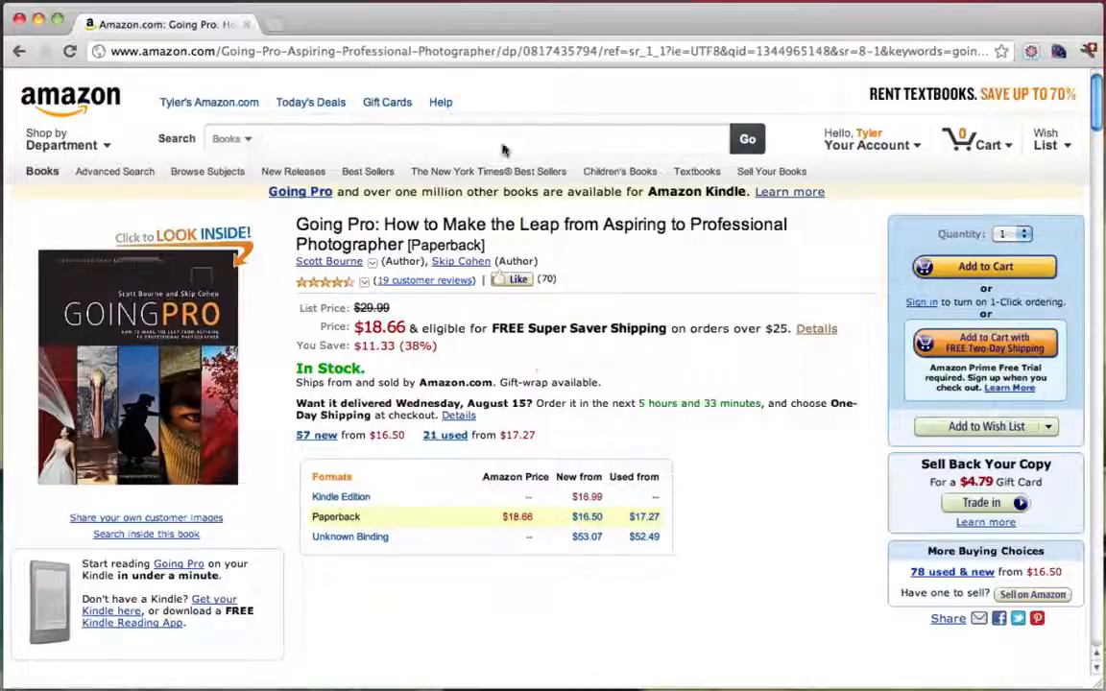
Replace the Amazon page address with the photography site's address and load its home page
click(449, 53)
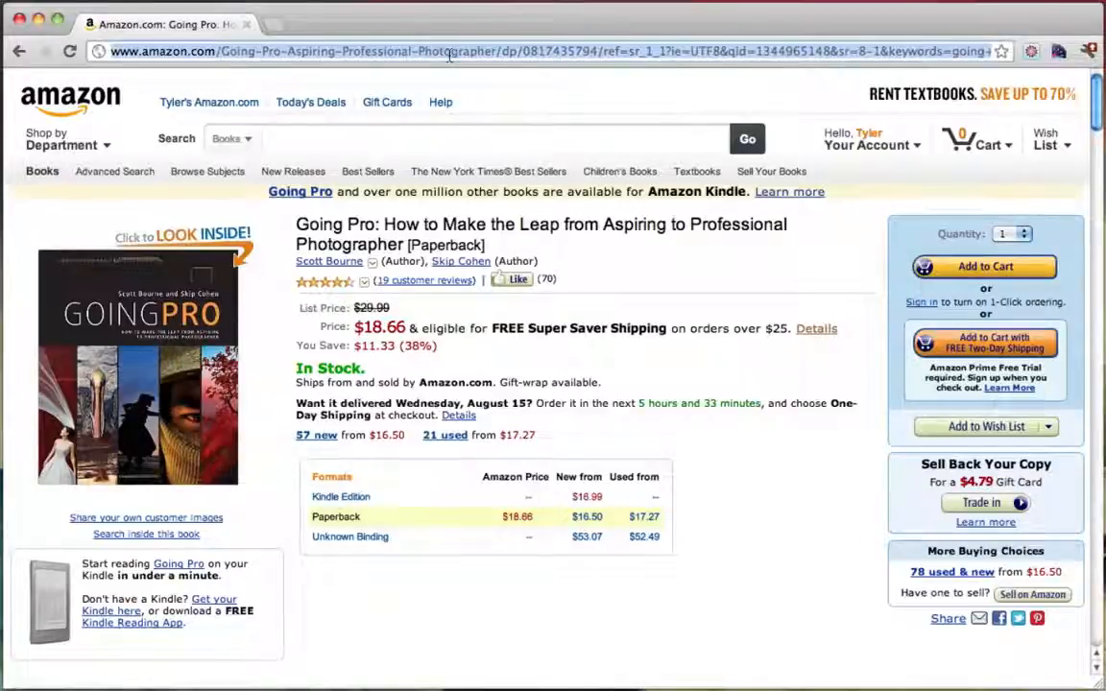
text(www.)
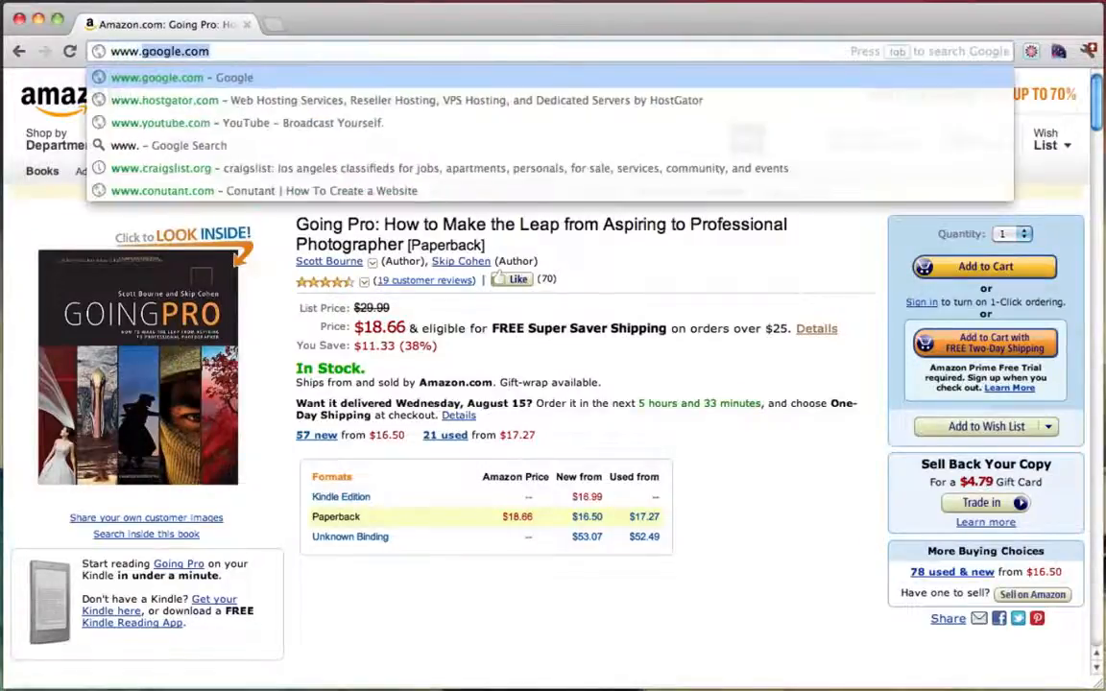
text(jenn)
key(Return)
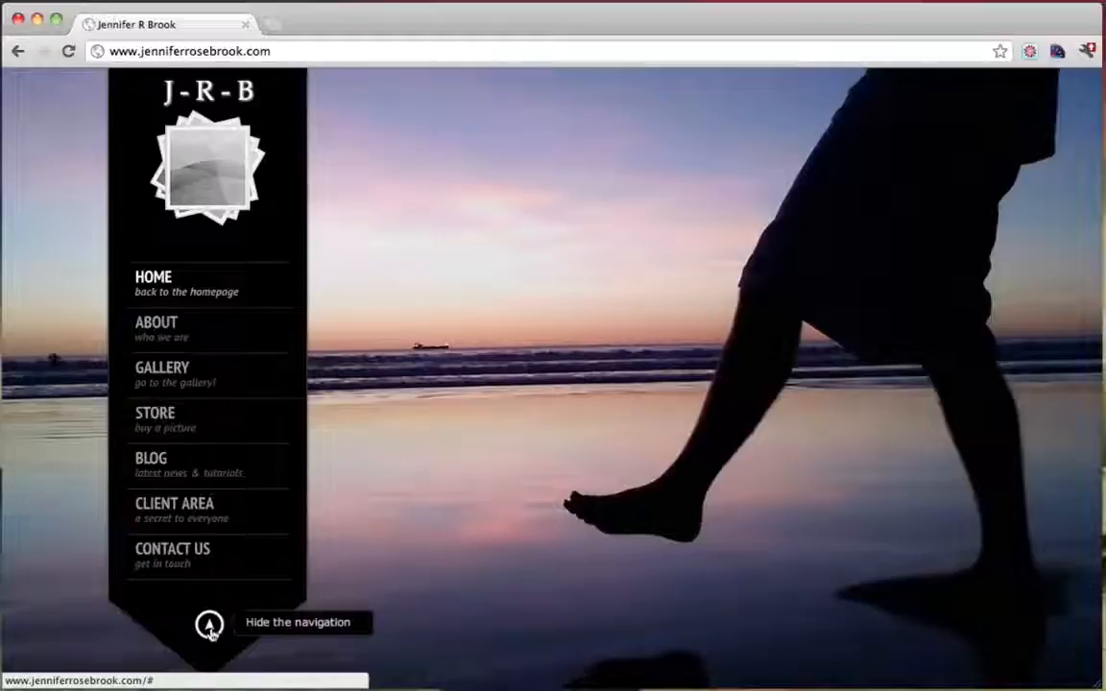
Collapse and re-expand the site navigation, visit the About page, then move on to Gallery
click(209, 626)
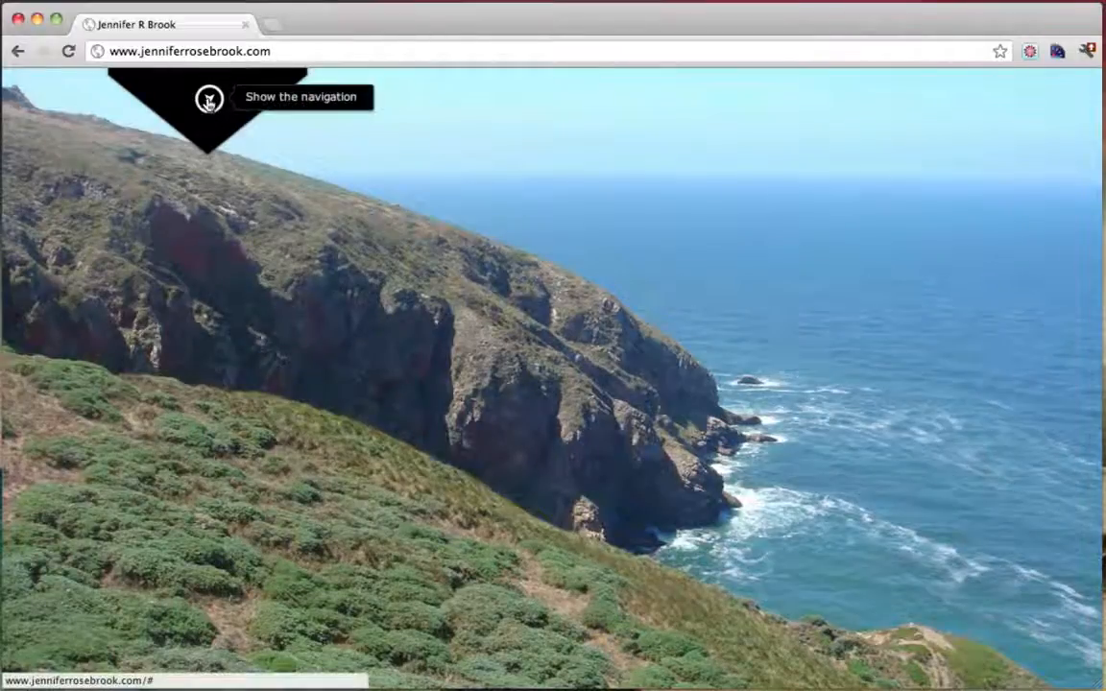
click(210, 98)
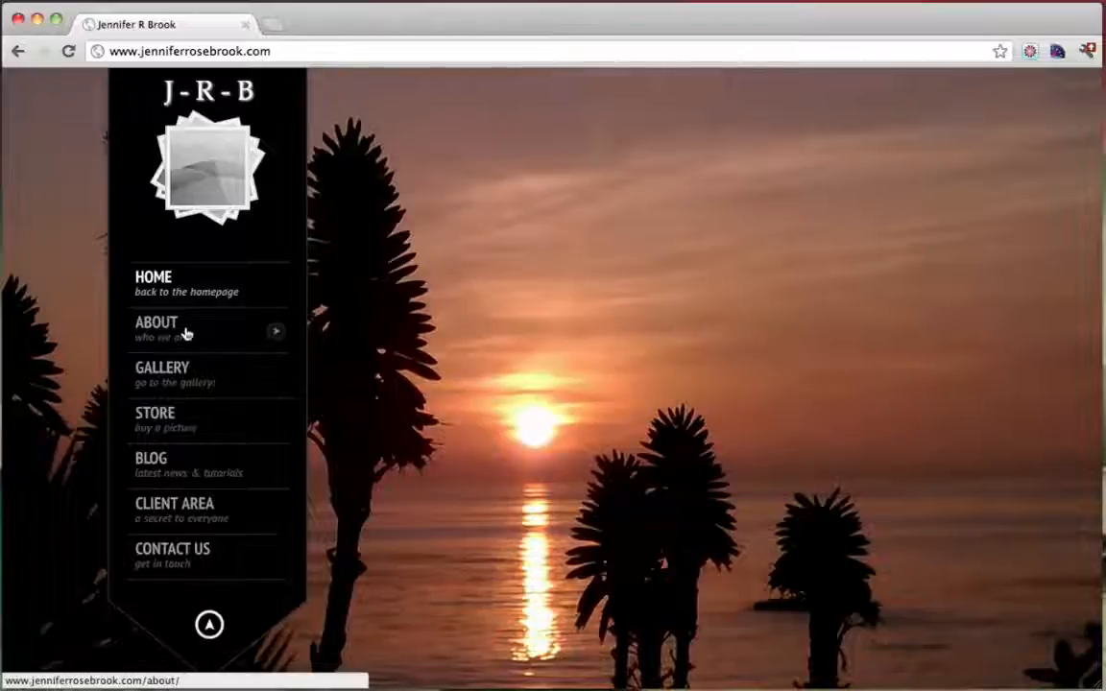
click(185, 333)
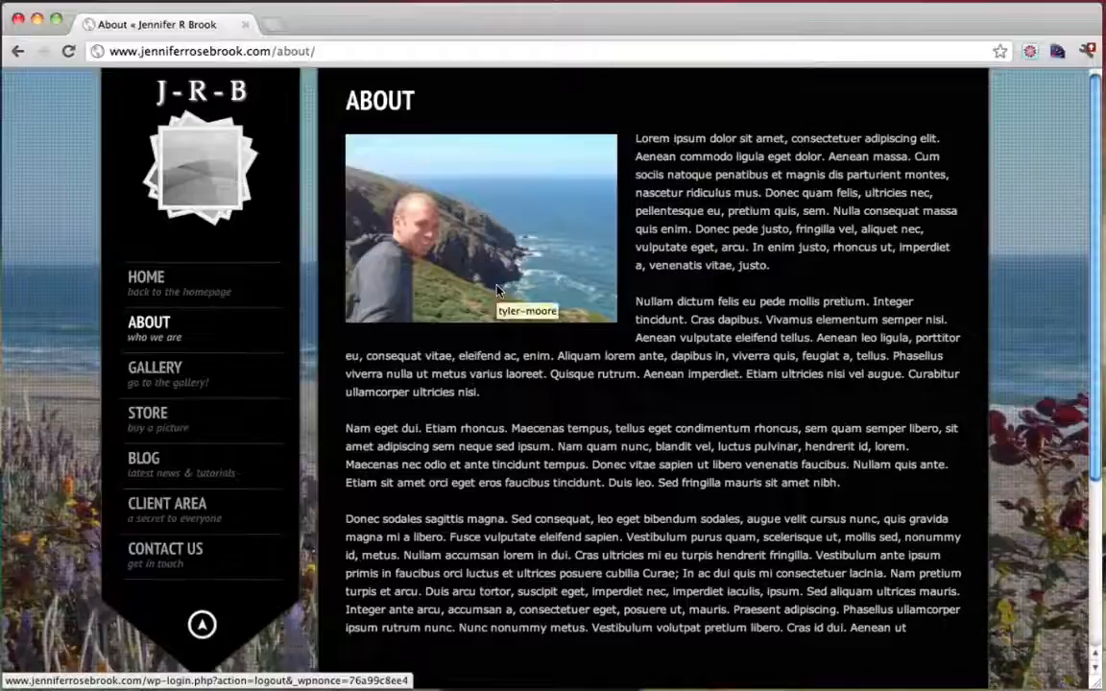
click(173, 379)
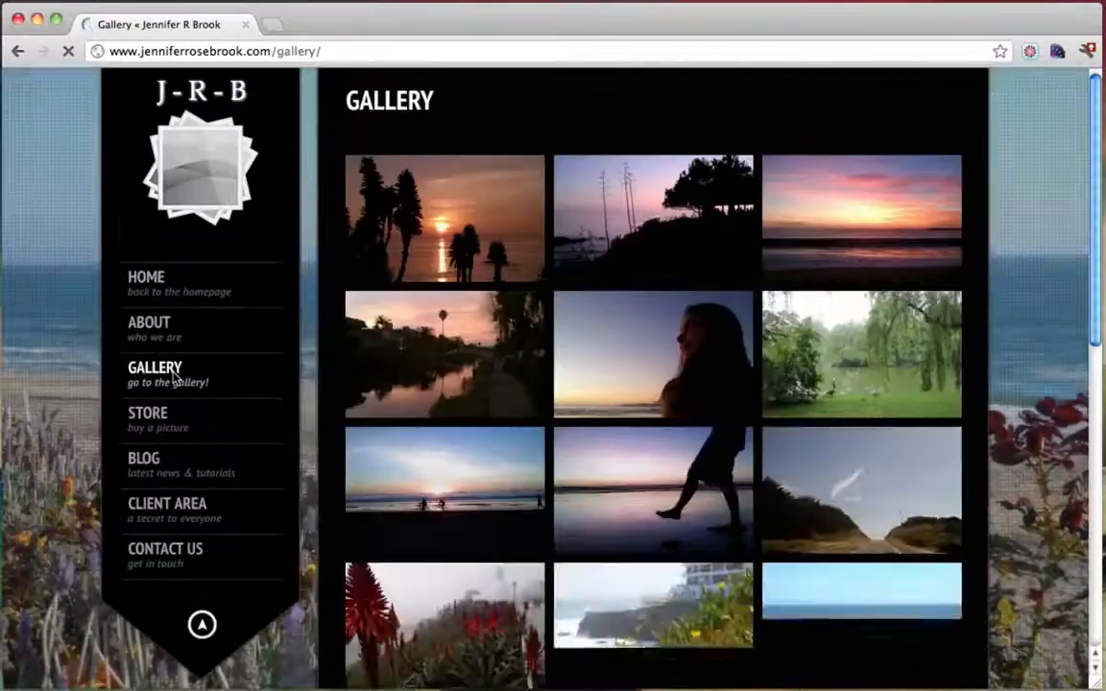
Open the first sunset photo enlarged and step through photos two to four
scroll(819, 349, down, 4)
scroll(819, 349, up, 4)
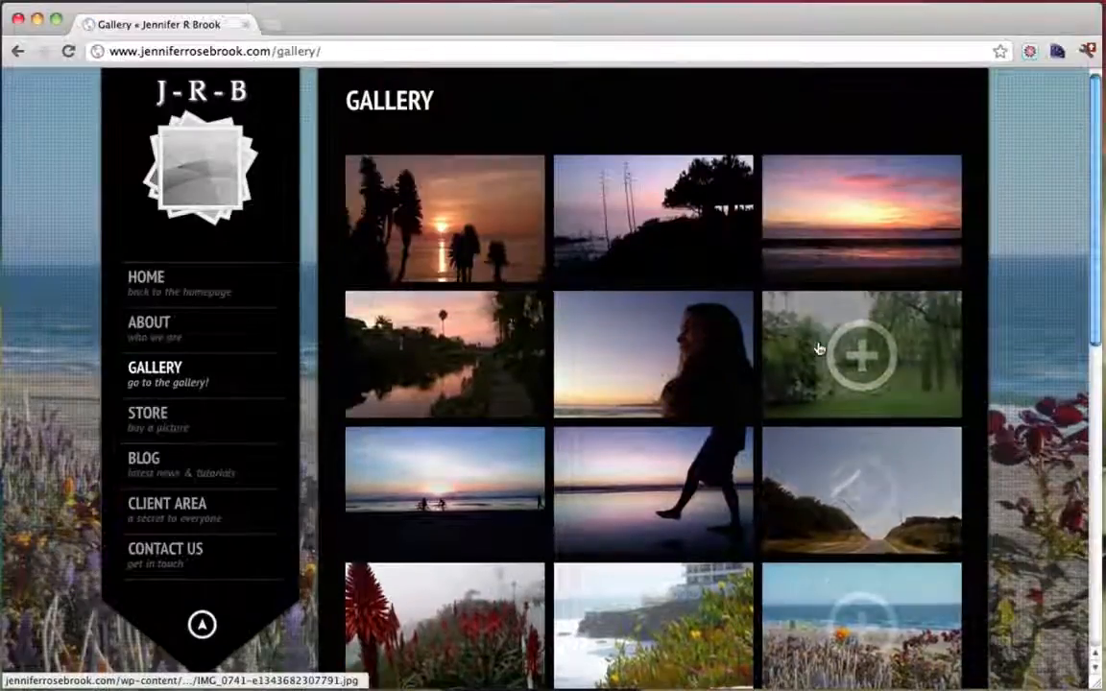
click(473, 234)
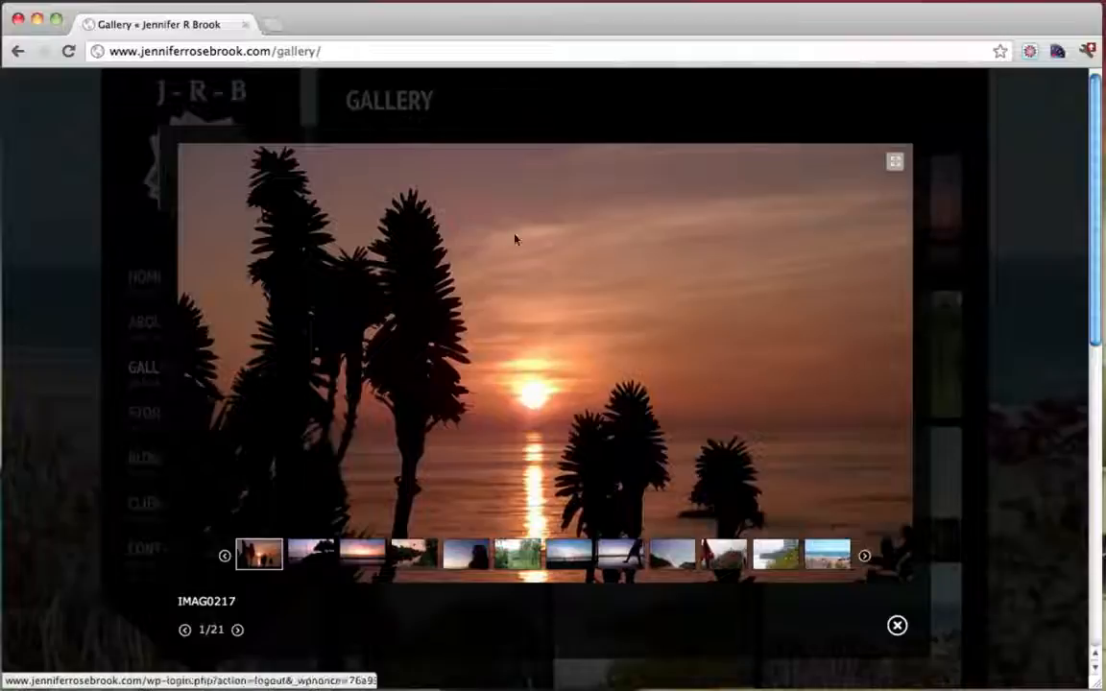
click(317, 561)
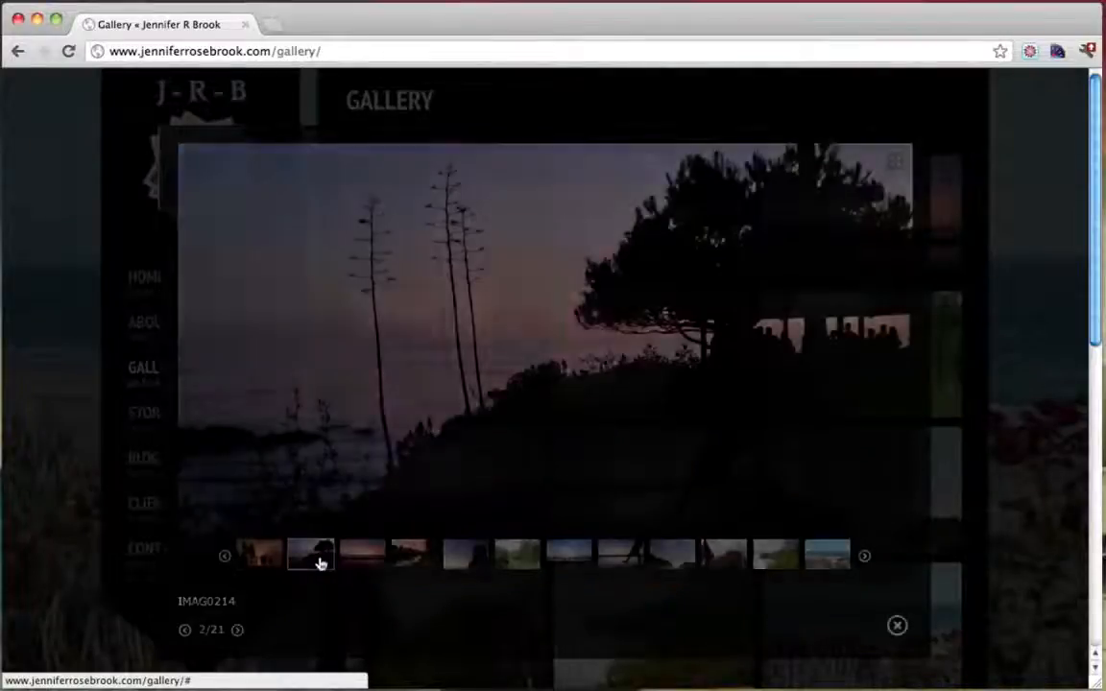
click(374, 564)
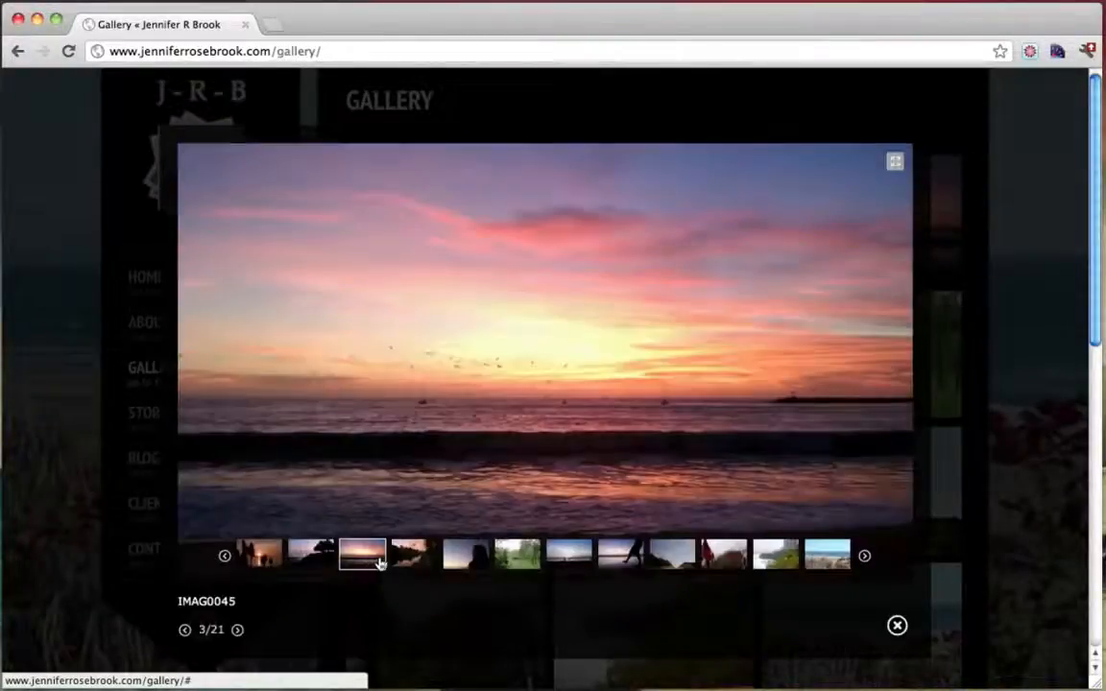
click(414, 557)
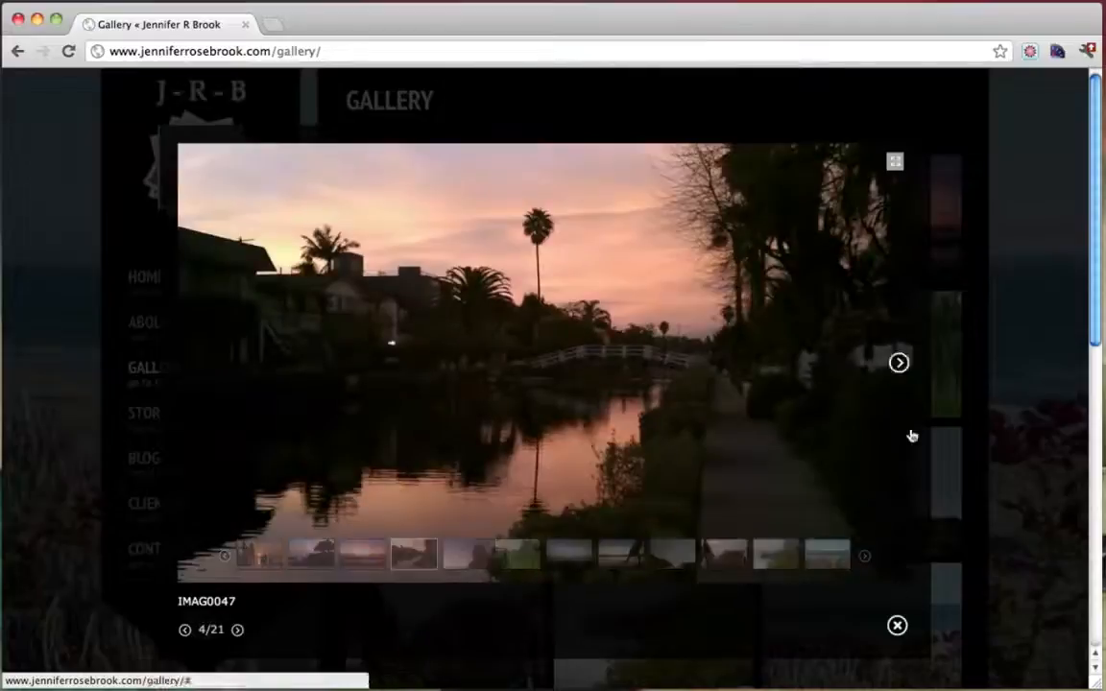
View the canal photo full screen, advance to the fifth photo, close the lightbox, and go to Store
click(894, 165)
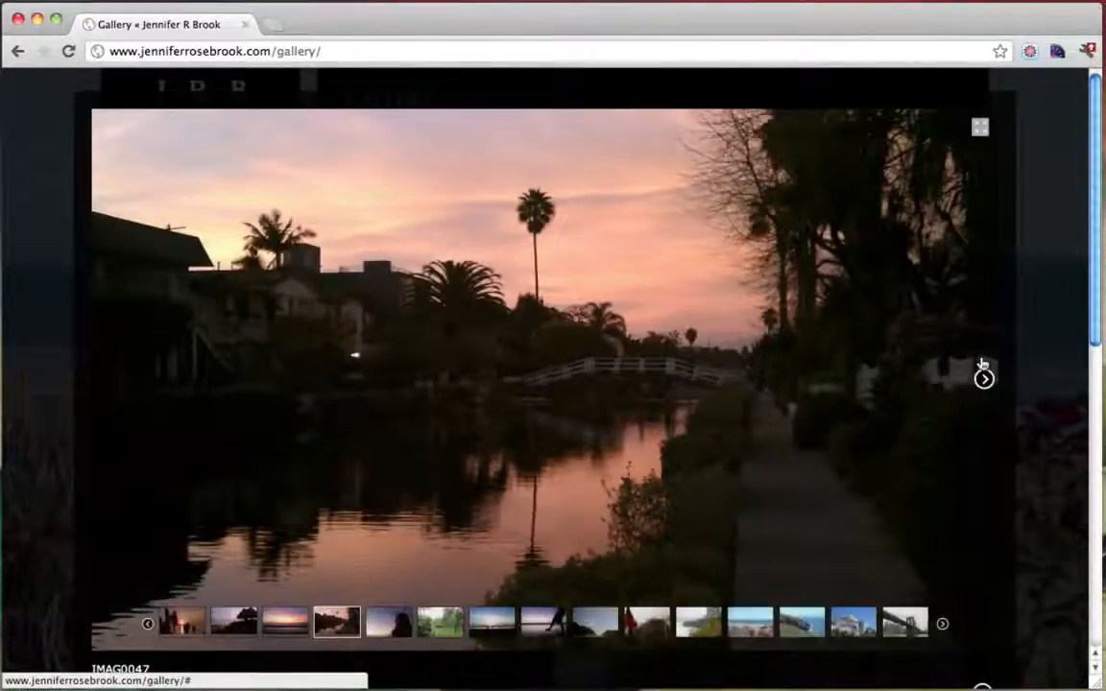
click(984, 379)
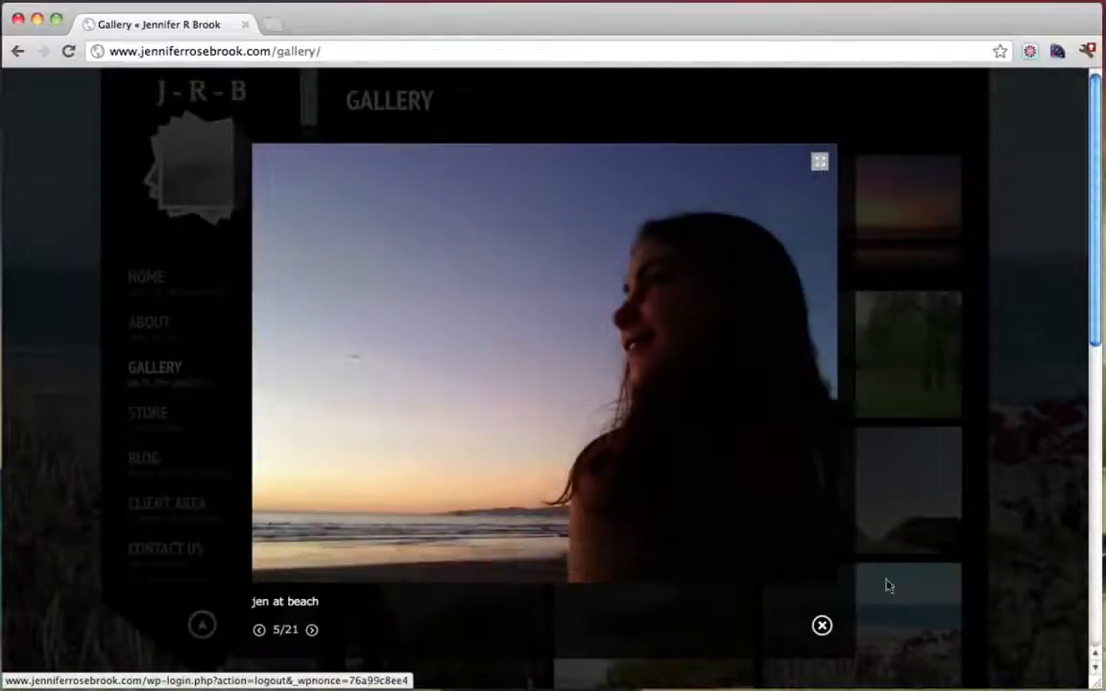
click(822, 625)
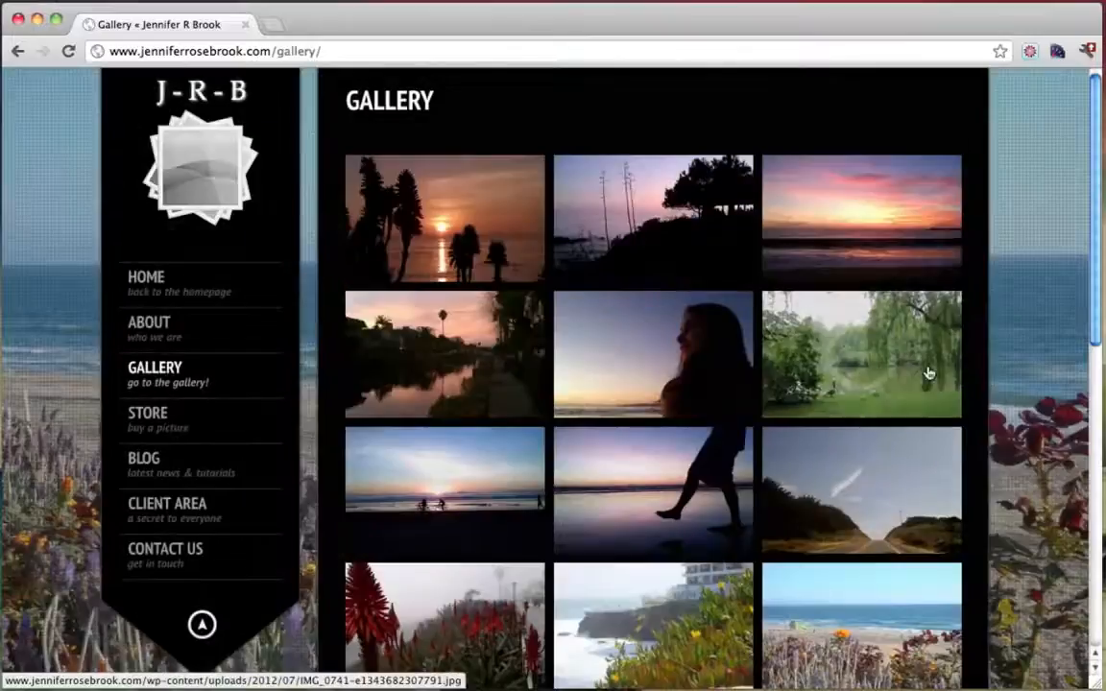
click(154, 422)
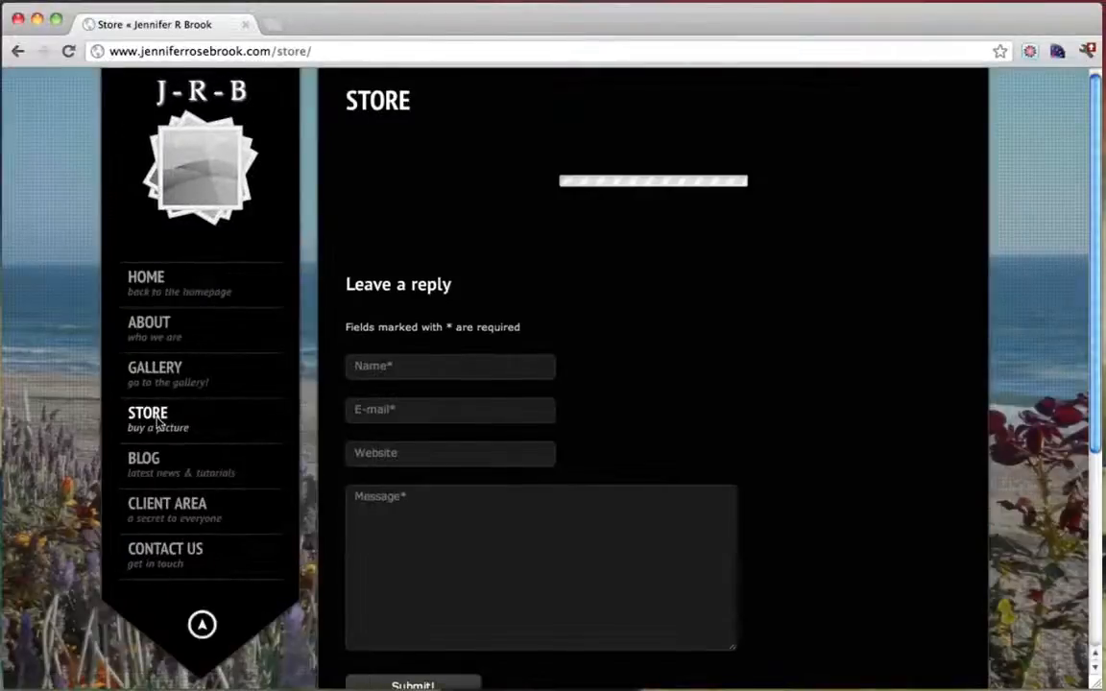
Open the Rock print, add it to the bag and view the $149.95 bag total
scroll(1023, 250, down, 3)
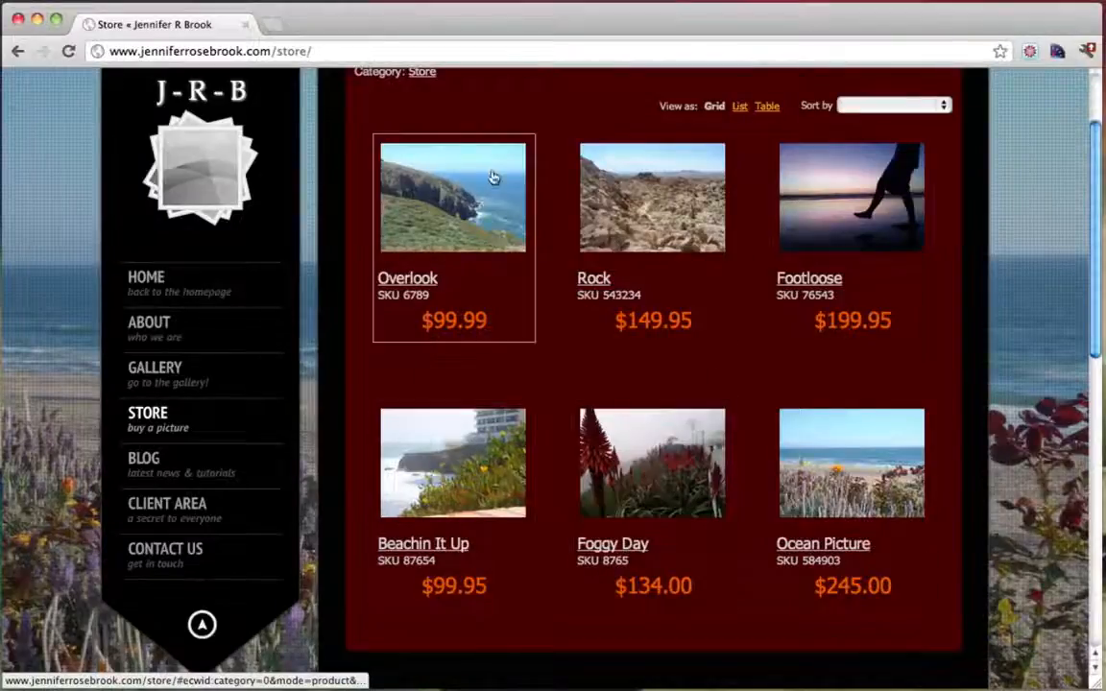
scroll(720, 378, up, 3)
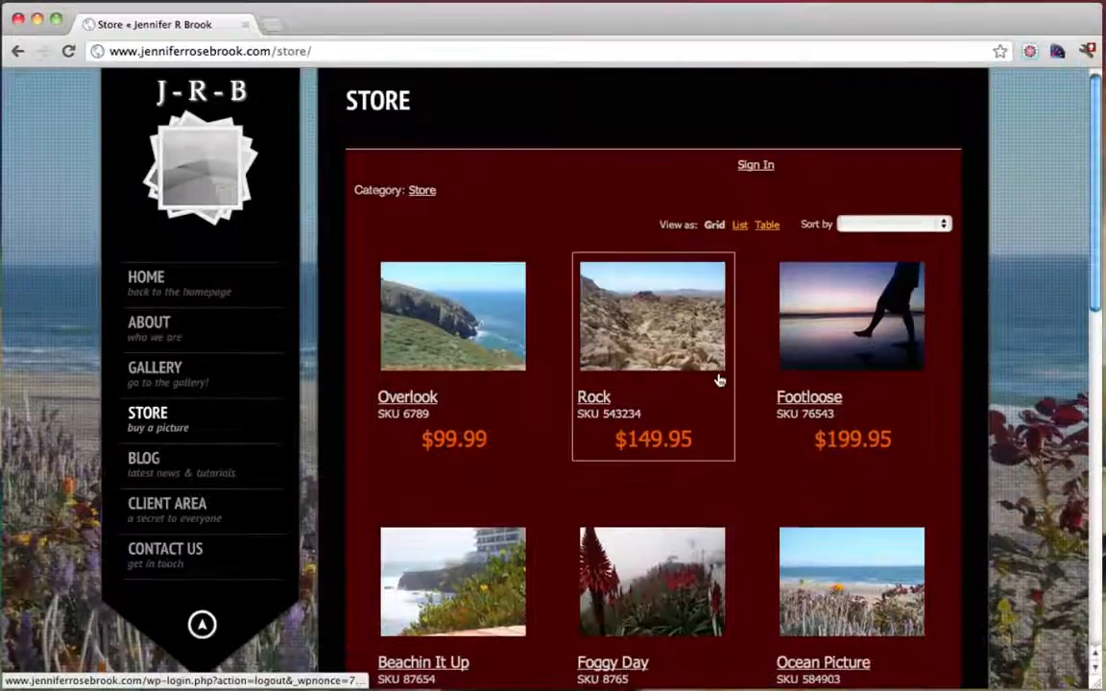
scroll(720, 381, down, 3)
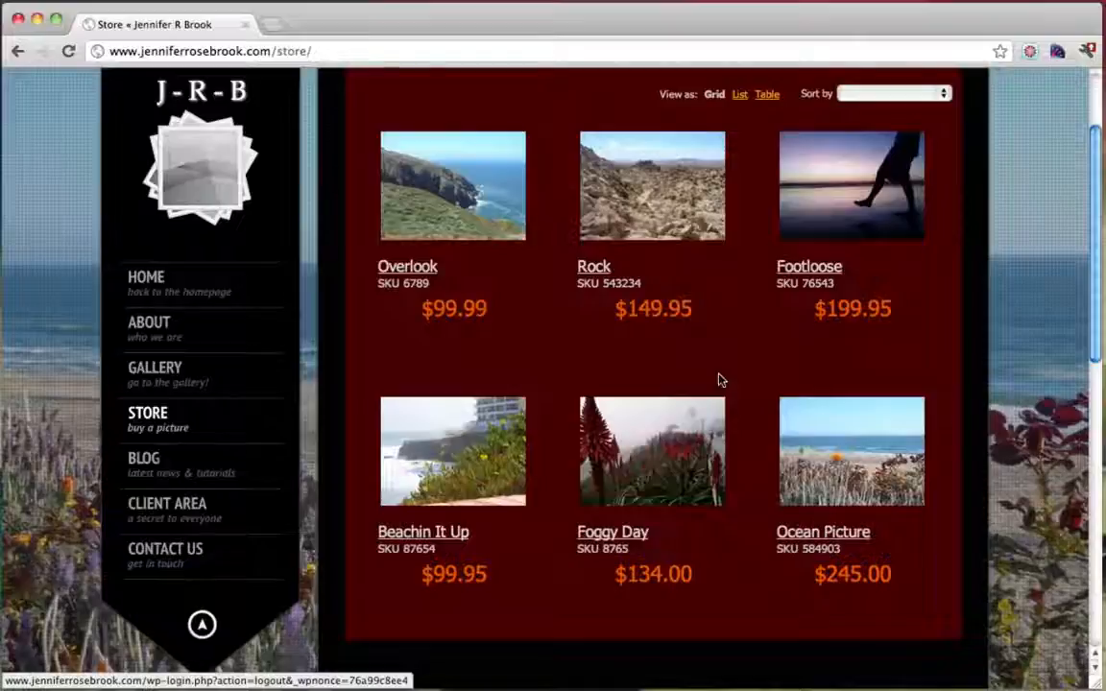
scroll(720, 380, up, 3)
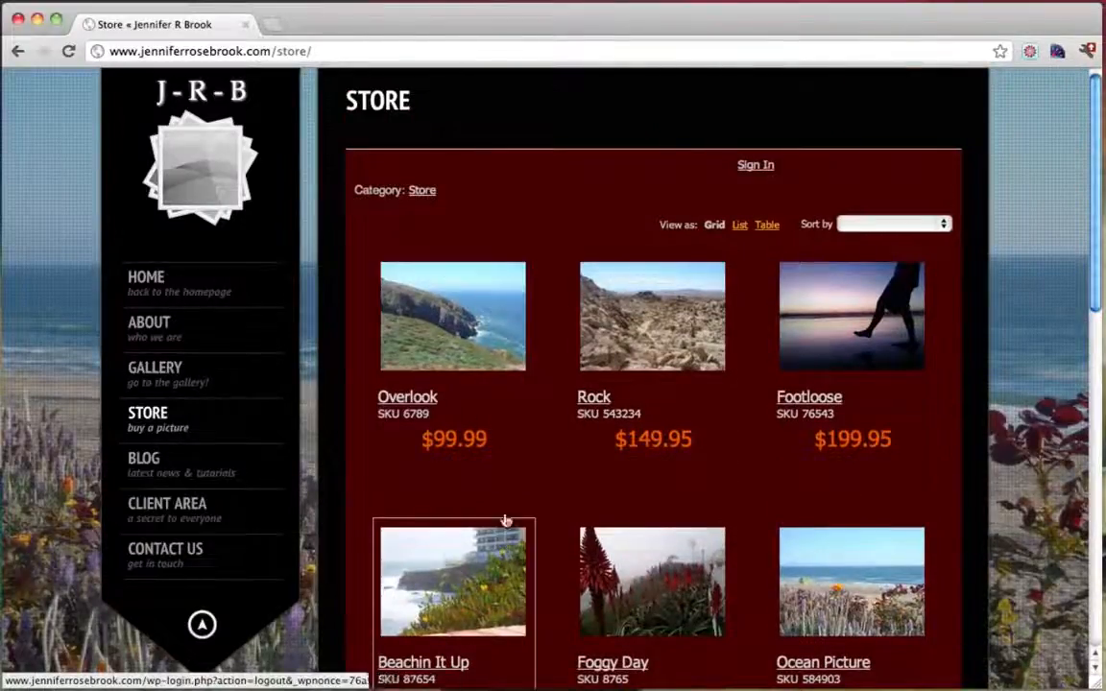
click(641, 333)
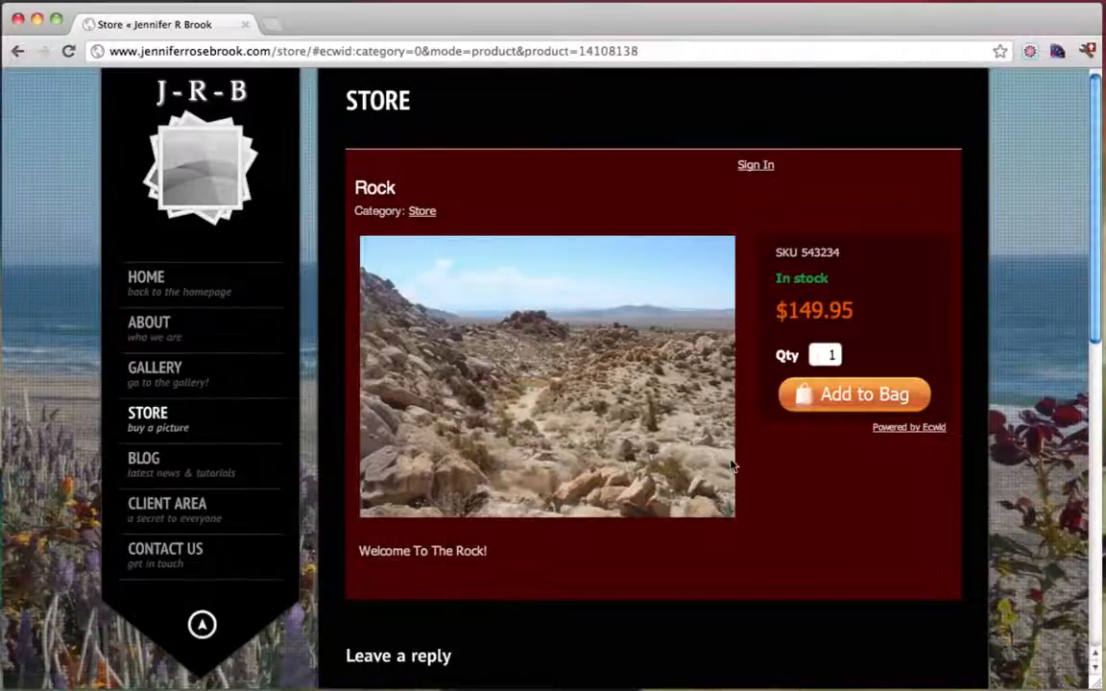
scroll(730, 464, down, 5)
scroll(748, 462, up, 5)
click(860, 391)
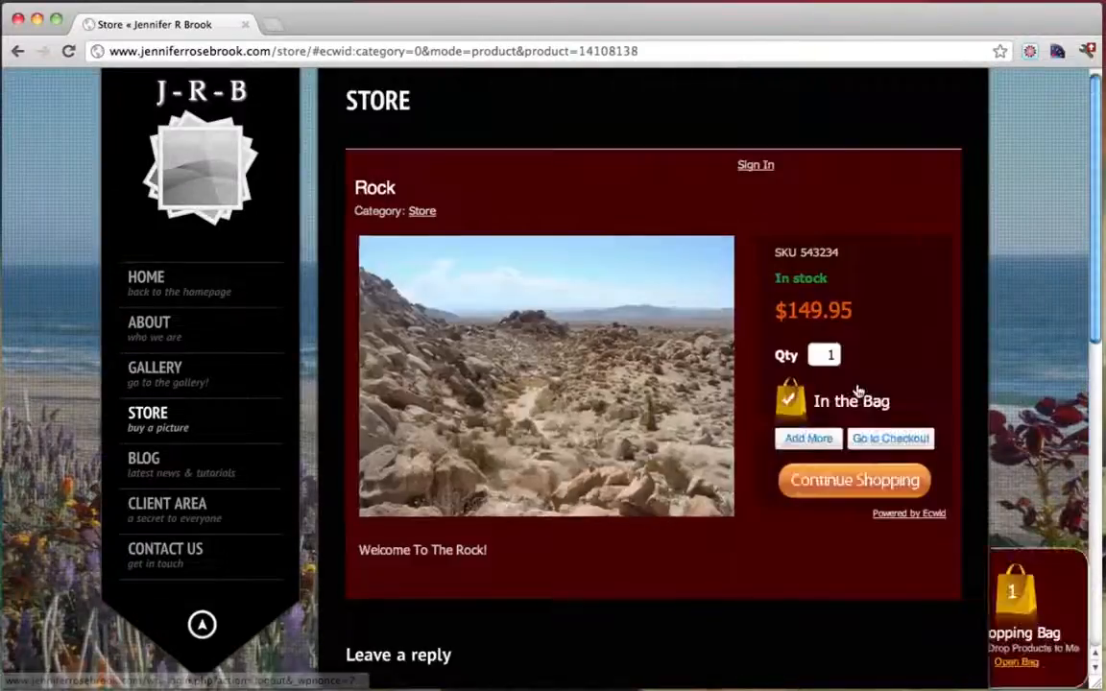
click(876, 440)
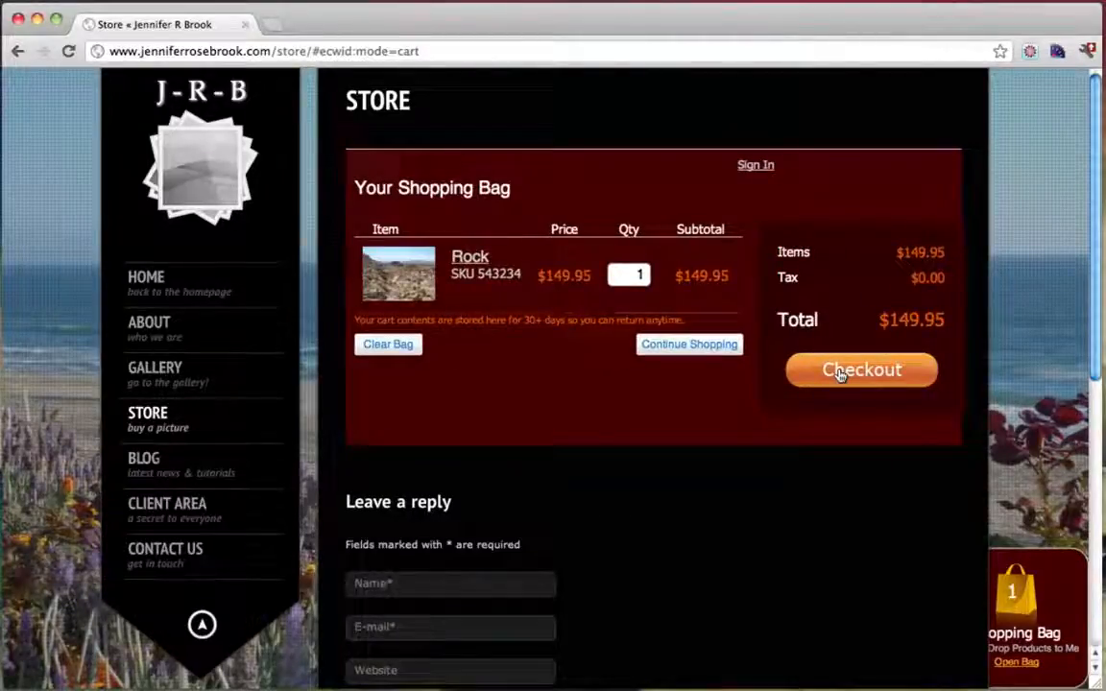
Visit the Blog page, then open the password-protected Client Area page
click(172, 471)
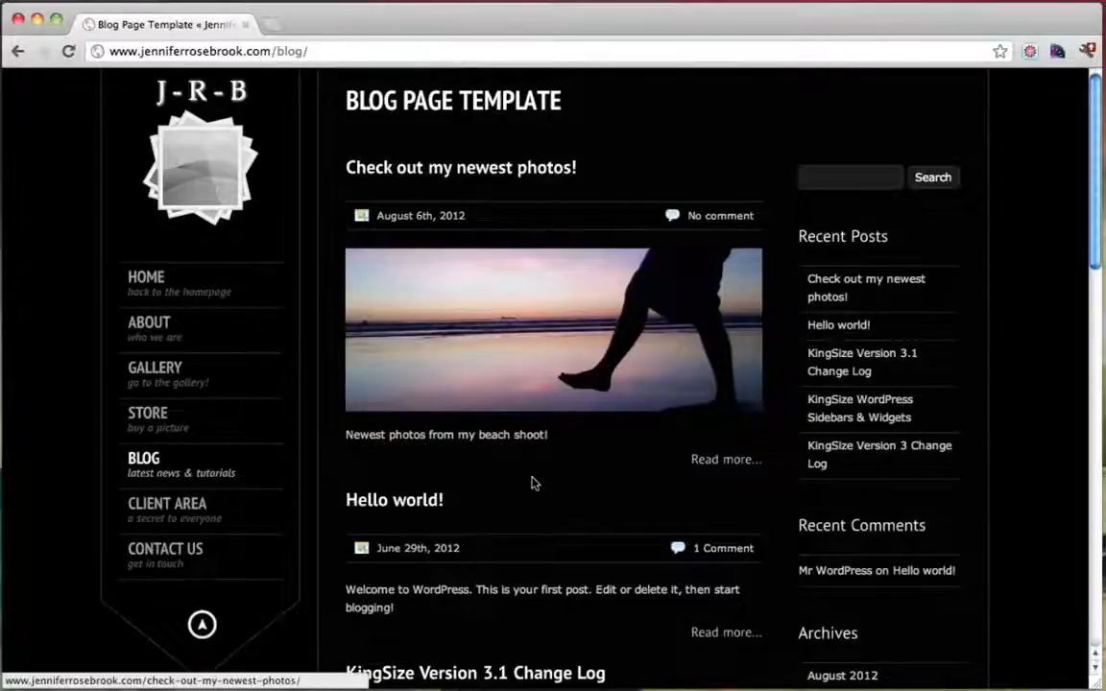
click(215, 519)
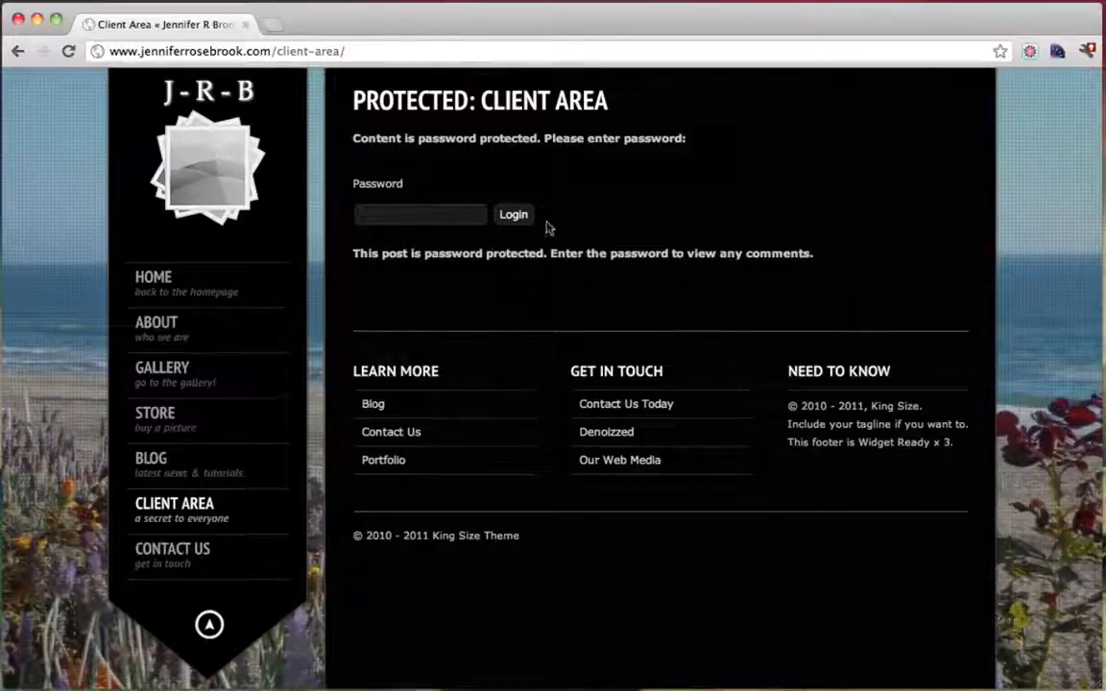
Paste the Client Area password and submit it, then retype and resubmit it
click(440, 214)
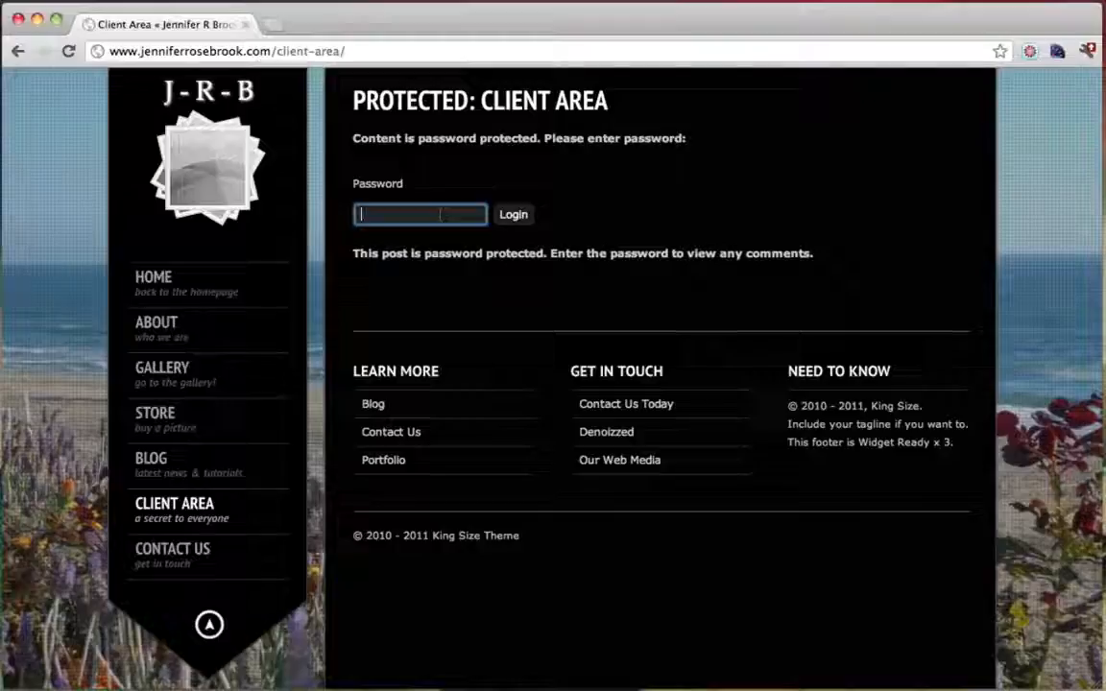
key(super+v)
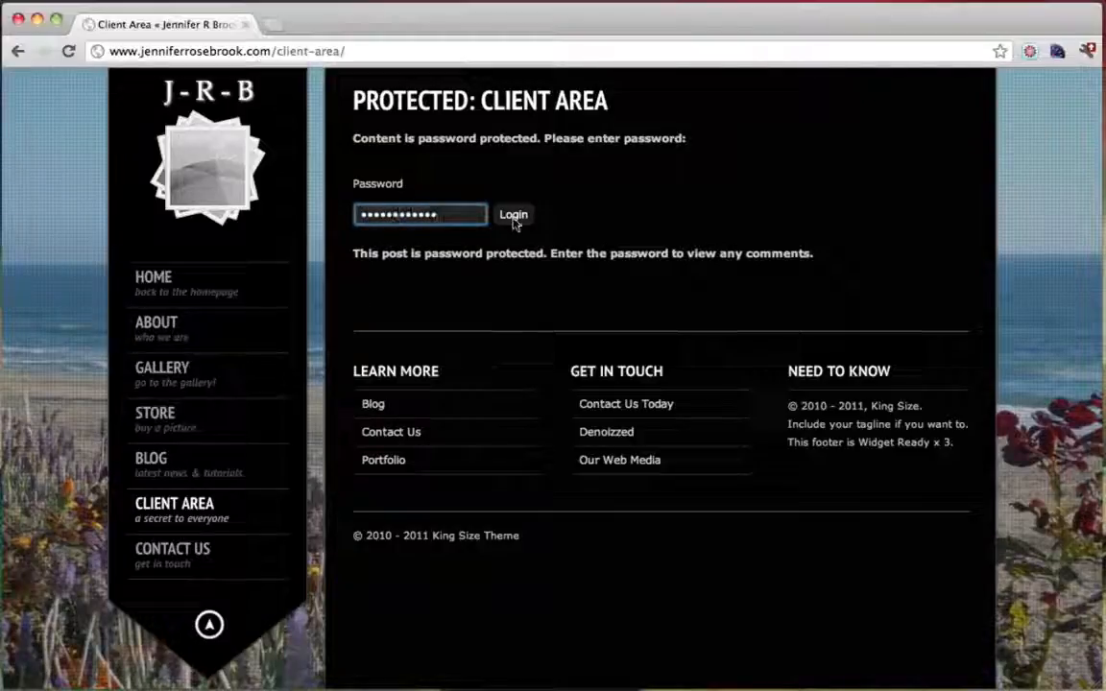
click(514, 215)
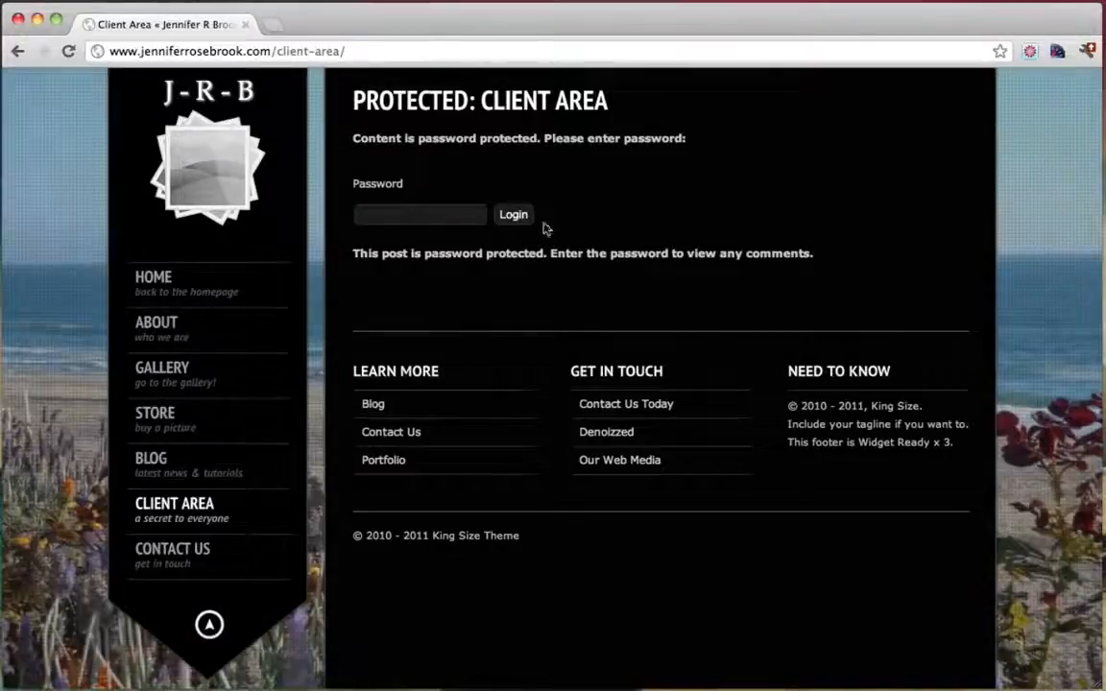
click(402, 218)
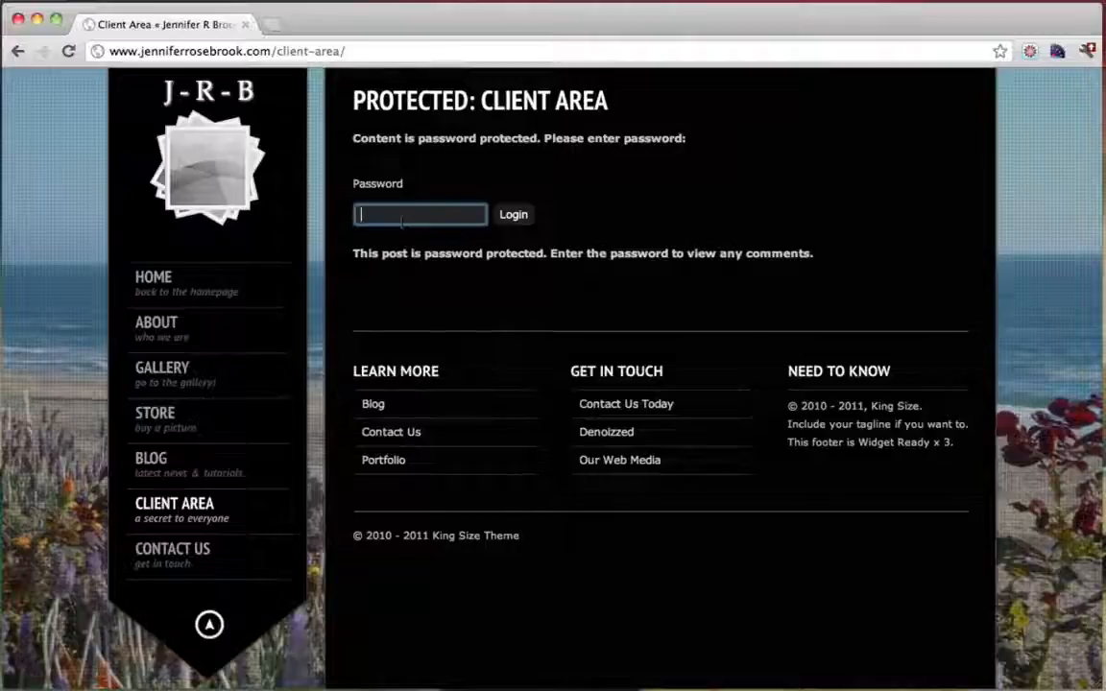
text(•••••)
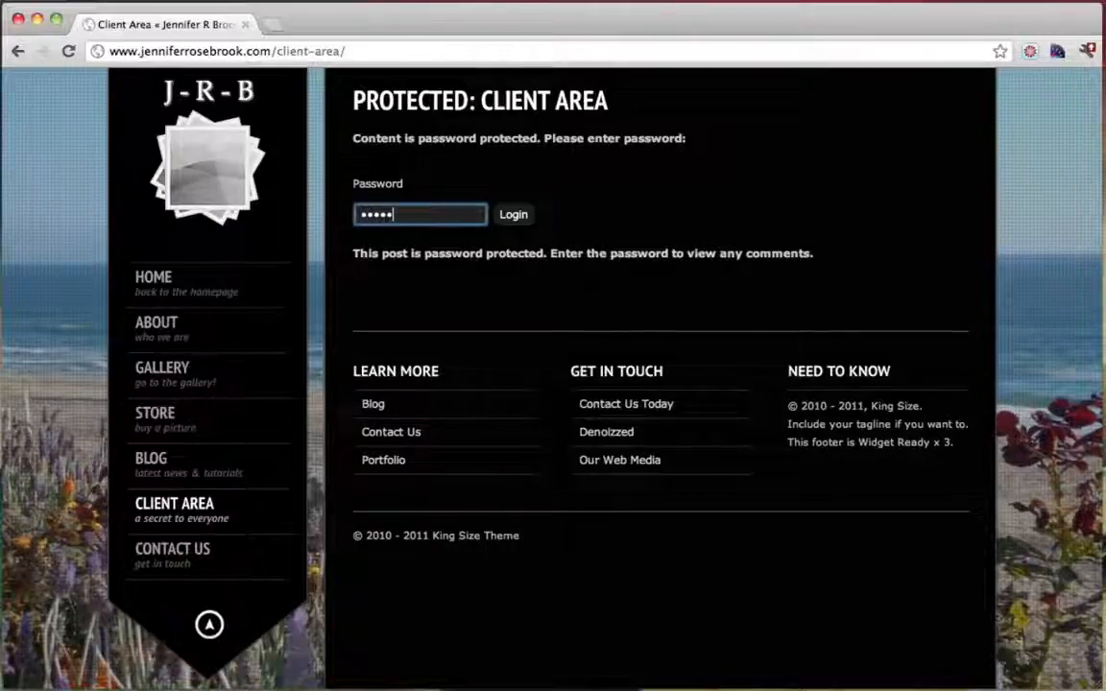
click(513, 216)
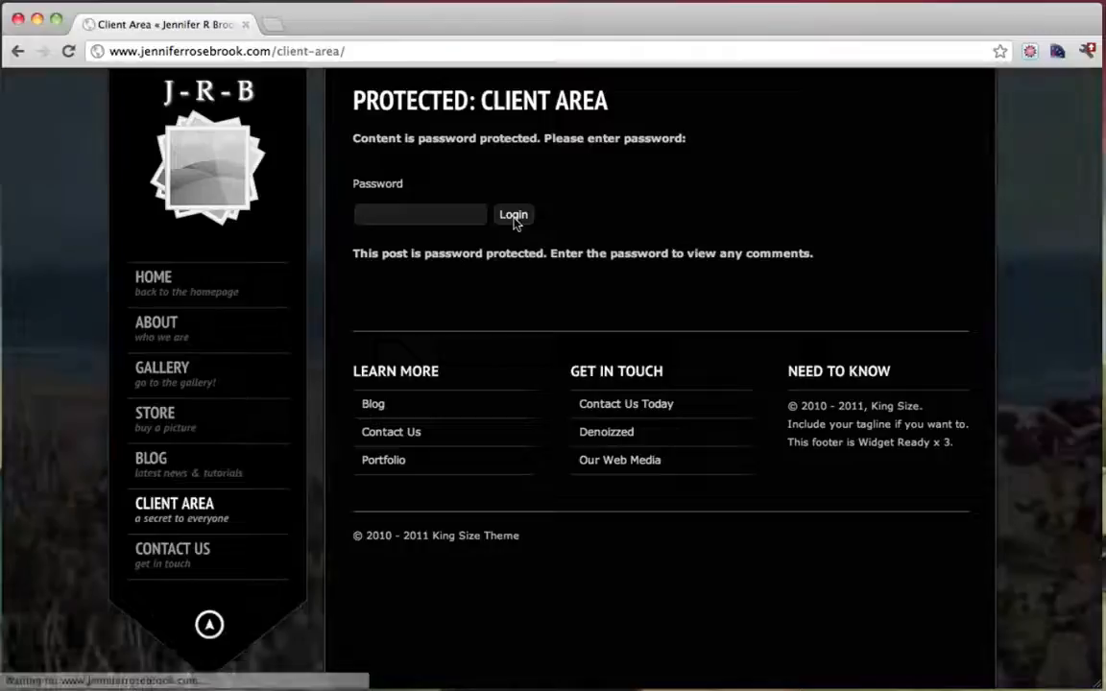
Re-enter the password until it is accepted and the Top Secret image appears
click(413, 214)
text(•)
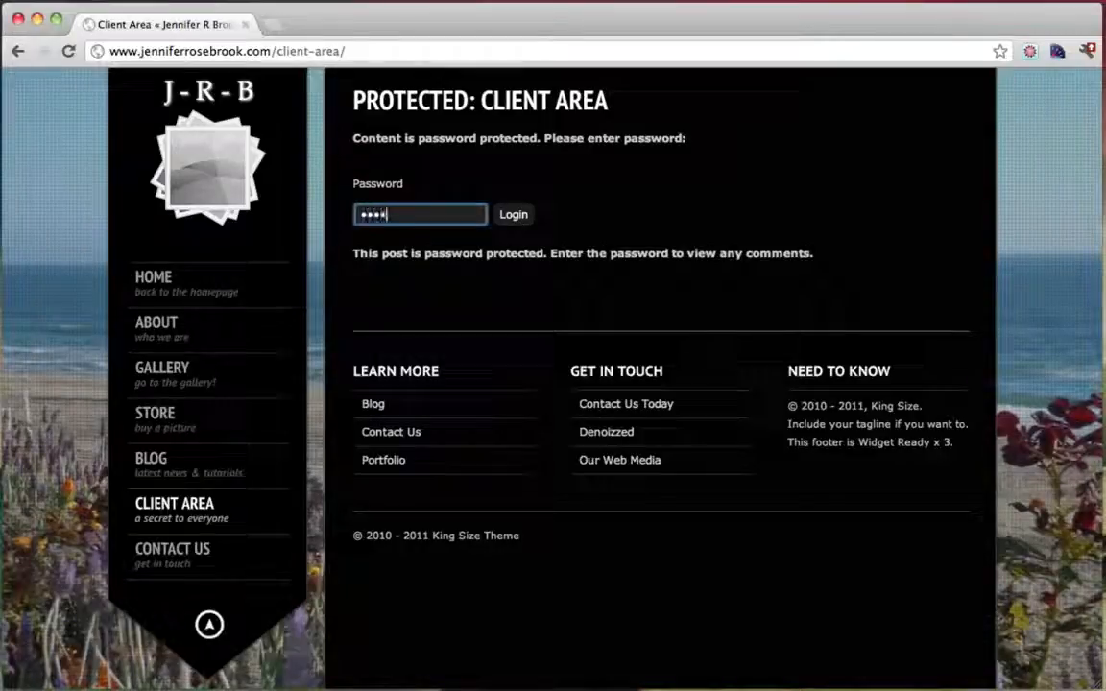
text(••••••)
click(514, 216)
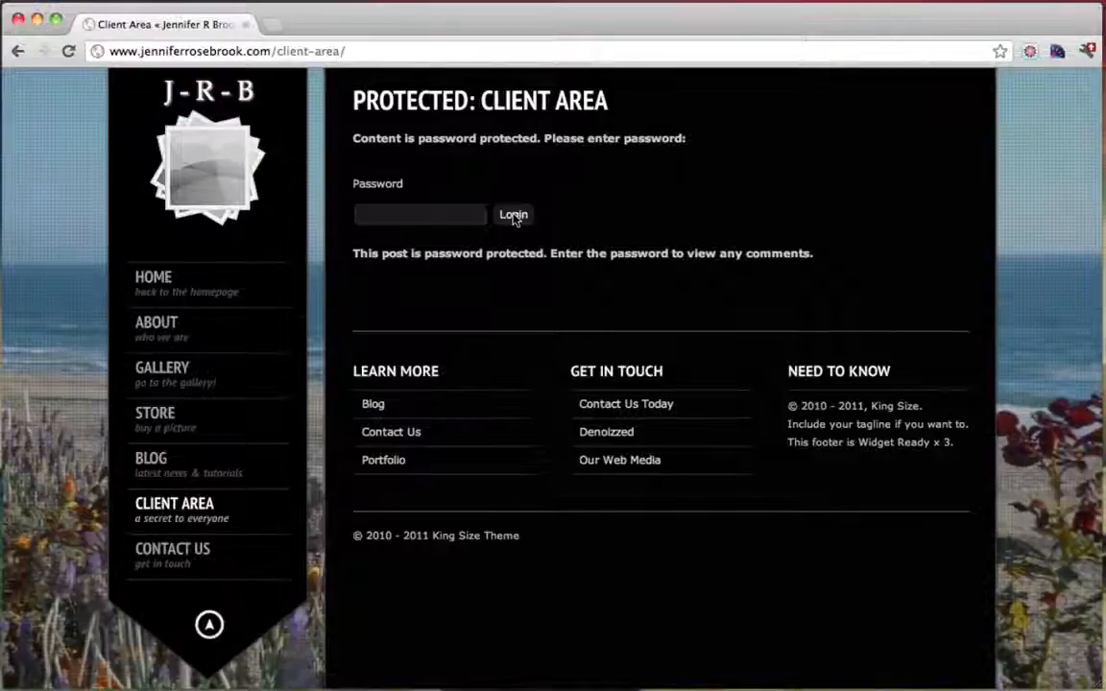
click(445, 213)
text(••)
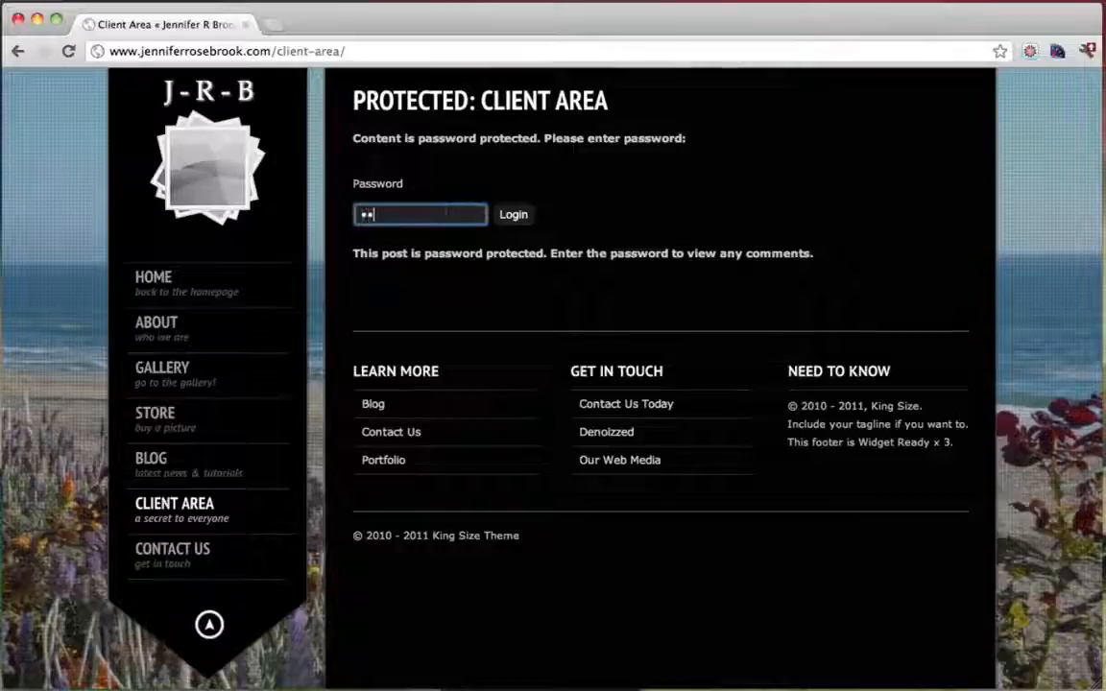
click(517, 215)
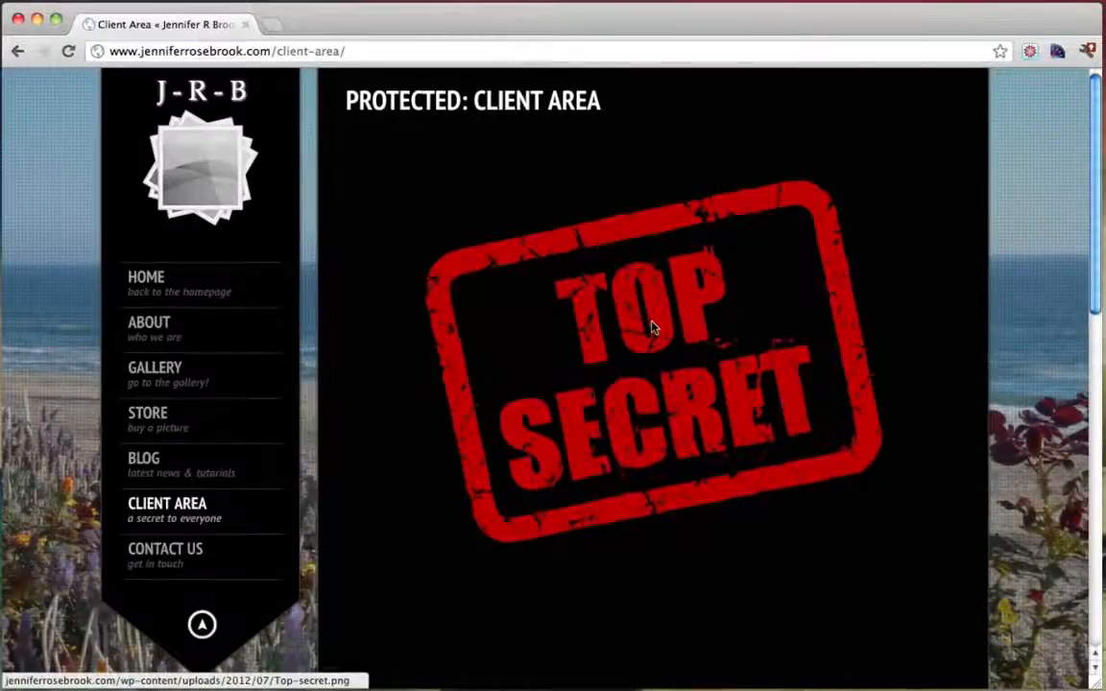
scroll(652, 327, down, 5)
scroll(652, 325, up, 5)
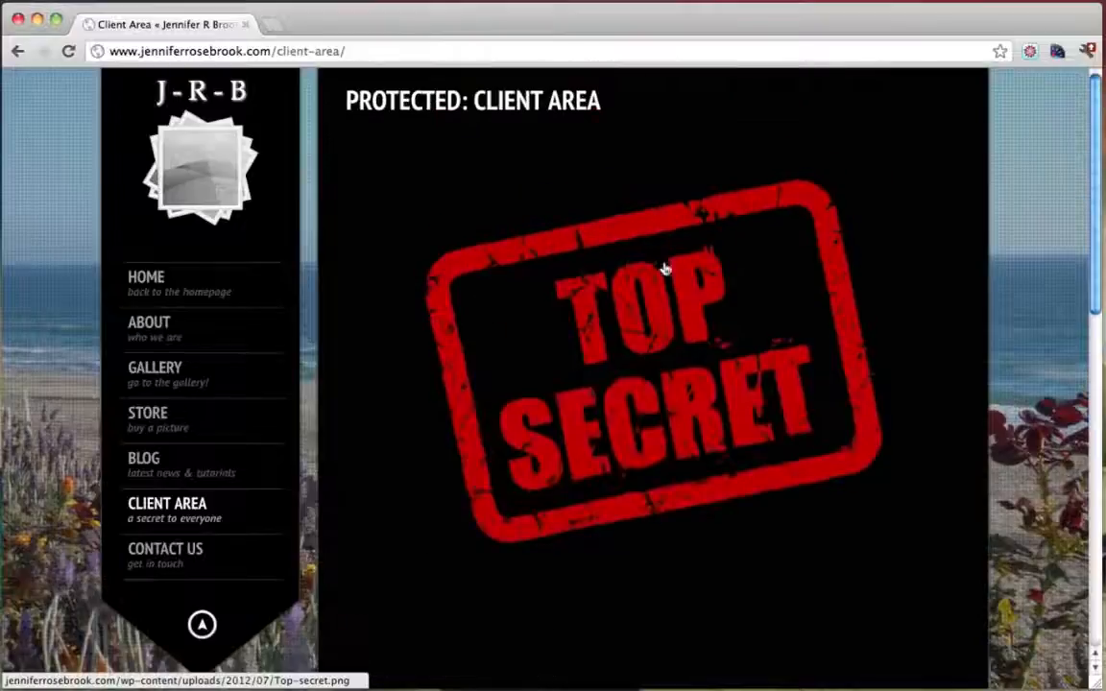
scroll(523, 464, down, 1)
scroll(538, 469, up, 1)
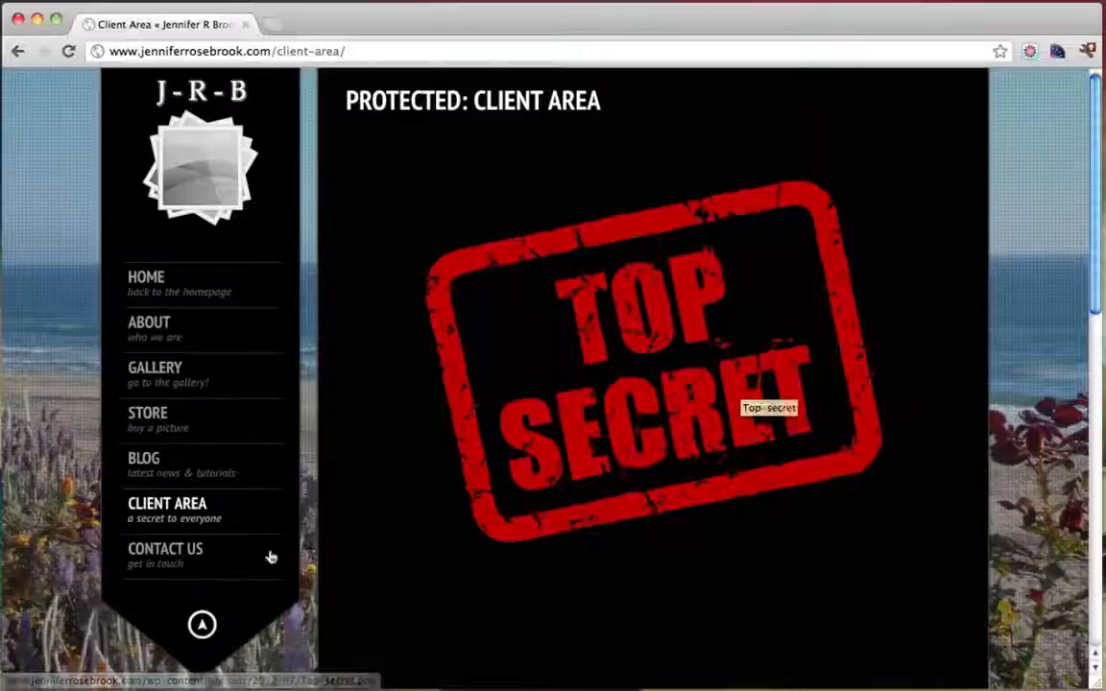
Fill the Contact Us form with name 'Hello', an e-mail address and a greeting, and send it
click(162, 557)
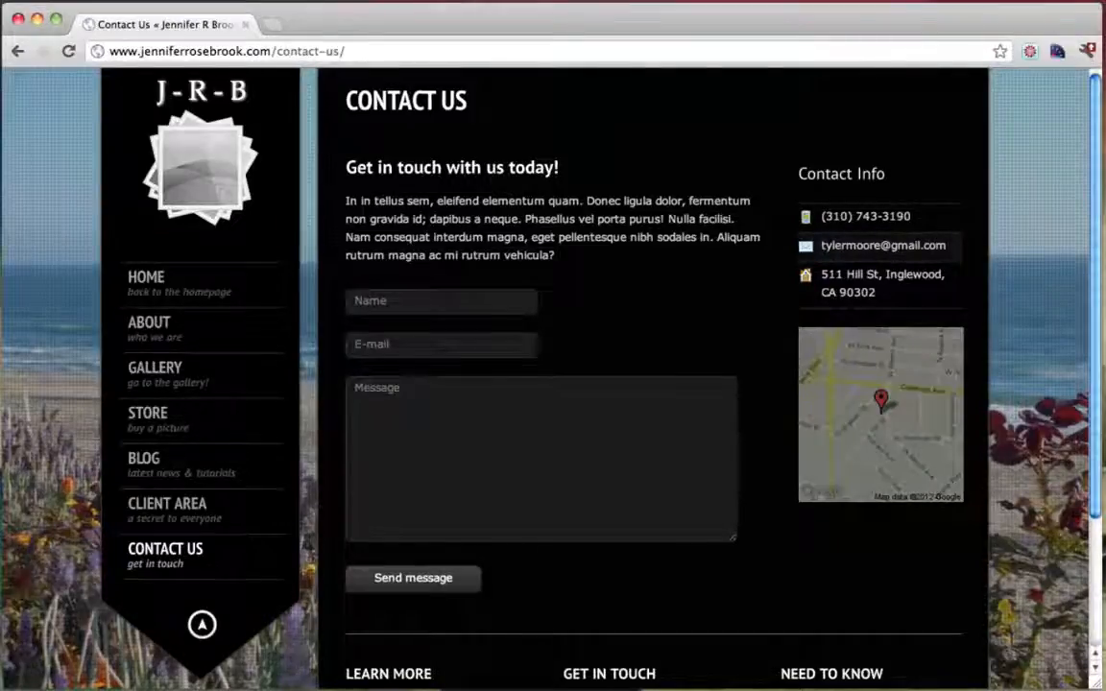
click(437, 303)
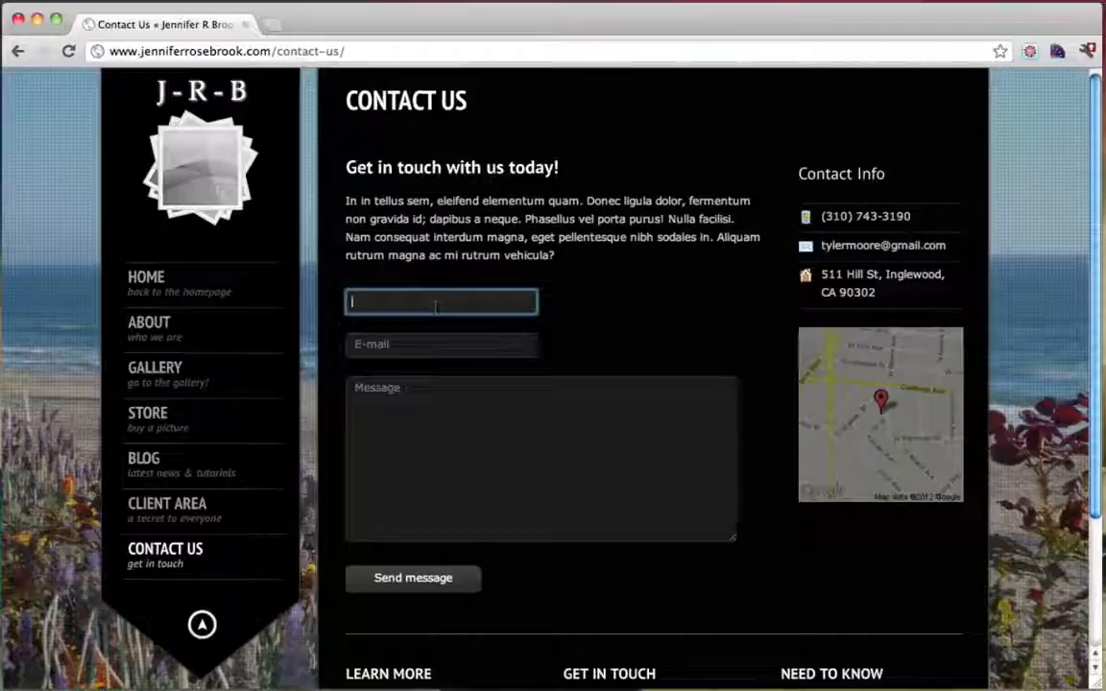
text(Hello)
key(Tab)
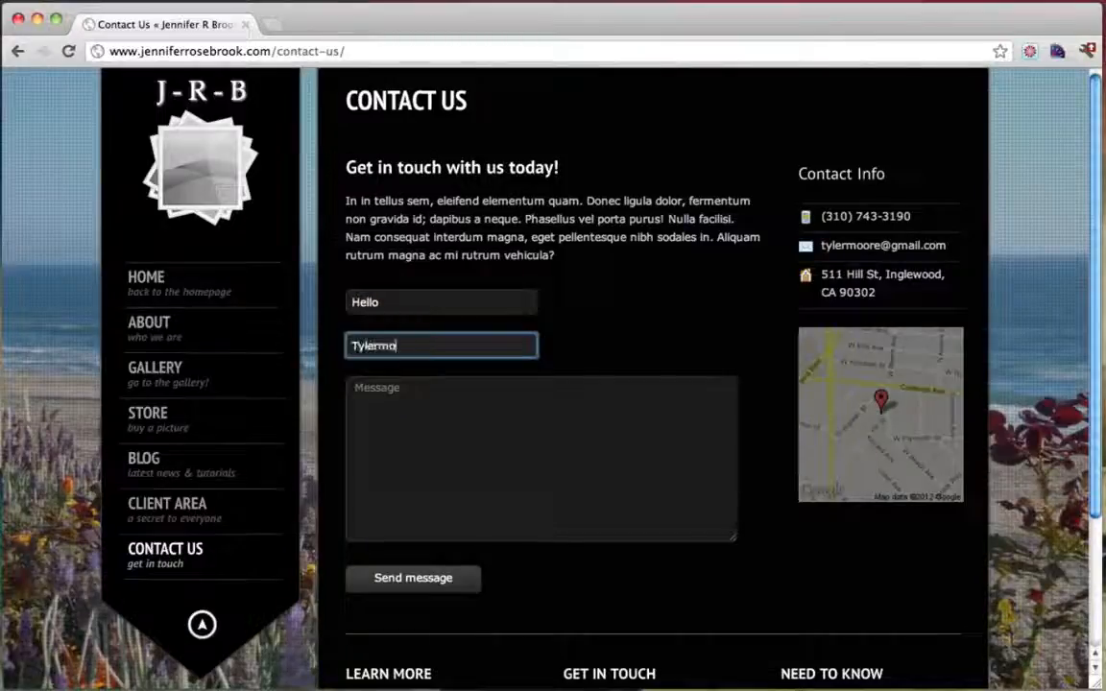
key(Tab)
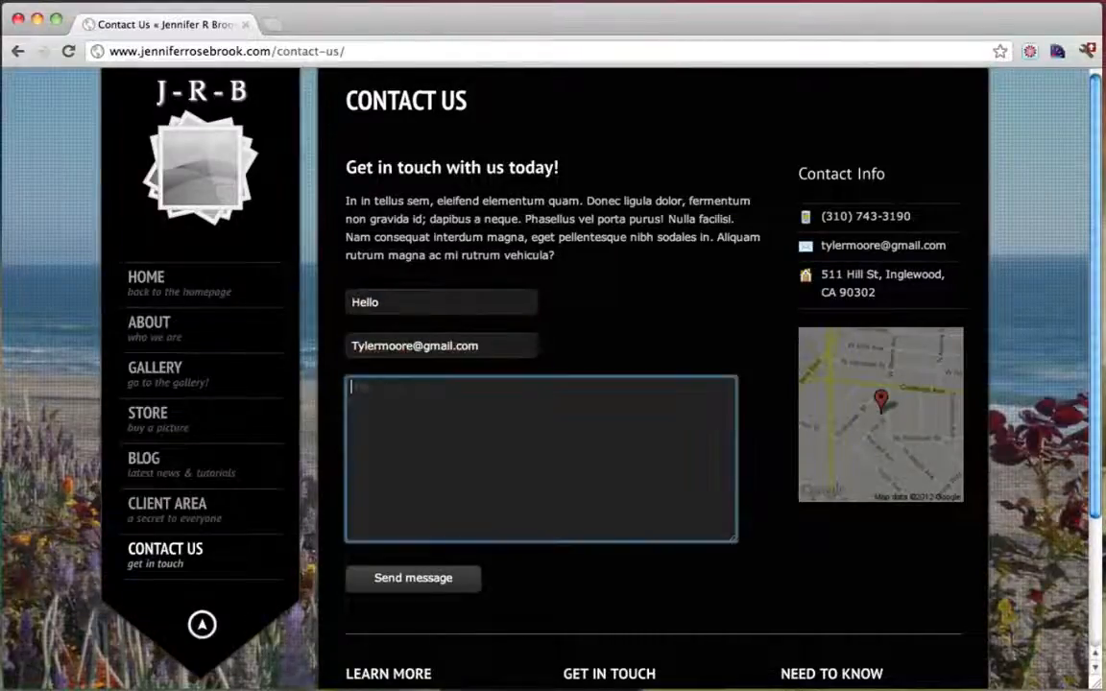
text(Hello Mr)
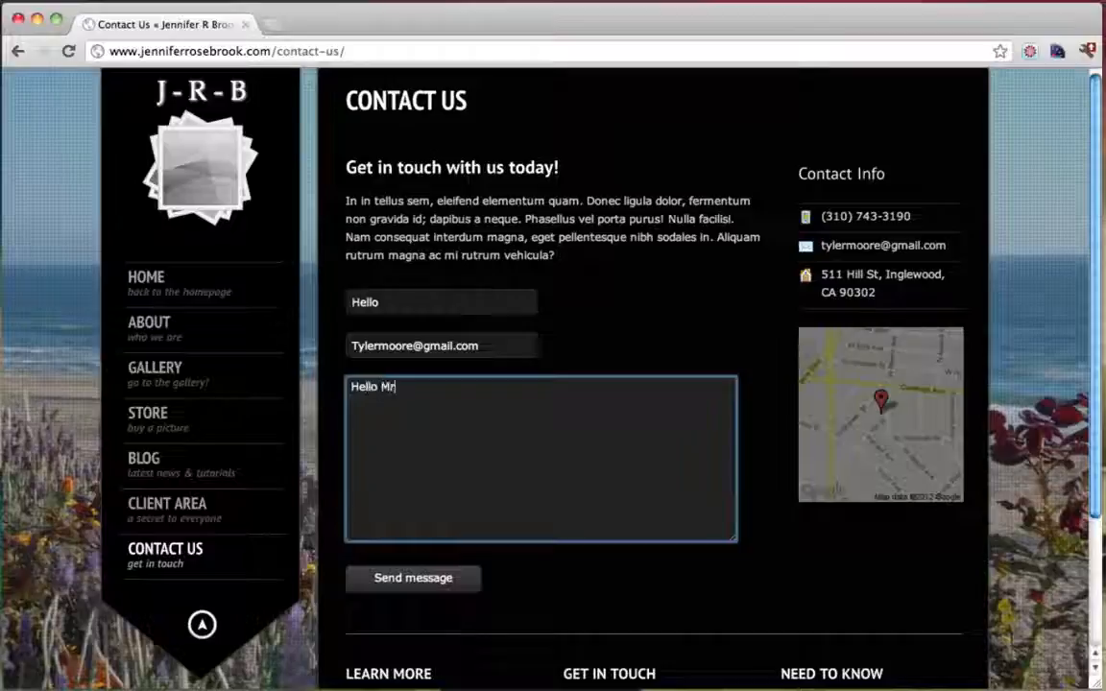
text( R)
text(yler!)
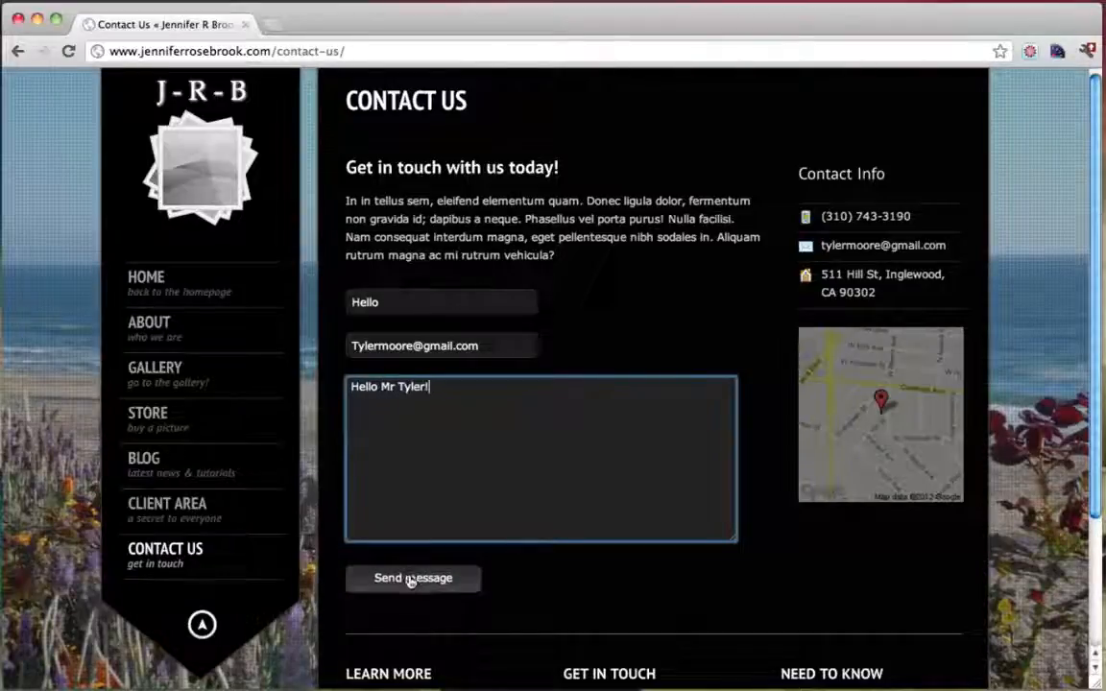
click(410, 579)
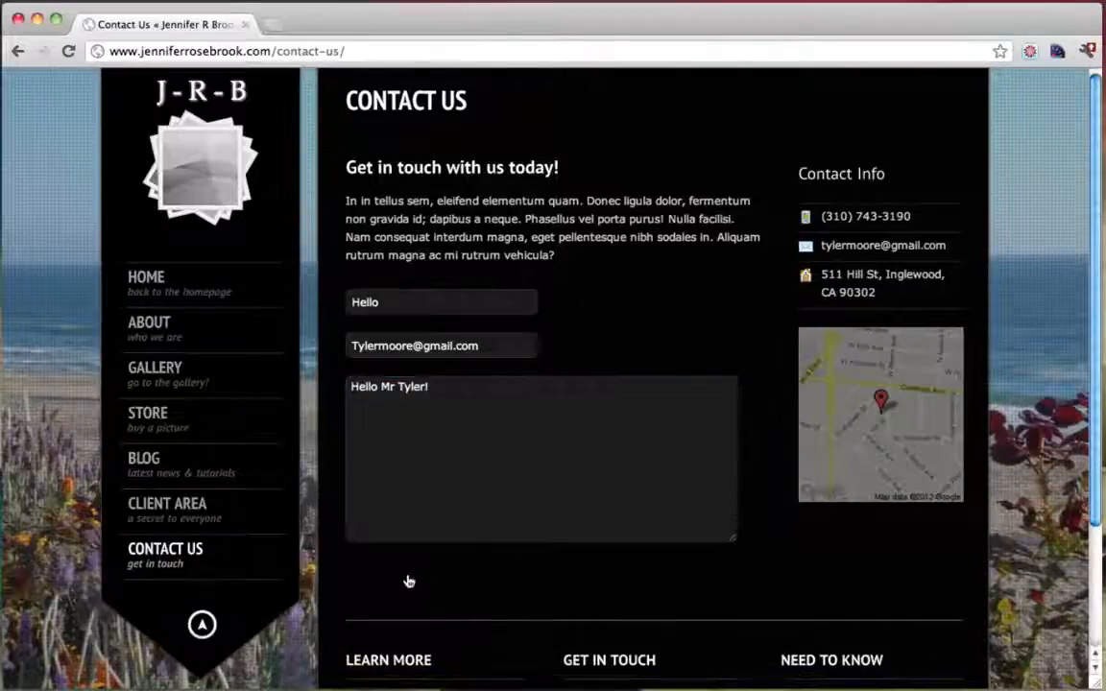
click(273, 24)
text(www.gmail.co)
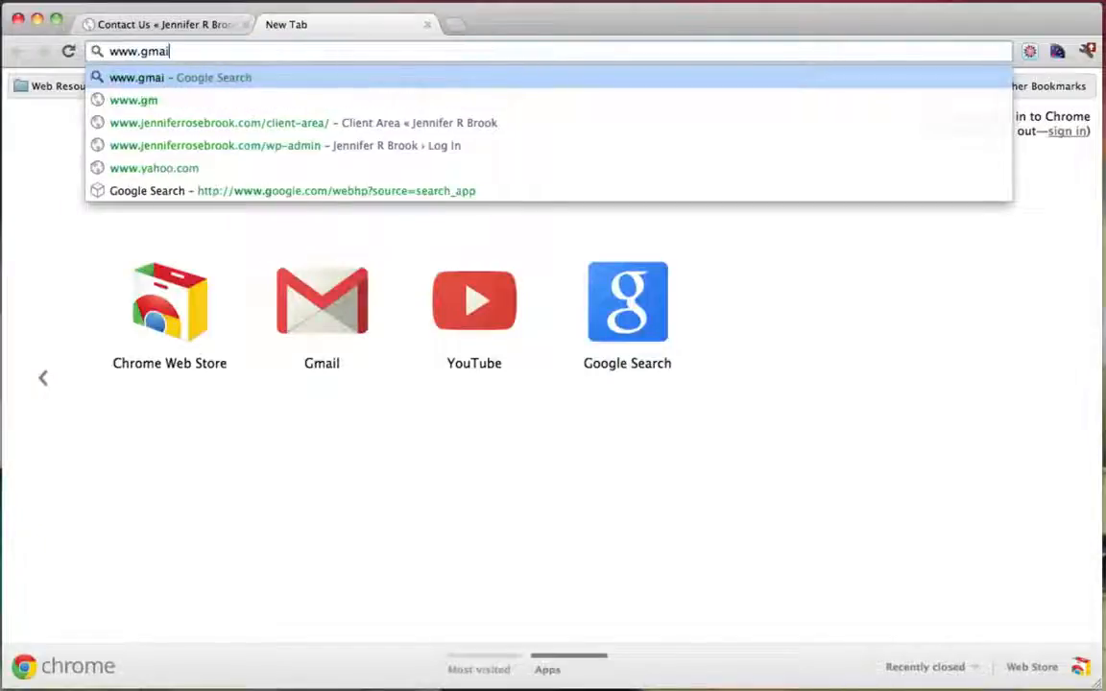
text(m)
key(Return)
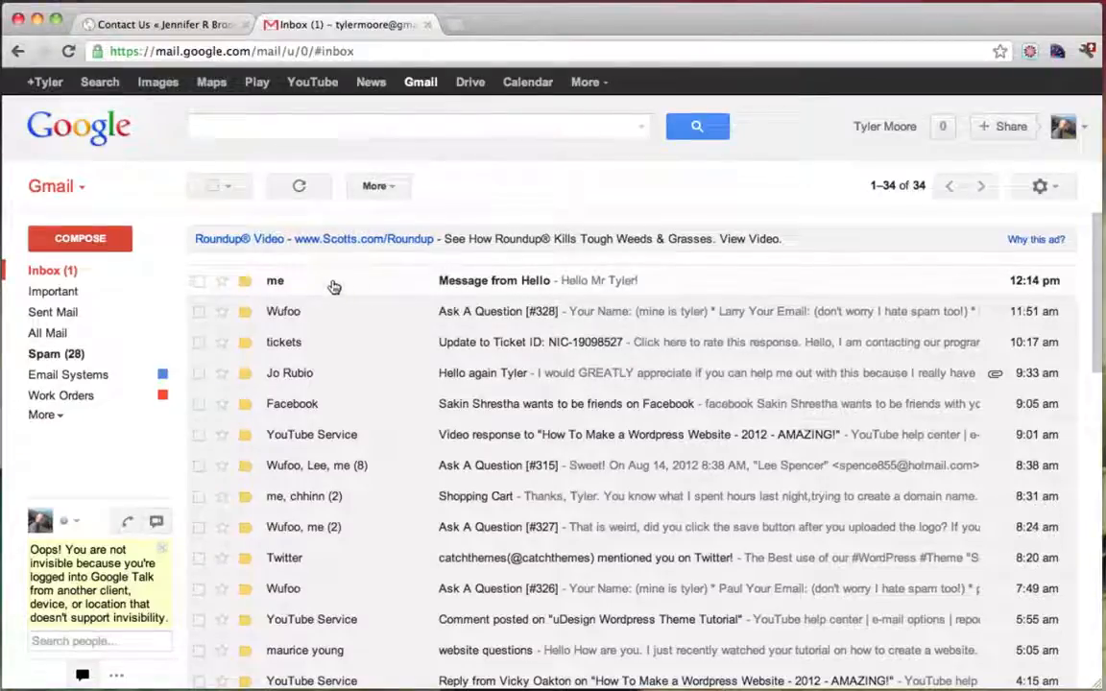
click(343, 290)
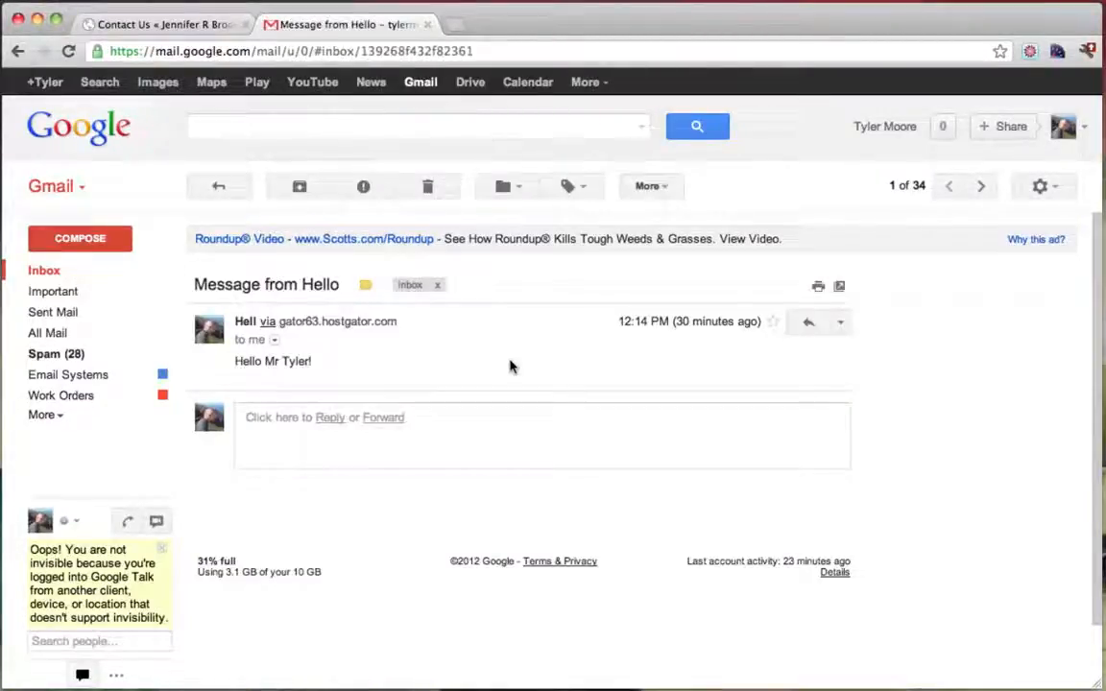
drag(231, 363, 331, 361)
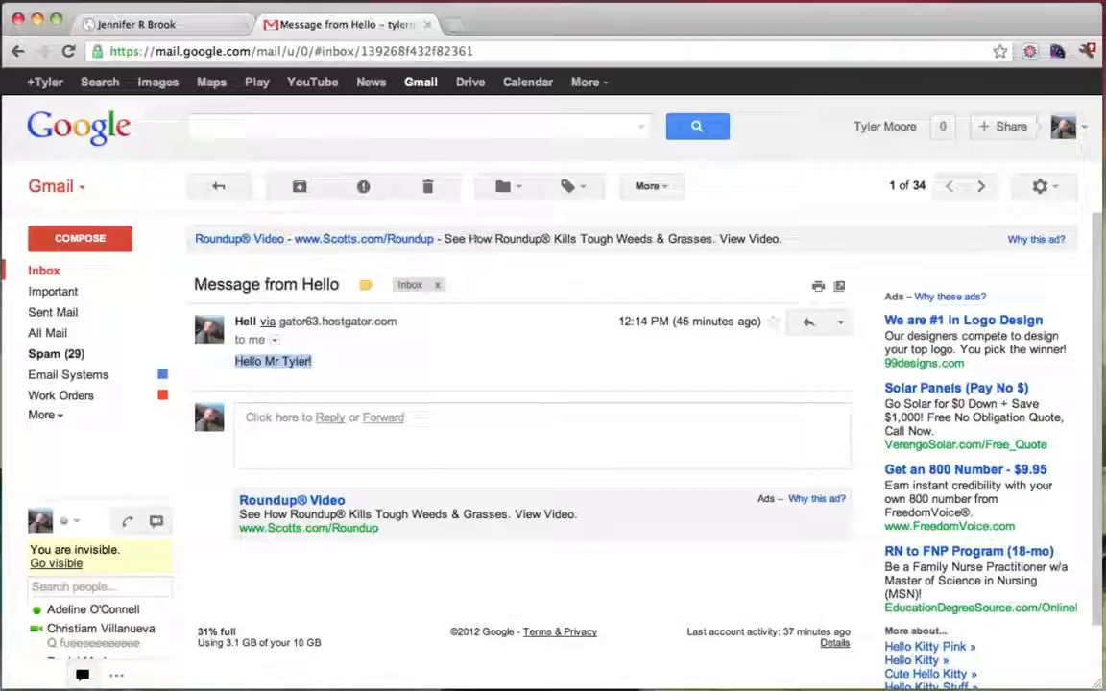
Close the Gmail tab and open a new blank tab beside the photography site
click(428, 24)
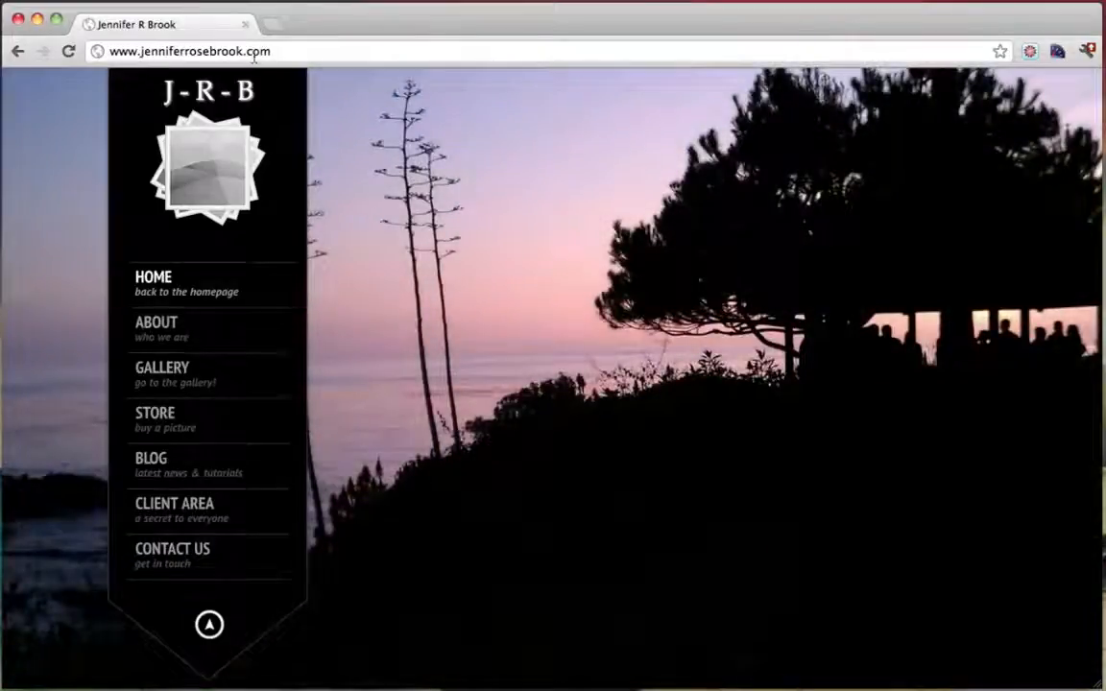
click(274, 24)
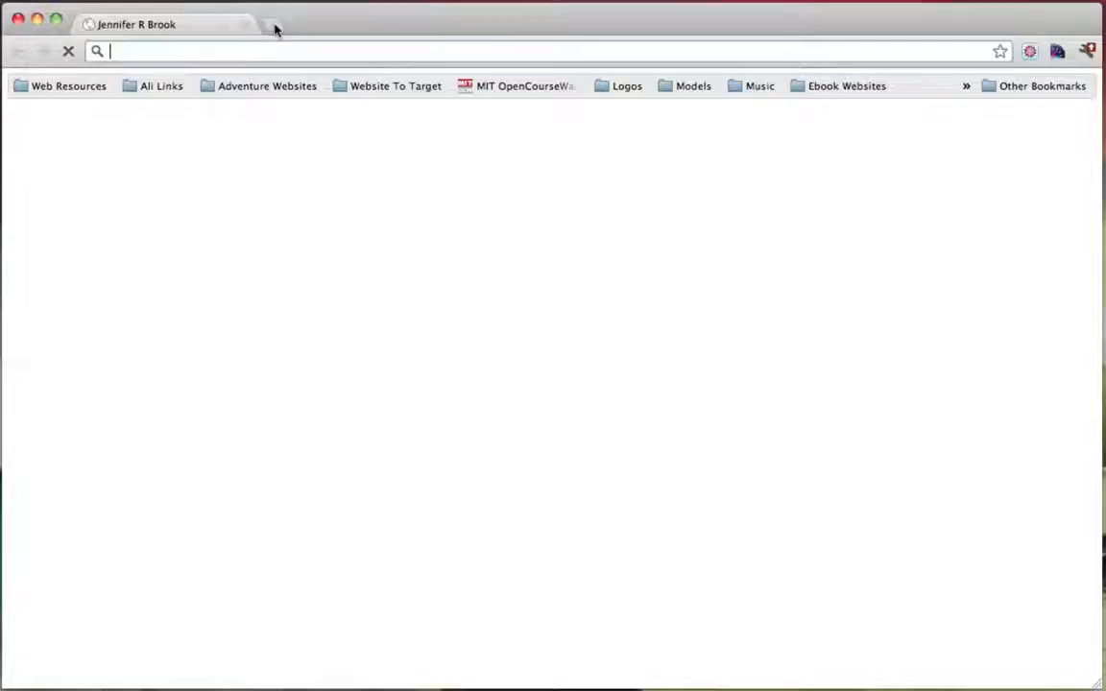
Load en.wordpress.com/notable-users/, scroll through the showcase, then close that tab
text(en.wordpress.com/notable-users/)
key(Return)
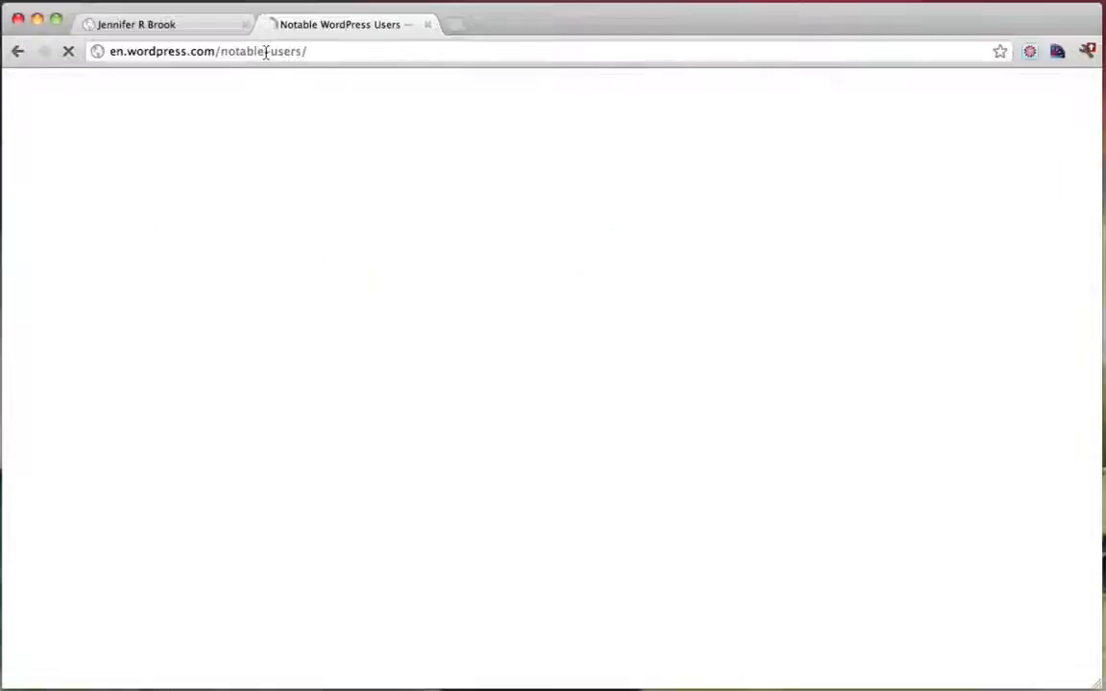
scroll(704, 291, down, 1)
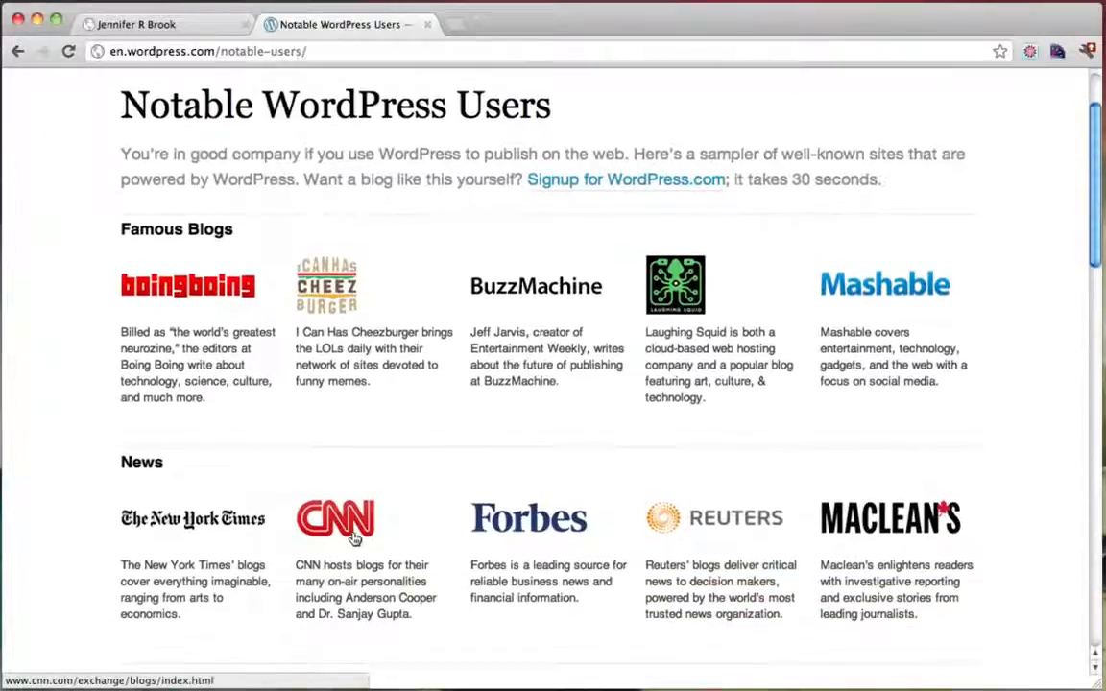
scroll(578, 522, down, 5)
scroll(578, 522, down, 1)
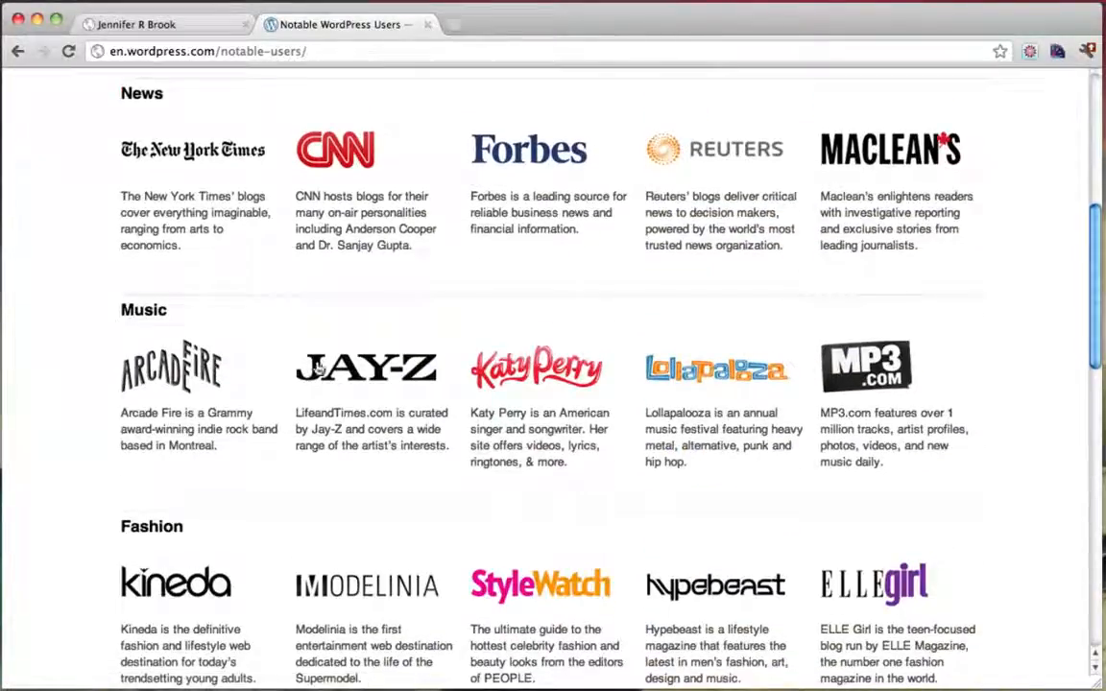
scroll(518, 387, down, 2)
scroll(518, 387, down, 5)
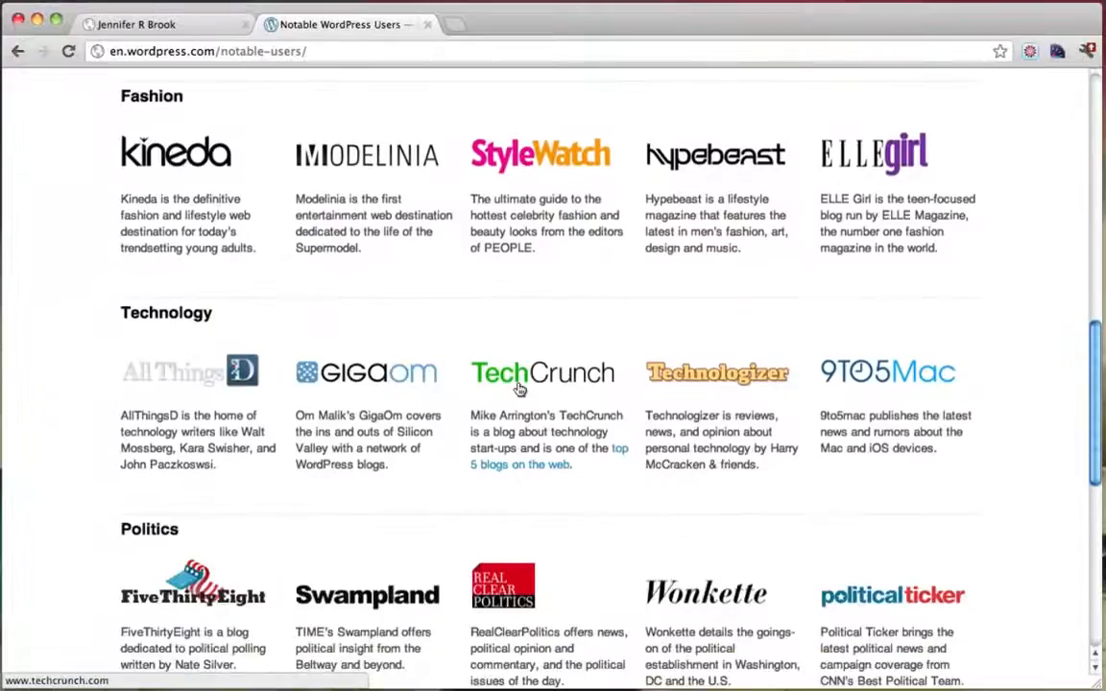
scroll(519, 355, down, 3)
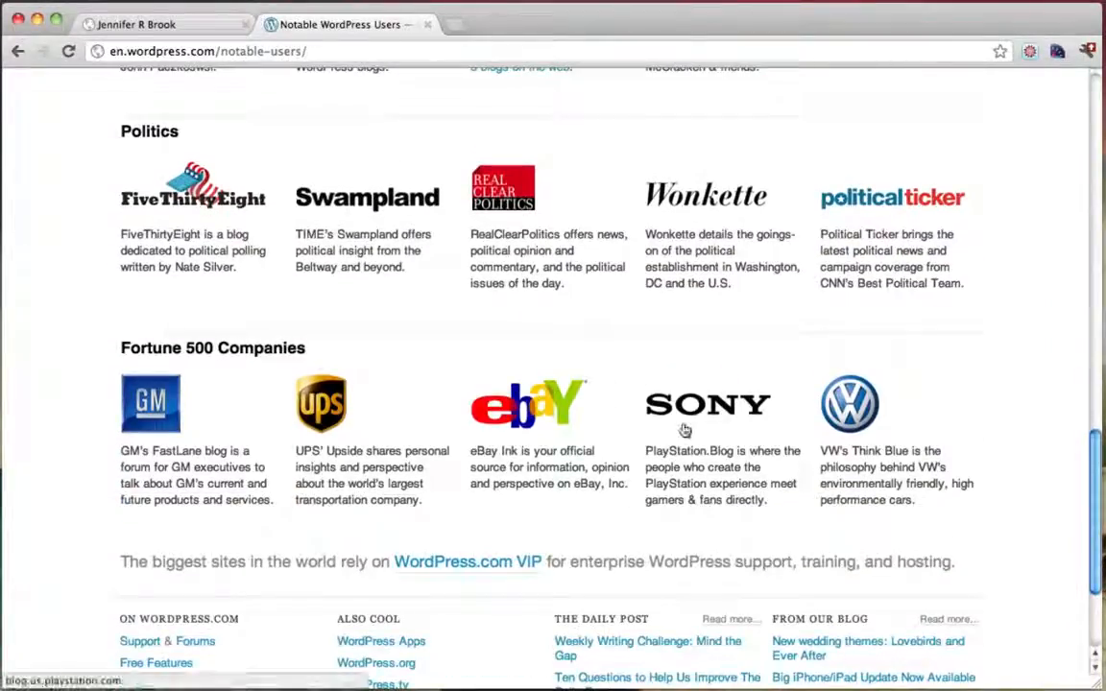
scroll(684, 430, up, 1)
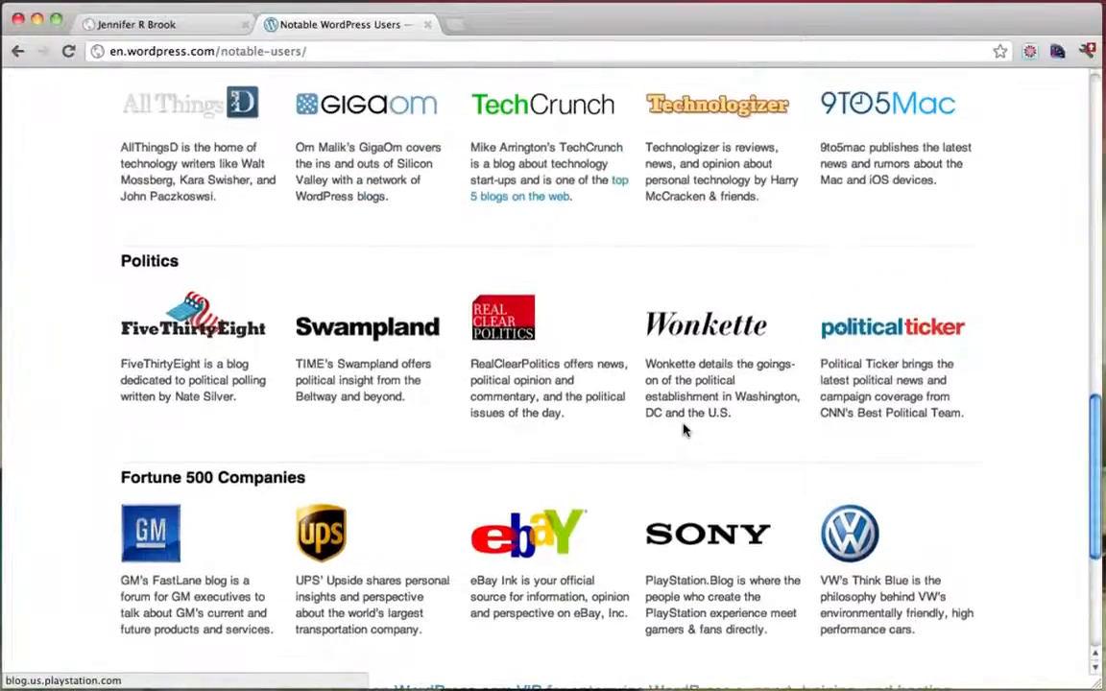
scroll(684, 430, up, 5)
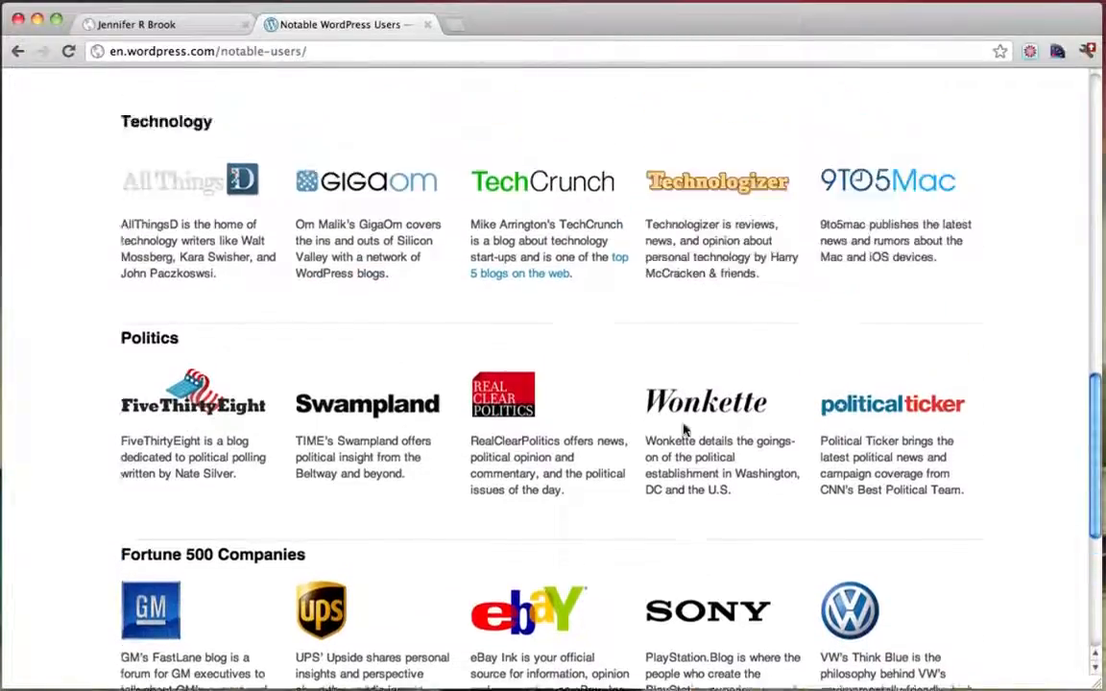
click(427, 25)
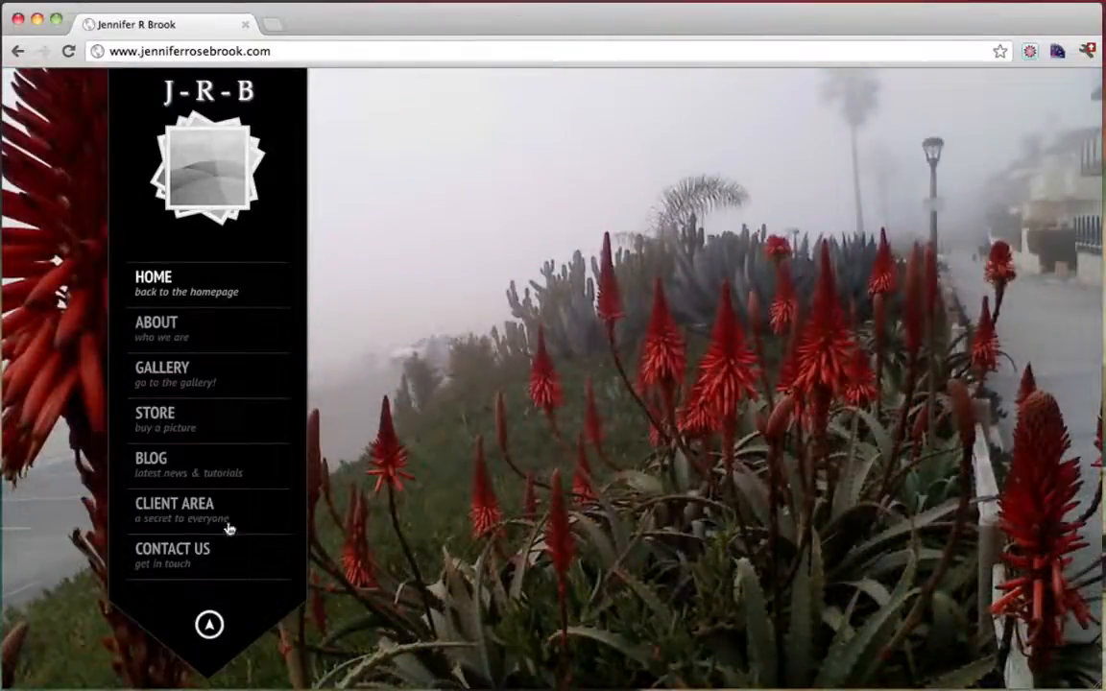
click(1, 507)
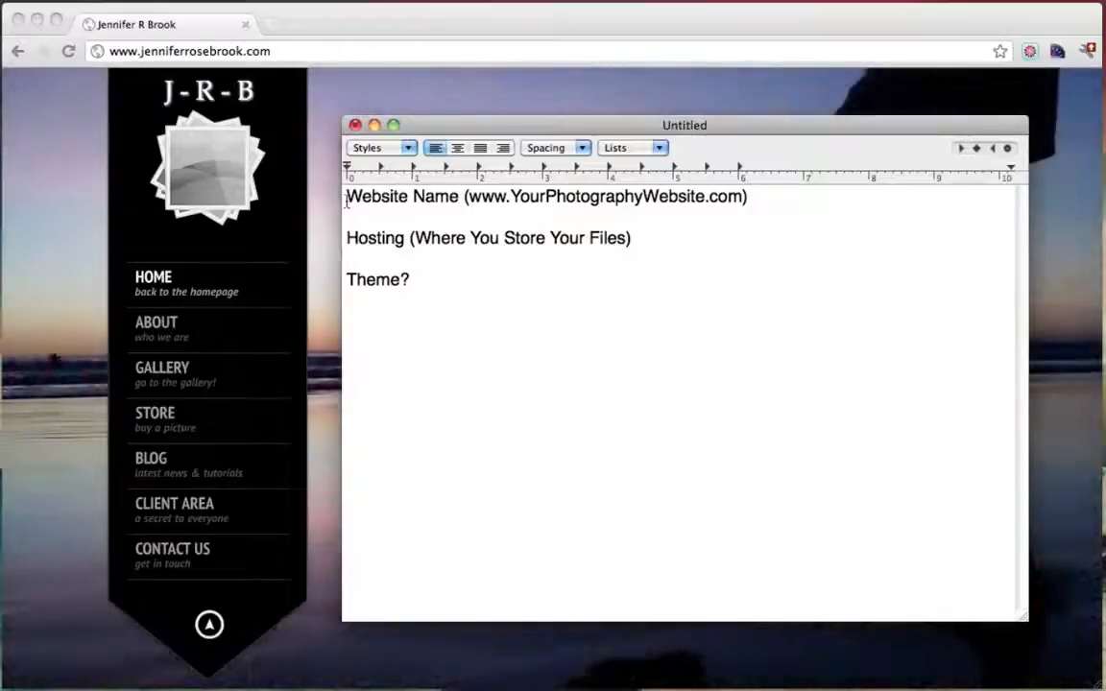
drag(346, 197, 576, 198)
click(576, 199)
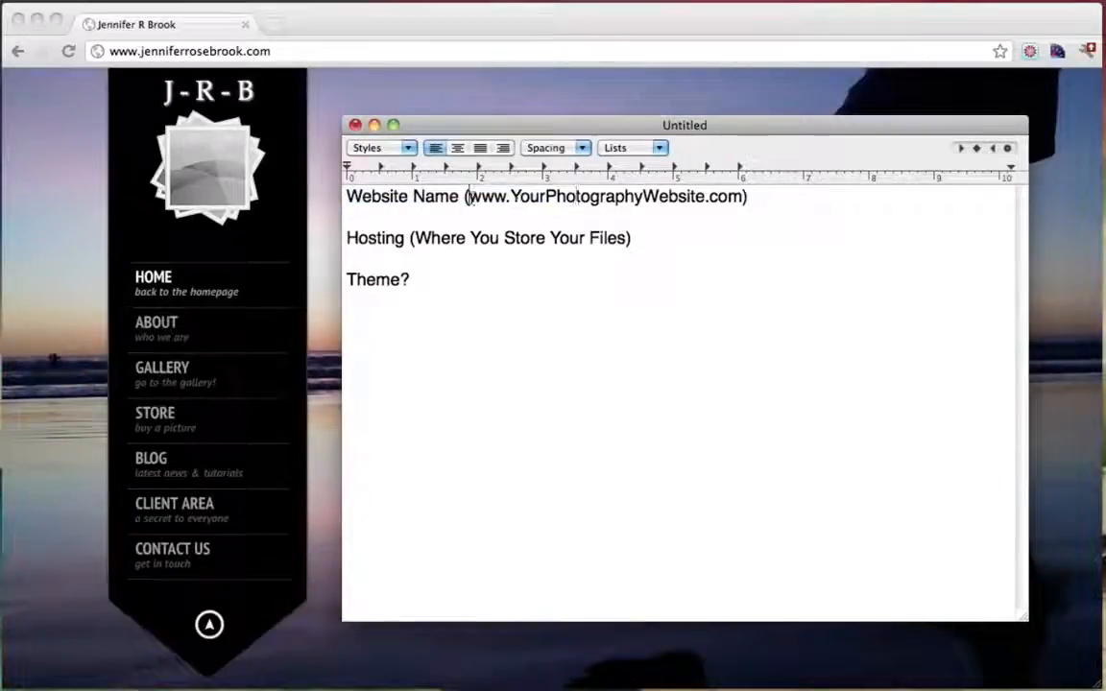
drag(466, 198, 739, 200)
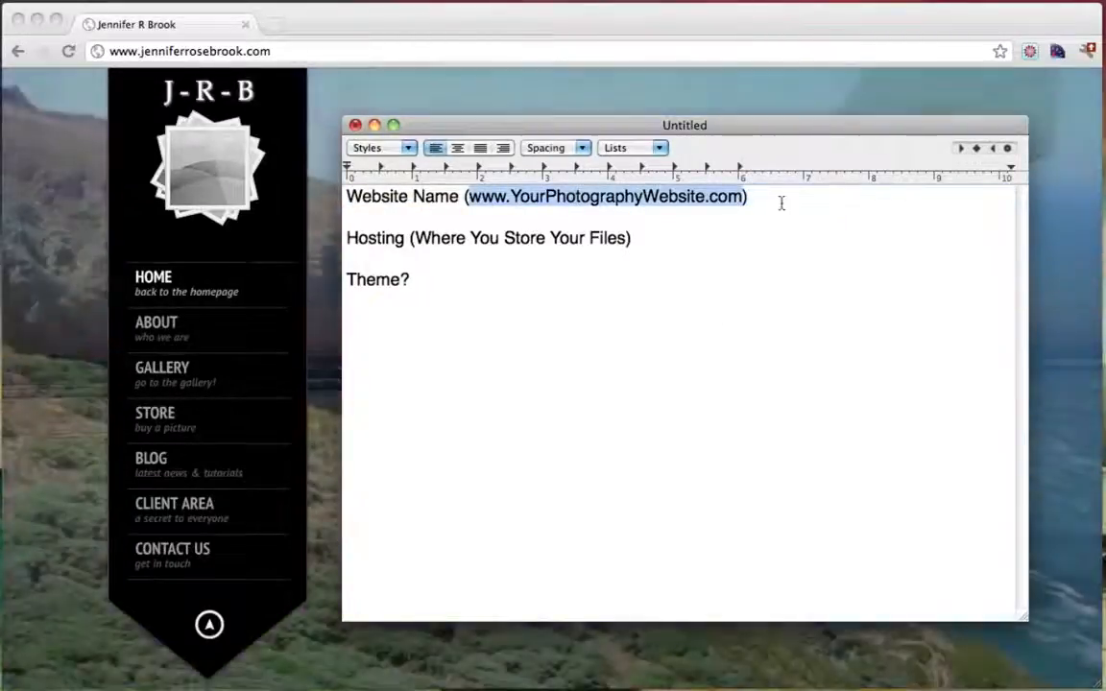
click(782, 203)
text($15)
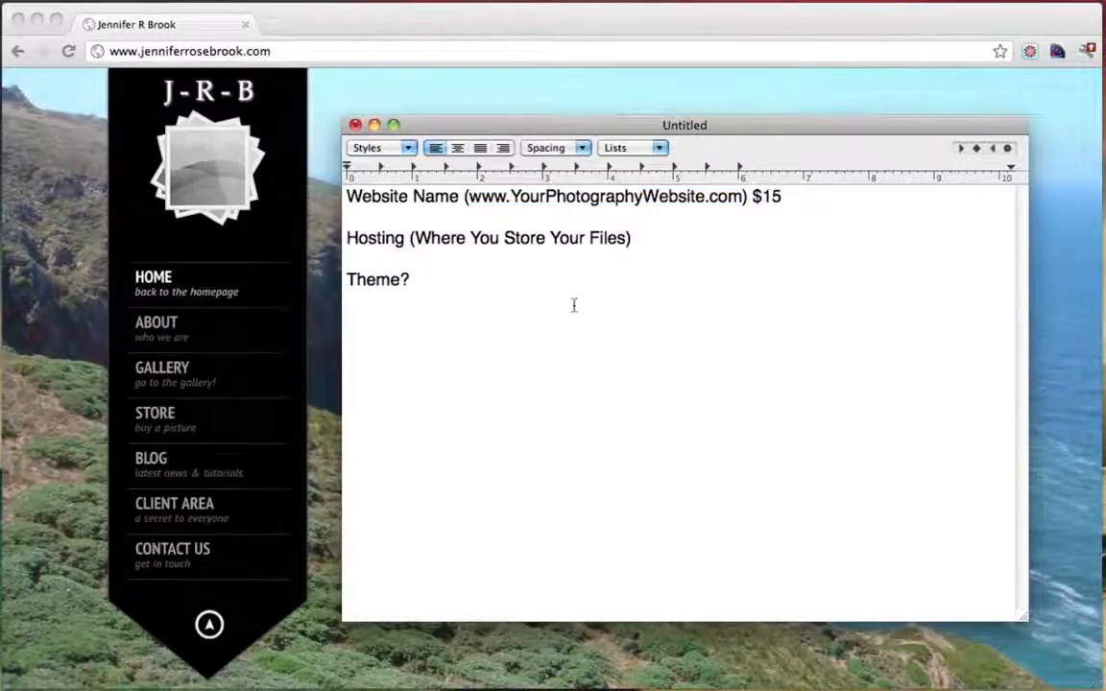
mouse_move(653, 242)
mouse_down()
mouse_move(347, 242)
mouse_move(634, 248)
mouse_up()
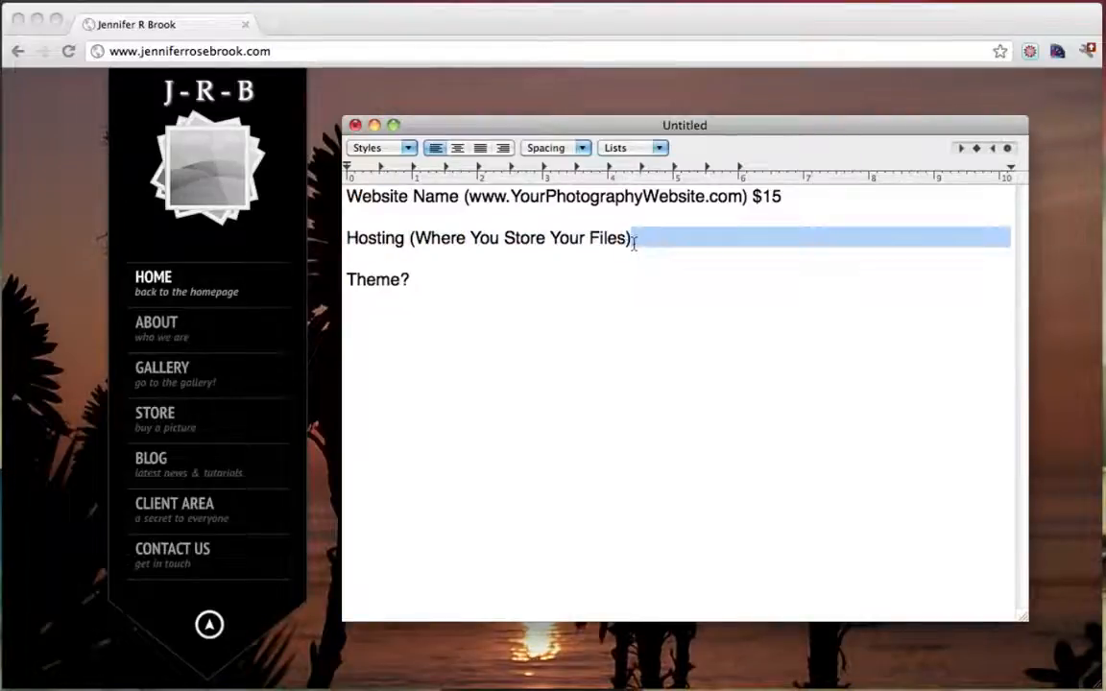
click(633, 242)
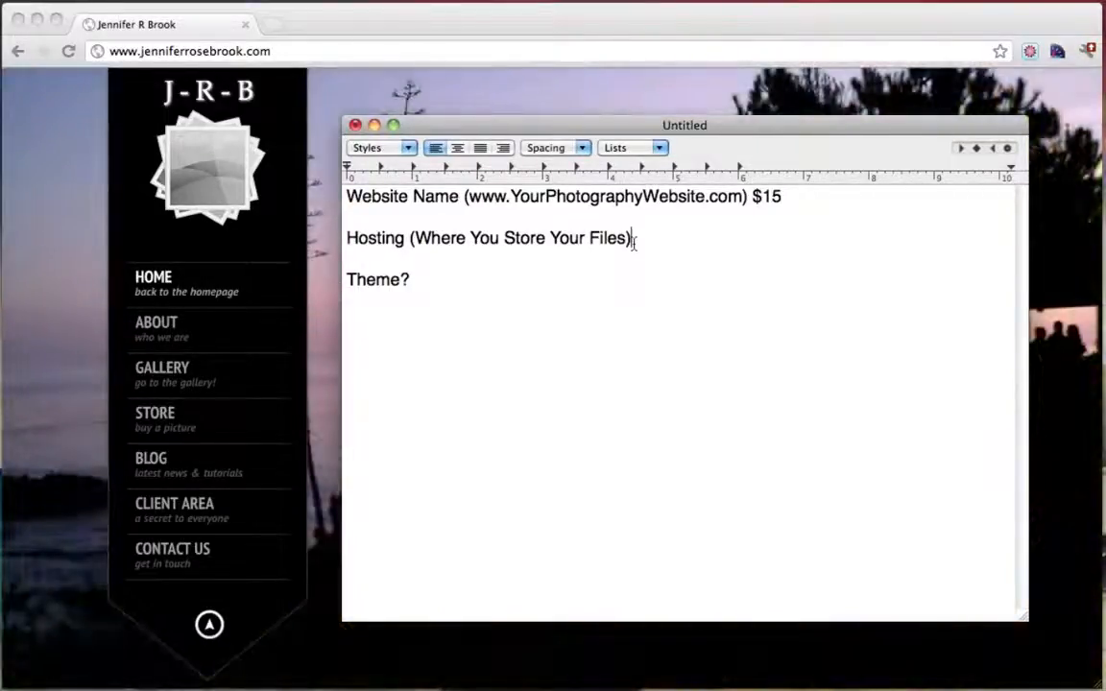
mouse_move(634, 242)
mouse_down()
mouse_move(410, 240)
mouse_move(634, 242)
mouse_up()
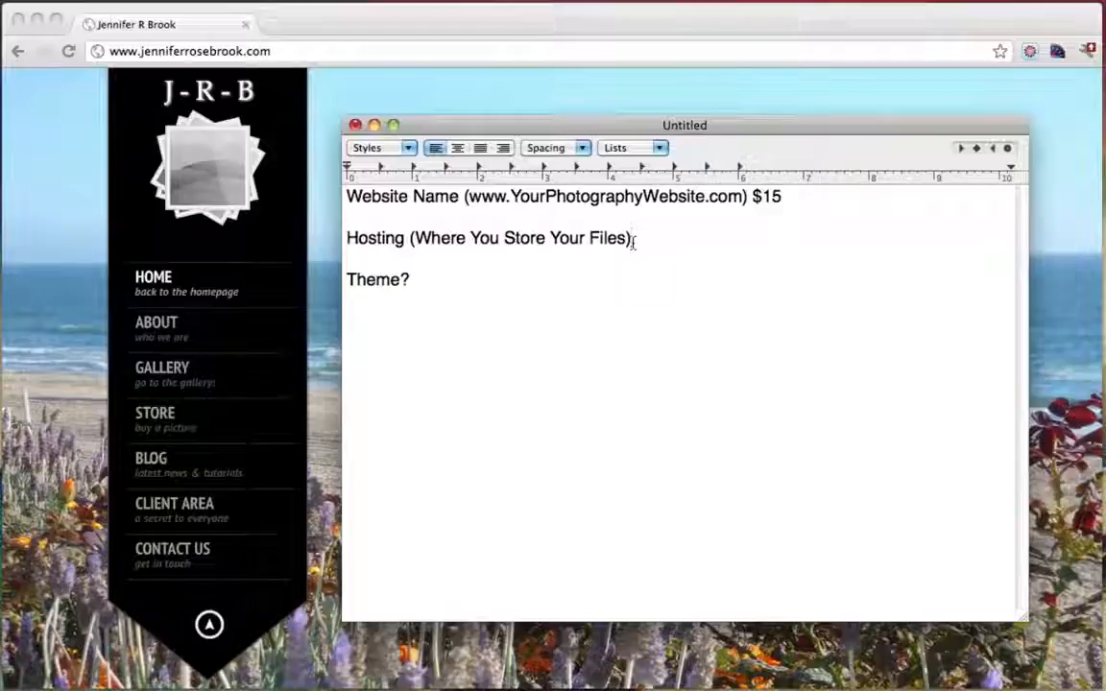
drag(634, 242, 344, 245)
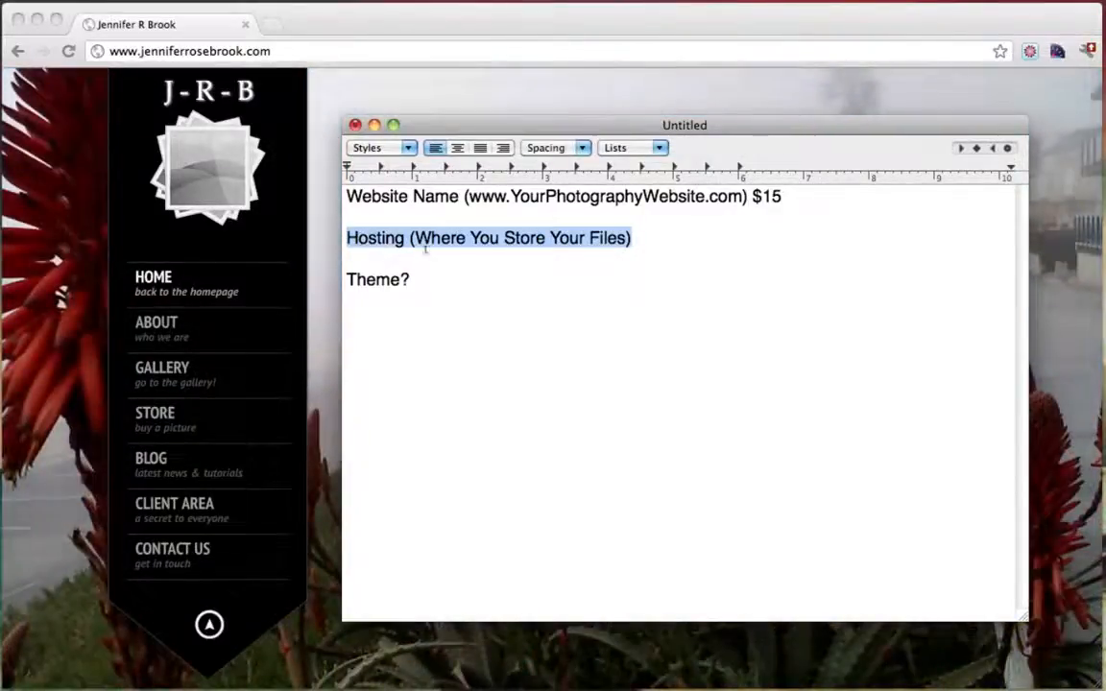
click(649, 240)
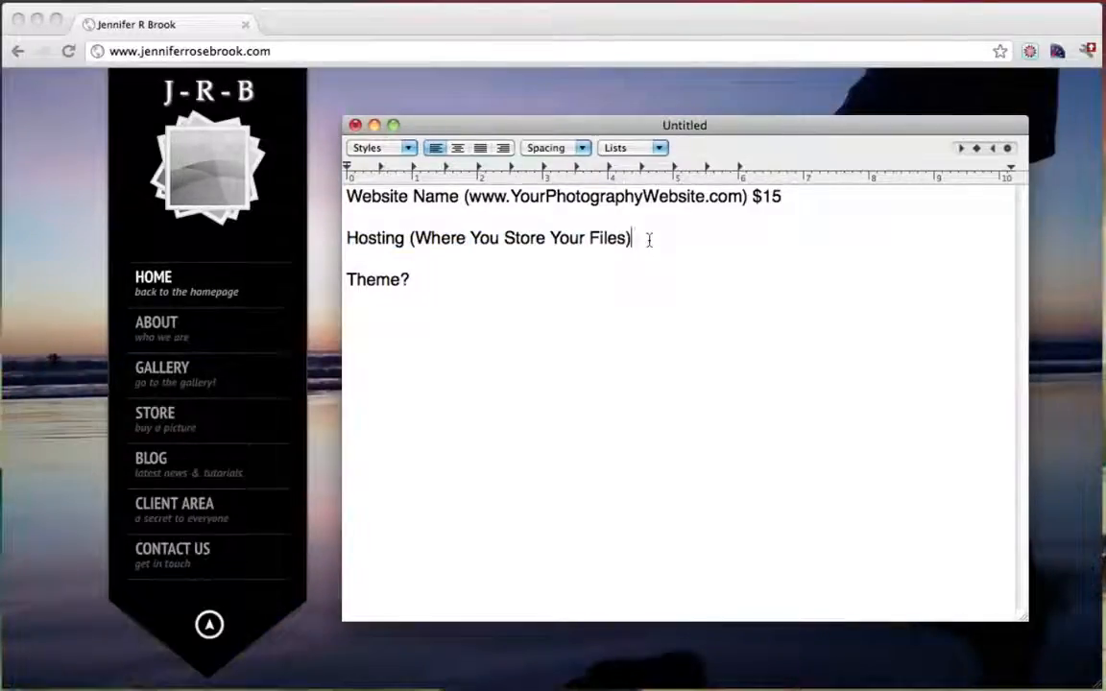
Price Hosting at $10 Month and mark the name's cost as $15 Year
text($)
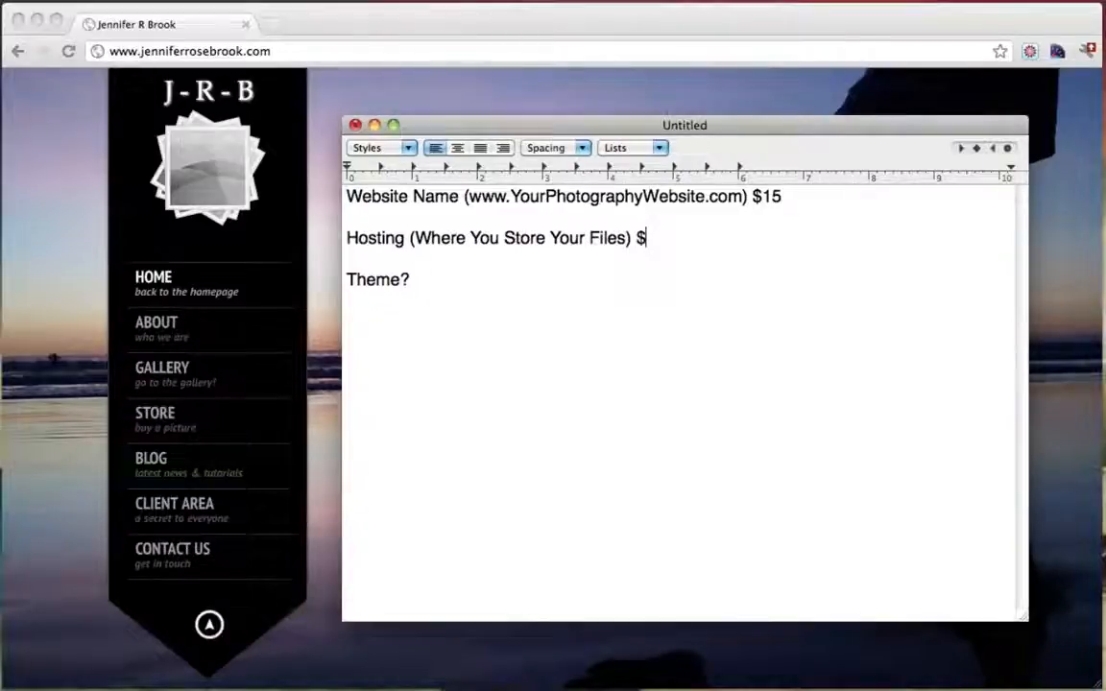
text(10 Mont)
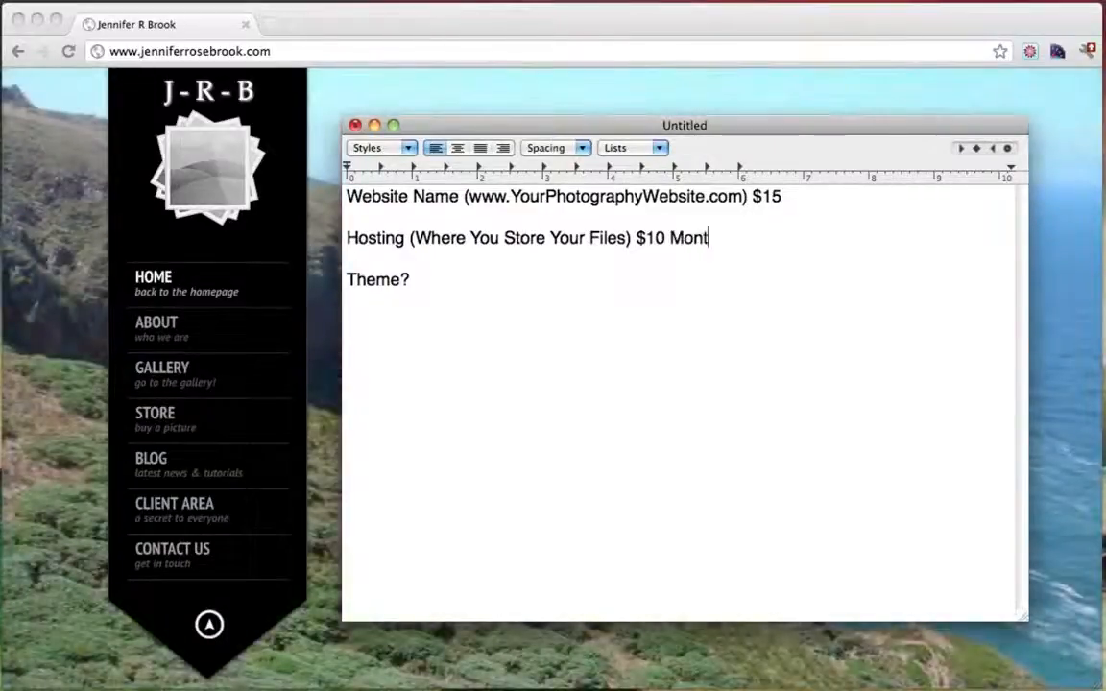
text(h)
click(859, 202)
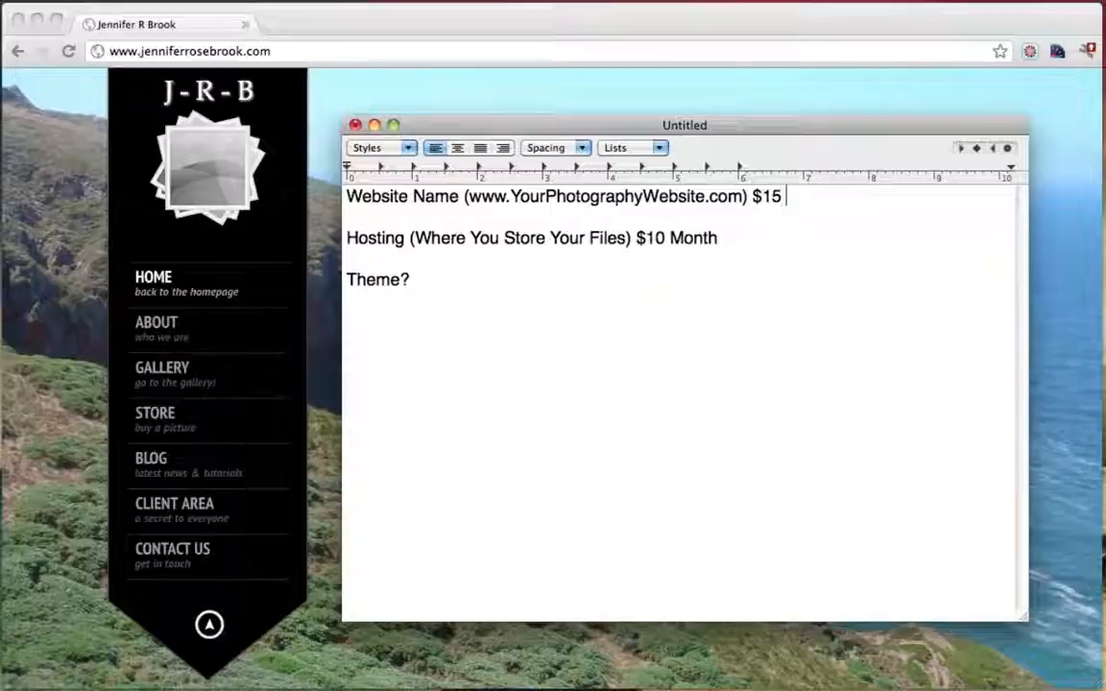
text(Year)
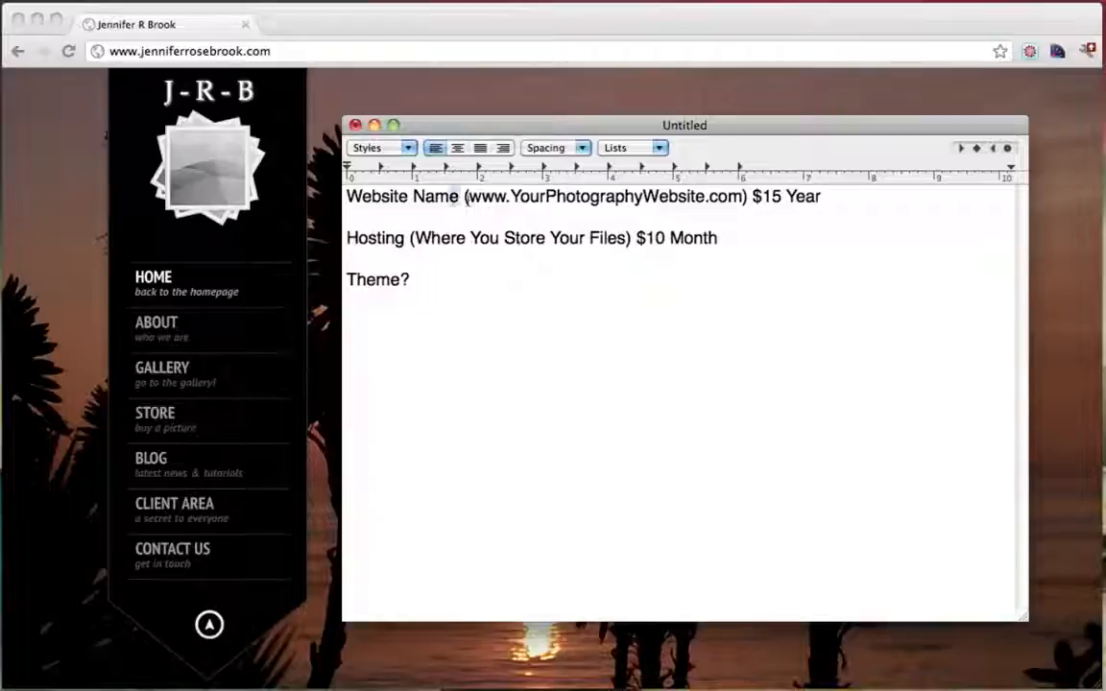
drag(459, 197, 821, 198)
click(684, 238)
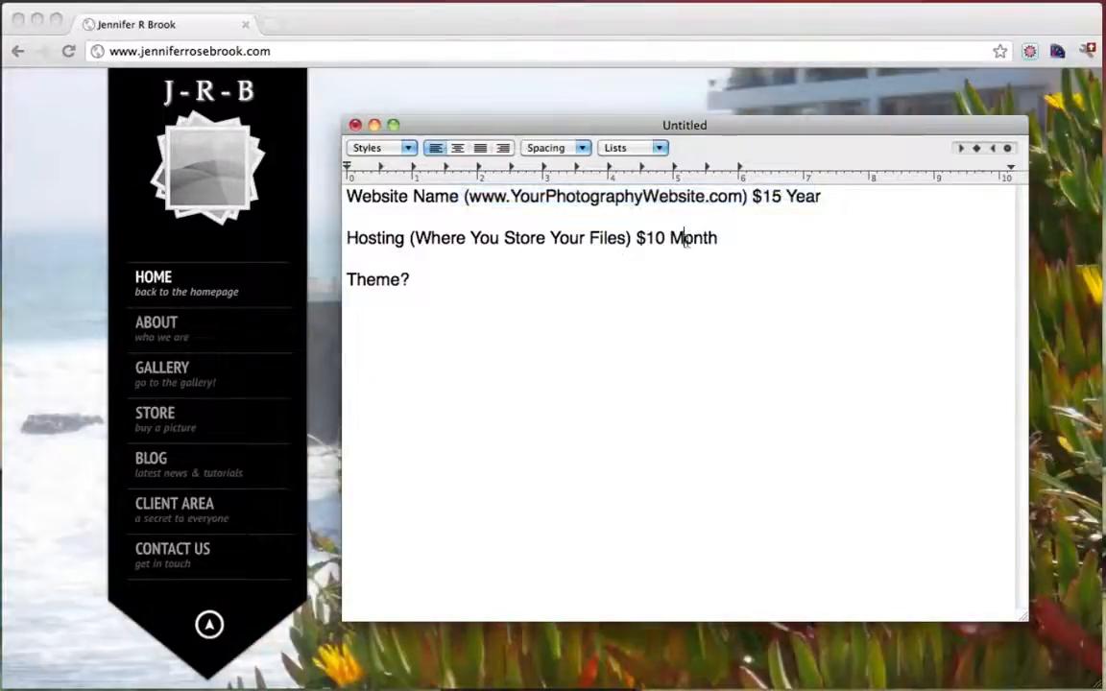
drag(348, 239, 693, 238)
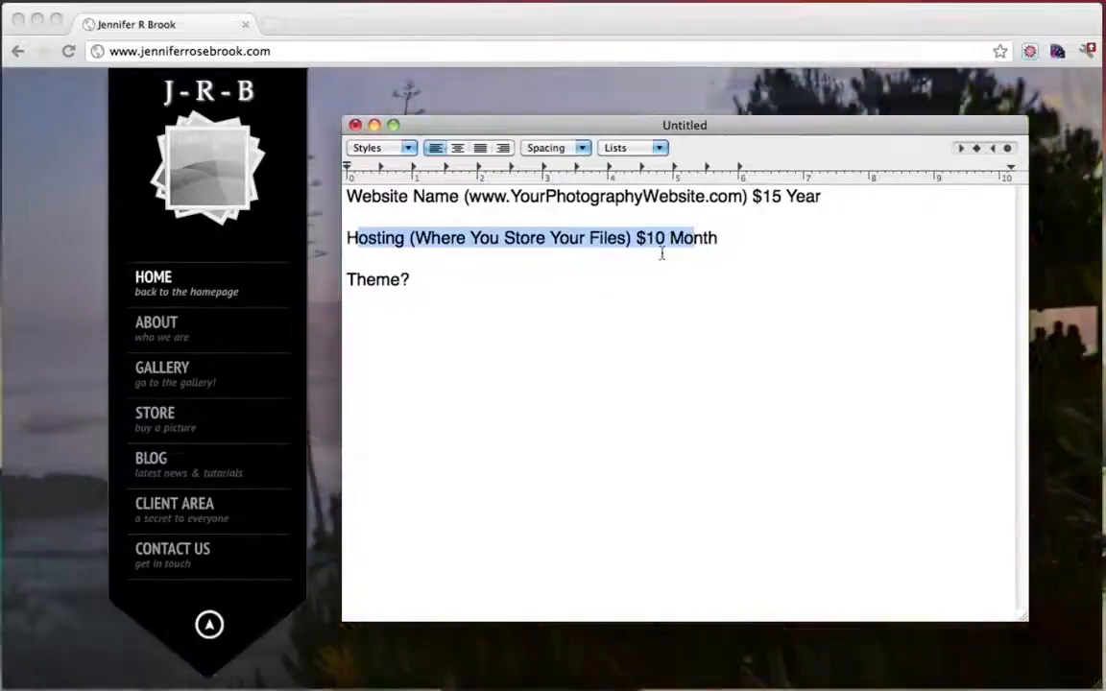
click(672, 238)
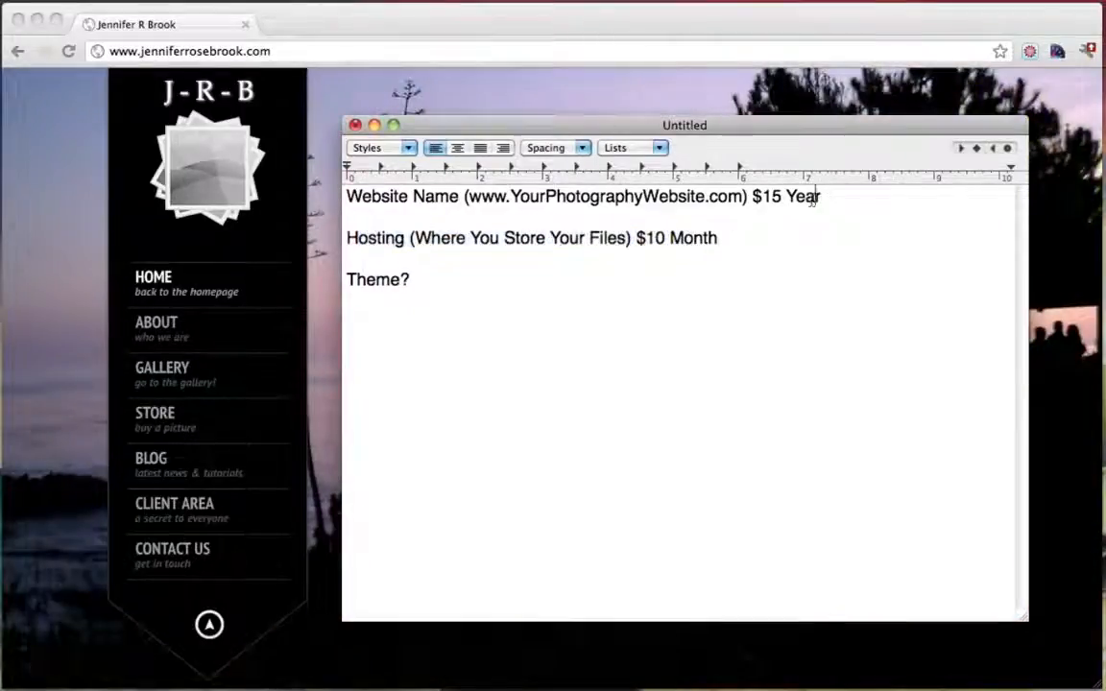
mouse_move(821, 197)
mouse_down()
mouse_move(340, 197)
mouse_move(807, 198)
mouse_up()
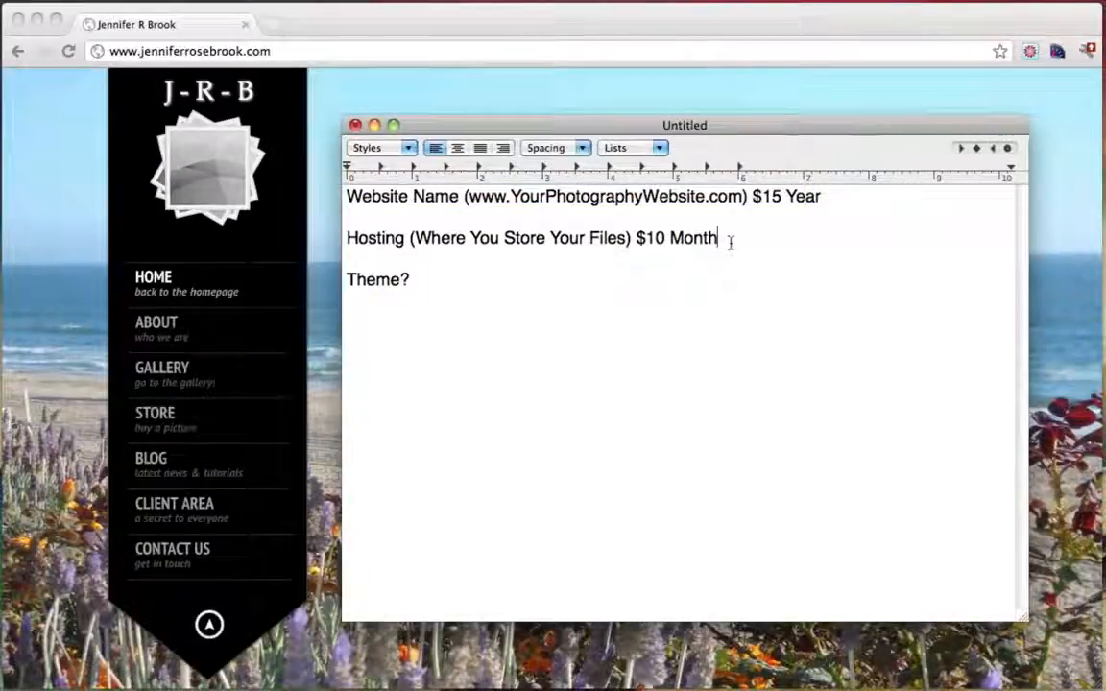
drag(728, 240, 369, 240)
click(580, 240)
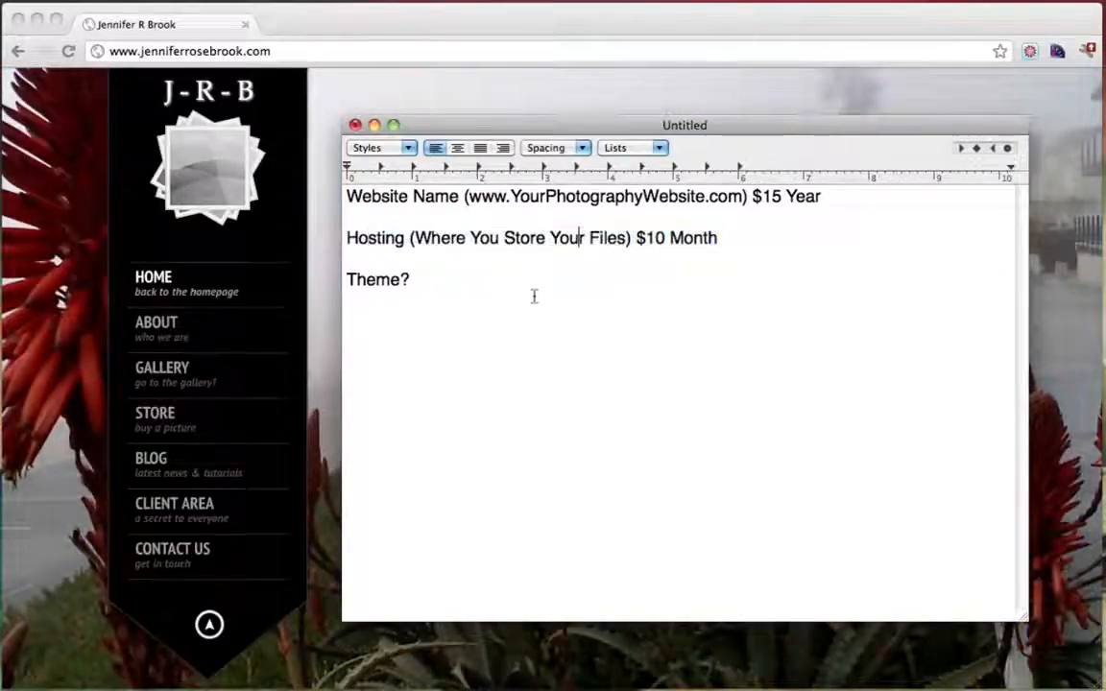
Add $50 after Theme? and a new line reading Total: $25 - $75
click(457, 279)
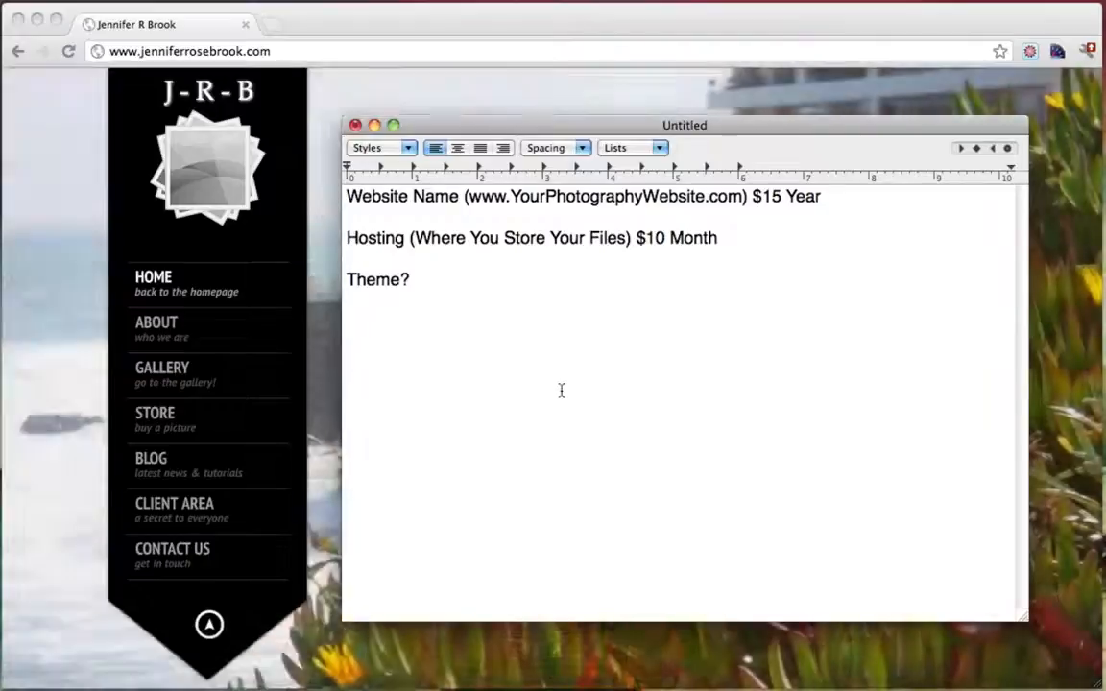
text($5)
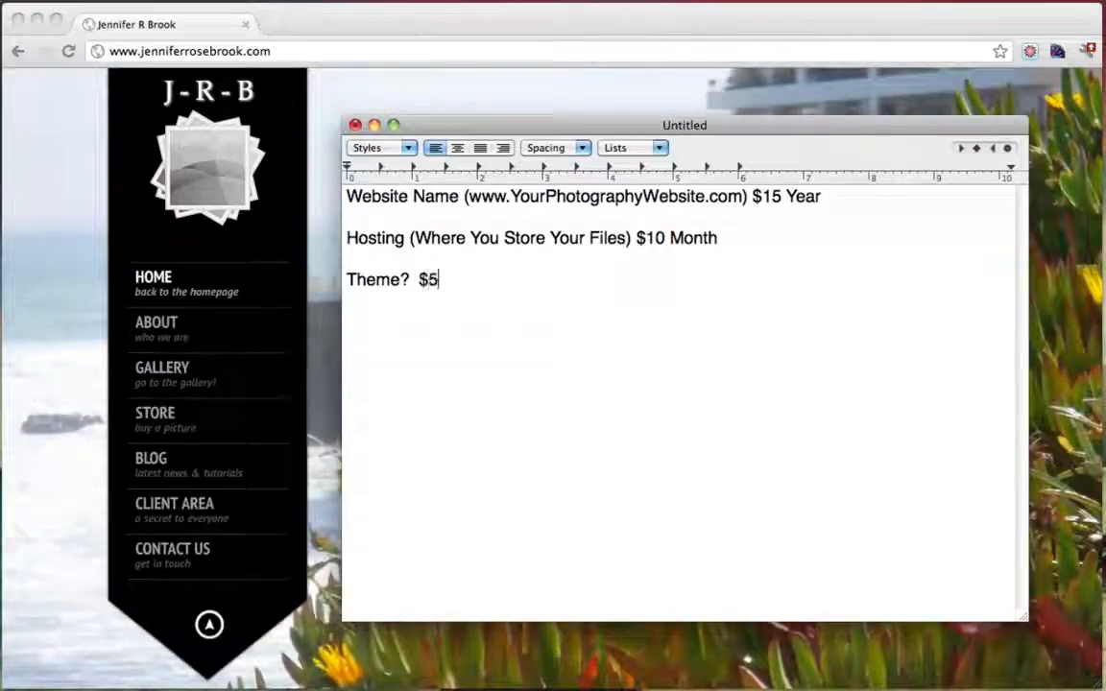
text(0)
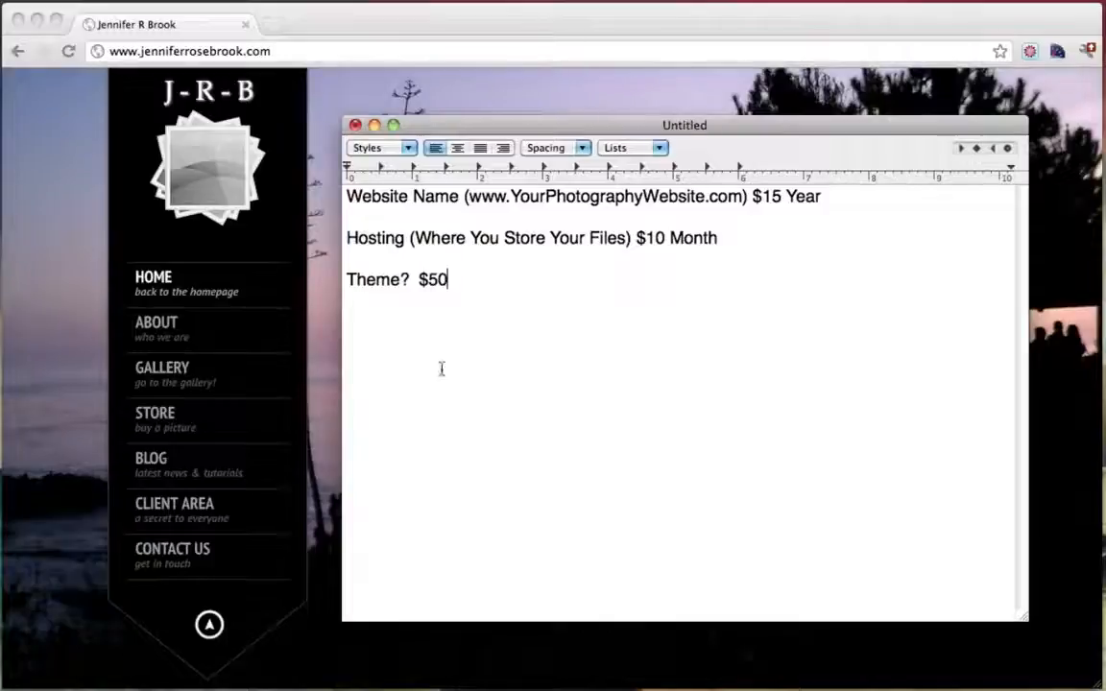
key(Return)
key(Return)
text(T)
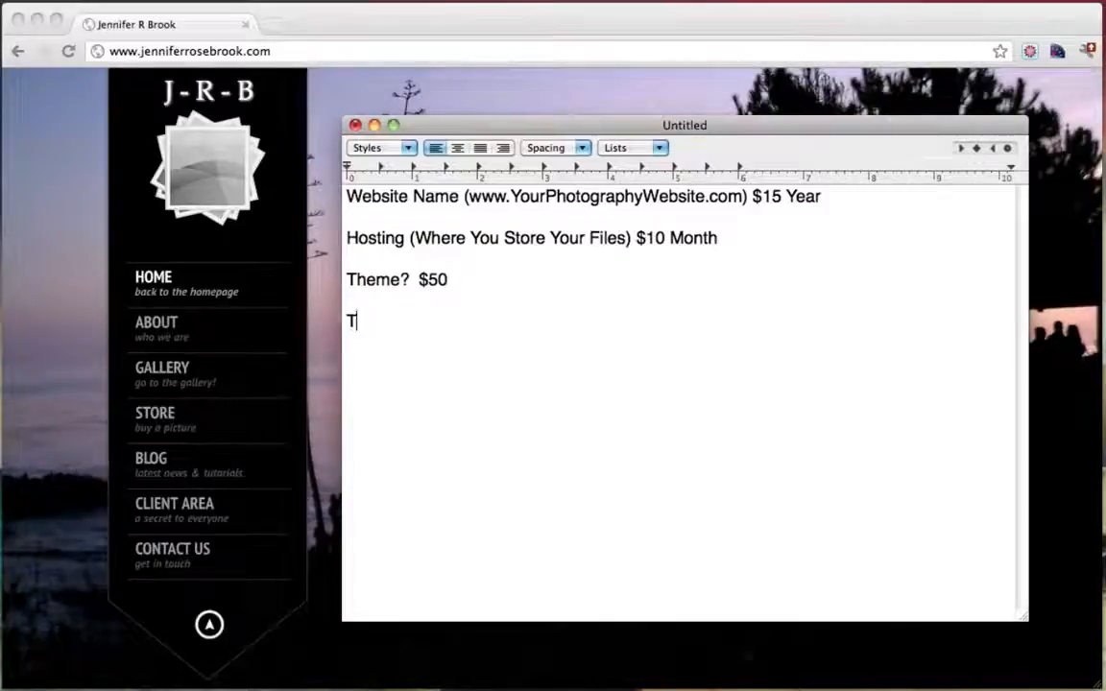
text(otal:  )
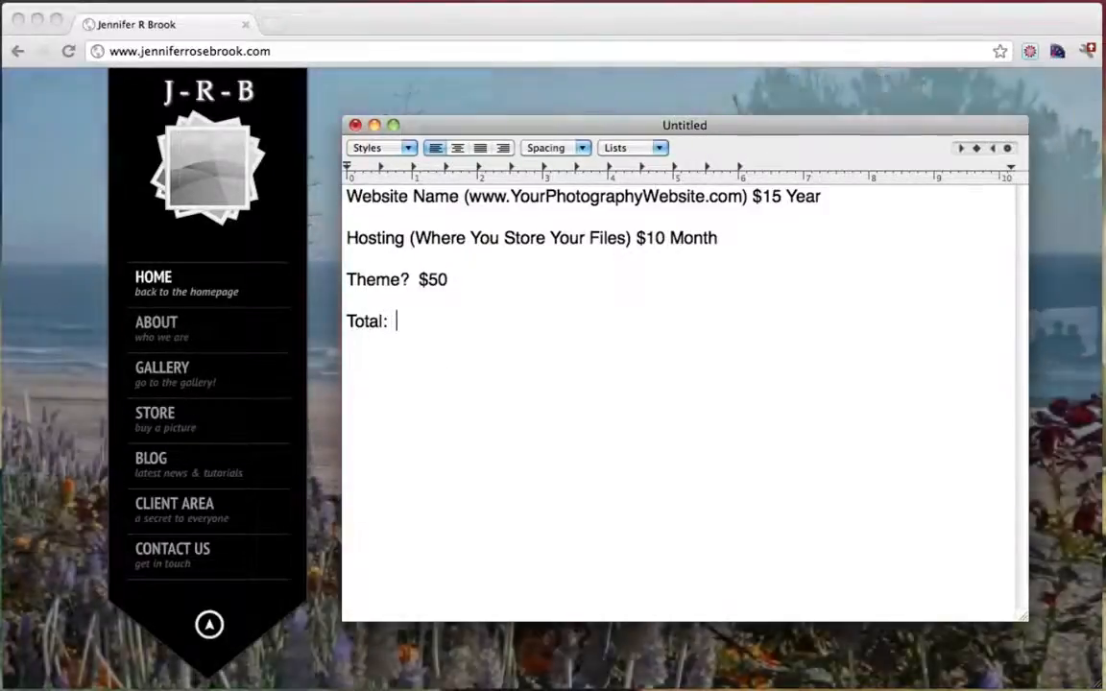
text($25)
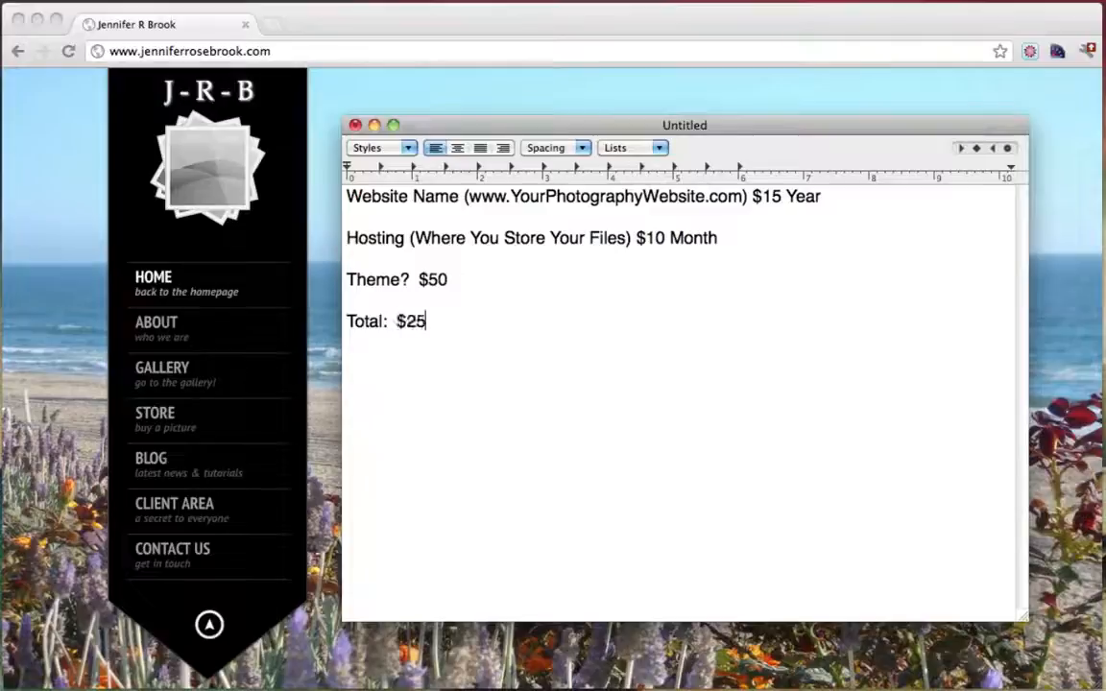
text( - $7)
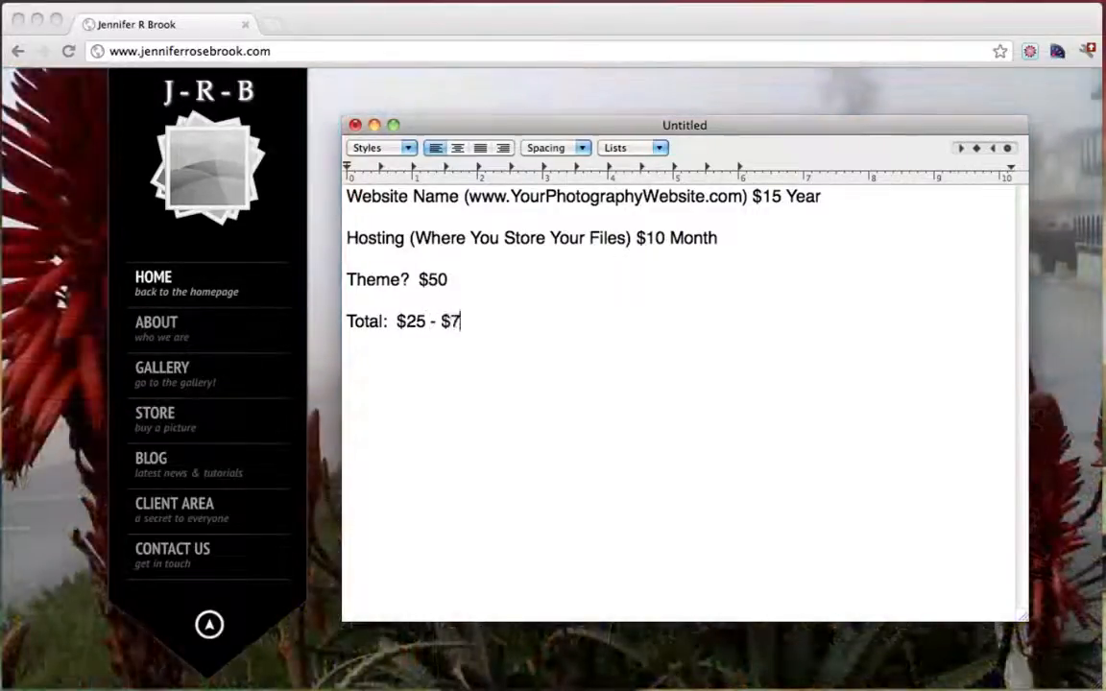
text(5)
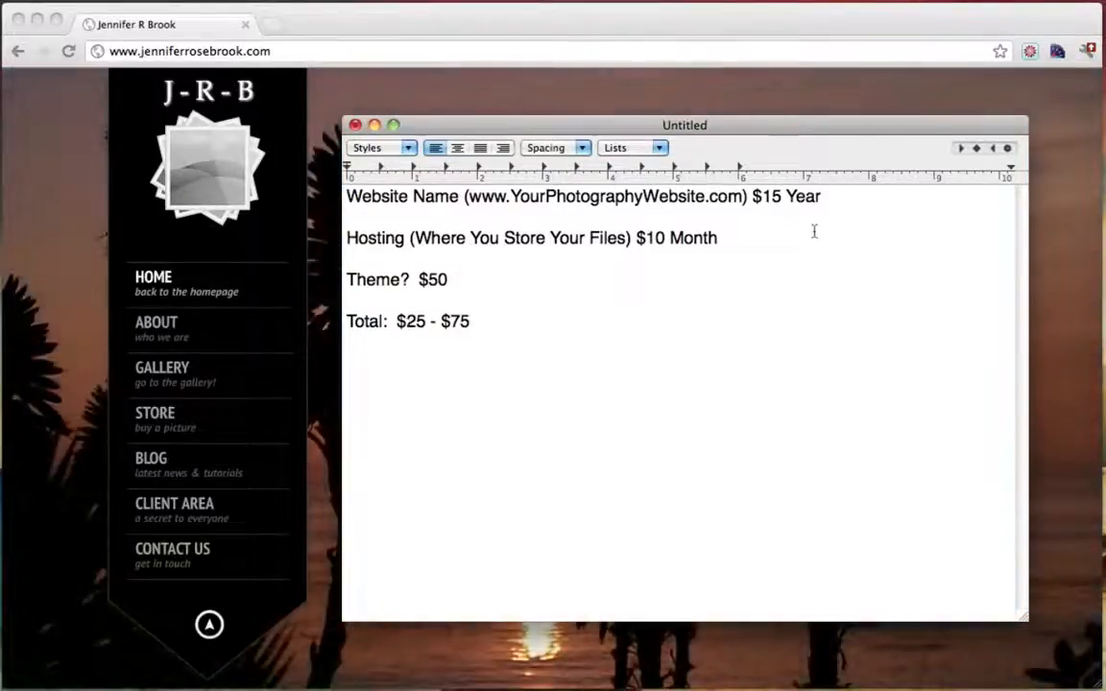
drag(344, 196, 785, 242)
click(786, 244)
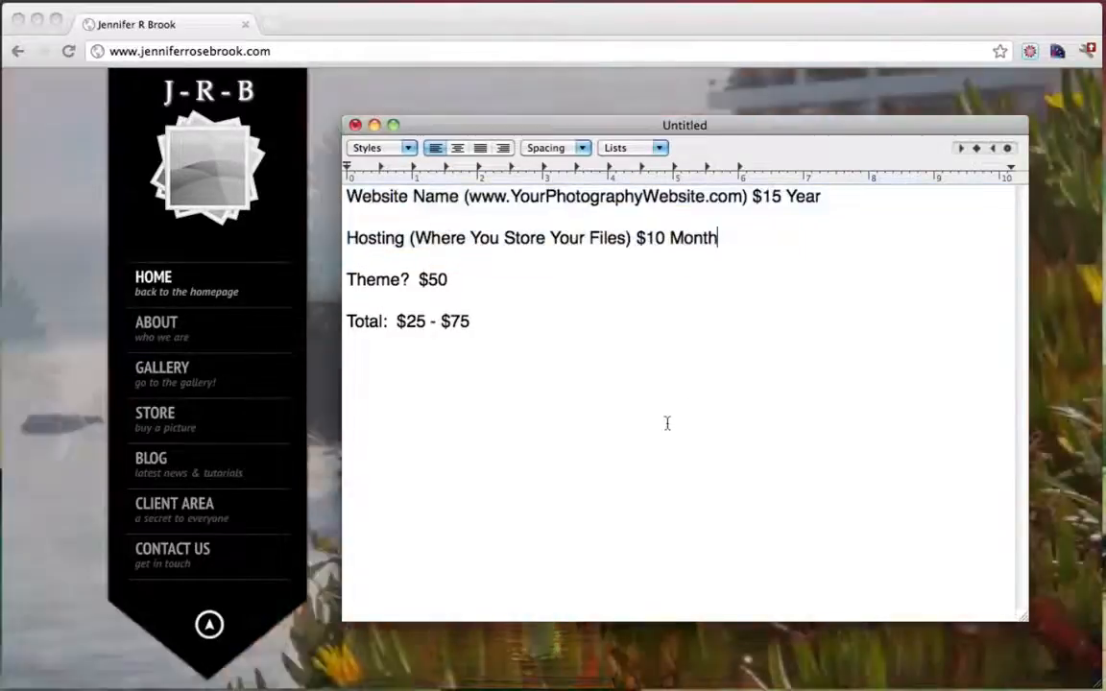
drag(397, 325, 494, 323)
click(429, 324)
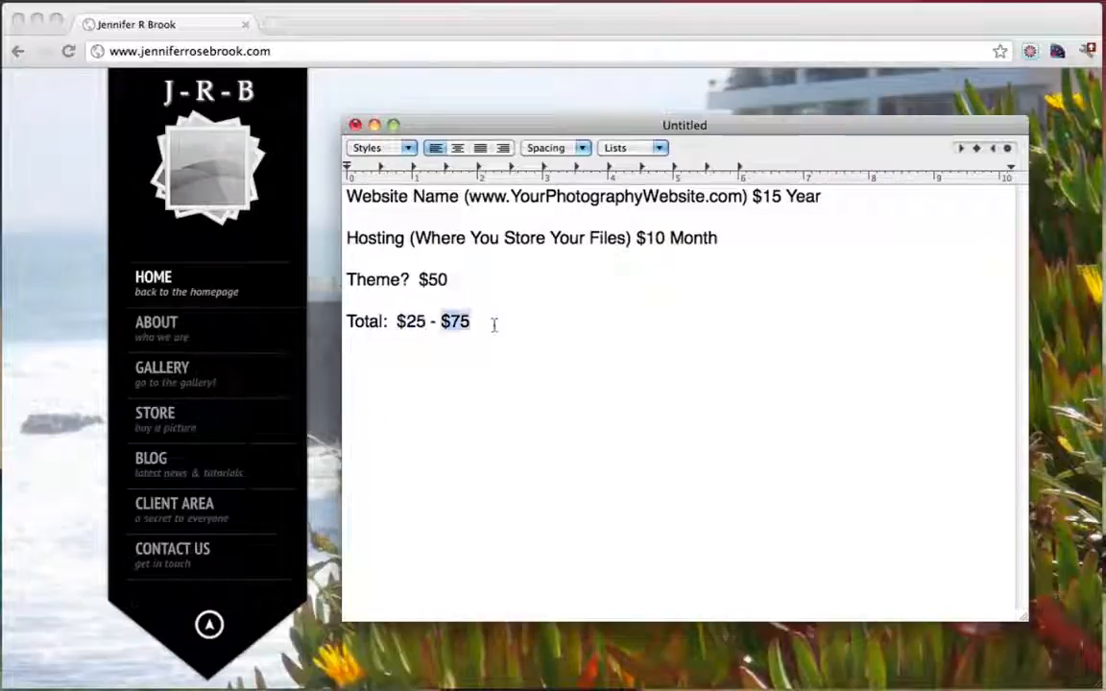
click(494, 324)
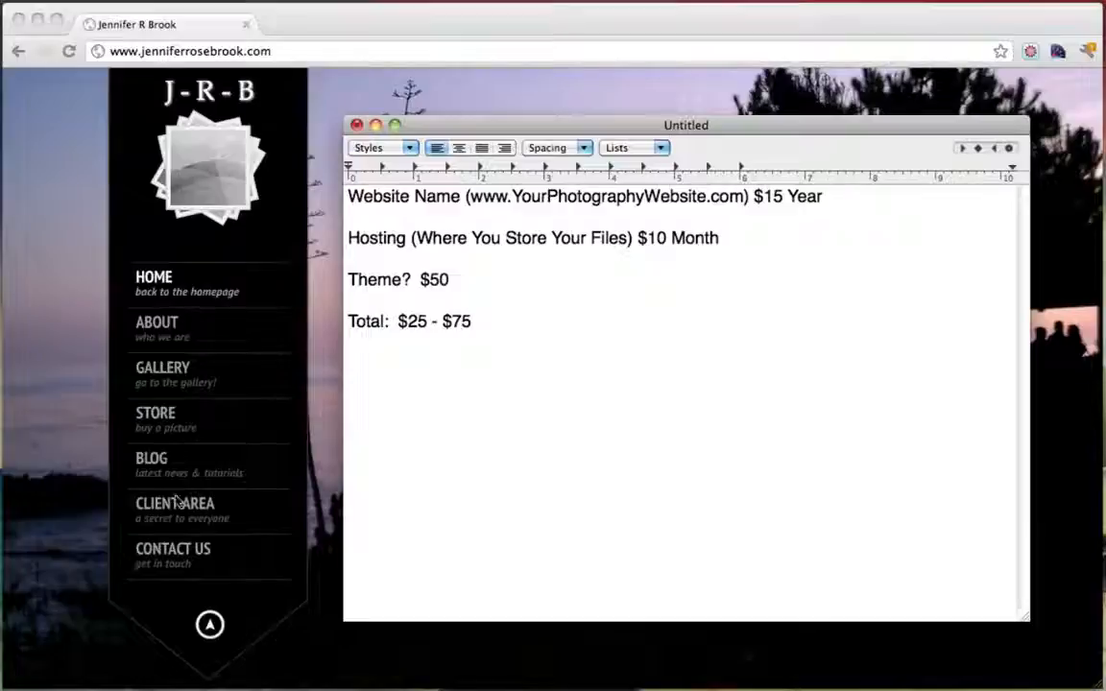
Restore the Untitled 2 note and review the Get Domain Name and Hosting line
click(1, 659)
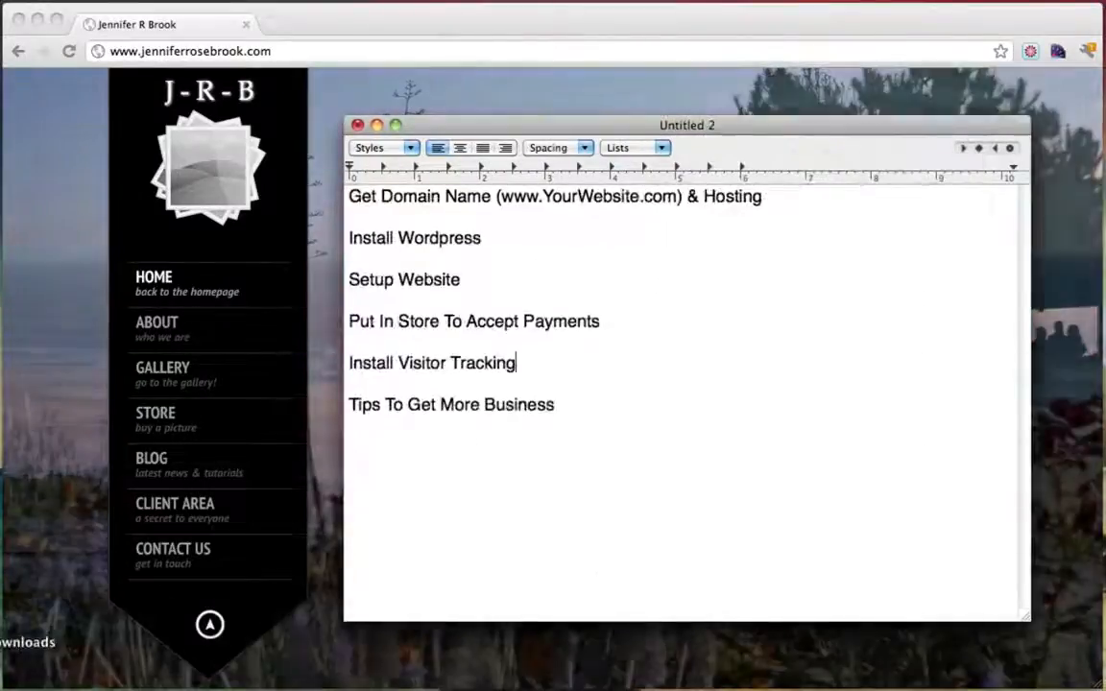
triple_click(587, 209)
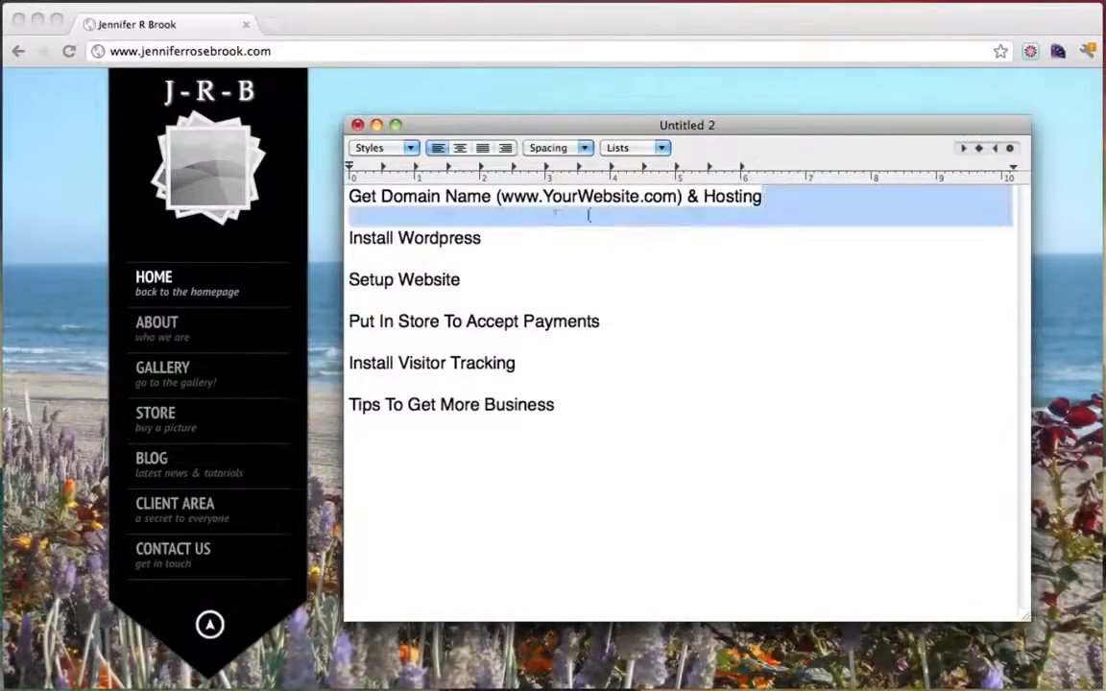
click(576, 197)
drag(501, 198, 770, 198)
click(699, 198)
click(770, 198)
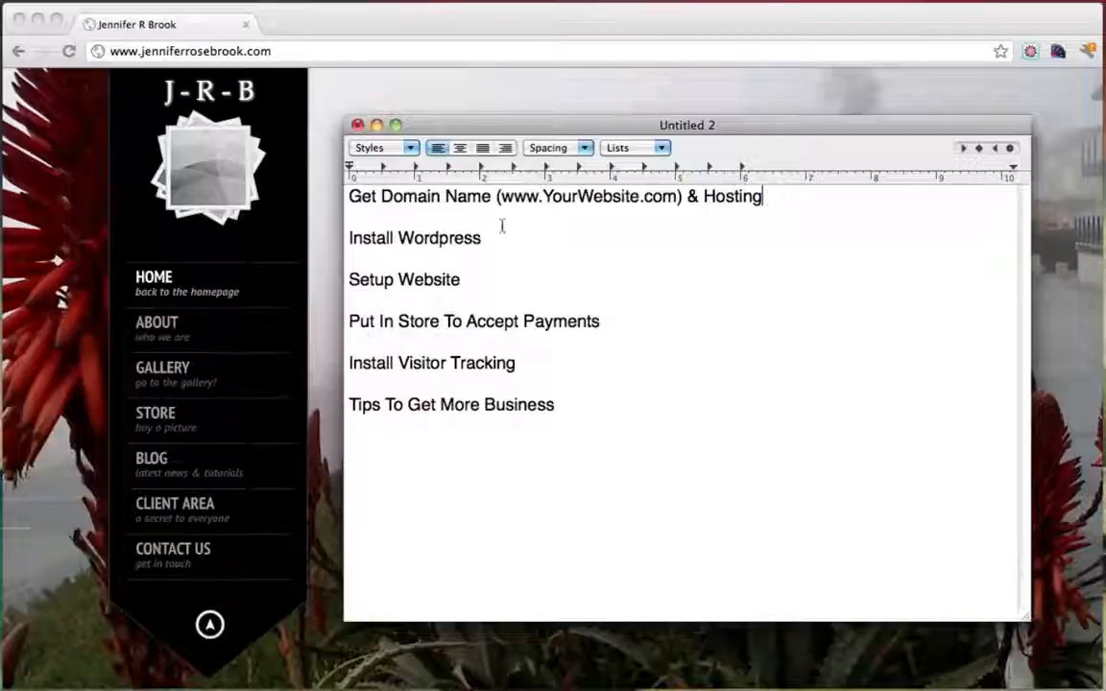
Review the Install Wordpress, Setup Website, payments and visitor tracking steps
drag(480, 239, 336, 248)
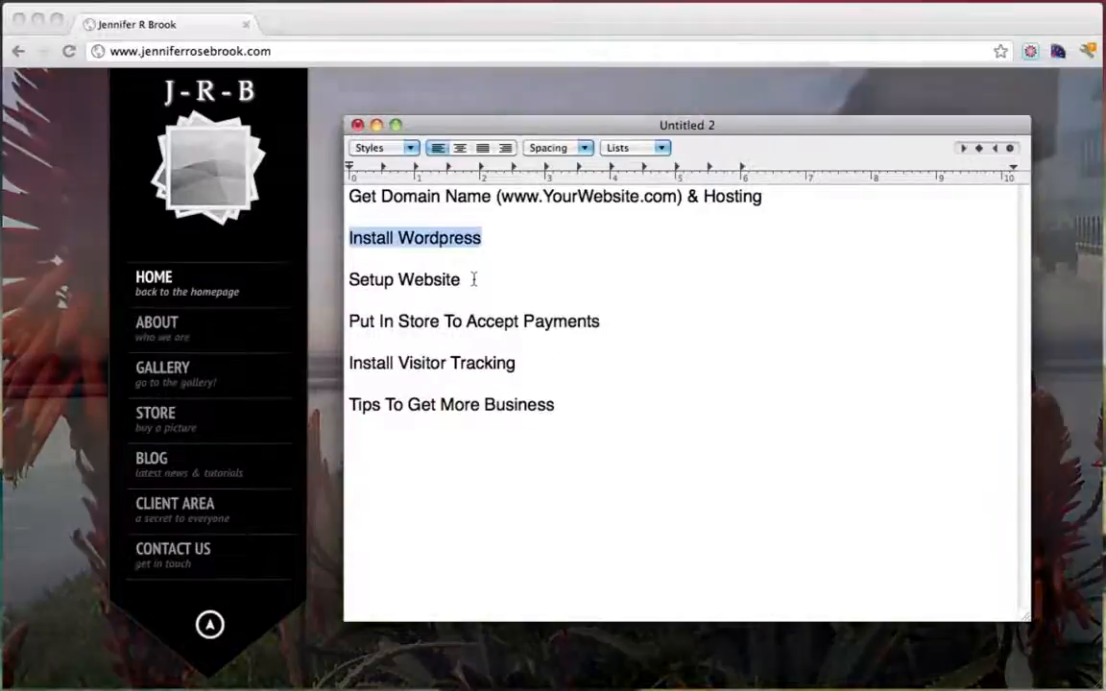
drag(471, 280, 346, 281)
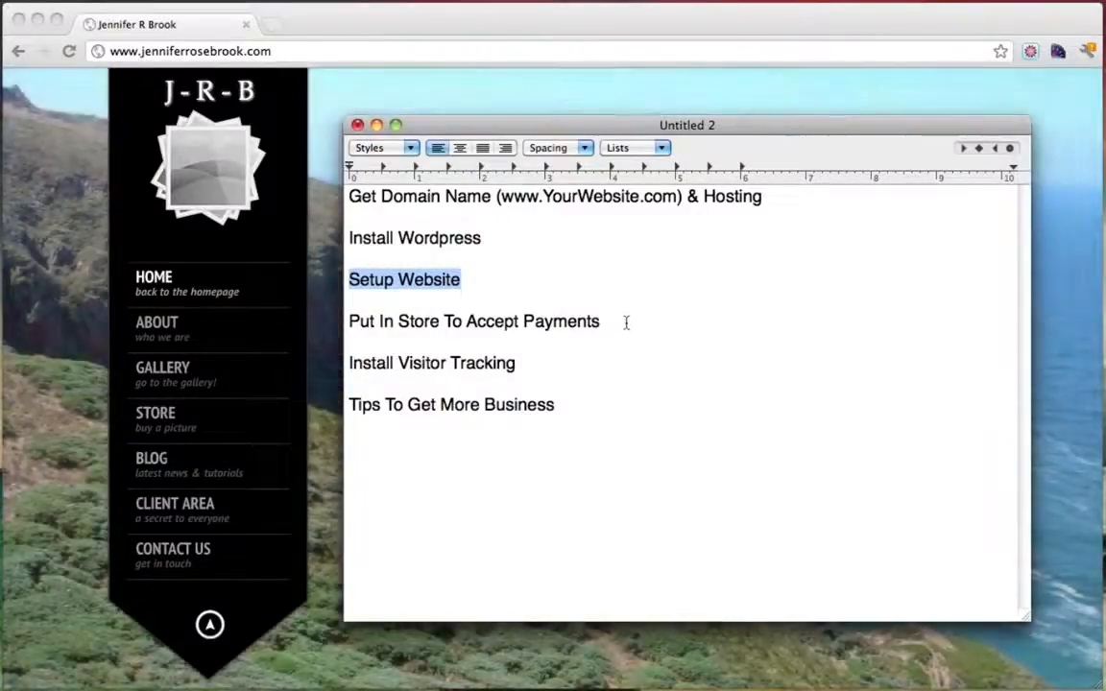
drag(626, 322, 348, 325)
click(496, 324)
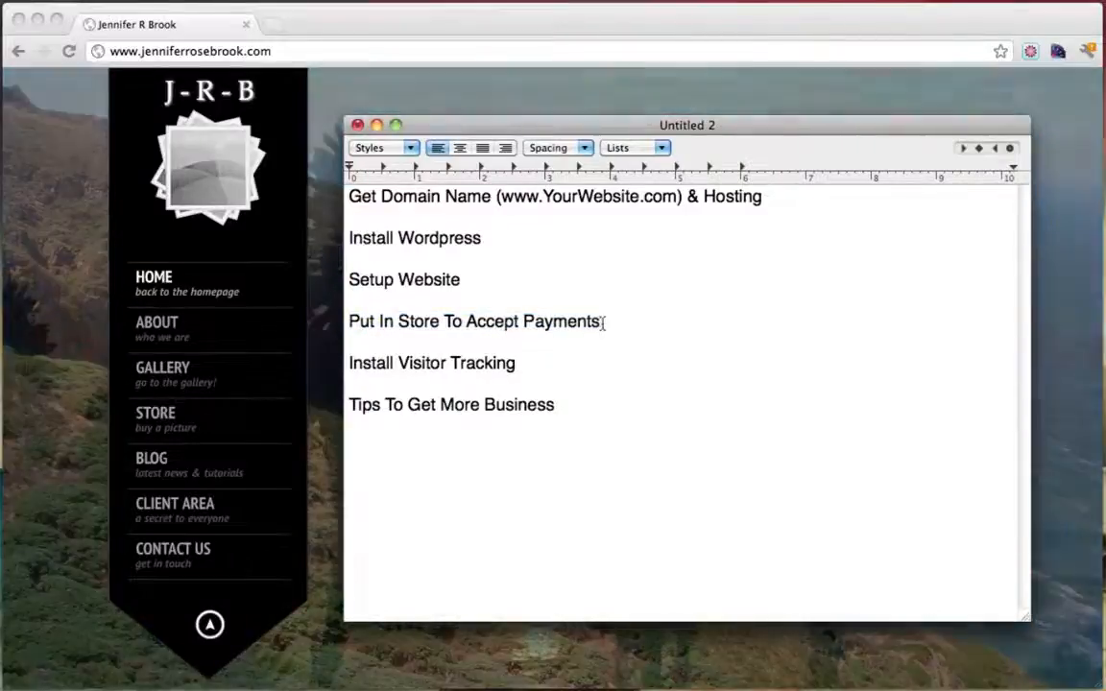
drag(548, 368, 346, 367)
click(516, 365)
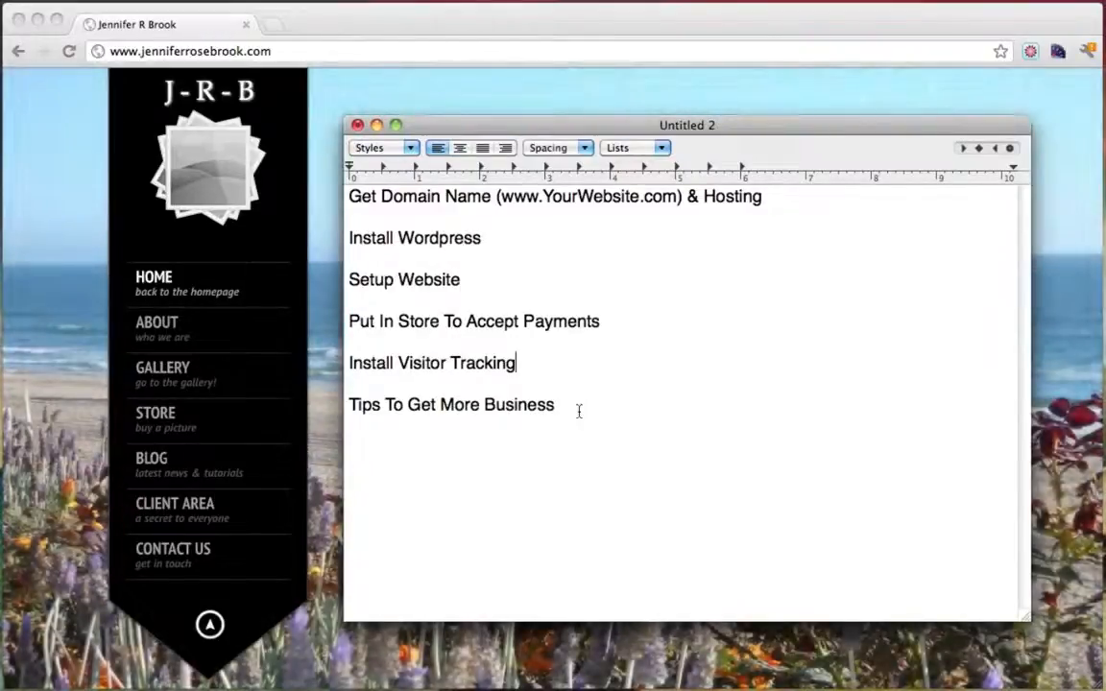
click(579, 411)
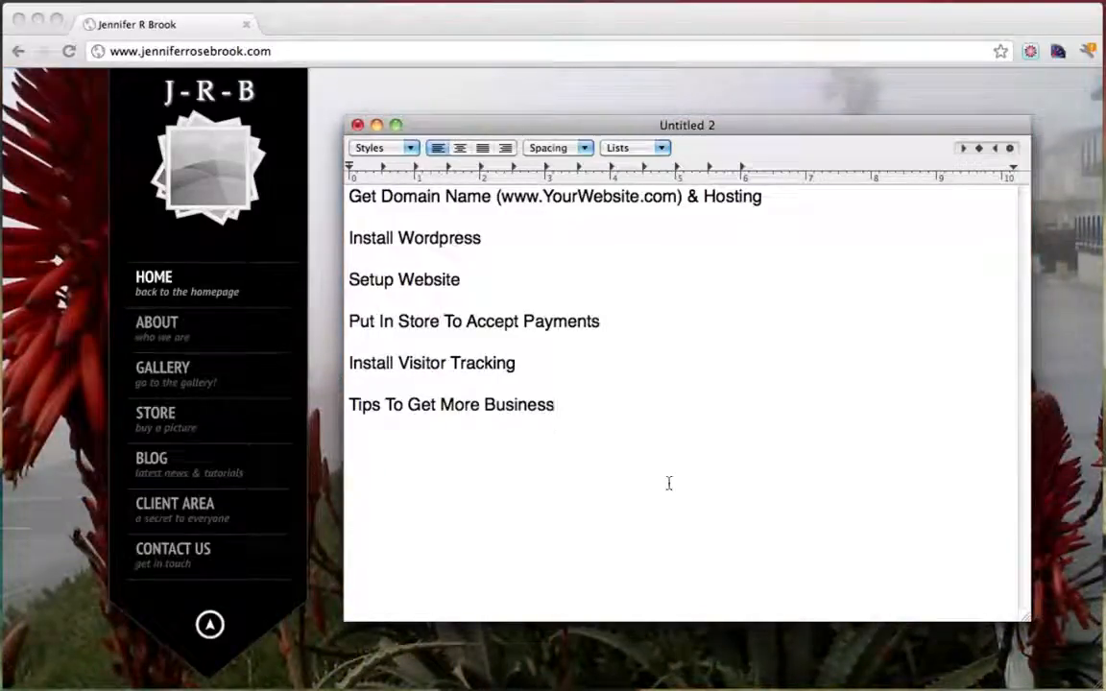
drag(350, 196, 768, 197)
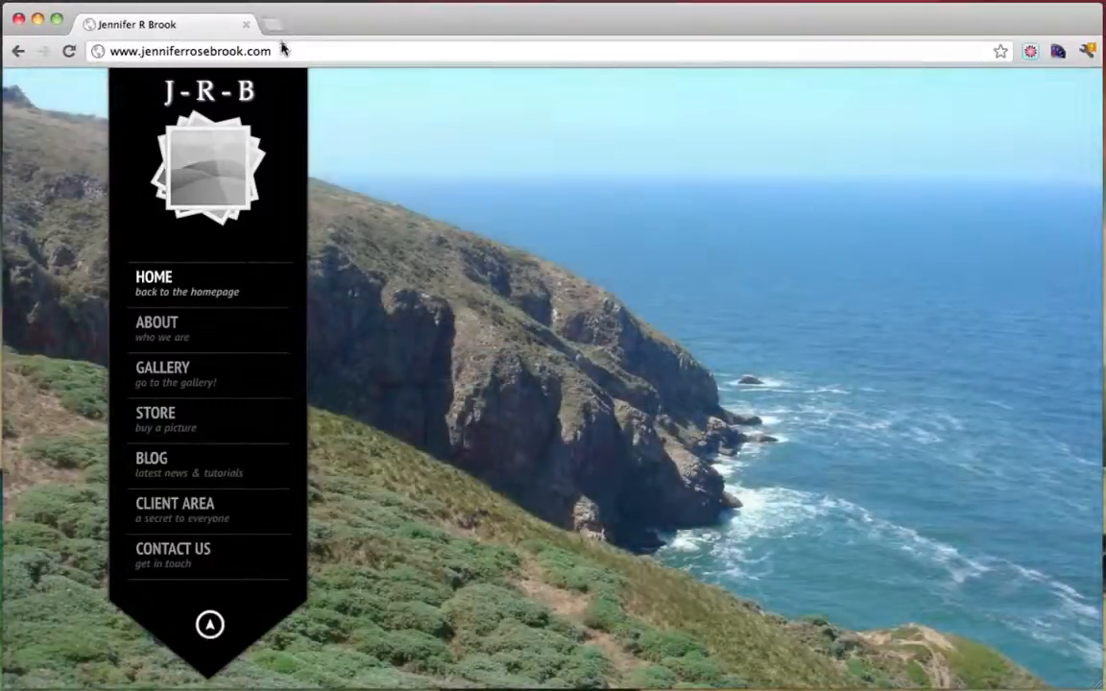
click(280, 50)
text(www.hostgat)
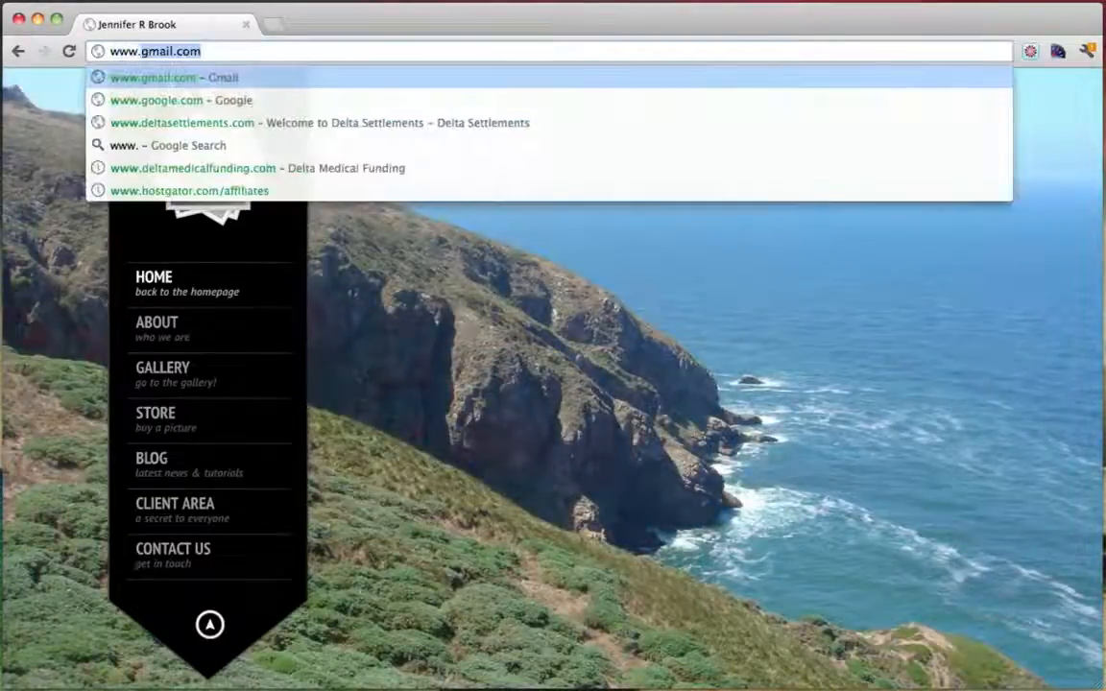
text(or.com)
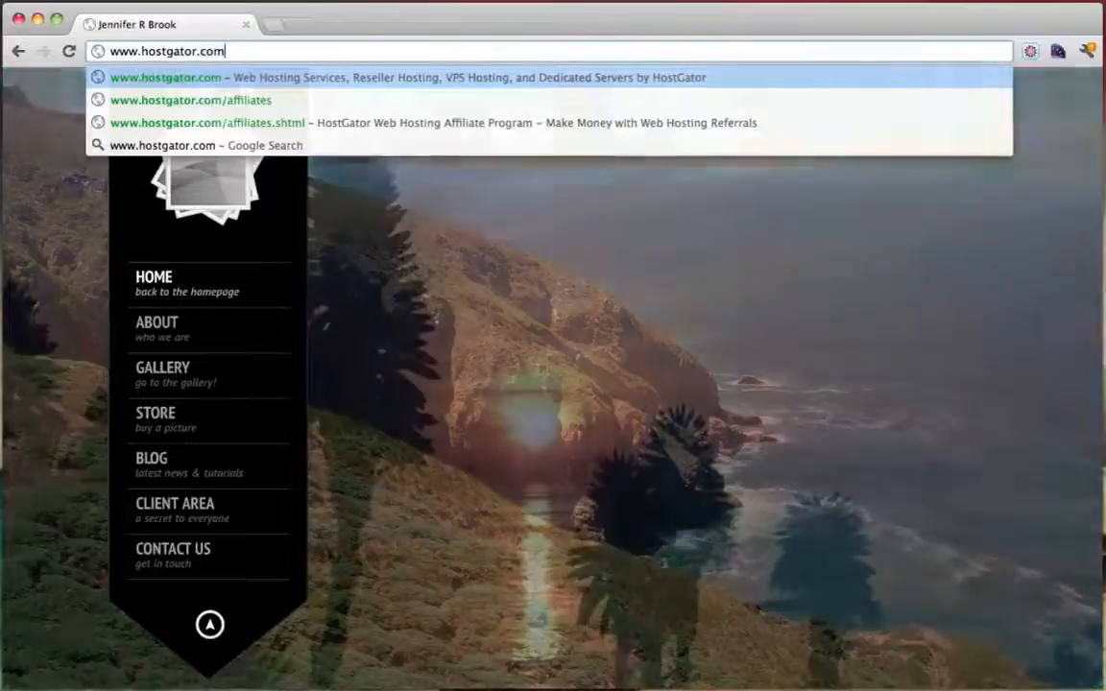
key(Return)
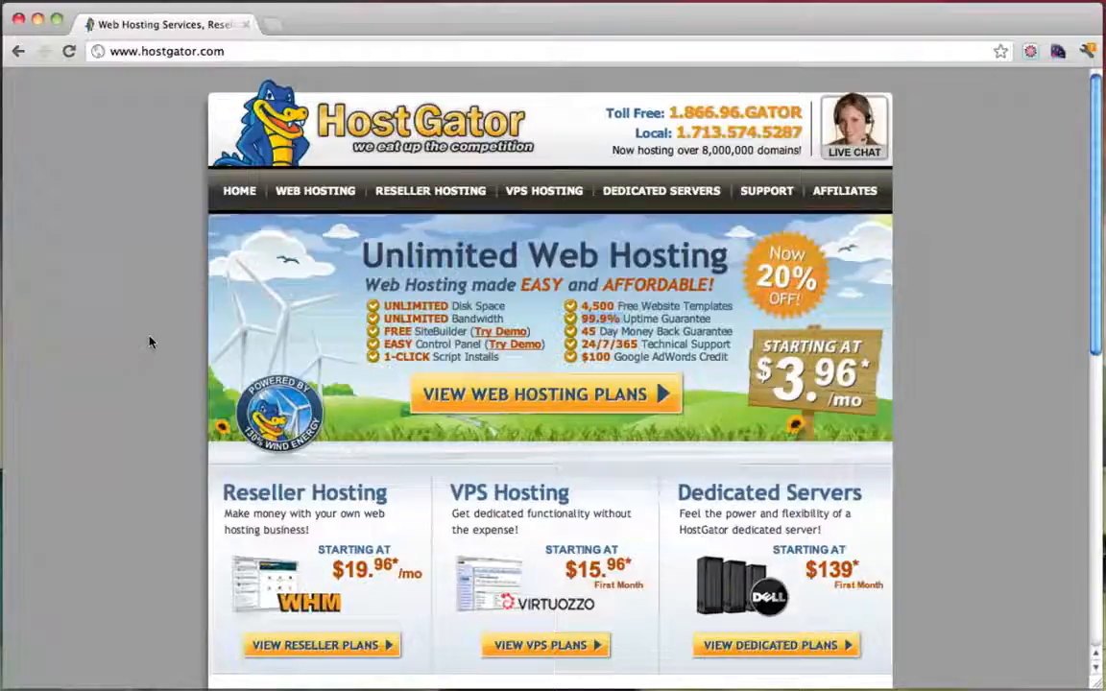
click(315, 194)
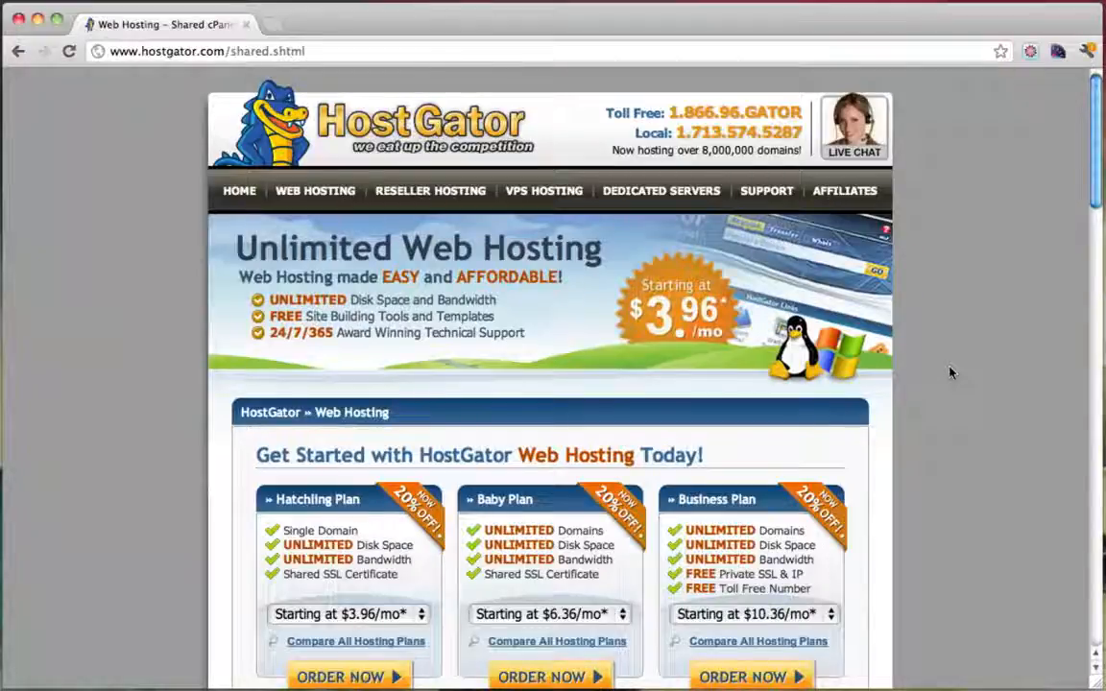
Compare the features of the Hatchling, Baby and Business hosting plans
scroll(948, 375, down, 1)
scroll(948, 375, up, 1)
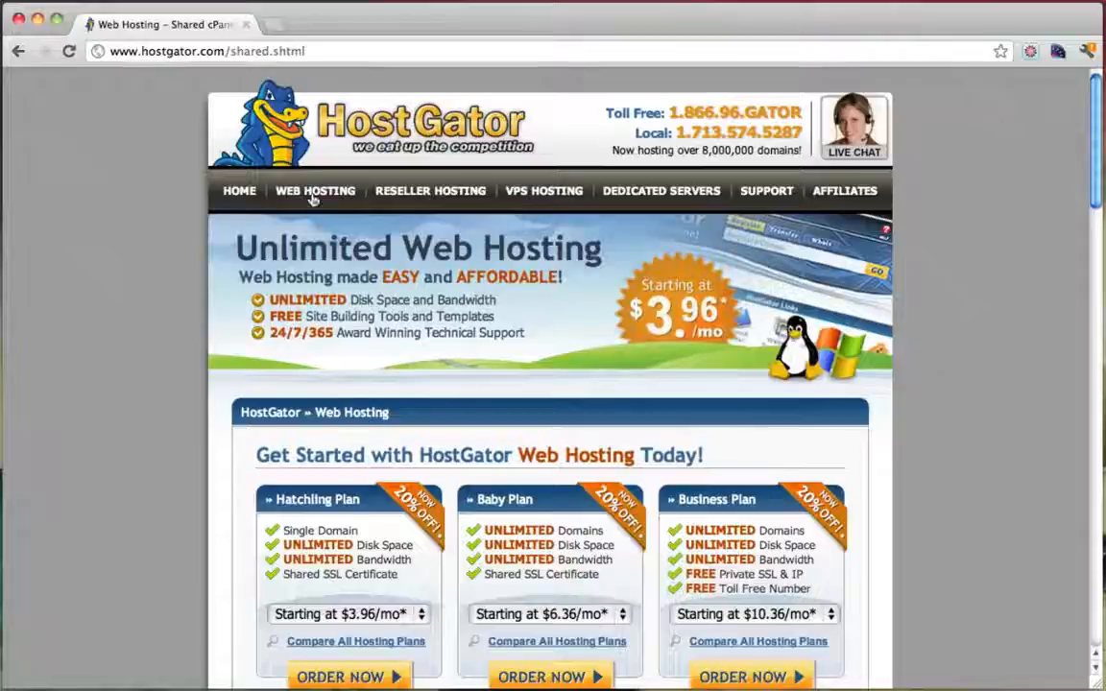
scroll(776, 323, down, 2)
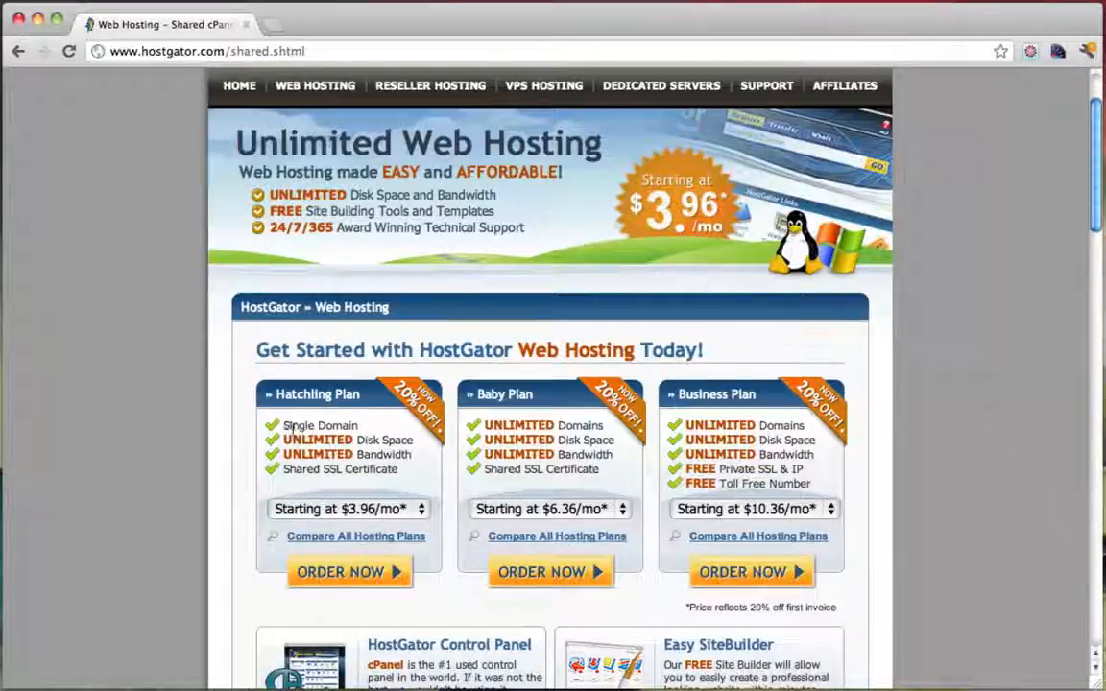
drag(293, 429, 348, 428)
click(347, 428)
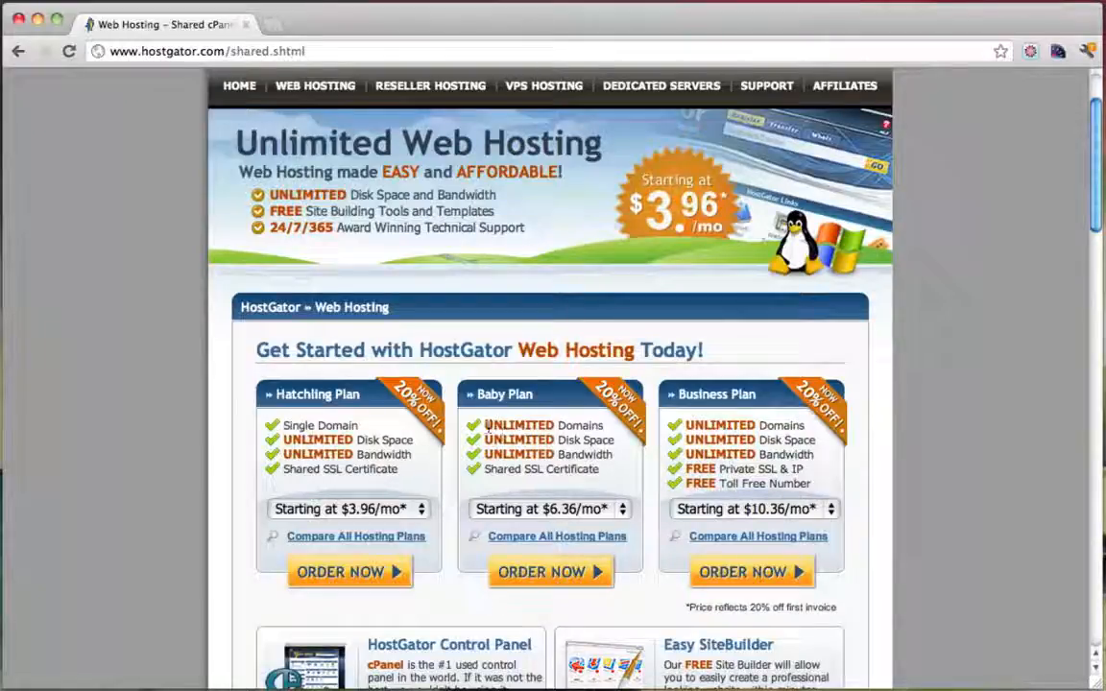
drag(489, 430, 601, 425)
click(596, 430)
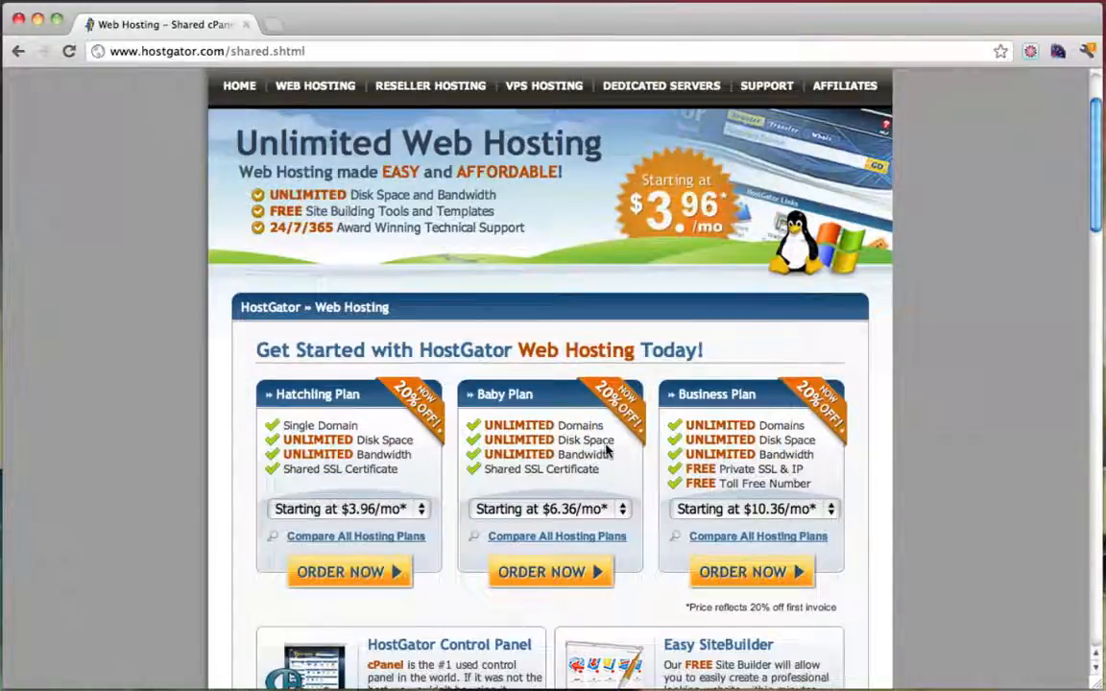
Set the Baby Plan term to Monthly – $7.96/mo and order it
scroll(607, 451, down, 1)
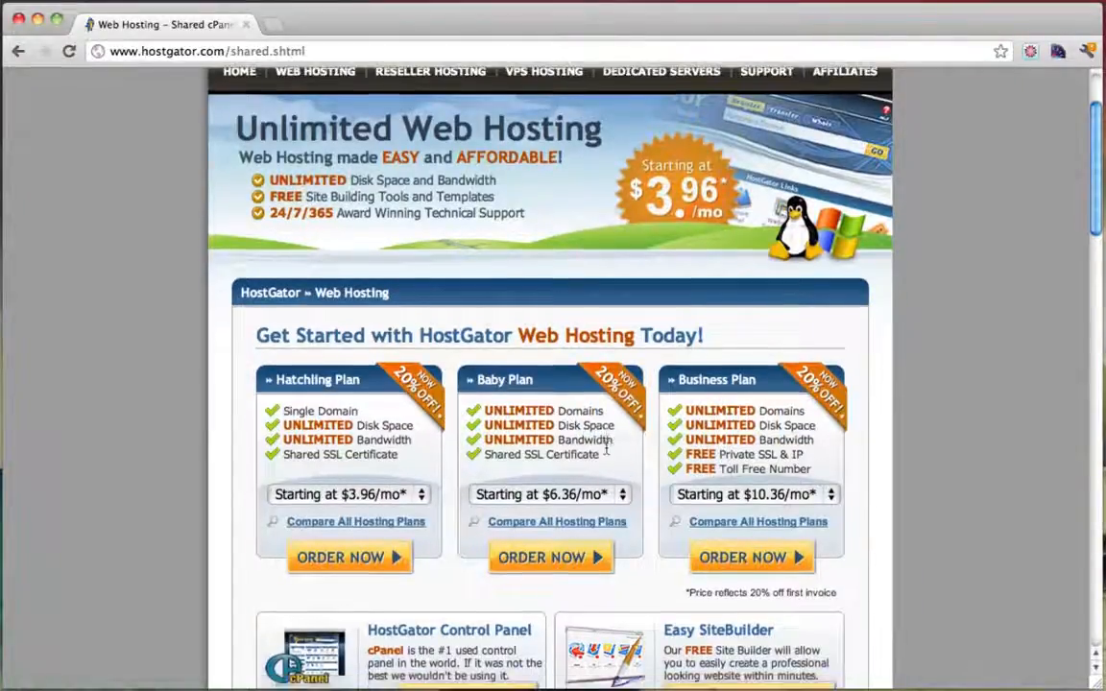
click(622, 495)
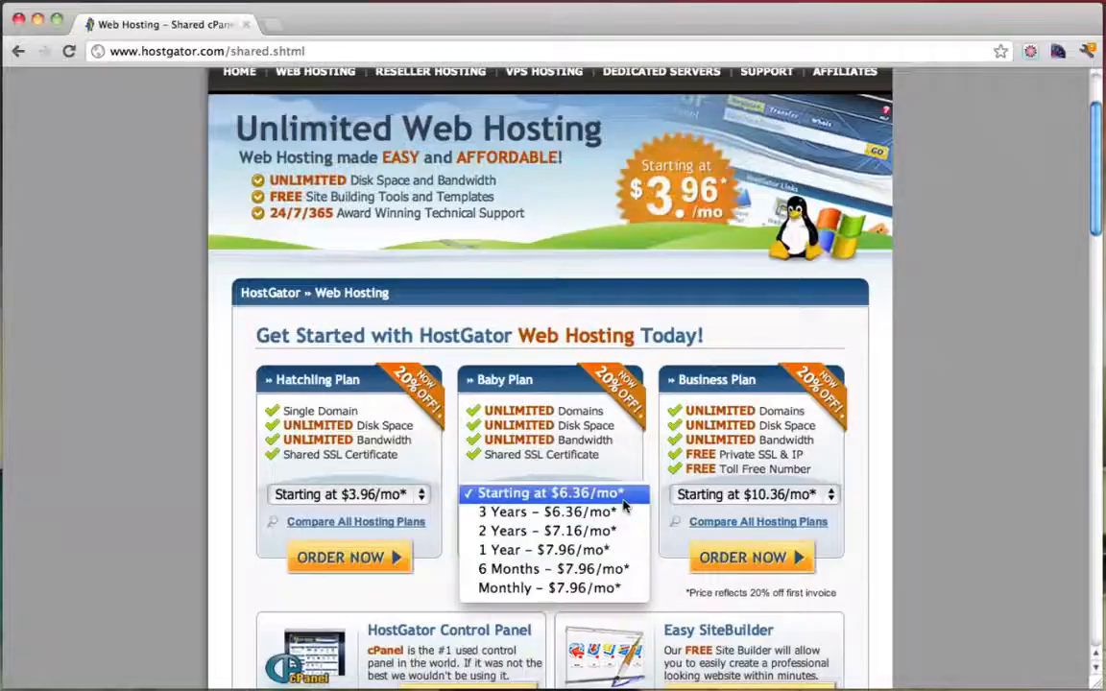
click(531, 589)
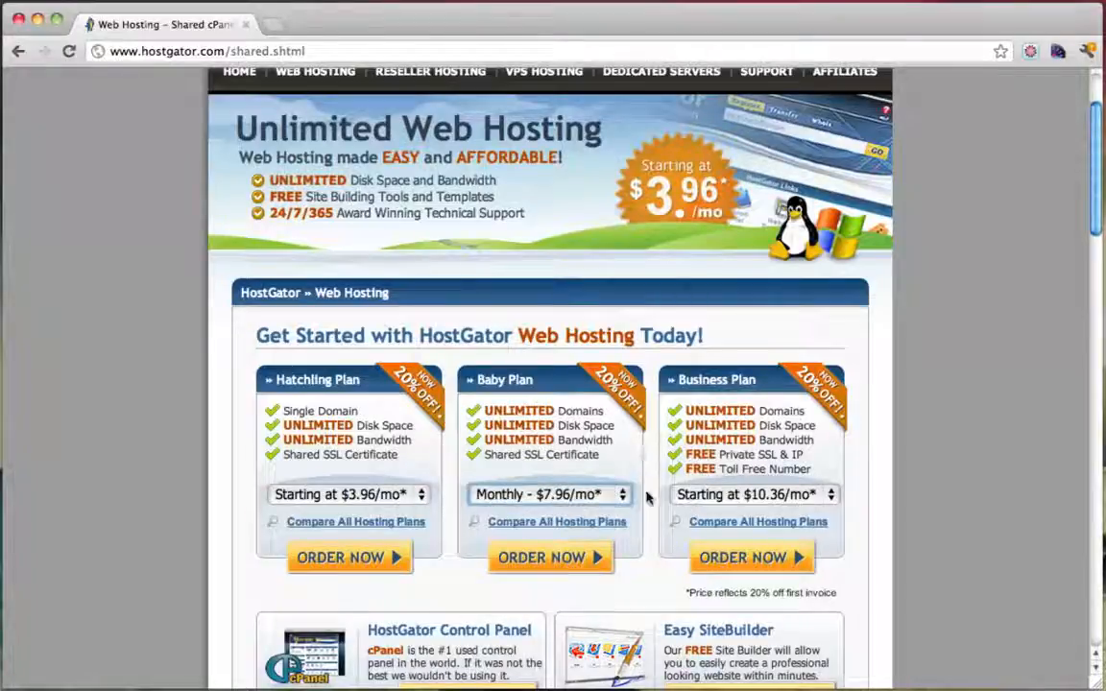
click(556, 559)
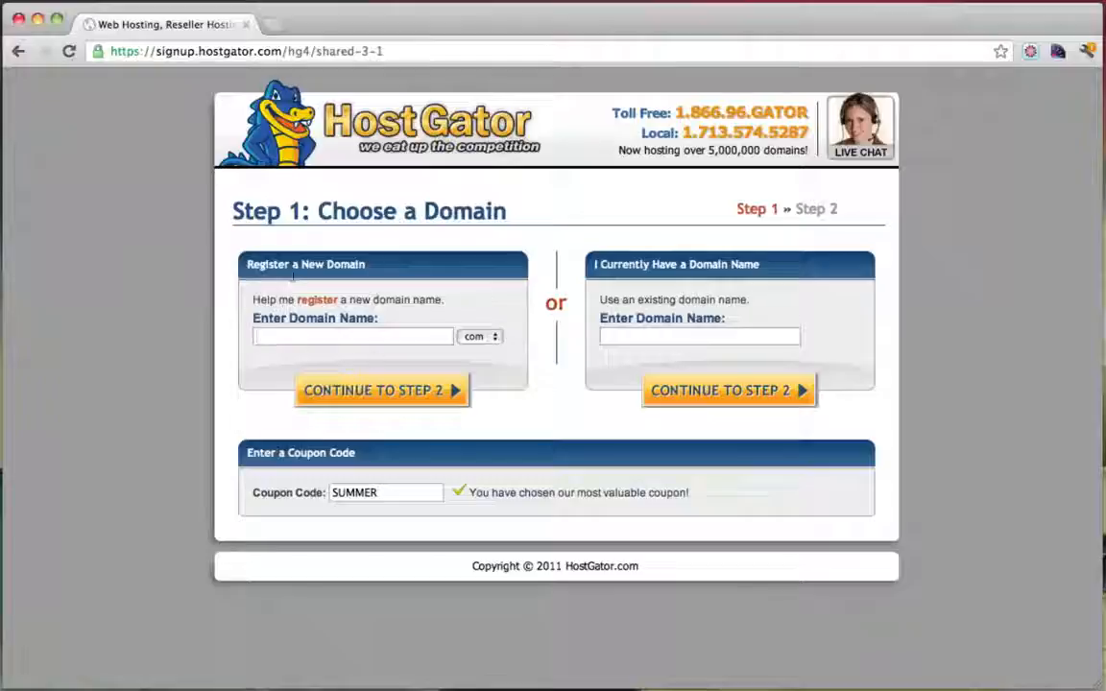
Enter simplelskey as the new domain and change the coupon to photographypro
click(342, 341)
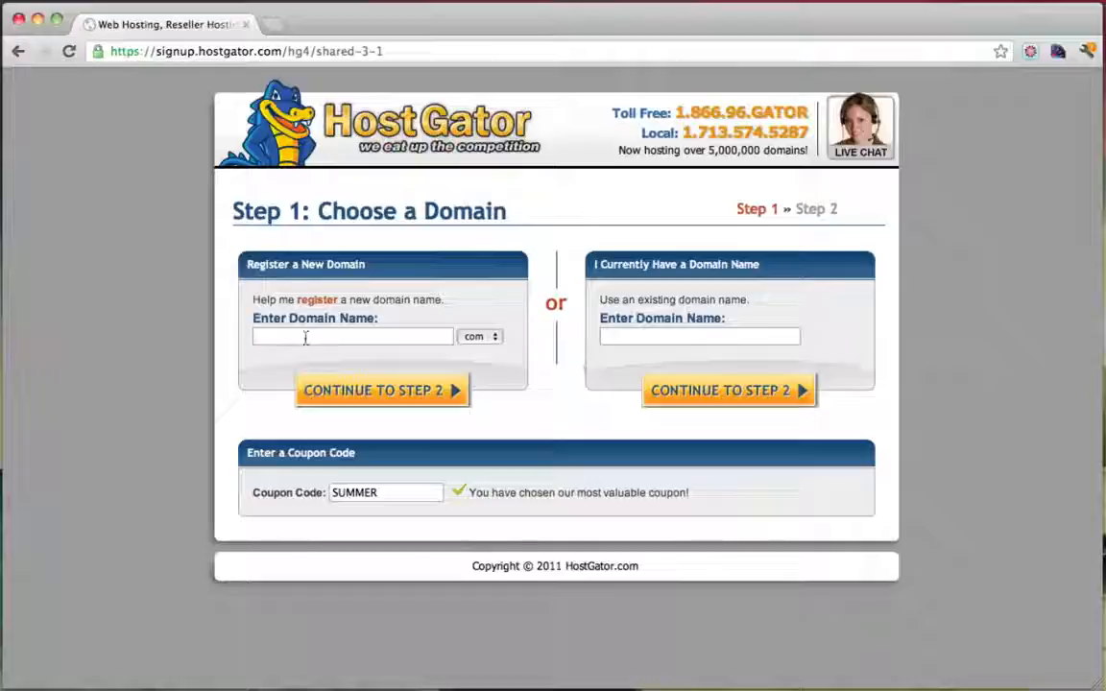
text(simple)
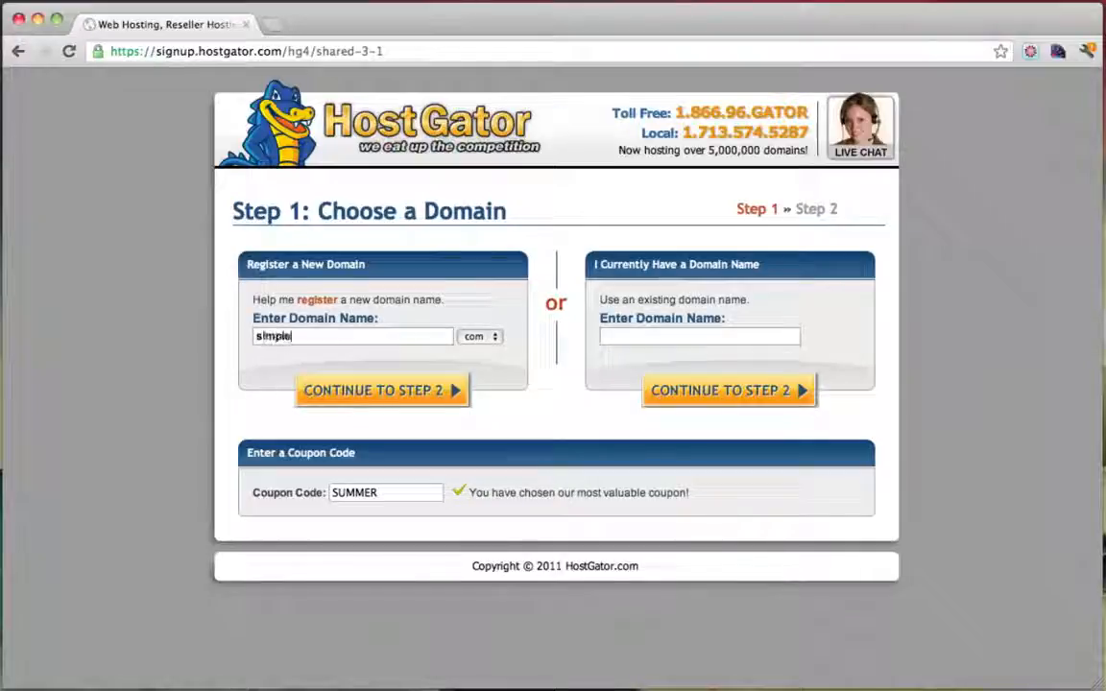
text(ls)
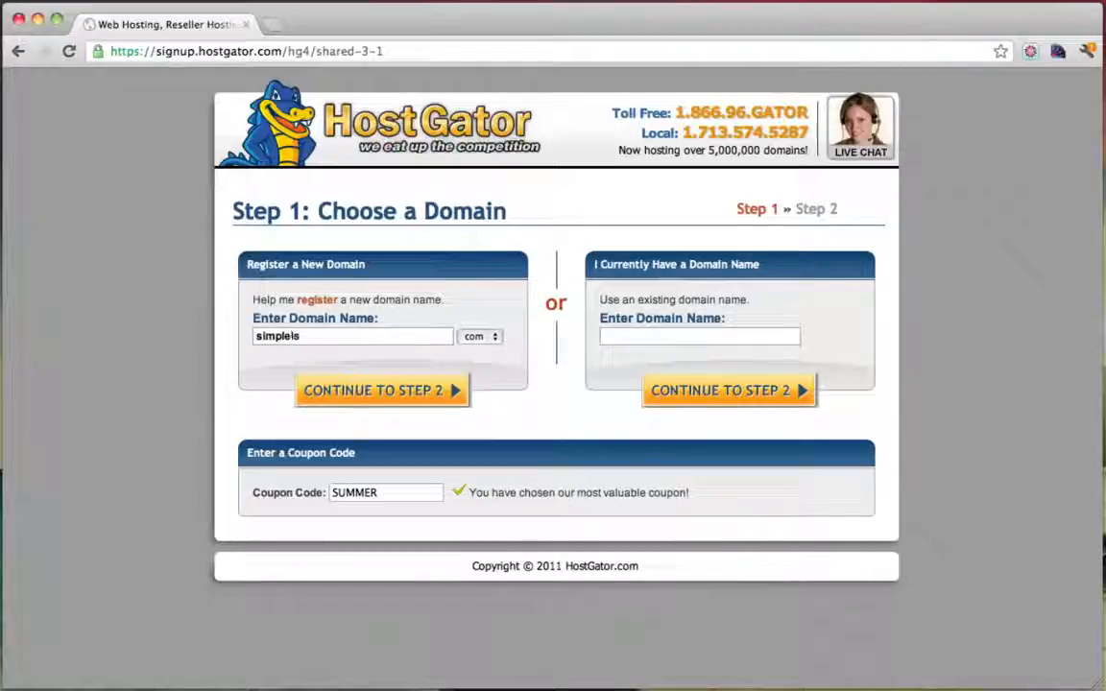
text(key)
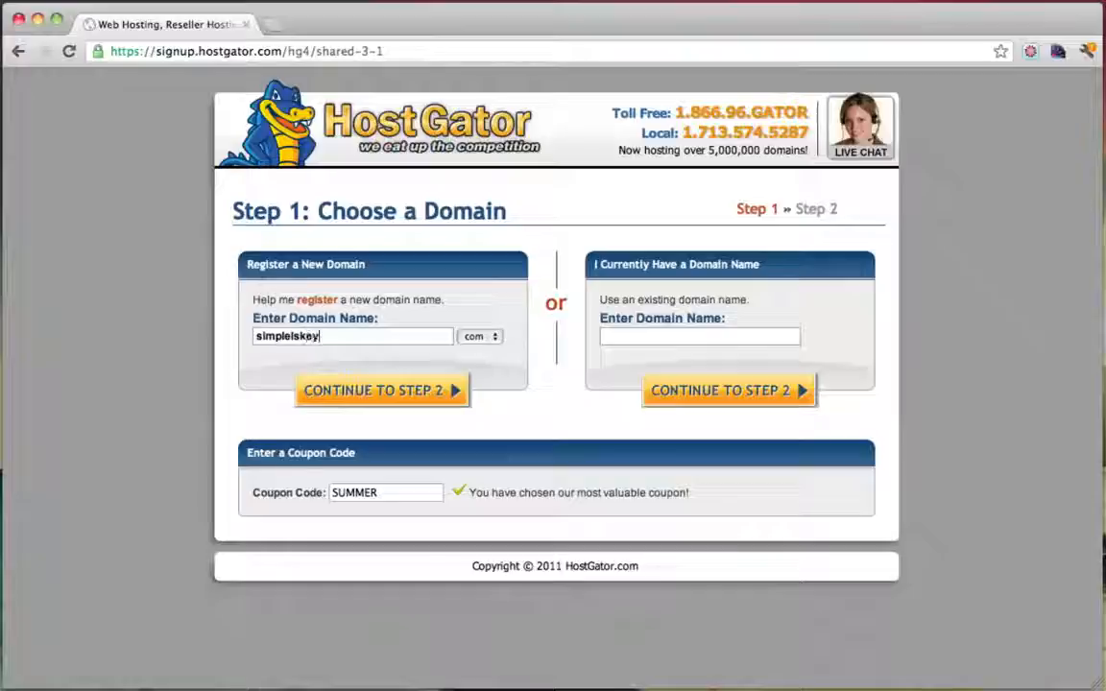
click(407, 494)
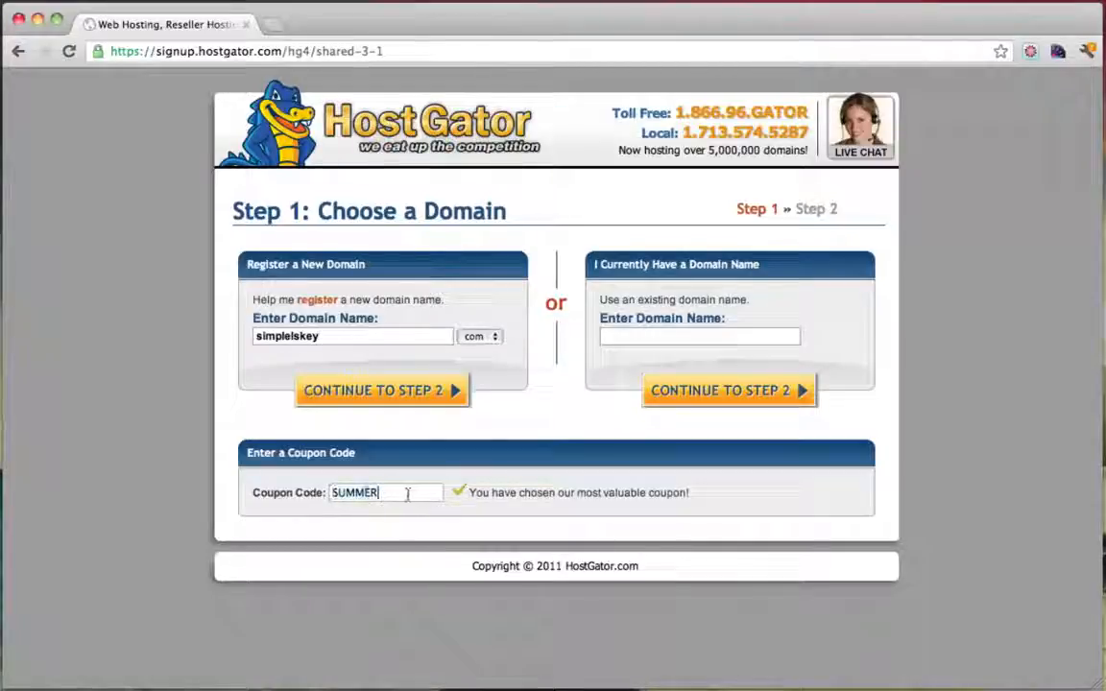
click(297, 494)
text(phot)
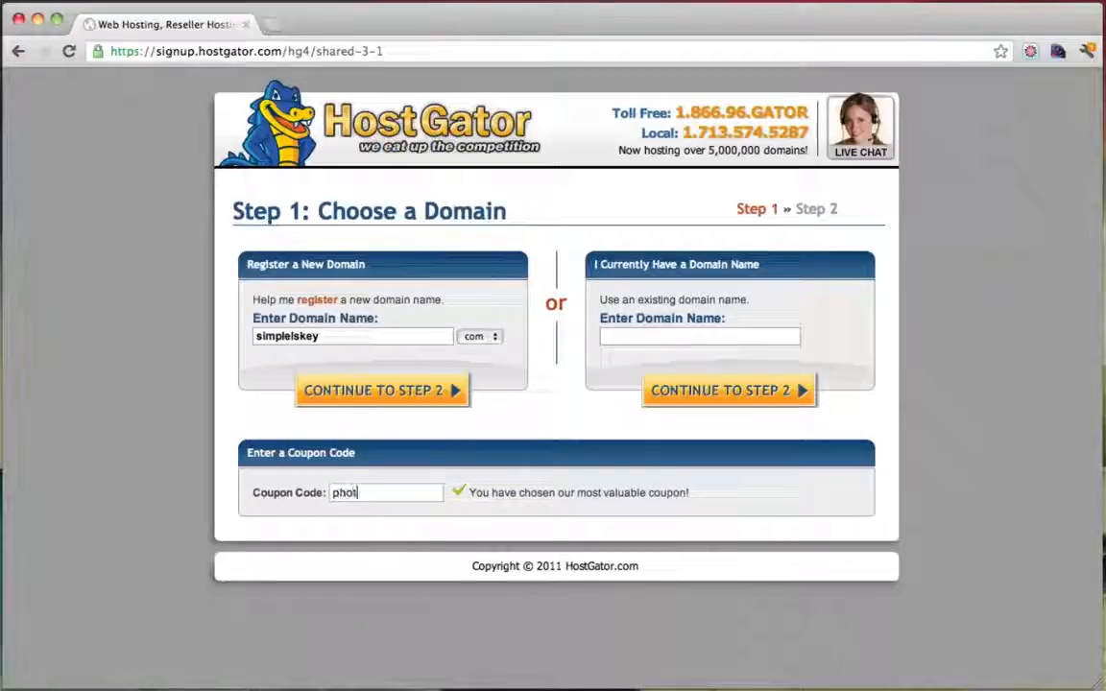
text(ographypro)
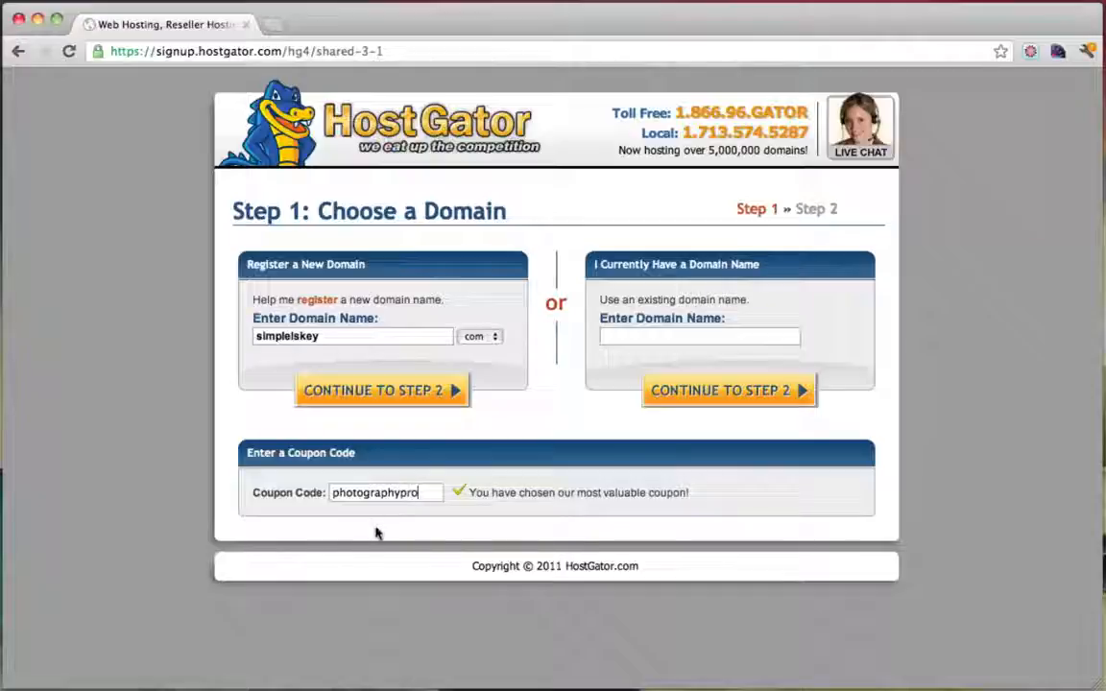
drag(333, 495, 431, 499)
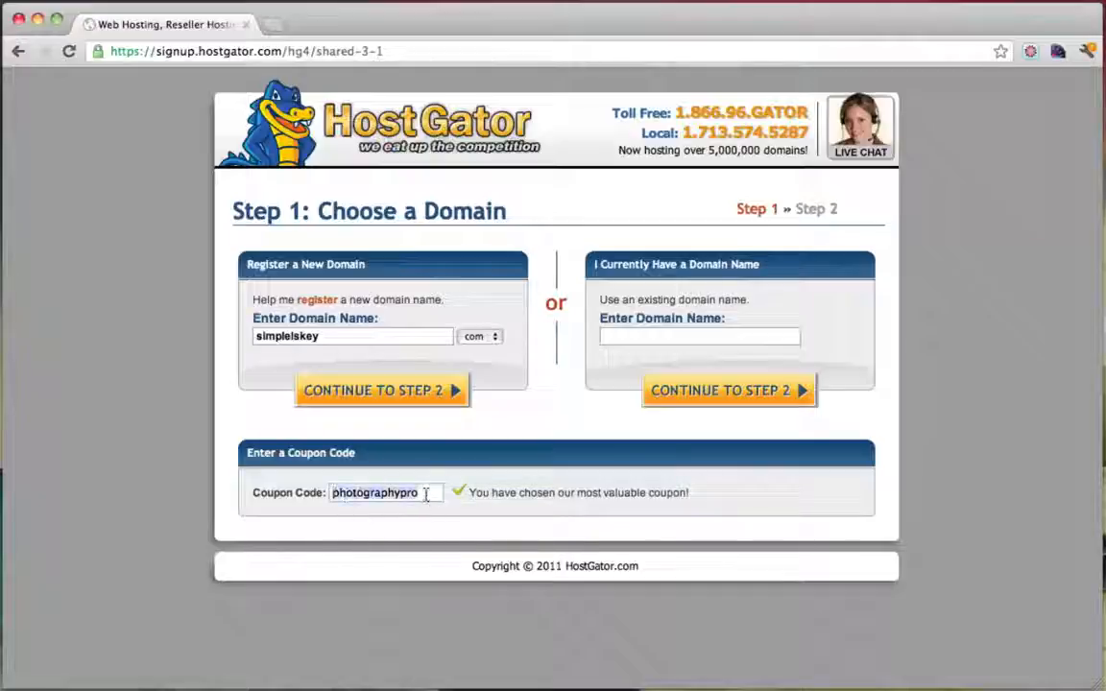
click(427, 494)
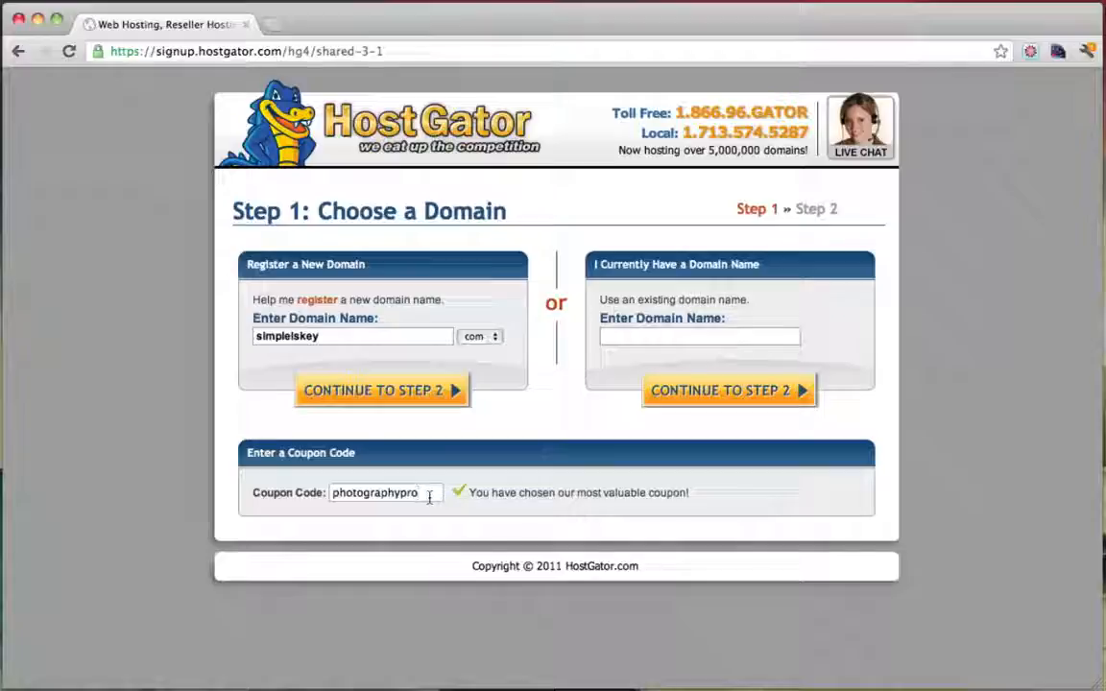
drag(436, 496, 458, 495)
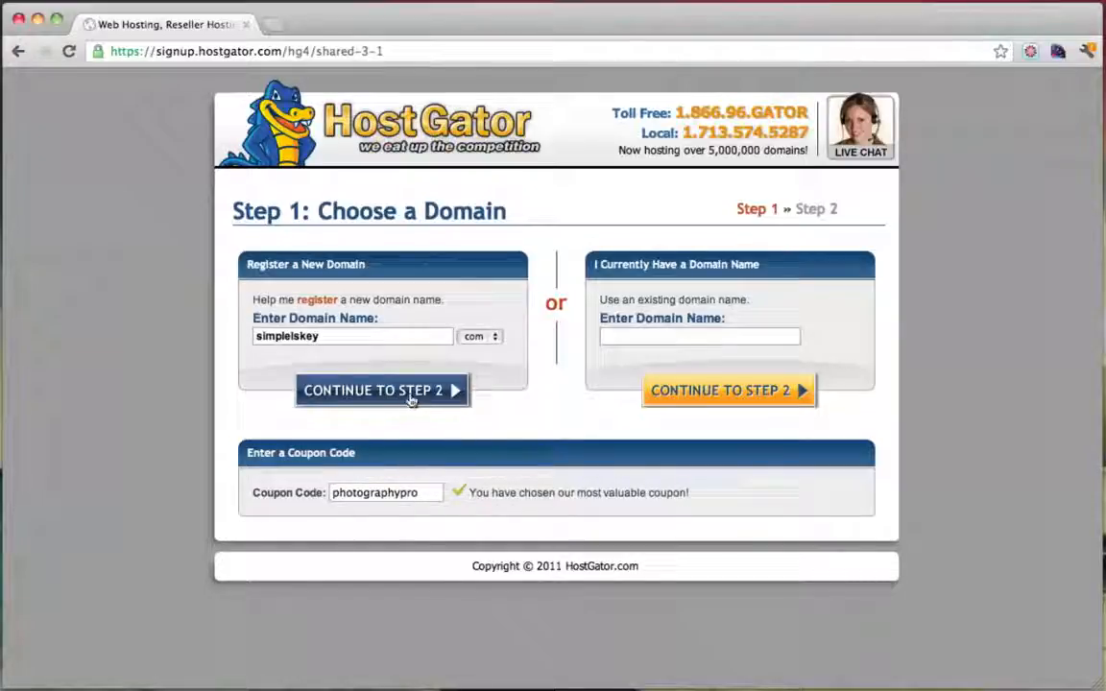
Keep the .com extension, replace the domain name with conutant and submit
click(497, 341)
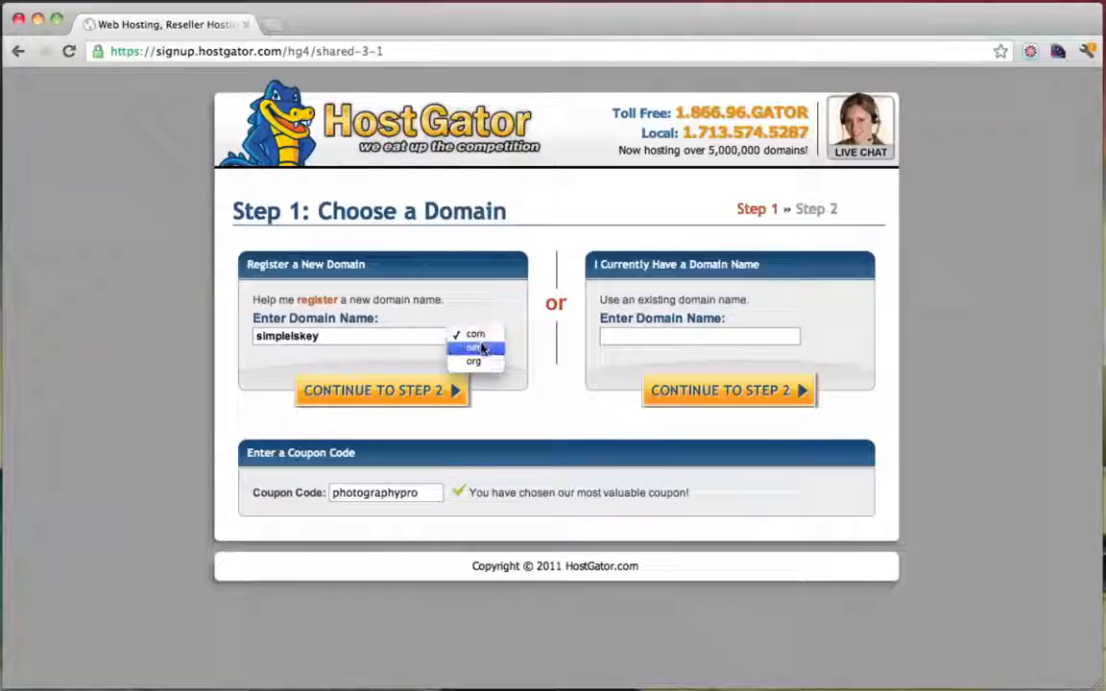
click(480, 336)
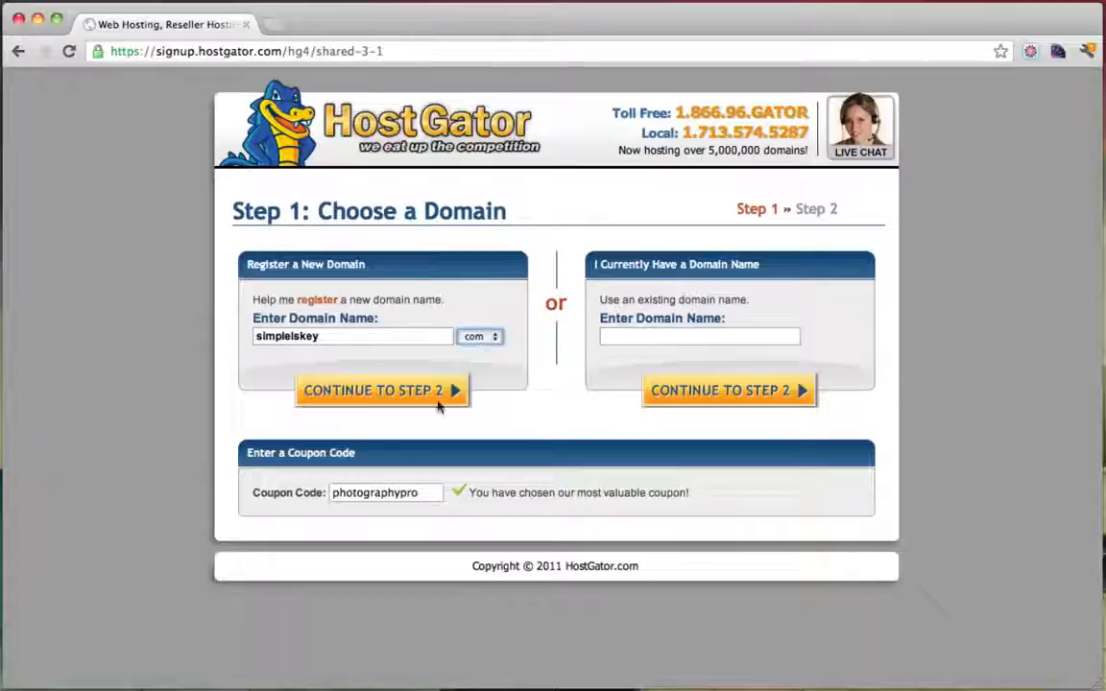
double_click(349, 336)
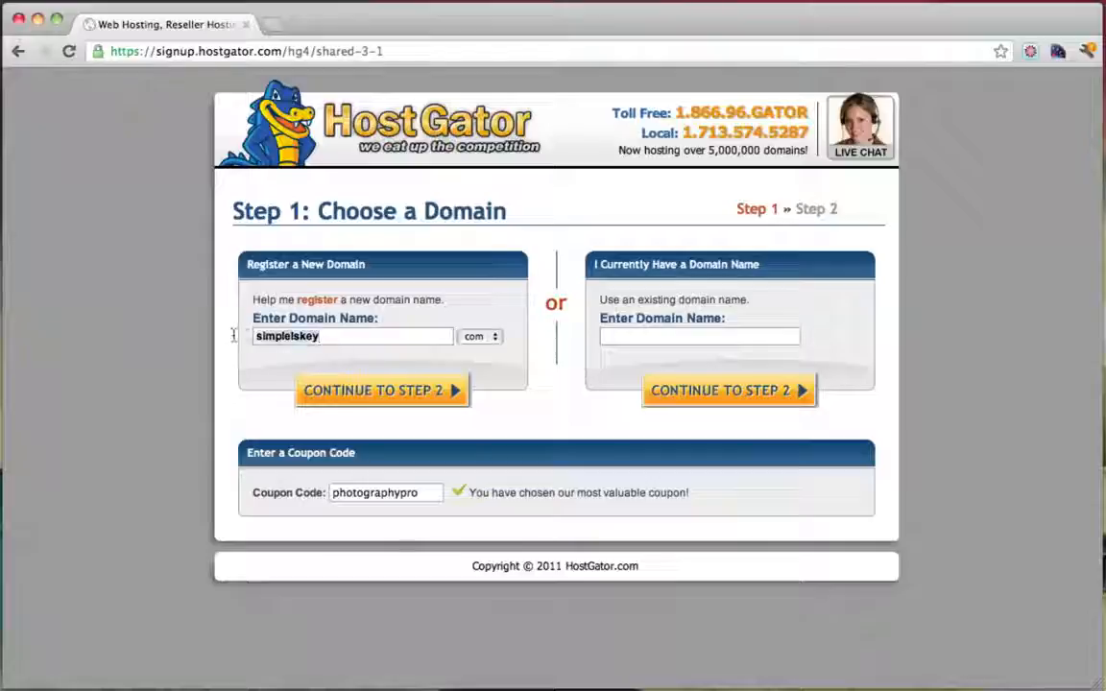
text(conutant)
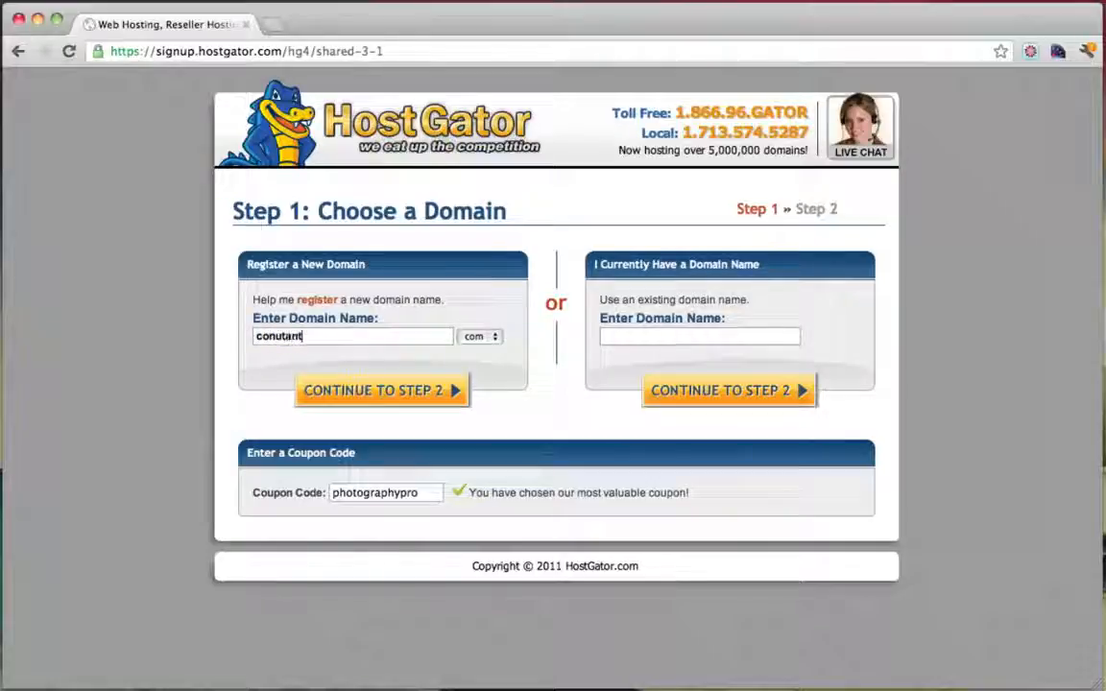
click(401, 390)
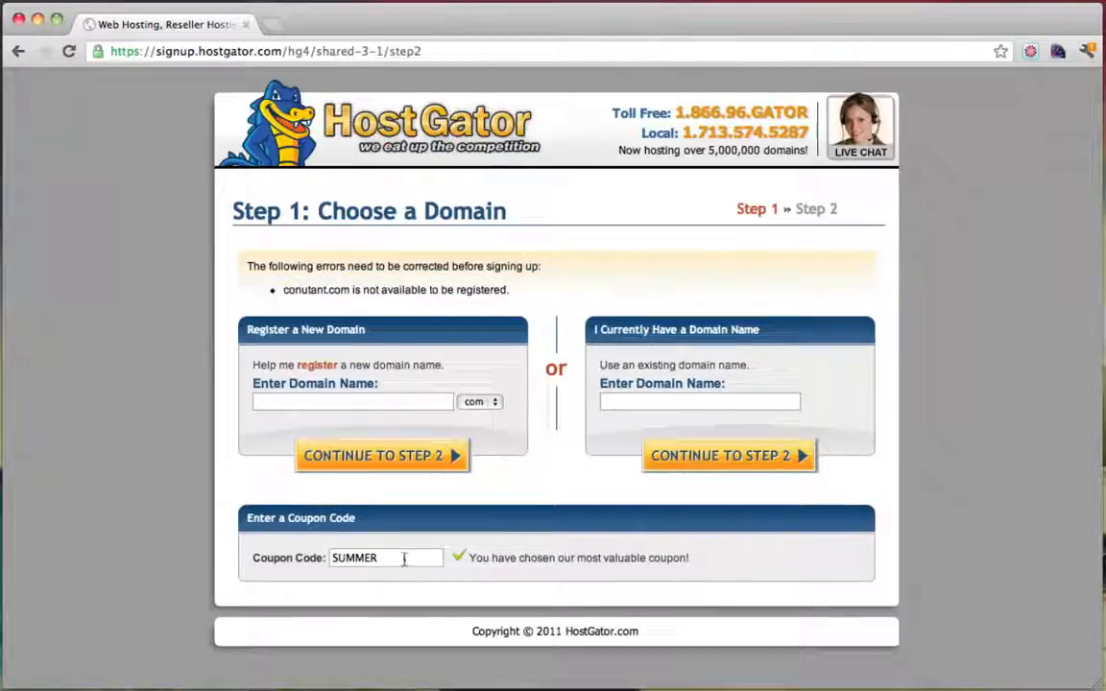
Re-enter coupon photographypro and domain simpleiskey, then continue to billing
drag(405, 560, 317, 561)
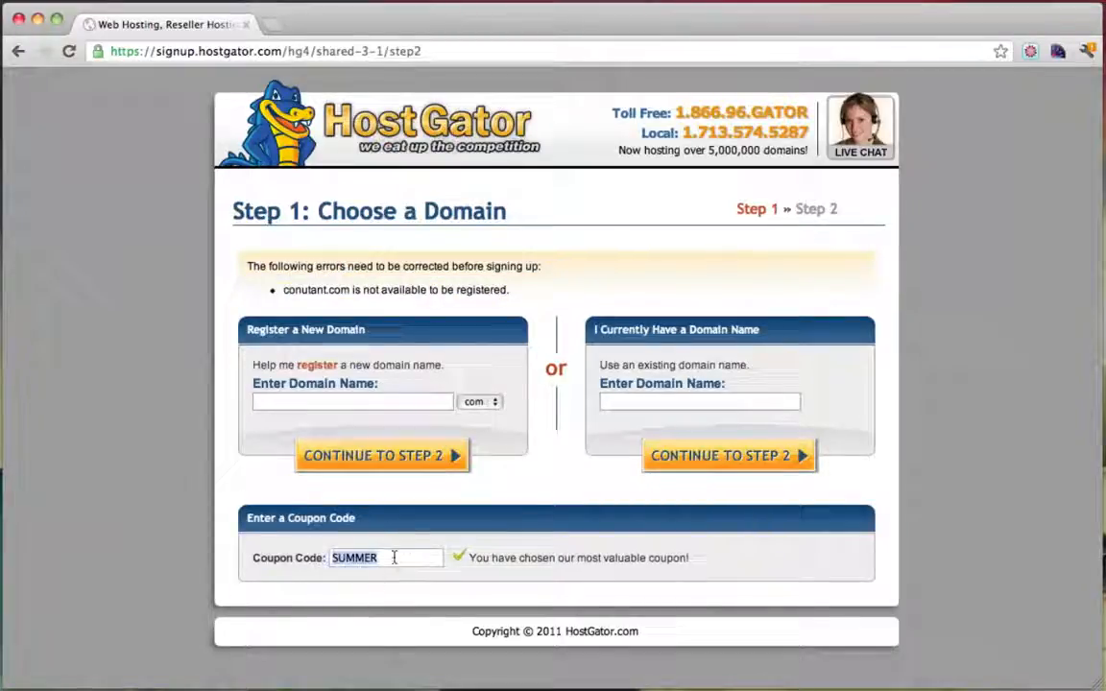
text(phtogr)
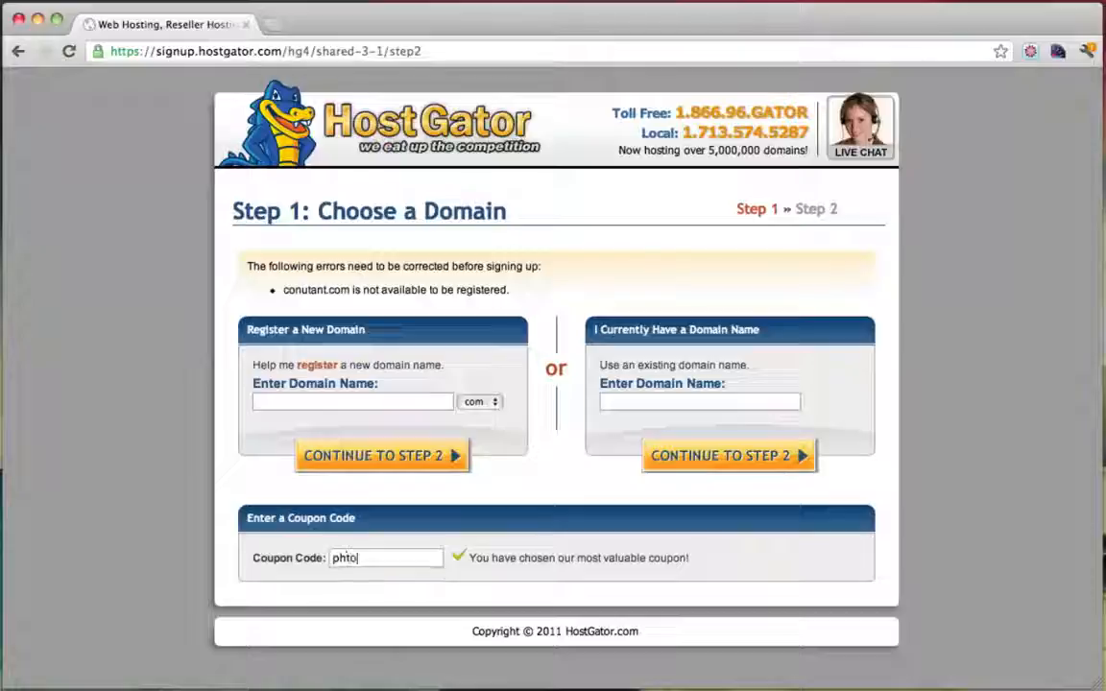
key(BackSpace)
key(BackSpace)
key(BackSpace)
text(o)
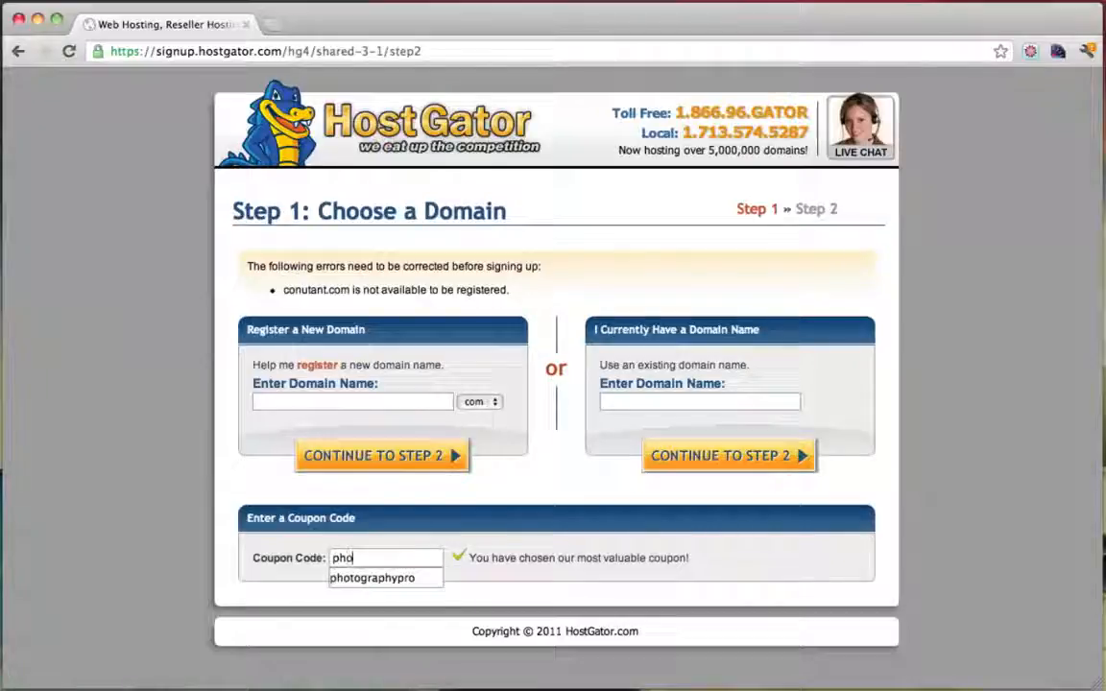
text(tograp)
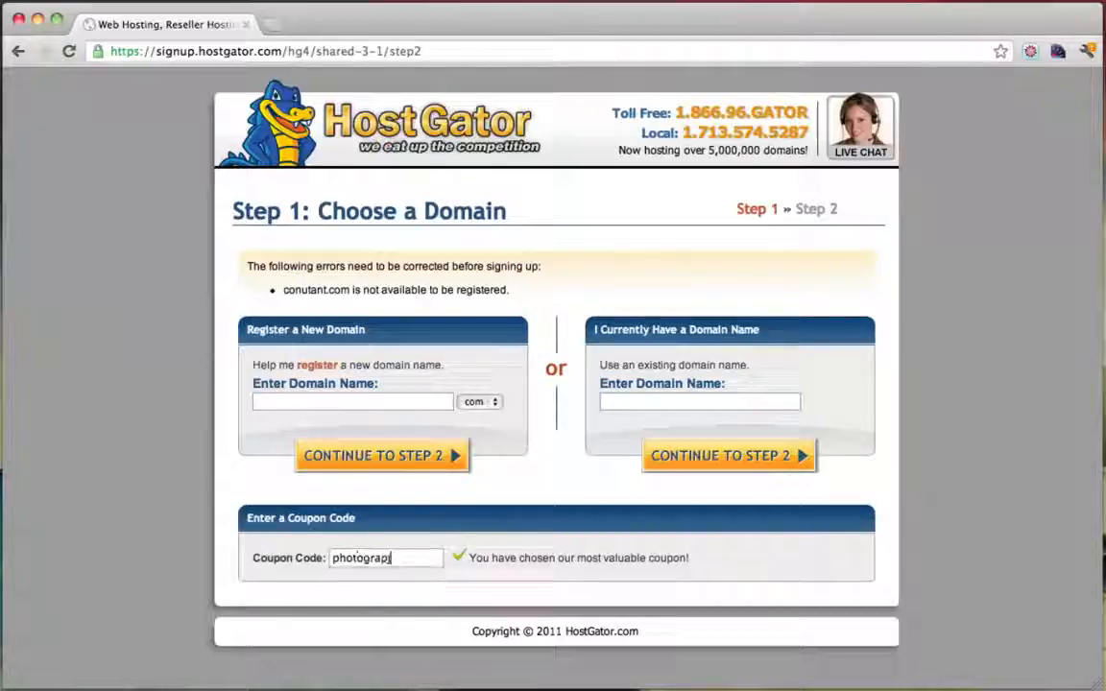
text(hypro)
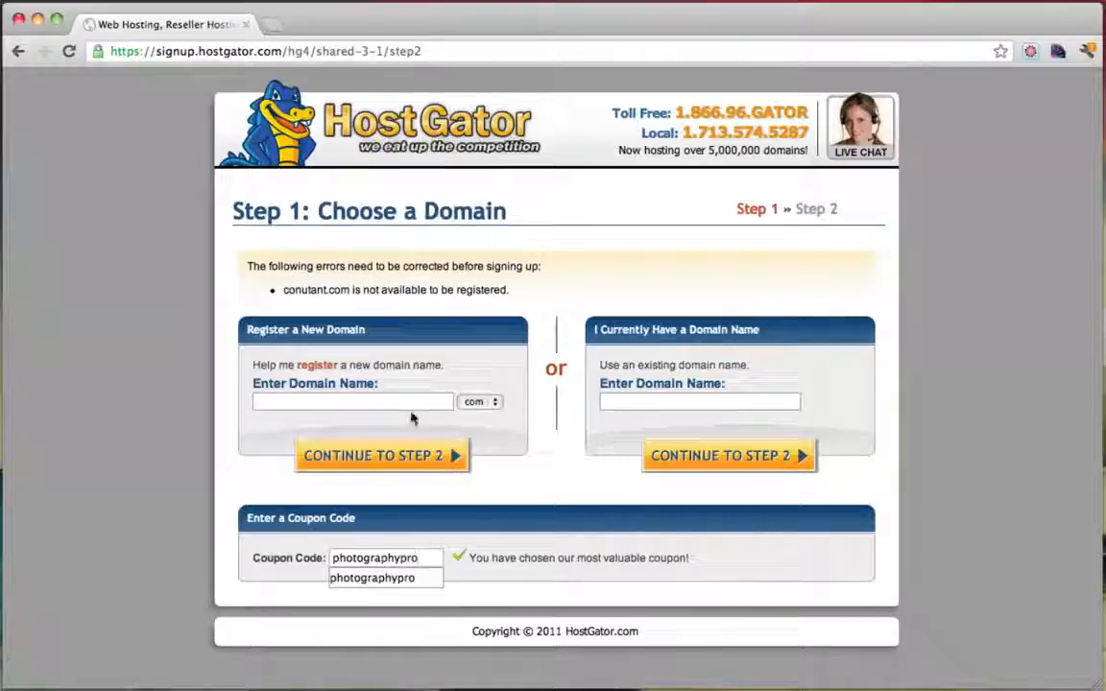
click(361, 402)
text(simpleis)
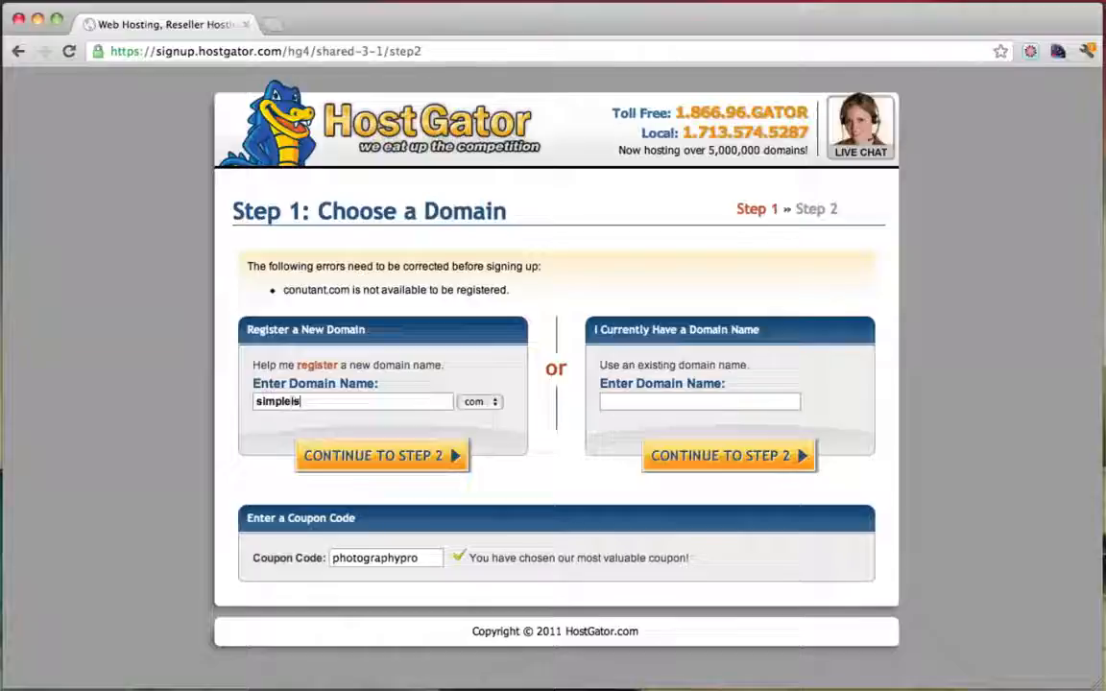
text(key)
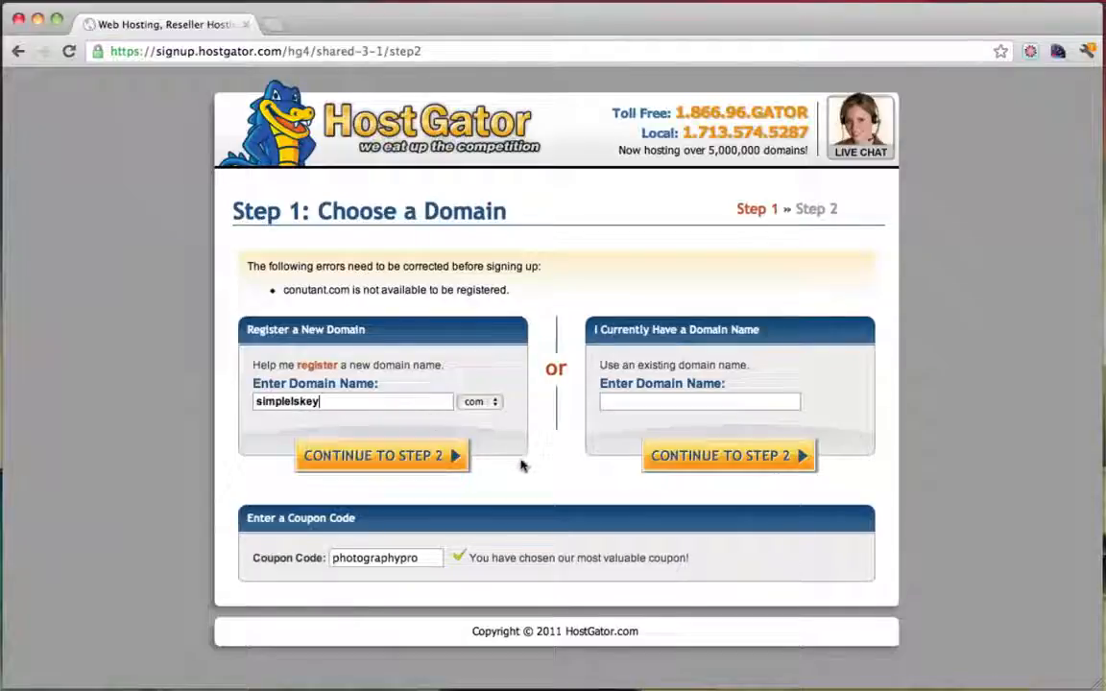
click(403, 465)
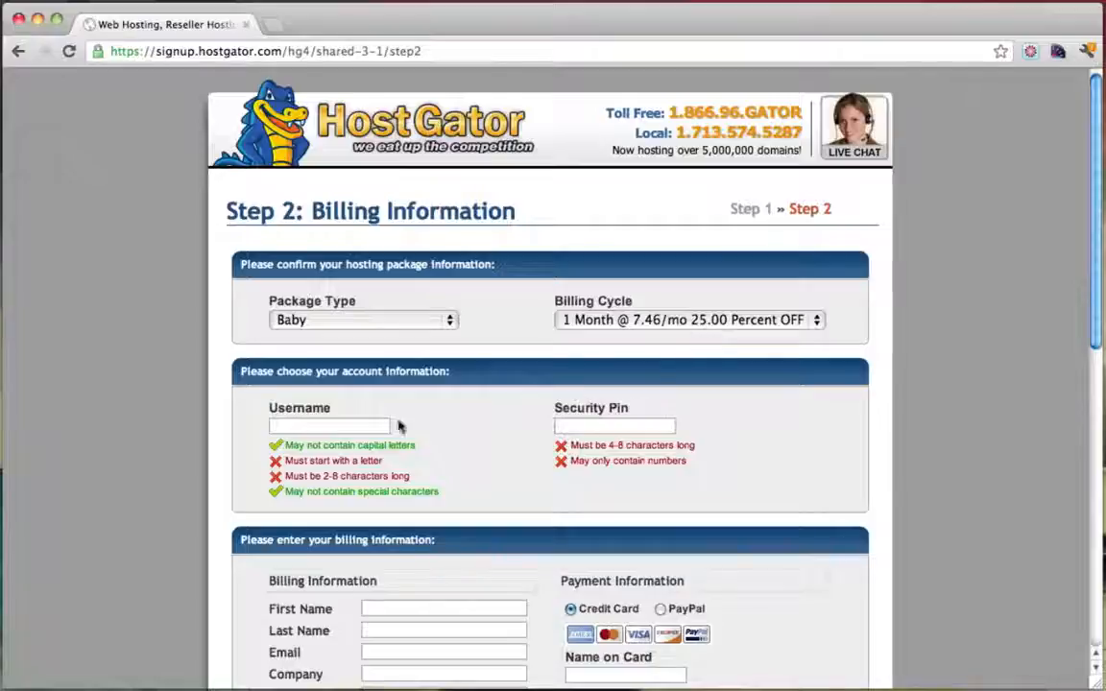
Enter the account username and the security pin
click(322, 426)
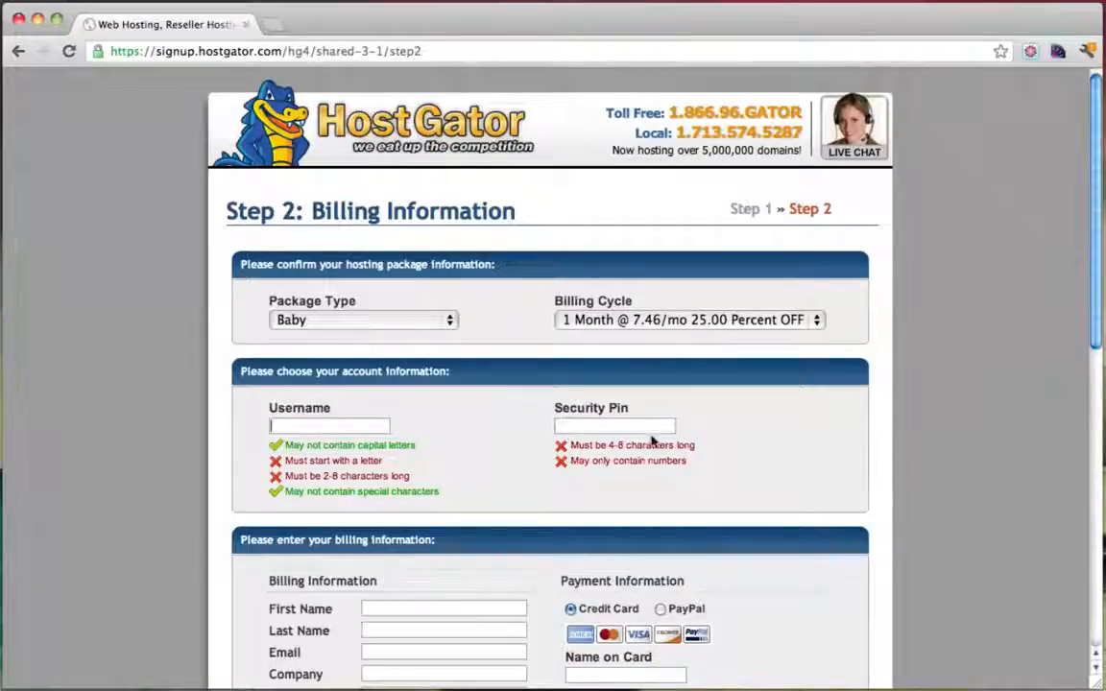
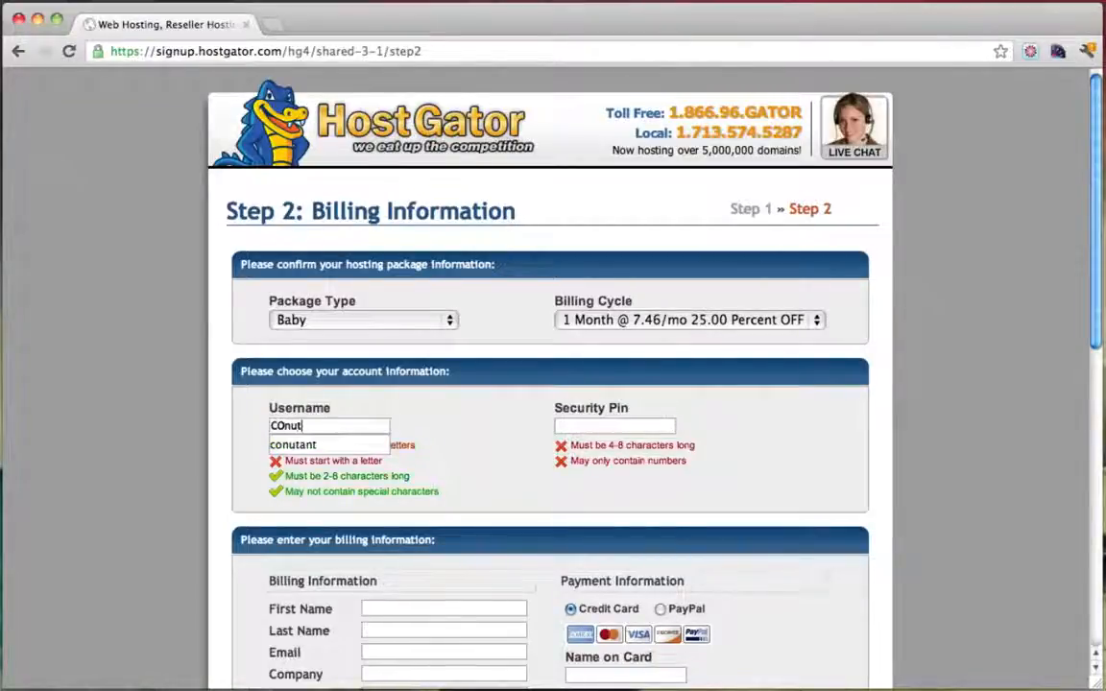
key(BackSpace)
key(BackSpace)
key(BackSpace)
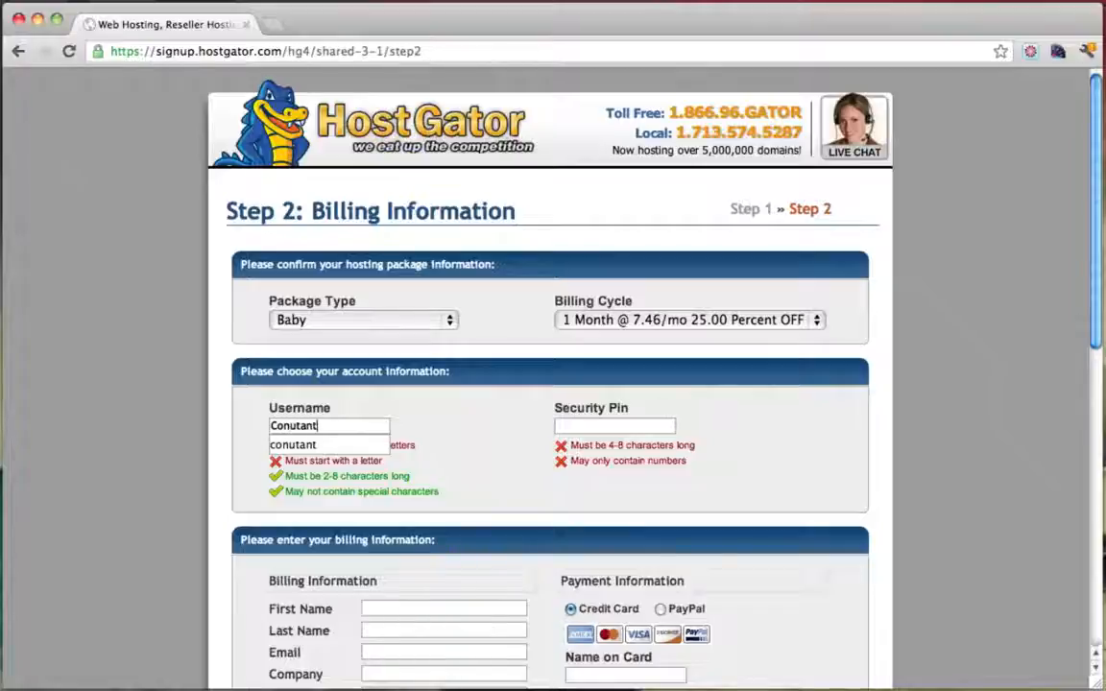
key(Tab)
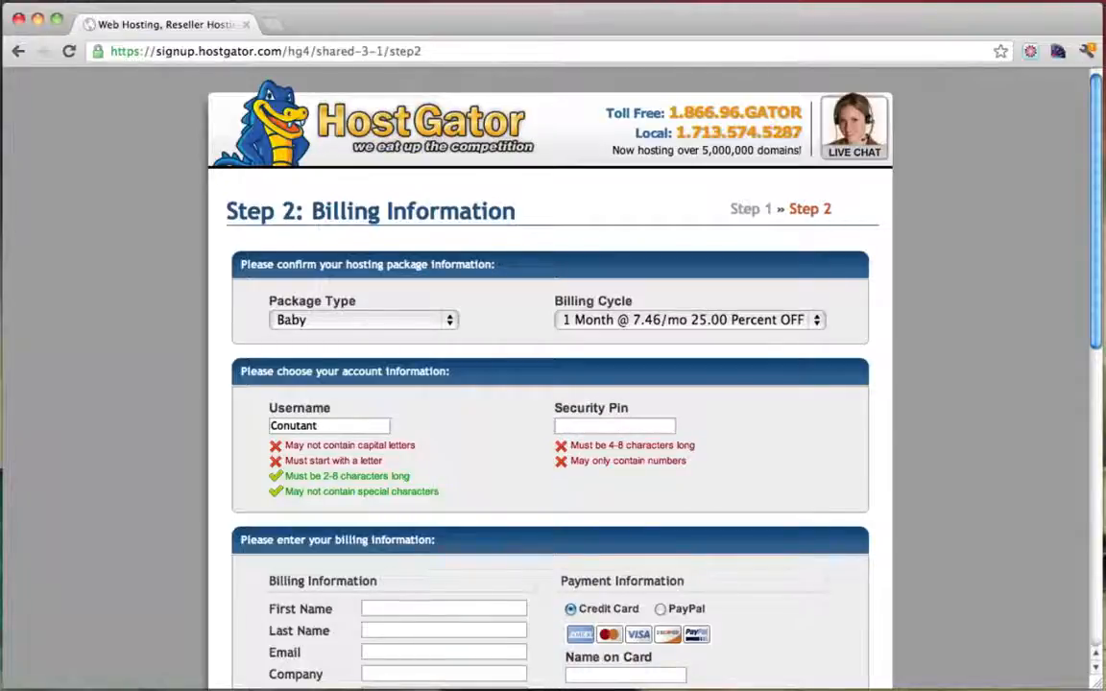
Autofill the saved billing contact details and enter the name on the card
scroll(416, 403, down, 3)
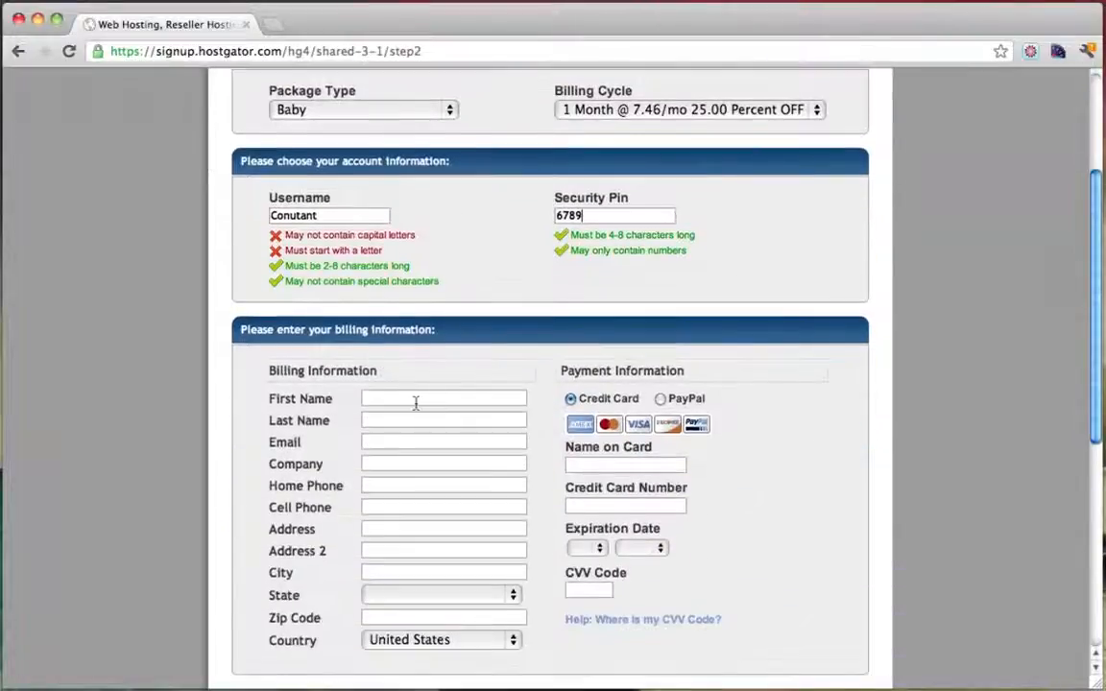
click(416, 404)
text(Tyler)
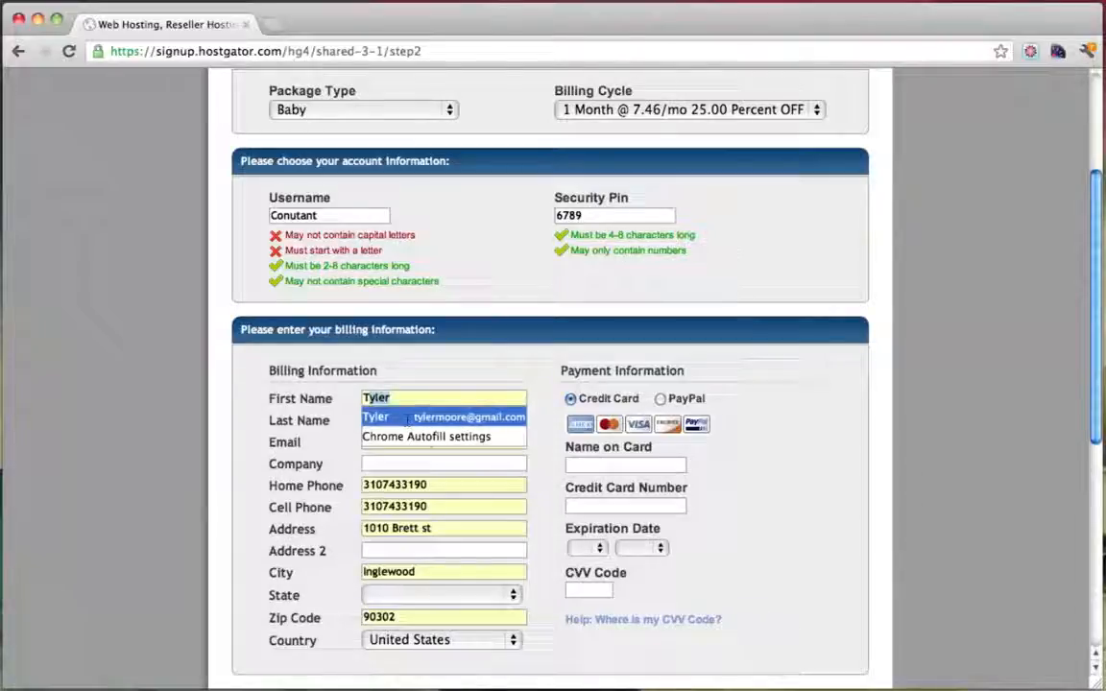
click(408, 420)
scroll(578, 401, down, 2)
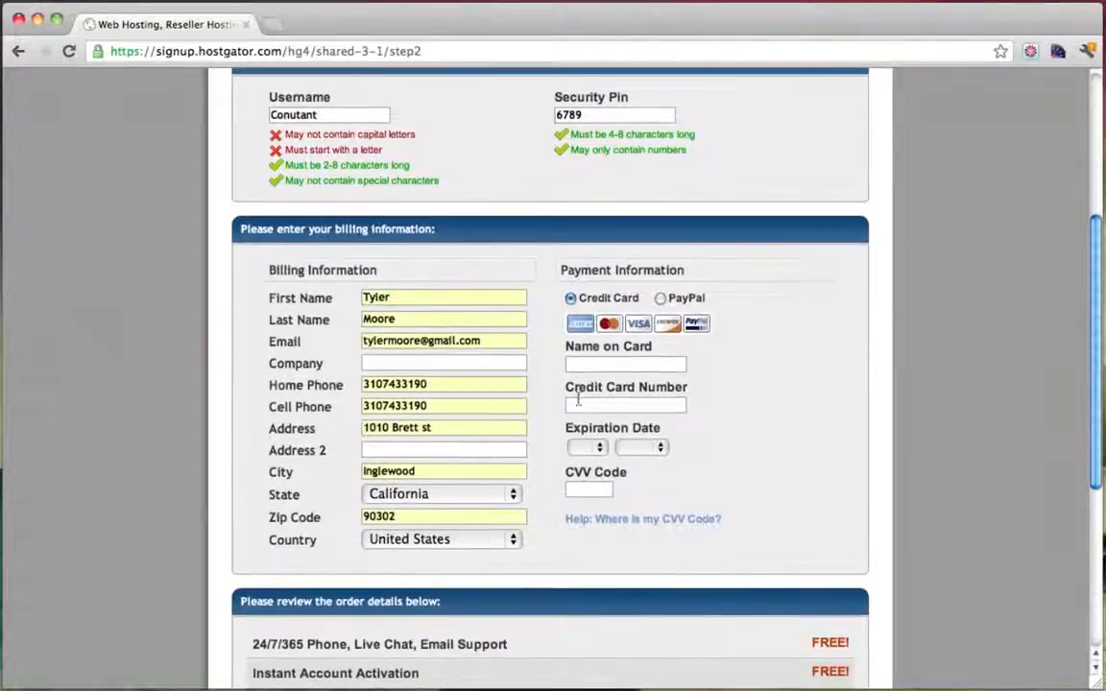
scroll(477, 400, down, 3)
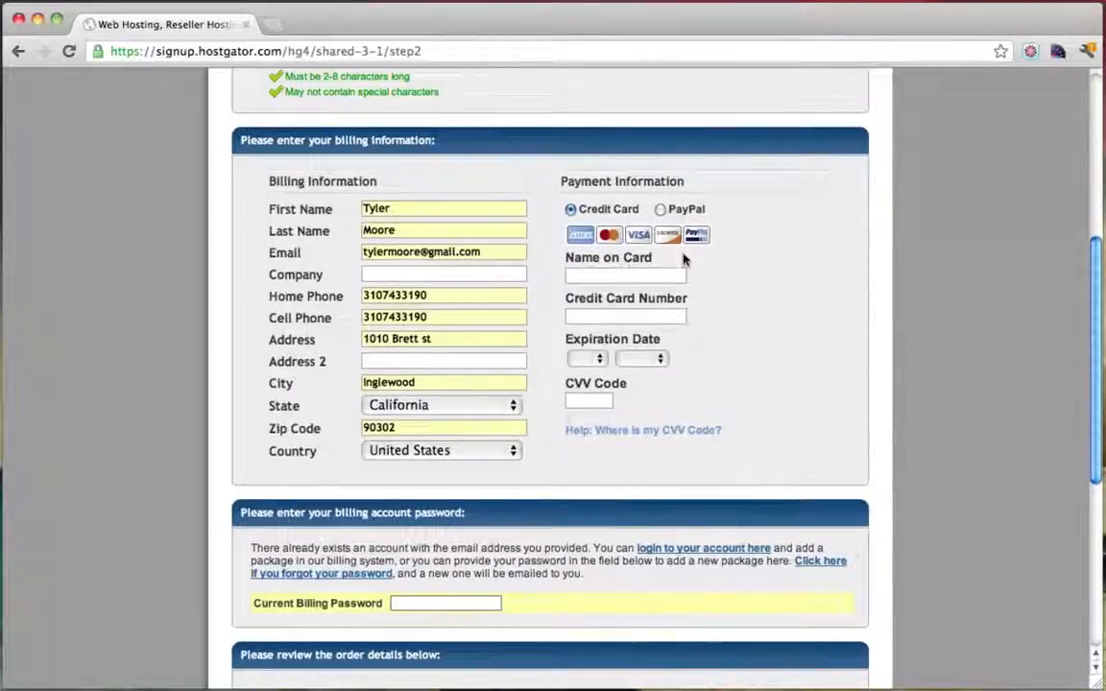
text(KJK)
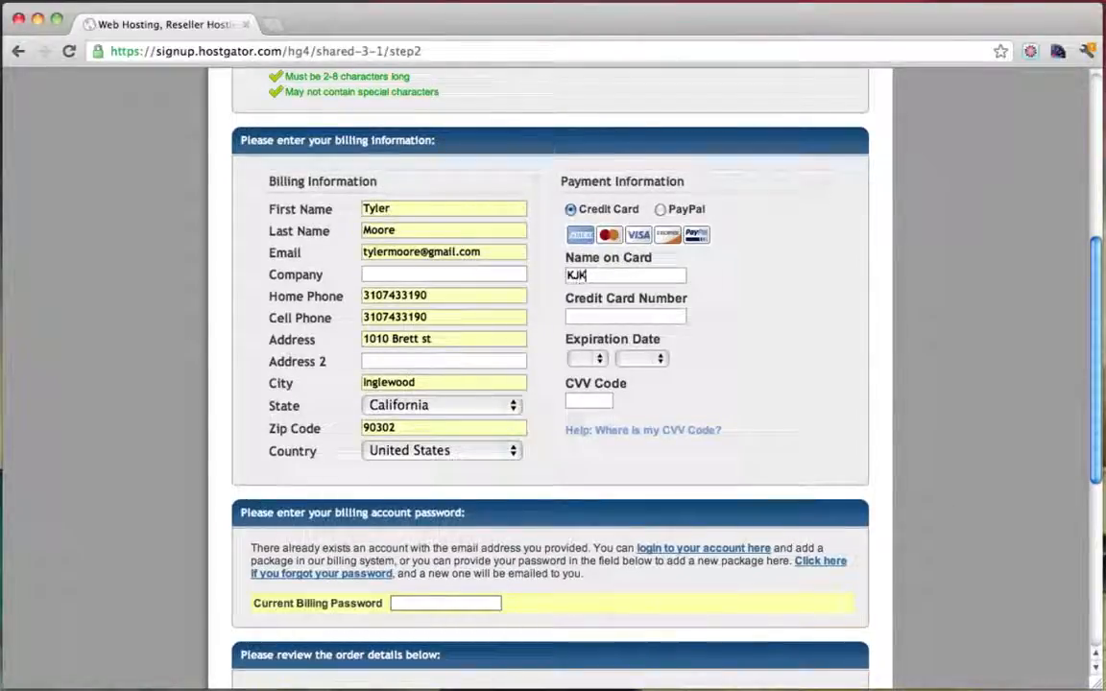
key(BackSpace)
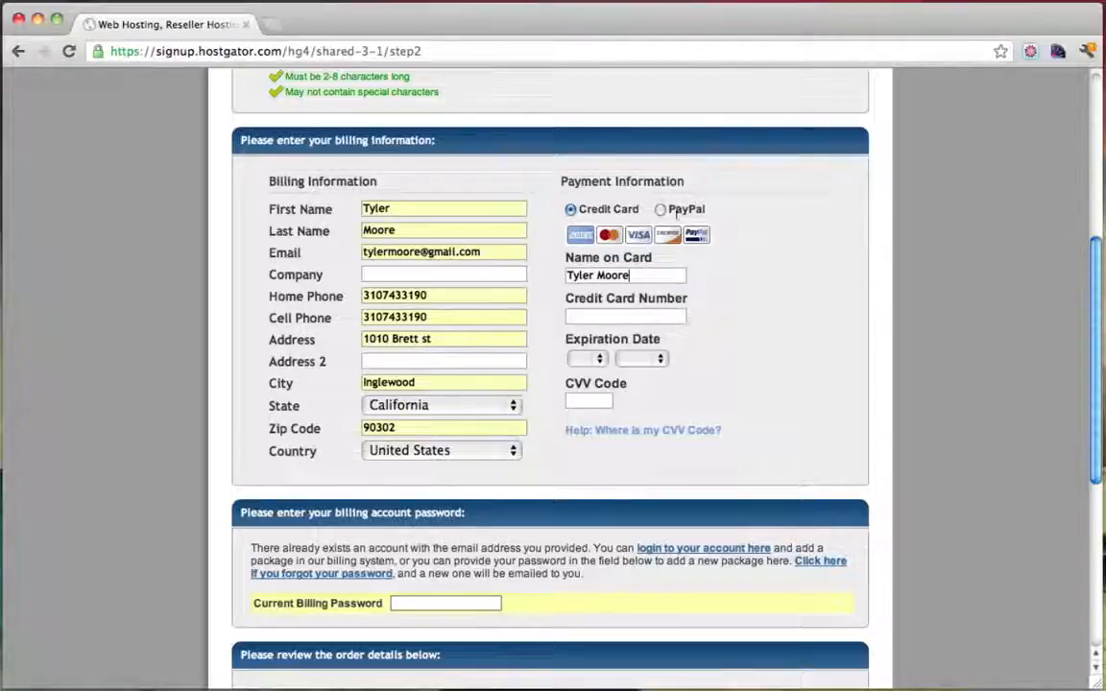
Enter the credit card number, expiry month and year, and CVV code
click(589, 318)
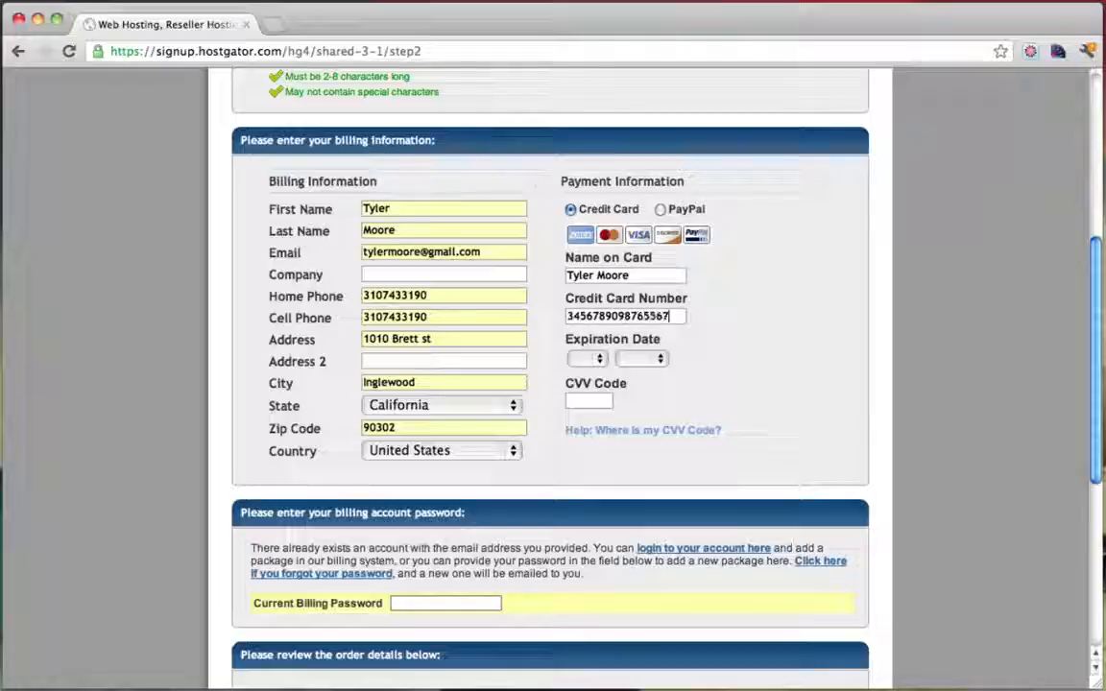
click(587, 358)
click(595, 388)
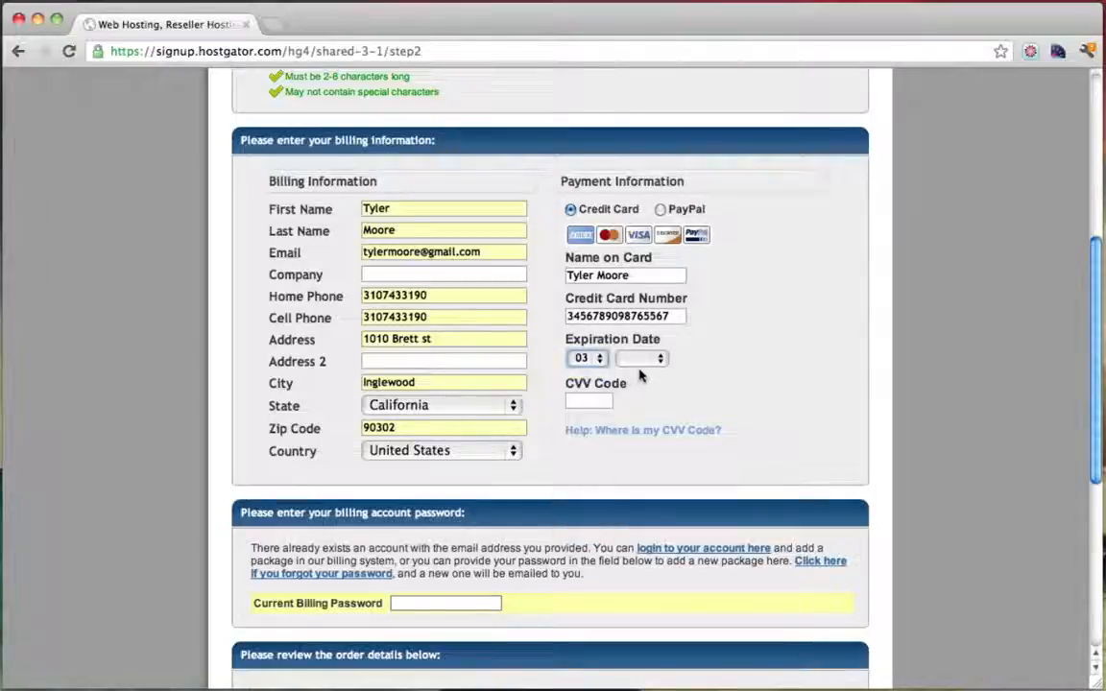
click(653, 360)
click(639, 464)
click(597, 402)
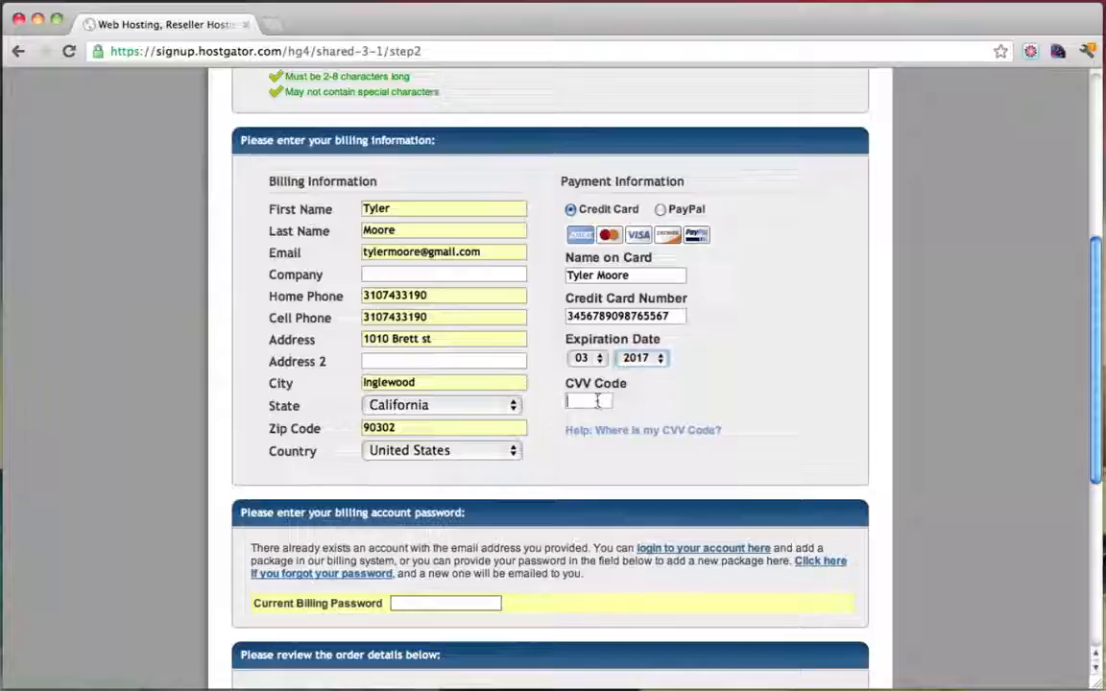
click(598, 401)
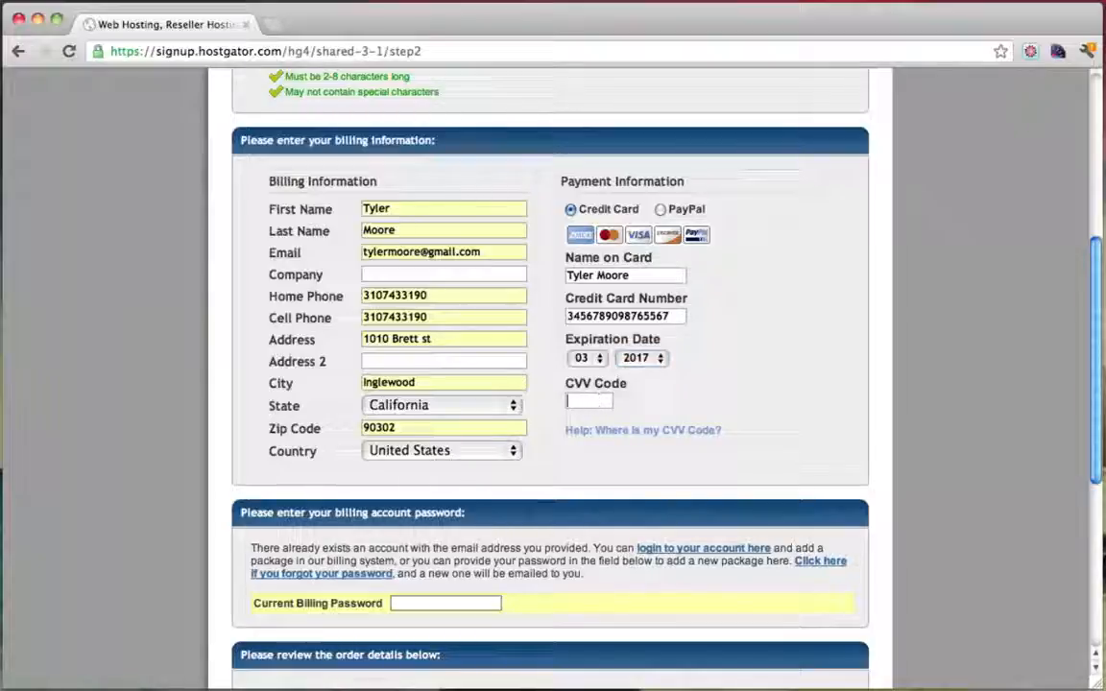
text(45678)
scroll(519, 567, down, 1)
scroll(519, 568, up, 4)
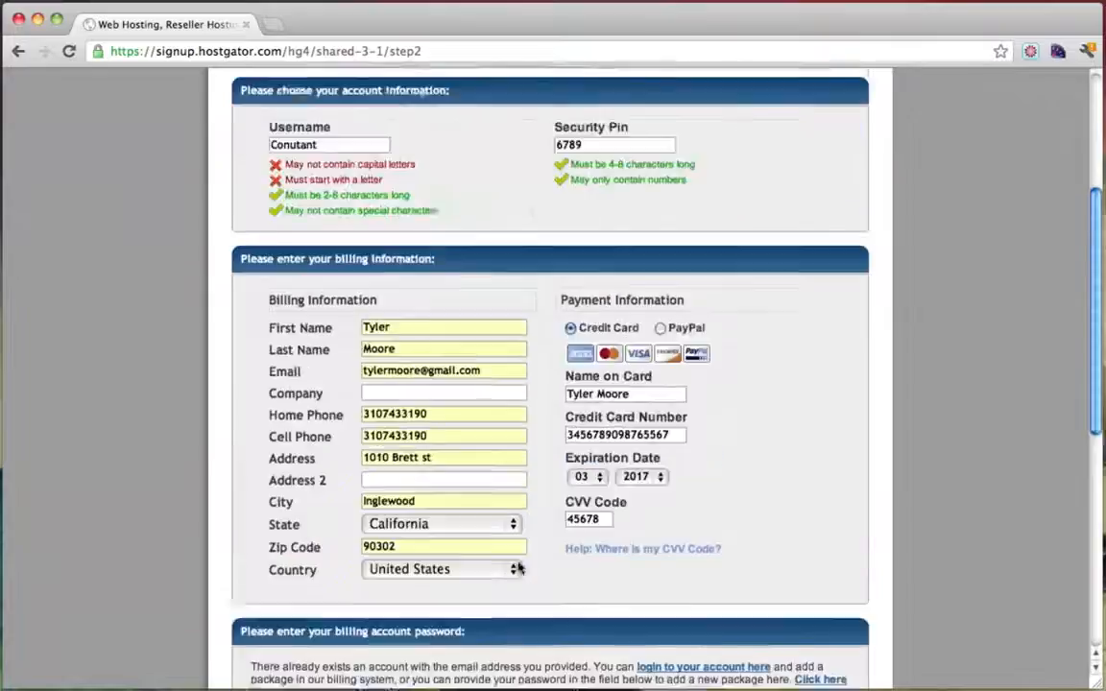
scroll(518, 568, up, 5)
drag(343, 423, 242, 423)
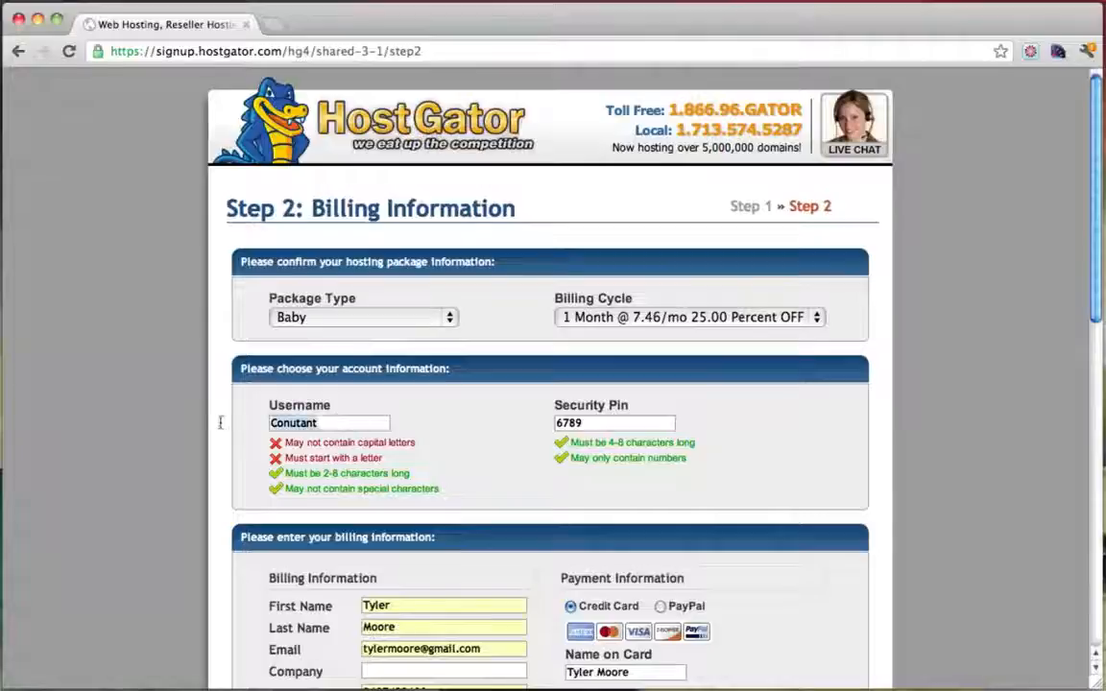
key(Right)
Append 1 to the username and review the order details totalling $22.46
text(1)
scroll(446, 426, down, 6)
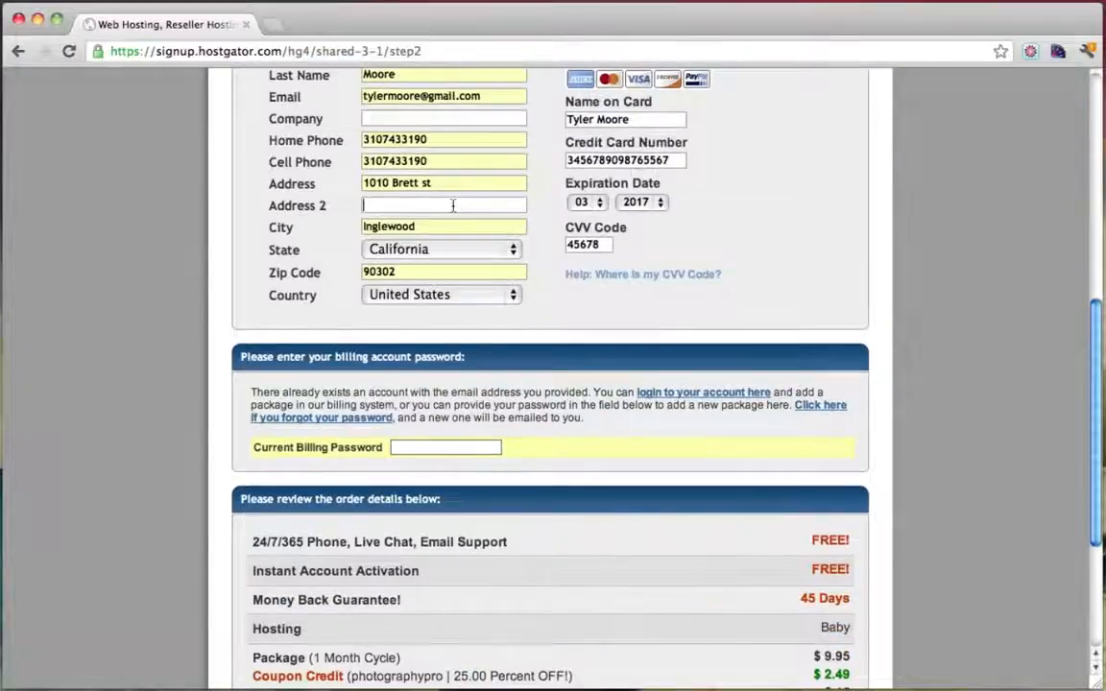
scroll(554, 271, down, 5)
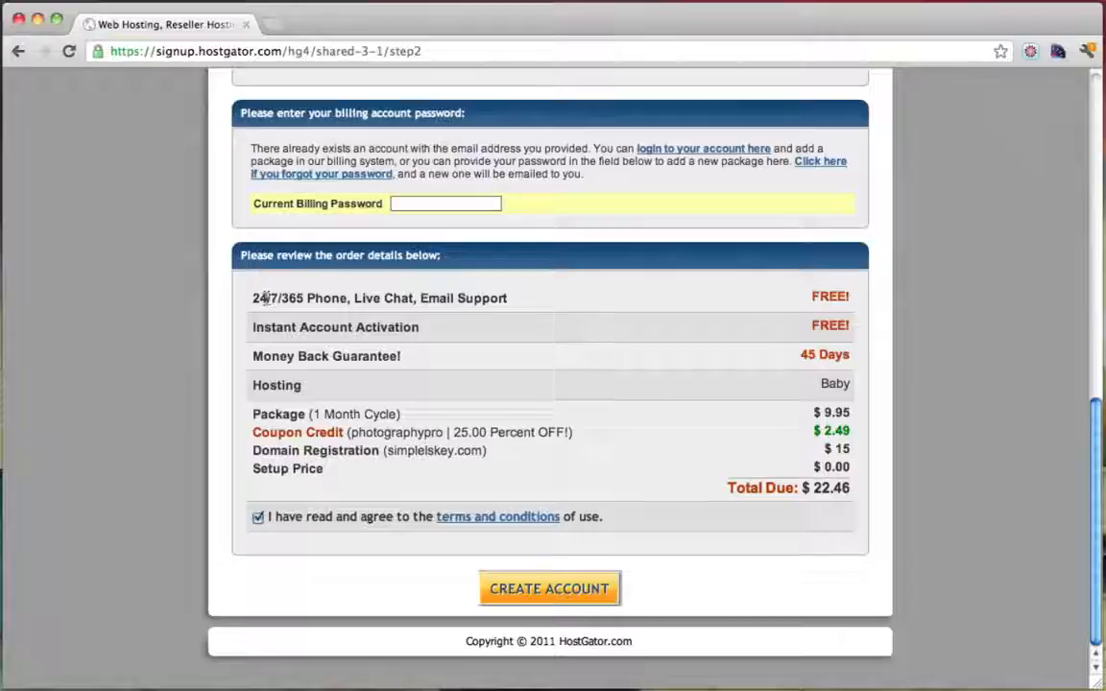
triple_click(501, 298)
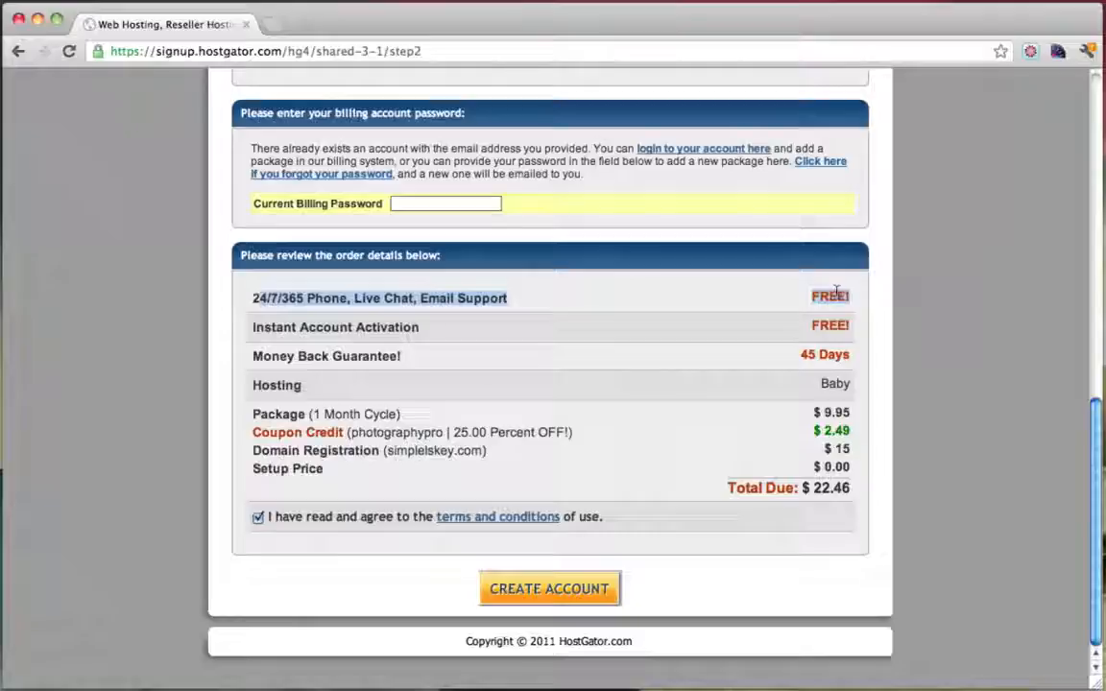
click(786, 303)
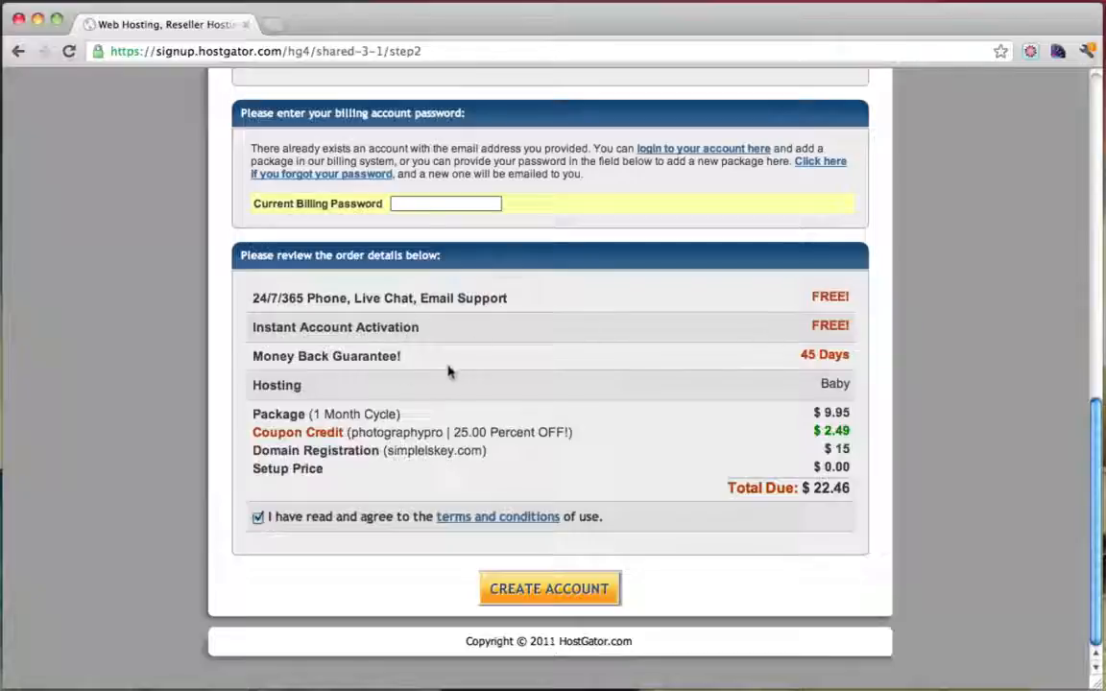
drag(315, 356, 424, 360)
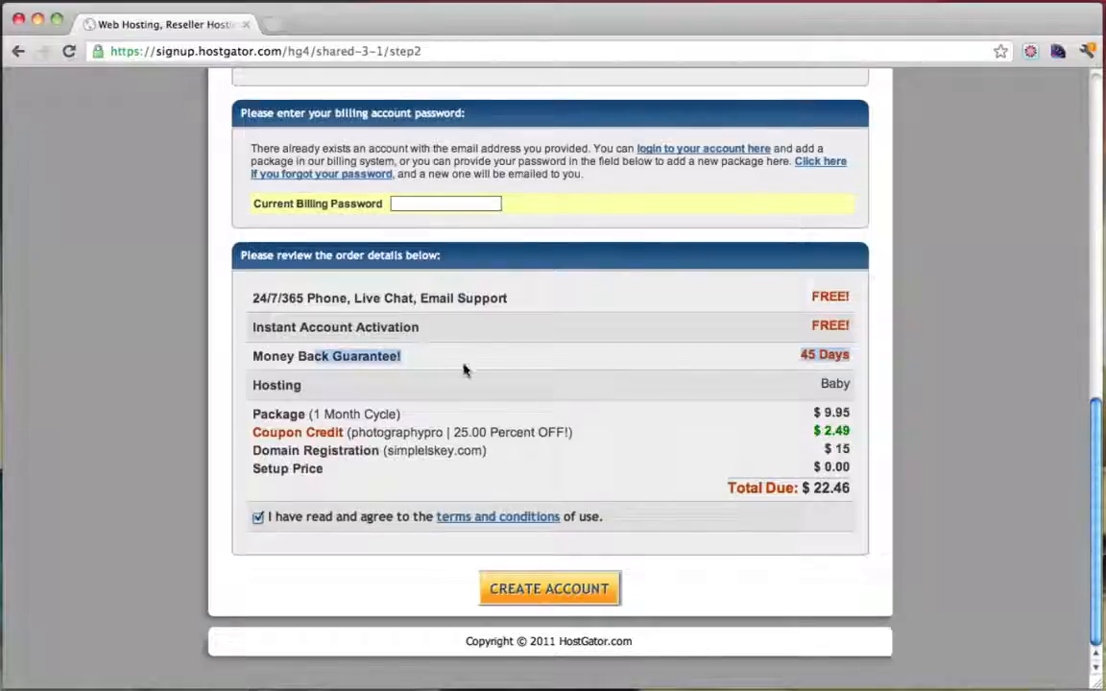
click(464, 370)
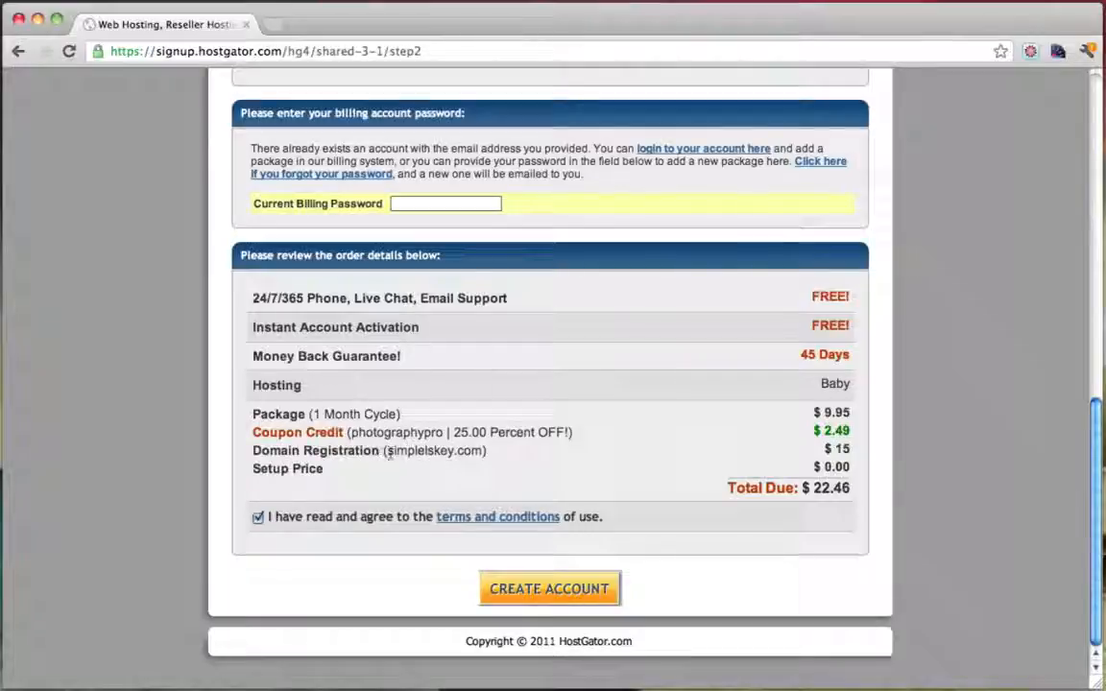
drag(388, 453, 493, 450)
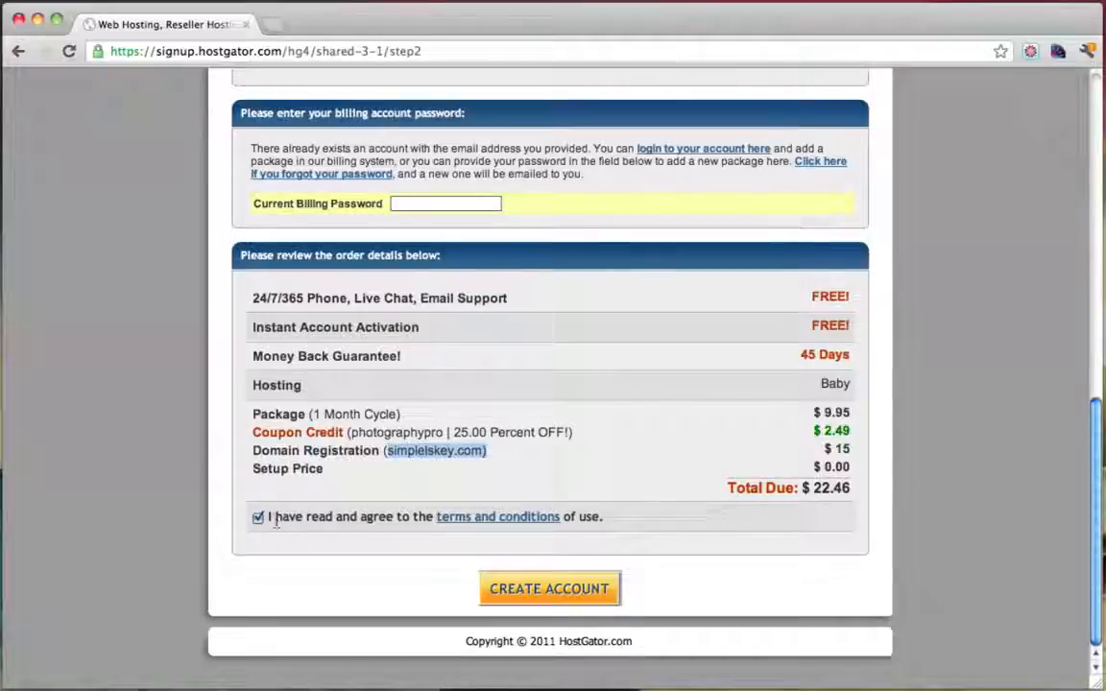
click(544, 593)
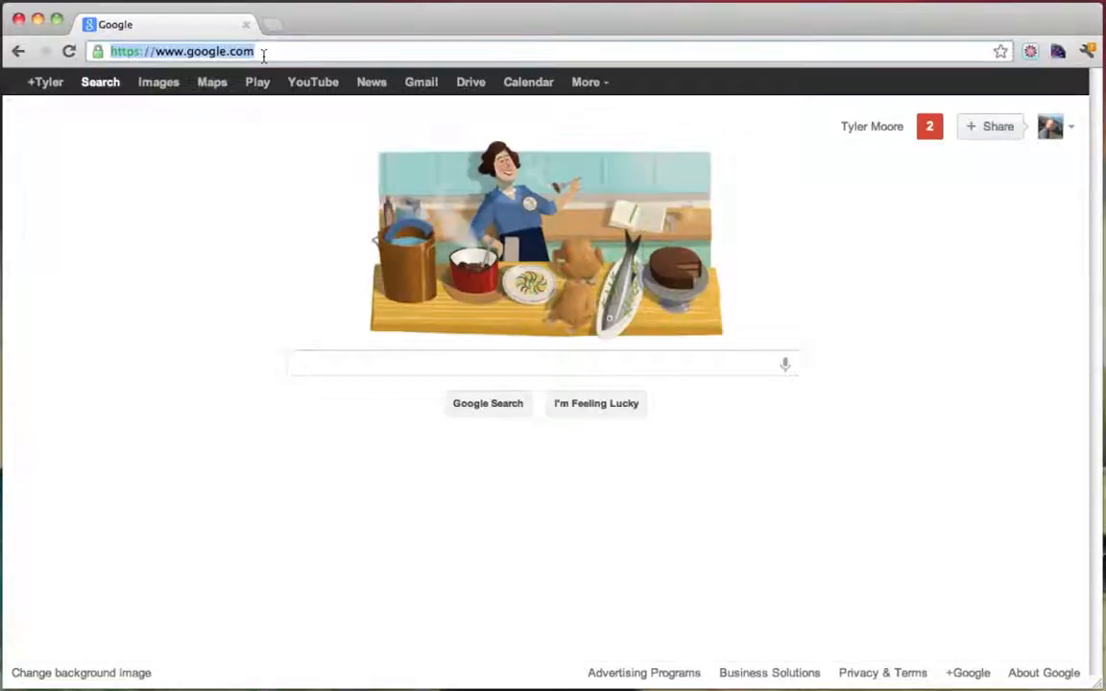
text(www.gmail.com)
key(Return)
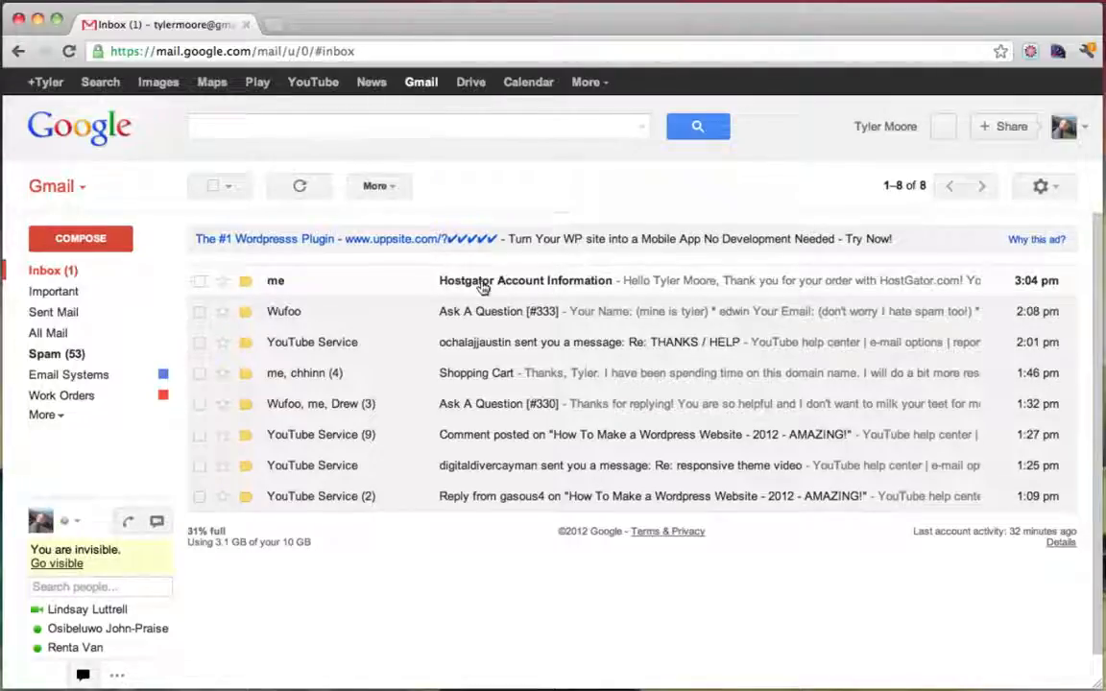
Read through the Hostgator Account Information email's plan, control panel and nameserver details
click(483, 284)
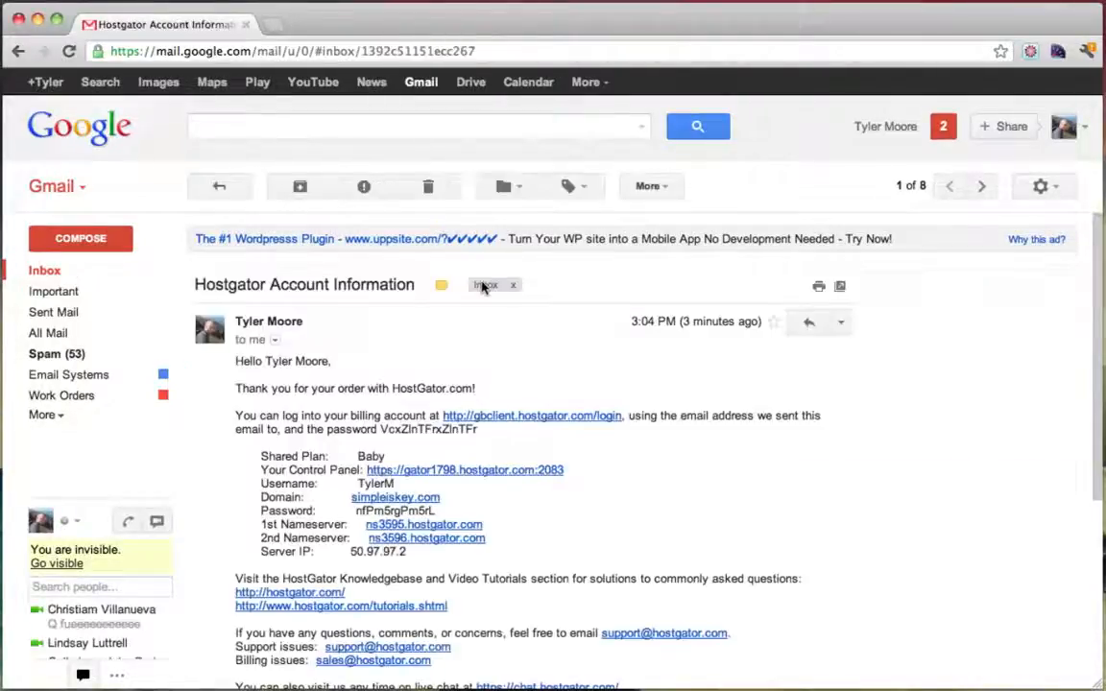
scroll(679, 395, down, 2)
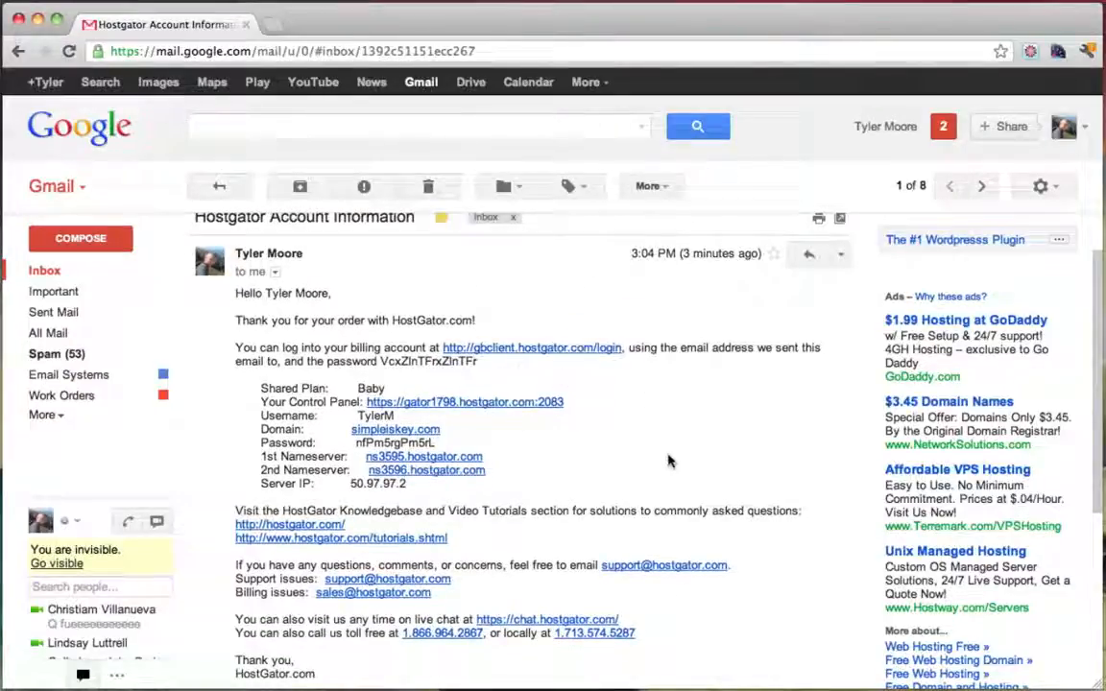
scroll(669, 461, down, 5)
scroll(669, 460, up, 5)
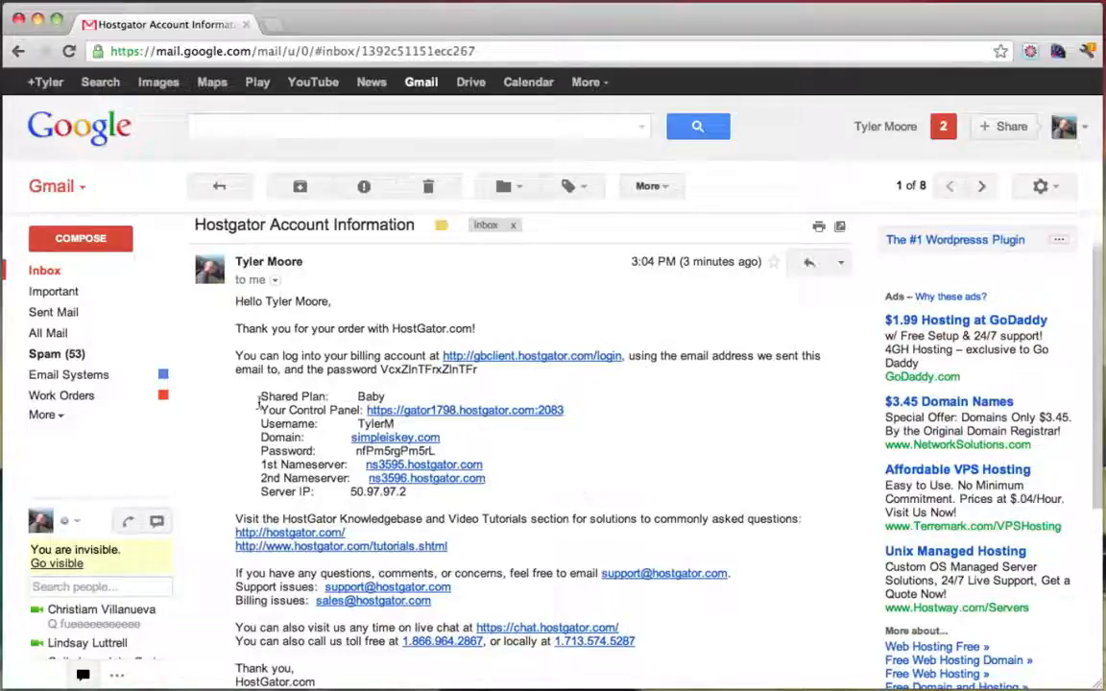
drag(262, 399, 388, 389)
click(677, 437)
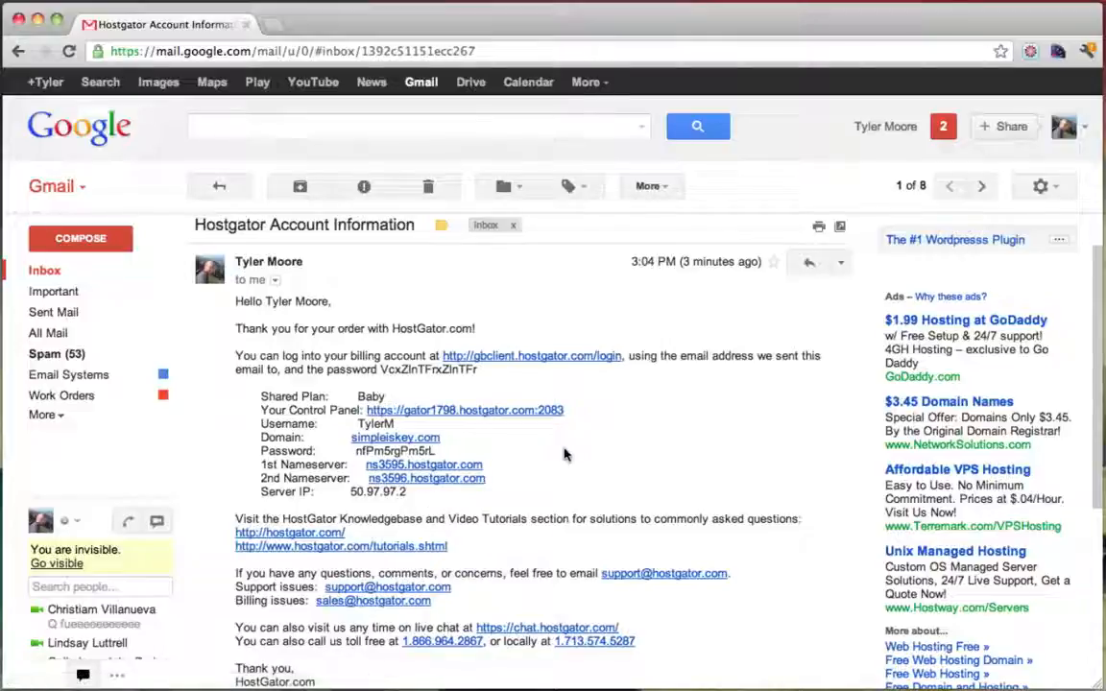
scroll(564, 455, down, 3)
scroll(565, 455, up, 4)
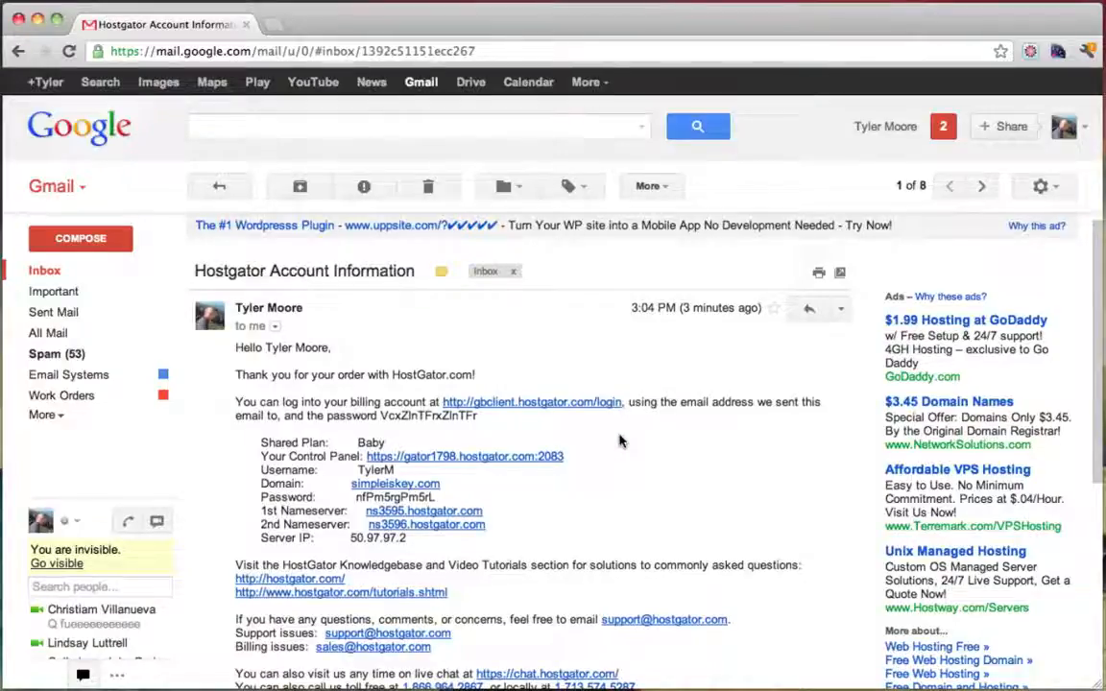
scroll(619, 441, down, 2)
scroll(619, 441, up, 1)
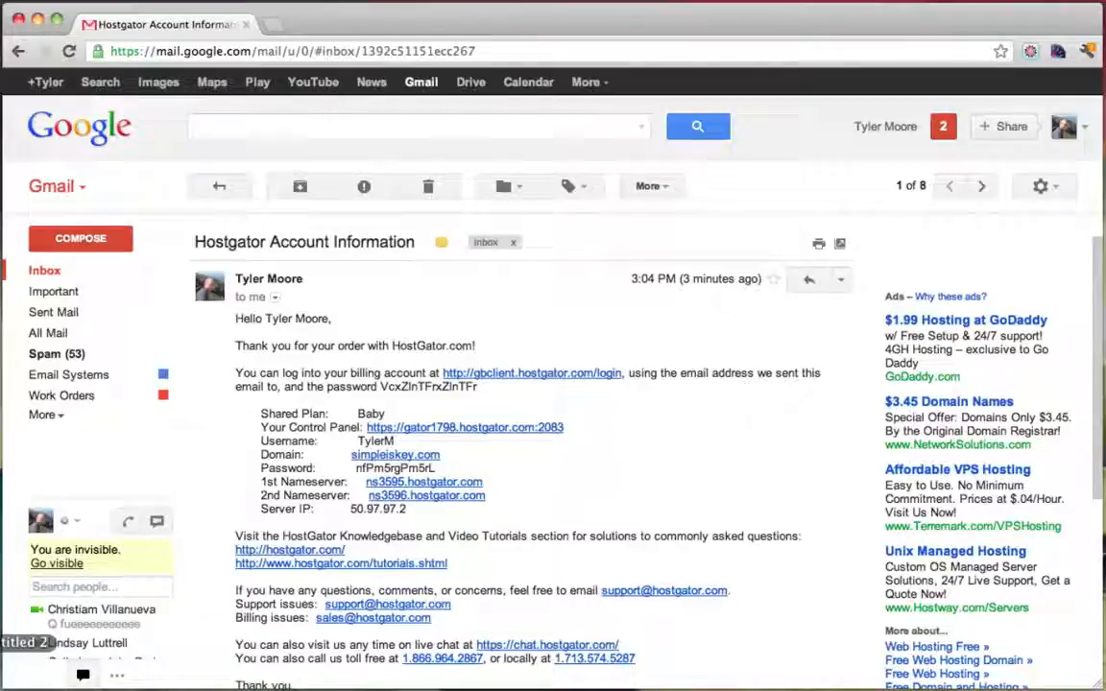
click(2, 640)
Append ' - Done!!!' to the Get Domain Name & Hosting checklist line
click(781, 203)
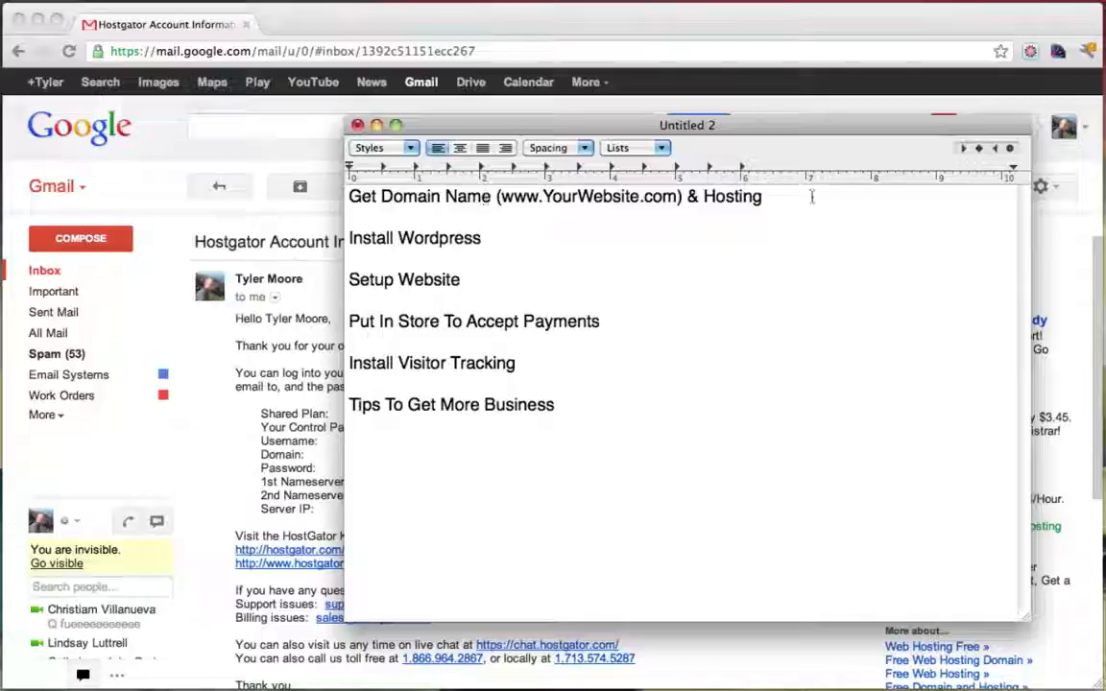
text(DOne)
key(BackSpace)
key(BackSpace)
key(BackSpace)
text(on)
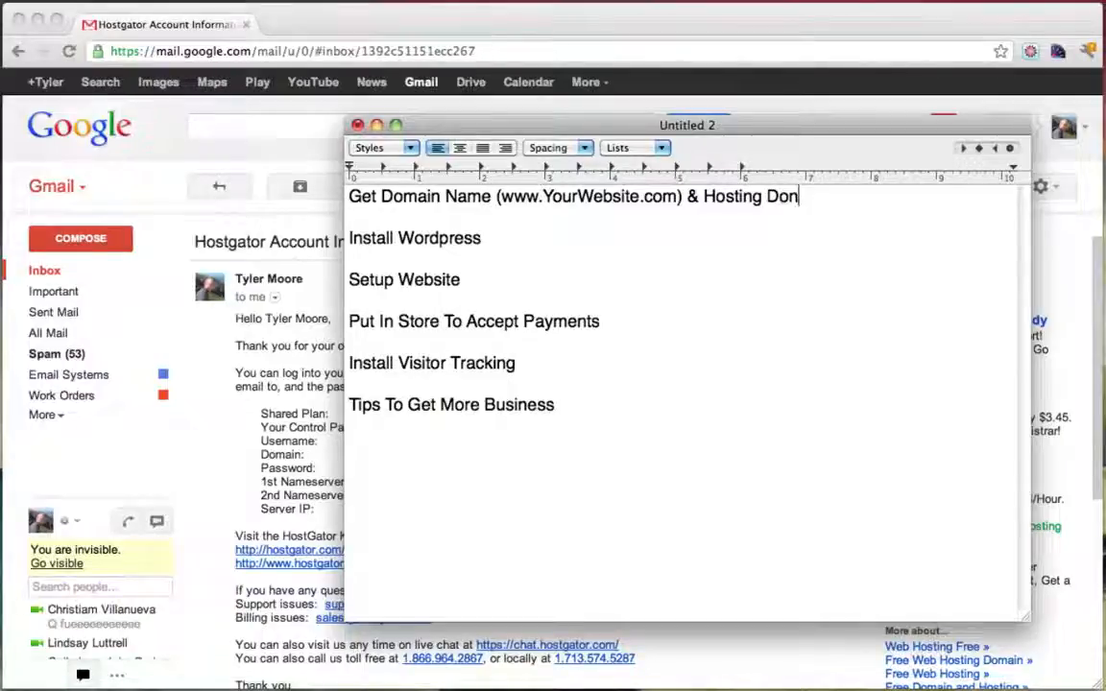
text(e!!!)
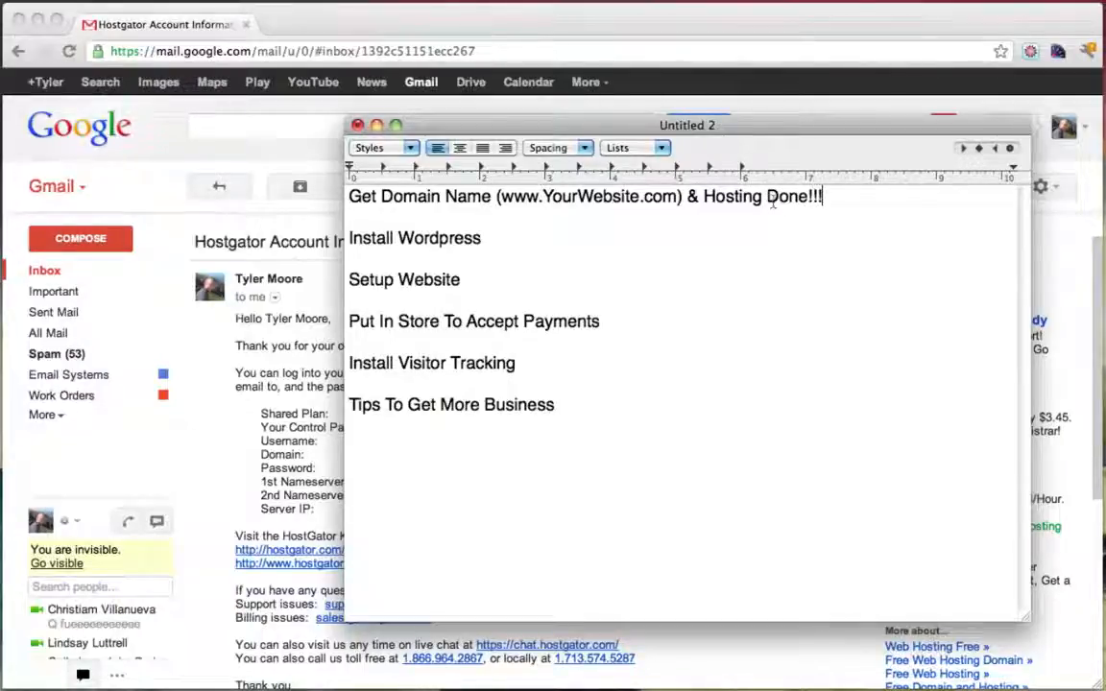
click(772, 199)
text(-)
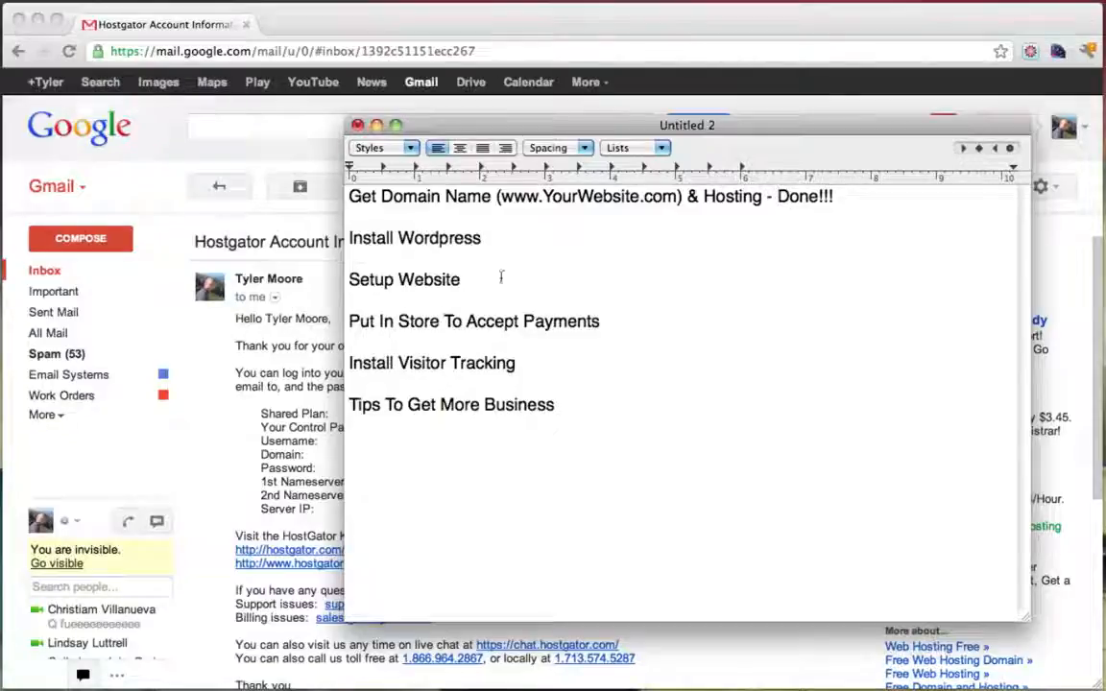
triple_click(514, 239)
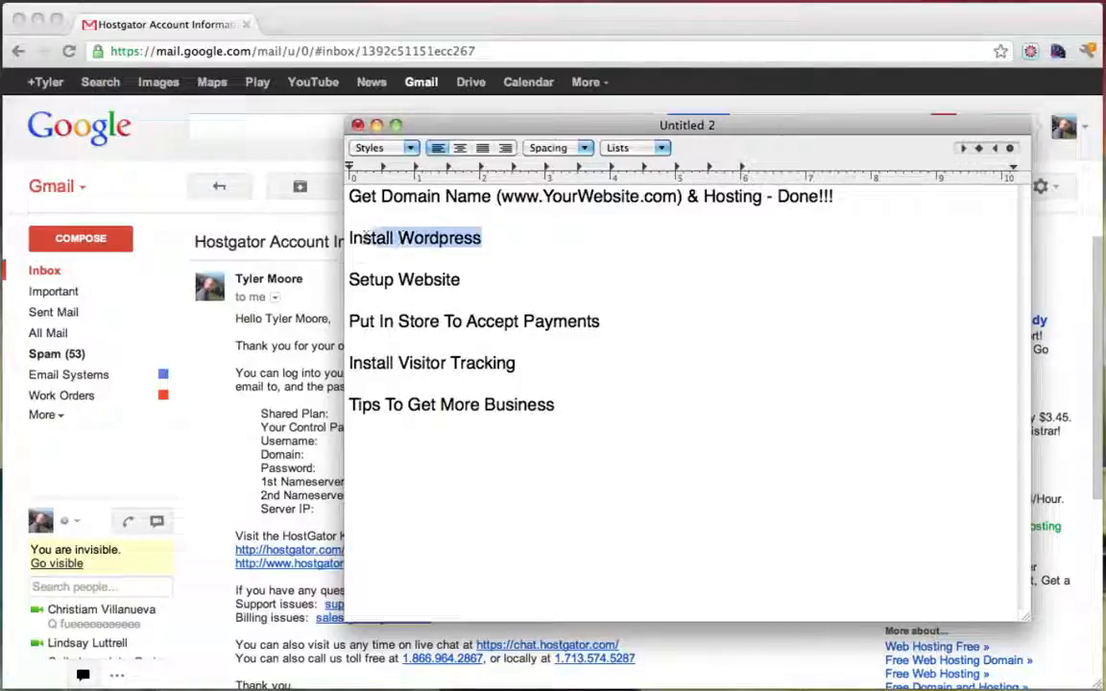
click(511, 239)
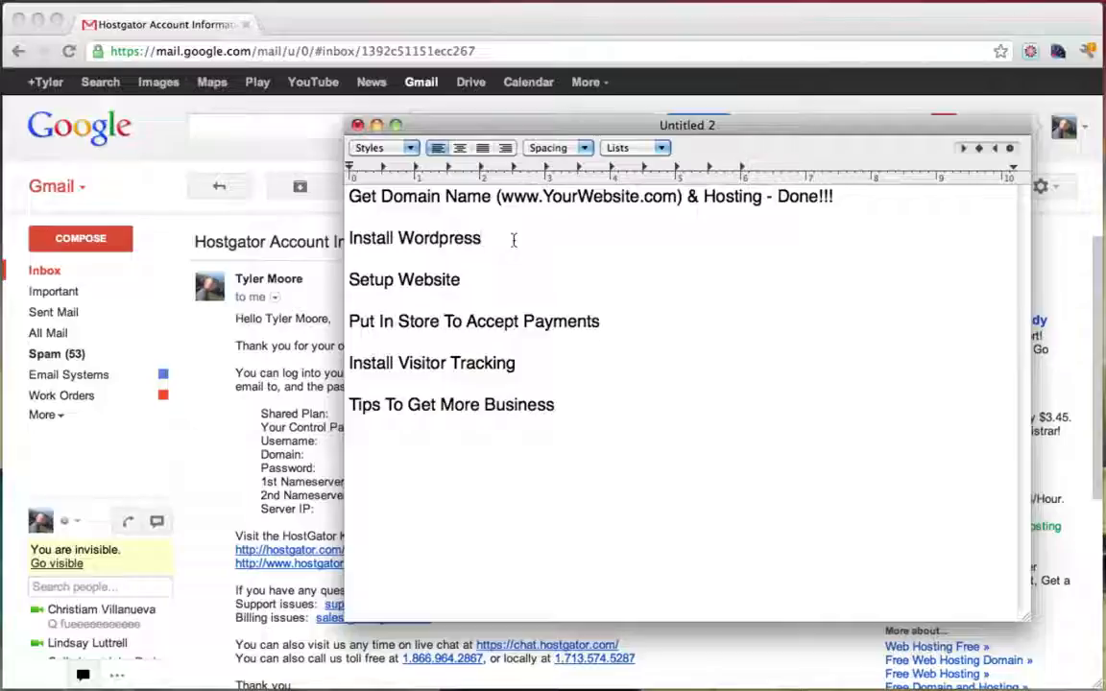
Open the cPanel login page in a new tab from the Control Panel link in the HostGator welcome e-mail
click(293, 224)
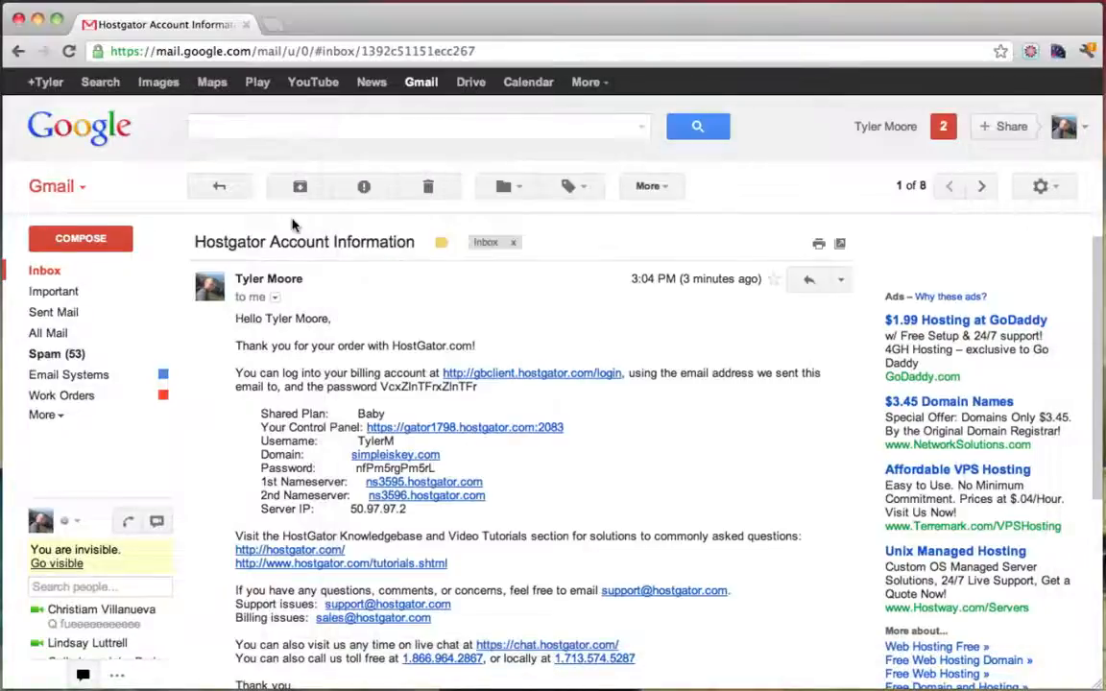
scroll(605, 316, down, 2)
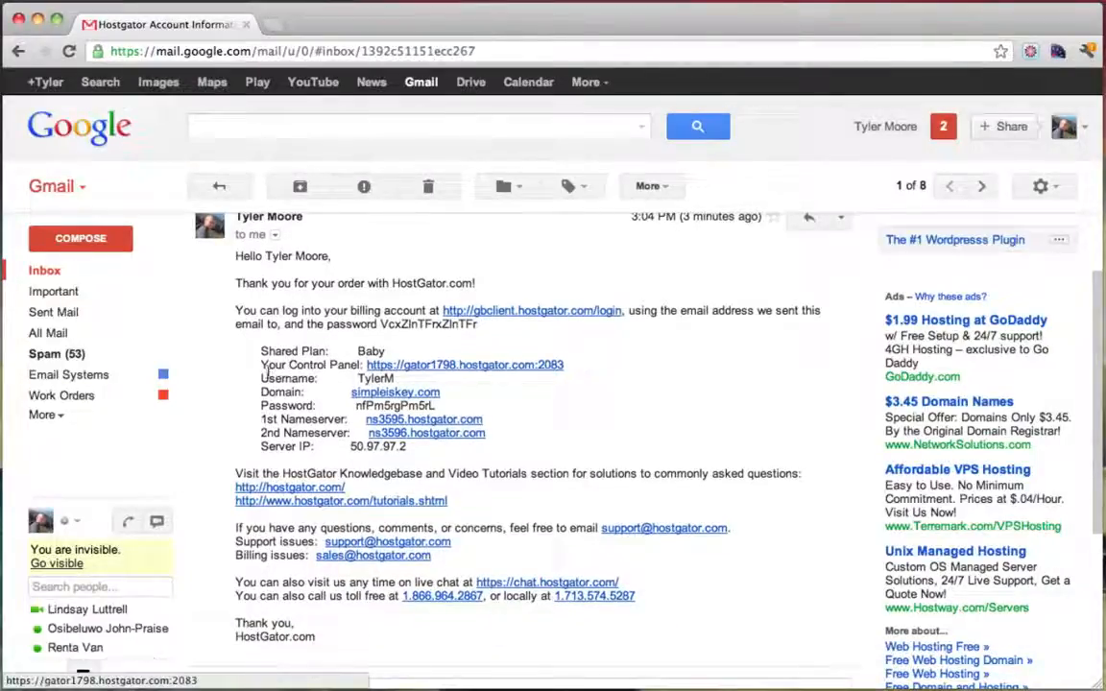
drag(264, 373, 331, 371)
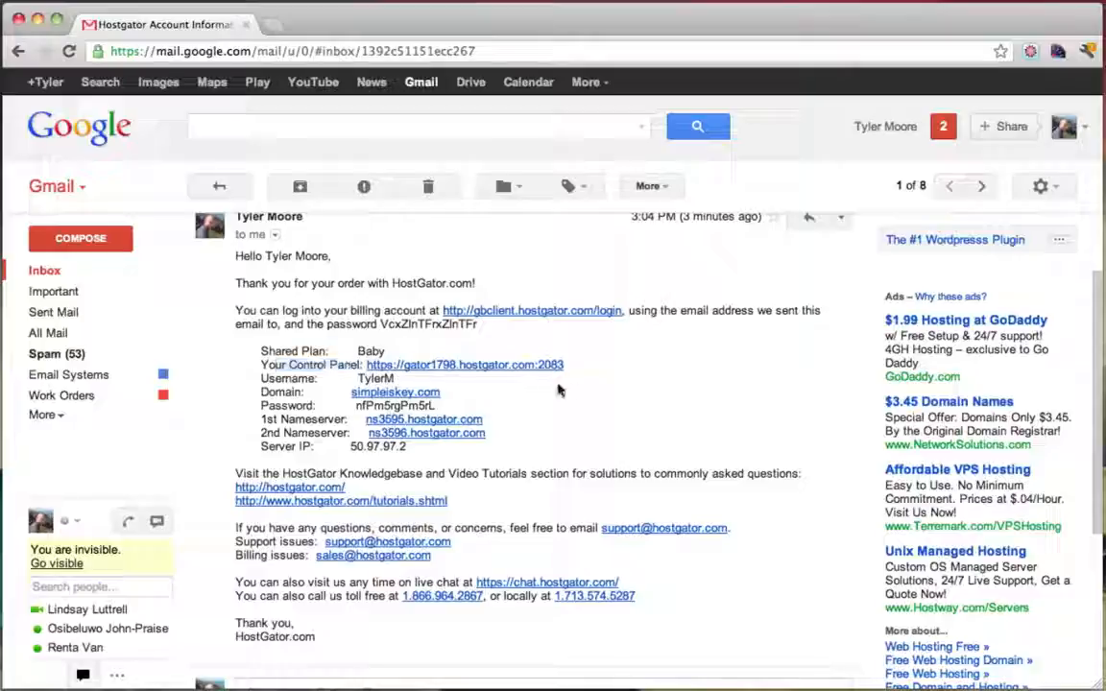
click(560, 390)
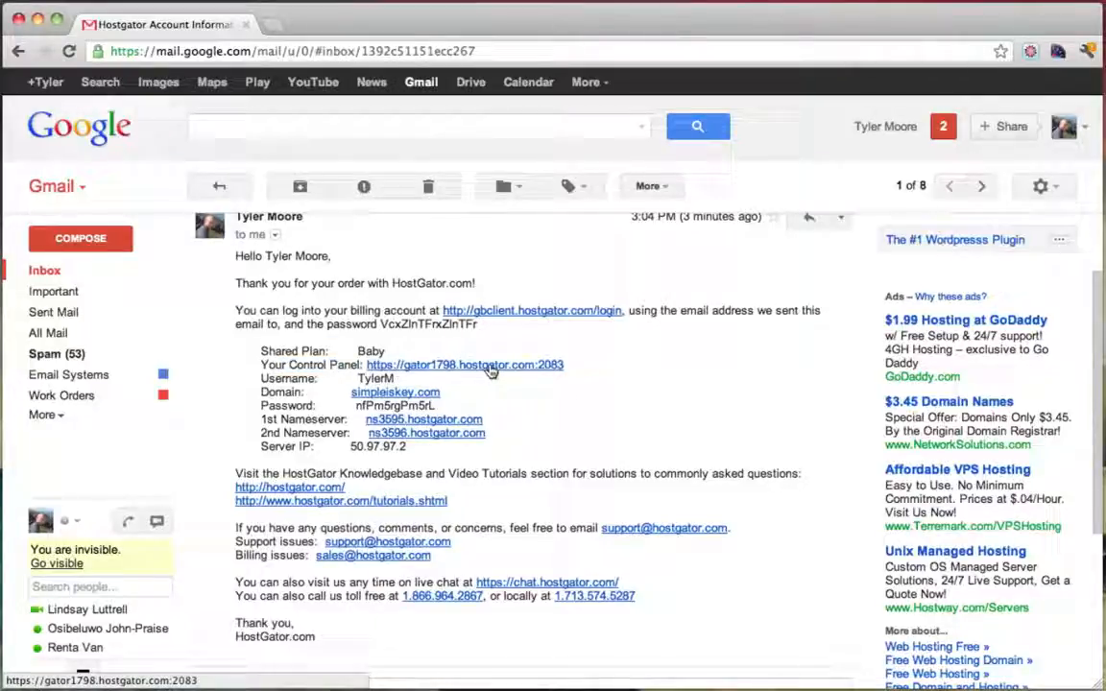
click(492, 372)
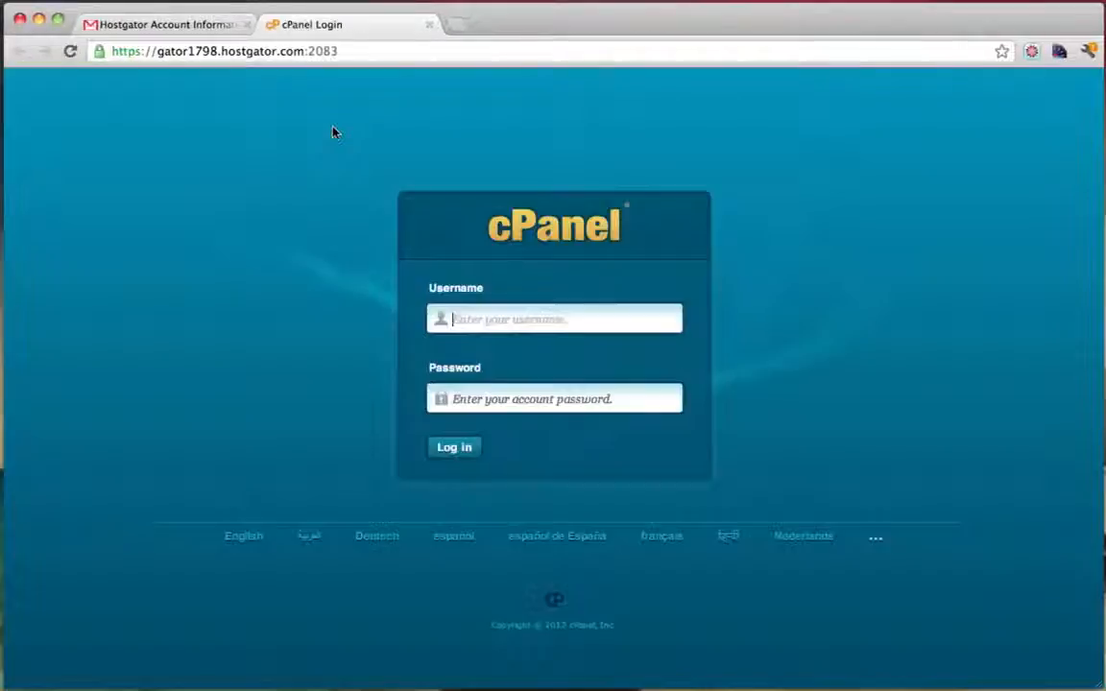
Copy the account username and password from the e-mail into the cPanel form and log in
click(154, 24)
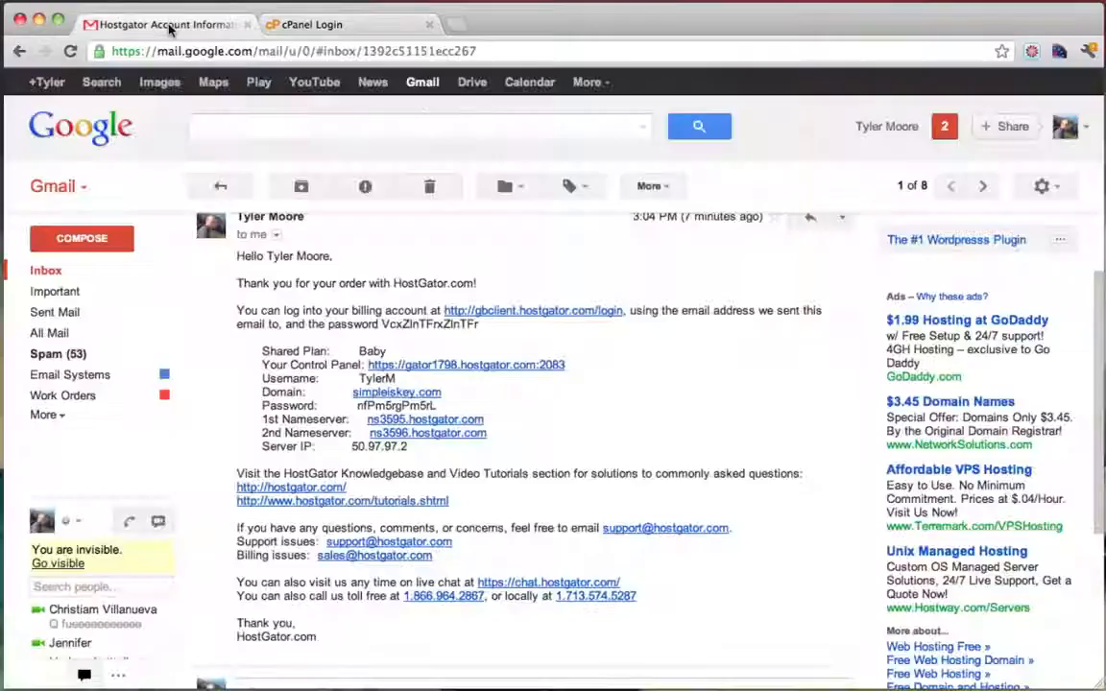
double_click(374, 379)
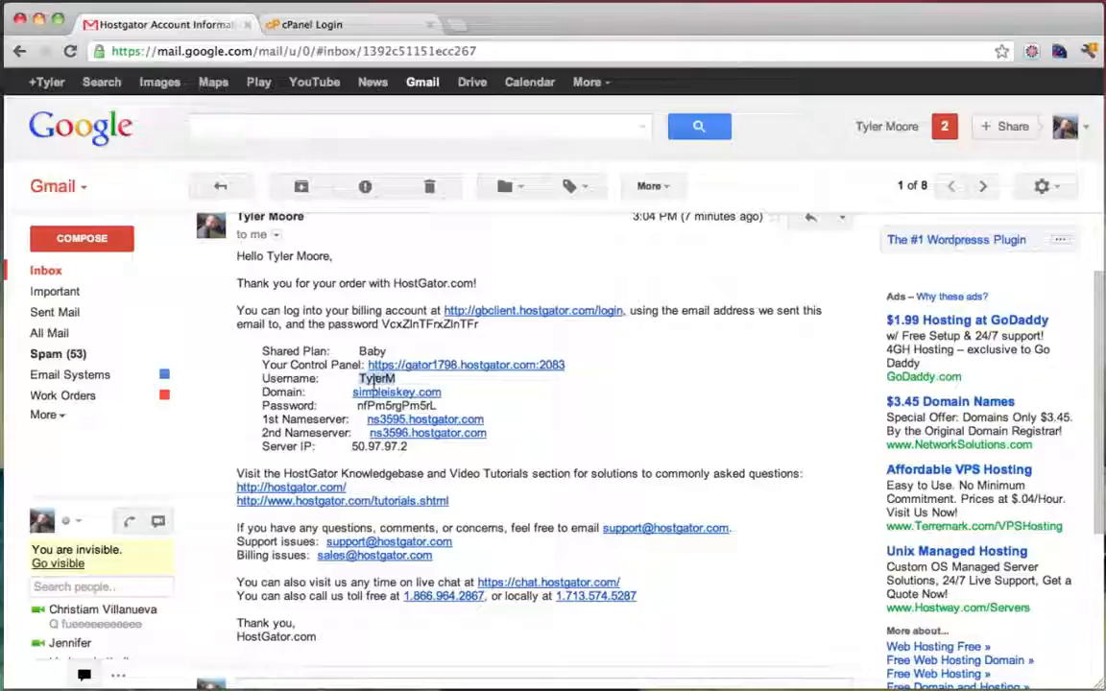
right_click(363, 379)
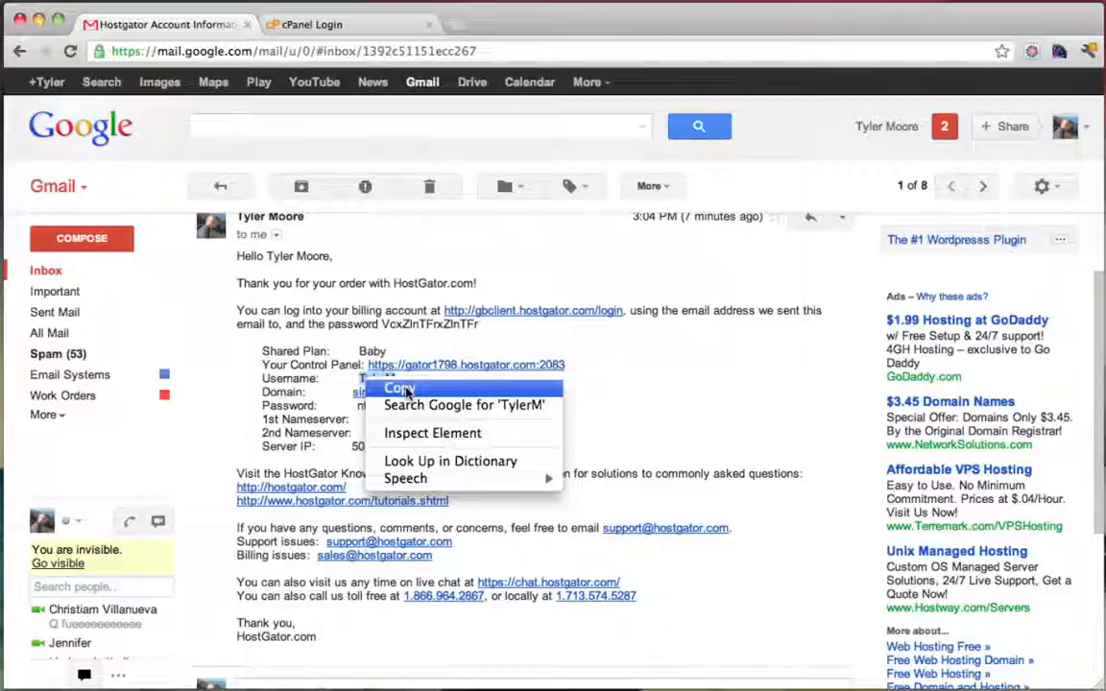
click(401, 388)
click(326, 25)
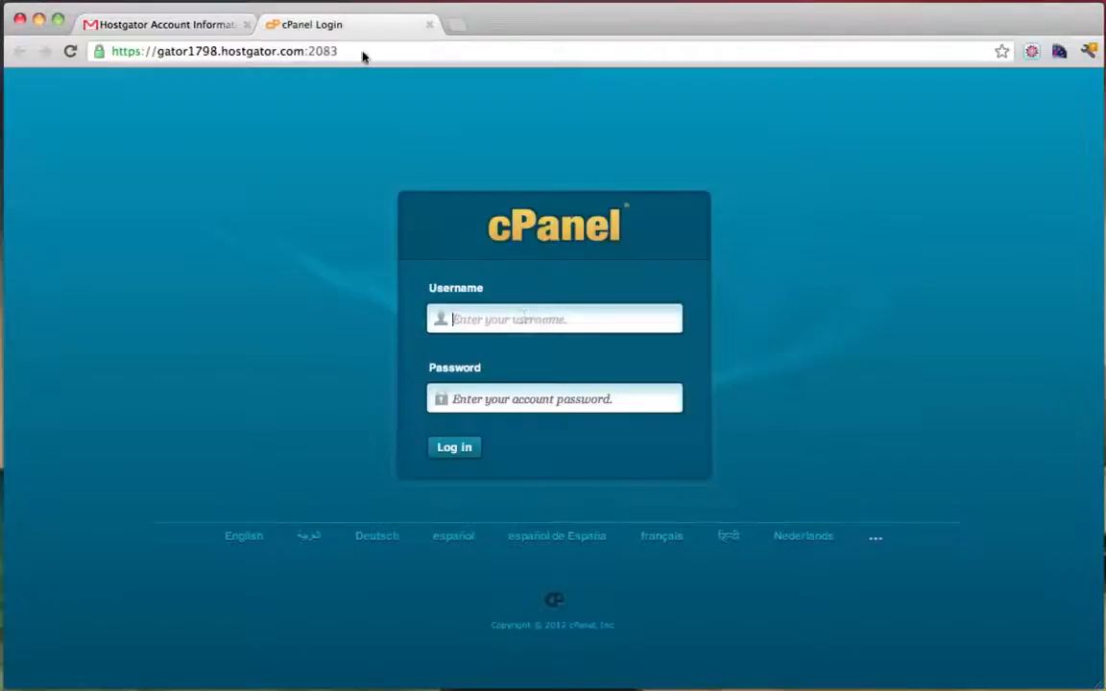
key(super+v)
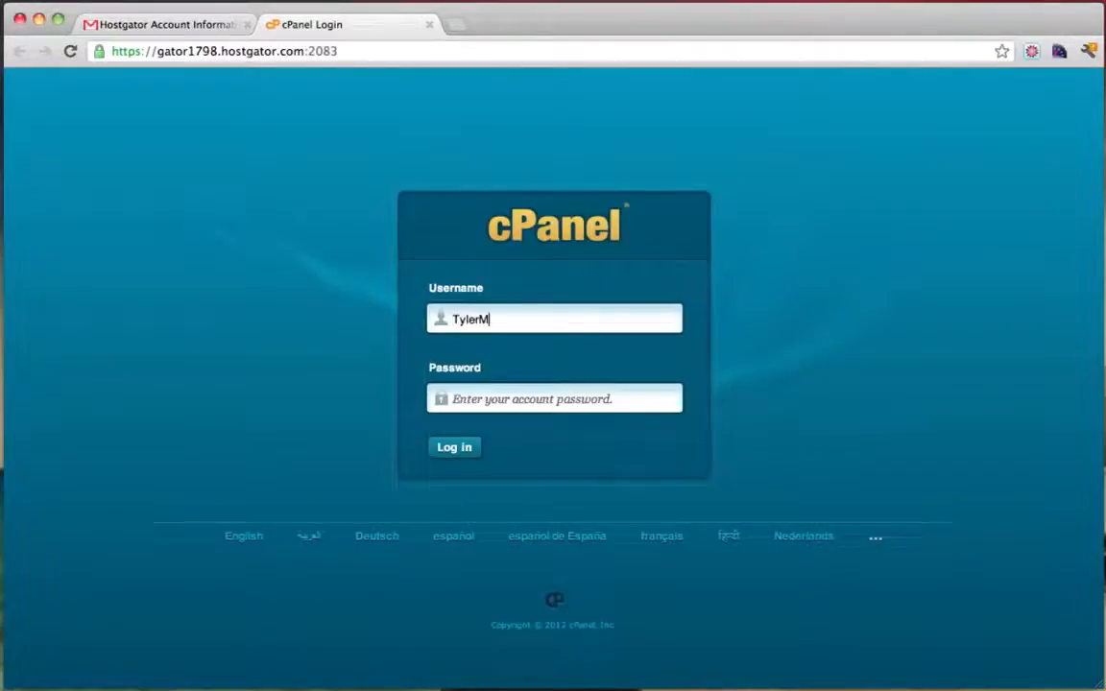
click(201, 24)
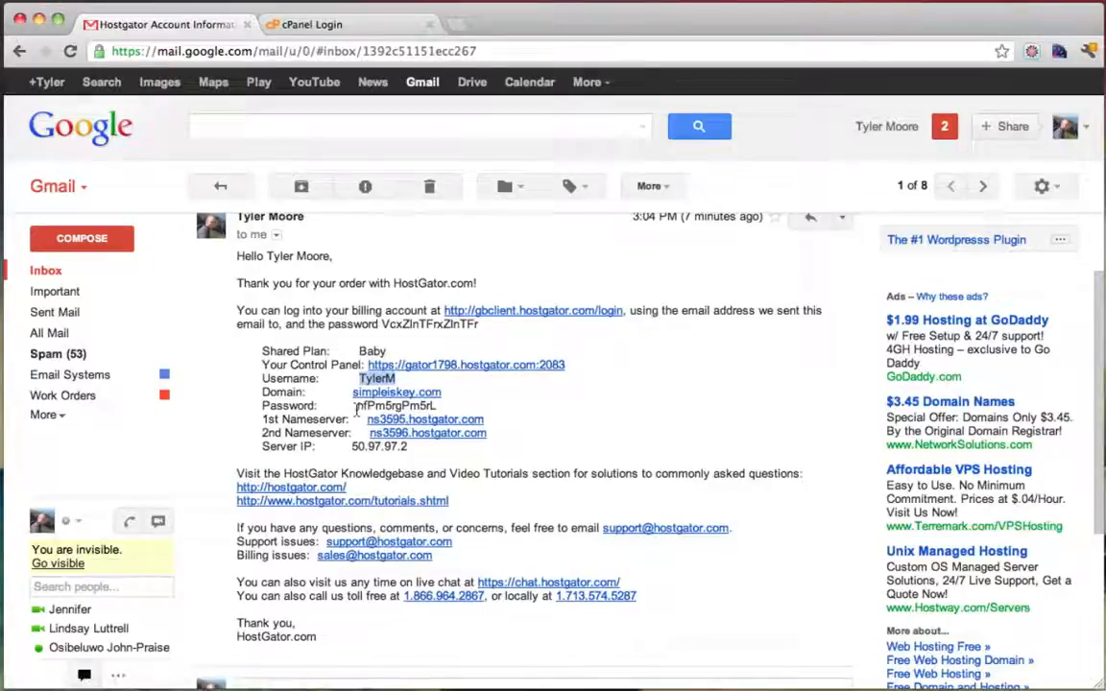
drag(356, 411, 458, 407)
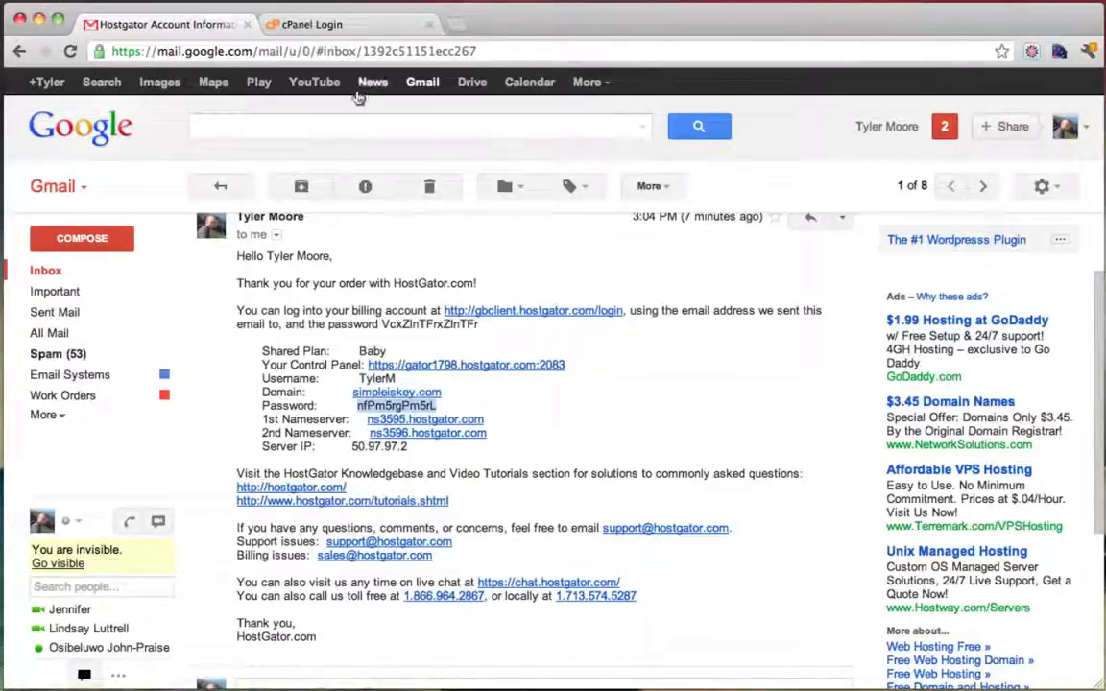
click(323, 24)
click(505, 401)
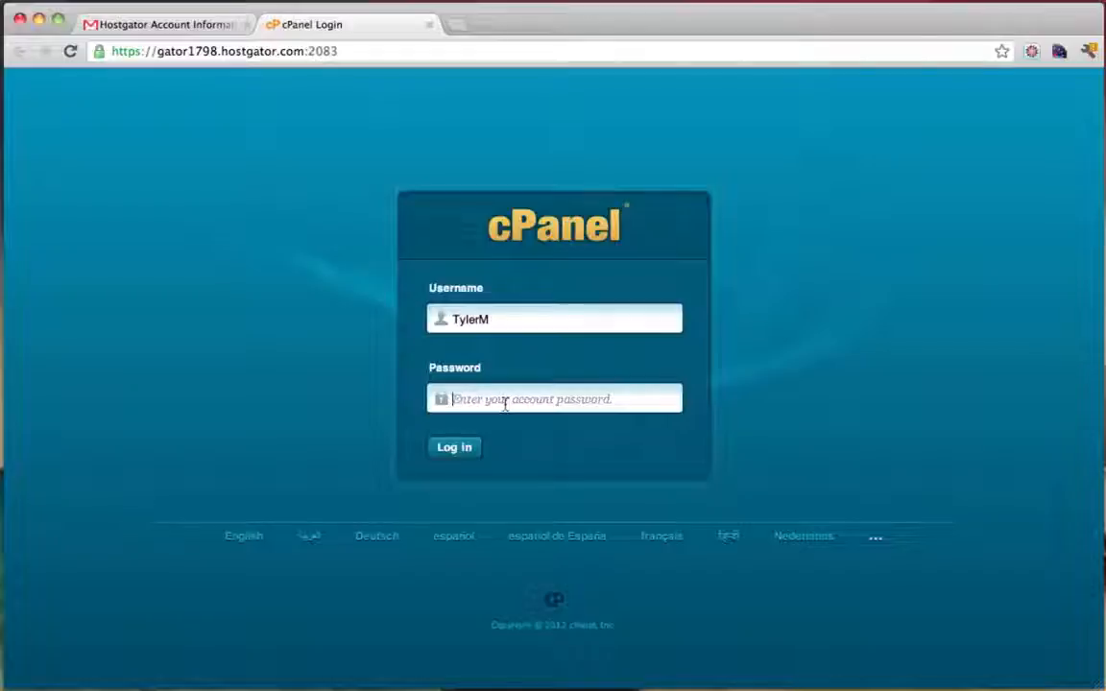
key(super+v)
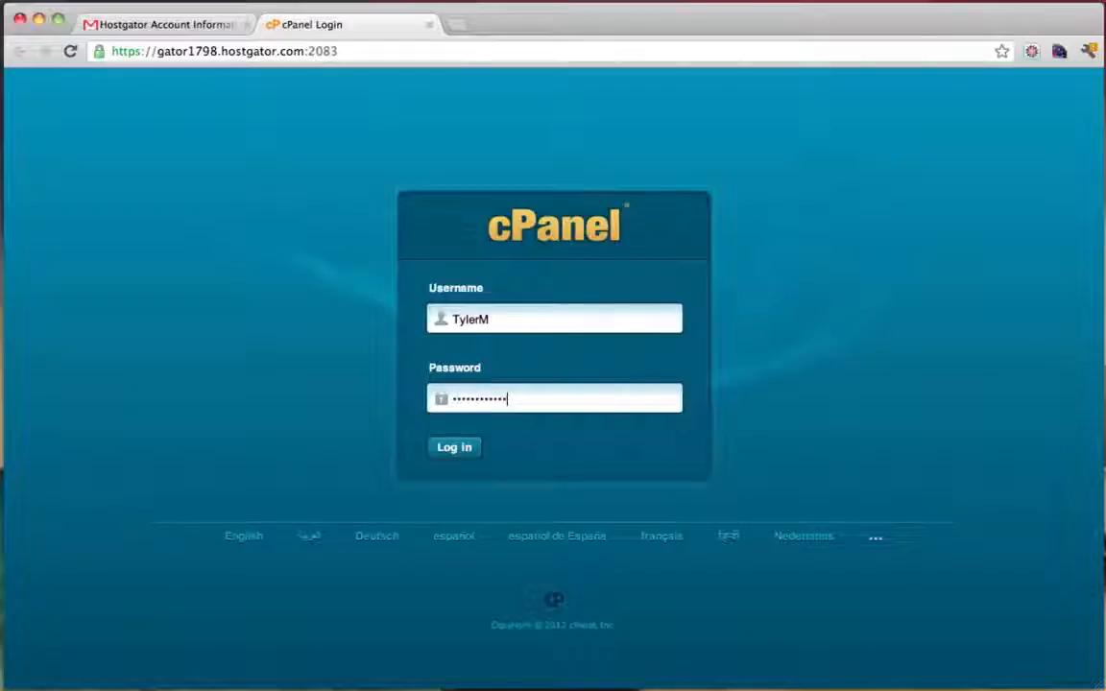
click(455, 449)
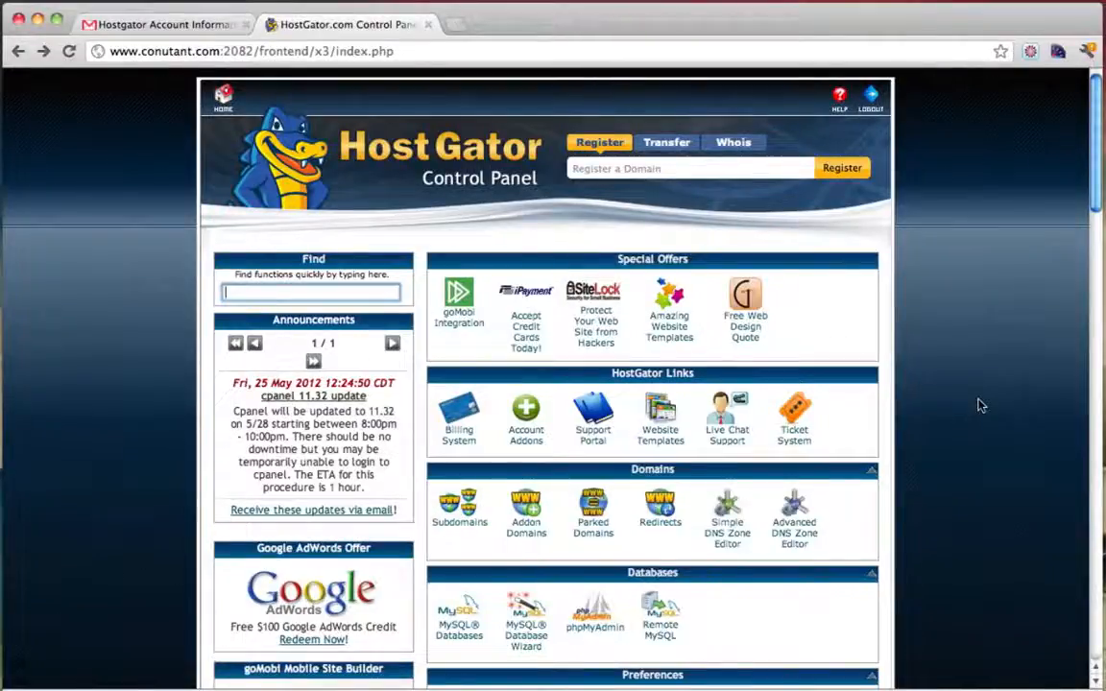
Scroll down the cPanel home to Software/Services and launch QuickInstall
scroll(979, 406, down, 15)
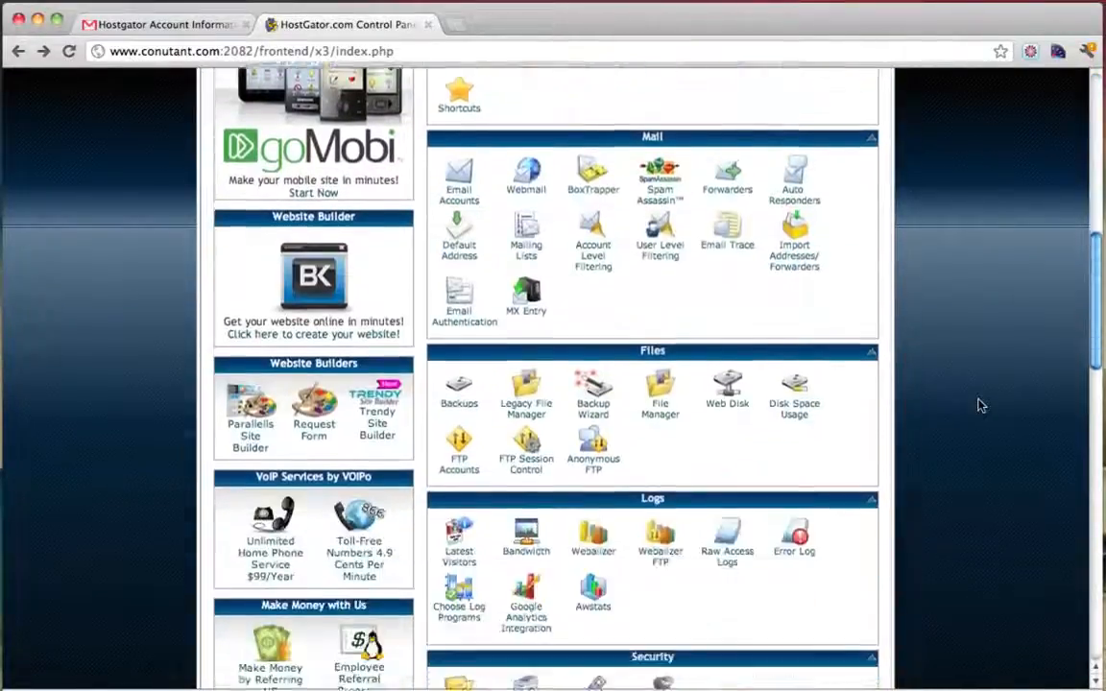
scroll(979, 405, down, 2)
scroll(979, 405, down, 8)
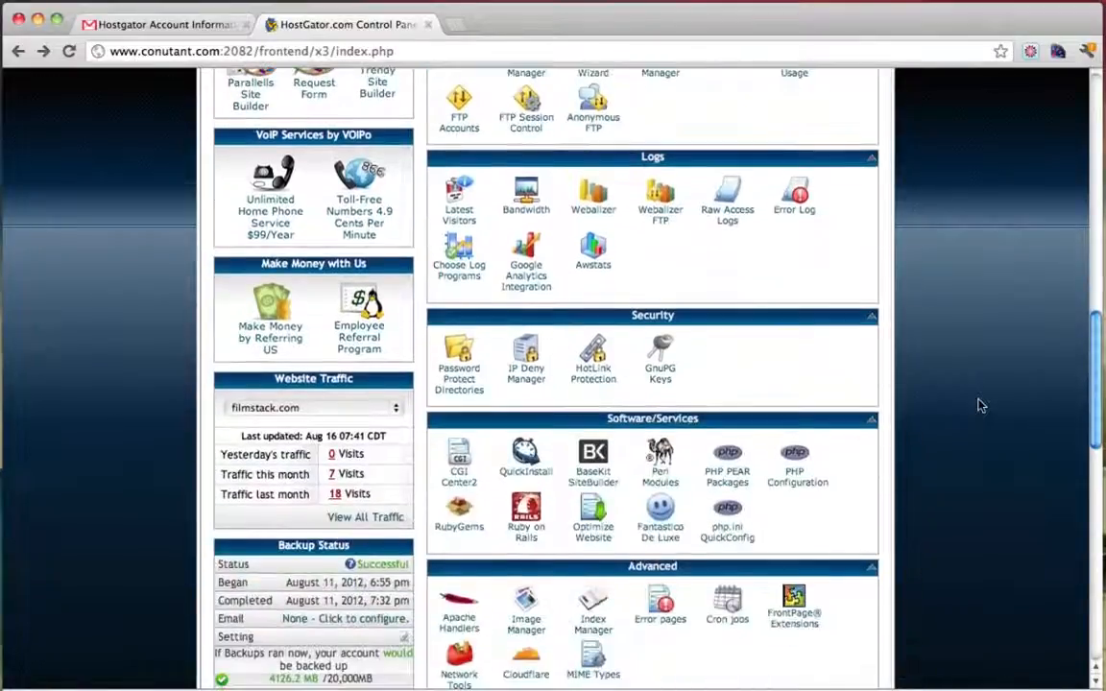
scroll(980, 406, down, 2)
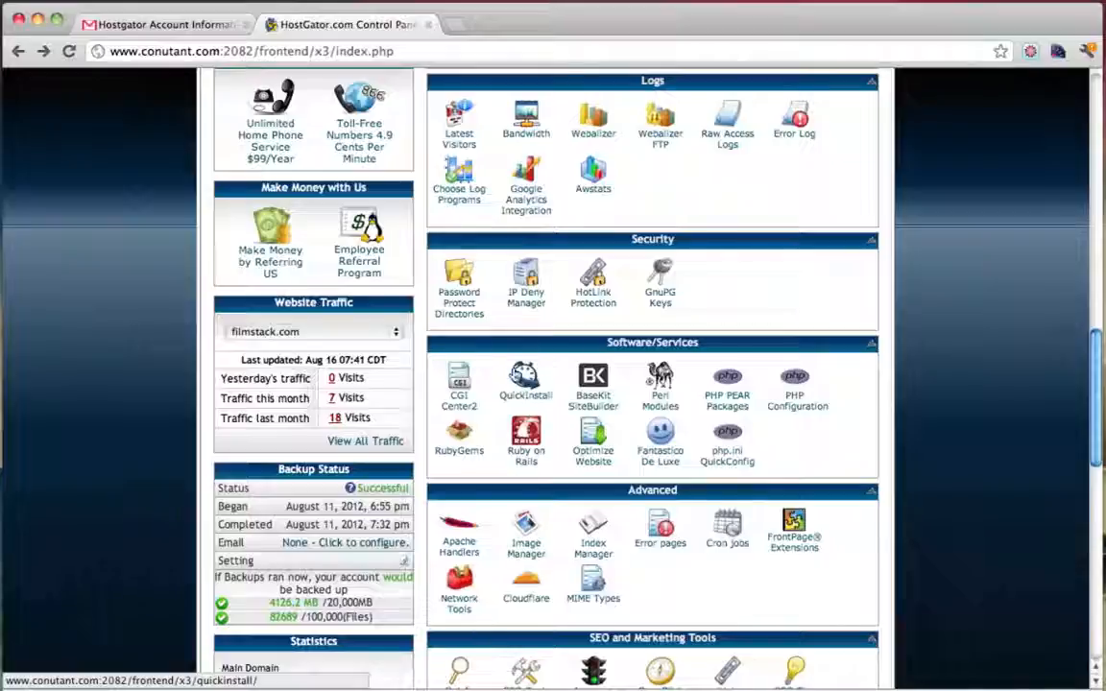
click(526, 379)
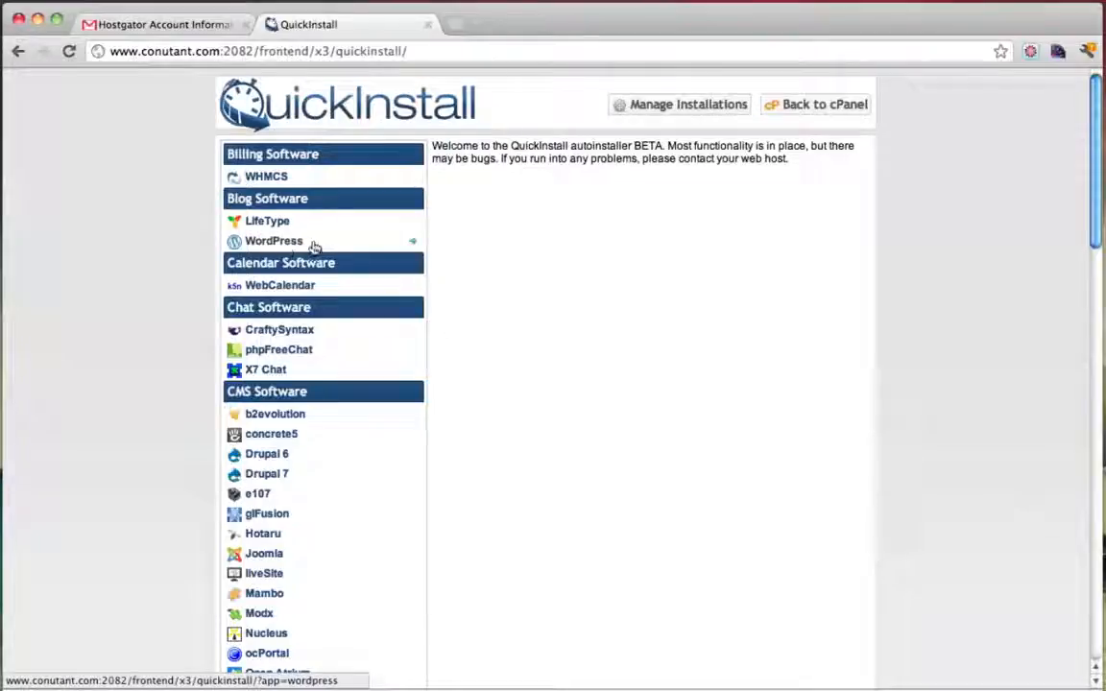
Pick WordPress under Blog Software and choose simpleiskey.com as the install domain
click(274, 241)
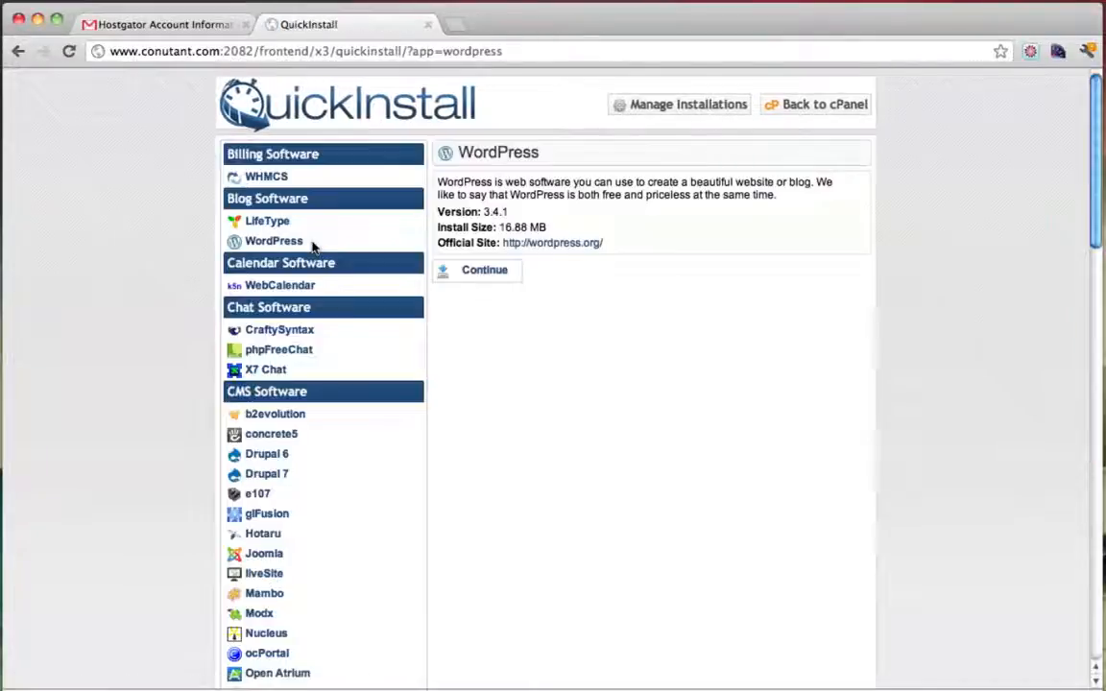
click(486, 272)
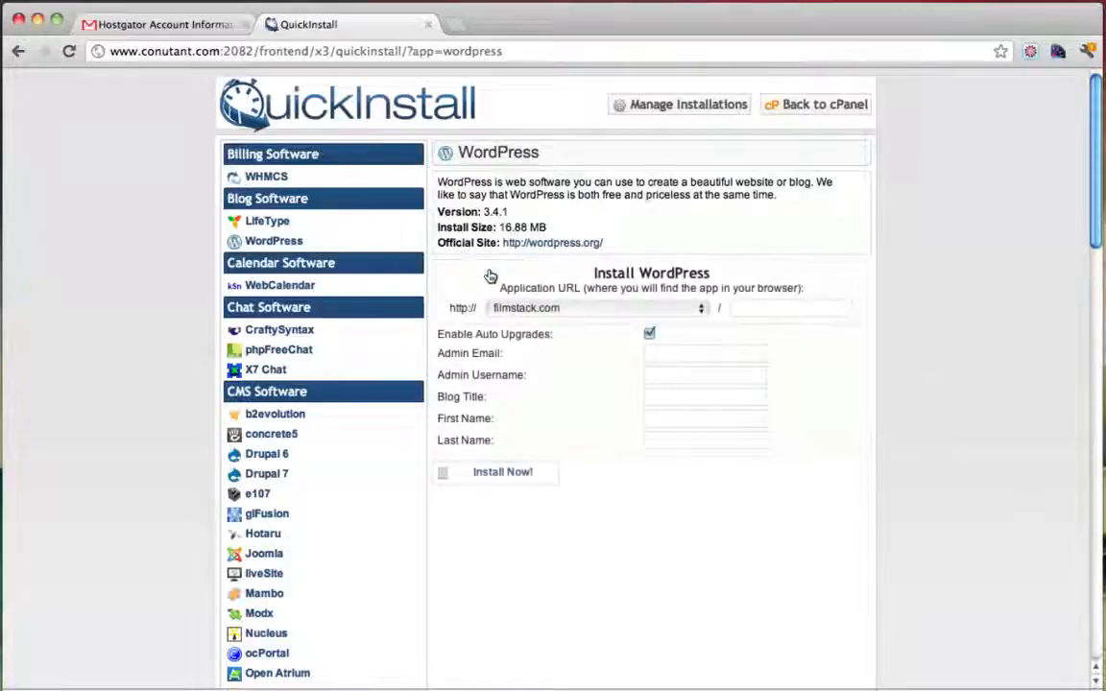
click(622, 308)
scroll(605, 459, down, 4)
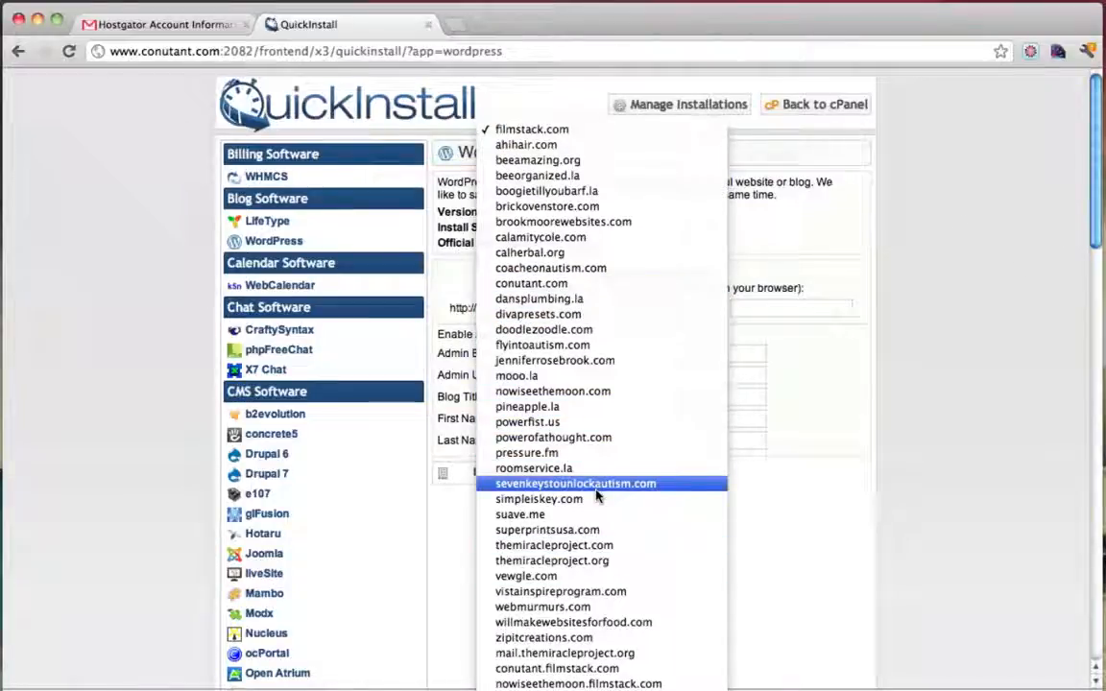
scroll(597, 495, down, 3)
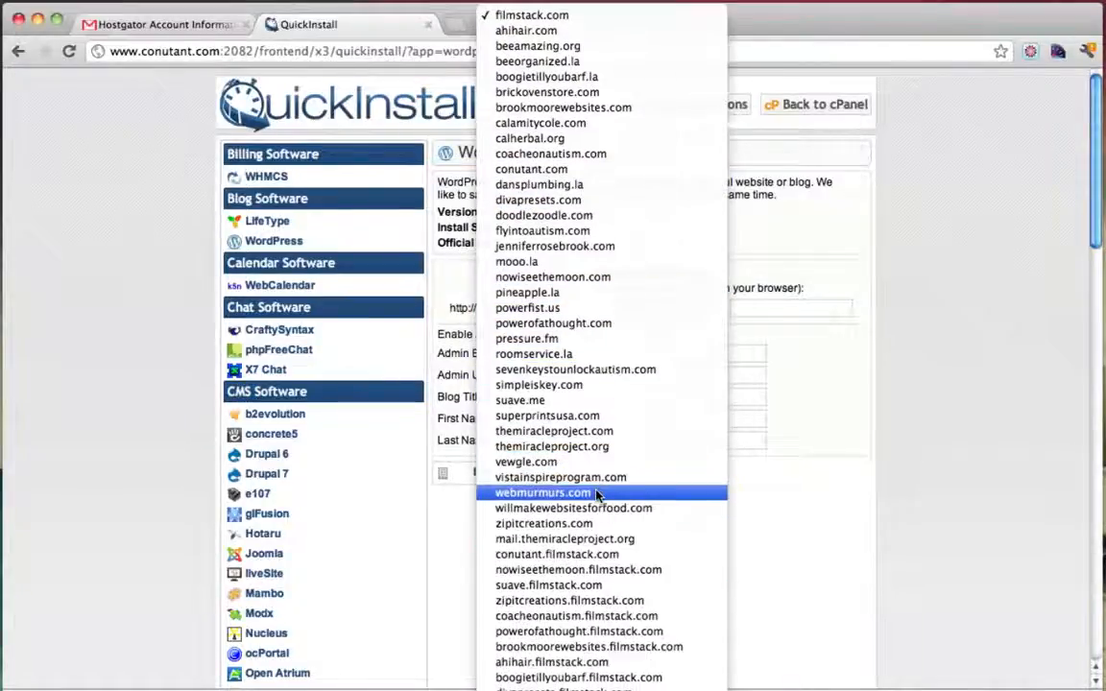
scroll(596, 494, down, 2)
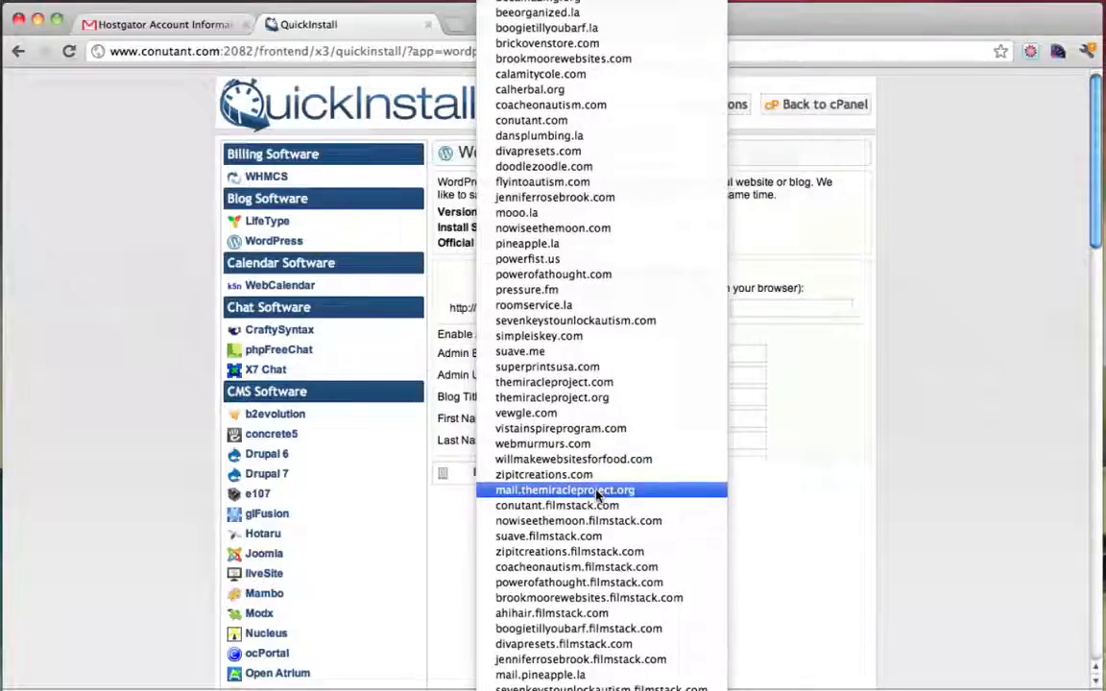
key(s)
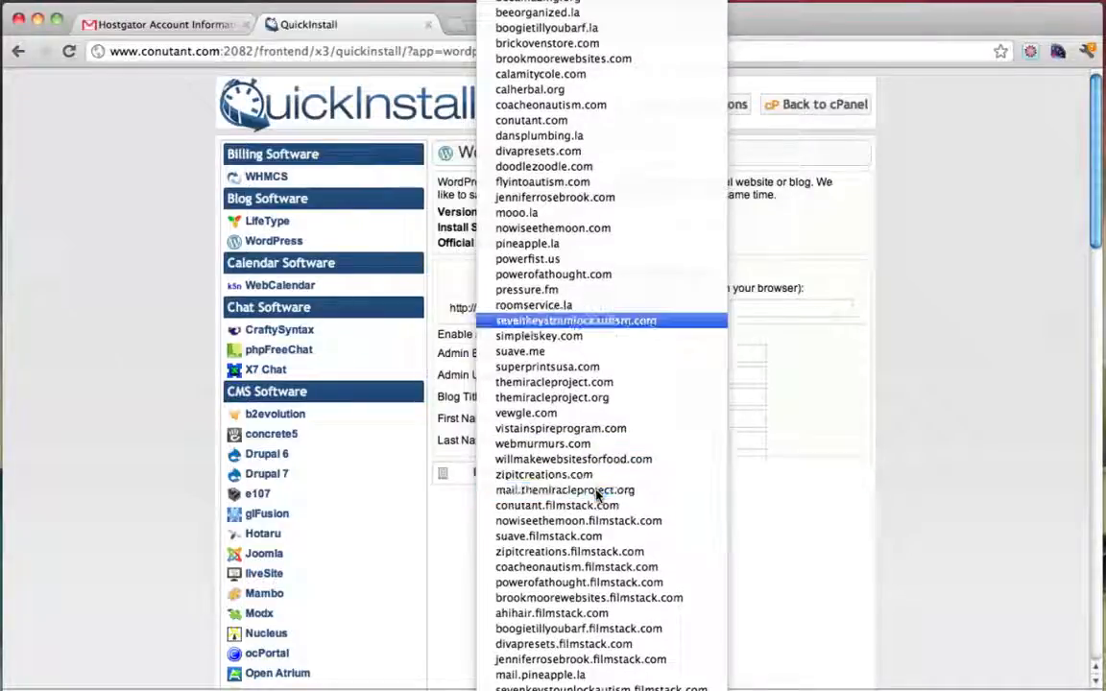
click(559, 344)
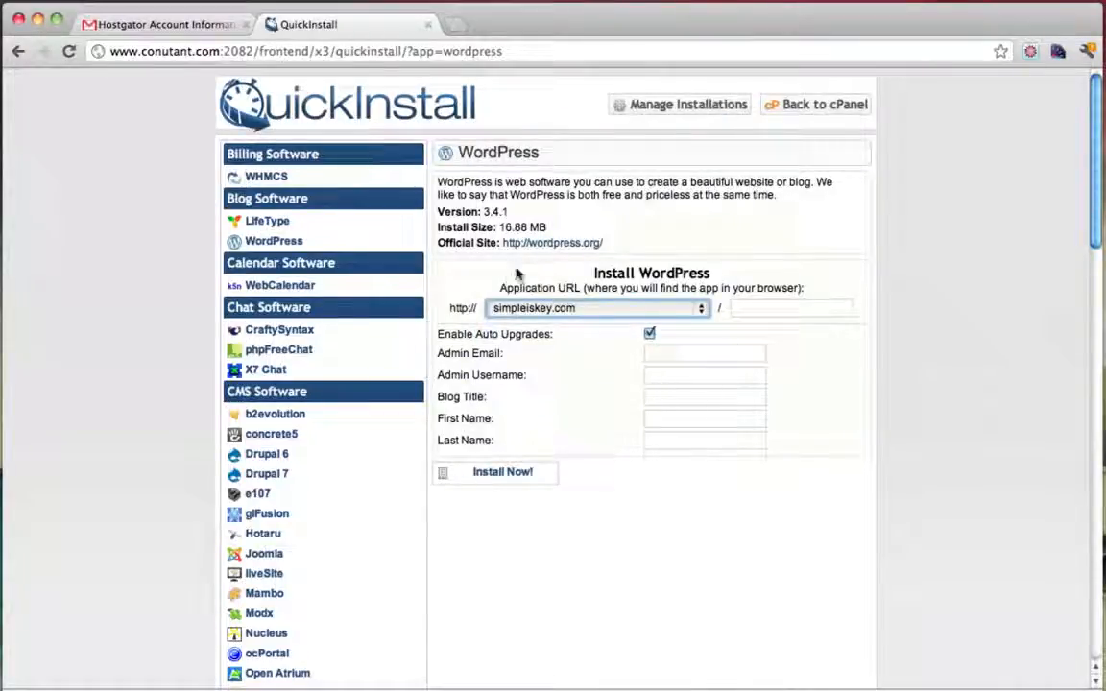
Disable auto upgrades, fill in admin e-mail, username 'admin' and title 'Photography Website', then install
click(650, 335)
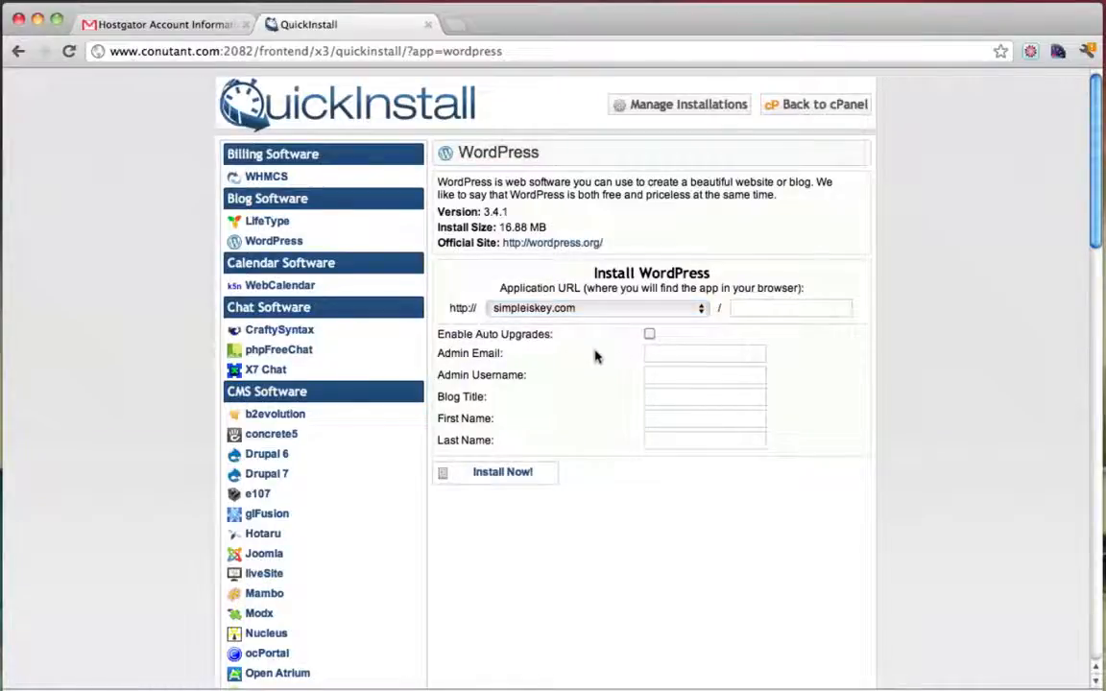
click(664, 354)
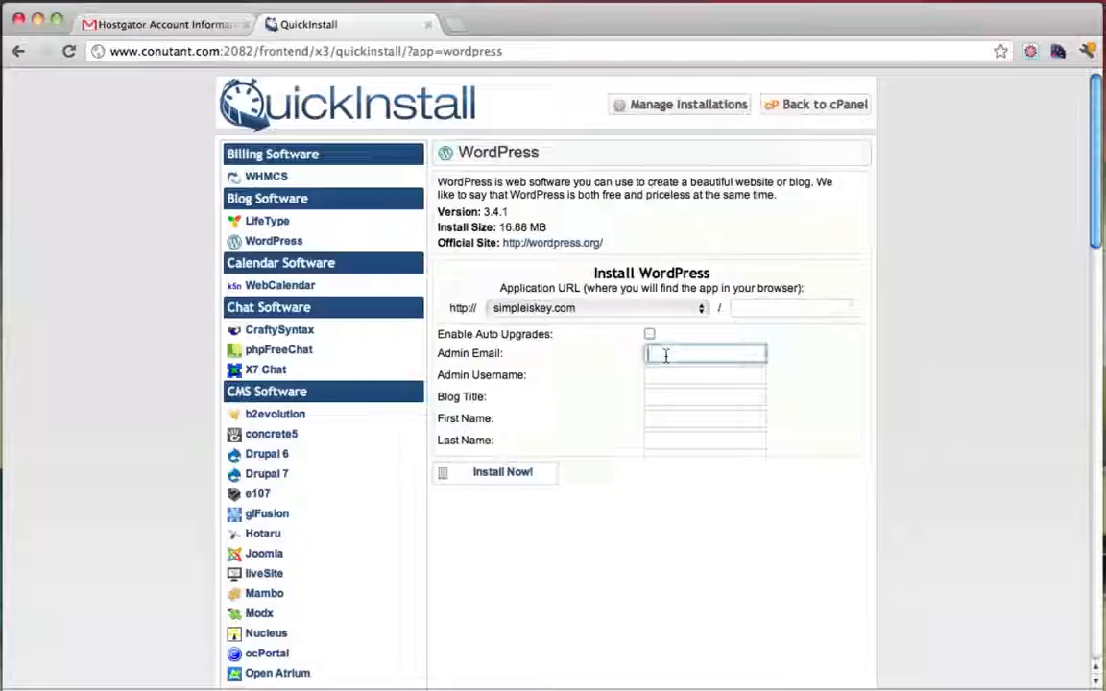
click(672, 374)
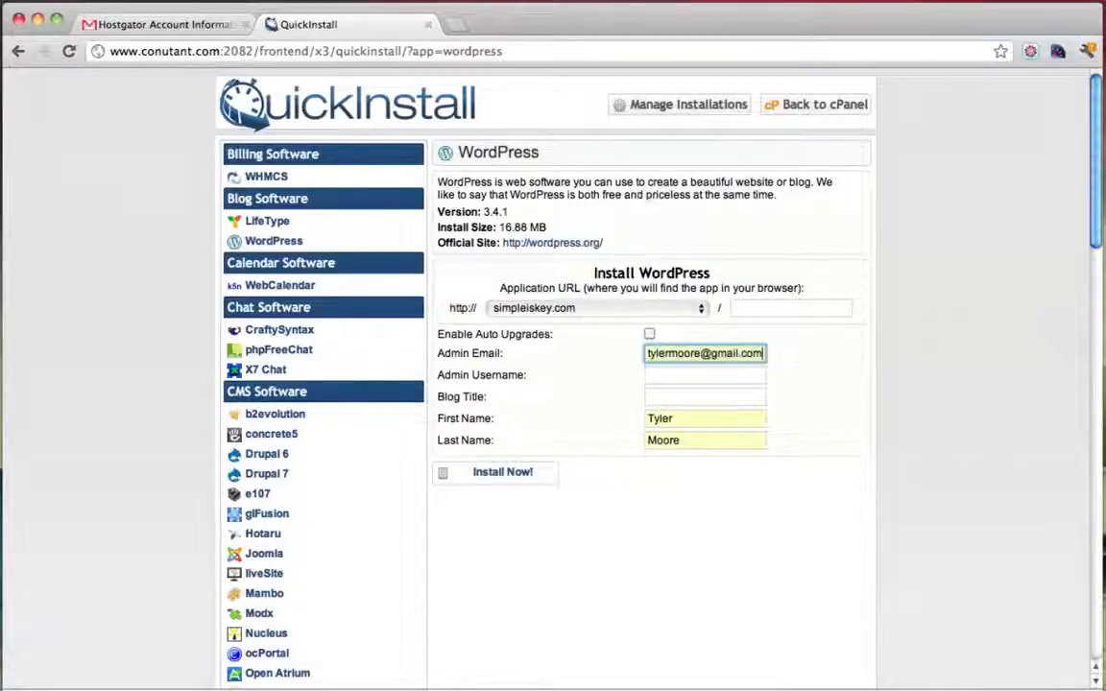
click(662, 377)
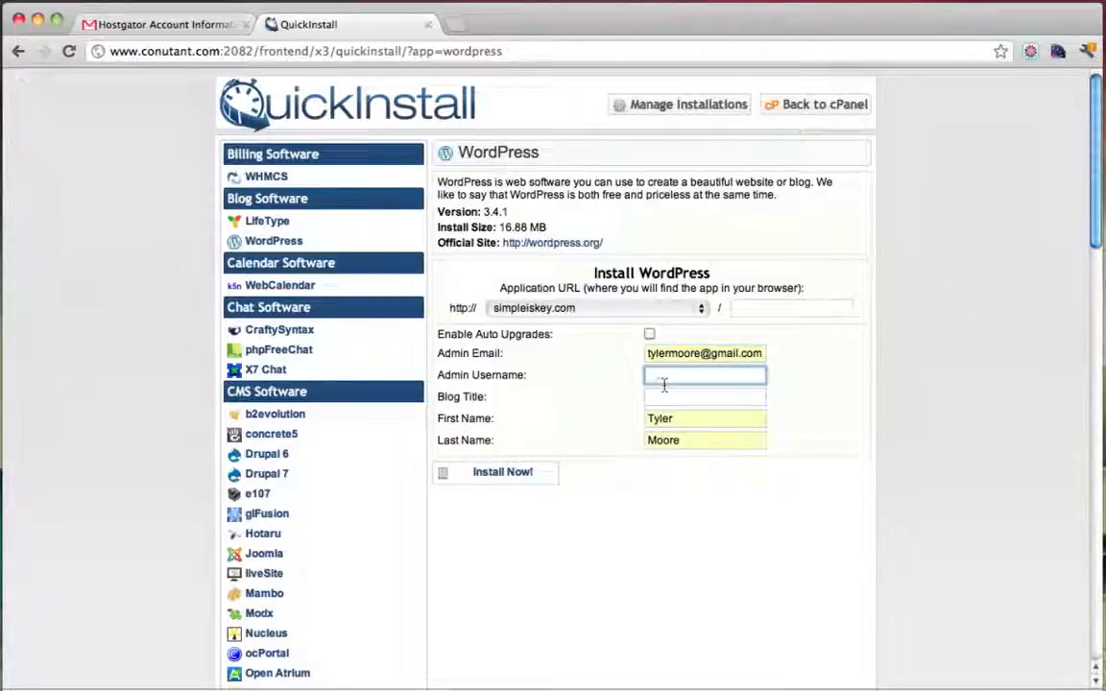
text(admin)
click(678, 399)
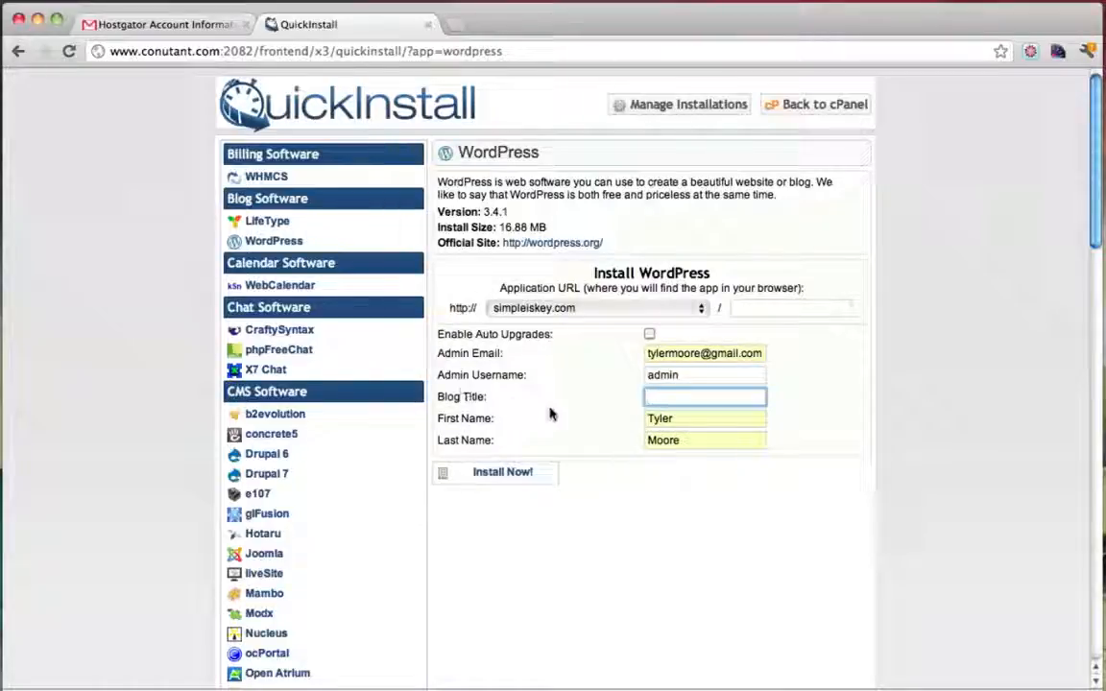
text(Photogra)
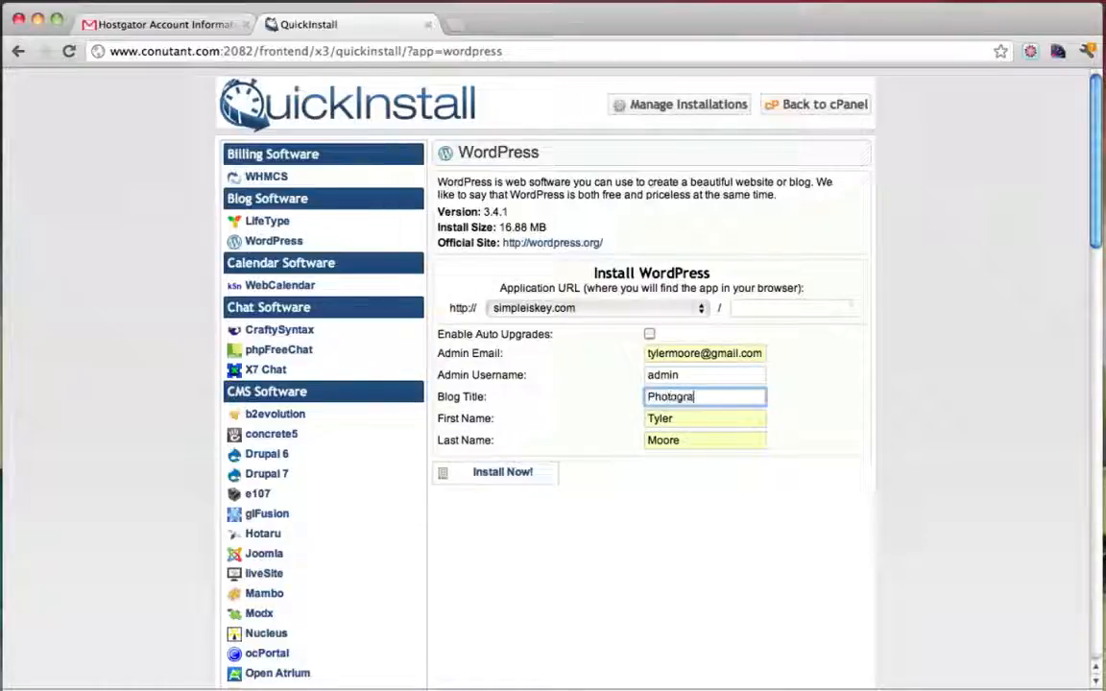
text(phy Website)
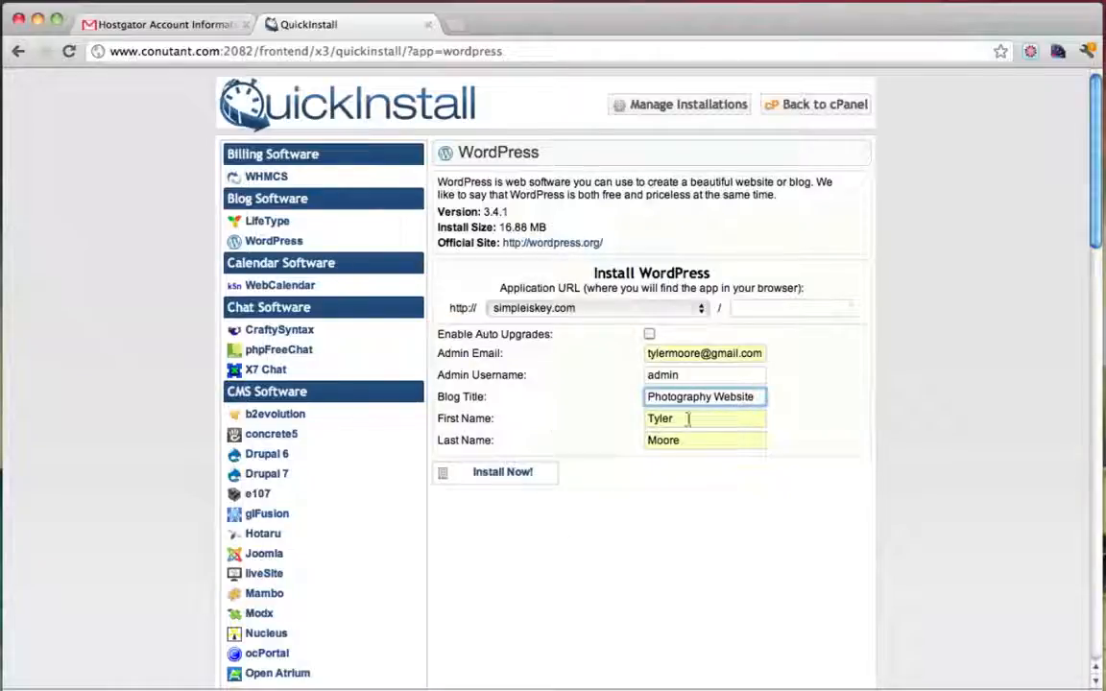
click(507, 475)
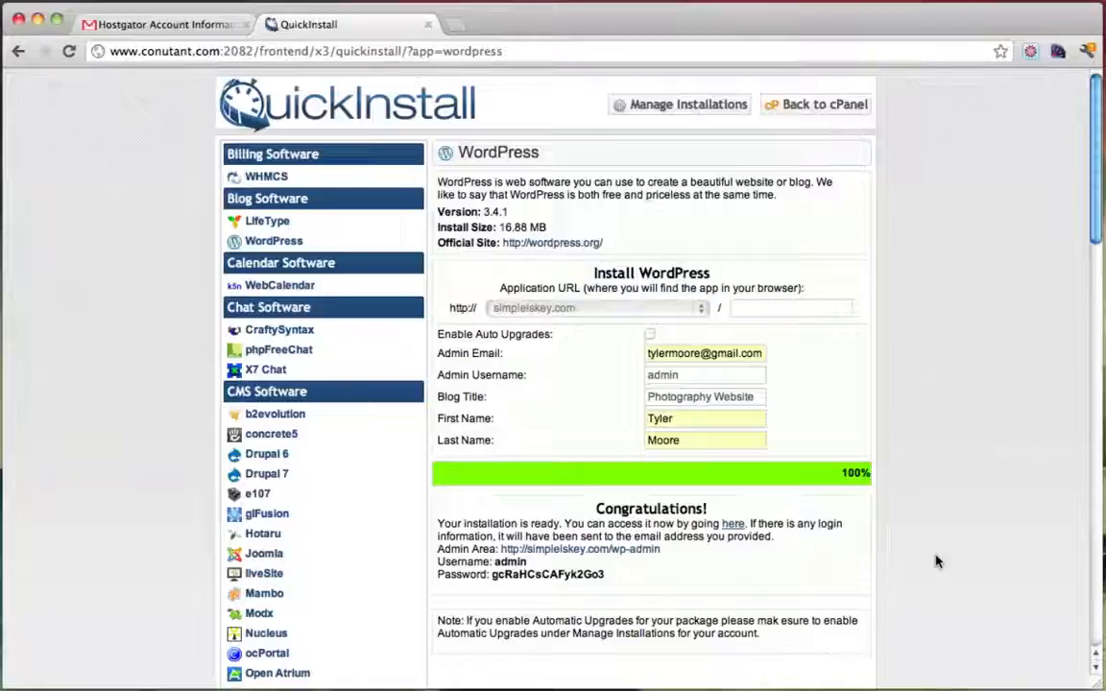
Copy the generated admin password from the QuickInstall Congratulations details
drag(441, 565, 543, 565)
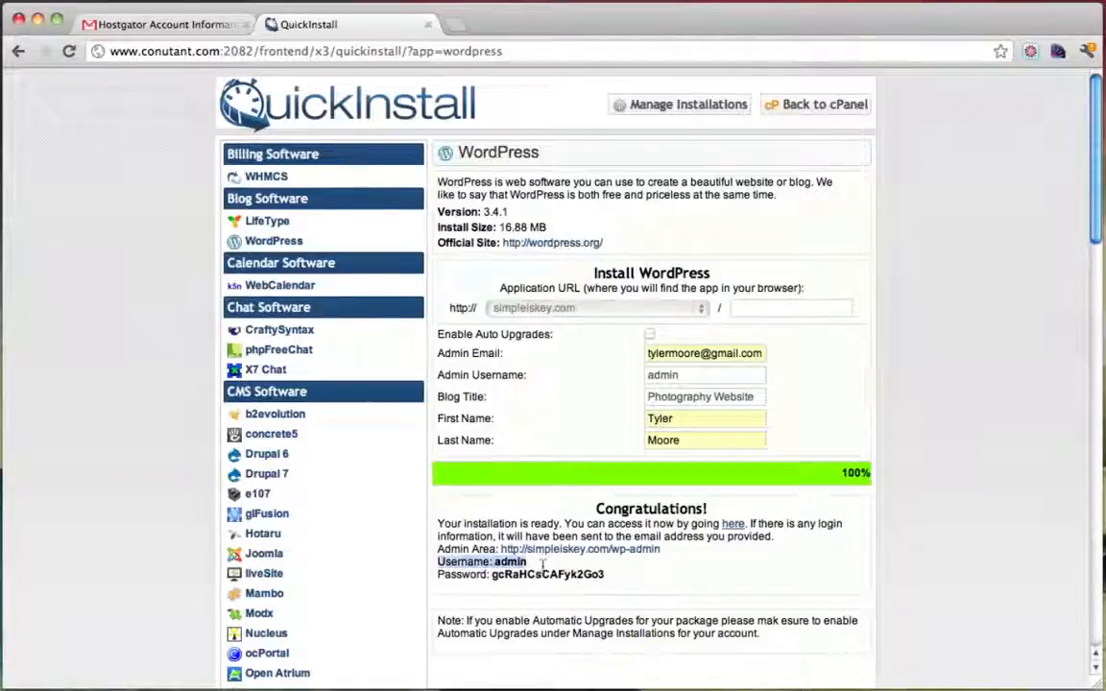
drag(444, 574, 640, 567)
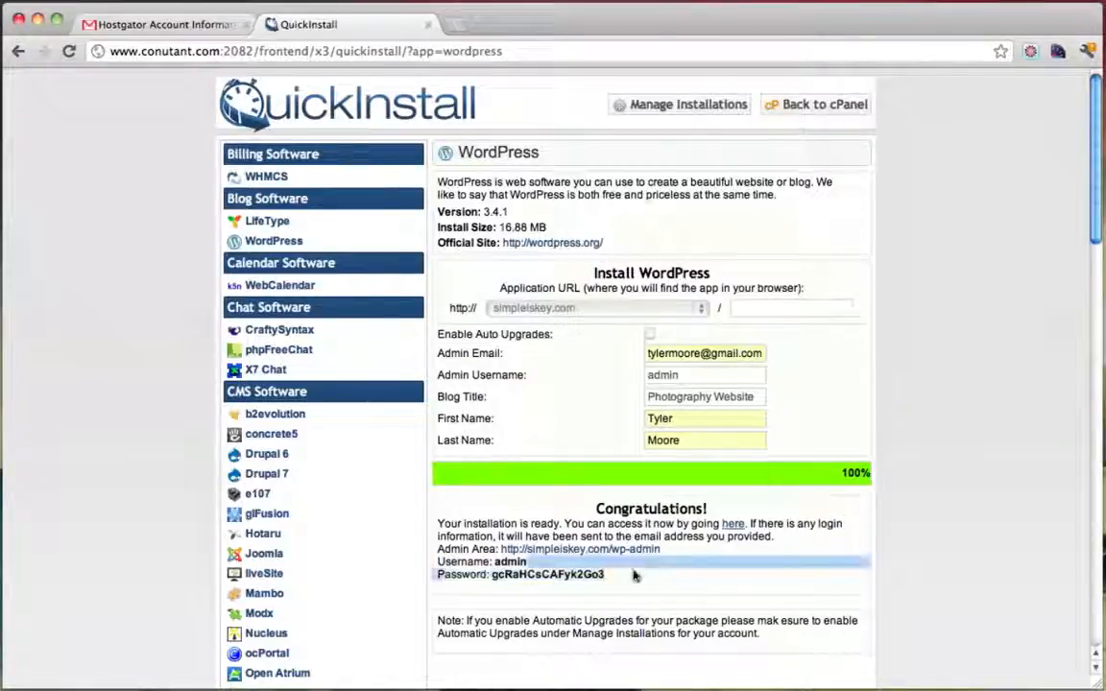
click(619, 581)
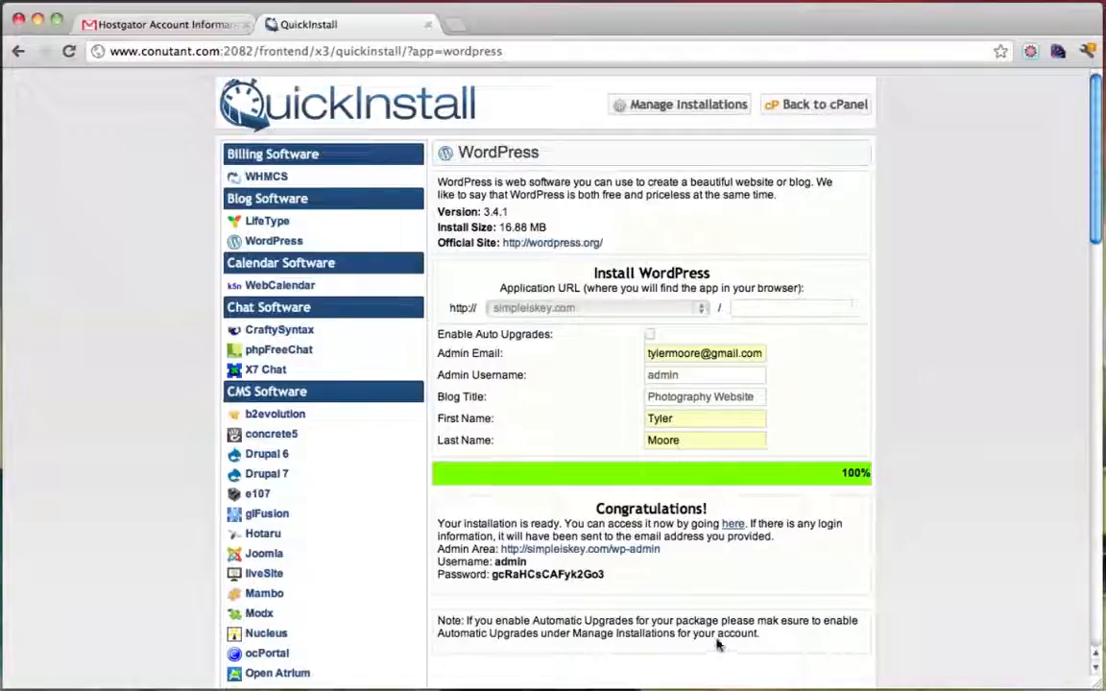
double_click(535, 577)
right_click(535, 577)
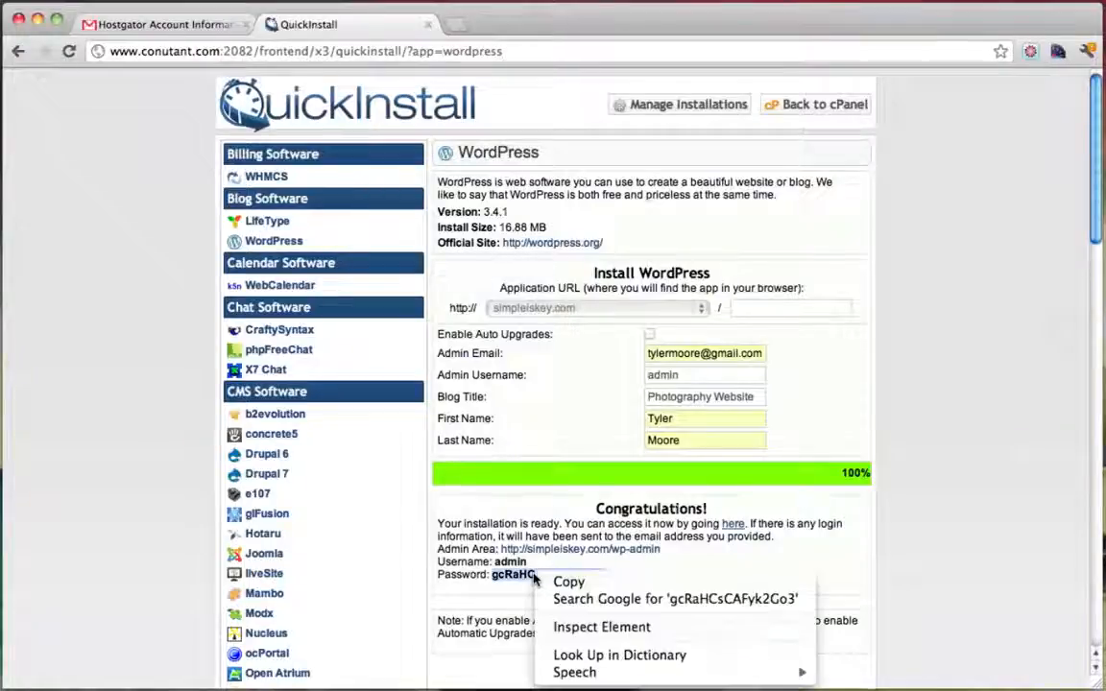
click(563, 583)
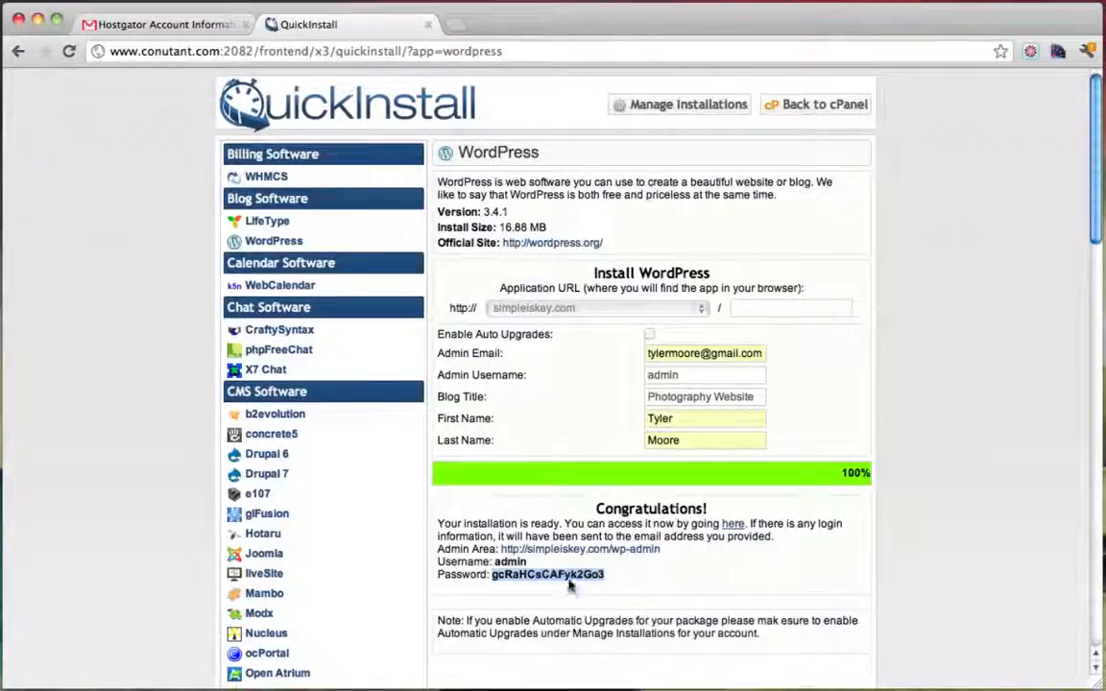
Open simpleiskey.com in a new tab and scroll through the Photography Website home page
click(733, 527)
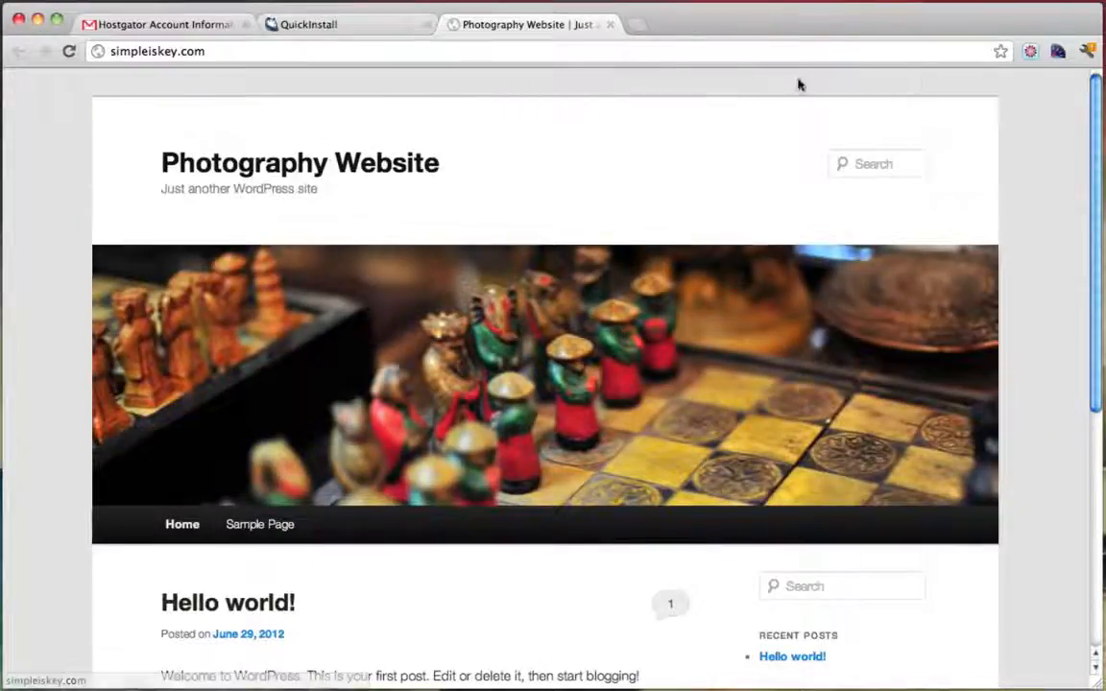
scroll(773, 291, down, 5)
scroll(773, 291, up, 5)
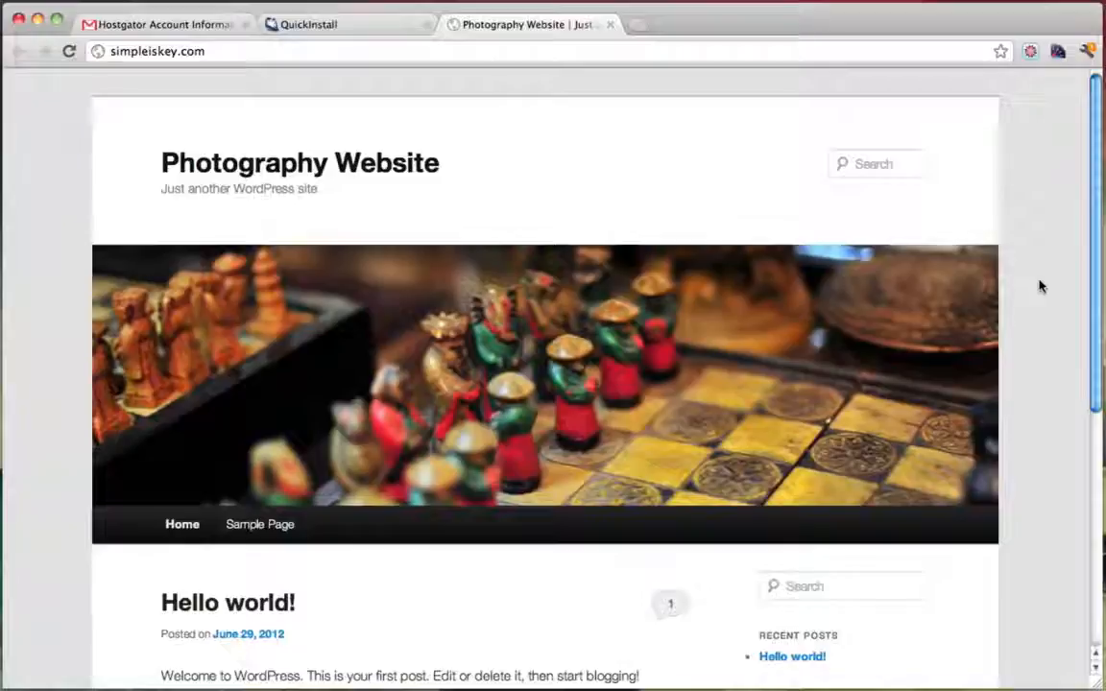
scroll(1033, 233, down, 5)
scroll(1032, 230, up, 5)
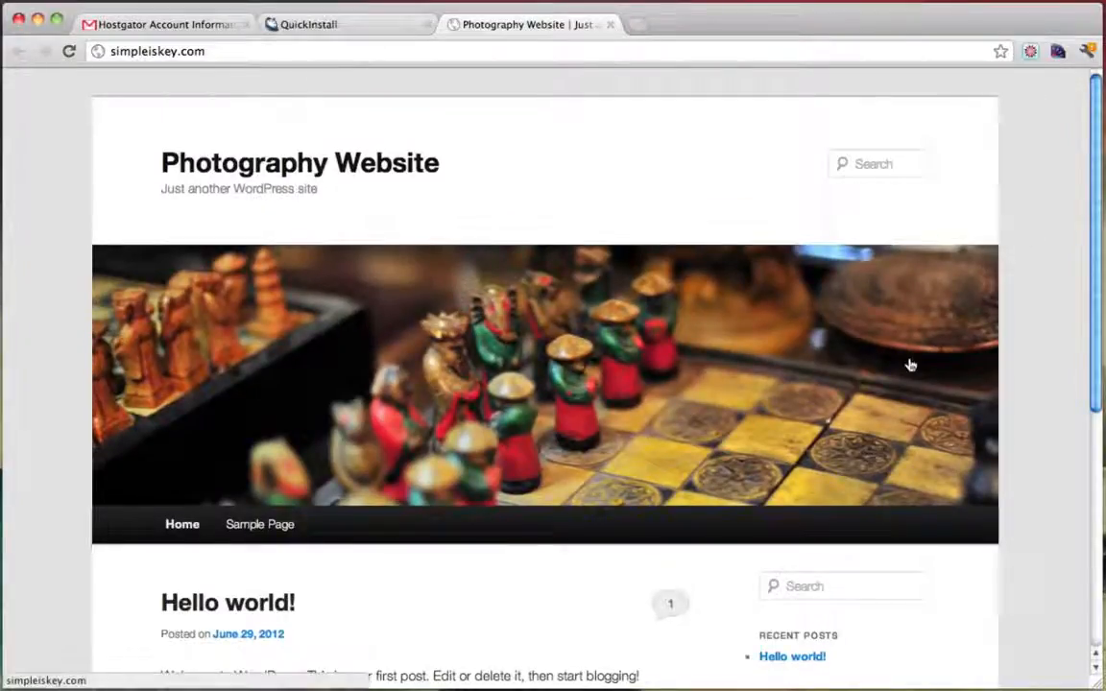
scroll(1056, 324, down, 5)
scroll(1057, 325, up, 5)
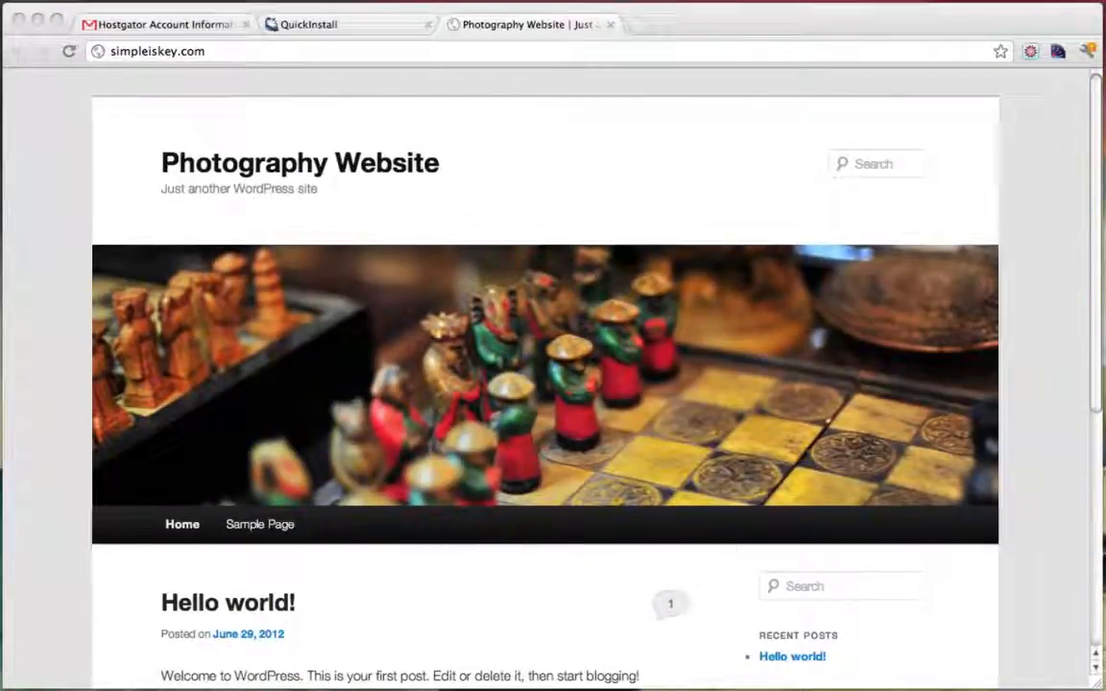
Add '- Done!!!' after Install Wordpress in the TextEdit to-do list, then minimize it and return to Chrome
click(2, 658)
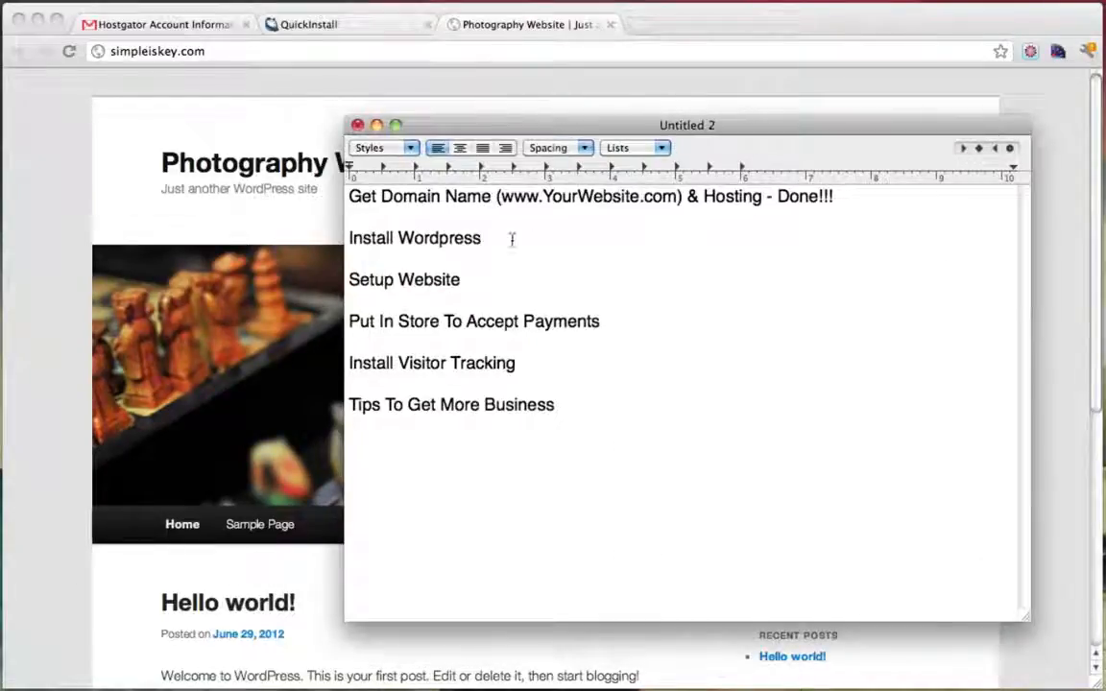
text(- Done)
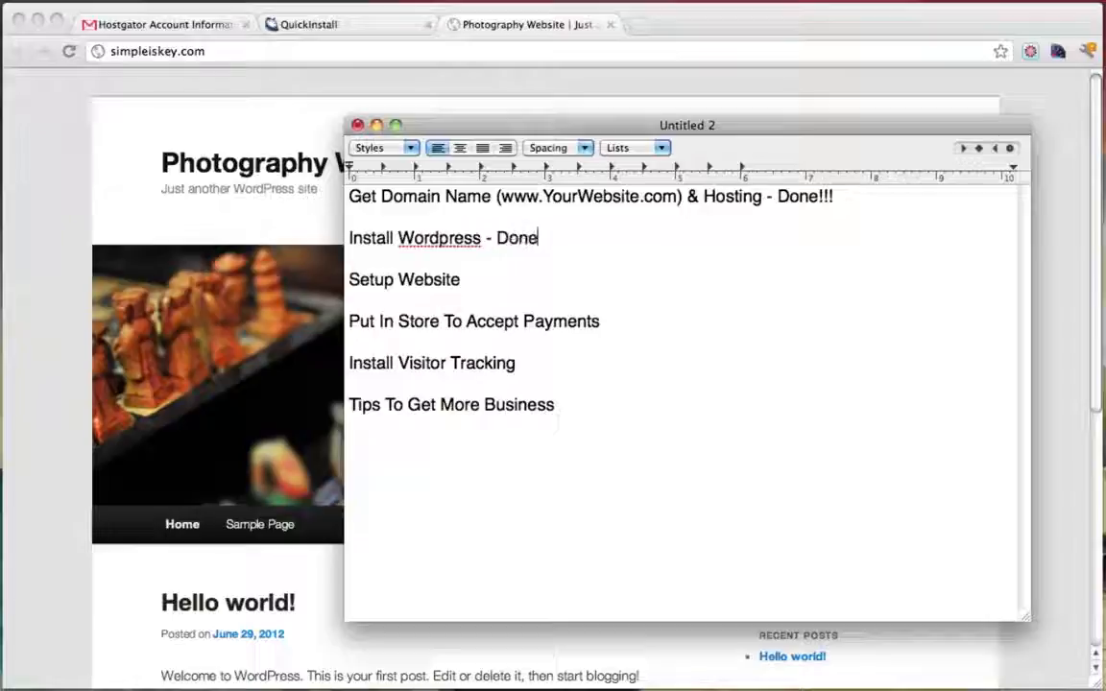
text(!!!)
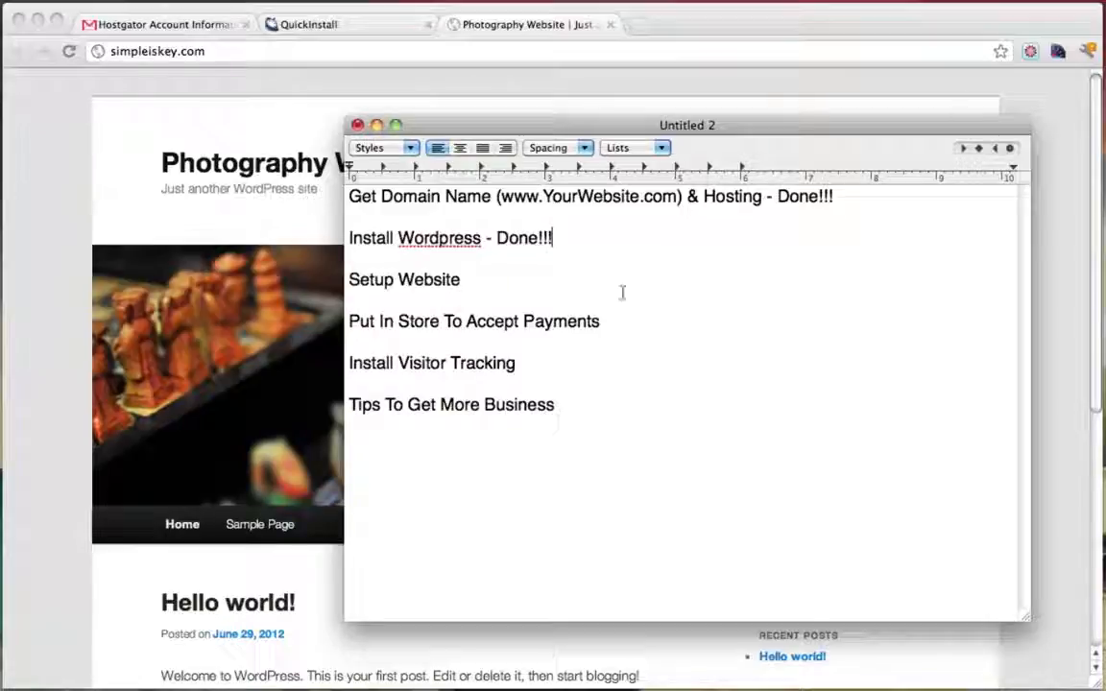
text( -)
drag(472, 279, 349, 279)
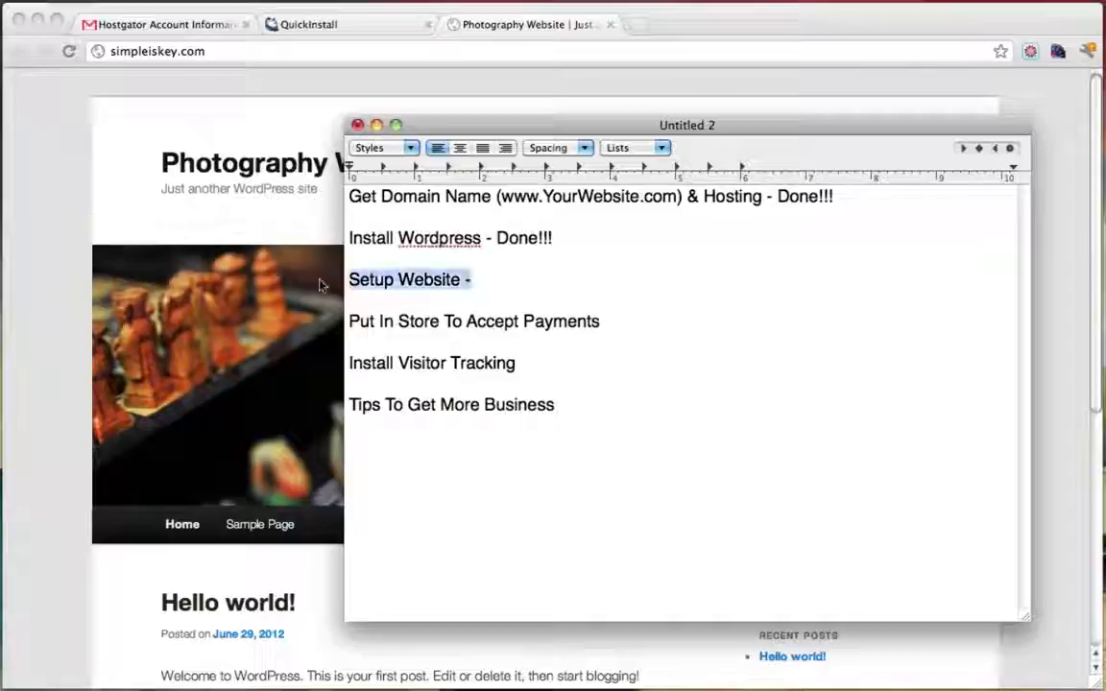
click(517, 289)
click(376, 125)
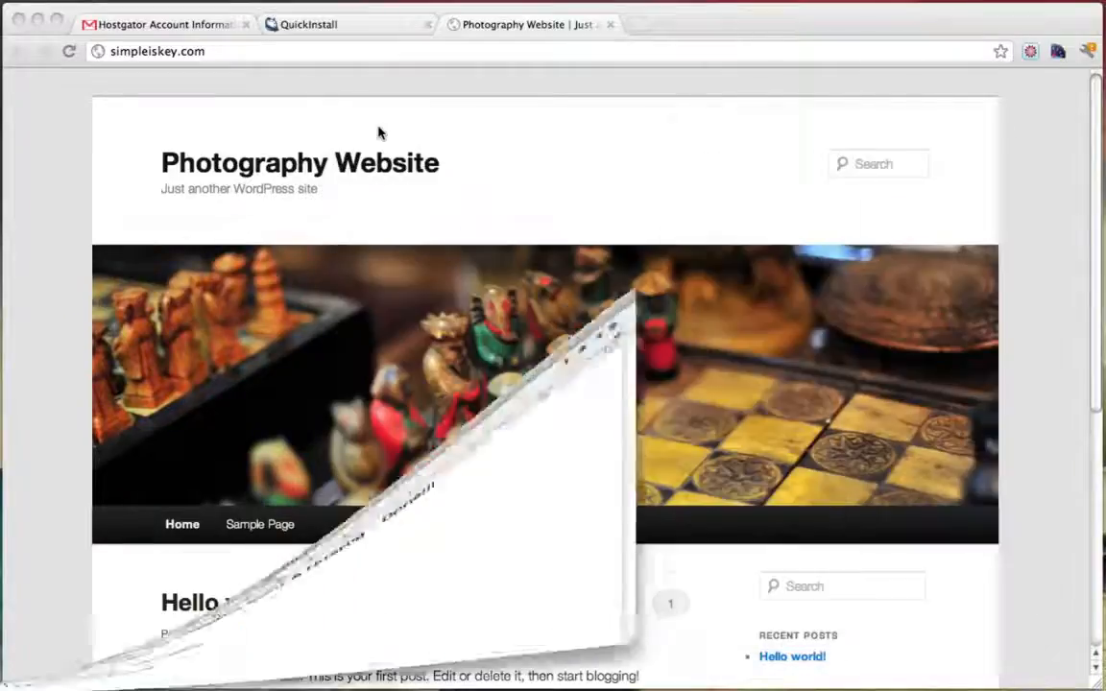
click(152, 138)
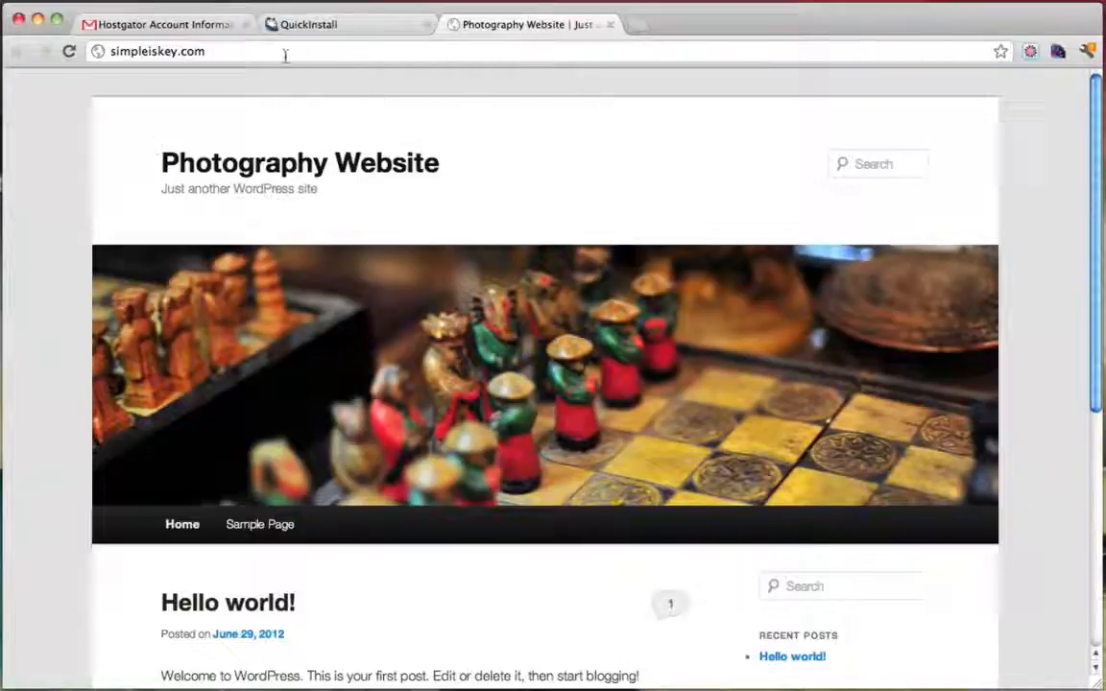
Load simpleiskey.com/wp-admin to bring up the WordPress login page
click(221, 52)
click(217, 51)
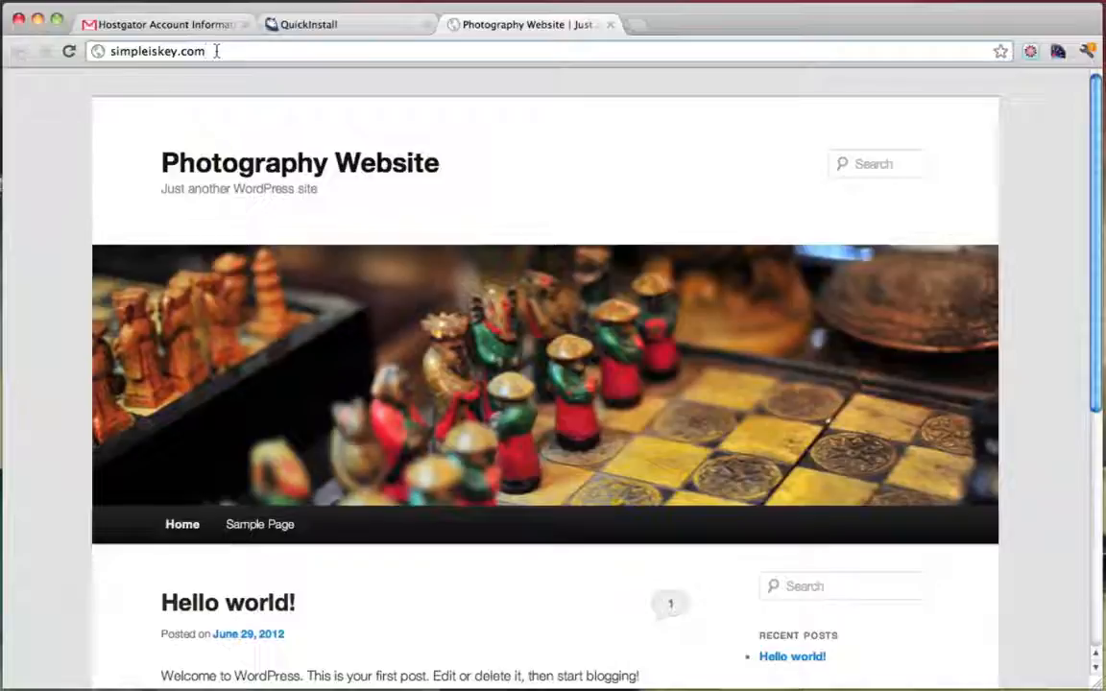
text(/)
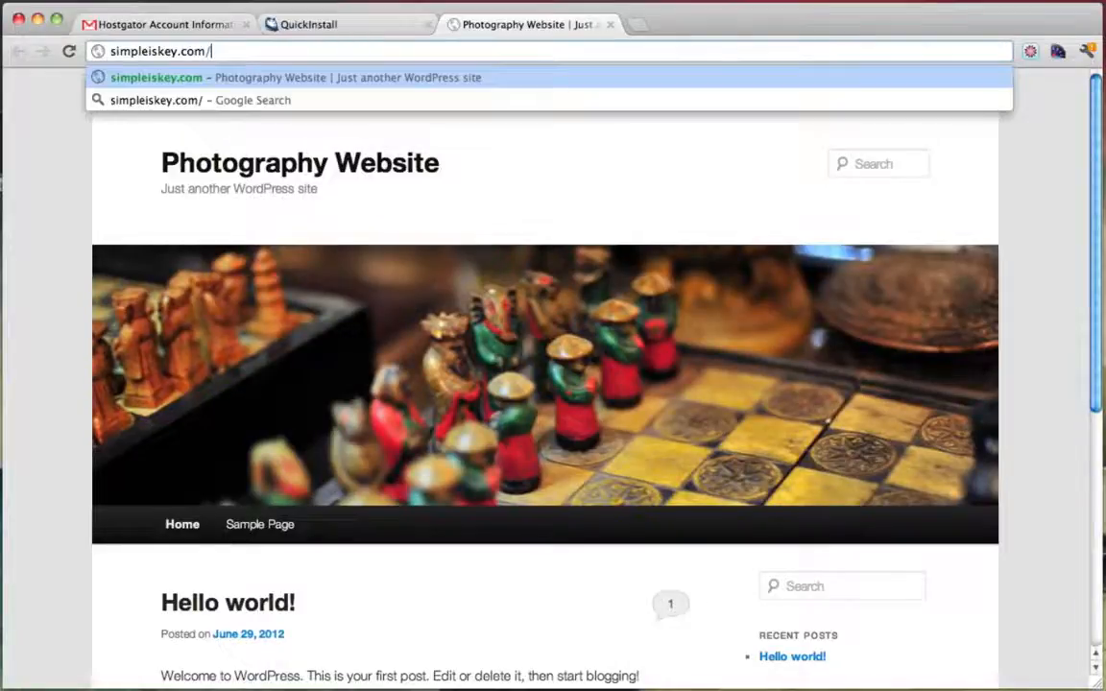
text(wp-)
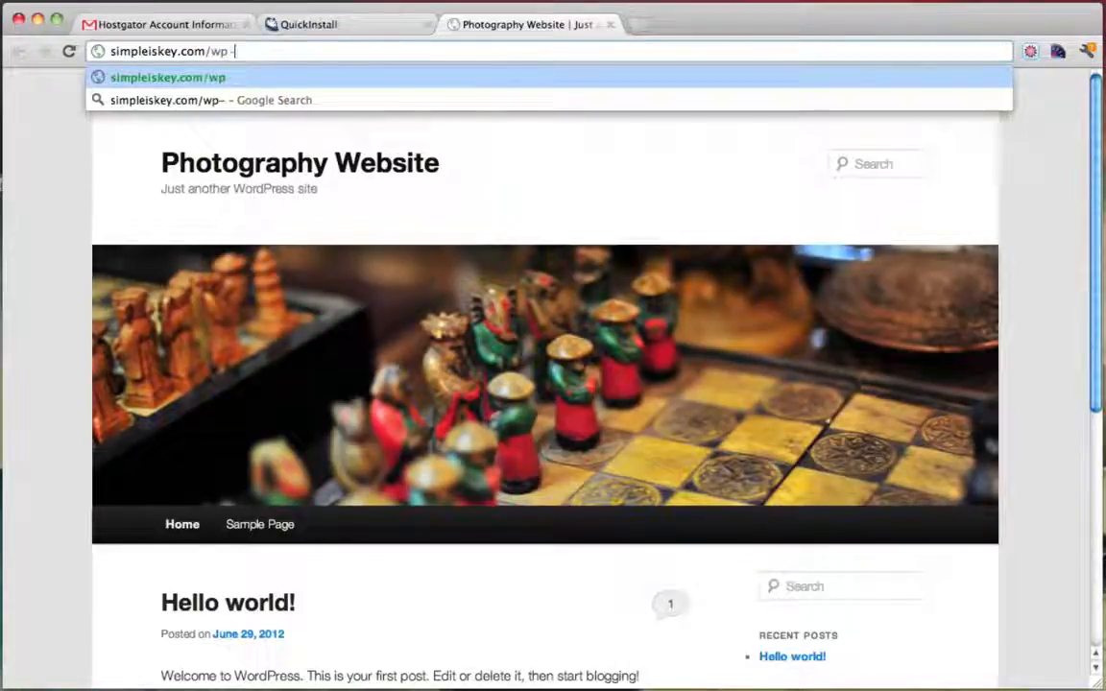
text(admin)
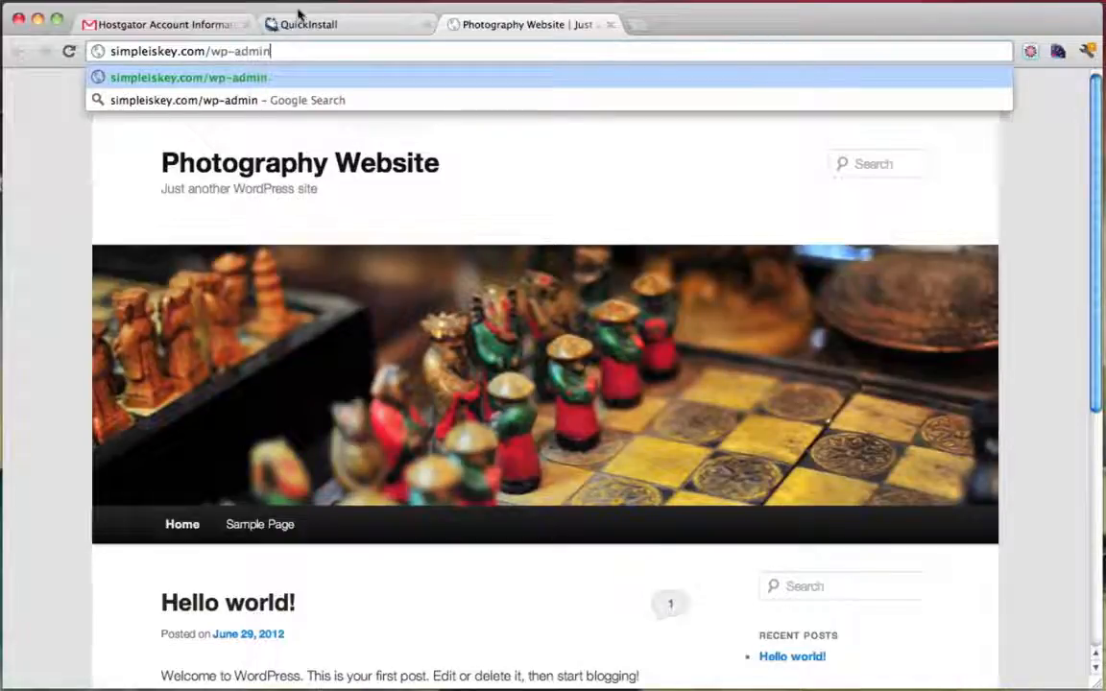
drag(211, 51, 297, 50)
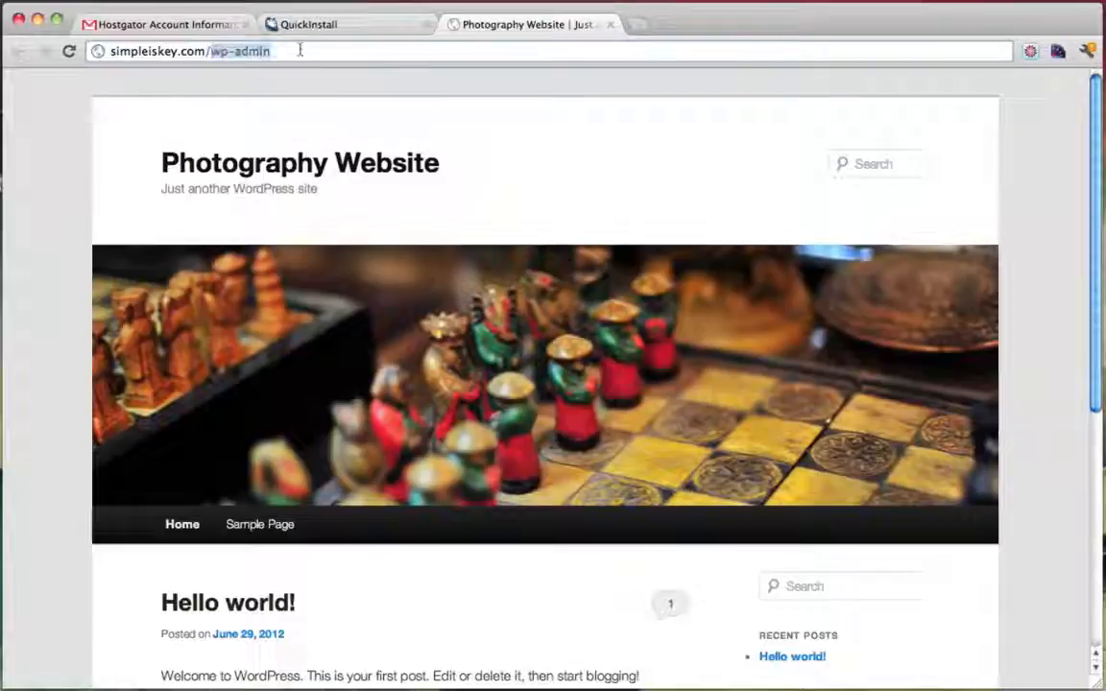
click(300, 50)
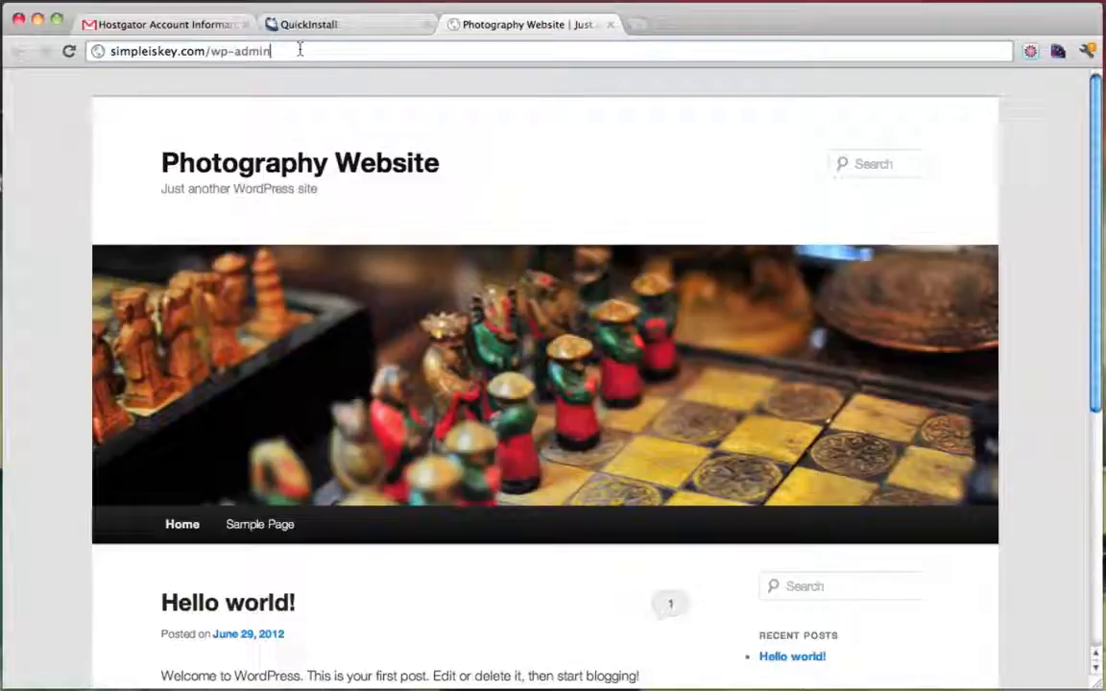
key(Return)
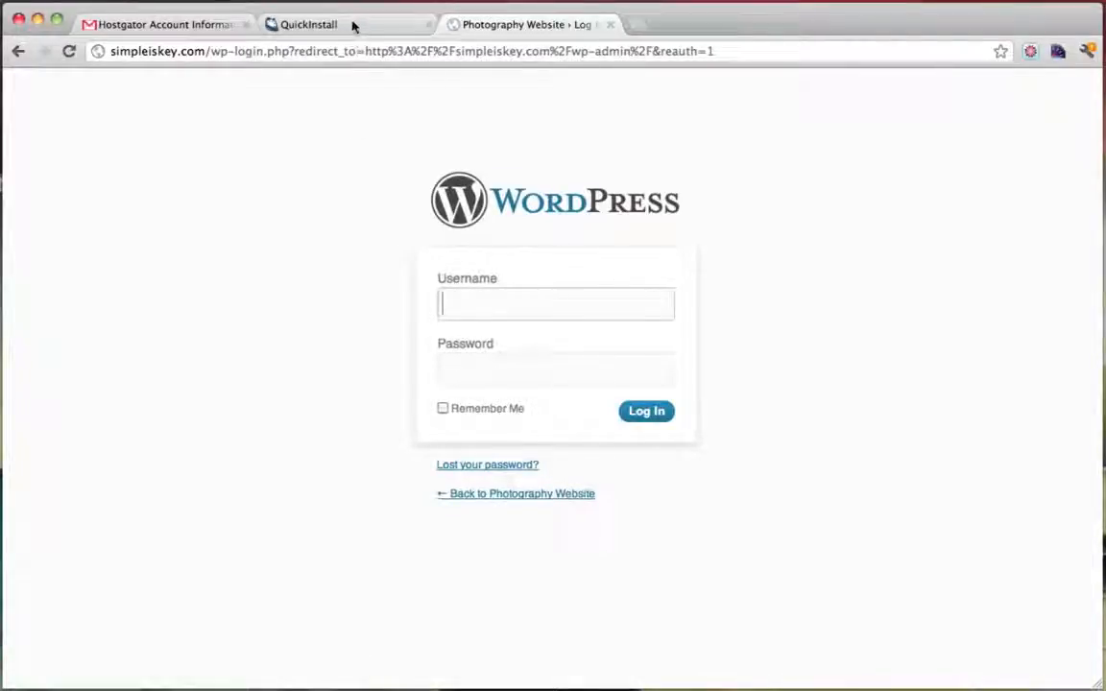
Log in as admin using the generated password copied from the QuickInstall tab
click(323, 24)
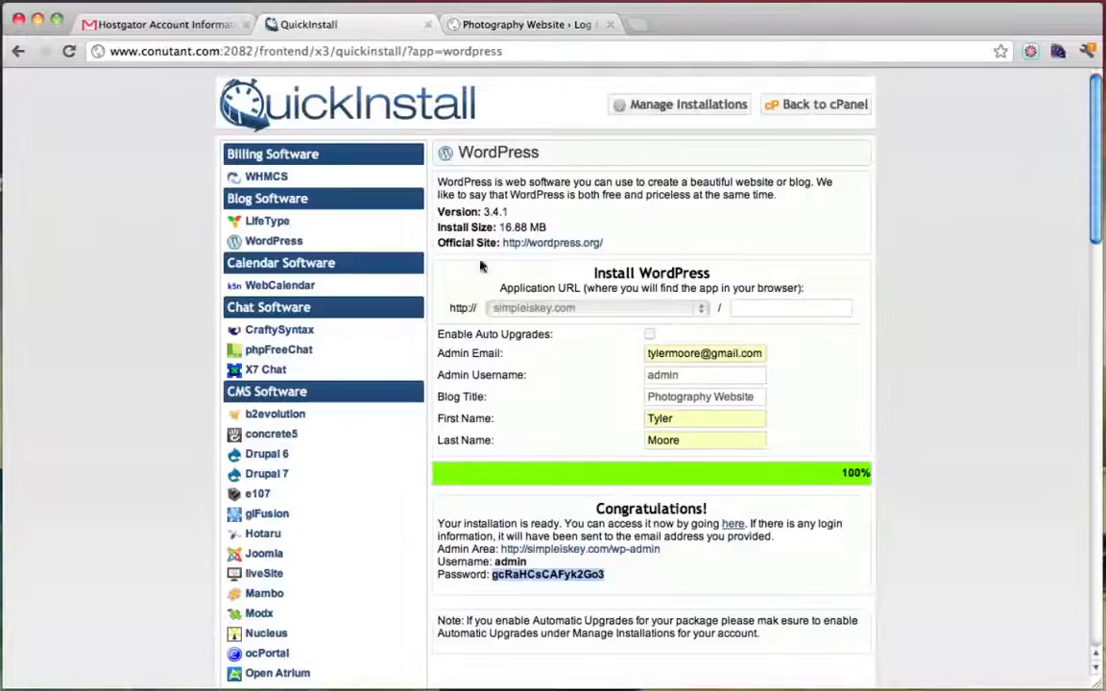
click(499, 565)
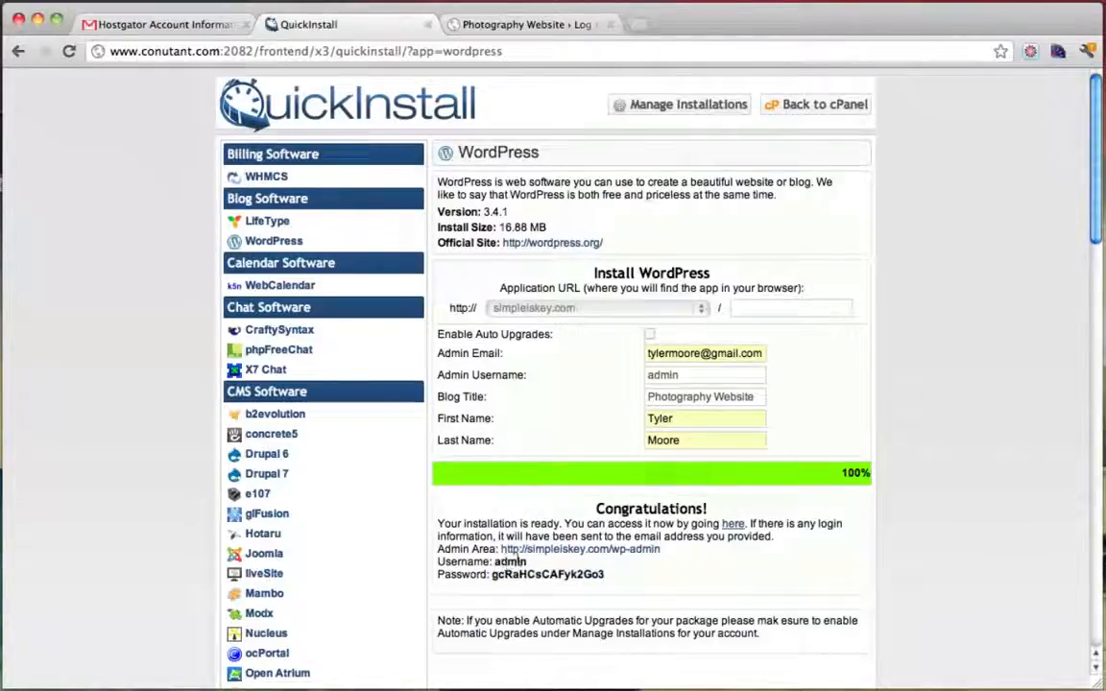
click(456, 24)
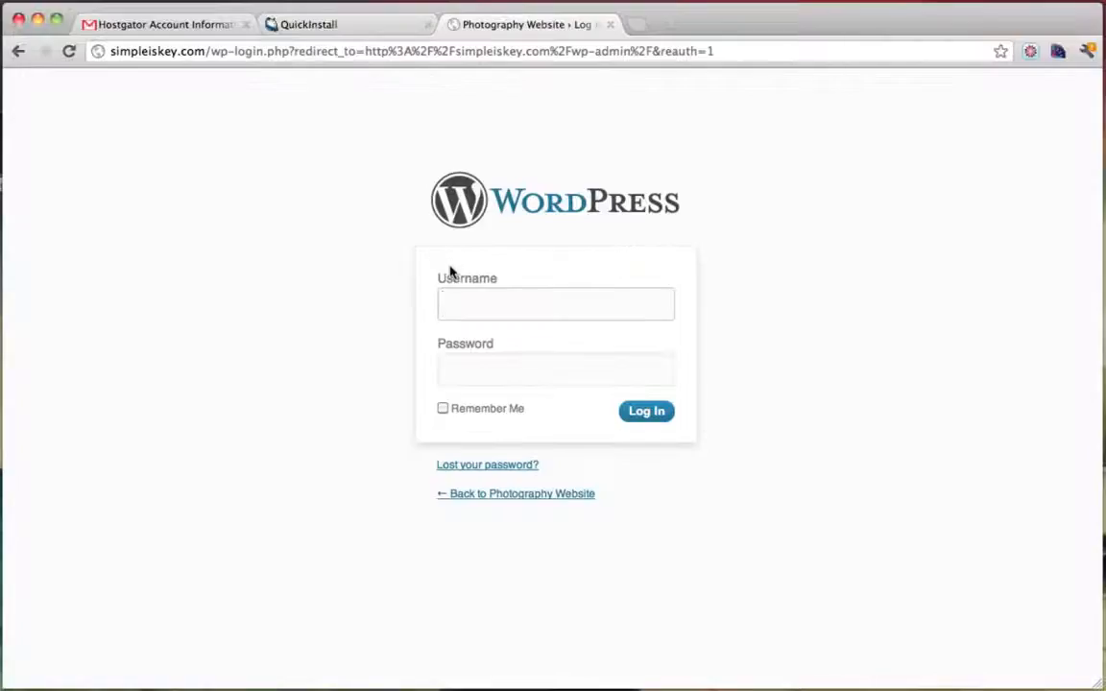
text(admin)
key(Down)
click(344, 26)
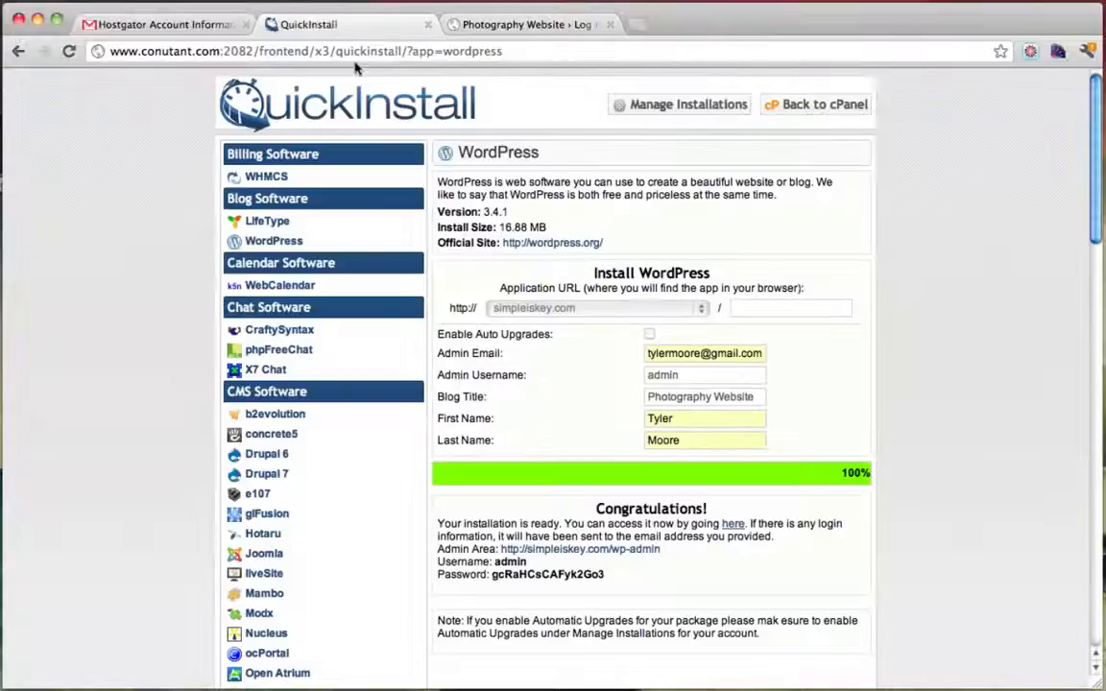
double_click(550, 574)
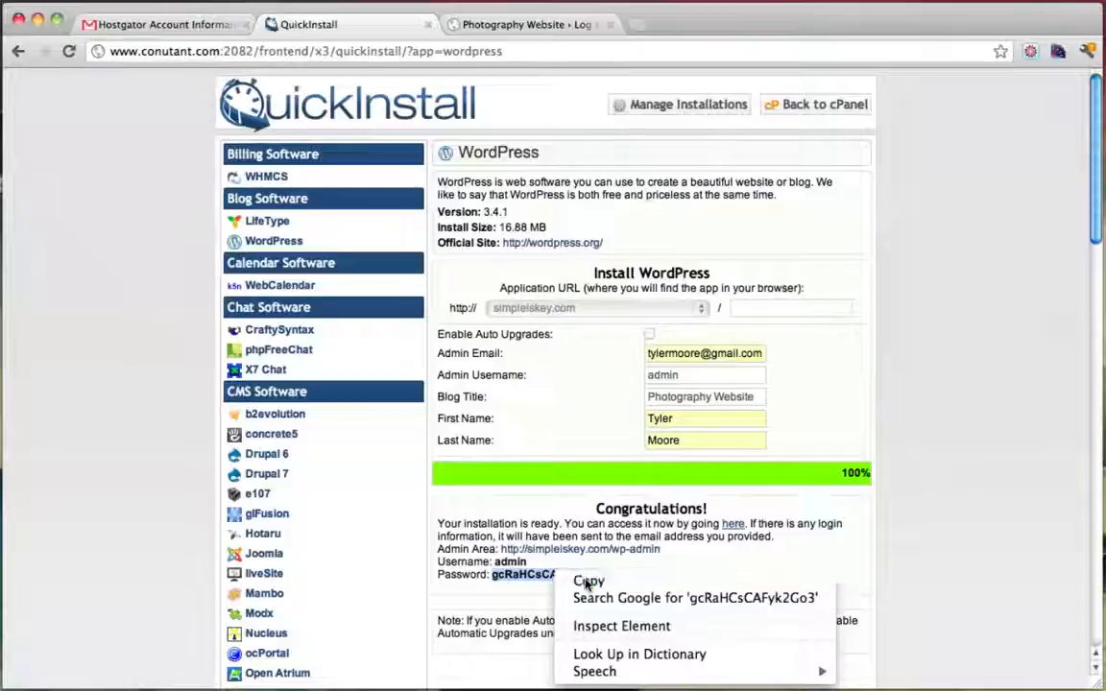
click(588, 578)
click(546, 27)
click(504, 371)
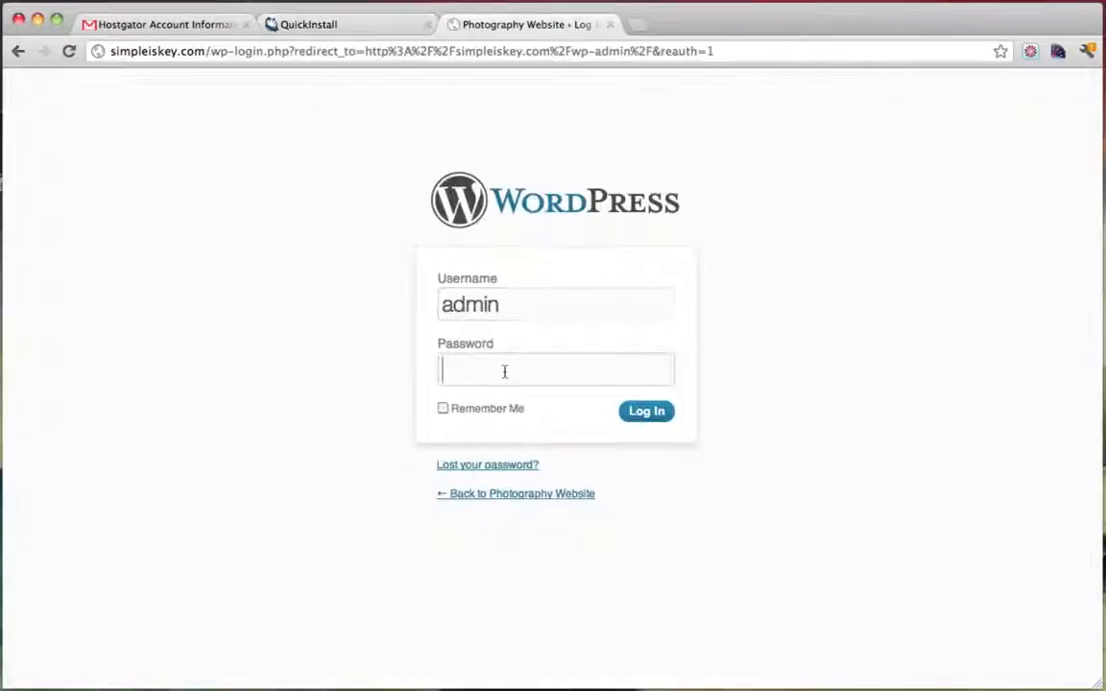
key(ctrl+v)
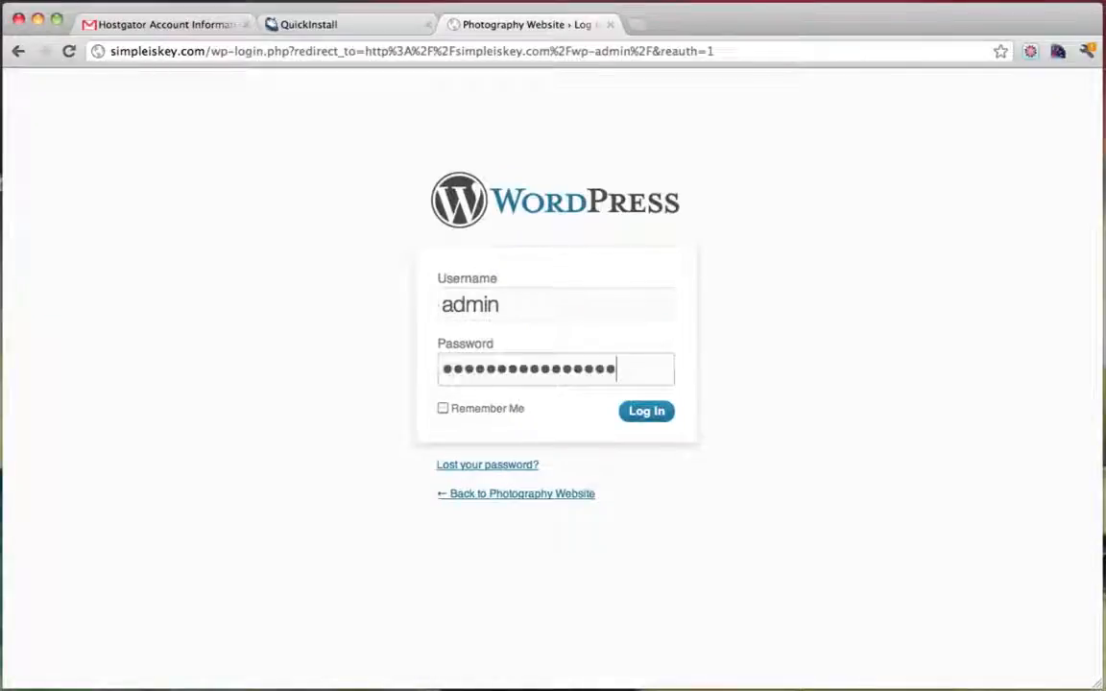
click(647, 413)
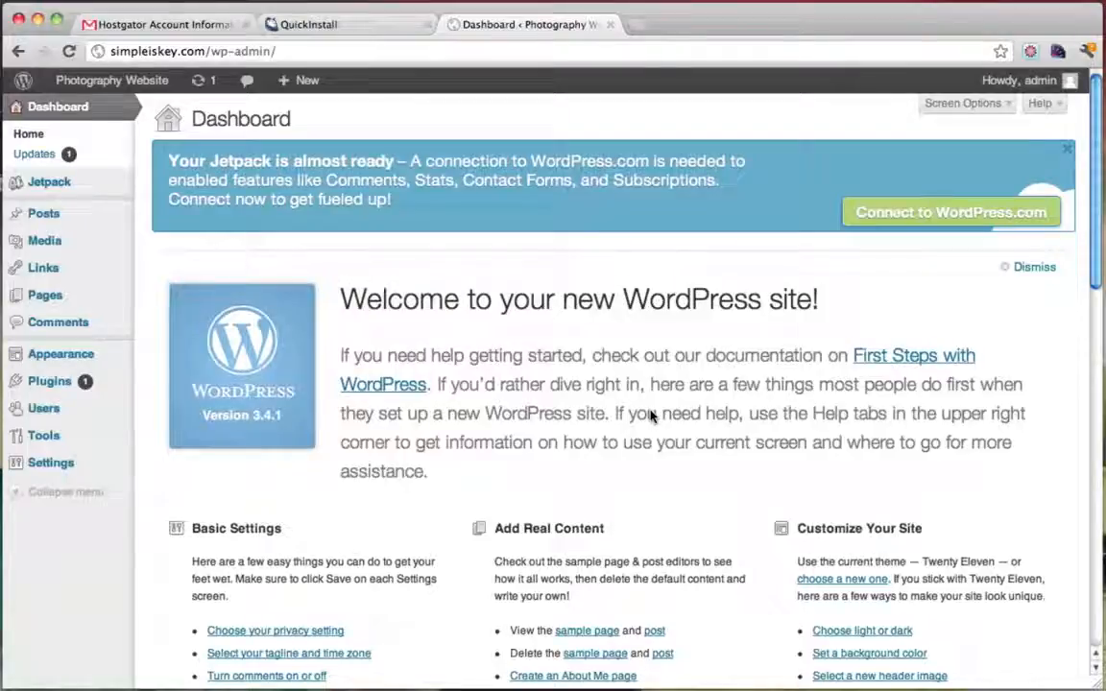
Close the Hostgator e-mail and QuickInstall tabs, keeping only the WordPress Dashboard
click(380, 30)
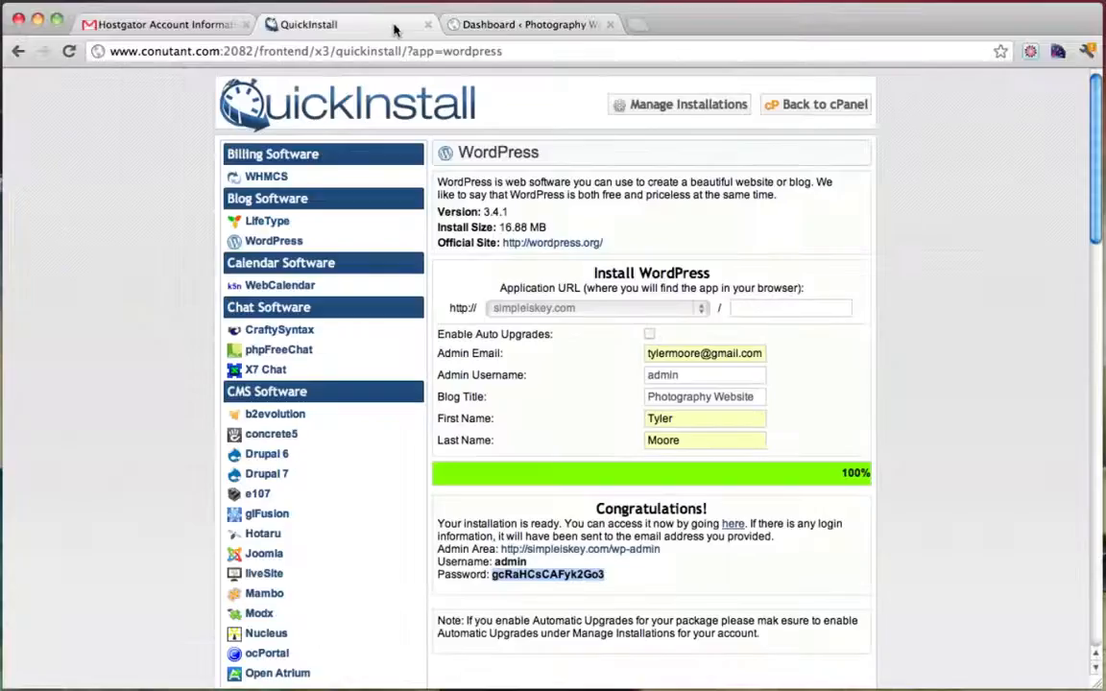
click(529, 25)
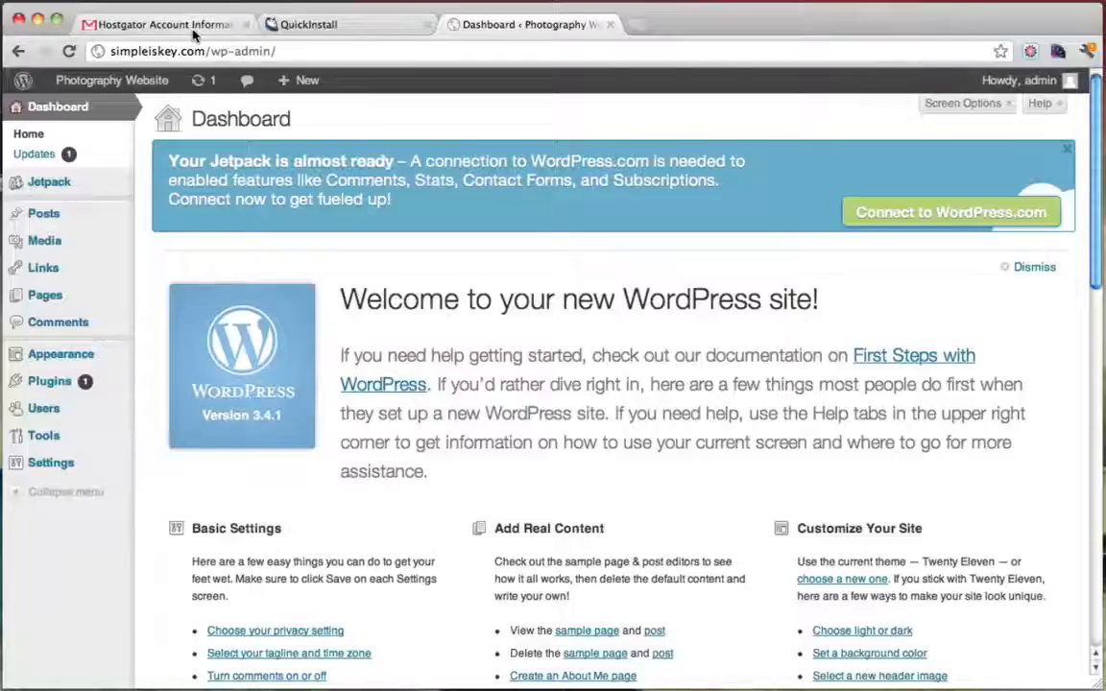
click(246, 25)
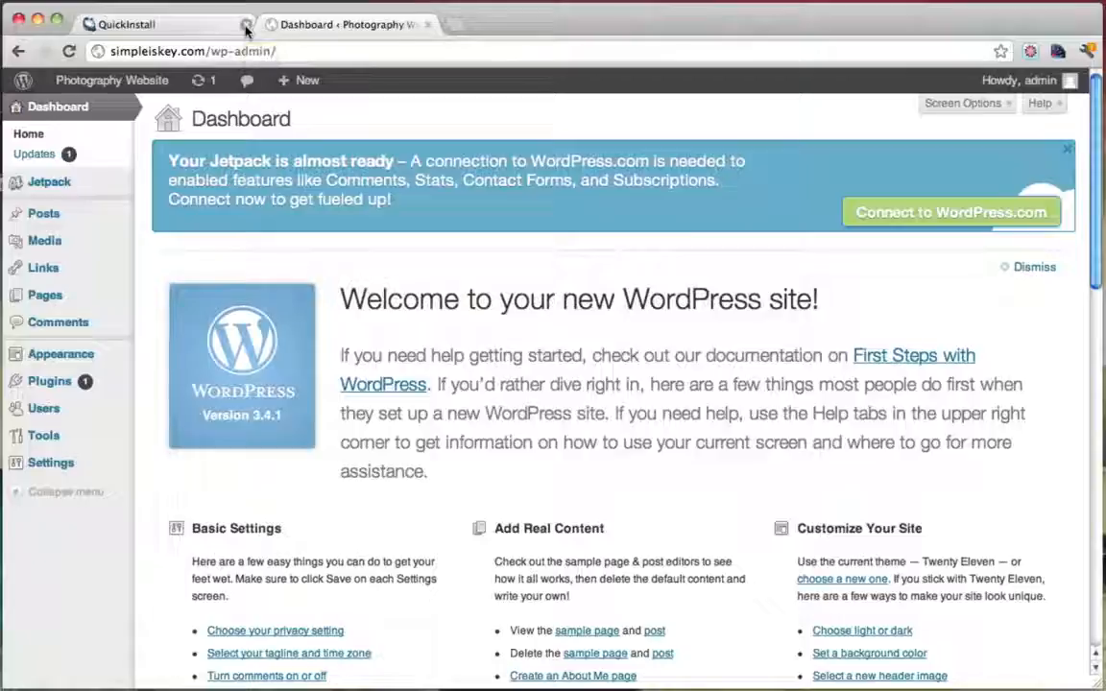
click(246, 24)
Enter and confirm a new password on the admin user's profile, update it, and return to the Dashboard
mouse_move(79, 358)
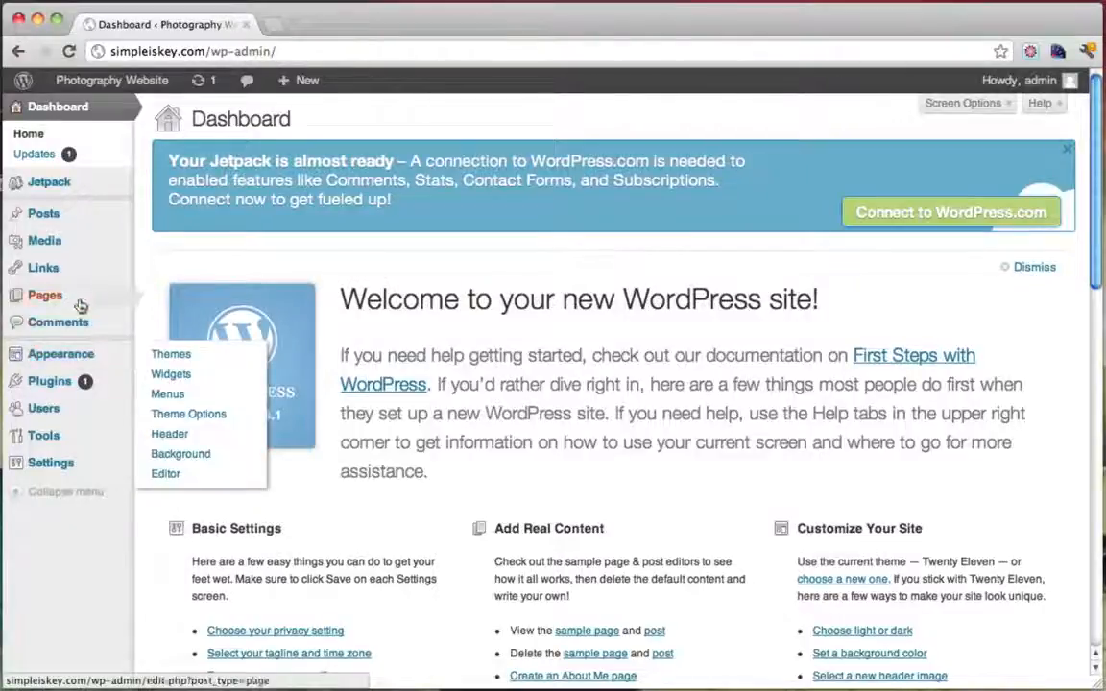
click(77, 411)
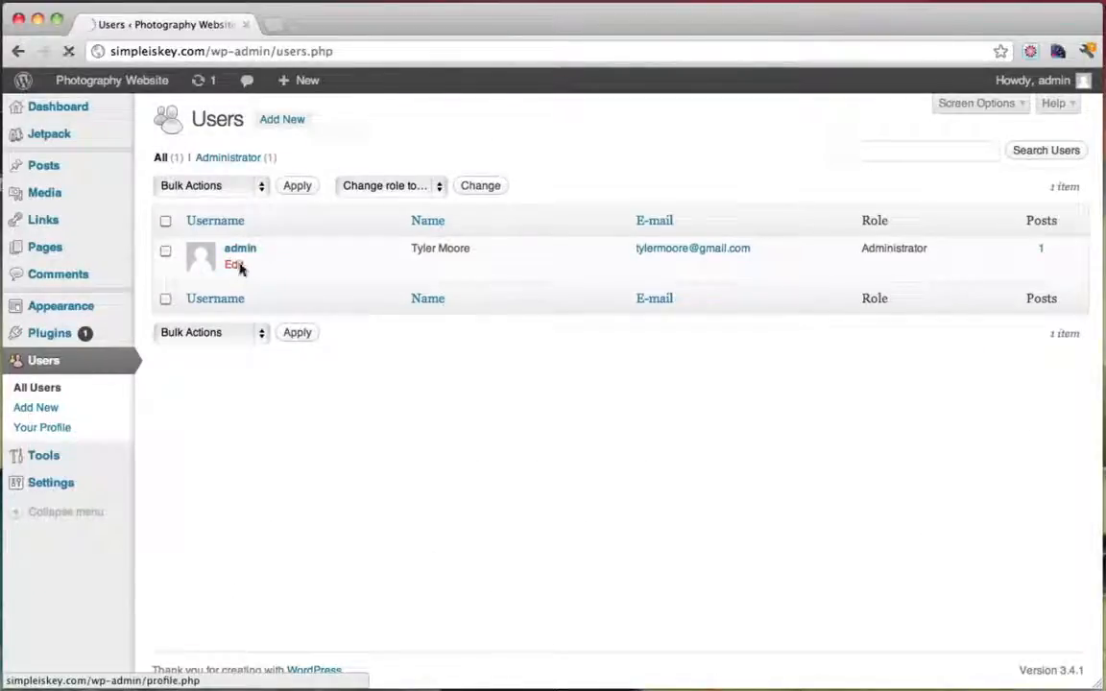
click(235, 265)
scroll(506, 355, down, 1)
scroll(507, 356, down, 10)
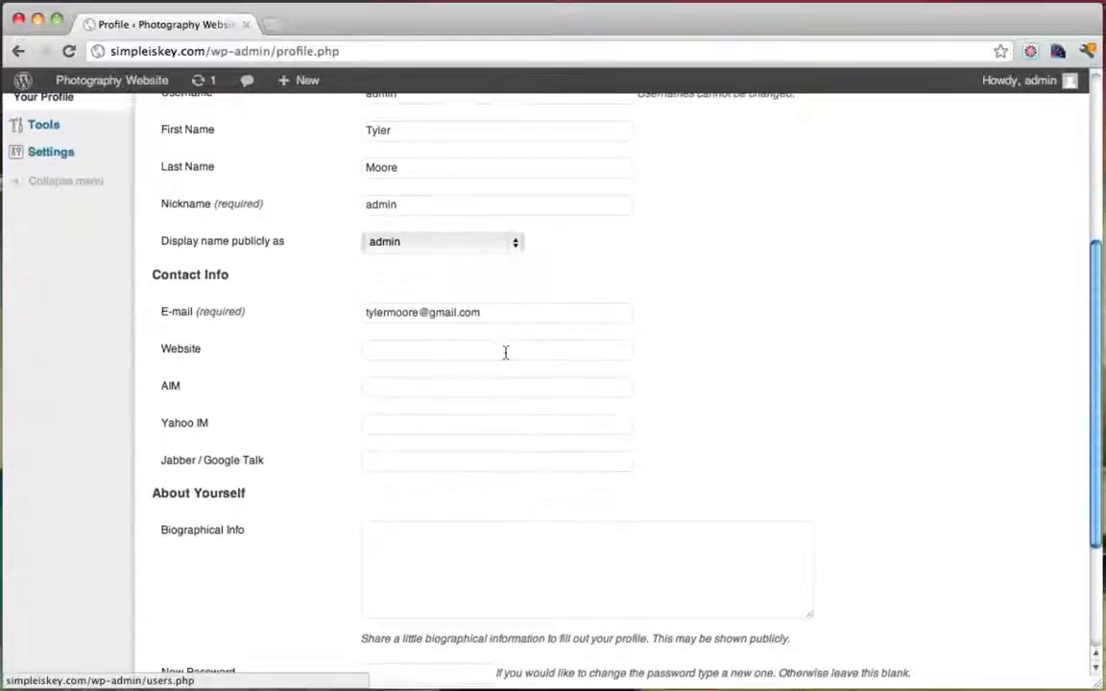
click(415, 484)
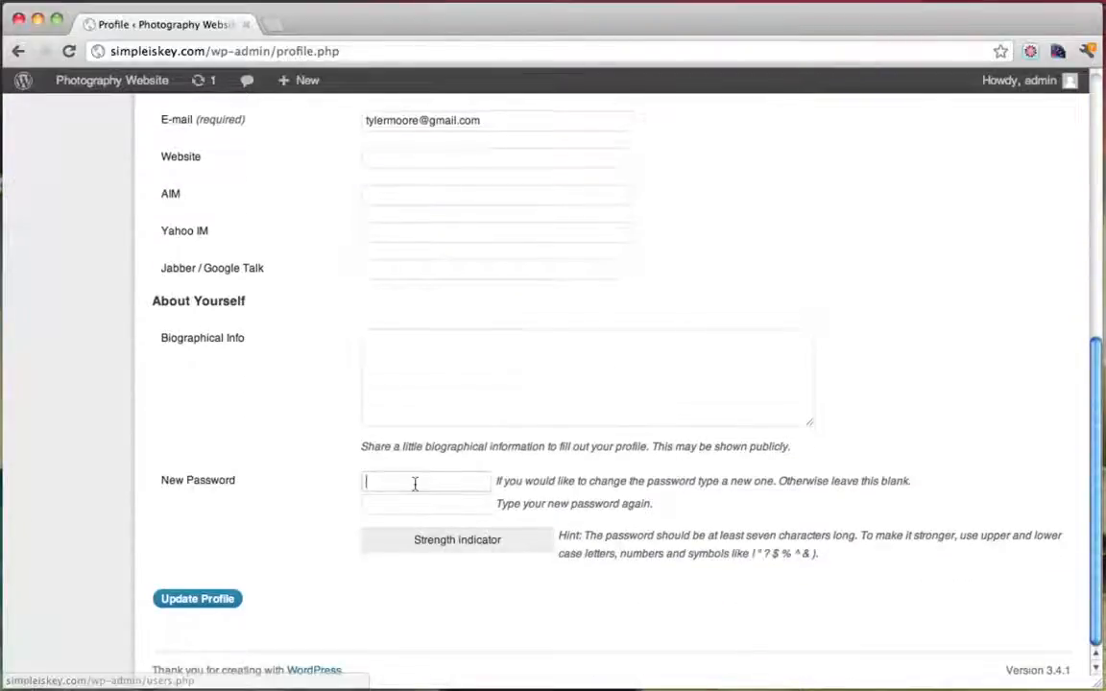
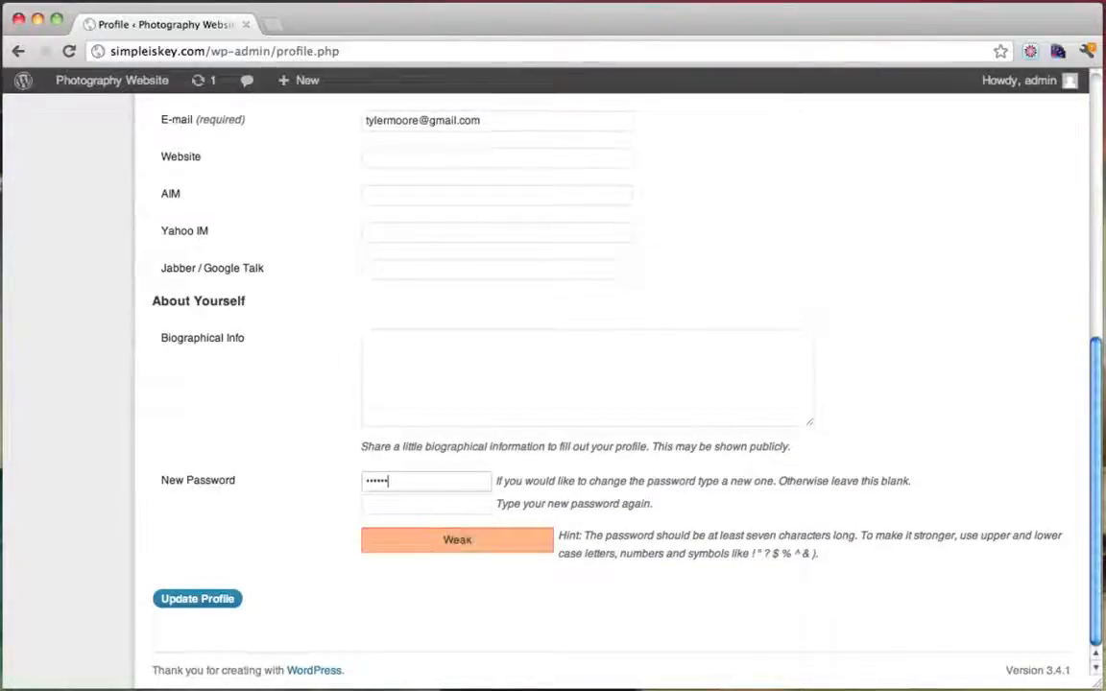
key(Tab)
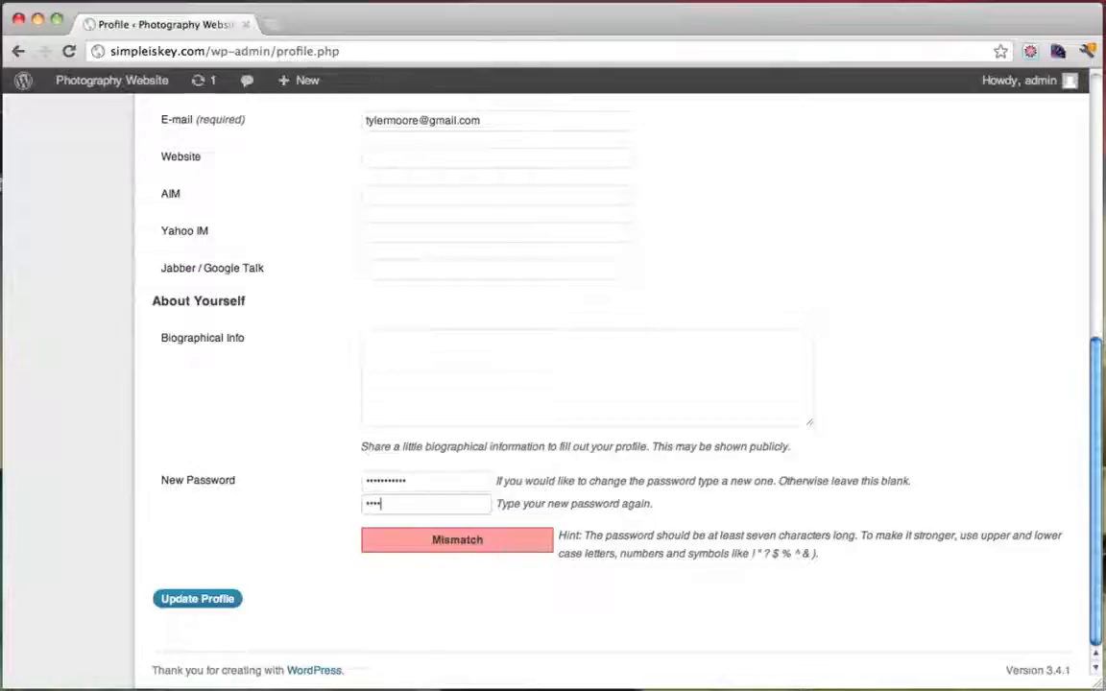
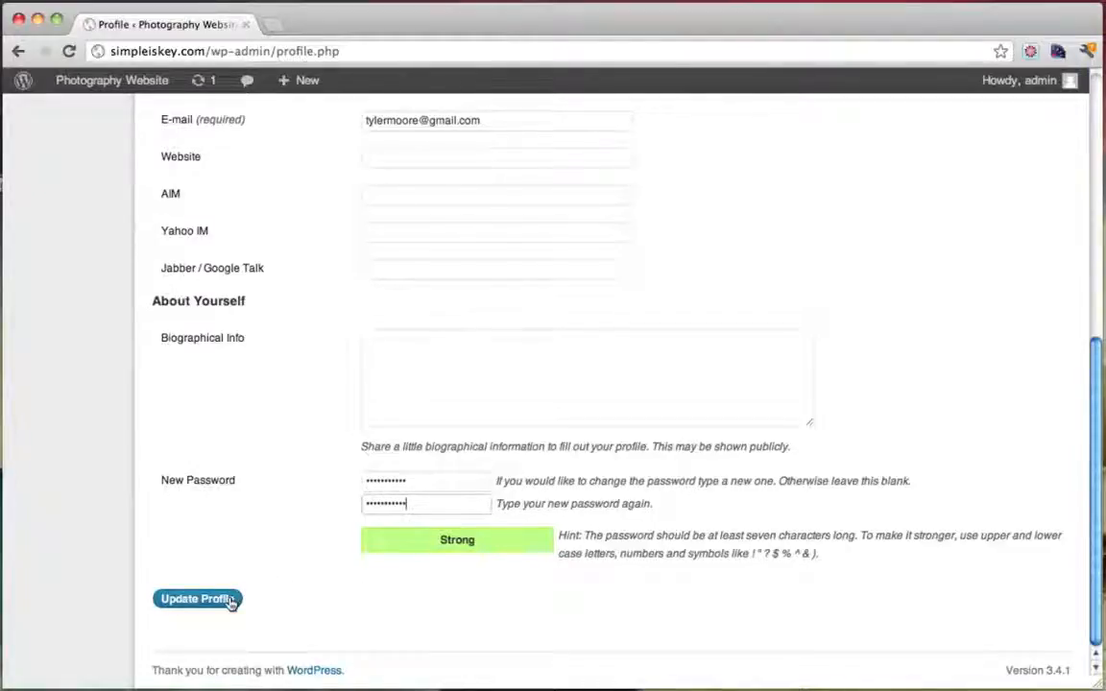
click(196, 599)
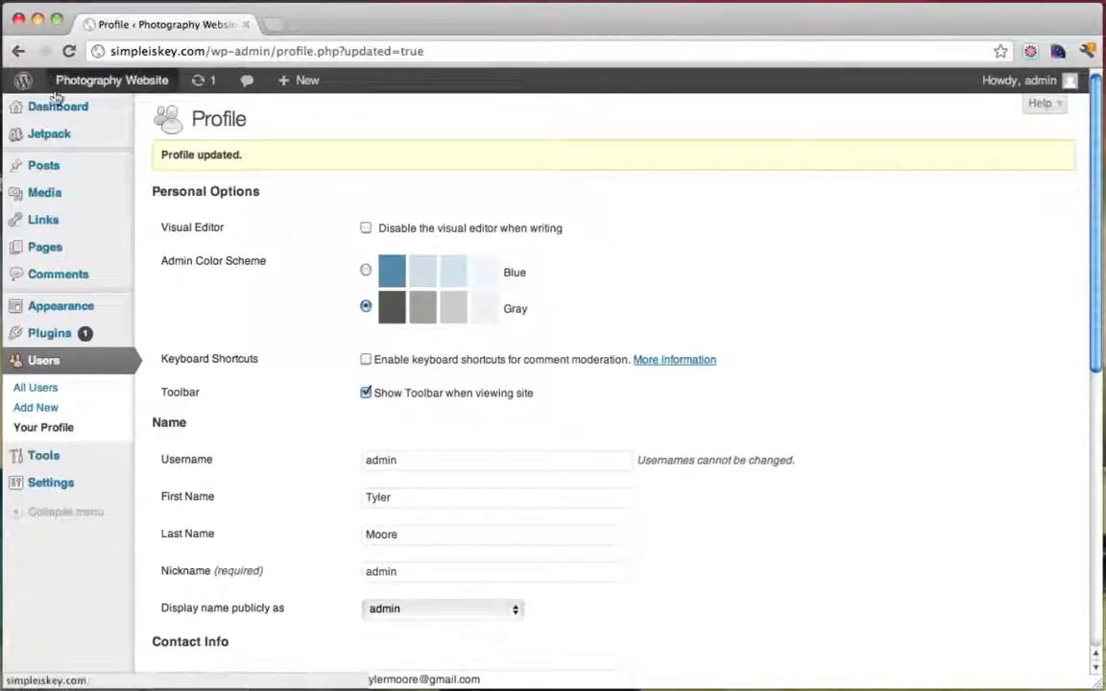
click(83, 108)
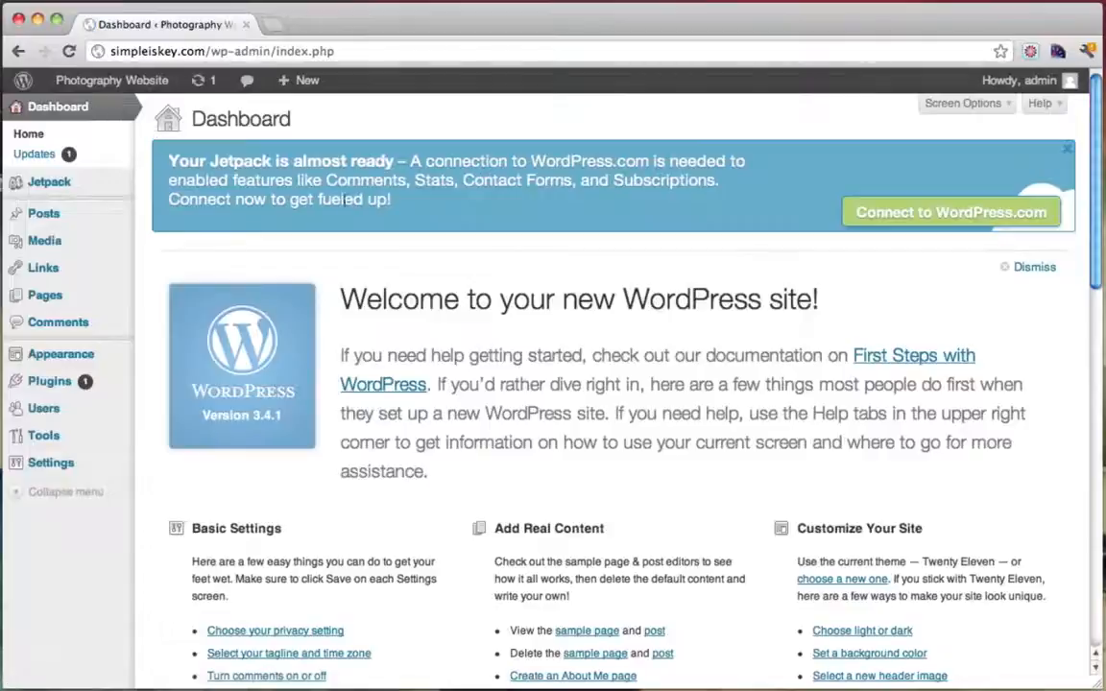
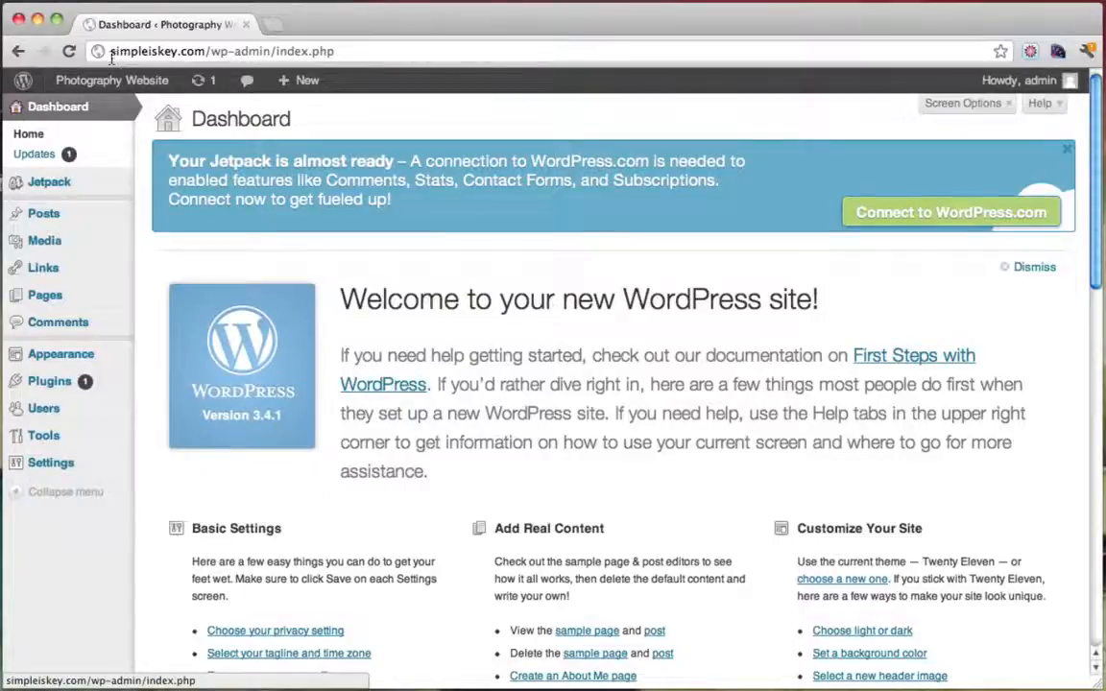
Load google.com in a second browser tab, then switch back to the Photography Website dashboard
drag(111, 52, 197, 53)
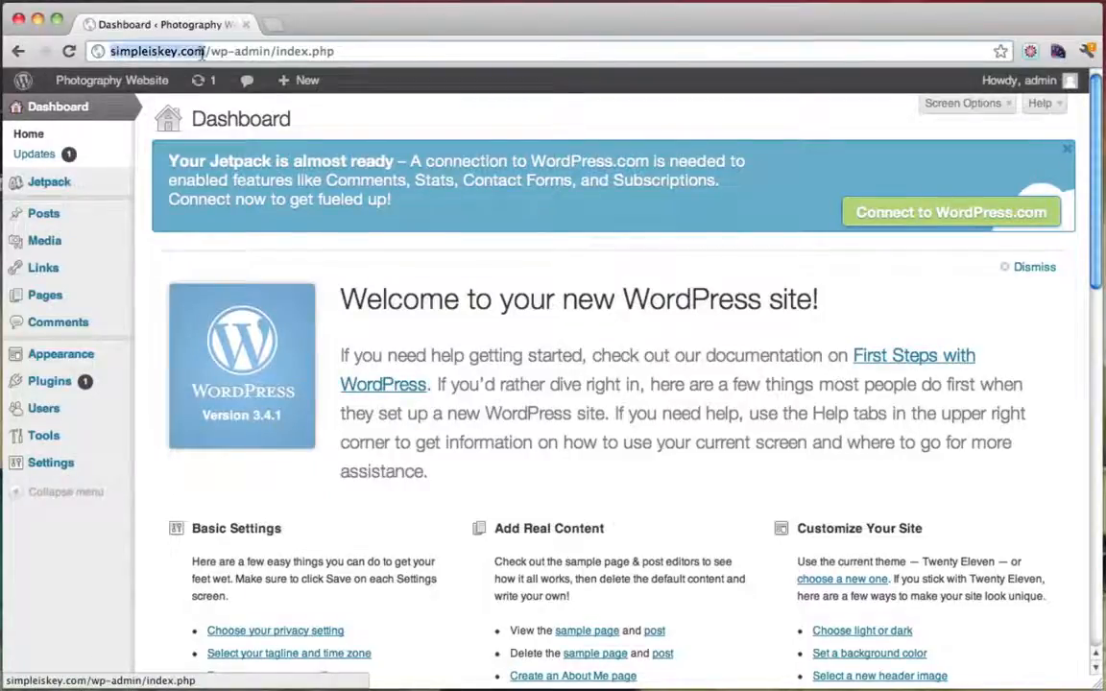
click(201, 53)
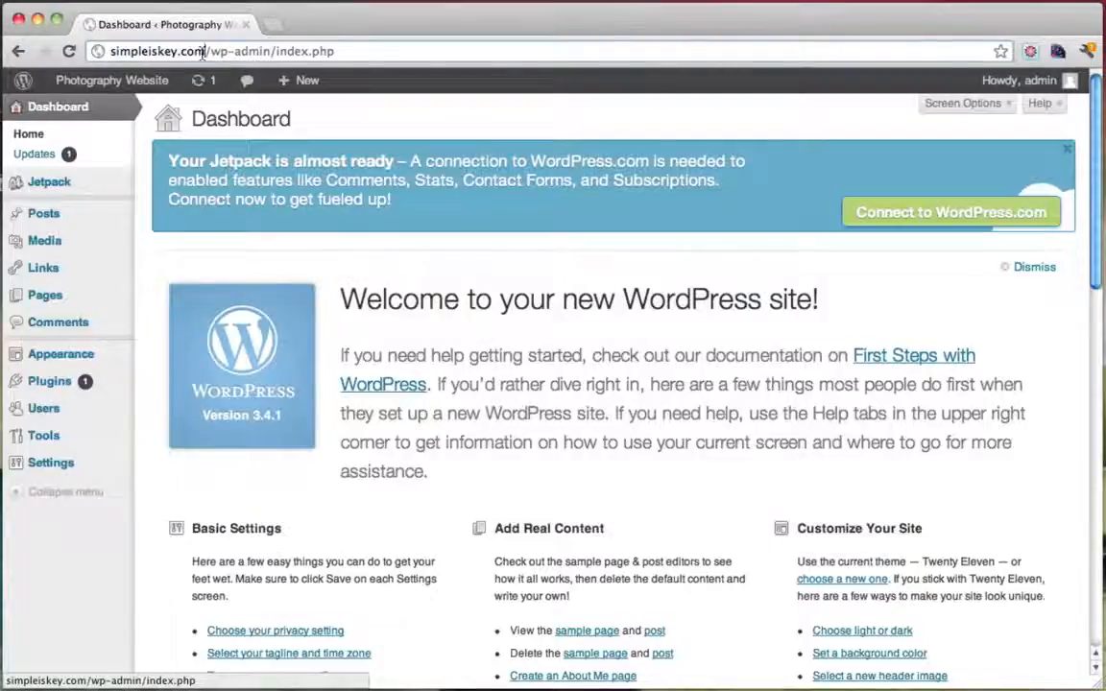
drag(202, 53, 88, 53)
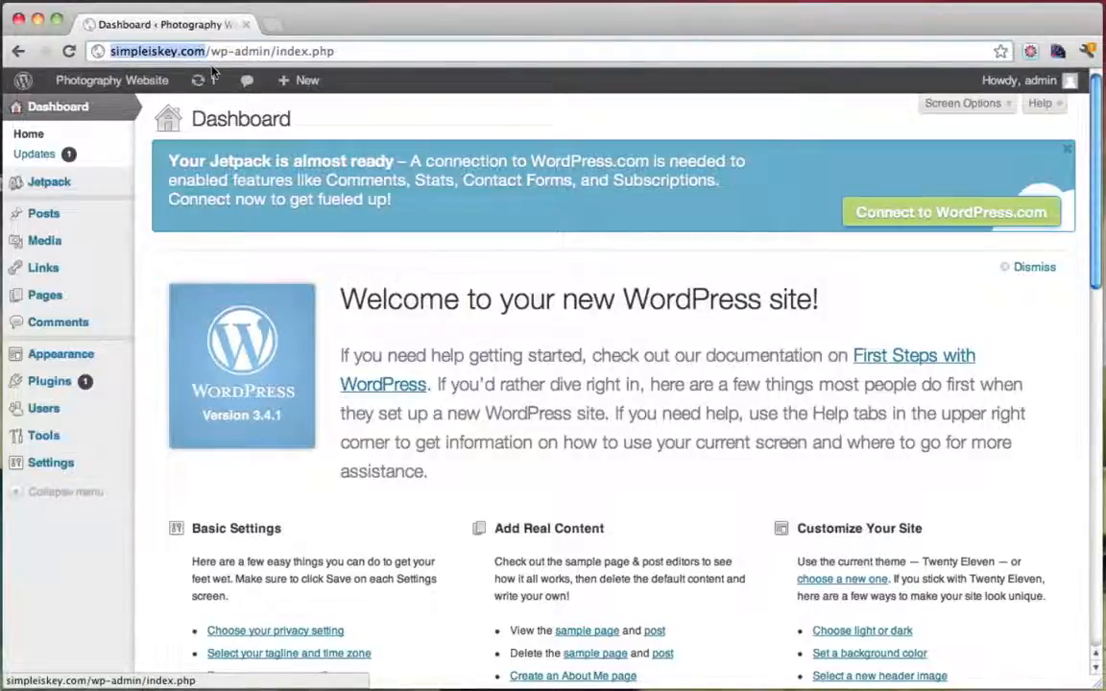
click(270, 24)
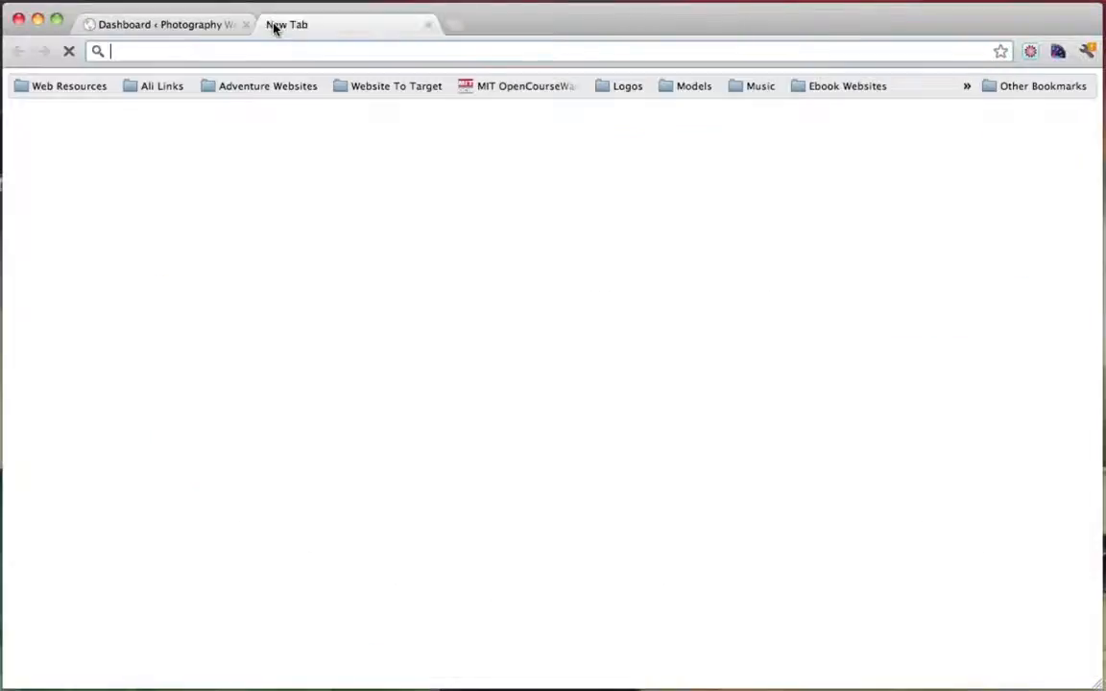
text(google.com)
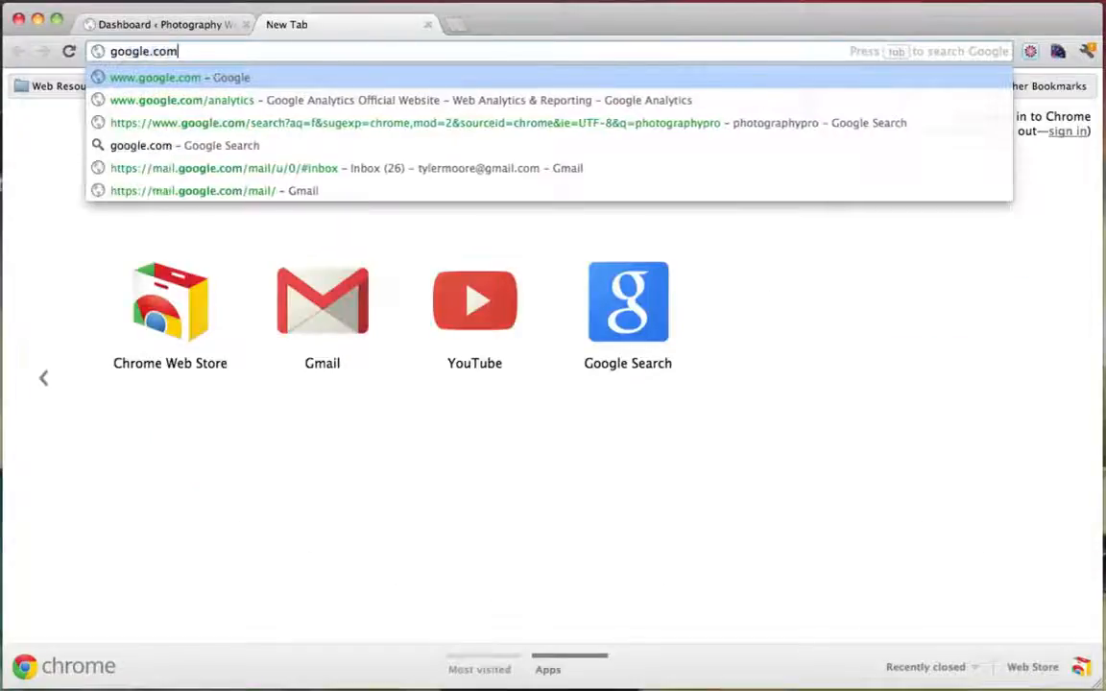
key(Return)
drag(156, 52, 252, 53)
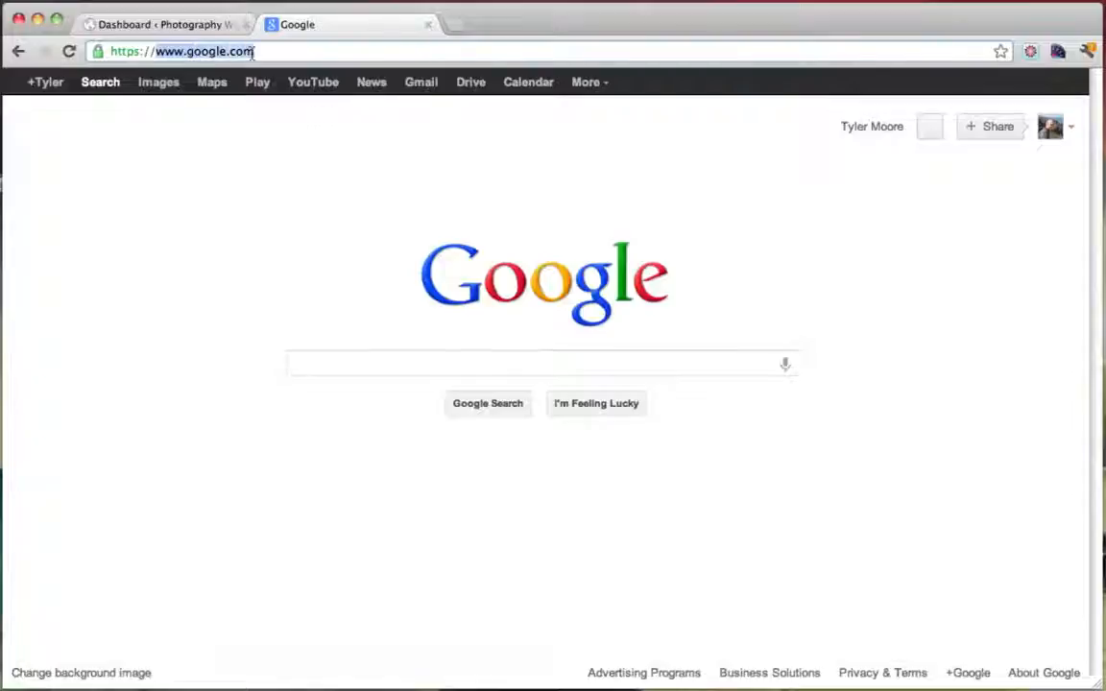
click(171, 26)
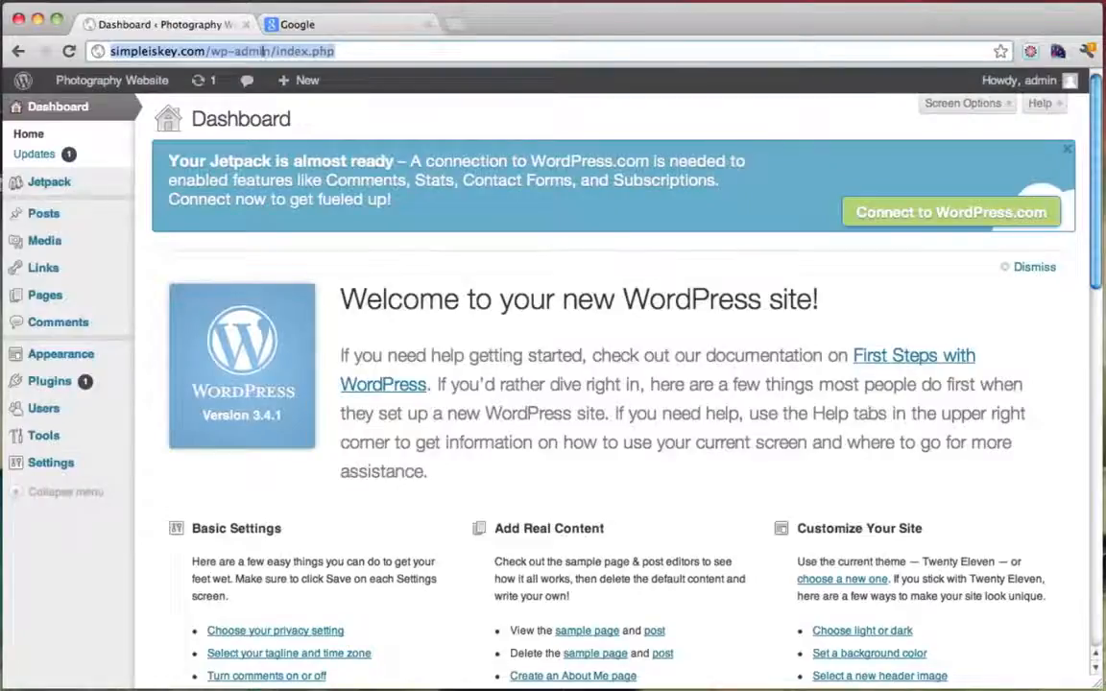
click(350, 51)
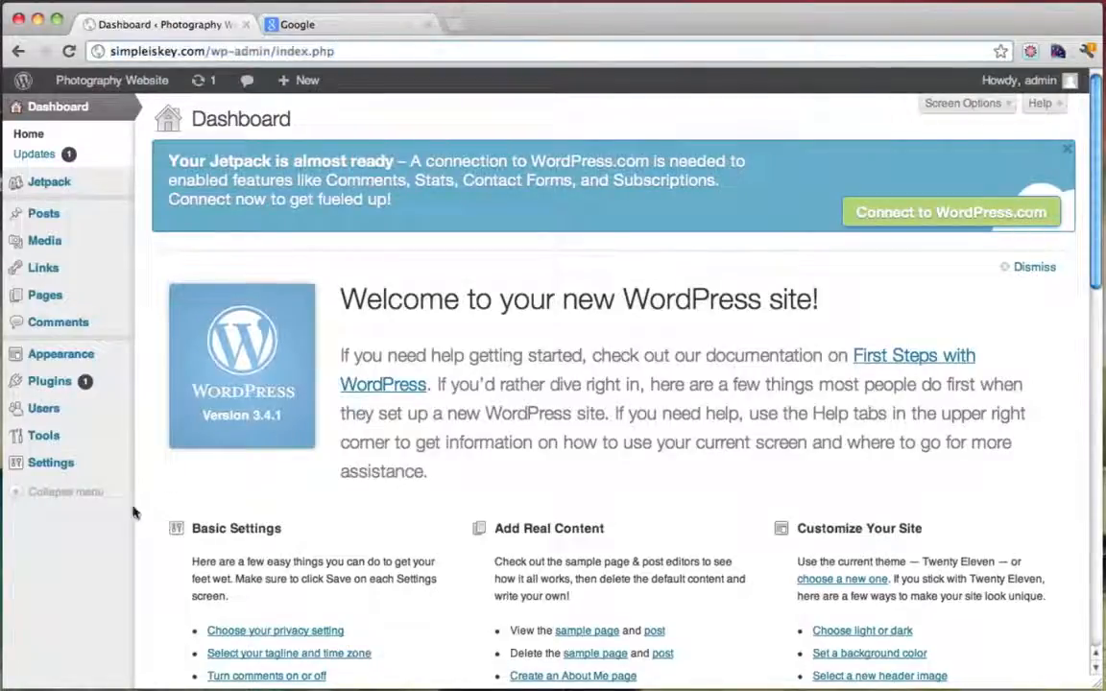
mouse_move(69, 468)
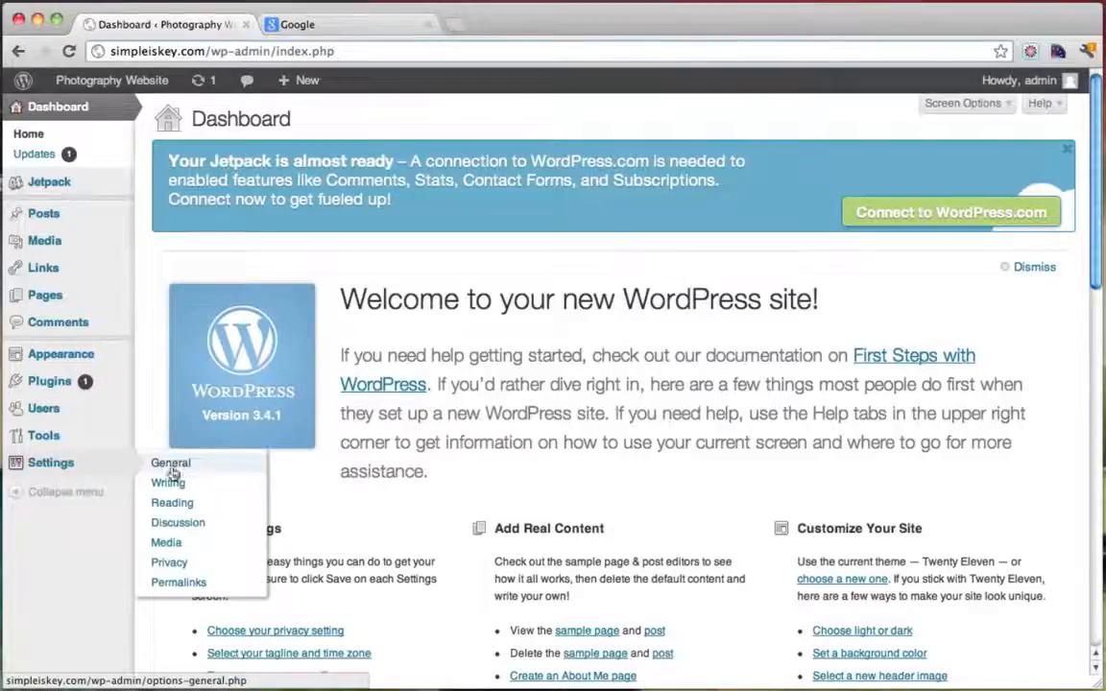
click(72, 464)
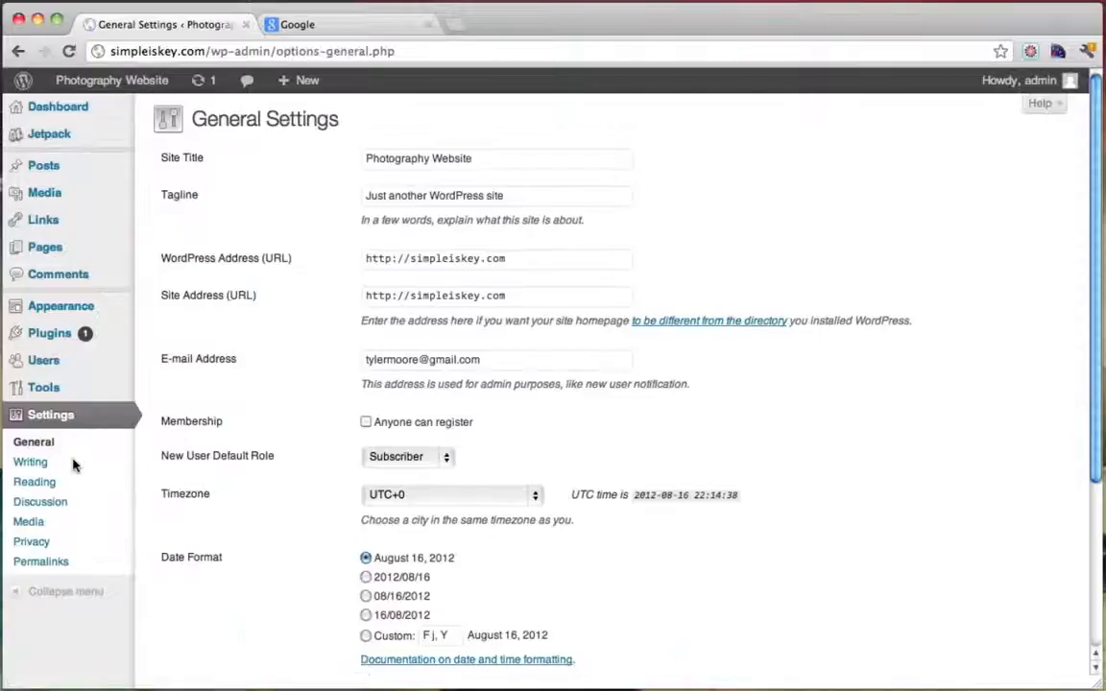
click(411, 261)
text(www.)
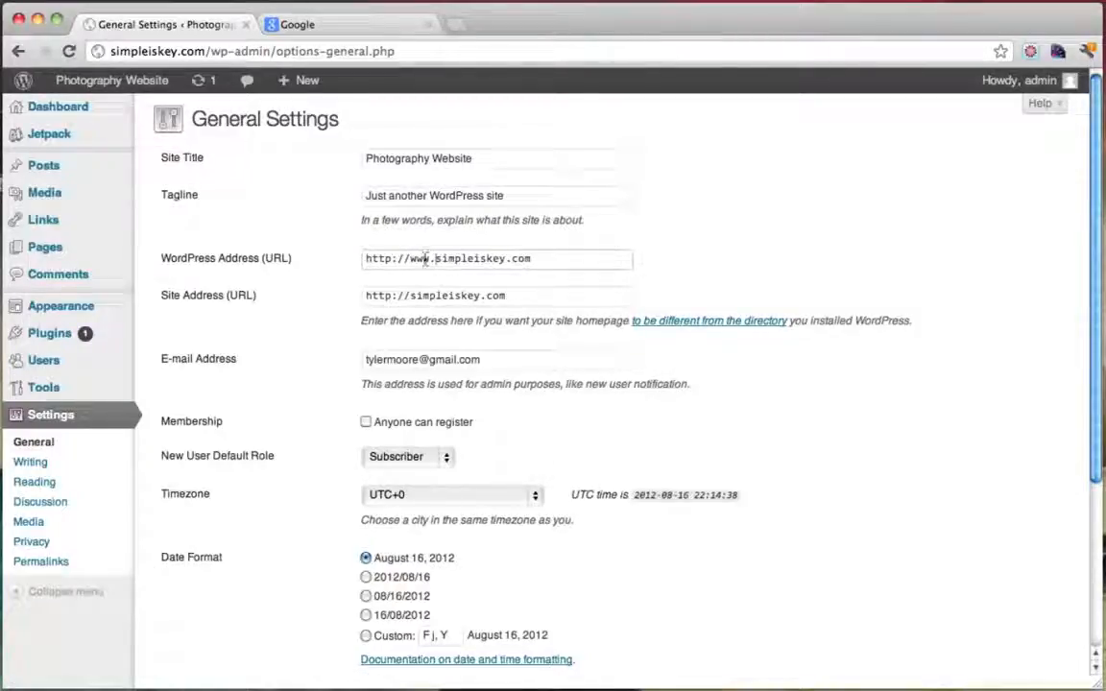
drag(436, 262, 413, 263)
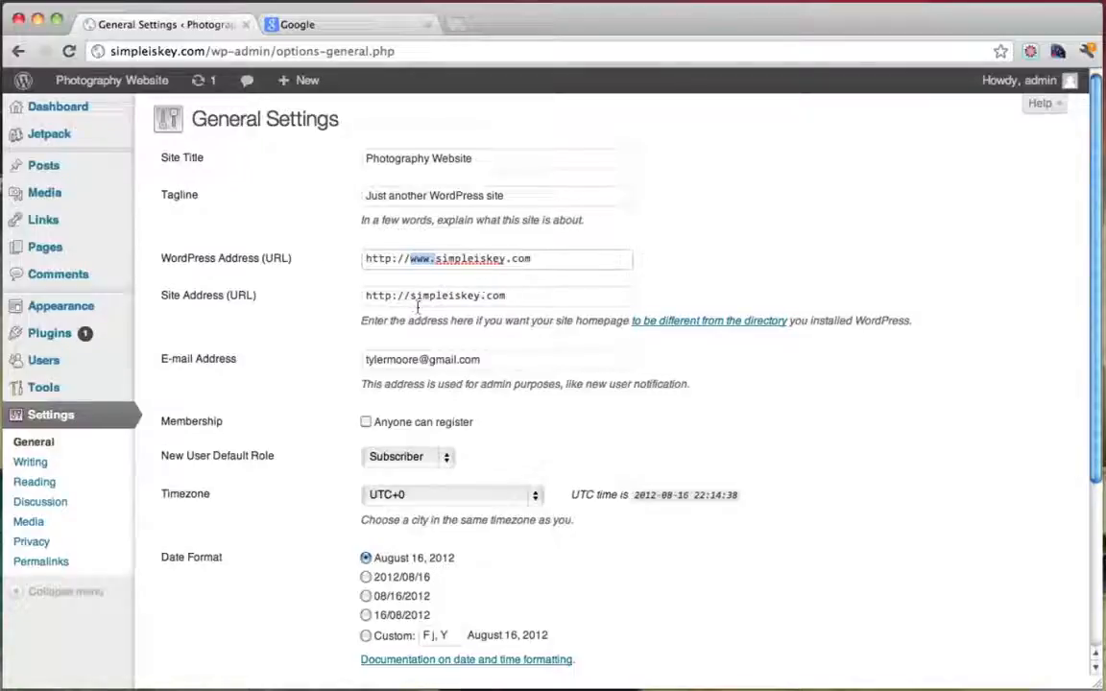
click(476, 321)
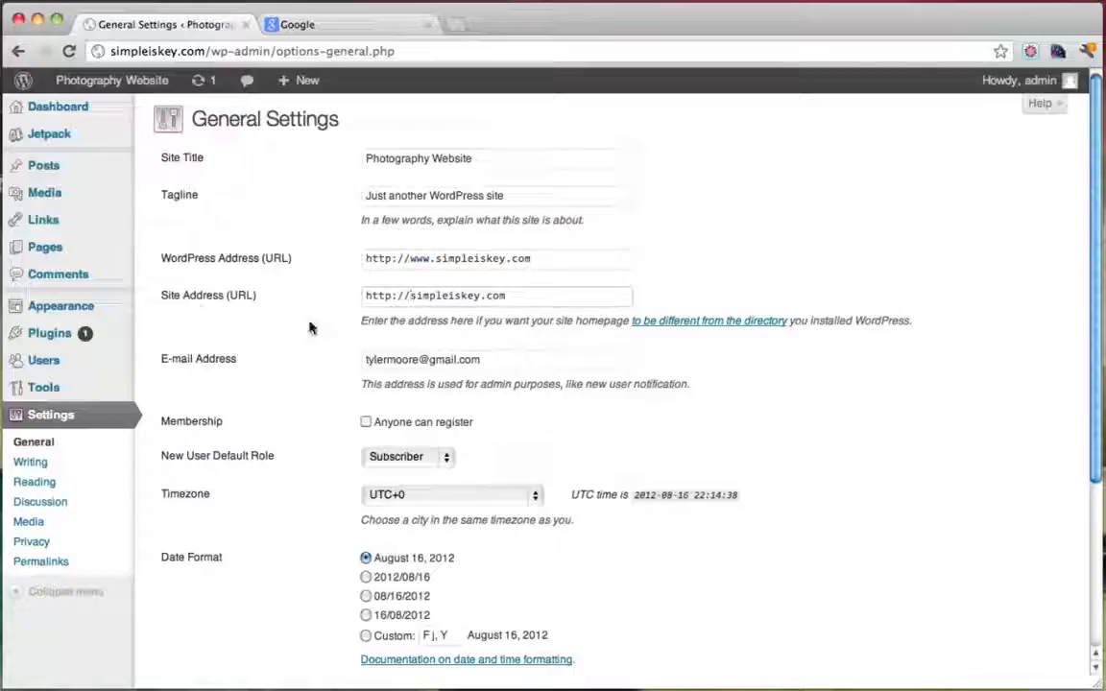
text(www.)
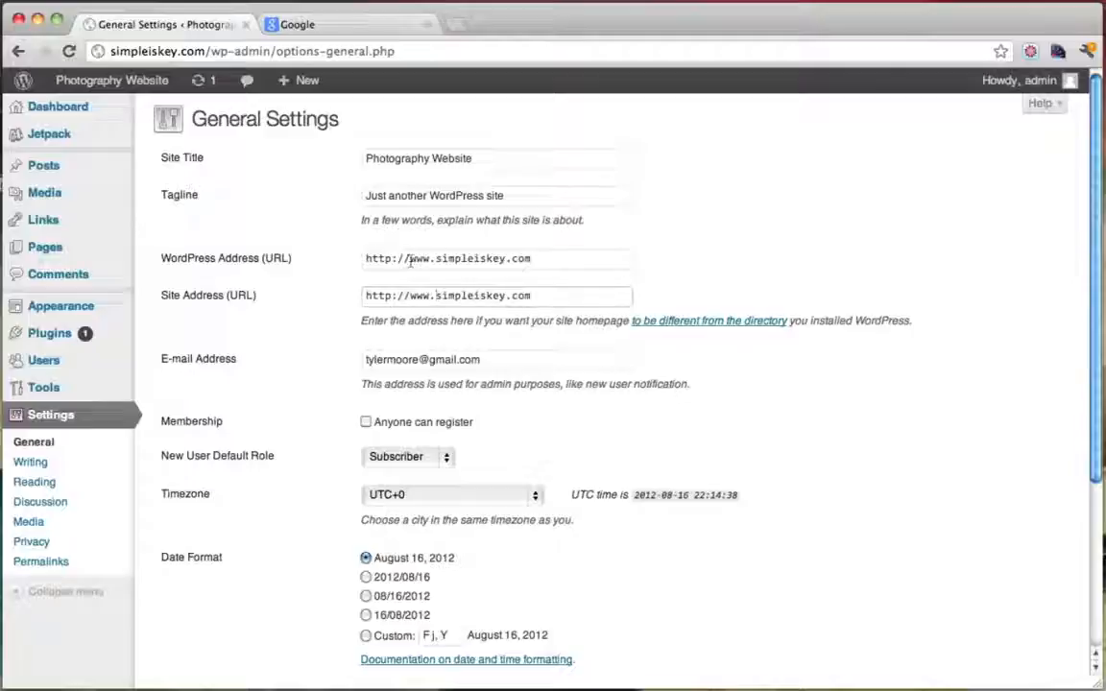
drag(410, 261, 434, 261)
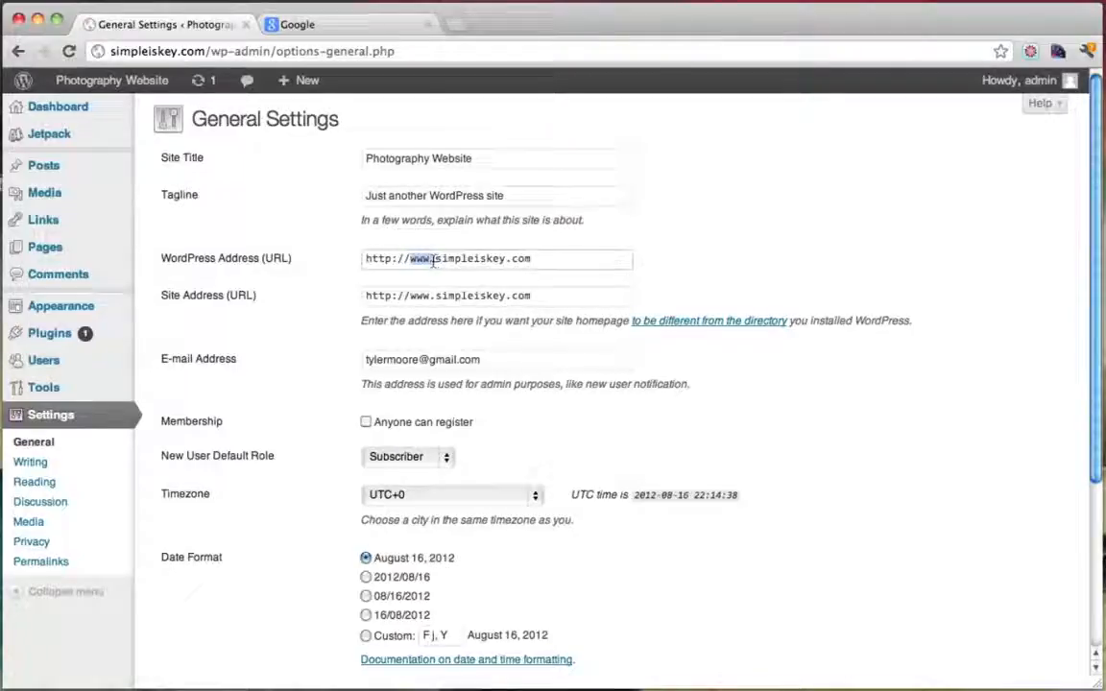
scroll(600, 372, down, 5)
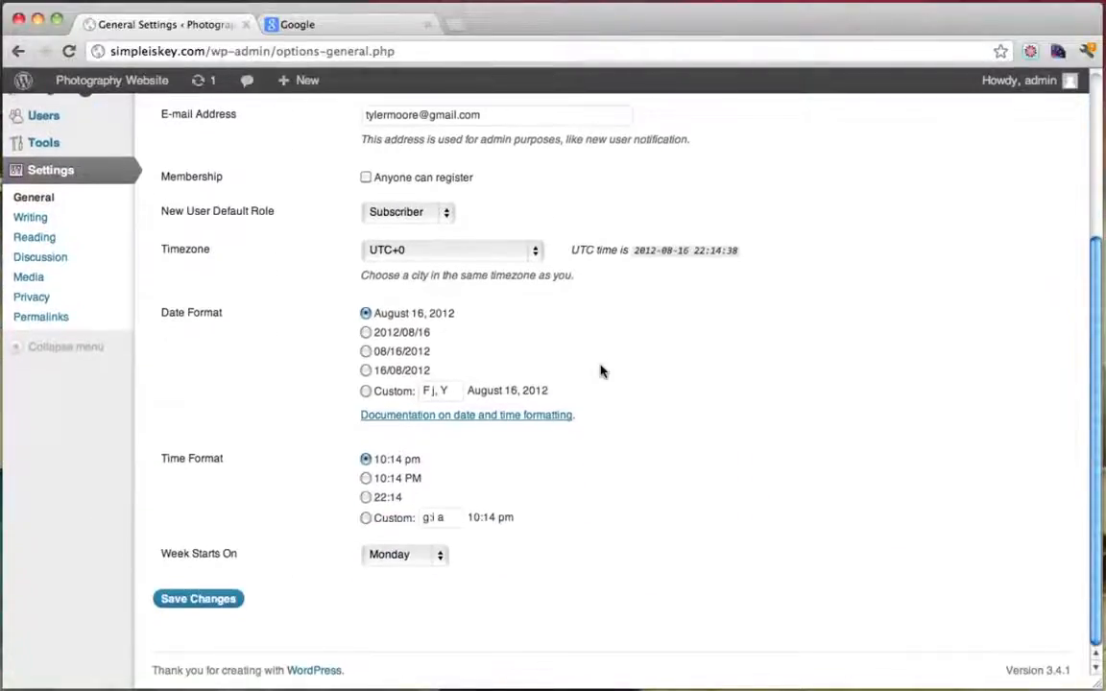
Save the new www addresses and close the Google tab
click(219, 609)
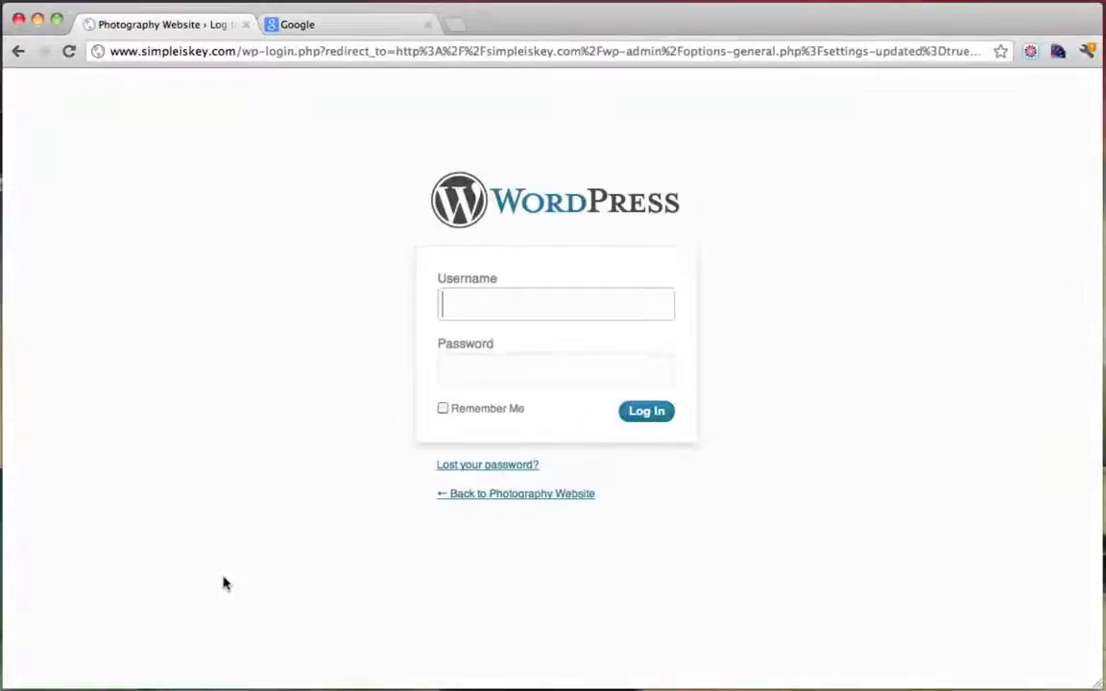
click(379, 19)
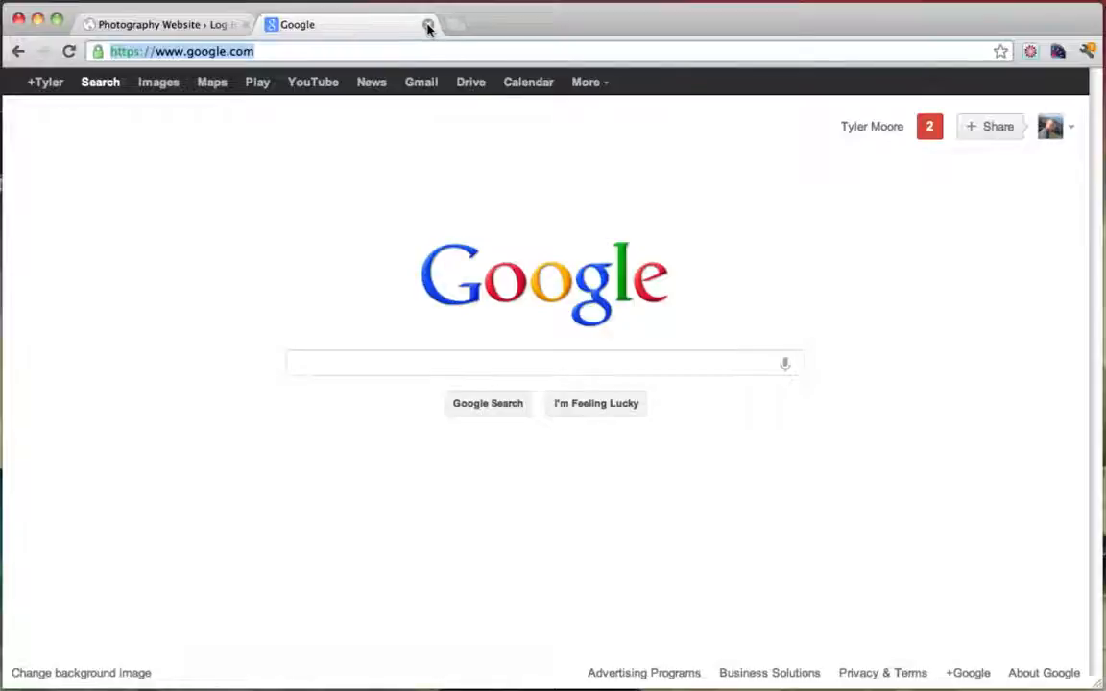
click(427, 24)
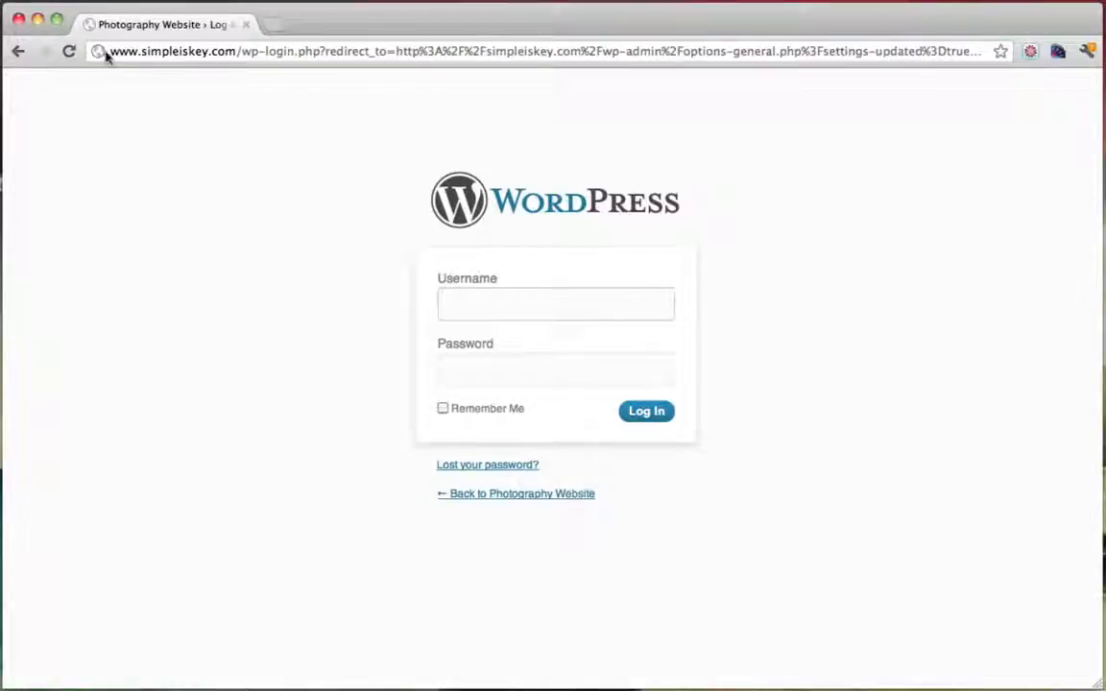
text(admin)
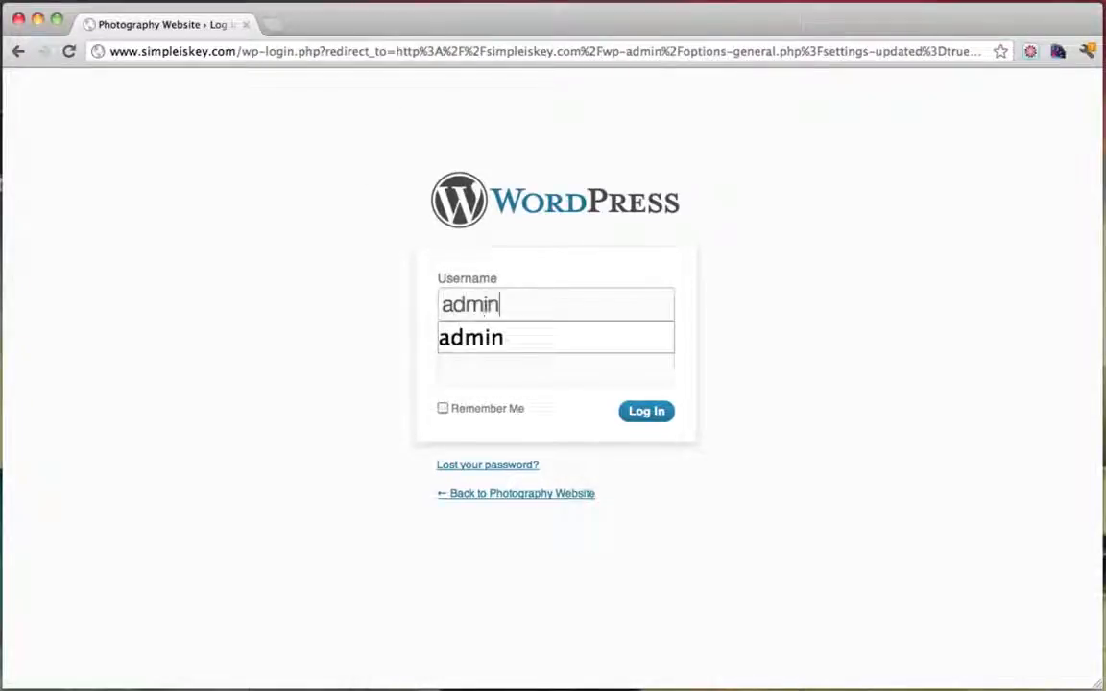
key(Tab)
text(************)
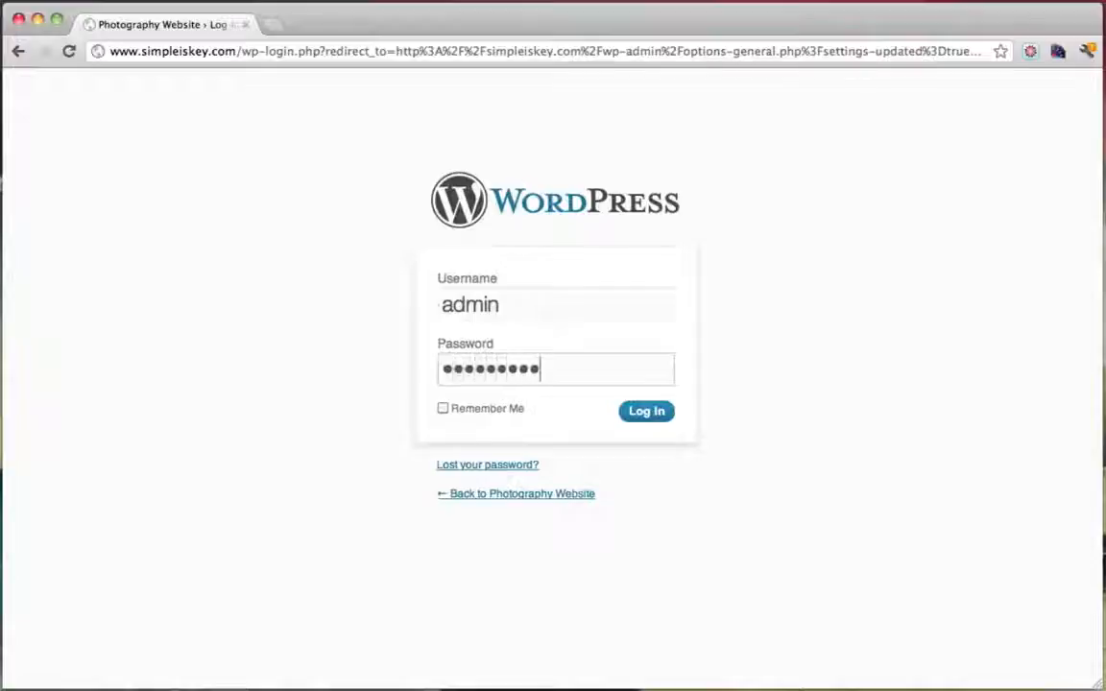
key(Return)
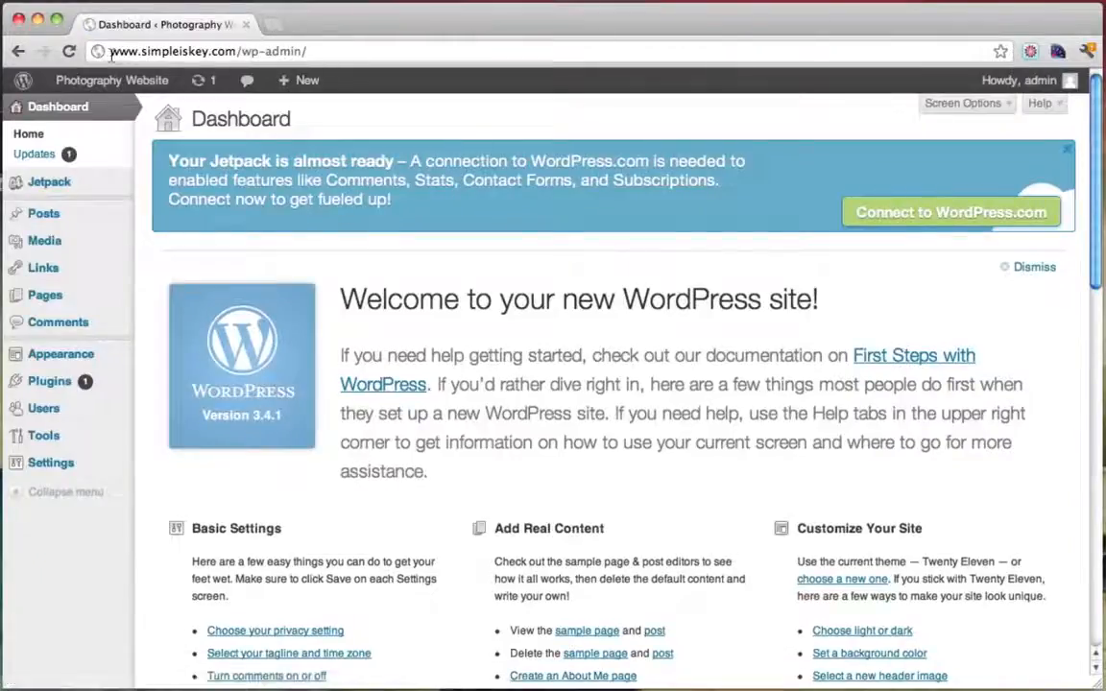
drag(110, 54, 142, 54)
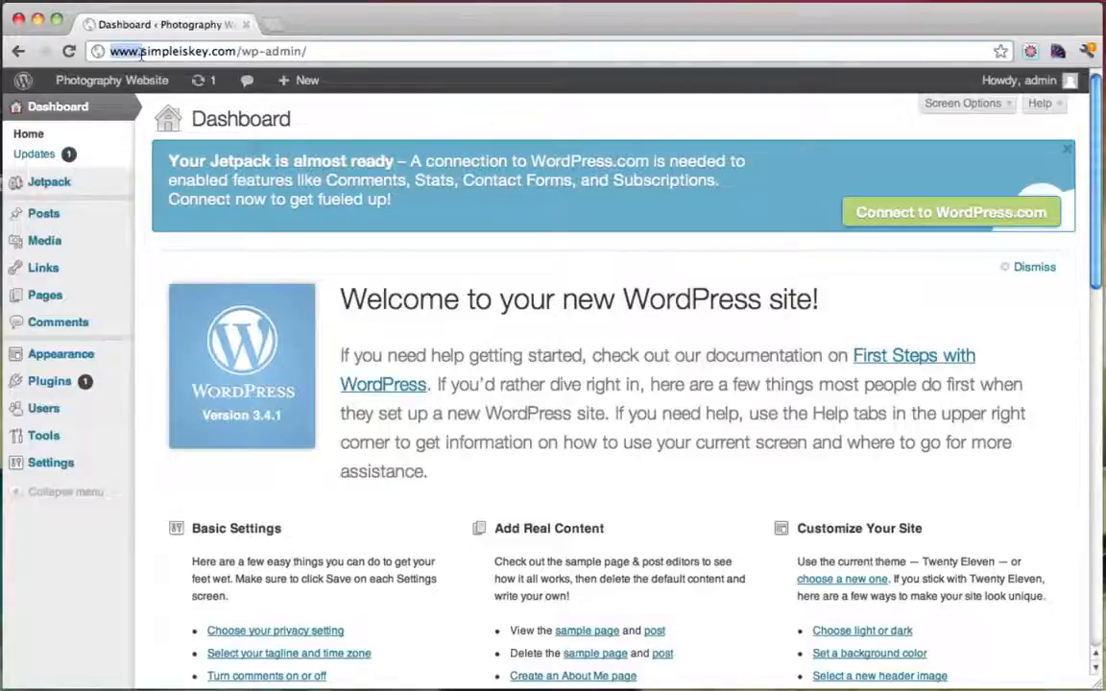
click(142, 54)
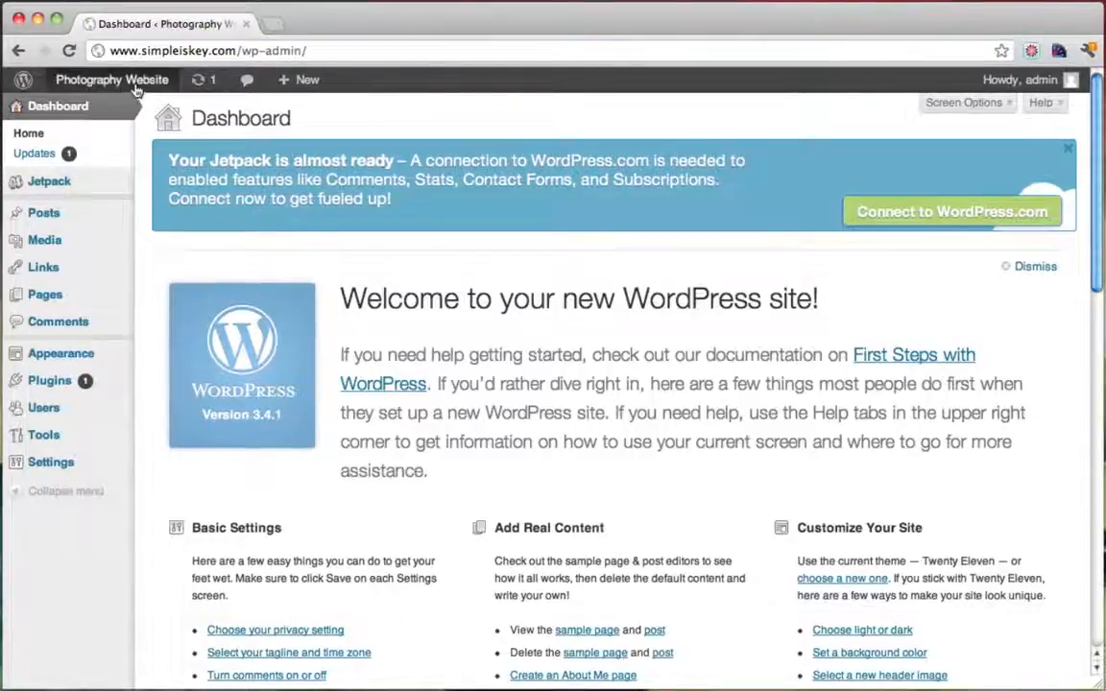
Open the live site in a new tab and scroll through its home page
mouse_move(107, 82)
super+click(113, 113)
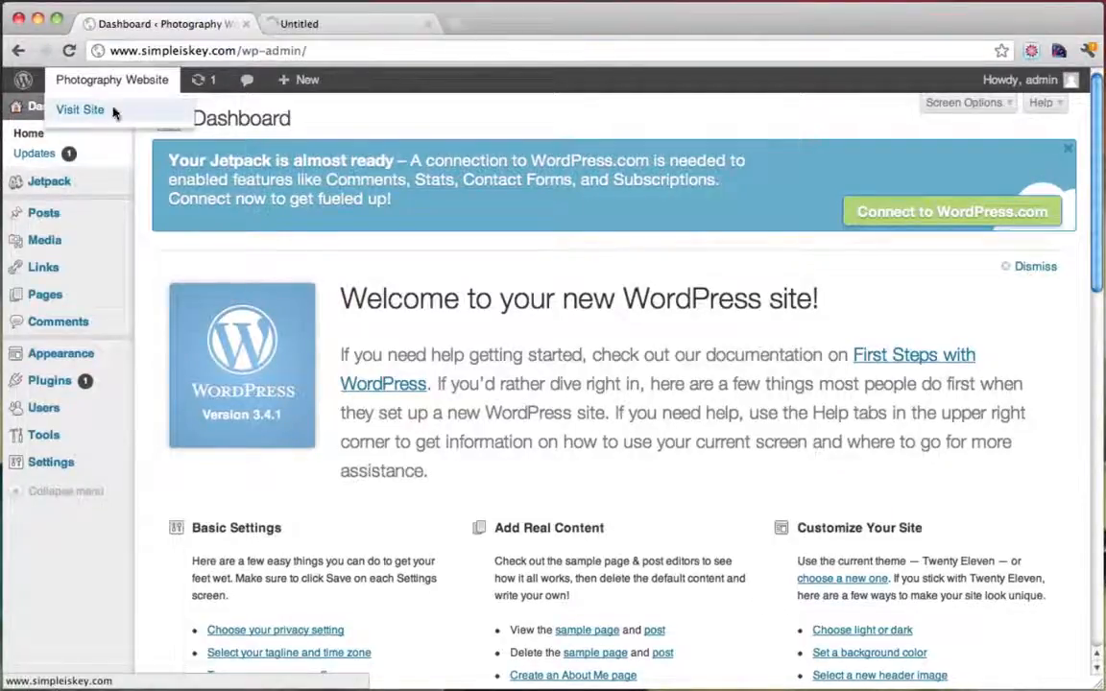
click(355, 23)
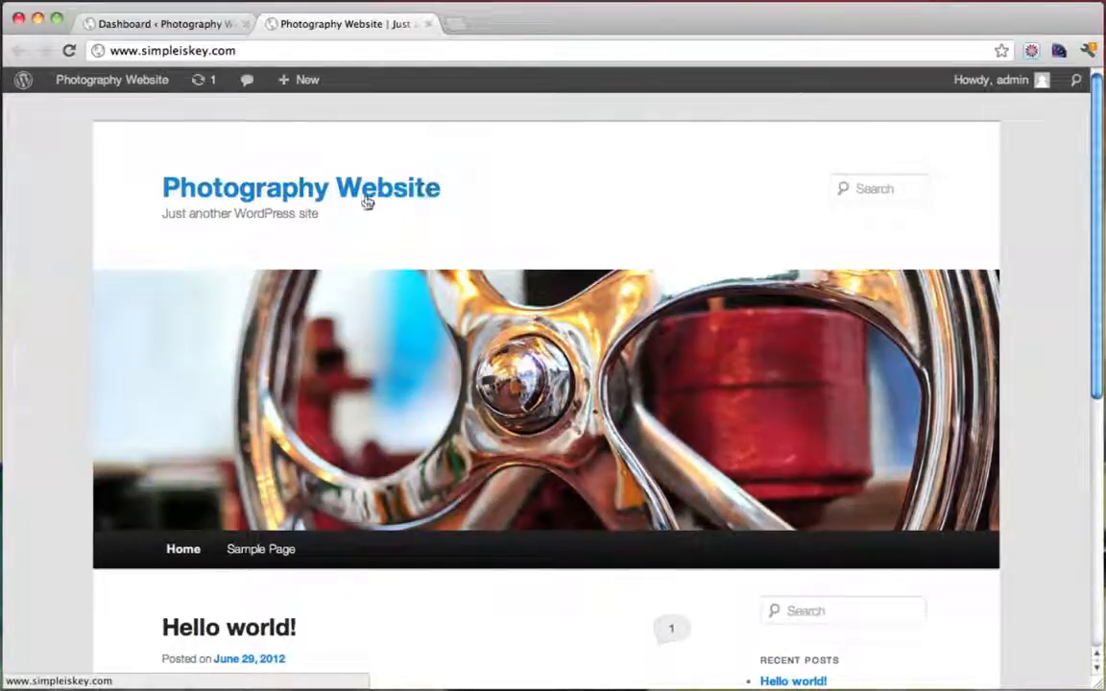
drag(317, 213, 159, 213)
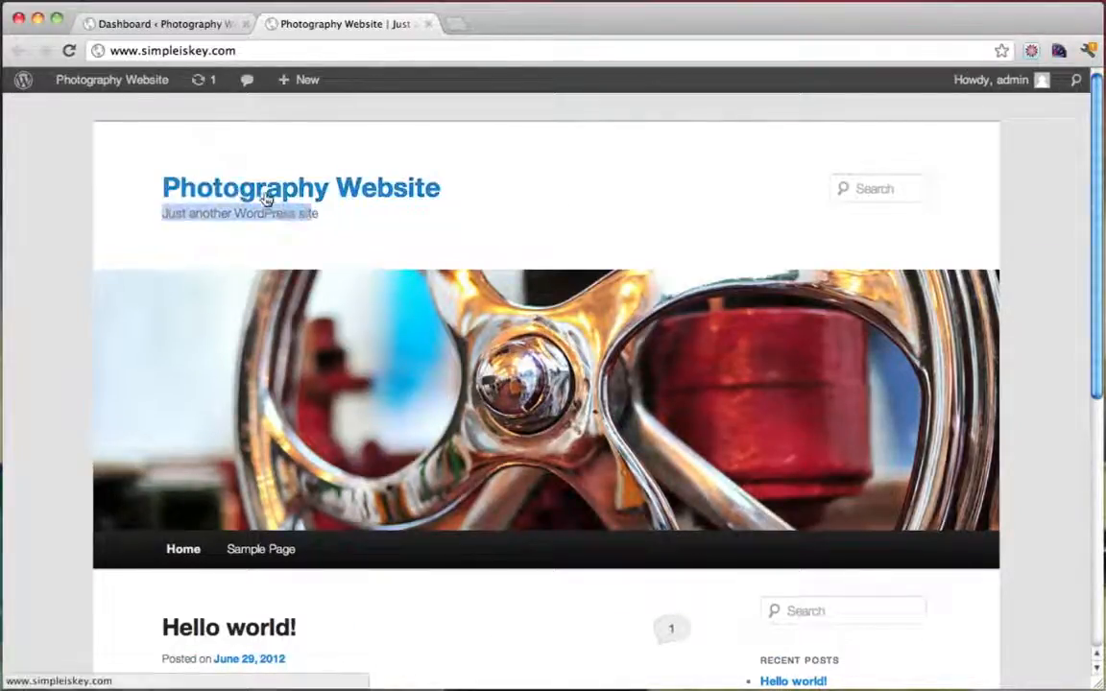
scroll(474, 225, down, 3)
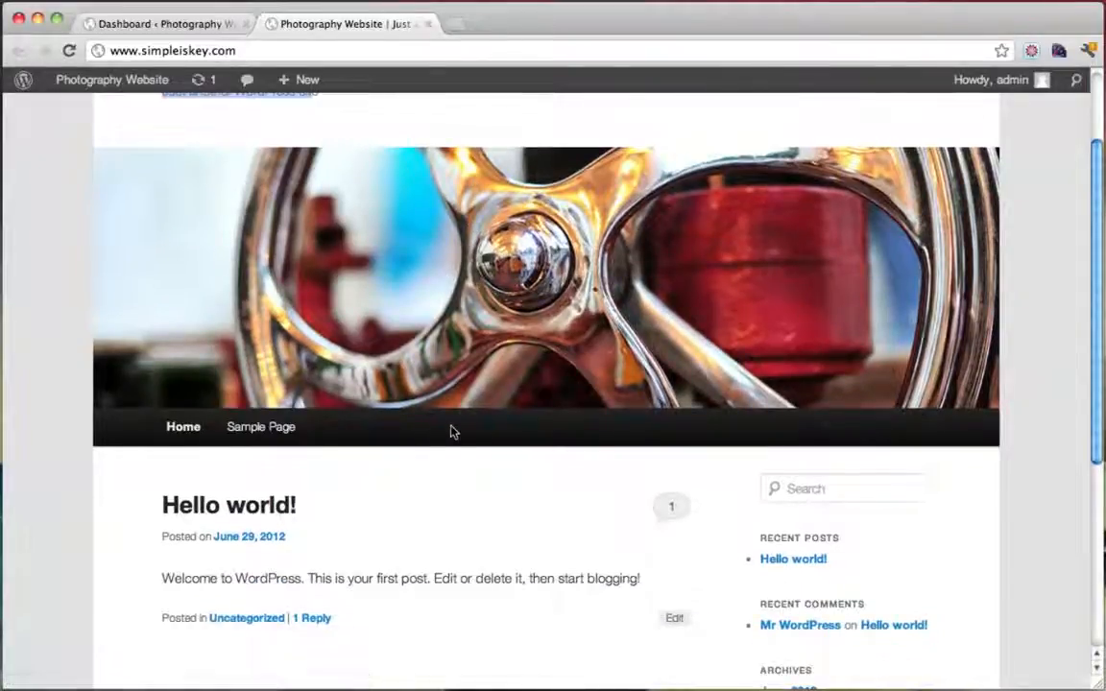
scroll(453, 432, down, 5)
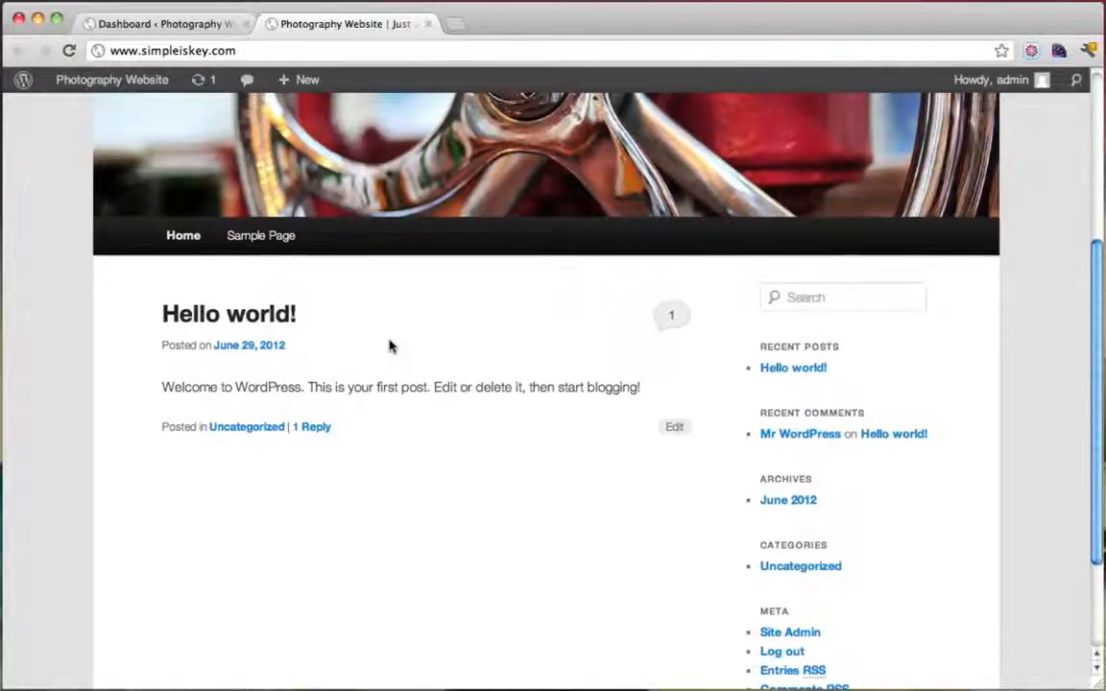
scroll(859, 319, down, 2)
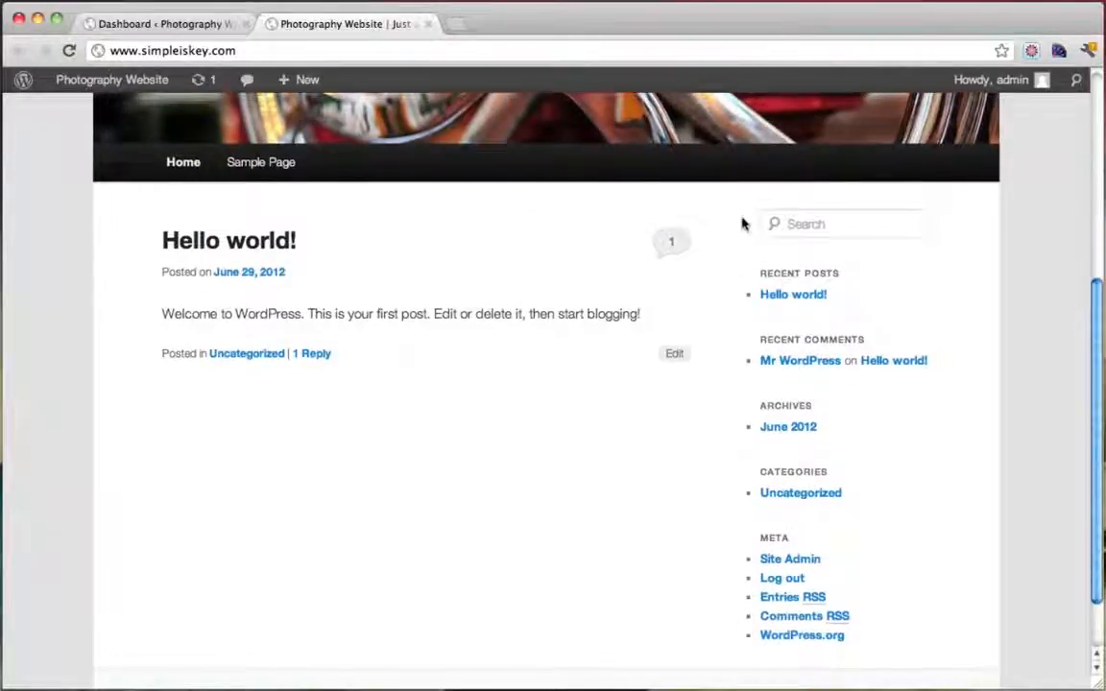
scroll(468, 304, up, 5)
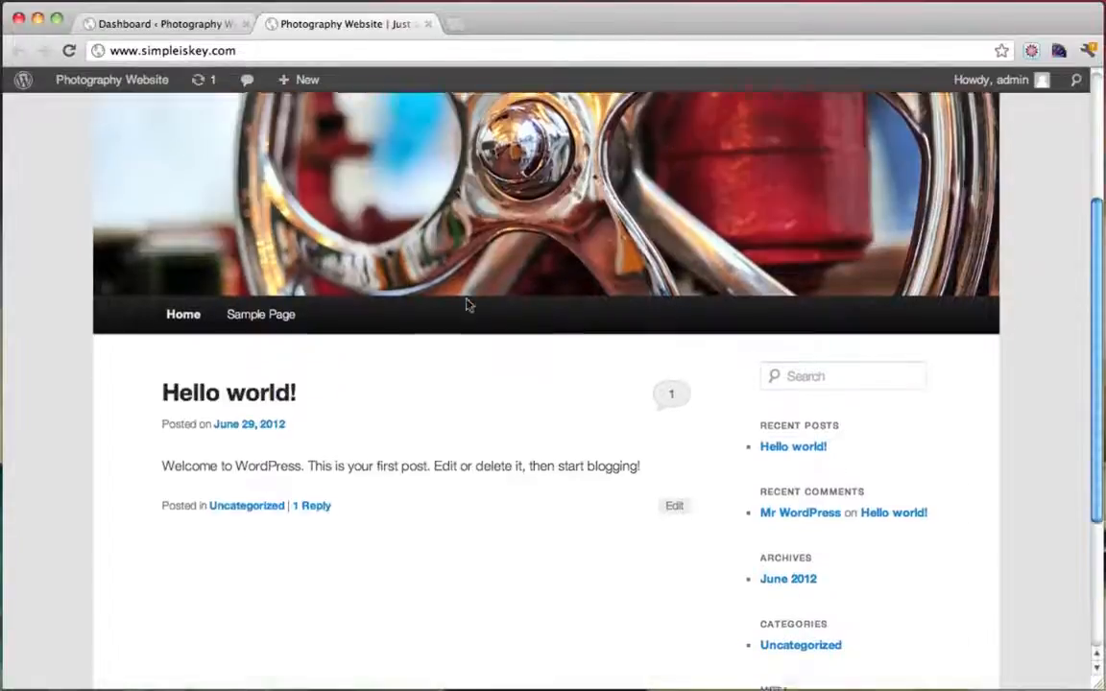
Read through the Sample Page and its Leave a Reply comment box, then close the tab
click(270, 431)
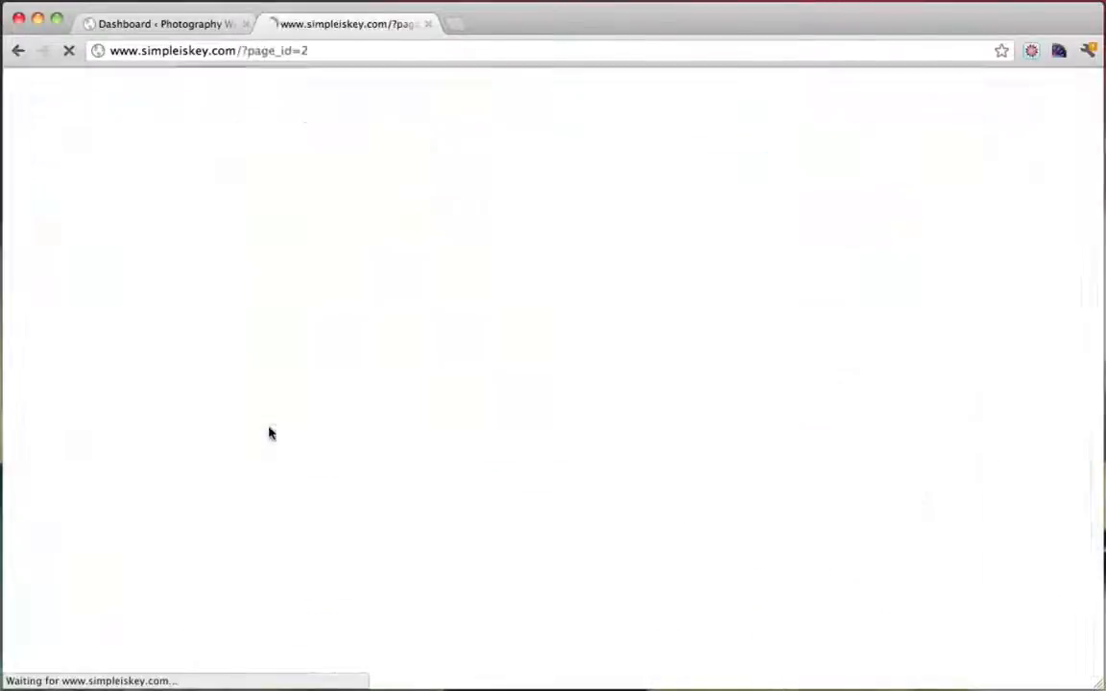
scroll(534, 445, down, 9)
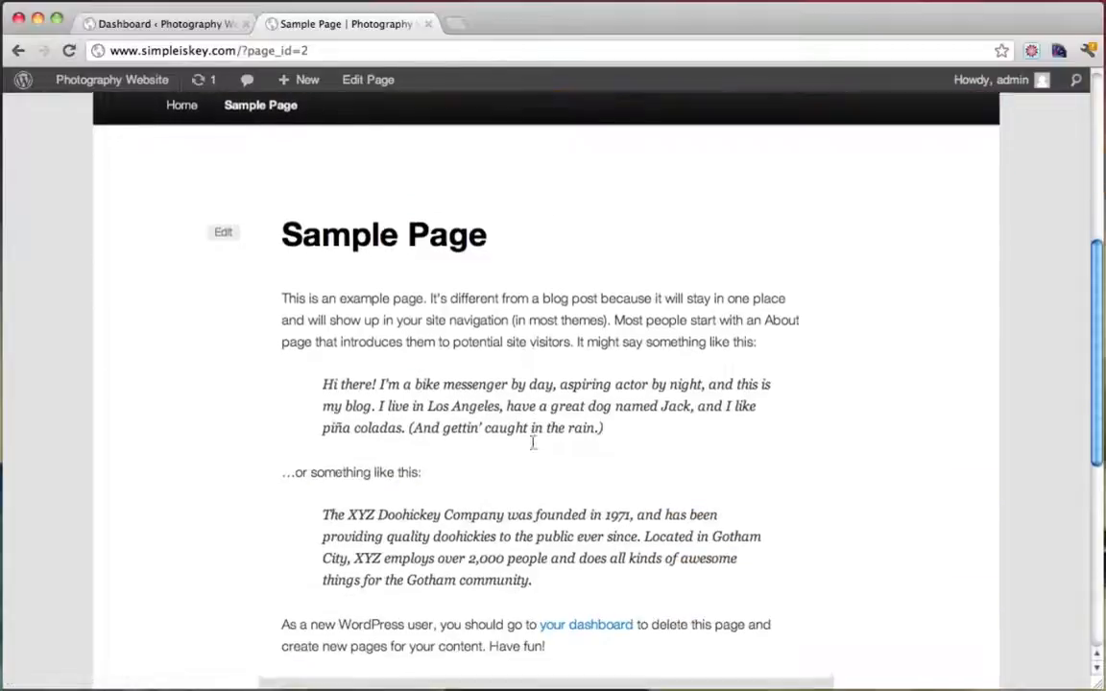
drag(327, 284, 627, 484)
click(631, 490)
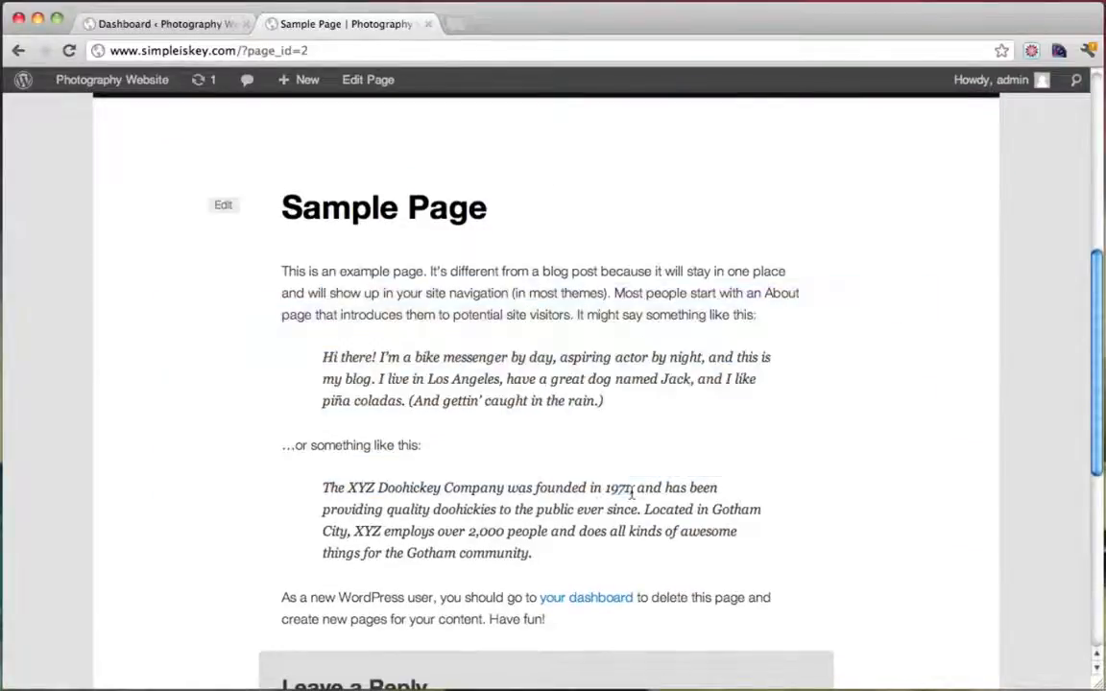
scroll(485, 382, down, 7)
click(493, 555)
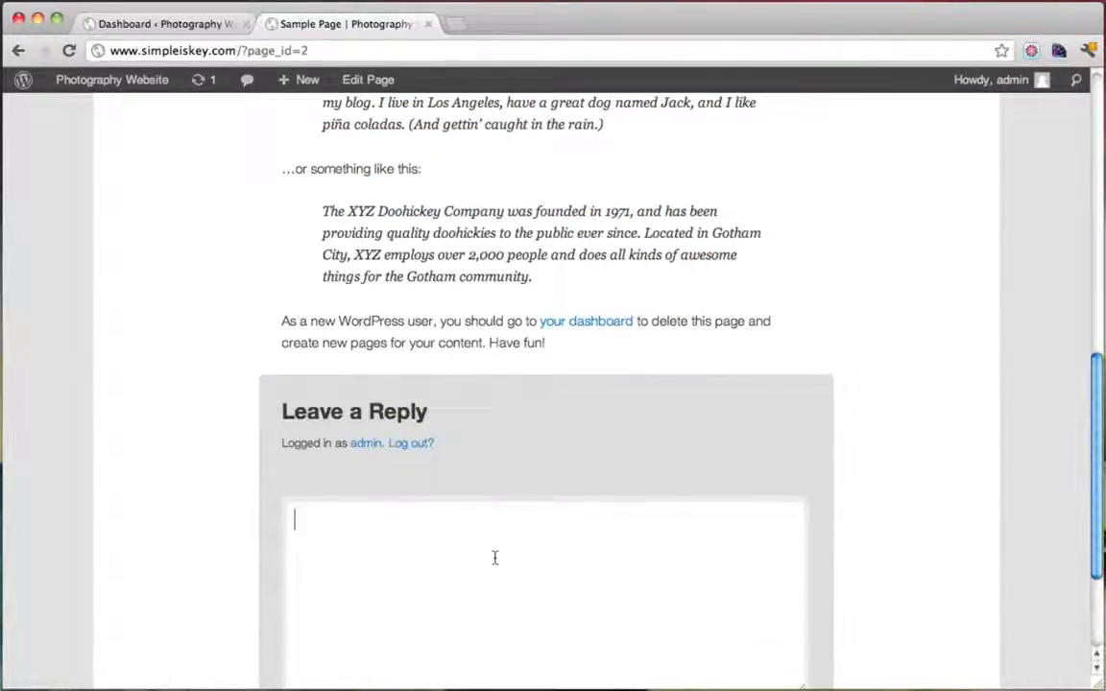
scroll(496, 561, down, 4)
click(486, 447)
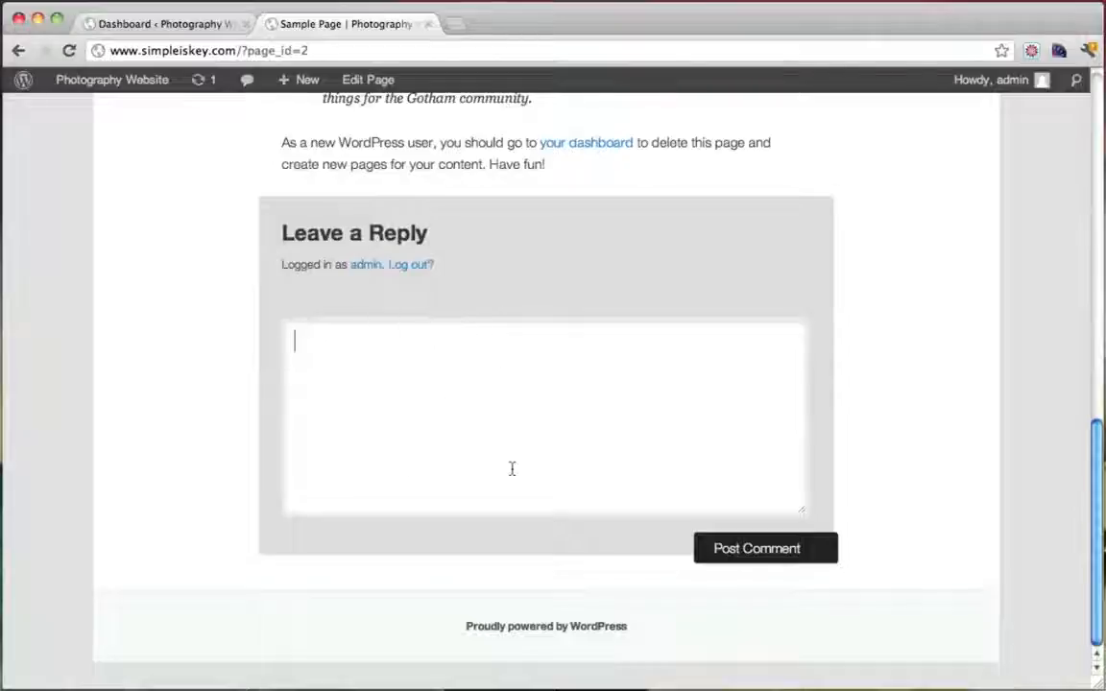
scroll(457, 510, up, 12)
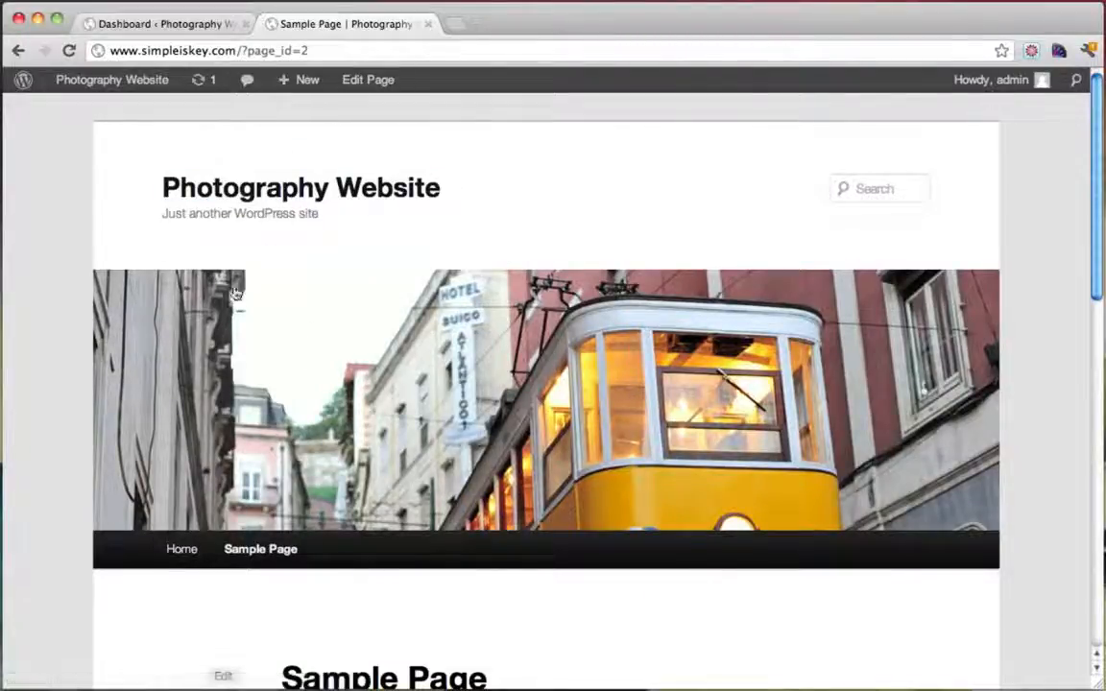
scroll(413, 211, down, 2)
scroll(410, 210, up, 2)
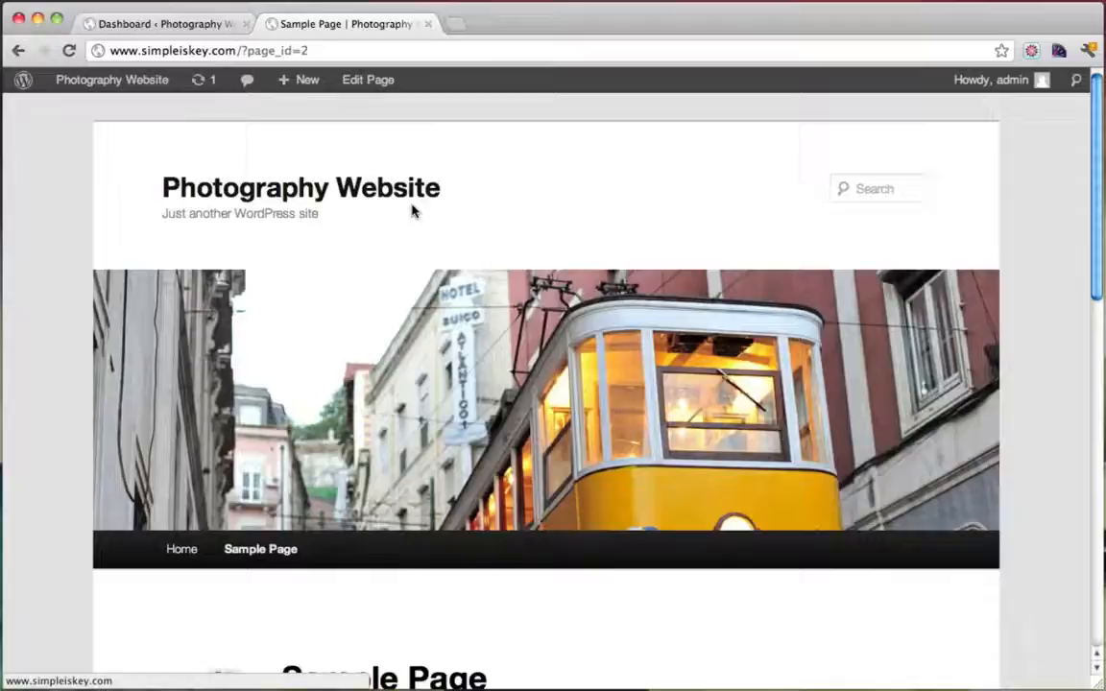
click(428, 24)
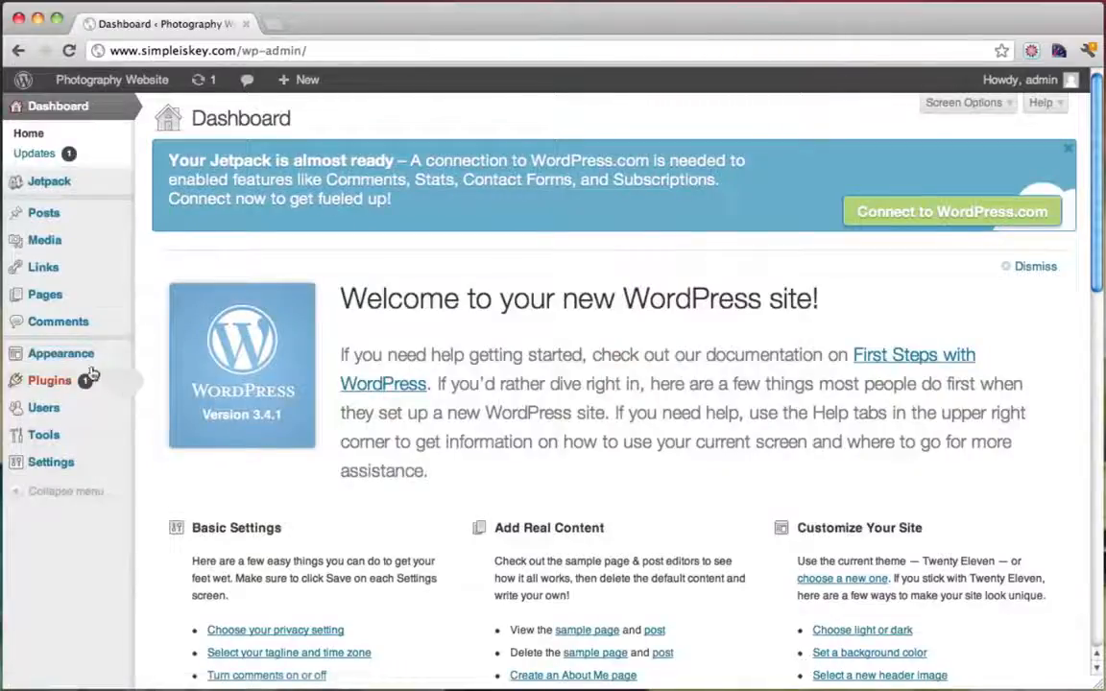
Go to Appearance > Themes > Install Themes and list the Featured themes, including Responsive
mouse_move(72, 362)
click(186, 357)
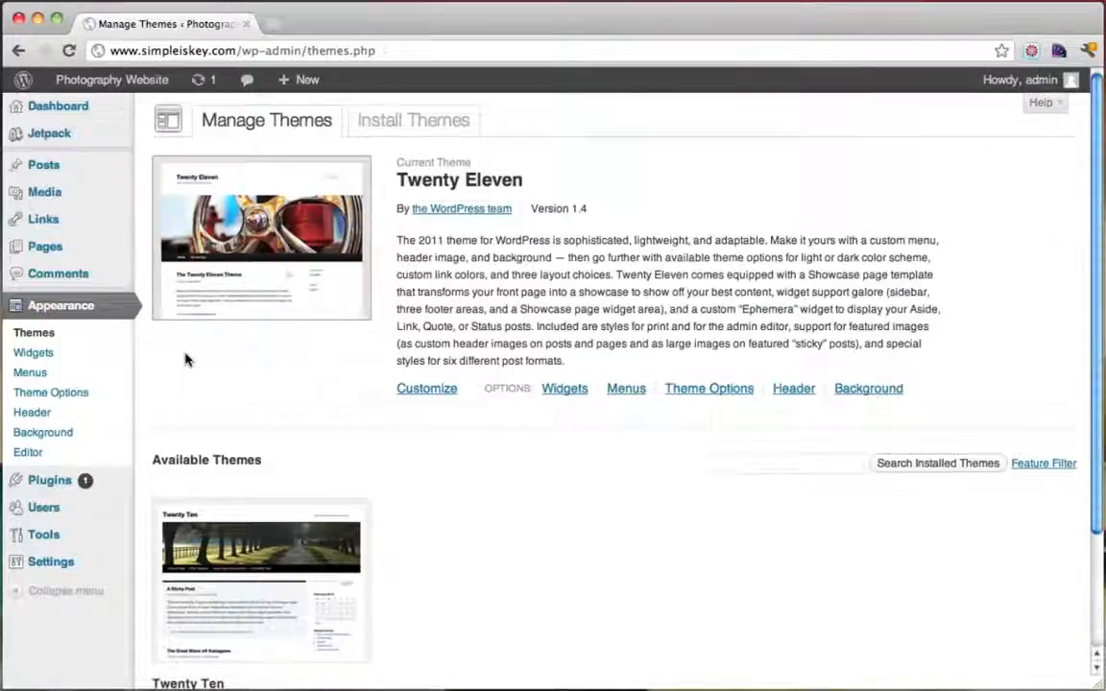
click(420, 123)
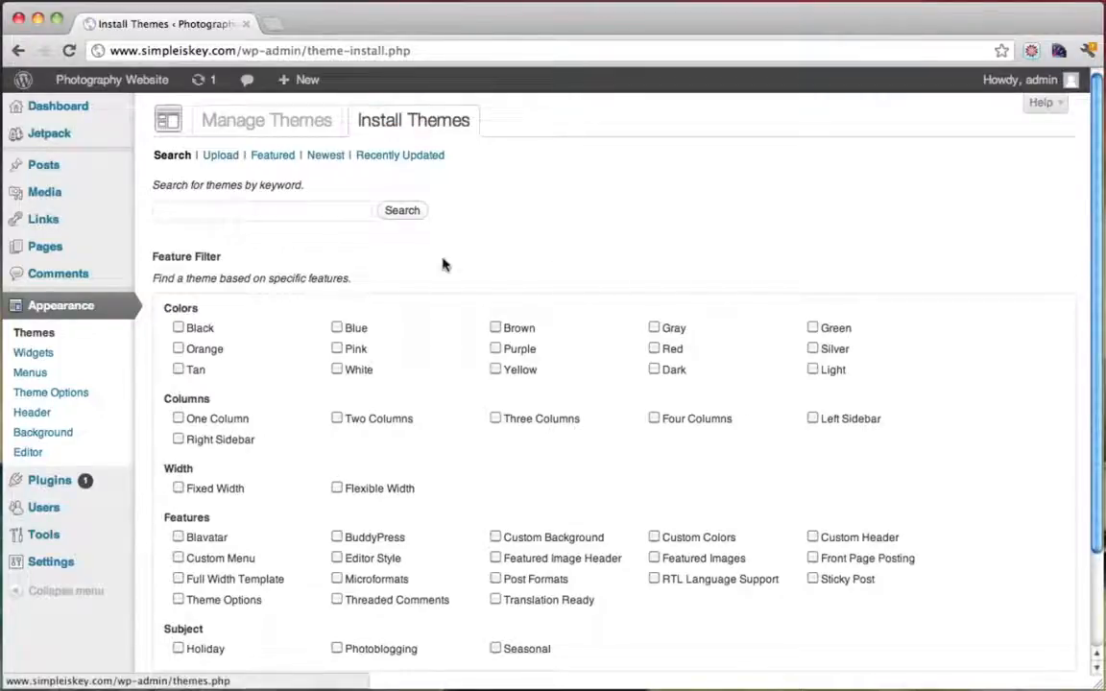
scroll(516, 242, down, 4)
scroll(519, 255, up, 4)
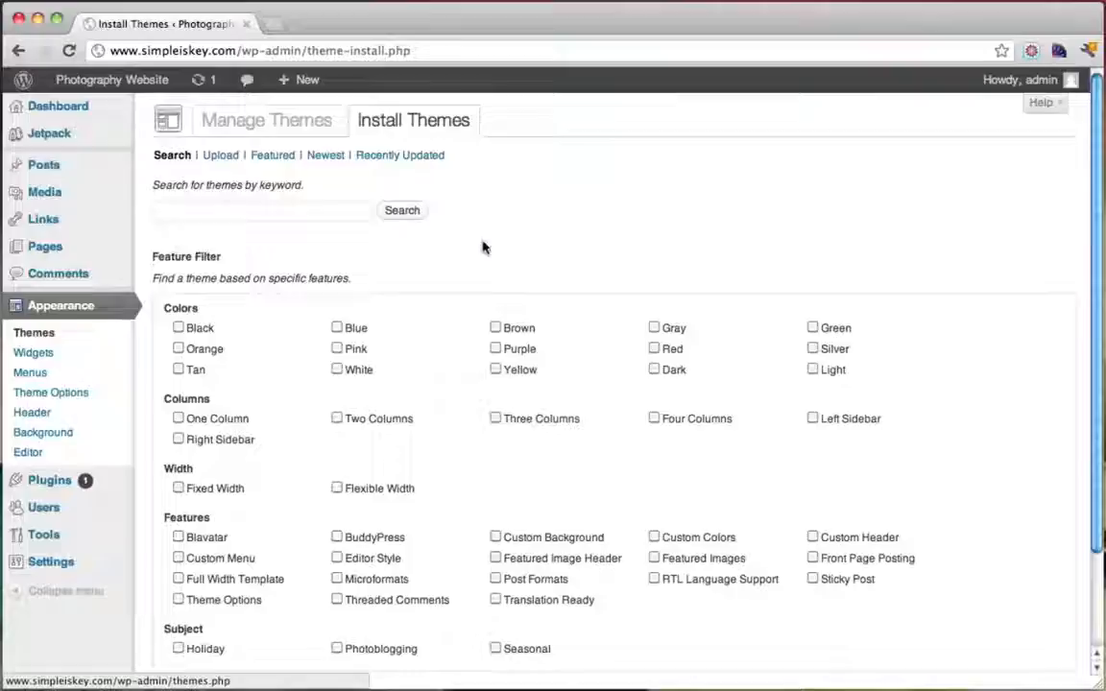
click(273, 160)
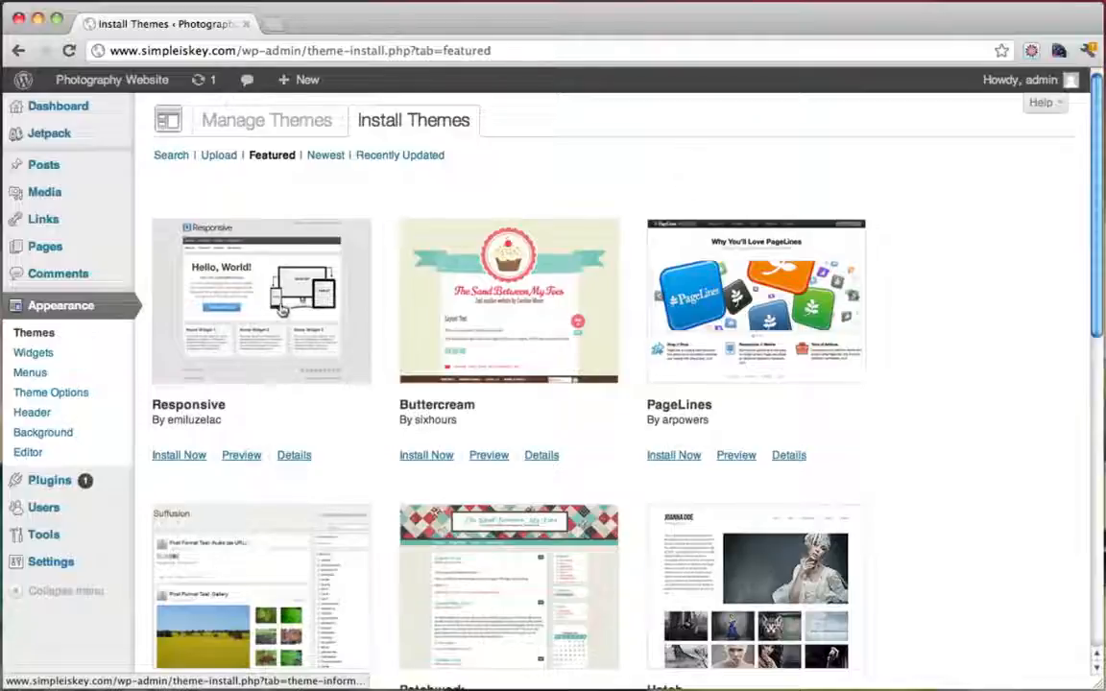
Install the Responsive 1.7.5 theme and activate it as the current theme
click(177, 457)
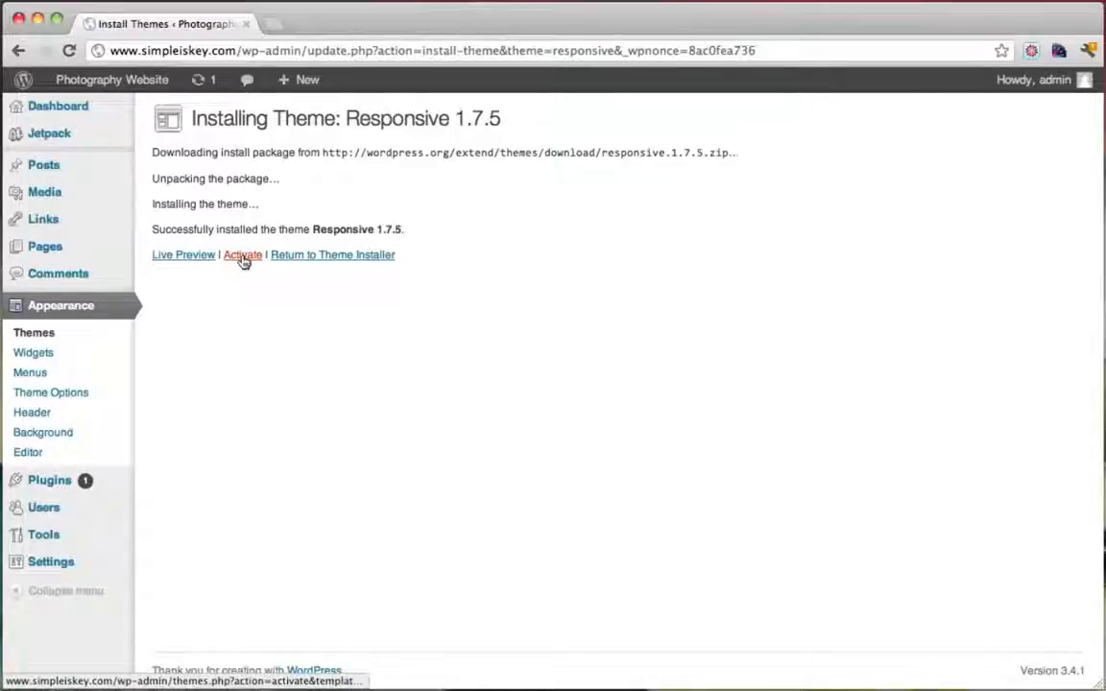
click(242, 256)
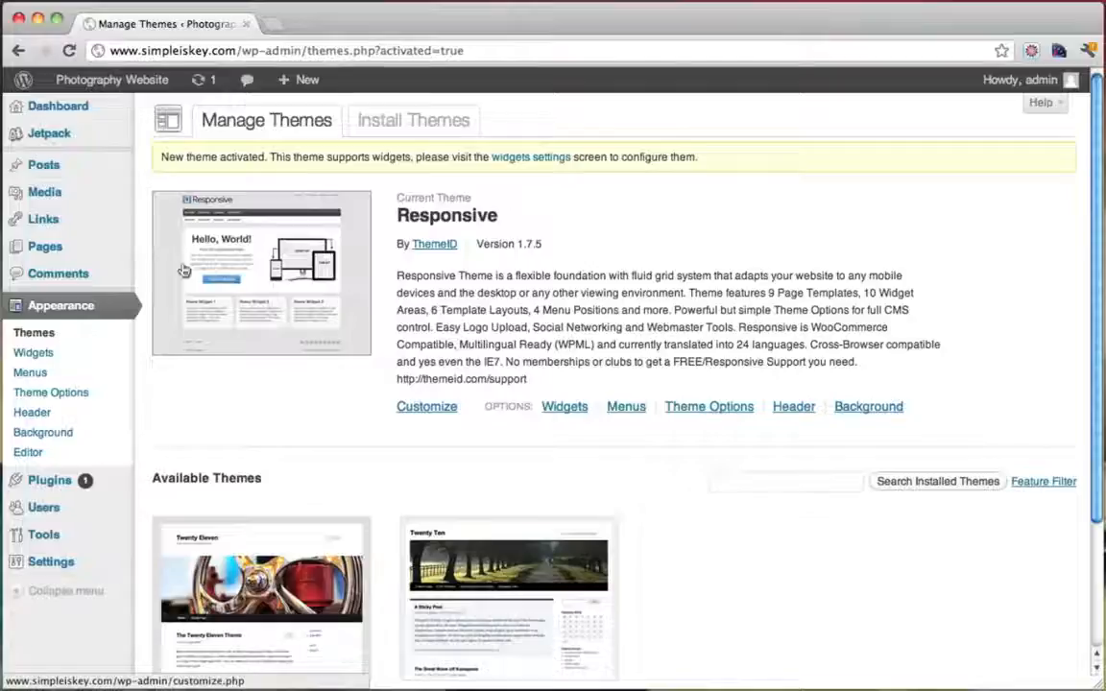
Visit the live site from the admin bar's site-name menu
mouse_move(112, 79)
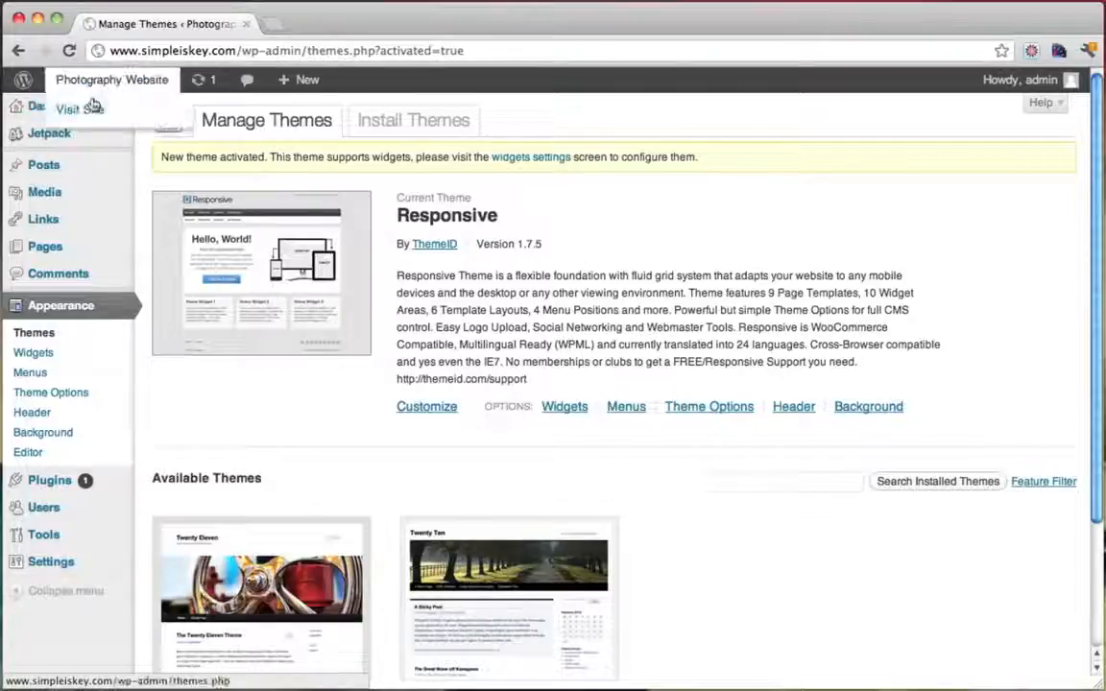
click(92, 108)
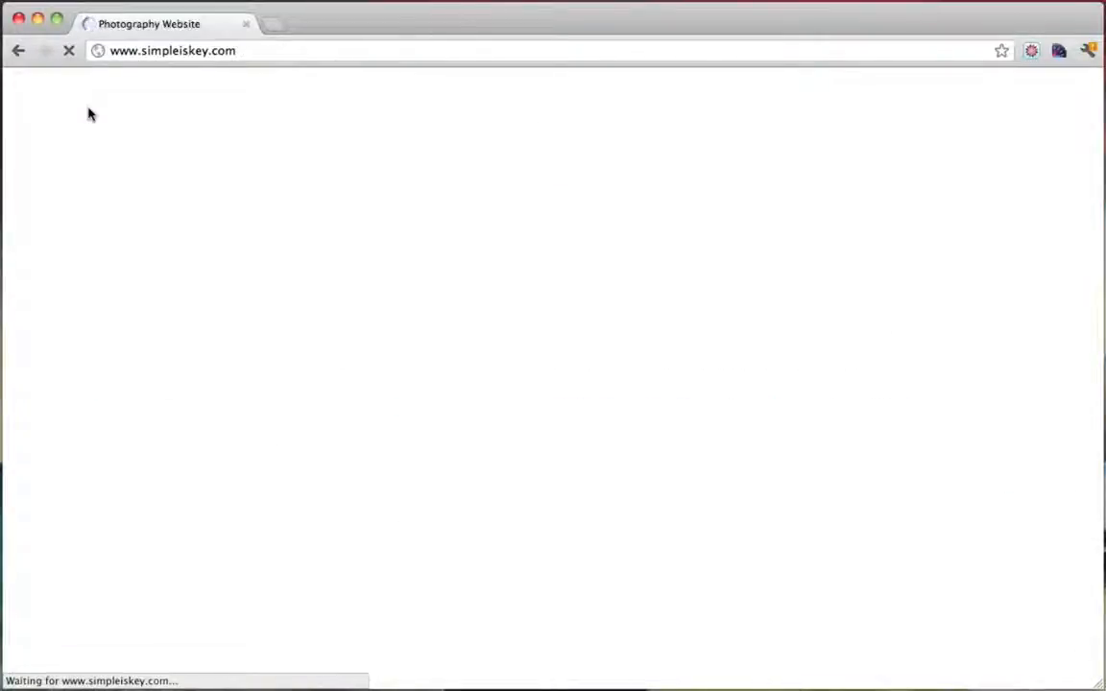
scroll(715, 219, down, 5)
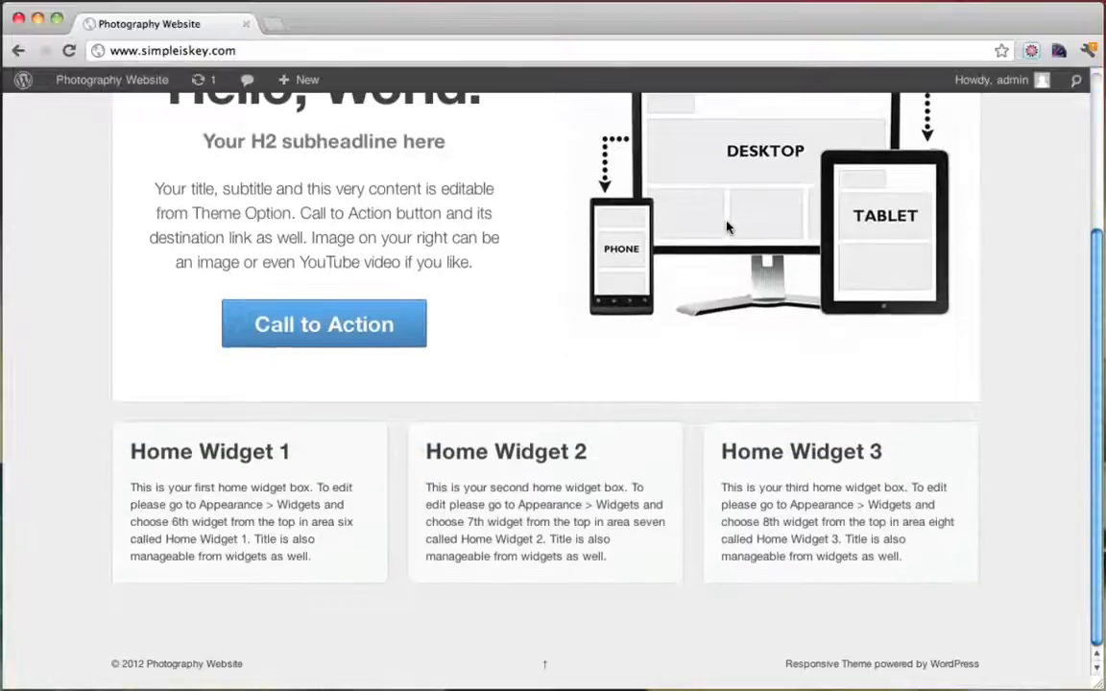
scroll(703, 209, up, 5)
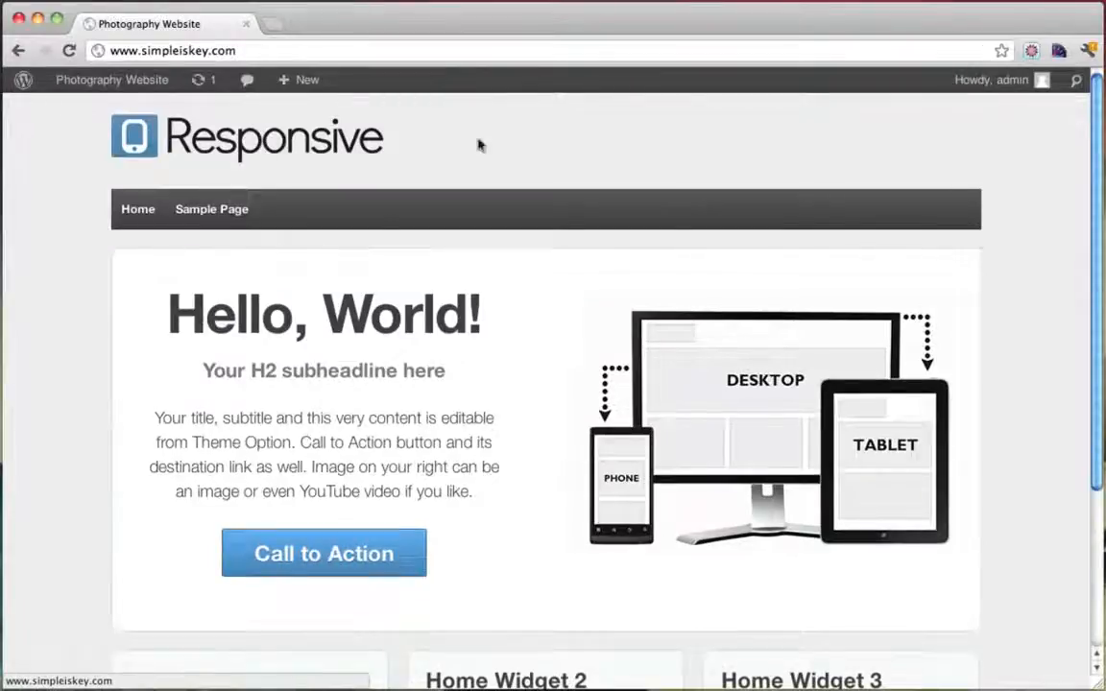
Browse the Sample Page in the Responsive theme, then return to the Home page
click(219, 211)
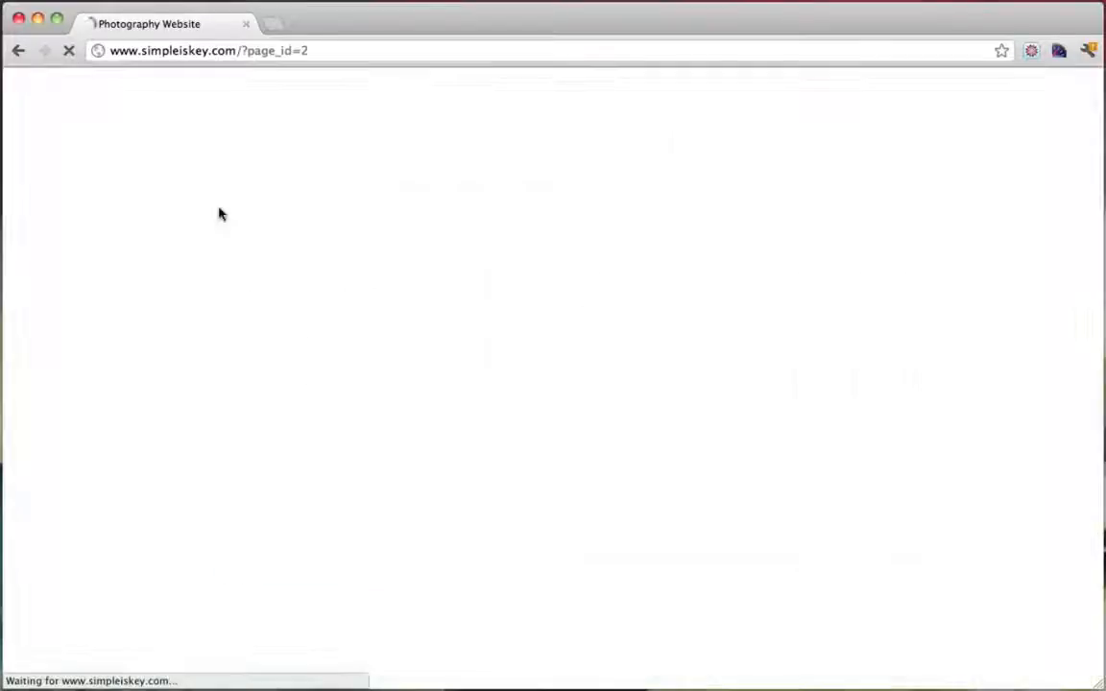
scroll(509, 297, down, 2)
scroll(524, 304, down, 1)
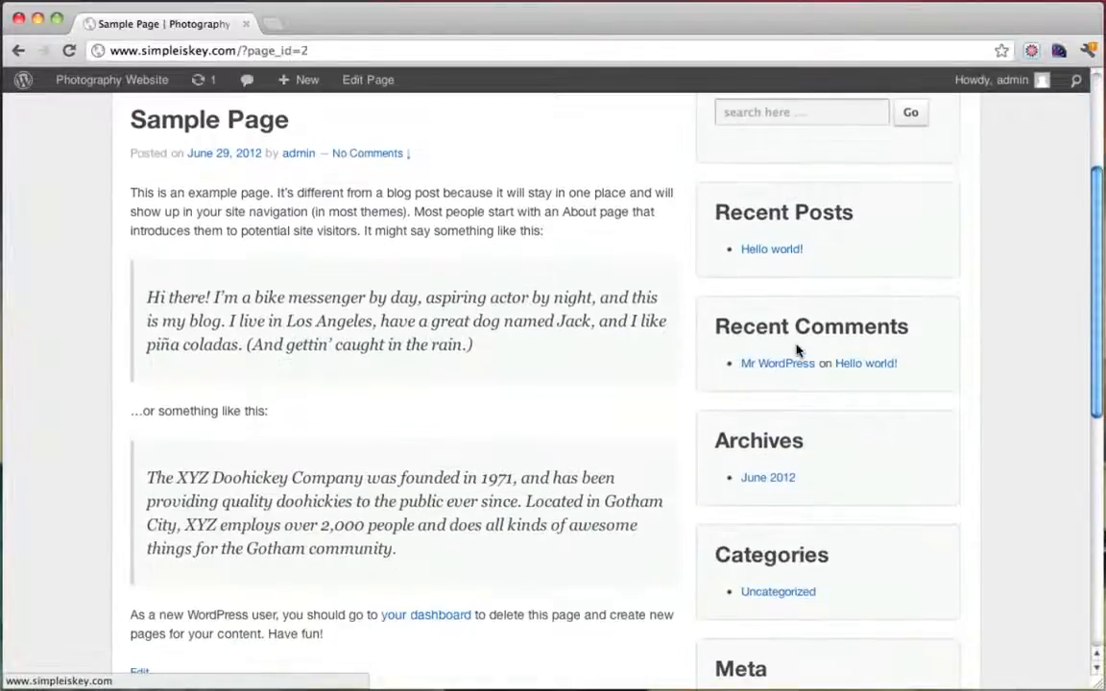
scroll(796, 351, down, 3)
scroll(547, 329, up, 4)
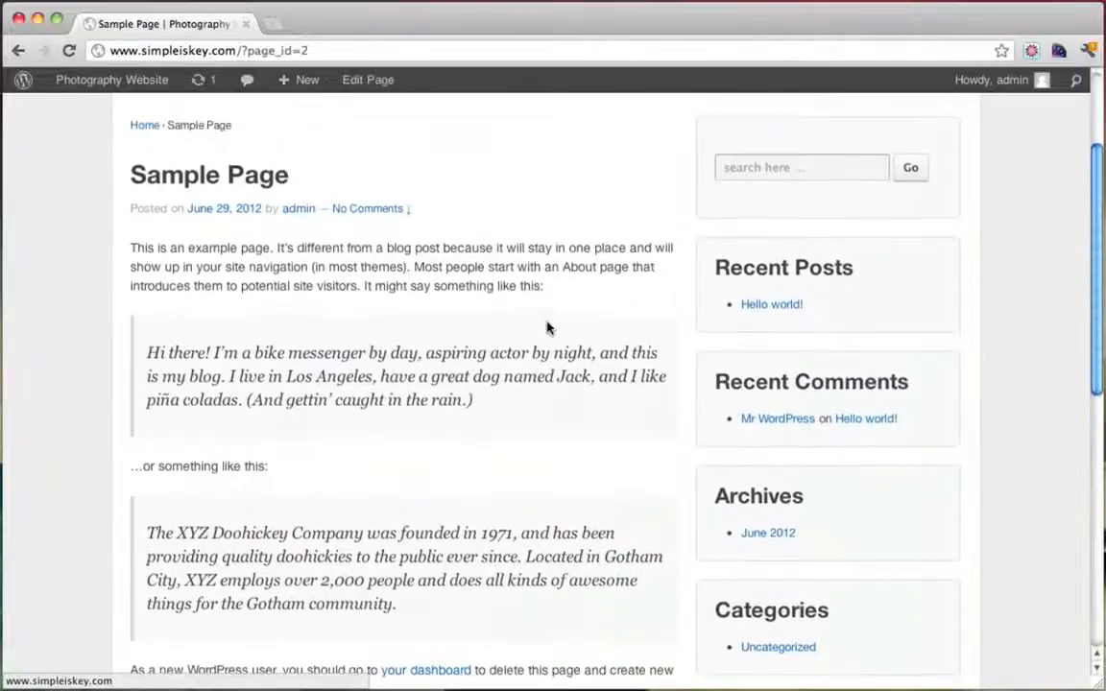
drag(157, 248, 521, 561)
scroll(522, 563, up, 2)
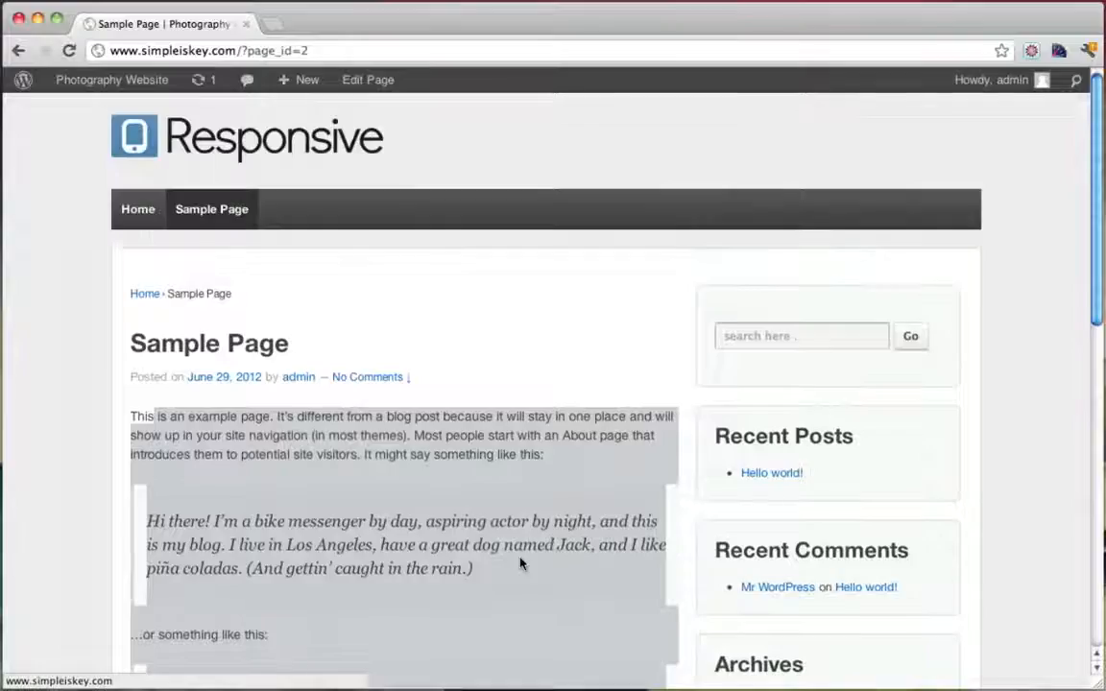
click(139, 207)
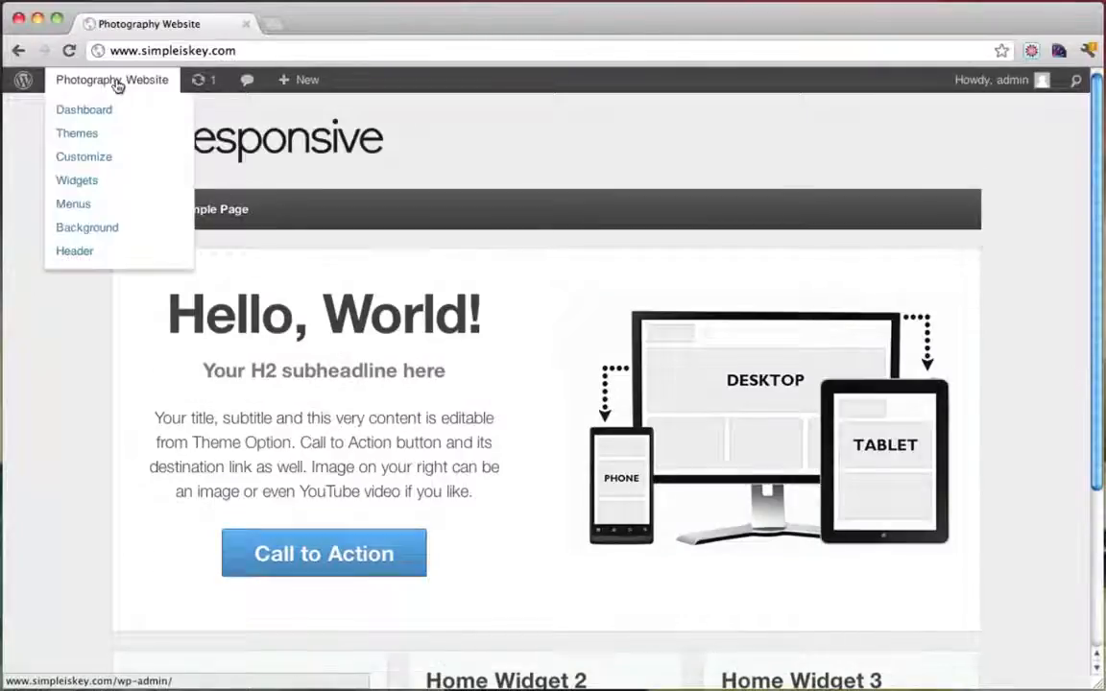
Return to the Dashboard and reopen Install Themes > Featured, now showing Responsive as Installed
click(115, 86)
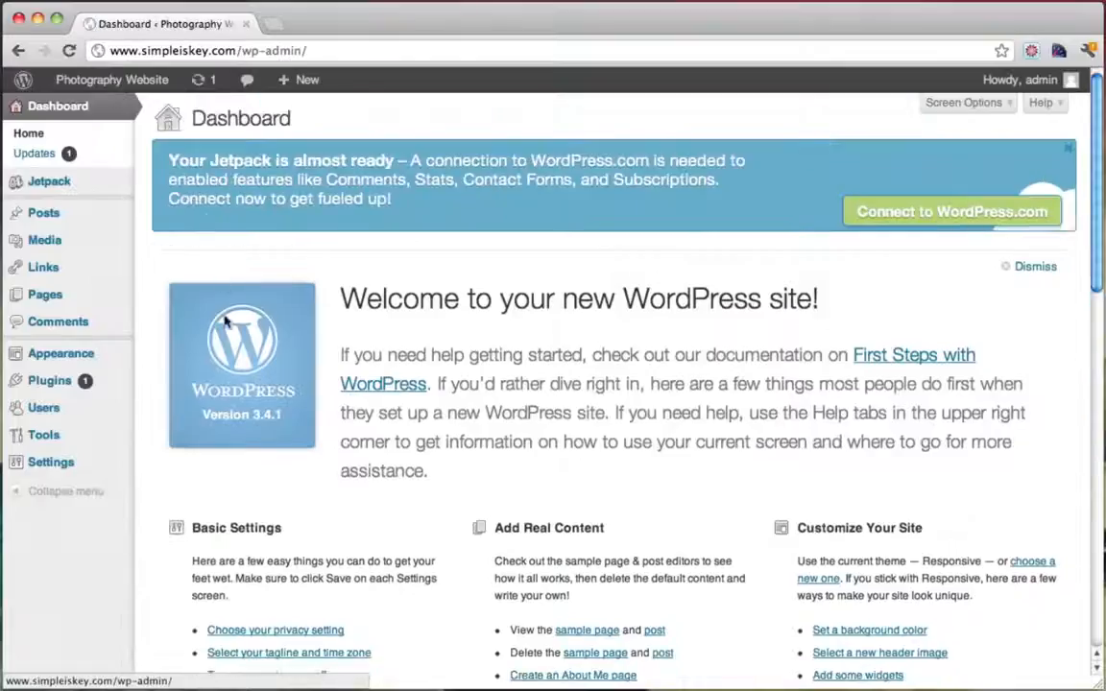
mouse_move(83, 357)
click(179, 358)
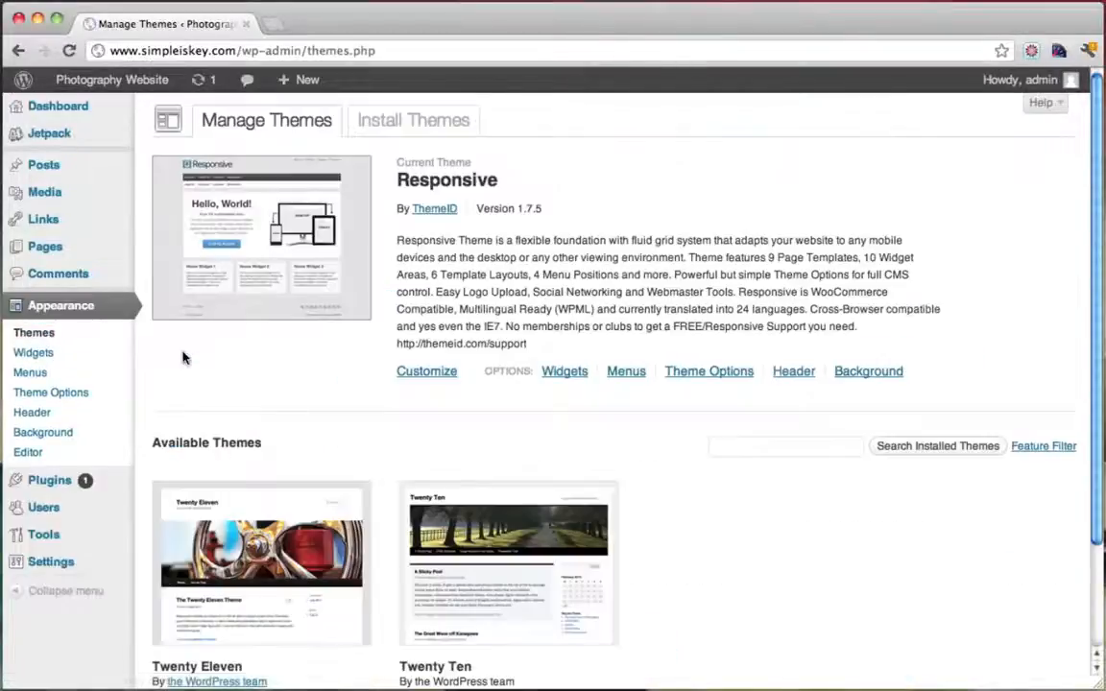
click(429, 122)
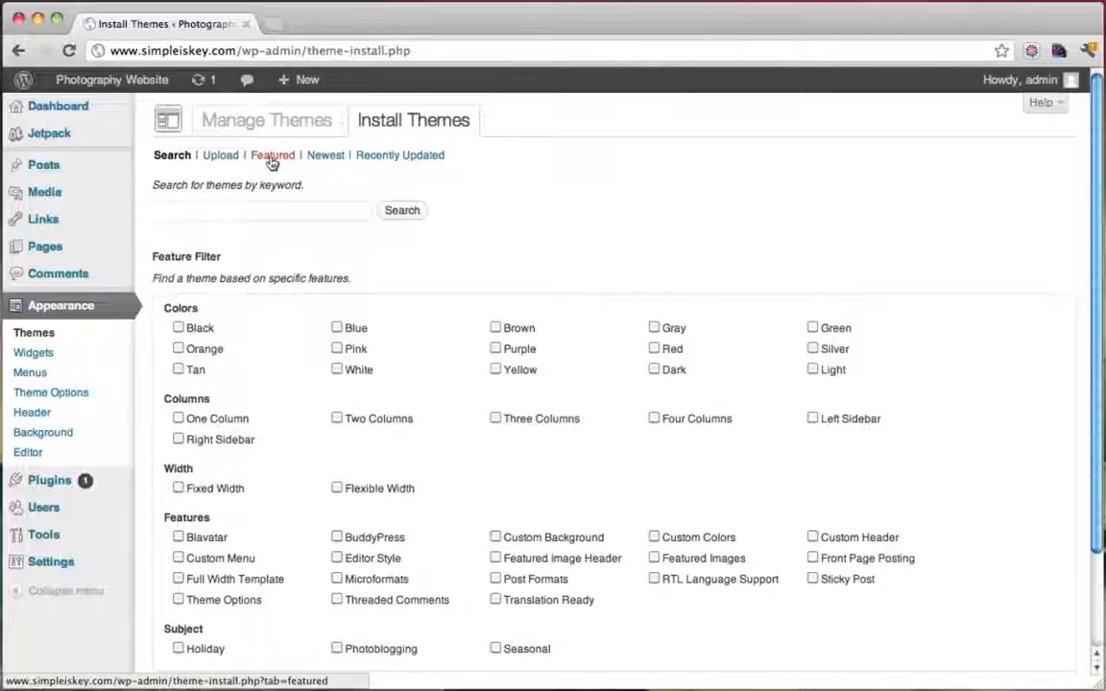
click(271, 160)
scroll(808, 301, down, 10)
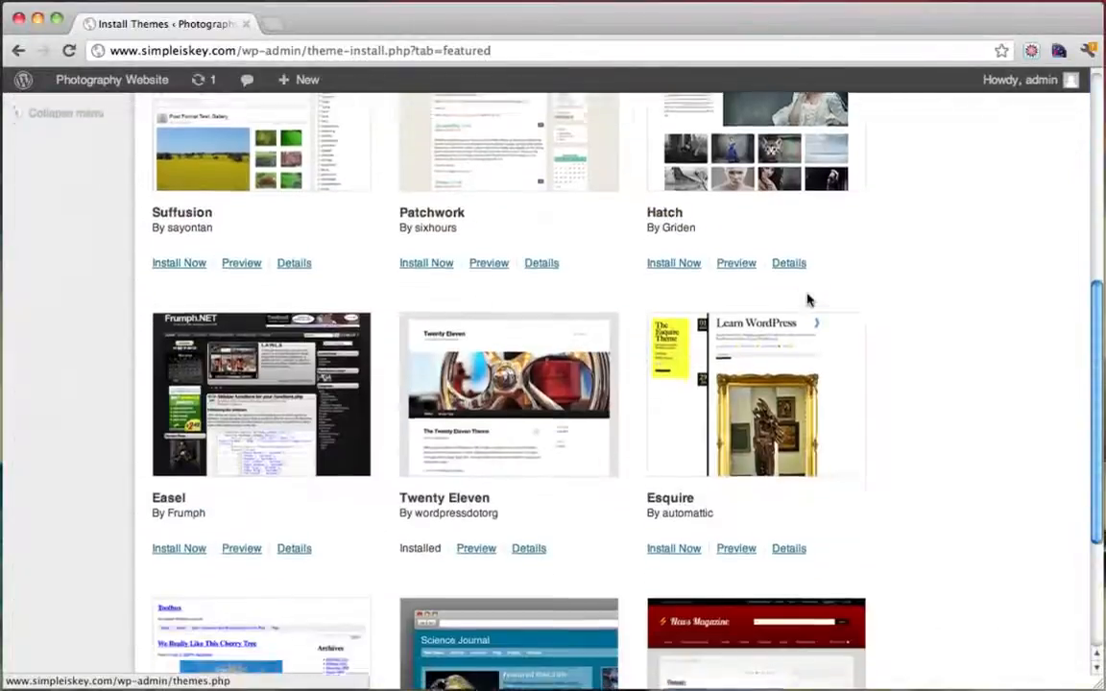
scroll(913, 474, up, 10)
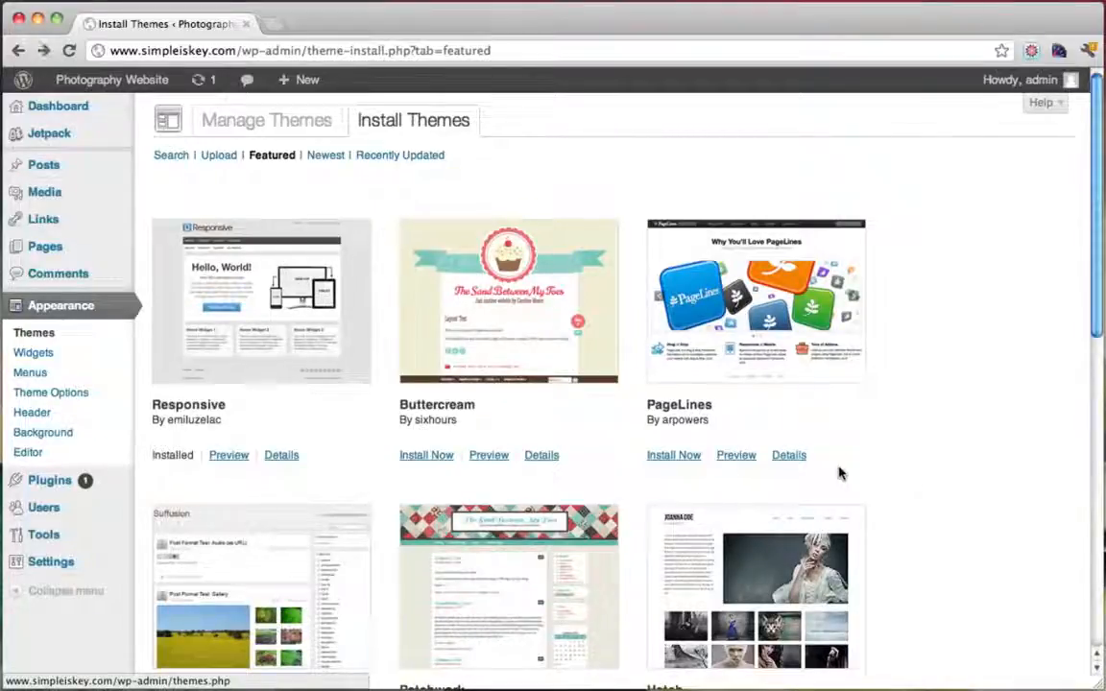
click(272, 26)
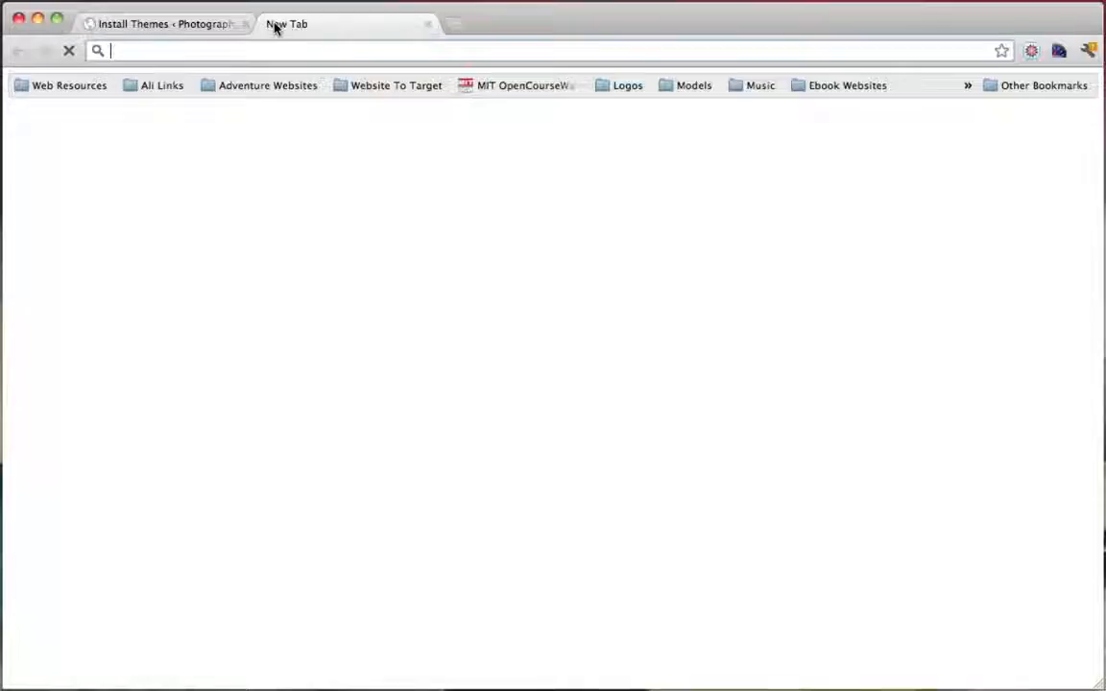
text(www.theme)
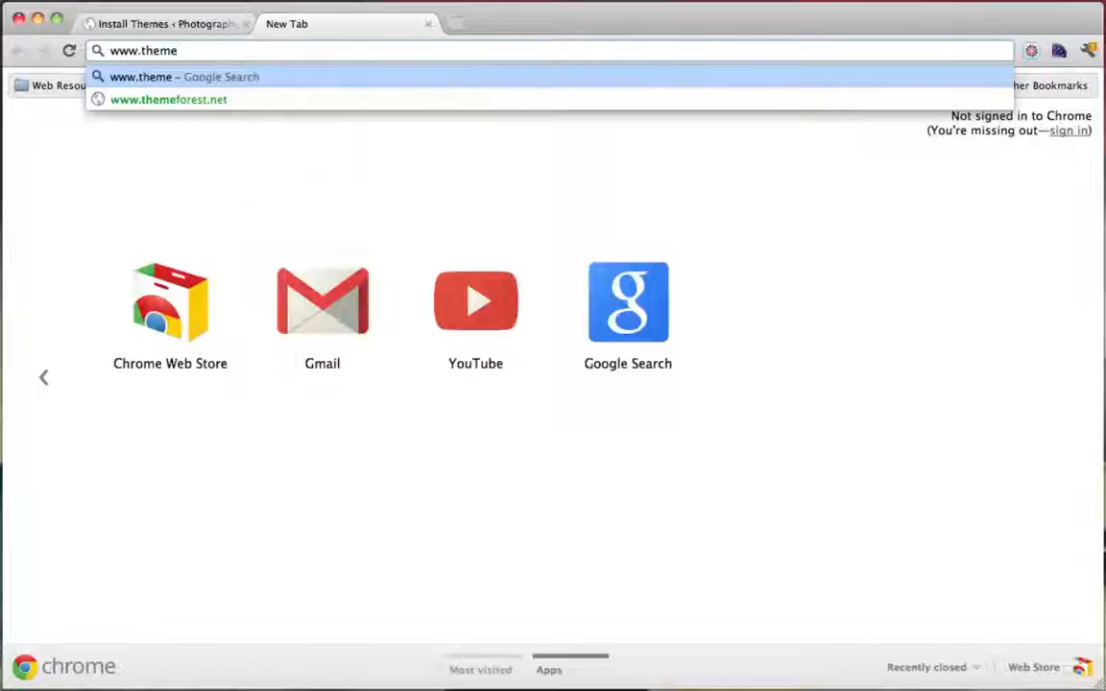
text(forest.net)
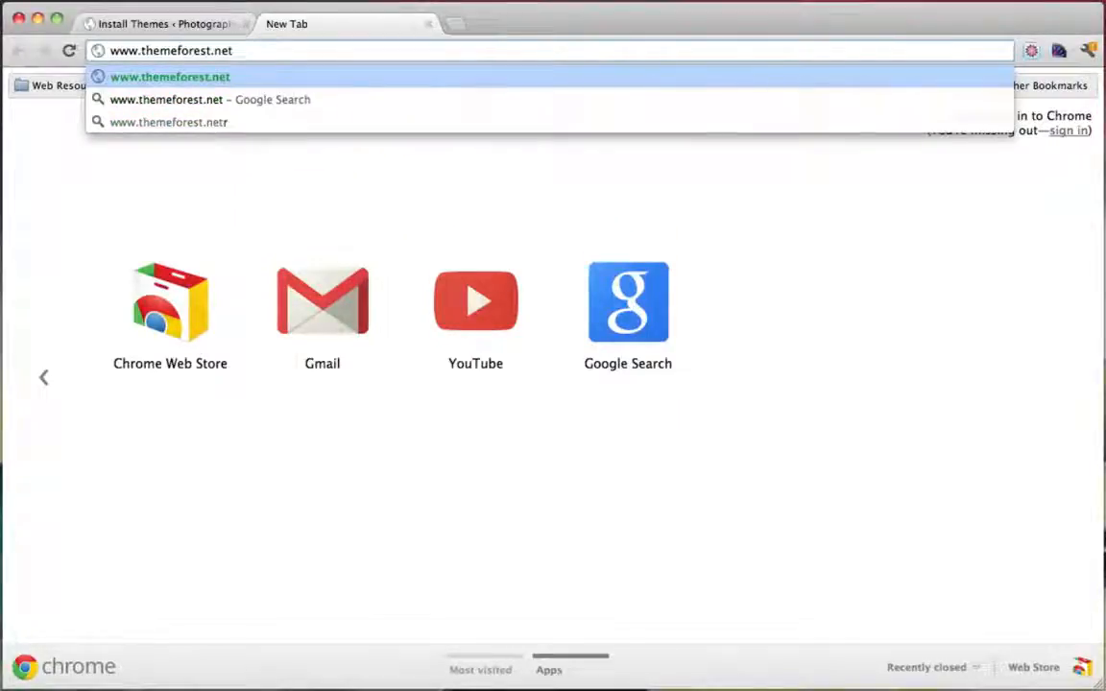
key(Return)
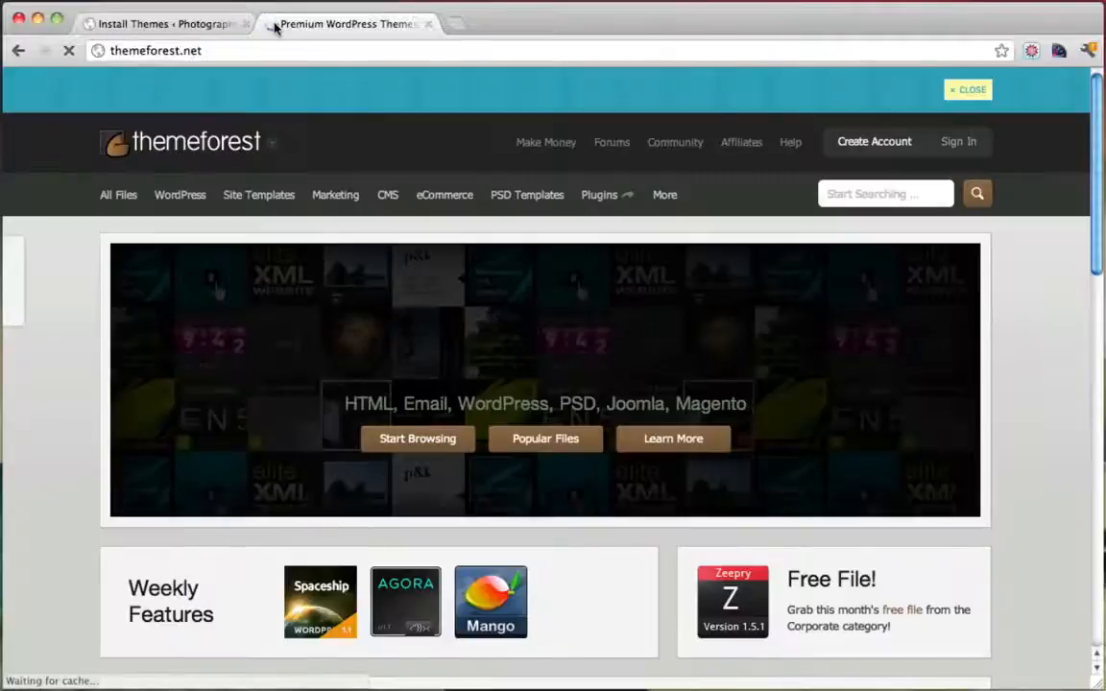
List ThemeForest's WordPress themes sorted by Sales and scroll down to King Size
mouse_move(312, 204)
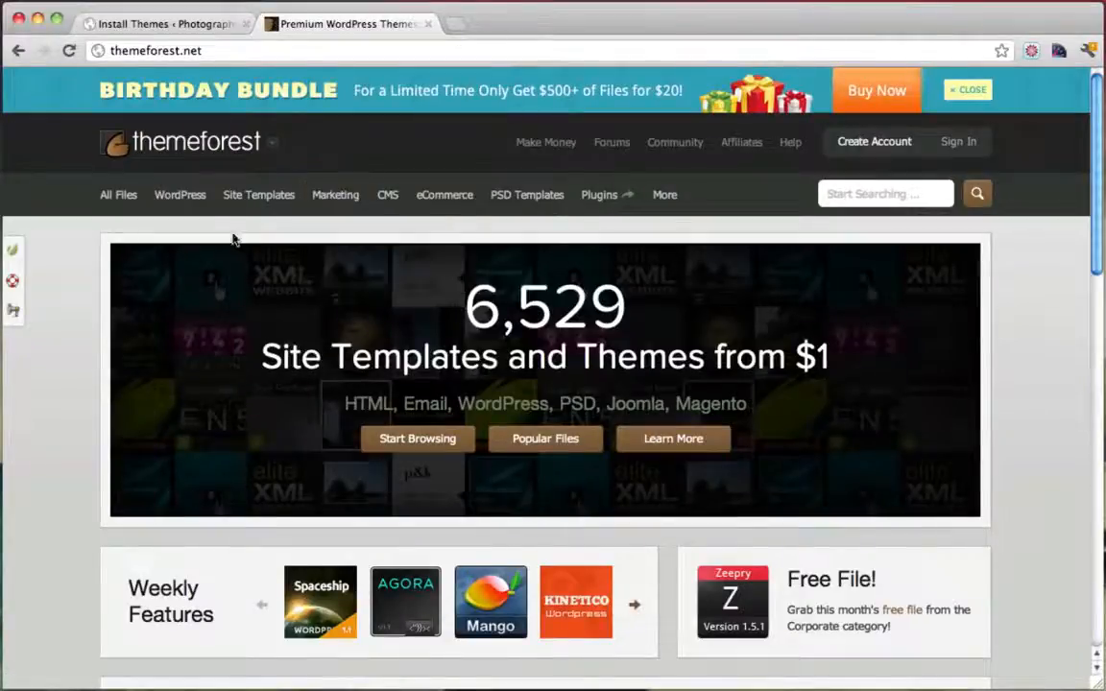
mouse_move(182, 202)
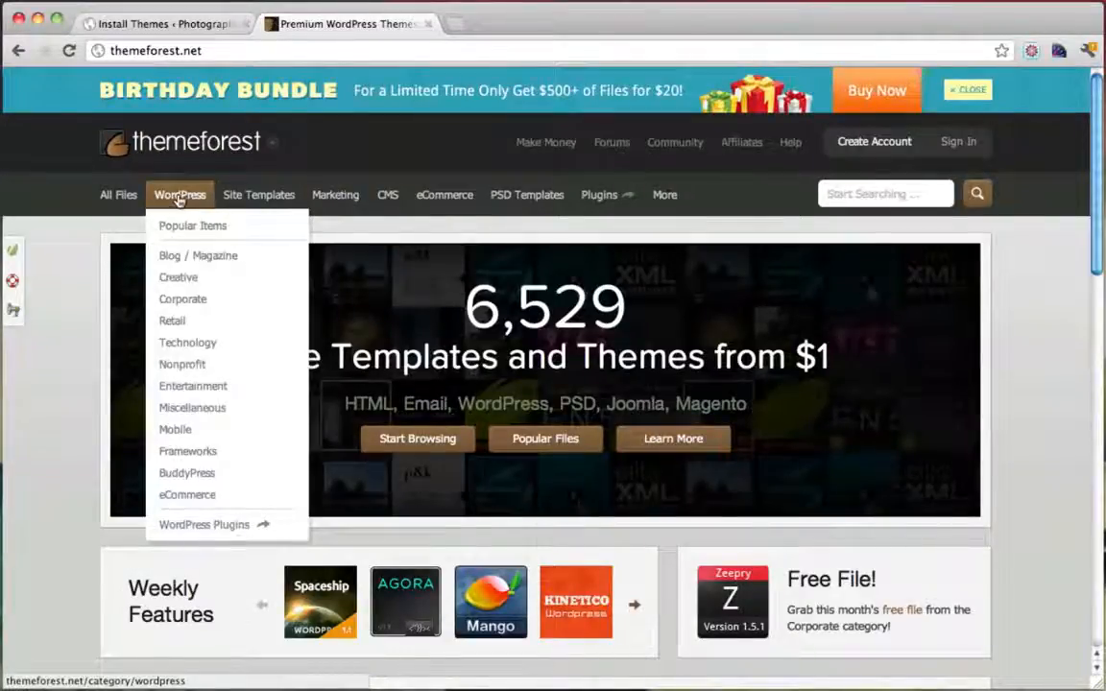
click(179, 197)
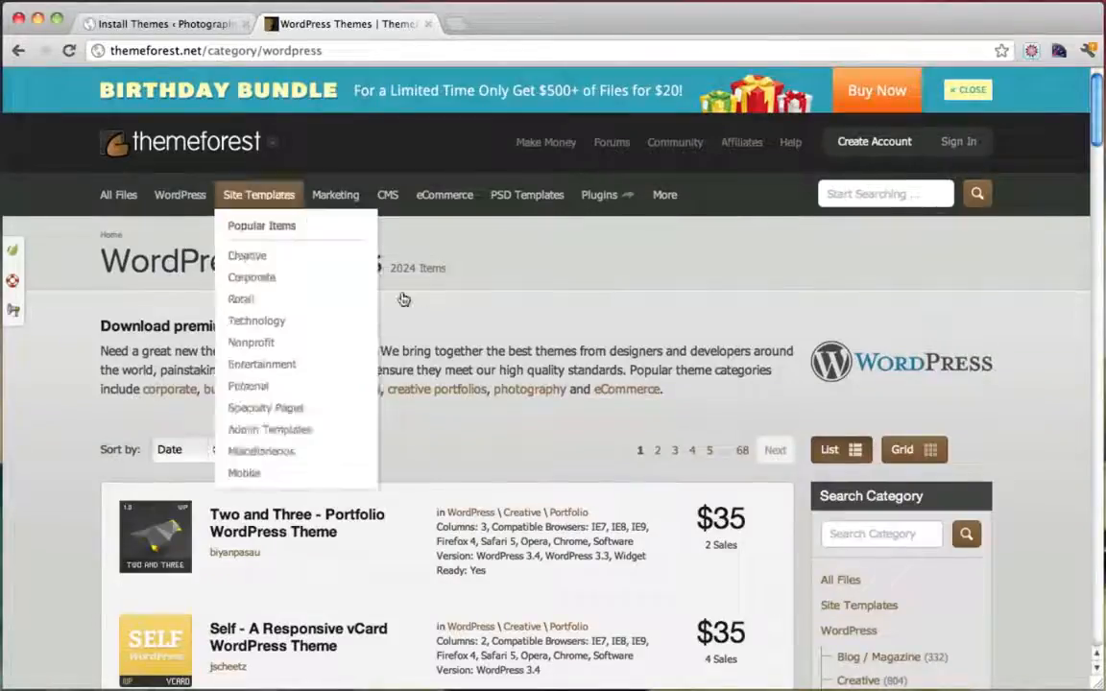
scroll(444, 386, down, 3)
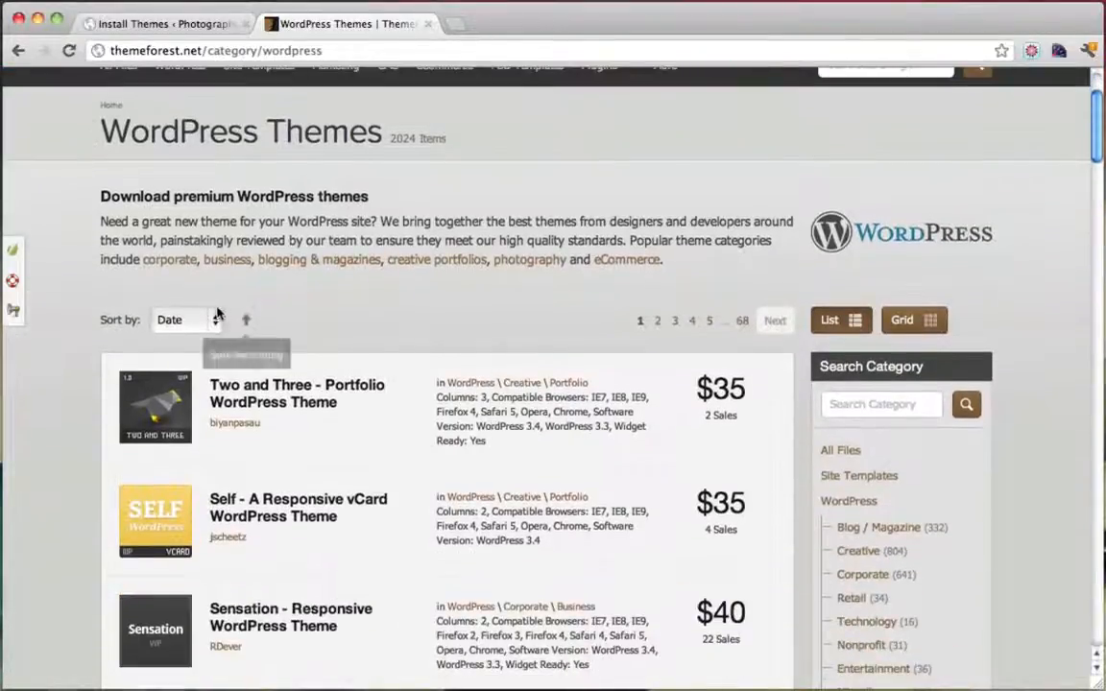
click(192, 320)
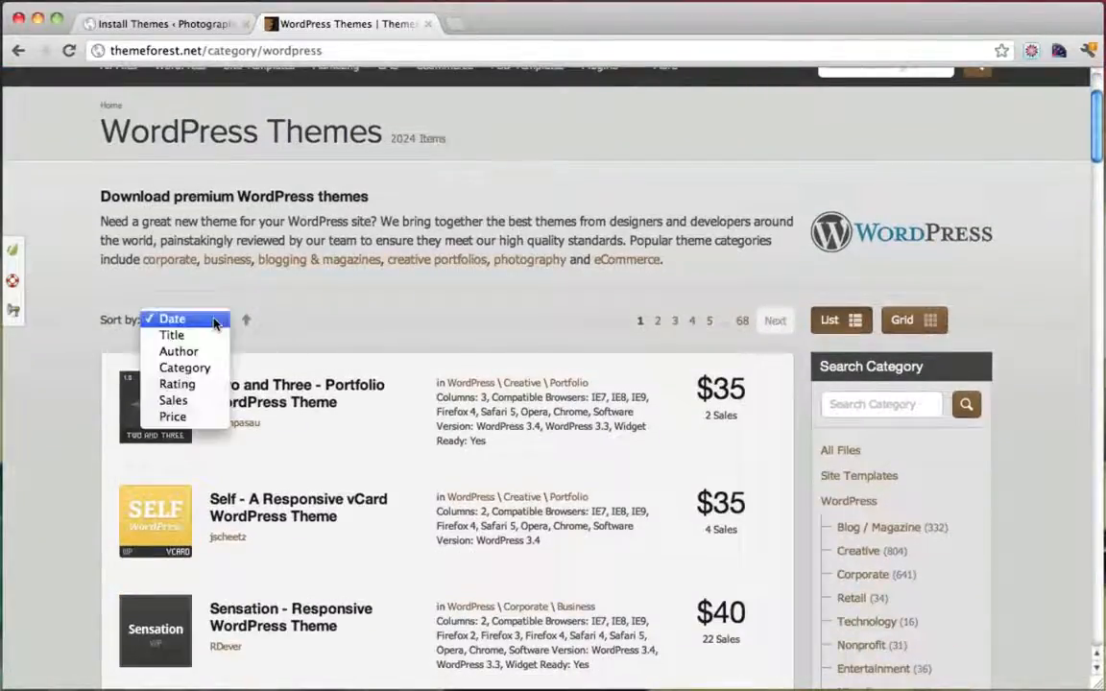
click(192, 400)
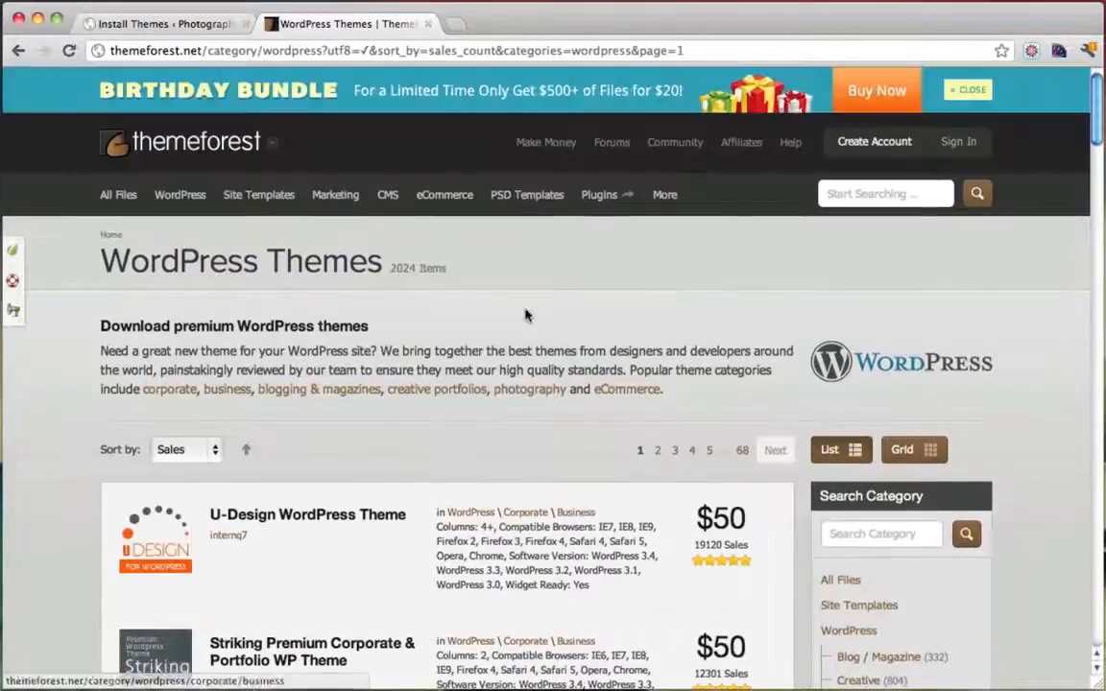
scroll(547, 307, down, 1)
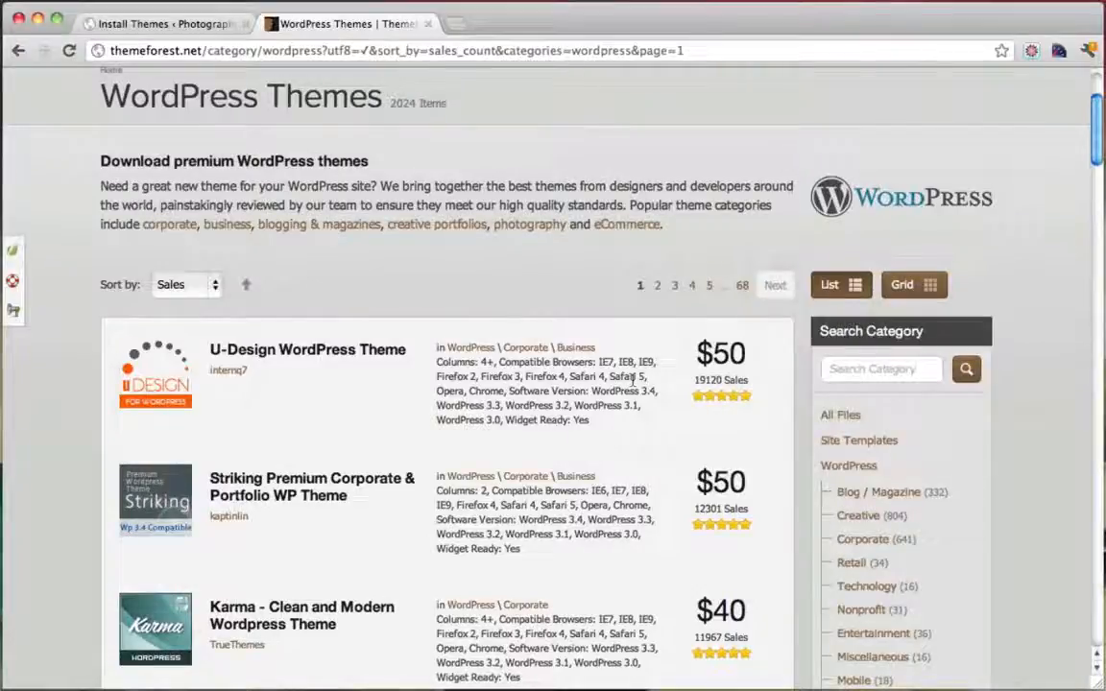
scroll(633, 382, down, 5)
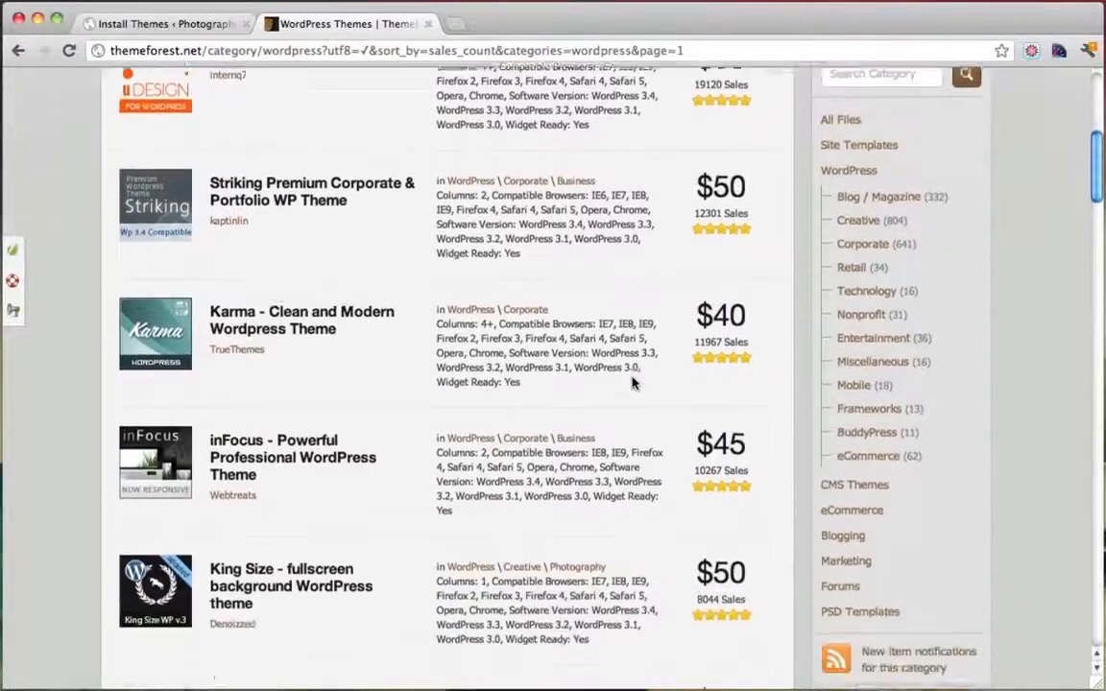
scroll(633, 383, down, 3)
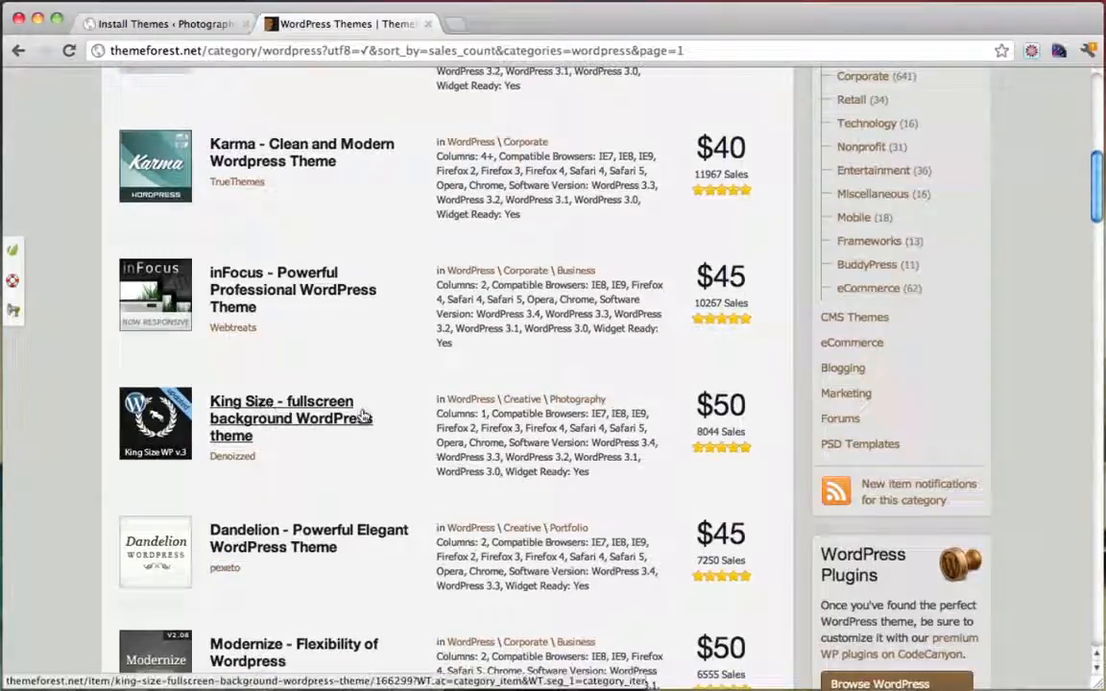
mouse_move(154, 429)
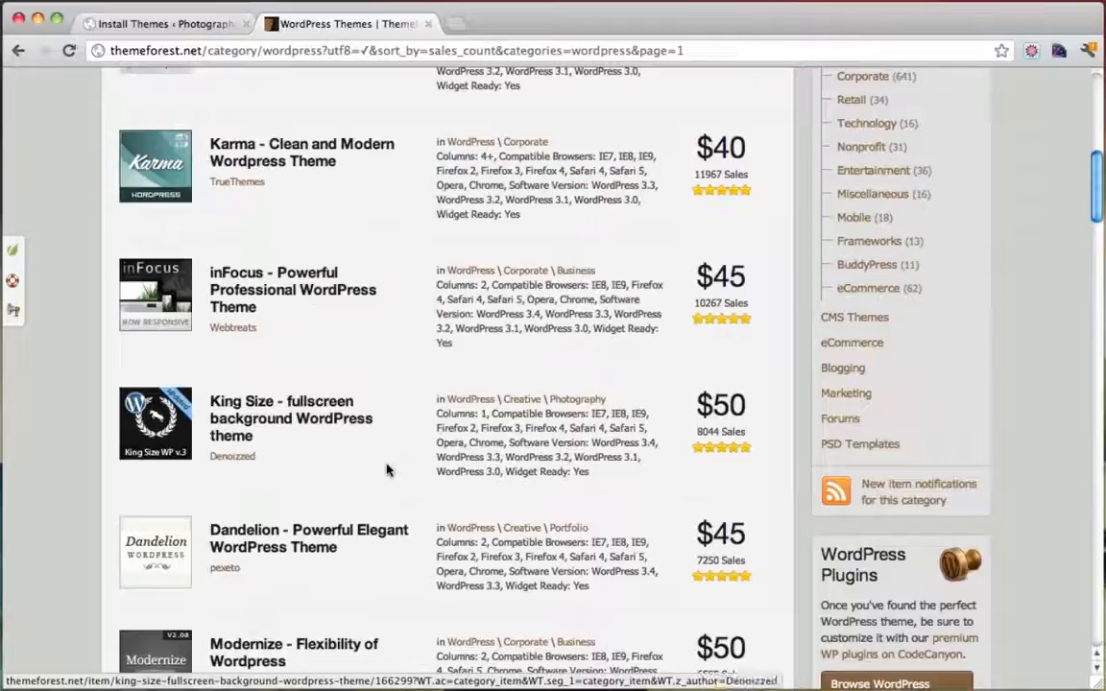
Open the King Size theme's item page and launch its Live Preview demo in a new tab
click(283, 408)
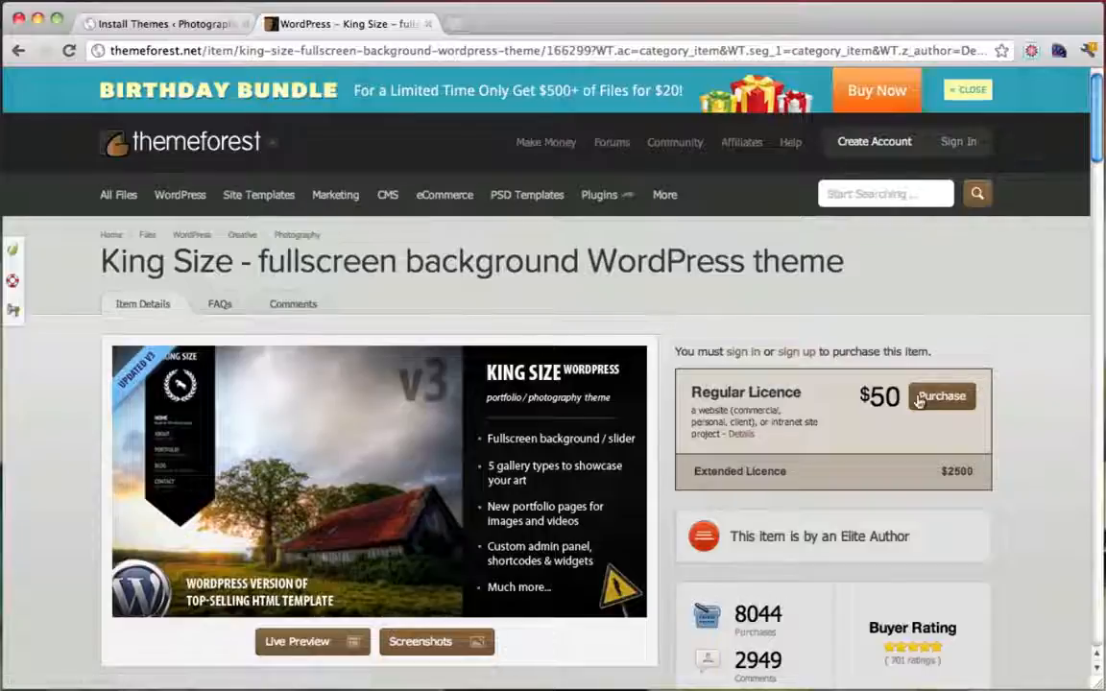
scroll(928, 401, down, 1)
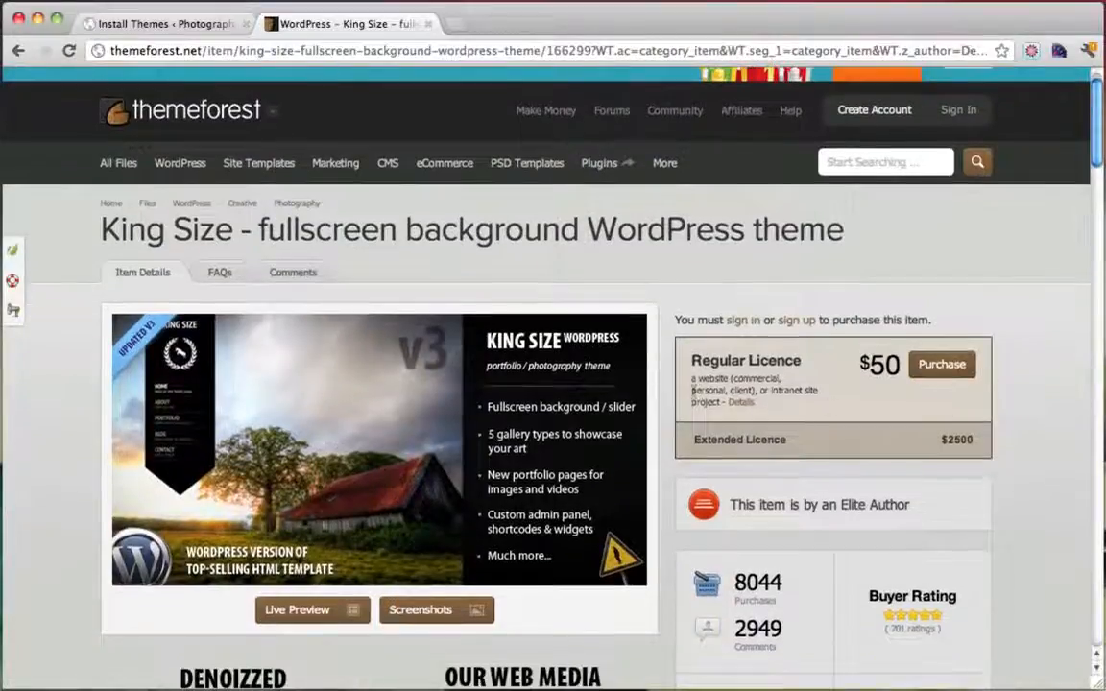
scroll(659, 408, down, 5)
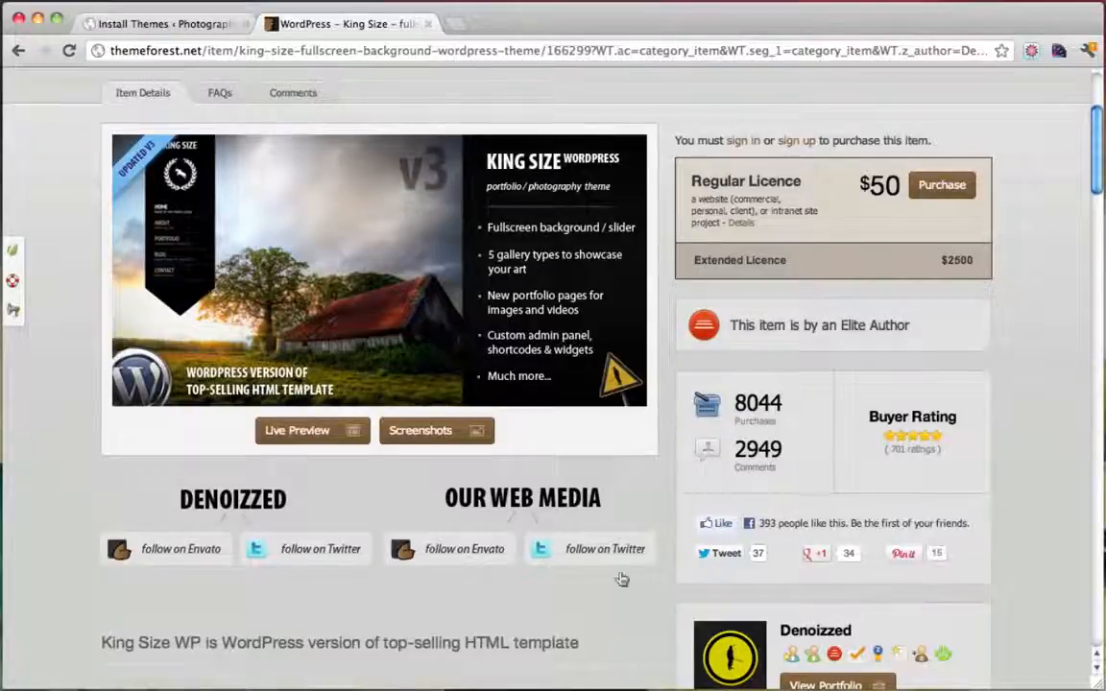
scroll(471, 437, up, 1)
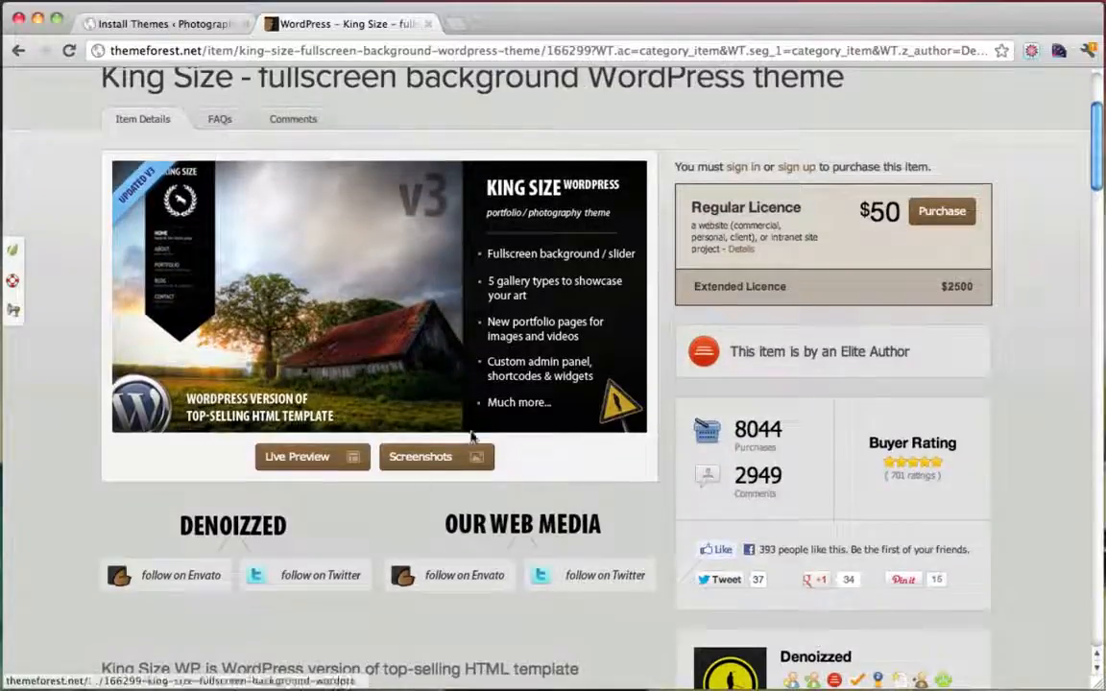
click(305, 459)
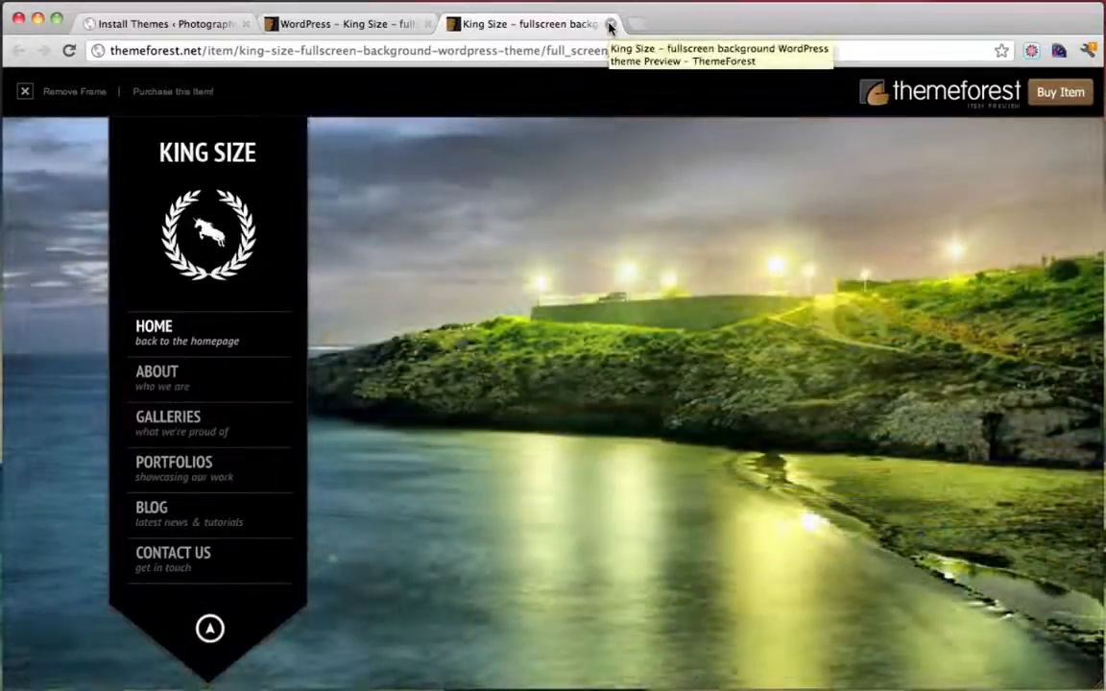
Close the theme demo, start buying the King Size regular licence, and reach the sign-in page
click(609, 25)
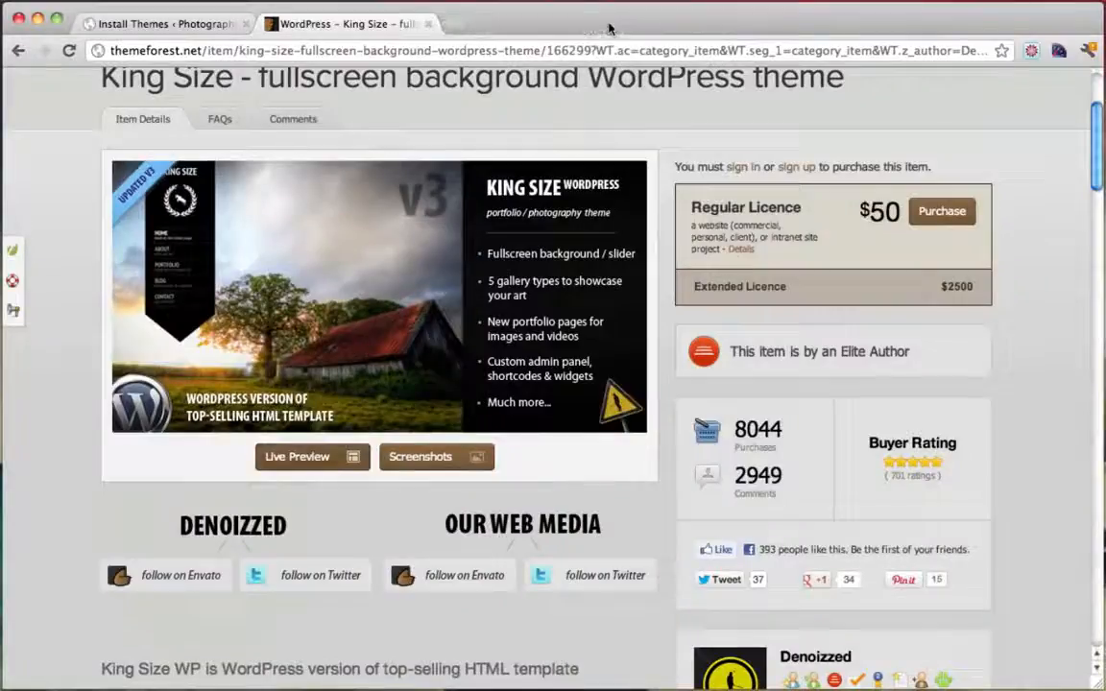
scroll(737, 377, up, 3)
scroll(736, 377, down, 3)
scroll(737, 377, up, 2)
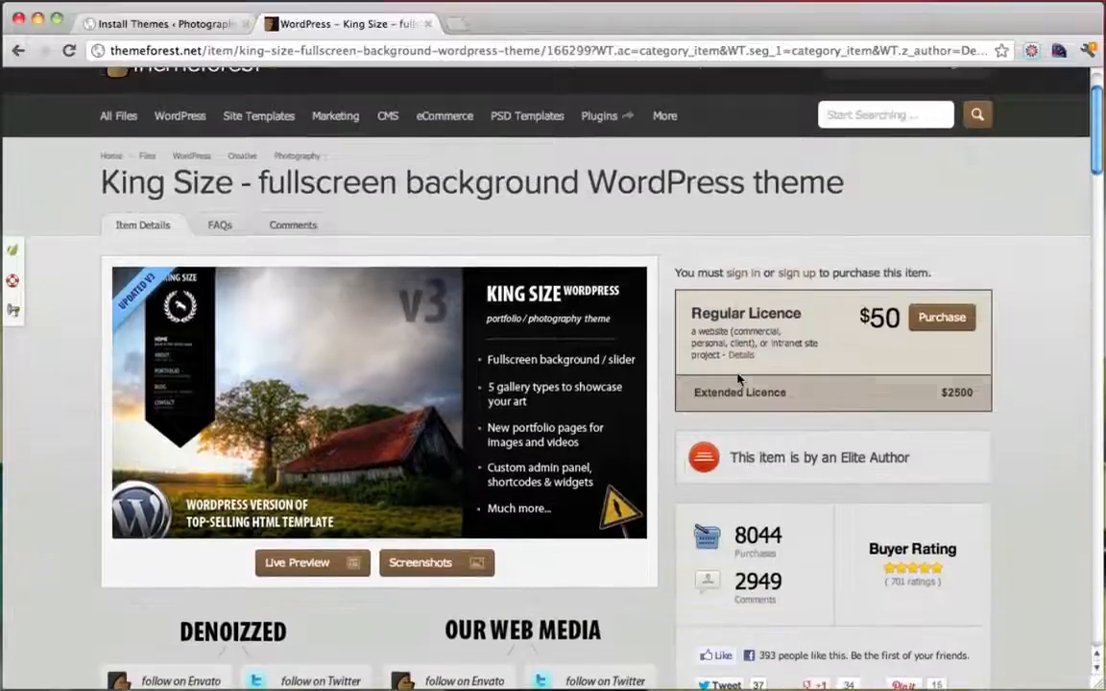
click(942, 319)
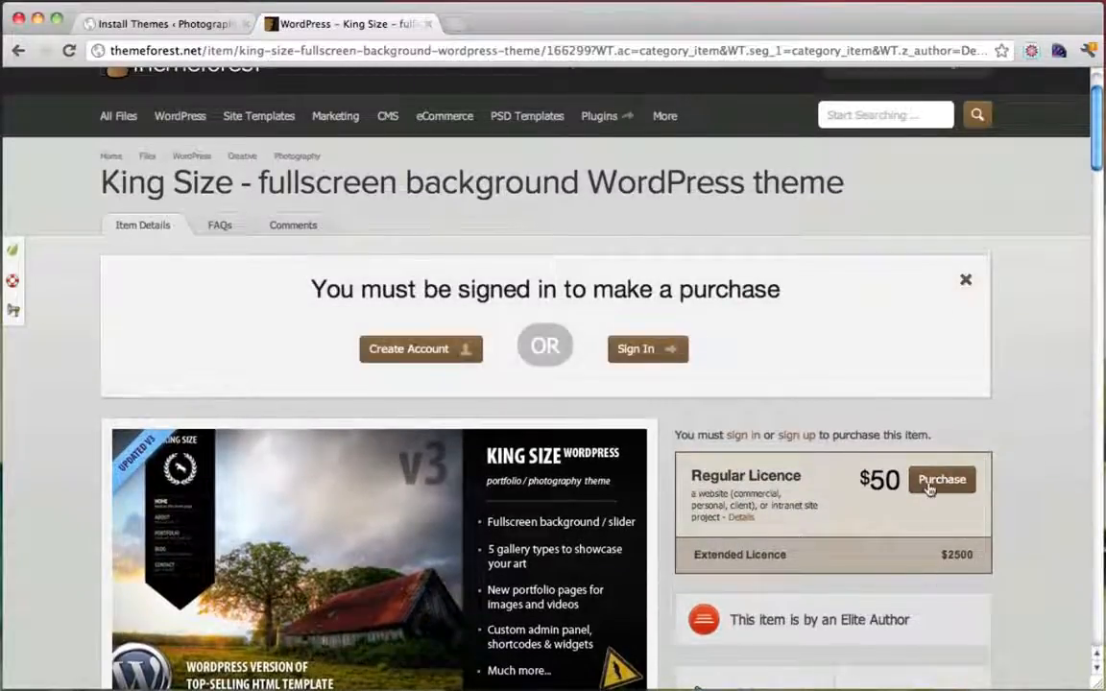
scroll(903, 480, down, 2)
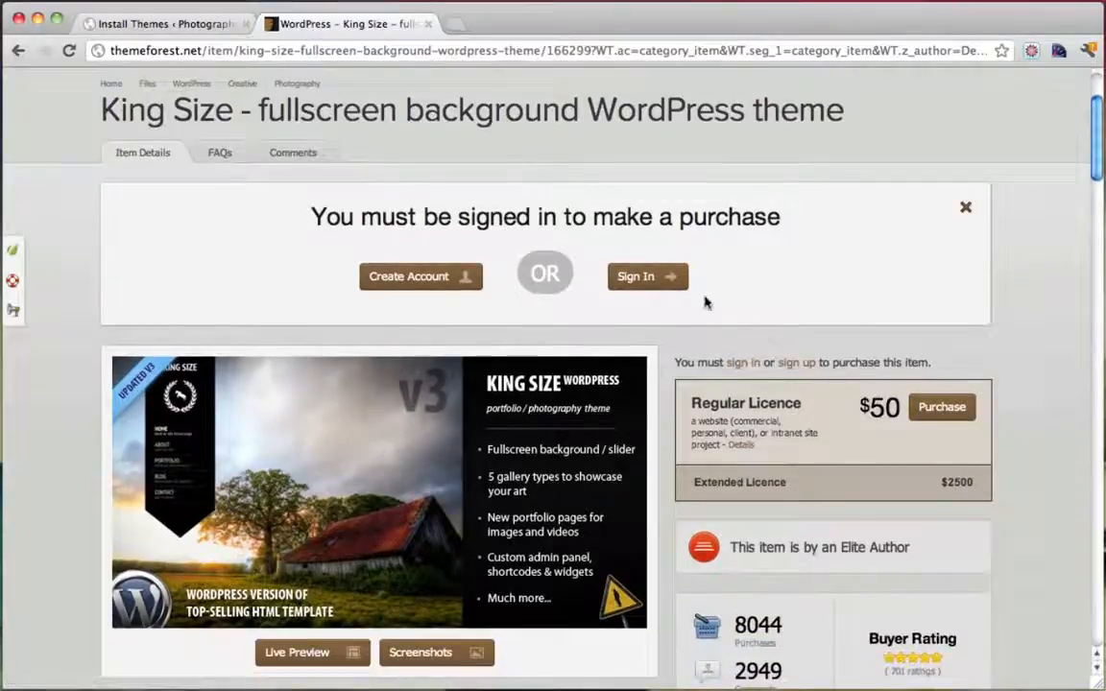
scroll(845, 451, down, 2)
scroll(850, 454, up, 2)
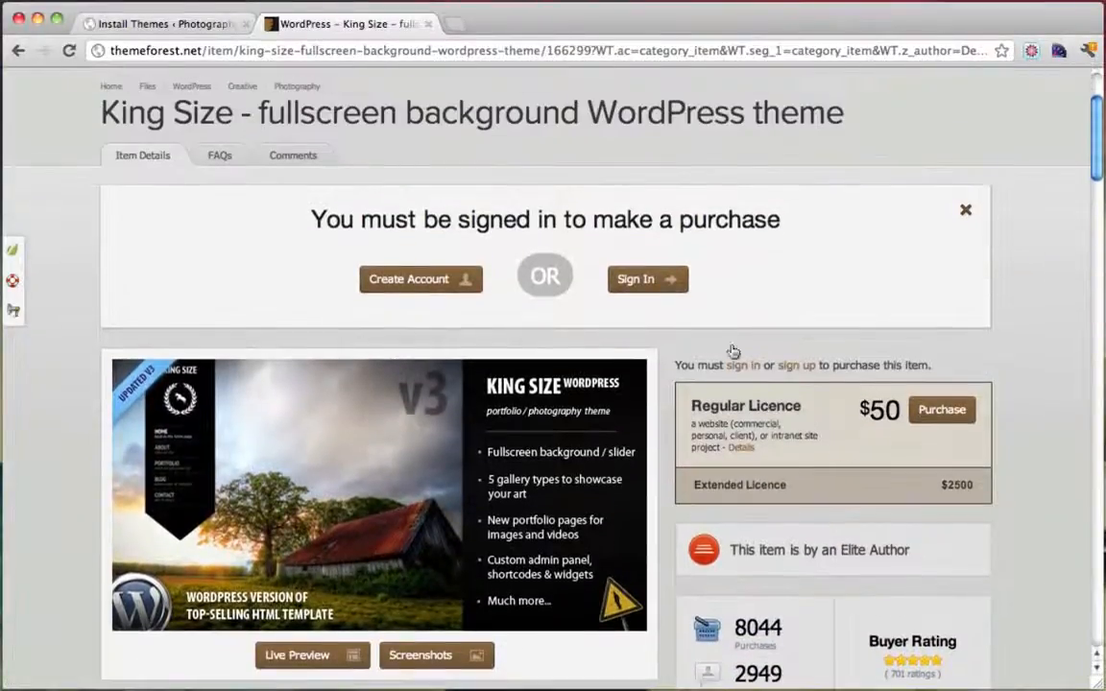
click(647, 281)
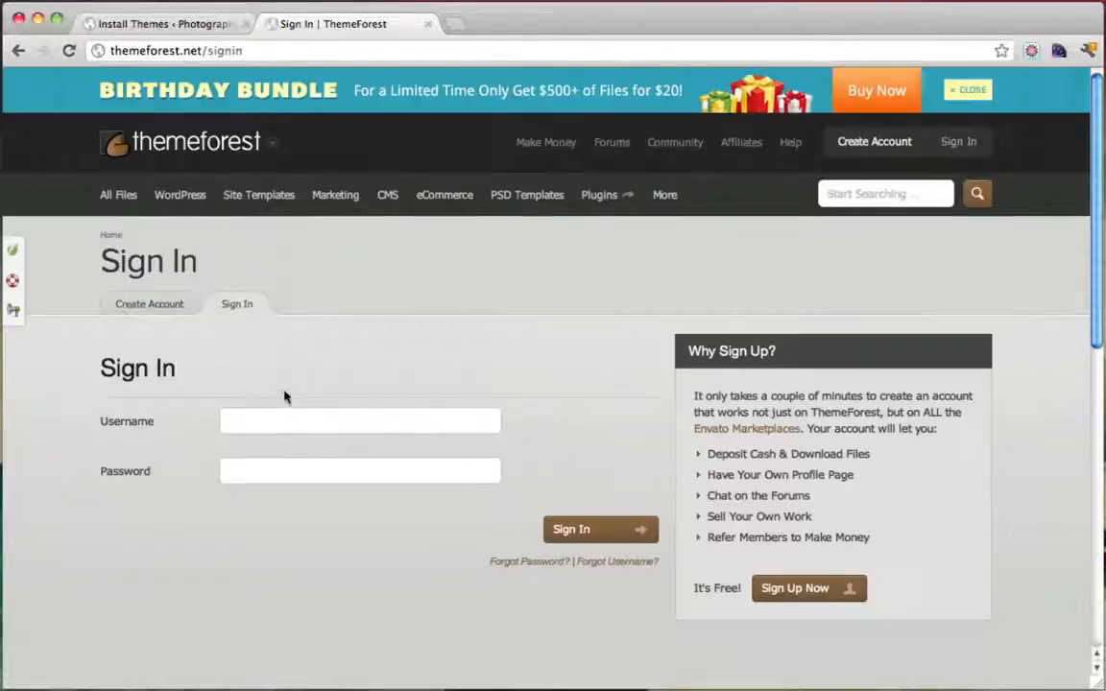
Enter the account username and password, then submit with the captcha answer
click(272, 425)
text(conutant)
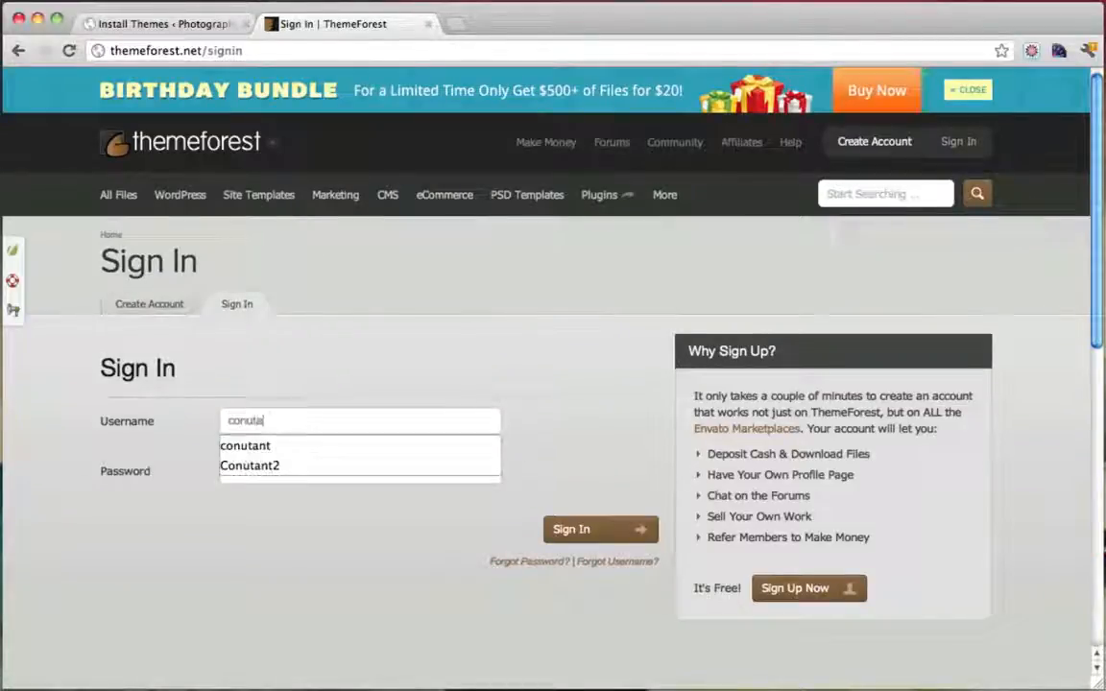
key(Tab)
text(•••)
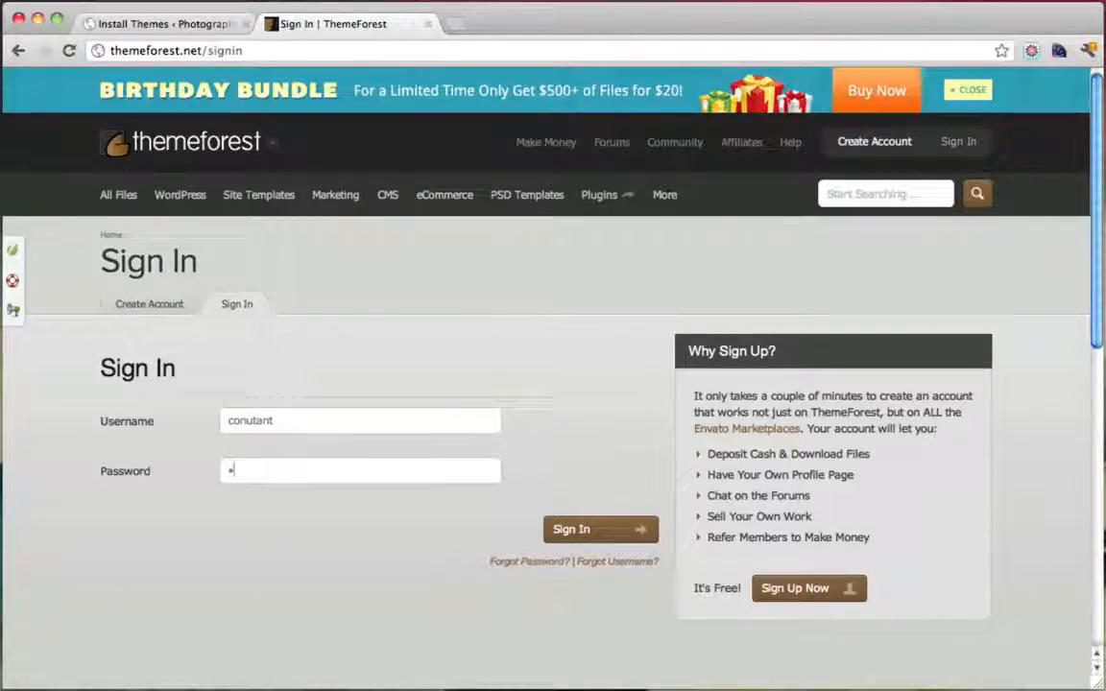
text(•••)
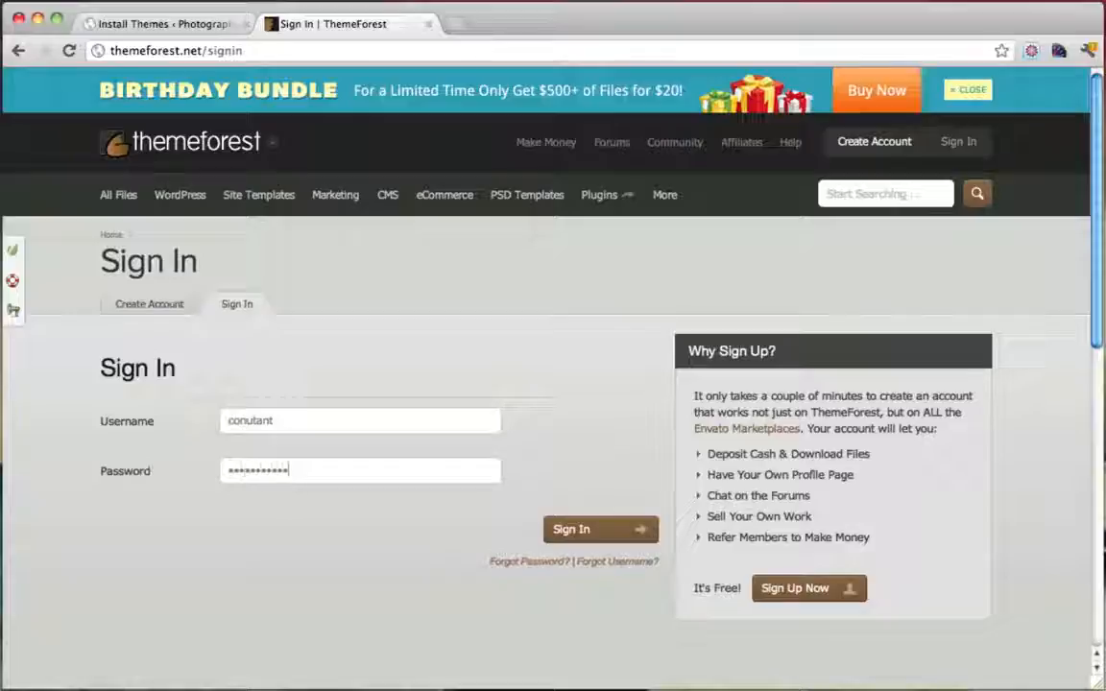
click(604, 532)
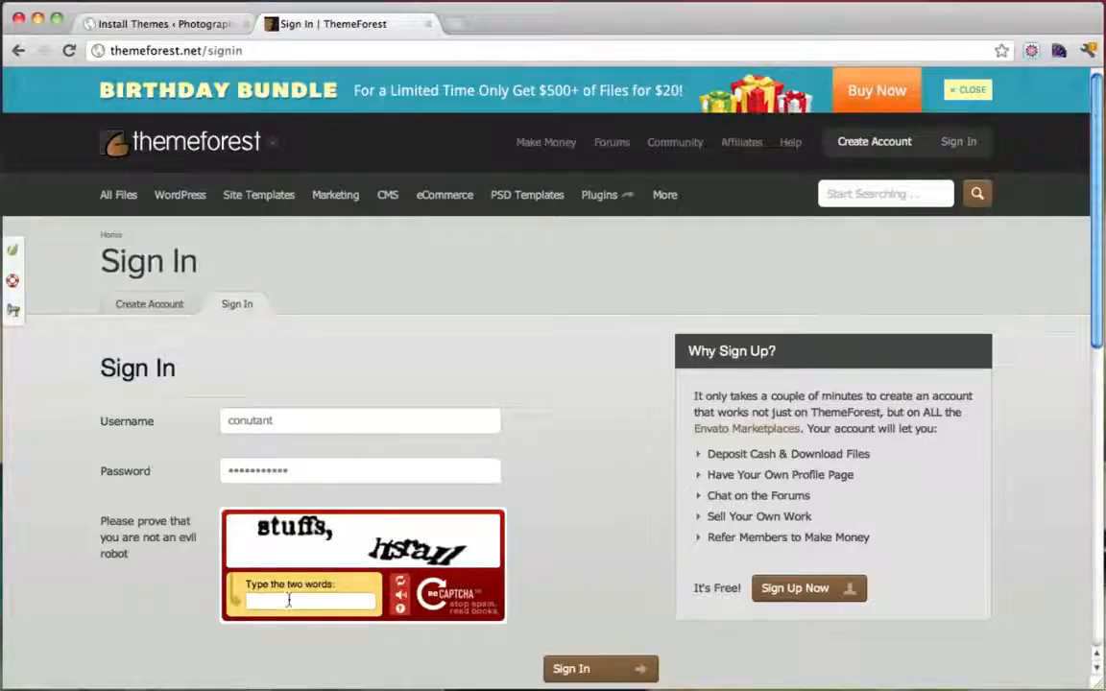
text(stuffs)
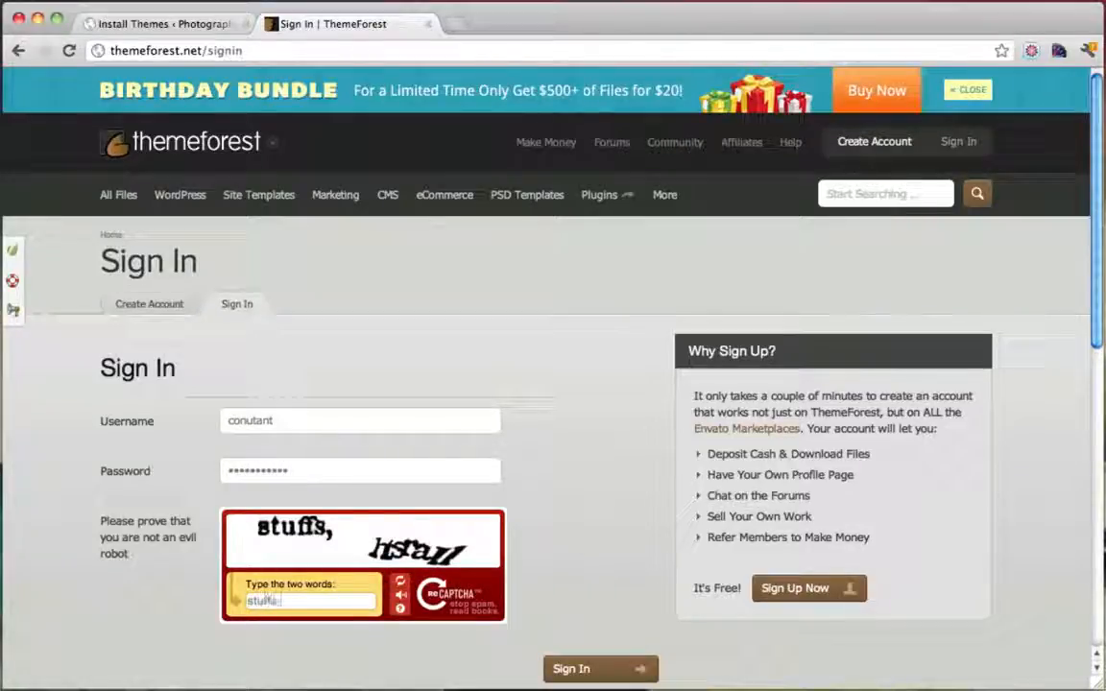
text(, h)
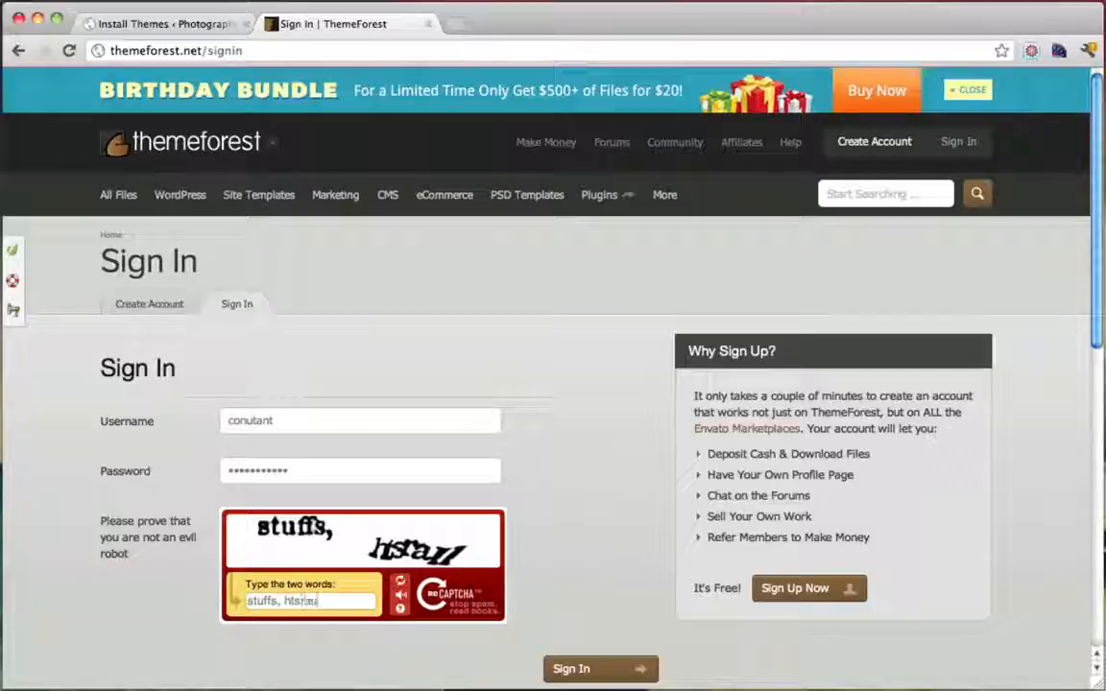
text(tsrau)
key(Return)
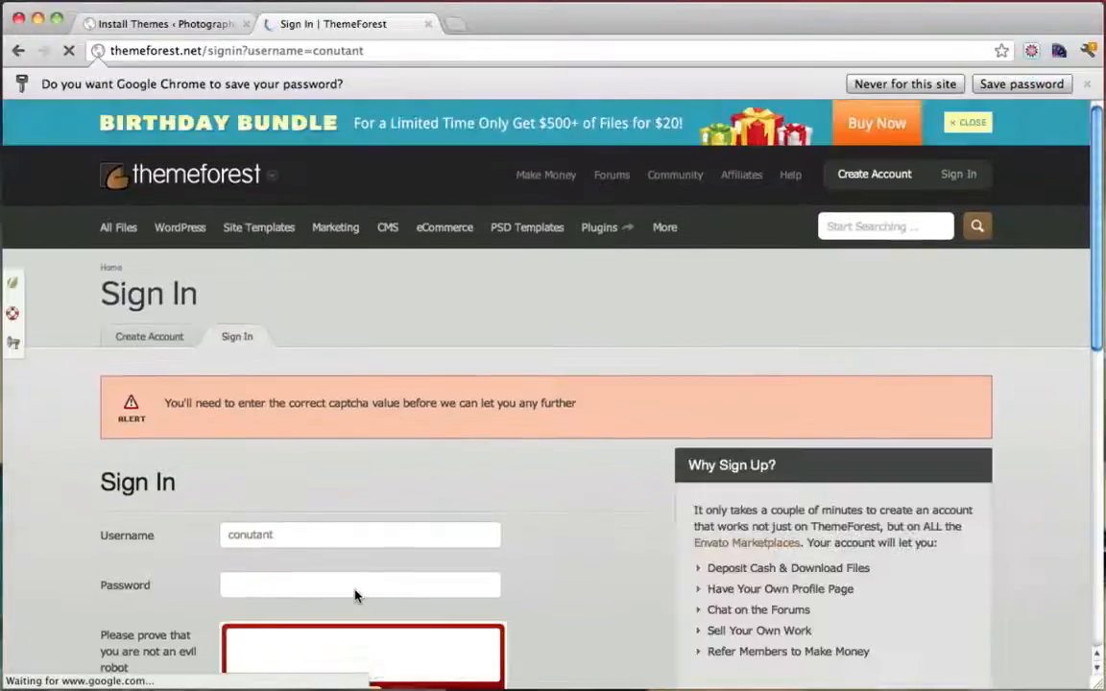
Re-enter the account password and a new captcha answer until sign-in succeeds
click(280, 591)
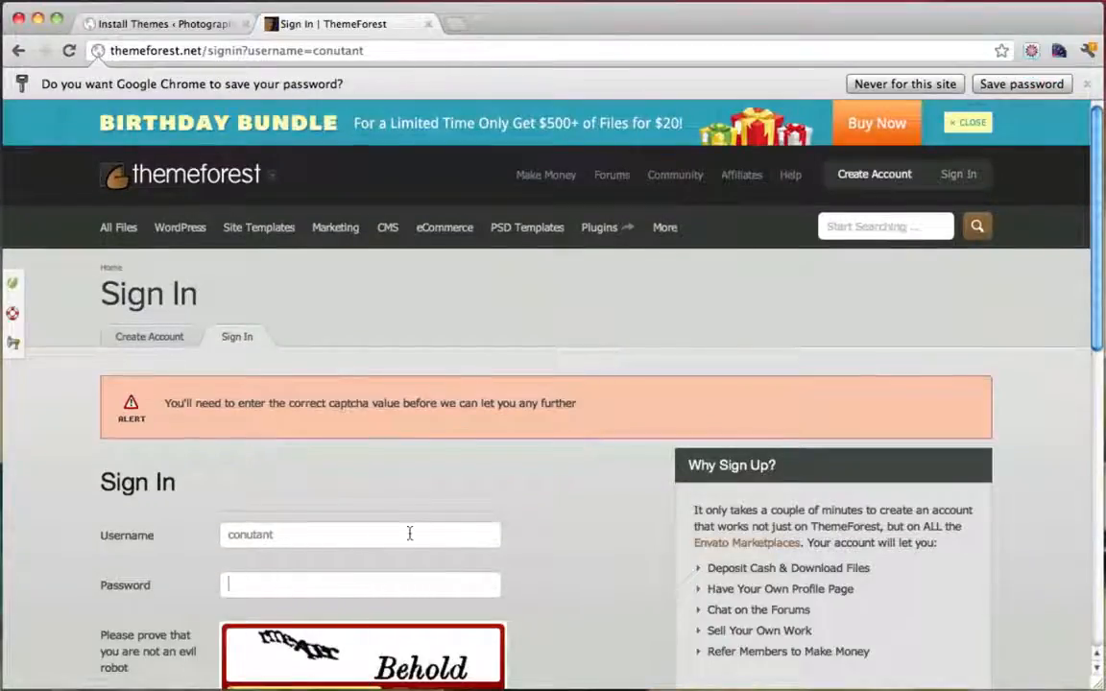
text(***)
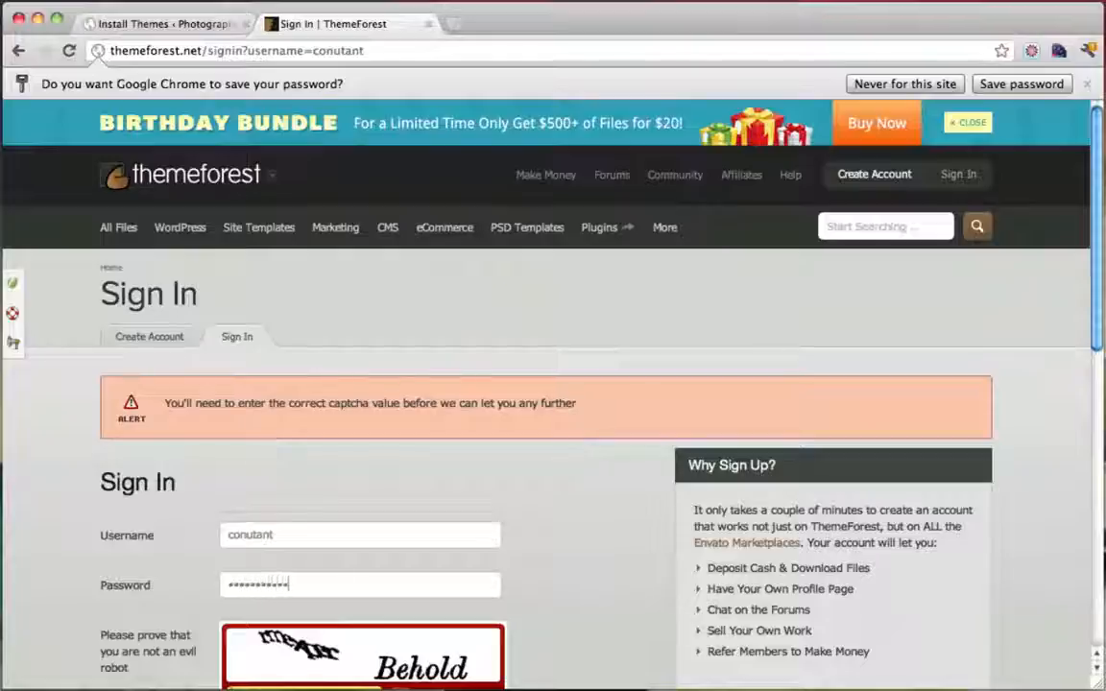
scroll(466, 533, down, 3)
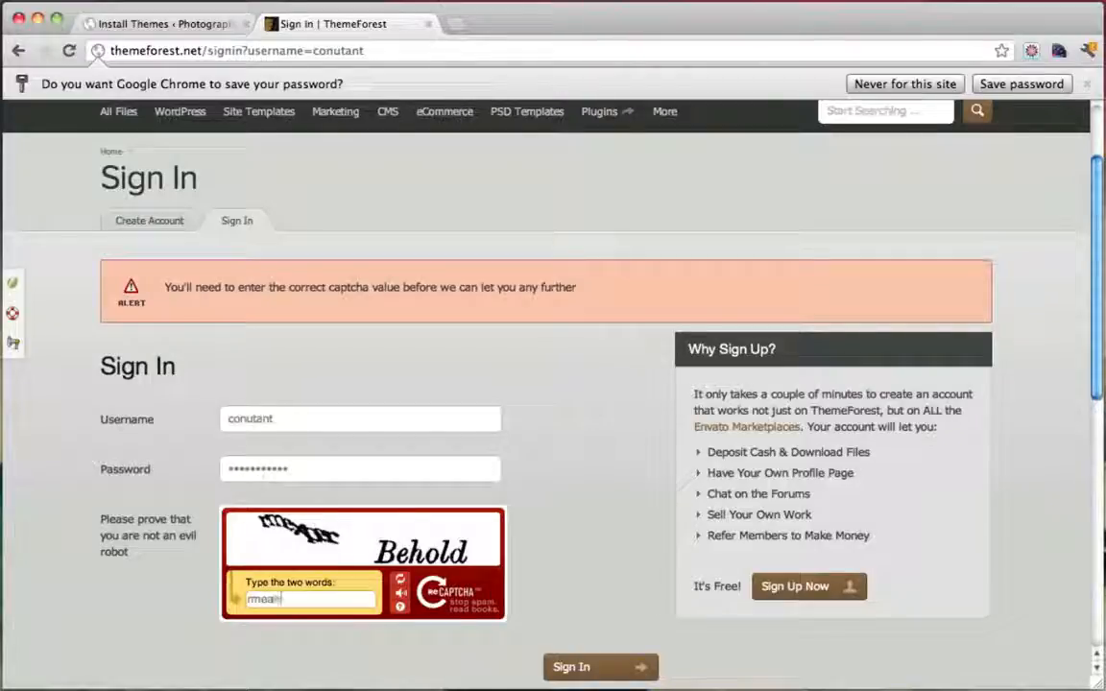
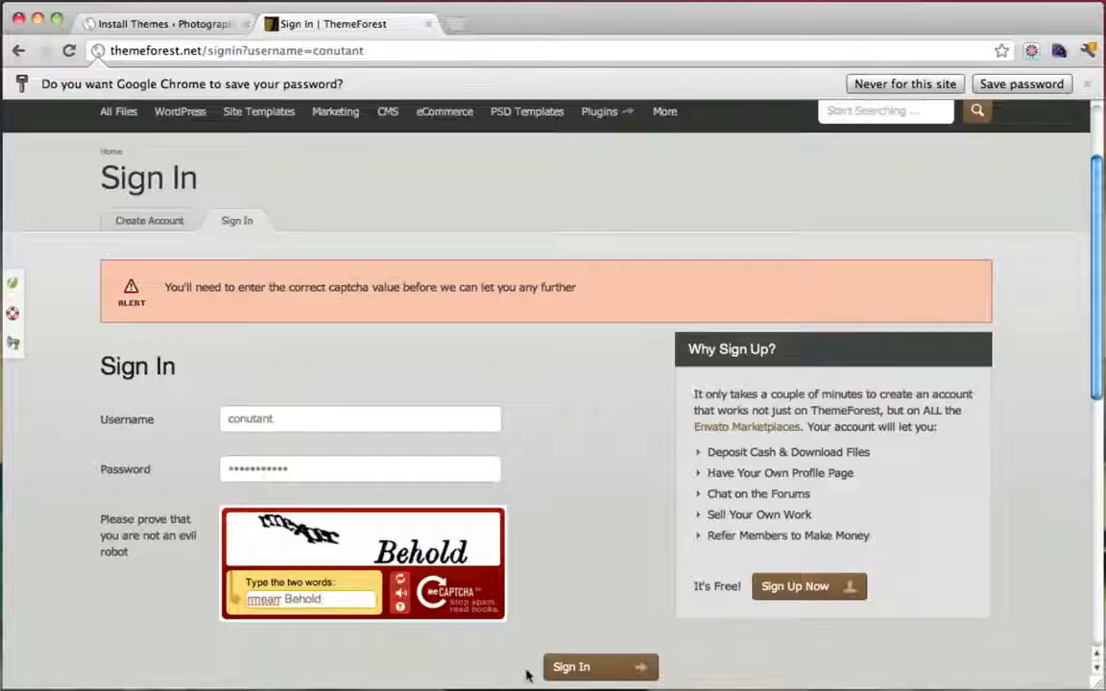
click(569, 668)
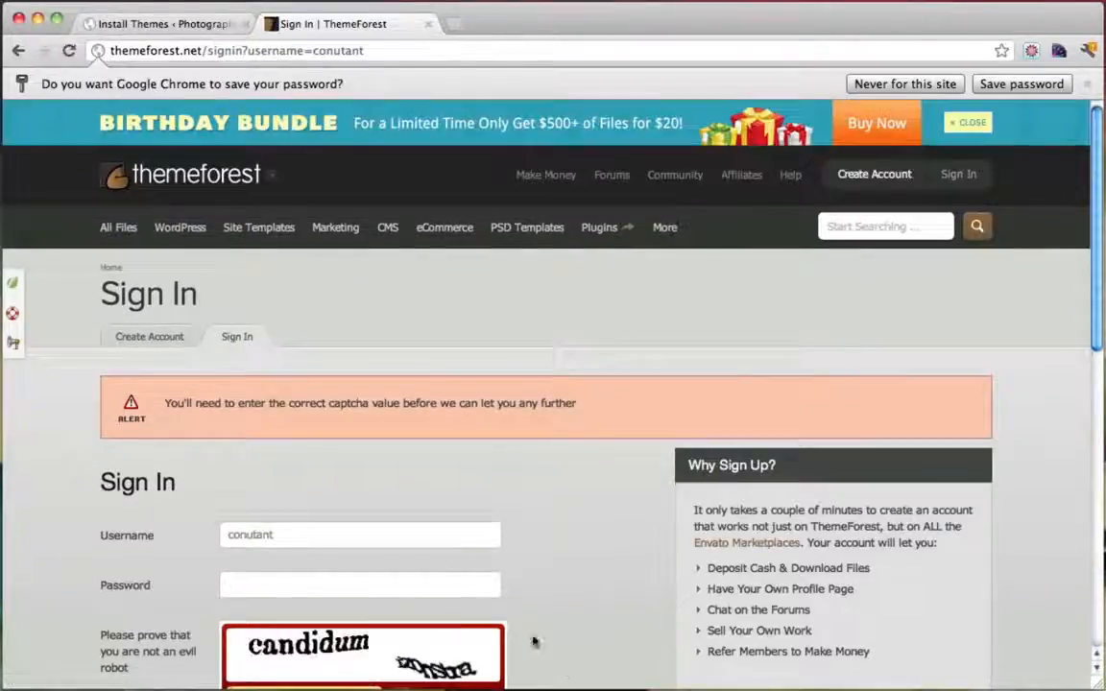
scroll(518, 595, down, 3)
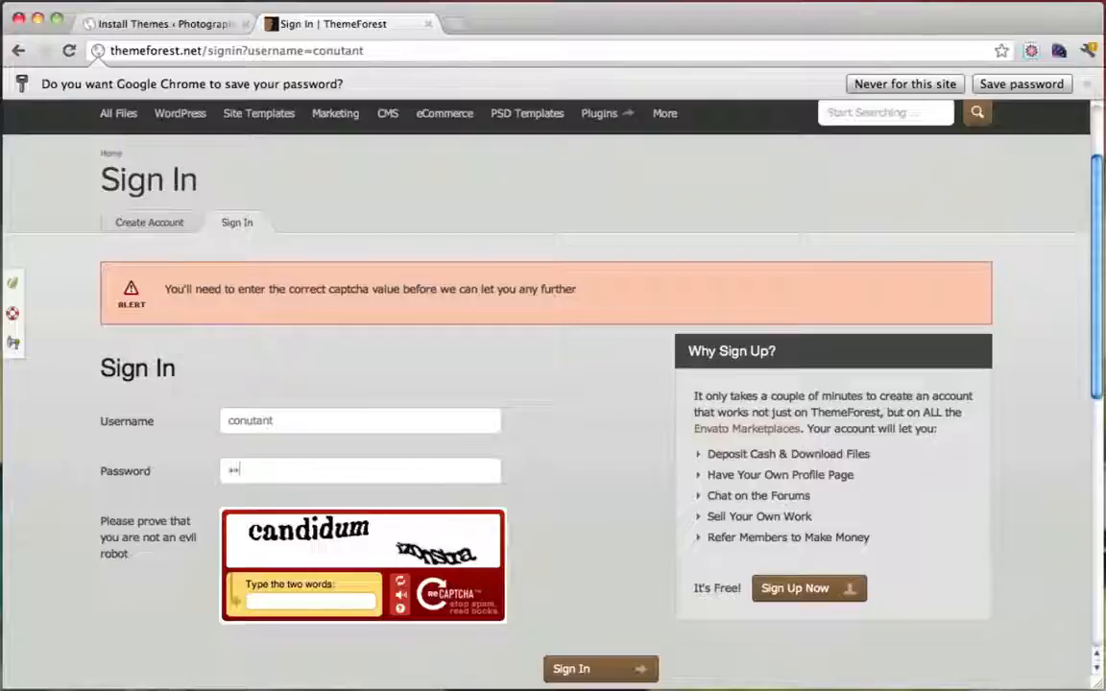
text(••••)
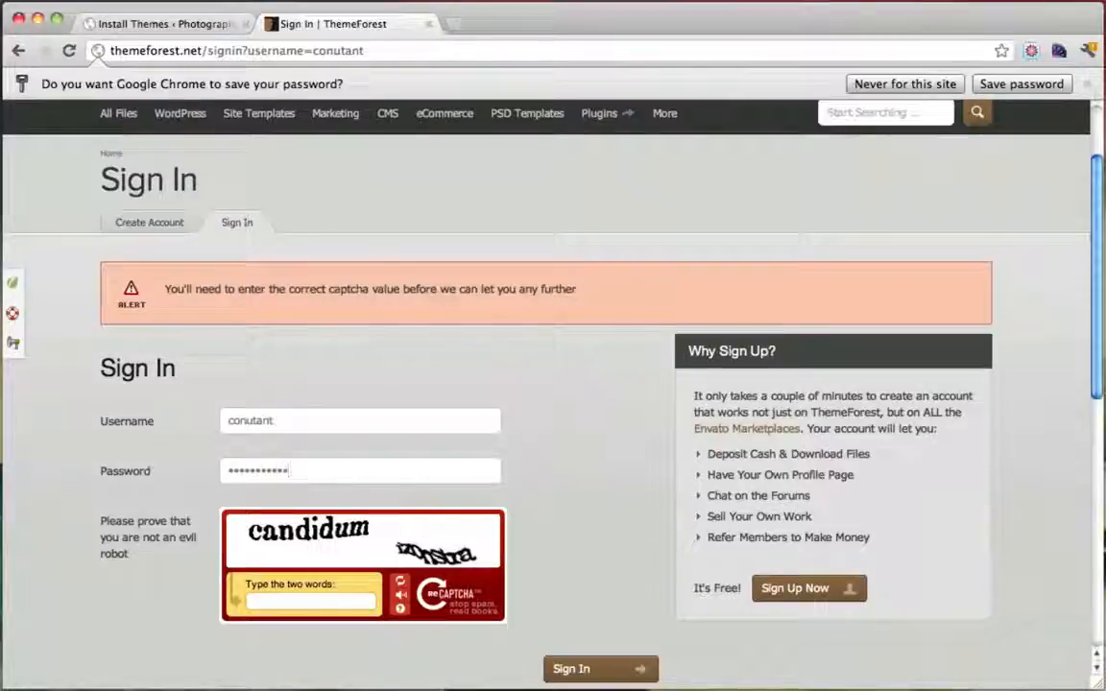
key(Tab)
text(cand)
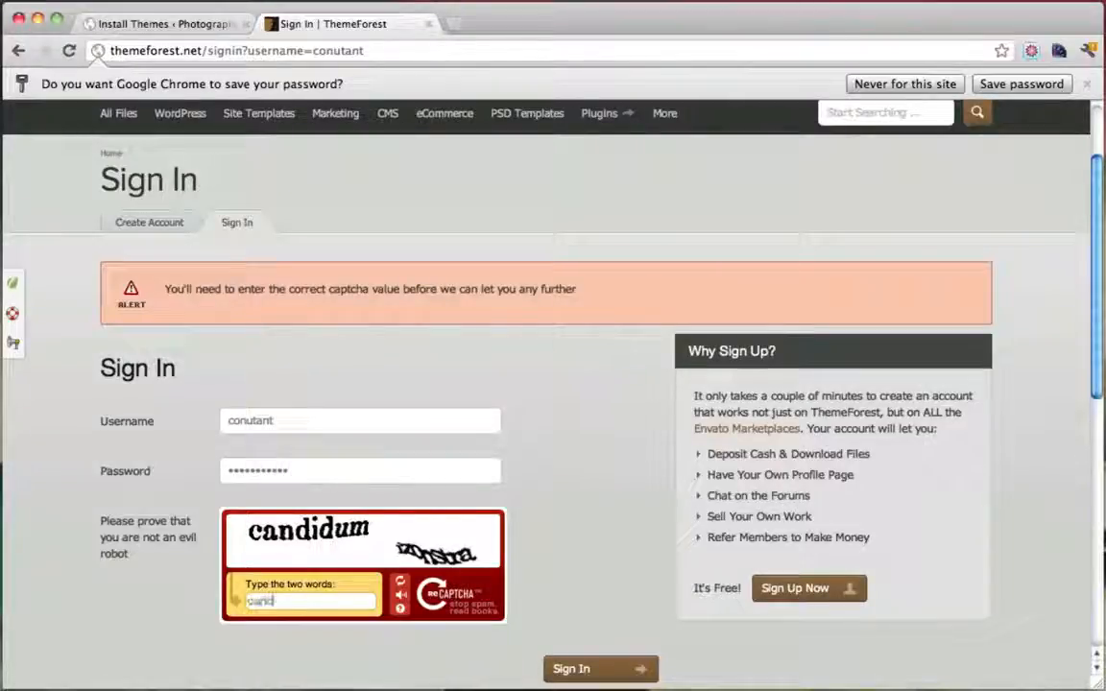
text(idum )
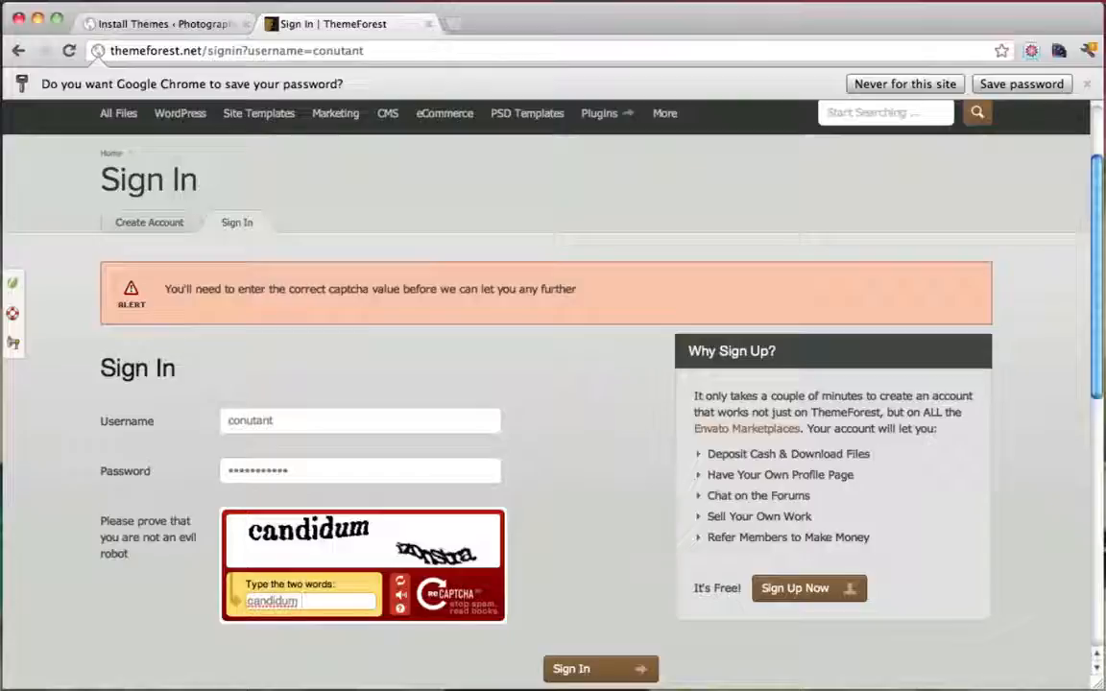
text(izonstra)
click(567, 662)
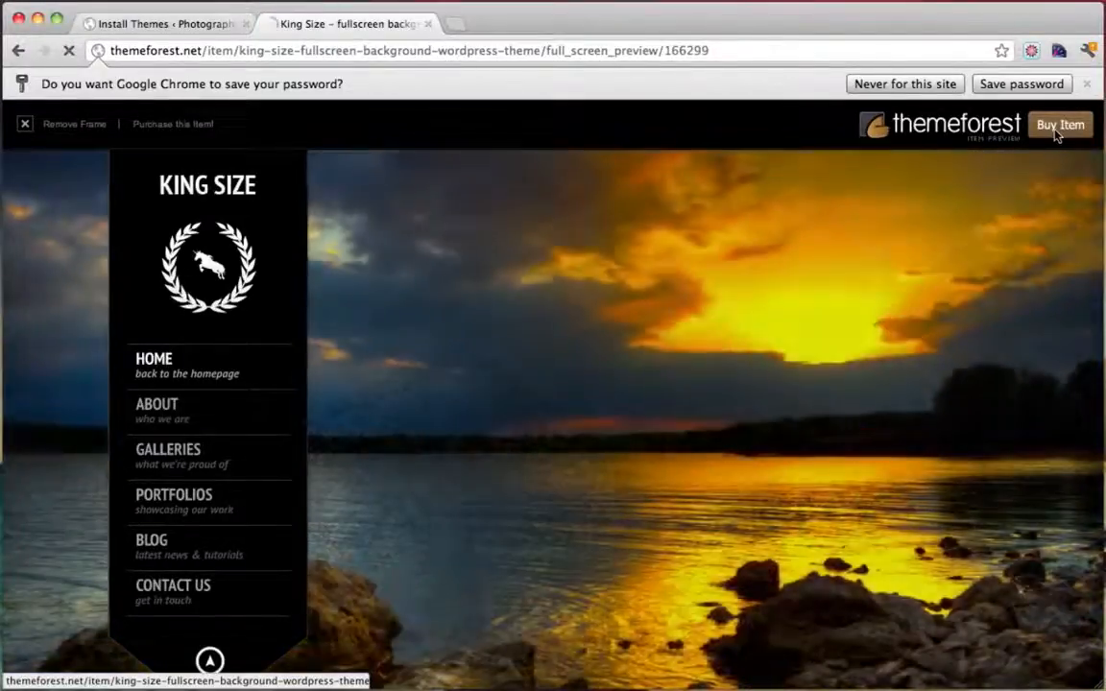
From the account's Downloads list, download the King Size theme package, then minimize the browser
click(1055, 132)
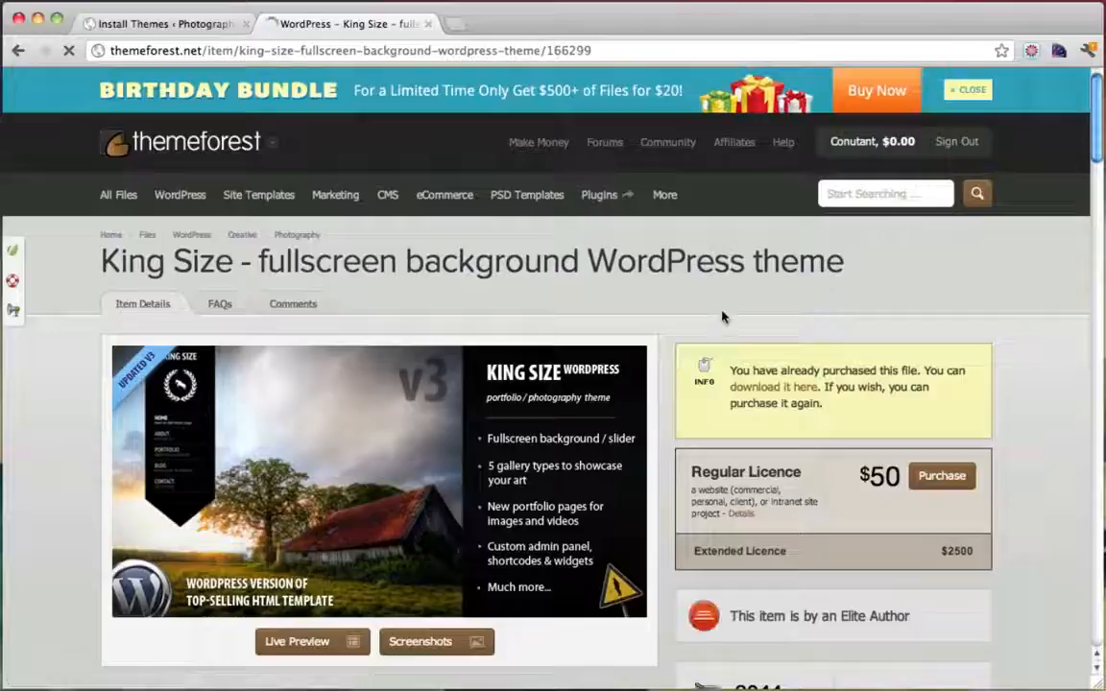
drag(731, 371, 922, 370)
click(922, 374)
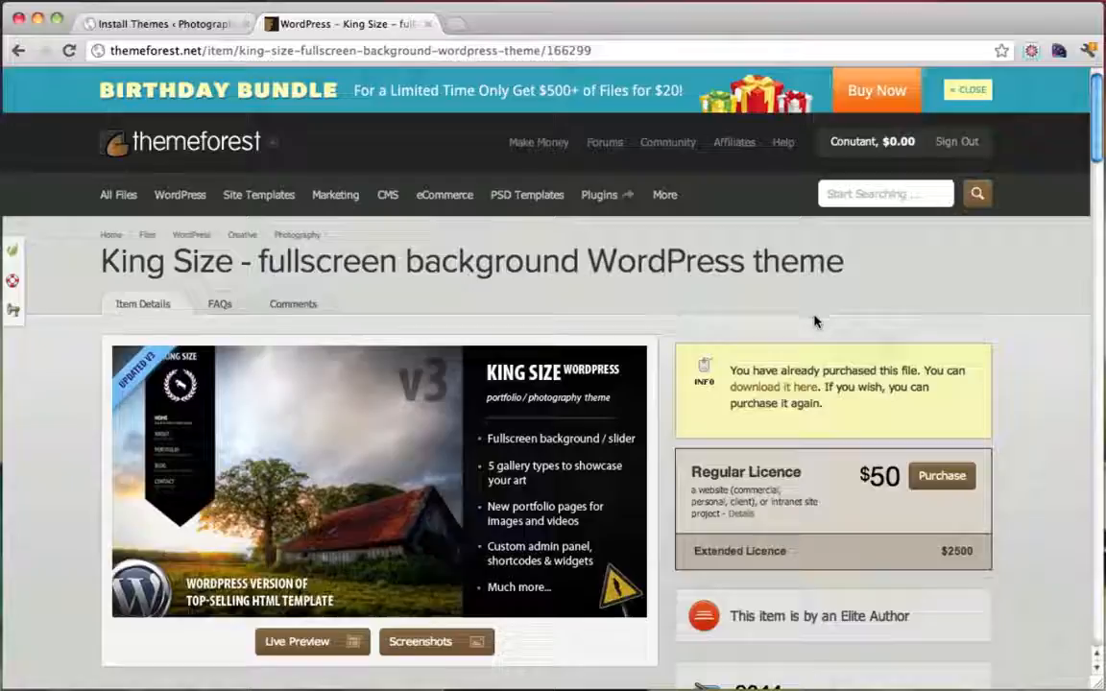
mouse_move(864, 144)
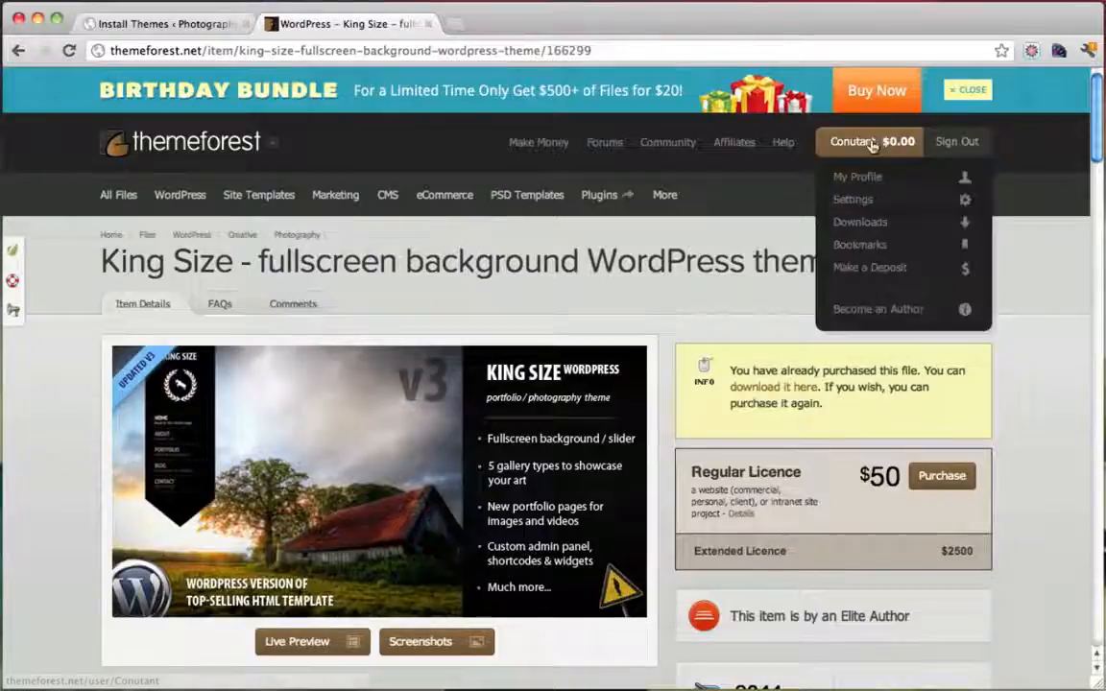
click(872, 222)
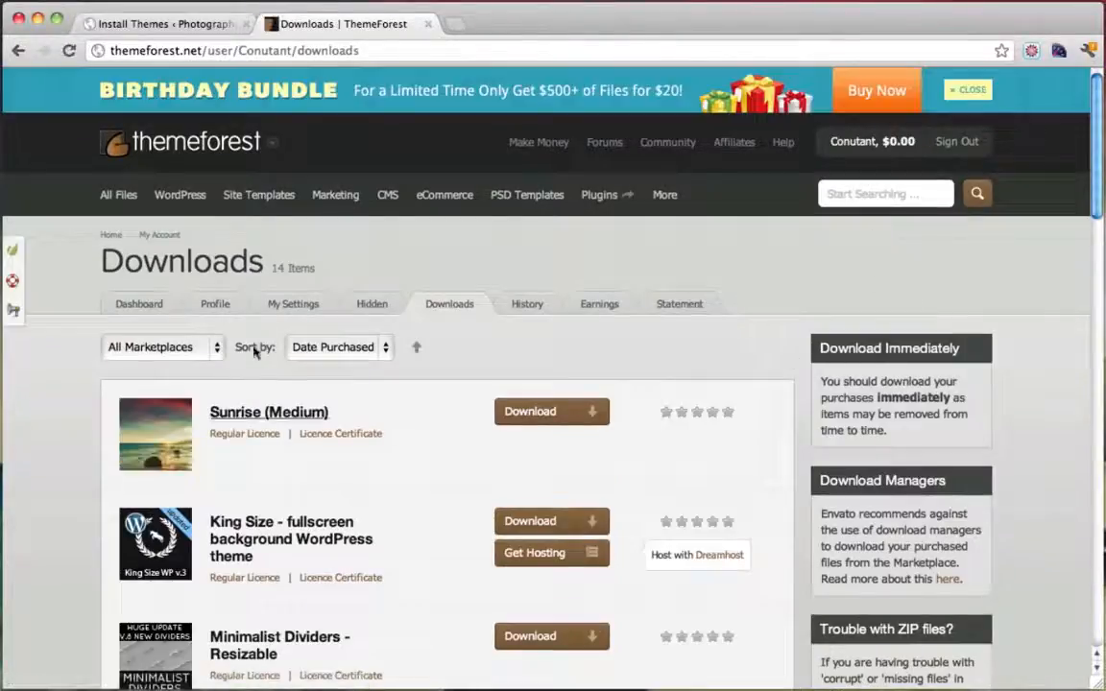
scroll(429, 383, down, 5)
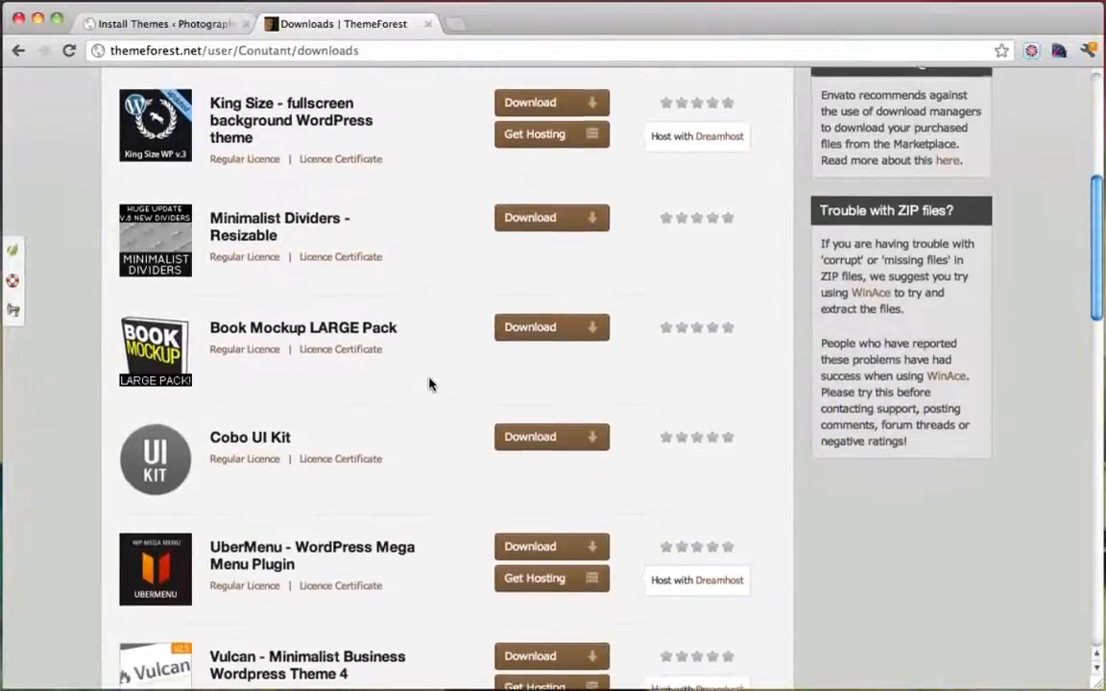
click(545, 107)
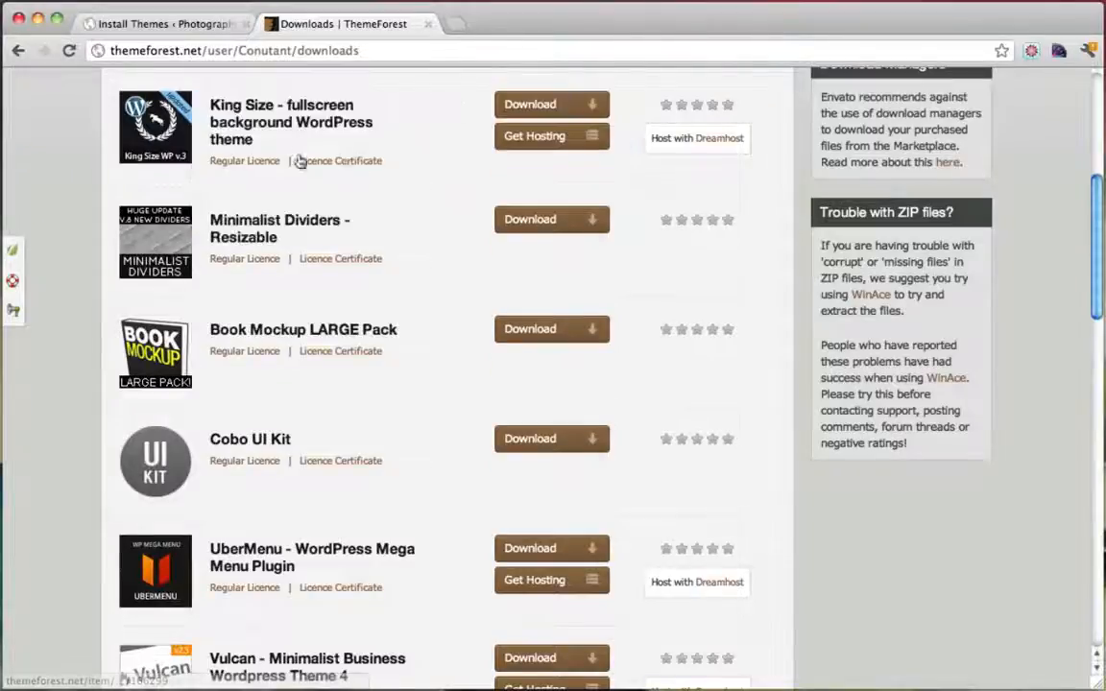
click(39, 21)
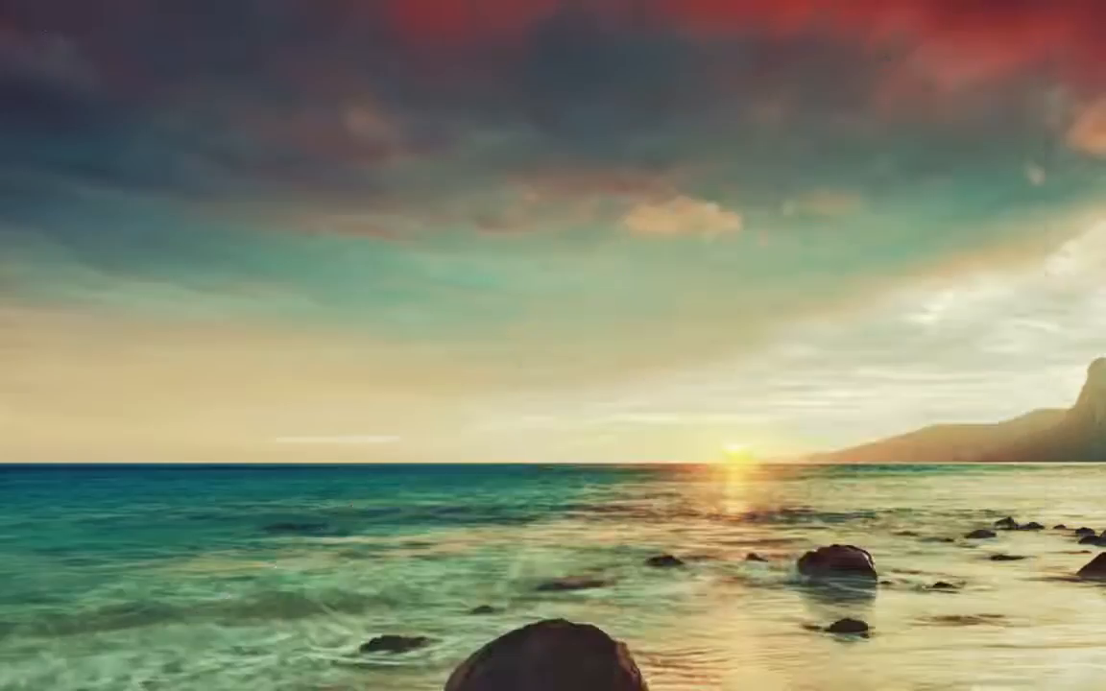
Move the theme zip to the desktop and extract it into the King Size WordPress v3.3 folder
drag(125, 686, 261, 394)
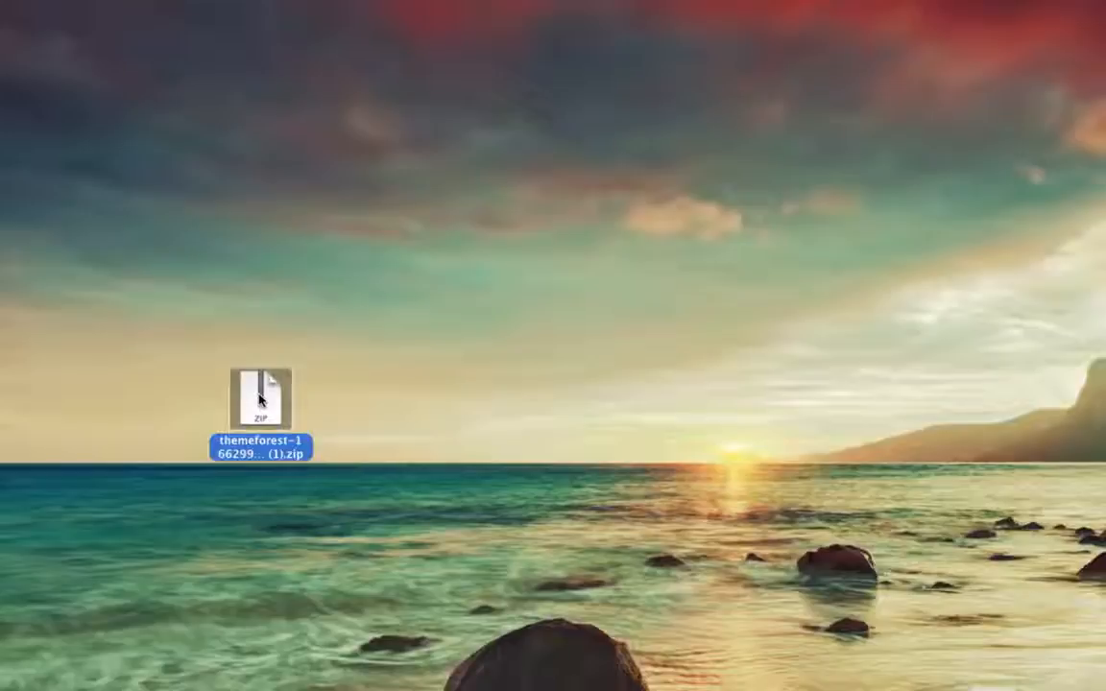
double_click(259, 400)
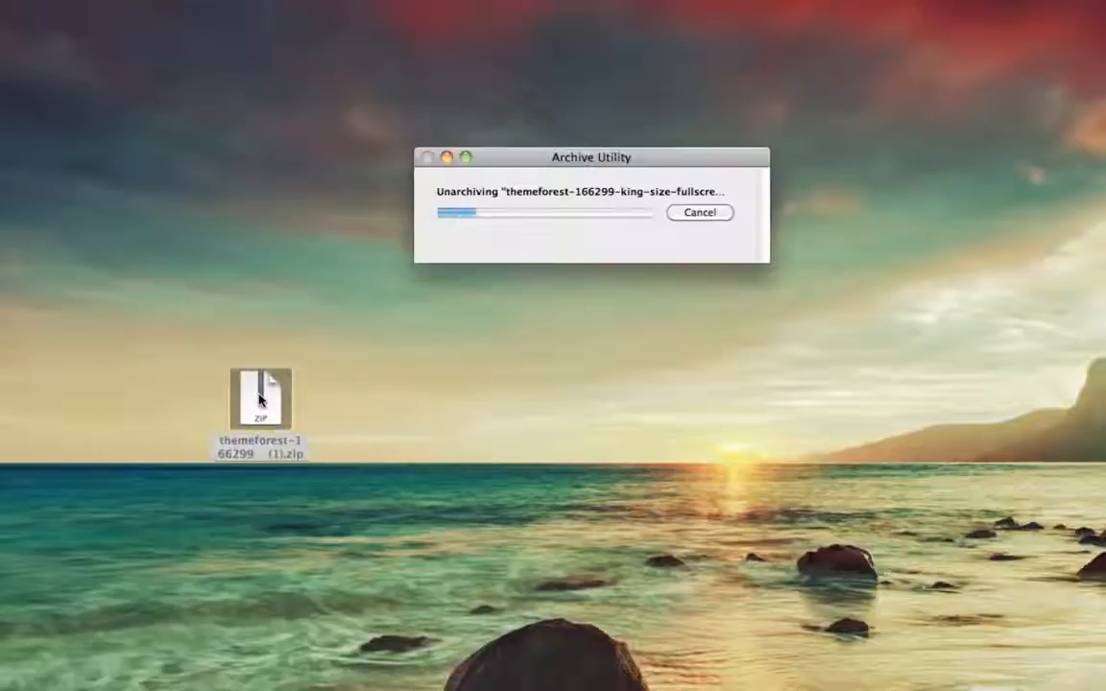
drag(272, 422, 380, 396)
click(470, 401)
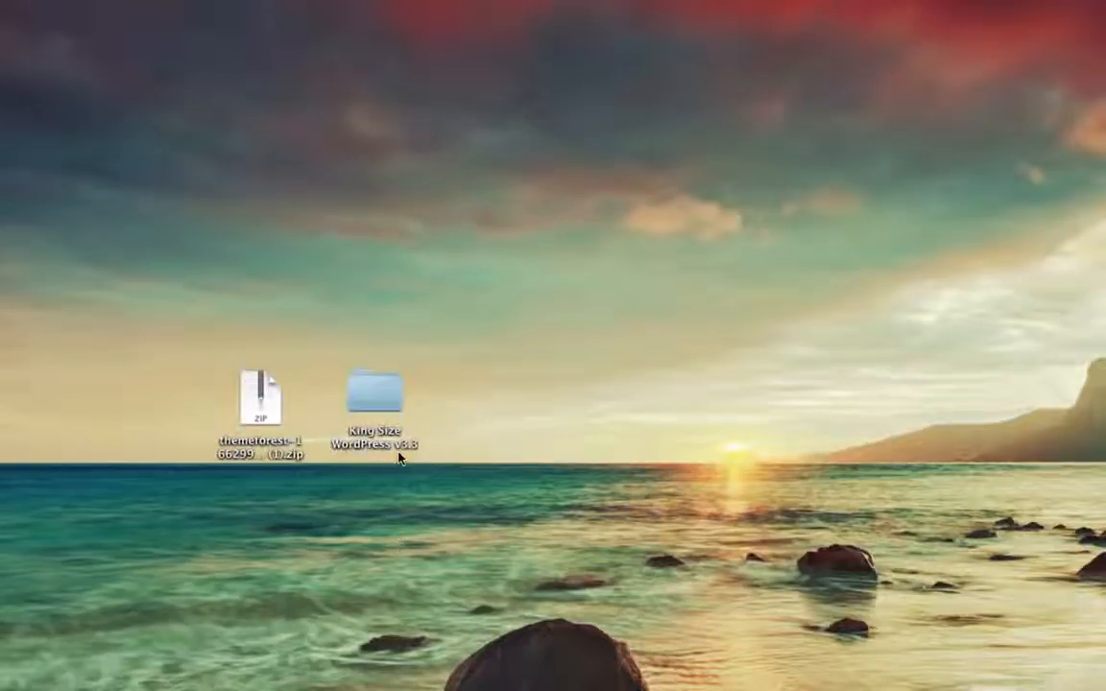
drag(377, 400, 375, 366)
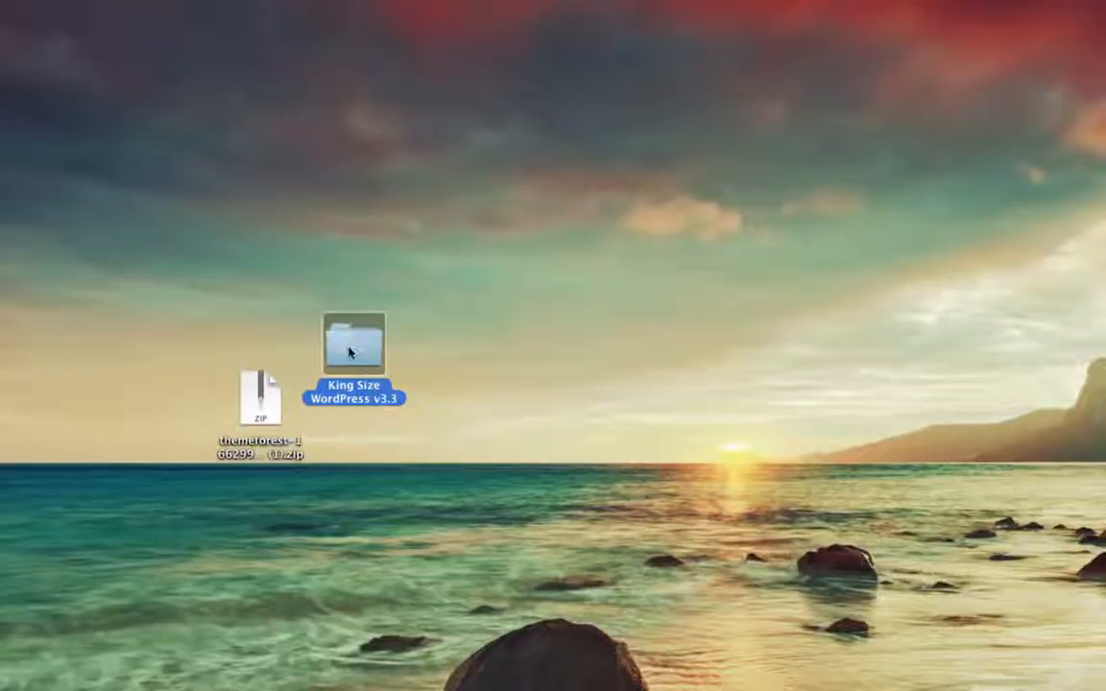
Inspect the folder's Template Files (kingsize.zip) and HELP FILES, then return to the downloads page
double_click(350, 353)
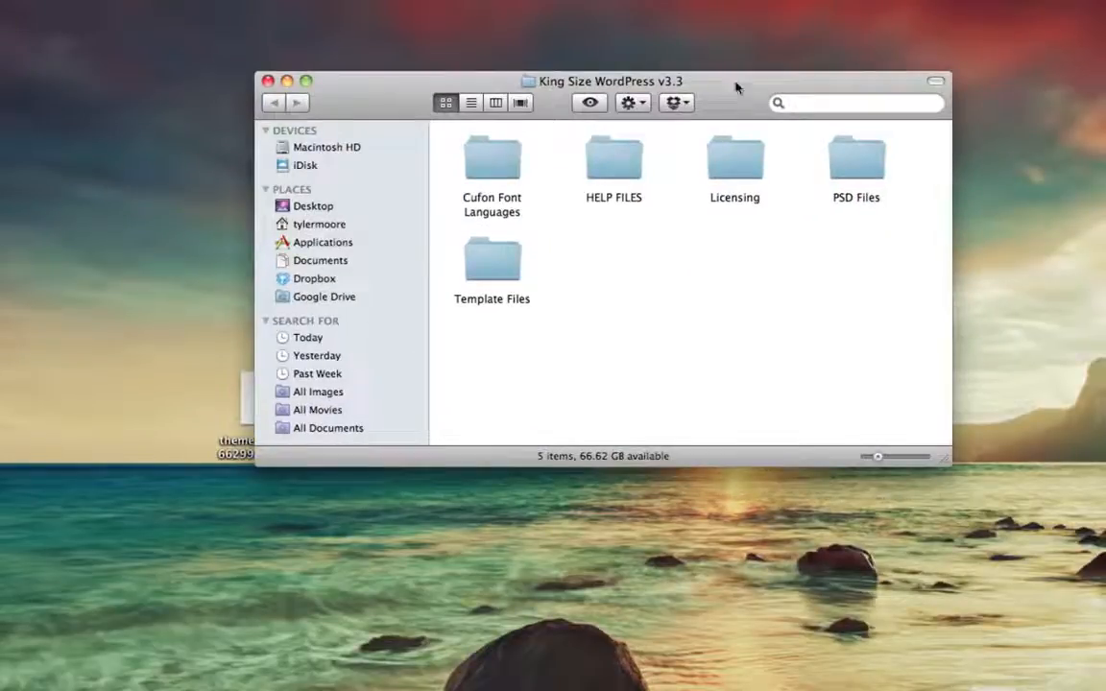
drag(736, 88, 587, 185)
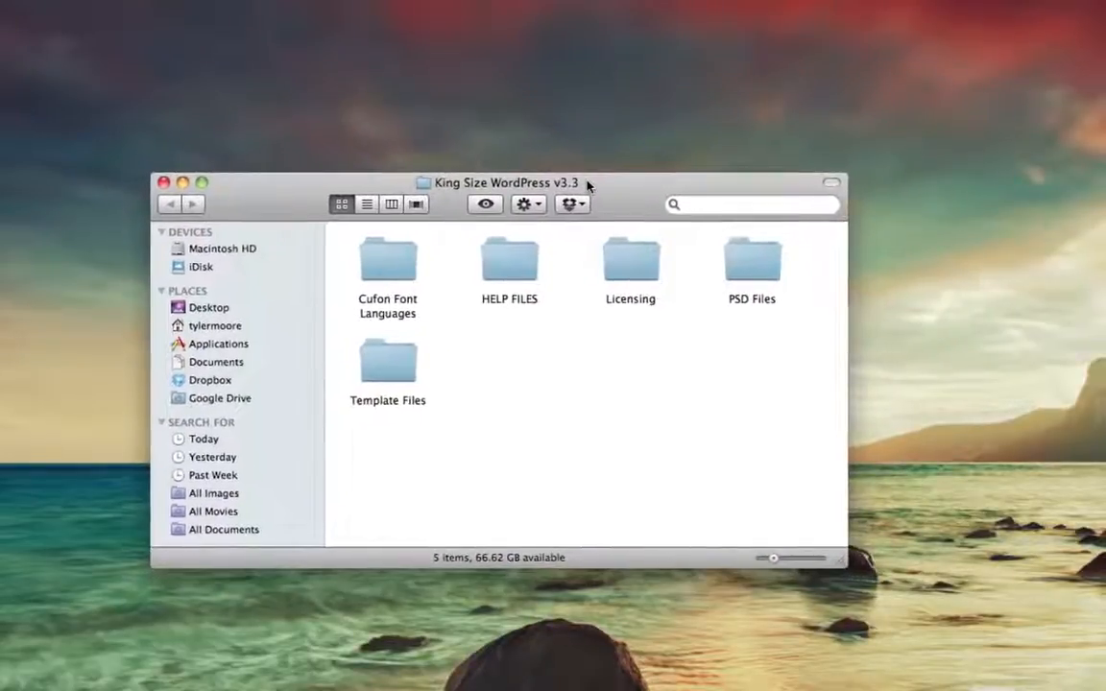
double_click(404, 365)
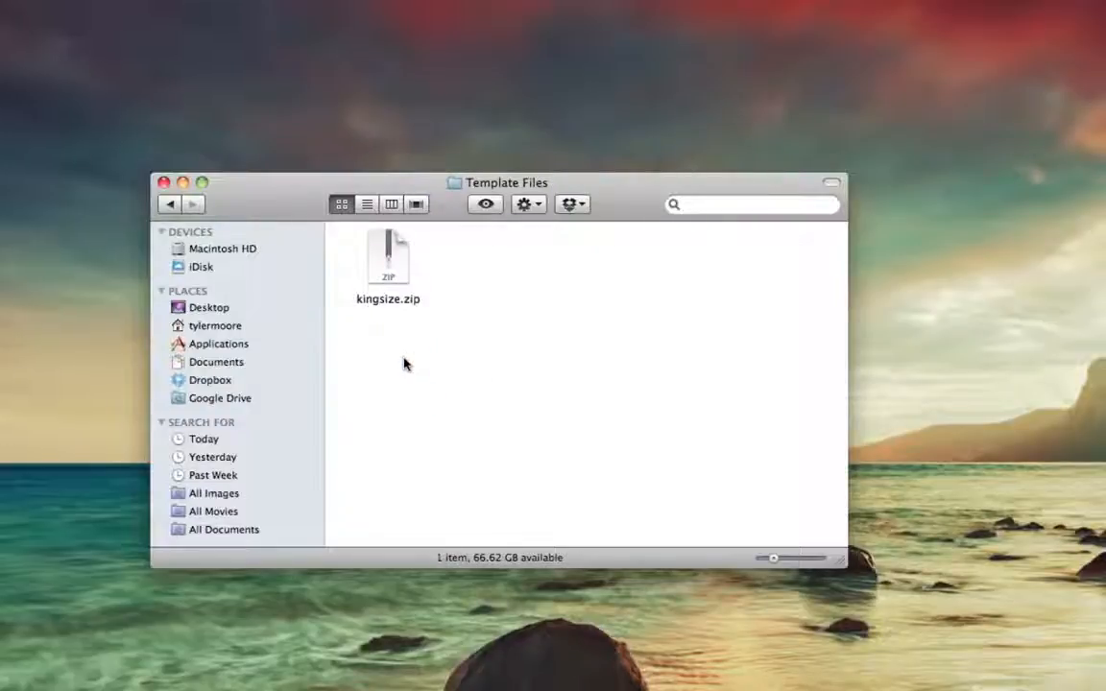
click(395, 255)
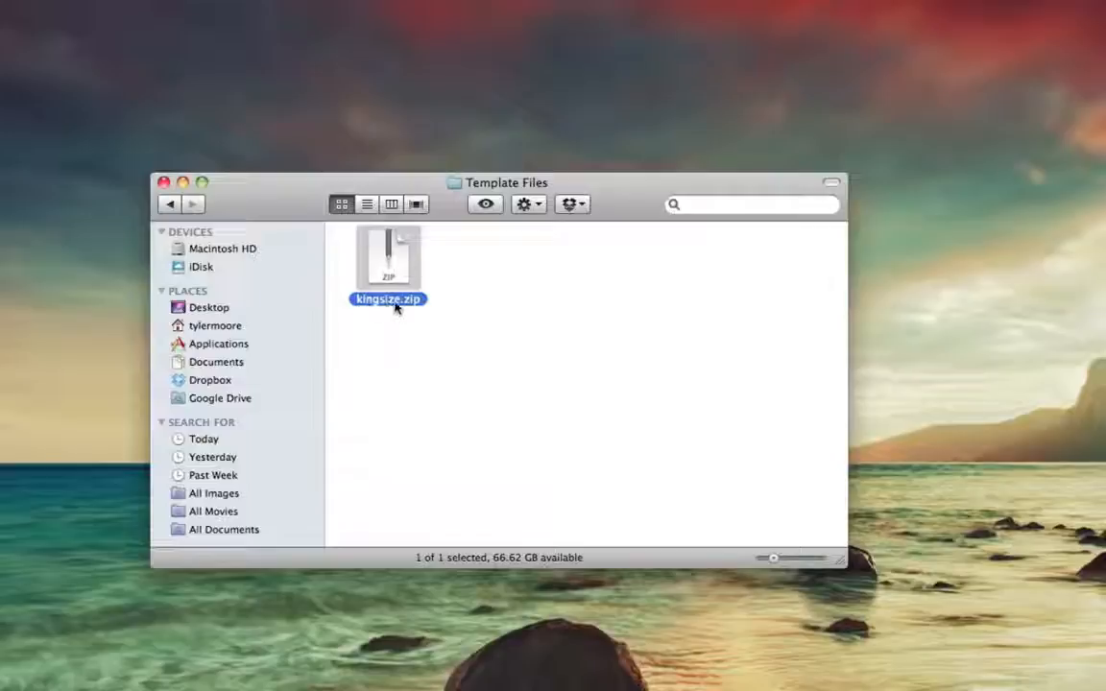
click(171, 206)
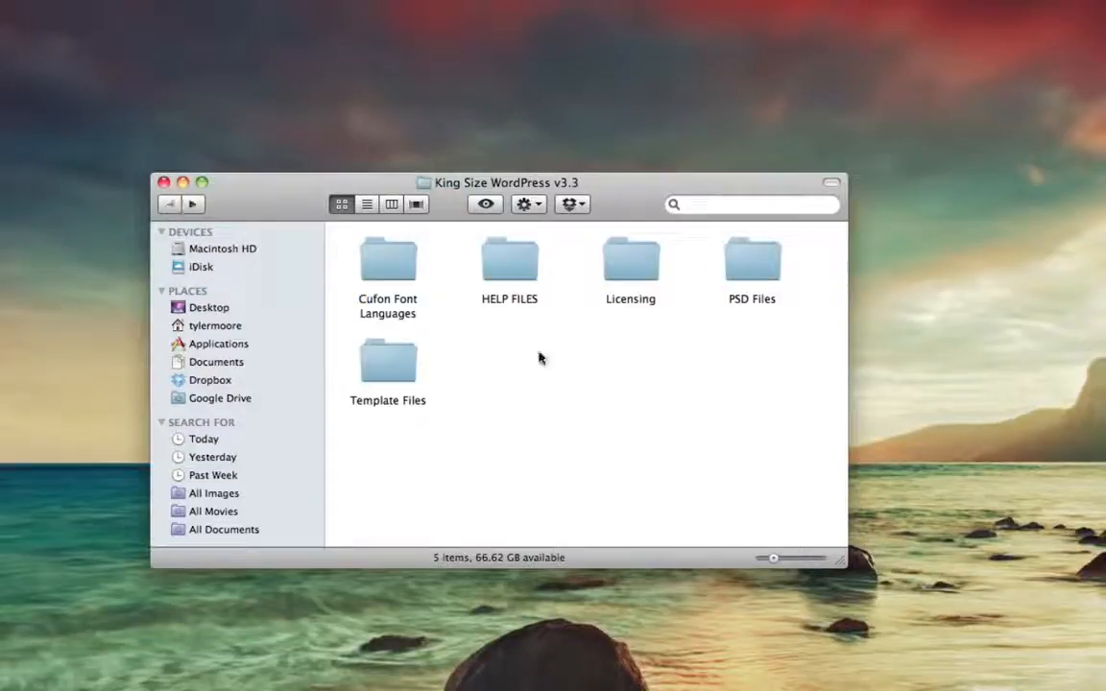
double_click(509, 271)
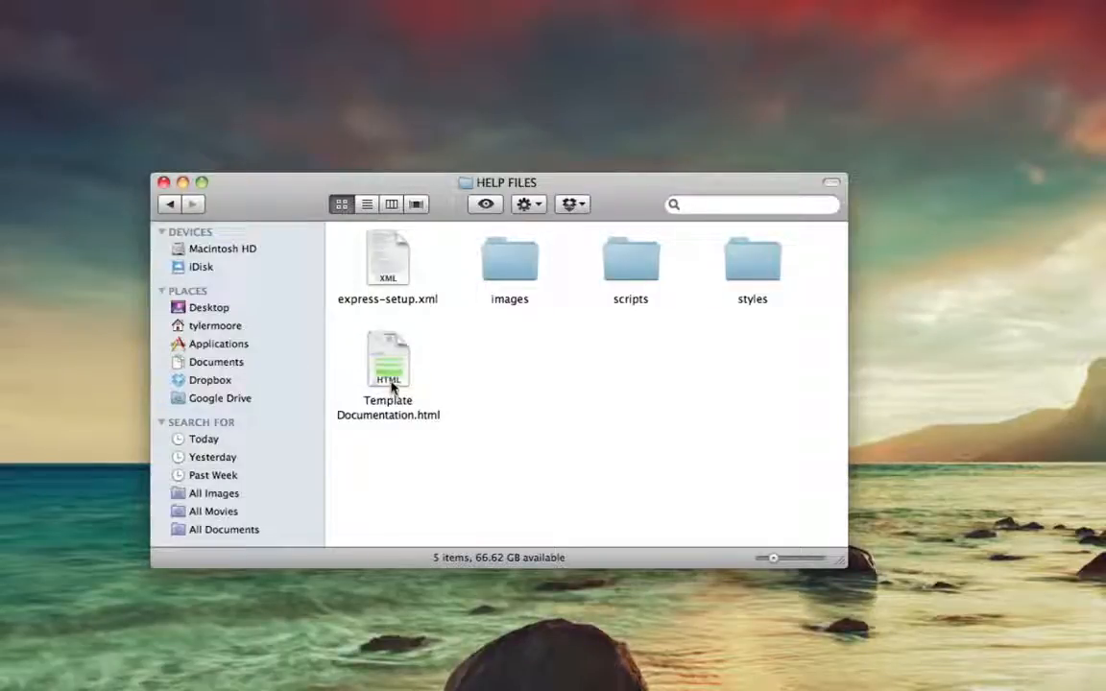
click(167, 208)
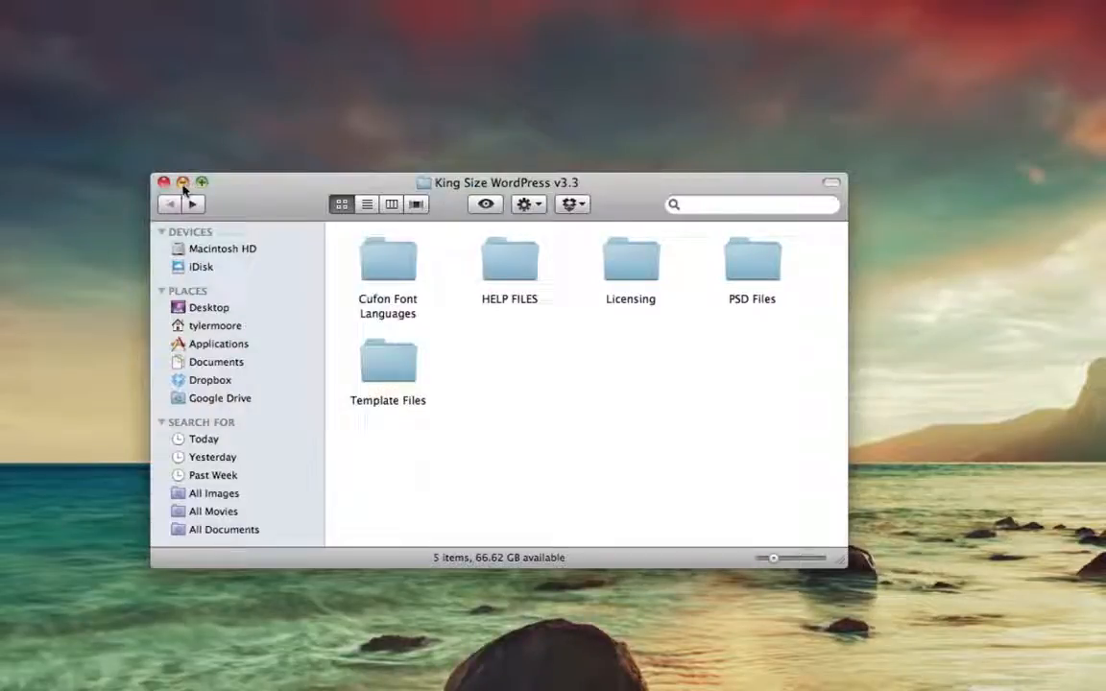
click(183, 183)
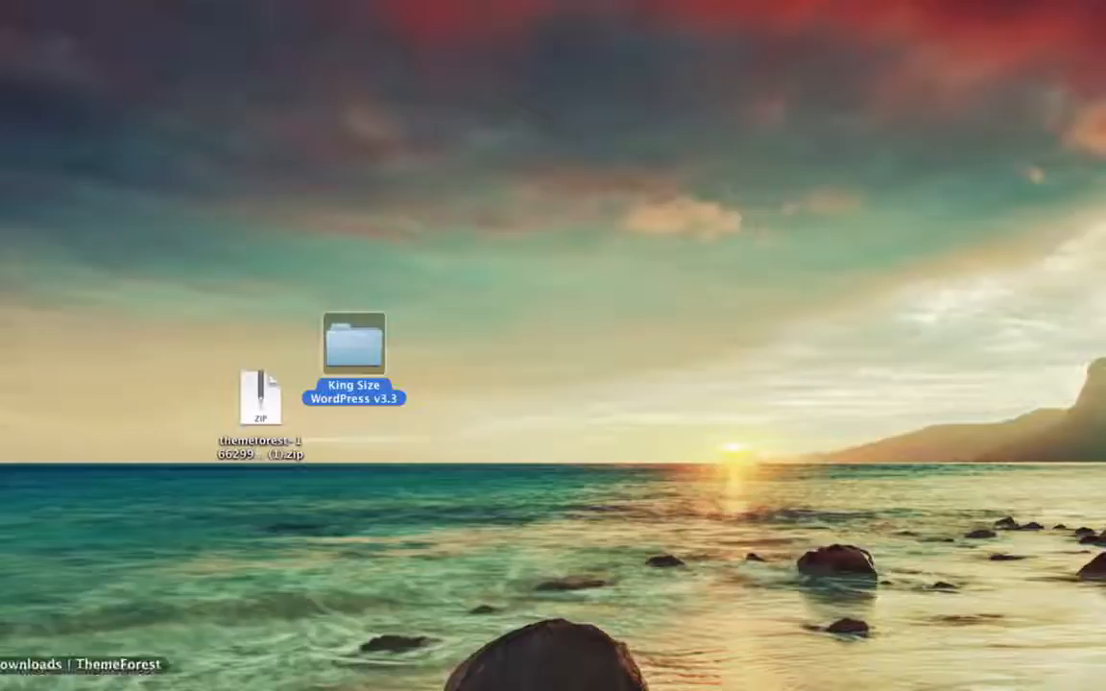
click(75, 688)
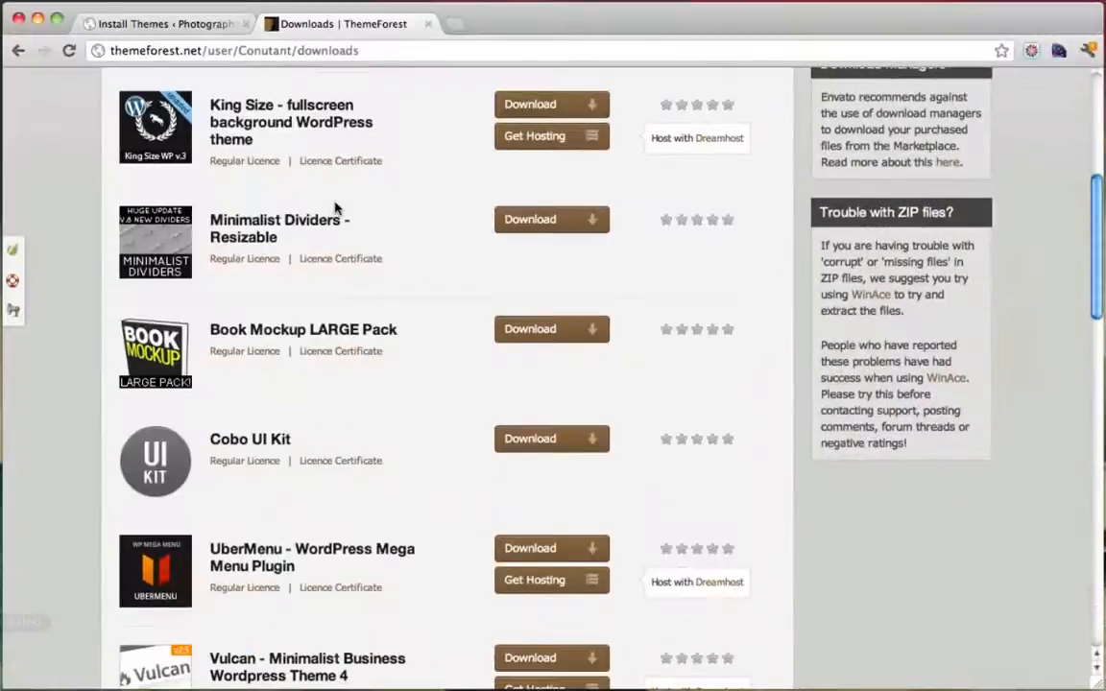
Close ThemeForest and go to WordPress's Install Themes upload page
click(428, 24)
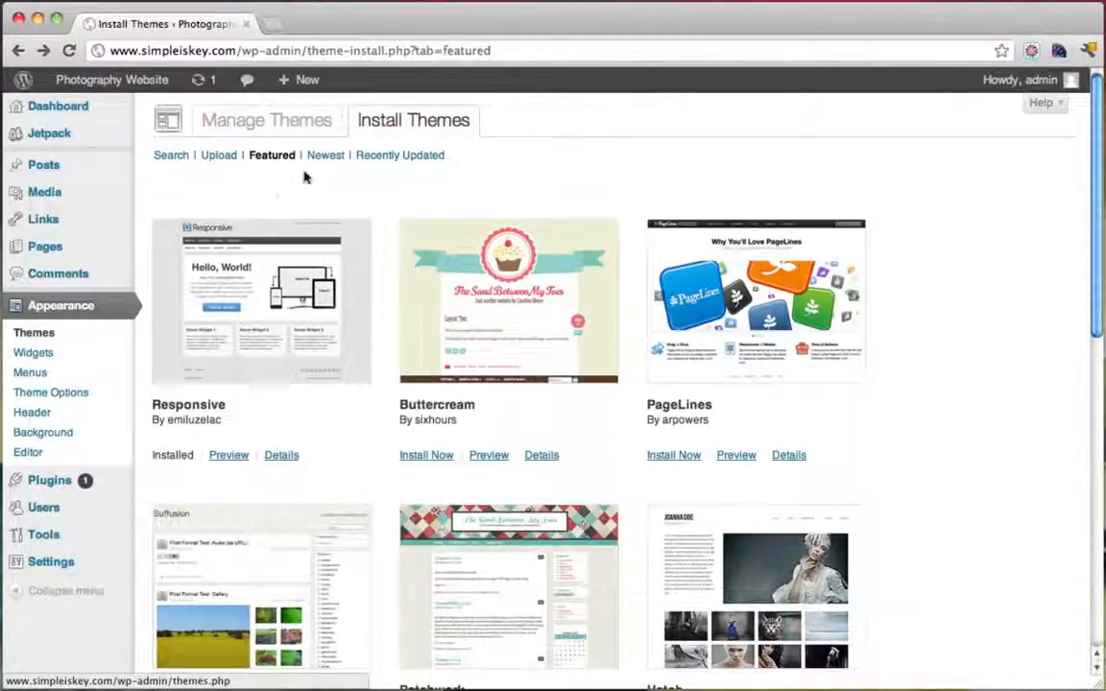
click(68, 315)
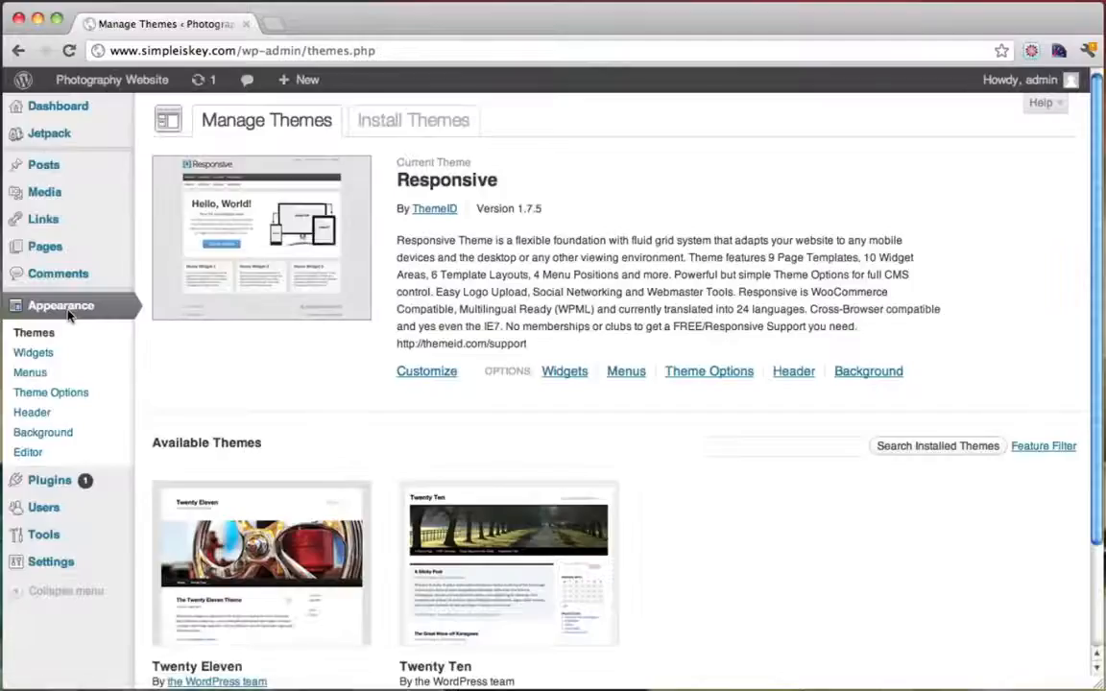
click(397, 120)
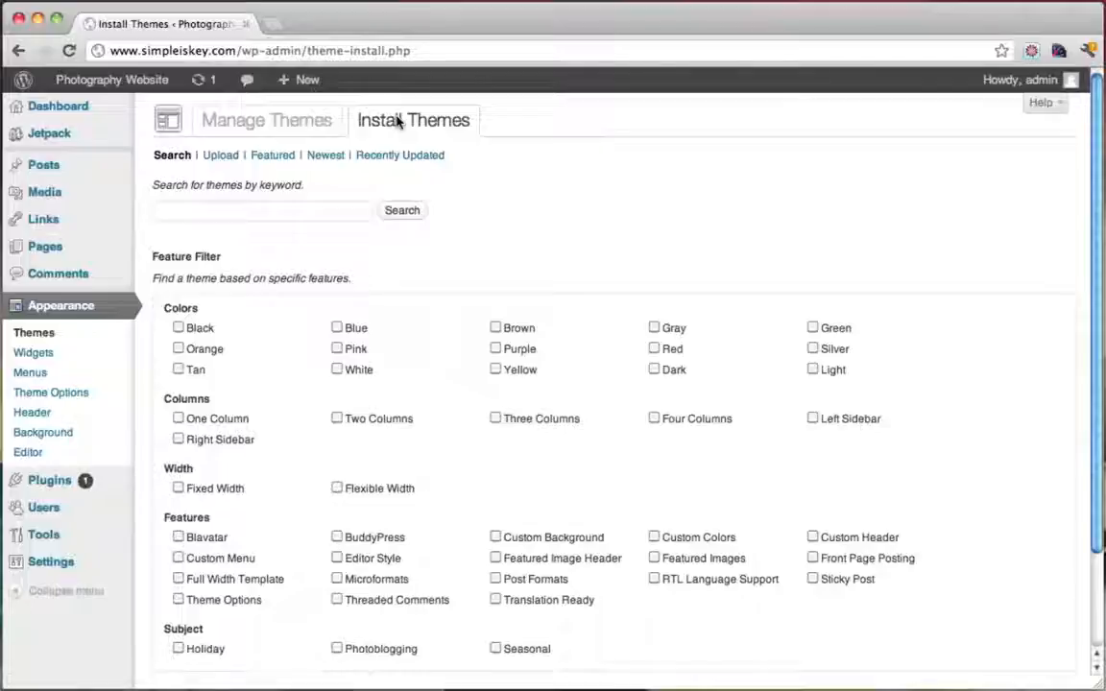
click(222, 156)
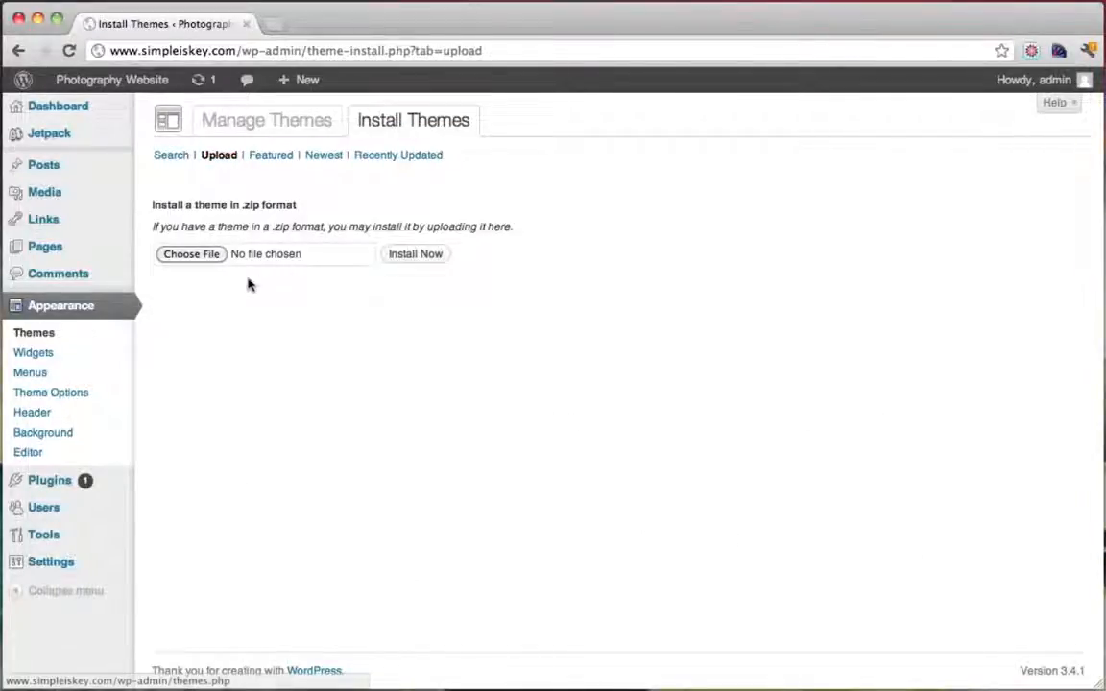
Choose kingsize.zip from King Size WordPress v3.3 > Template Files as the theme file
click(213, 256)
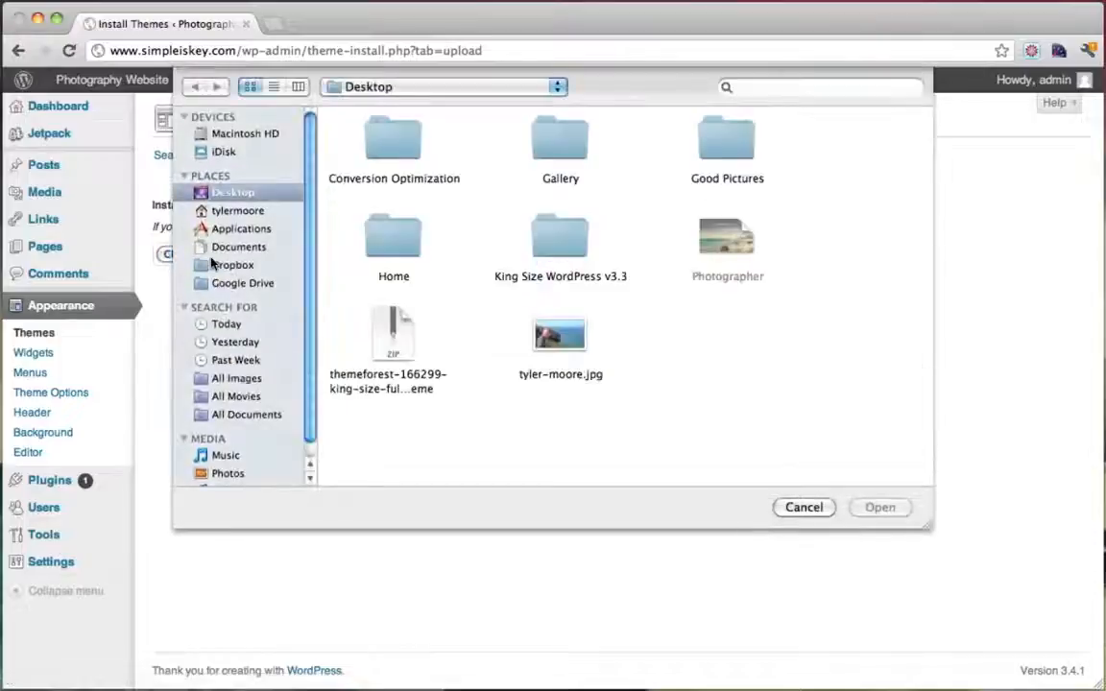
click(396, 335)
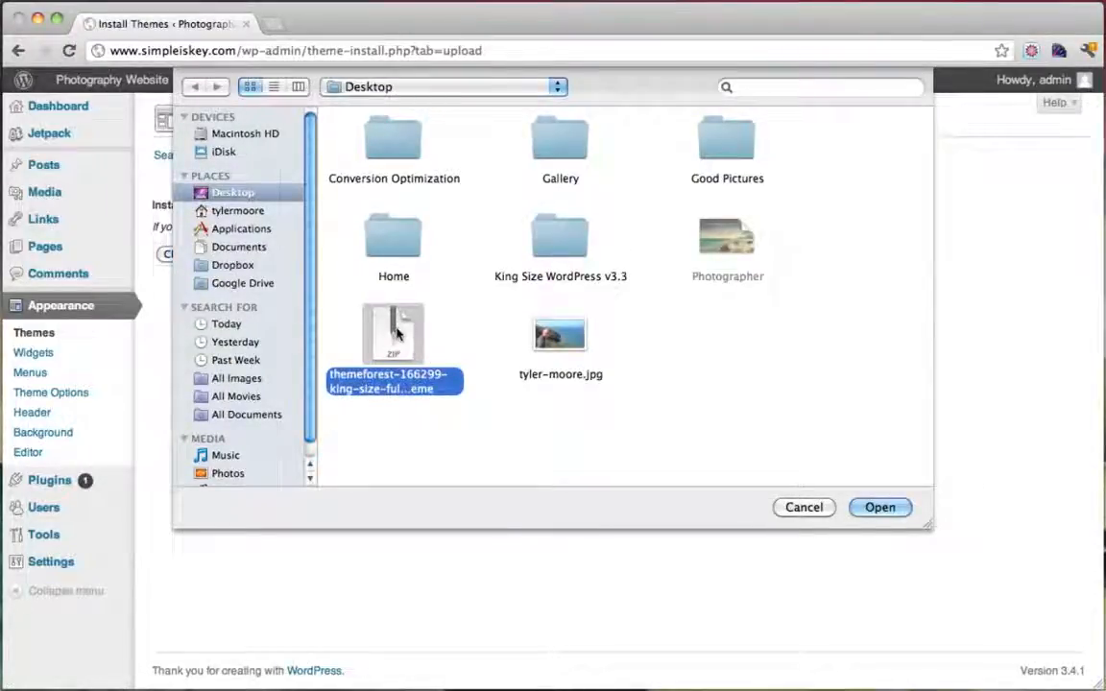
click(553, 239)
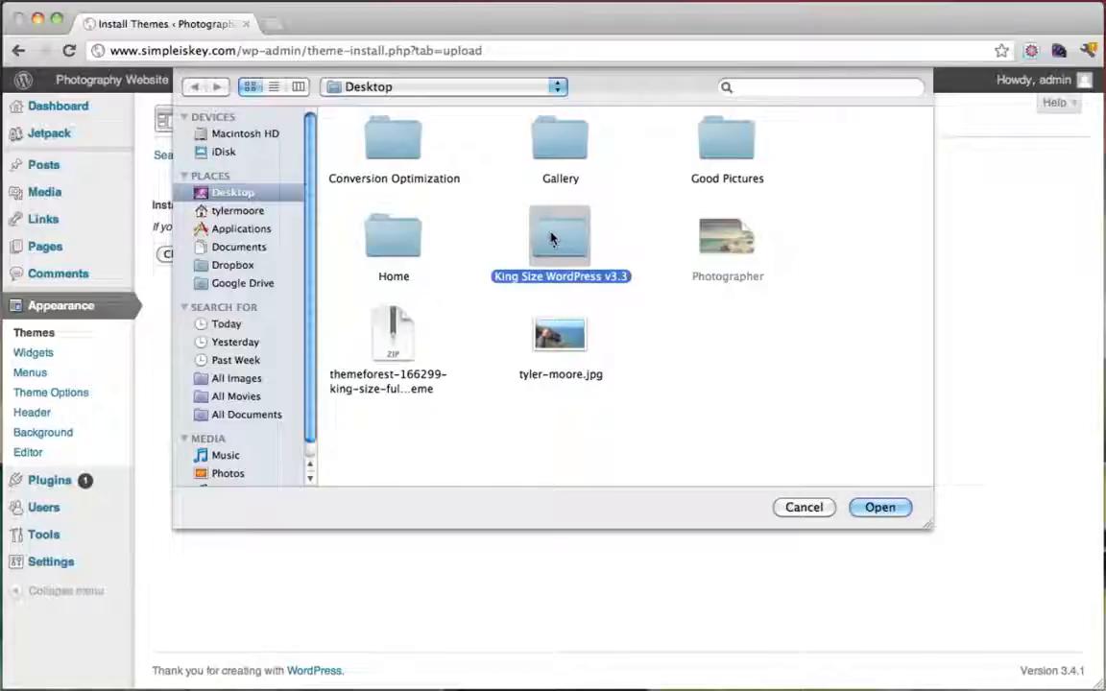
double_click(556, 239)
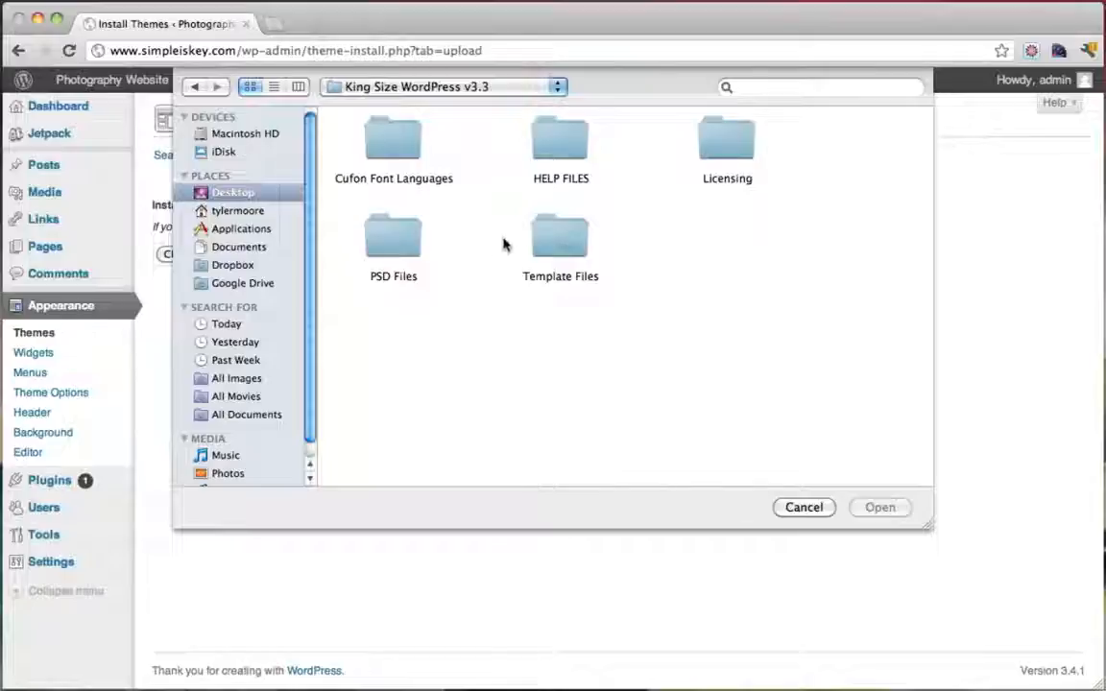
double_click(558, 239)
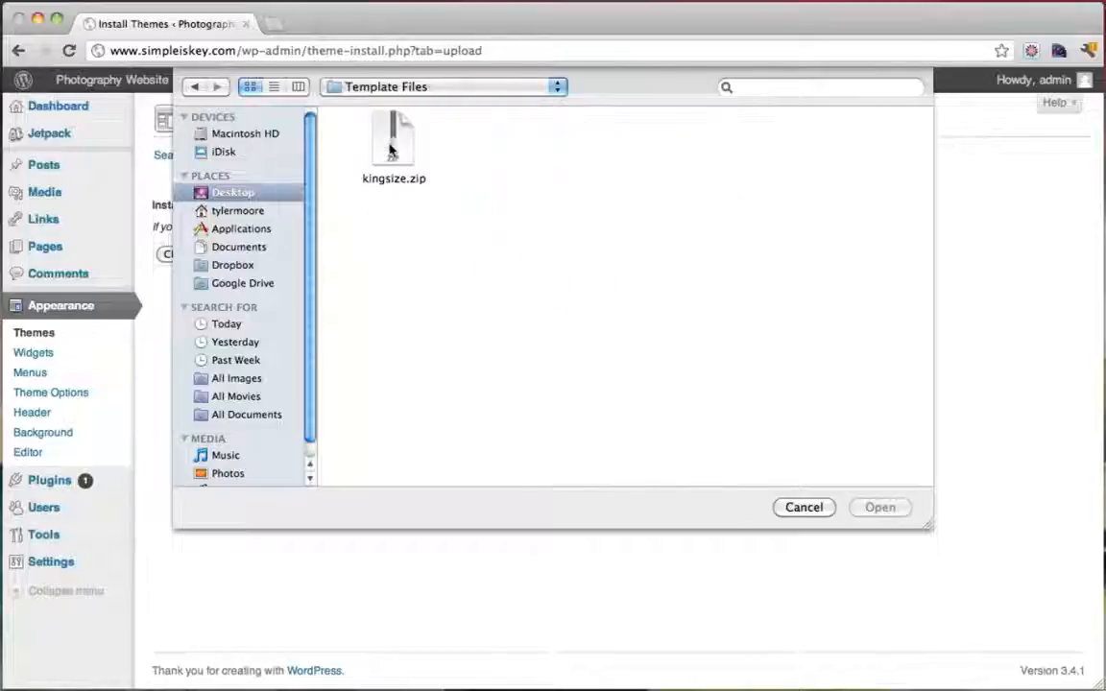
click(390, 149)
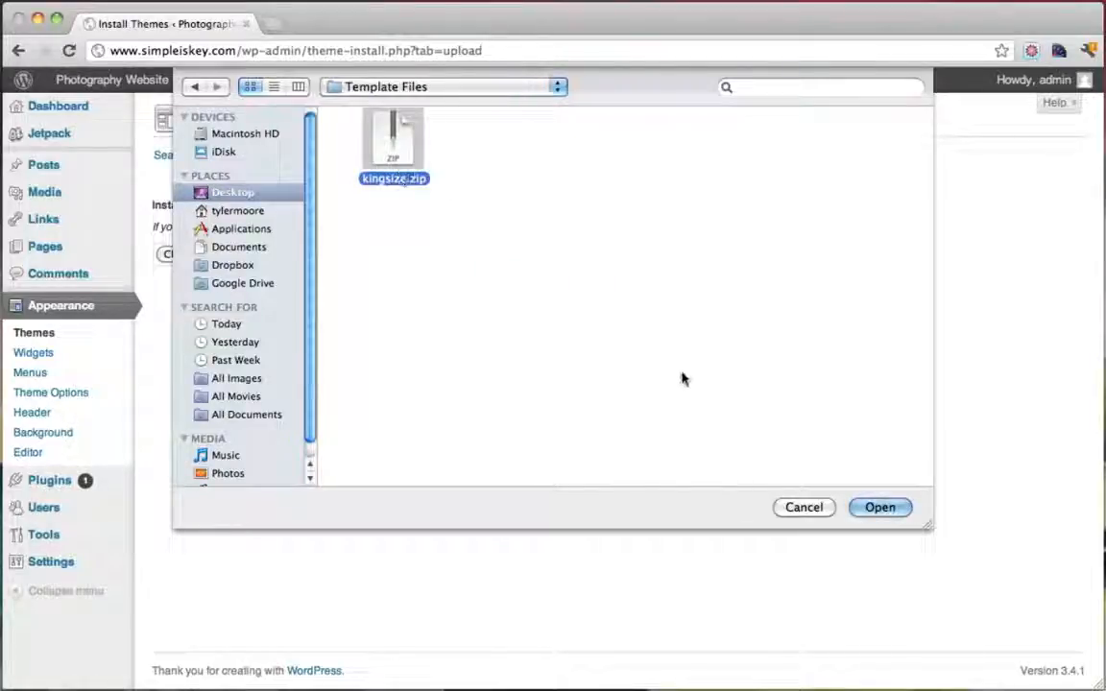
click(881, 508)
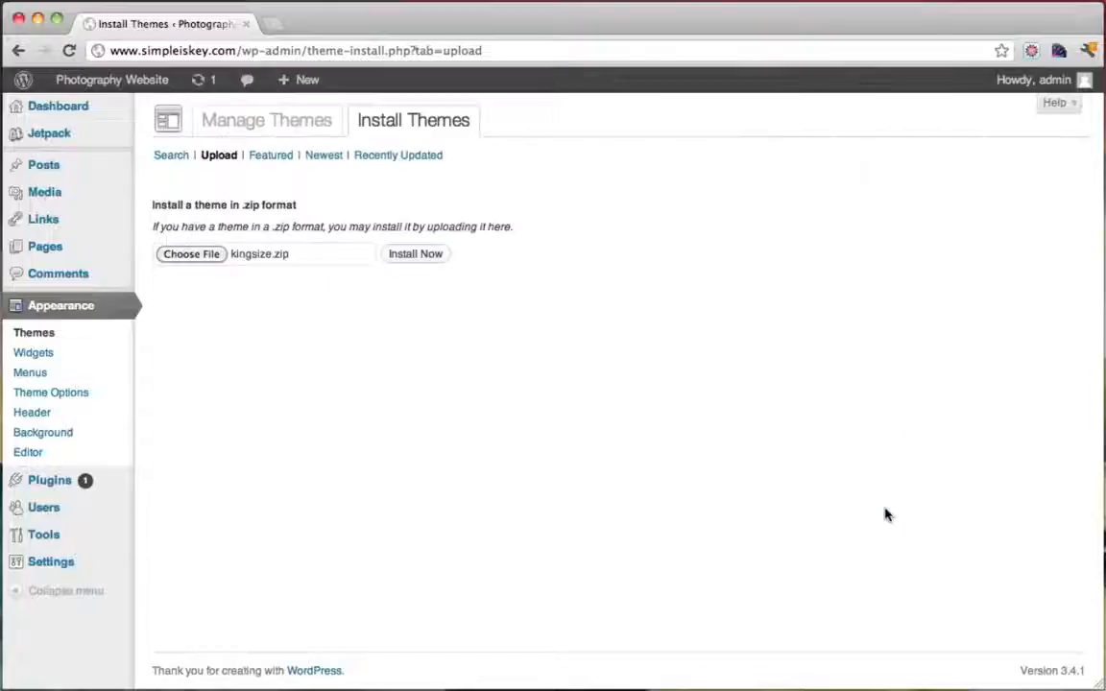
Install and activate the uploaded KingSize theme, then visit the live site
click(431, 255)
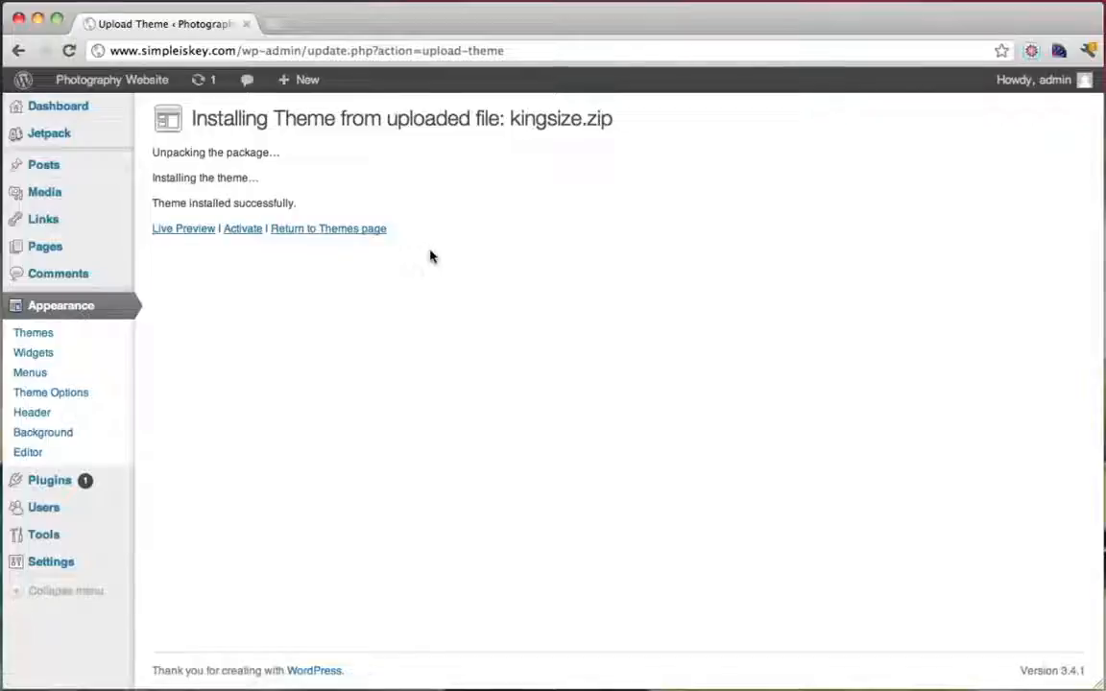
click(243, 230)
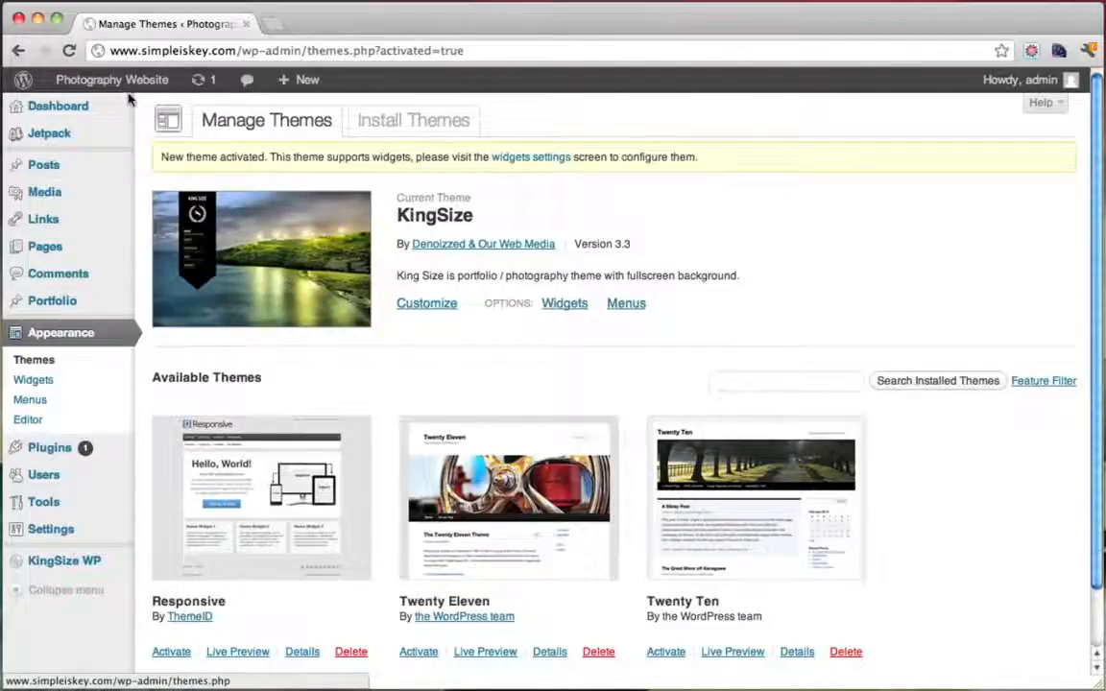
mouse_move(55, 90)
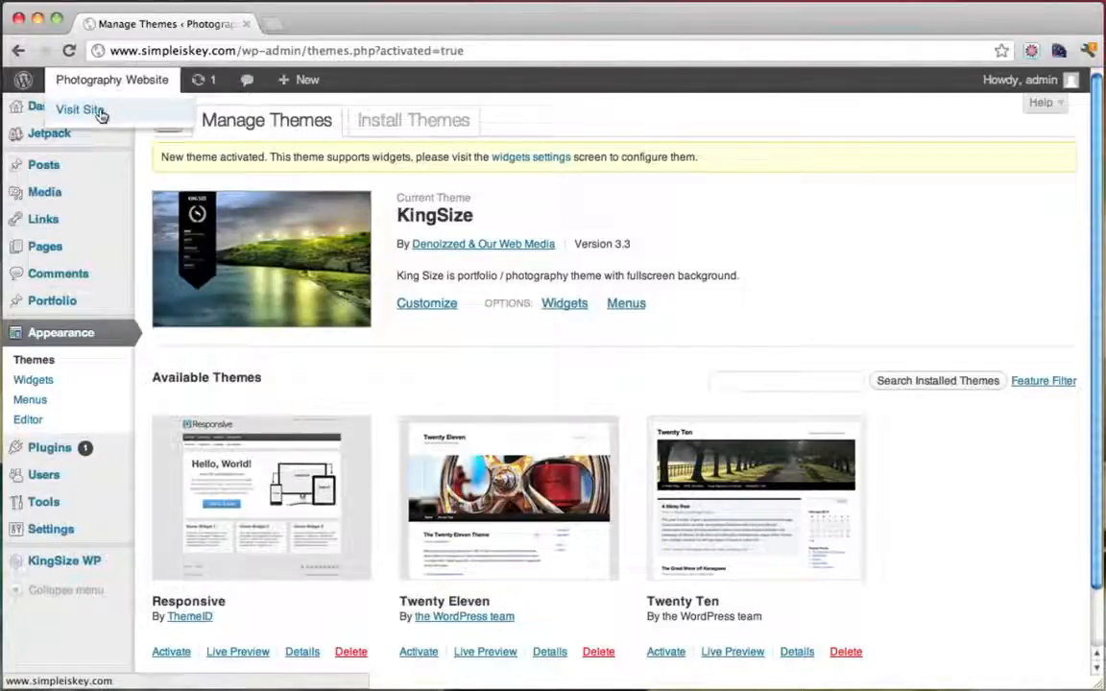
click(100, 112)
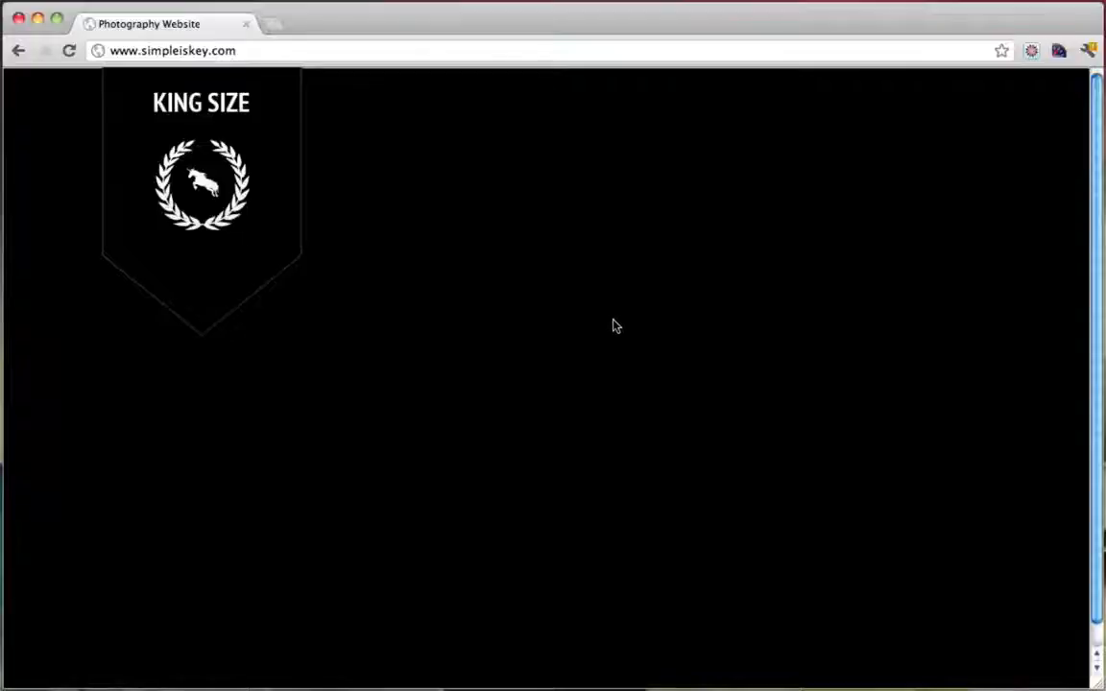
From Tools > Import, install the WordPress Importer plugin, activate it and run the importer
click(18, 53)
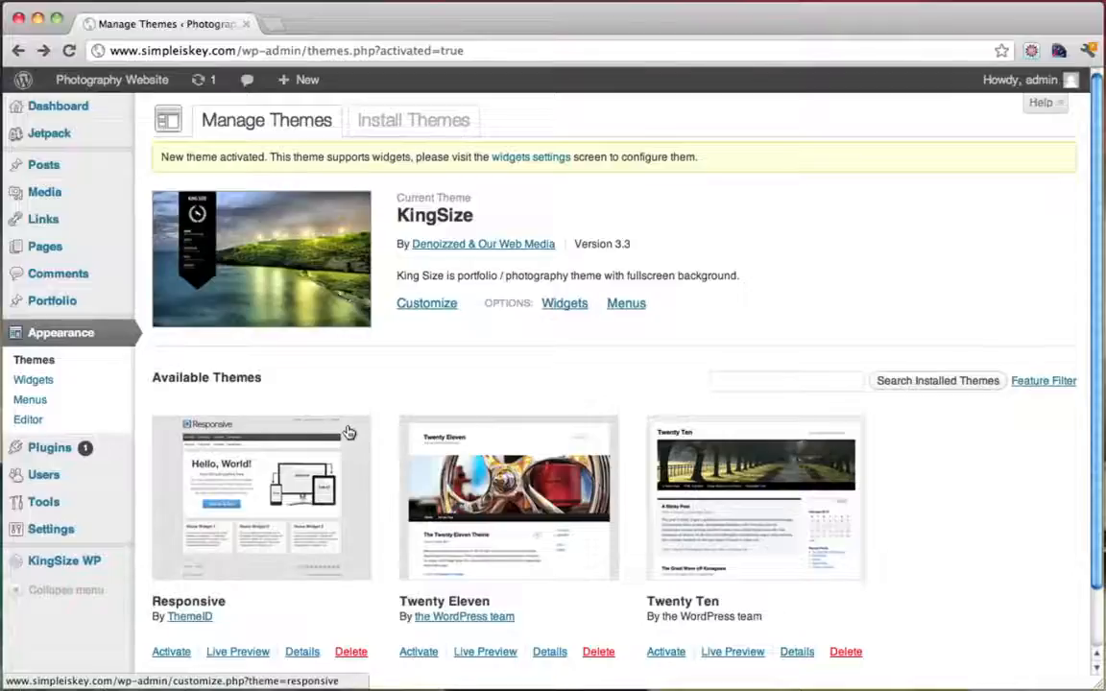
scroll(348, 434, down, 2)
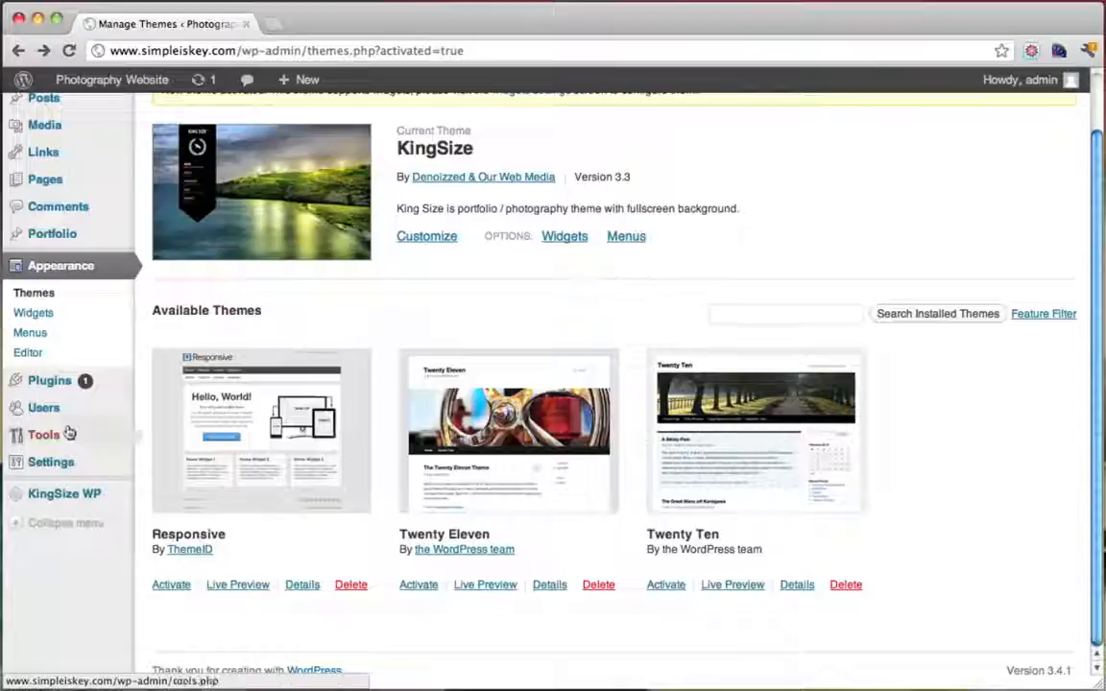
mouse_move(69, 437)
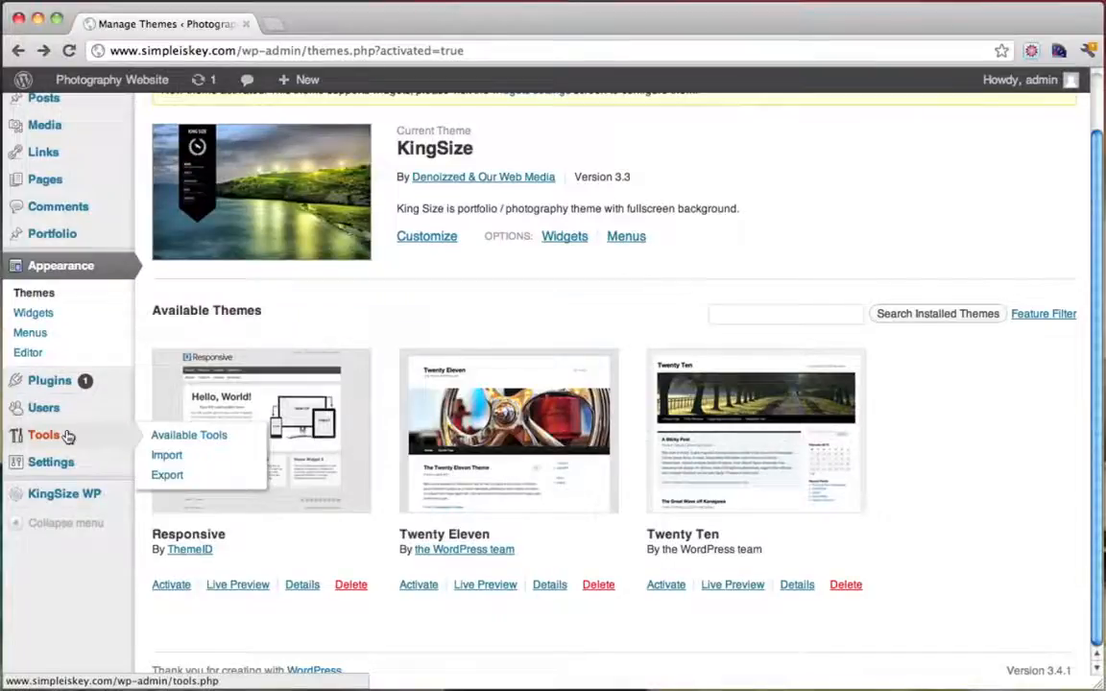
click(181, 461)
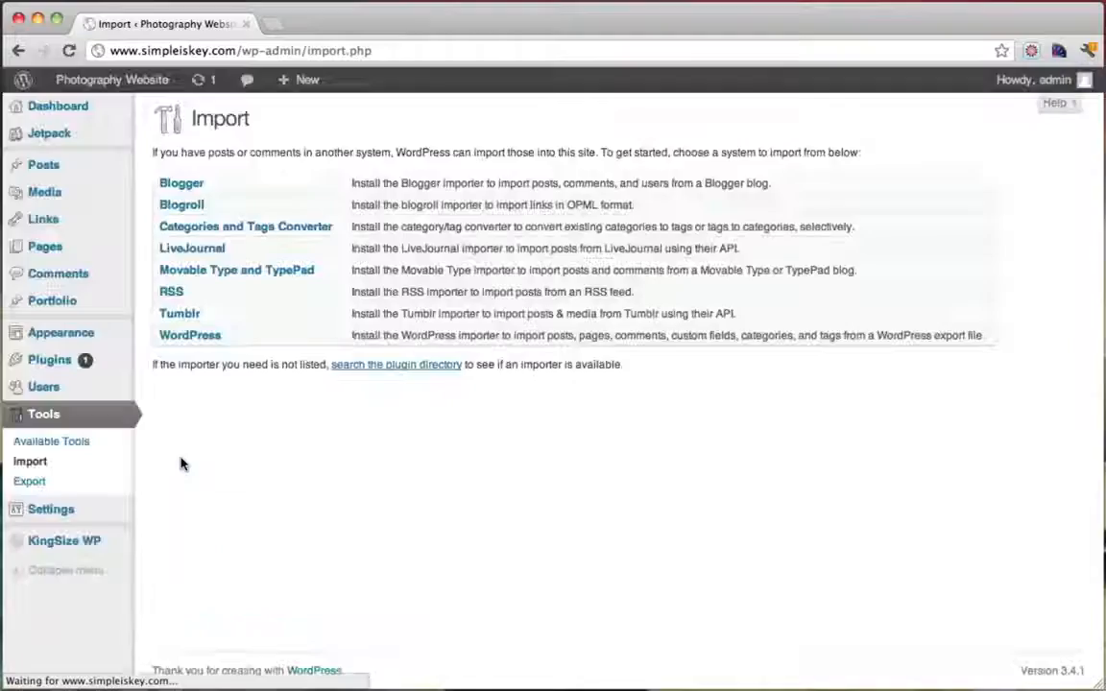
click(199, 342)
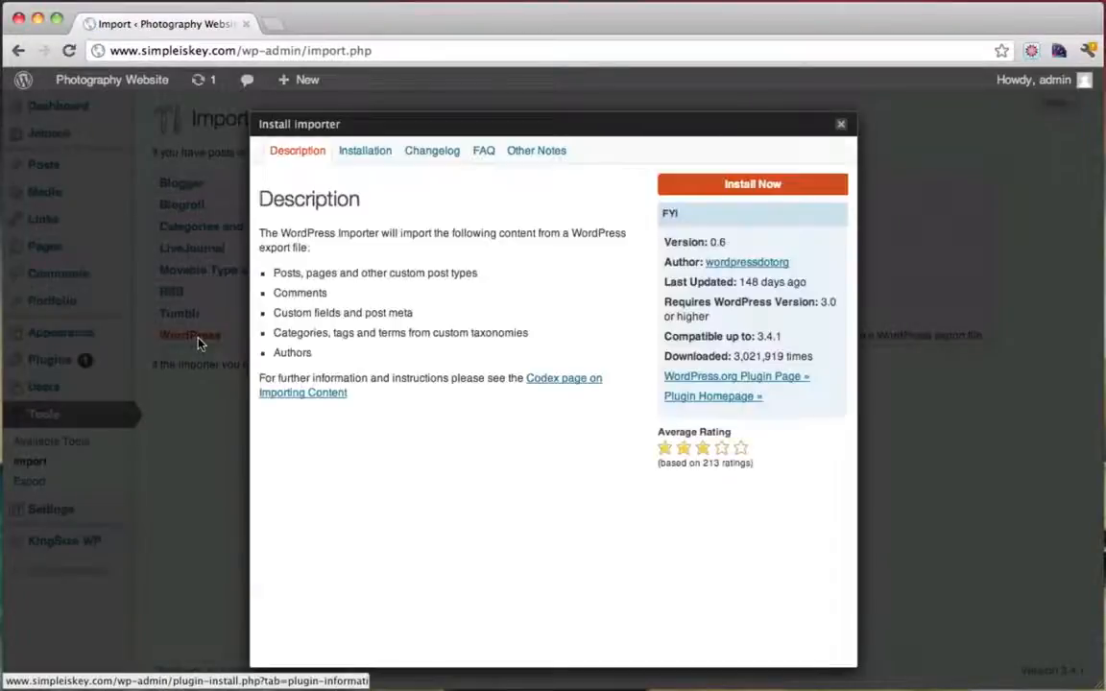
click(769, 193)
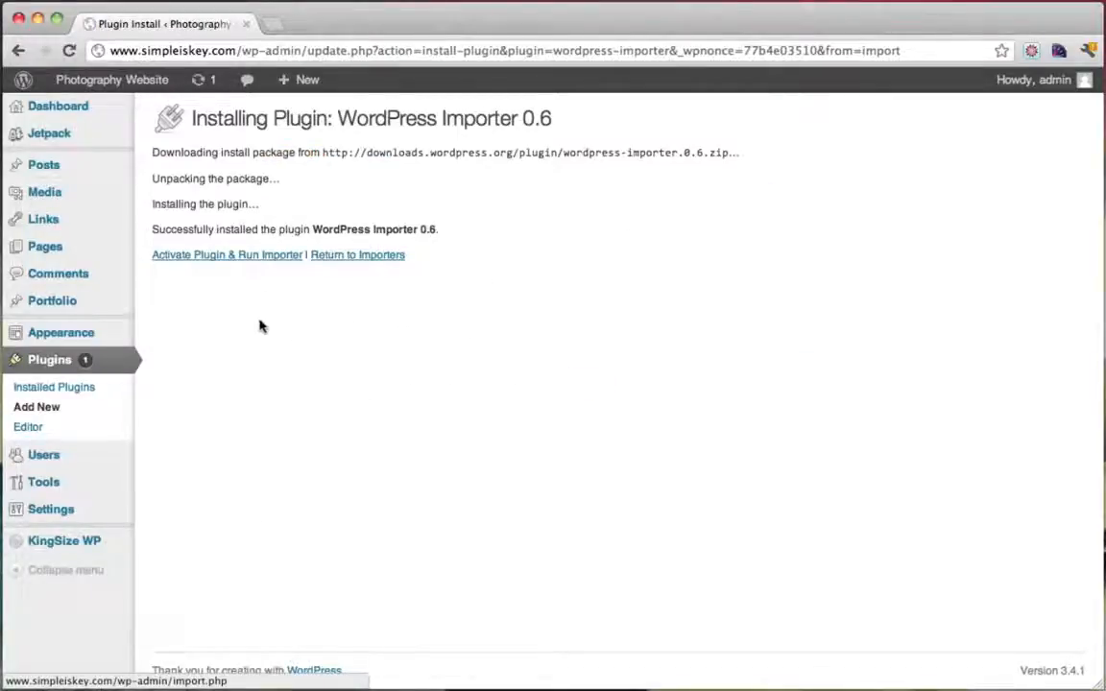
click(222, 259)
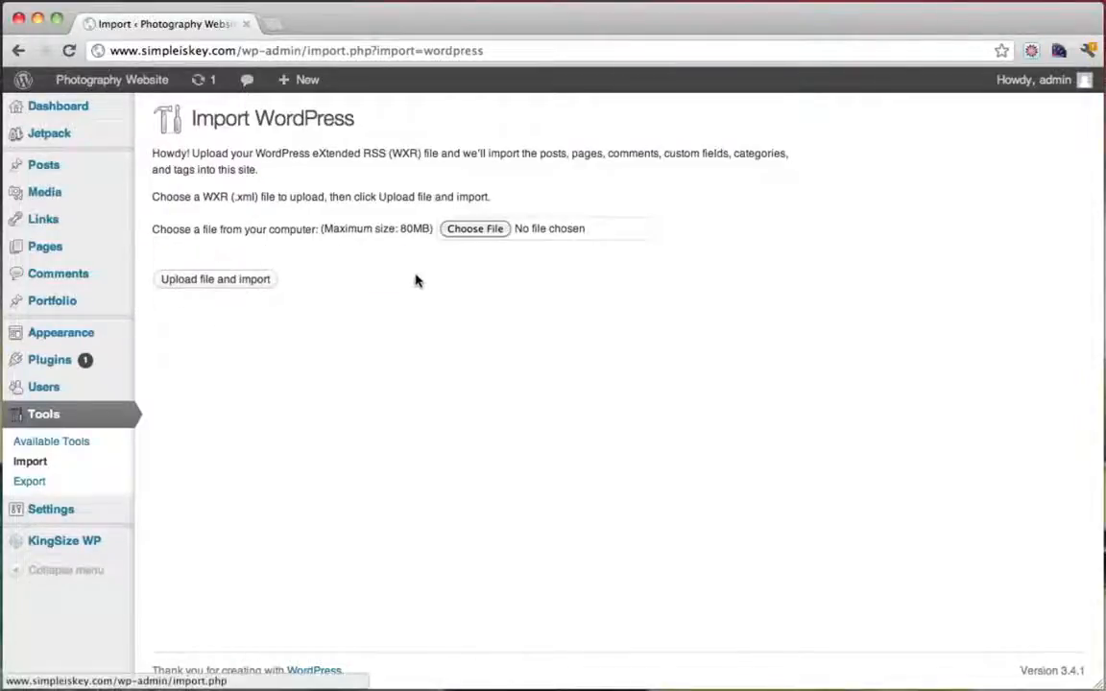
Choose express-setup.xml from the King Size HELP FILES folder as the import file
click(474, 230)
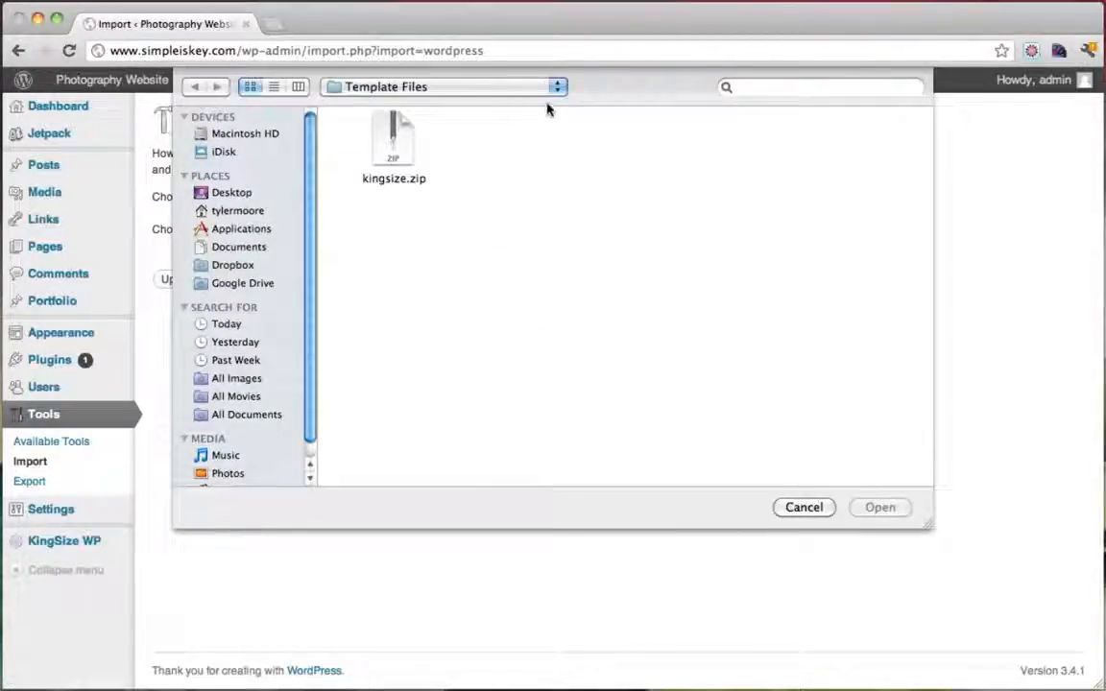
click(550, 88)
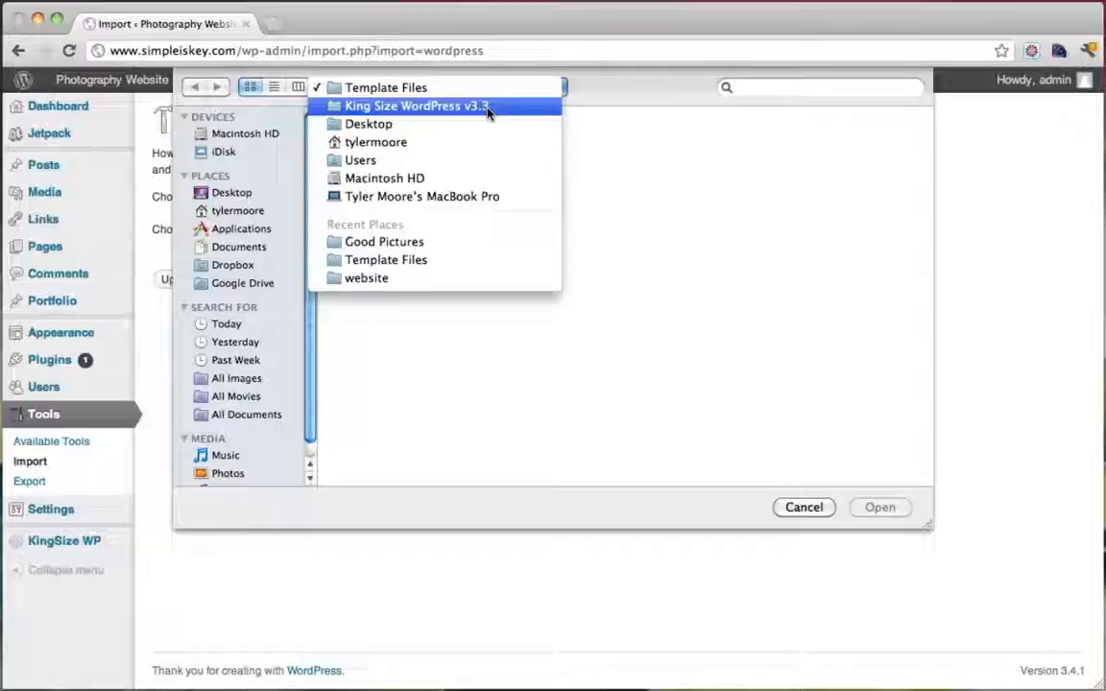
click(487, 109)
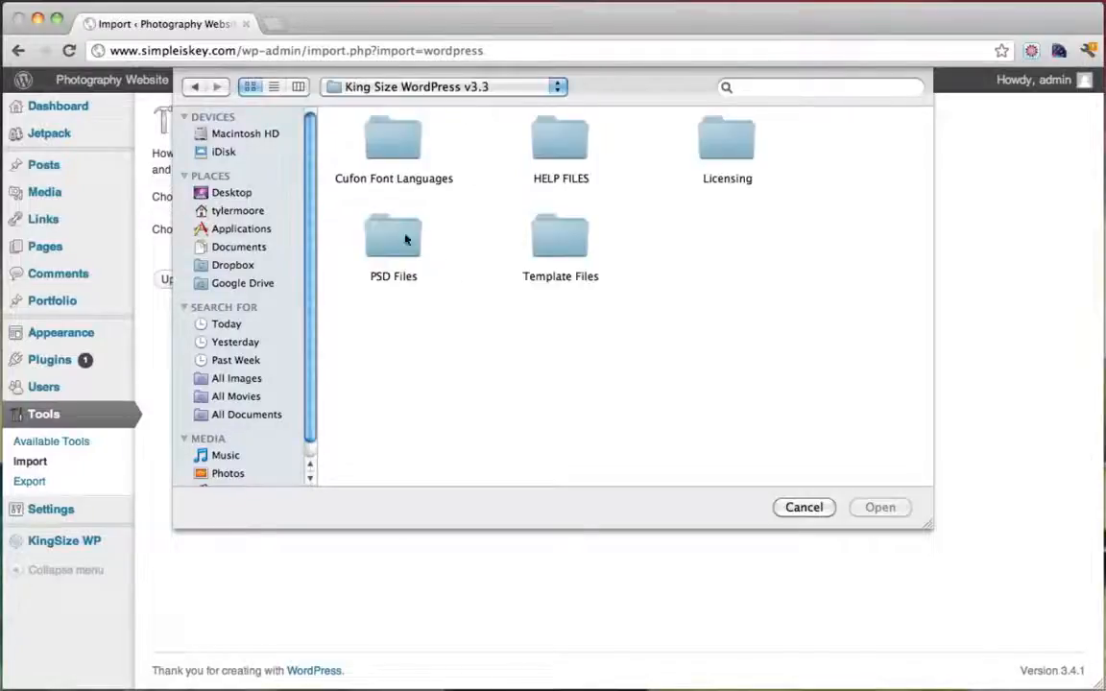
double_click(563, 140)
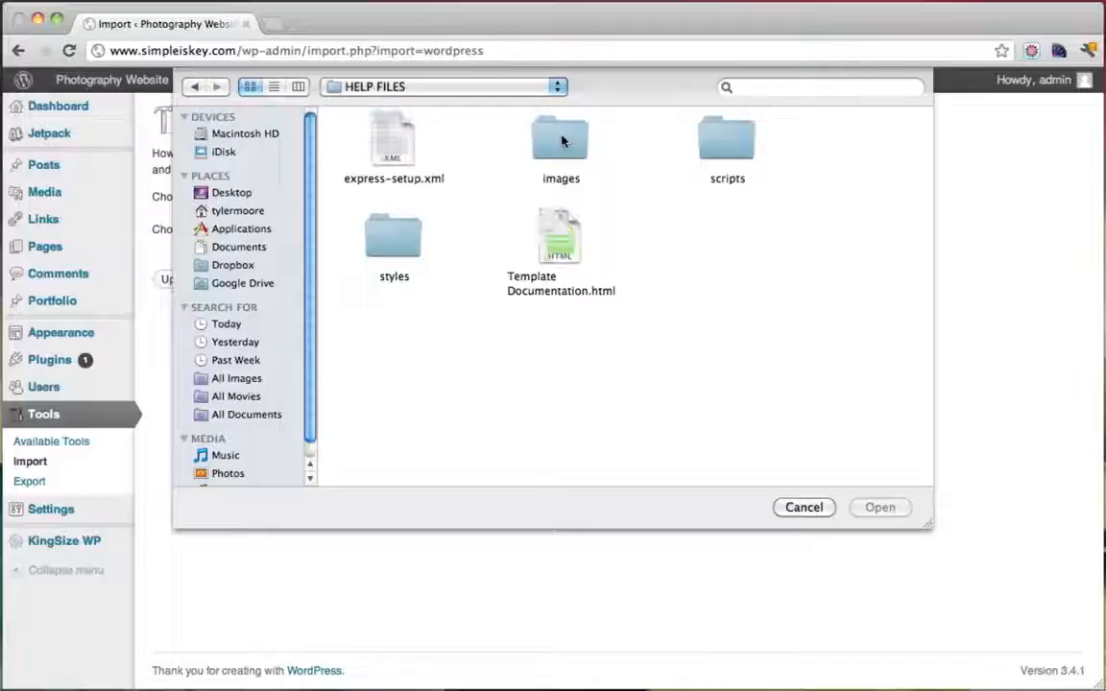
click(390, 134)
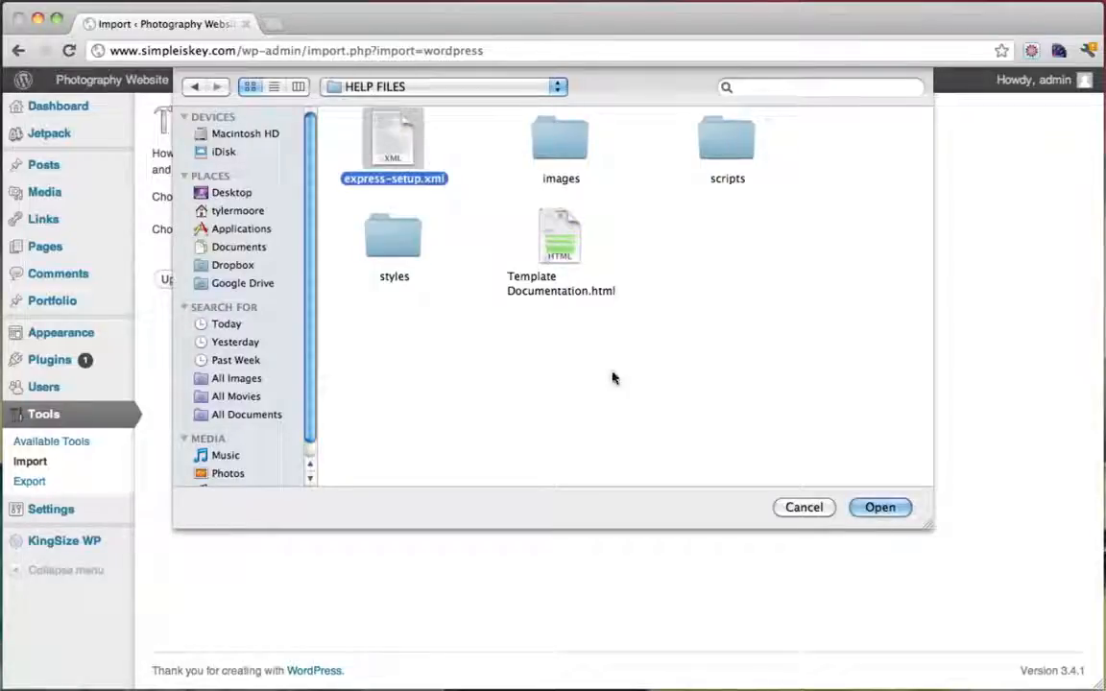
click(876, 515)
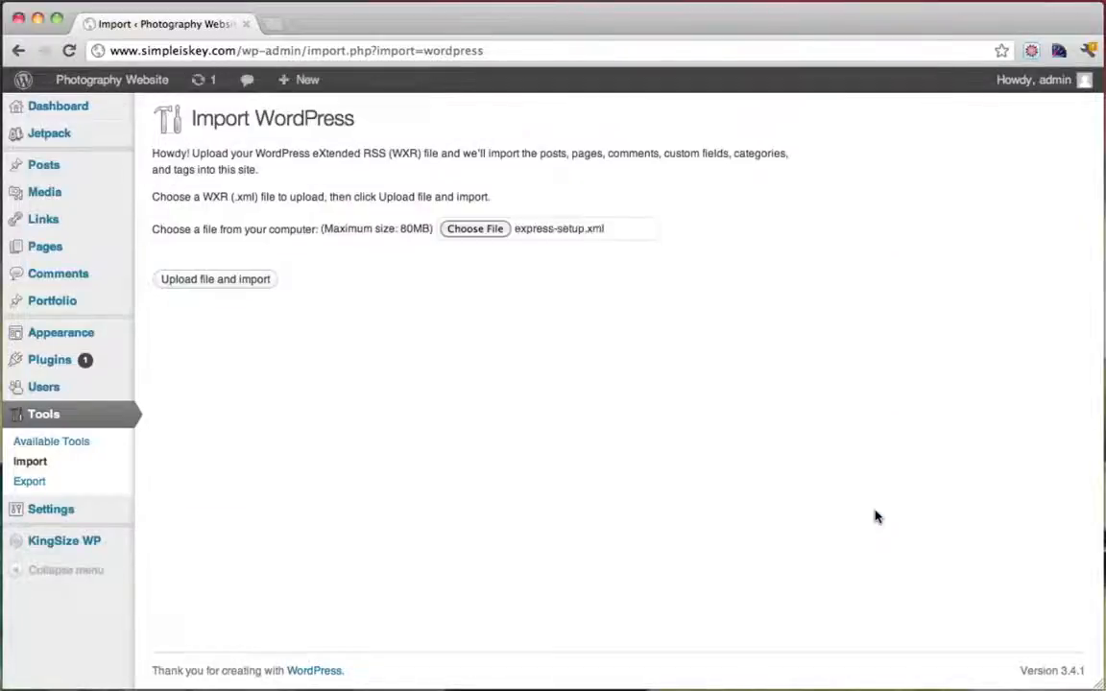
Upload it, assign imported posts to admin, include file attachments, and run the import
click(235, 279)
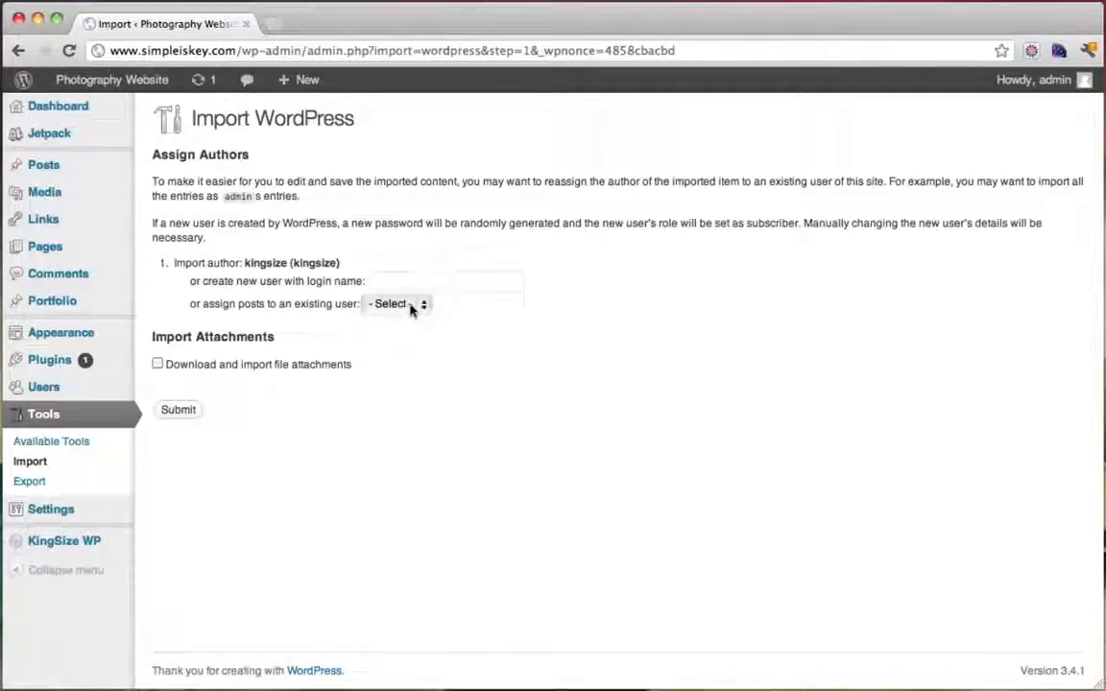
click(412, 306)
click(388, 317)
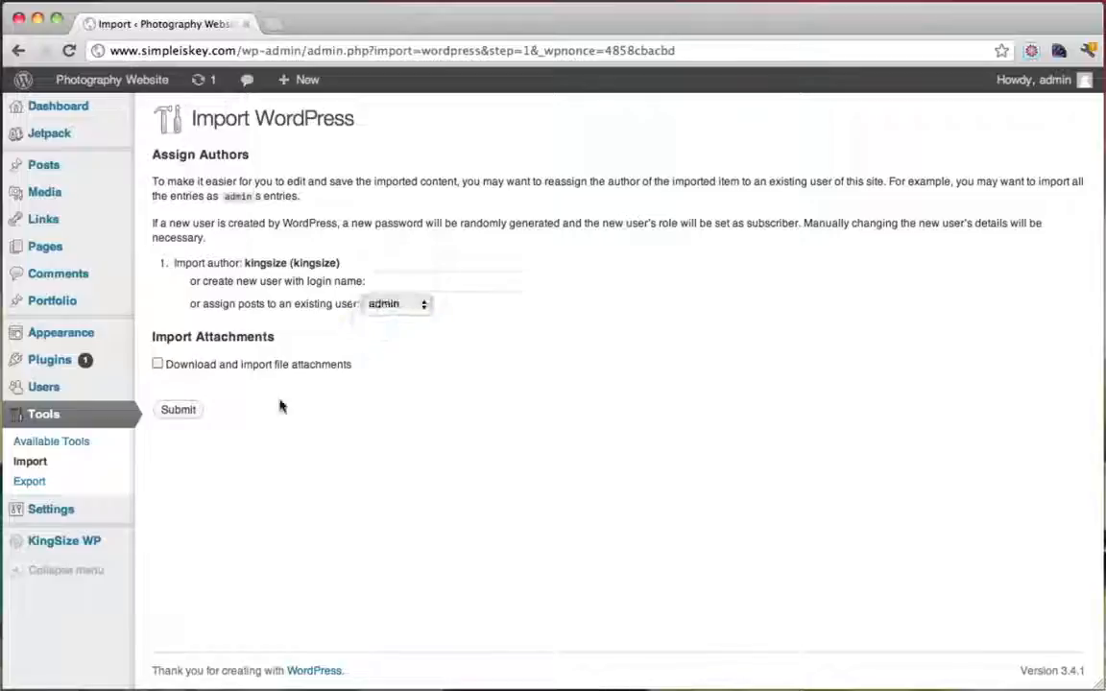
click(156, 365)
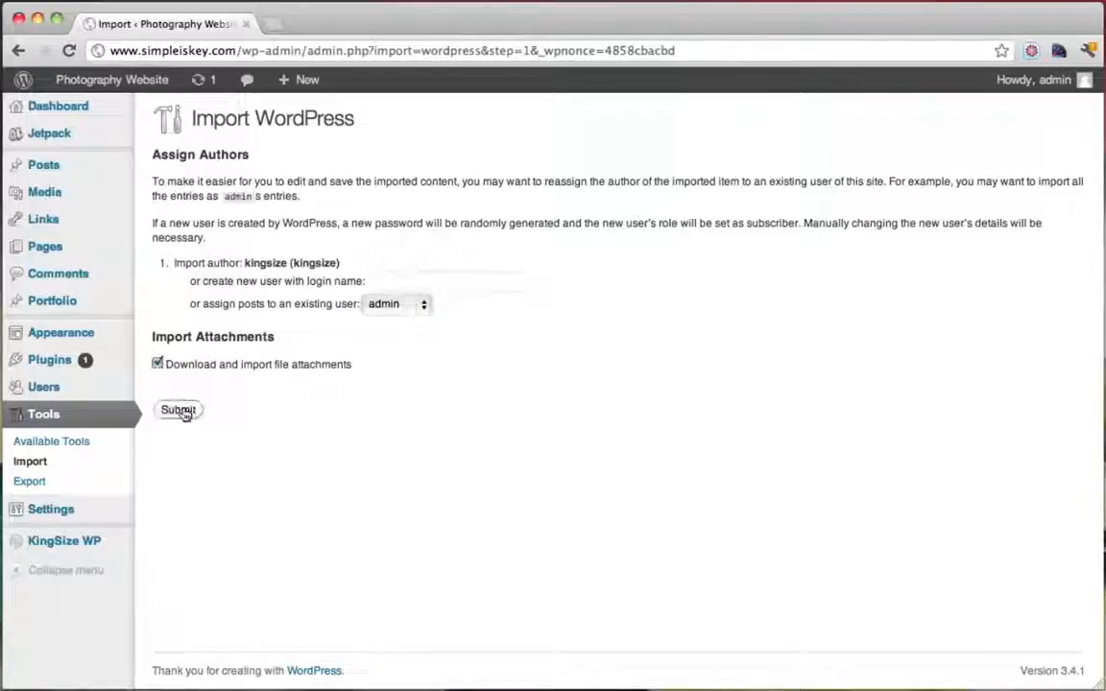
click(181, 411)
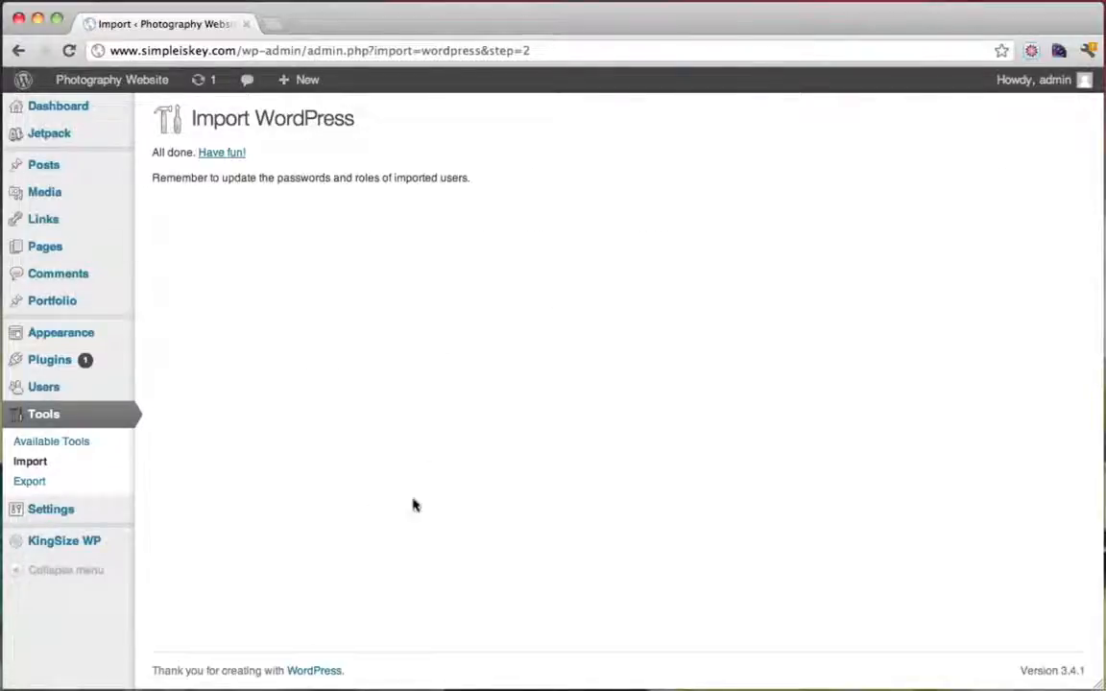
View the live site after the import and return to the admin
mouse_move(112, 87)
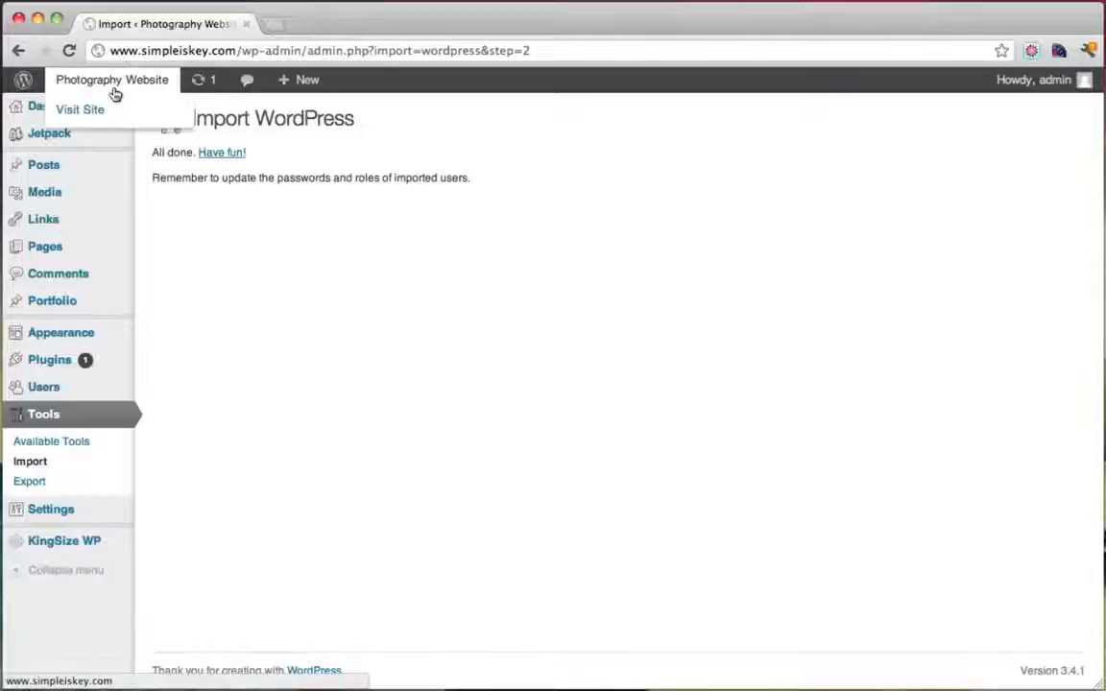
click(99, 112)
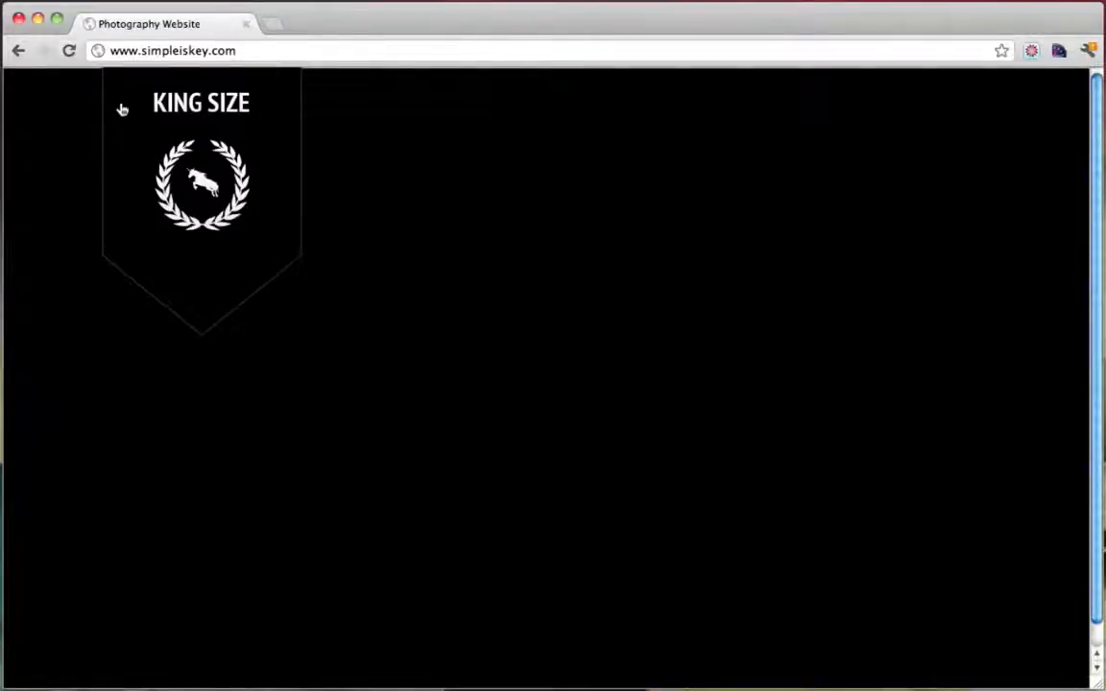
click(18, 50)
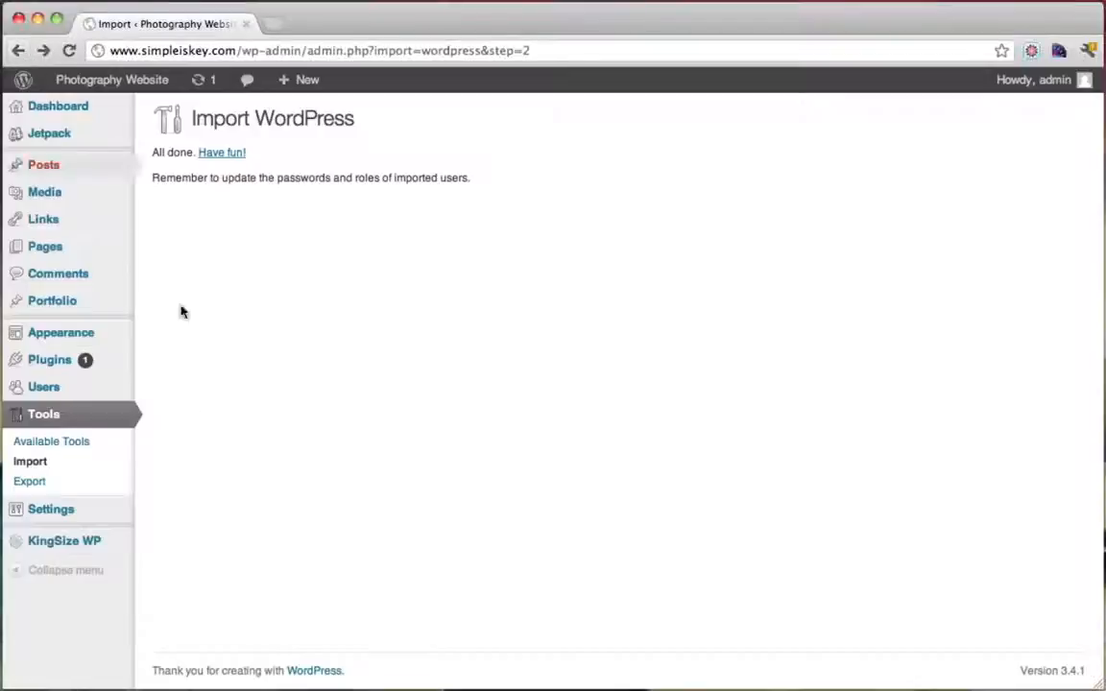
Assign the Navigation menu to Header Navigation, save the menu, and go to the Dashboard
mouse_move(73, 337)
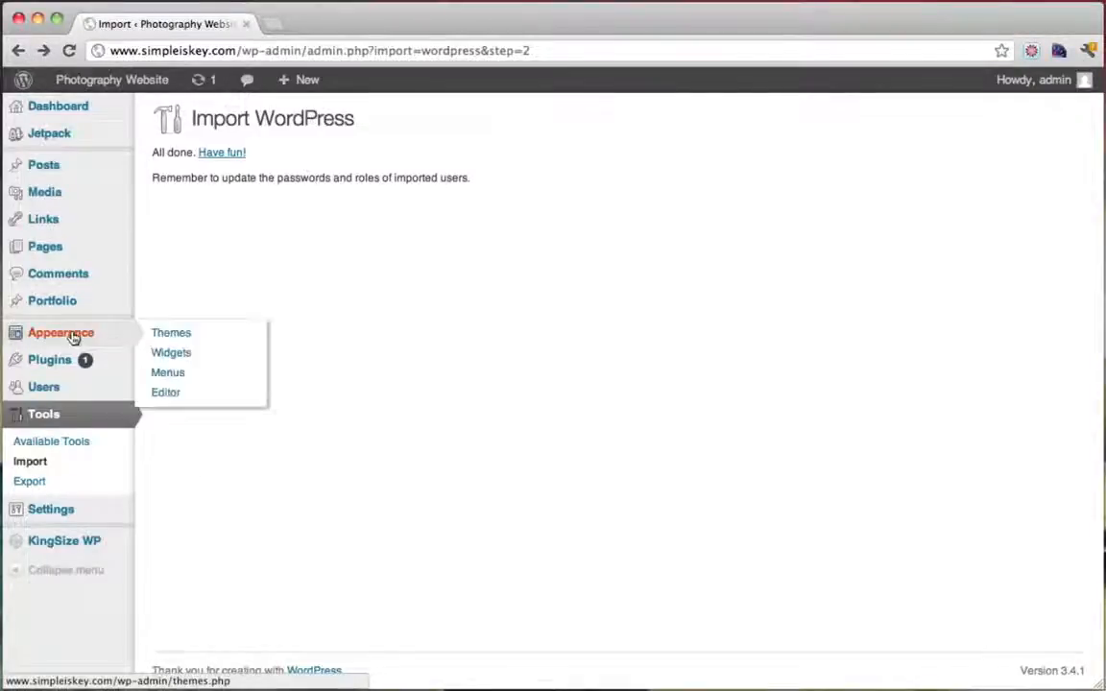
click(185, 376)
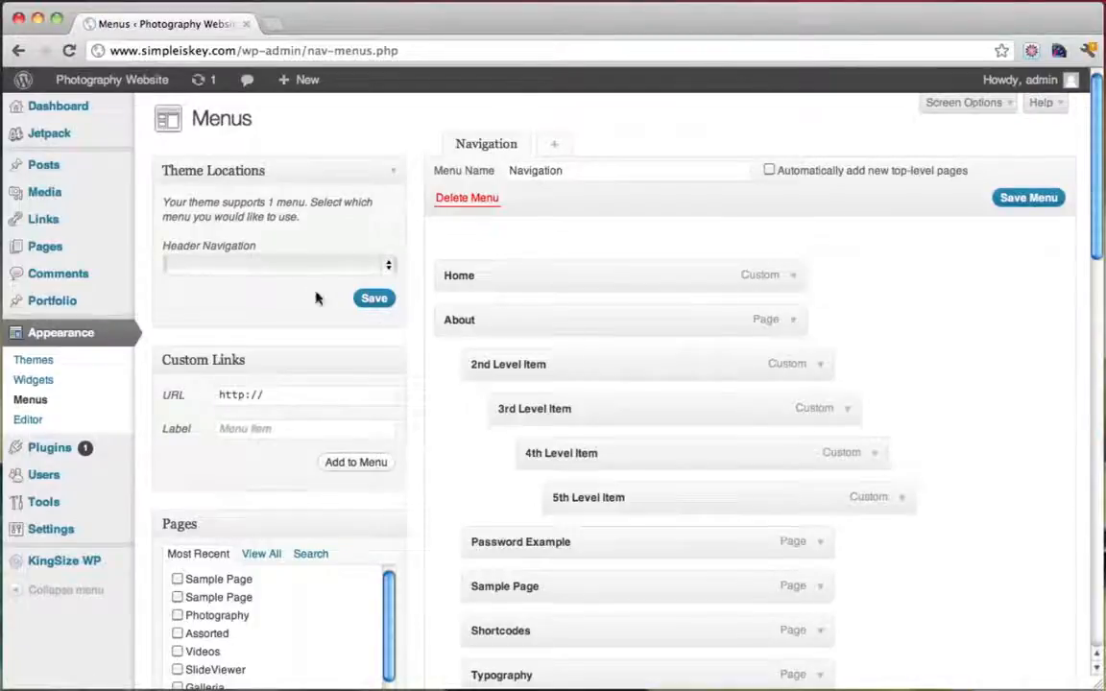
click(387, 270)
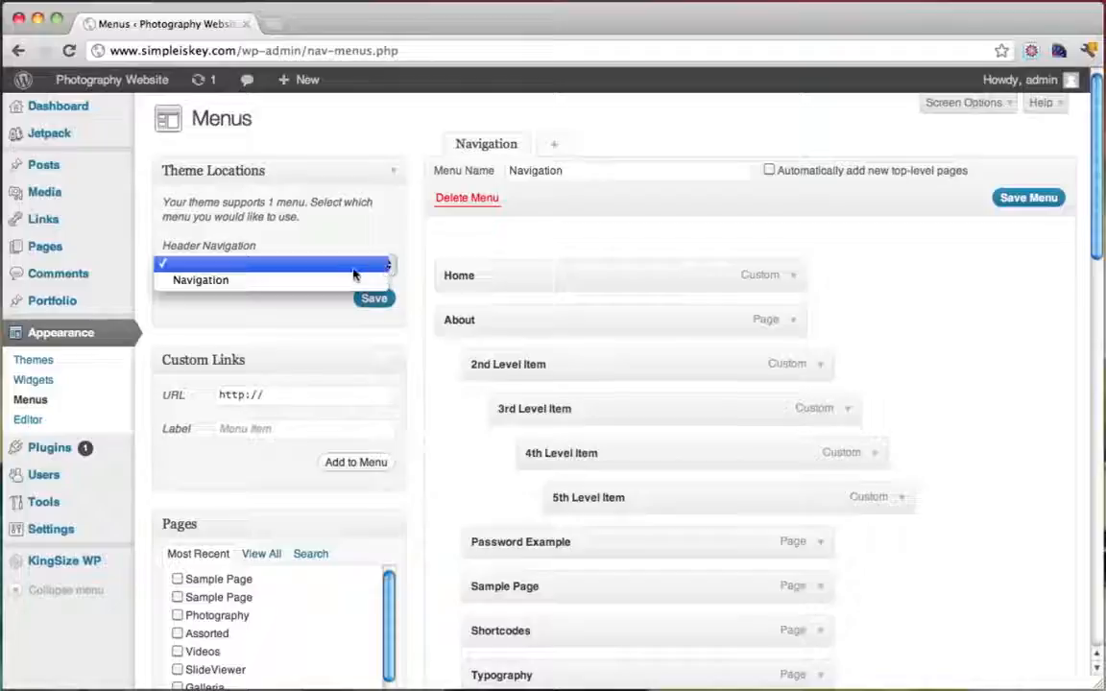
click(258, 283)
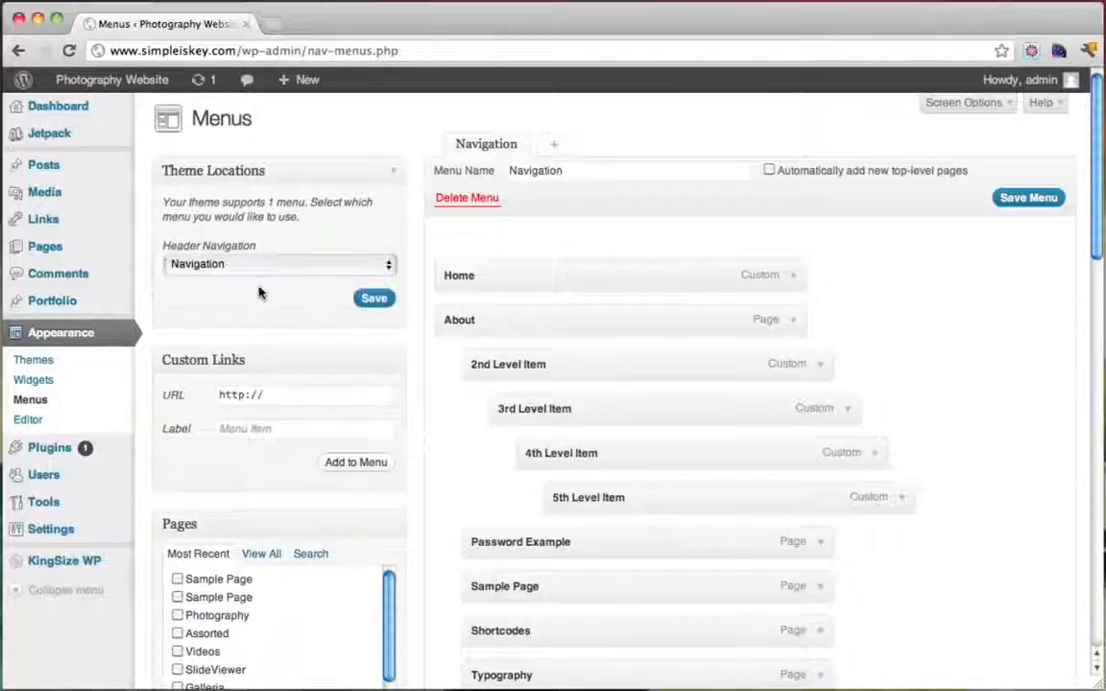
click(372, 297)
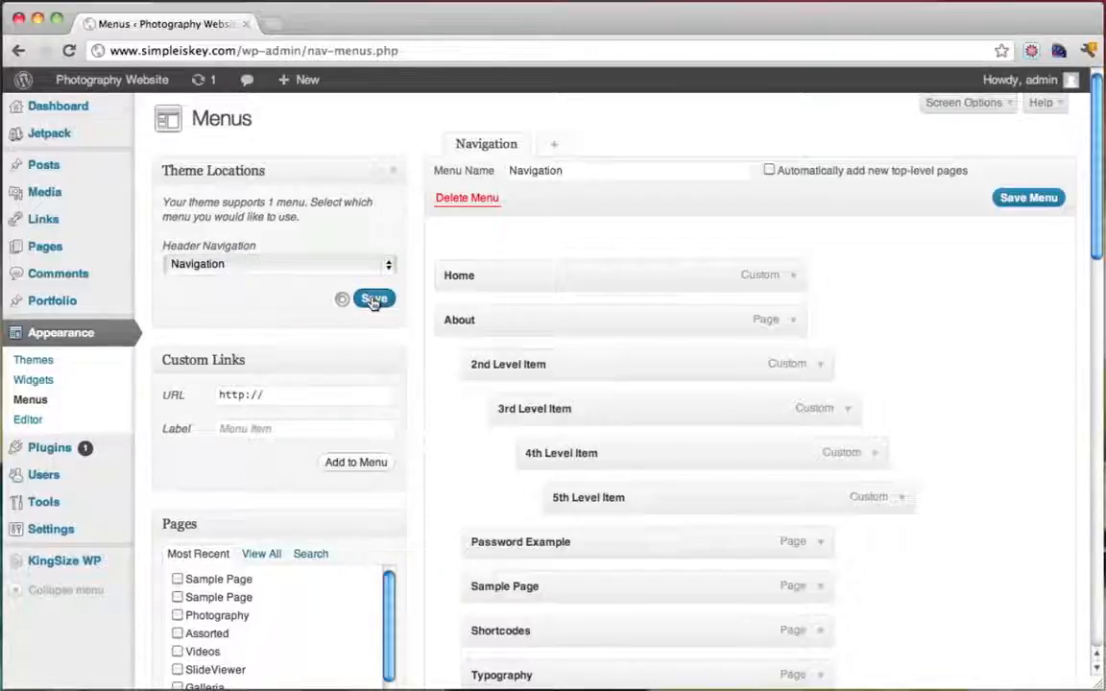
click(1012, 209)
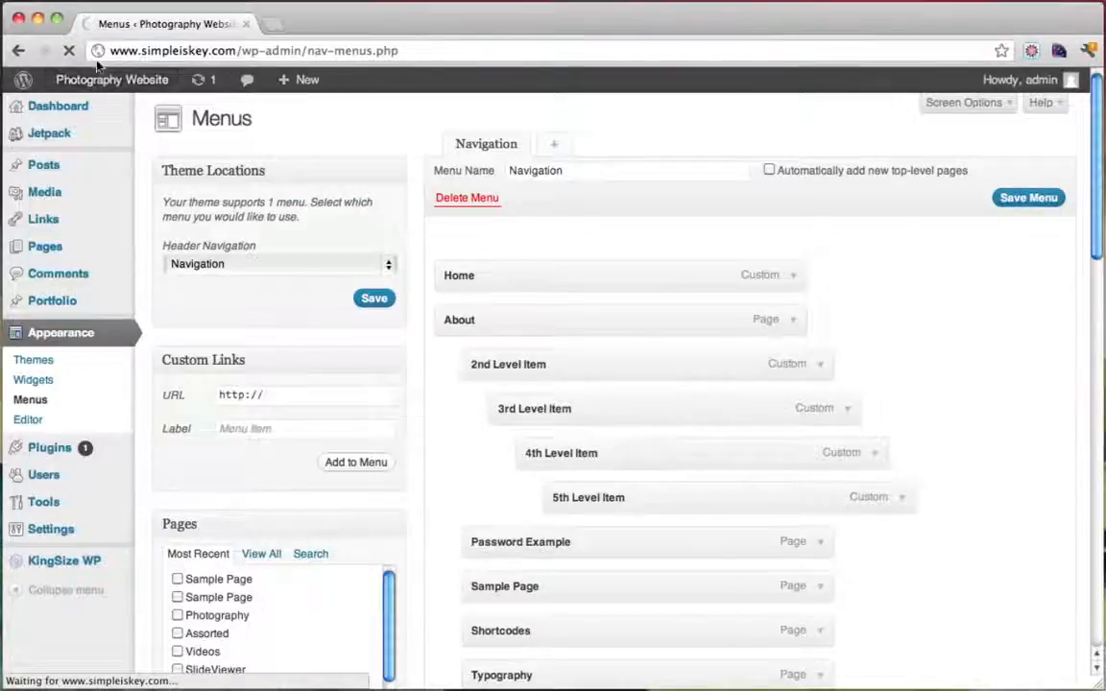
mouse_move(120, 85)
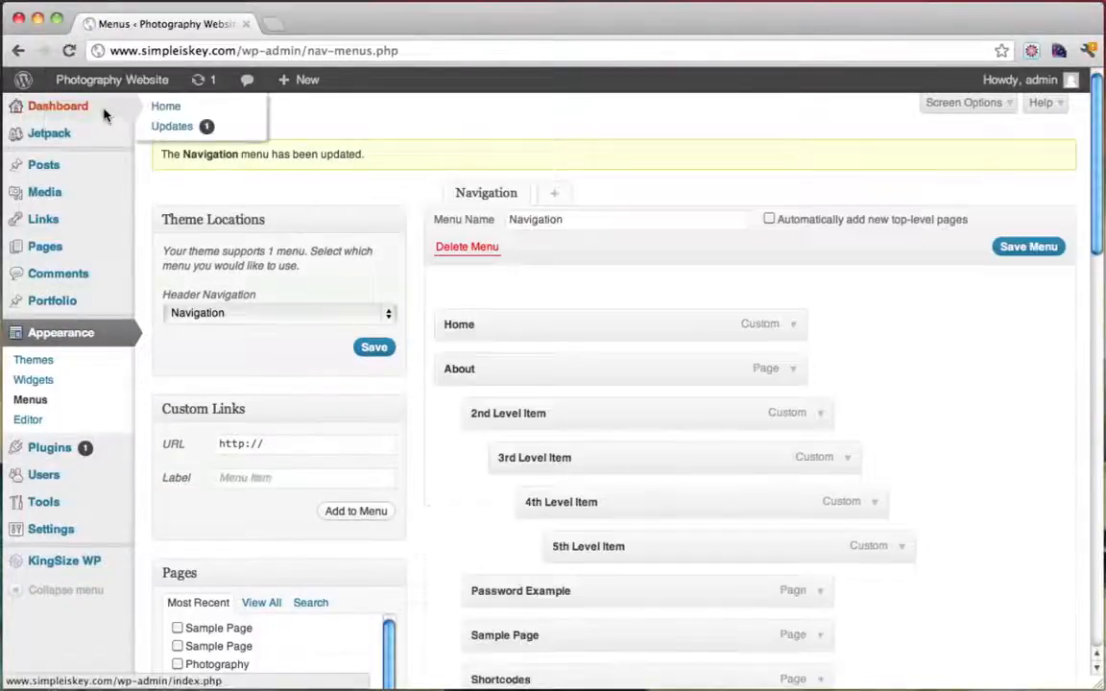
click(104, 109)
Visit the live site and open its About page from the side menu
mouse_move(77, 89)
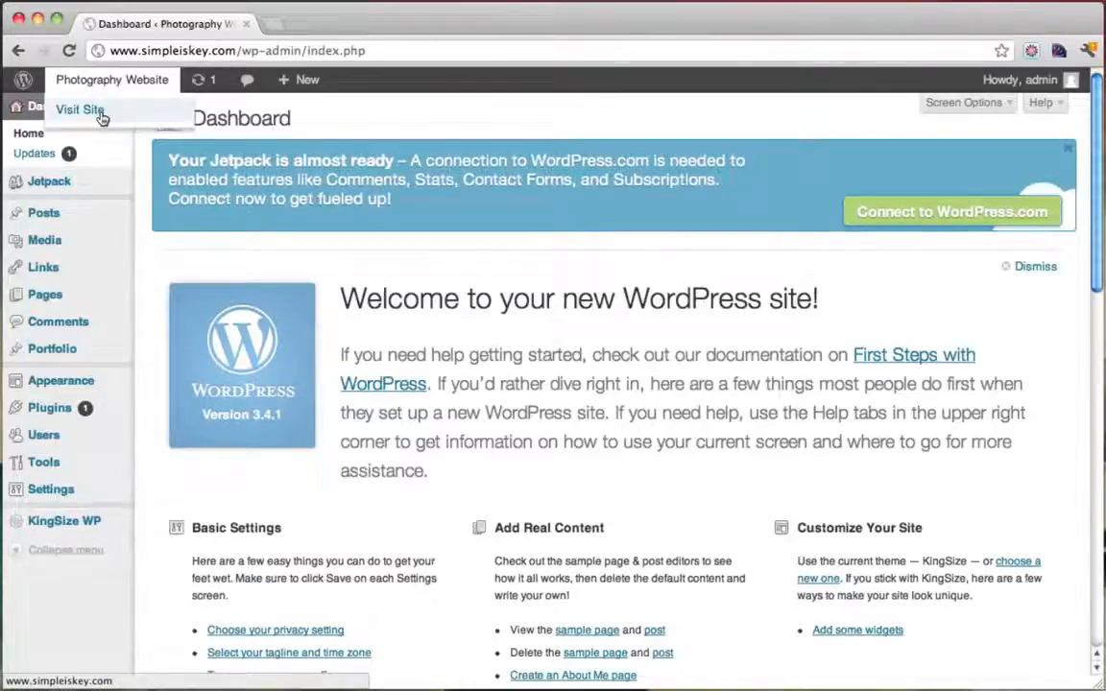
click(100, 109)
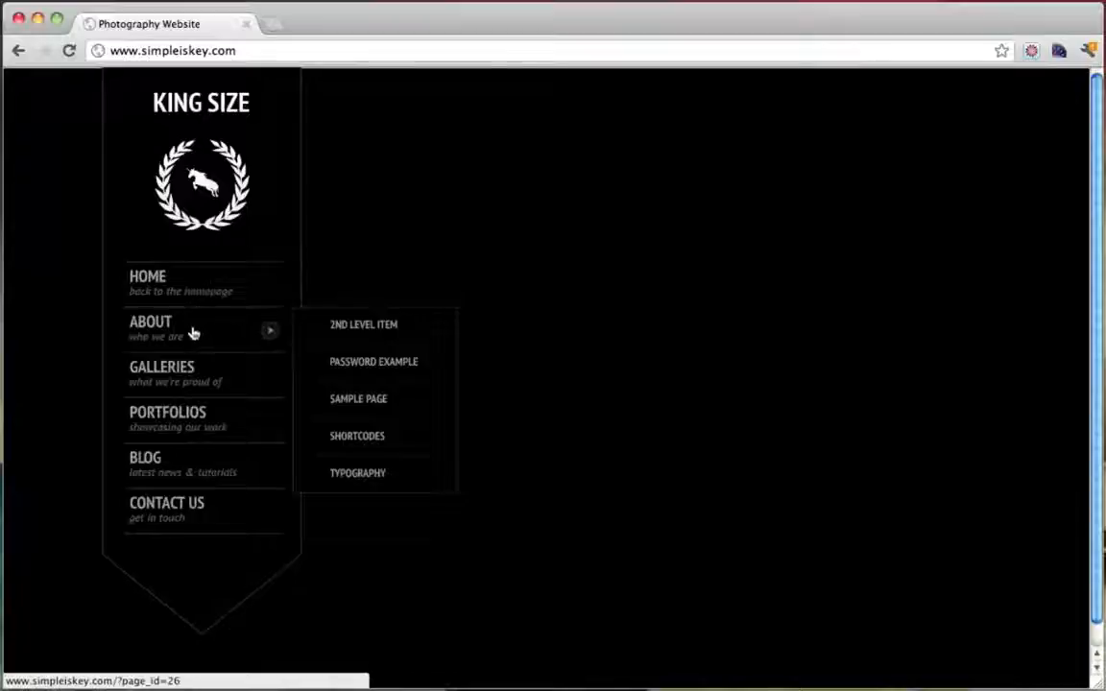
mouse_move(192, 374)
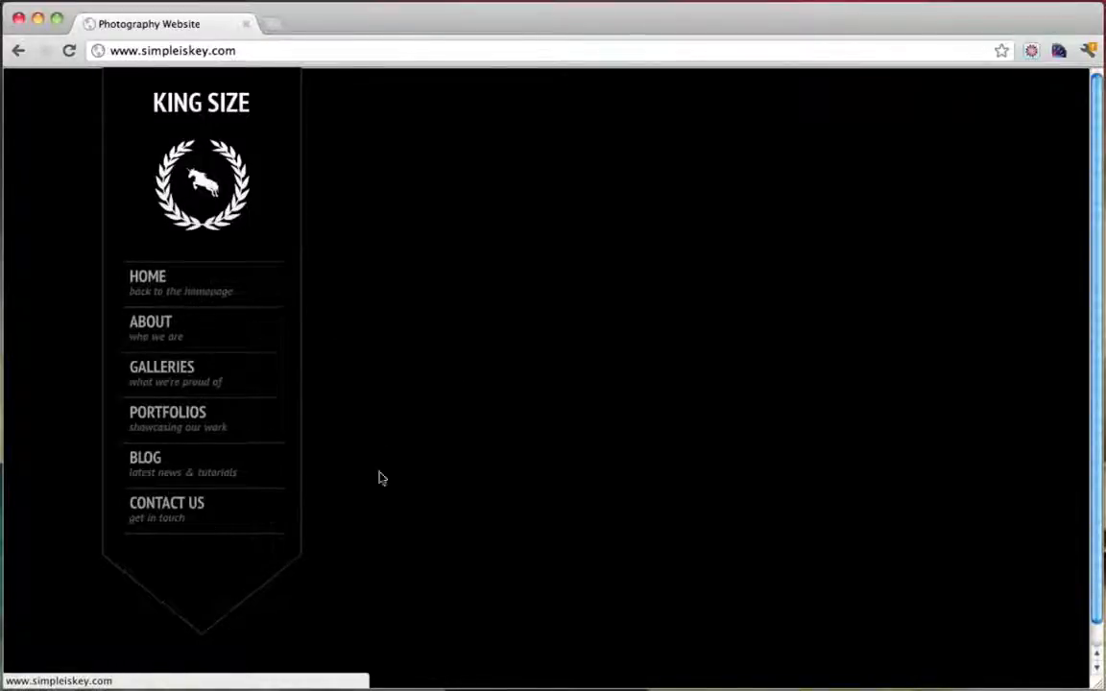
click(163, 325)
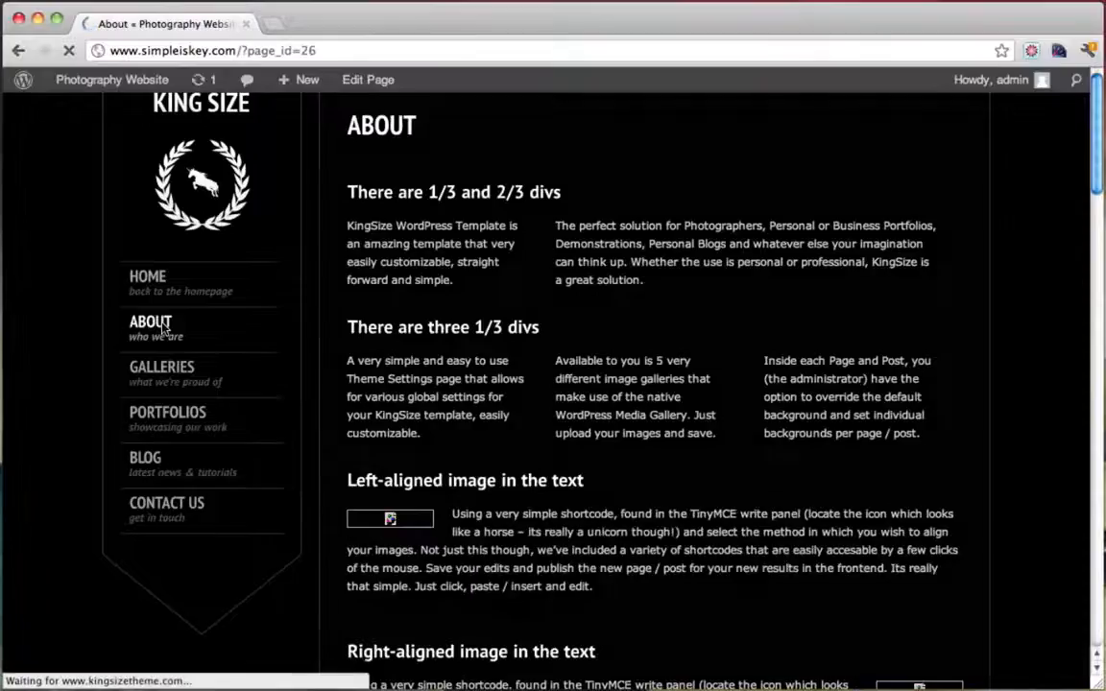
Open the Prettyphoto 3 Columns gallery, then the Blog and Contact Us pages
mouse_move(575, 331)
scroll(575, 333, down, 9)
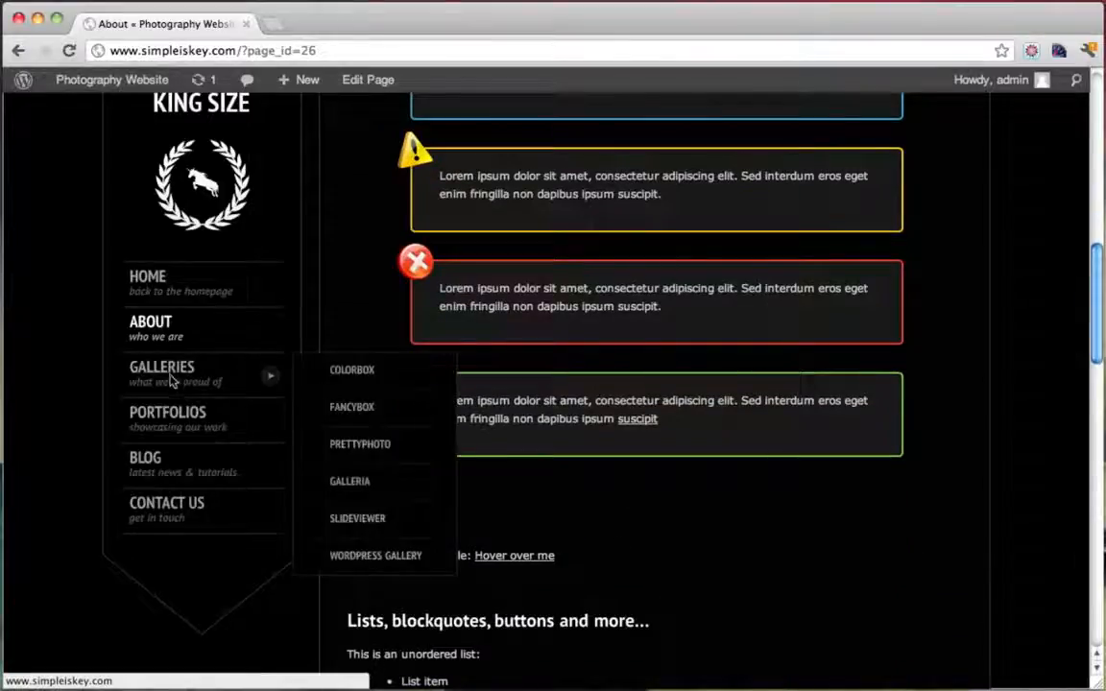
mouse_move(364, 444)
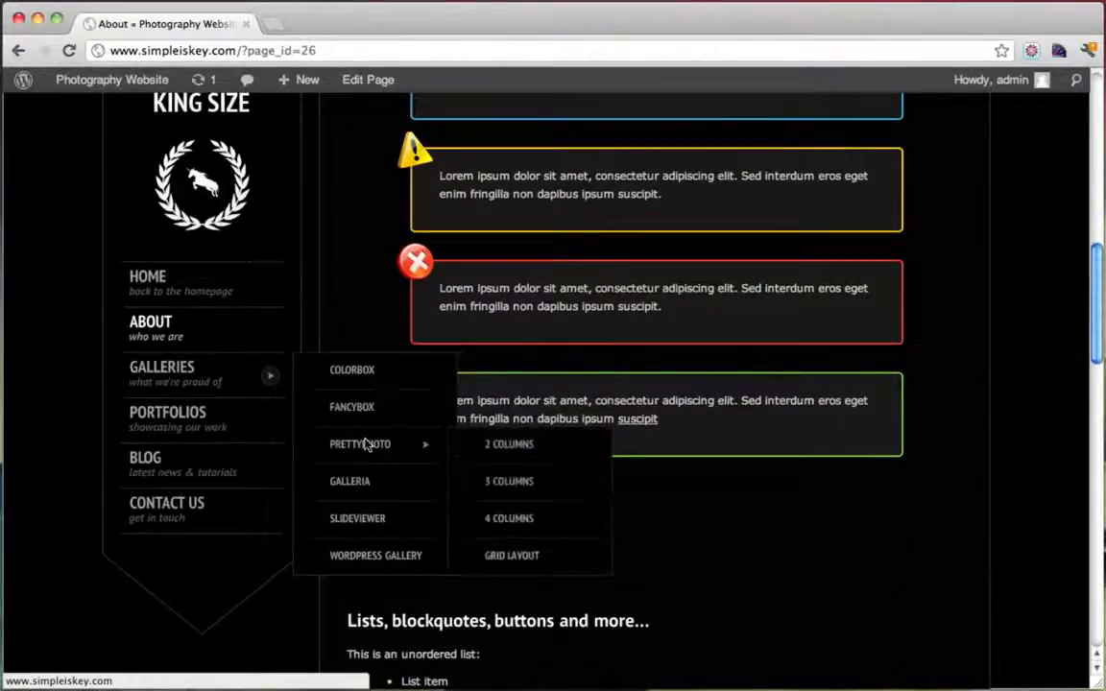
click(522, 485)
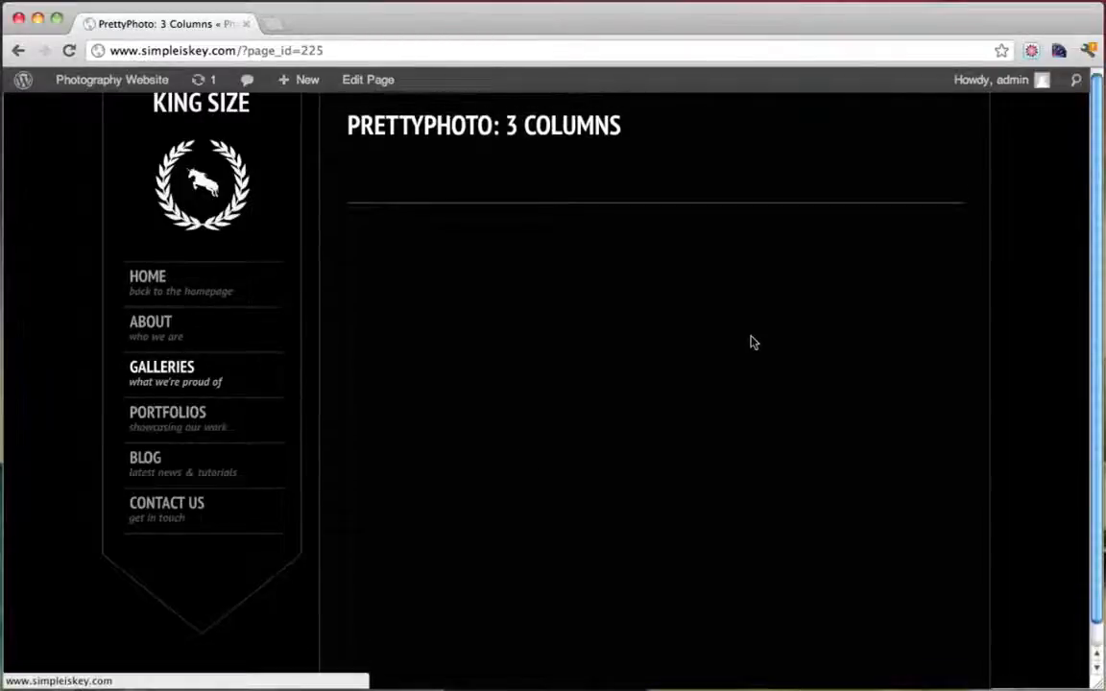
click(169, 475)
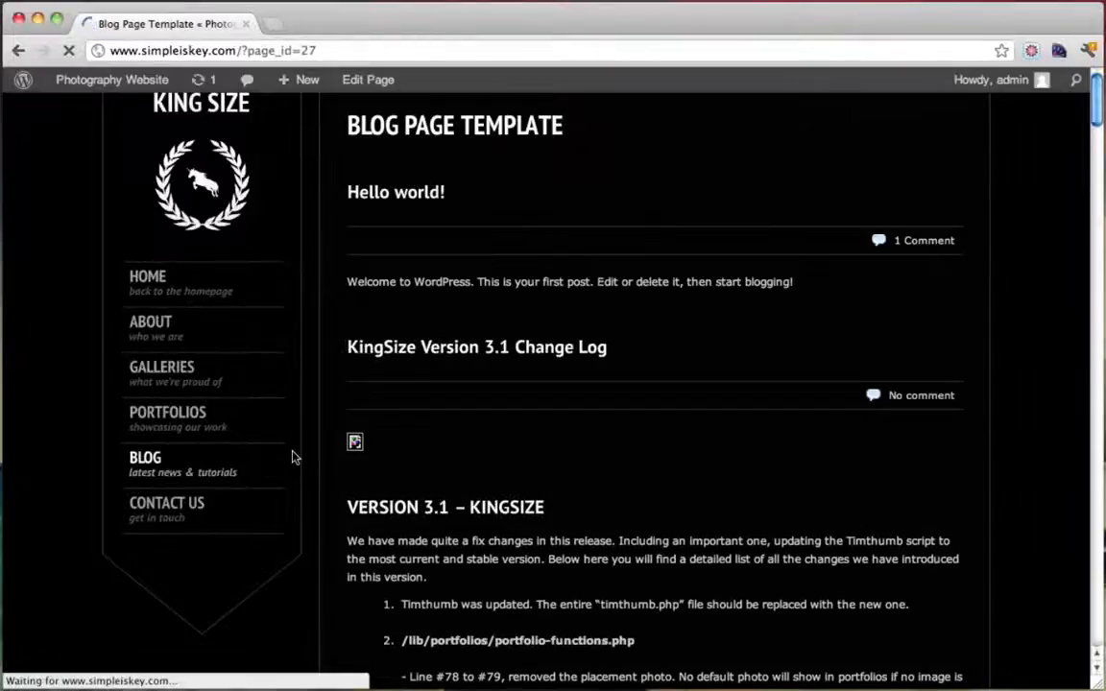
click(181, 515)
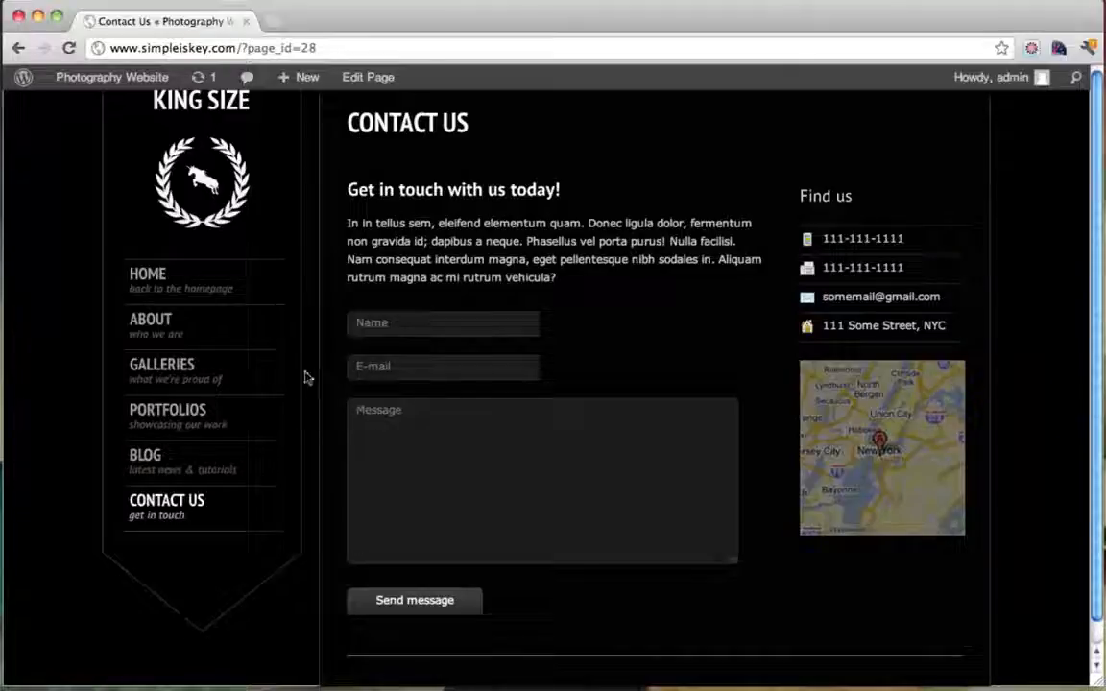
mouse_move(158, 338)
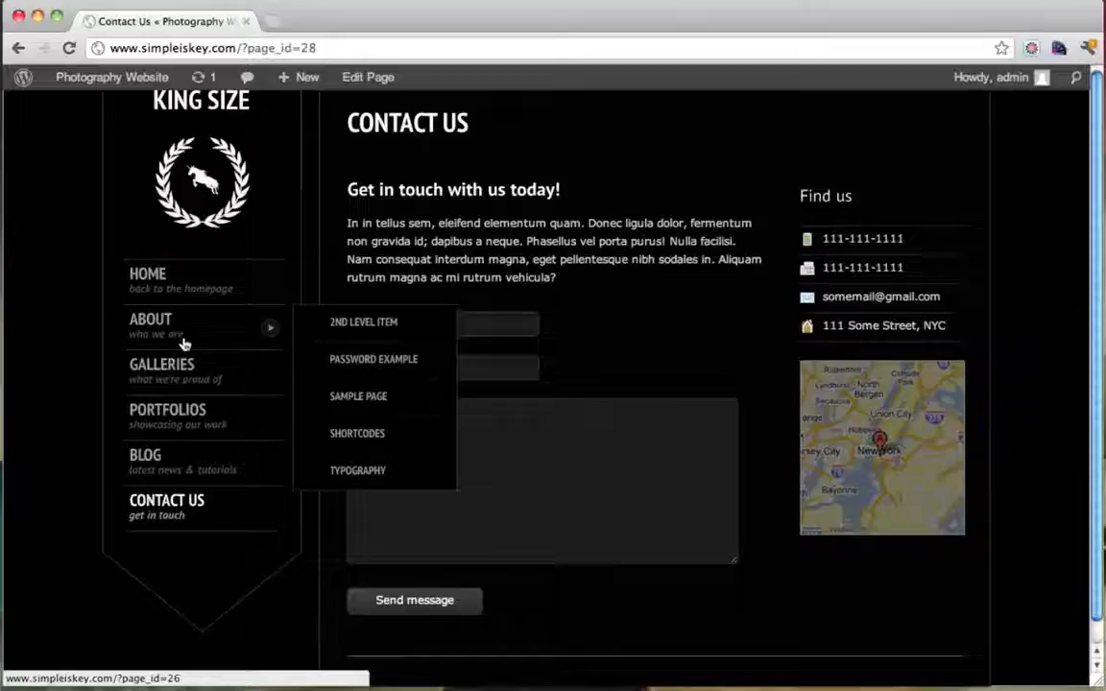
mouse_move(148, 383)
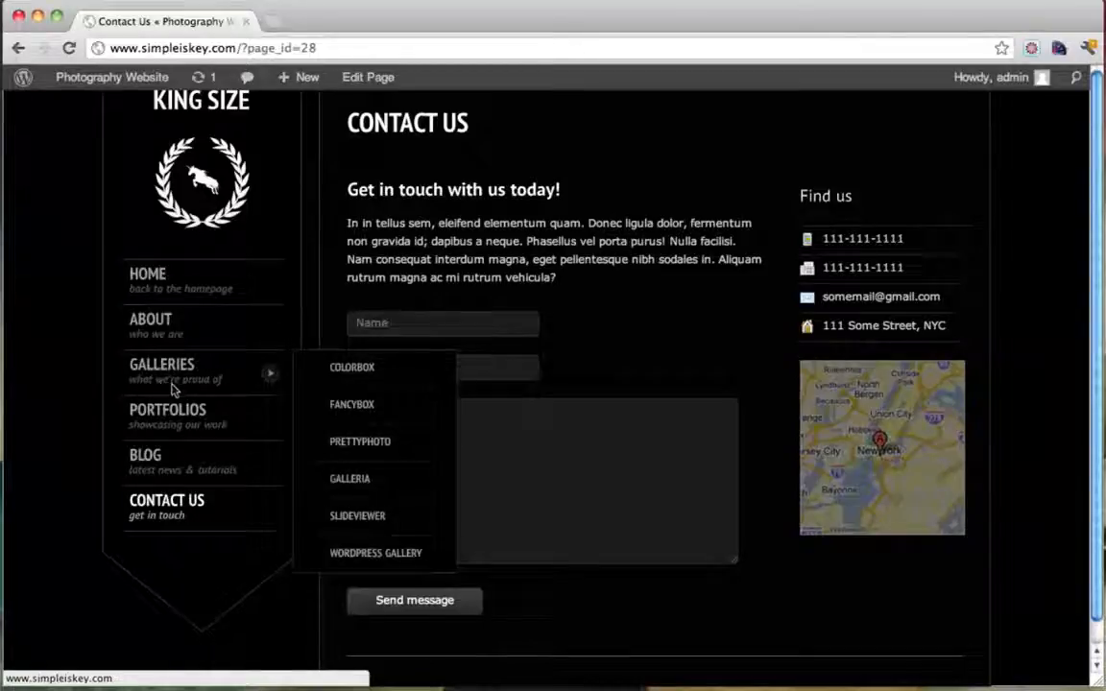
click(149, 276)
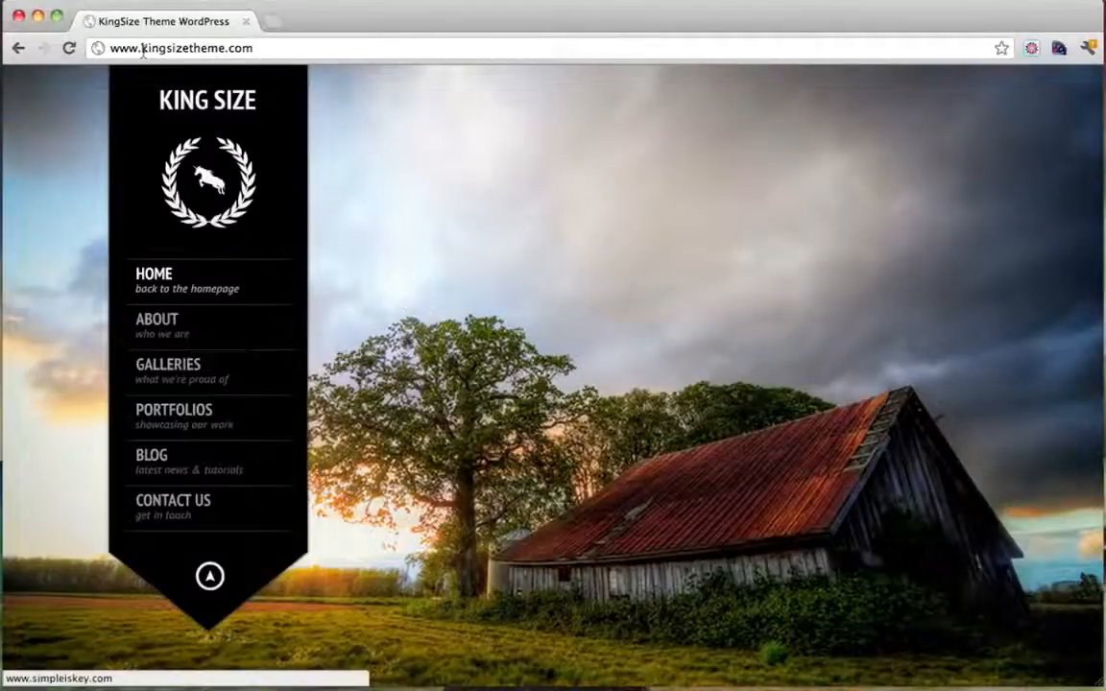
drag(141, 48, 255, 49)
click(284, 48)
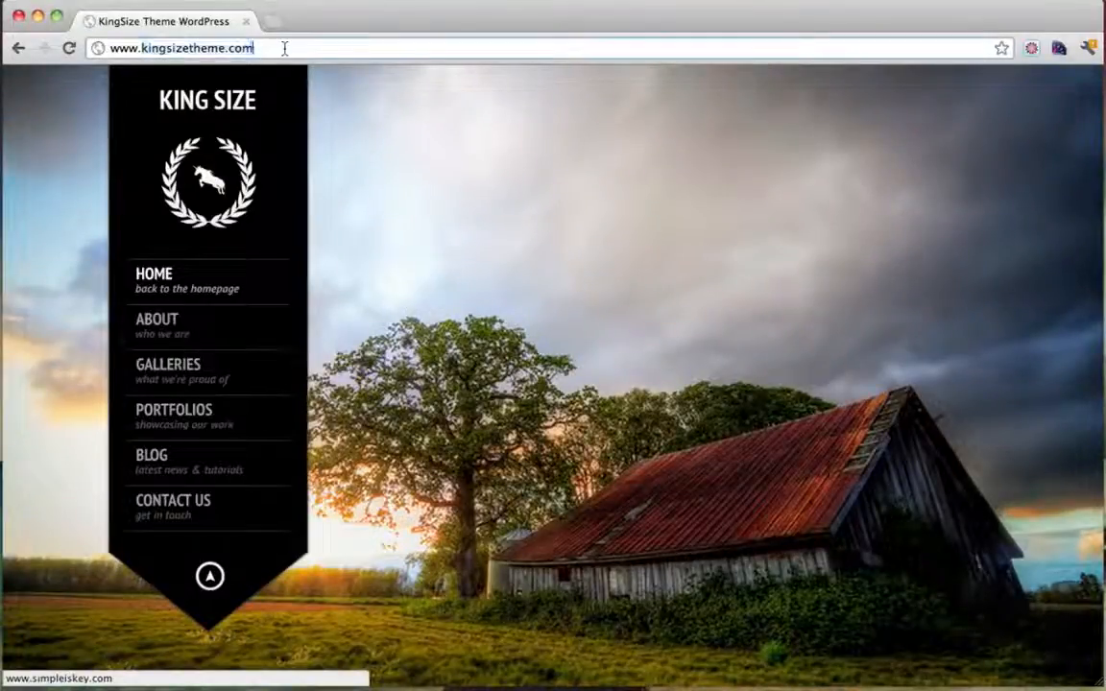
click(14, 52)
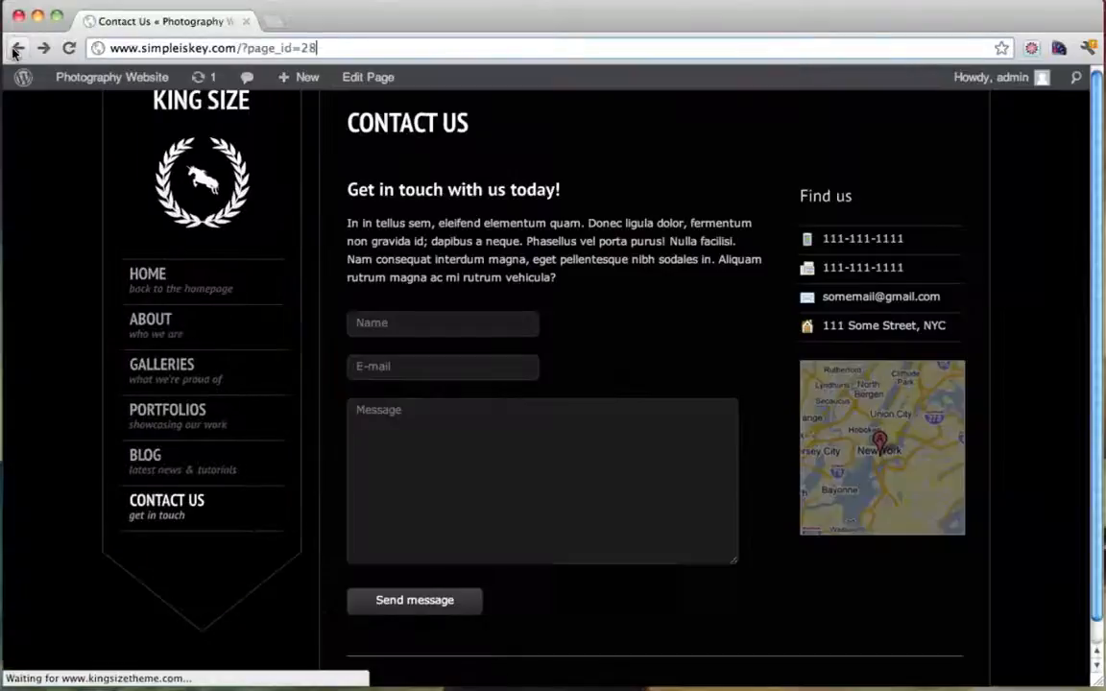
mouse_move(117, 81)
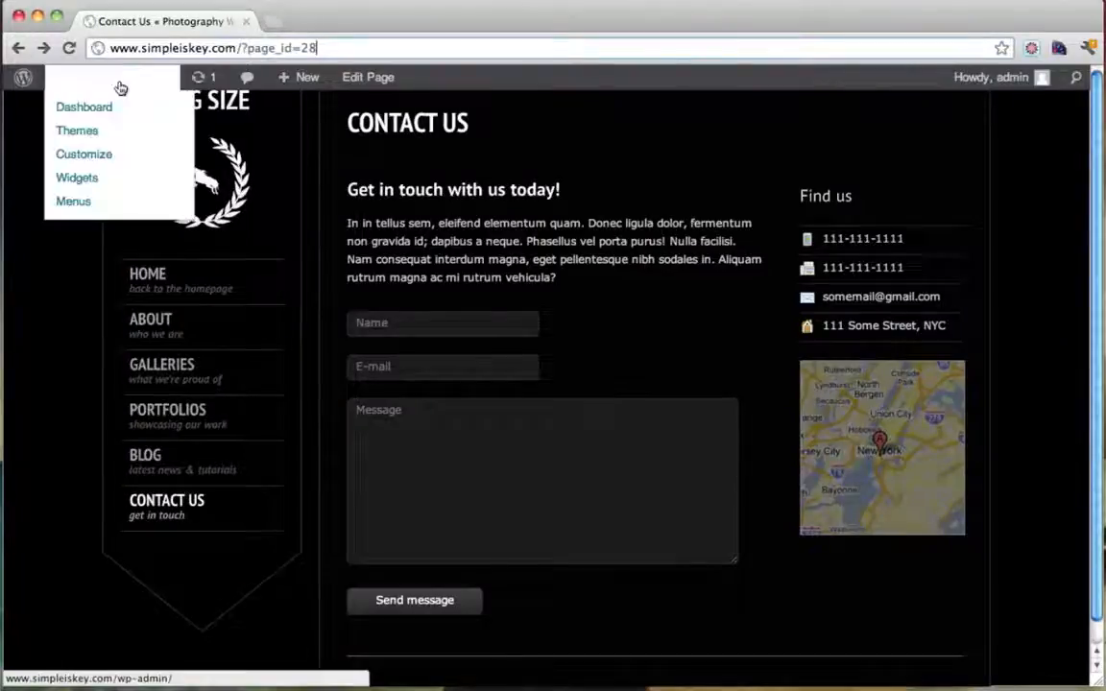
click(96, 113)
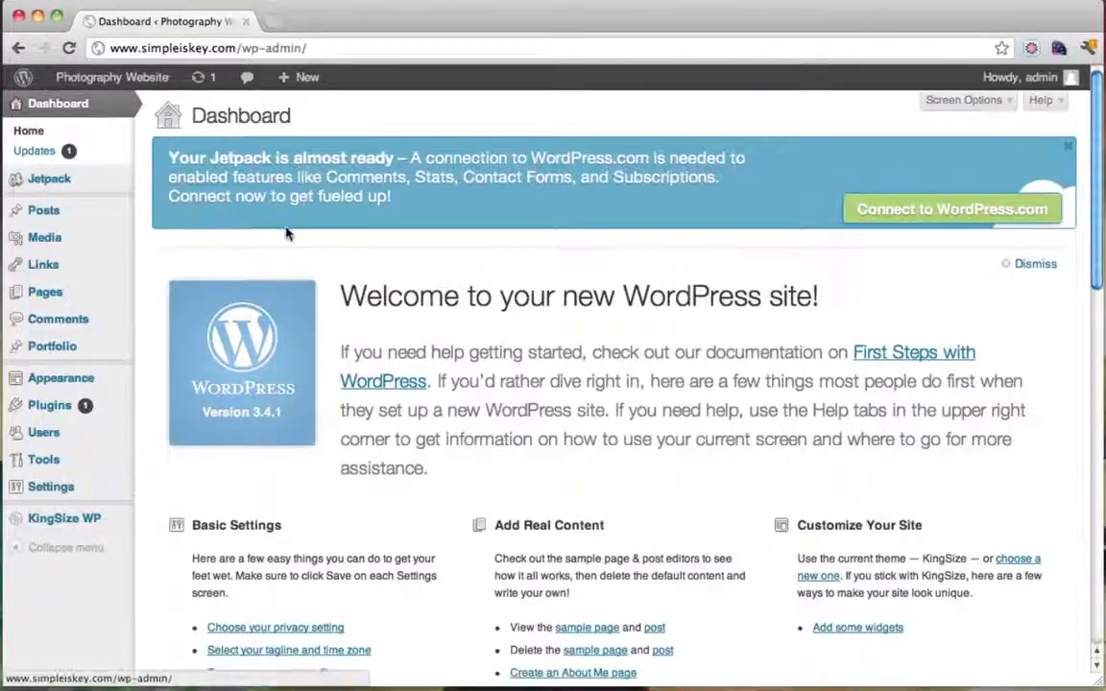
In Appearance > Menus, change the Home item's URL from kingsizetheme.com/ to simpleiskey.com
mouse_move(82, 386)
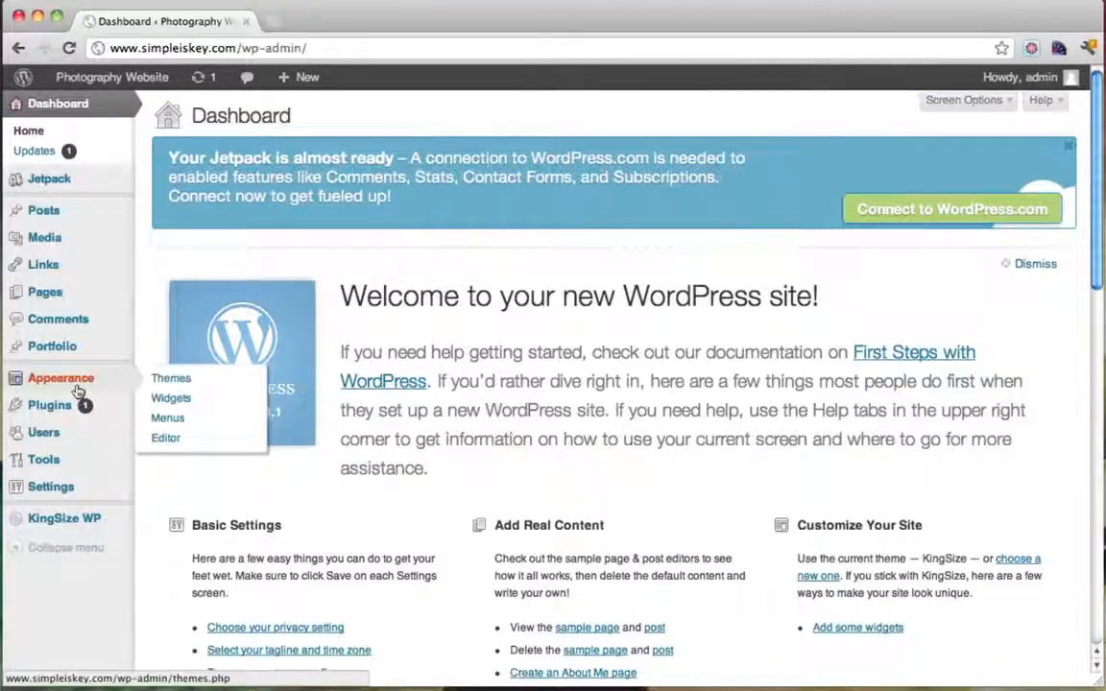
click(179, 422)
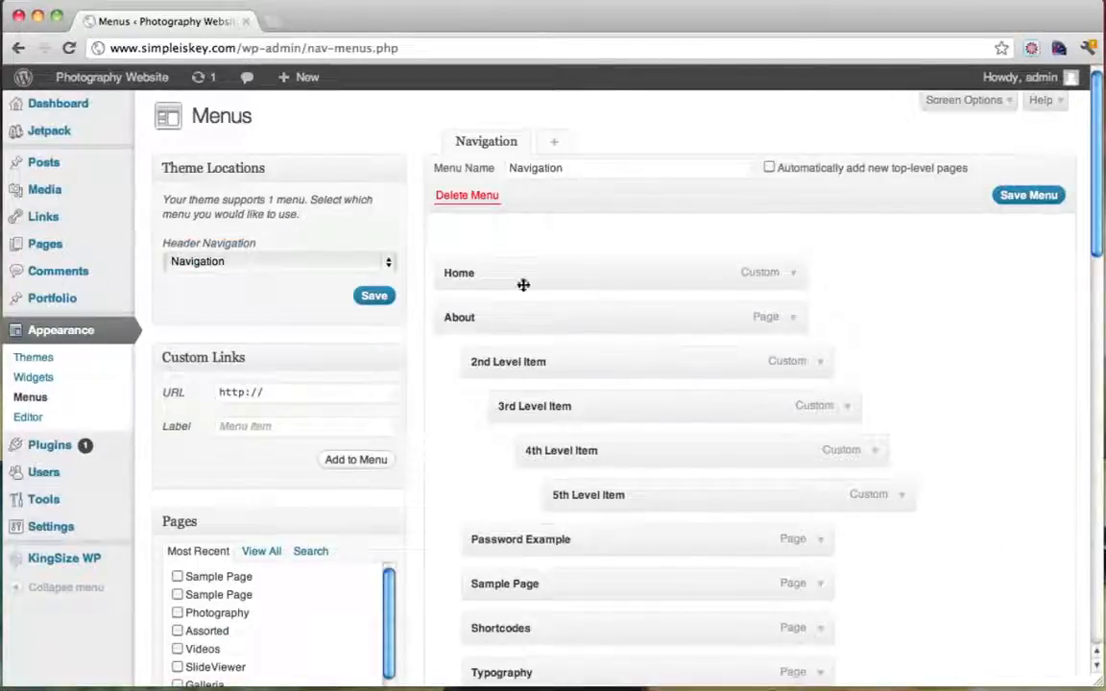
click(792, 276)
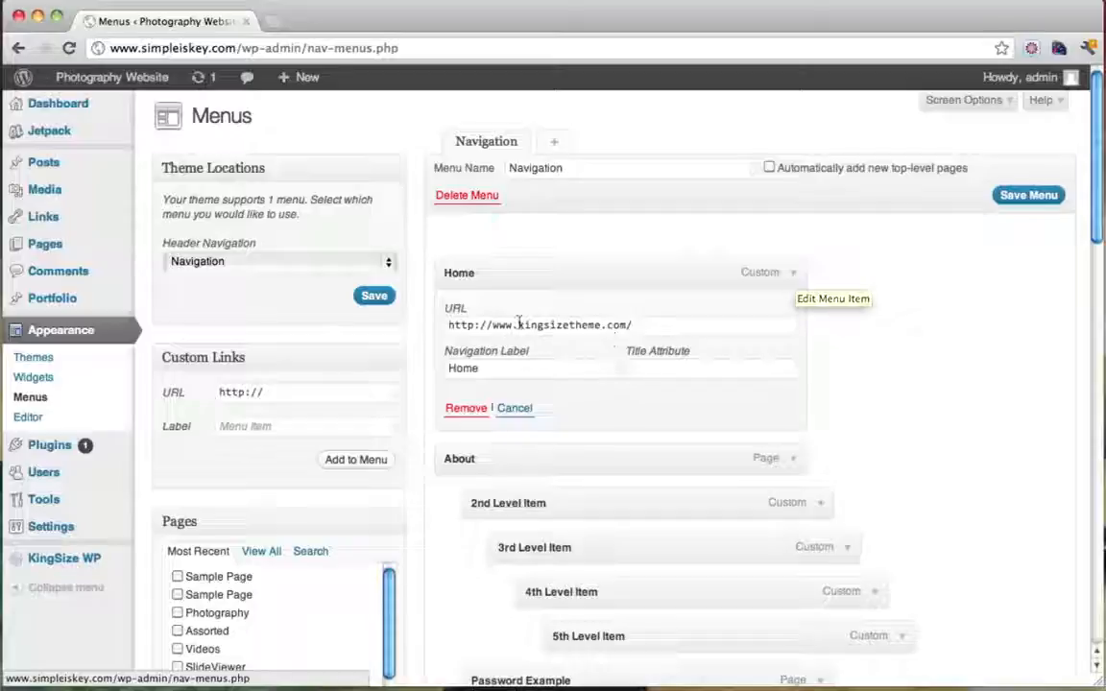
drag(519, 326, 714, 335)
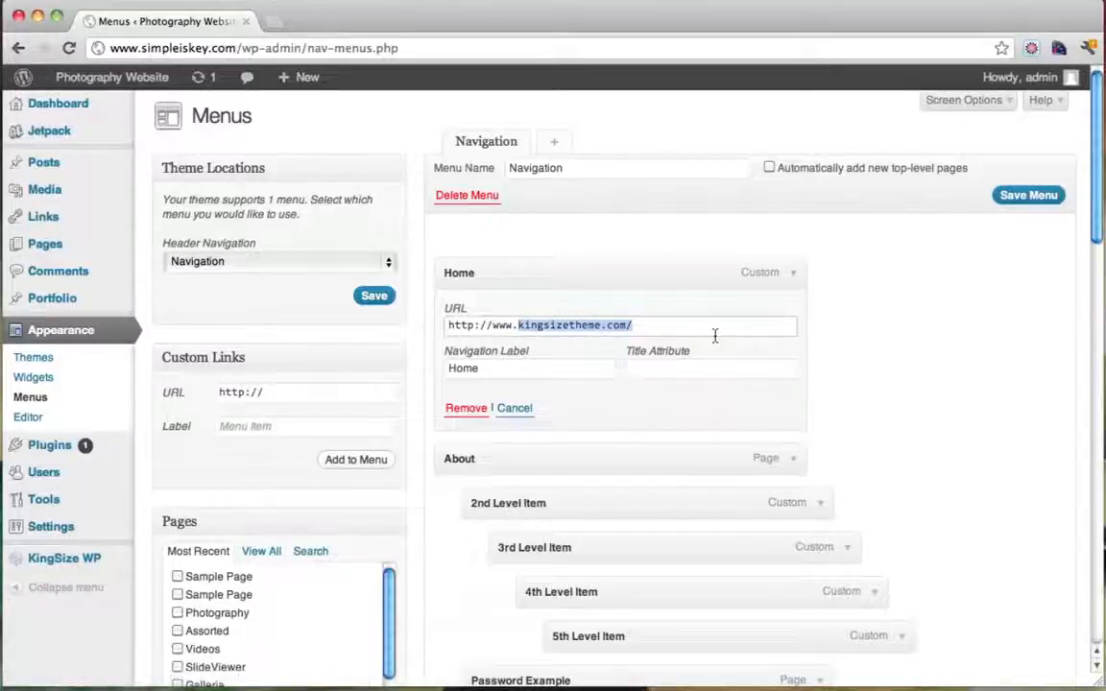
text(simpleisk)
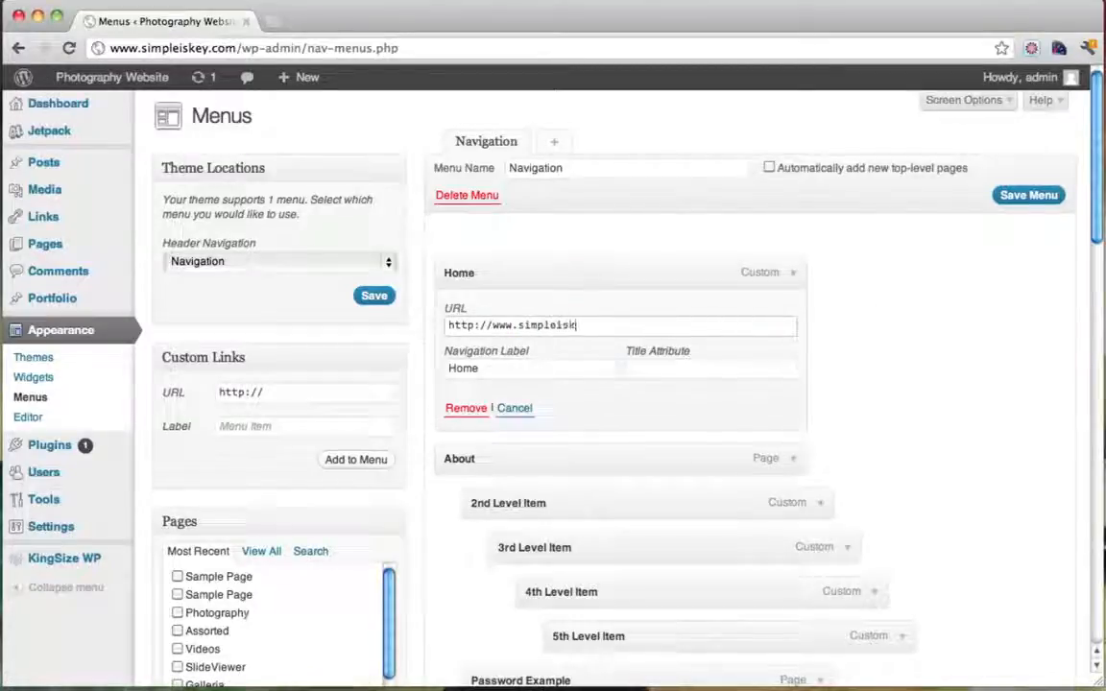
text(ey.com)
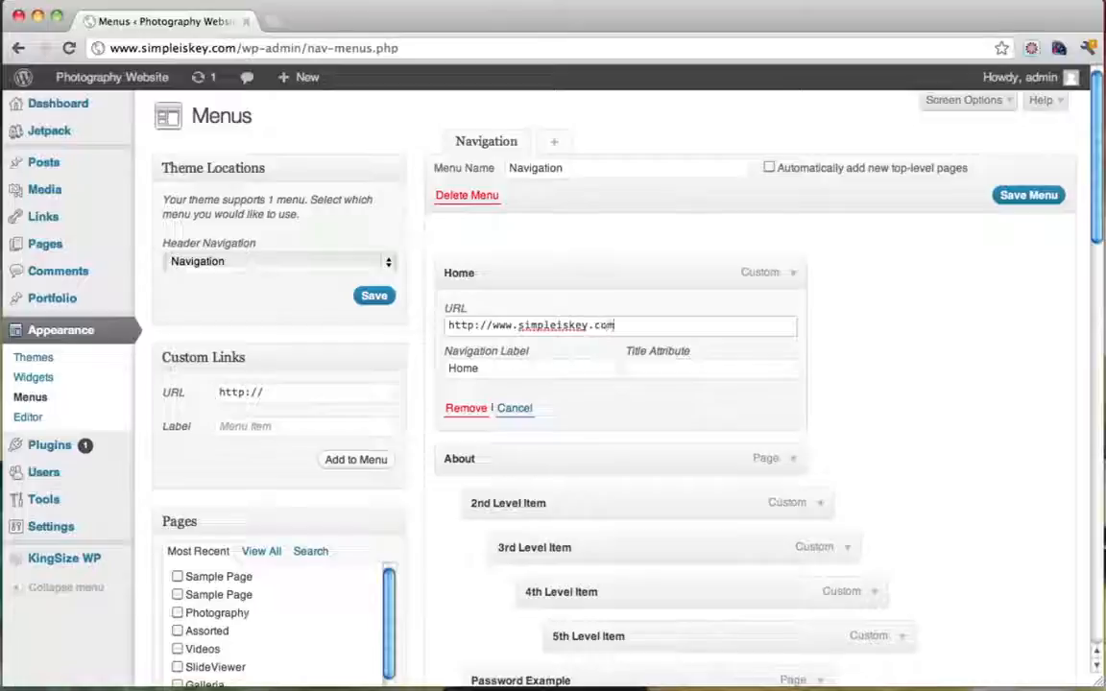
click(478, 326)
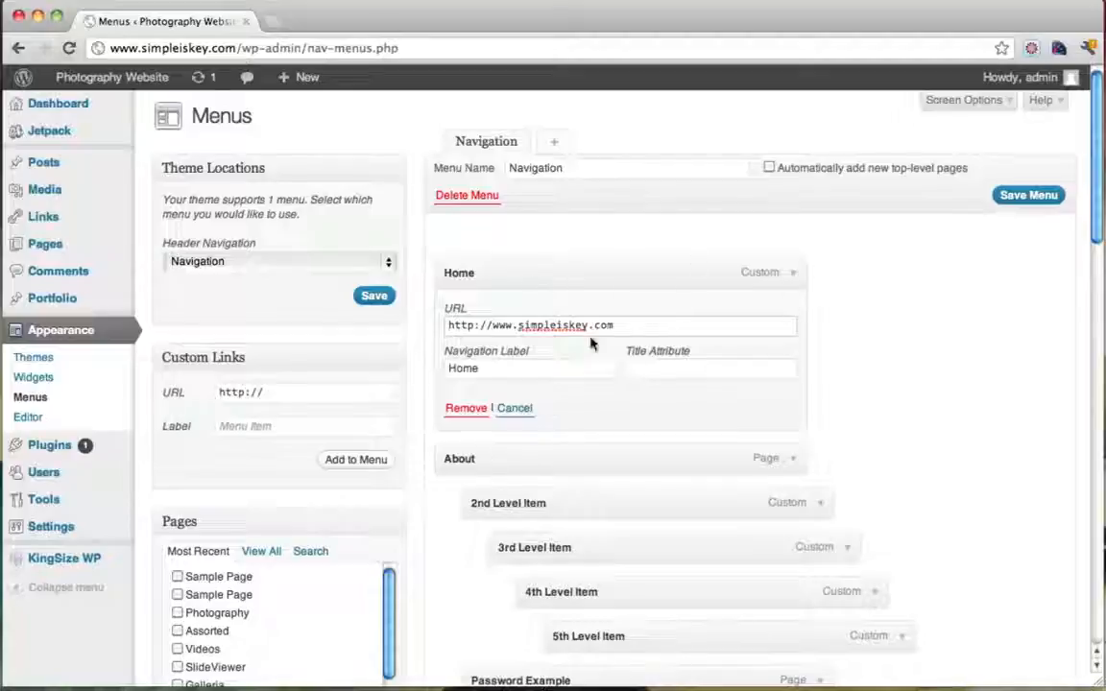
Turn on the Description field for menu items in the menu editor's Screen Options
click(987, 104)
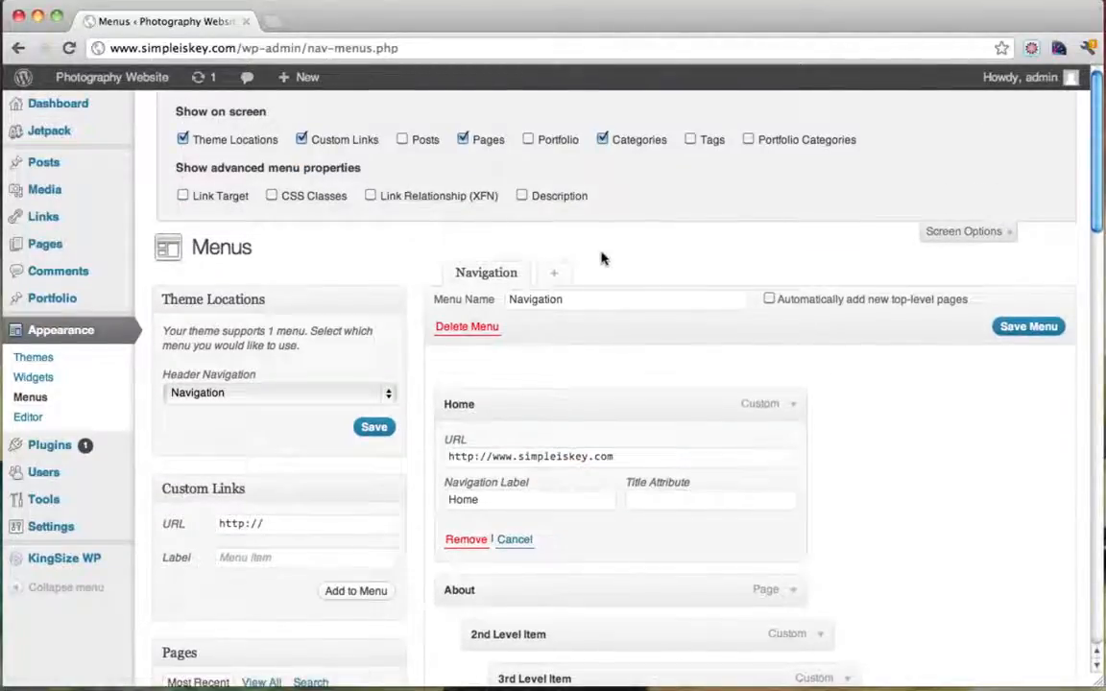
click(522, 197)
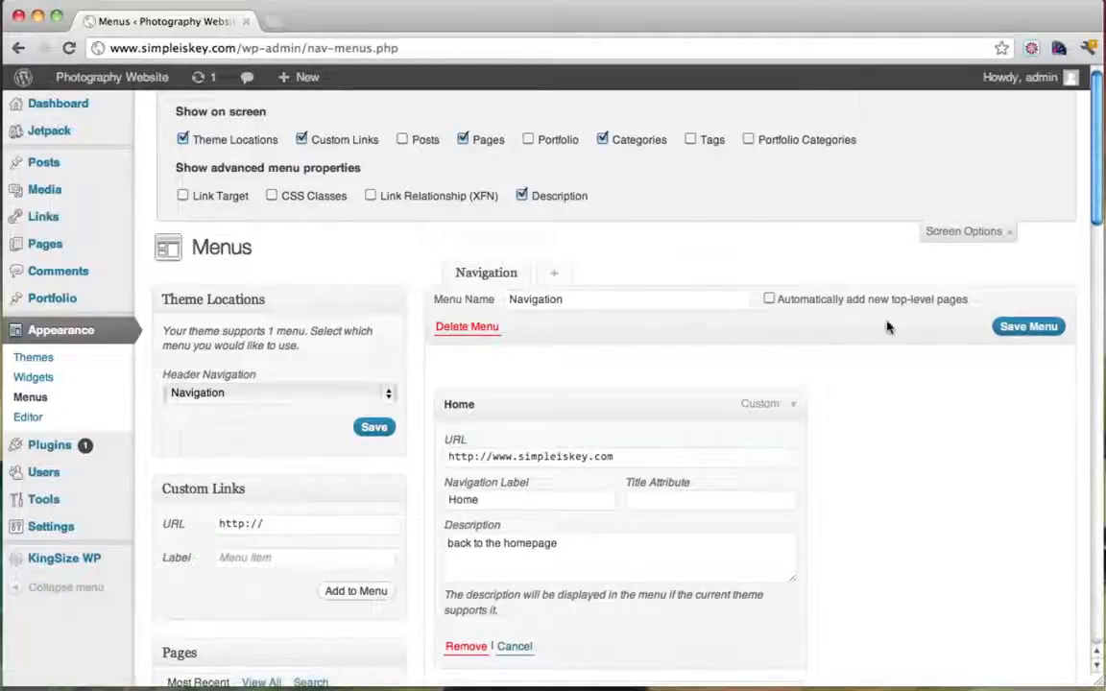
click(993, 232)
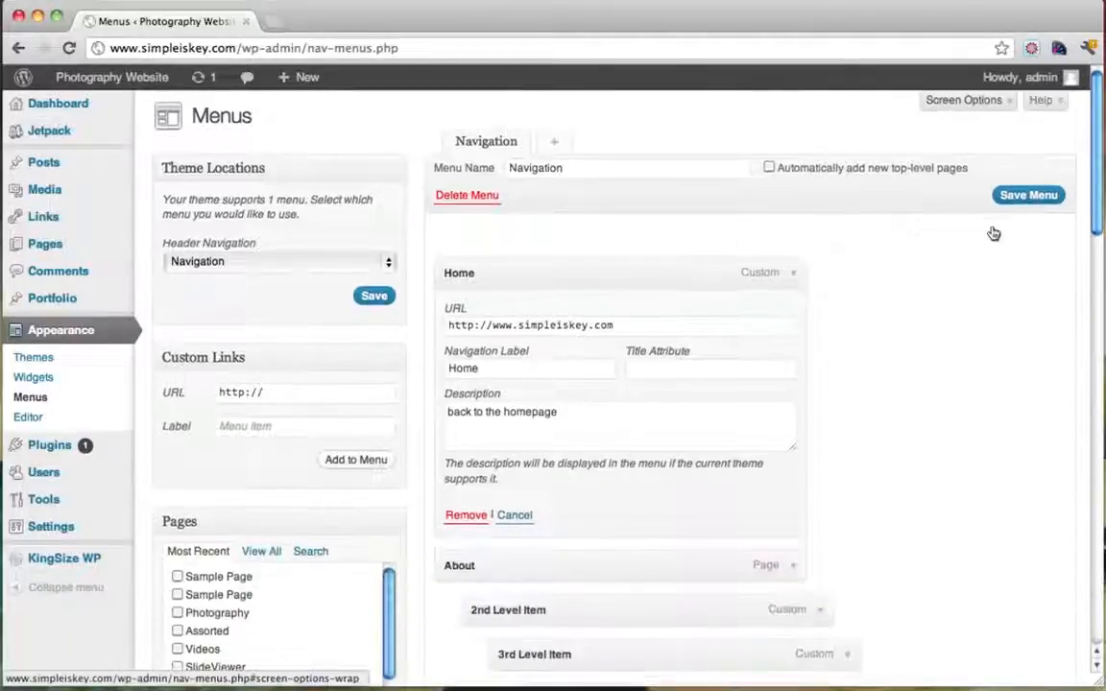
Open the live site in a new tab to check it, then return to the menu editor
mouse_move(115, 86)
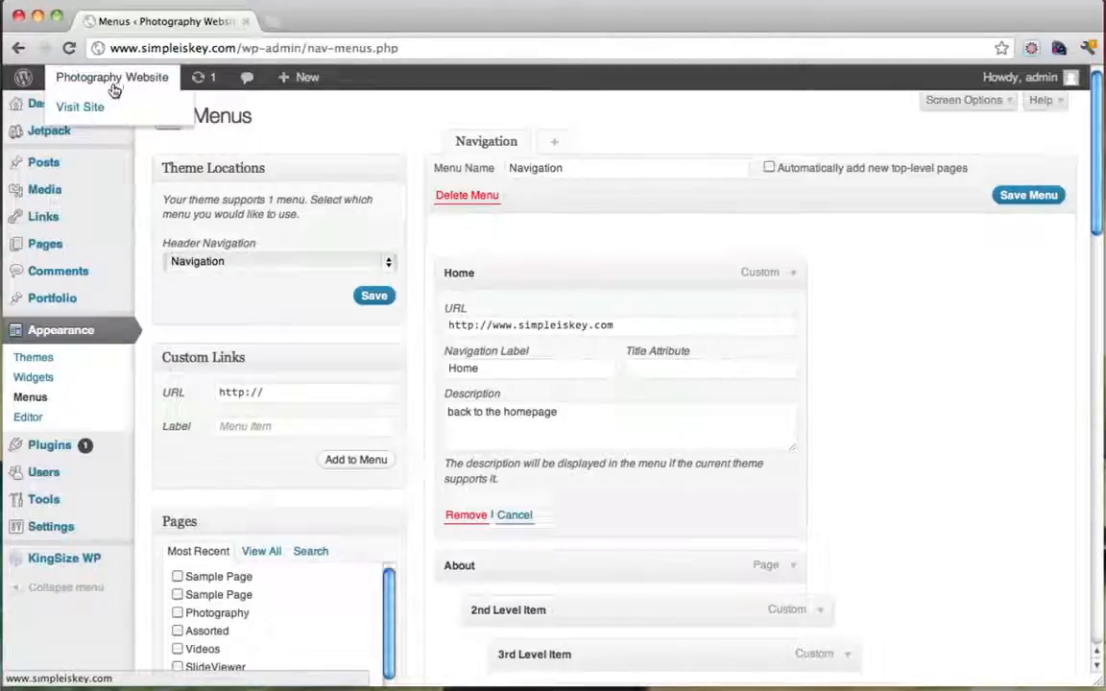
super+click(105, 106)
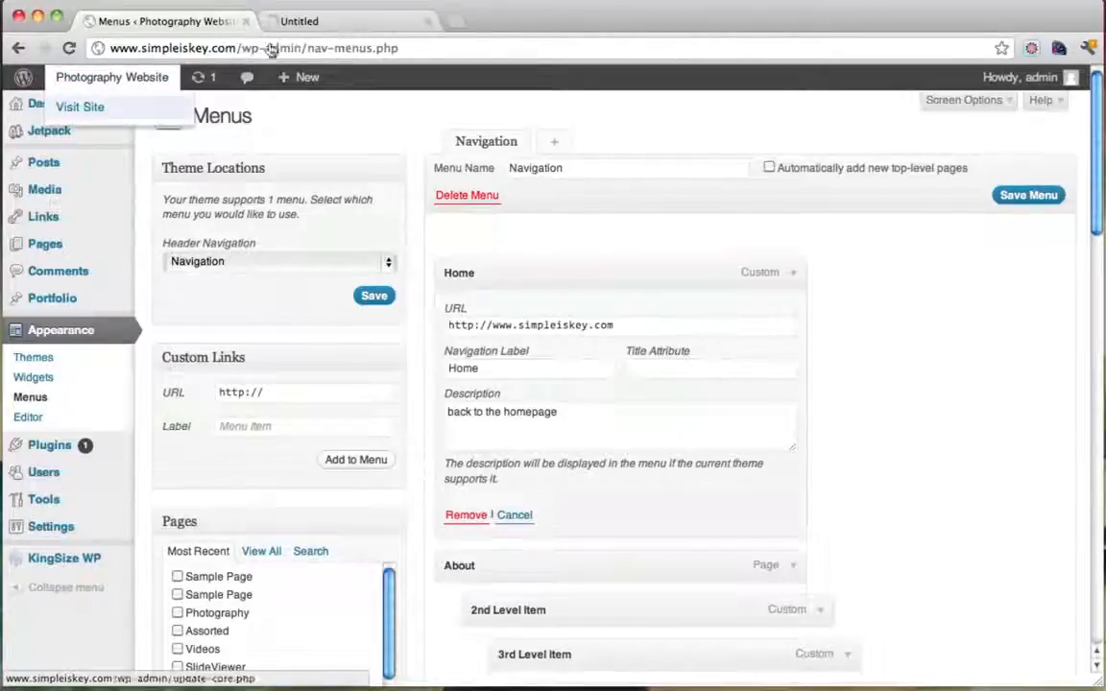
click(365, 23)
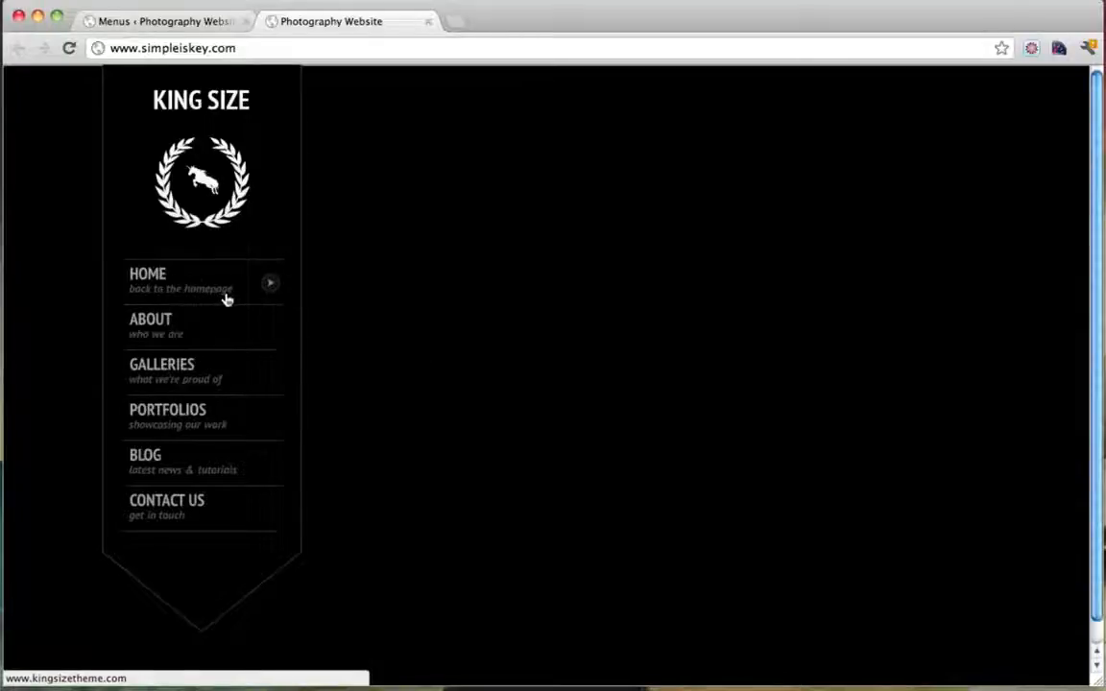
mouse_move(178, 331)
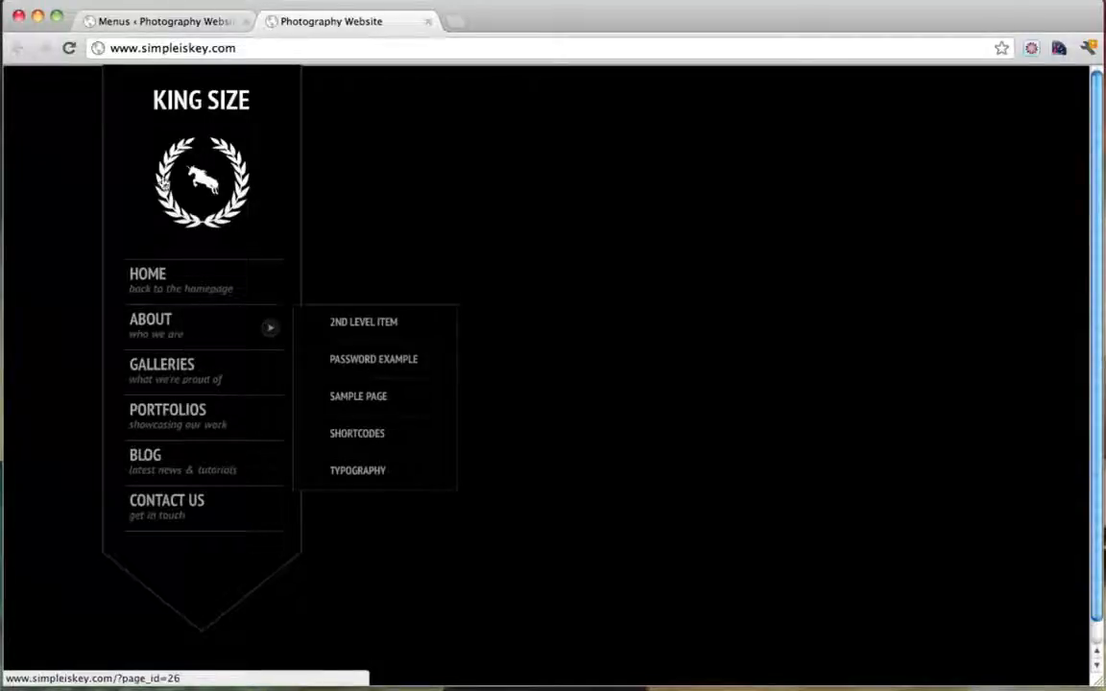
click(167, 23)
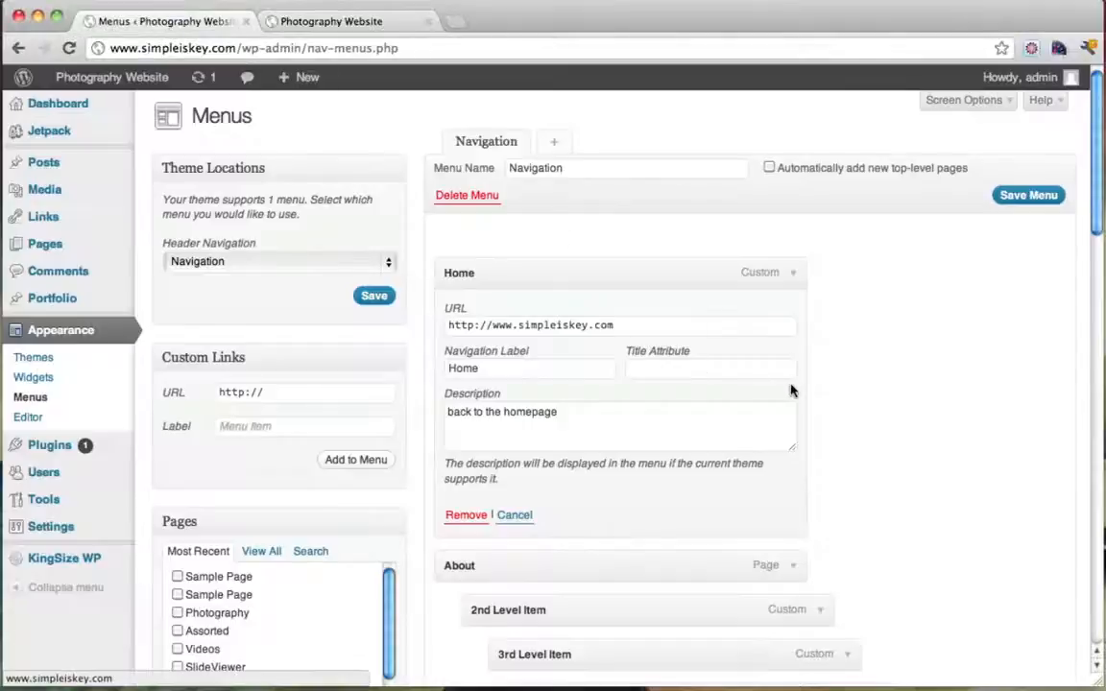
Append '!' to the Home item's description and save the Navigation menu
scroll(577, 397, down, 1)
drag(575, 389, 425, 387)
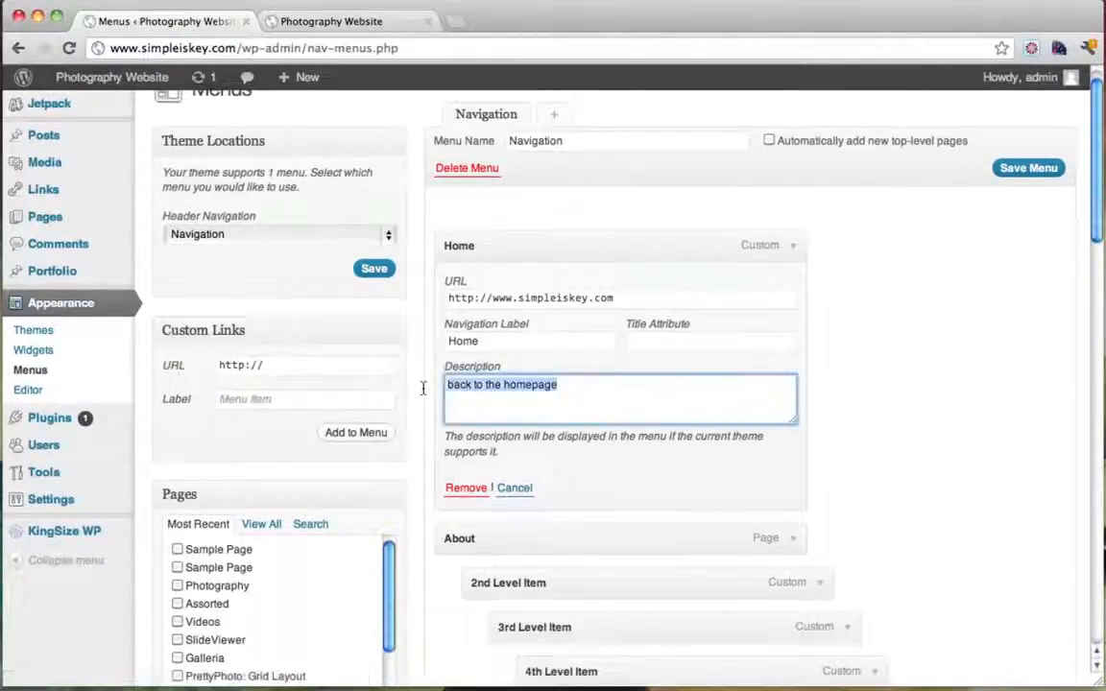
click(595, 395)
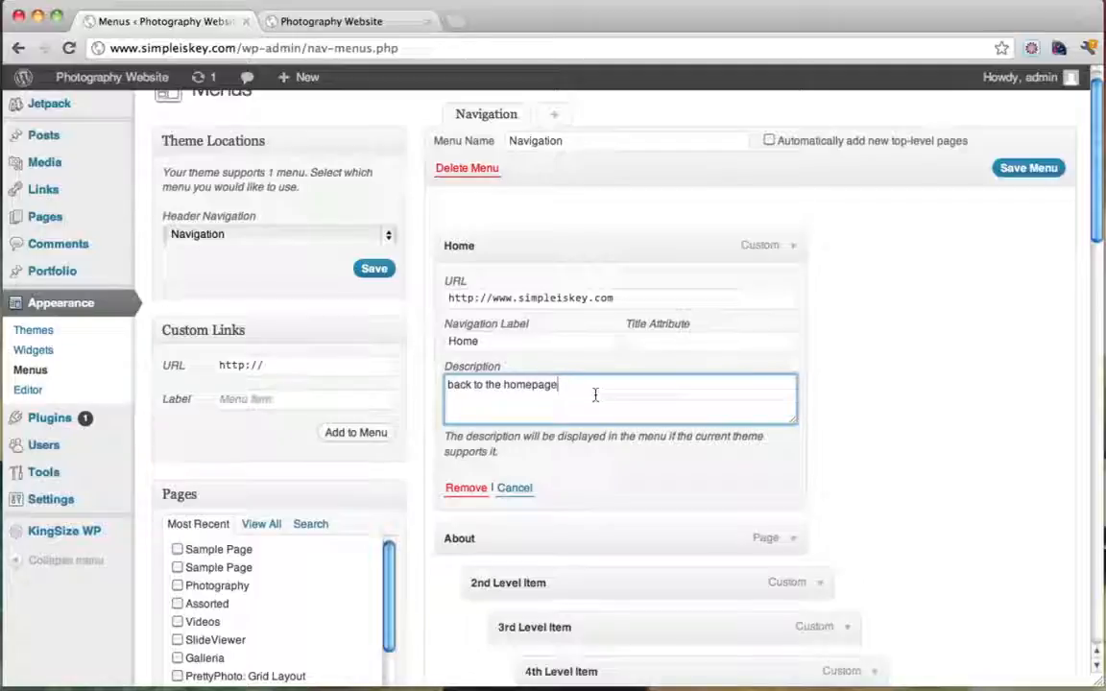
text(!)
click(1033, 170)
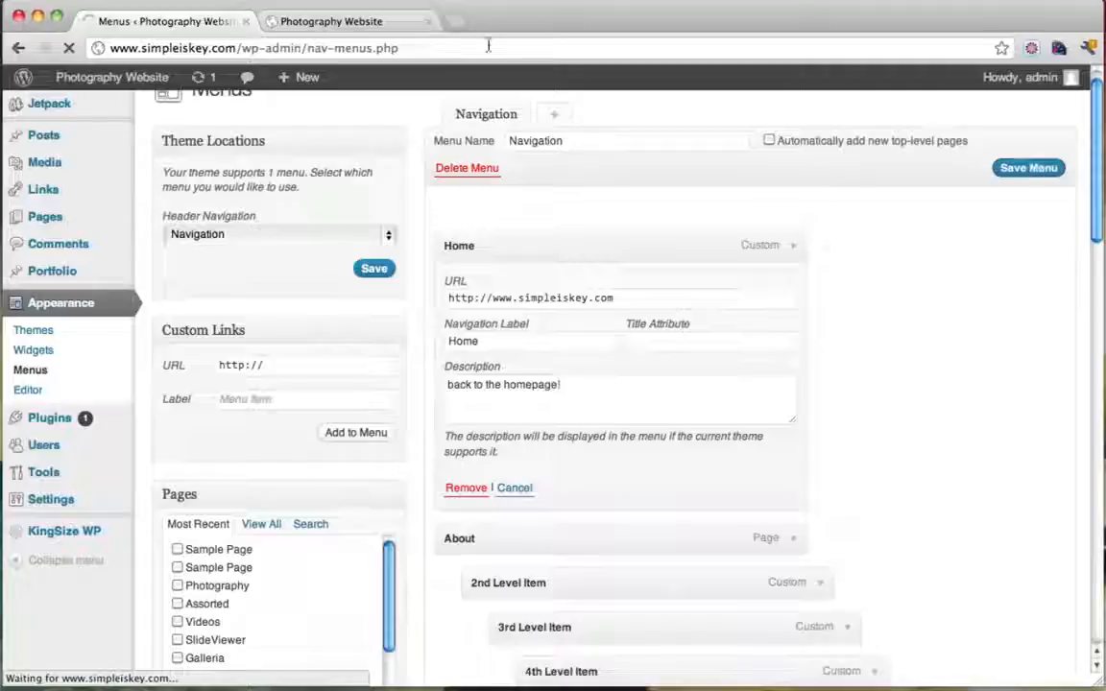
Reload the live site to see HOME's 'back to the homepage!' subtitle and open the About page
click(352, 21)
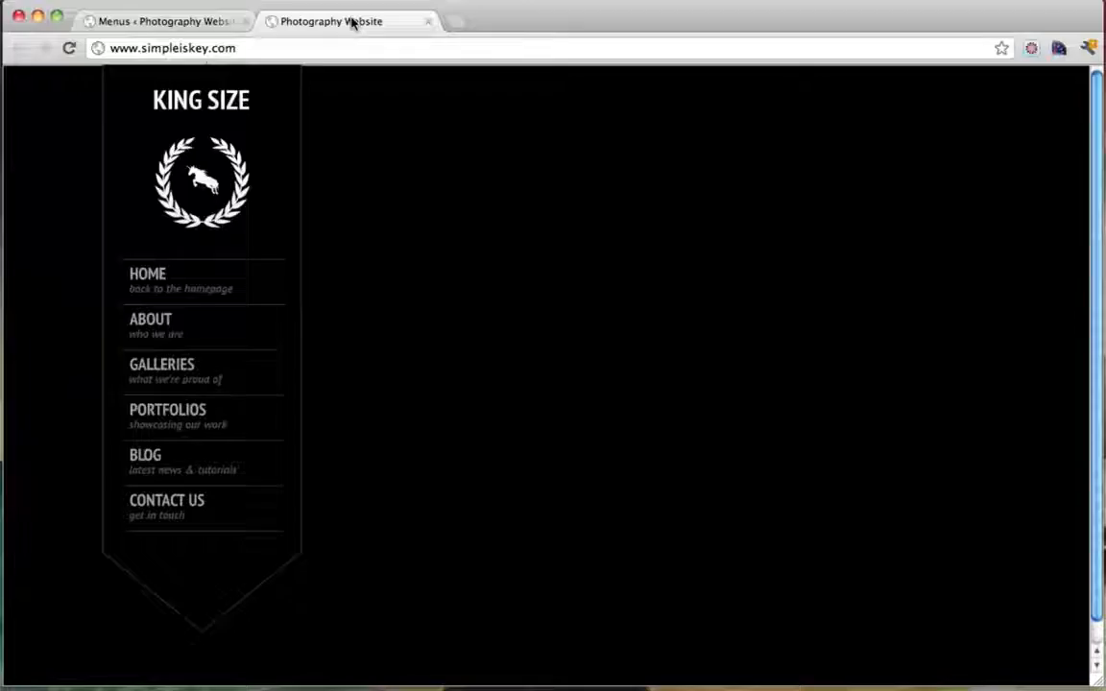
click(77, 54)
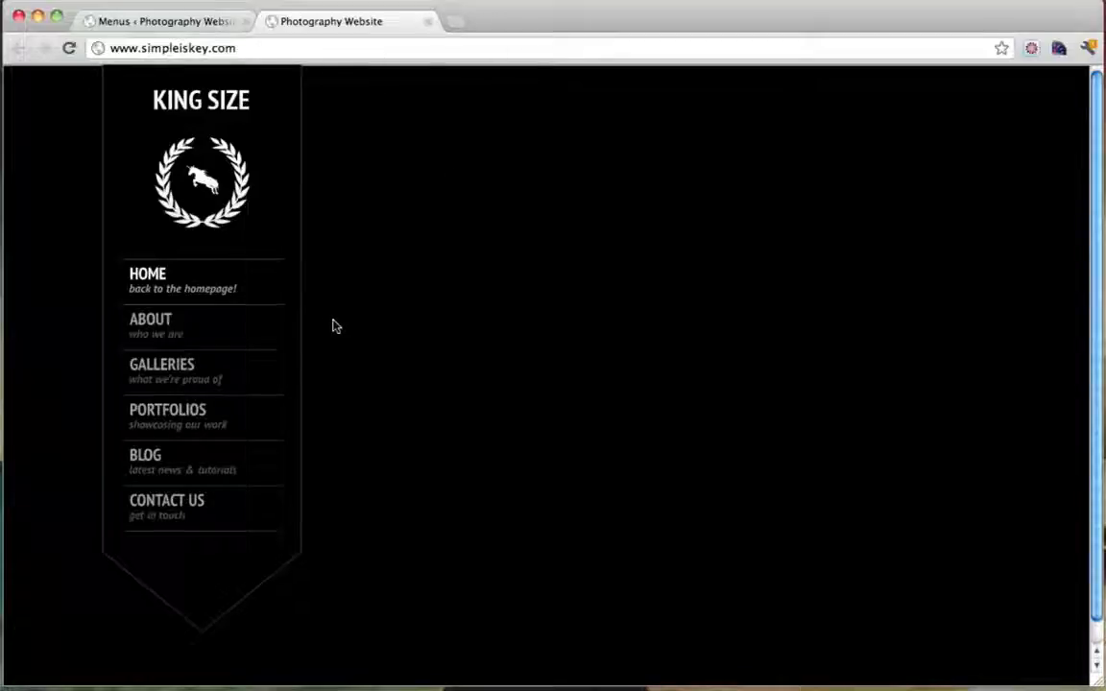
mouse_move(169, 326)
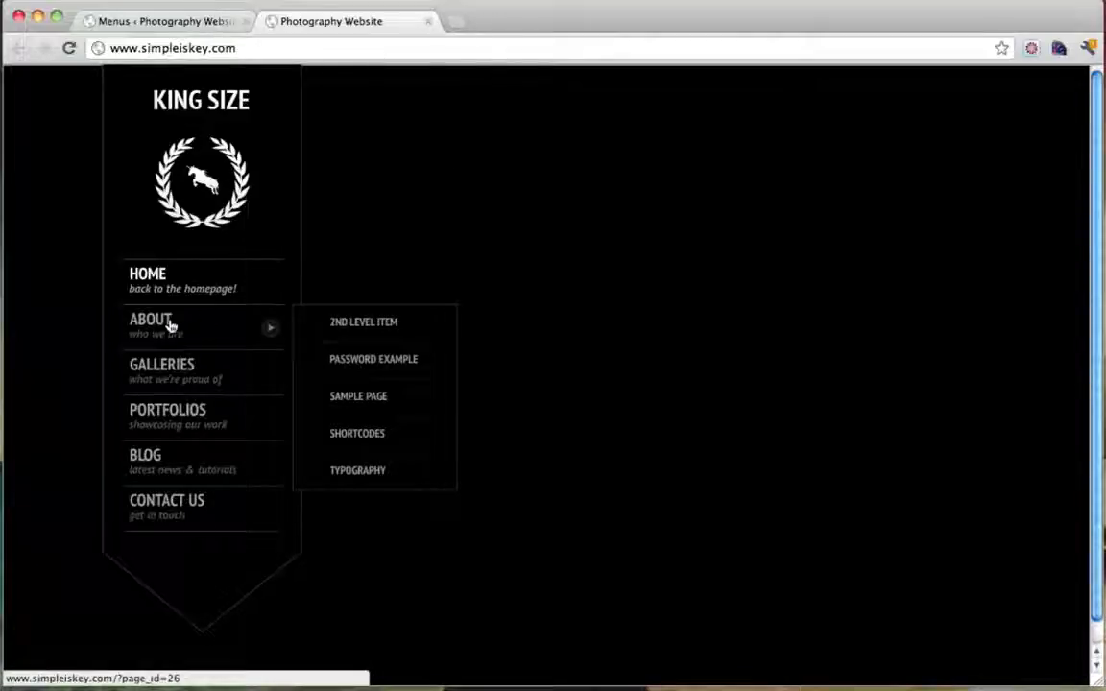
click(169, 326)
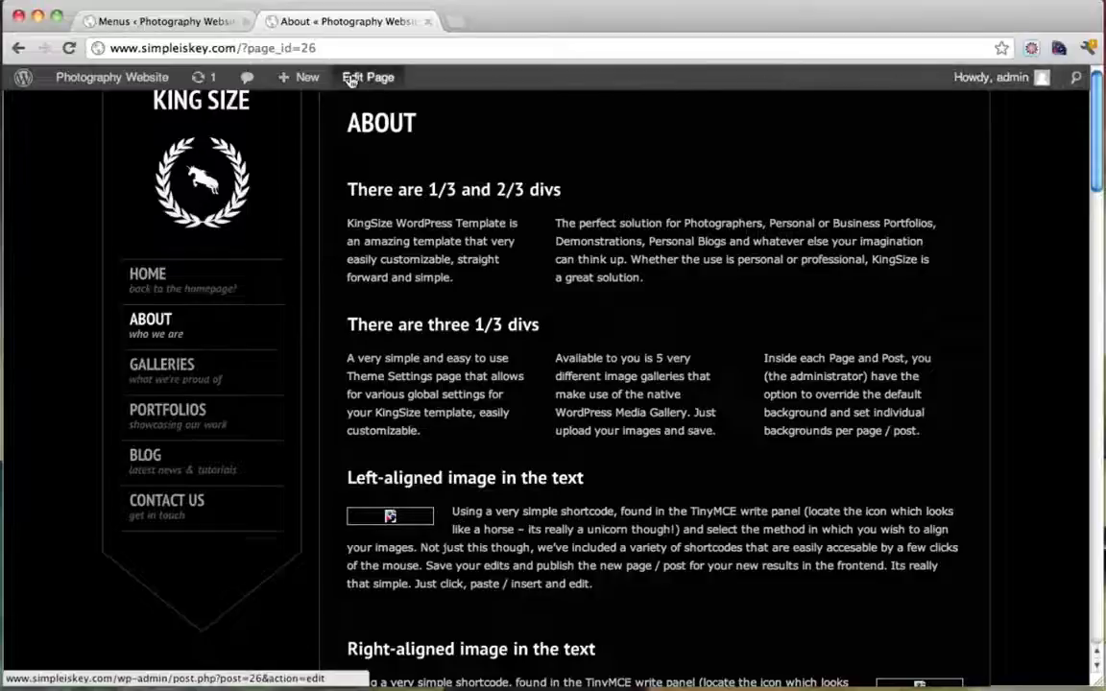
Log out of the admin, then load the homepage and view the About page as a visitor
mouse_move(272, 83)
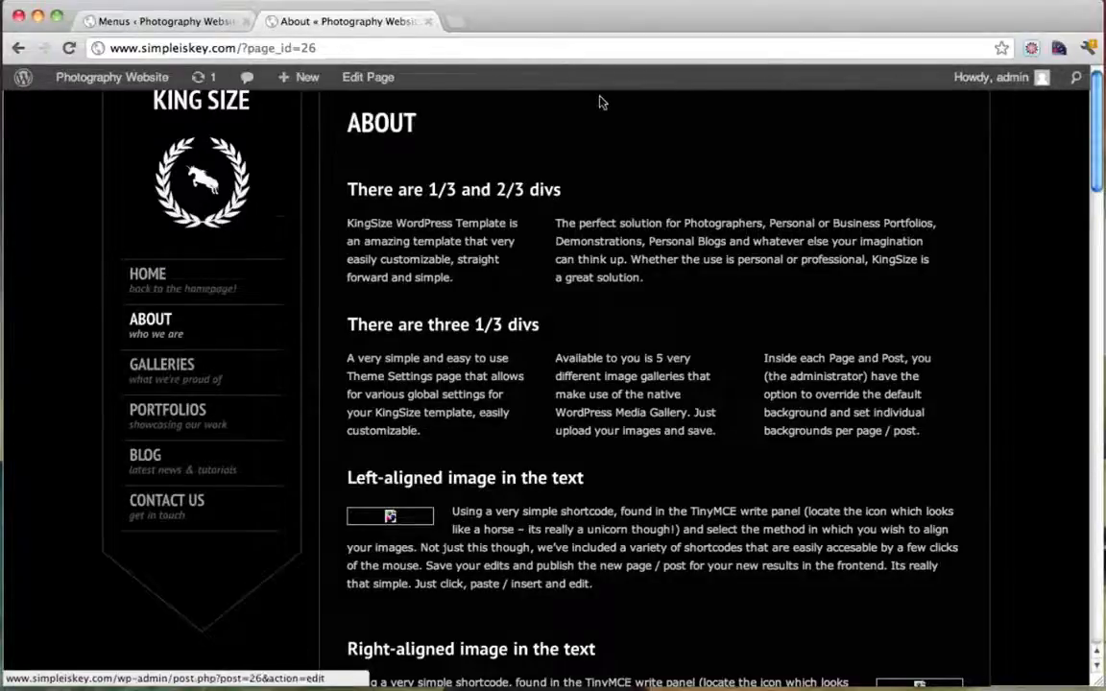
mouse_move(1031, 84)
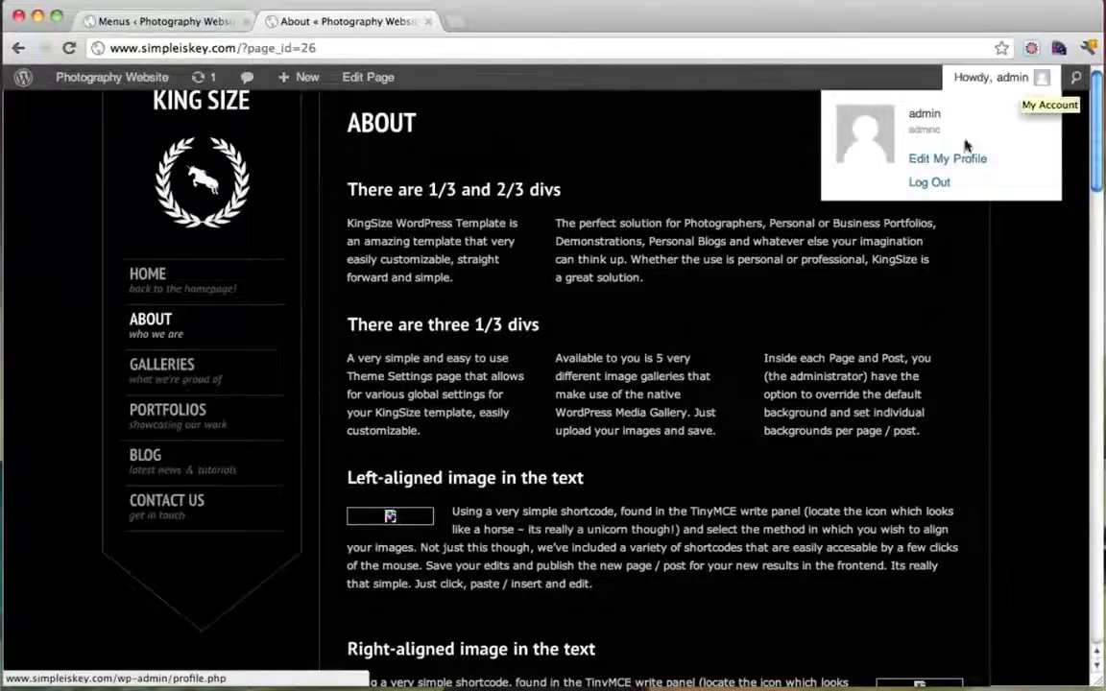
click(938, 187)
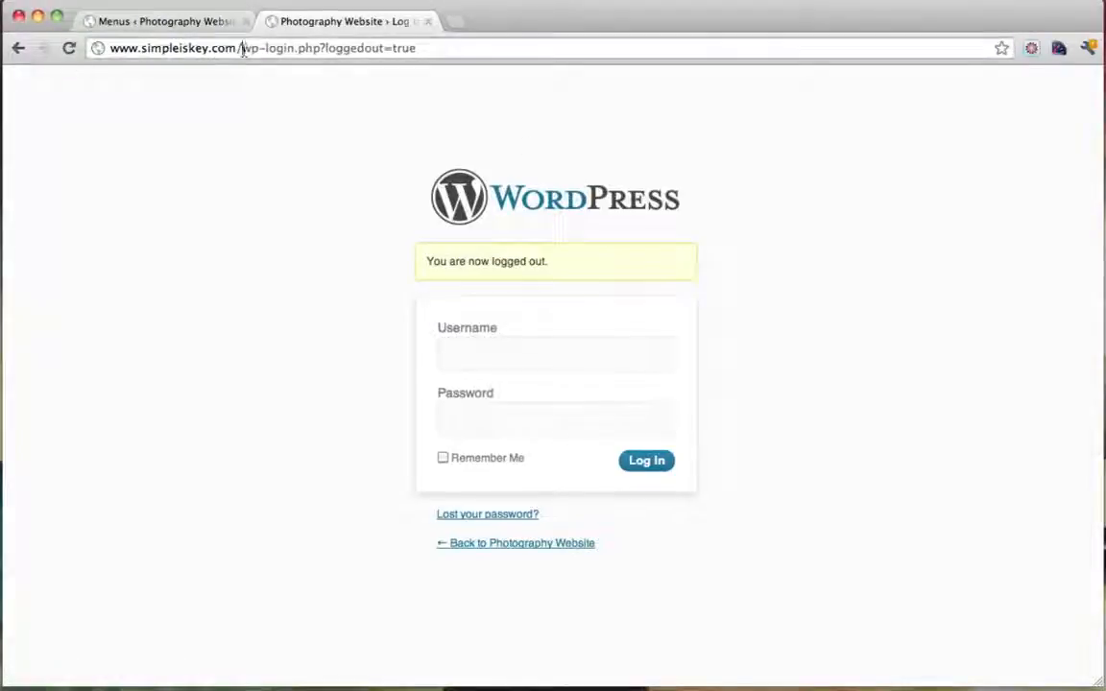
drag(242, 47, 465, 54)
key(BackSpace)
key(Return)
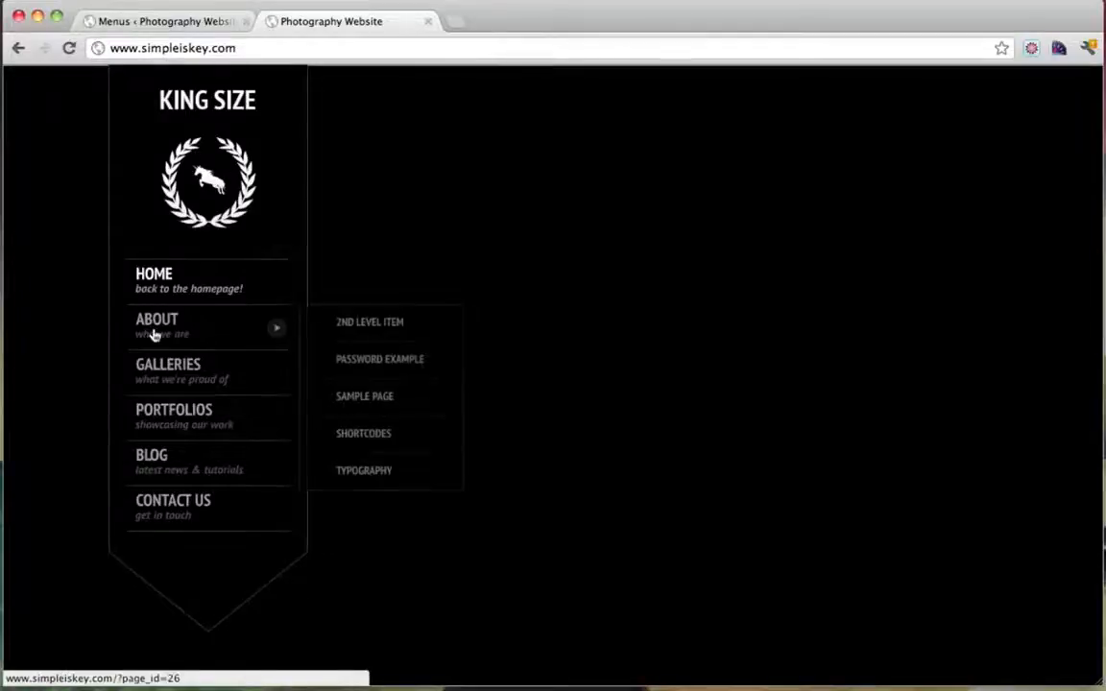
click(153, 331)
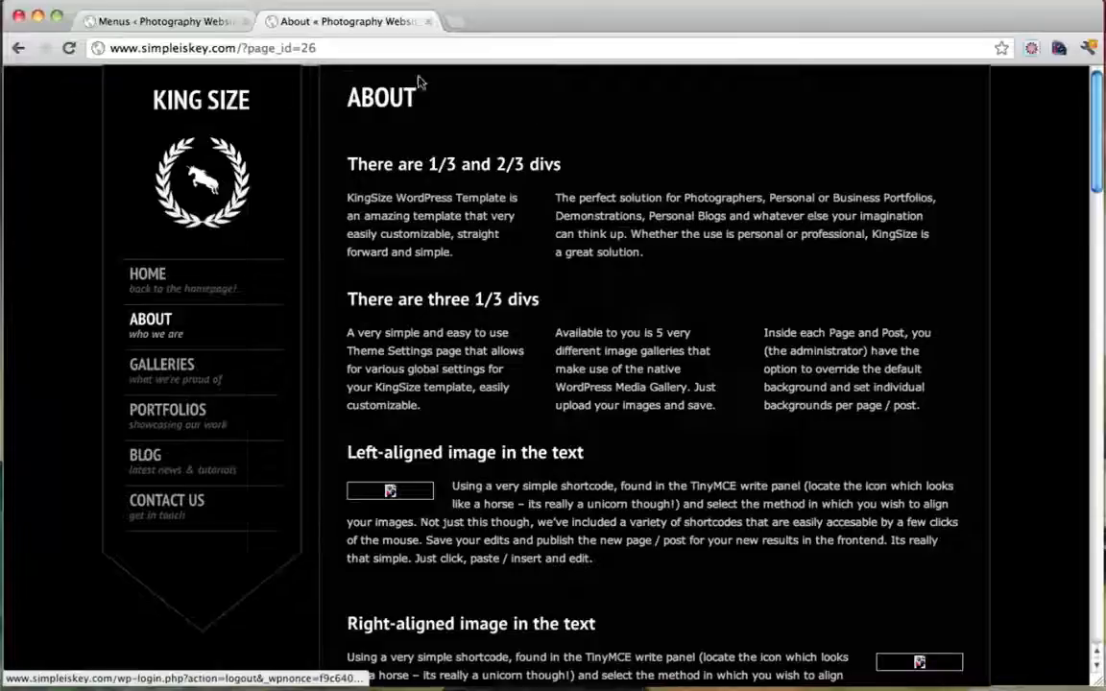
click(422, 21)
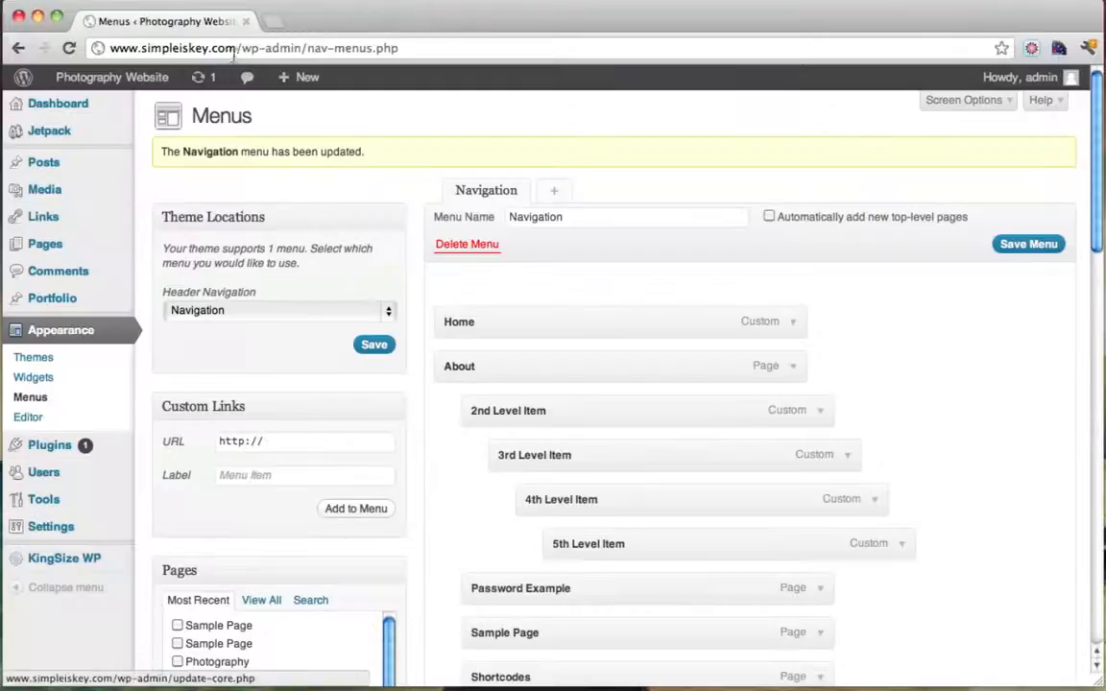
Go to wp-admin and submit the login form with the admin username and password
drag(307, 48, 530, 48)
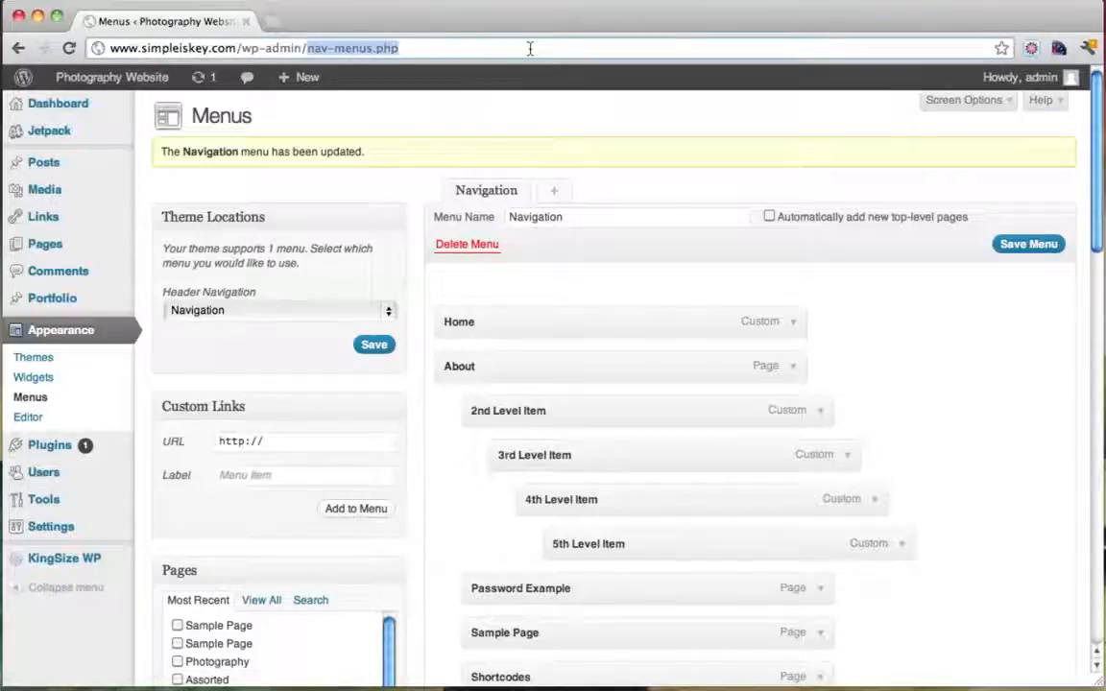
key(BackSpace)
key(Return)
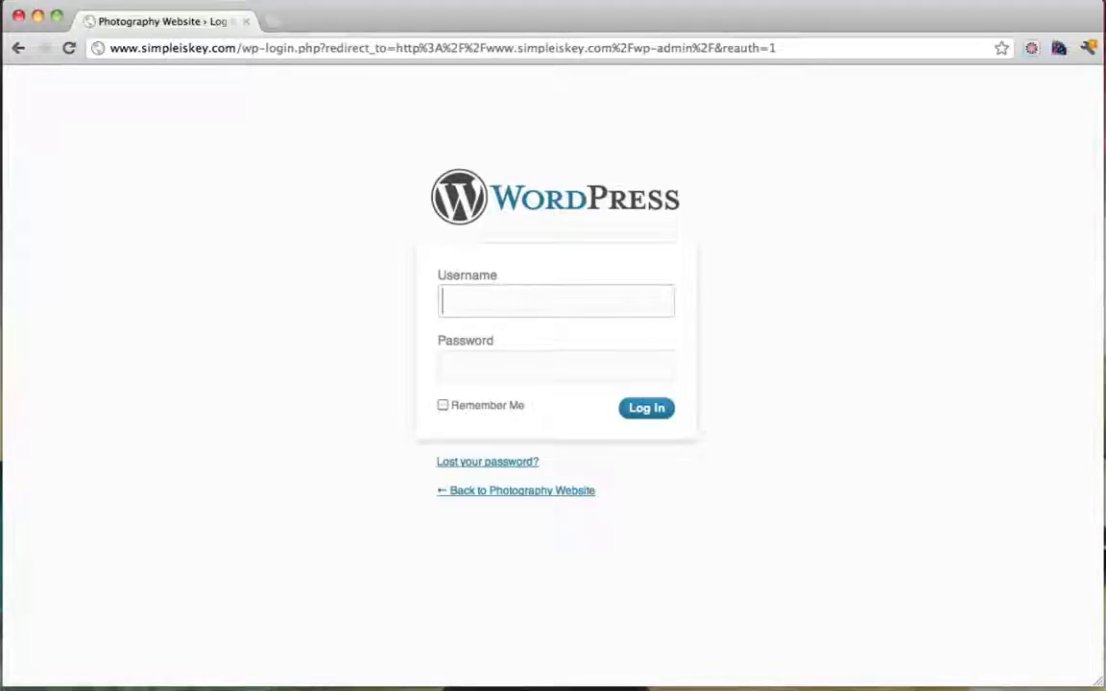
text(admin)
key(Tab)
text(*********)
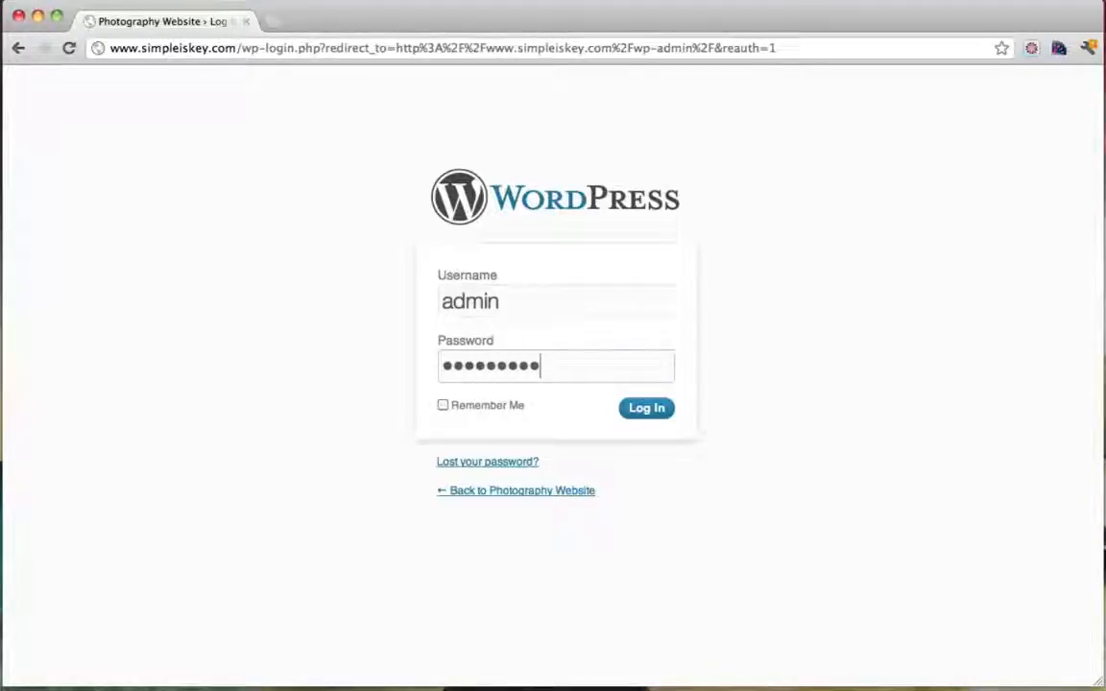
key(Return)
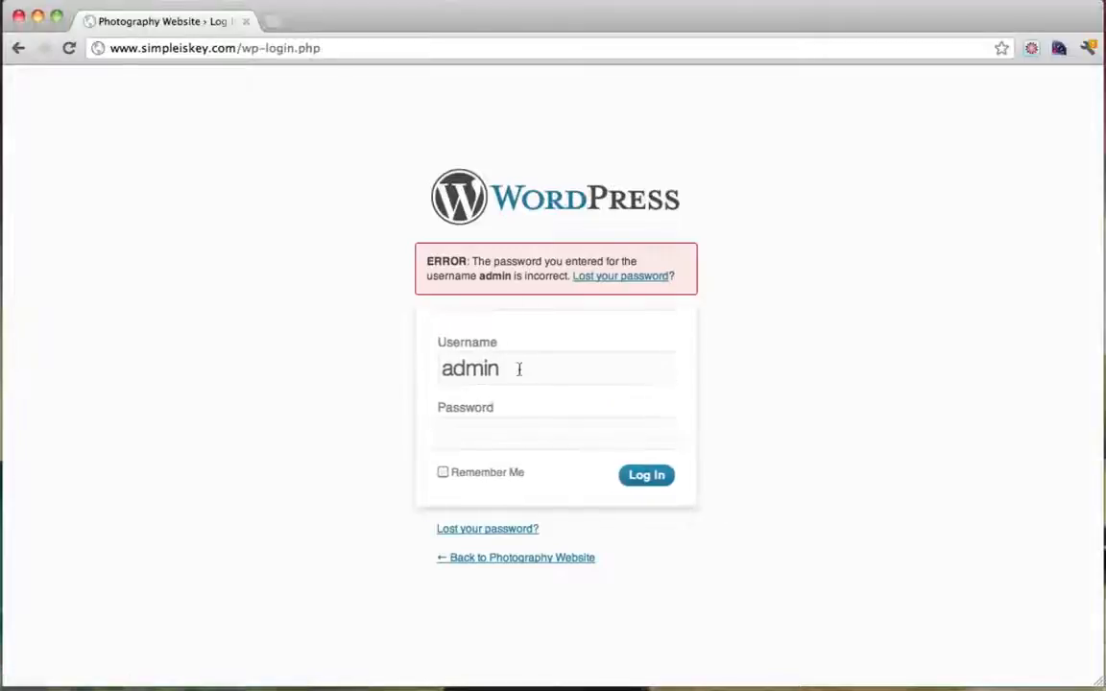
Re-enter the password to sign in, open the live site in a second tab, and return to the Dashboard
text(*********)
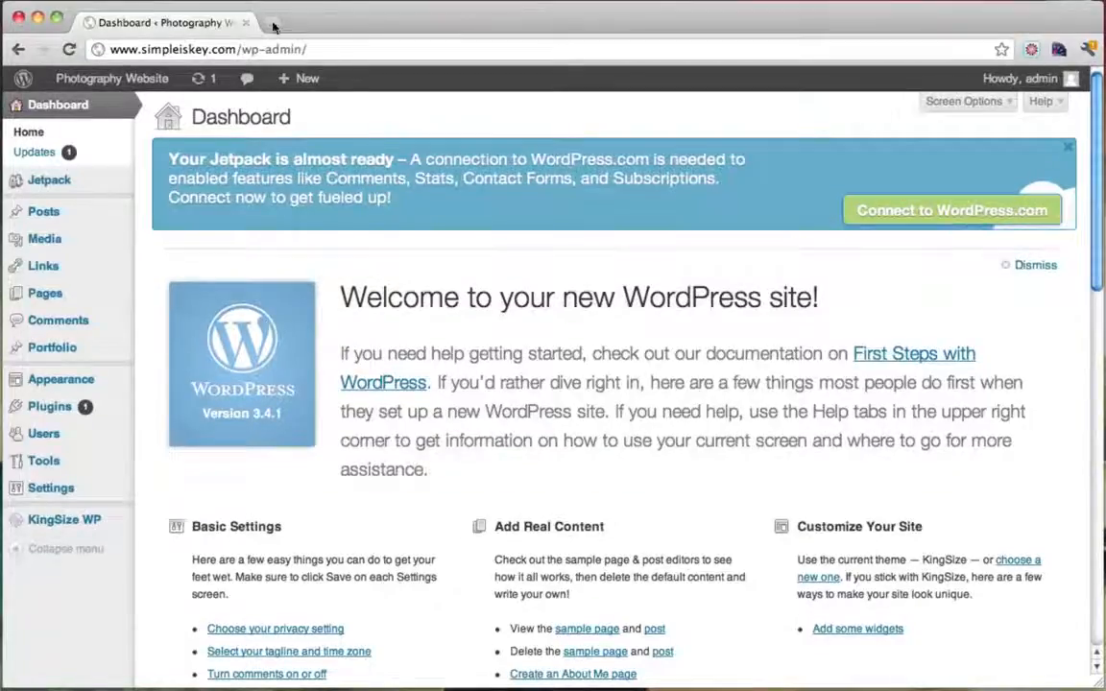
super+click(84, 105)
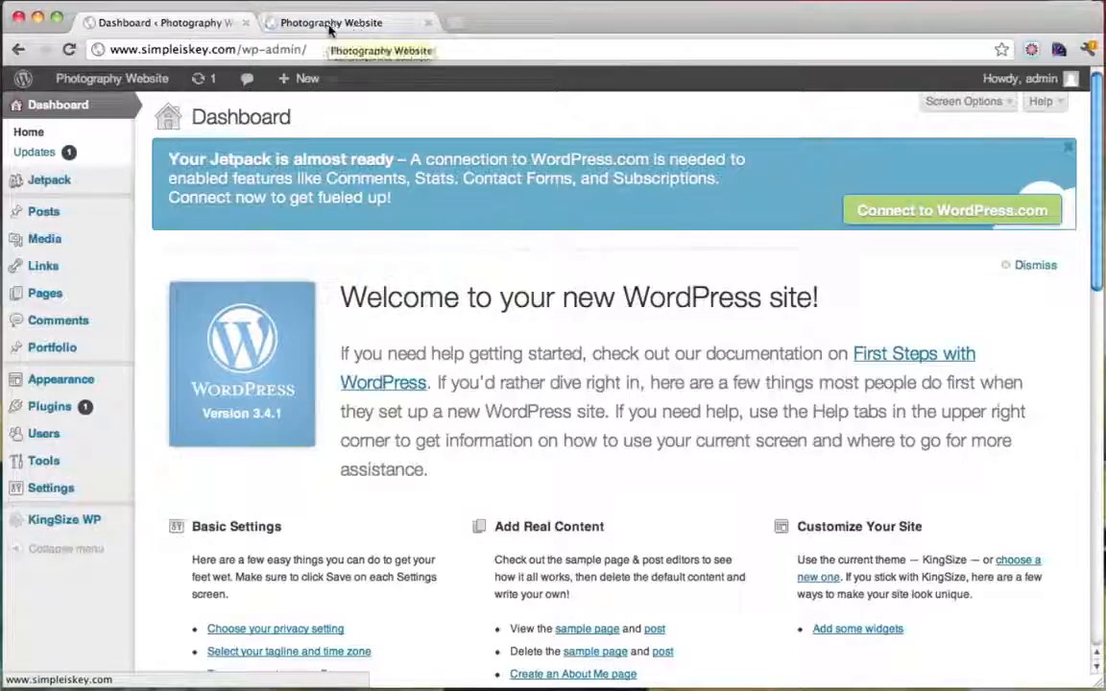
click(357, 32)
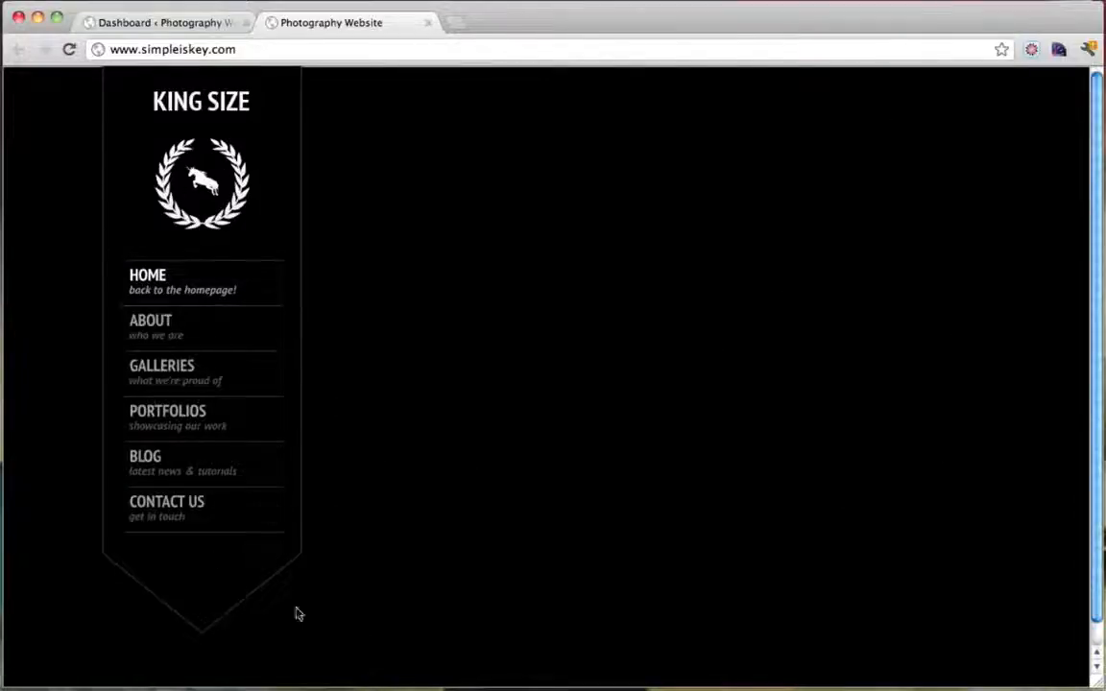
click(156, 22)
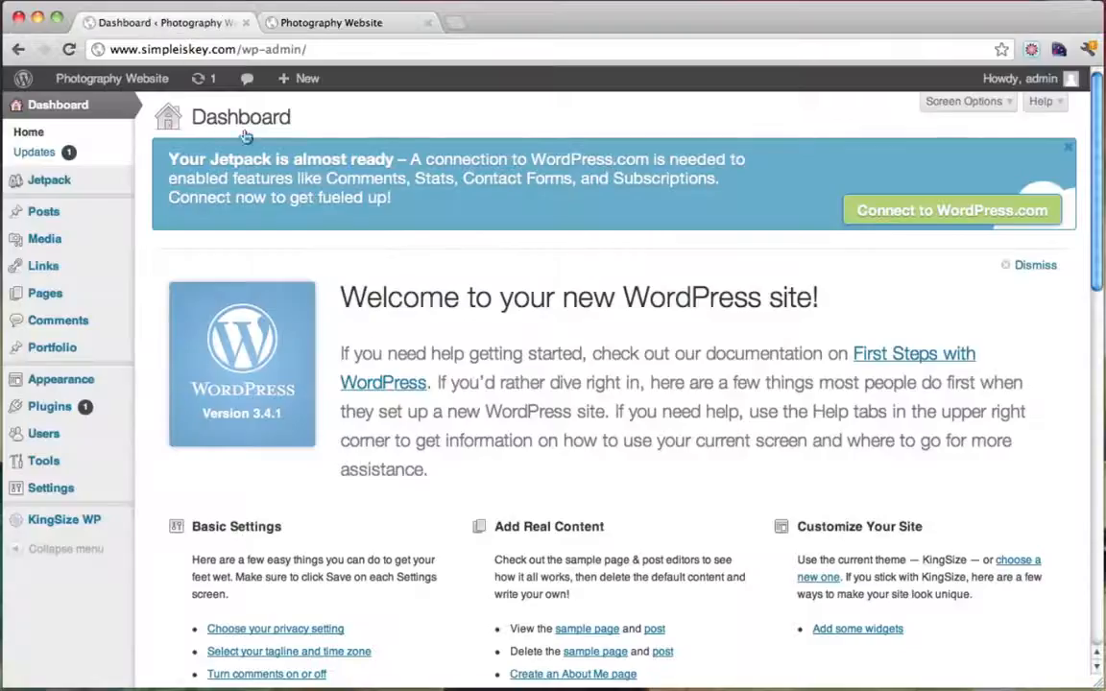
Upload DSC08653.JPG from Desktop > Good Pictures as the KingSize global background and save changes
click(59, 524)
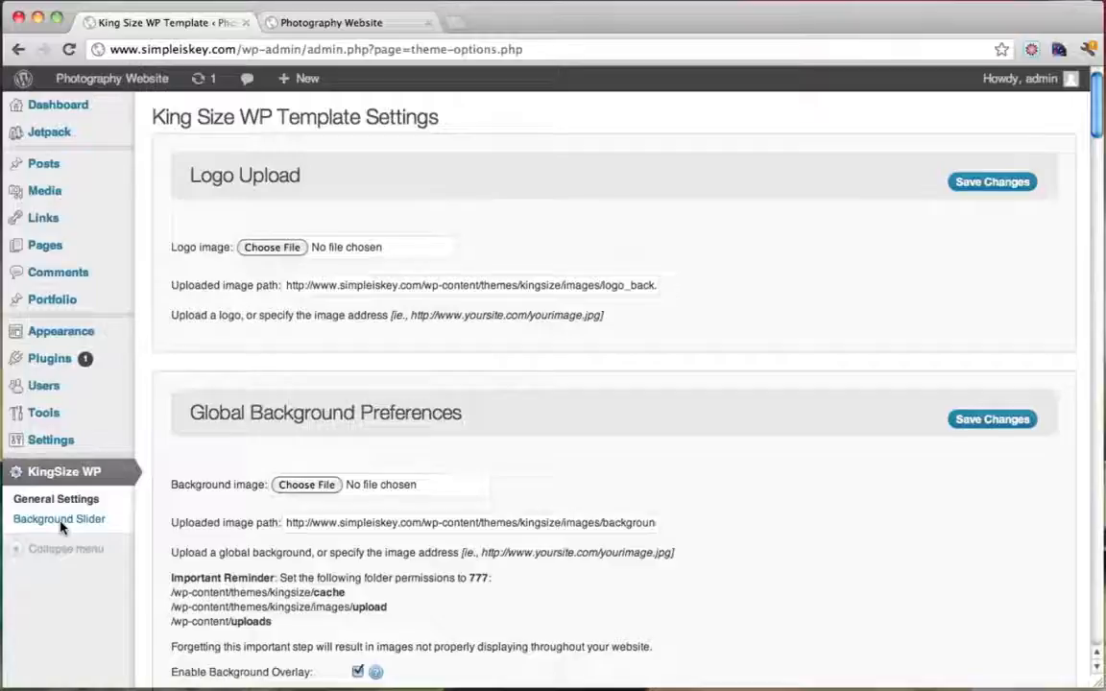
scroll(564, 452, down, 3)
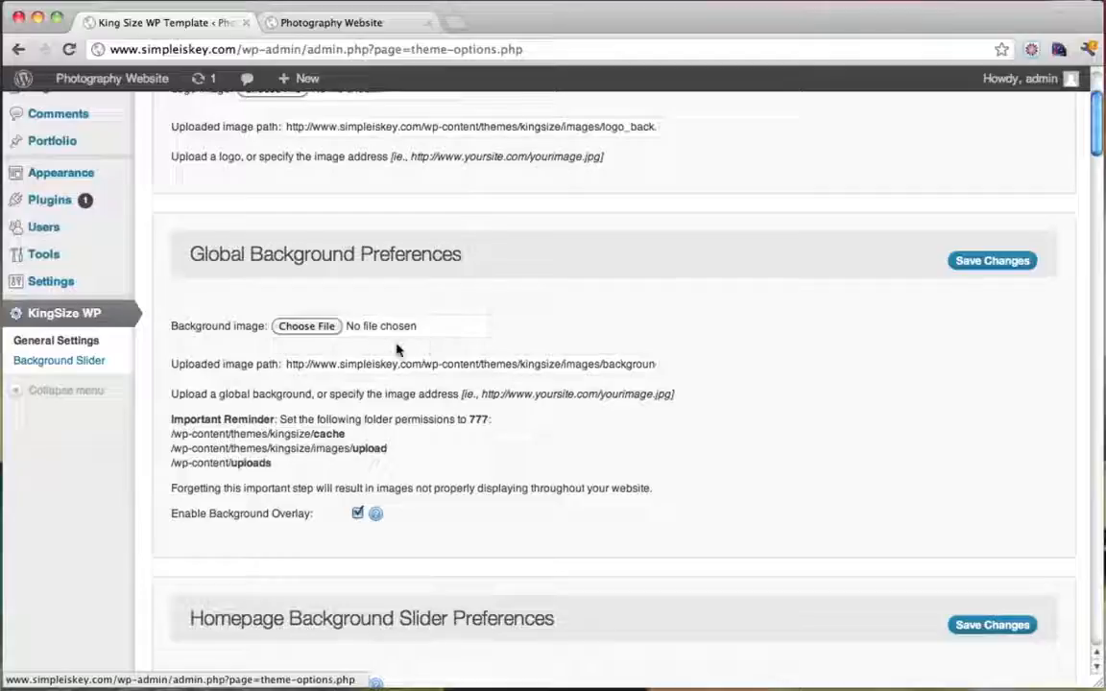
click(308, 326)
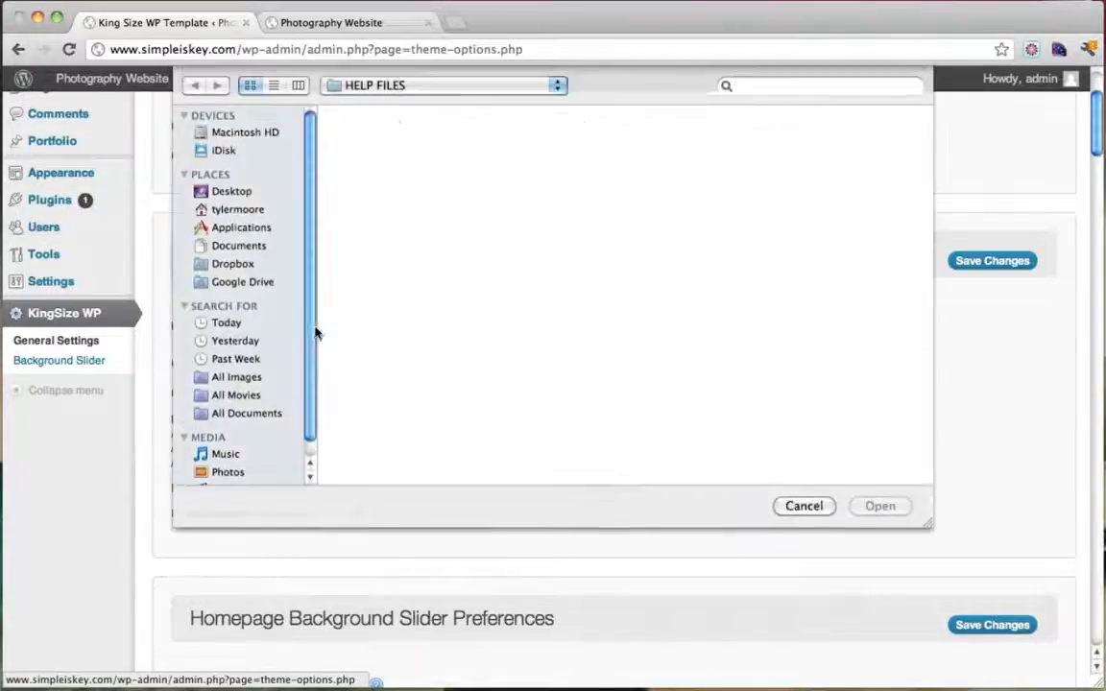
click(206, 193)
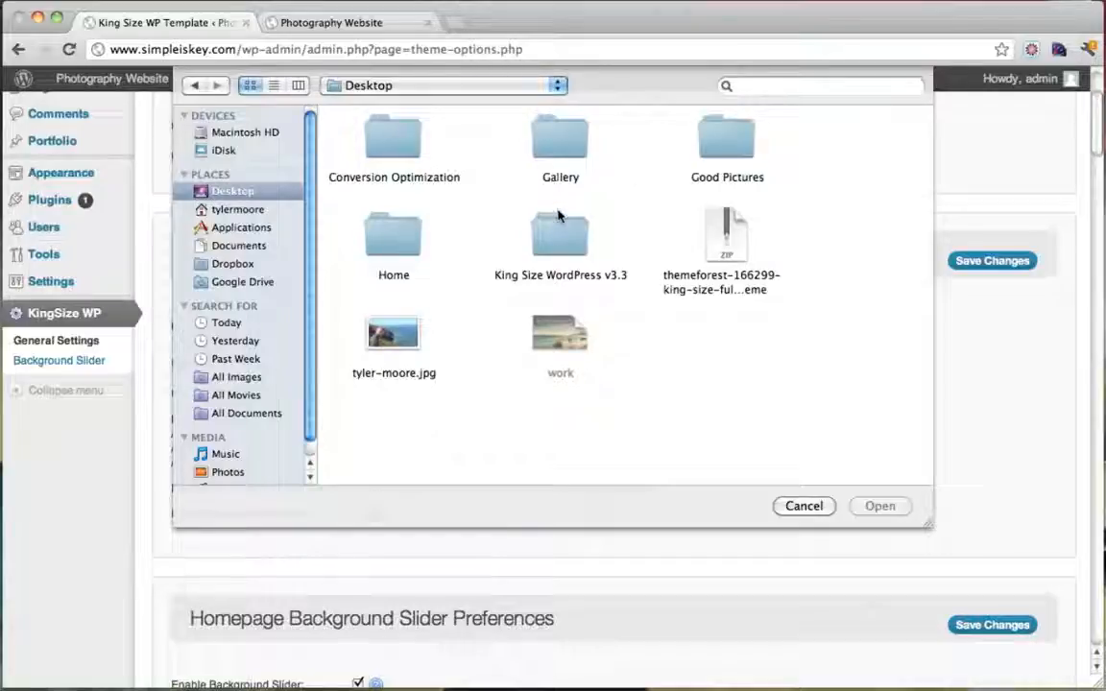
double_click(731, 147)
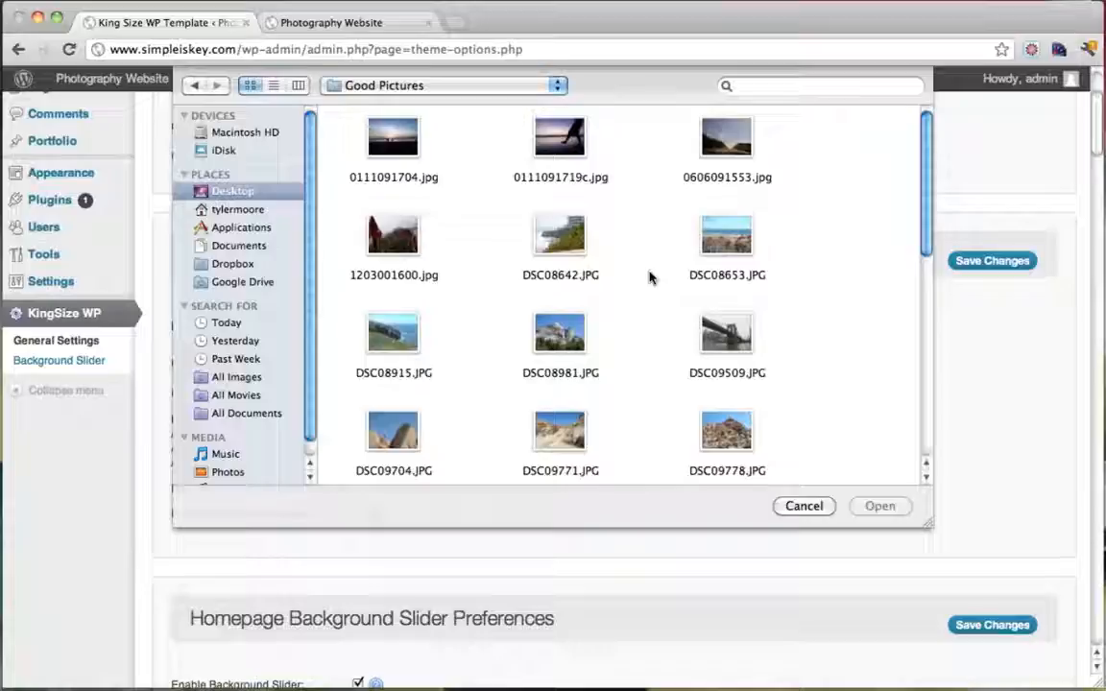
click(696, 242)
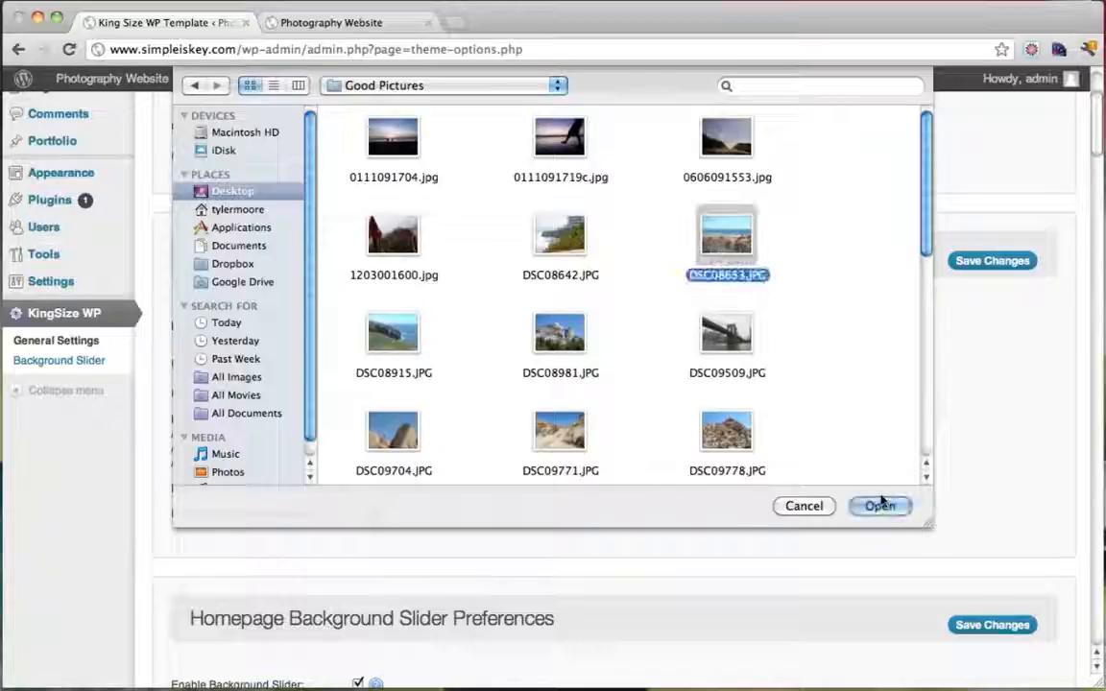
click(880, 506)
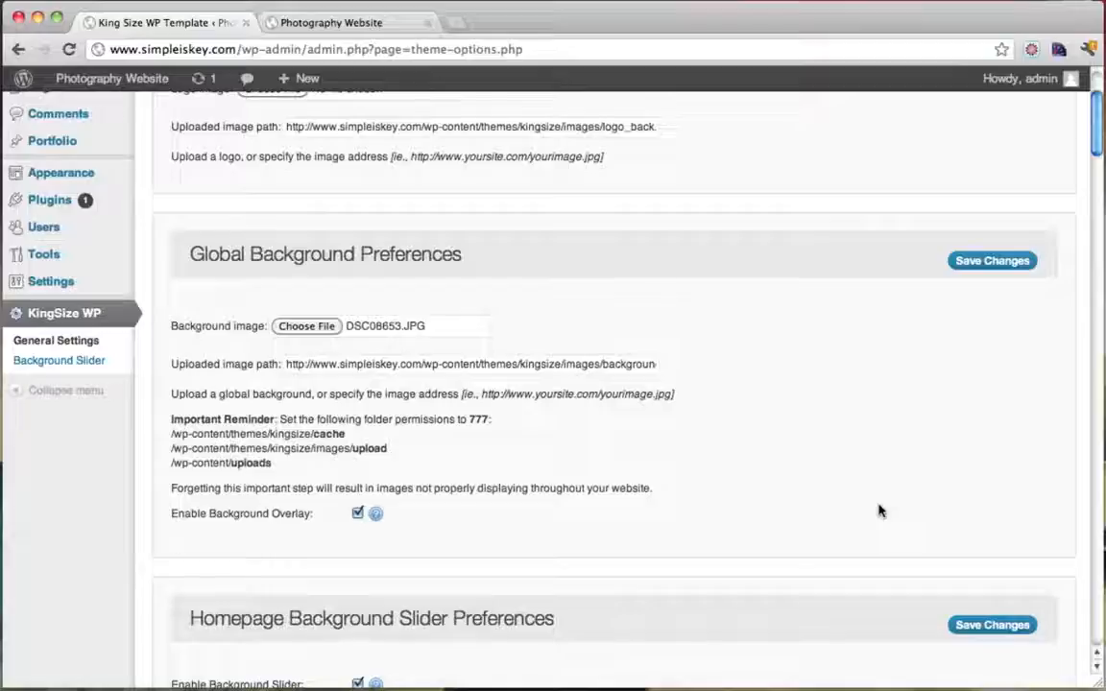
click(977, 267)
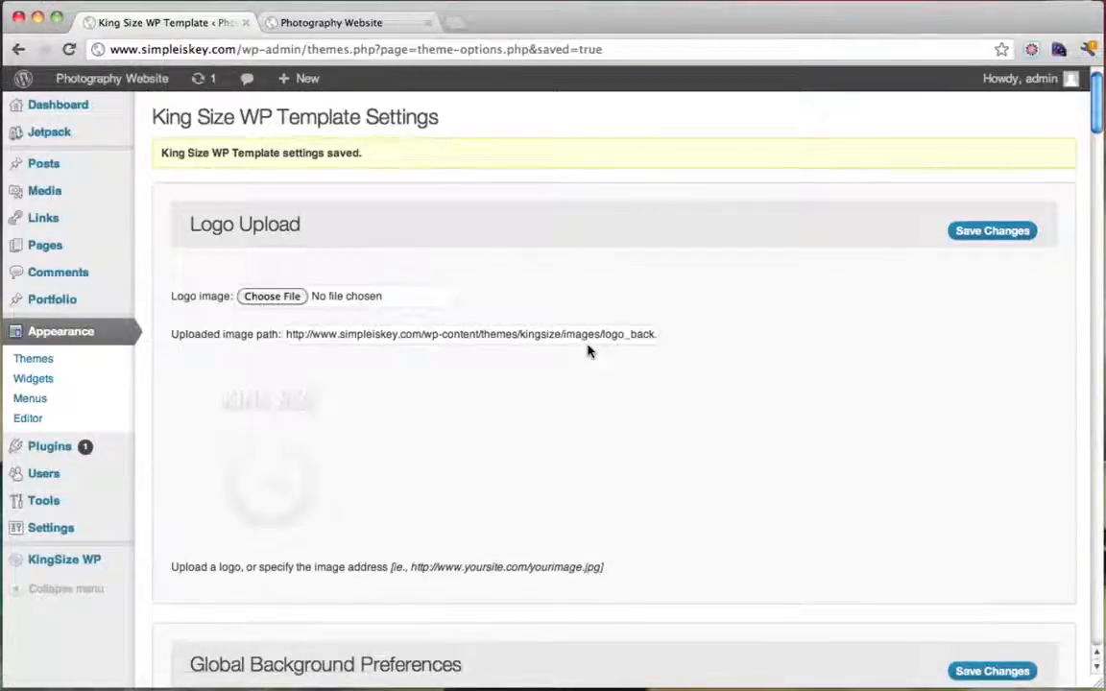
Reload the live site and view the homepage and About page with the beach background
scroll(589, 351, down, 5)
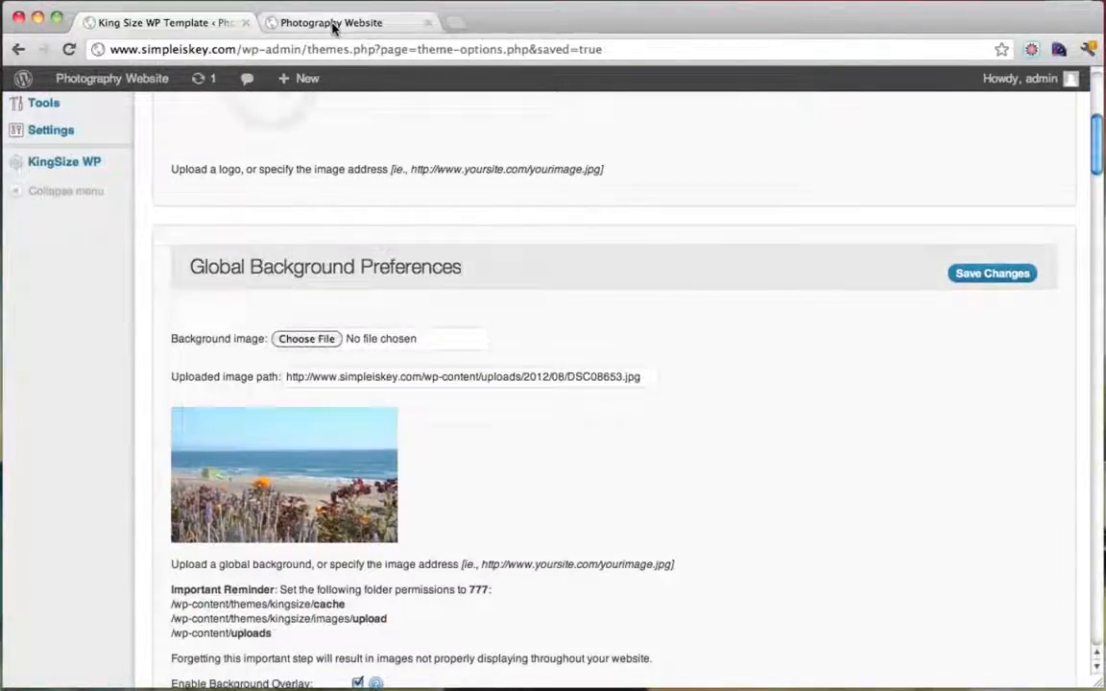
click(333, 27)
click(69, 49)
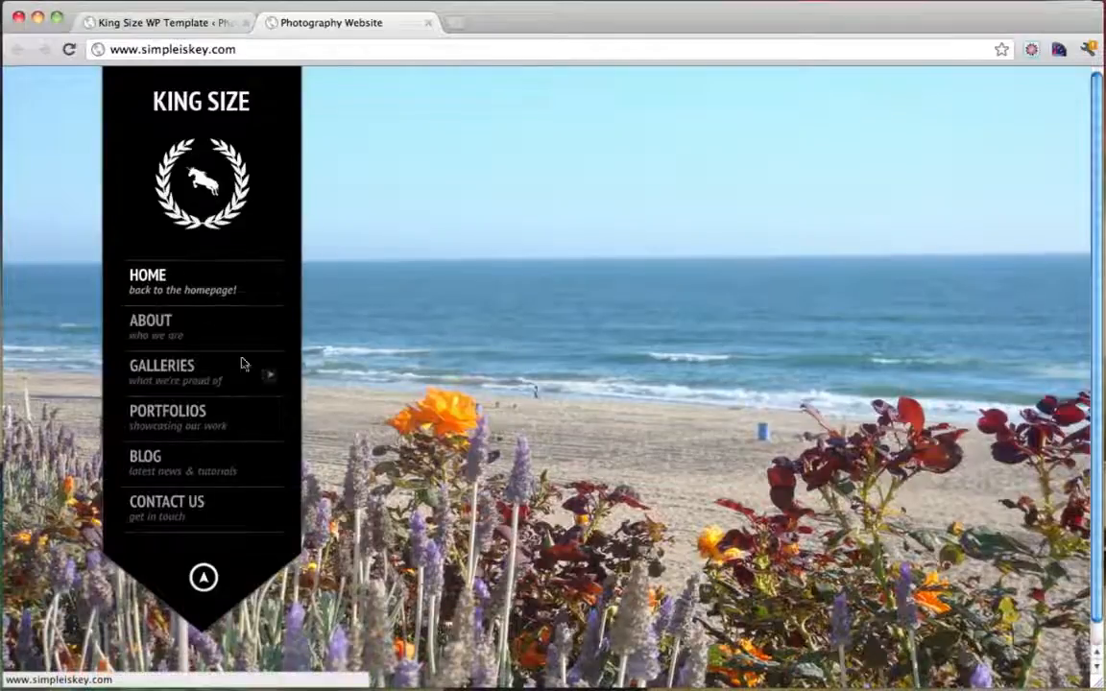
click(190, 340)
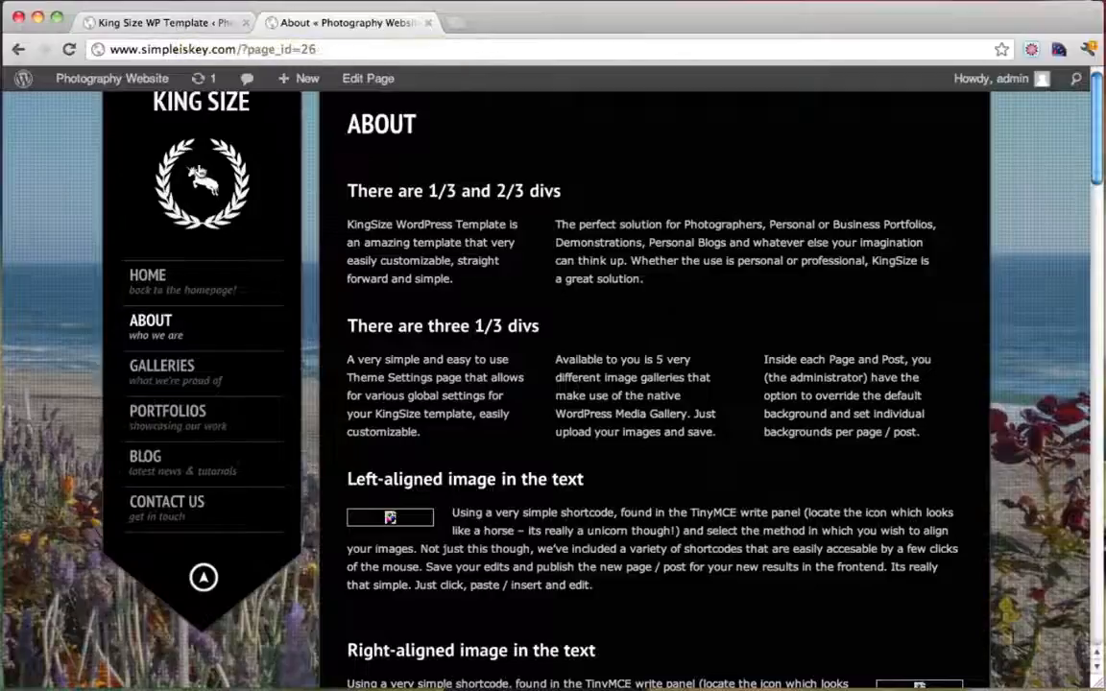
click(209, 110)
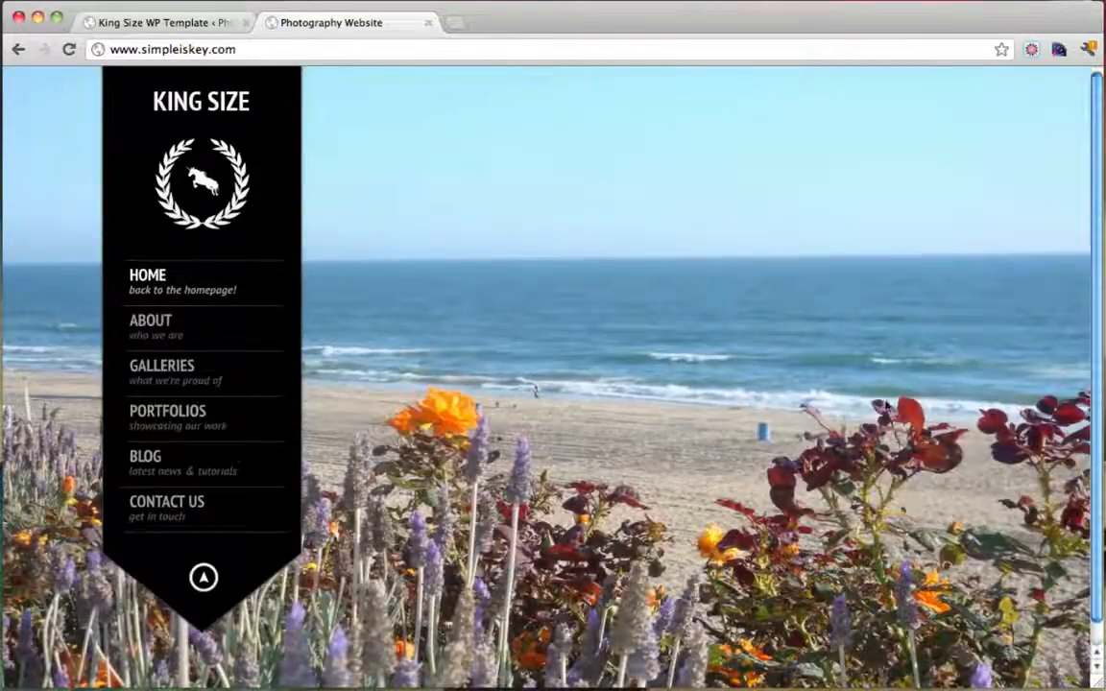
click(201, 25)
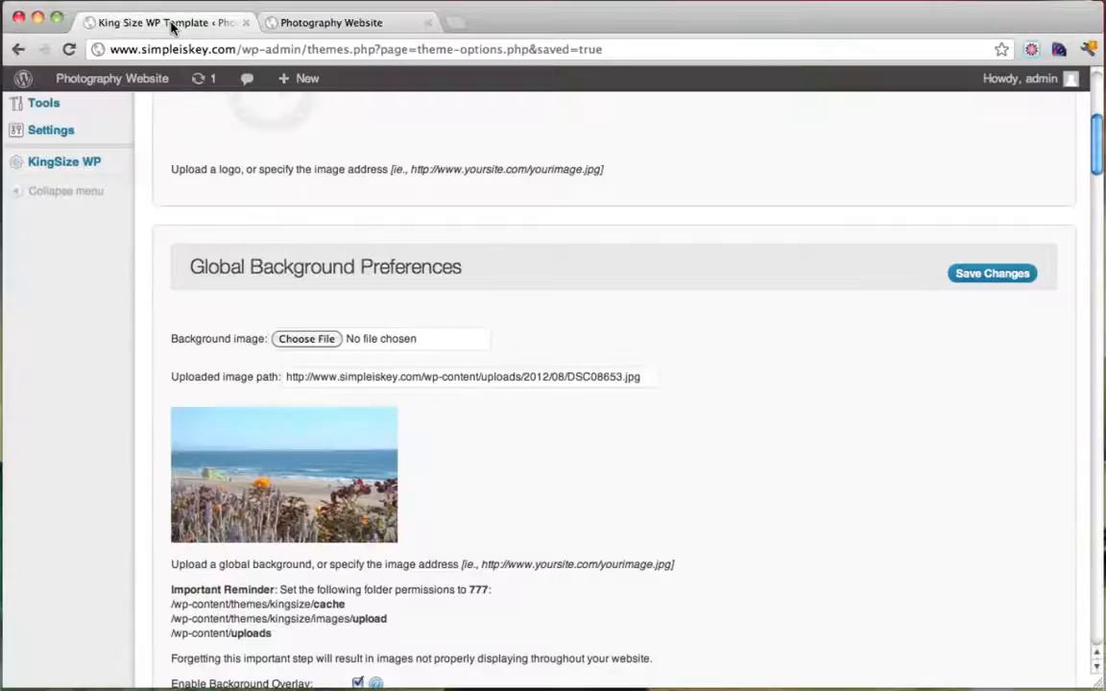
scroll(661, 477, down, 5)
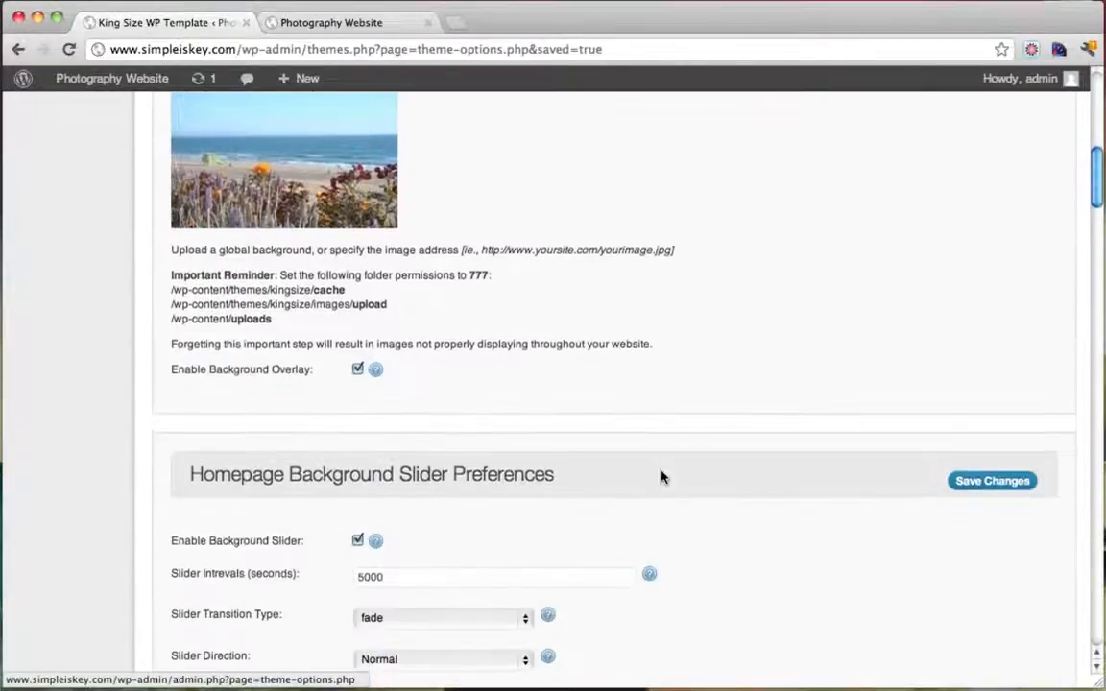
scroll(662, 477, up, 10)
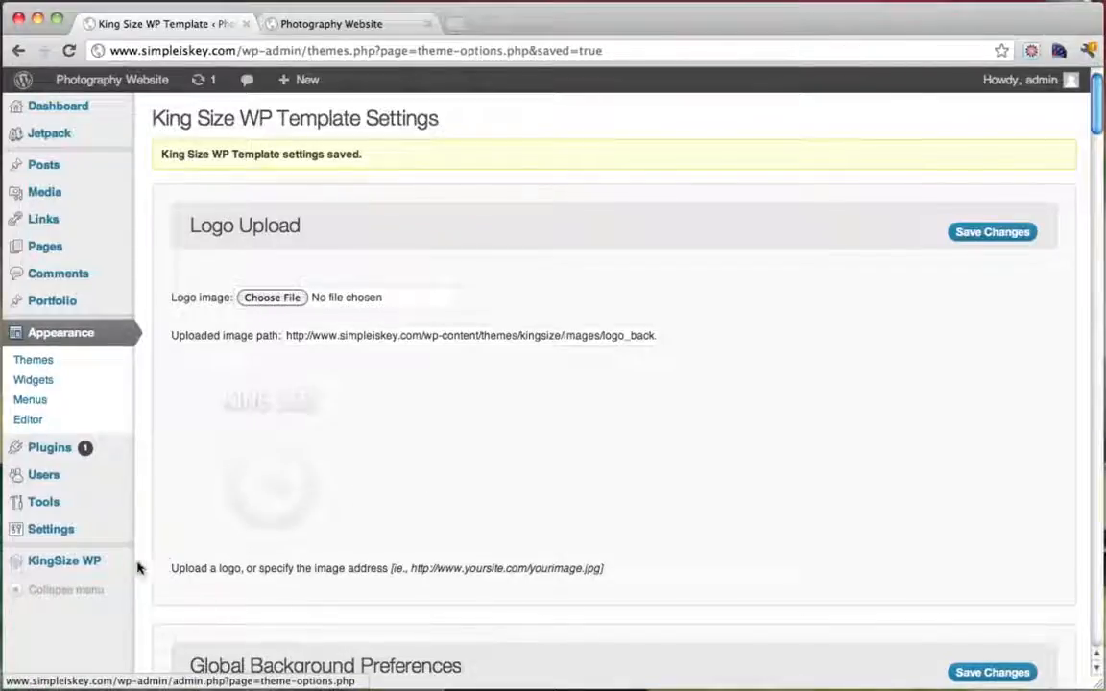
Open KingSize WP > Background Slider and queue 1203001600.jpg from Good Pictures
mouse_move(90, 566)
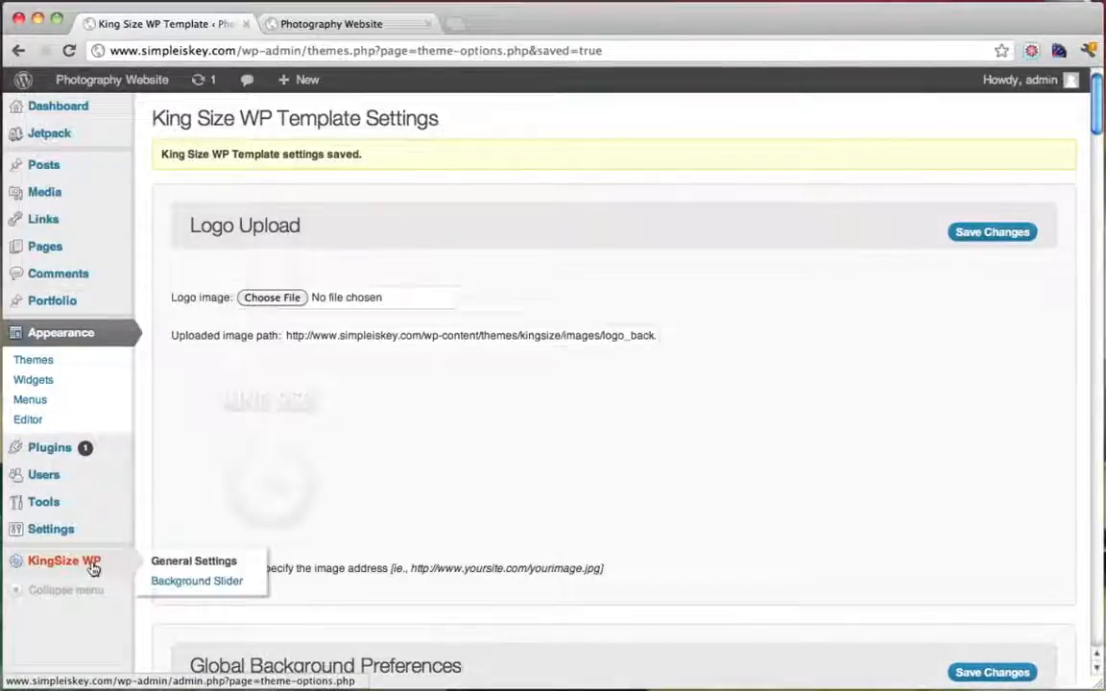
click(209, 588)
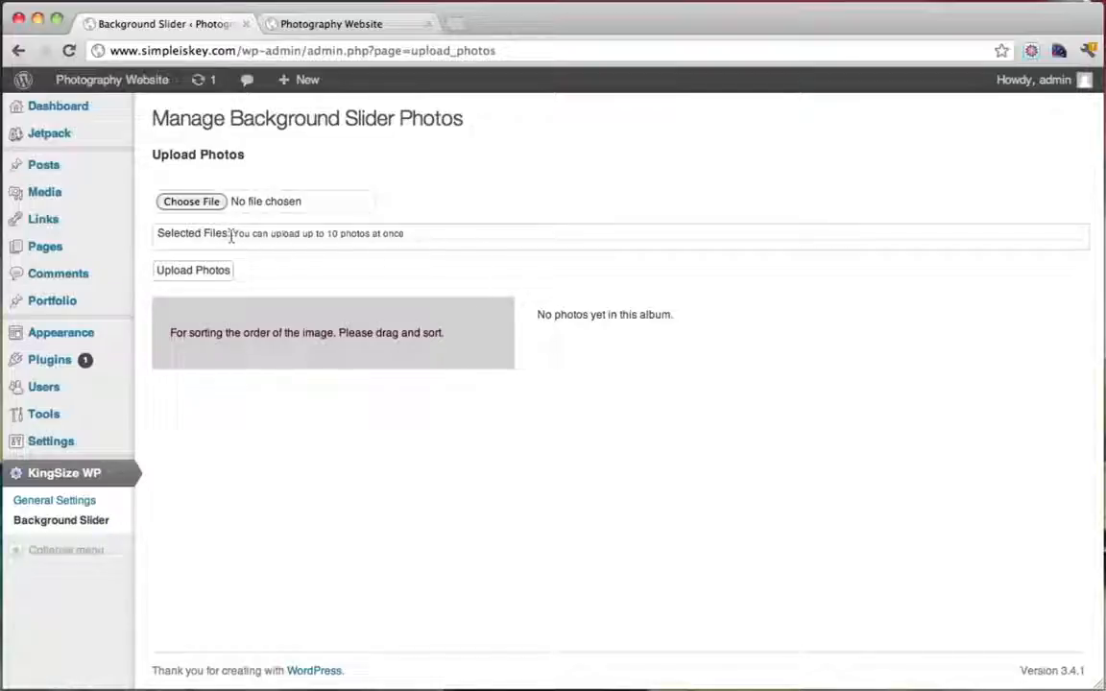
drag(232, 237, 403, 236)
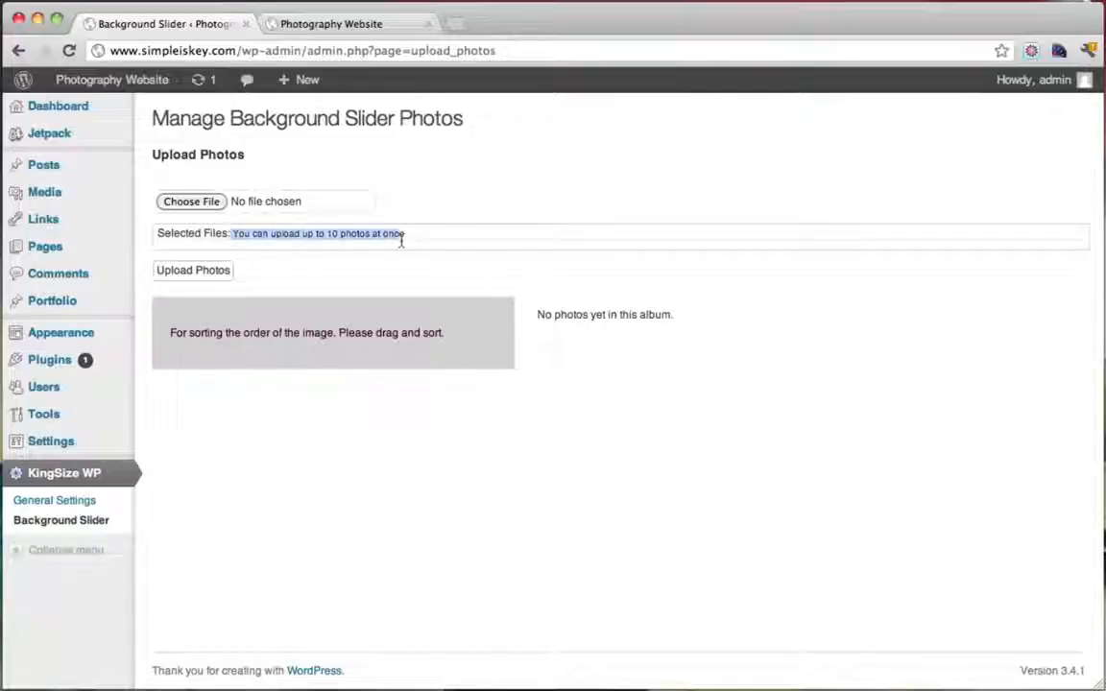
click(208, 201)
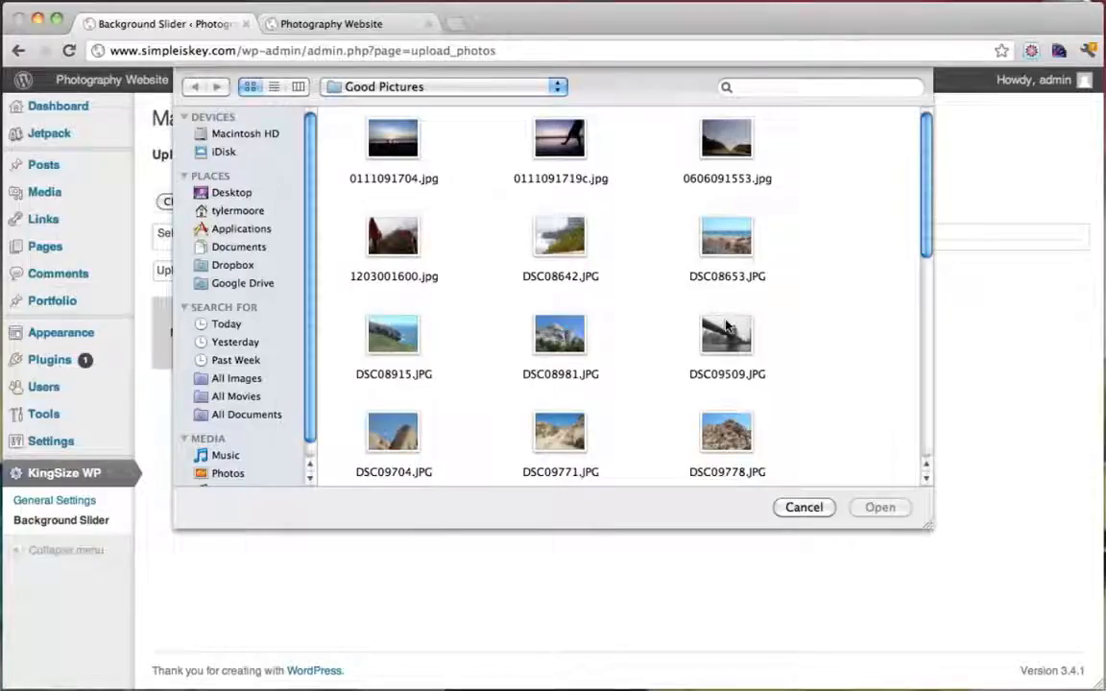
click(350, 213)
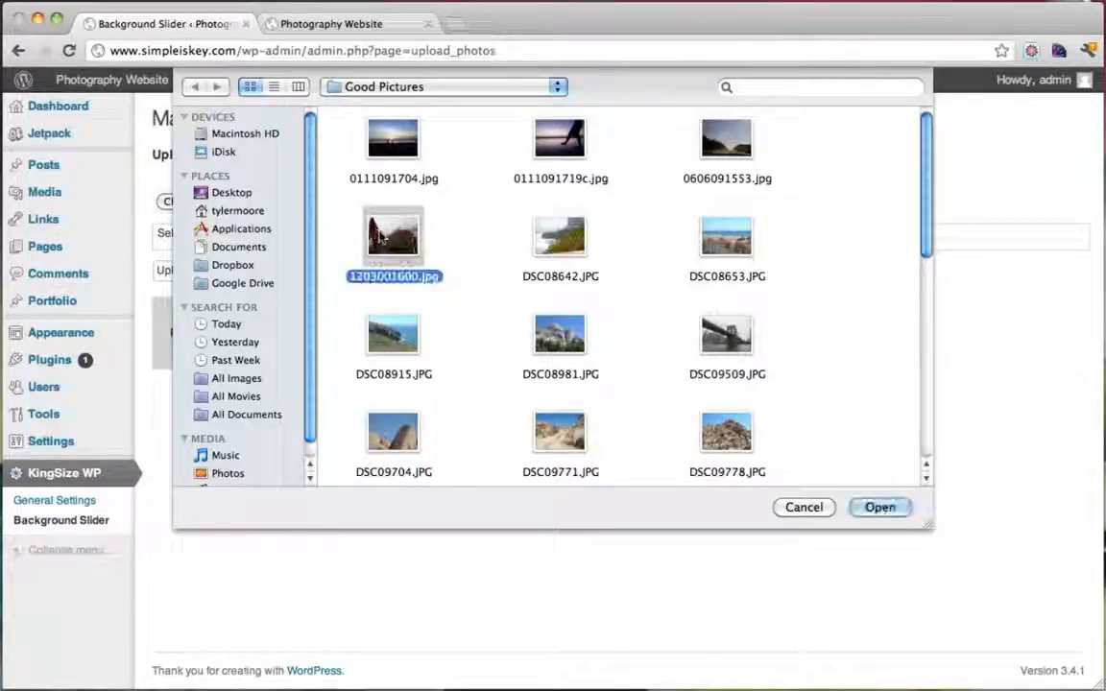
click(576, 238)
click(717, 243)
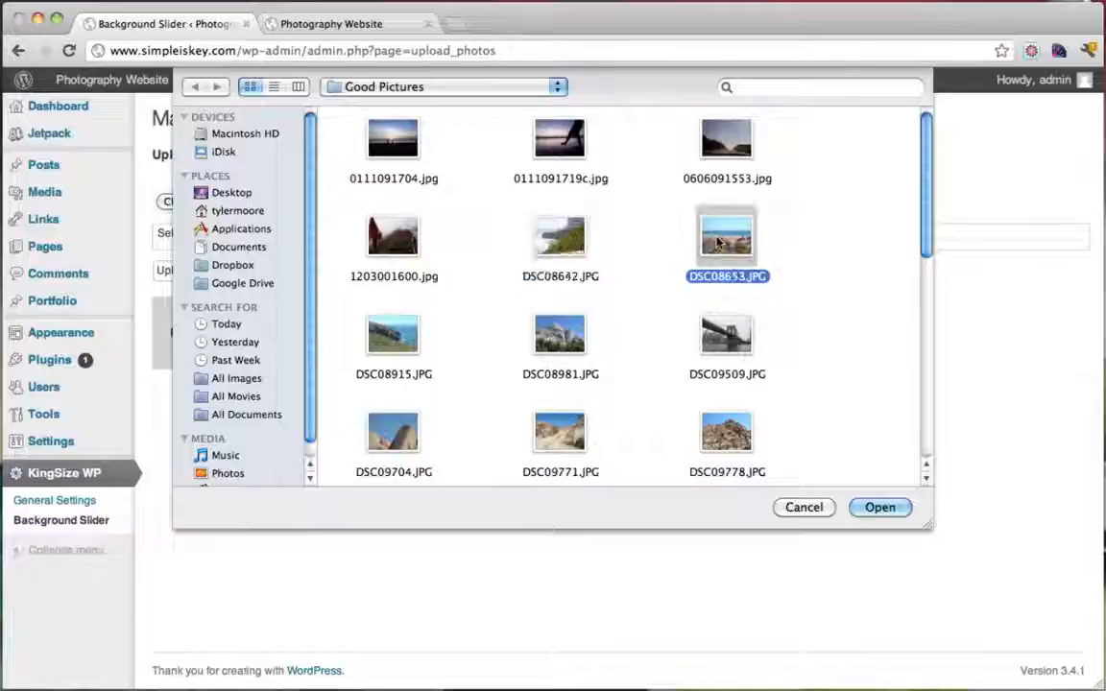
click(385, 215)
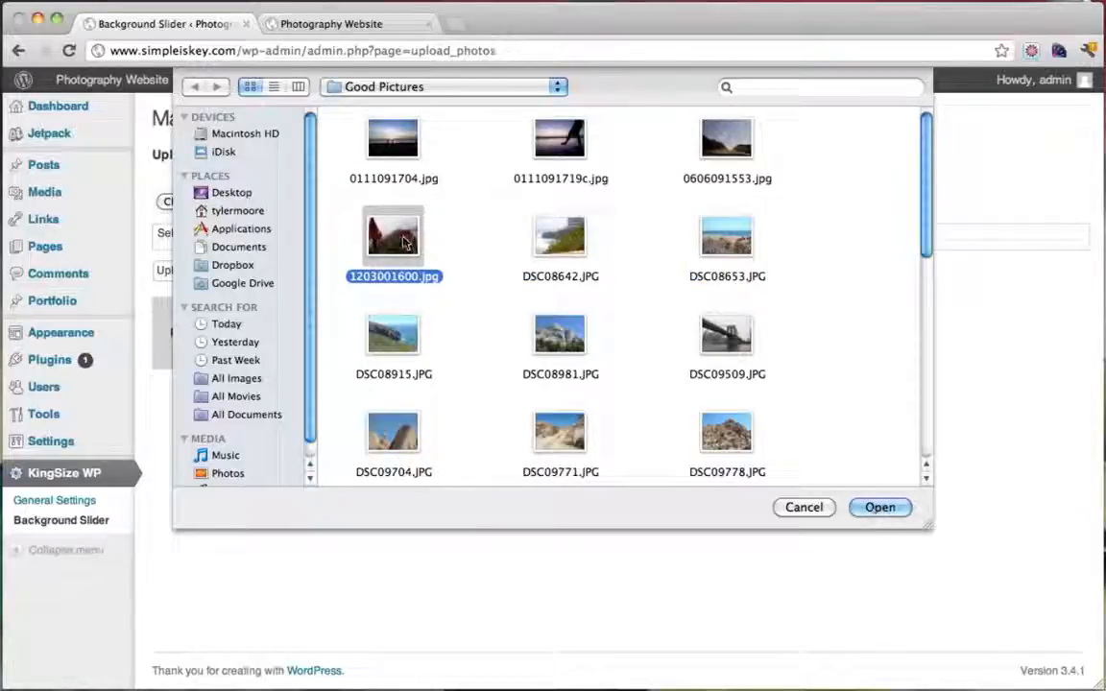
click(879, 507)
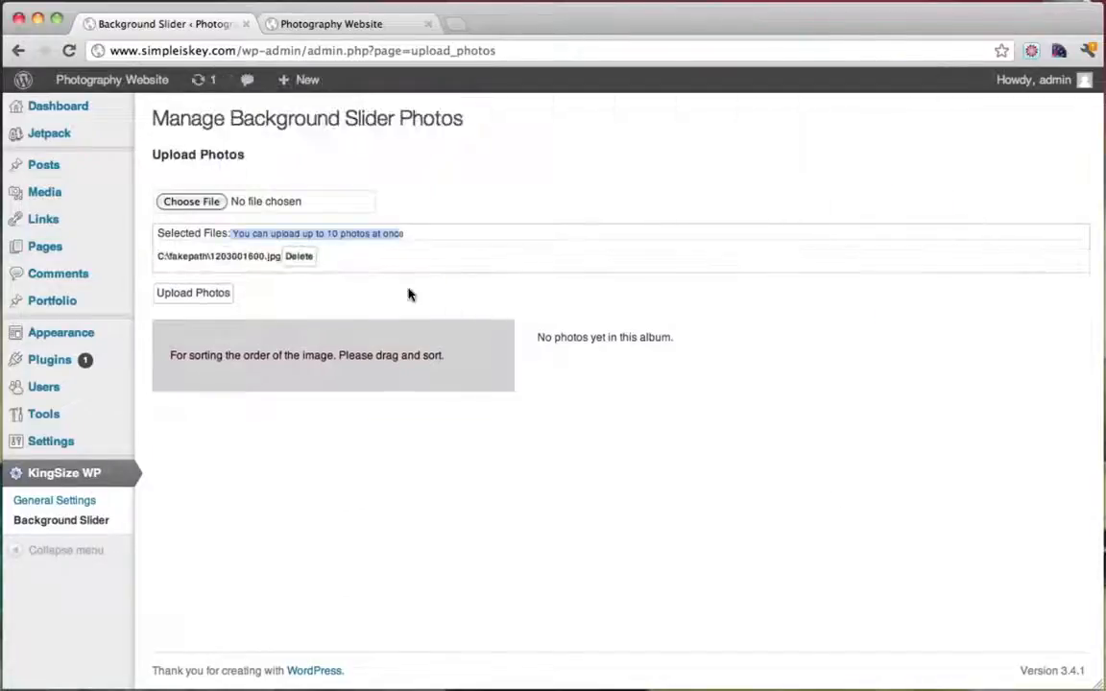
Queue DSC08642.JPG, DSC08653.JPG and IMAG0214.jpg for the background slider
click(210, 201)
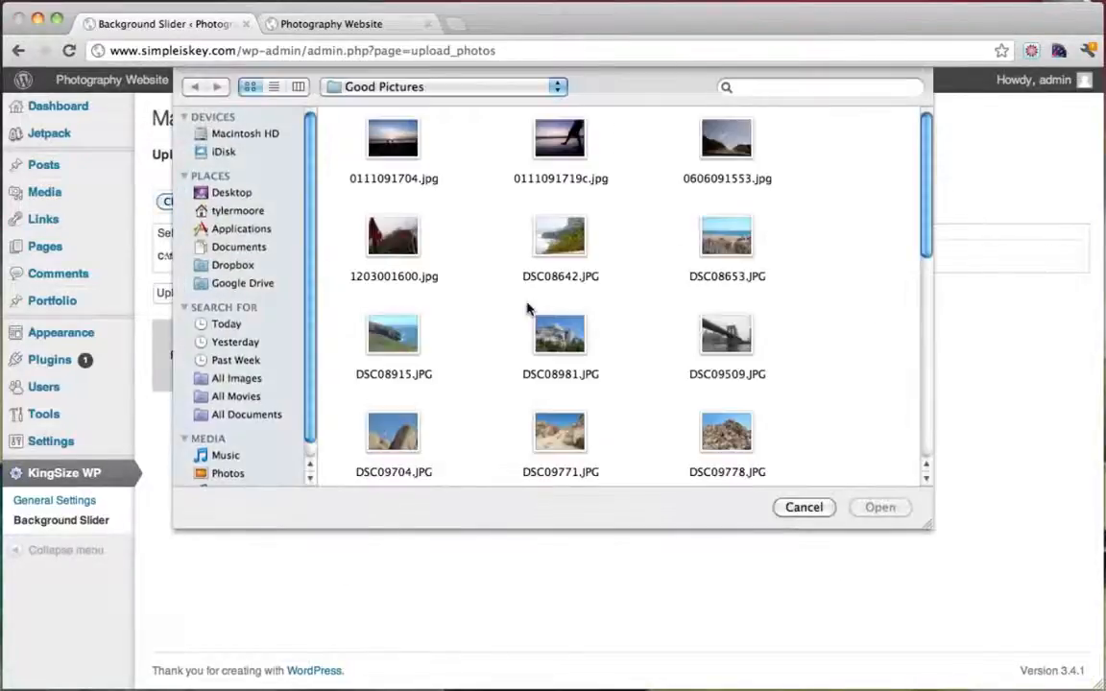
click(567, 244)
click(879, 507)
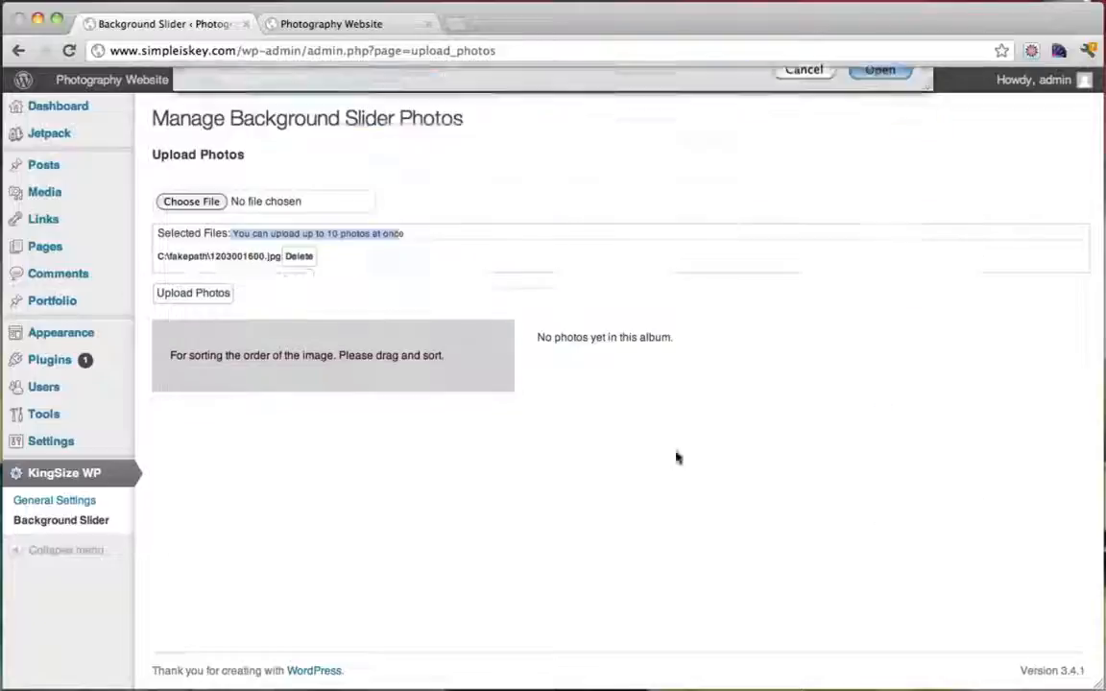
click(212, 201)
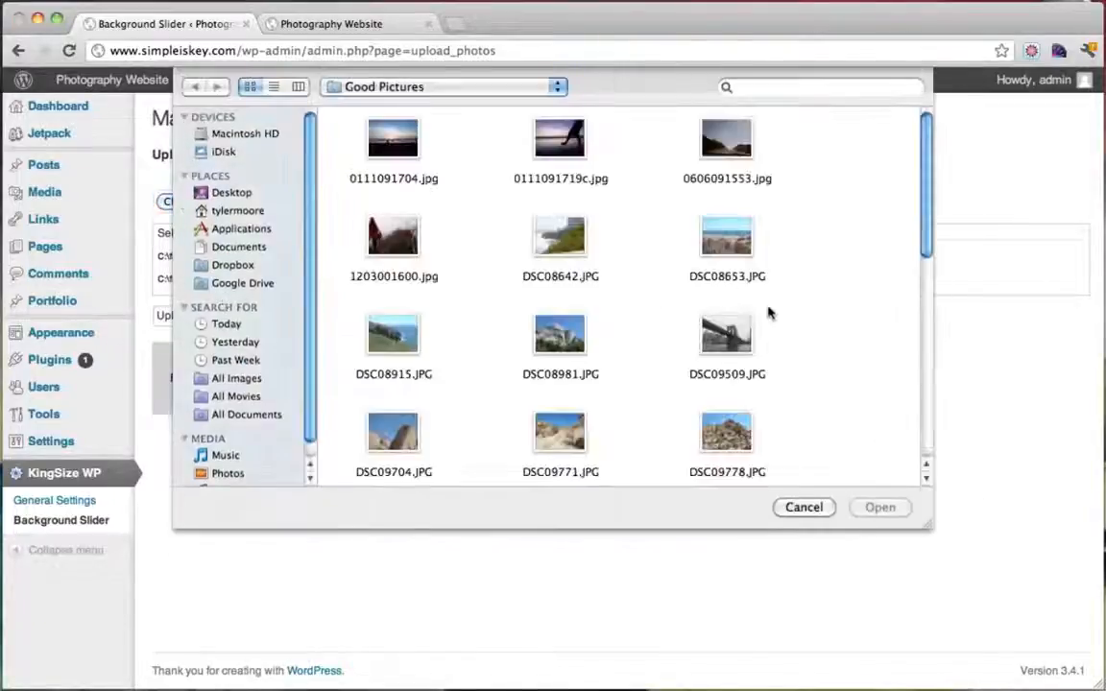
click(727, 238)
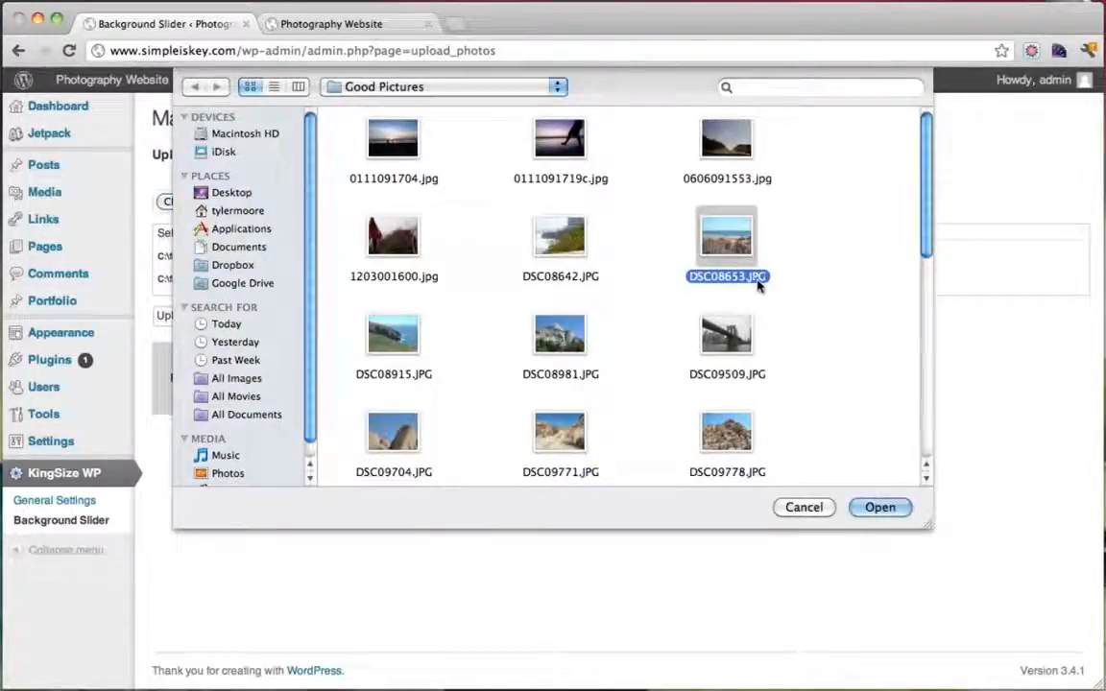
click(881, 507)
click(199, 203)
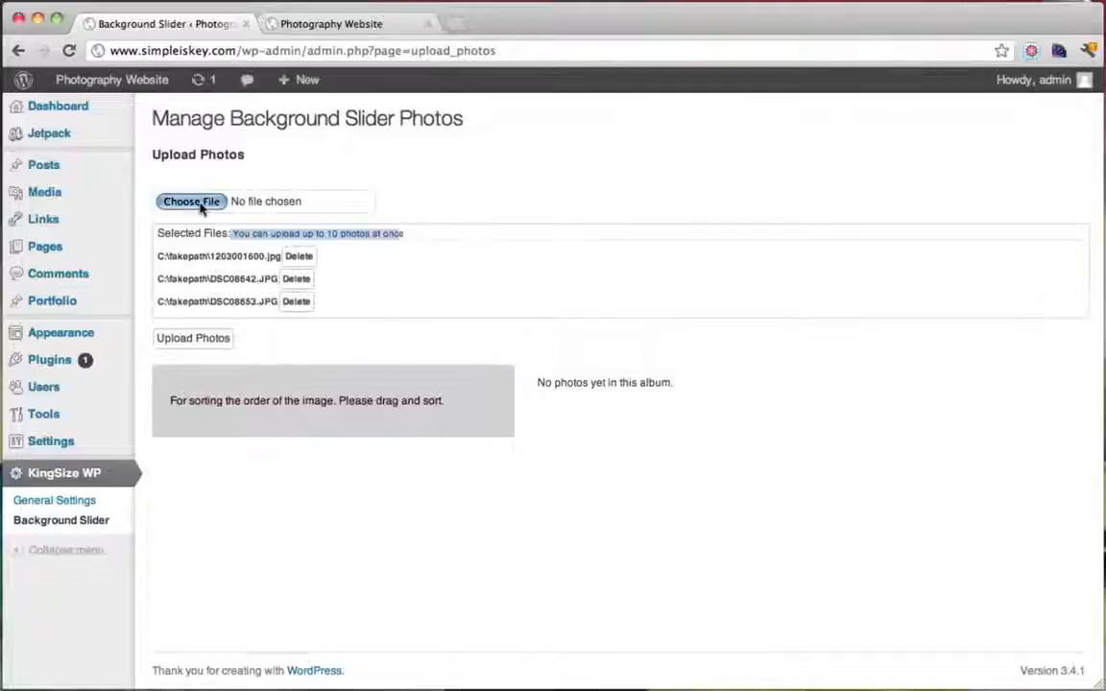
scroll(582, 342, down, 5)
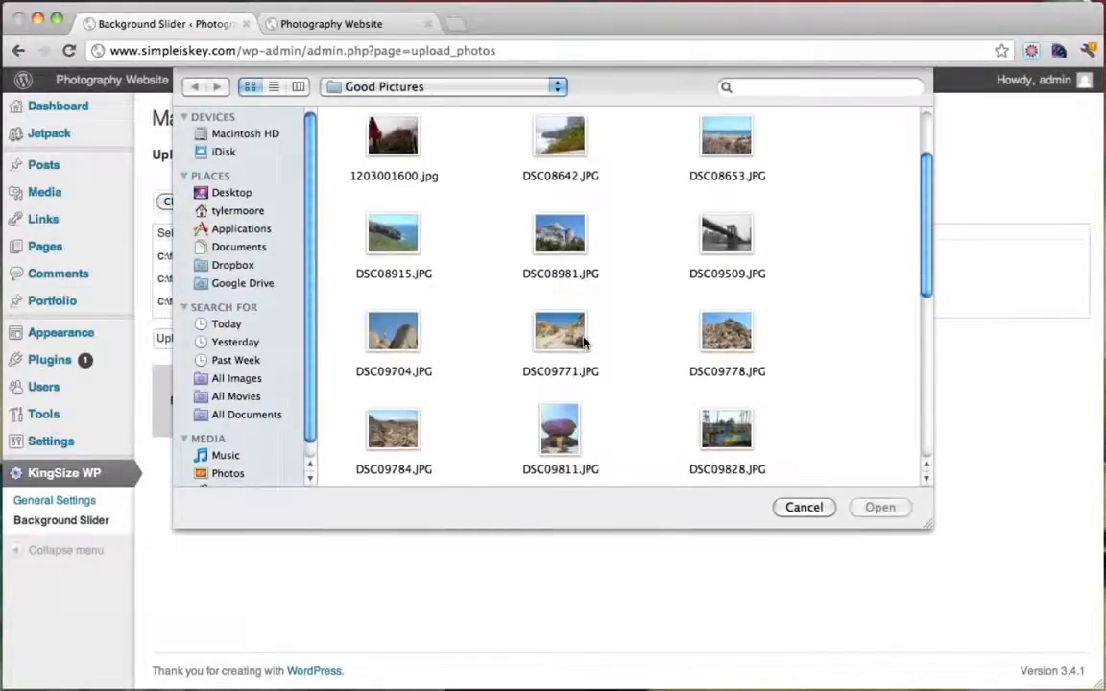
scroll(583, 343, down, 5)
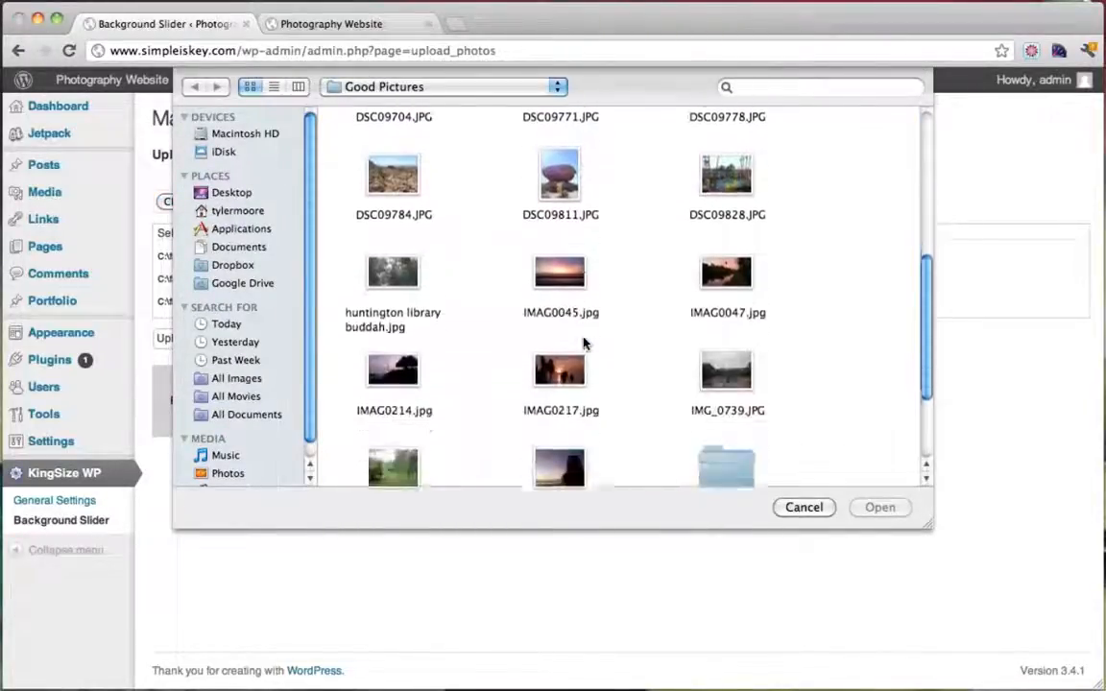
click(393, 348)
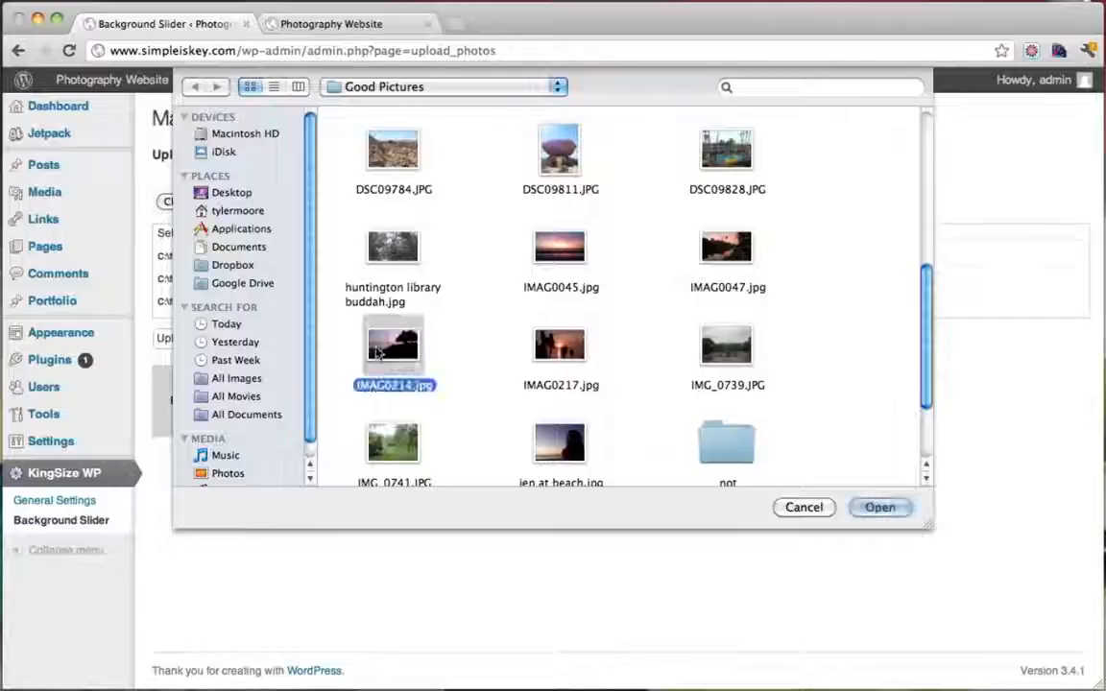
click(881, 508)
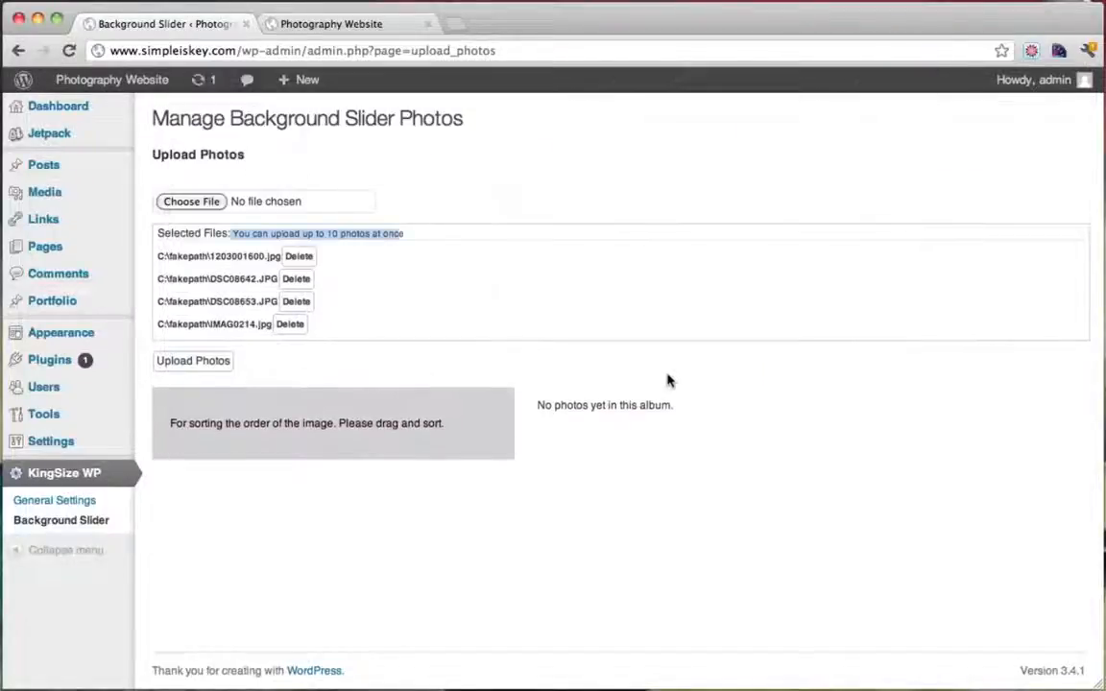
Upload the four queued slider photos, then reload the live homepage to see the new background
click(219, 365)
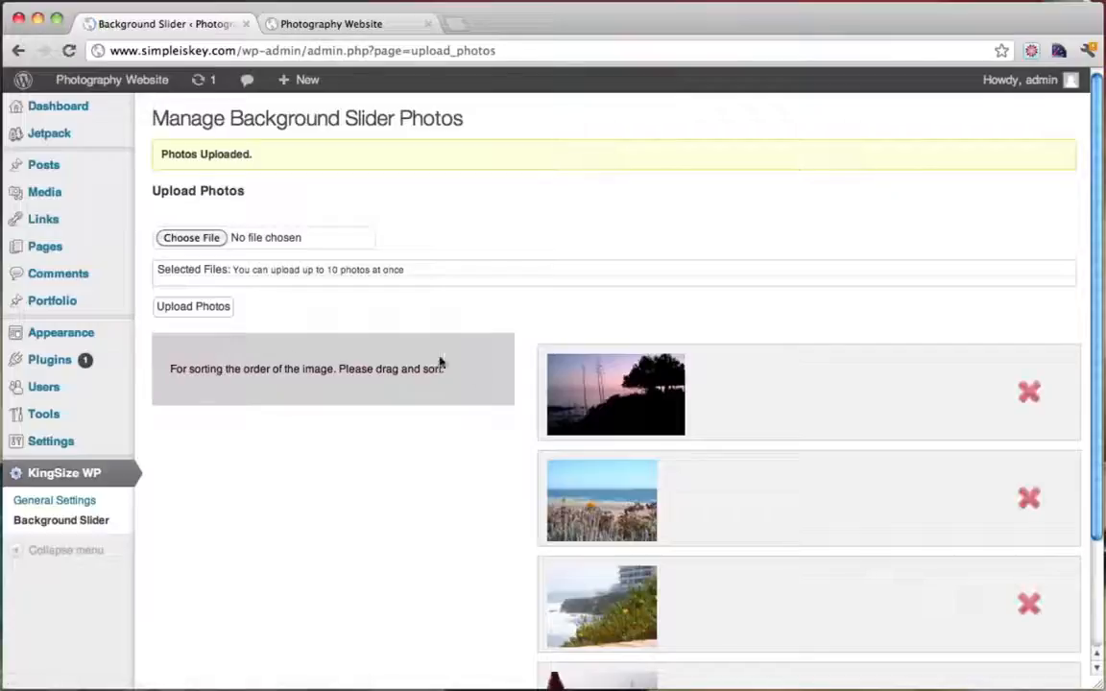
scroll(497, 375, down, 3)
scroll(497, 376, up, 3)
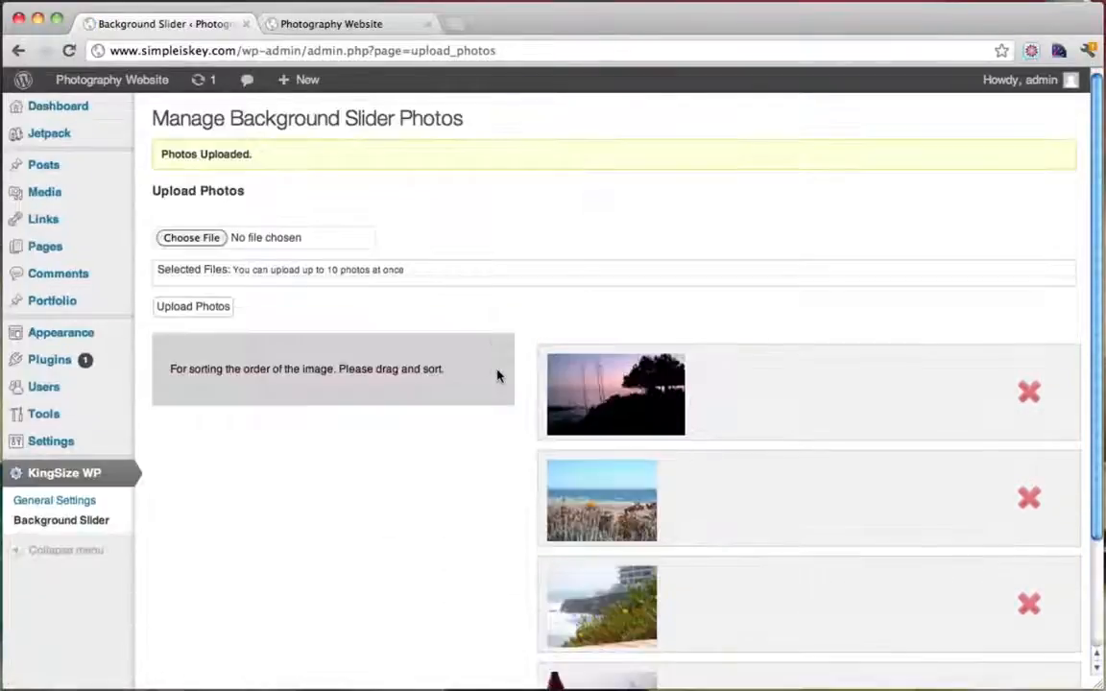
click(351, 24)
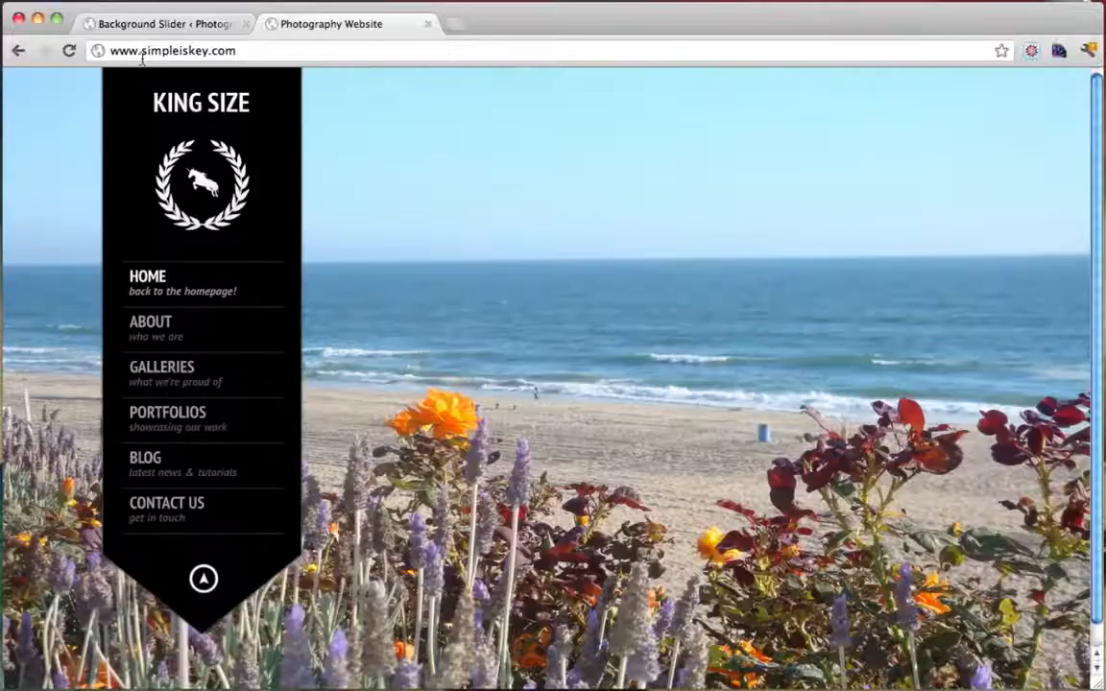
click(69, 51)
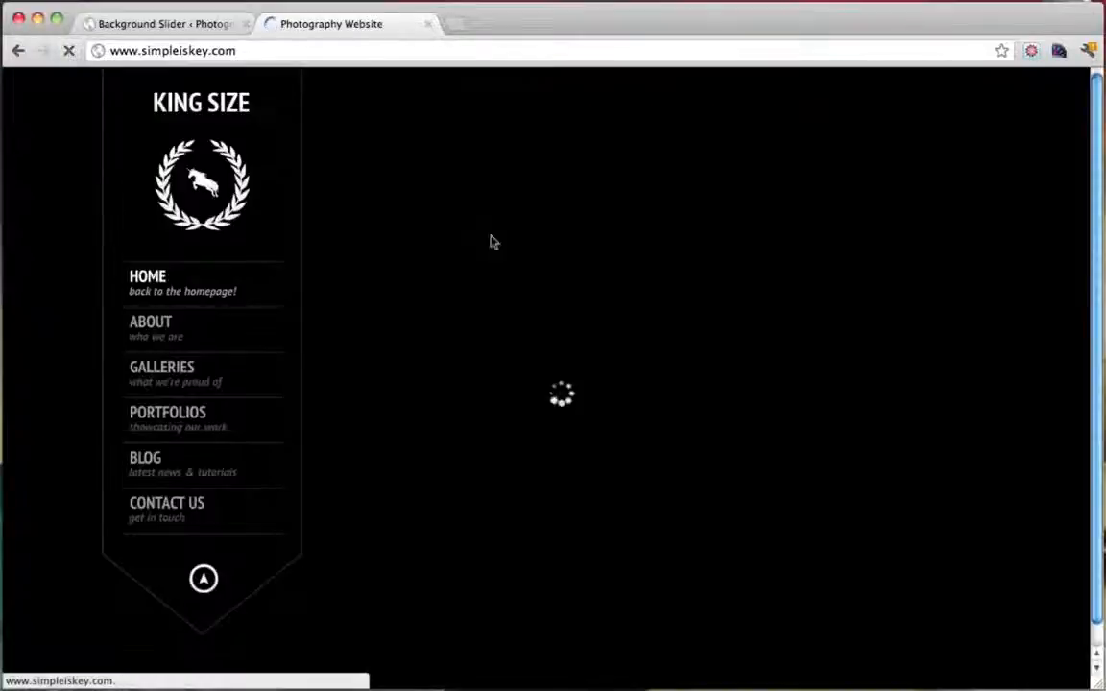
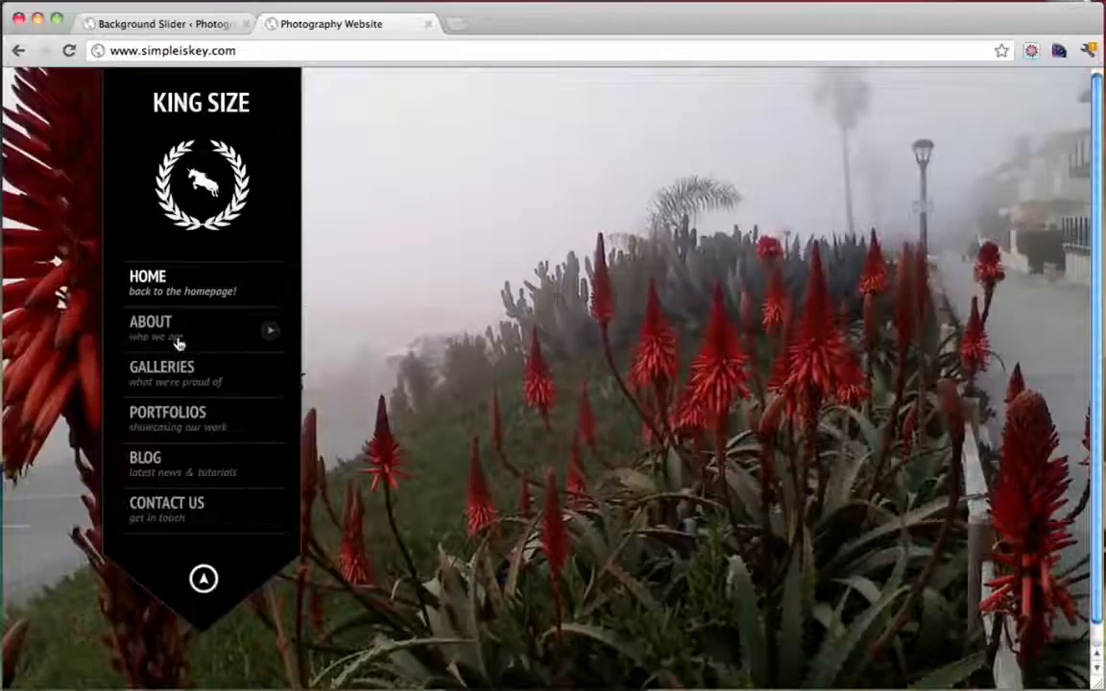
Browse the live site's About and Home pages and toggle the navigation panel off and on, then go back to slider admin
click(168, 330)
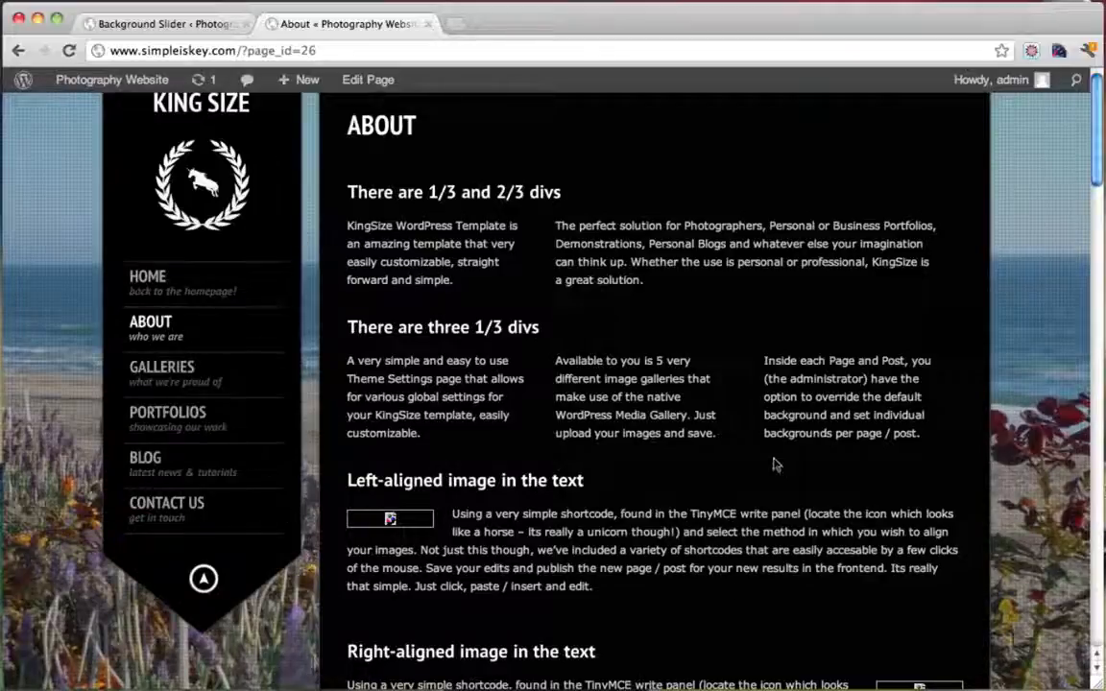
click(149, 278)
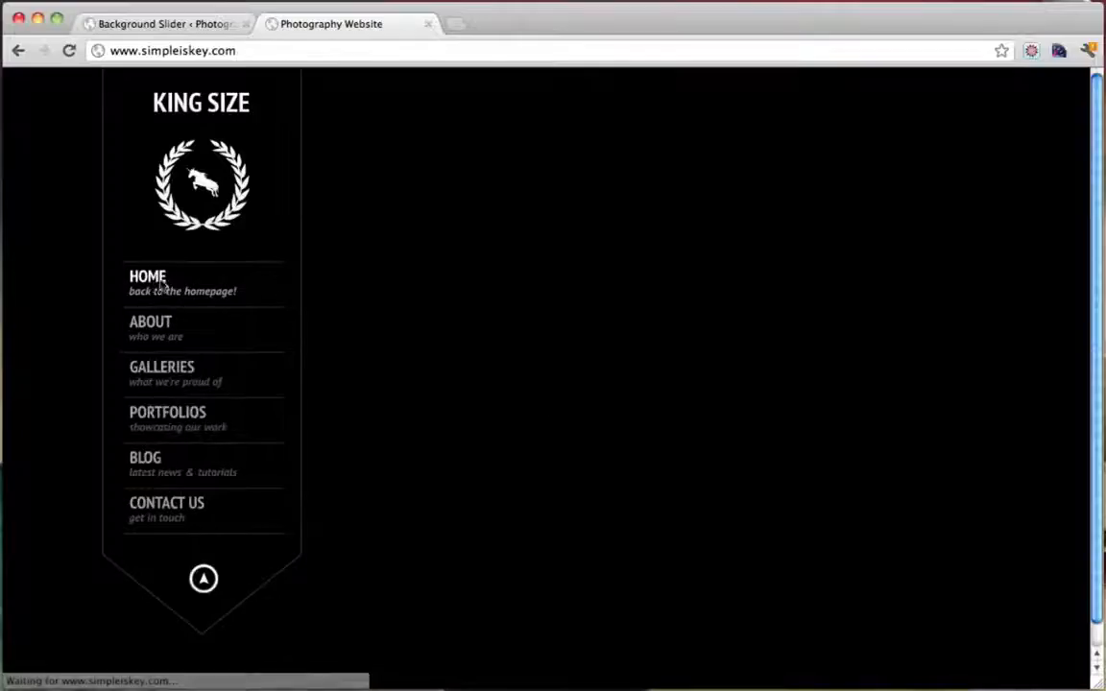
click(203, 579)
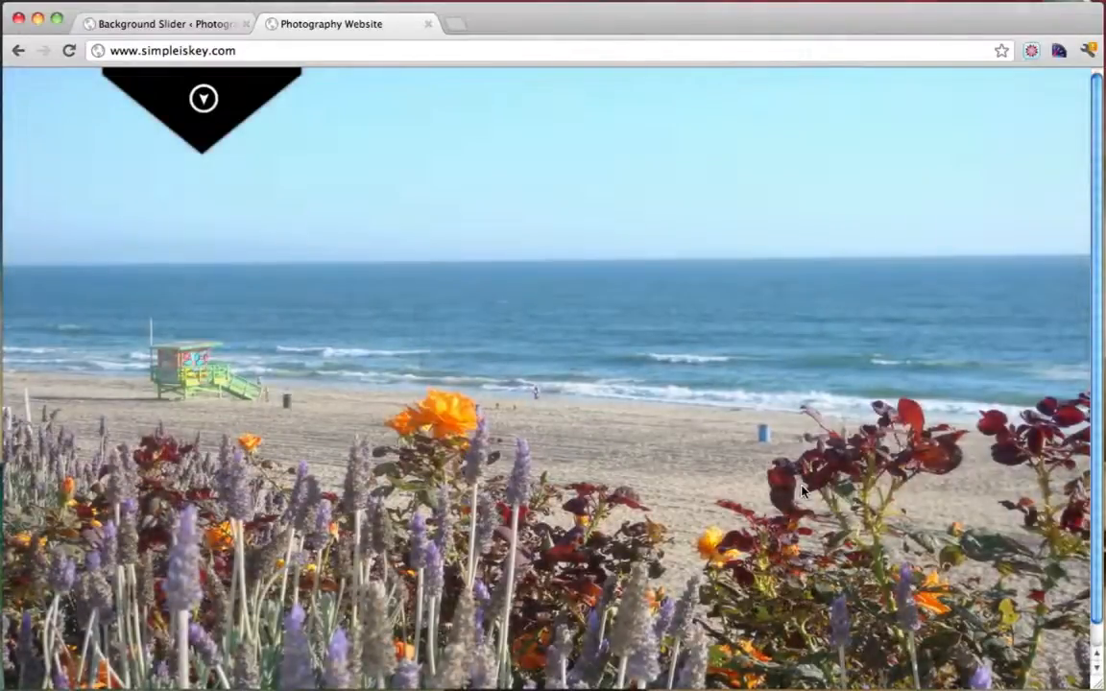
click(202, 101)
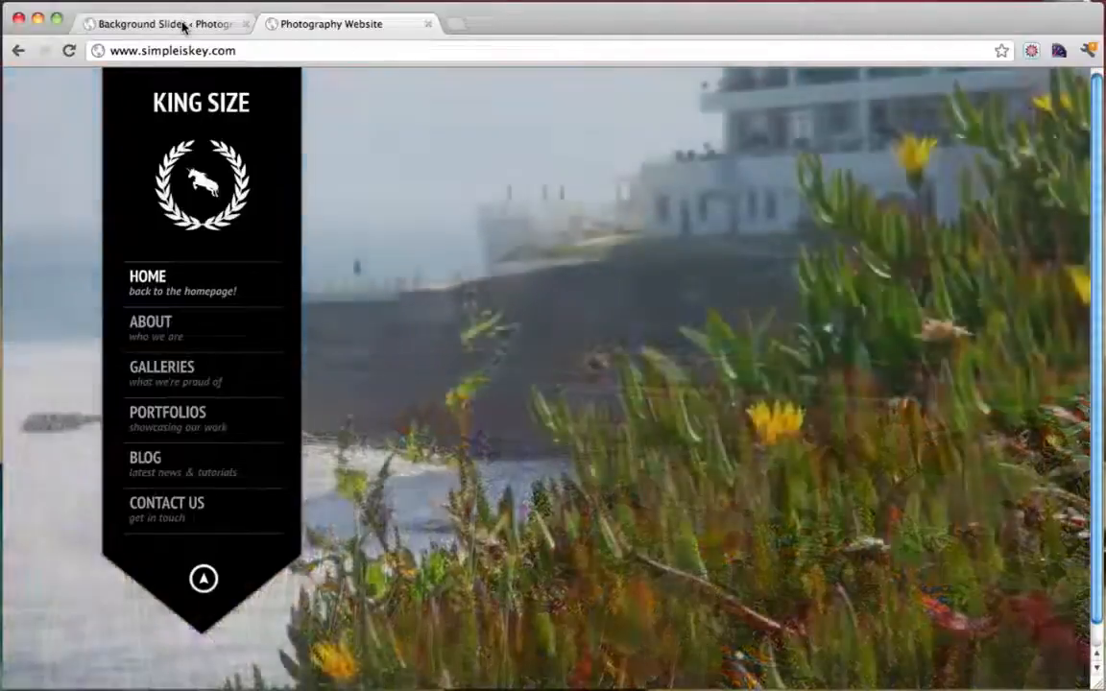
click(173, 23)
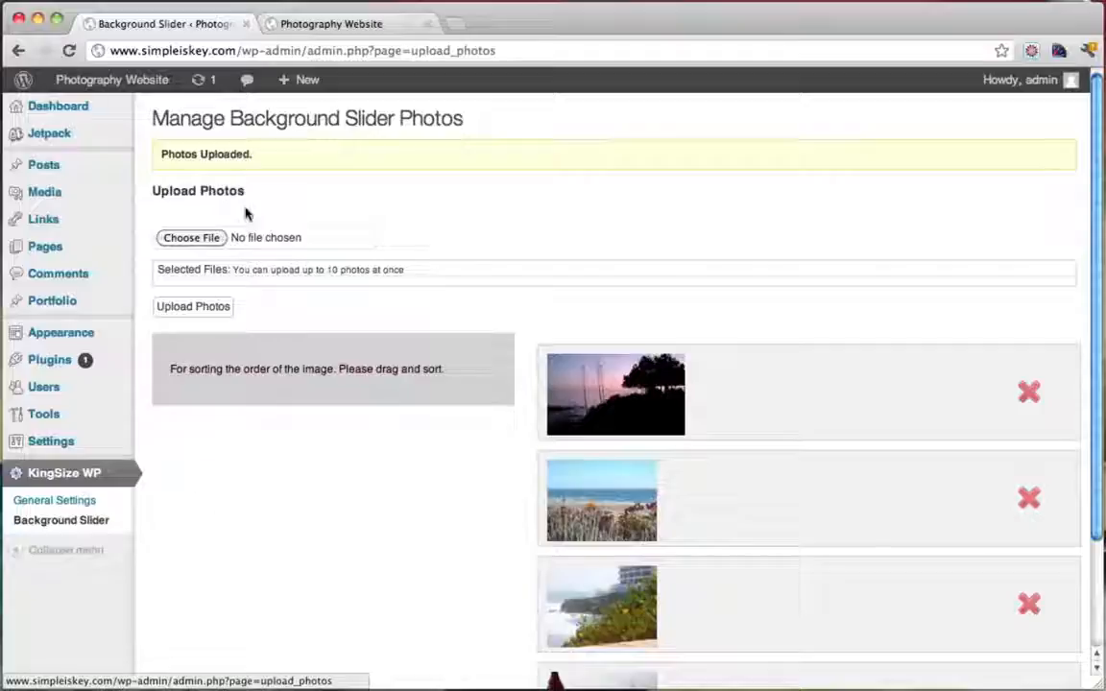
Open the Pages list, glance at the live site, then start a new page with Add New
click(48, 248)
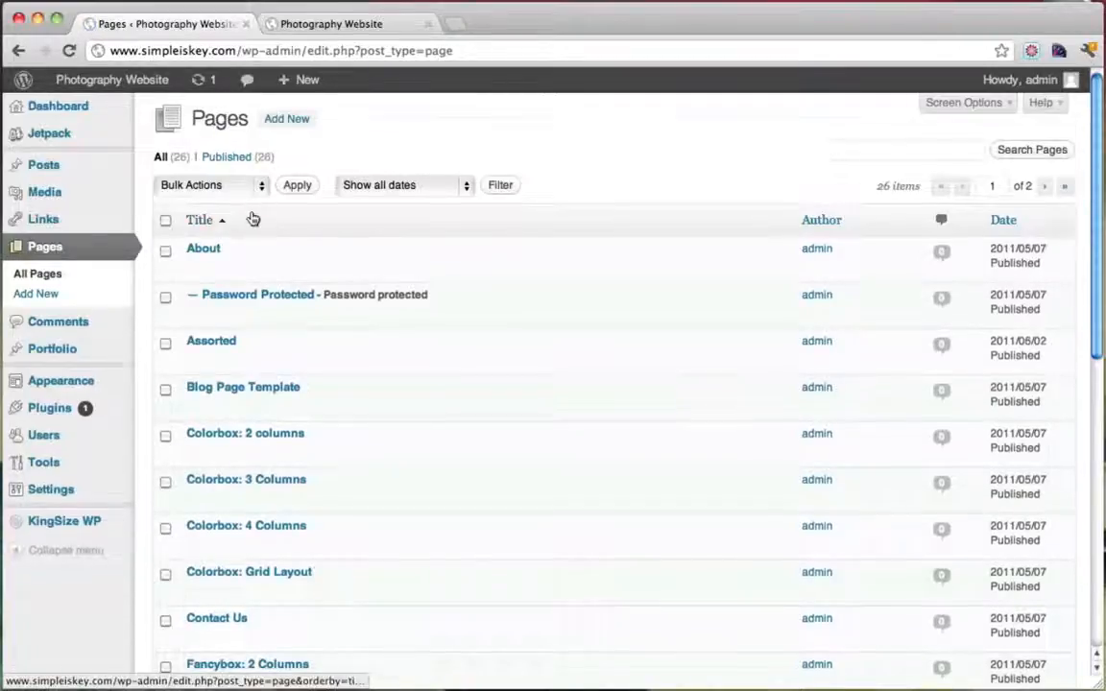
scroll(251, 219, down, 5)
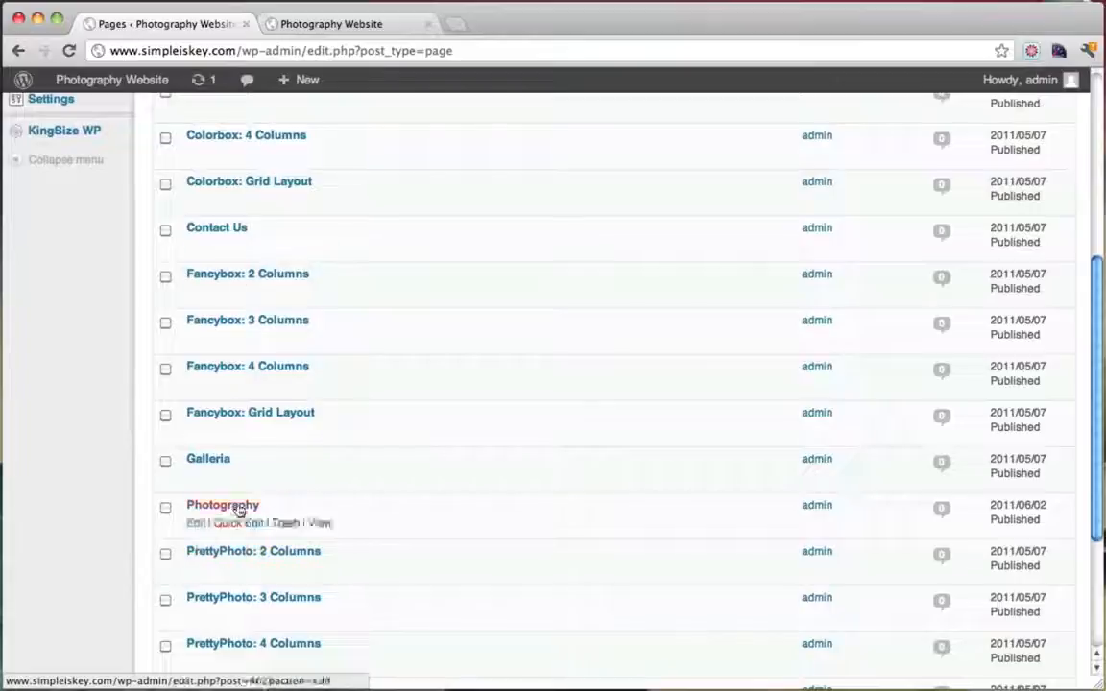
click(351, 27)
mouse_move(153, 336)
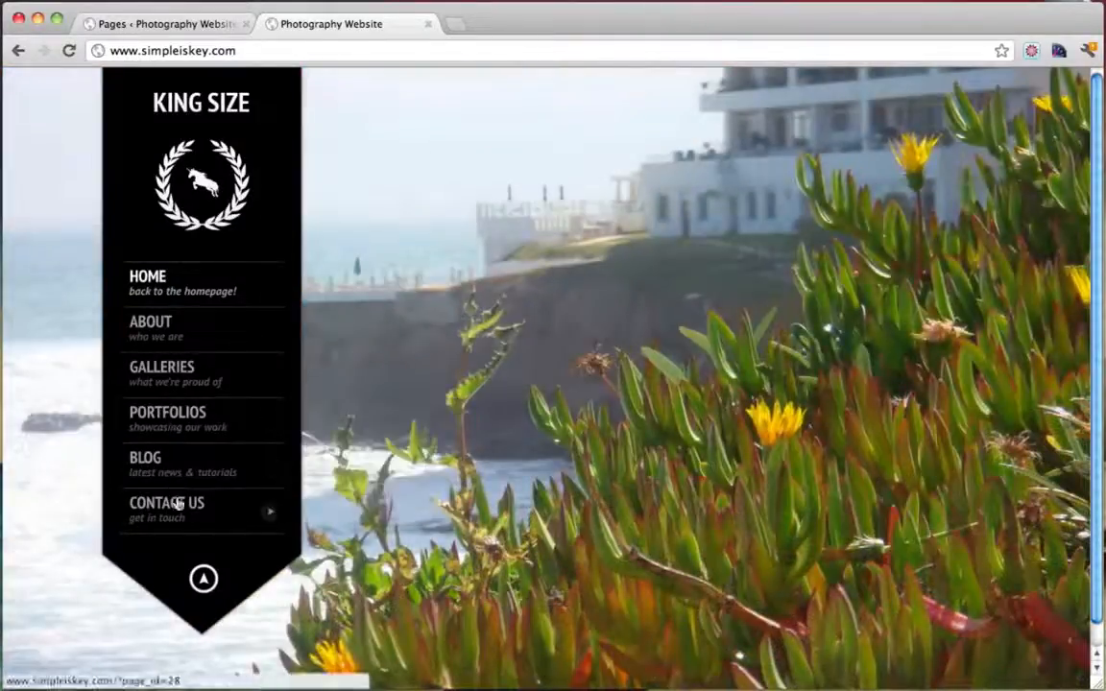
click(175, 30)
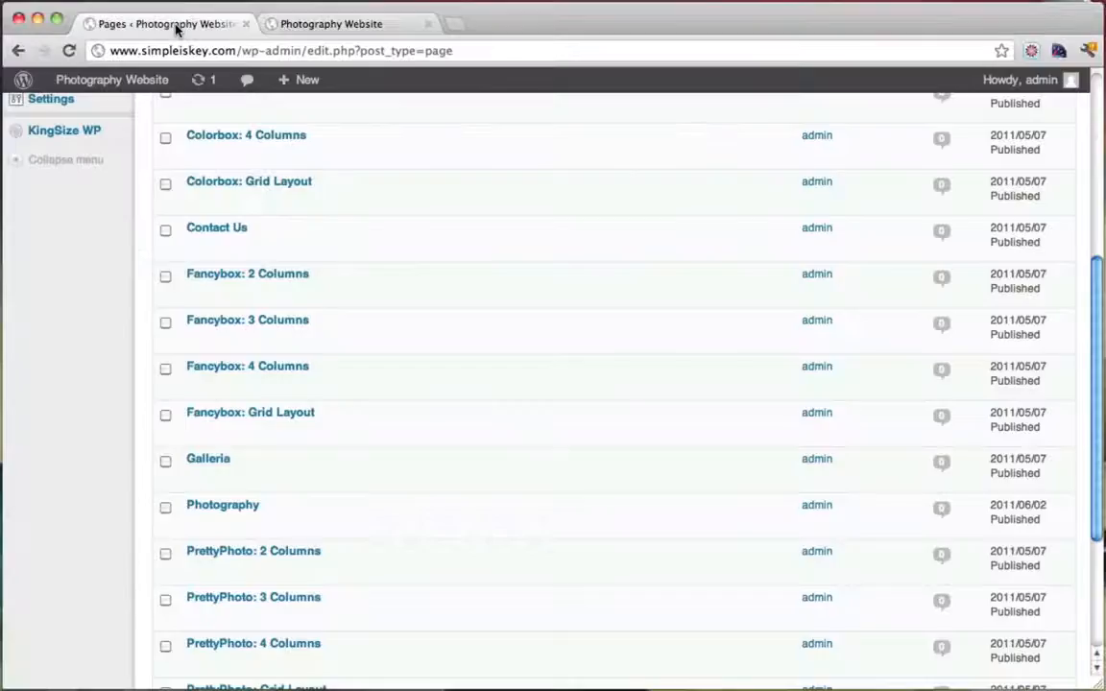
scroll(246, 470, up, 5)
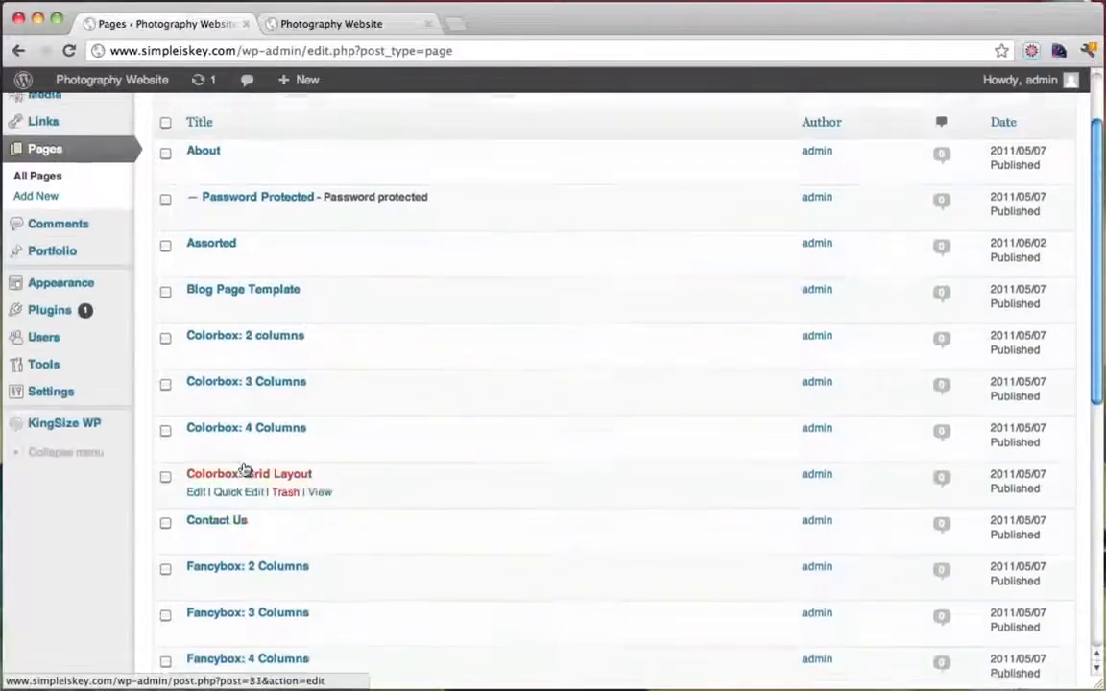
scroll(47, 172, up, 2)
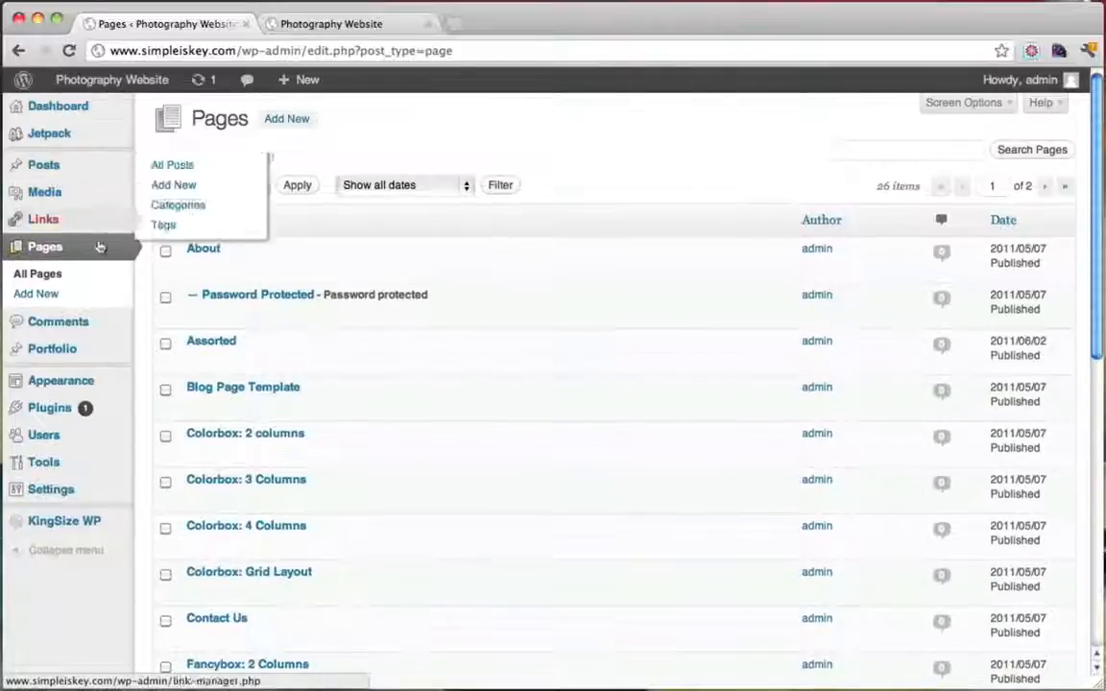
click(286, 120)
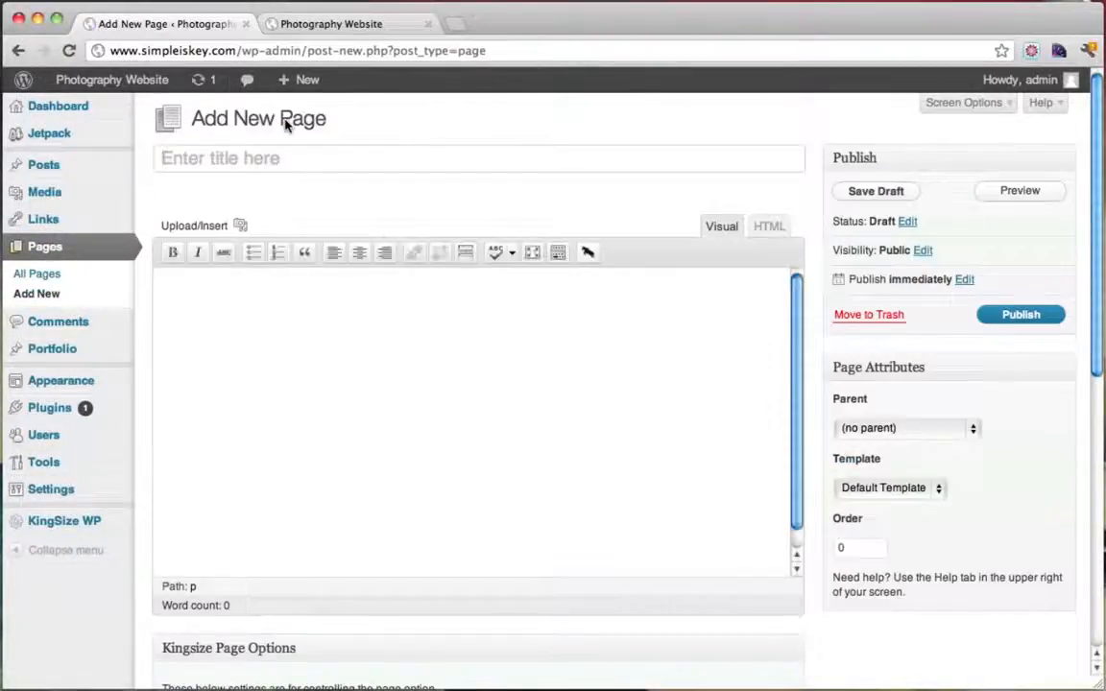
Title the new page 'Gallery' and open the page Template dropdown
text(Galle)
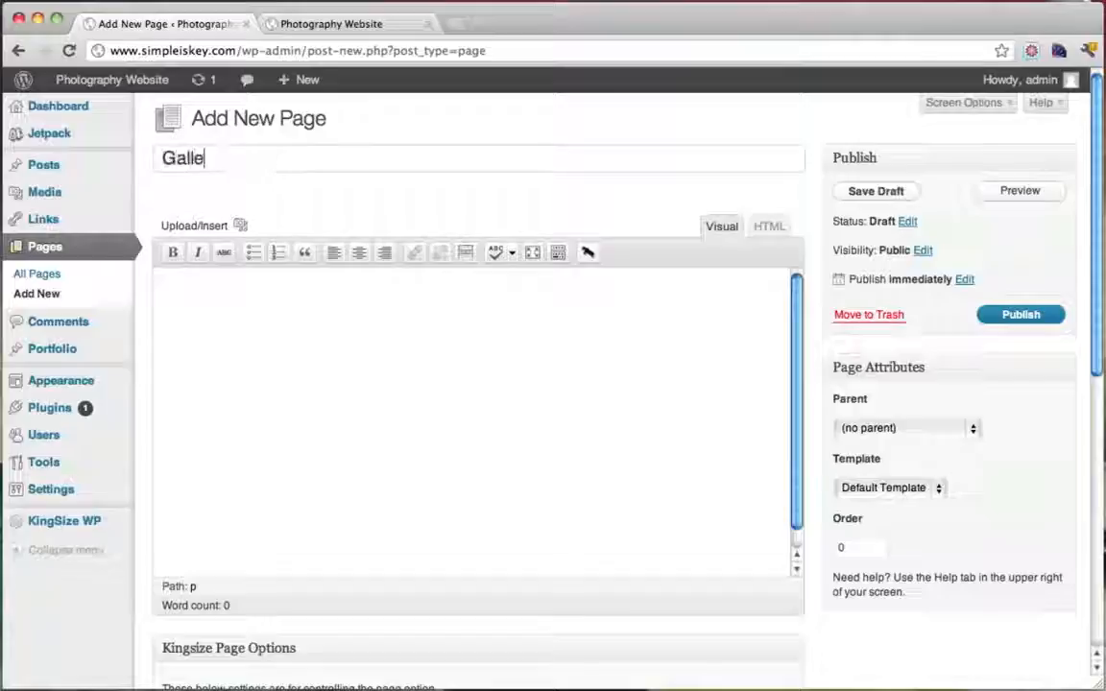
text(ry)
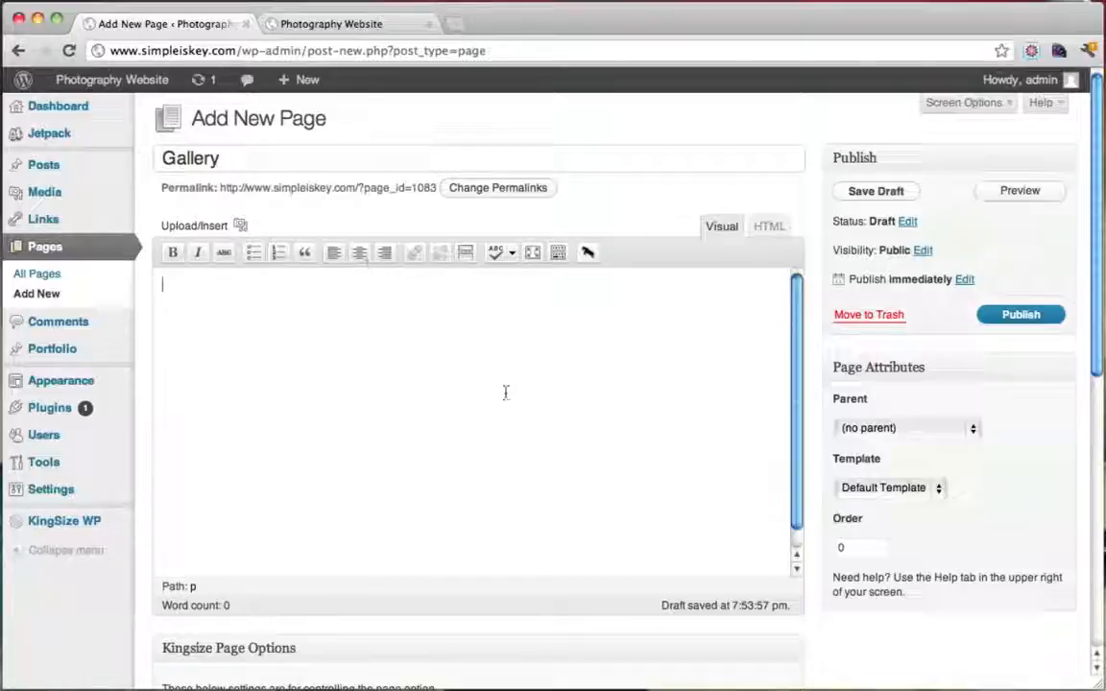
click(939, 487)
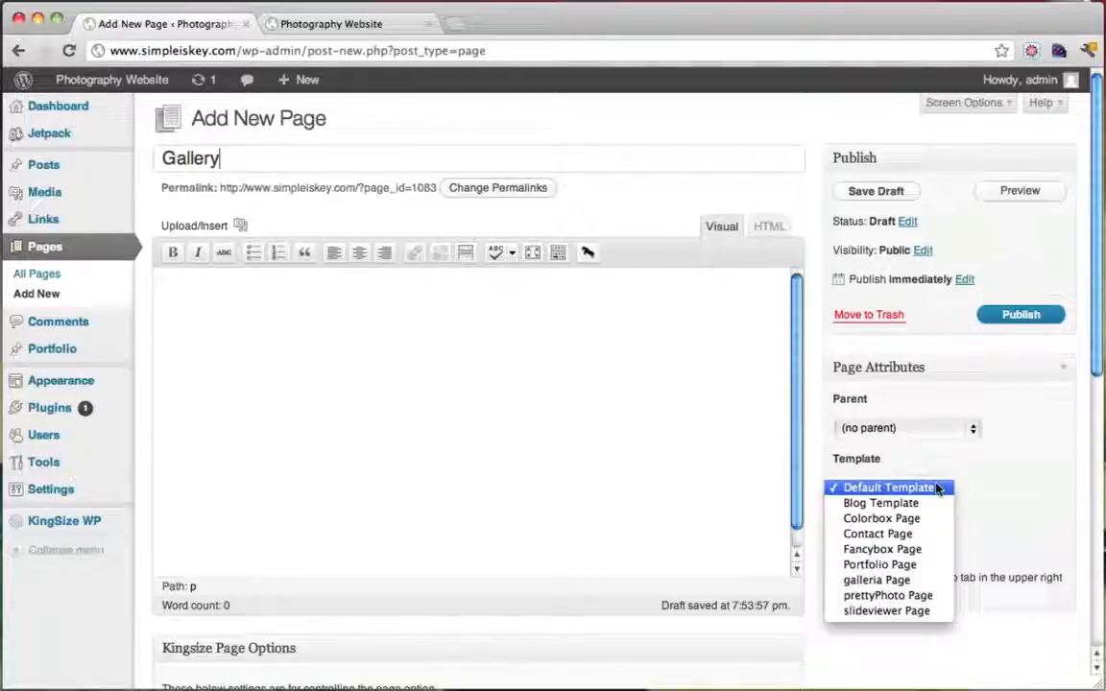
Apply the prettyPhoto Page template to the Gallery page
click(887, 595)
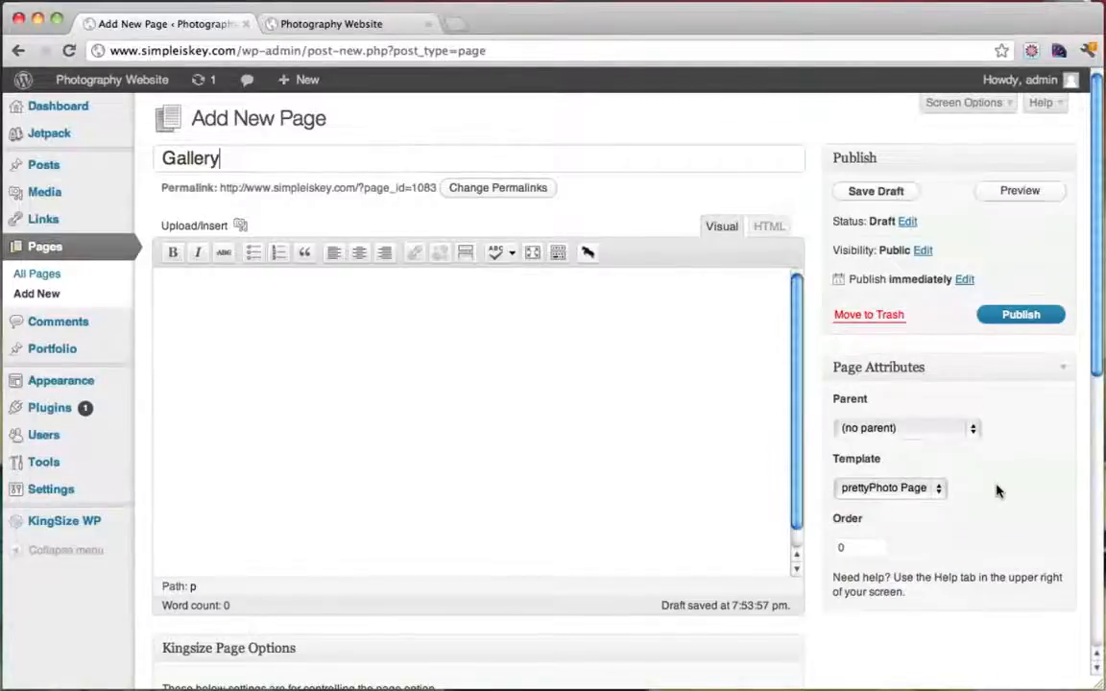
scroll(997, 491, down, 1)
scroll(997, 491, down, 10)
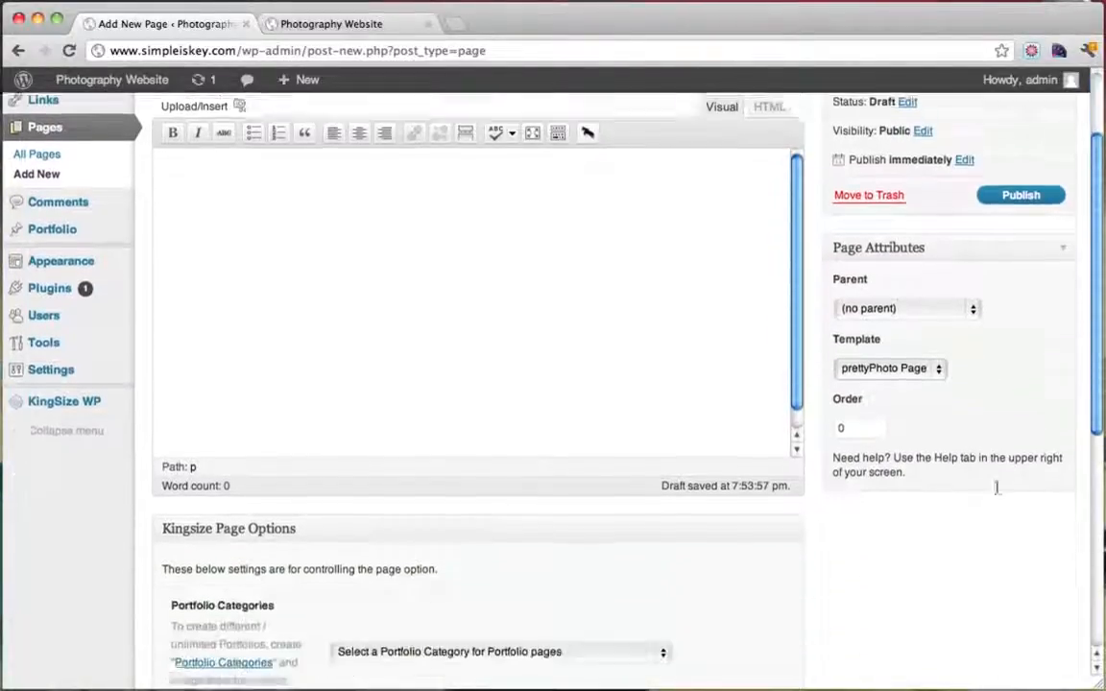
scroll(996, 491, down, 1)
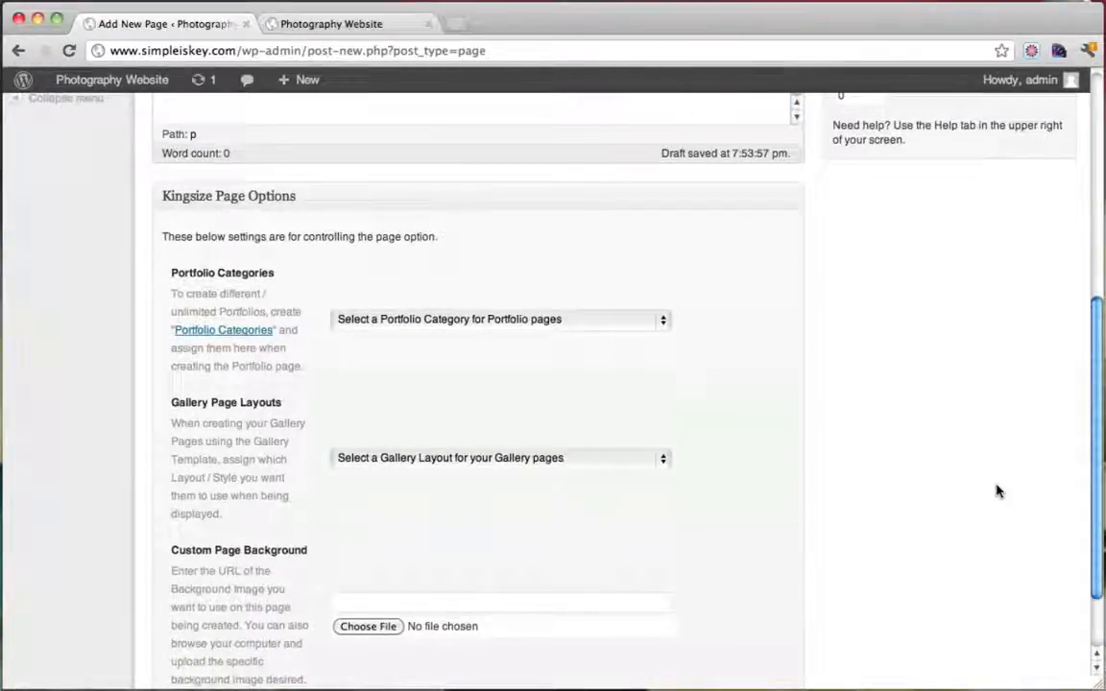
scroll(997, 490, down, 1)
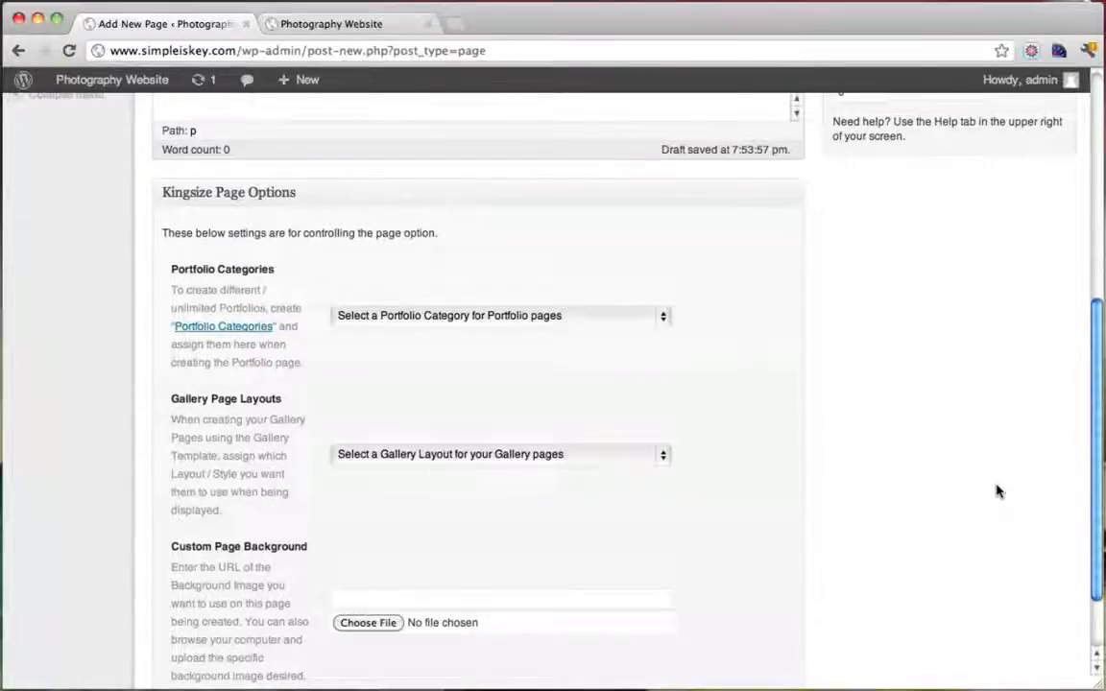
scroll(996, 490, down, 3)
Set the Kingsize Gallery Page Layouts option to 4 Column Layout
click(572, 365)
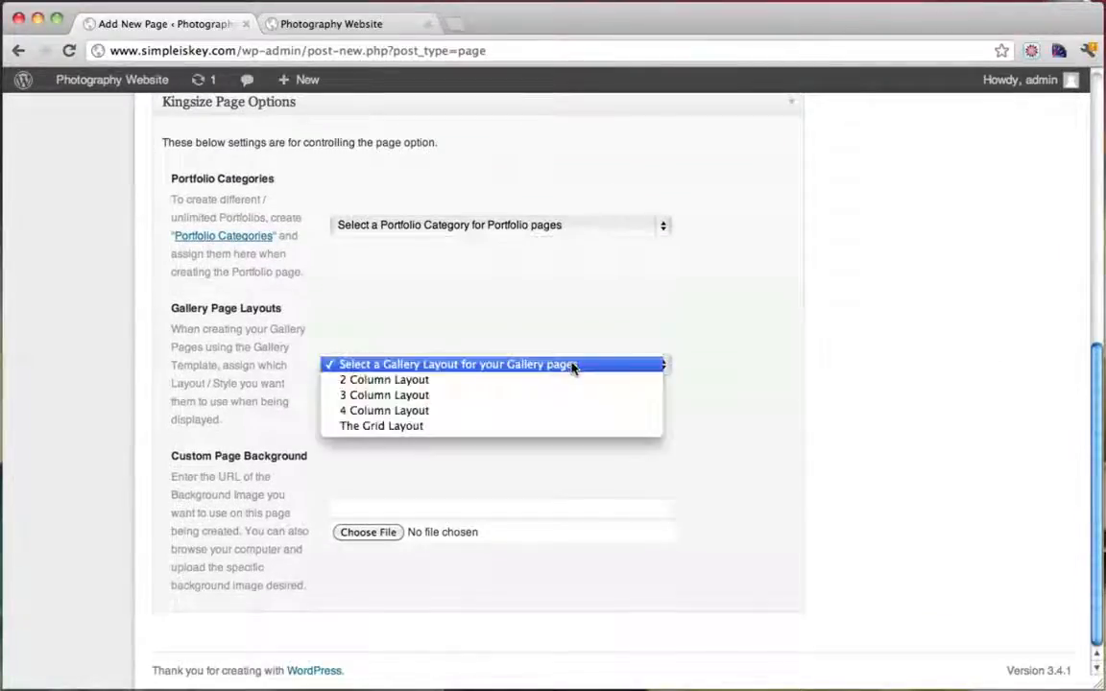
click(384, 411)
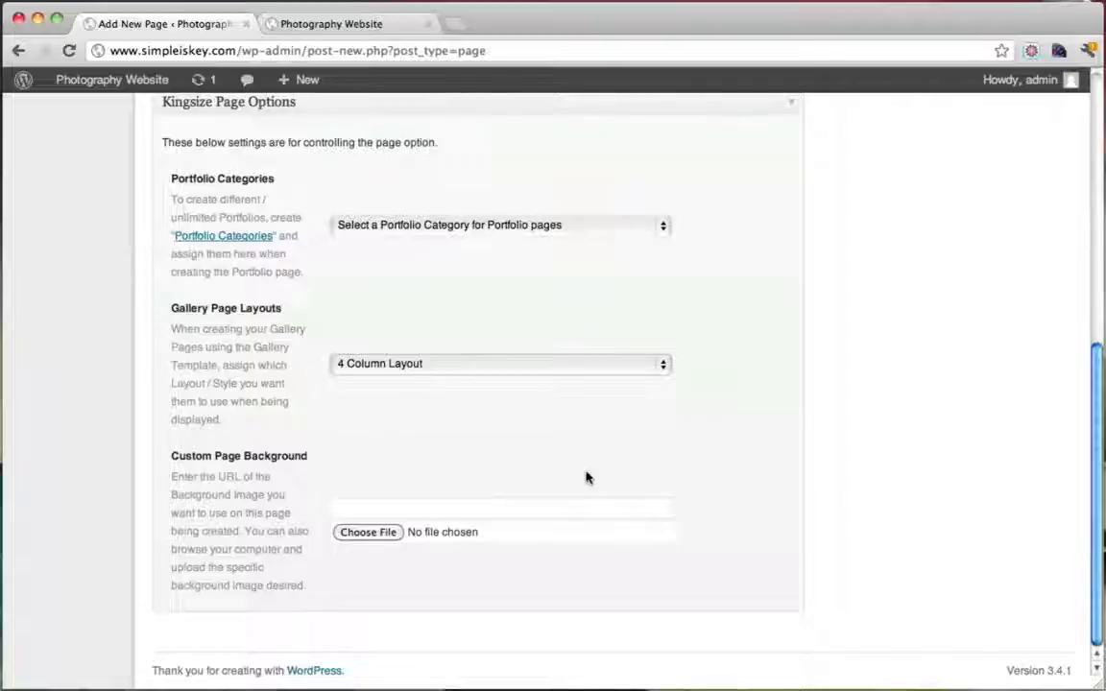
scroll(587, 477, up, 10)
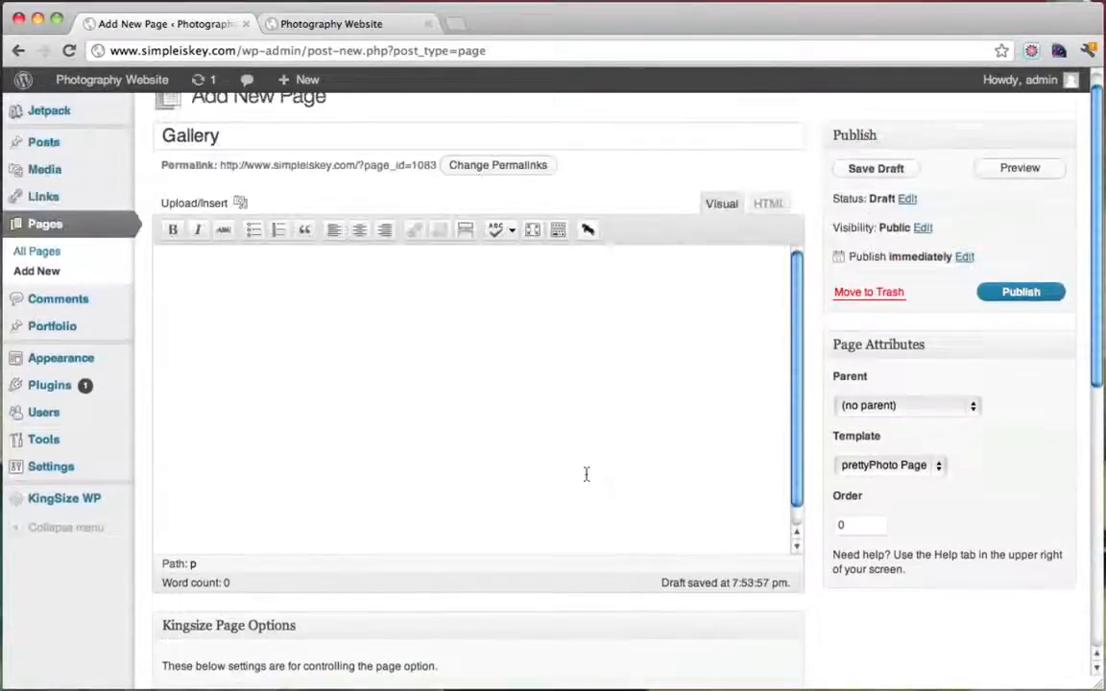
click(327, 386)
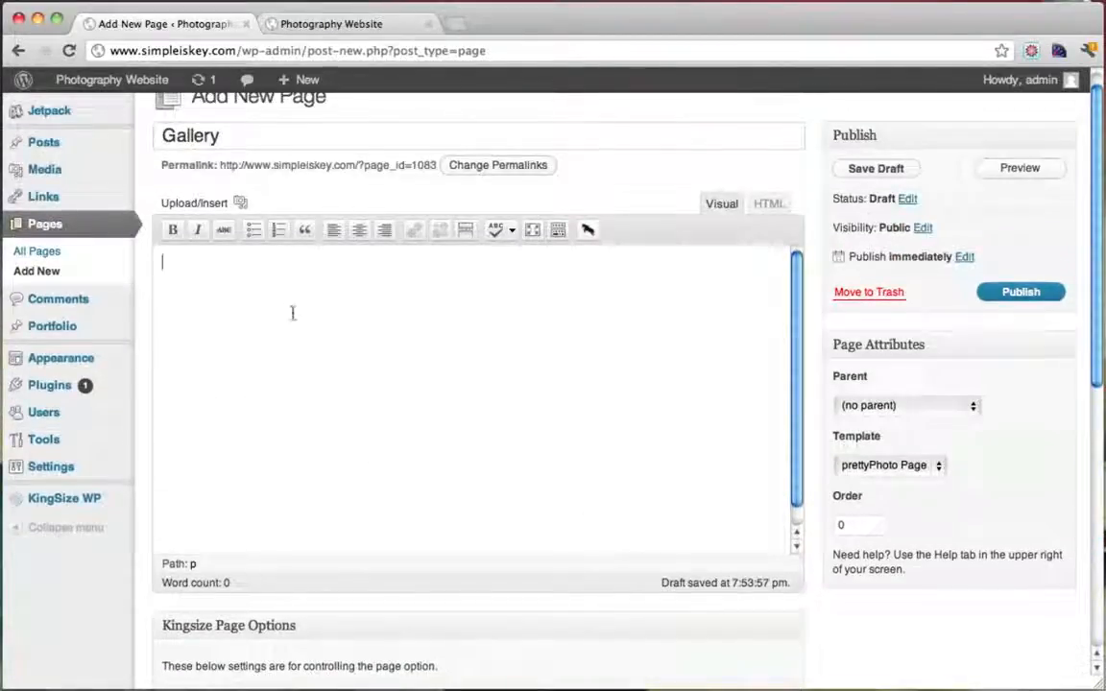
scroll(325, 338, down, 10)
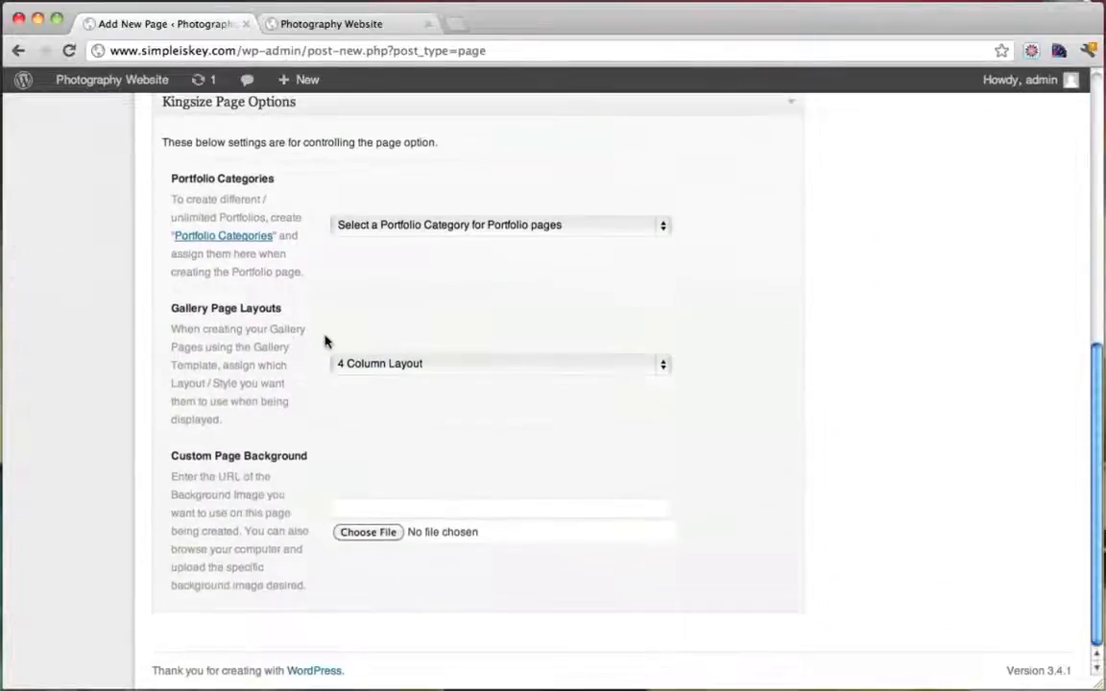
scroll(325, 339, up, 10)
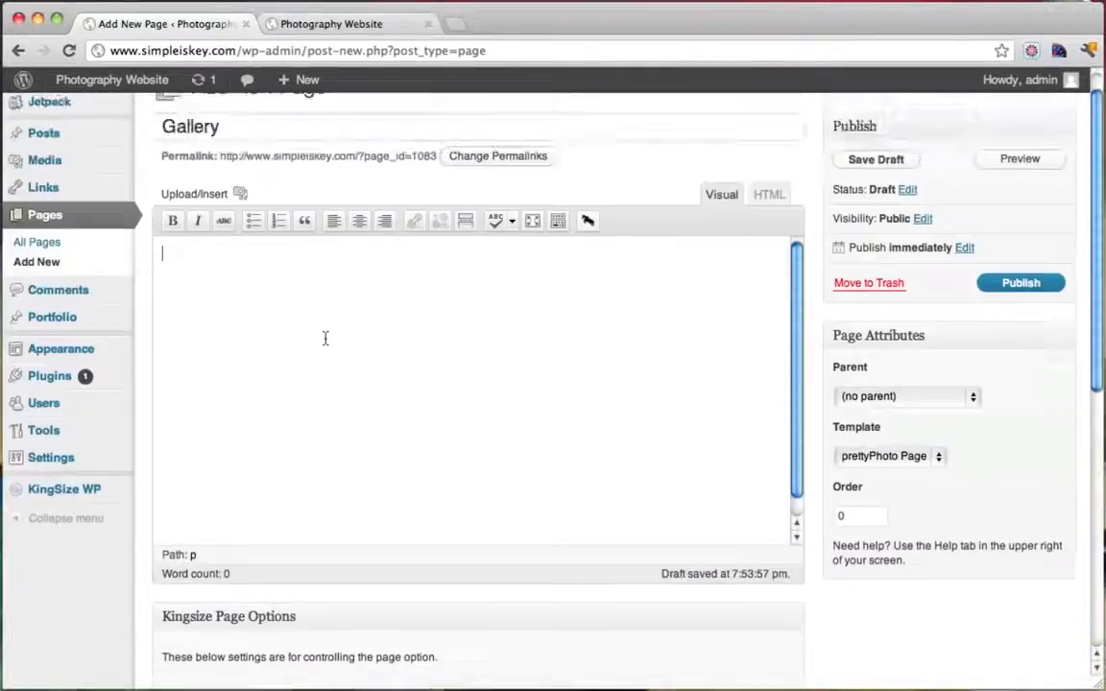
Open the media uploader and start selecting Good Pictures photos from 0111091704.jpg onward
click(240, 195)
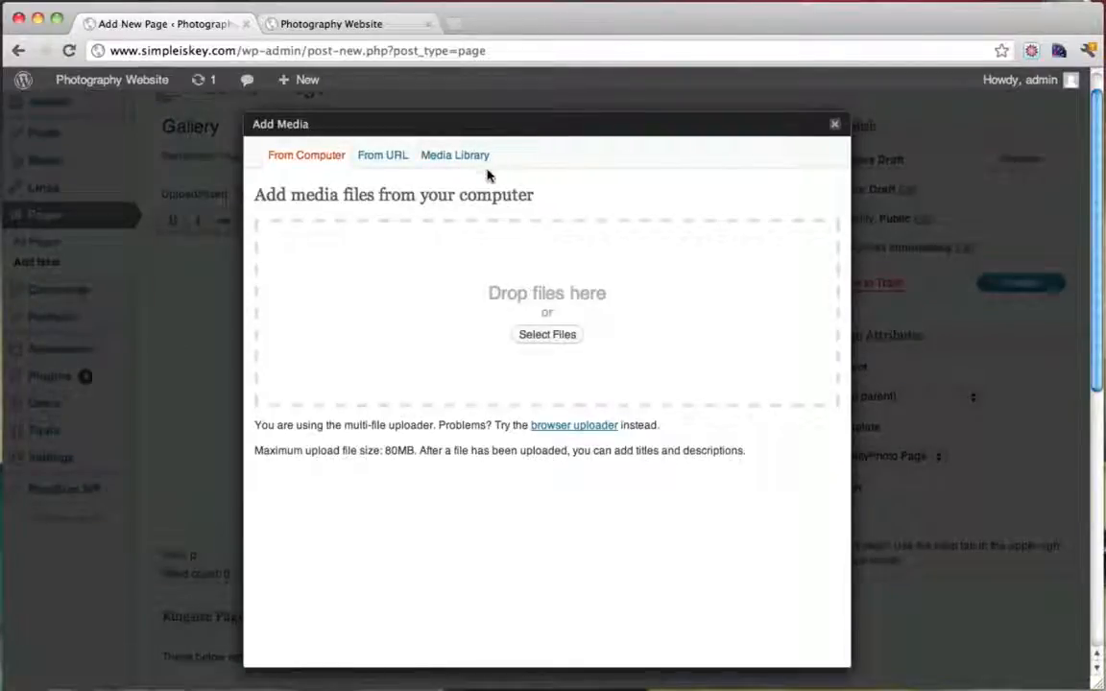
click(548, 334)
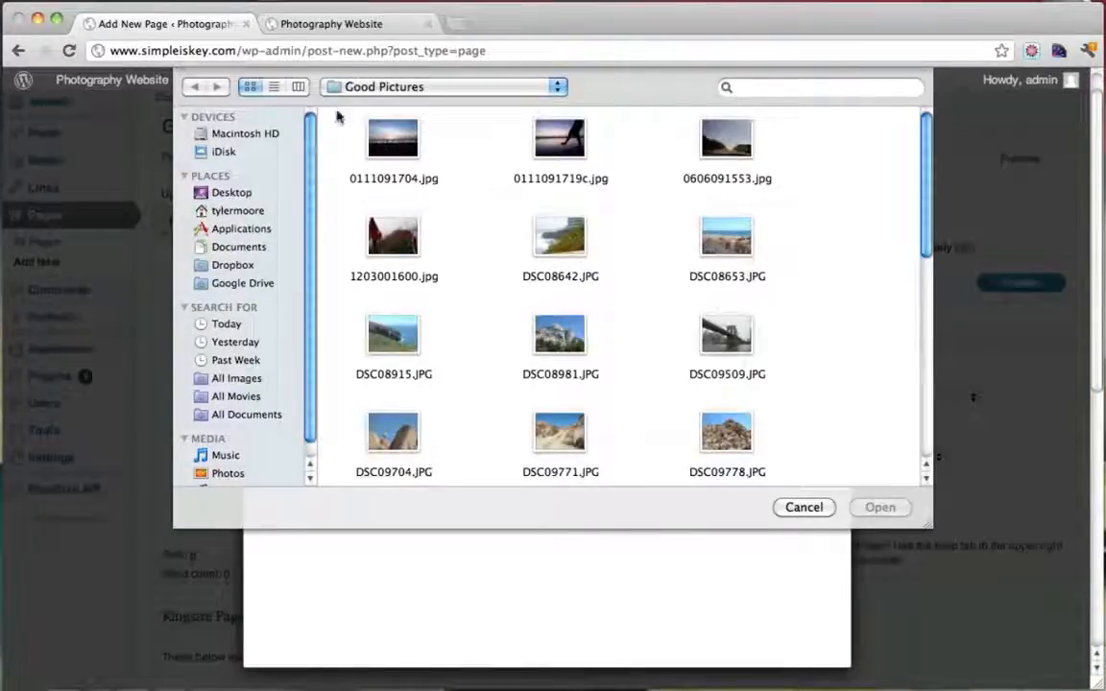
click(389, 139)
shift+click(564, 144)
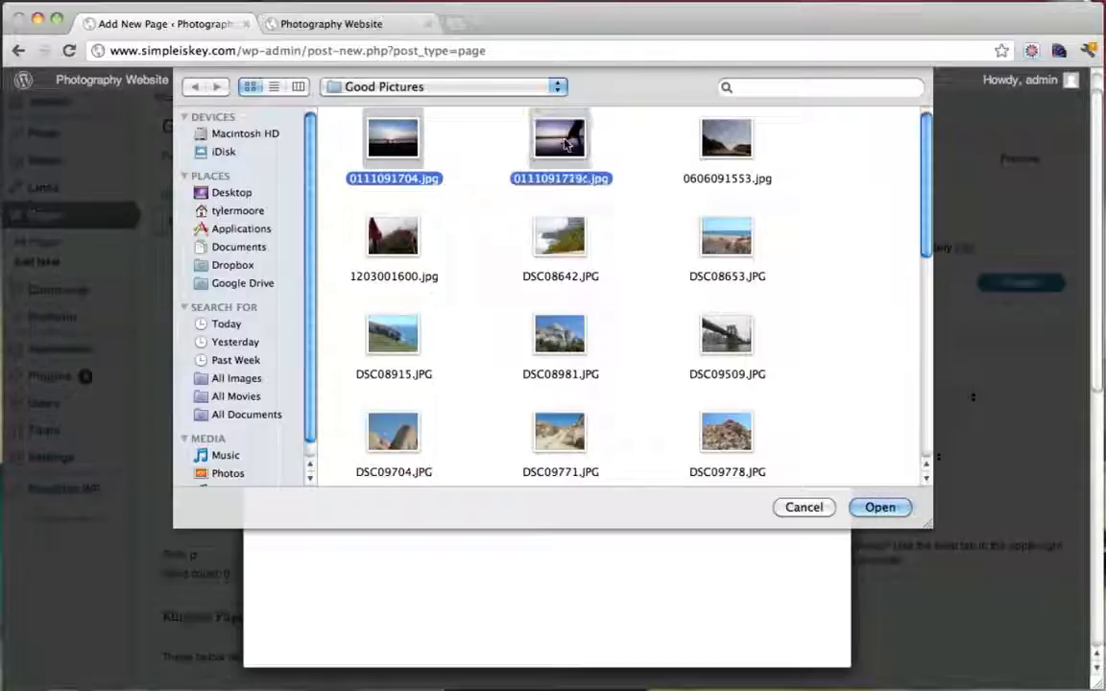
shift+click(725, 142)
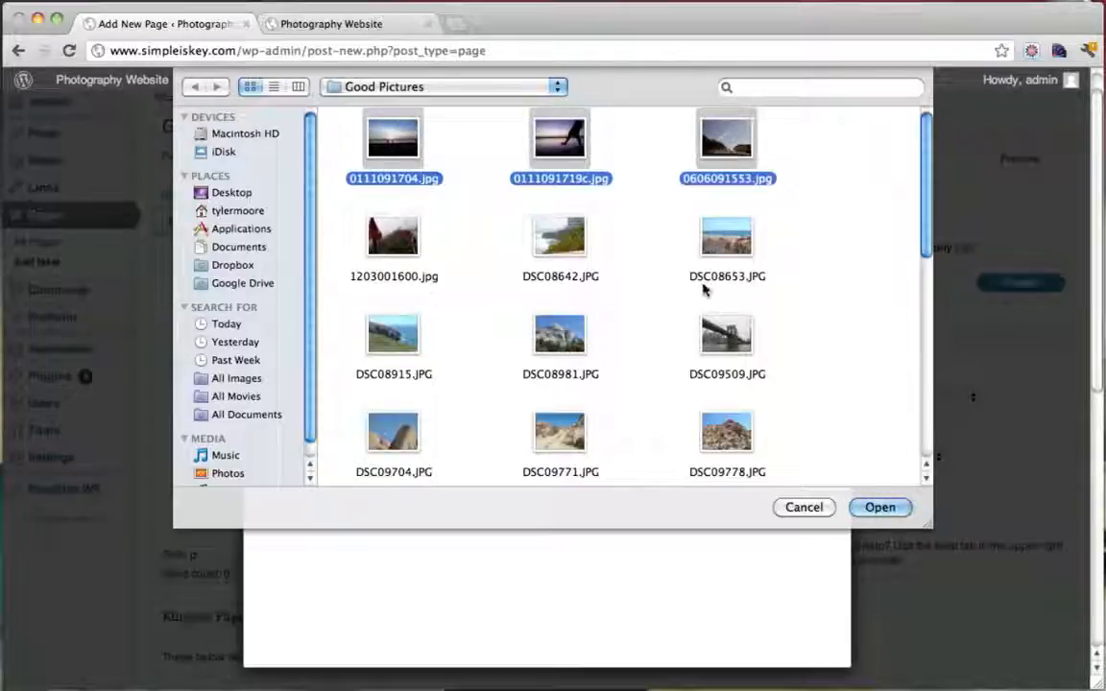
shift+click(756, 274)
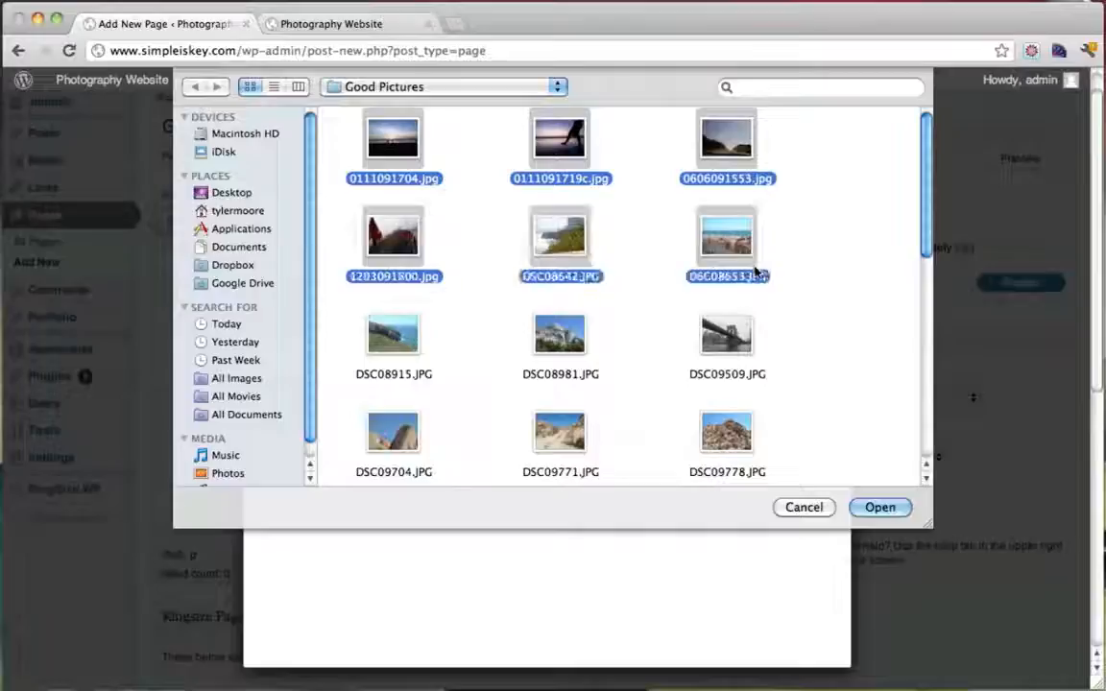
shift+click(710, 332)
Extend the photo selection through jen at beach.jpg and upload the whole batch
scroll(734, 269, down, 2)
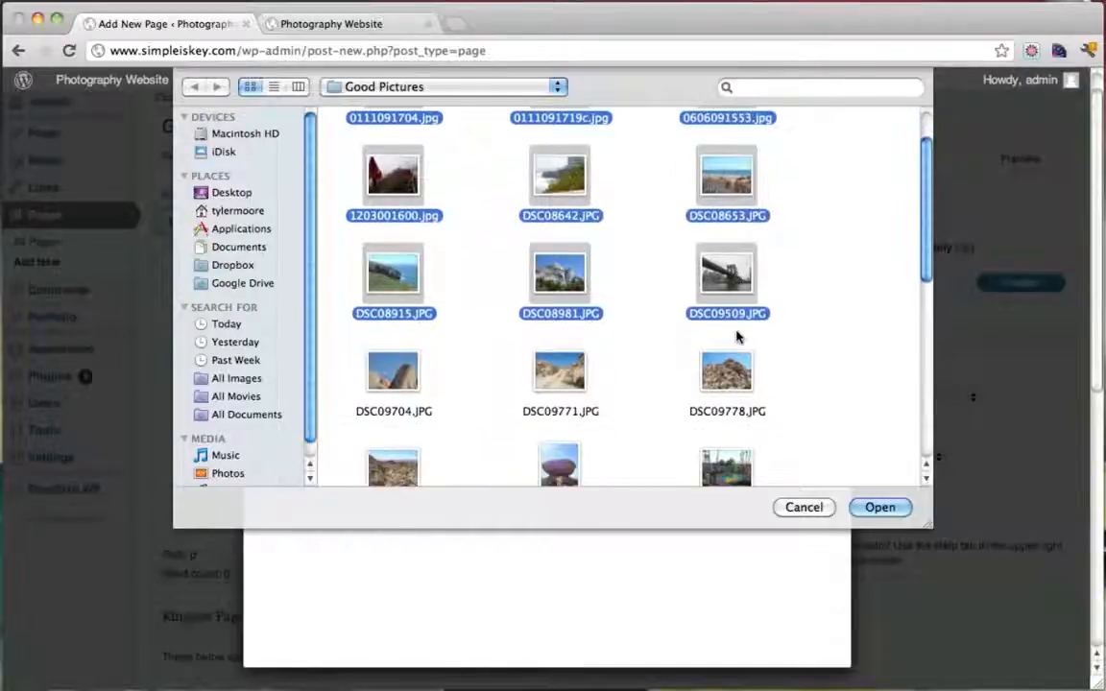
shift+click(729, 380)
scroll(730, 379, down, 2)
shift+click(729, 379)
scroll(730, 379, down, 2)
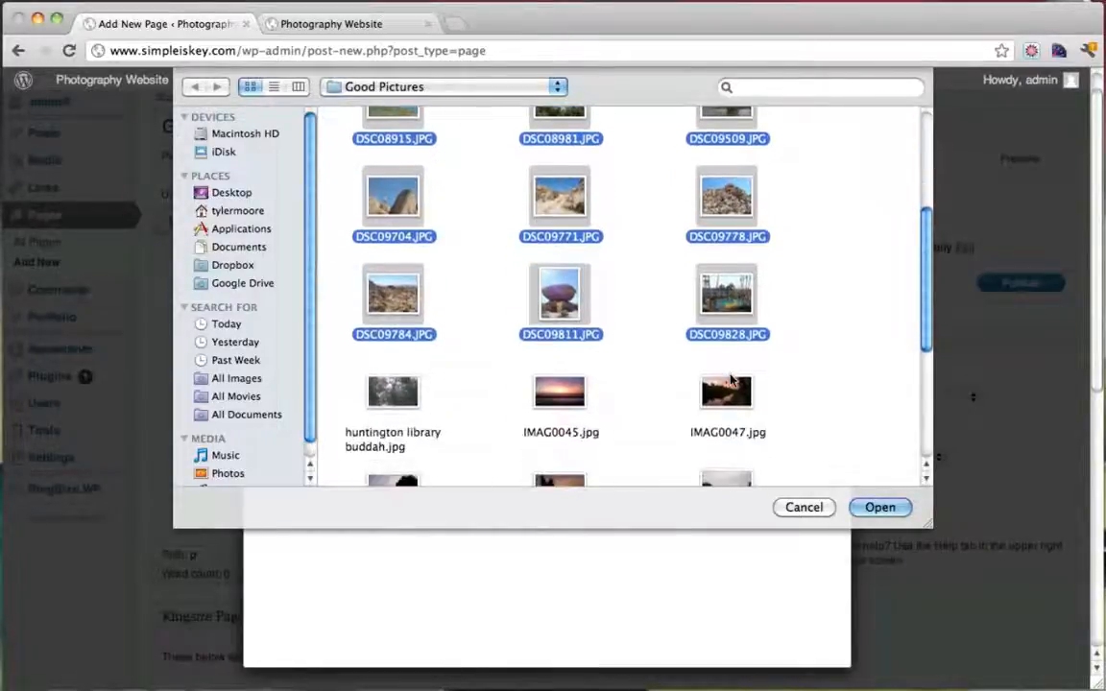
shift+click(729, 379)
scroll(730, 379, down, 2)
shift+click(727, 391)
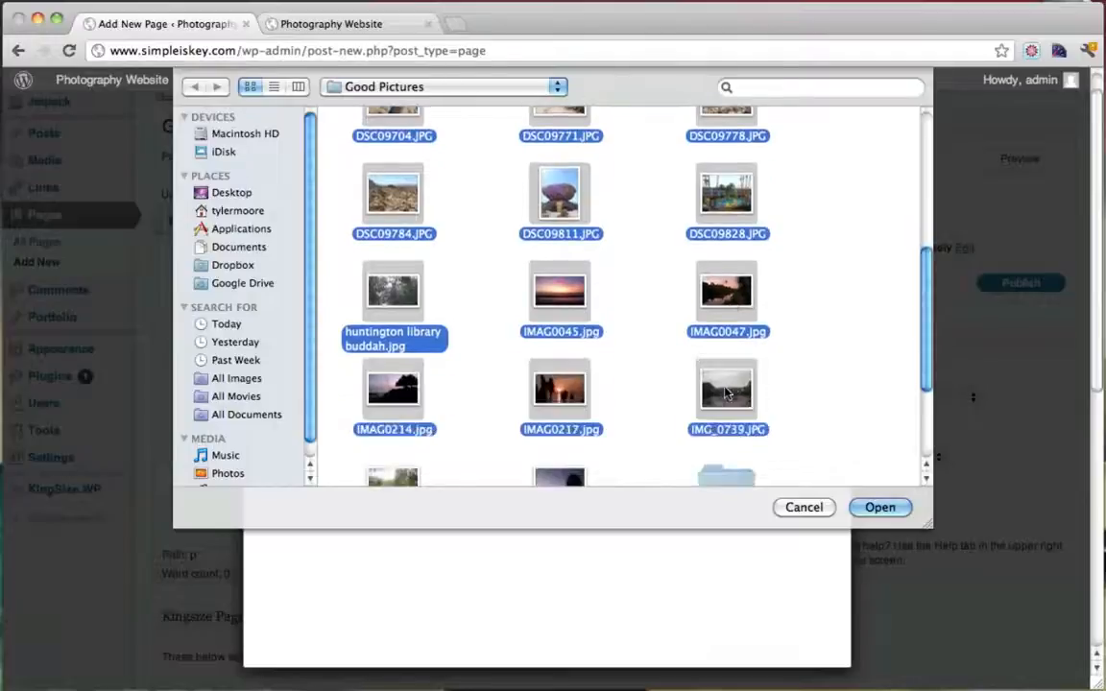
scroll(711, 380, down, 2)
shift+click(547, 384)
scroll(639, 435, down, 2)
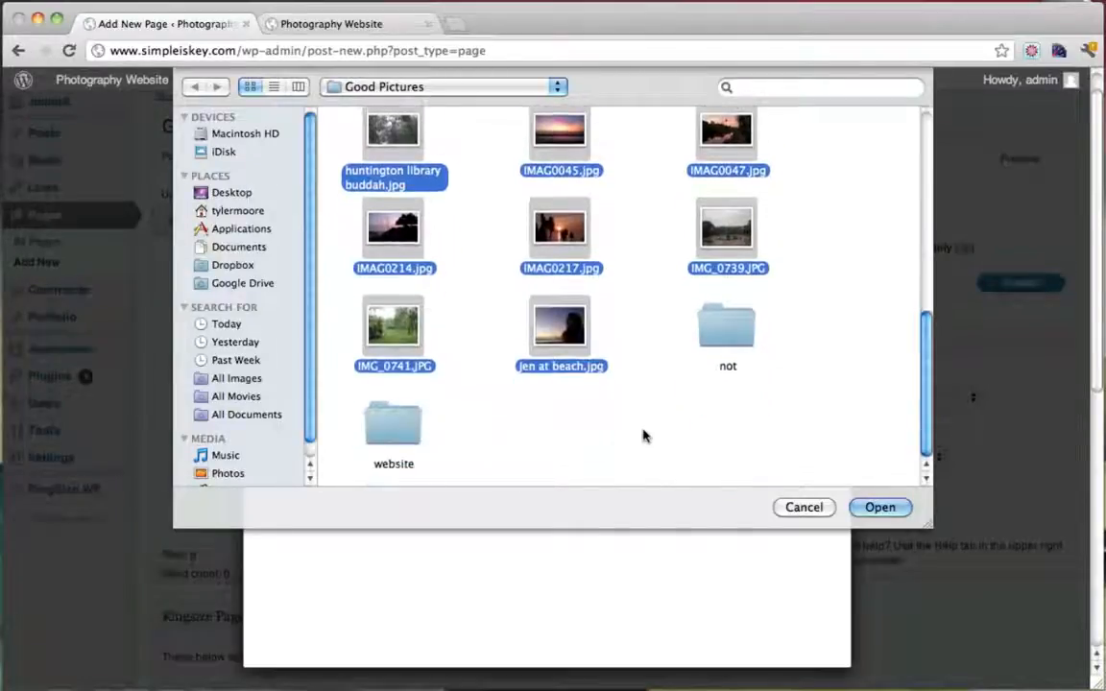
click(888, 514)
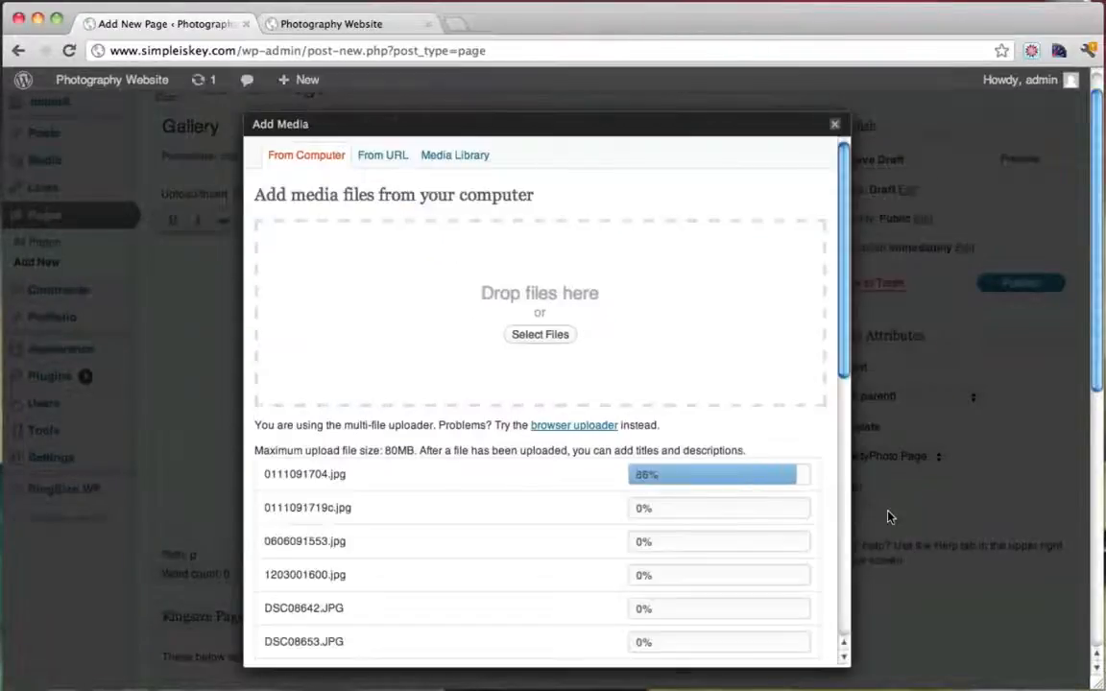
Once uploads finish, save all changes so the photos join the page's gallery
scroll(753, 320, down, 4)
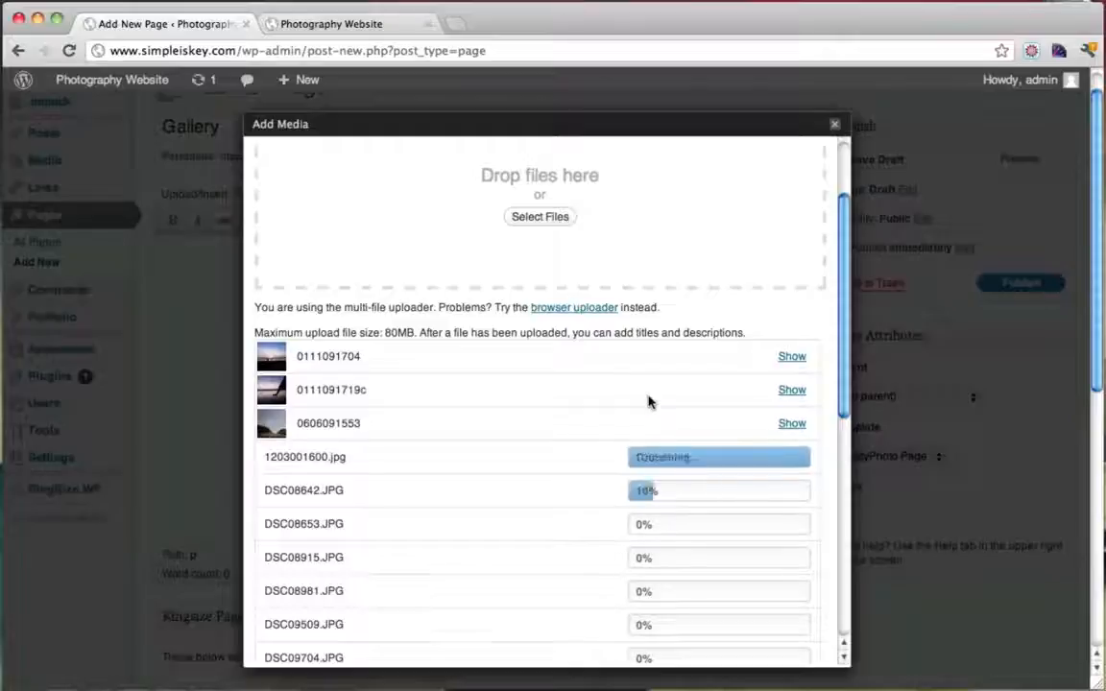
scroll(649, 401, up, 3)
scroll(649, 402, down, 6)
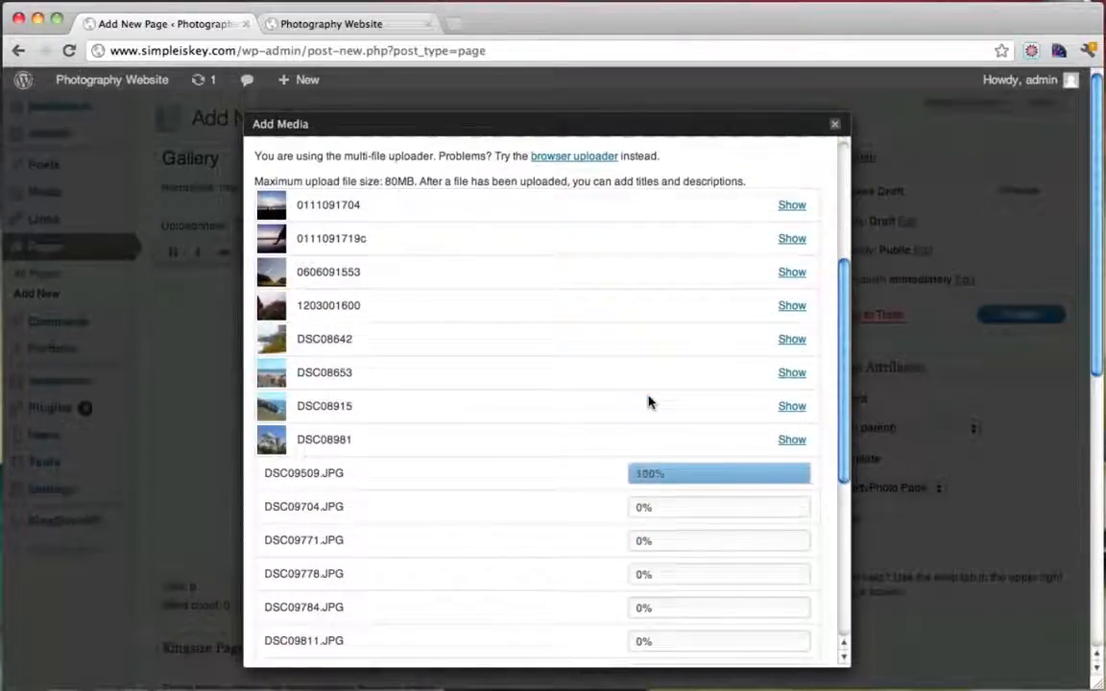
scroll(649, 400, down, 5)
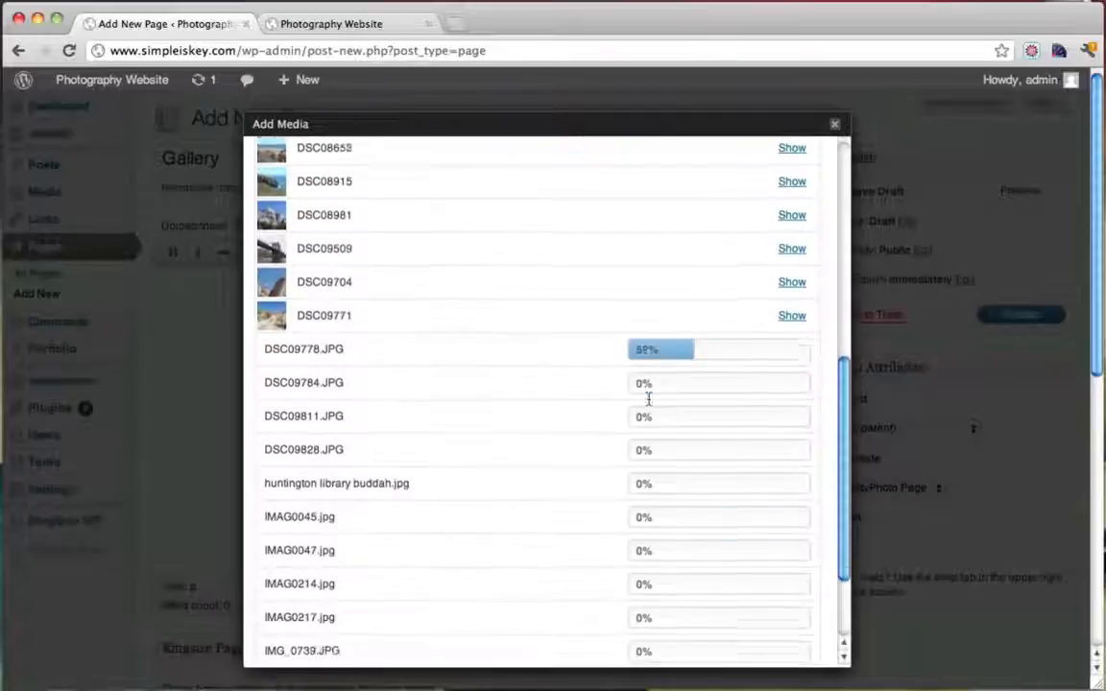
scroll(648, 398, down, 1)
scroll(648, 400, down, 1)
scroll(648, 401, up, 6)
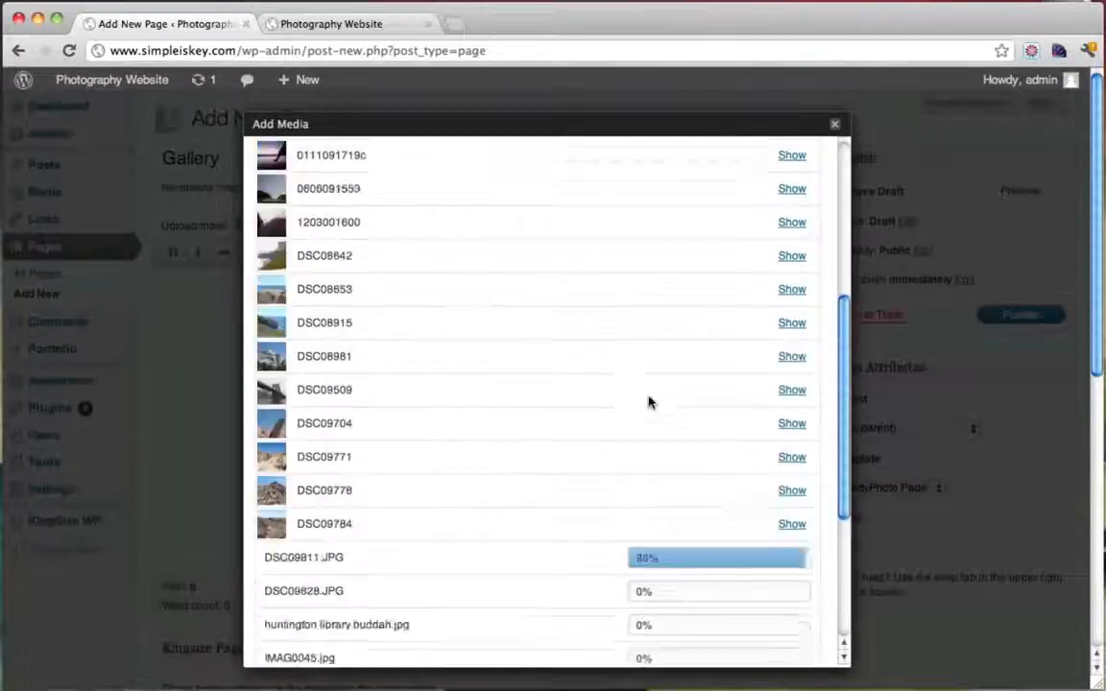
scroll(568, 389, down, 7)
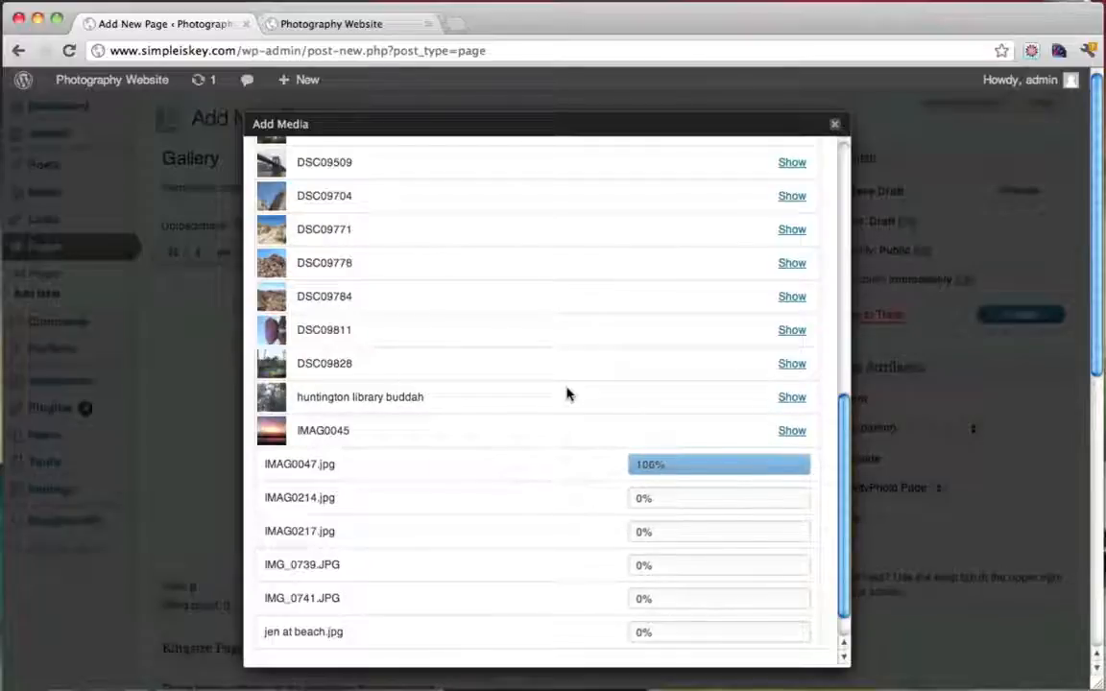
scroll(567, 394, down, 3)
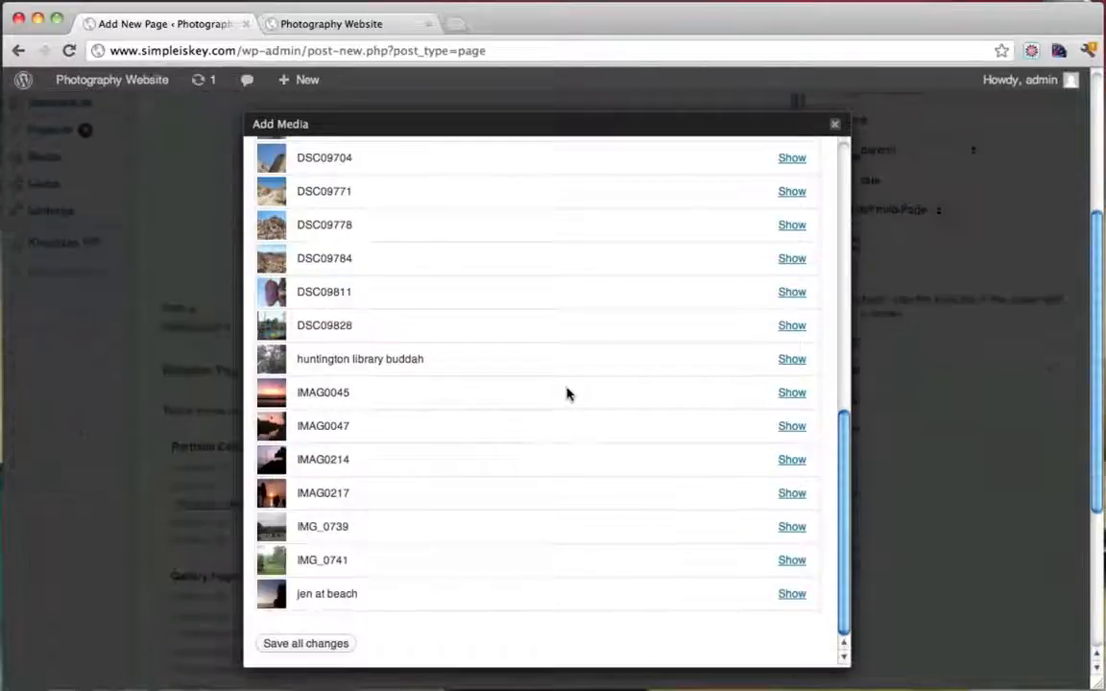
click(306, 644)
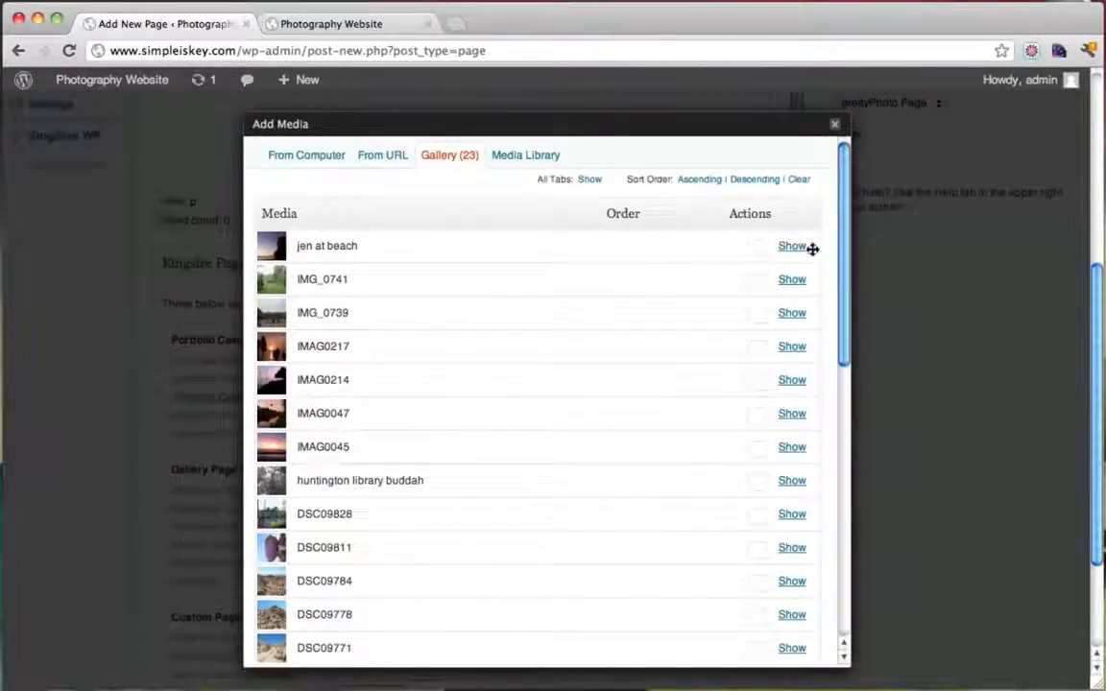
Check the jen at beach photo in the 23-image gallery and close the media window
click(795, 248)
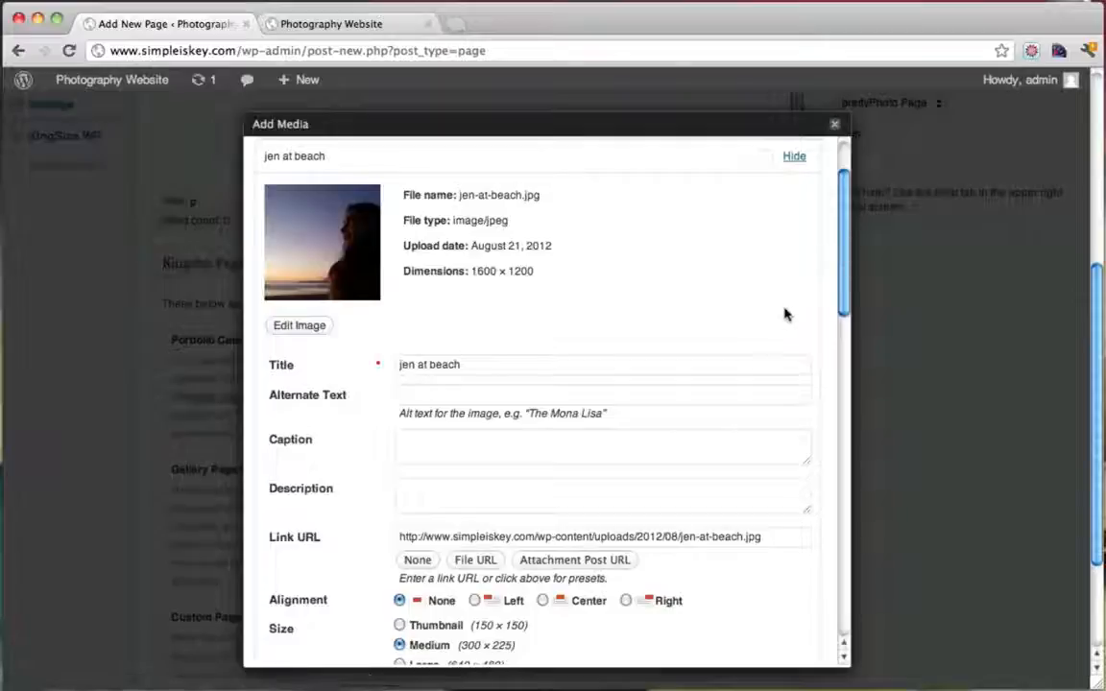
click(834, 124)
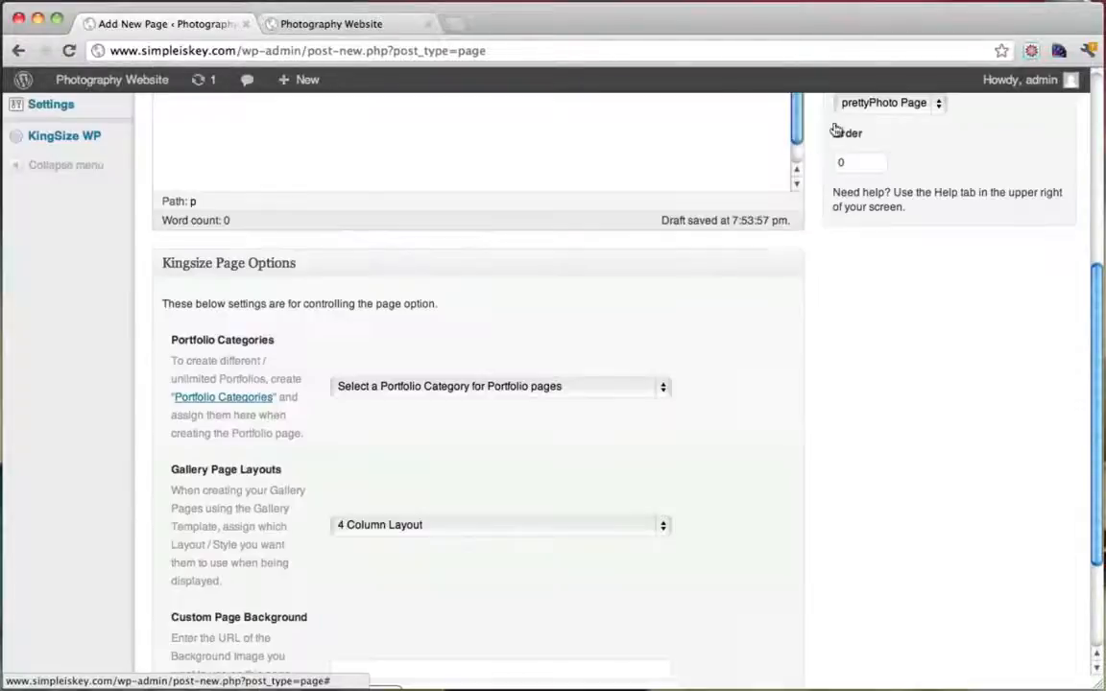
scroll(691, 282, up, 5)
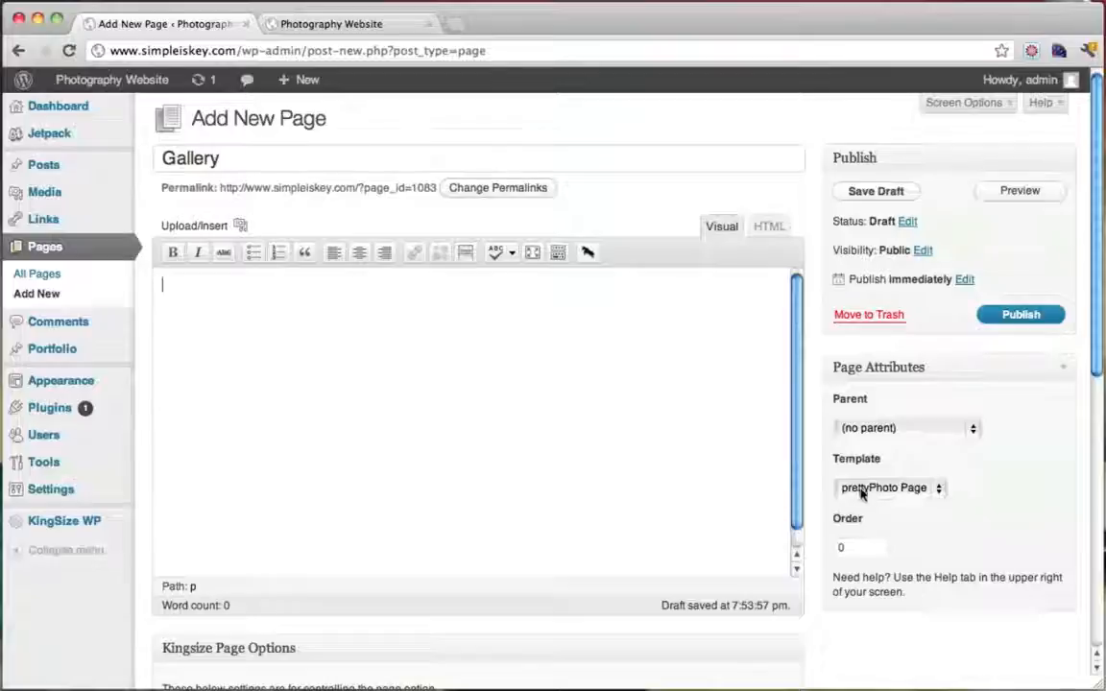
scroll(931, 506, down, 3)
scroll(931, 506, up, 3)
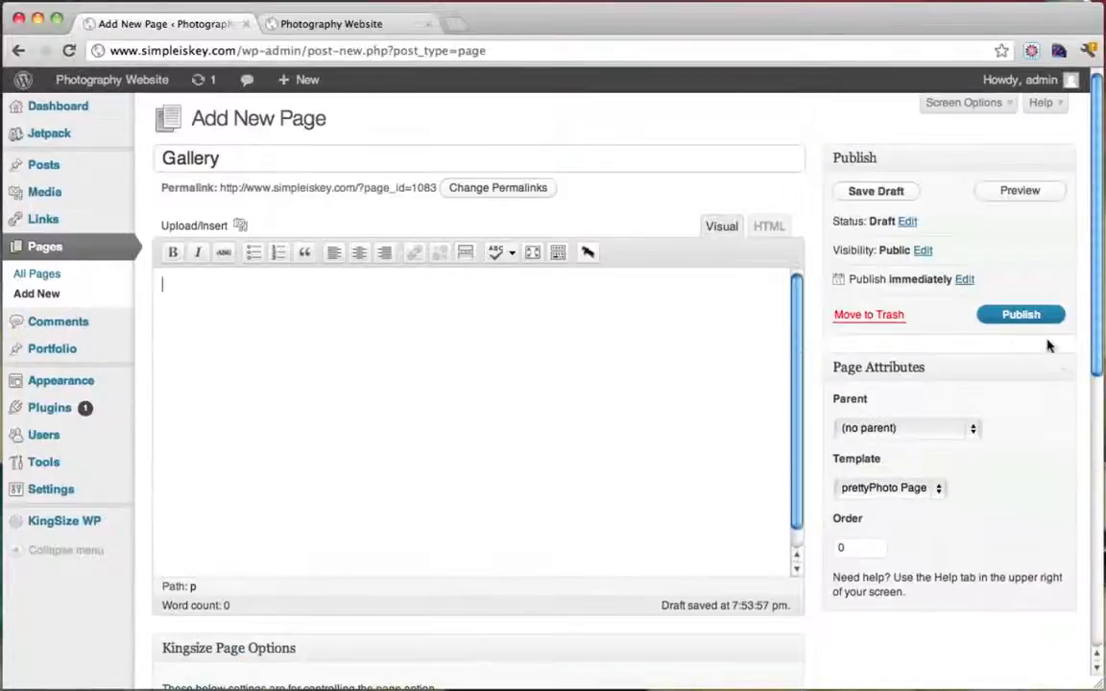
Publish the Gallery page and reload the live site to check it
click(1020, 316)
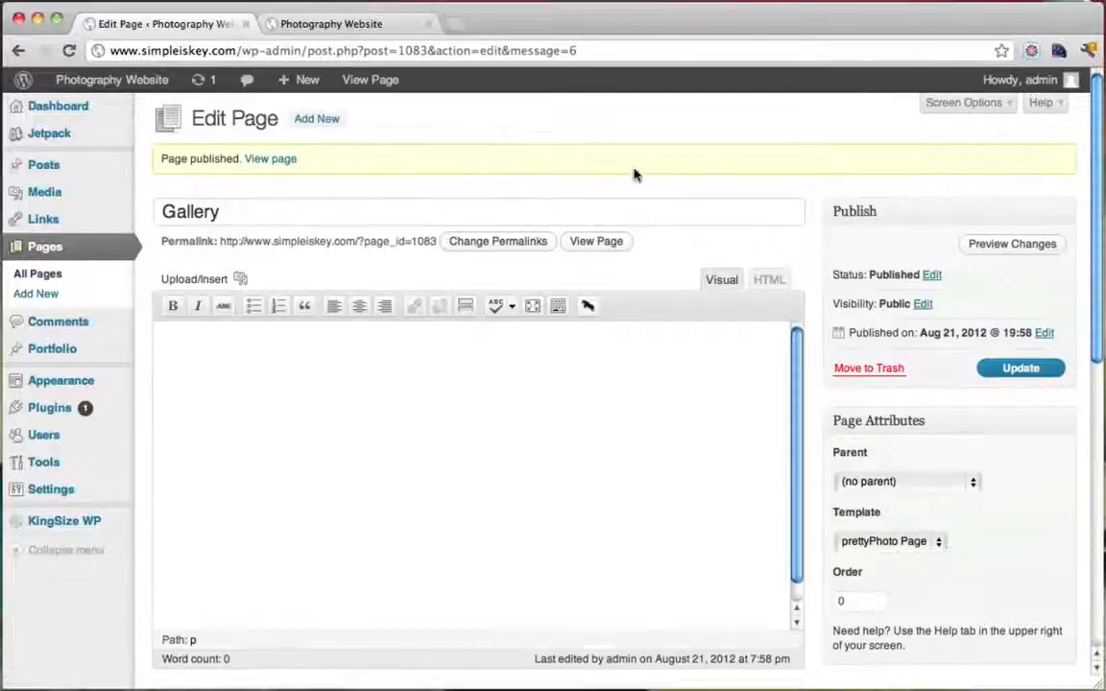
click(338, 23)
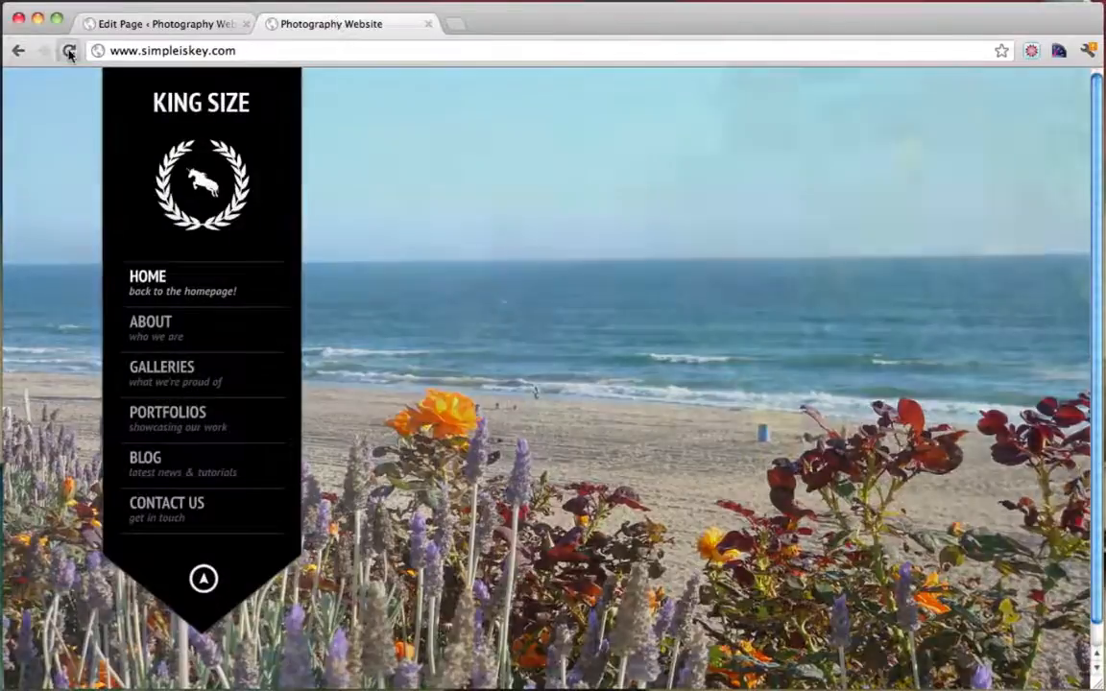
click(68, 53)
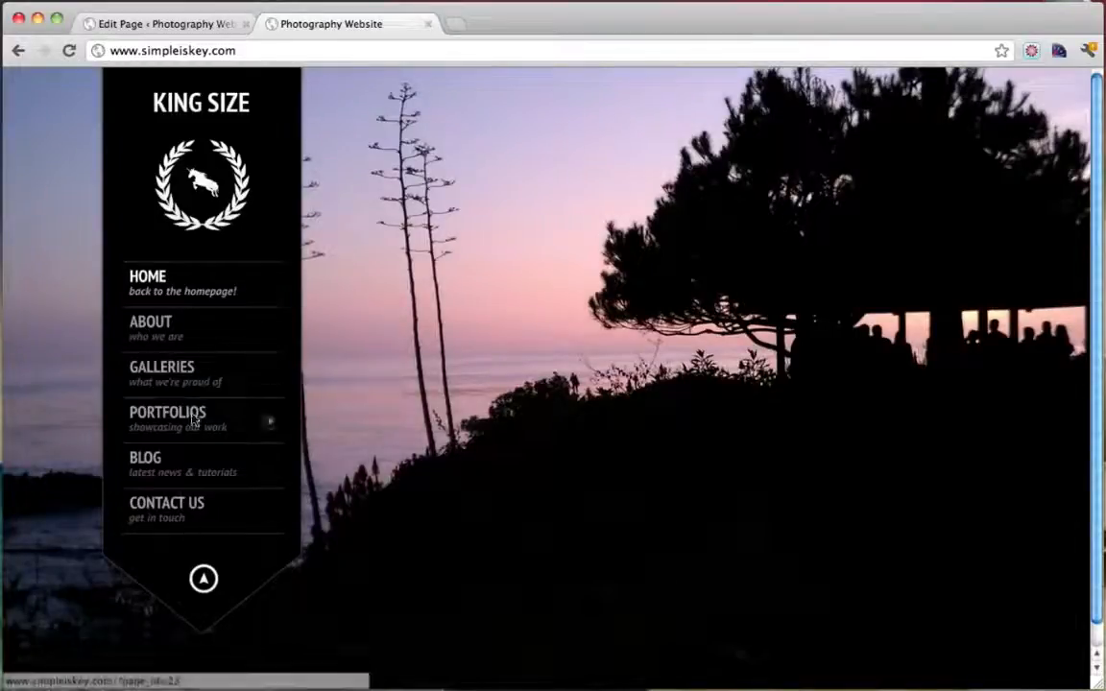
click(181, 24)
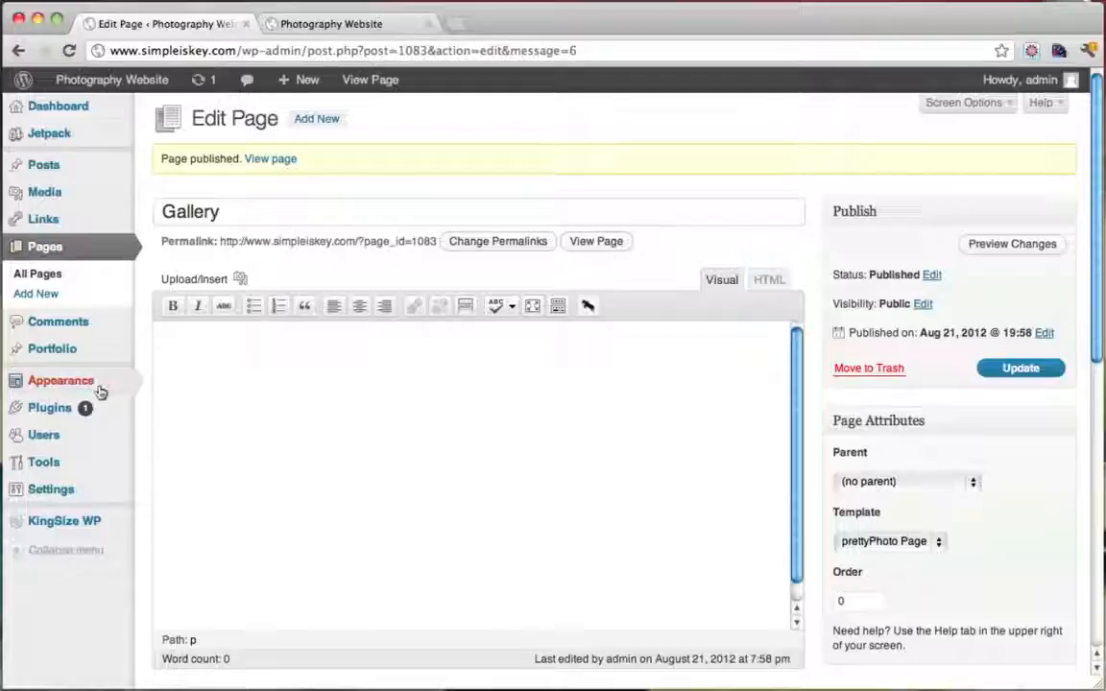
In Appearance > Menus, add the Gallery page to the Navigation menu
mouse_move(84, 384)
click(188, 422)
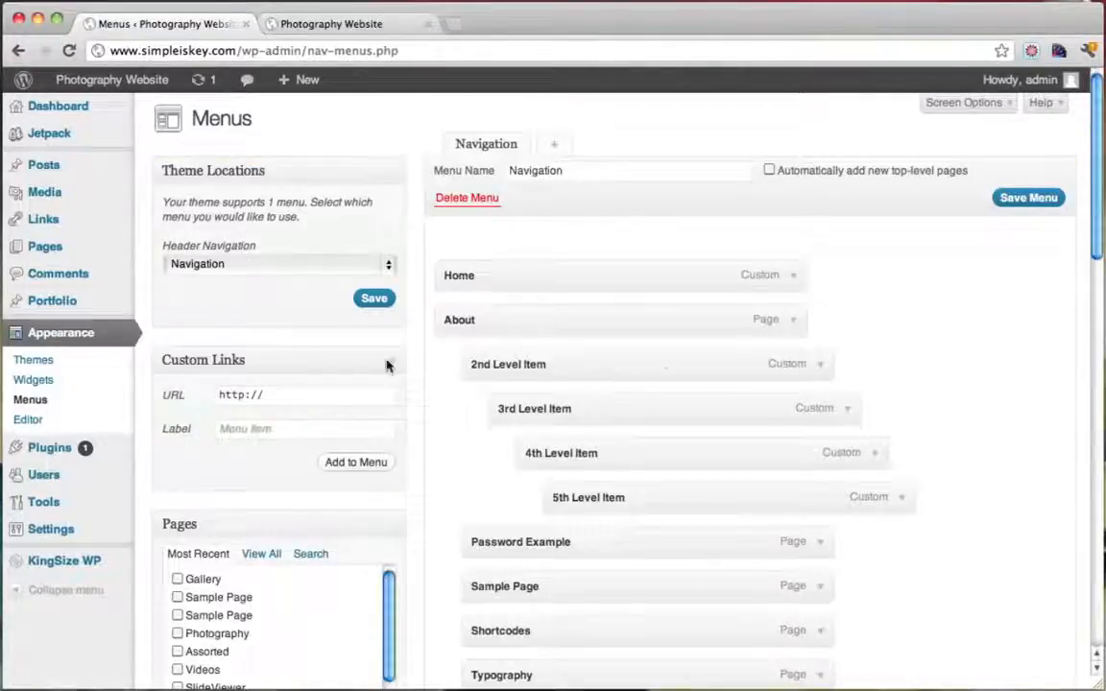
scroll(371, 580, down, 2)
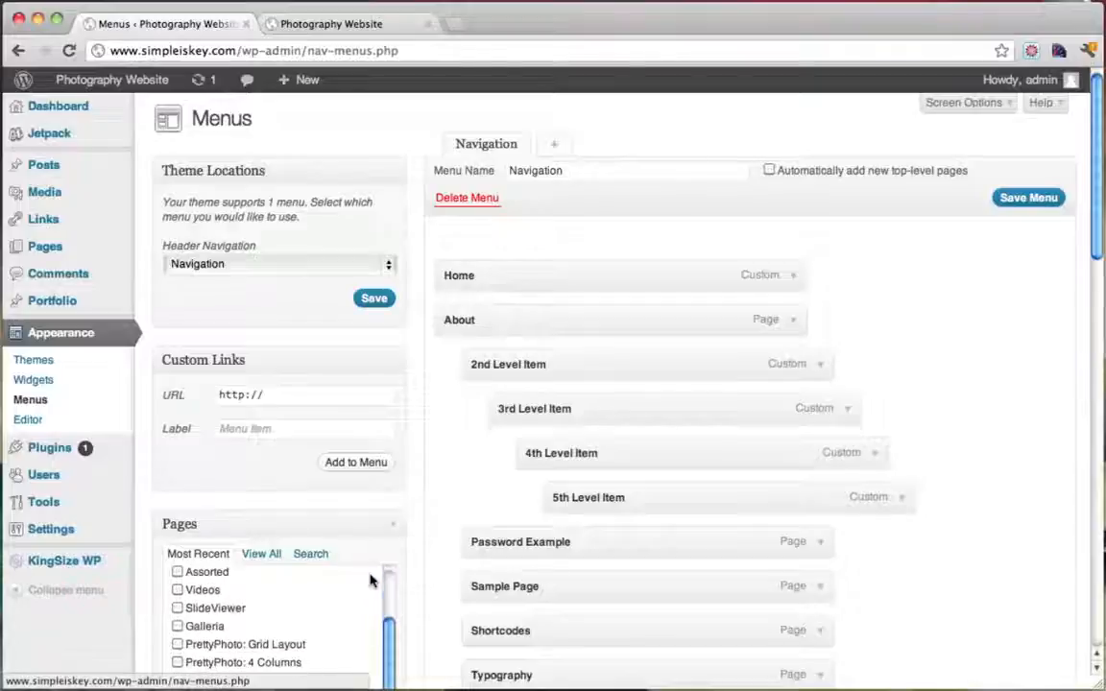
scroll(461, 563, down, 3)
scroll(390, 481, up, 2)
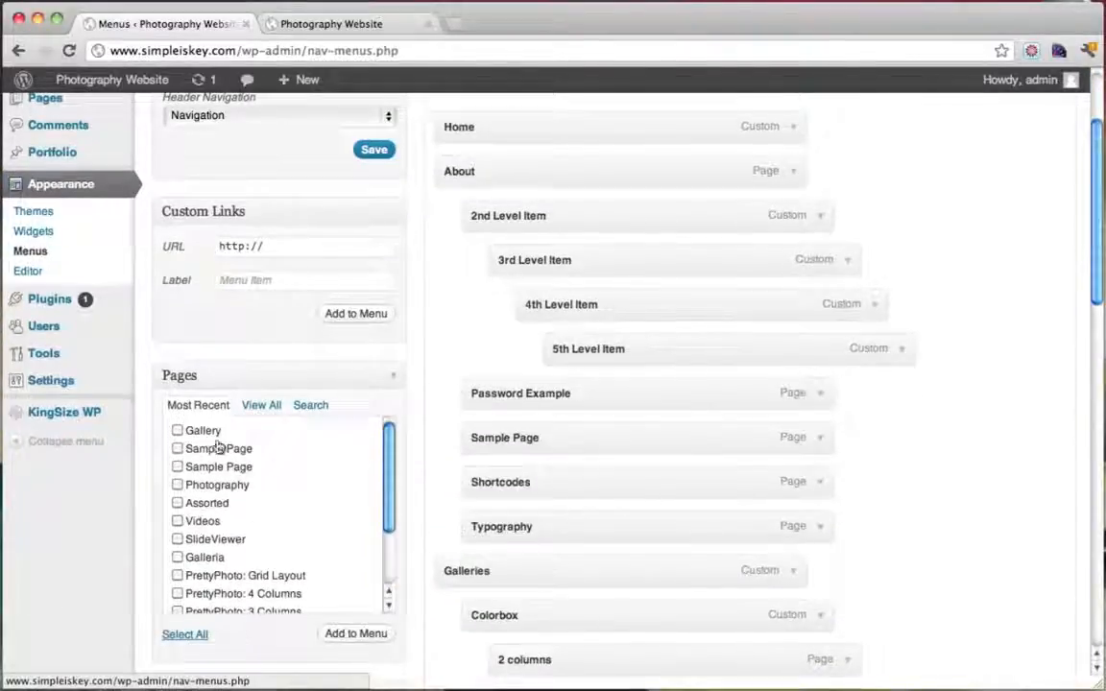
click(179, 432)
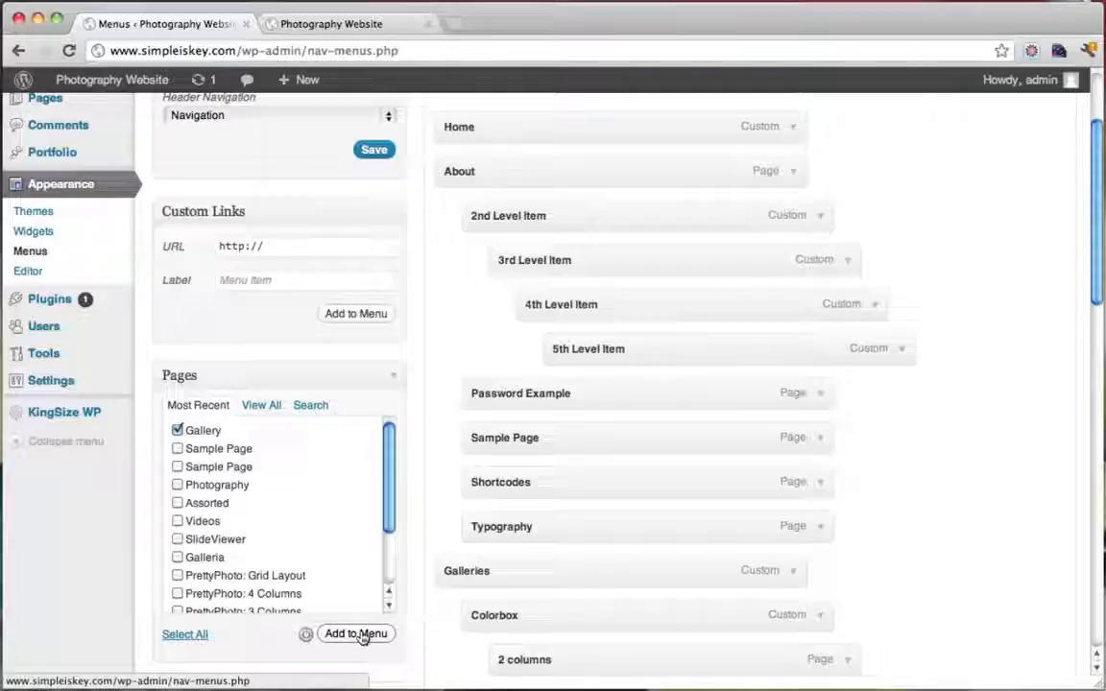
scroll(922, 453, down, 10)
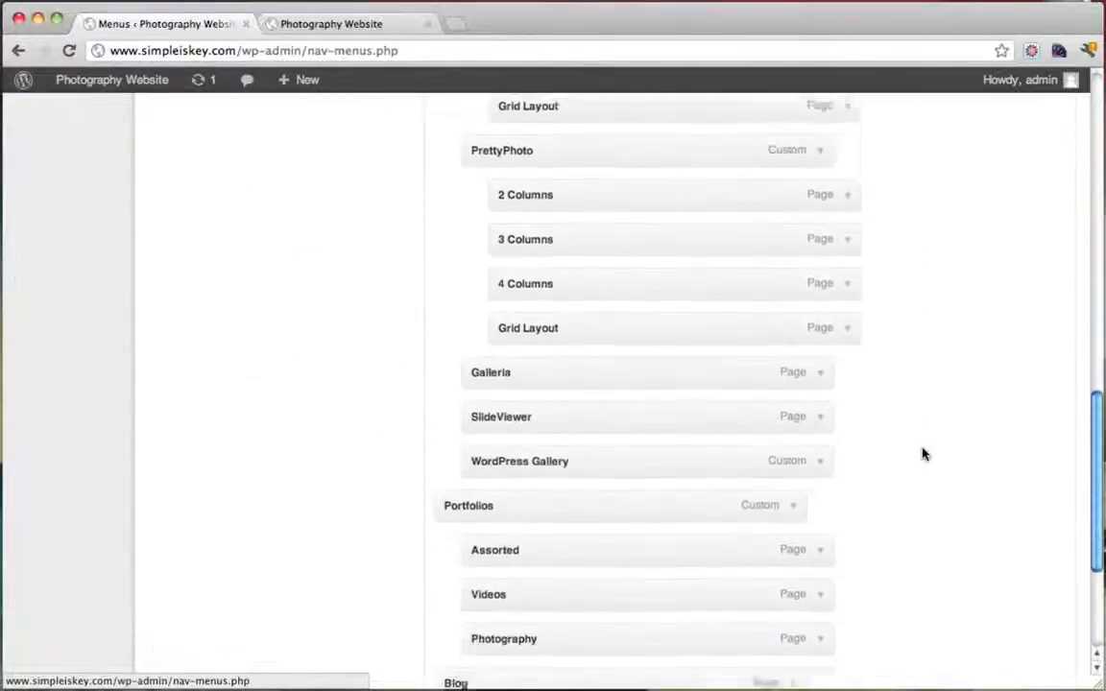
scroll(922, 453, down, 3)
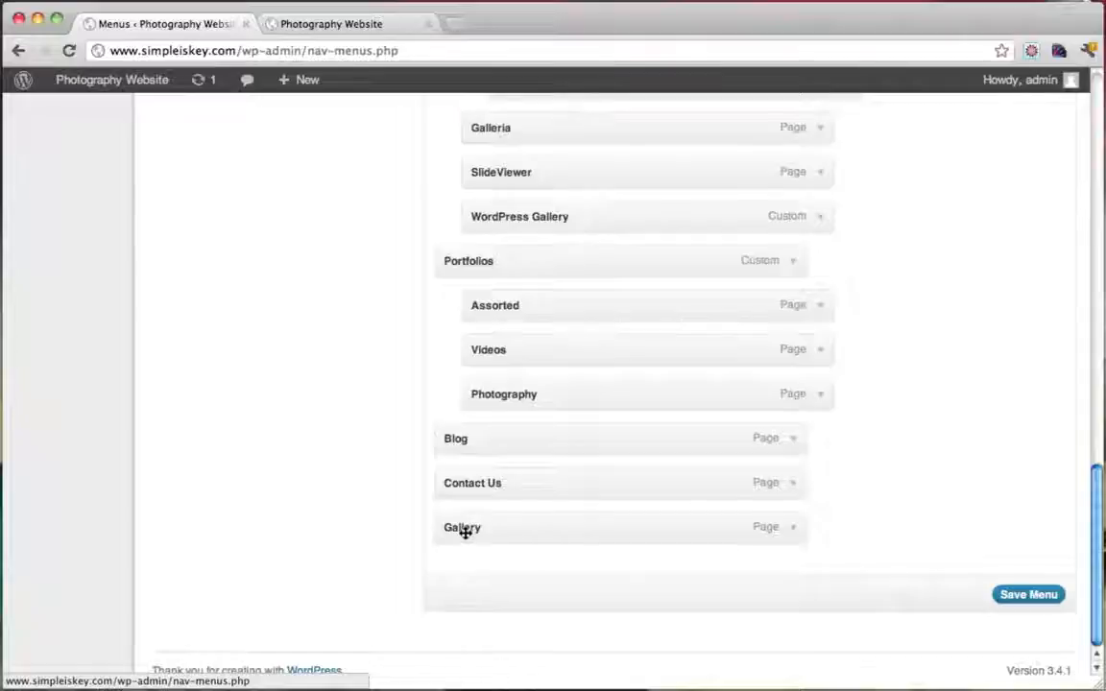
Drag Gallery above Galleries and save the Navigation menu
drag(462, 512, 464, 241)
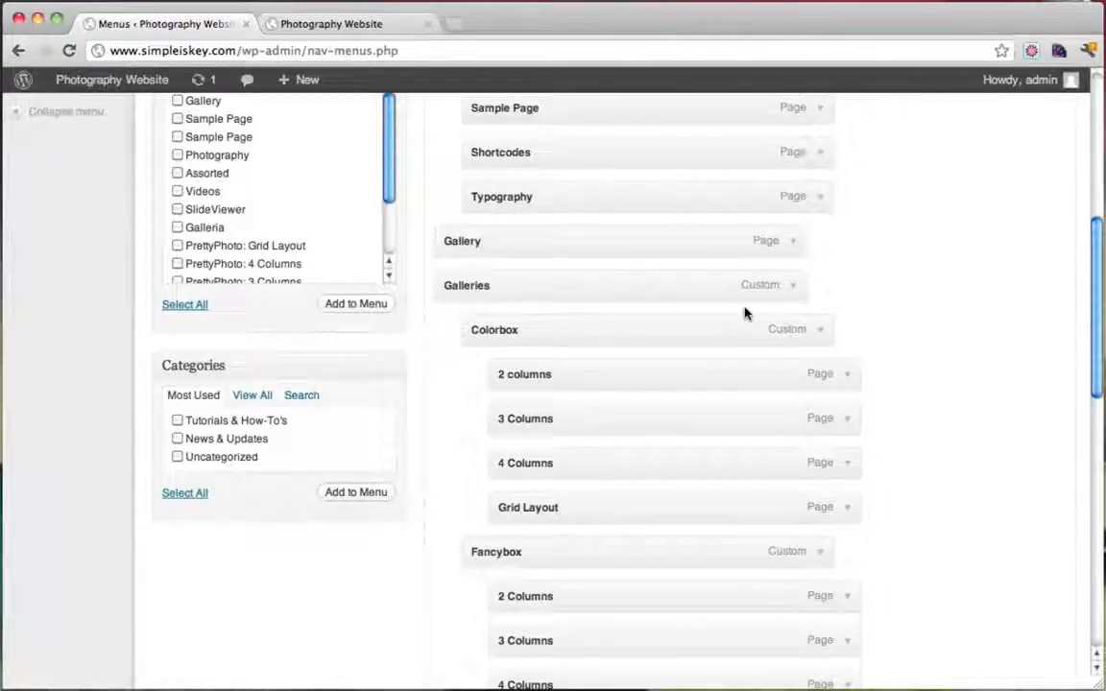
scroll(746, 312, down, 10)
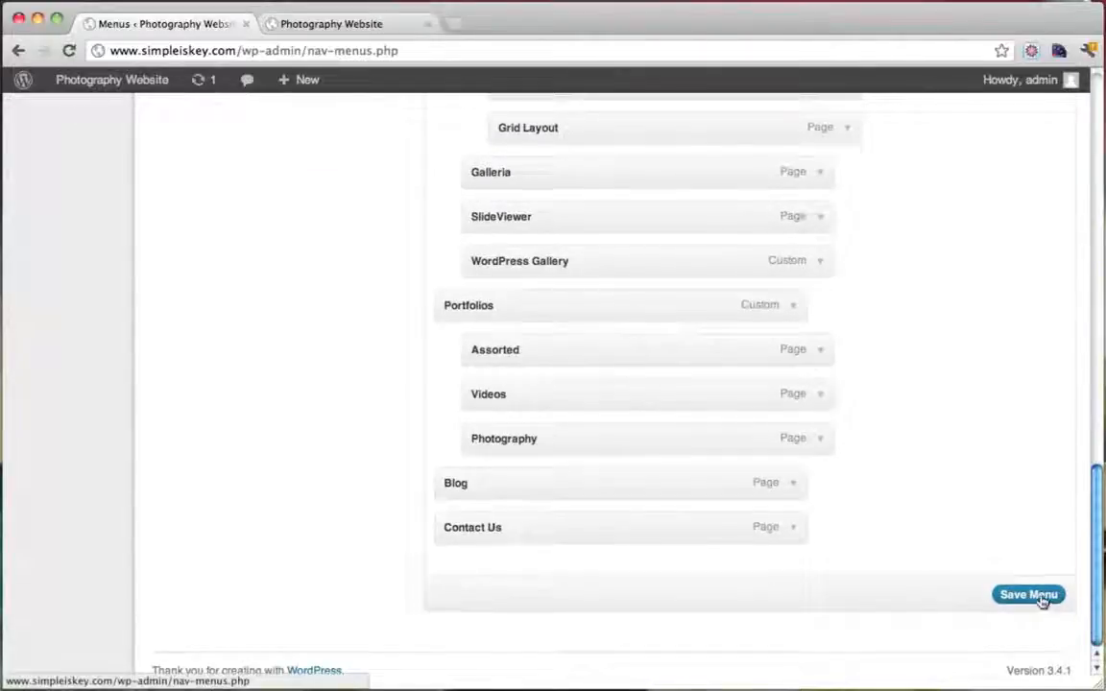
click(1029, 595)
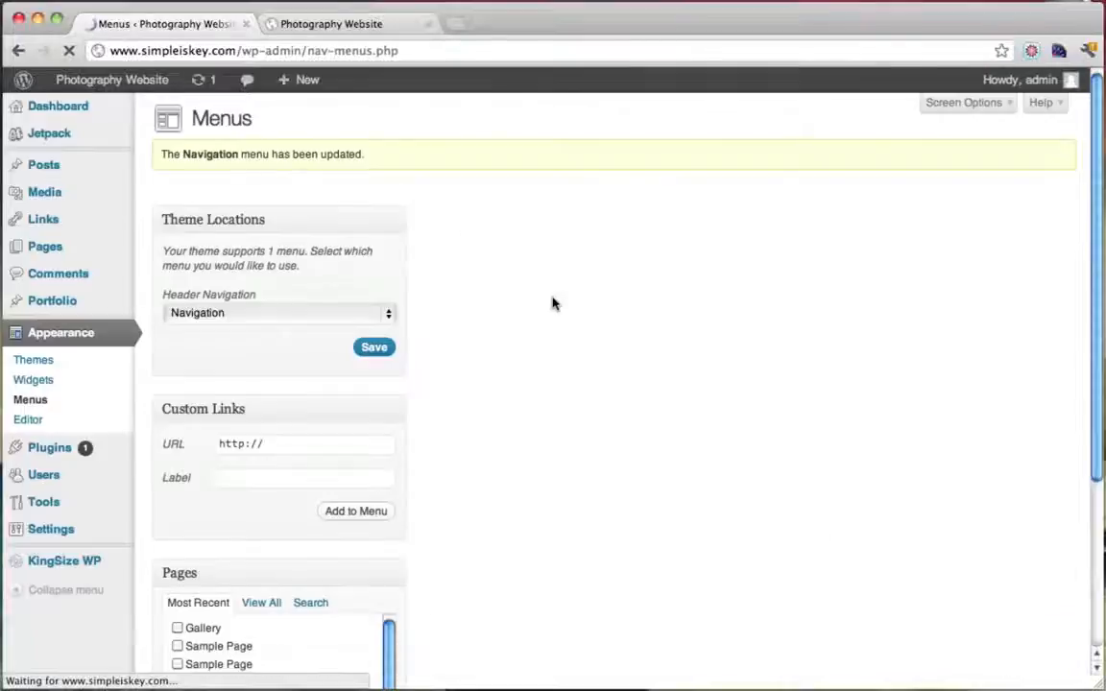
click(341, 24)
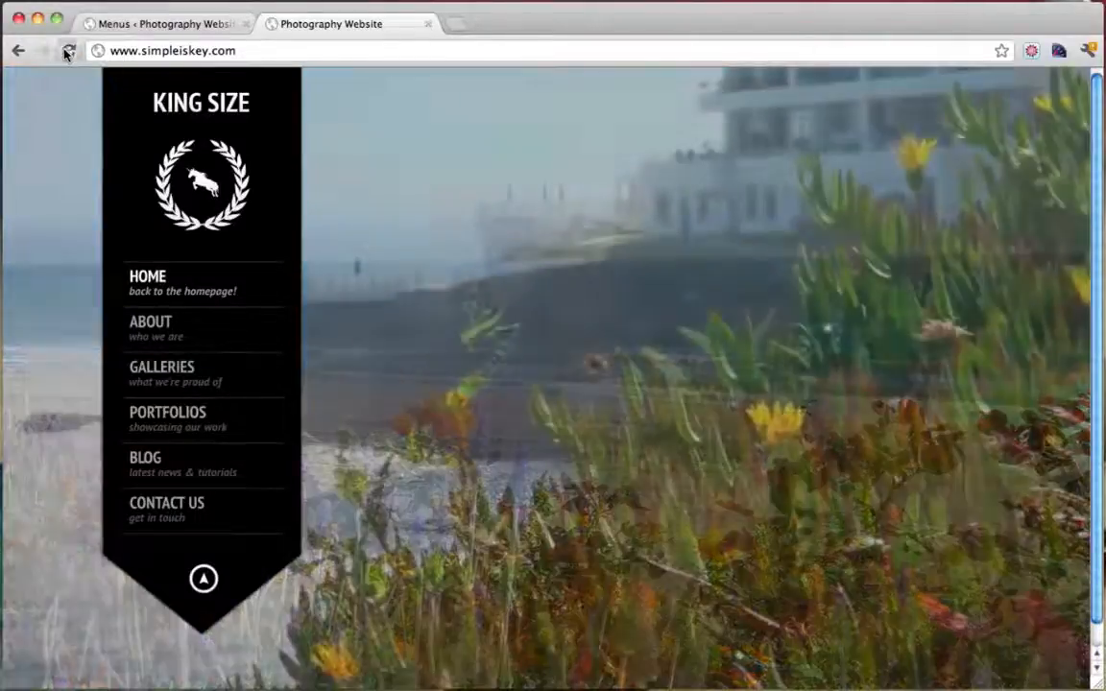
Reload the live site, open the new GALLERY link and scroll through the four-column photo grid
click(67, 51)
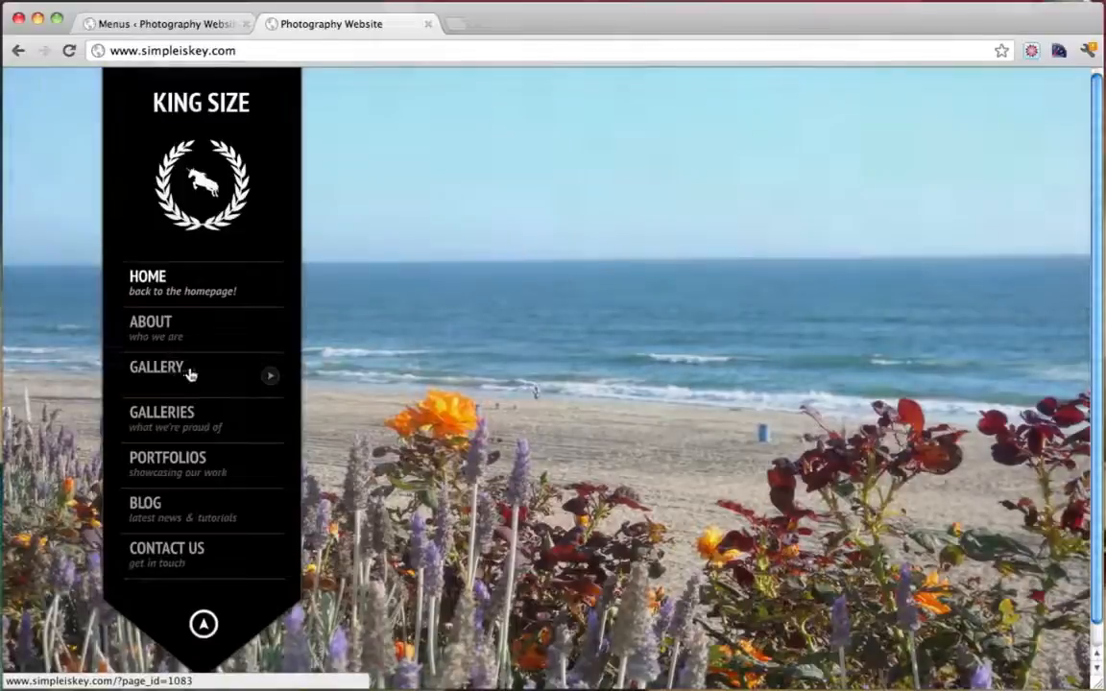
click(190, 375)
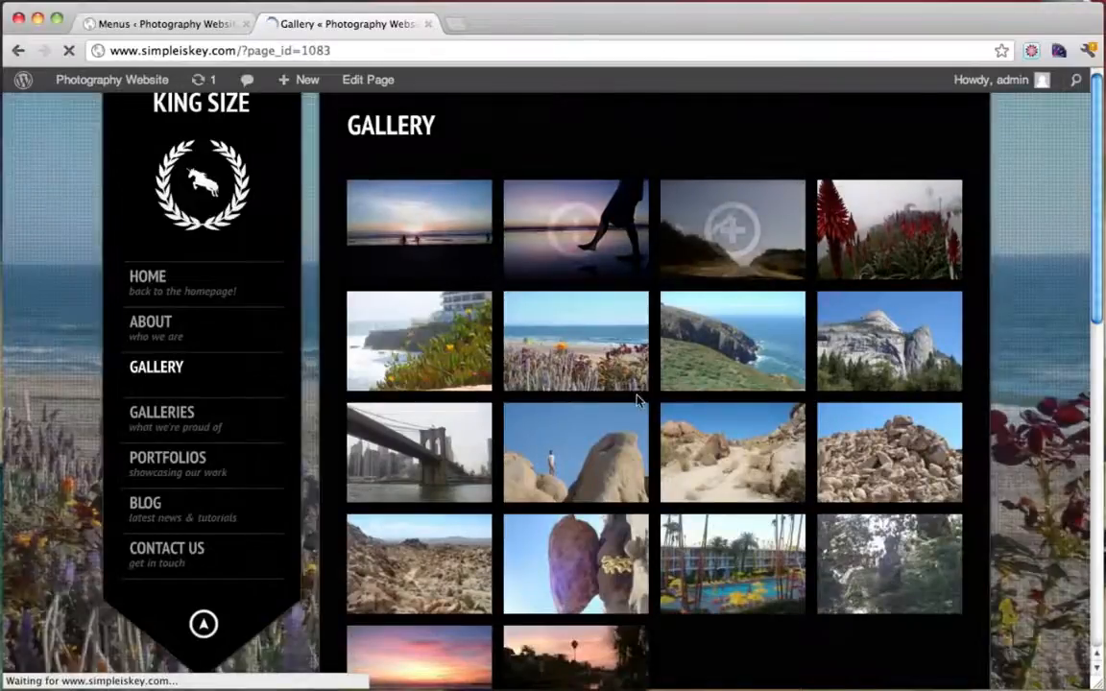
scroll(639, 401, down, 3)
scroll(639, 401, down, 3)
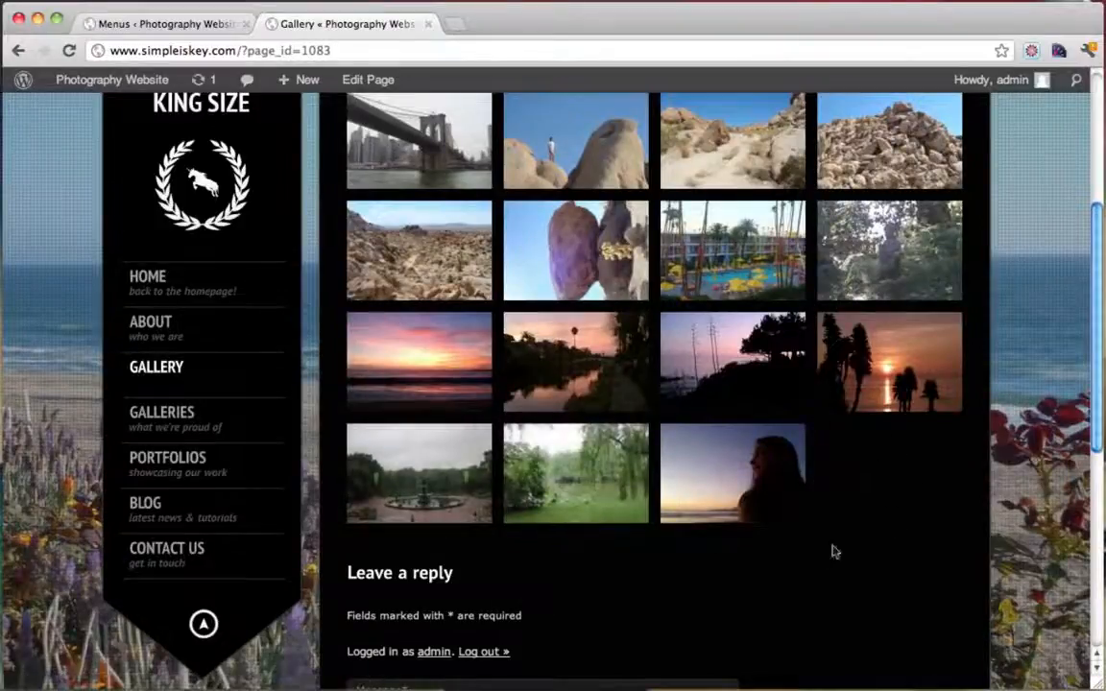
scroll(834, 552, up, 5)
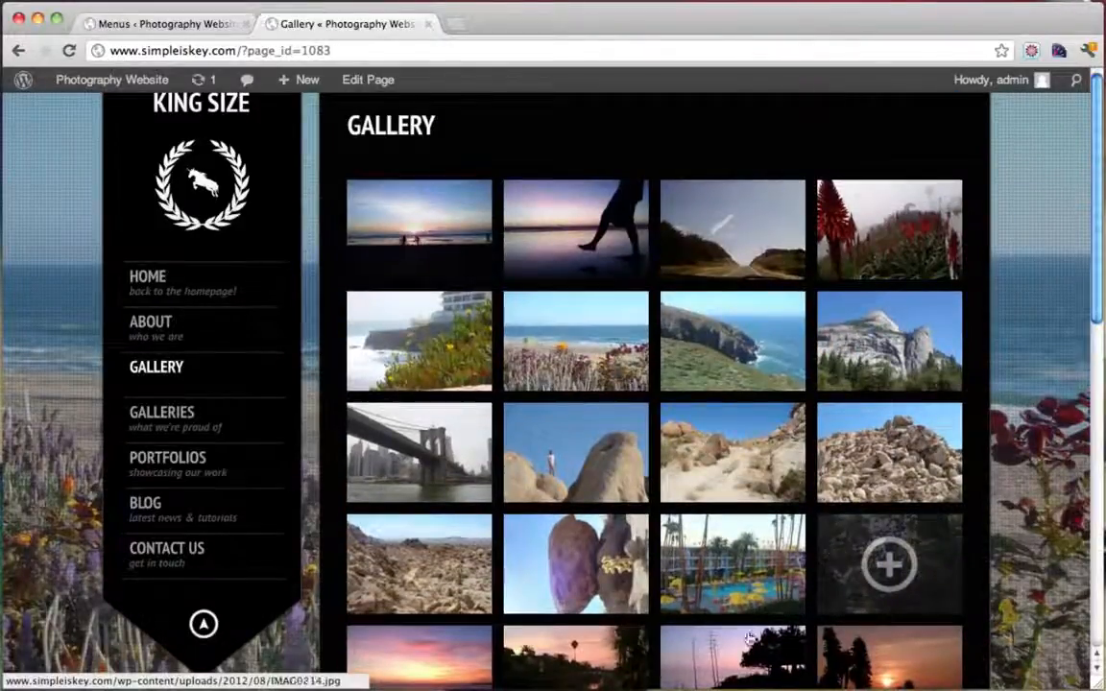
click(577, 570)
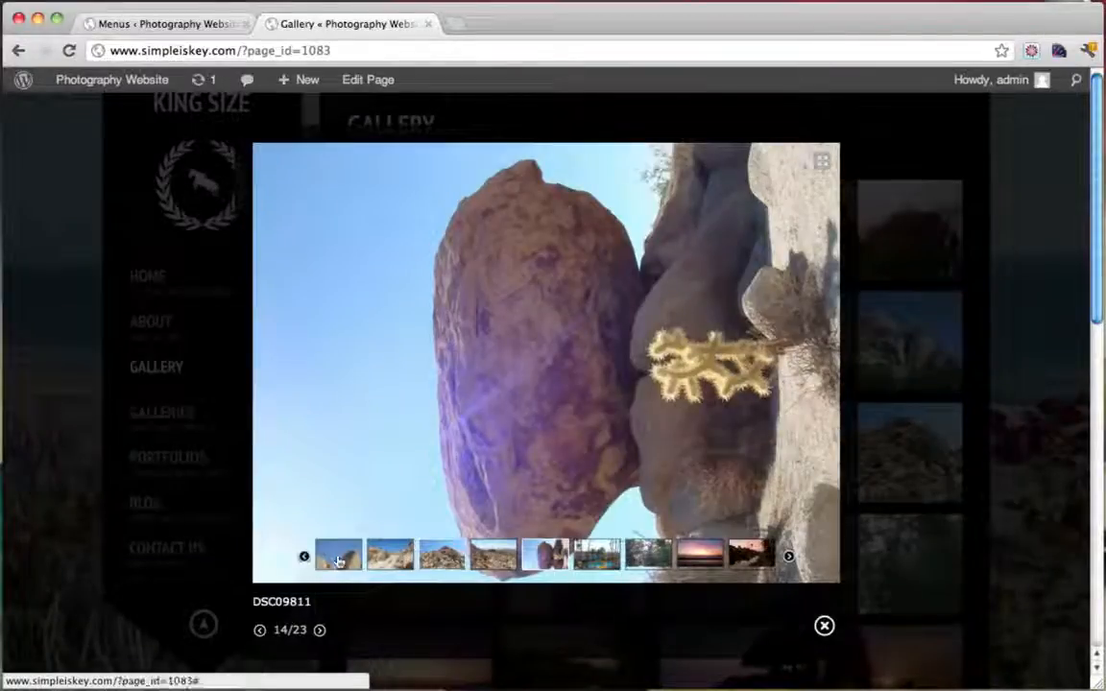
click(338, 562)
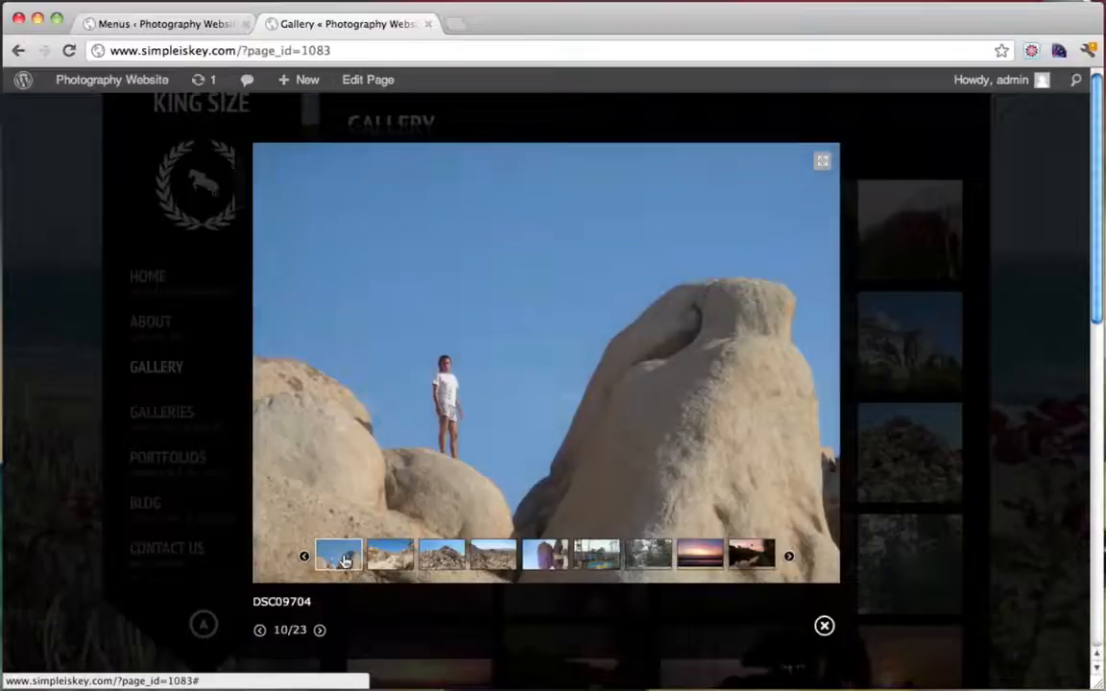
click(399, 558)
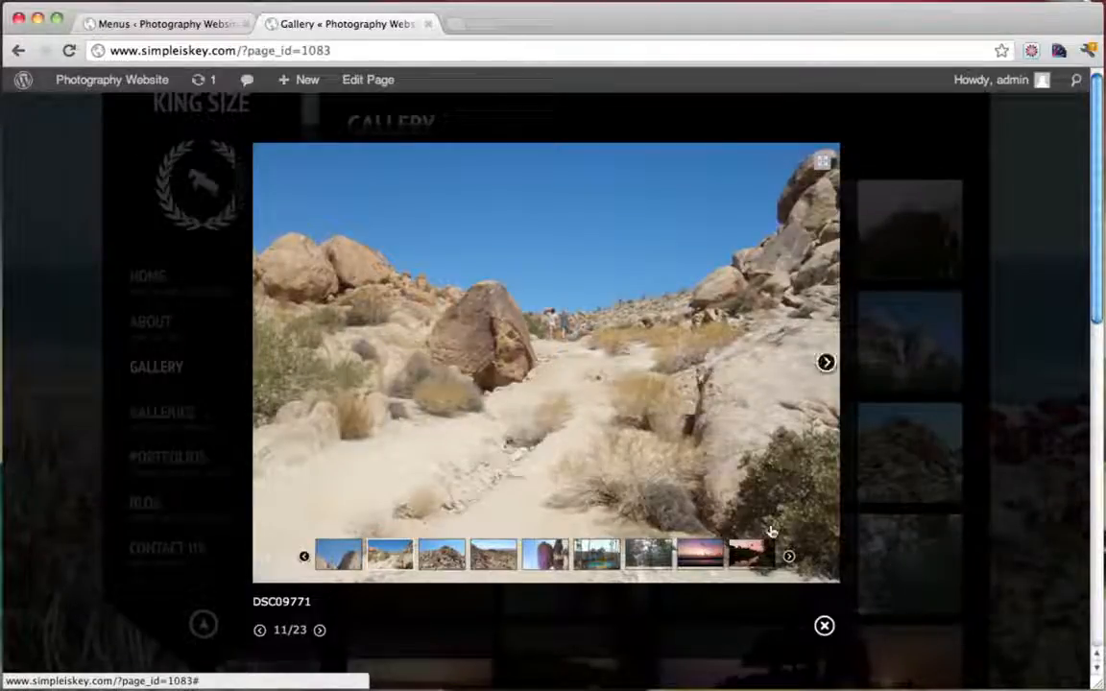
click(822, 168)
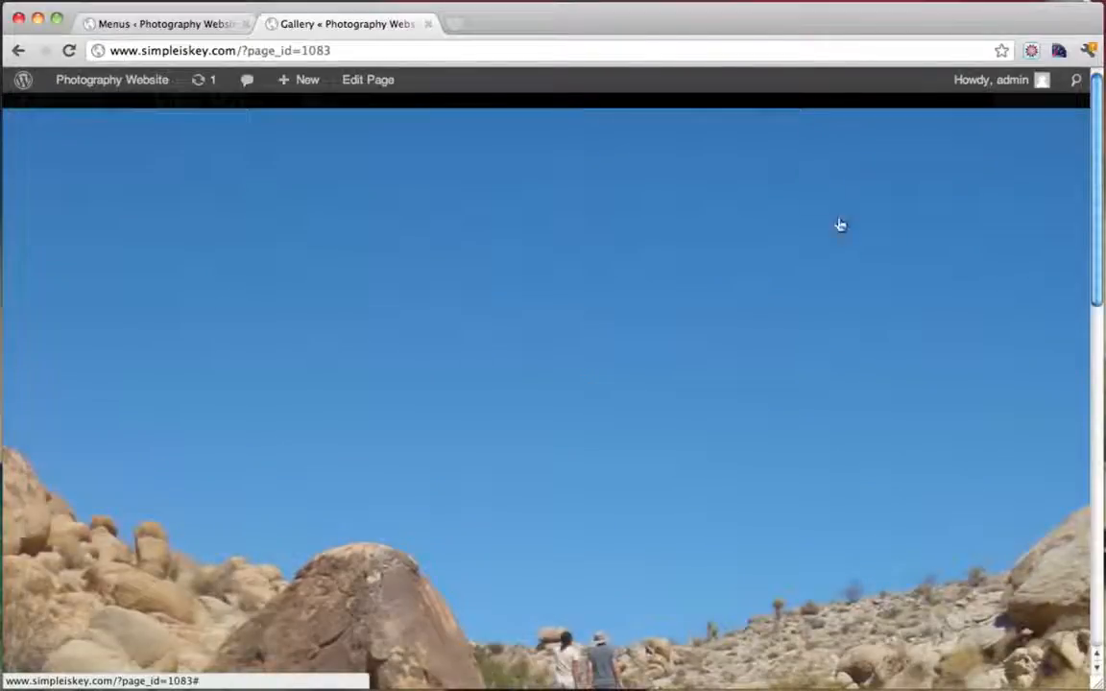
scroll(891, 318, down, 10)
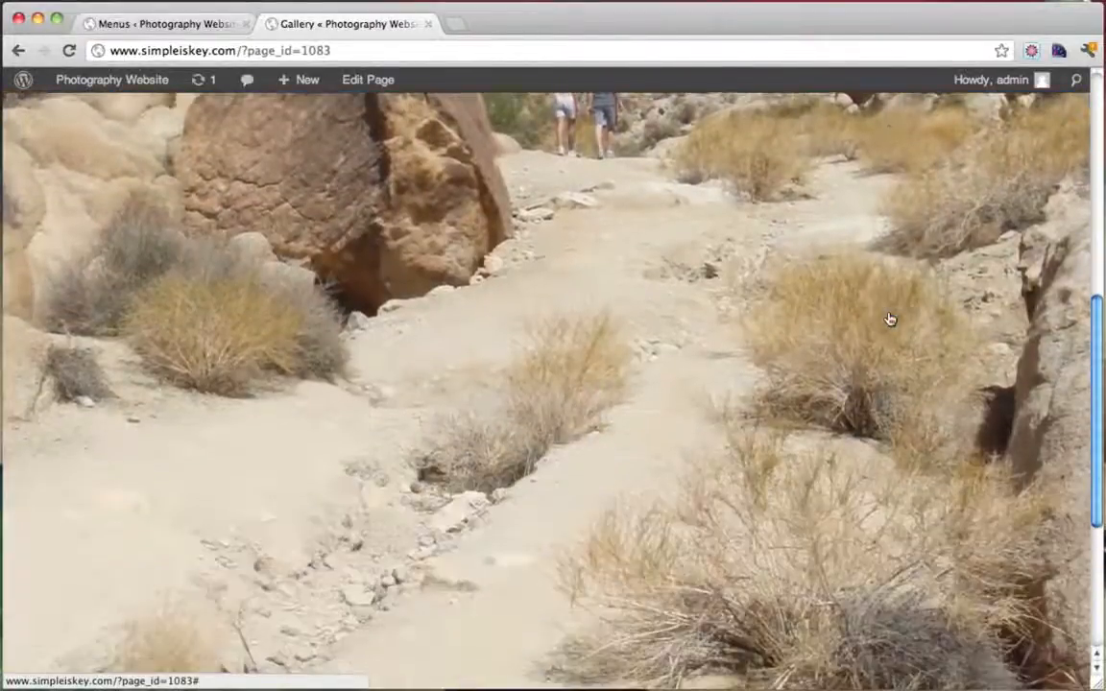
scroll(891, 319, up, 10)
click(982, 278)
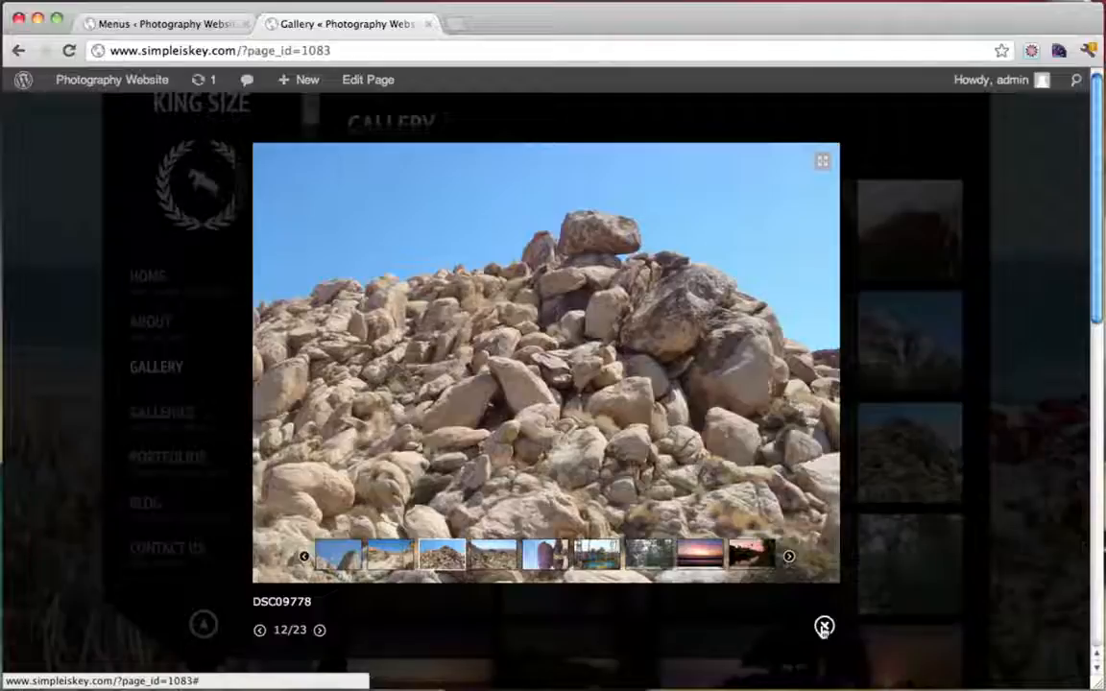
click(553, 565)
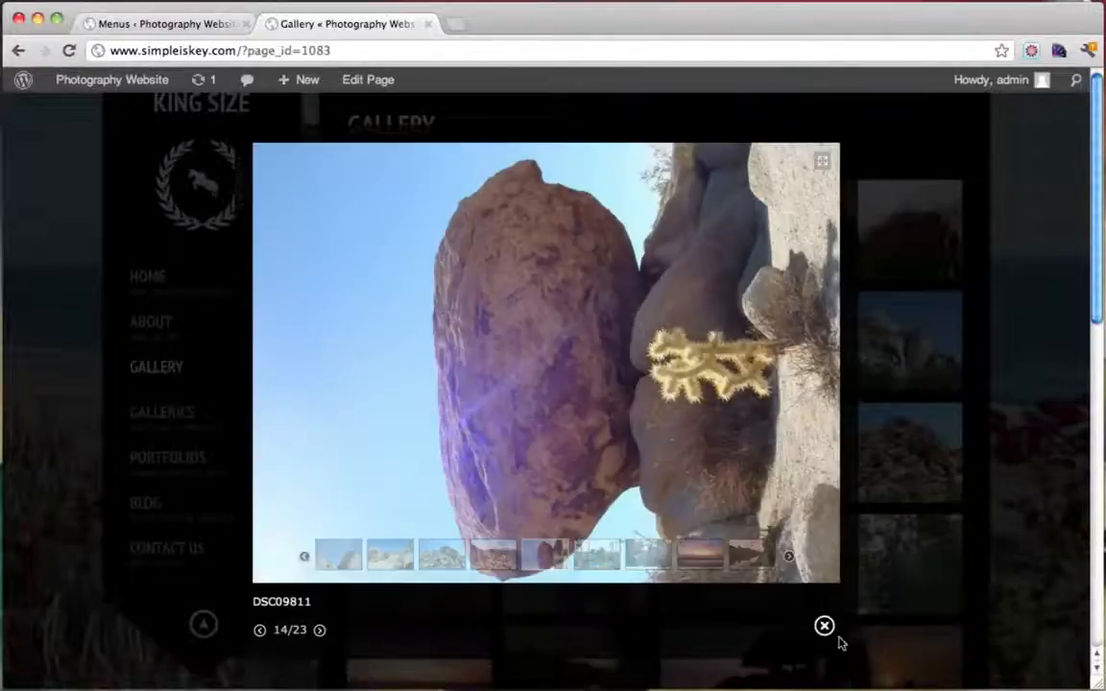
click(824, 626)
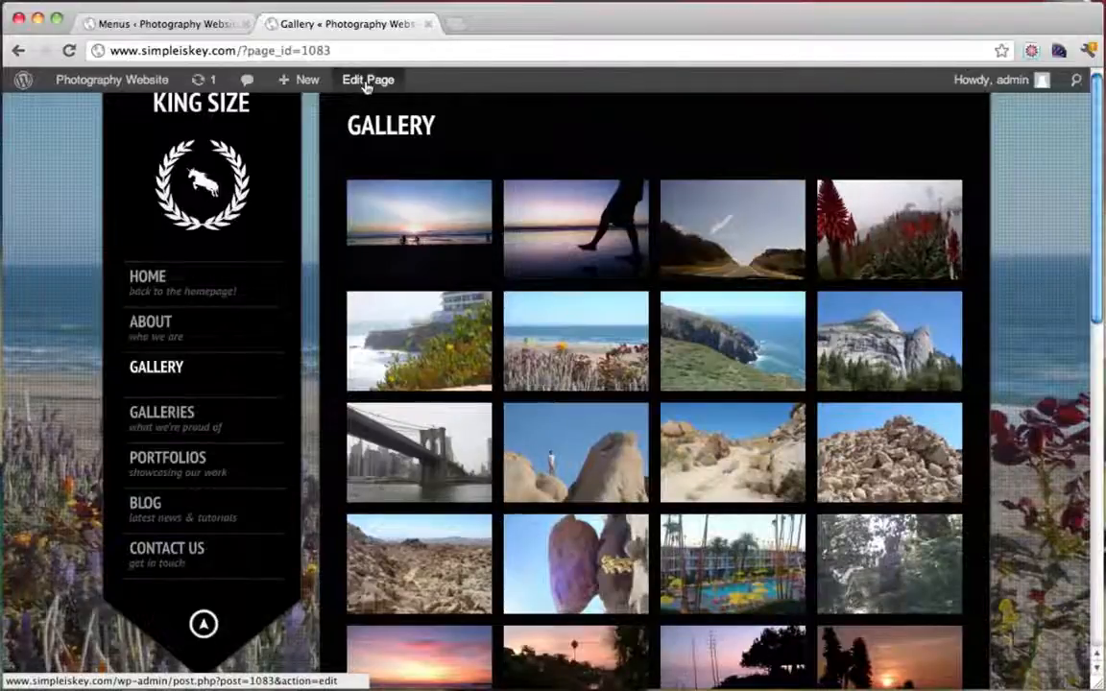
mouse_move(127, 81)
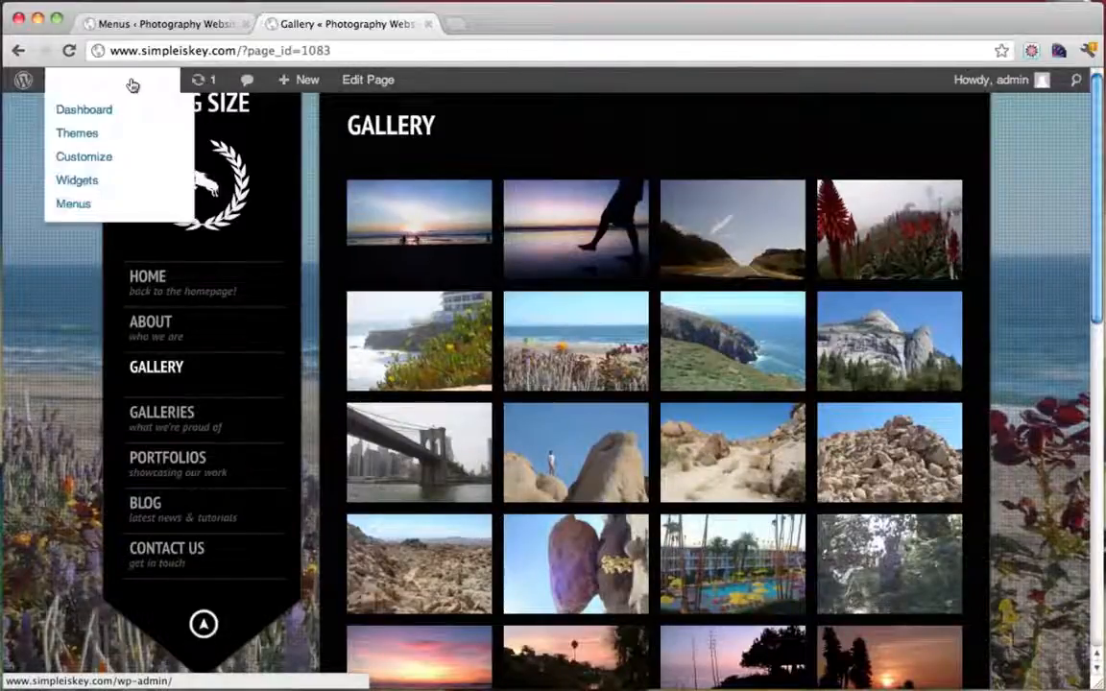
Edit the Gallery page, list its 23 attached images and show details for DSC09811.jpg
click(352, 85)
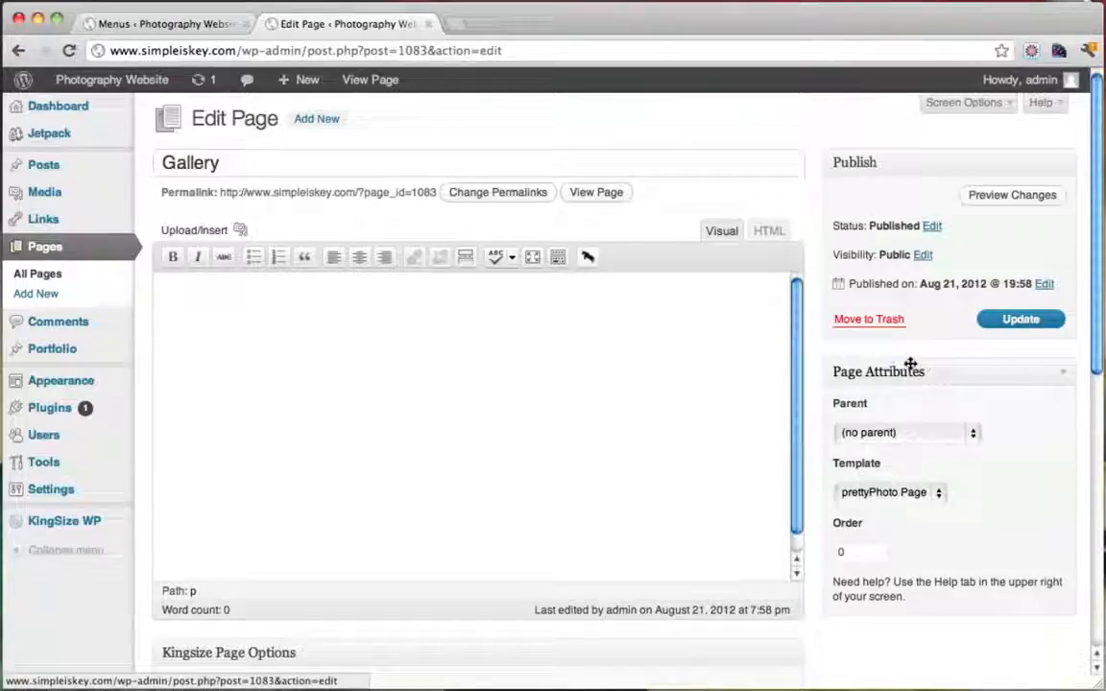
click(241, 234)
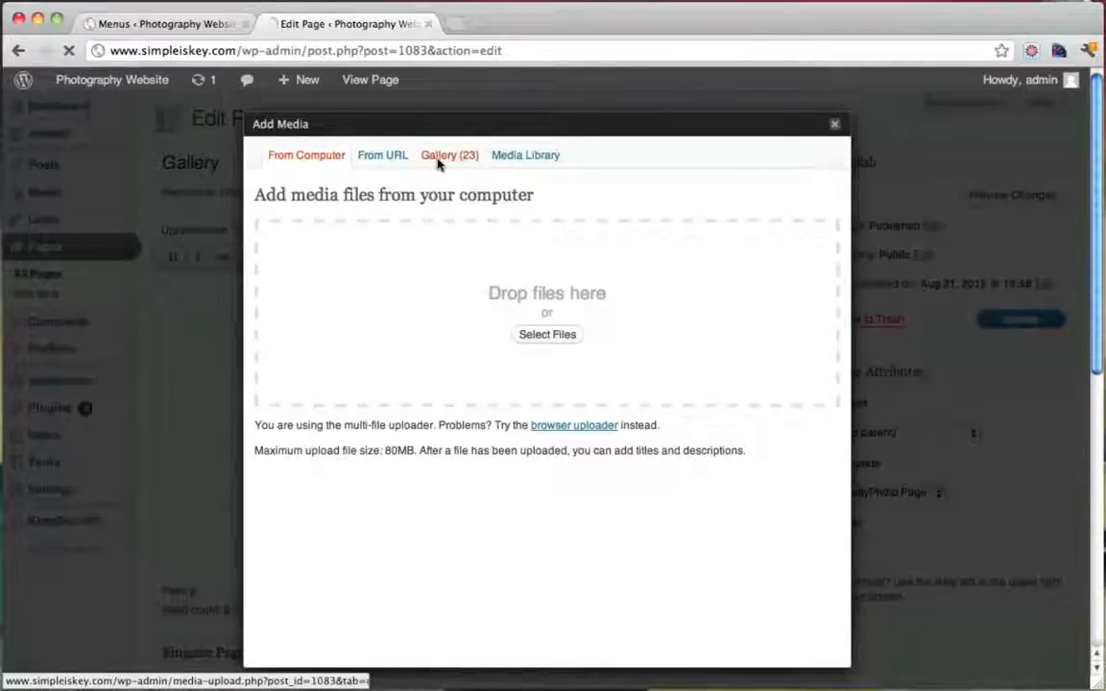
click(438, 163)
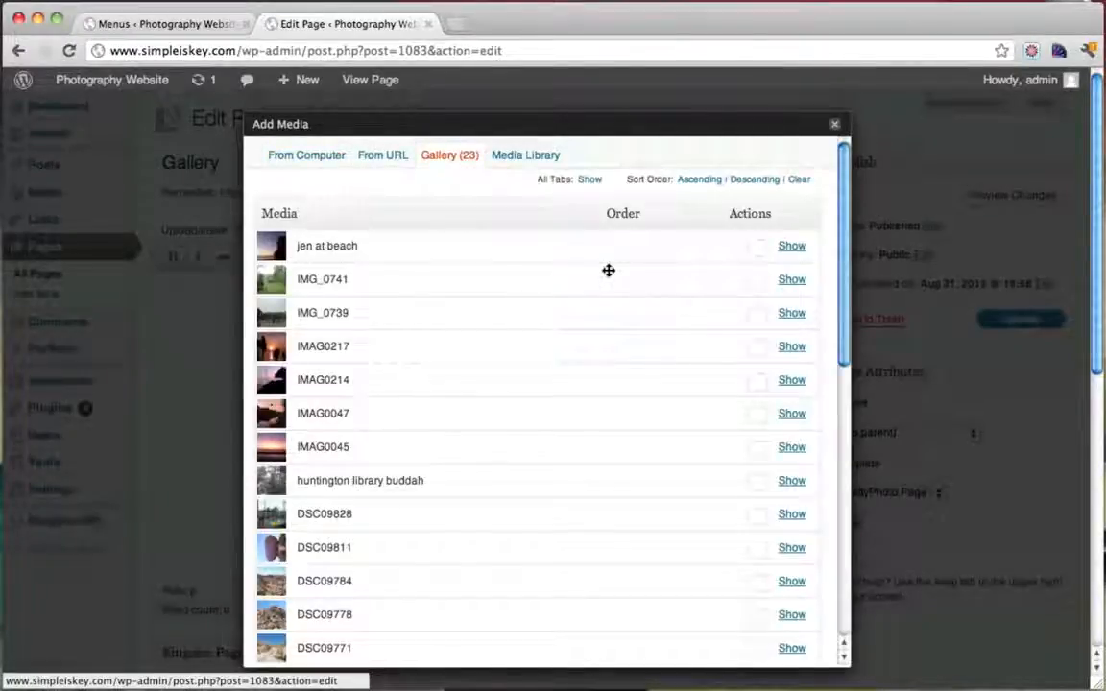
scroll(609, 271, down, 2)
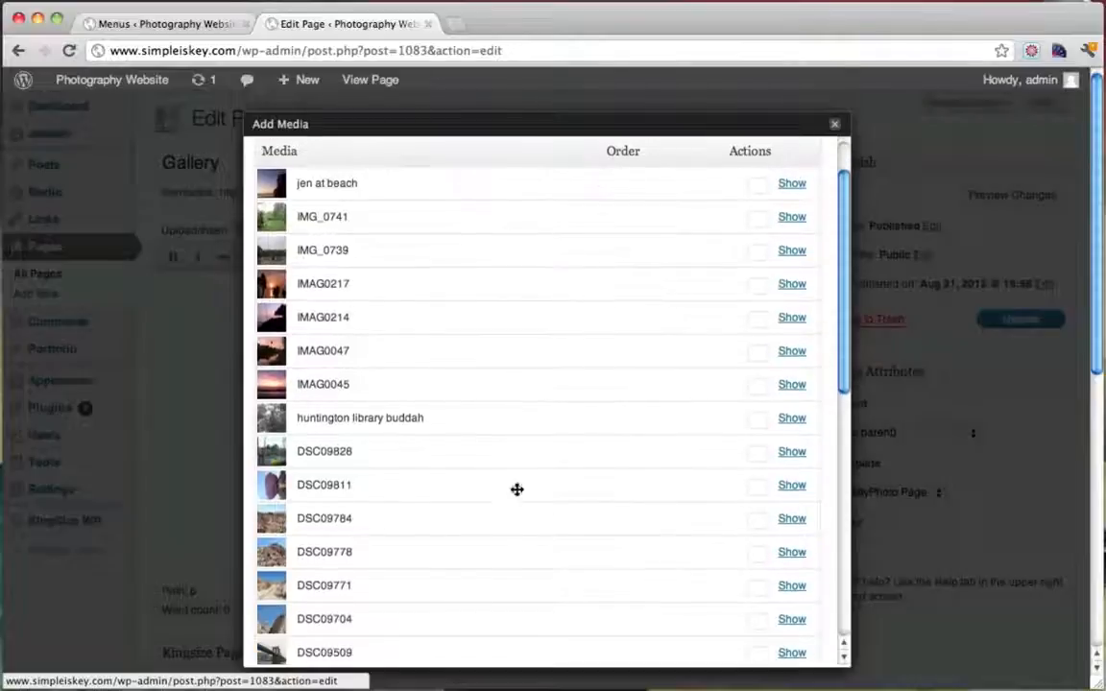
click(791, 485)
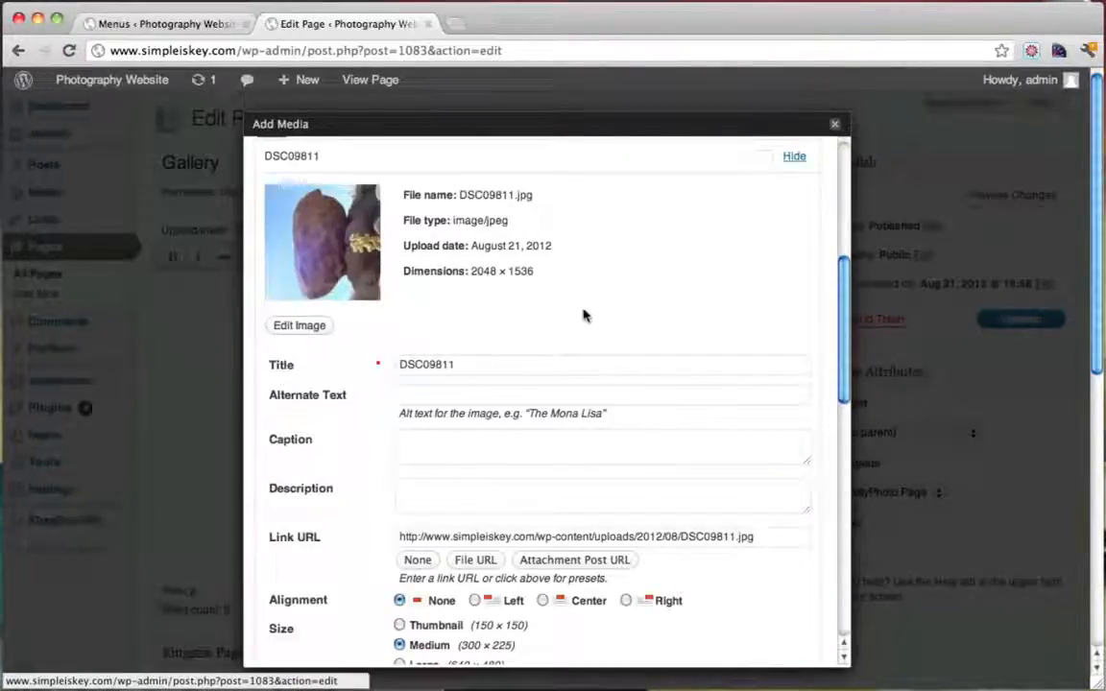
Rotate photo DSC09811 so the boulder stands upright and save the edited image
click(305, 328)
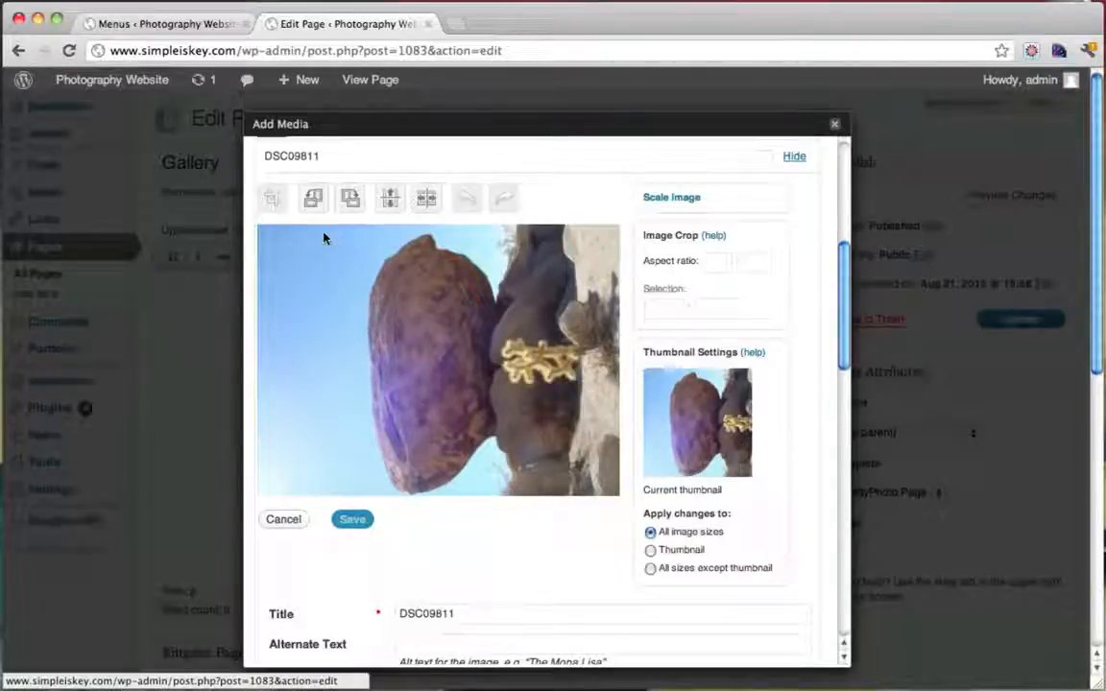
click(350, 199)
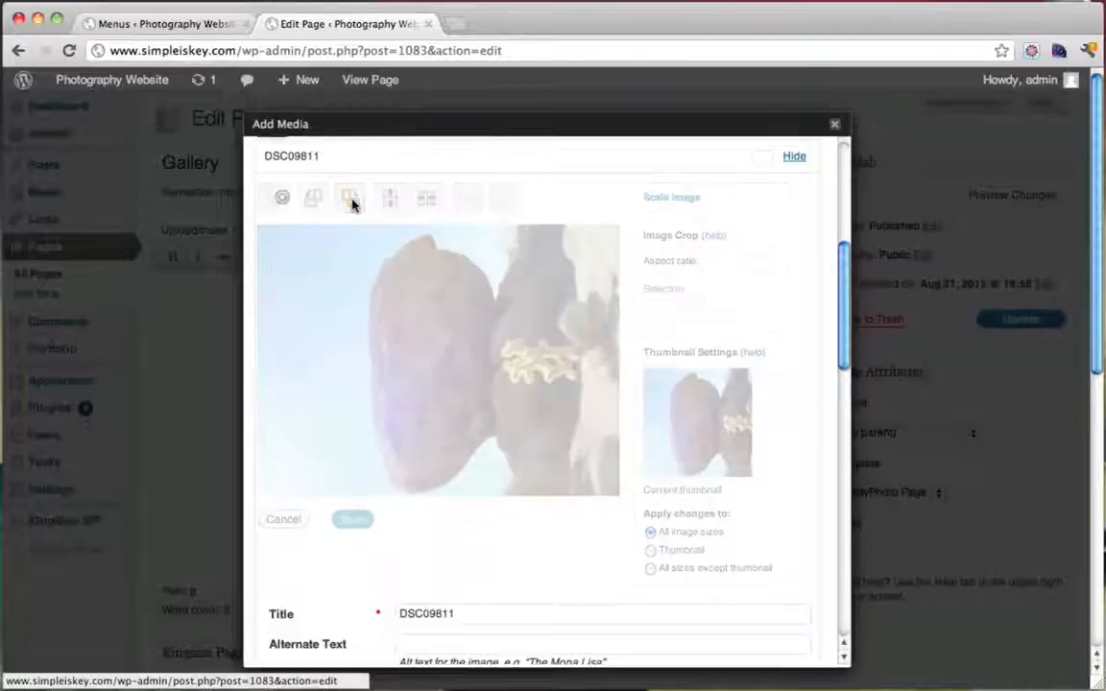
scroll(563, 360, down, 2)
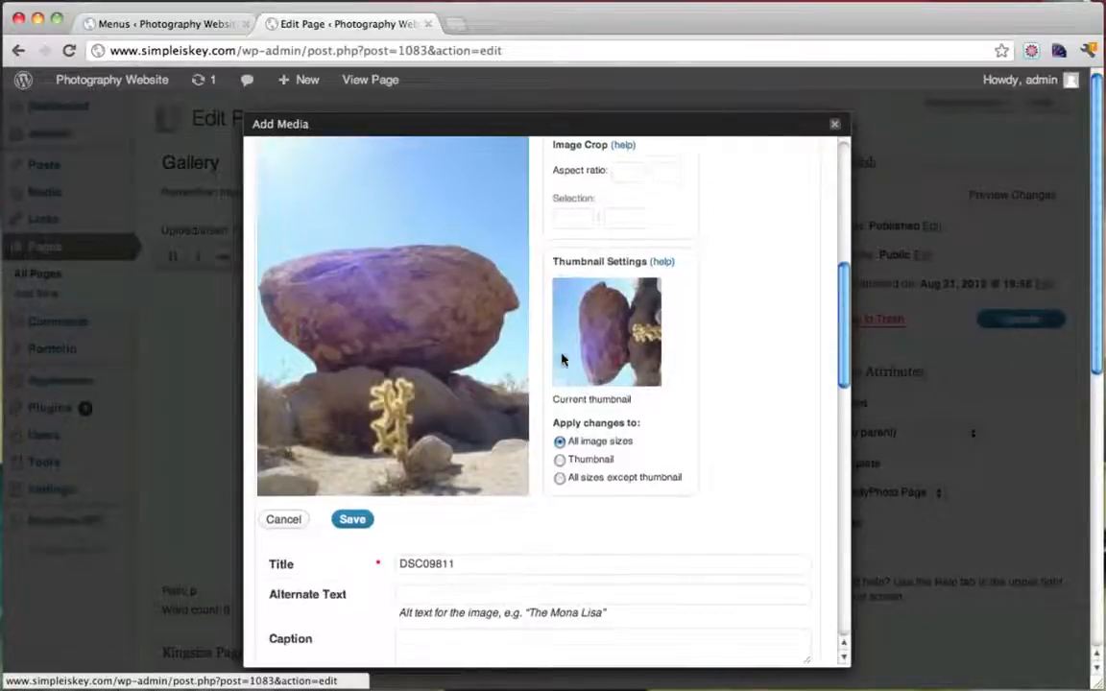
click(353, 519)
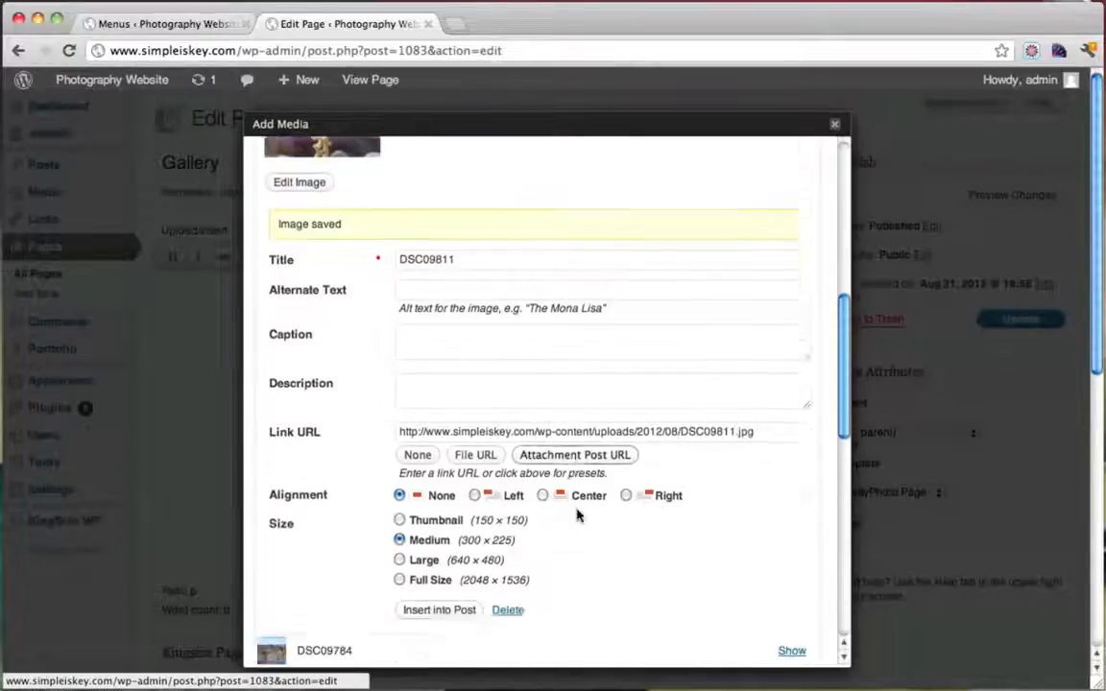
Save all gallery image changes and update the Gallery page
scroll(577, 516, down, 2)
scroll(577, 516, down, 10)
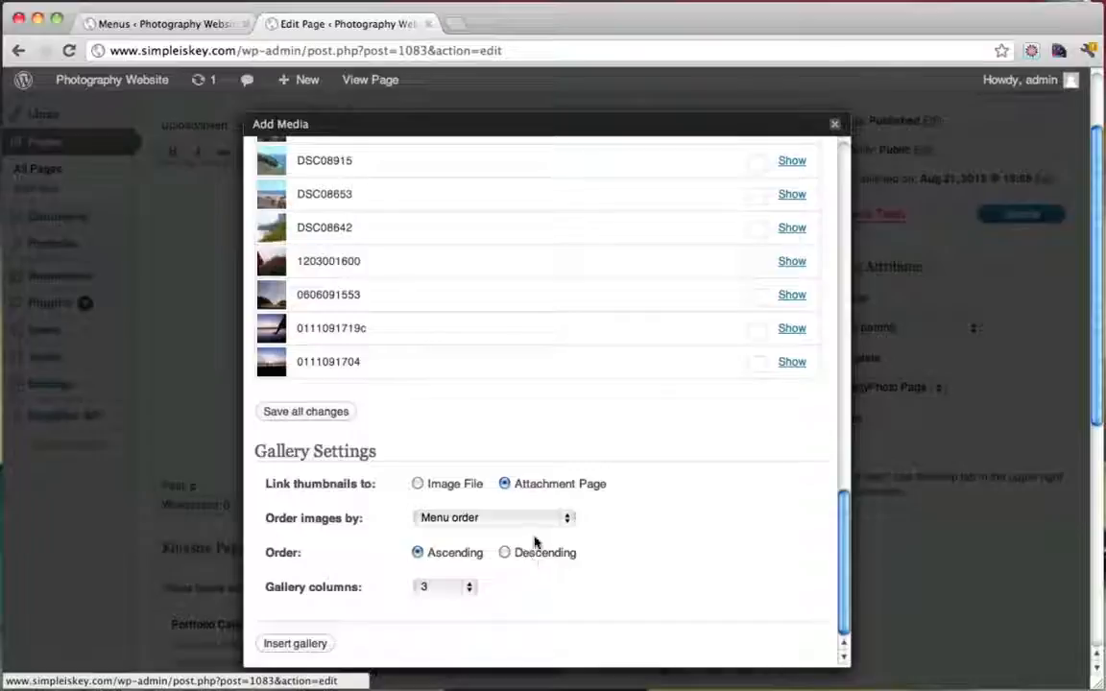
click(345, 412)
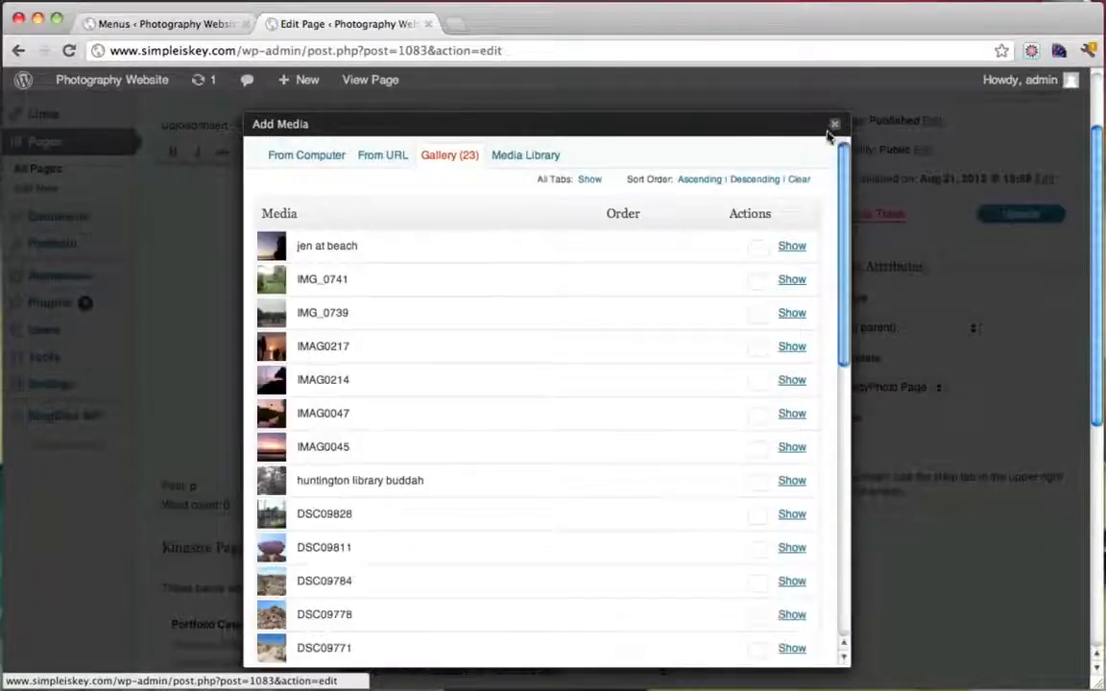
click(836, 127)
click(1041, 216)
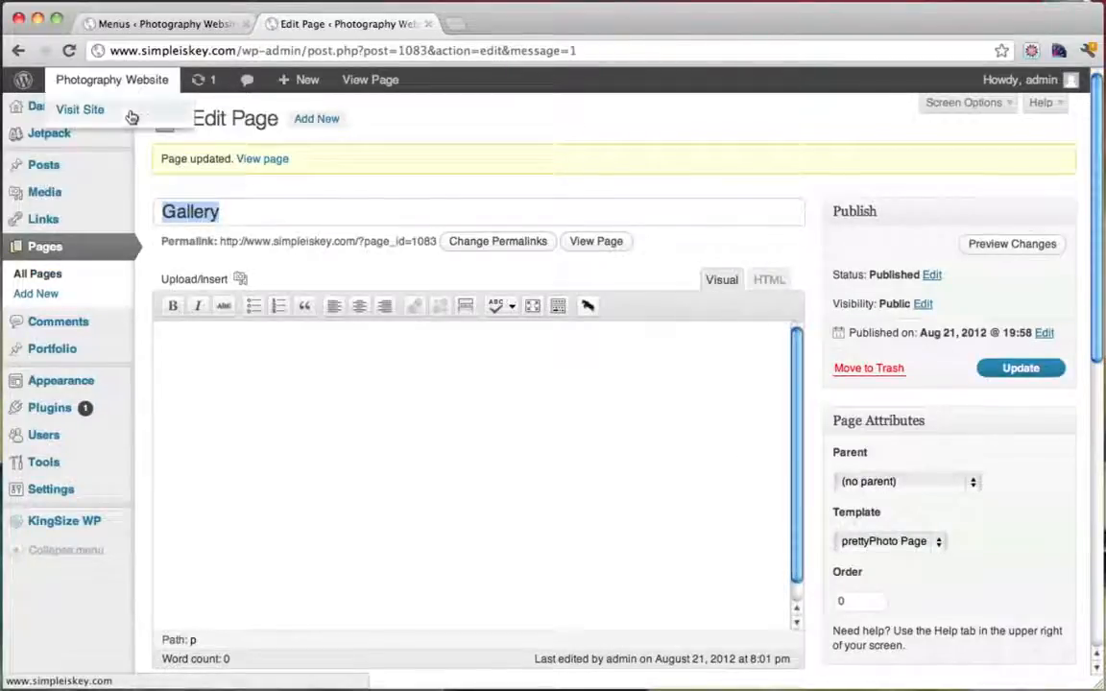
Open the live Gallery page and check that the boulder photo now stands upright
click(132, 114)
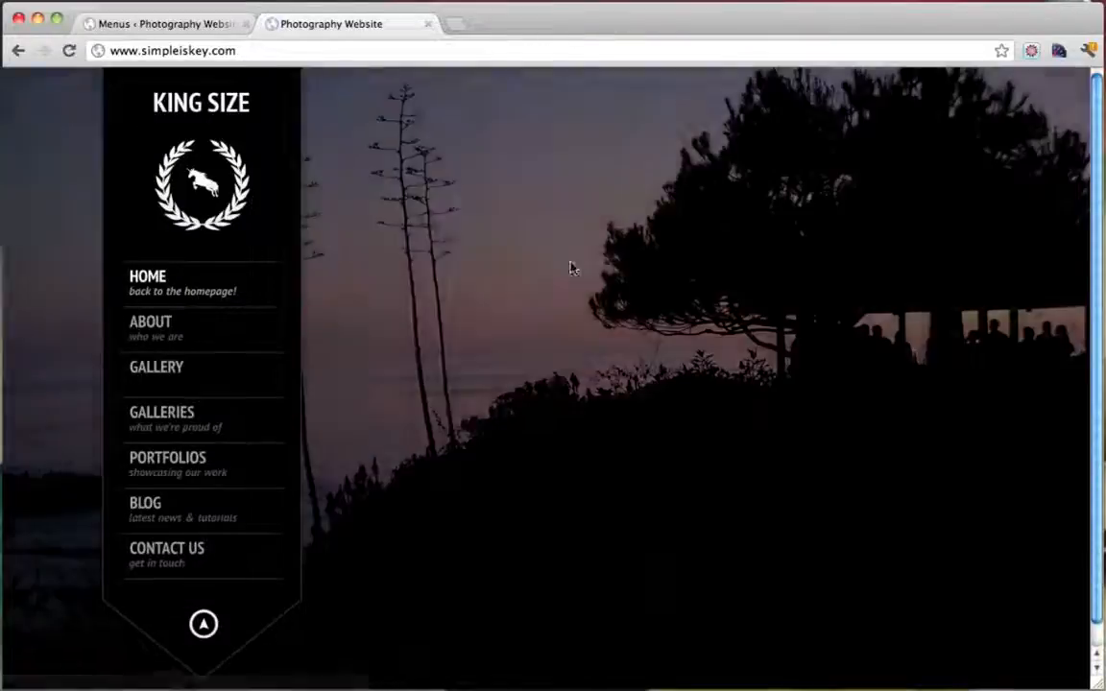
click(163, 377)
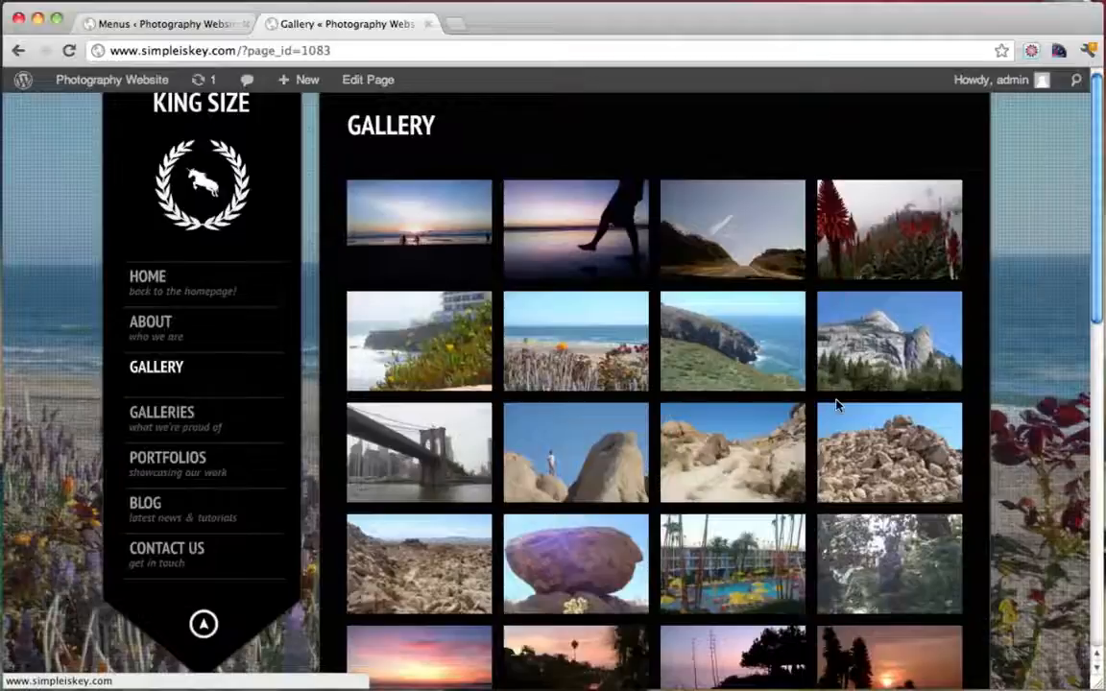
scroll(836, 406, down, 3)
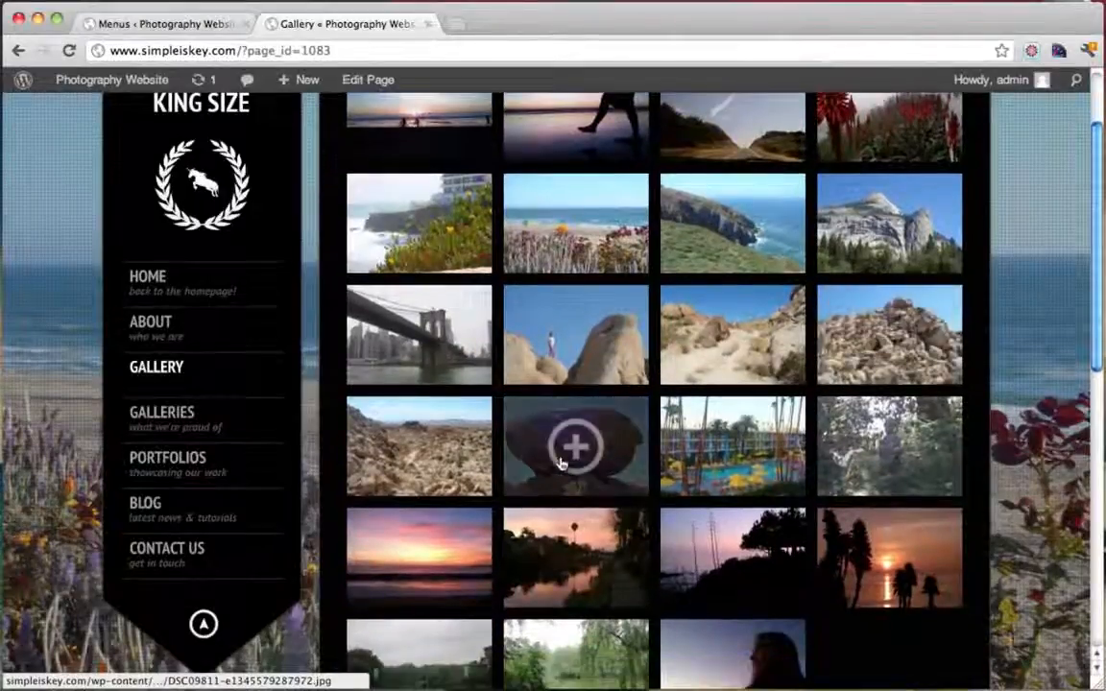
click(561, 463)
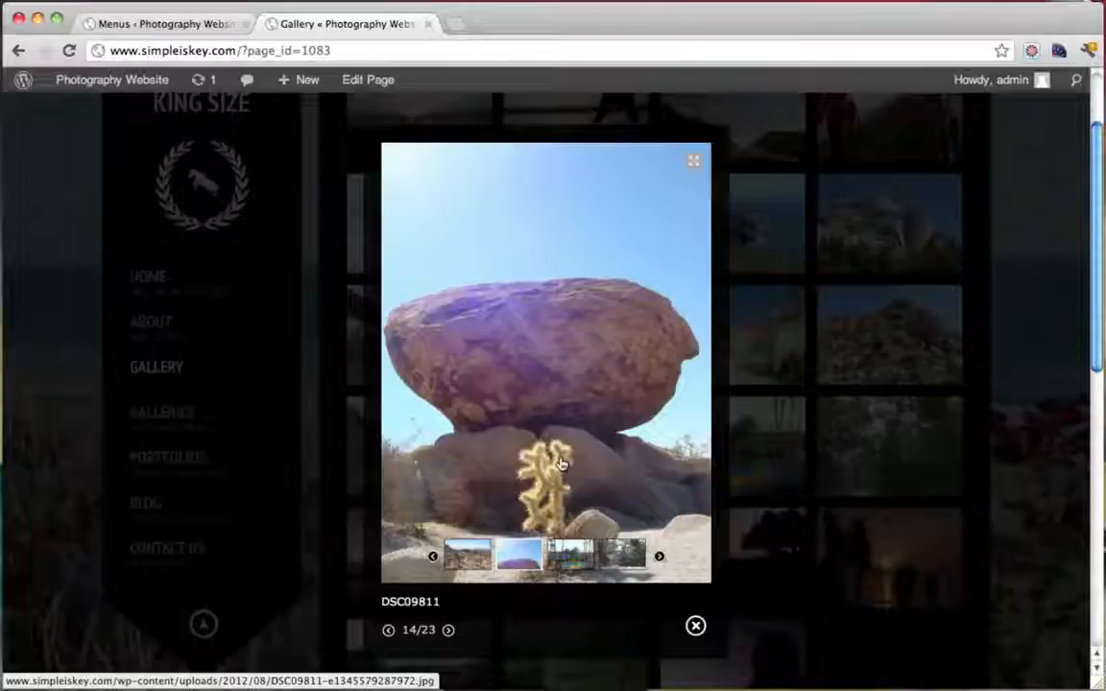
click(695, 628)
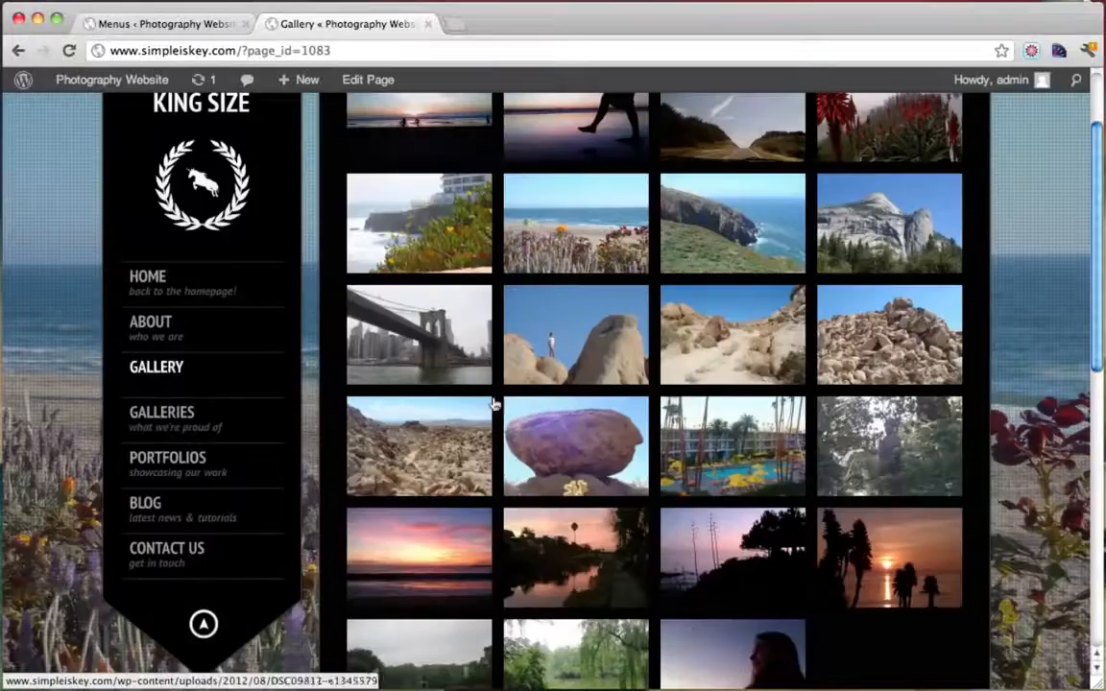
Return to the Navigation menu editor in the admin Menus screen
scroll(576, 345, up, 1)
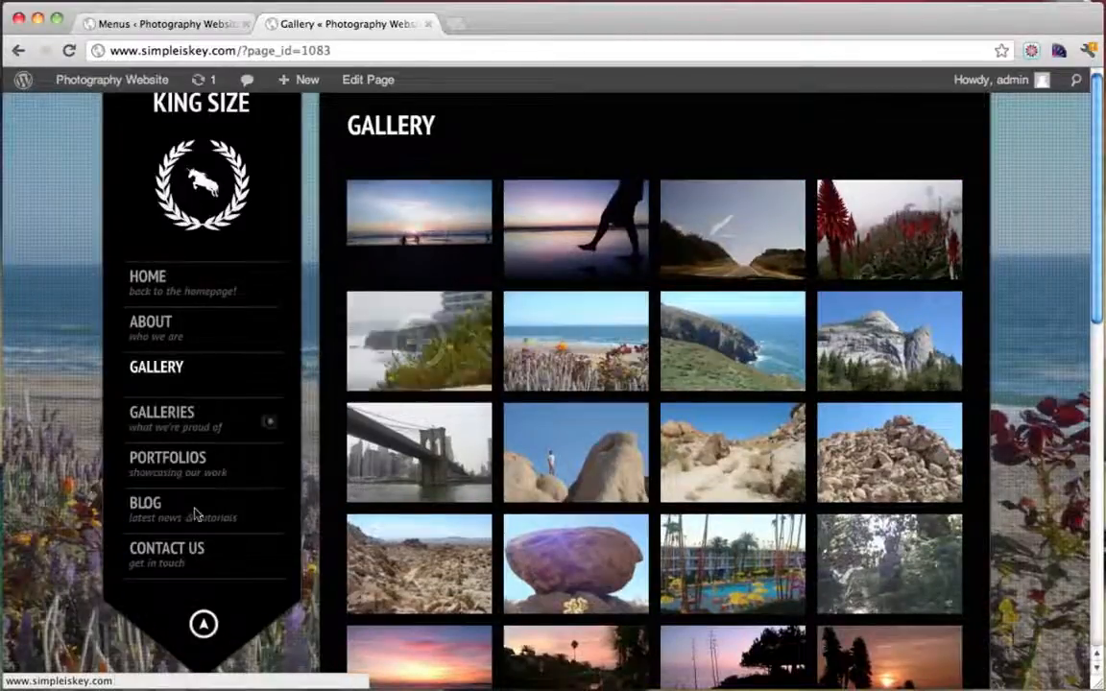
mouse_move(200, 334)
mouse_move(211, 423)
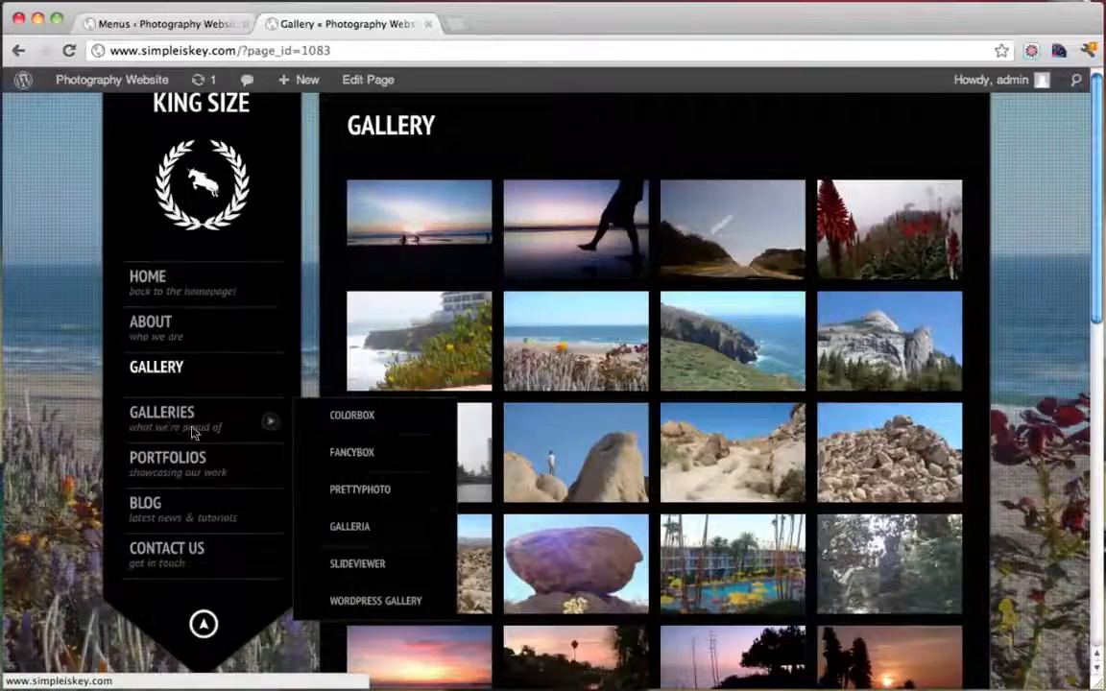
mouse_move(188, 480)
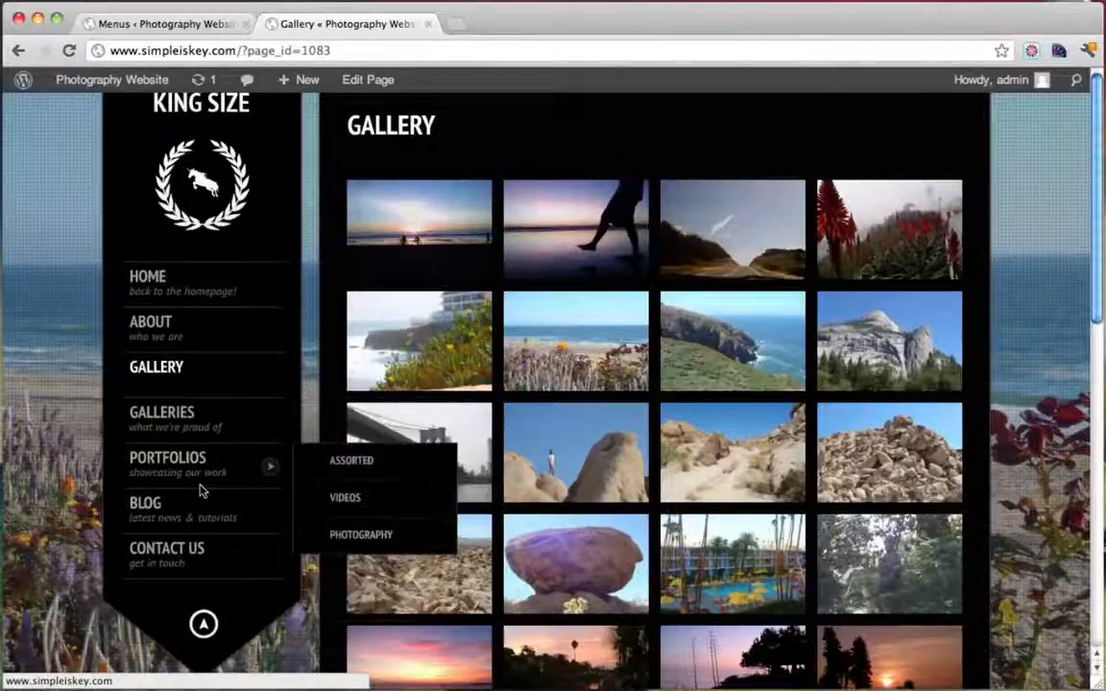
click(188, 29)
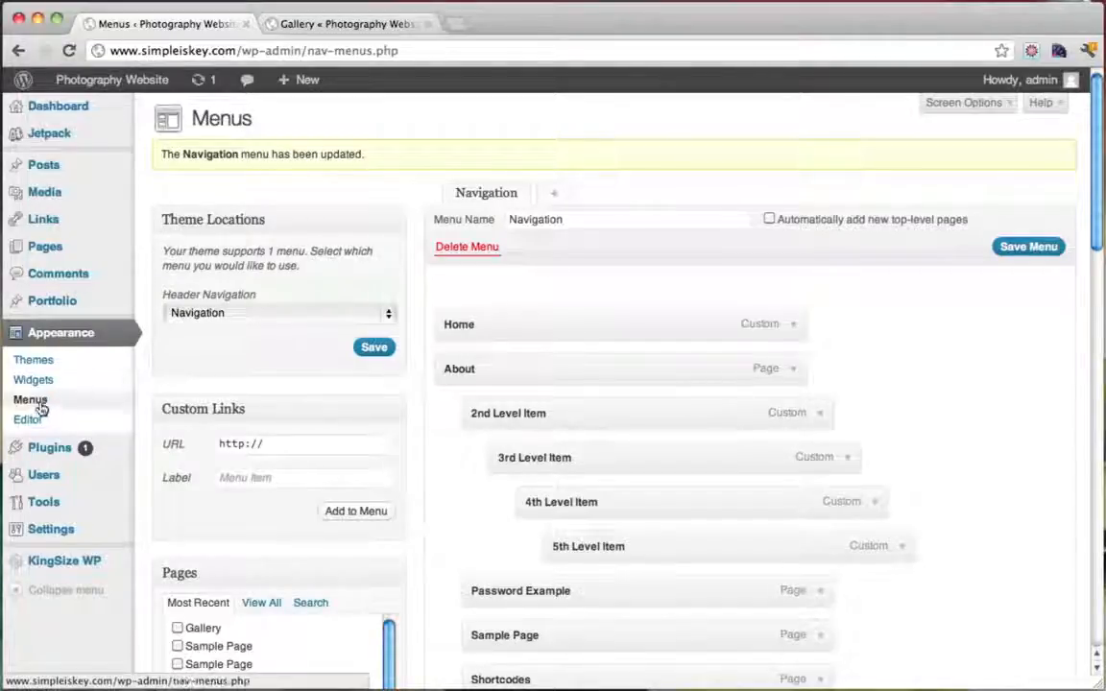
Remove the Galleries and Colorbox entries plus Colorbox's 2, 3, 4 Columns and Grid Layout items
scroll(660, 470, down, 5)
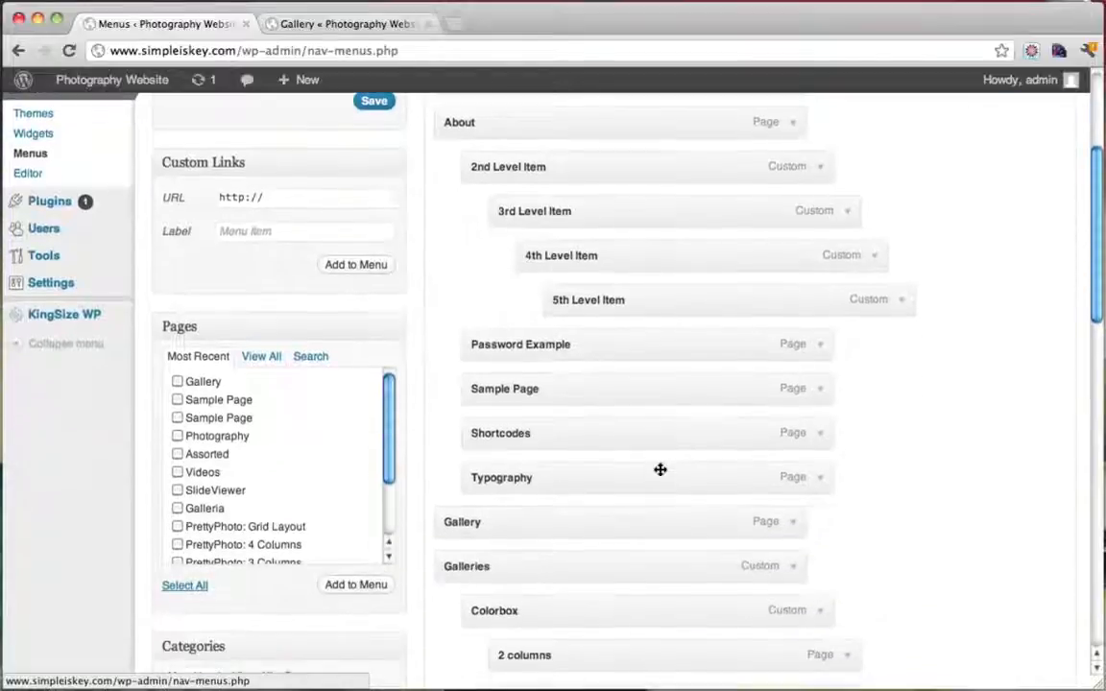
scroll(659, 469, down, 4)
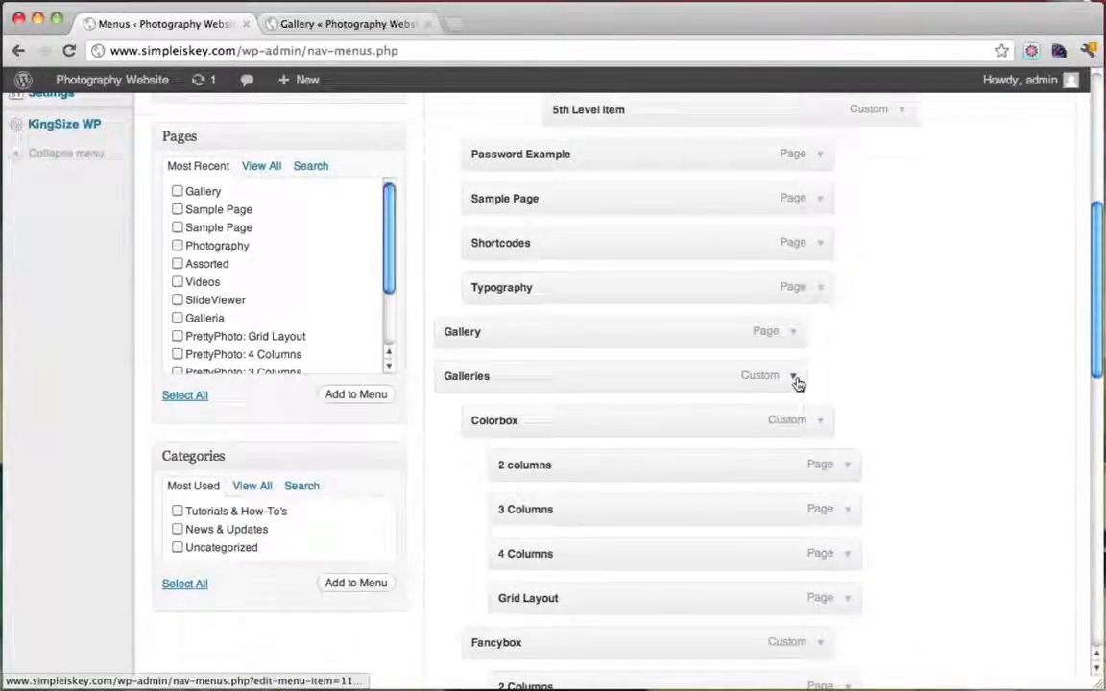
click(794, 377)
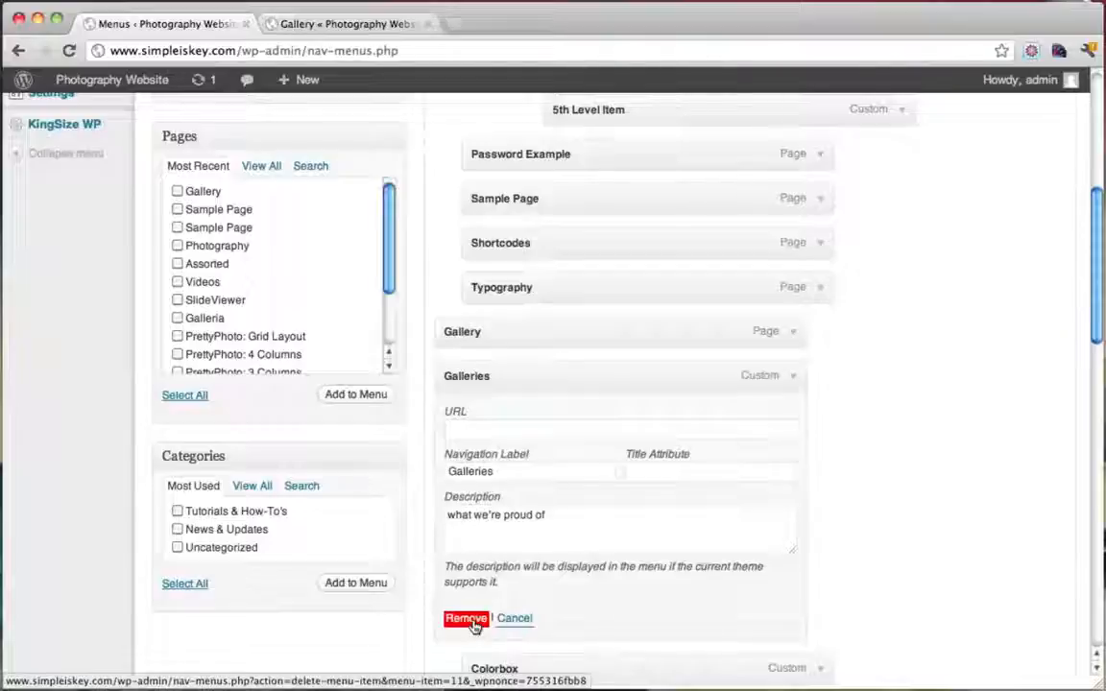
click(470, 622)
click(792, 378)
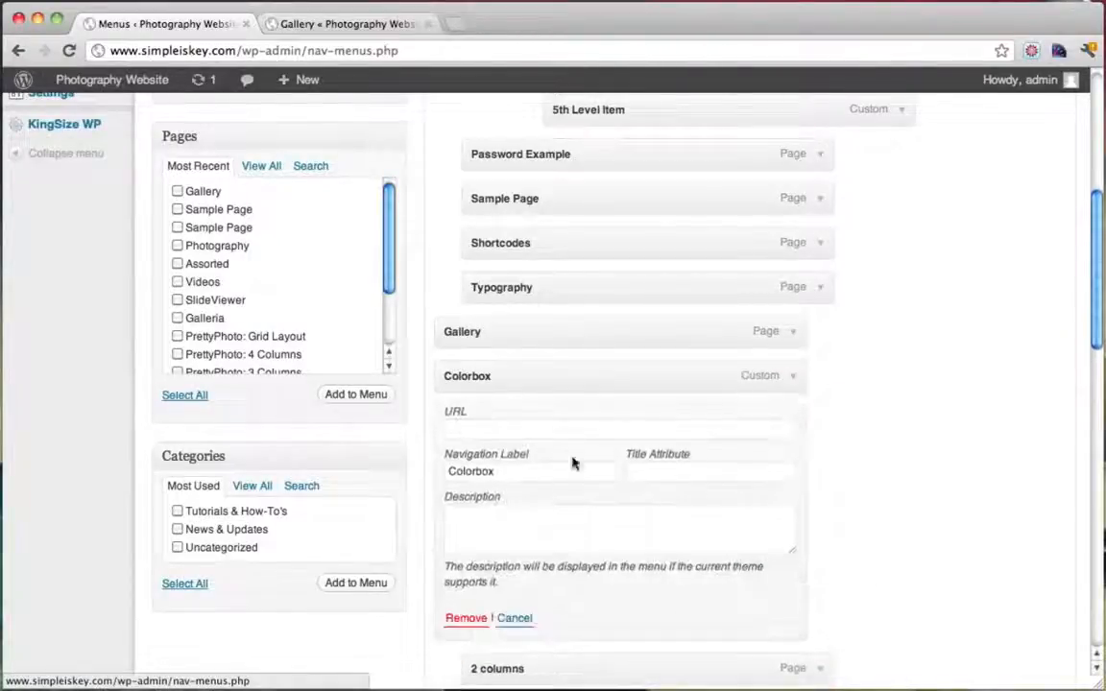
click(471, 622)
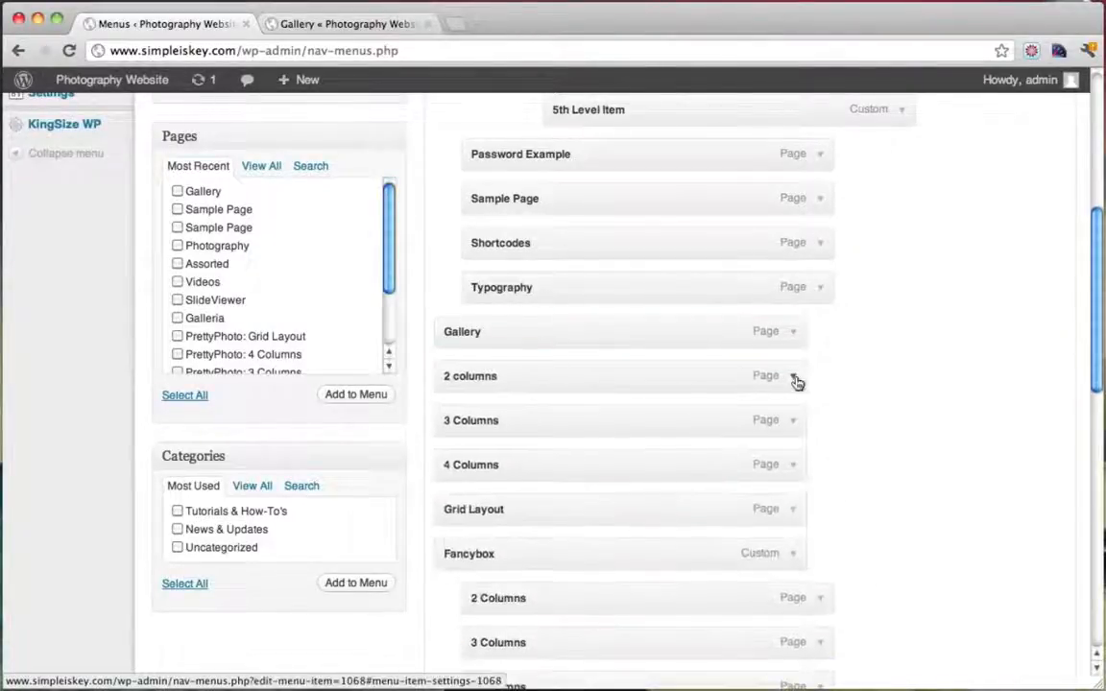
click(794, 377)
click(464, 610)
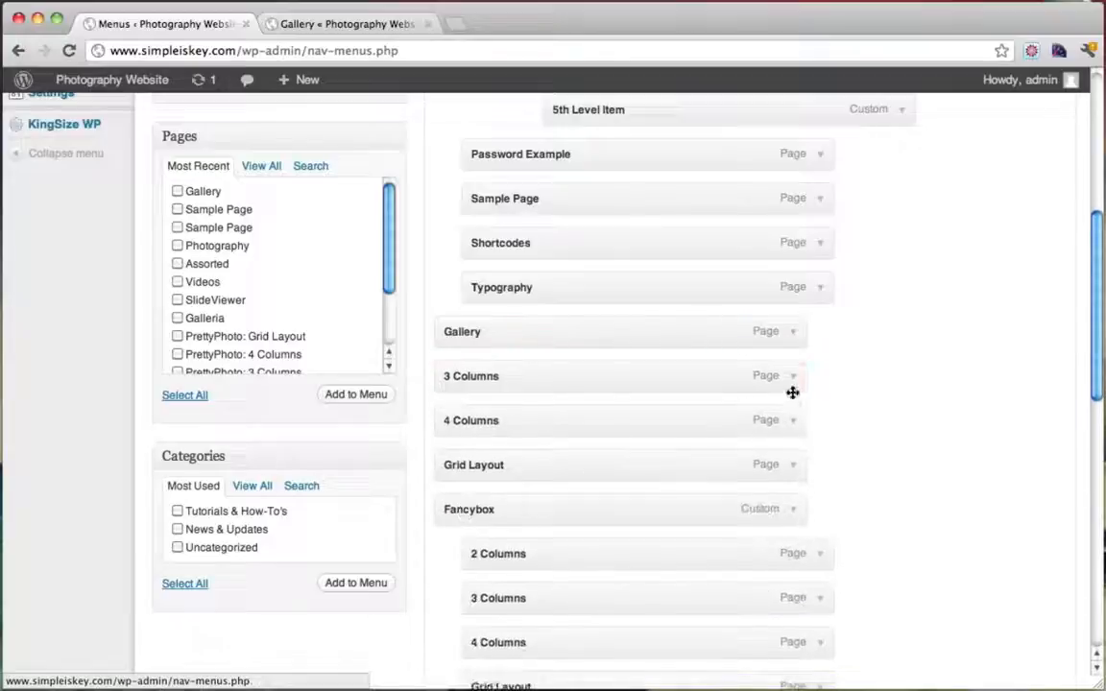
click(794, 380)
click(465, 608)
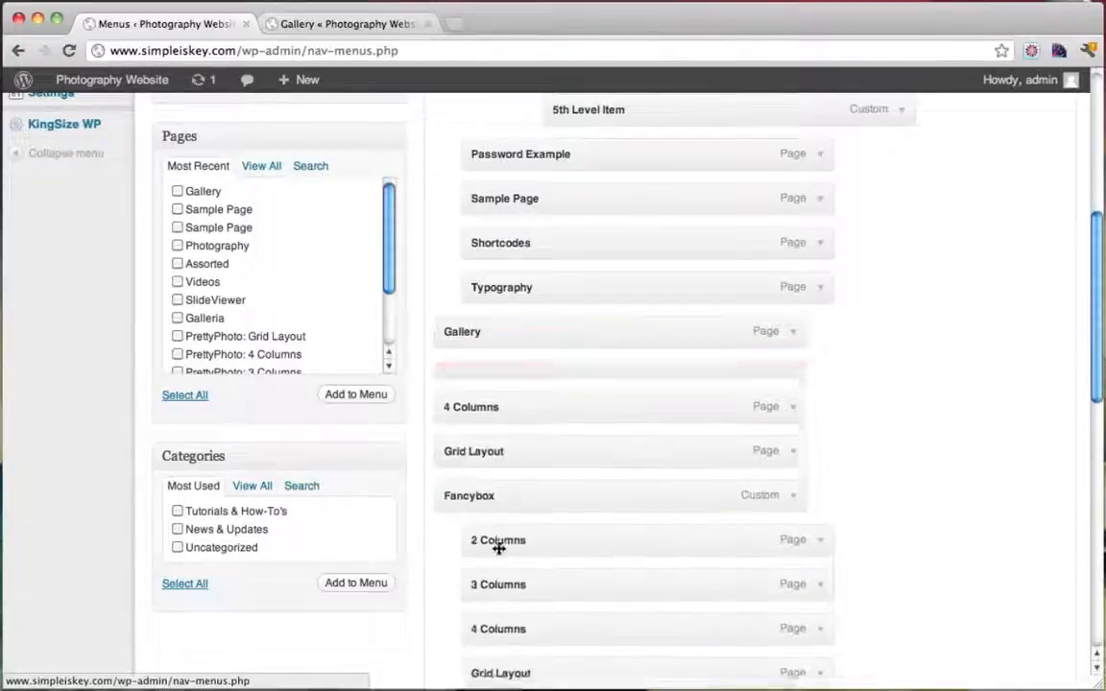
click(796, 388)
click(464, 606)
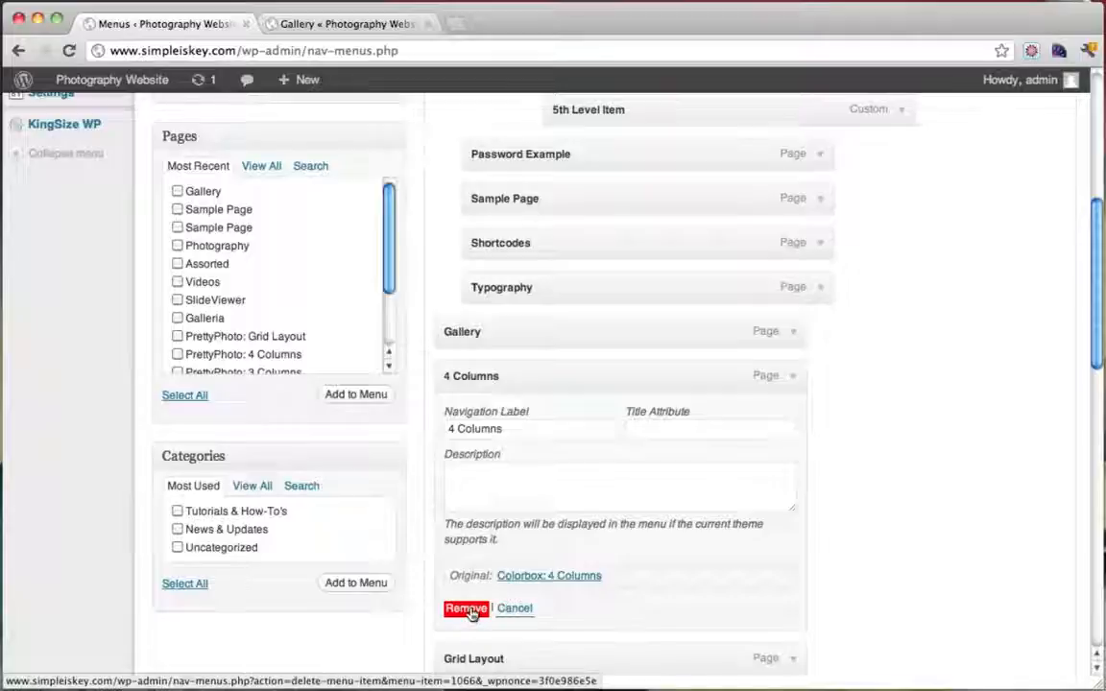
click(794, 384)
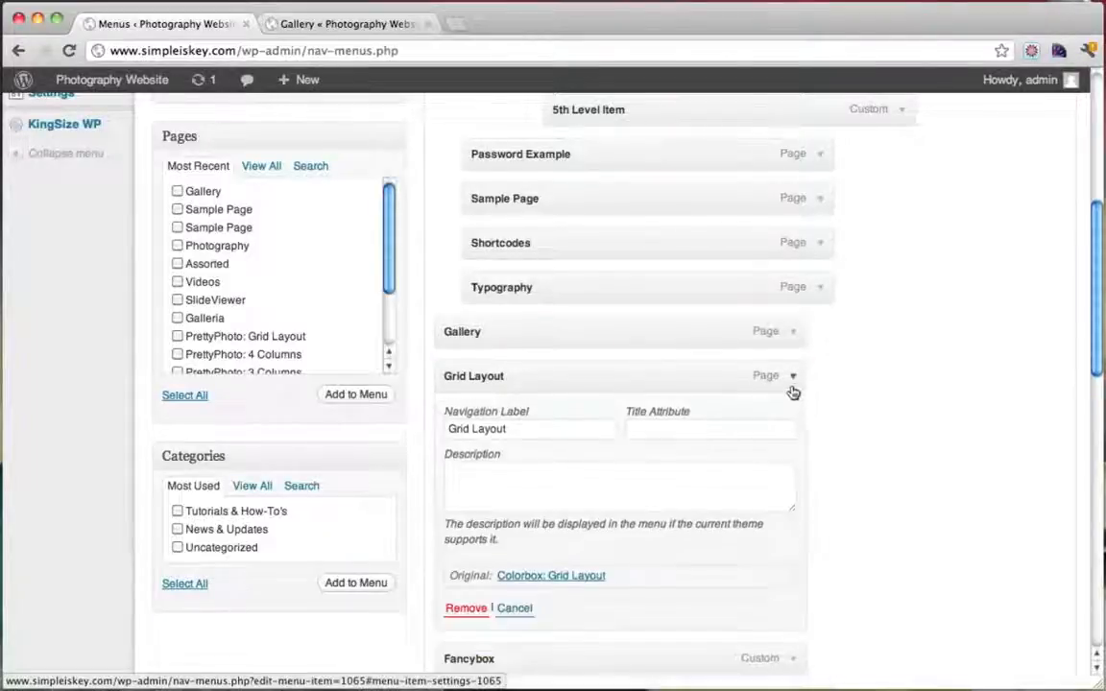
click(466, 536)
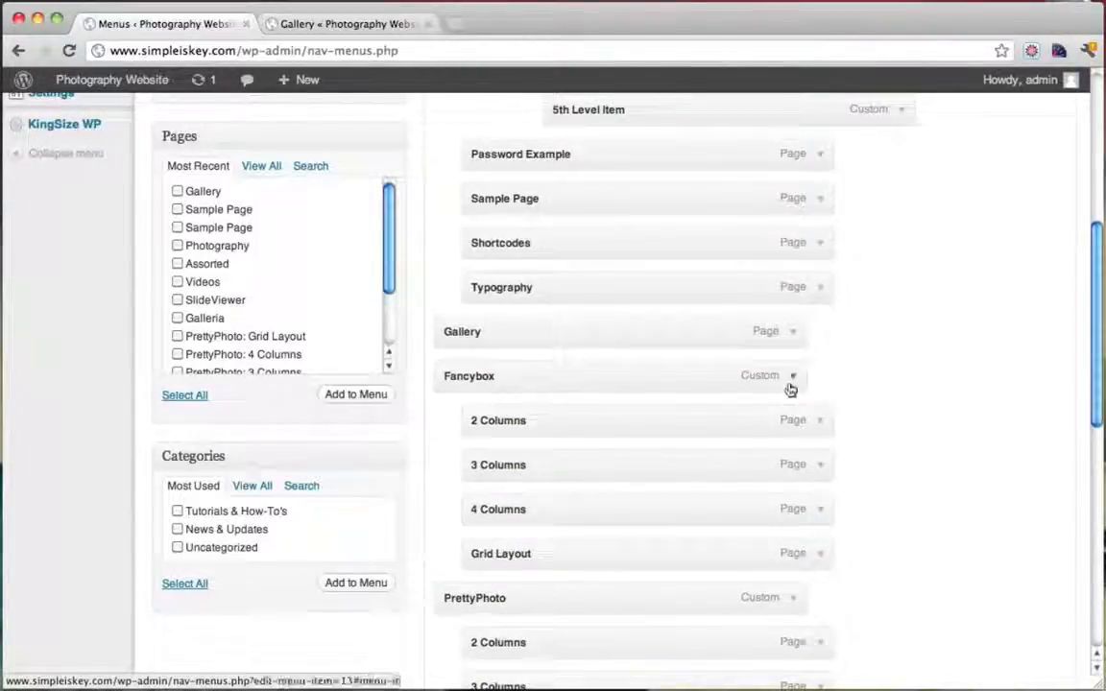
Remove Fancybox and its 2, 3, 4 Columns and Grid Layout items from the menu
click(792, 379)
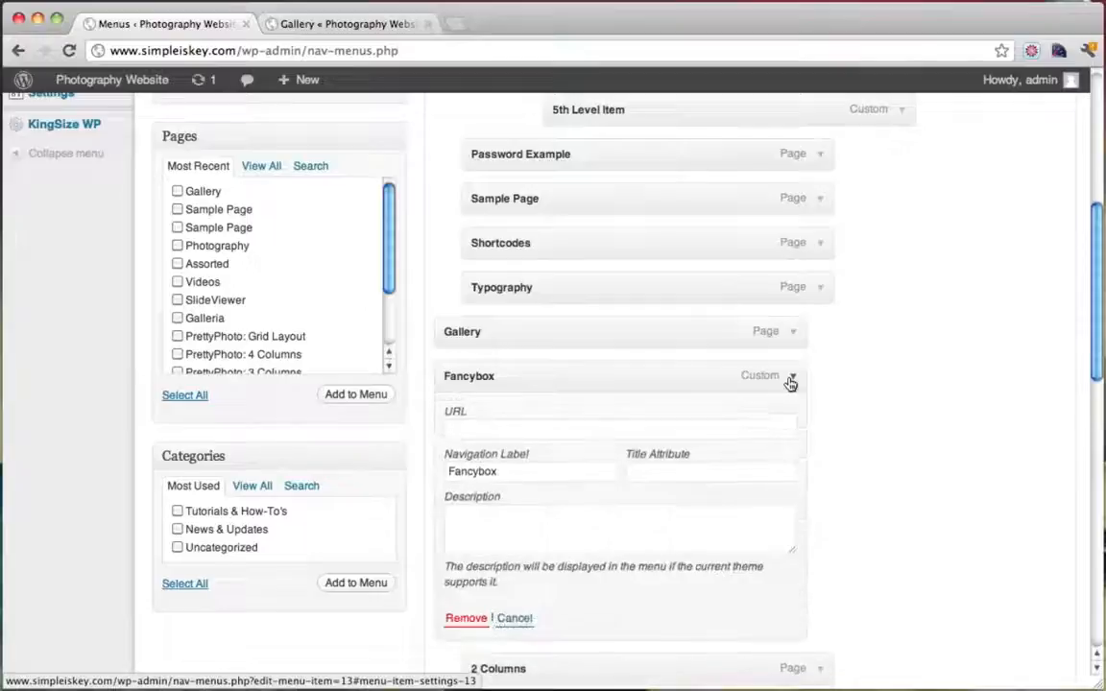
click(465, 618)
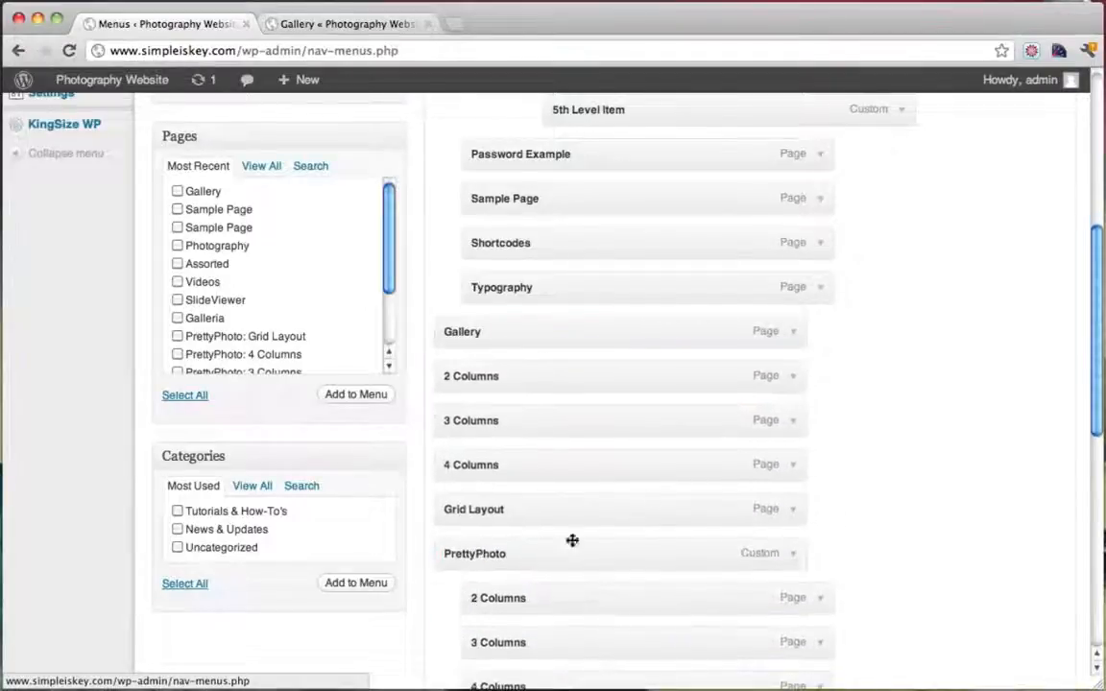
click(793, 377)
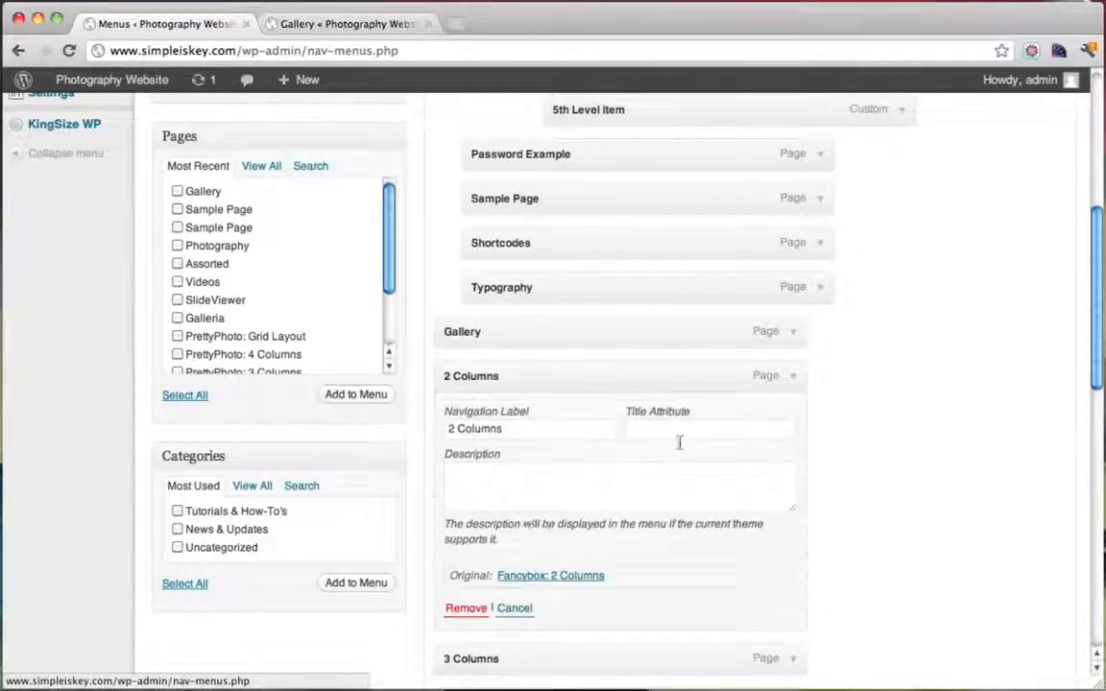
click(466, 611)
click(790, 377)
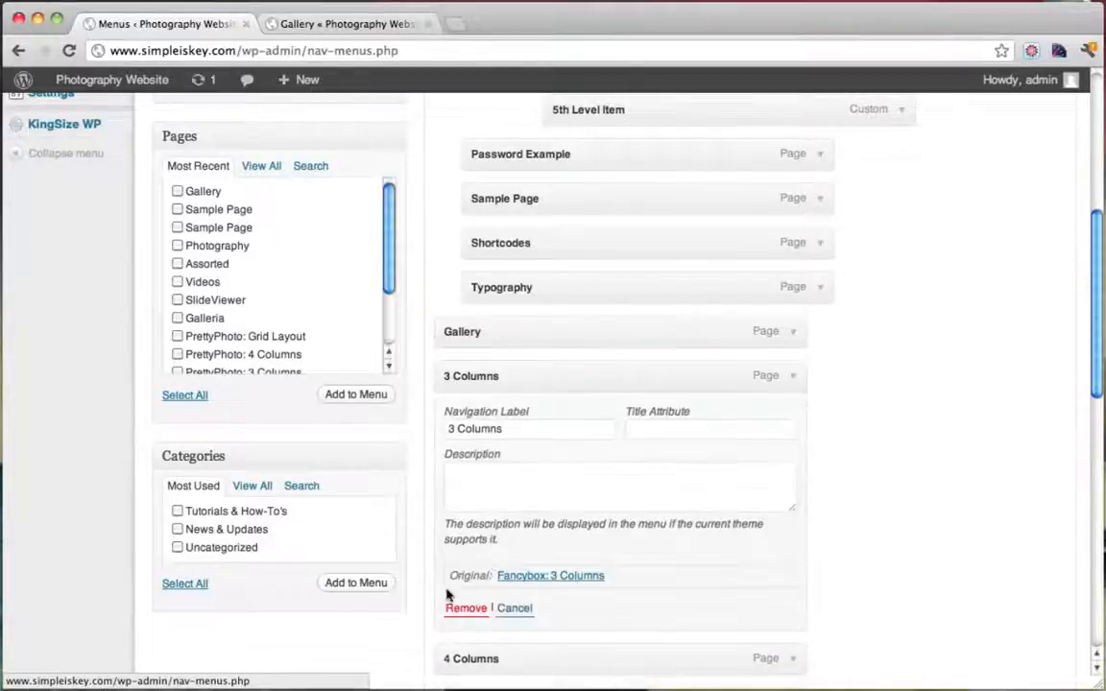
click(465, 608)
click(793, 376)
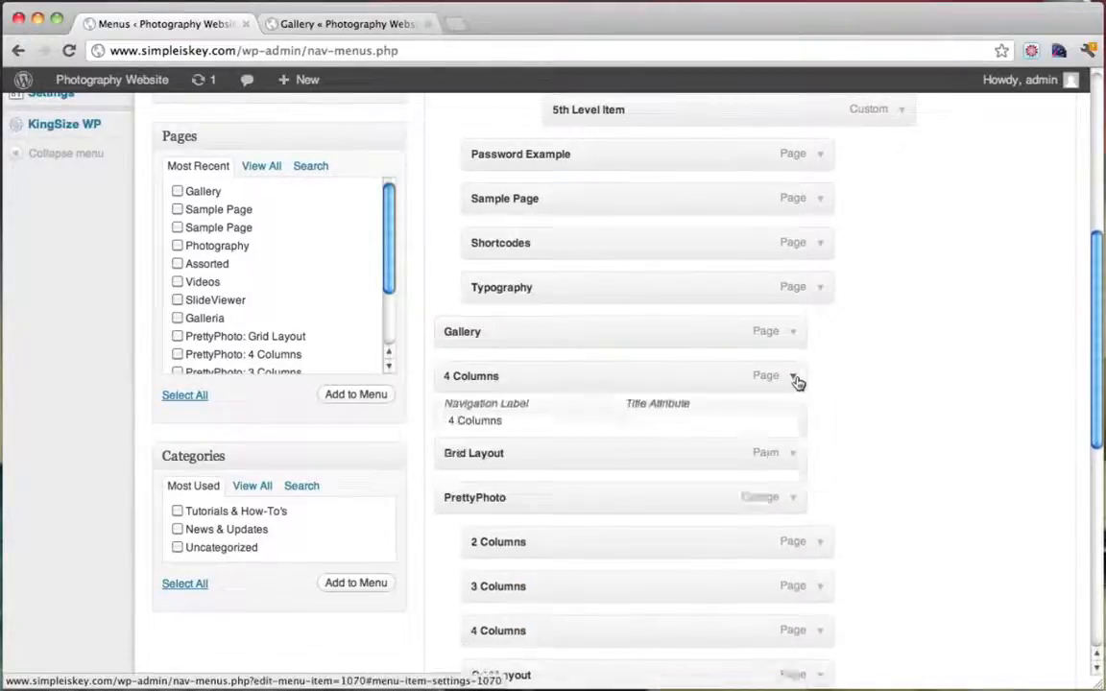
click(463, 605)
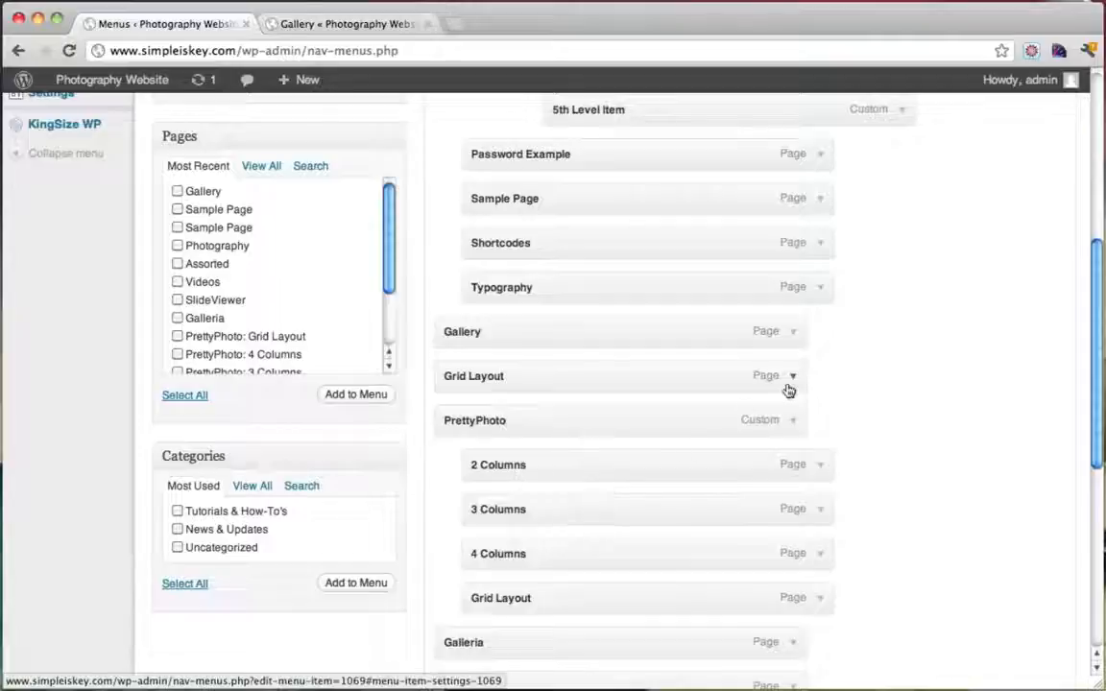
click(792, 378)
click(465, 607)
Remove PrettyPhoto and its 2, 3, 4 Columns and Grid Layout items from the menu
click(792, 378)
click(470, 619)
click(792, 377)
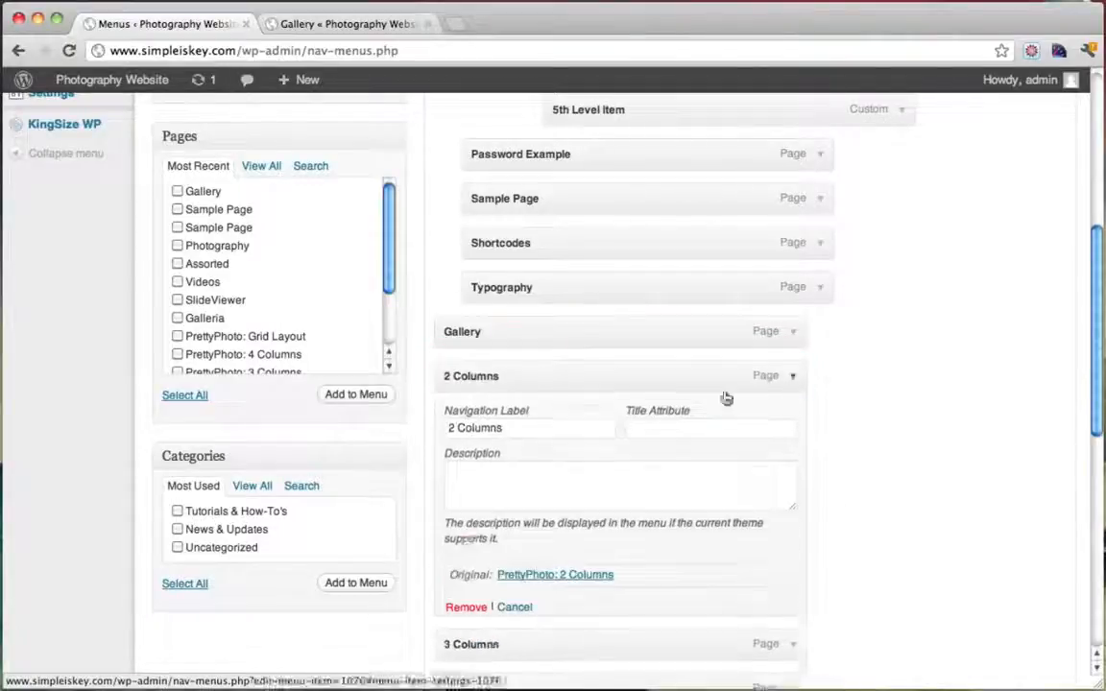
click(464, 609)
click(793, 378)
click(465, 608)
click(792, 377)
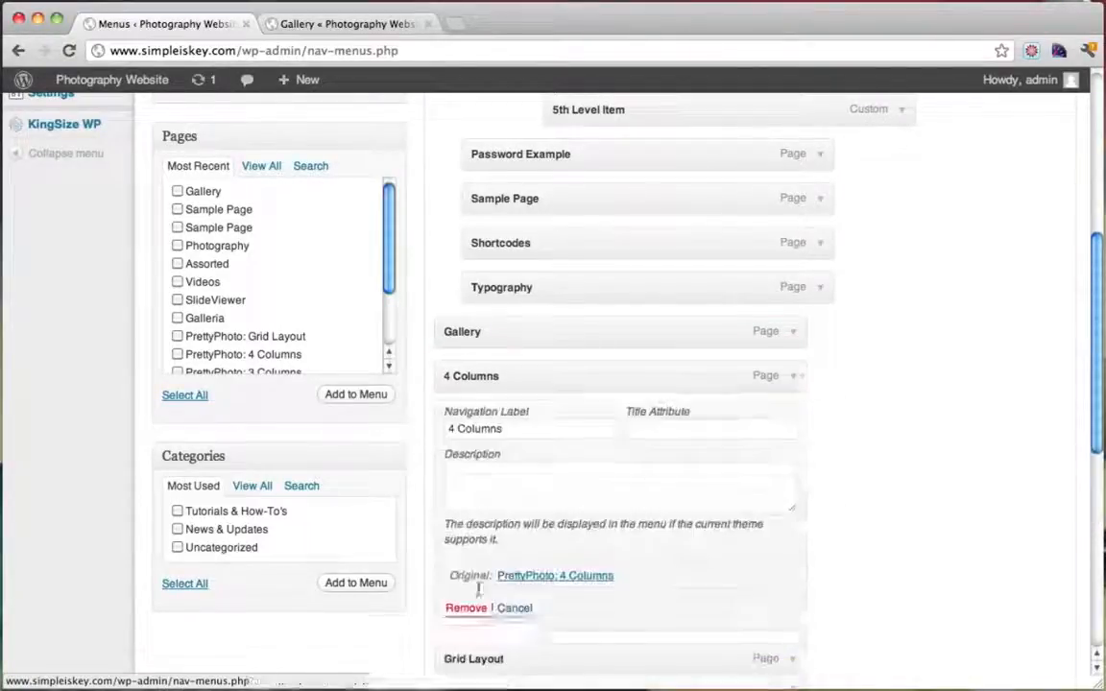
click(465, 608)
click(793, 377)
click(466, 608)
Remove Galleria, SlideViewer, WordPress Gallery, Portfolios, Assorted, Videos and Photography from the menu
click(793, 376)
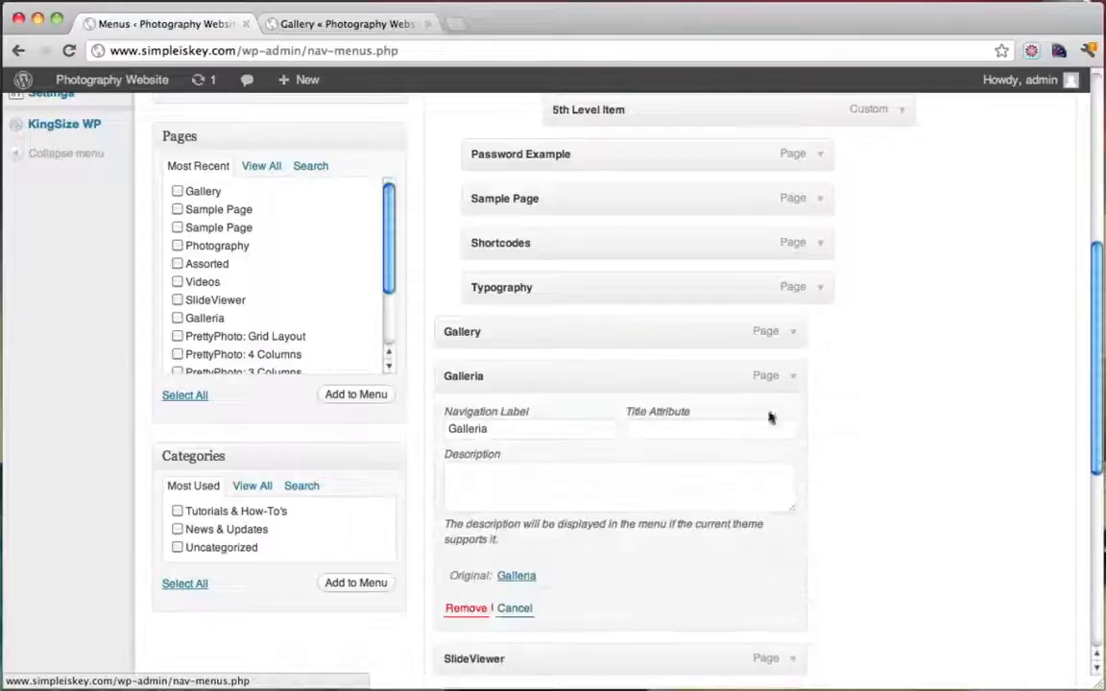
click(465, 608)
click(793, 376)
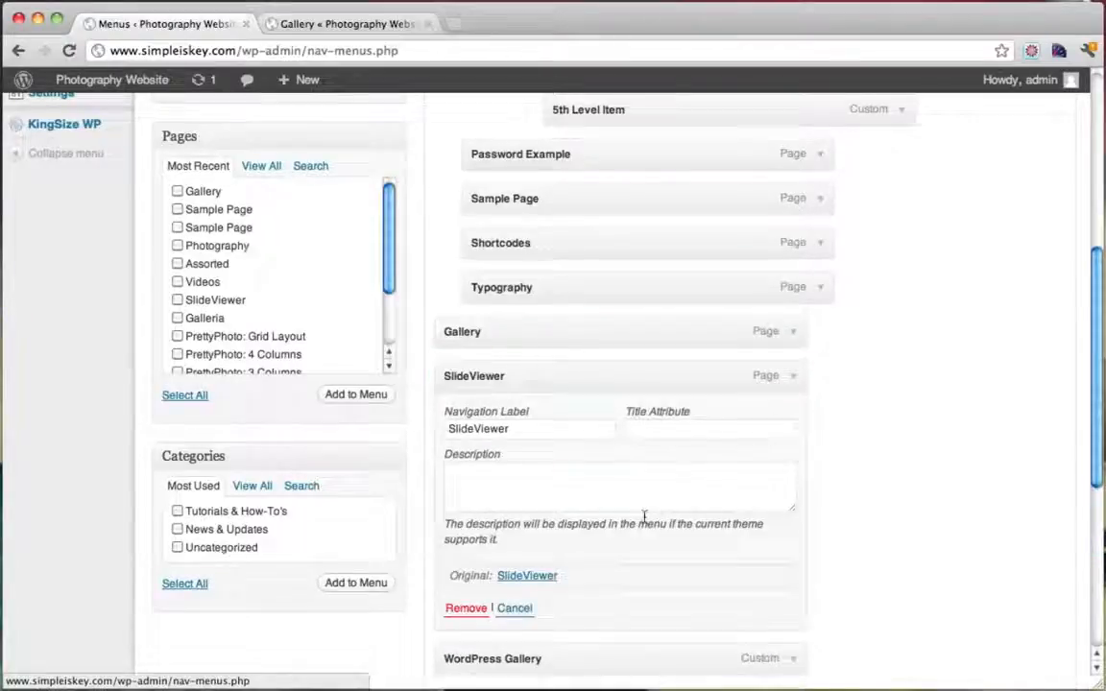
click(474, 610)
click(793, 376)
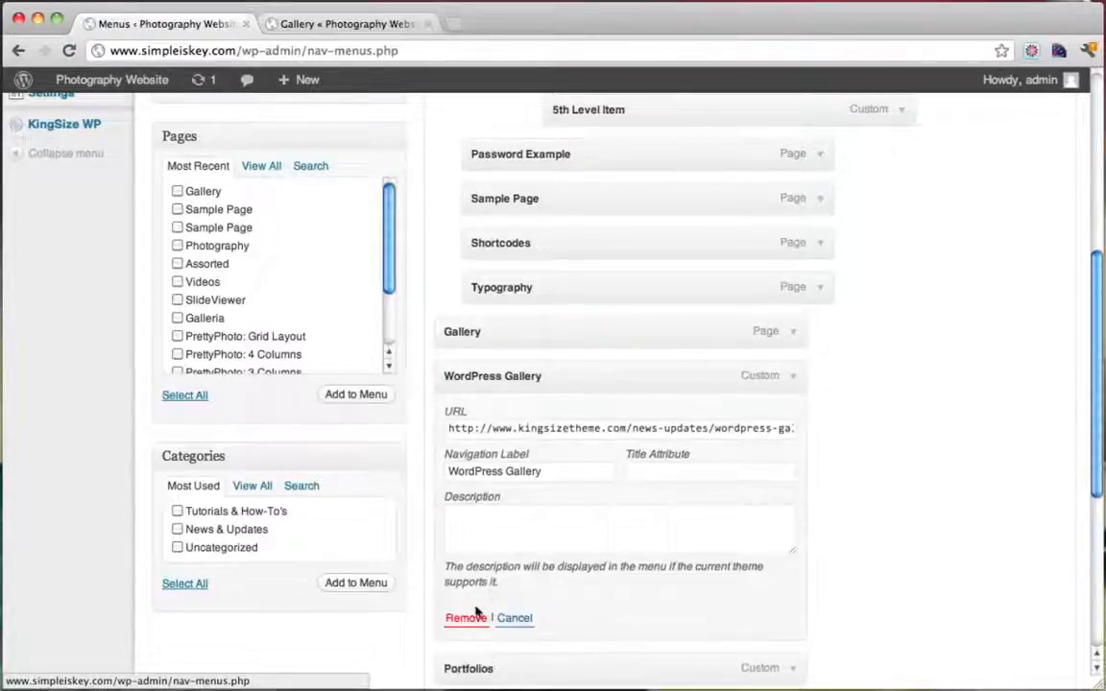
click(465, 616)
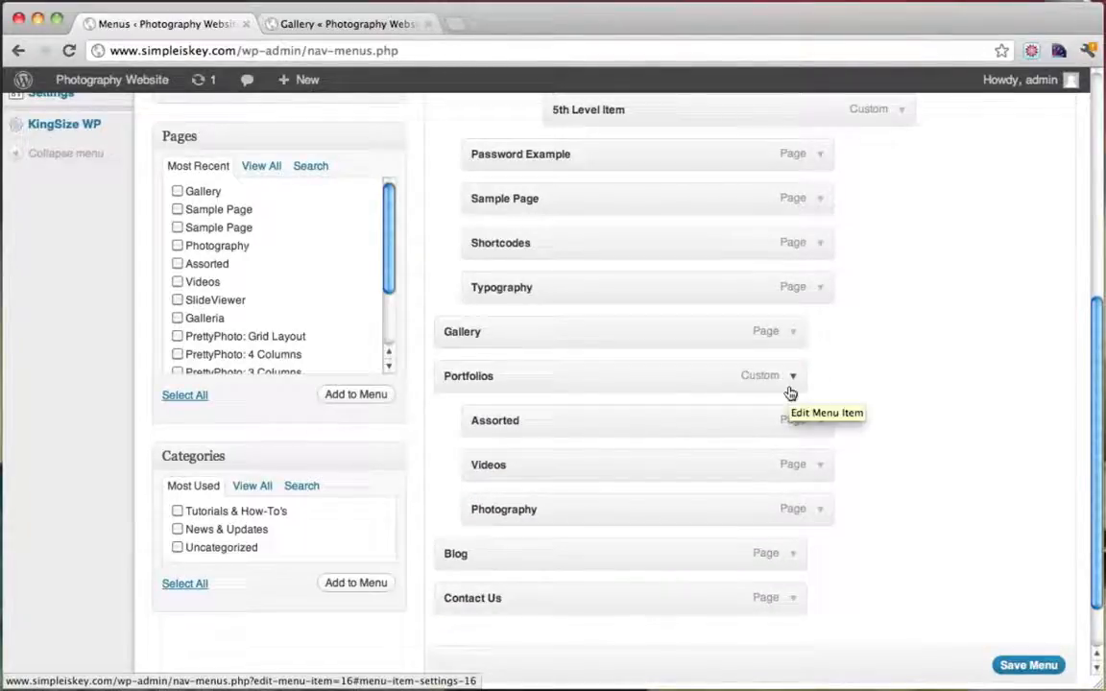
click(793, 378)
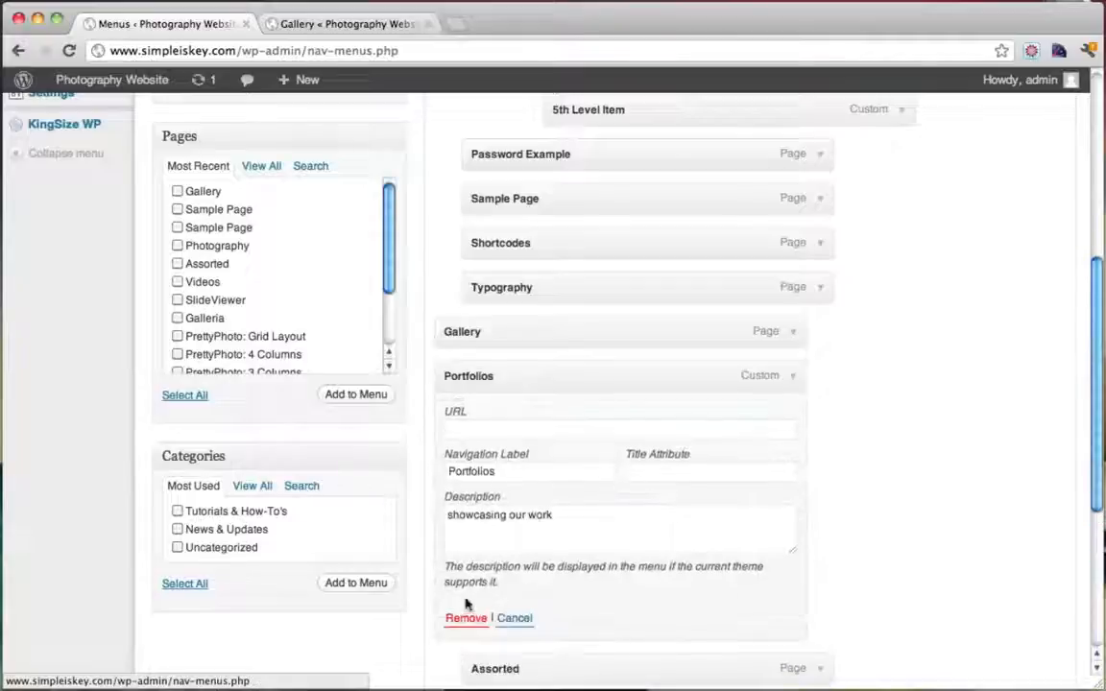
click(466, 617)
click(787, 381)
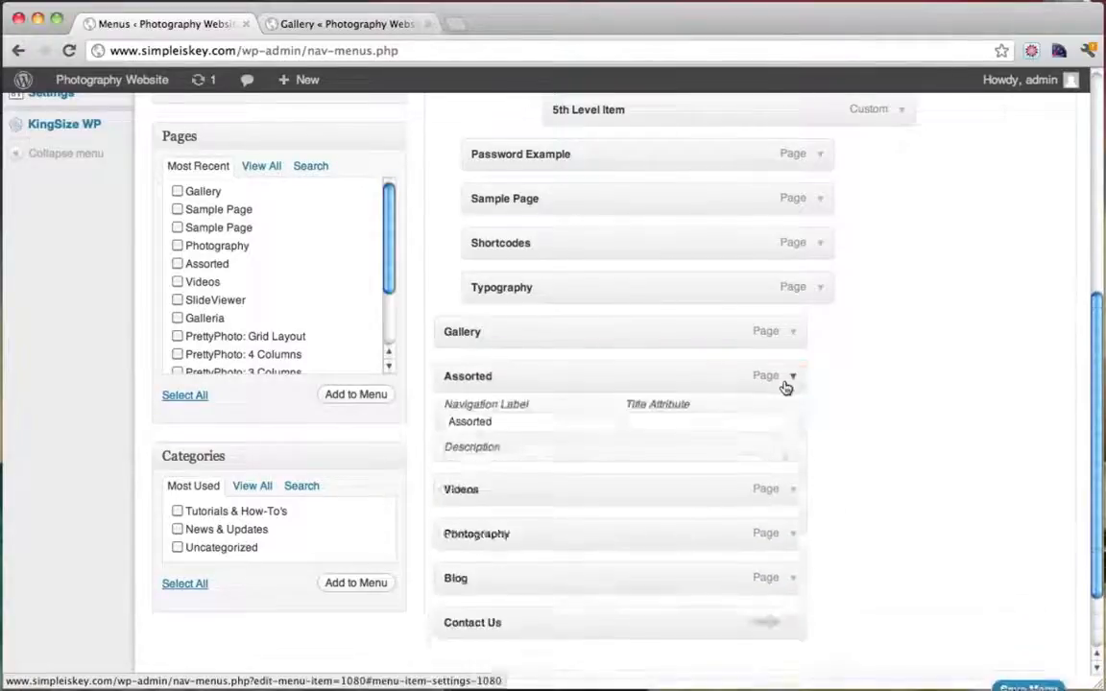
click(461, 612)
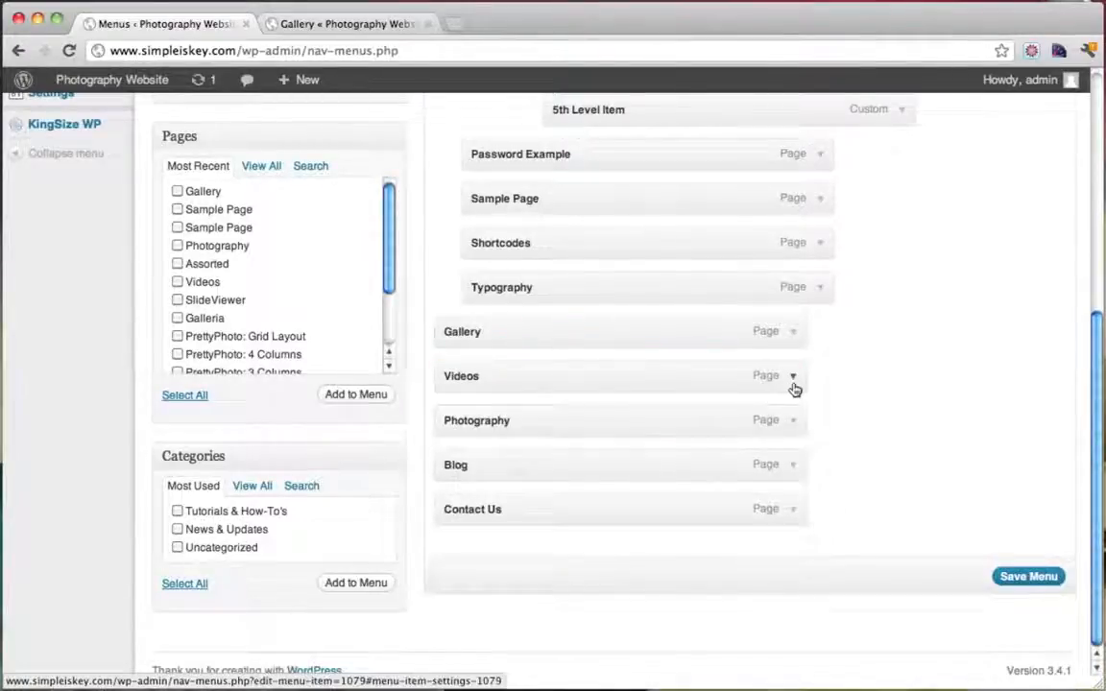
click(793, 380)
click(468, 612)
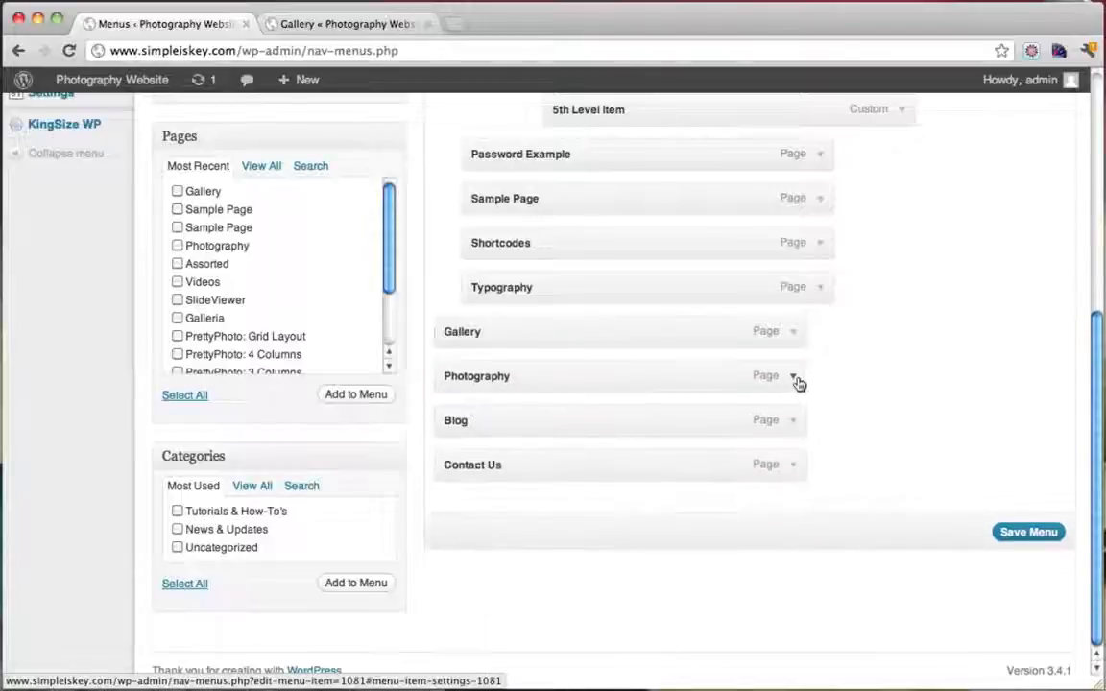
click(794, 378)
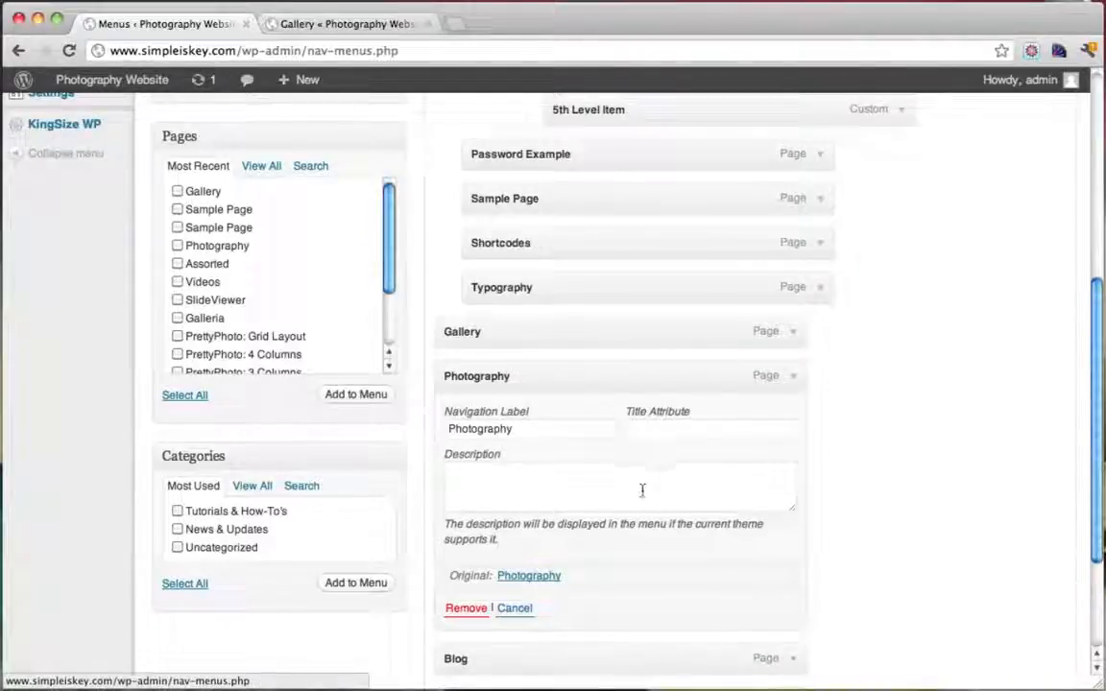
click(476, 611)
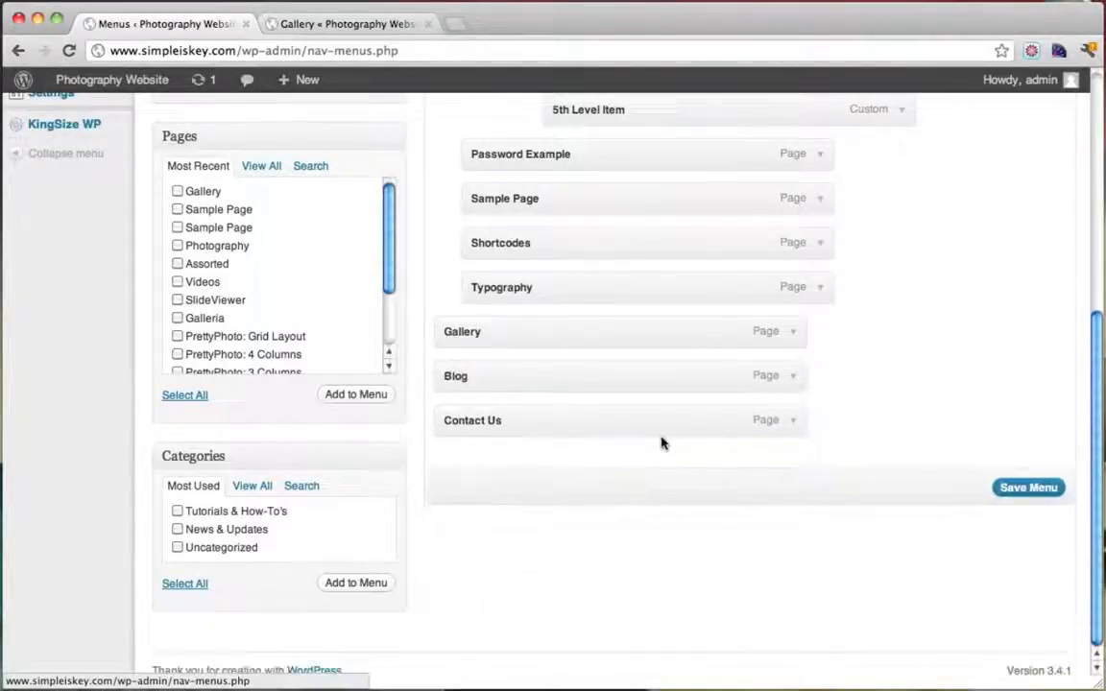
Remove the 2nd, 3rd, 4th and 5th Level Item entries from the menu
scroll(661, 442, up, 3)
scroll(673, 413, up, 3)
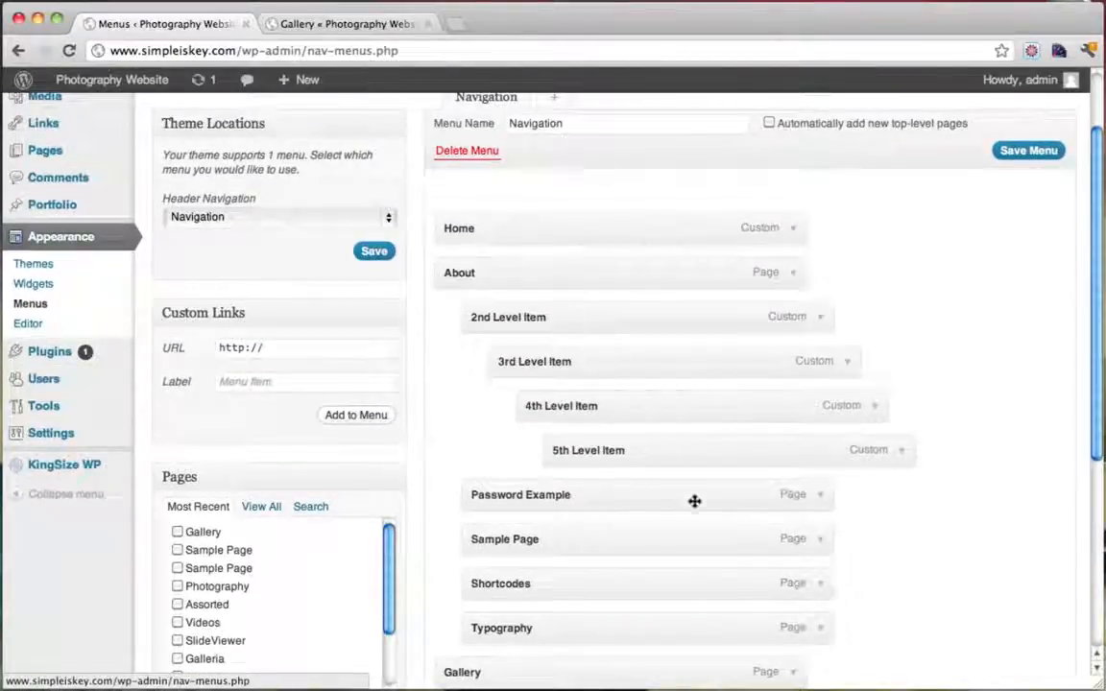
click(811, 316)
click(493, 559)
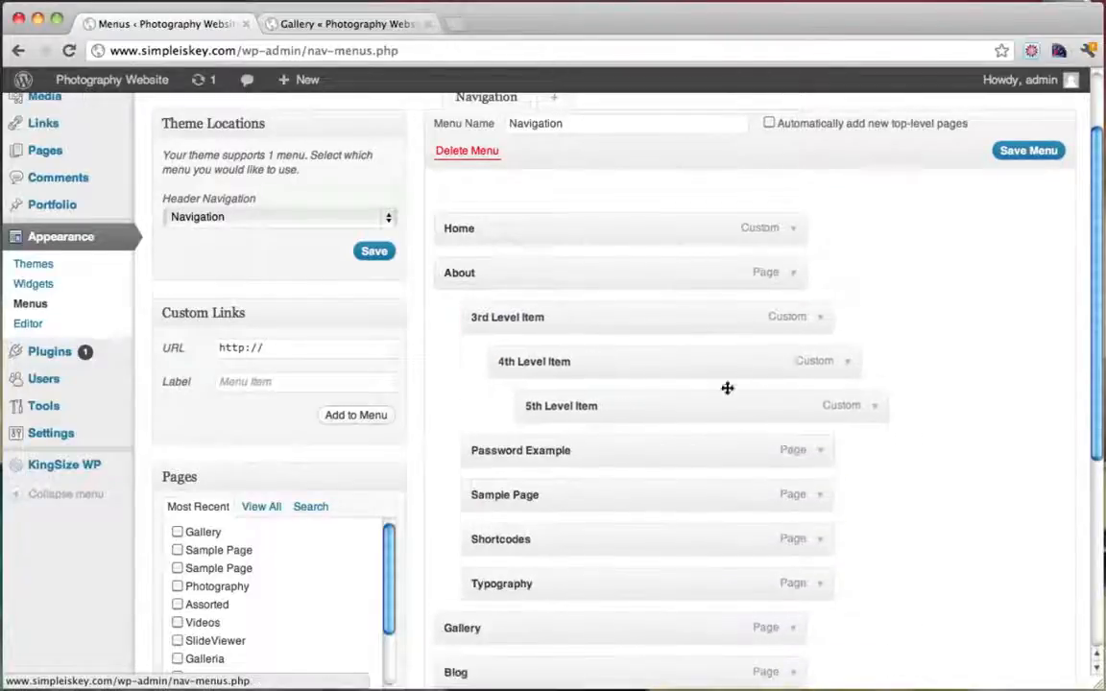
click(819, 323)
click(493, 557)
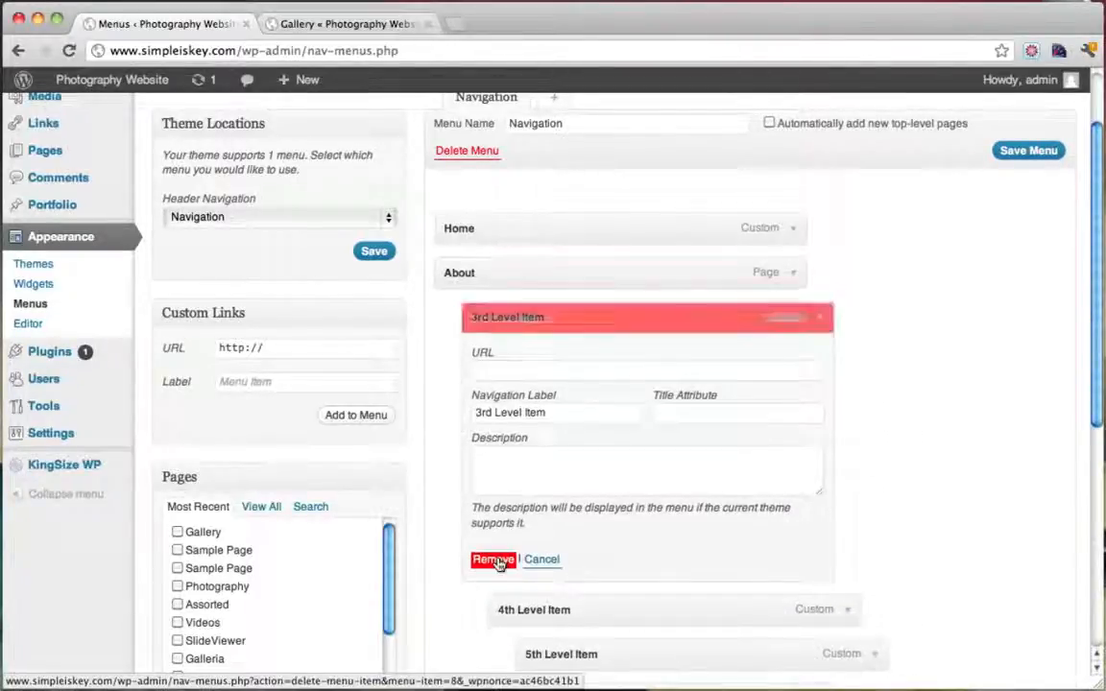
click(824, 320)
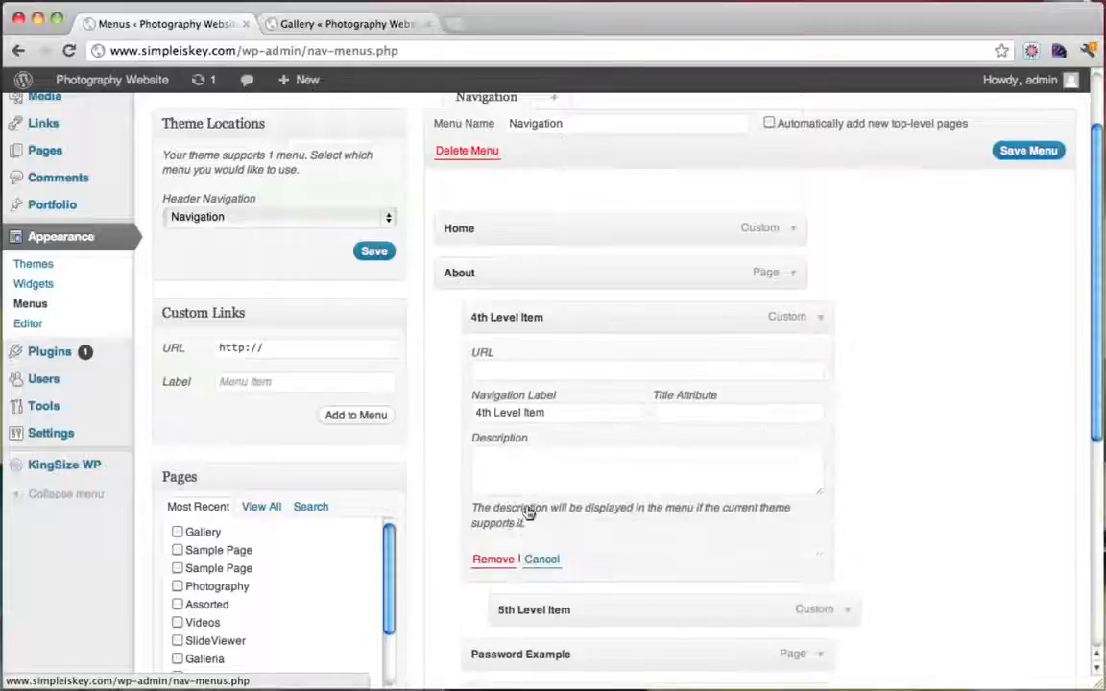
click(497, 560)
click(824, 330)
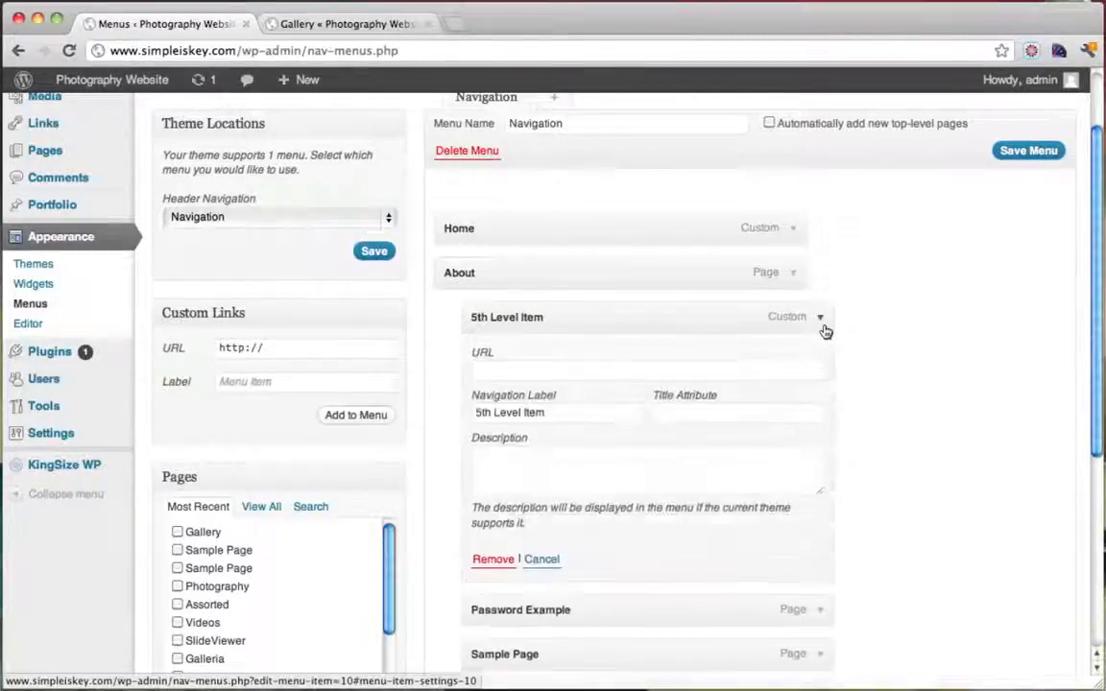
click(493, 560)
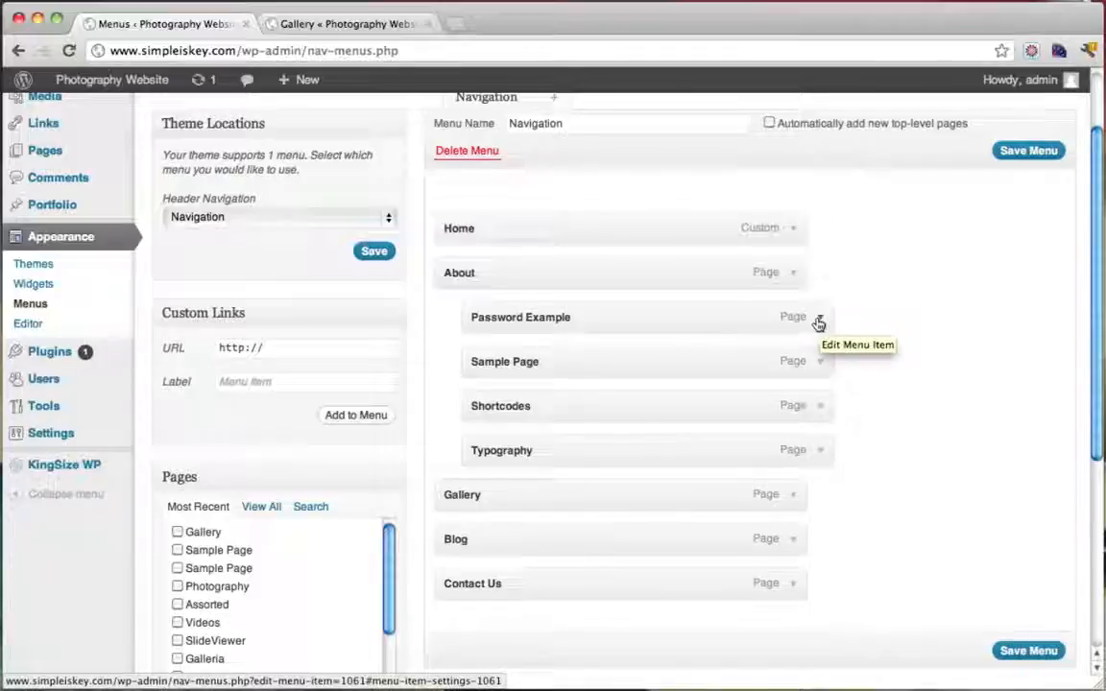
Remove Sample Page, Shortcodes and Typography, keep Password Example nested under About, and save
click(820, 363)
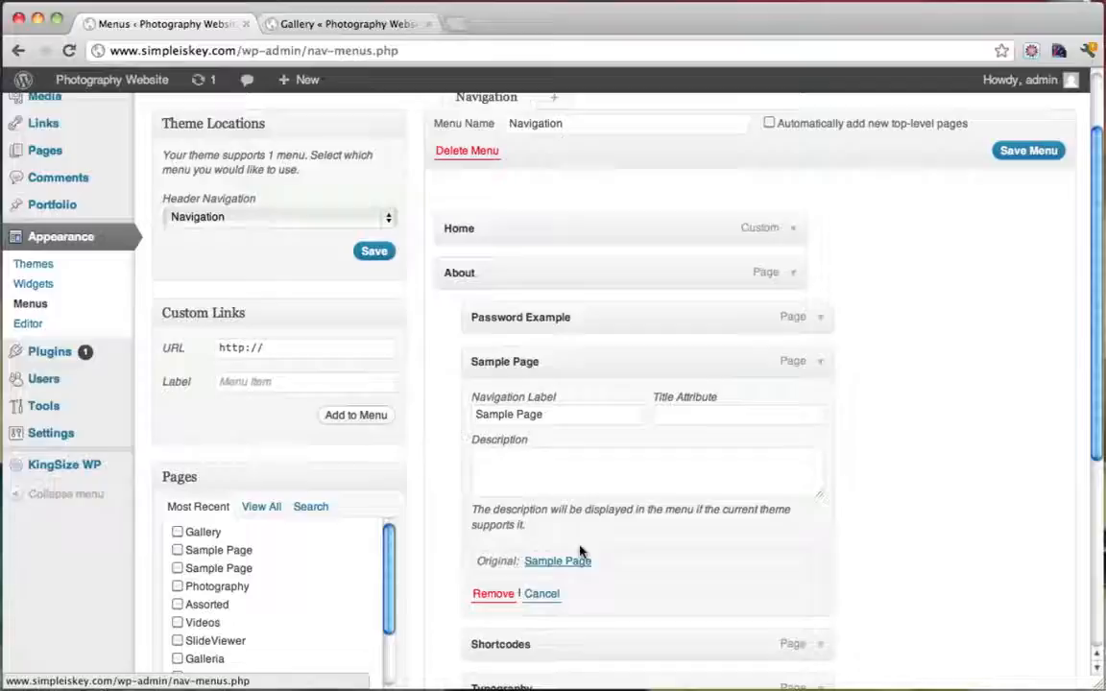
click(502, 595)
click(822, 362)
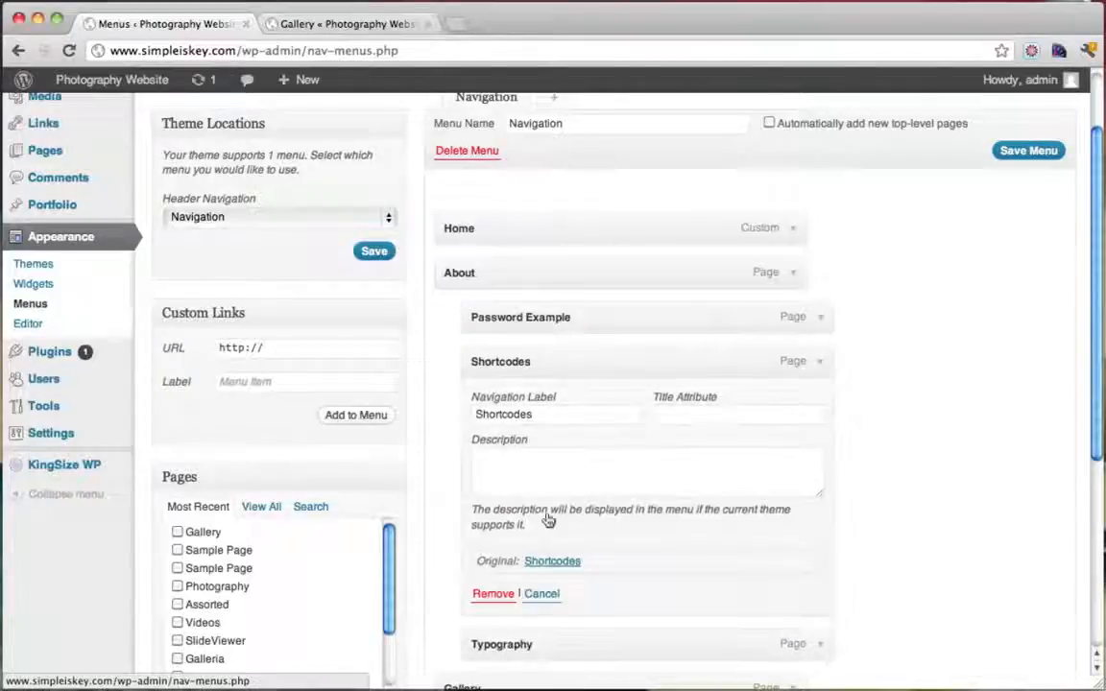
click(496, 592)
click(822, 374)
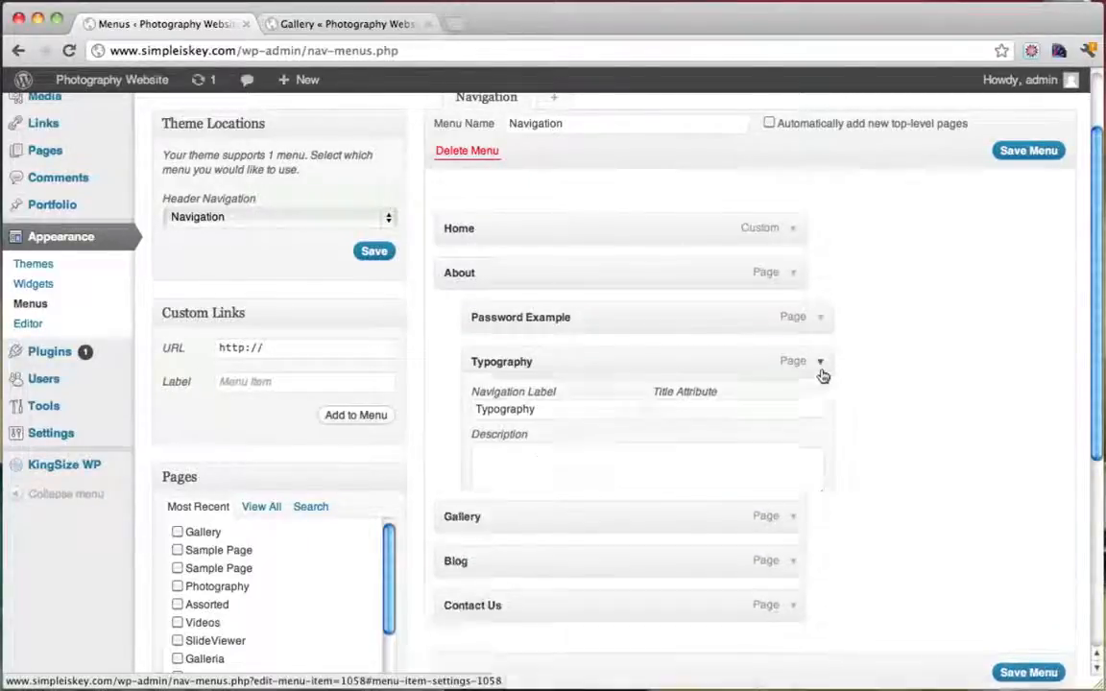
click(493, 594)
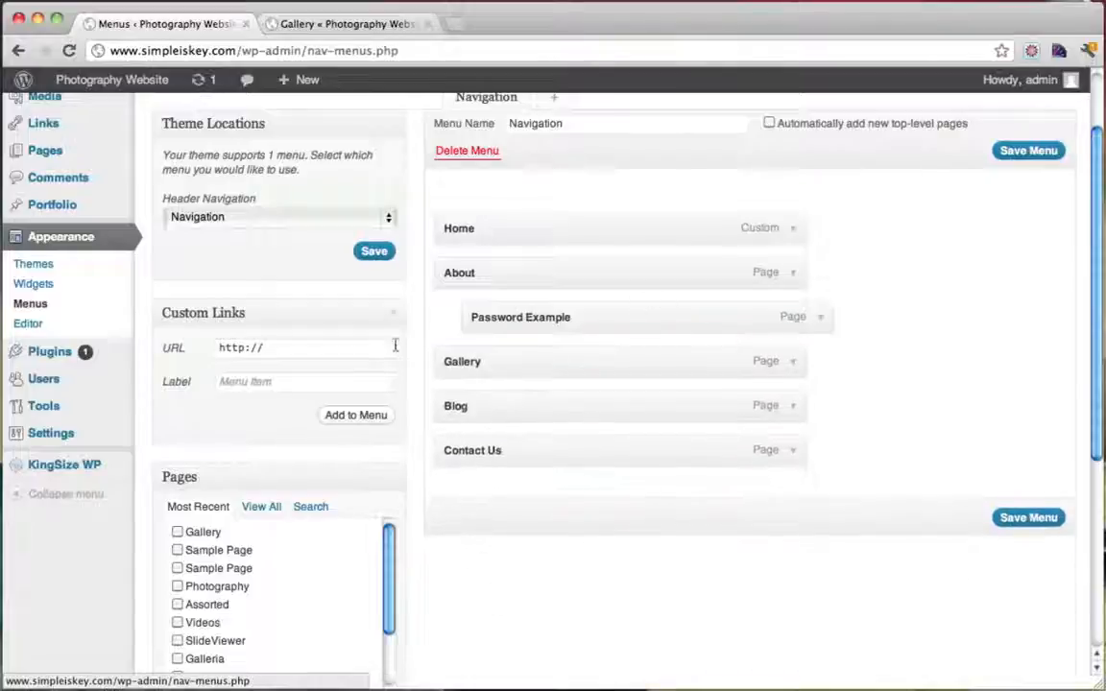
mouse_move(492, 322)
mouse_down()
mouse_move(462, 321)
mouse_move(524, 321)
mouse_move(504, 325)
mouse_up()
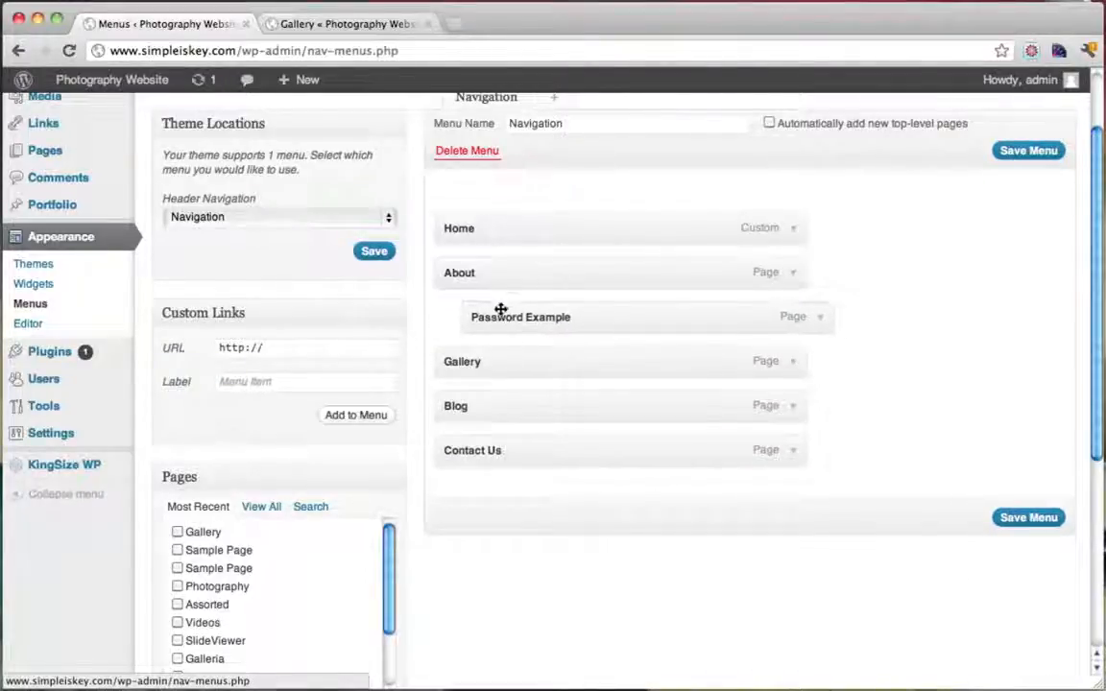
click(1038, 519)
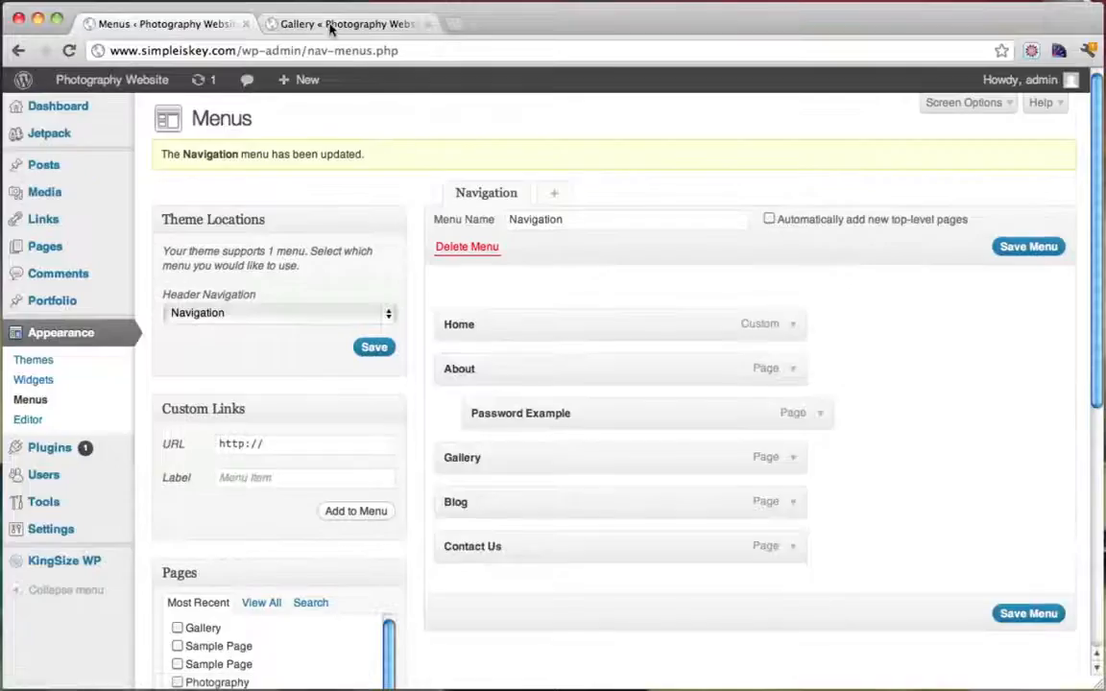
click(329, 24)
click(68, 50)
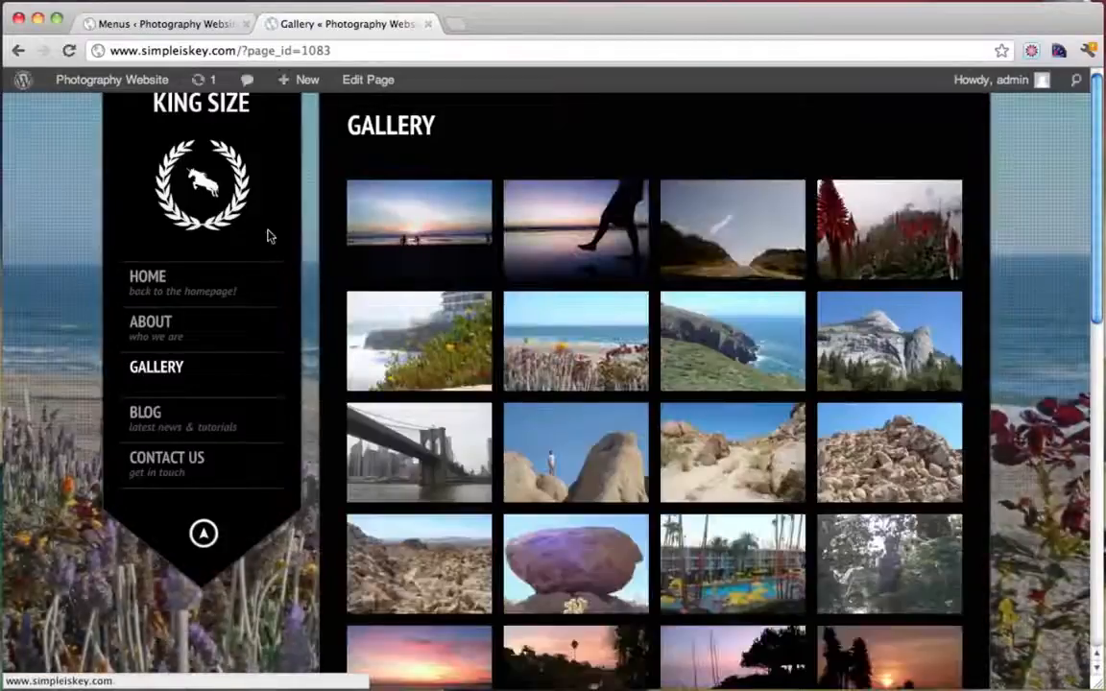
mouse_move(188, 334)
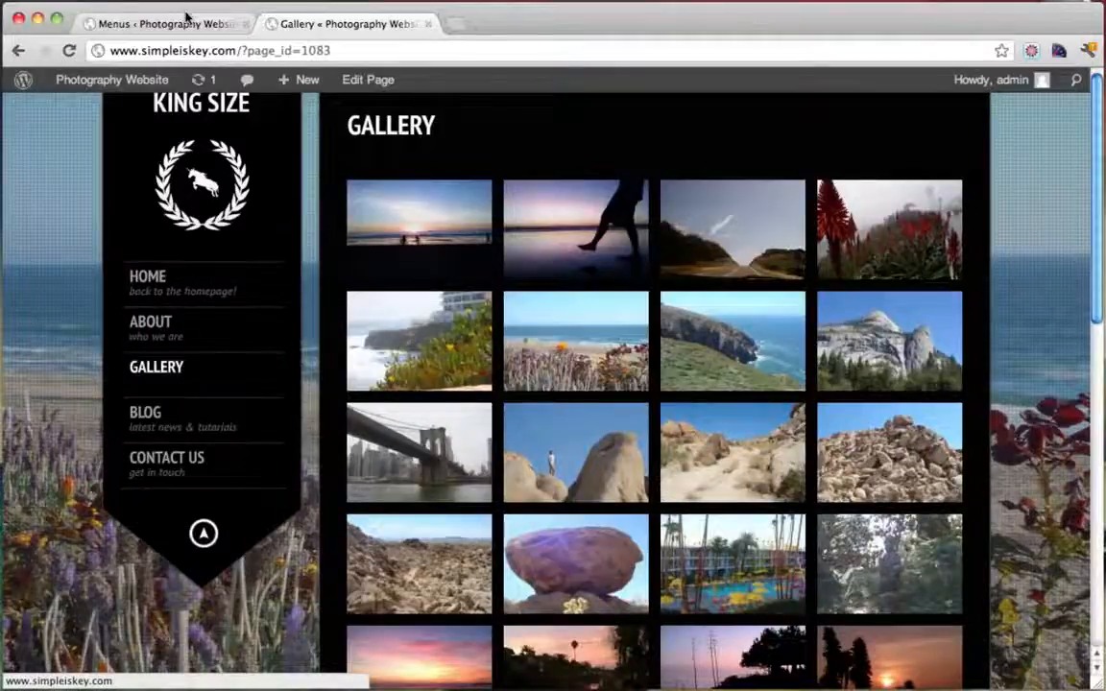
click(188, 17)
mouse_move(502, 419)
mouse_down()
mouse_move(461, 419)
mouse_move(523, 420)
mouse_move(509, 421)
mouse_up()
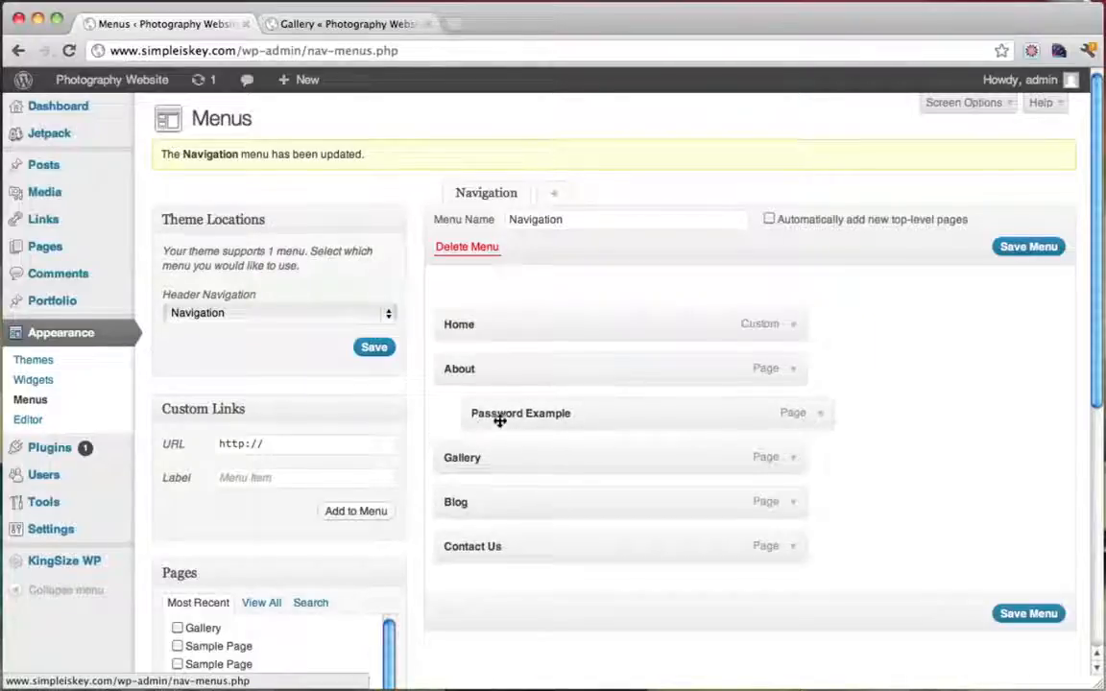
Move Password Example to the top level after Blog and relabel it Client Login
drag(520, 418, 595, 514)
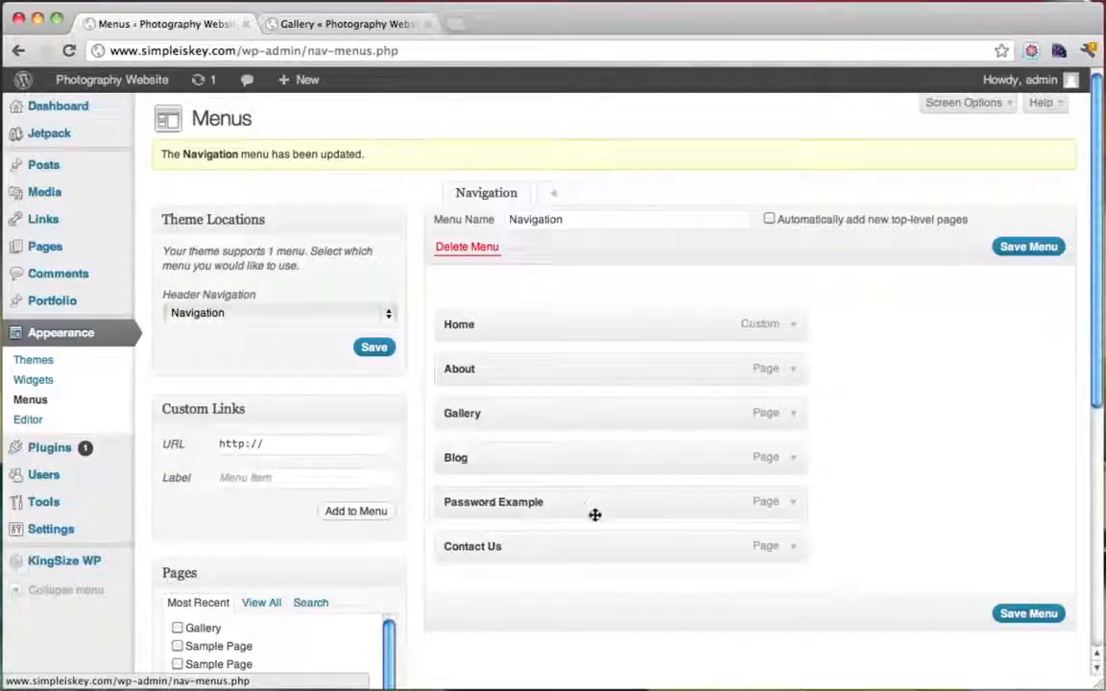
click(792, 505)
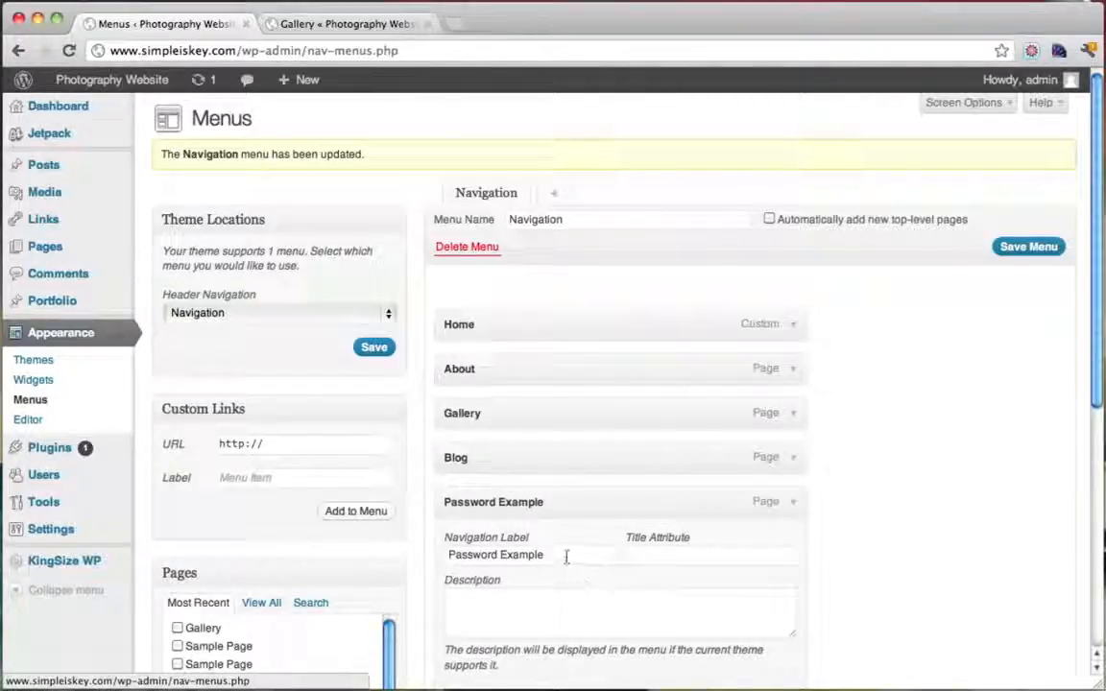
drag(566, 557, 410, 558)
text(Client Login)
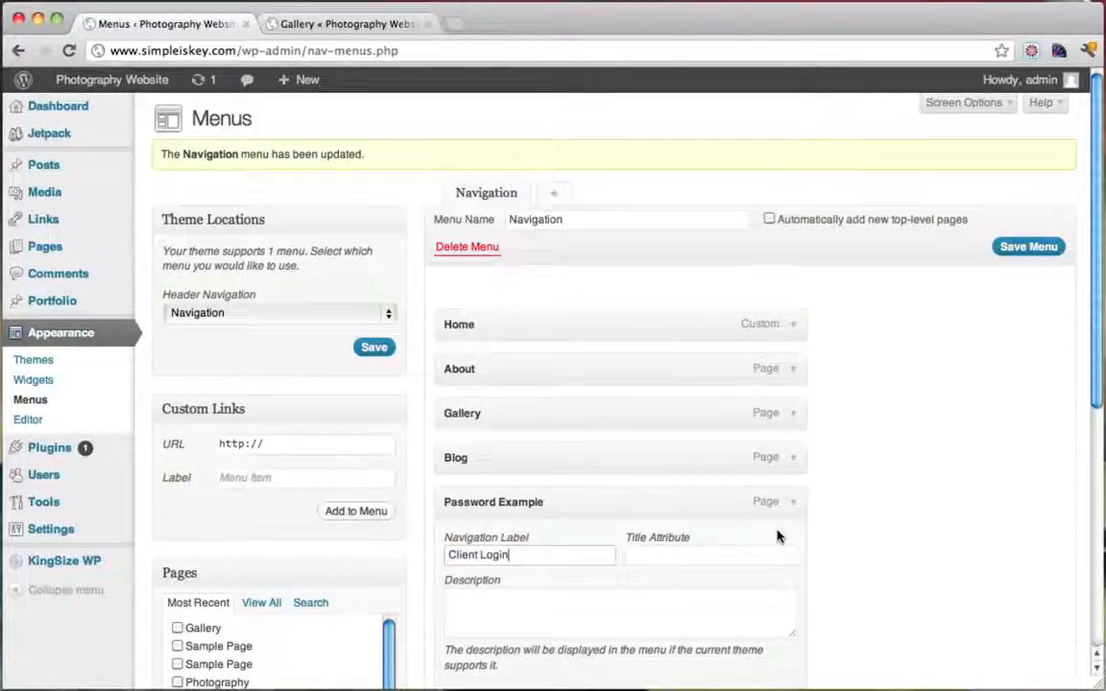
Check the Client Login label, collapse the item, and save the Navigation menu
scroll(780, 535, down, 3)
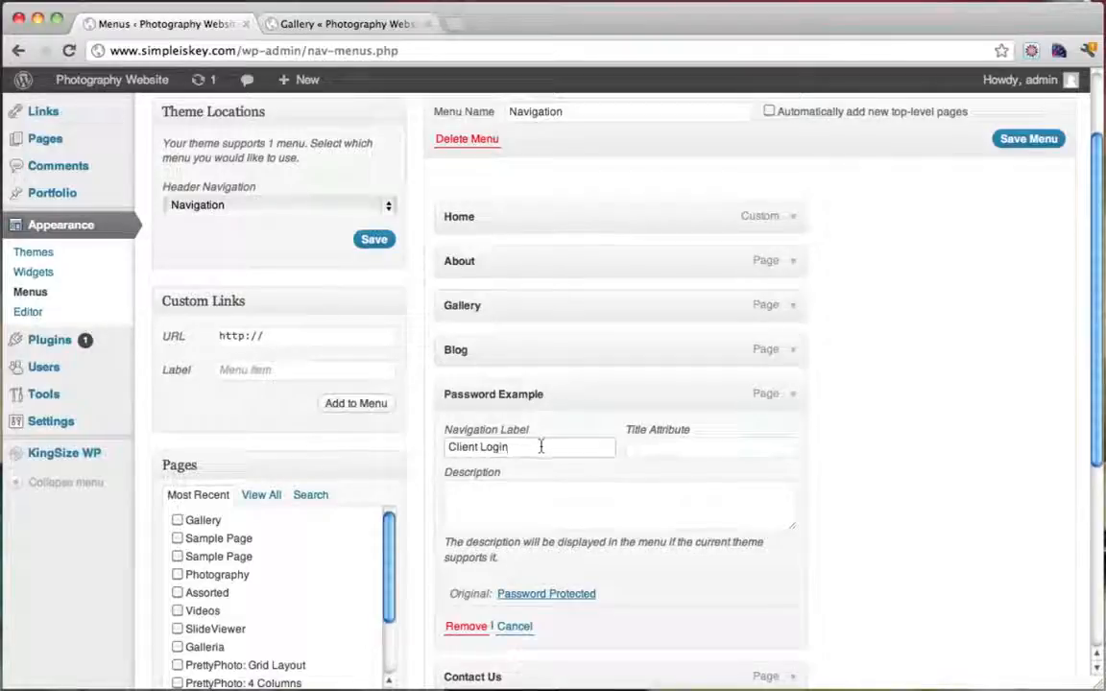
drag(541, 446, 434, 448)
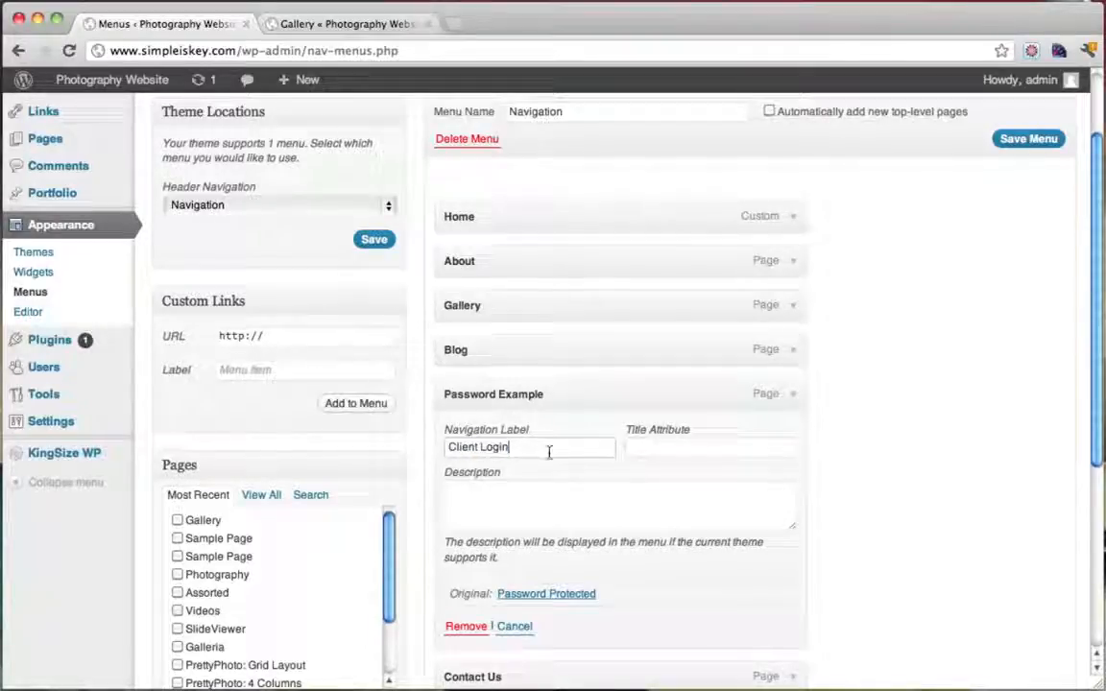
drag(548, 452, 439, 451)
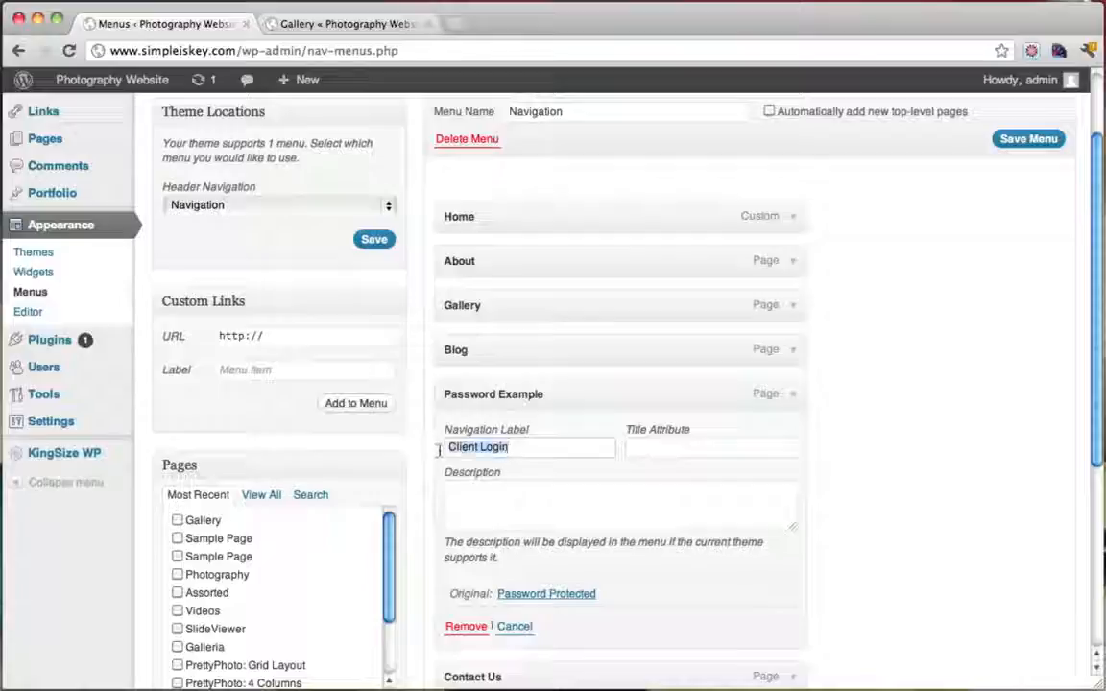
click(523, 451)
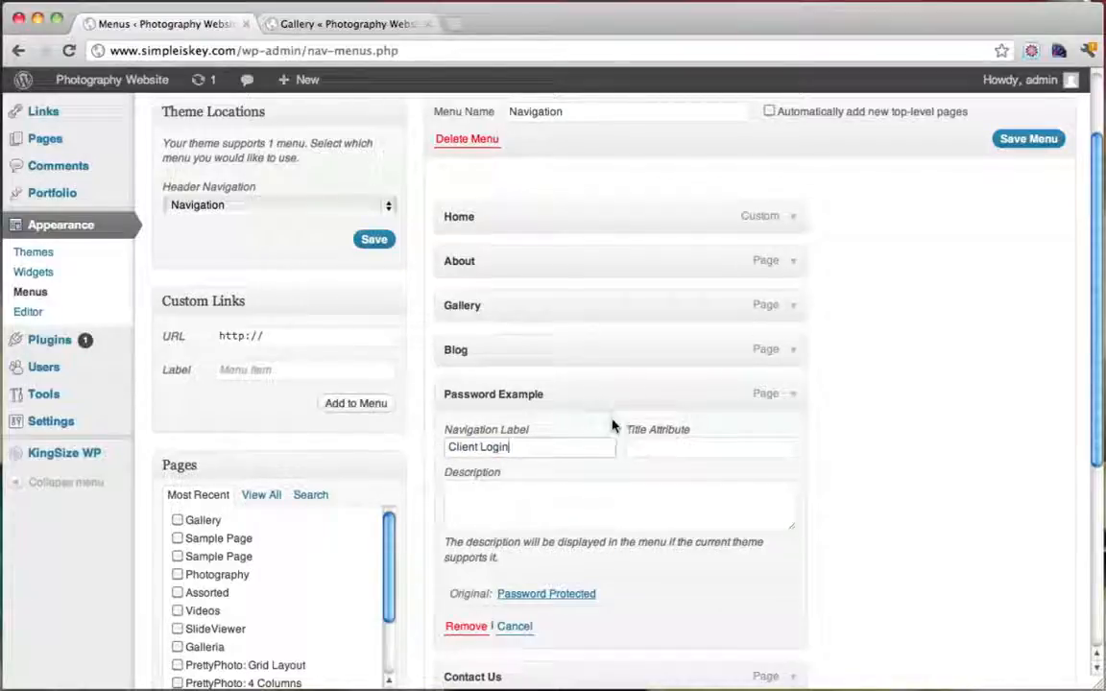
click(793, 397)
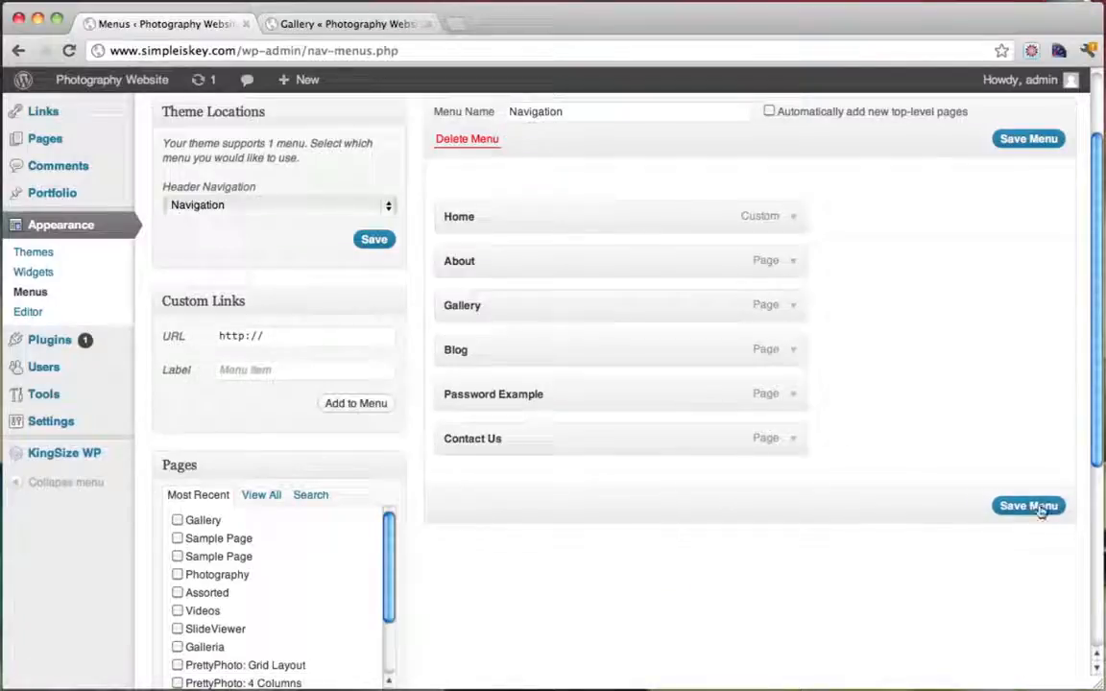
click(1039, 509)
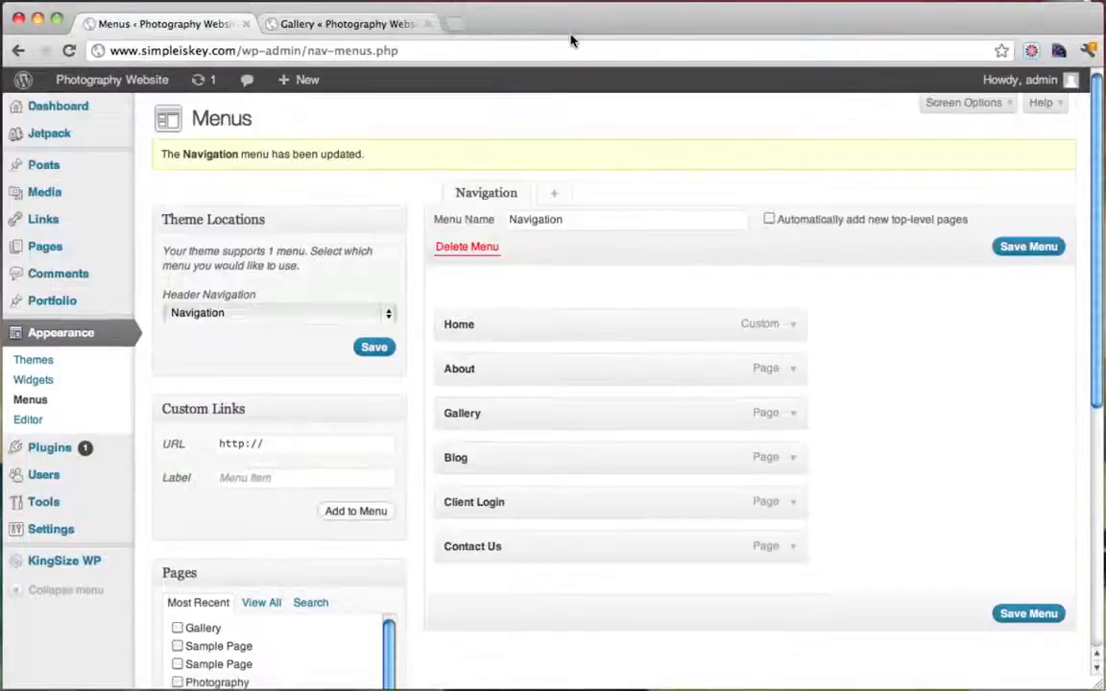
click(363, 23)
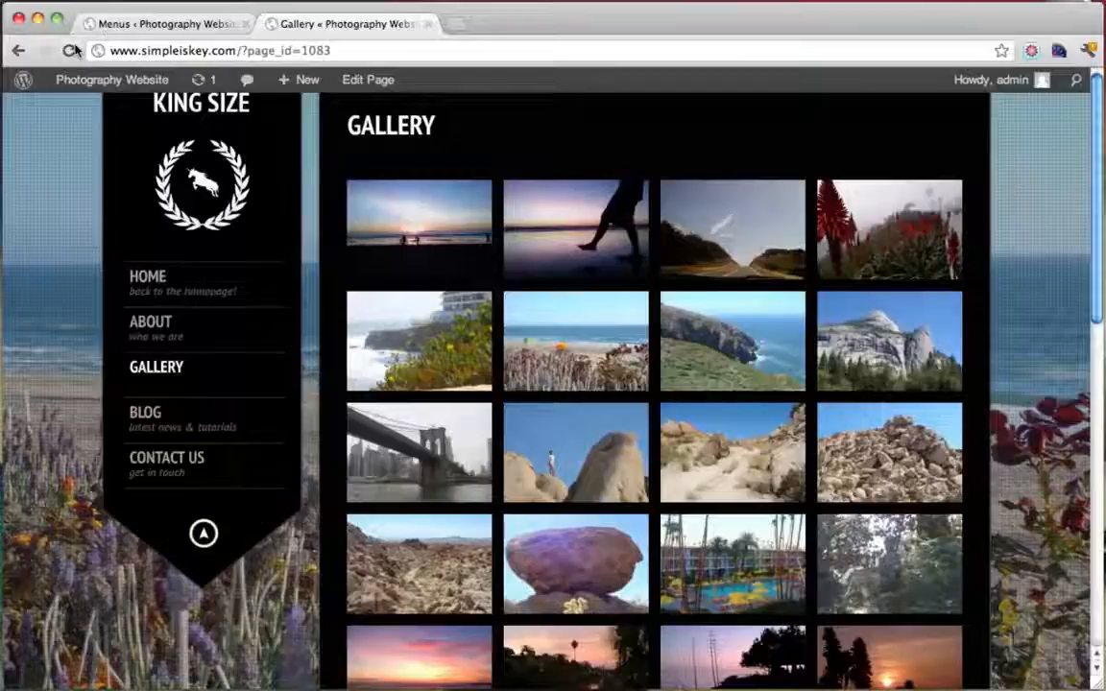
click(71, 50)
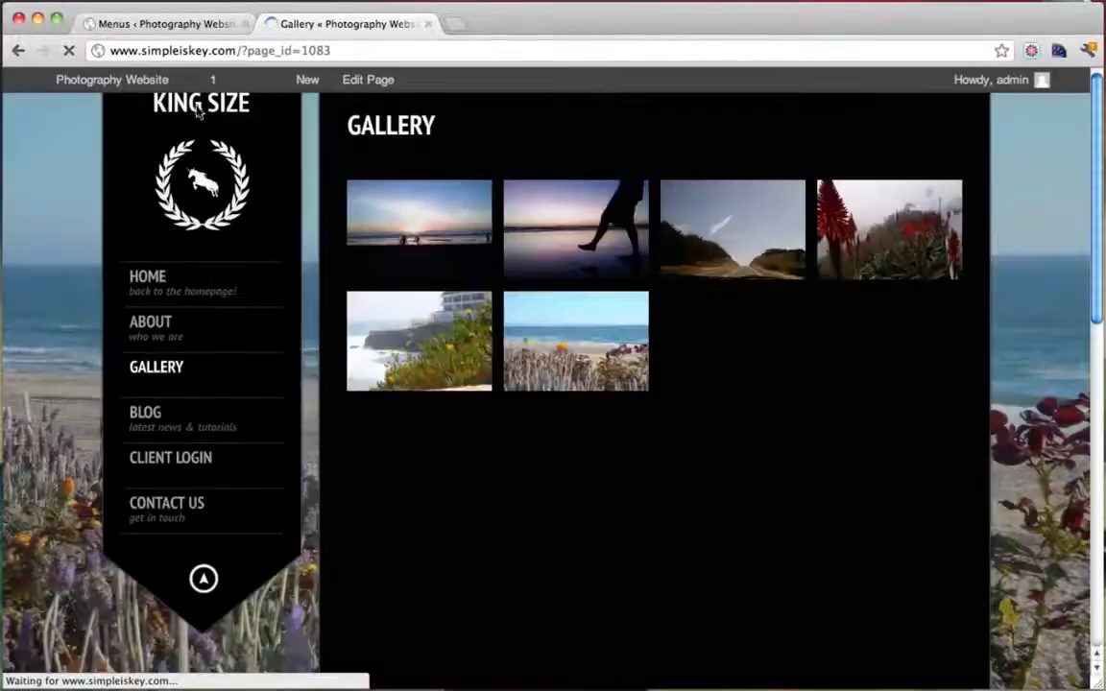
click(199, 111)
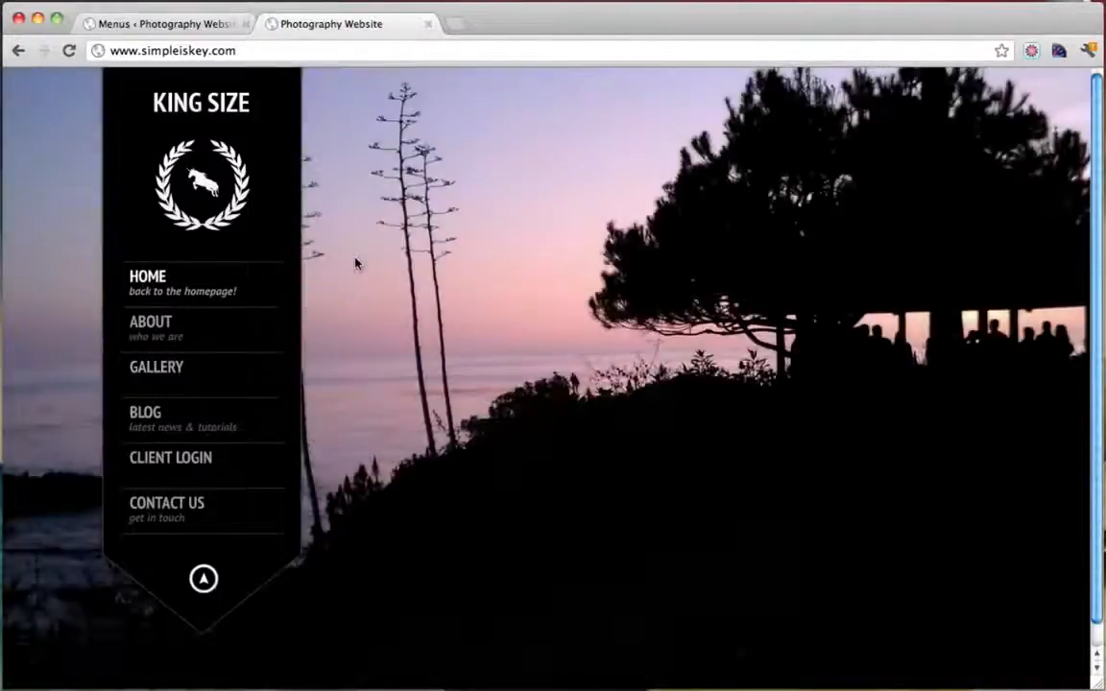
click(204, 461)
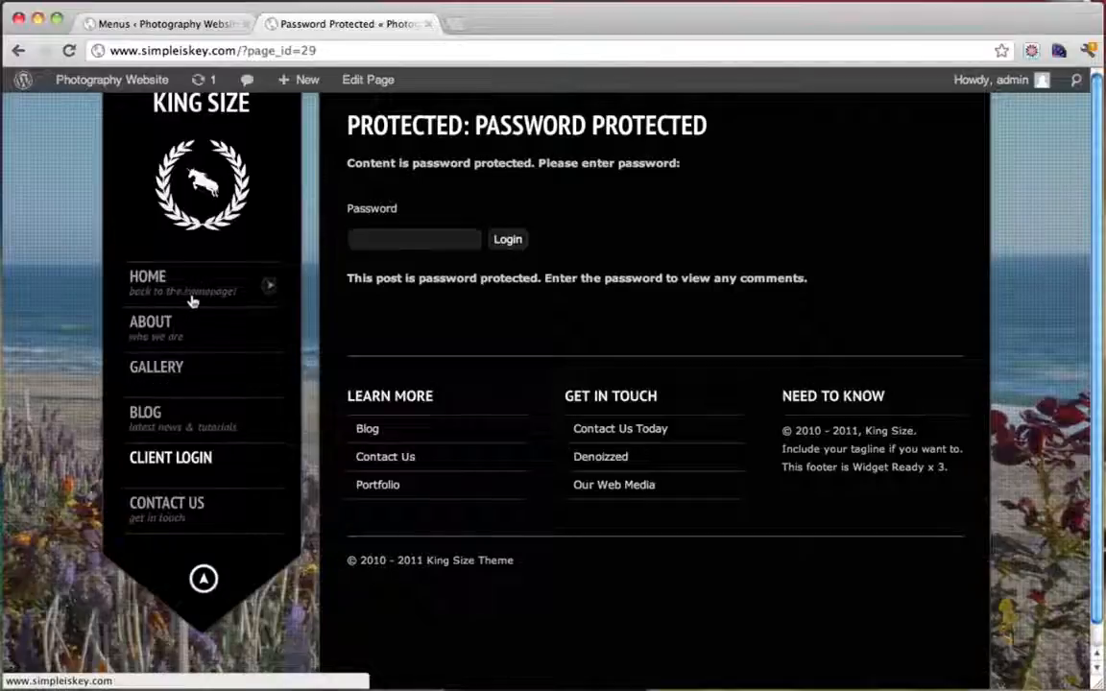
click(169, 29)
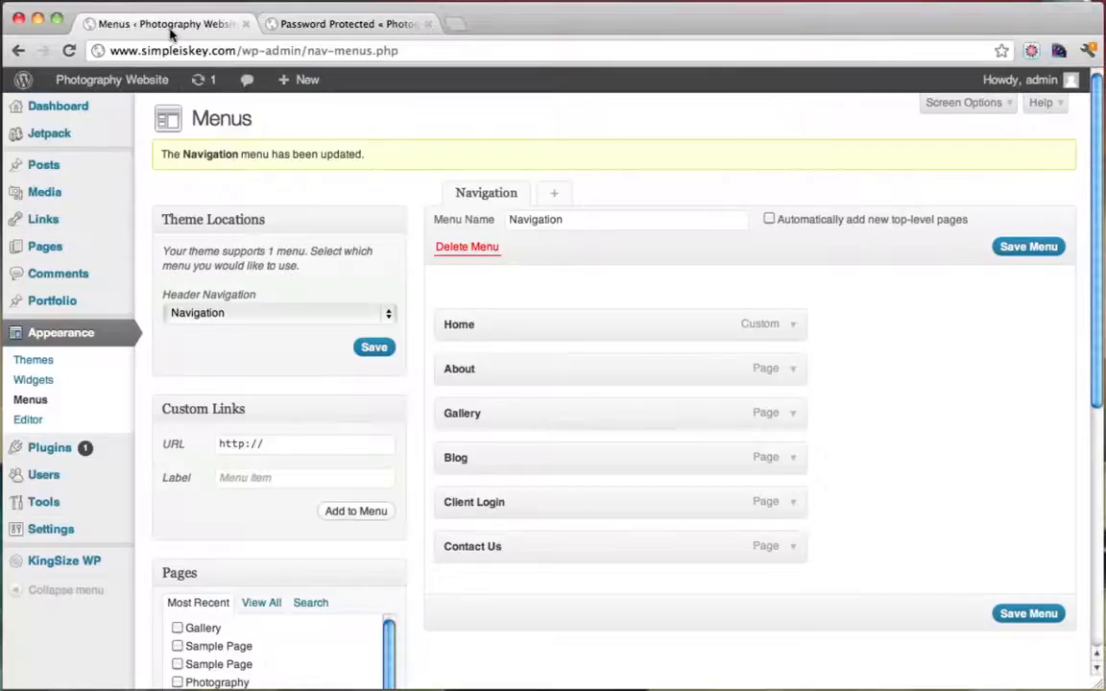
Start a Gallery item description reading 'here is the good st'
click(796, 418)
click(537, 534)
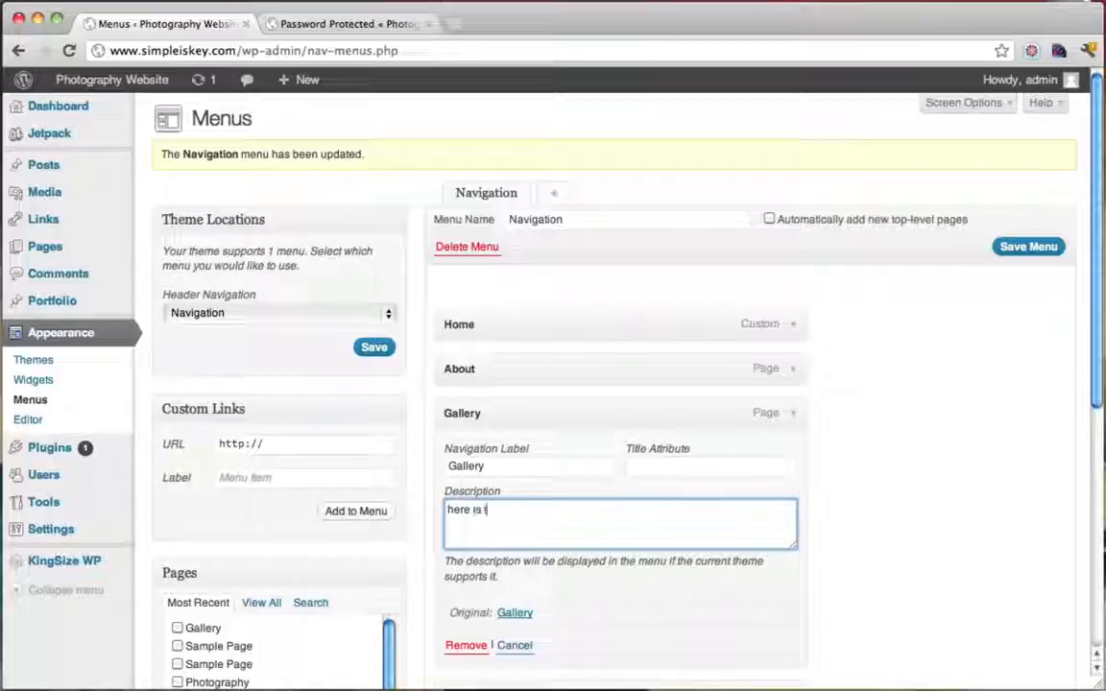
text(here is the good stuff!)
scroll(883, 481, down, 3)
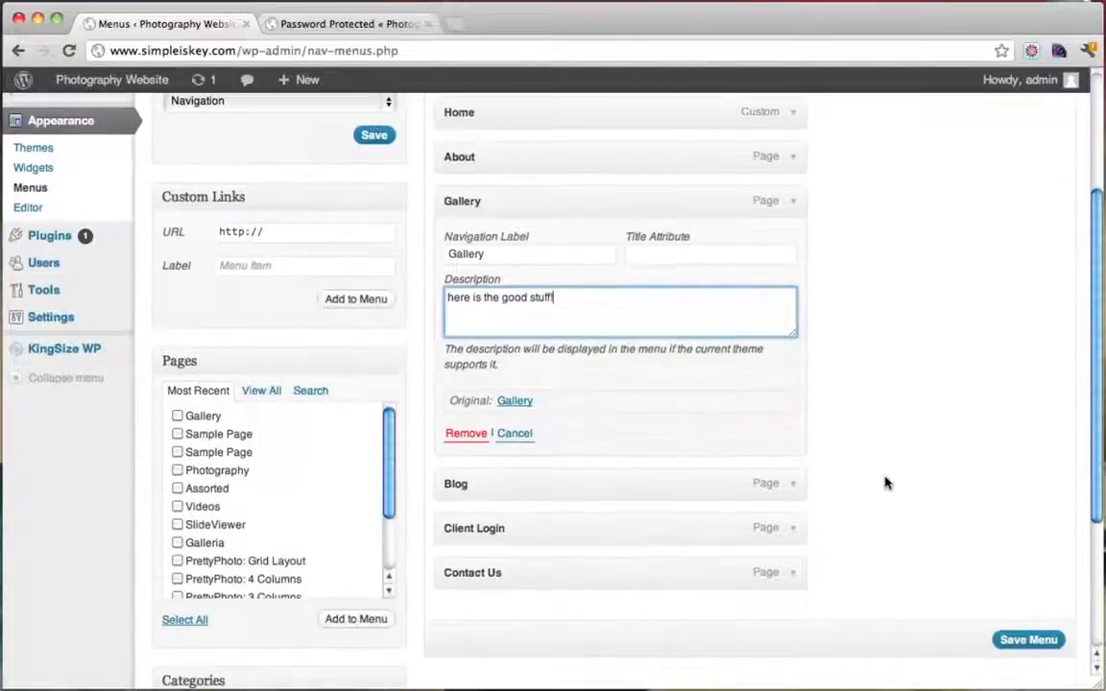
Give the Client Login menu item the description 'Clients Only'
click(795, 528)
scroll(614, 549, down, 2)
click(615, 549)
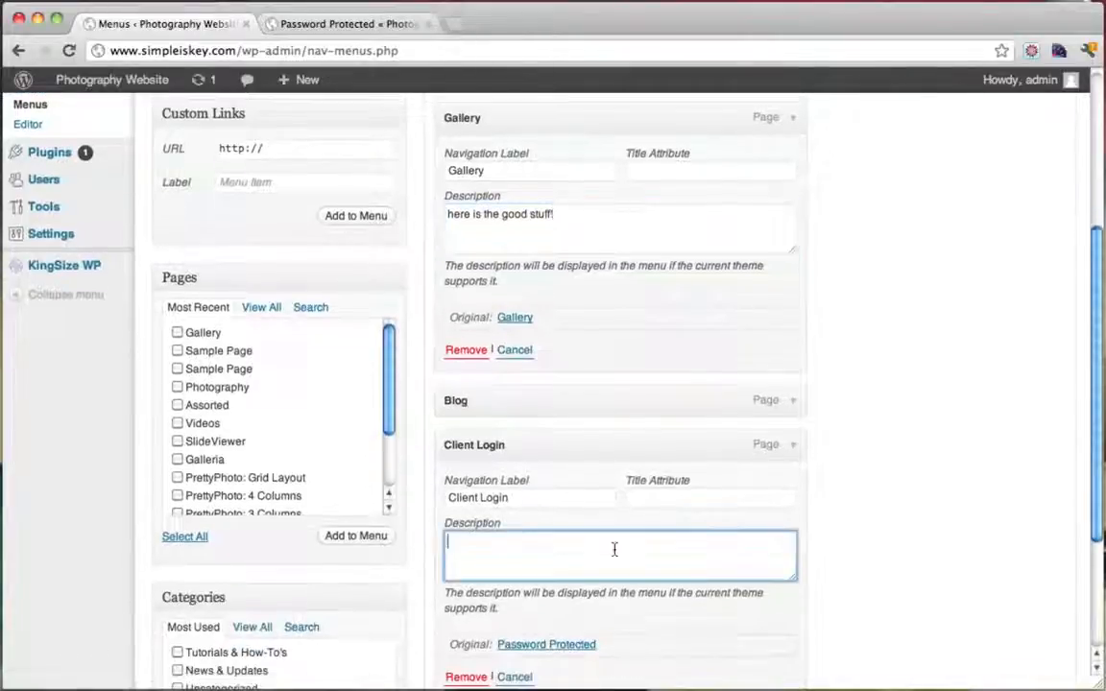
text(Clients )
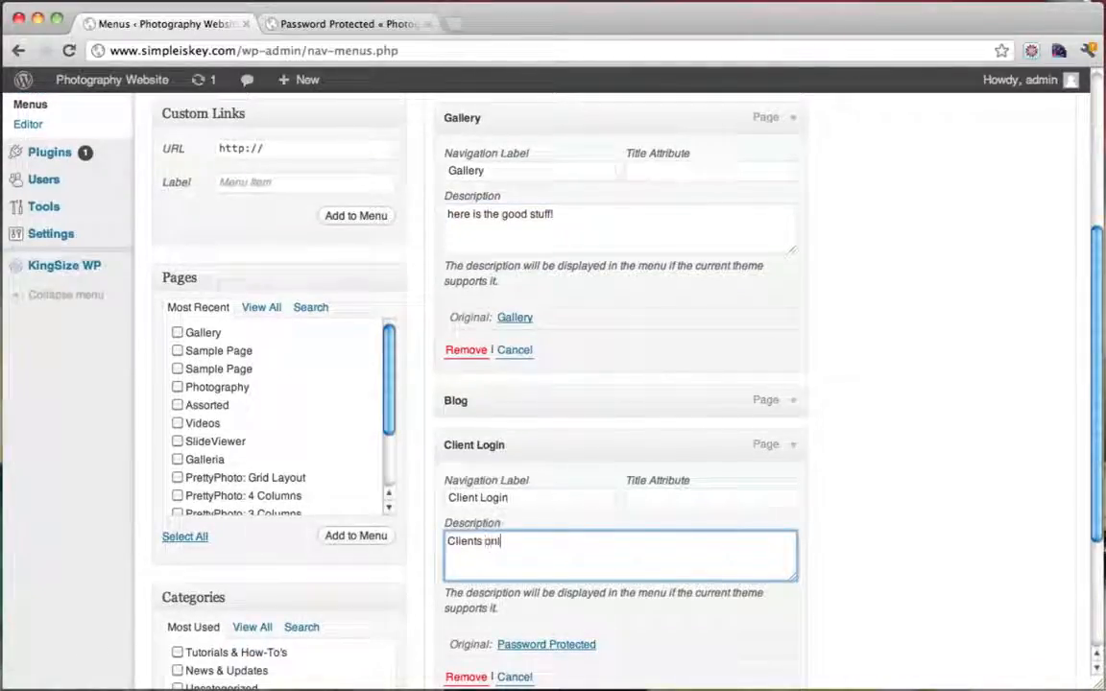
text(on)
key(BackSpace)
key(BackSpace)
text(Only)
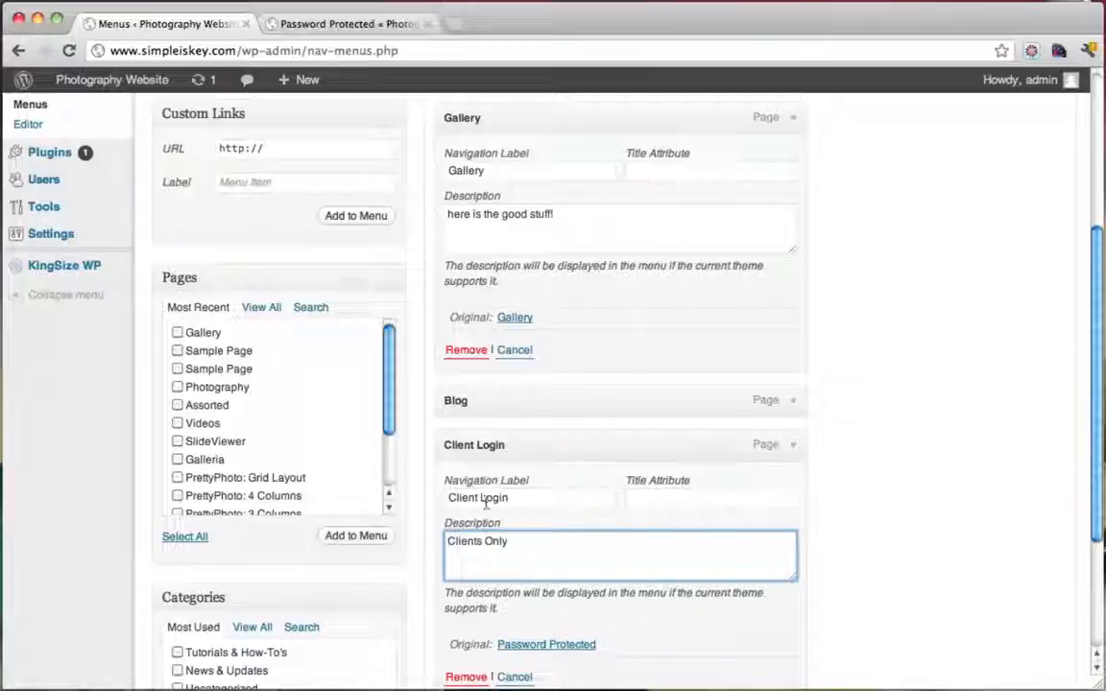
Change the item's navigation label to 'Clients Area' and save the menu
drag(480, 498, 569, 504)
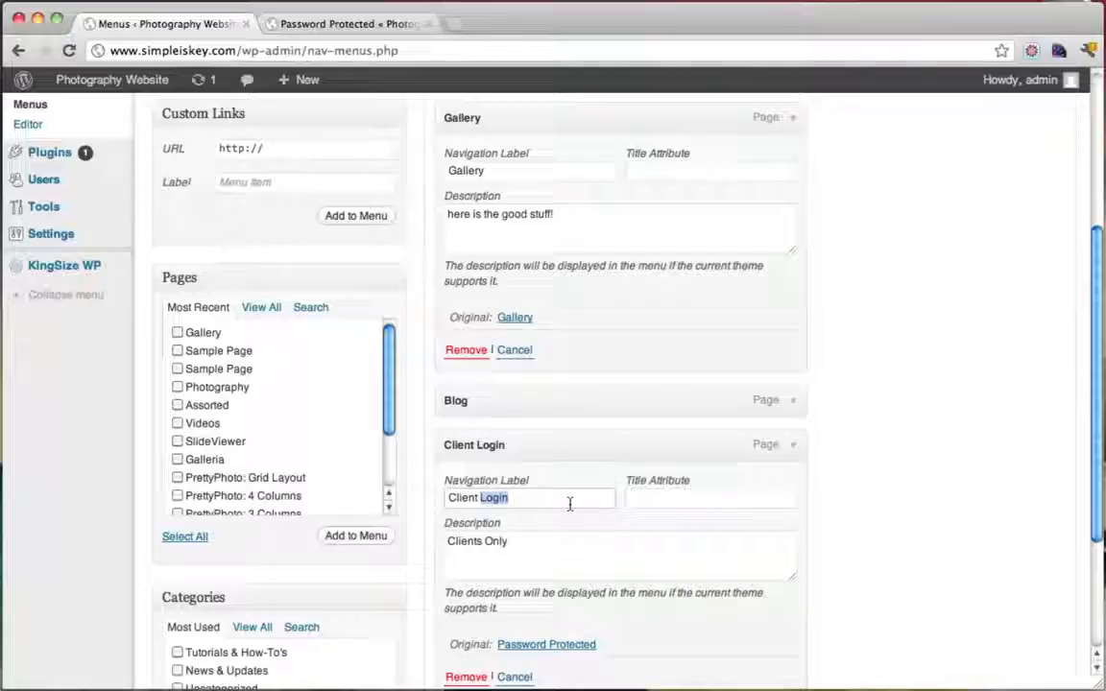
key(BackSpace)
key(BackSpace)
text(s A)
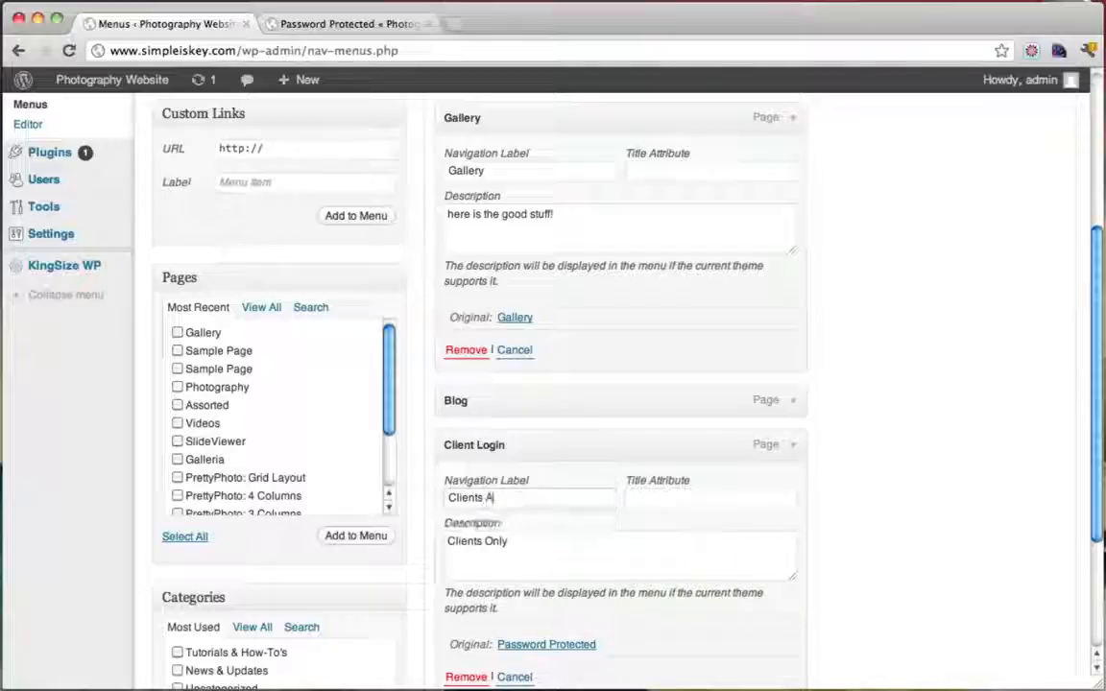
text(rea)
scroll(835, 485, down, 5)
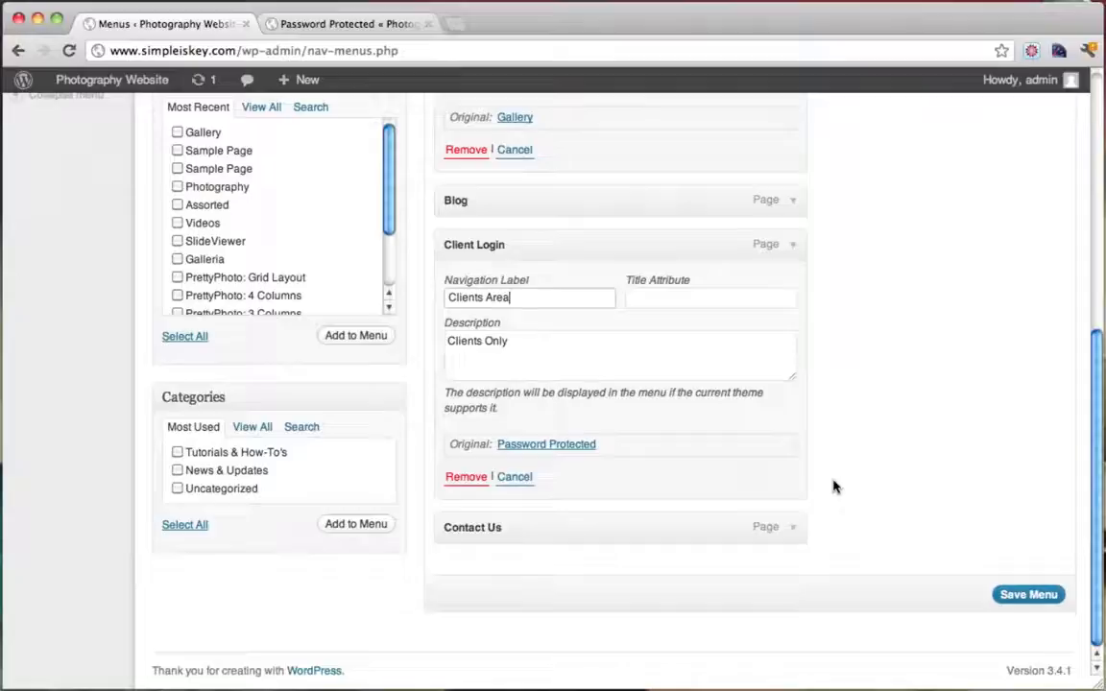
click(1049, 594)
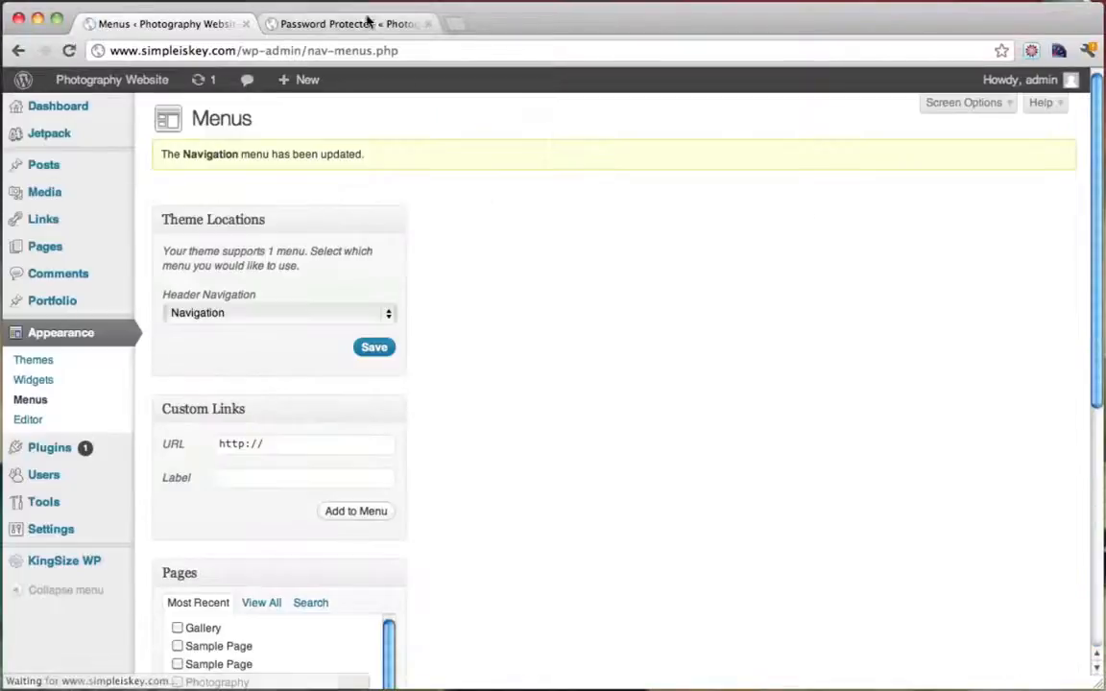
Visit the live site to confirm CLIENTS AREA captioned Clients Only, then reopen that item's settings
click(368, 22)
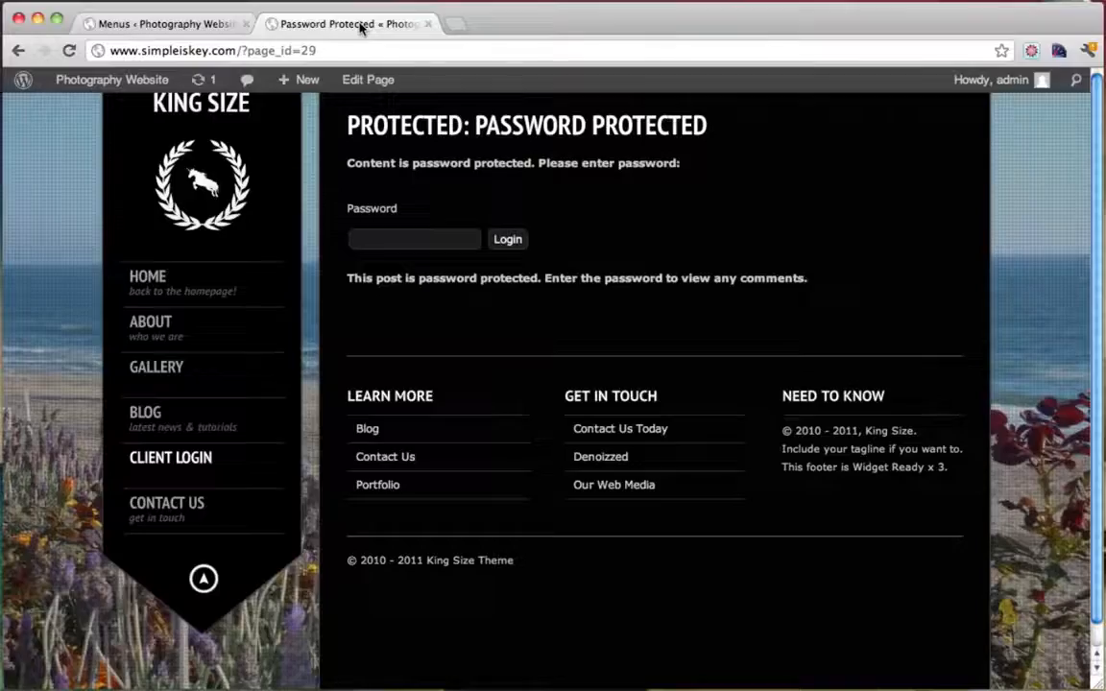
click(98, 86)
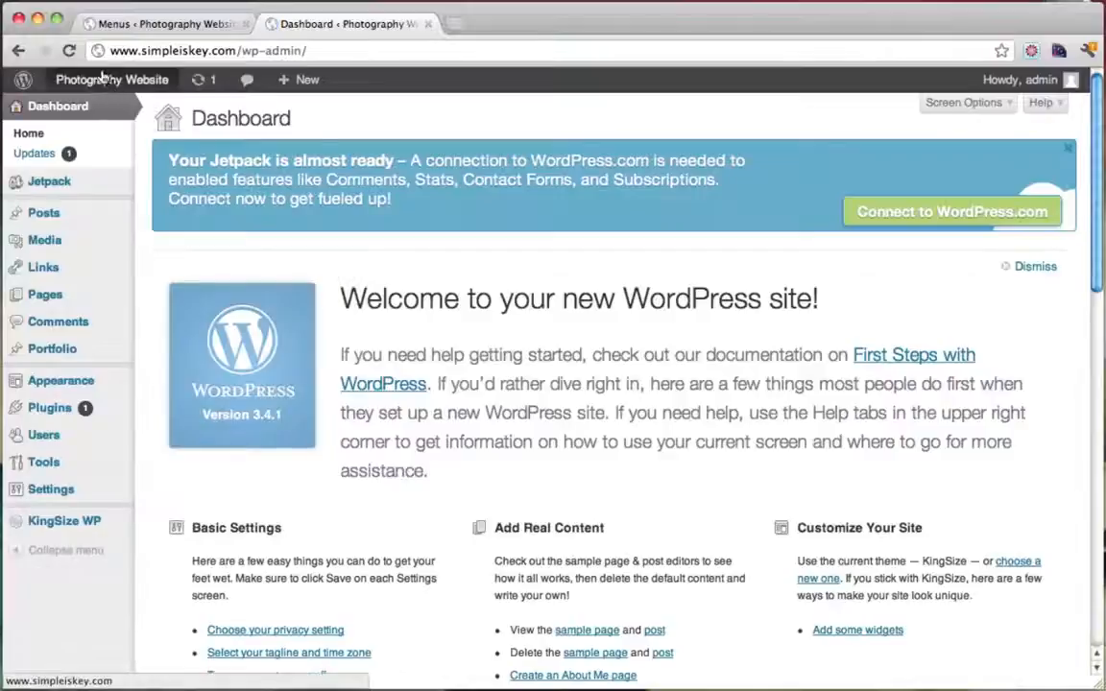
mouse_move(103, 79)
click(96, 110)
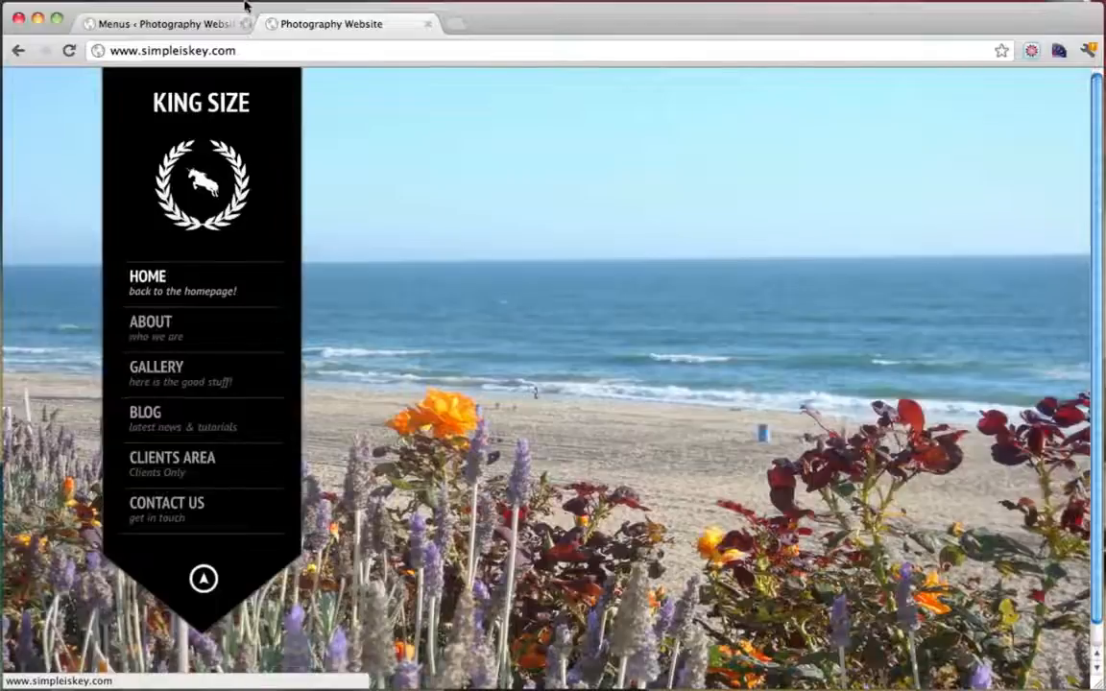
click(219, 21)
click(791, 505)
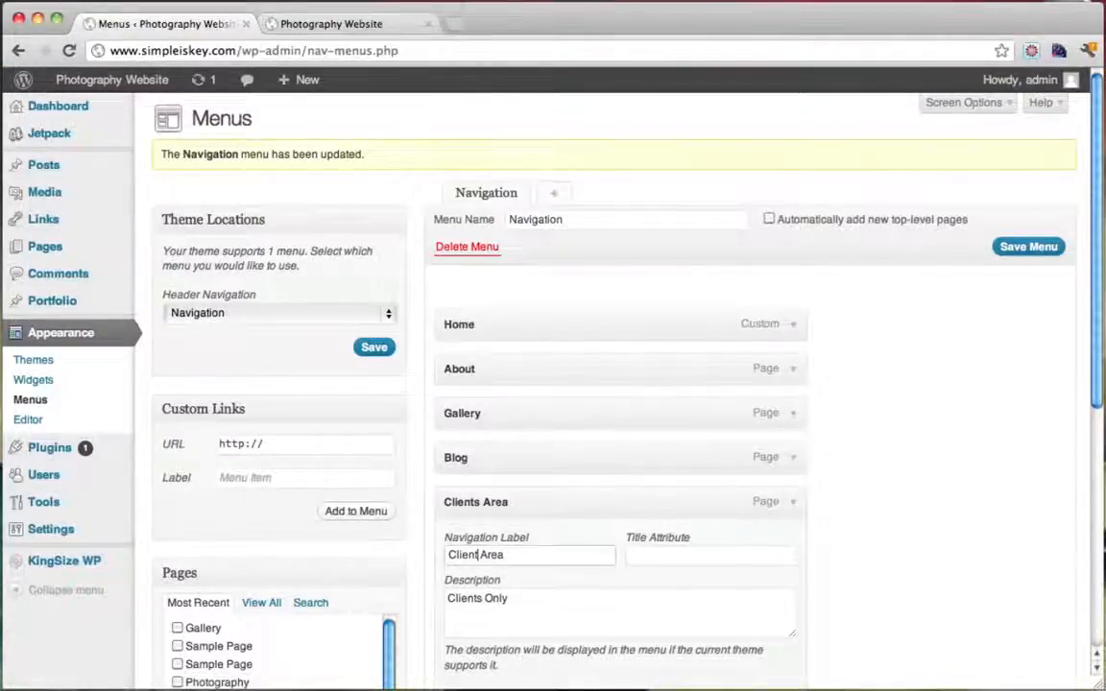
Save the menu with label Client Area and reload the live site to see CLIENT AREA
scroll(942, 525, down, 4)
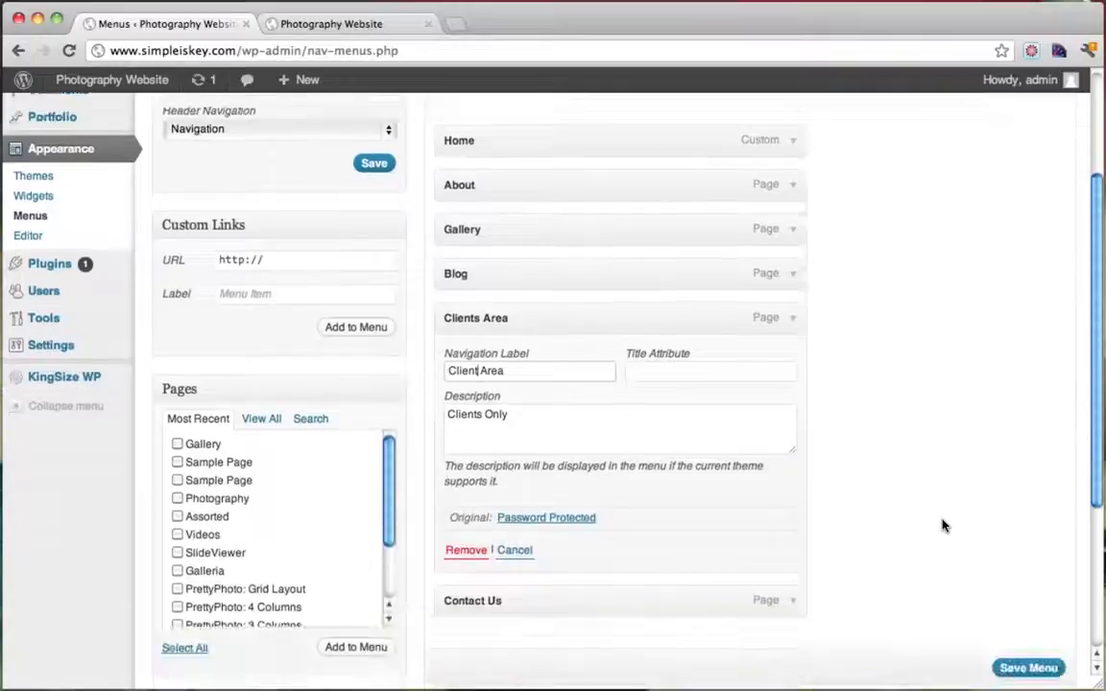
click(1011, 667)
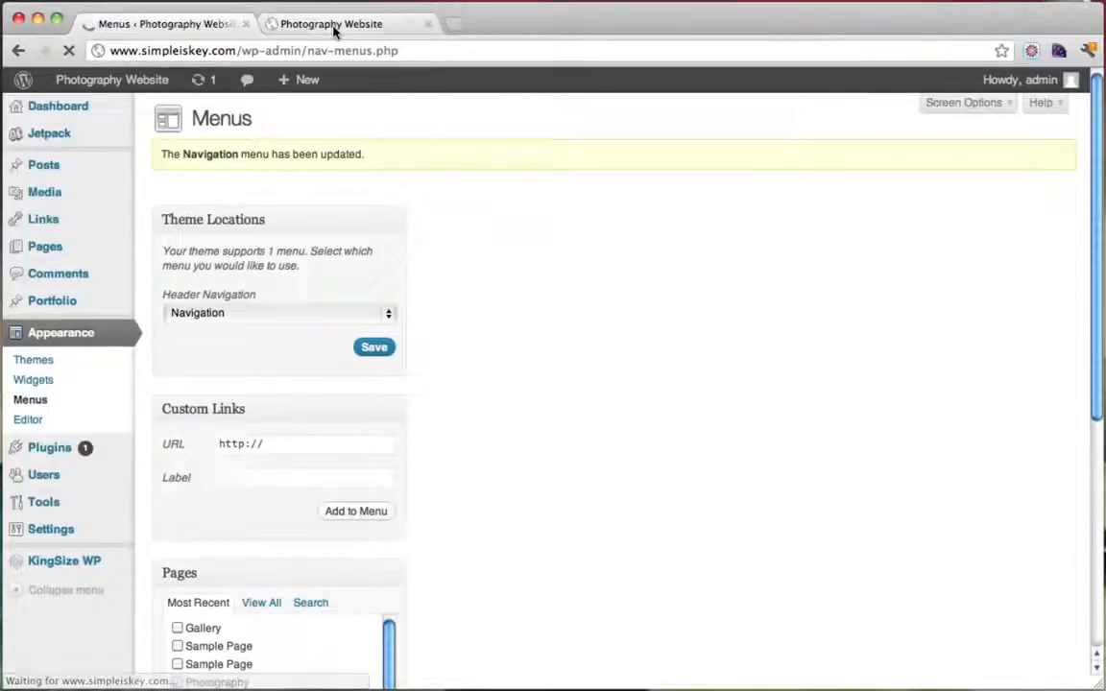
click(335, 27)
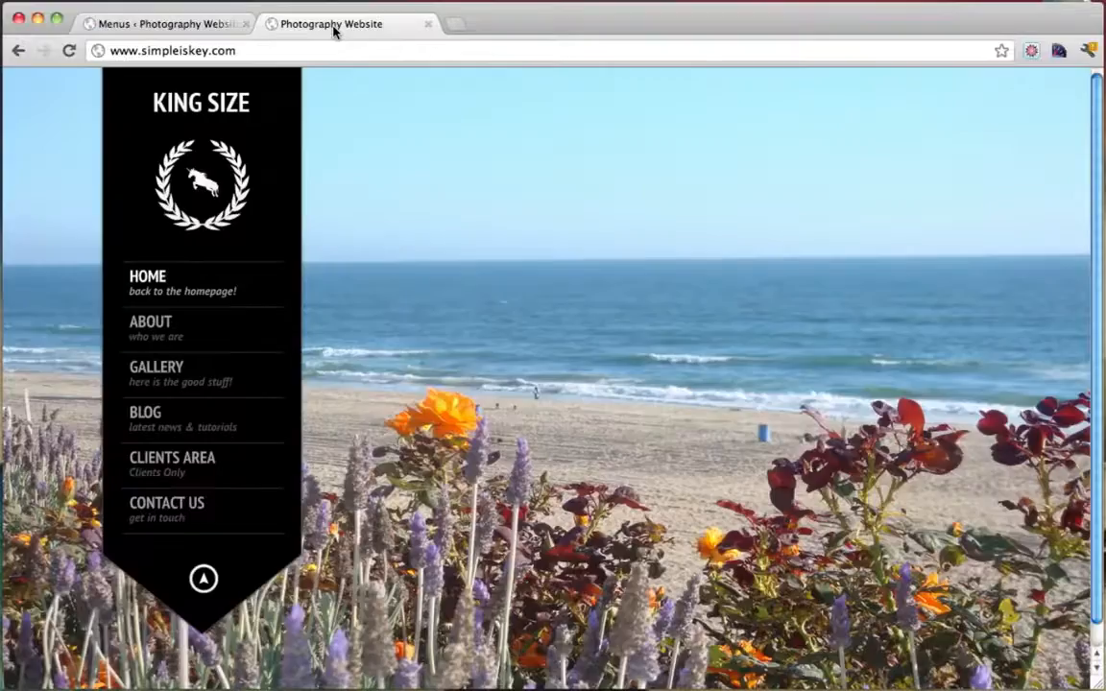
click(70, 51)
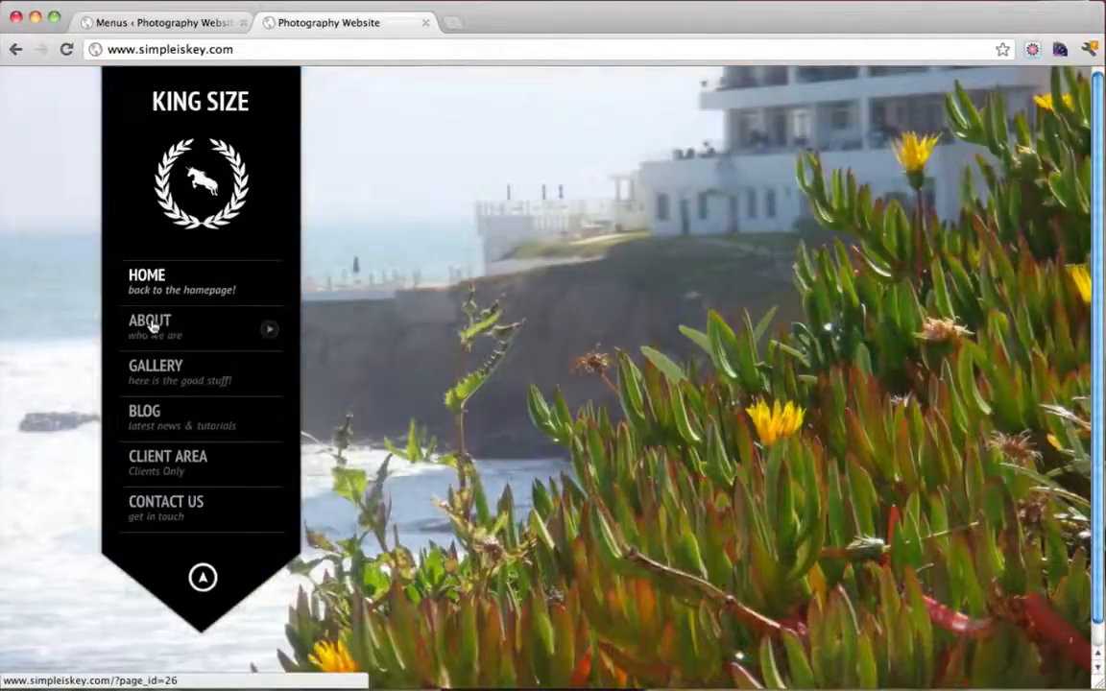
Open the live About page and highlight the ?page_id=26 part of its address
click(151, 325)
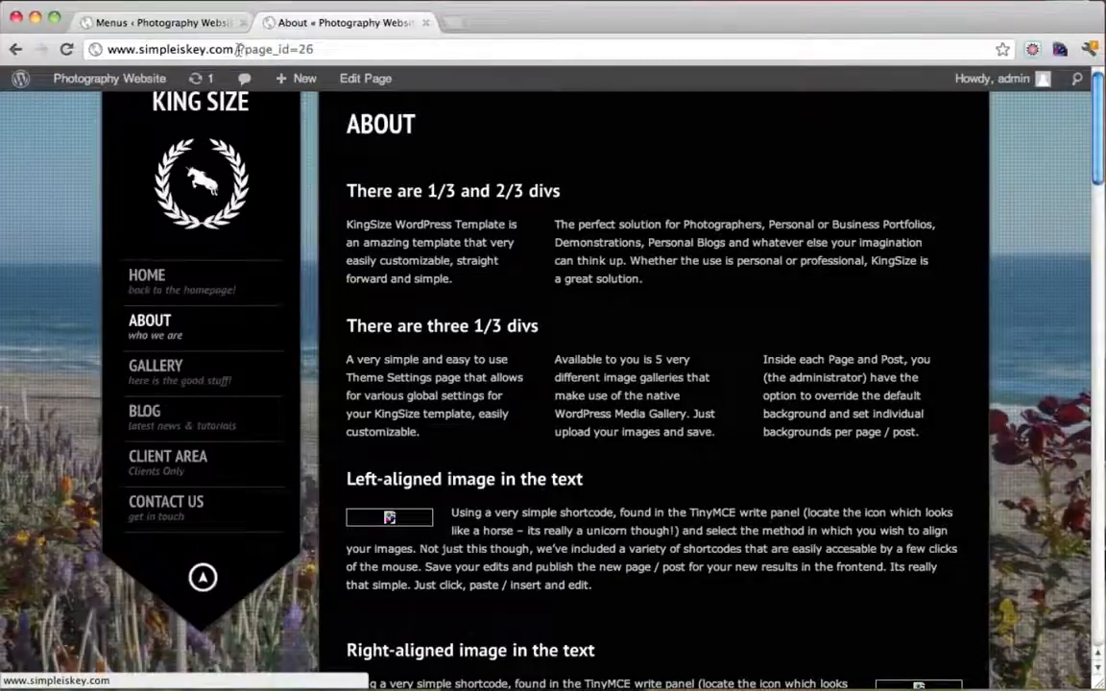
drag(237, 49, 313, 49)
click(341, 45)
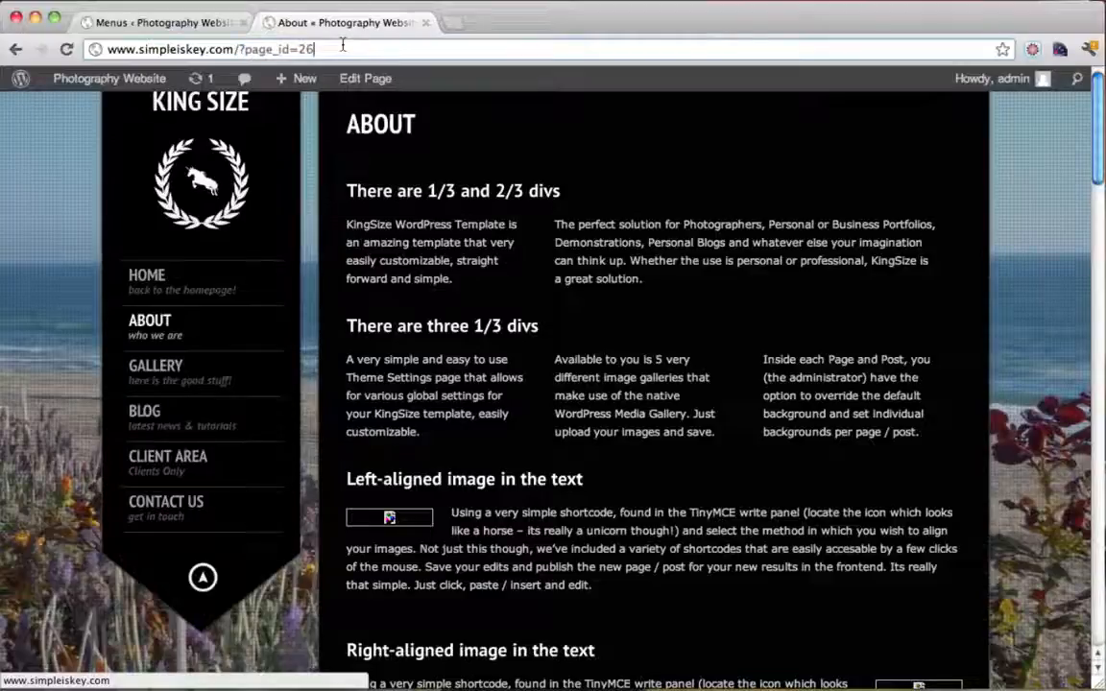
drag(238, 49, 322, 55)
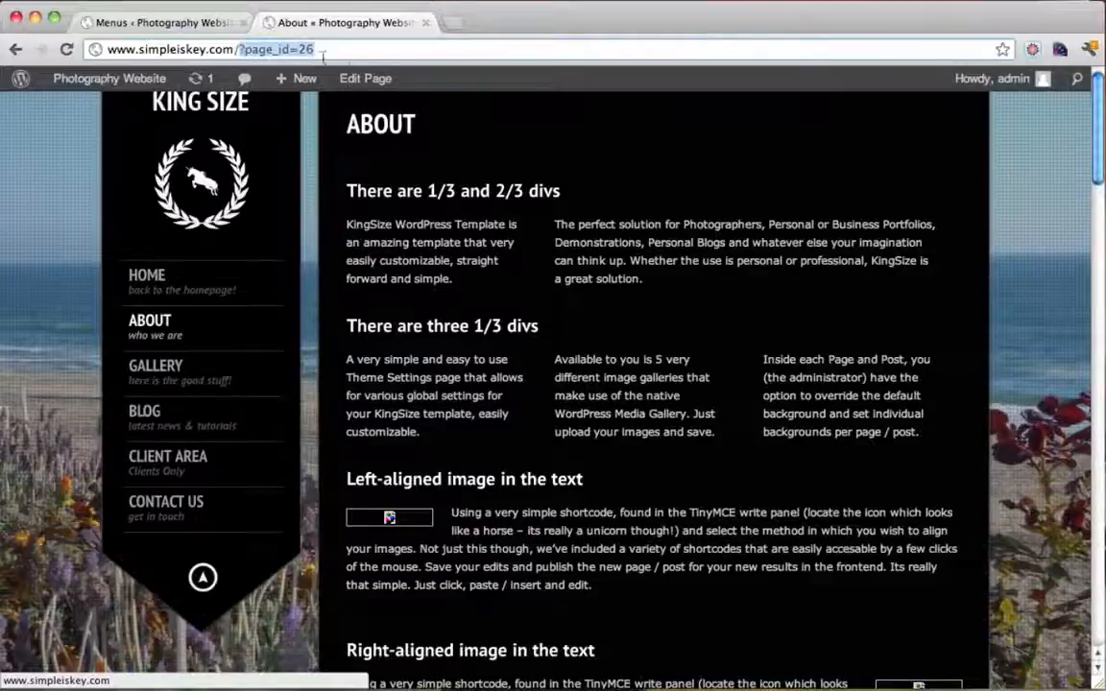
click(323, 53)
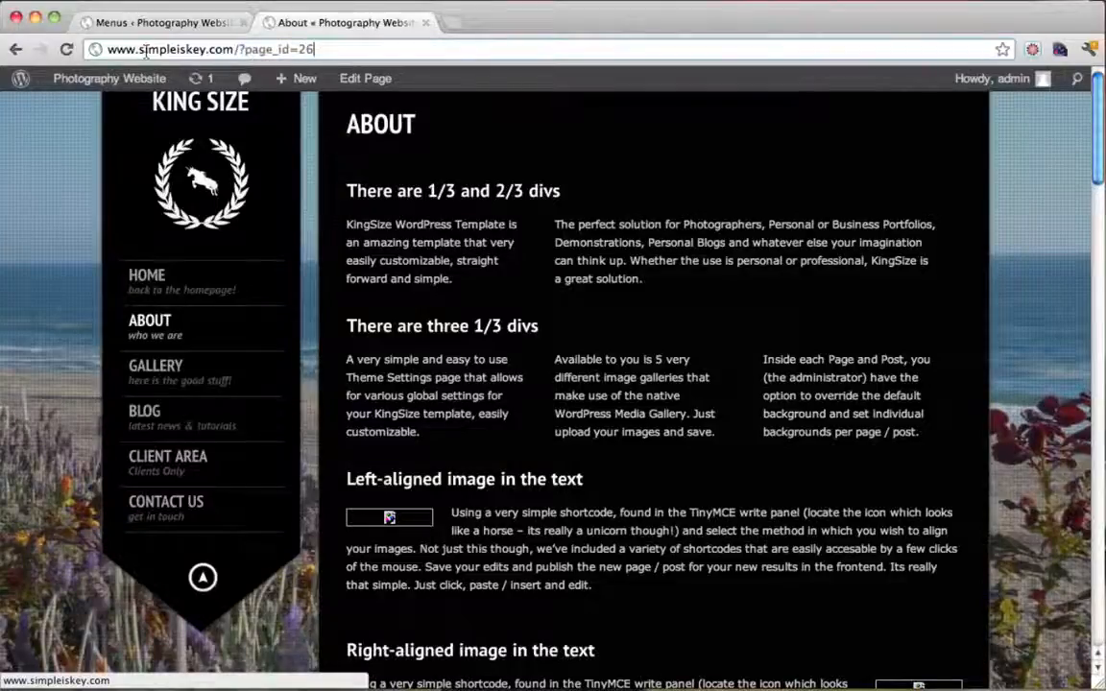
Highlight the domain and the part after it in the address, then close the Menus tab
drag(109, 50, 227, 53)
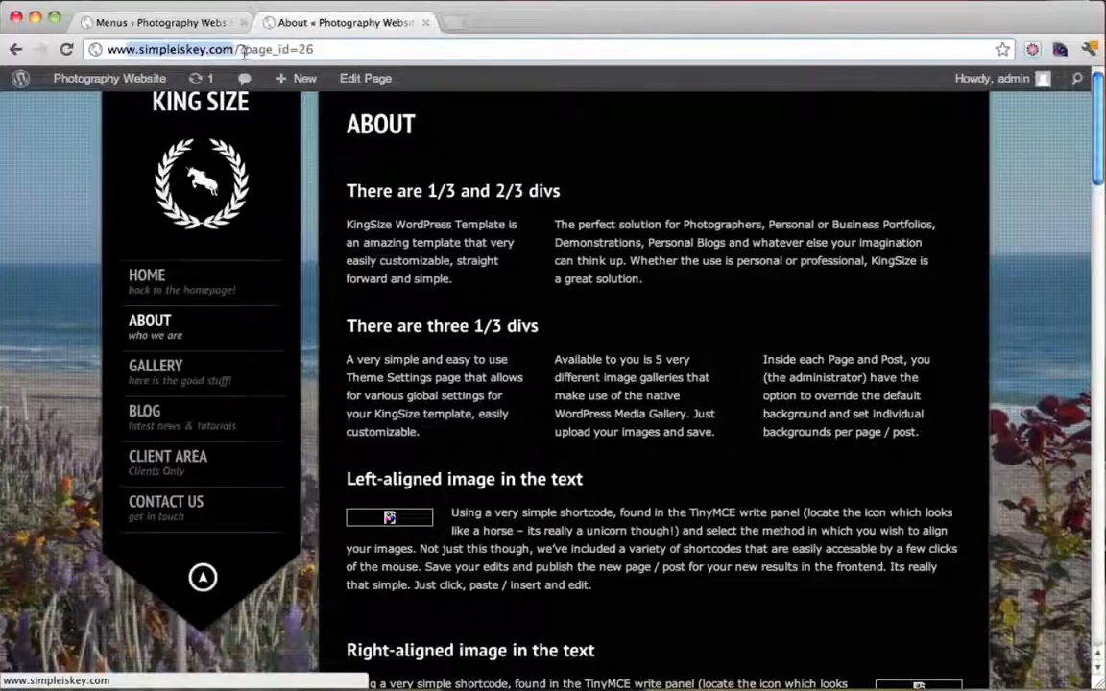
click(319, 50)
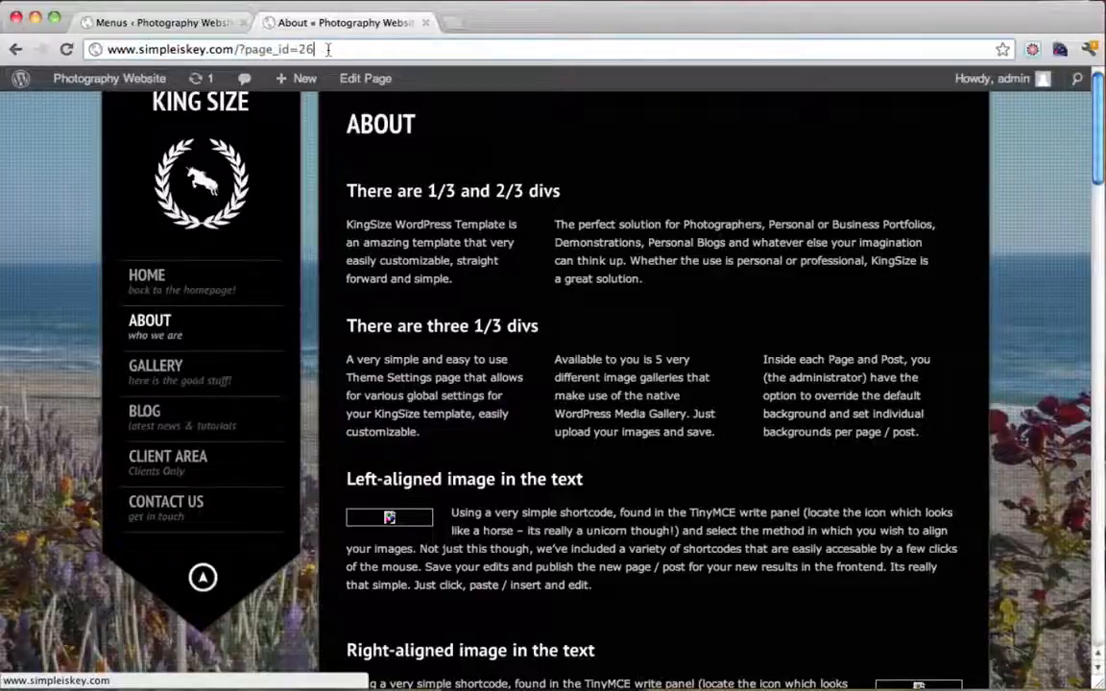
drag(327, 49, 242, 50)
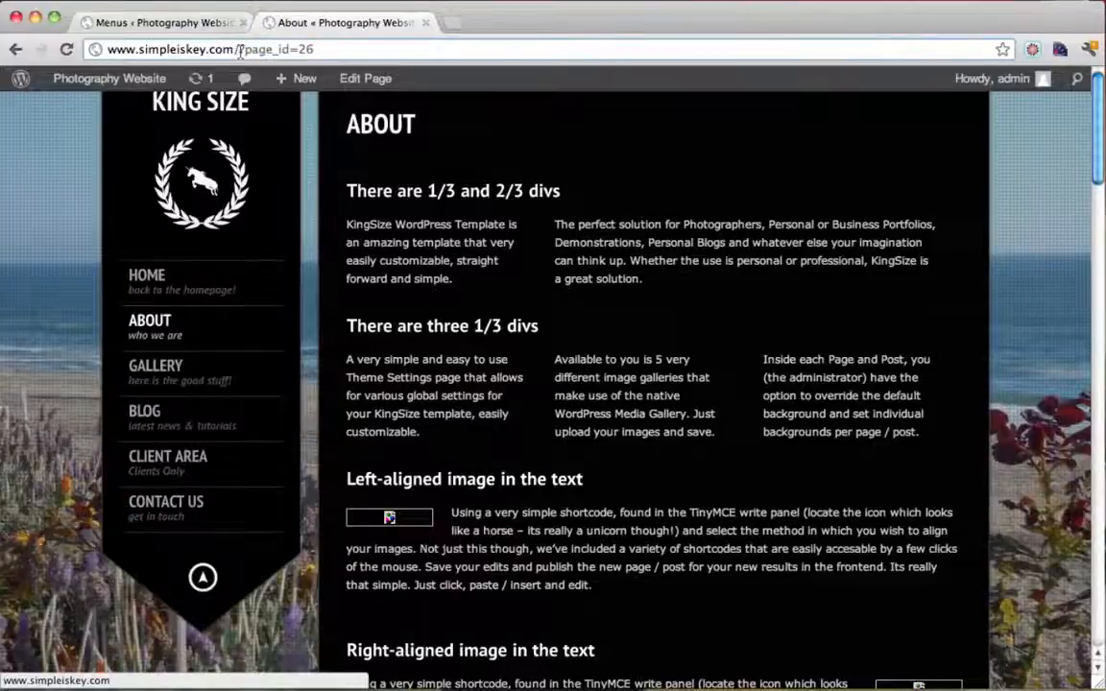
drag(239, 50, 358, 51)
click(359, 51)
click(244, 26)
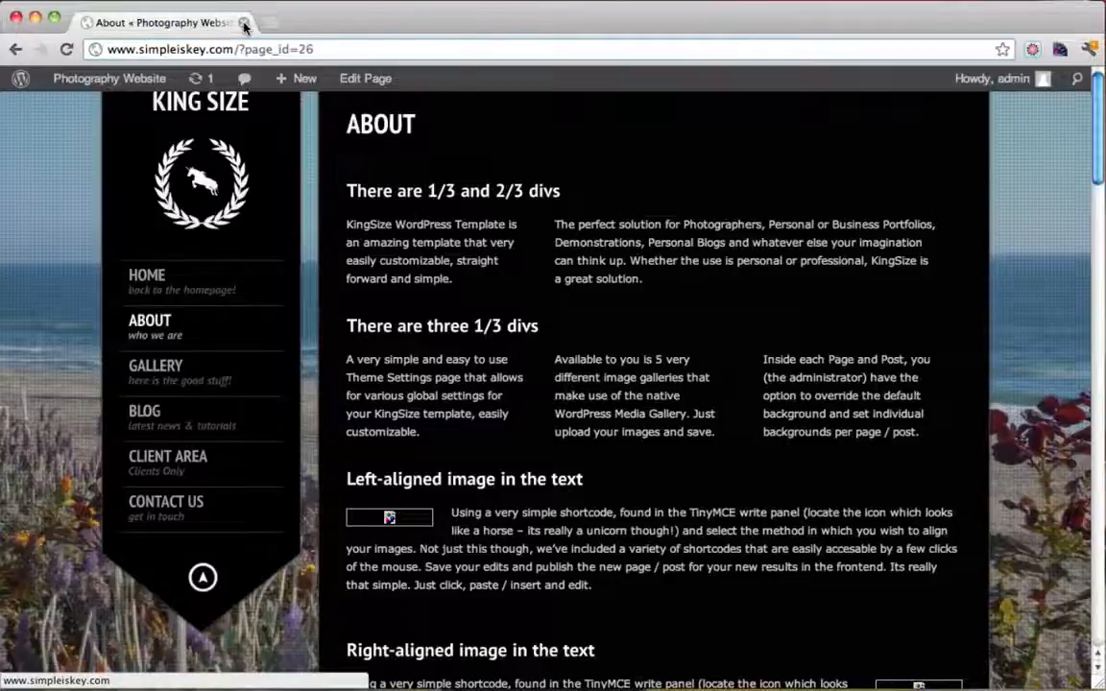
Switch permalinks to the Post name structure /%postname%/, save, and return to the live homepage
mouse_move(108, 78)
click(89, 108)
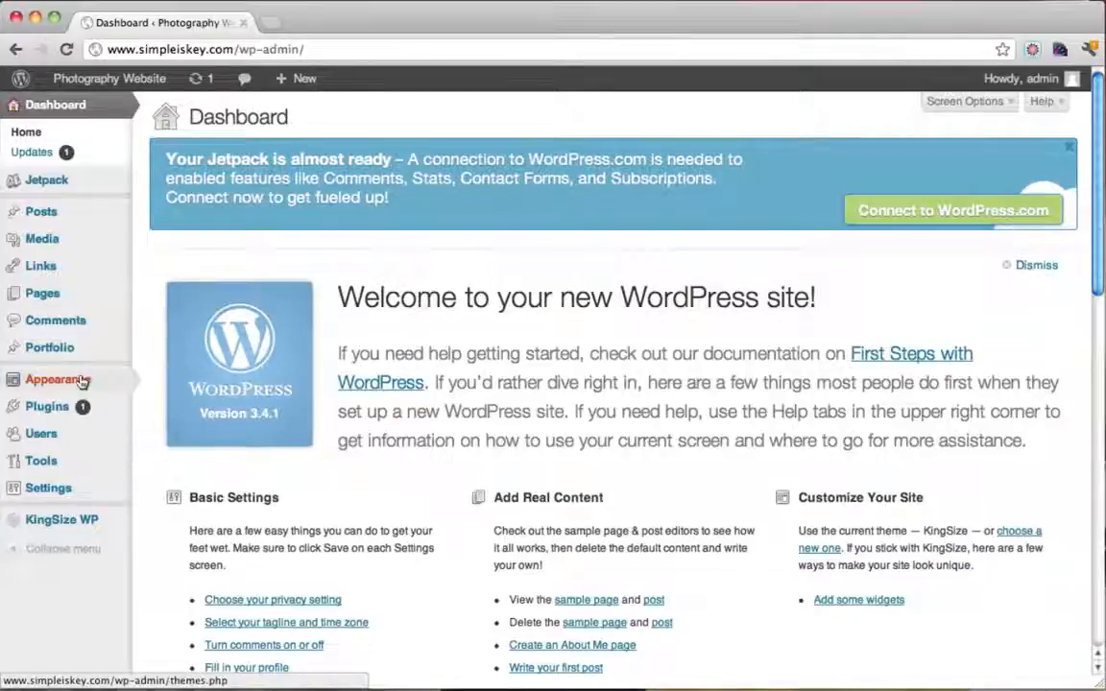
mouse_move(78, 493)
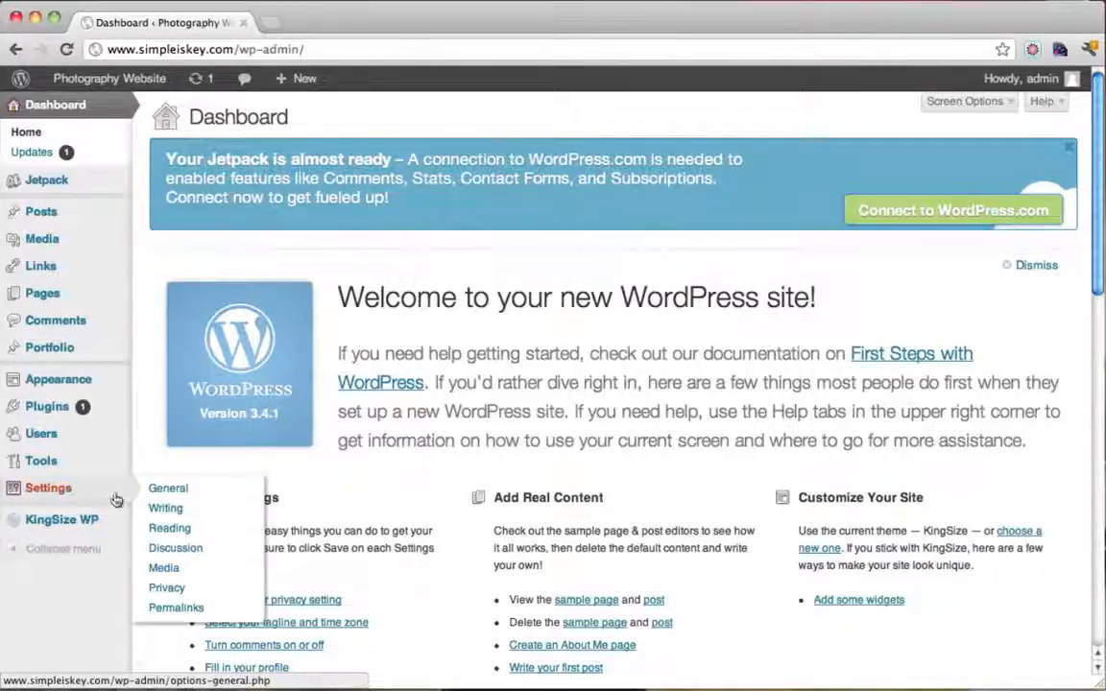
click(192, 606)
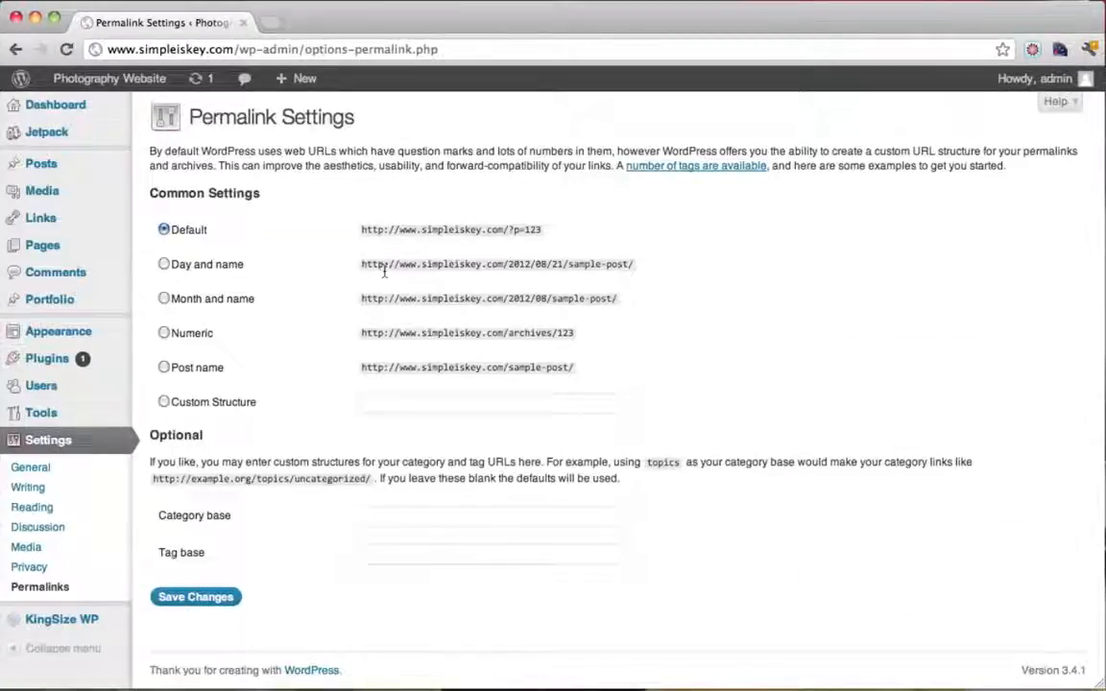
click(165, 368)
click(198, 596)
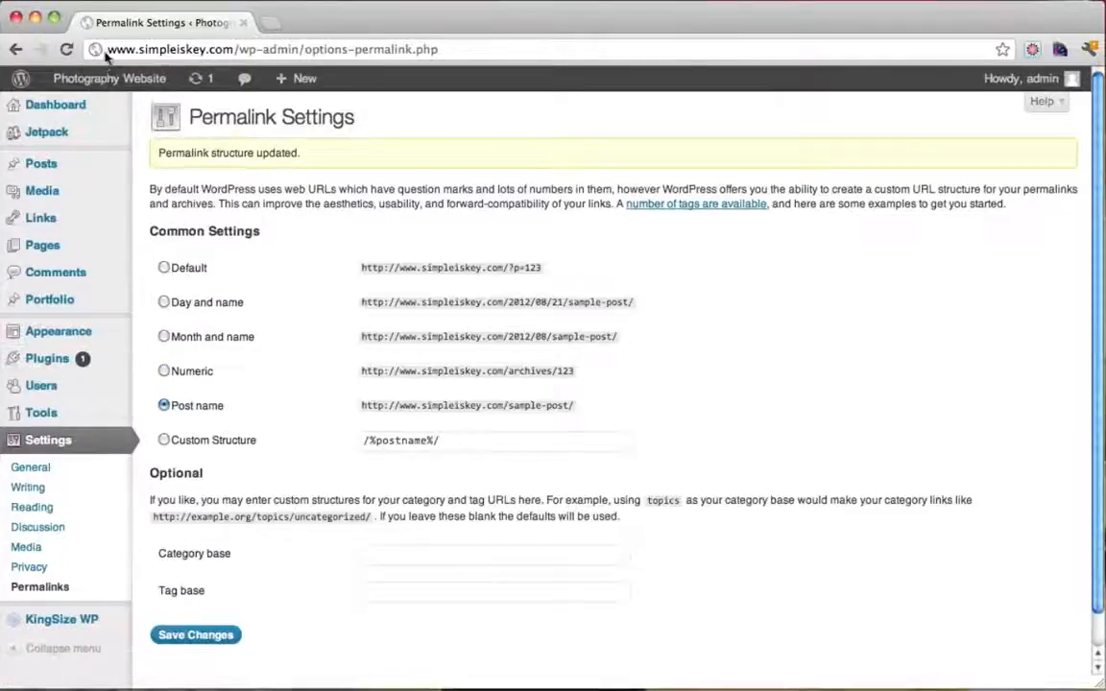
mouse_move(96, 79)
click(94, 109)
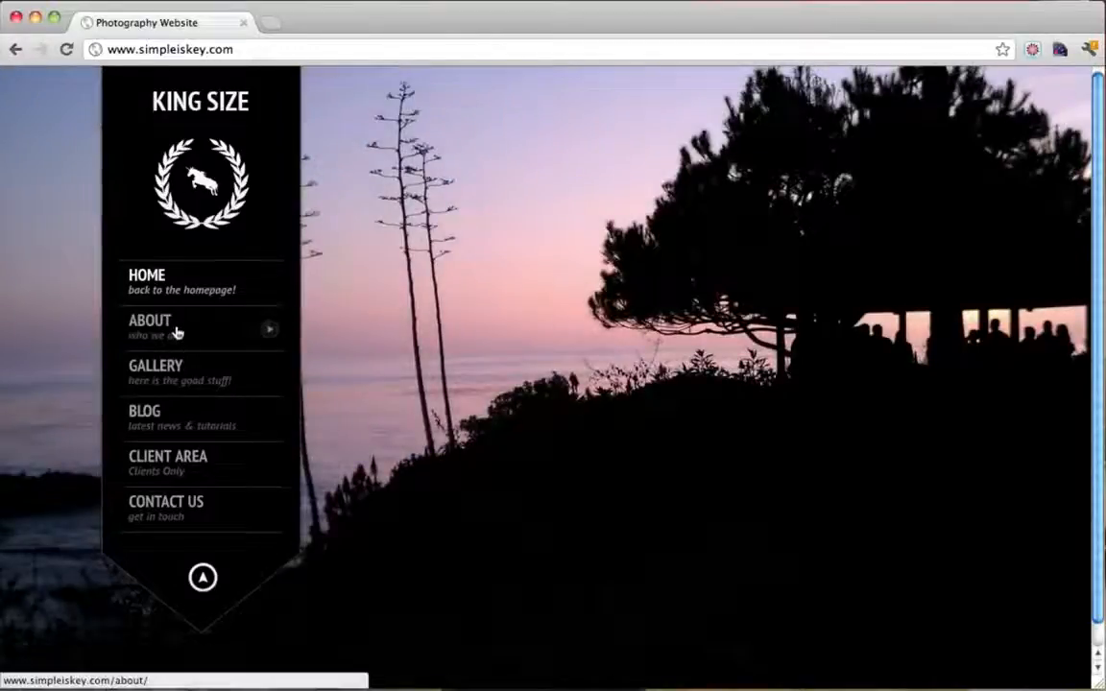
Open the About page and confirm it now loads at the /about/ address
click(177, 333)
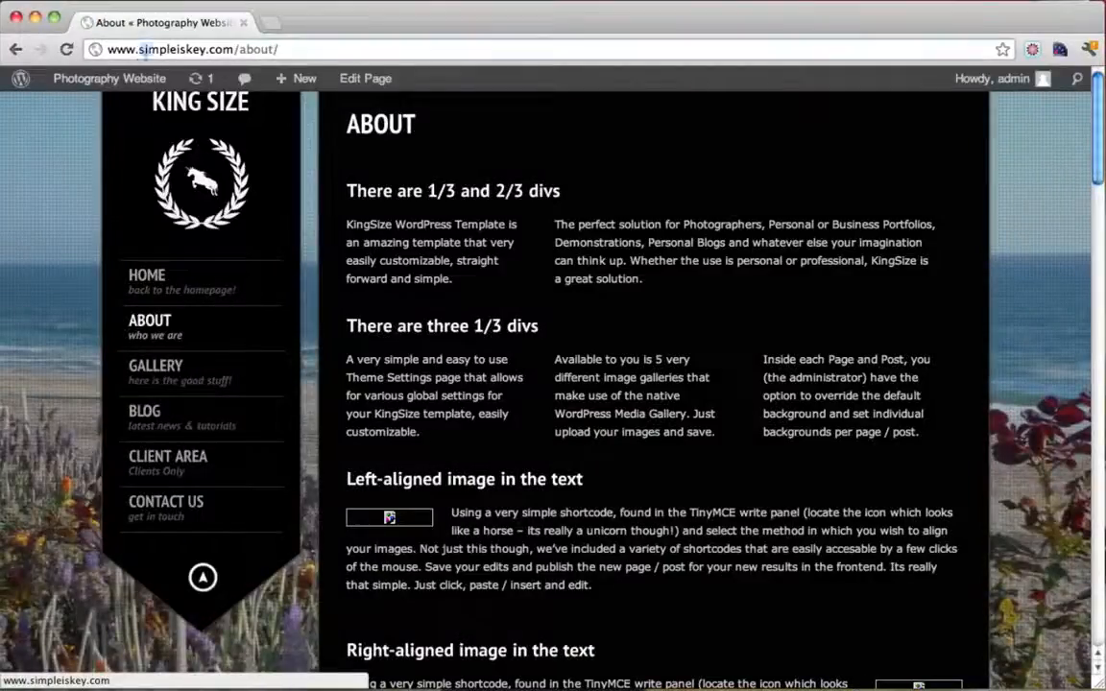
drag(146, 50, 291, 49)
click(302, 49)
View the Contact Us page at /contact-us/ with its form and map, then return to the Dashboard
click(179, 514)
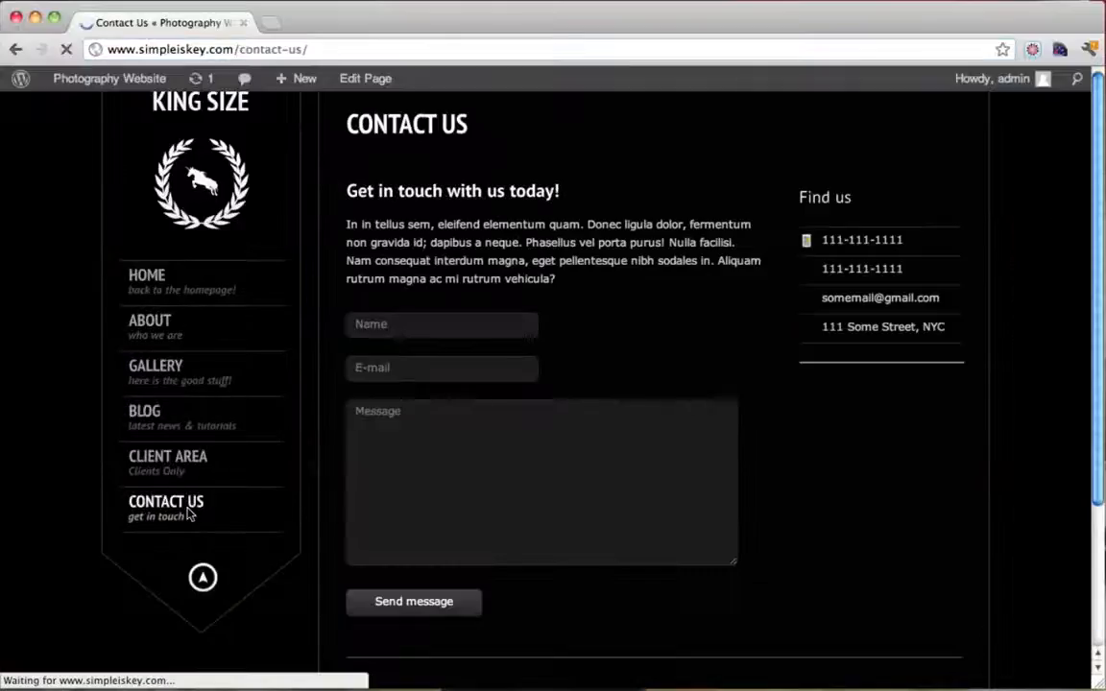
scroll(533, 317, down, 3)
scroll(533, 317, up, 3)
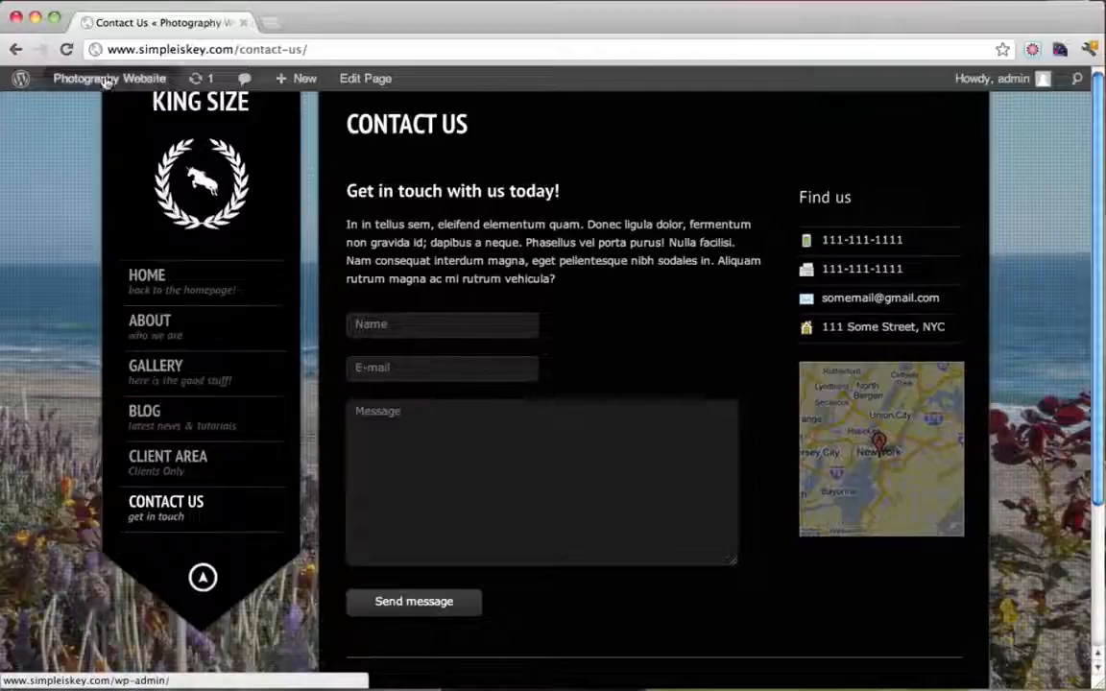
mouse_move(109, 78)
click(92, 110)
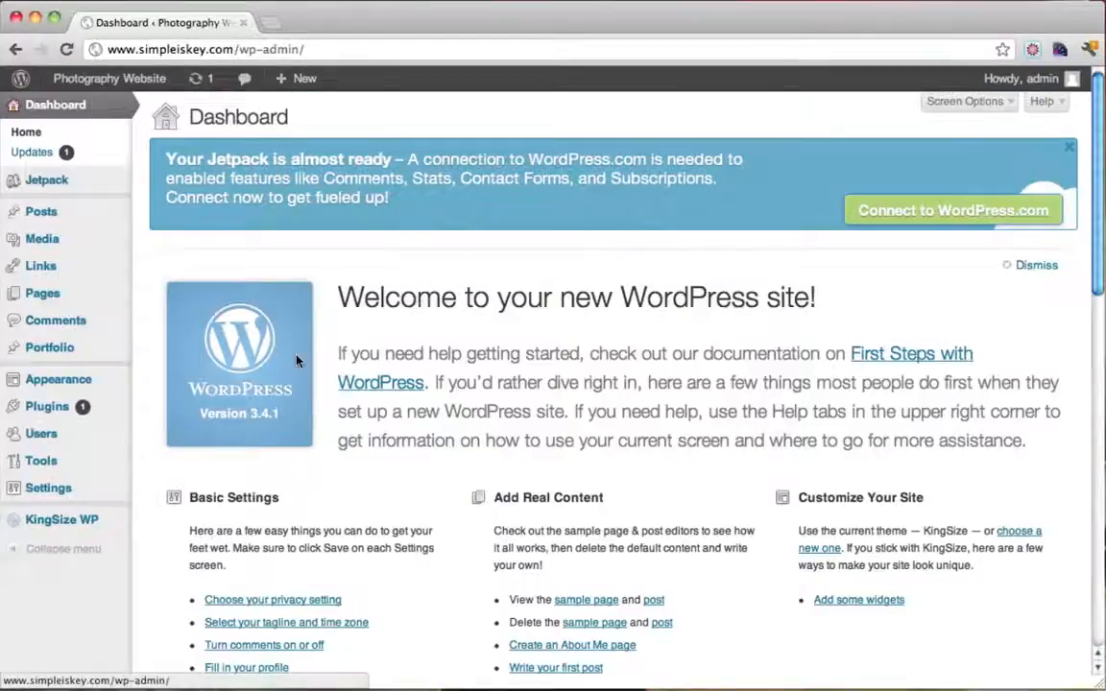
Enter the site owner's e-mail as Your Email Address in KingSize Contact Page Settings and save
mouse_move(74, 526)
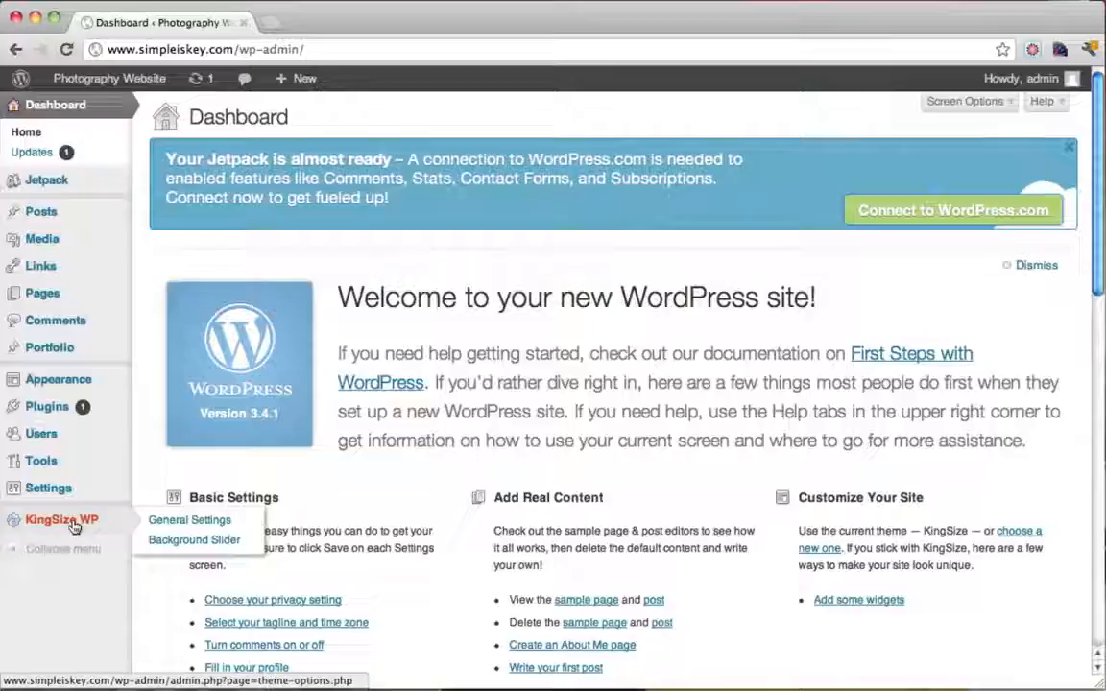
click(74, 526)
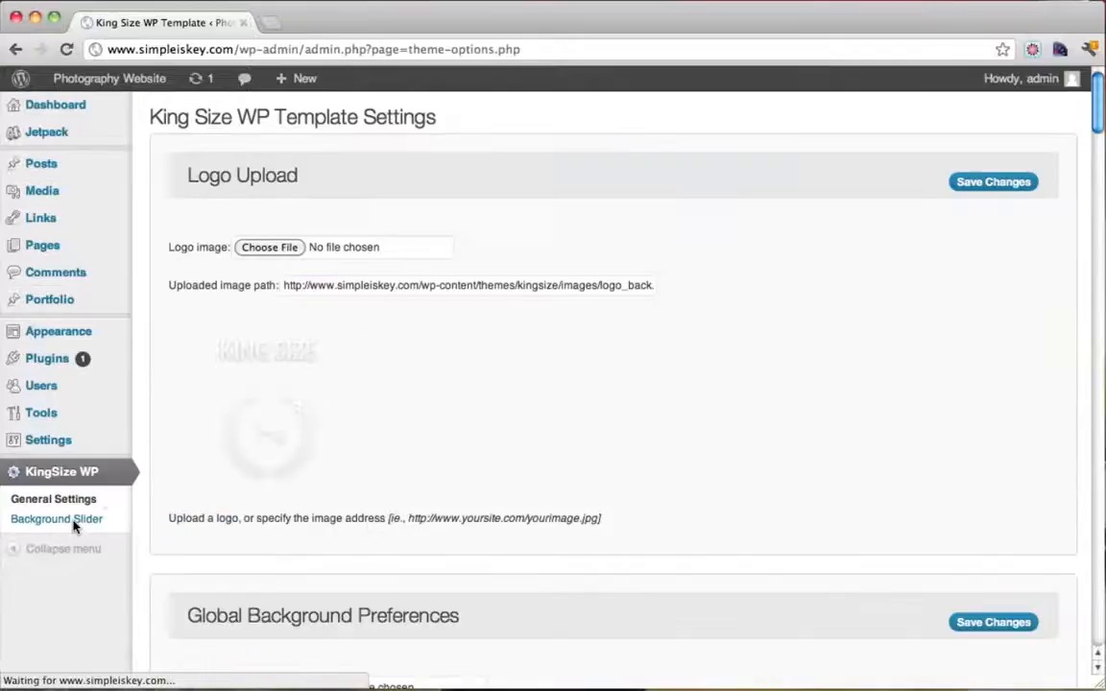
scroll(614, 392, down, 20)
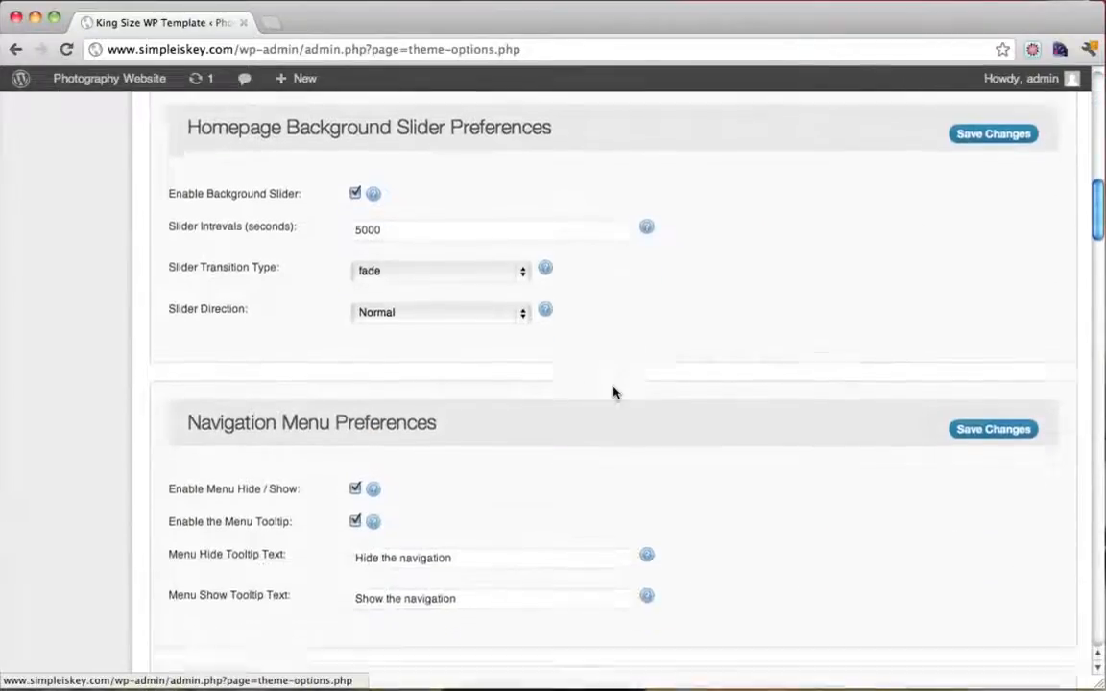
scroll(615, 391, down, 20)
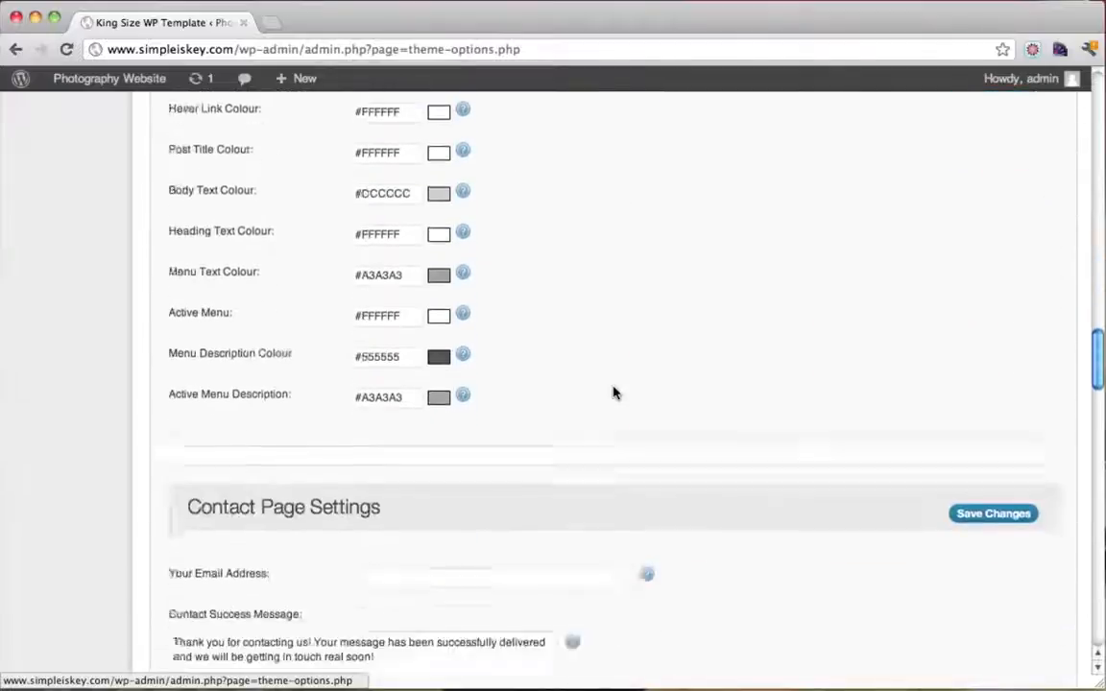
scroll(615, 392, down, 3)
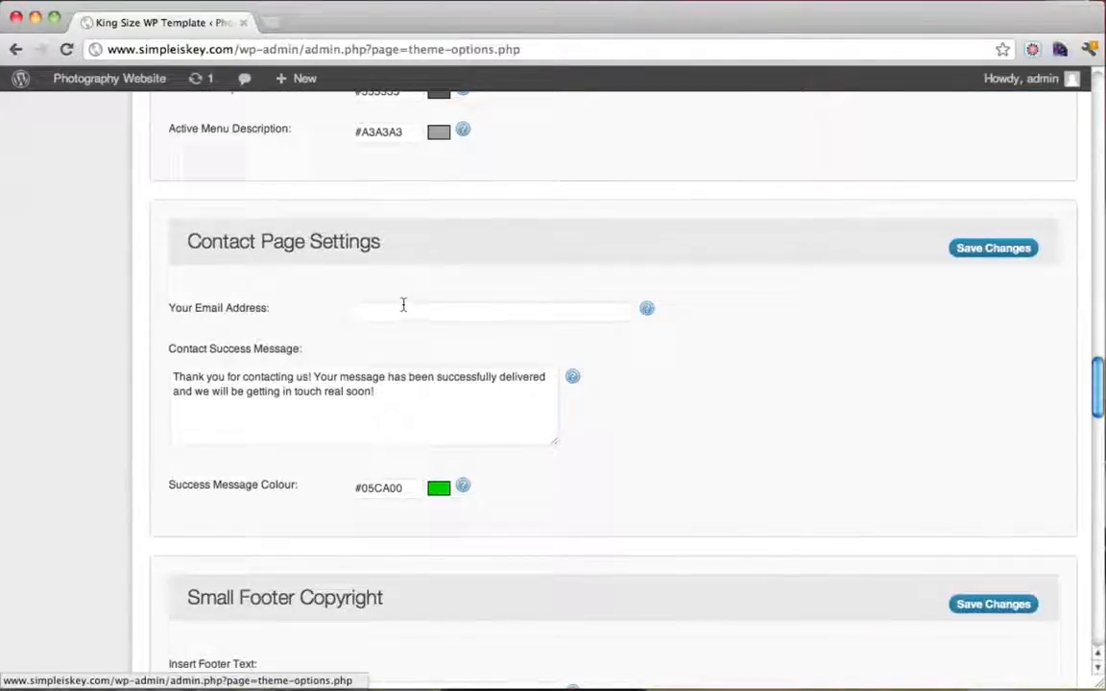
click(403, 306)
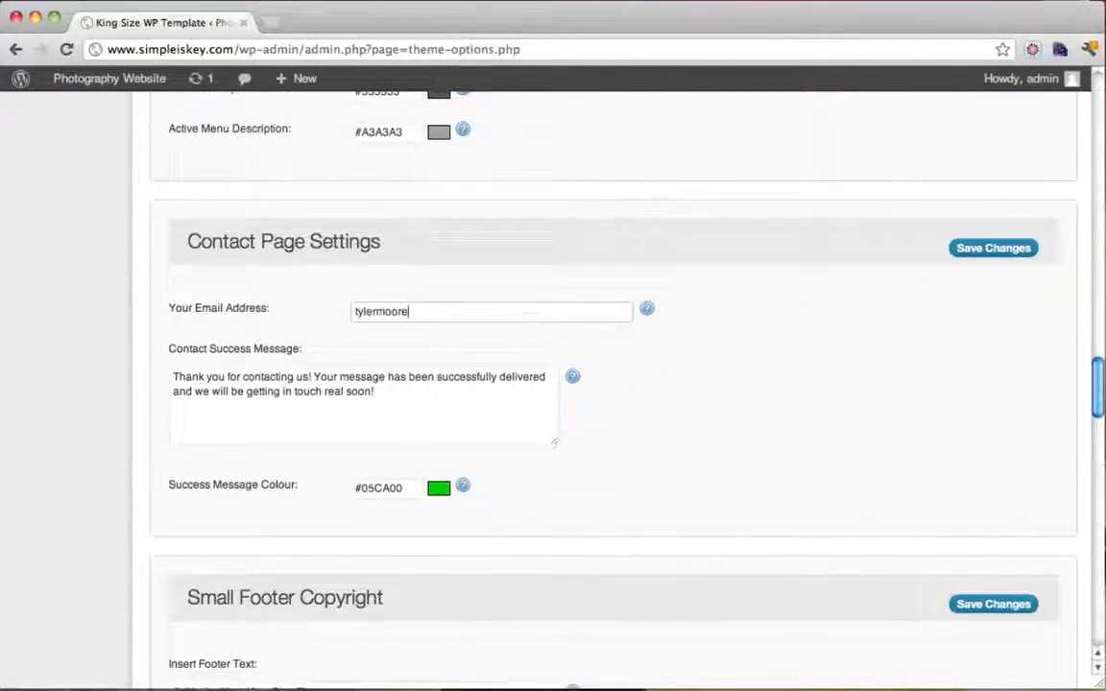
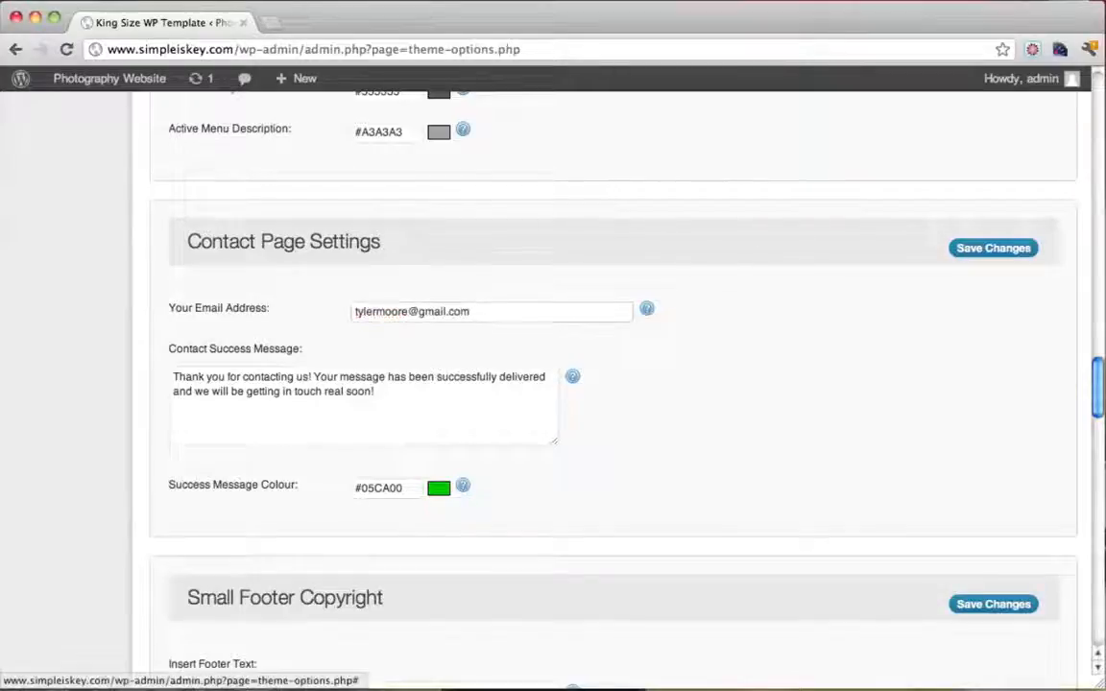
click(419, 404)
drag(440, 406, 62, 376)
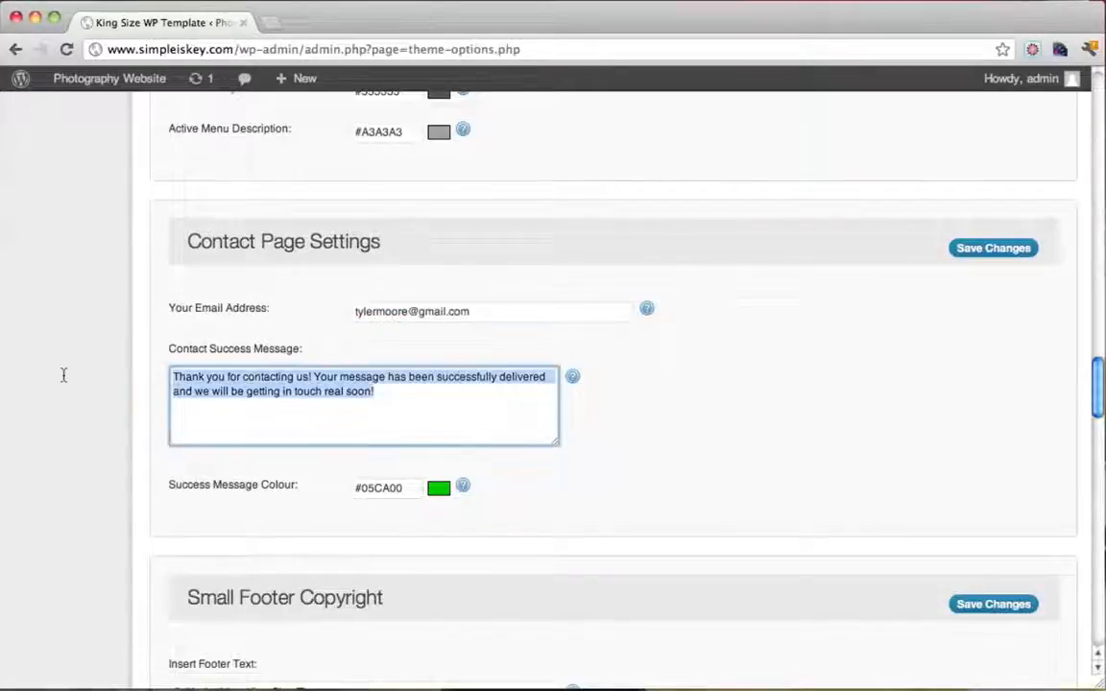
click(375, 426)
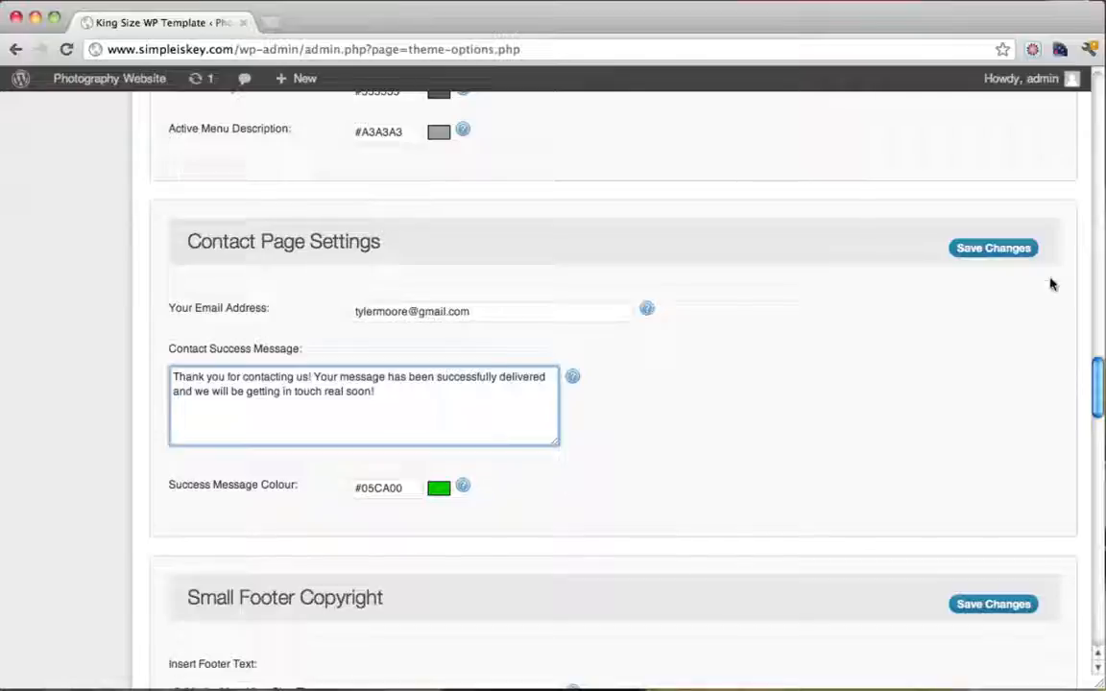
click(992, 249)
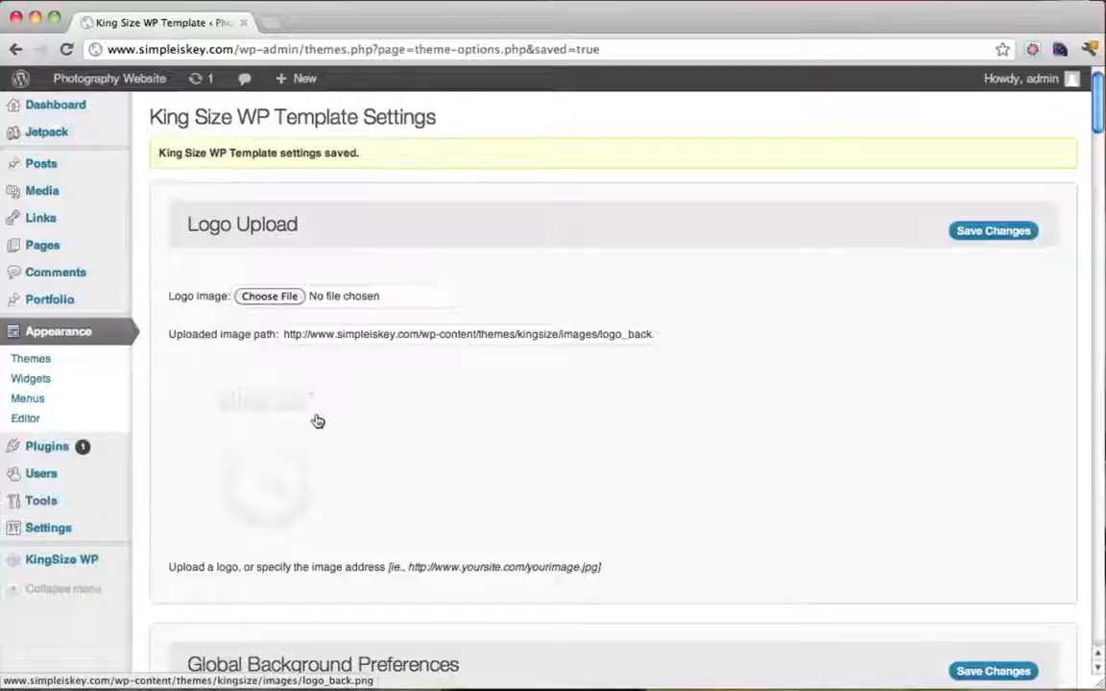
mouse_move(120, 89)
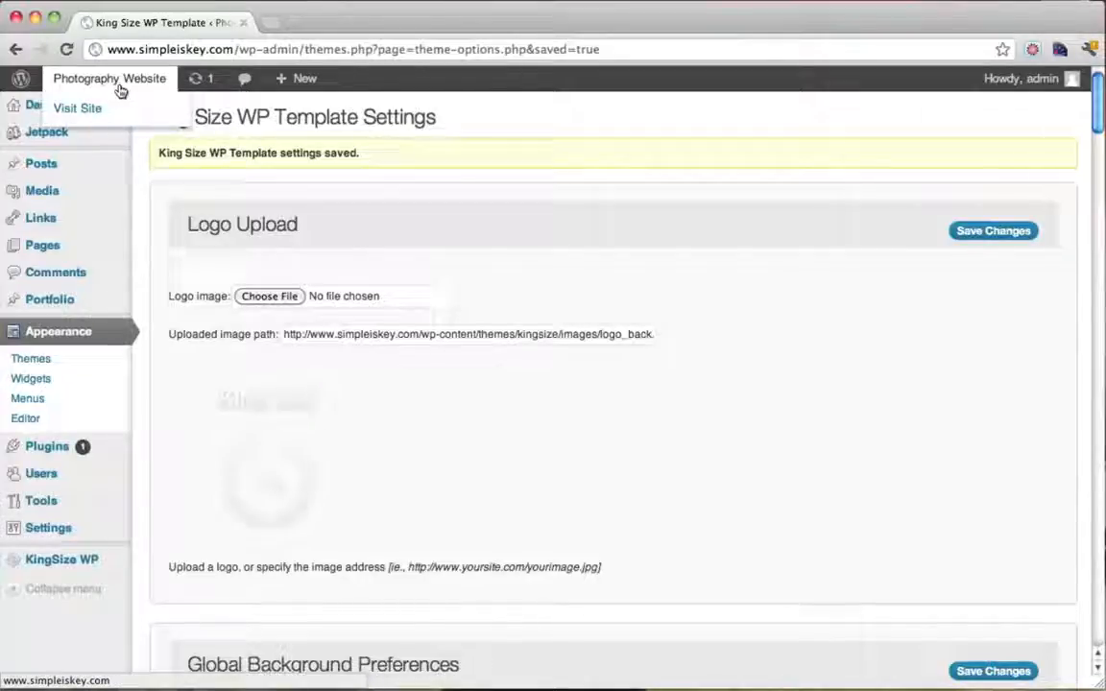
Visit the live site's Contact Us page and switch it into page editing
click(90, 109)
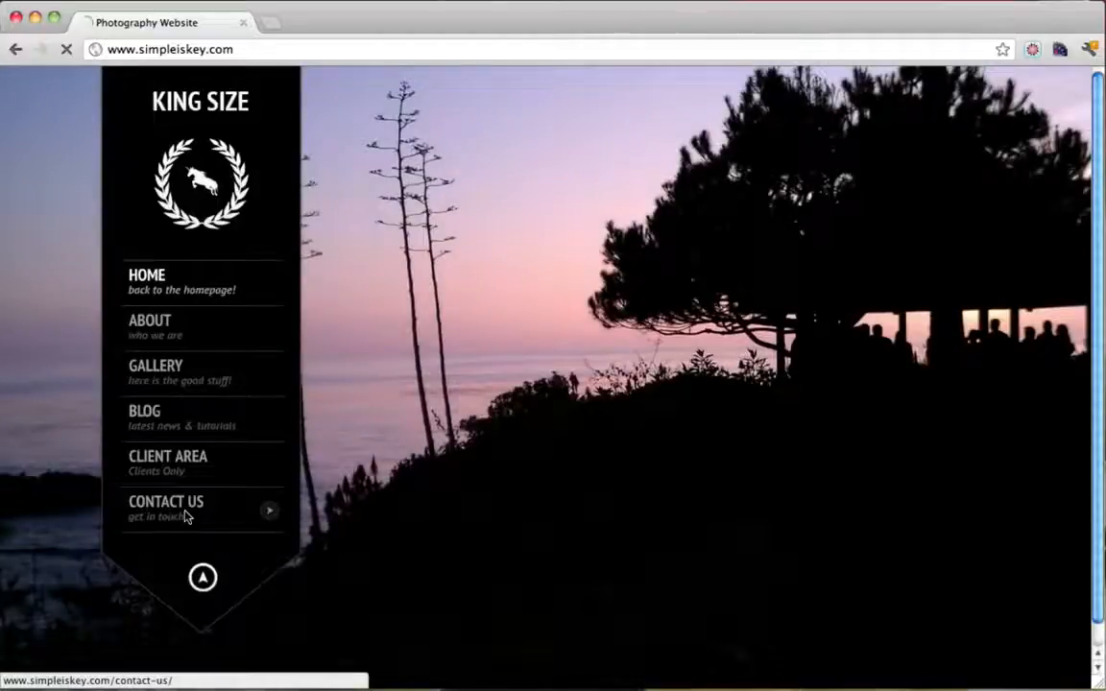
click(187, 517)
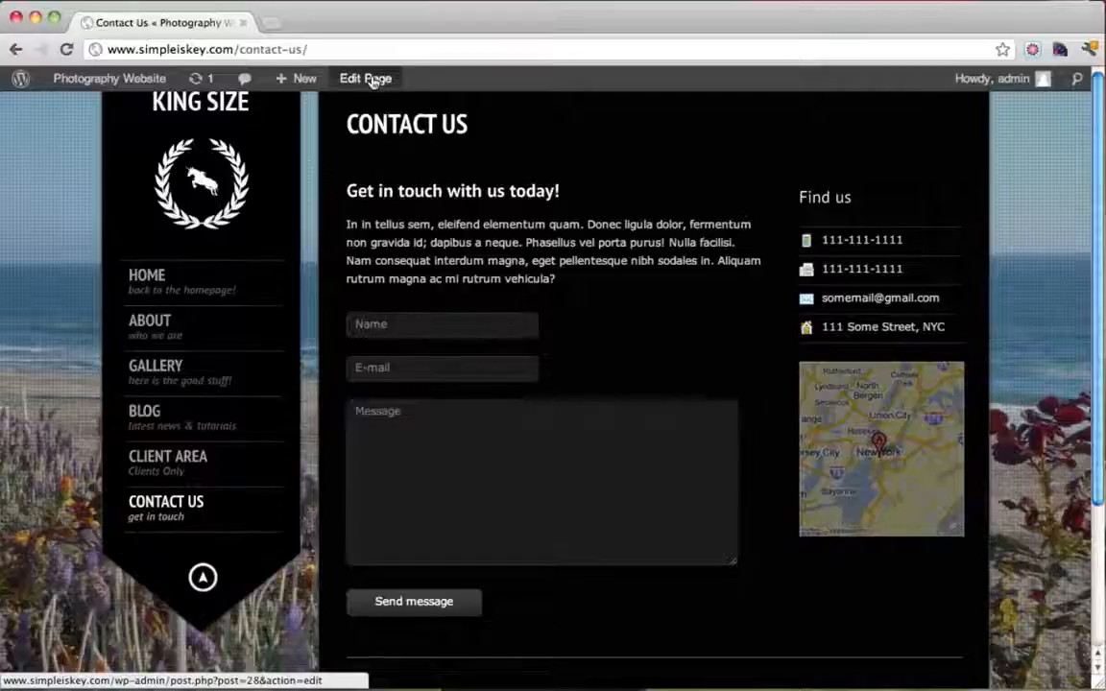
click(372, 81)
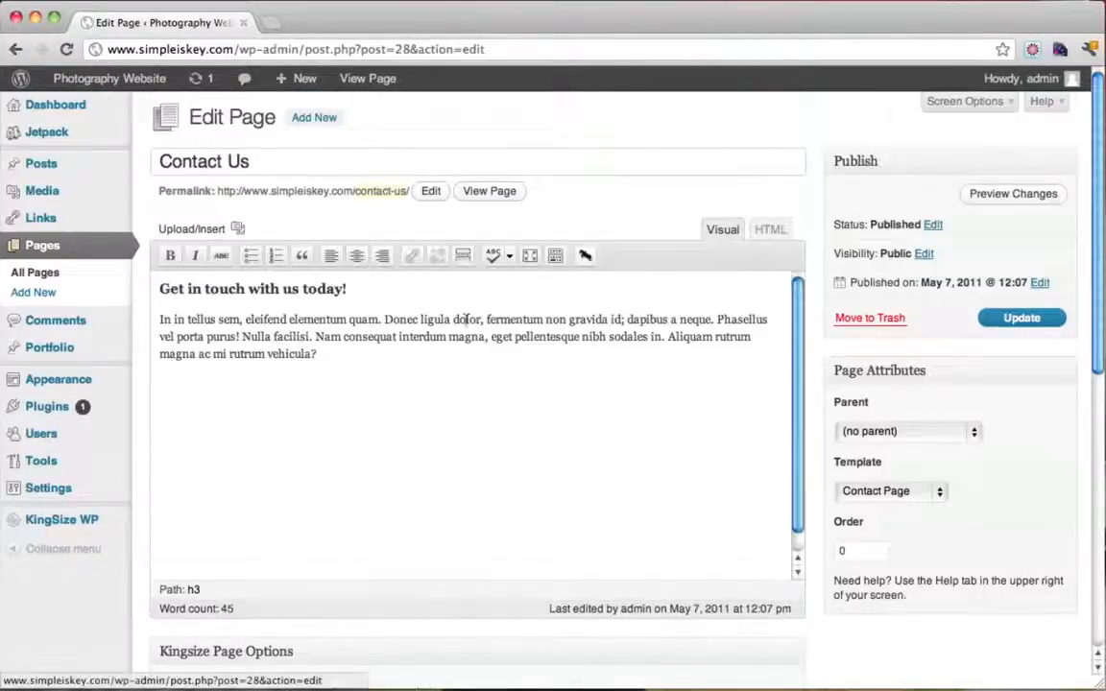
Replace the Latin intro with 'Email me today!', update the page, and view it live
drag(291, 371, 142, 327)
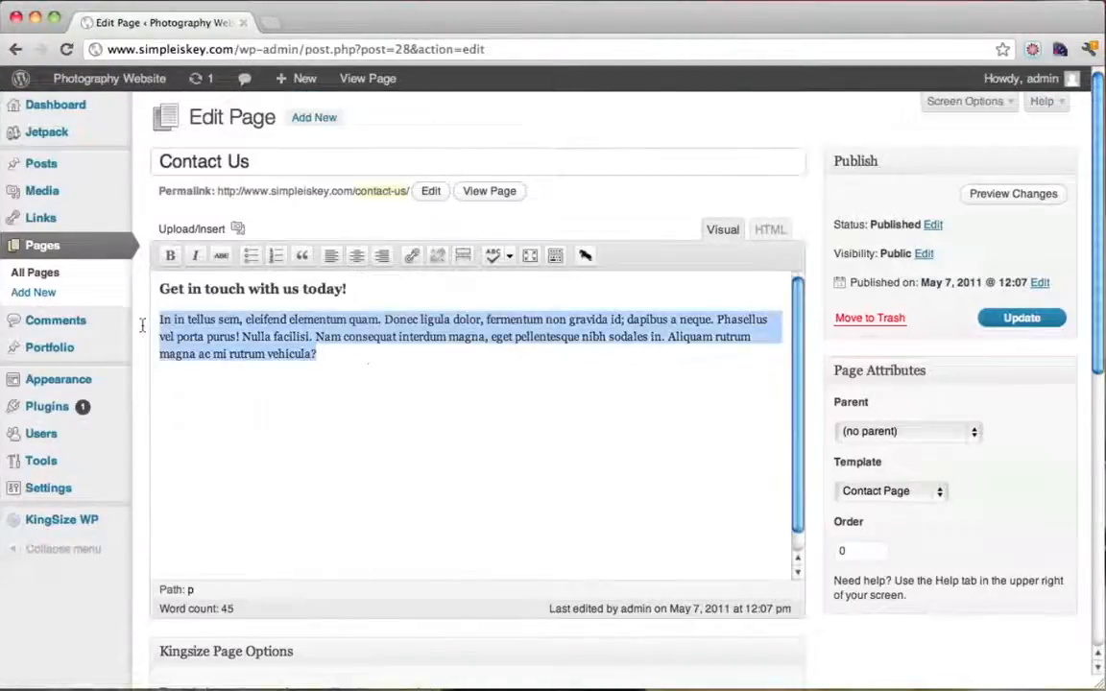
text(Email me)
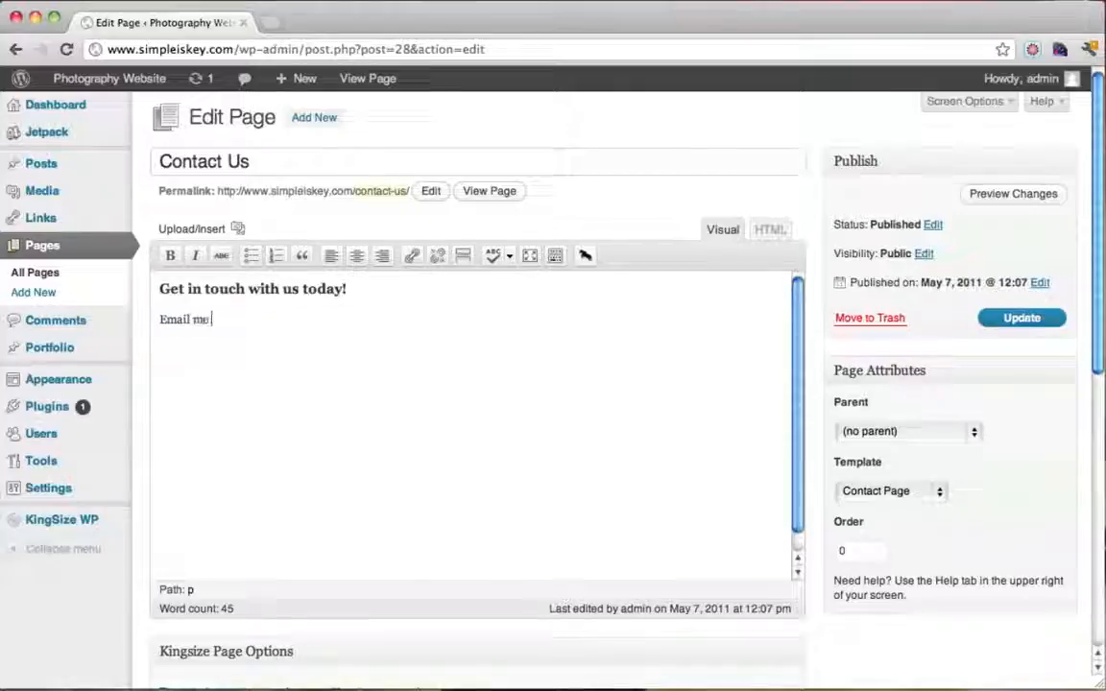
text( today!)
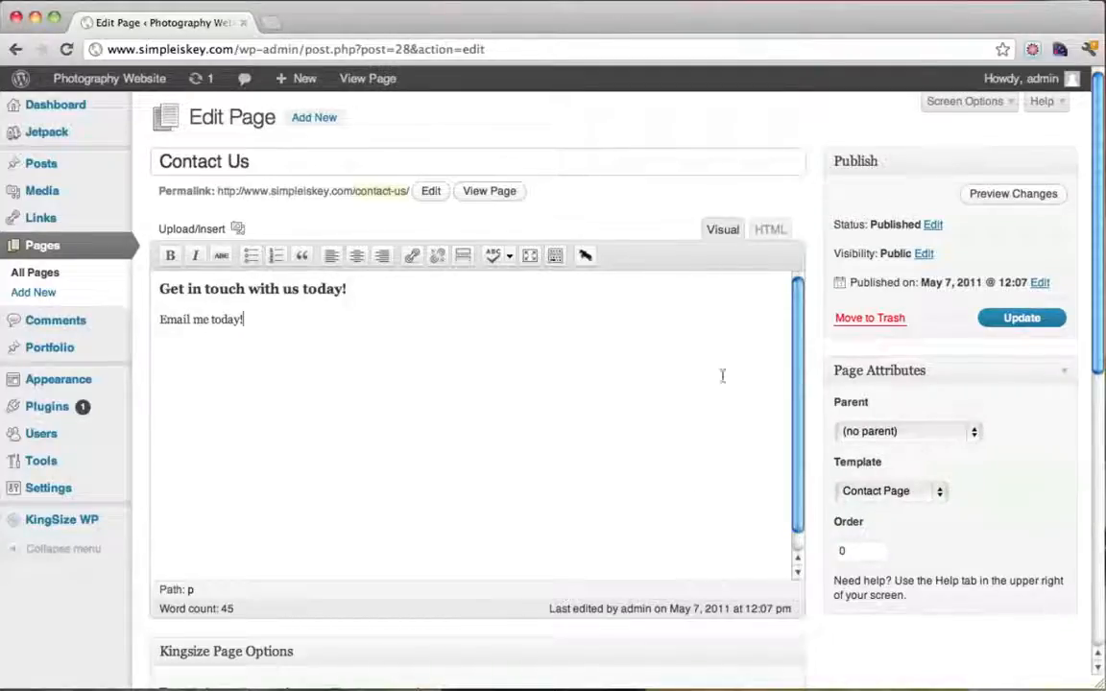
click(1019, 318)
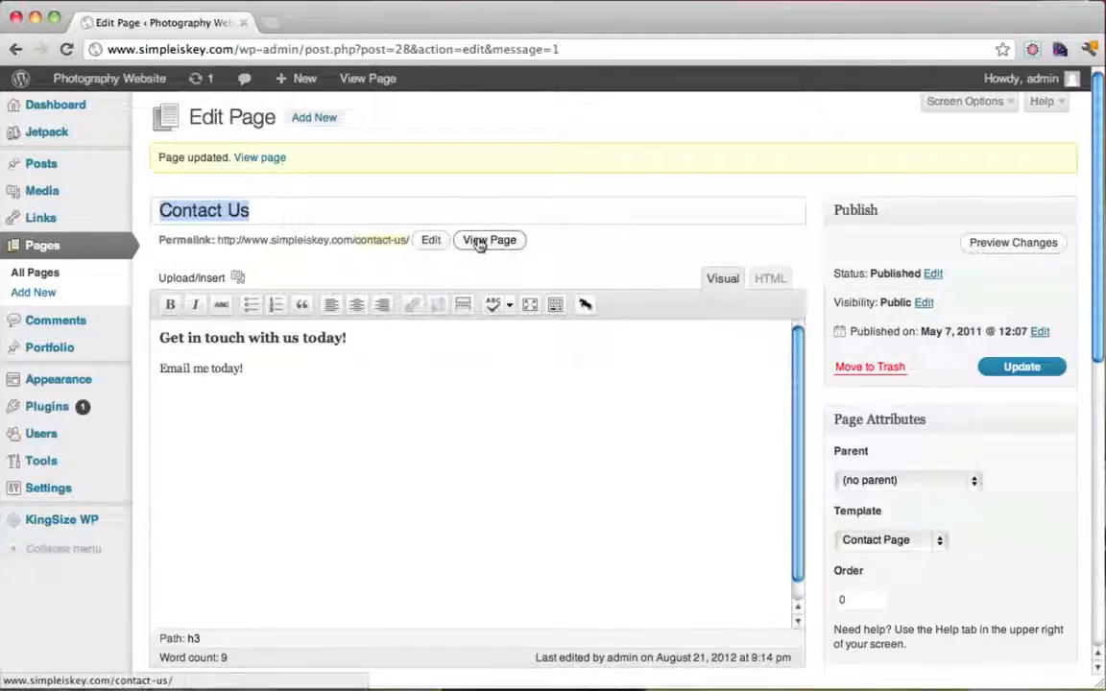
click(480, 243)
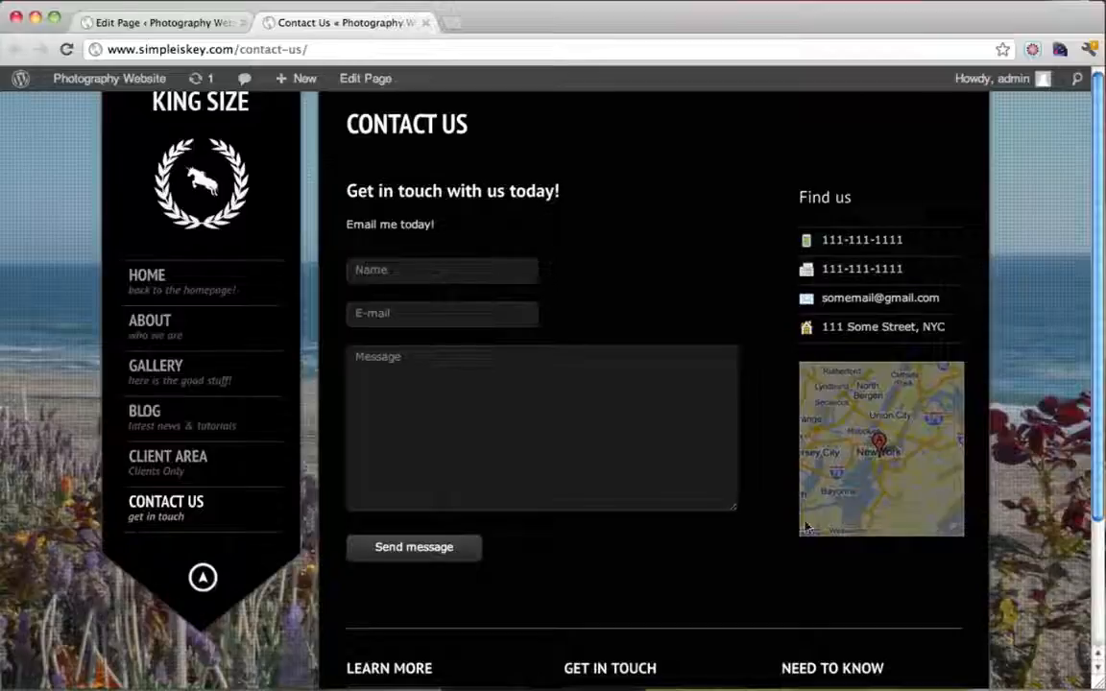
Close the editor, go to Appearance > Widgets, and expand the Contact Page Sidebar area
click(243, 23)
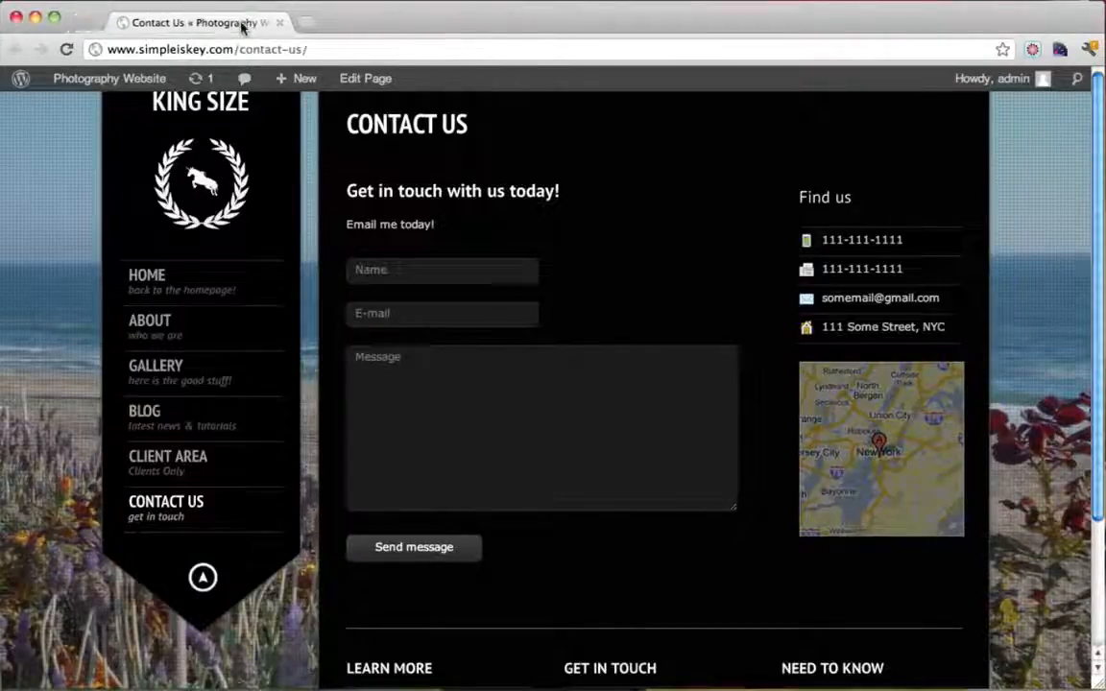
mouse_move(113, 81)
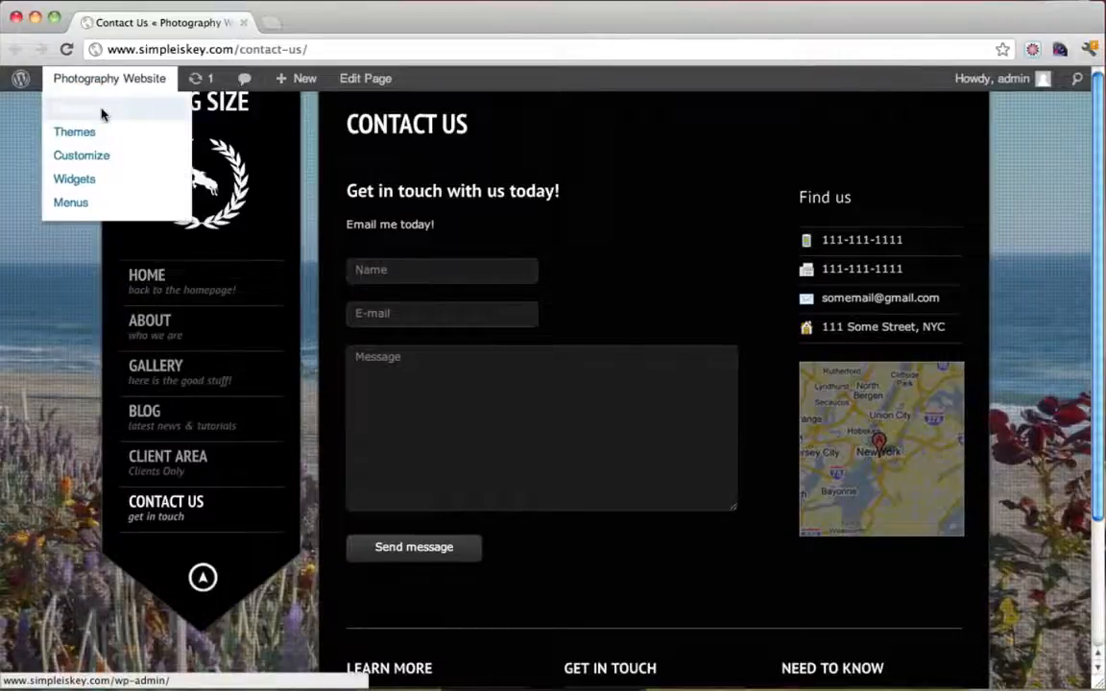
click(103, 114)
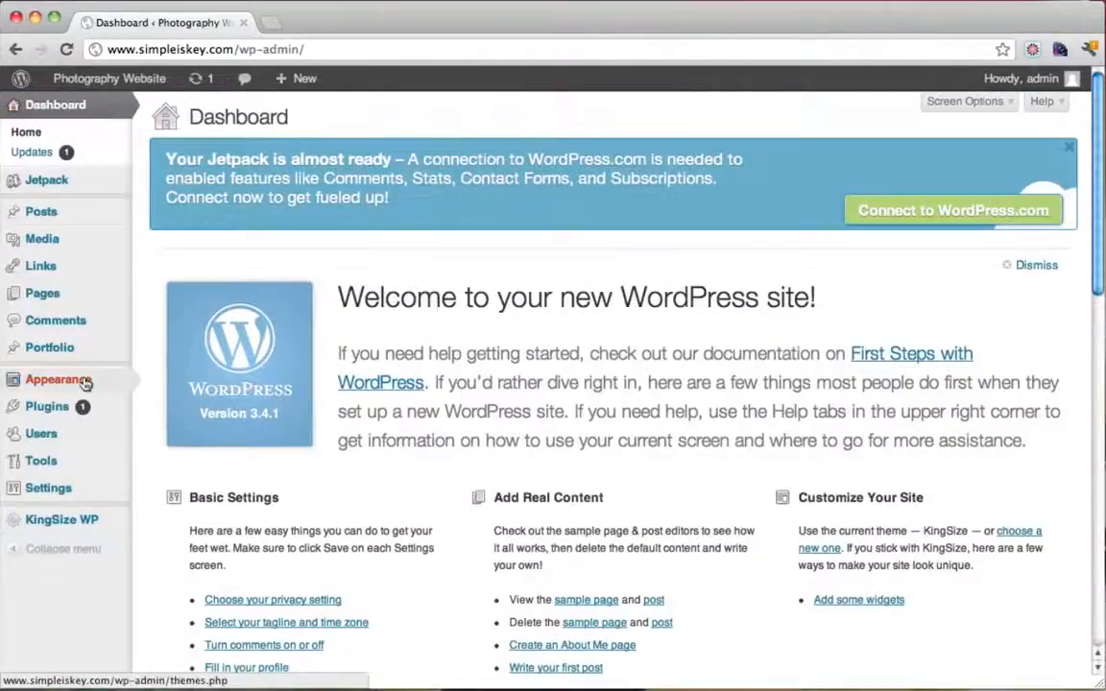
mouse_move(85, 380)
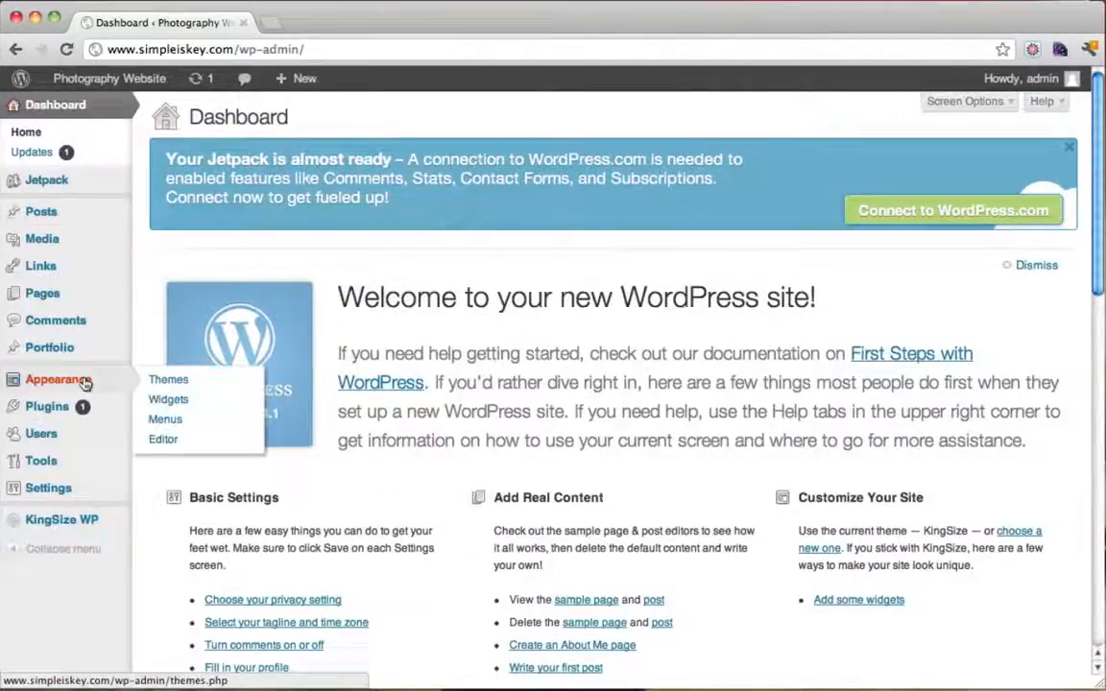
click(179, 406)
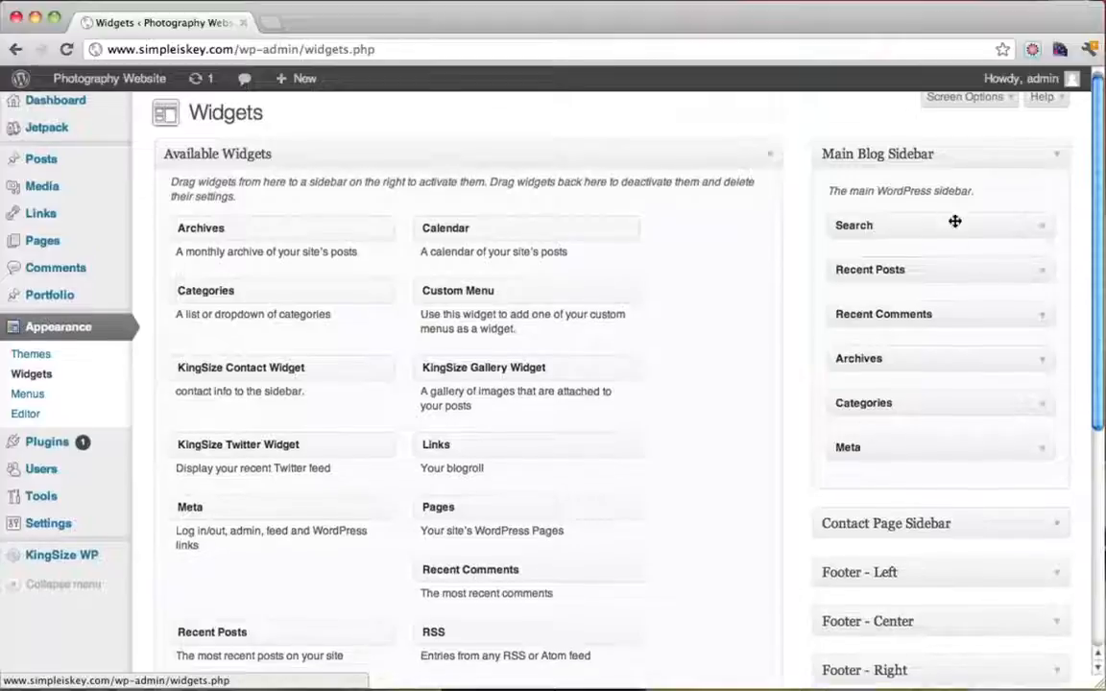
scroll(960, 293, down, 4)
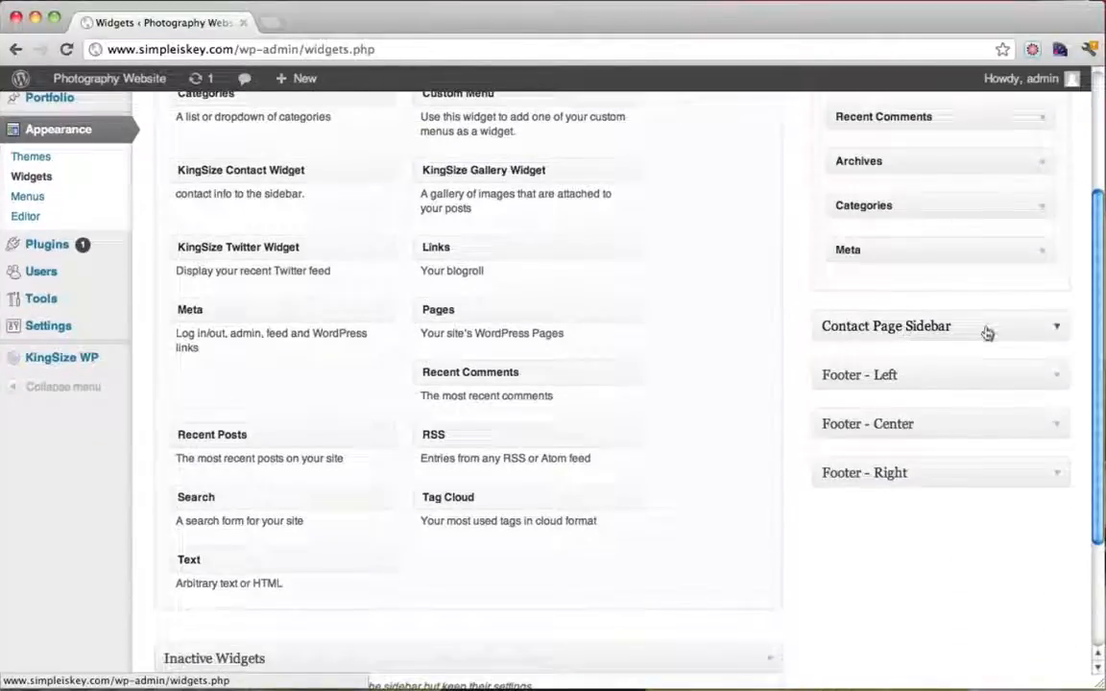
click(1052, 327)
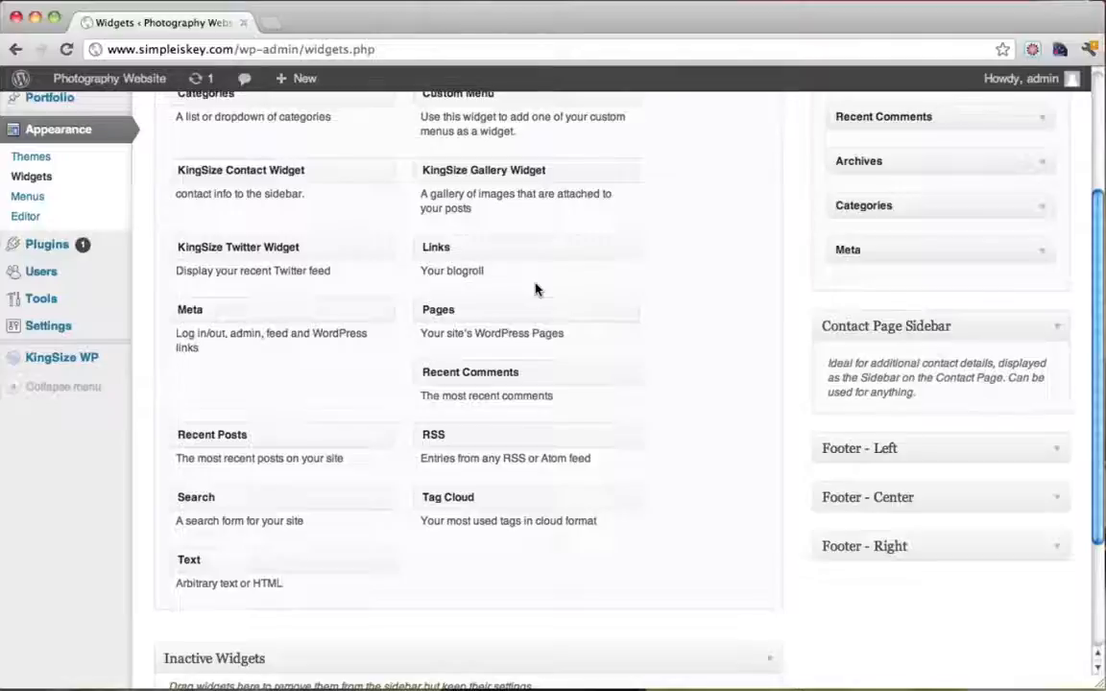
scroll(535, 290, up, 5)
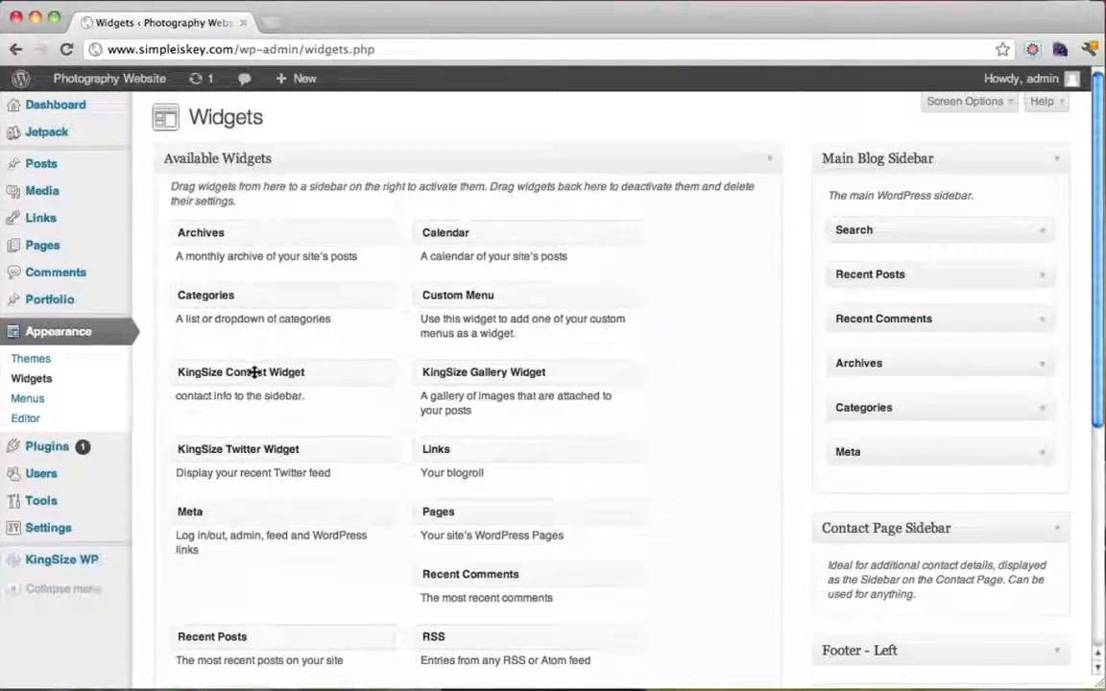
Add a KingSize Contact Widget to the Contact Page Sidebar and enter the phone number
drag(254, 373, 911, 385)
scroll(649, 446, down, 5)
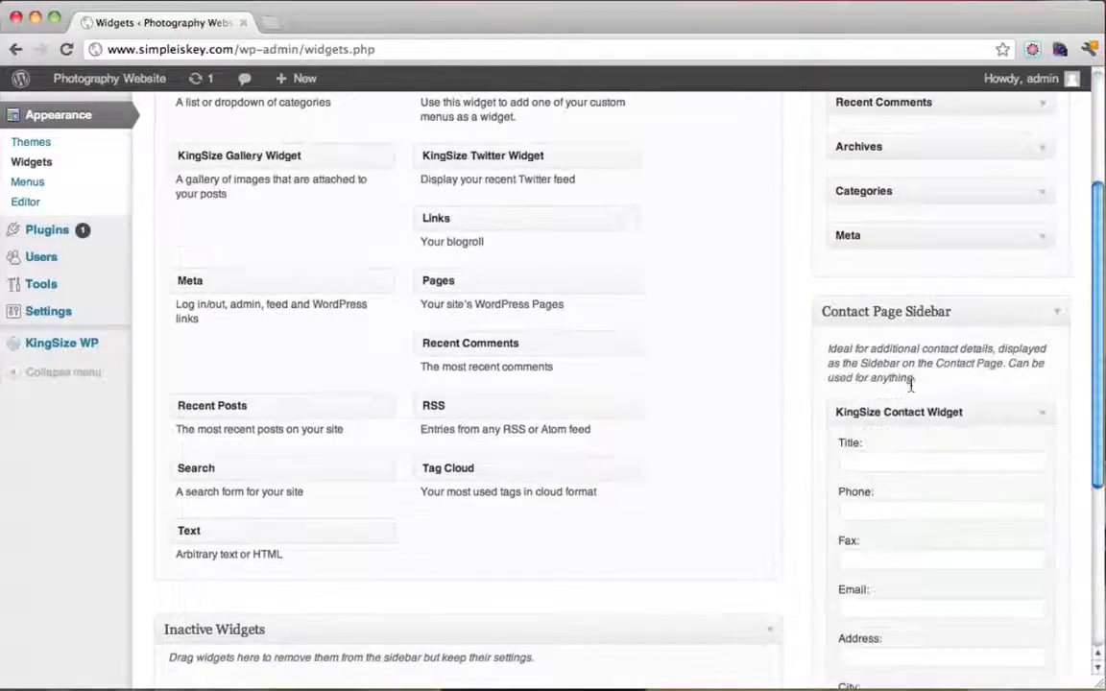
click(907, 464)
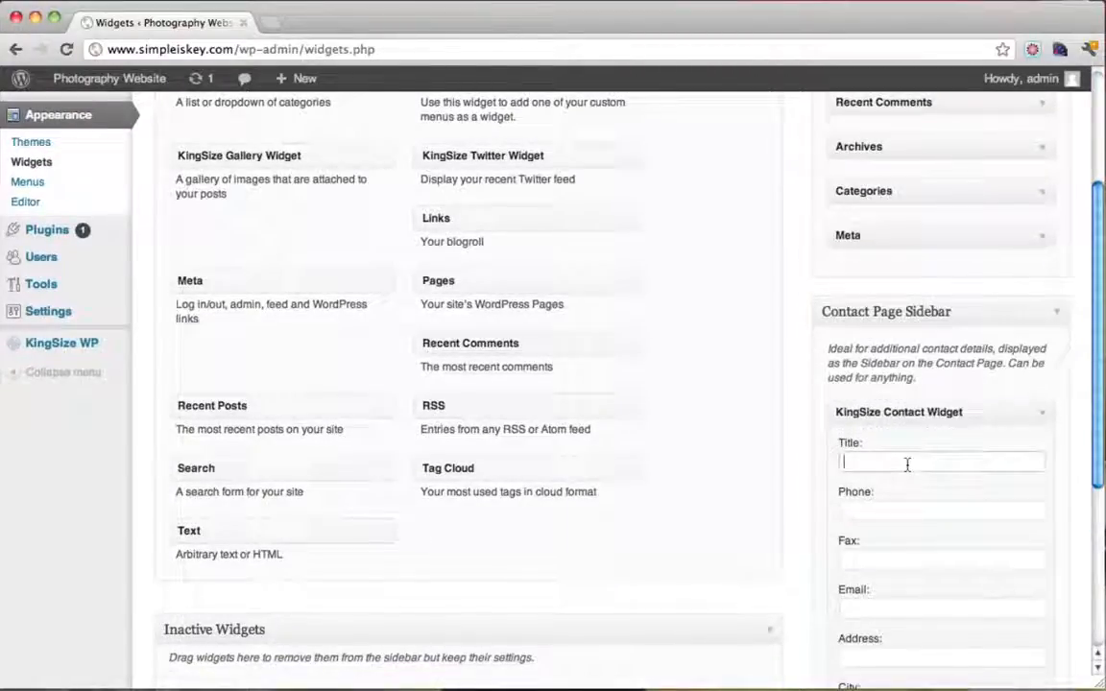
scroll(903, 466, down, 1)
click(879, 477)
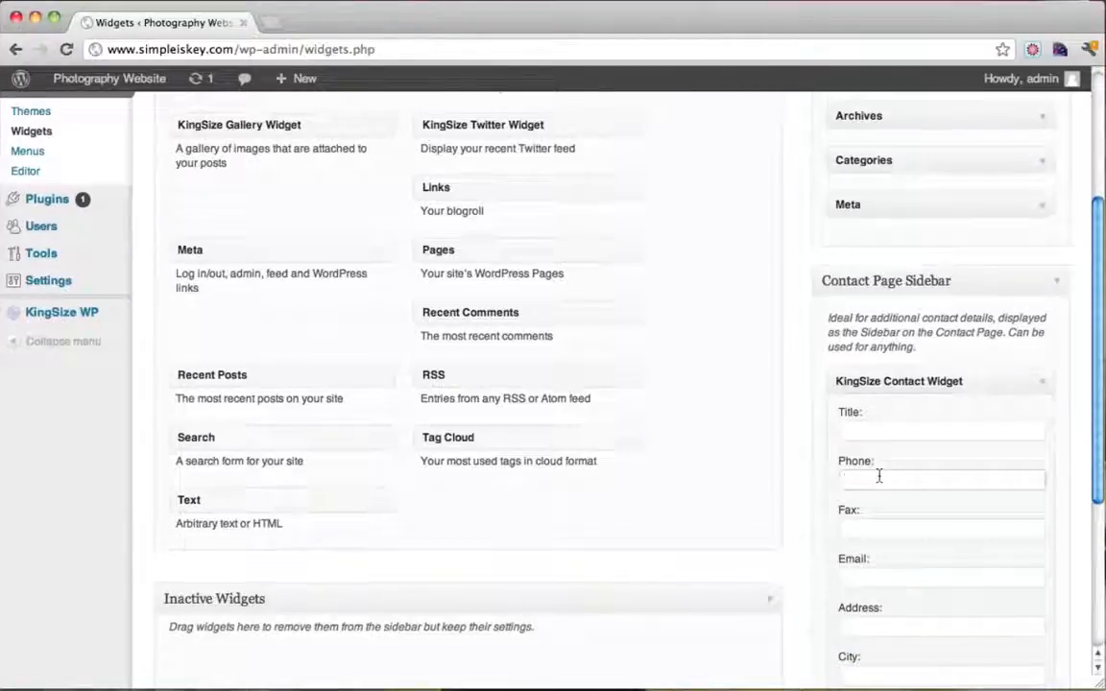
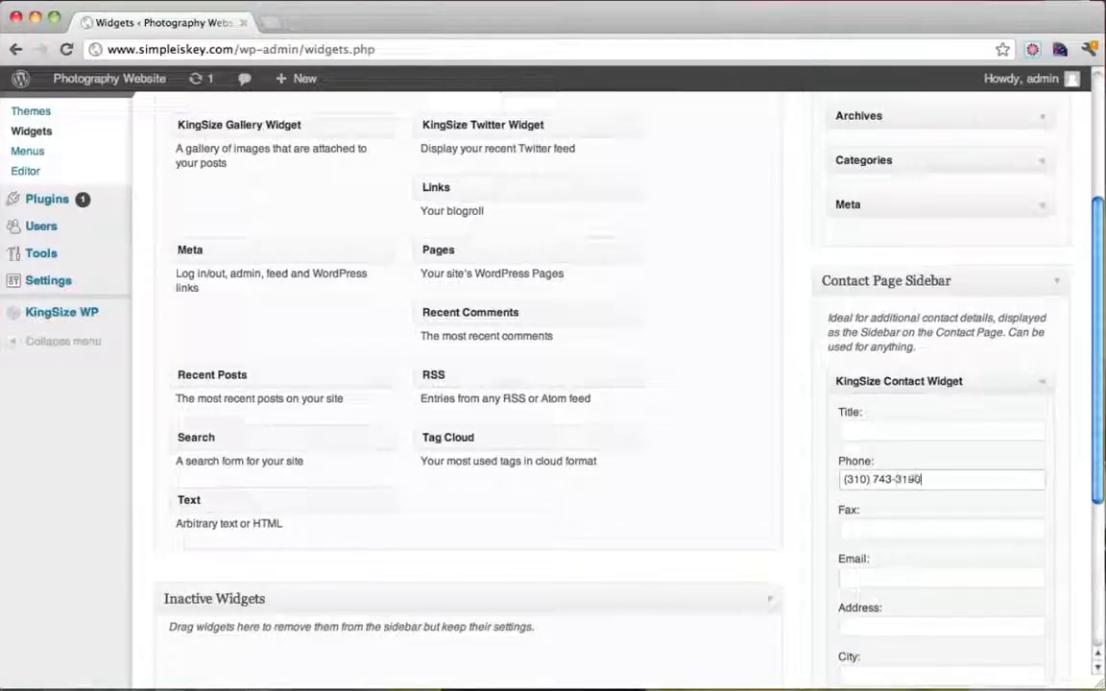
Fill the widget's e-mail, street address and city fields, then save the widget
click(886, 577)
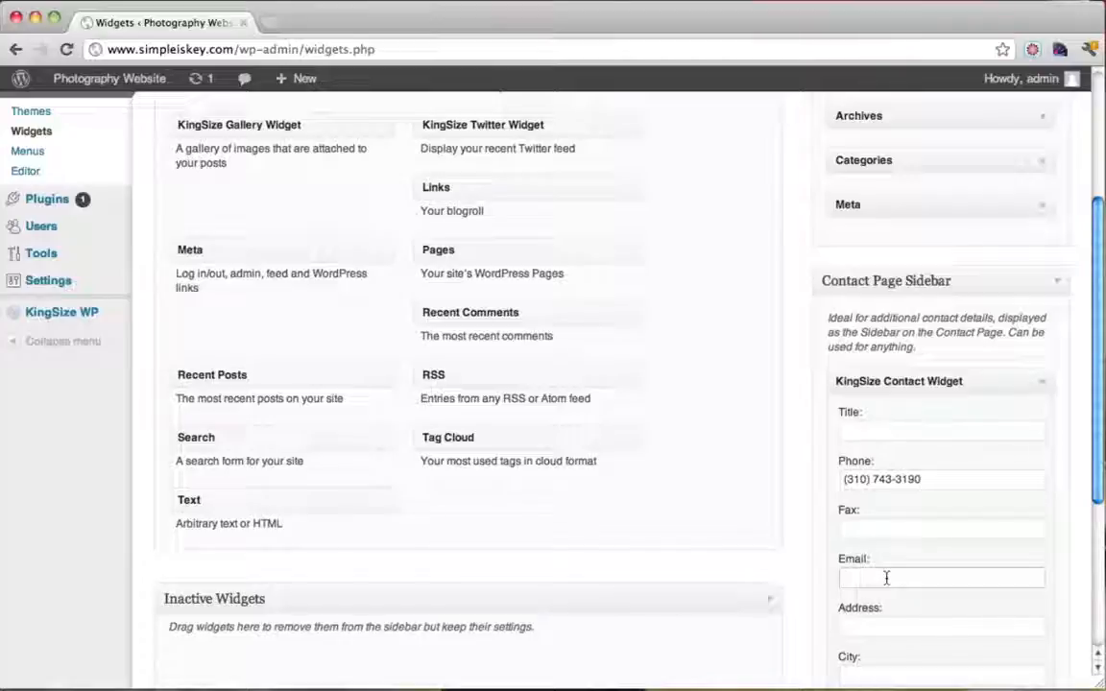
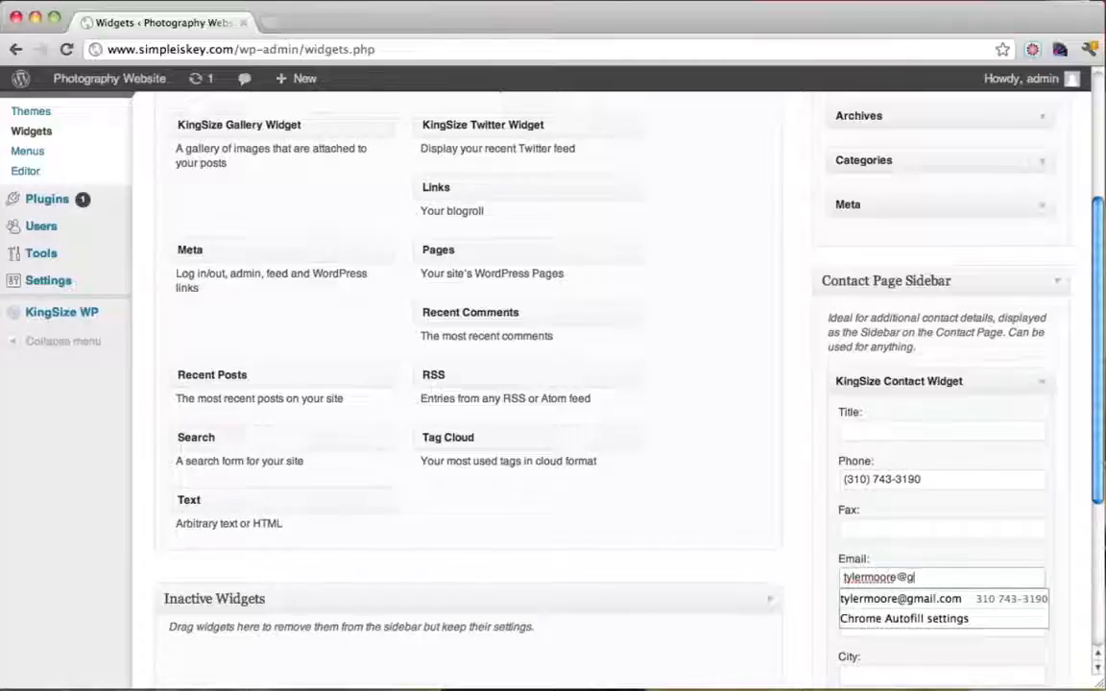
key(Tab)
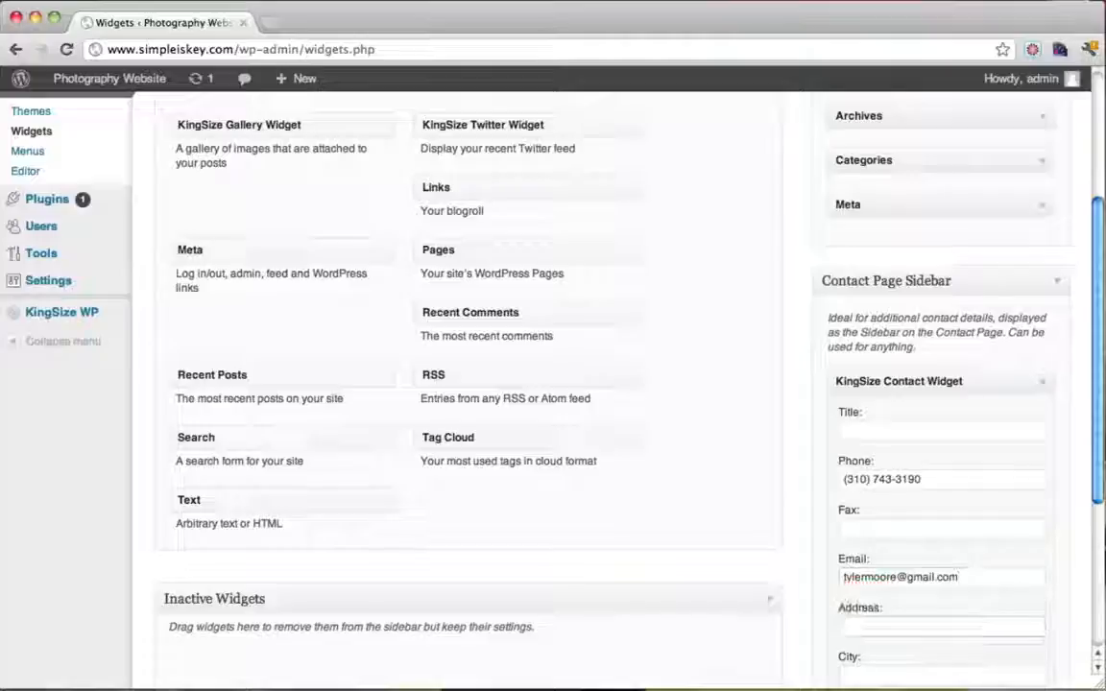
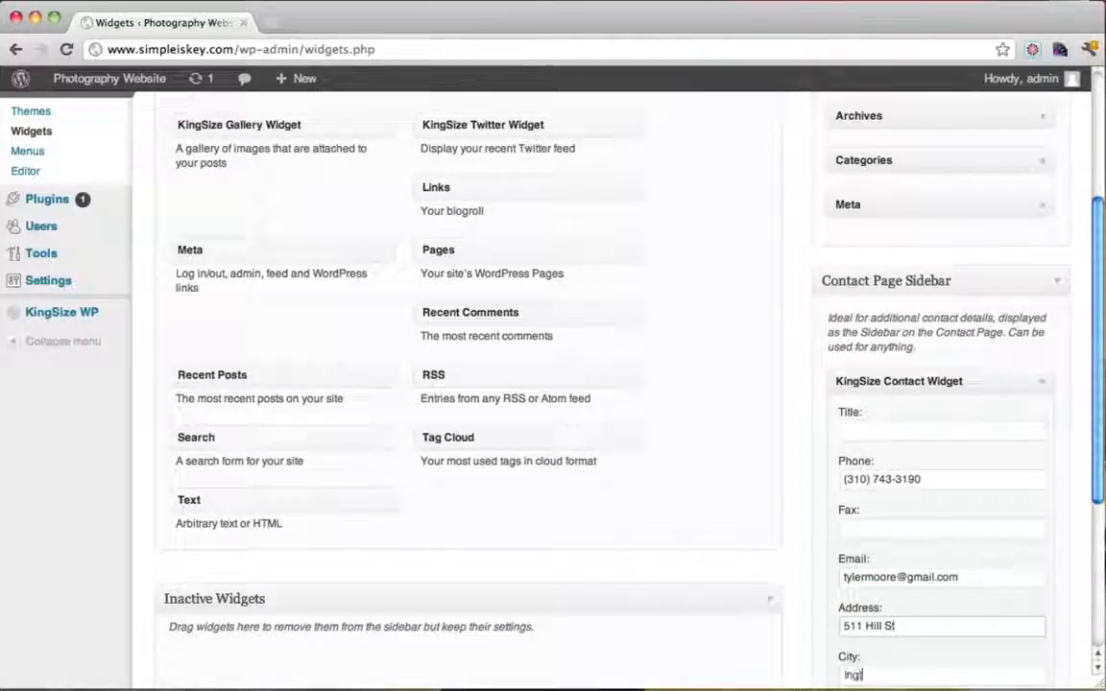
scroll(968, 506, down, 5)
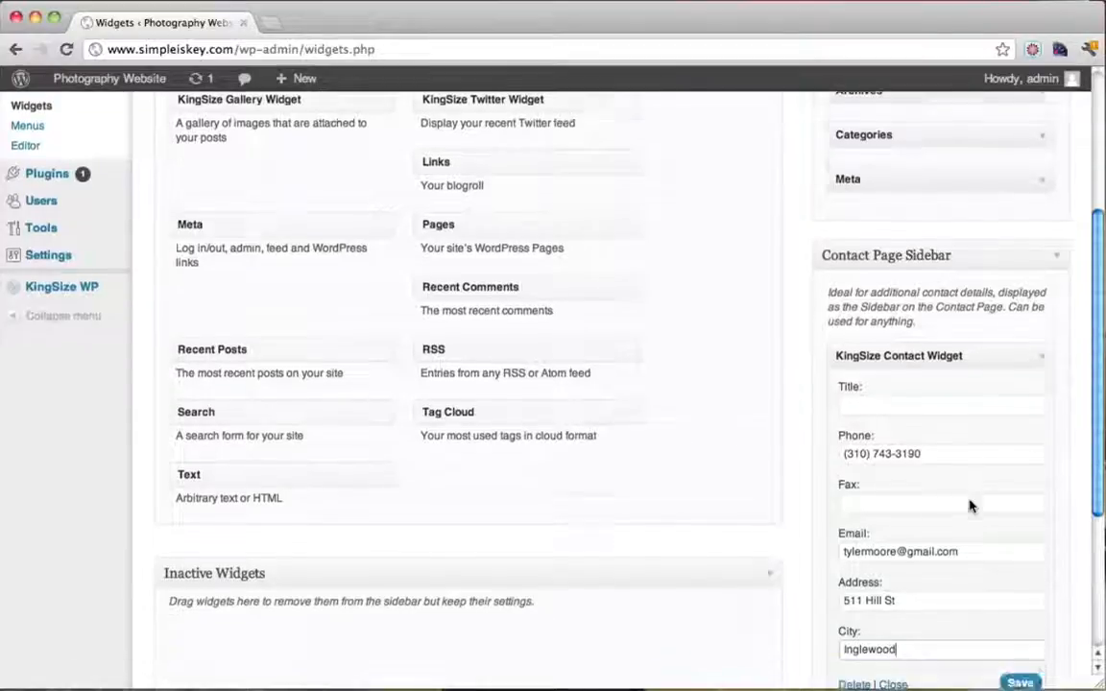
text(d,)
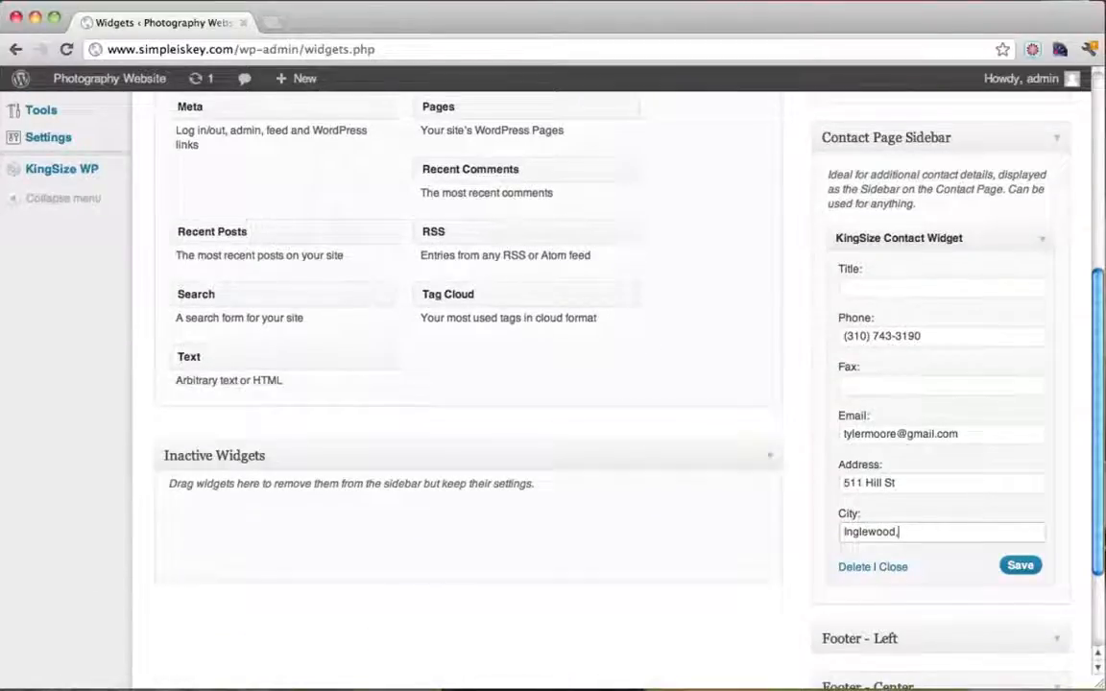
text( C)
key(BackSpace)
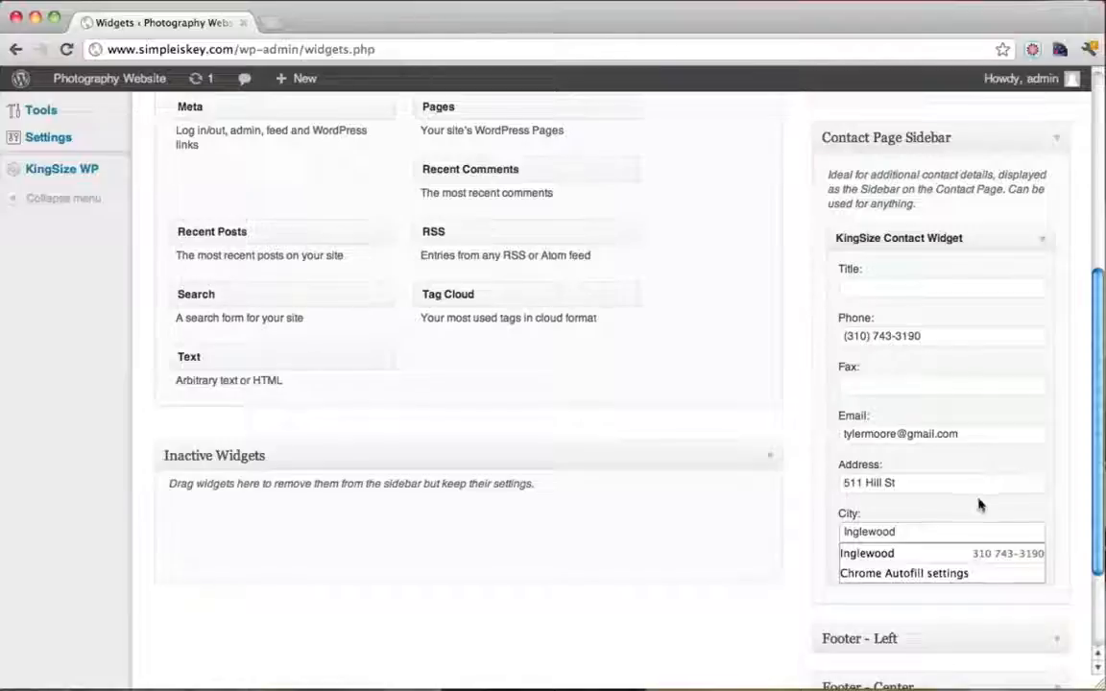
click(1020, 566)
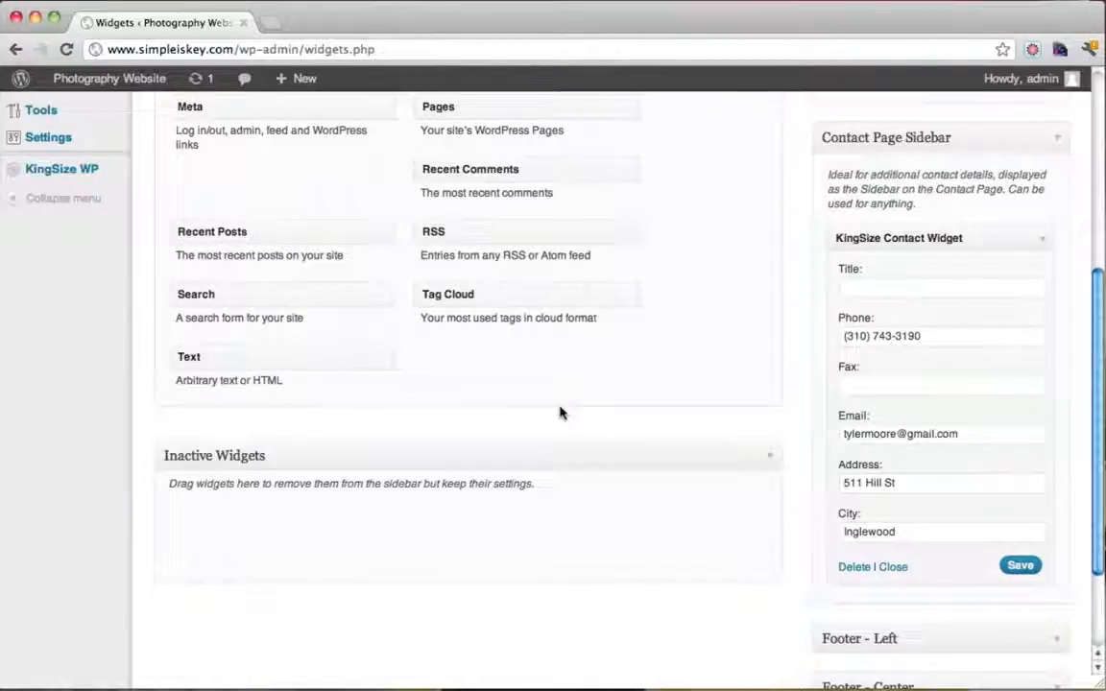
Check the live Contact Us page's new Contact Info sidebar with phone, e-mail, address and map
mouse_move(106, 81)
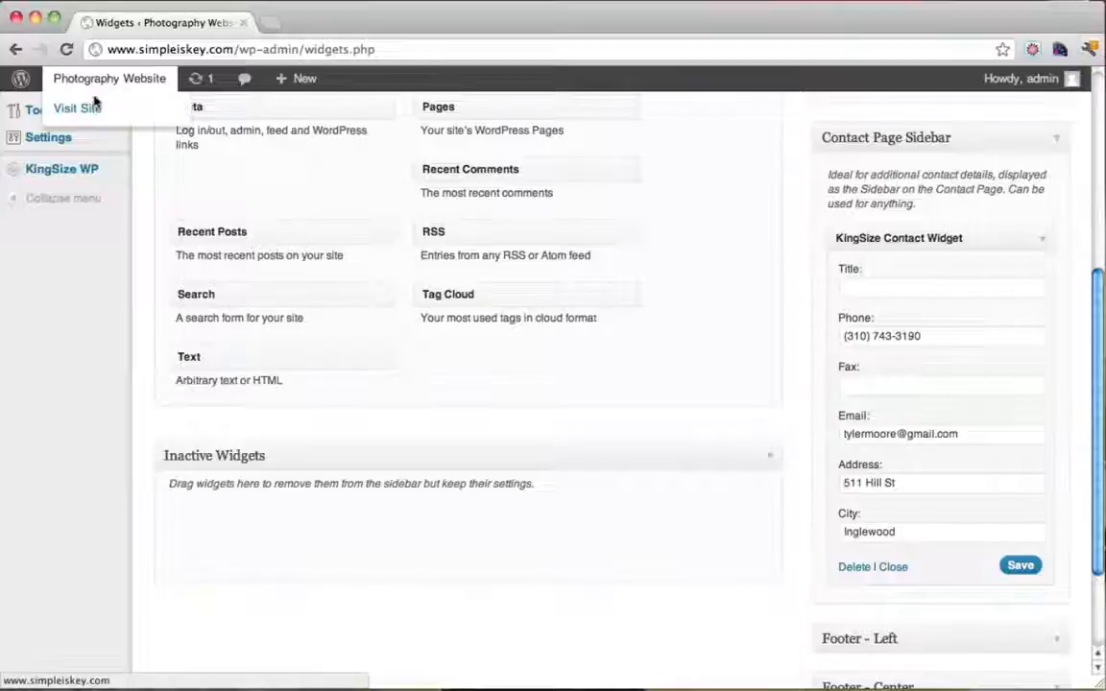
click(94, 109)
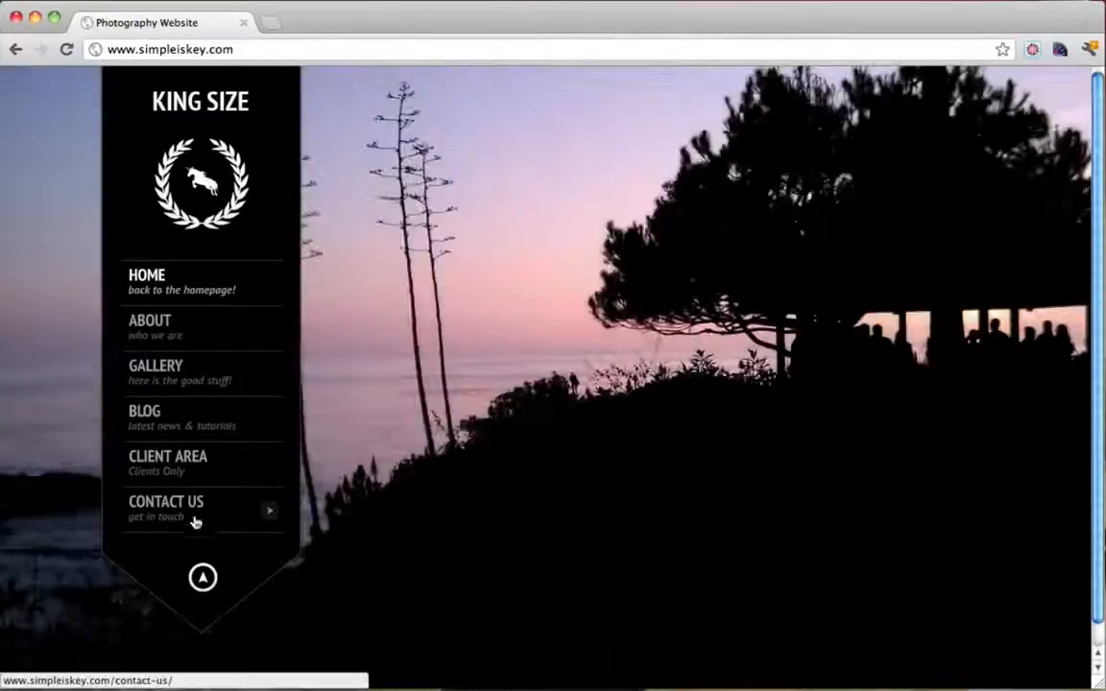
click(196, 516)
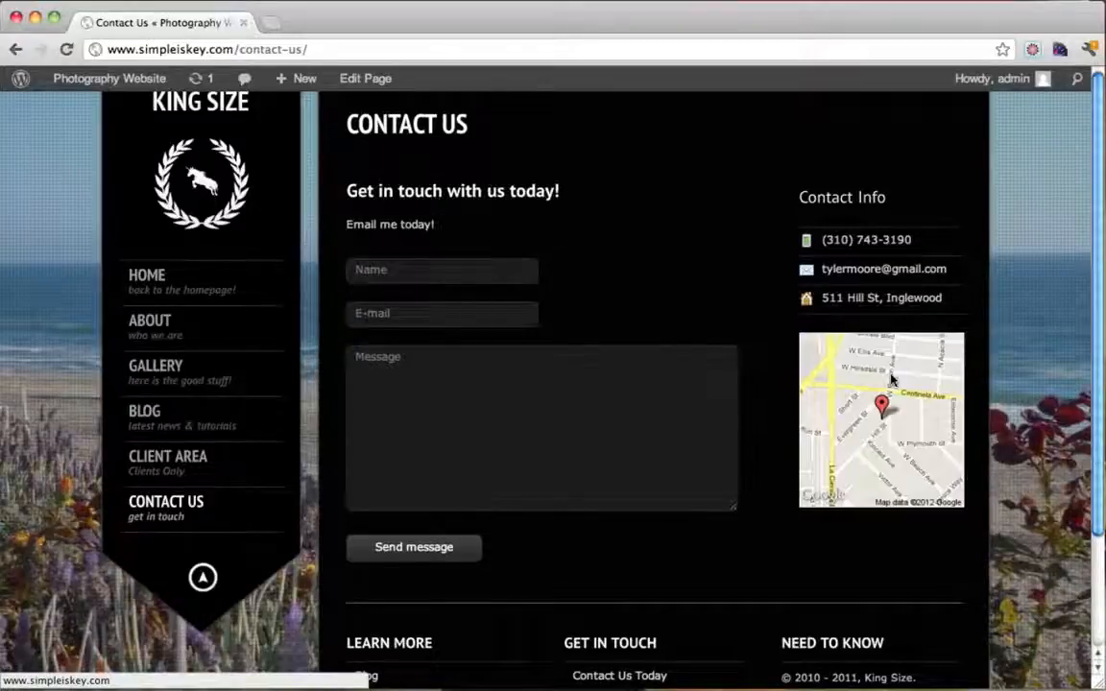
drag(834, 240, 913, 244)
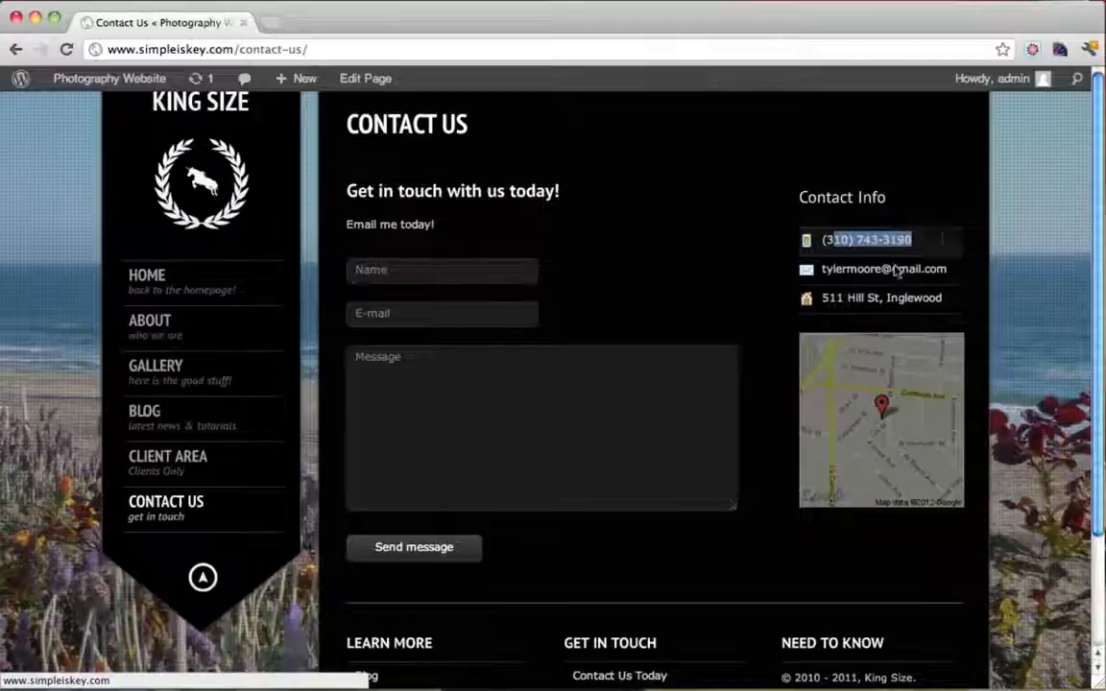
drag(836, 271, 963, 276)
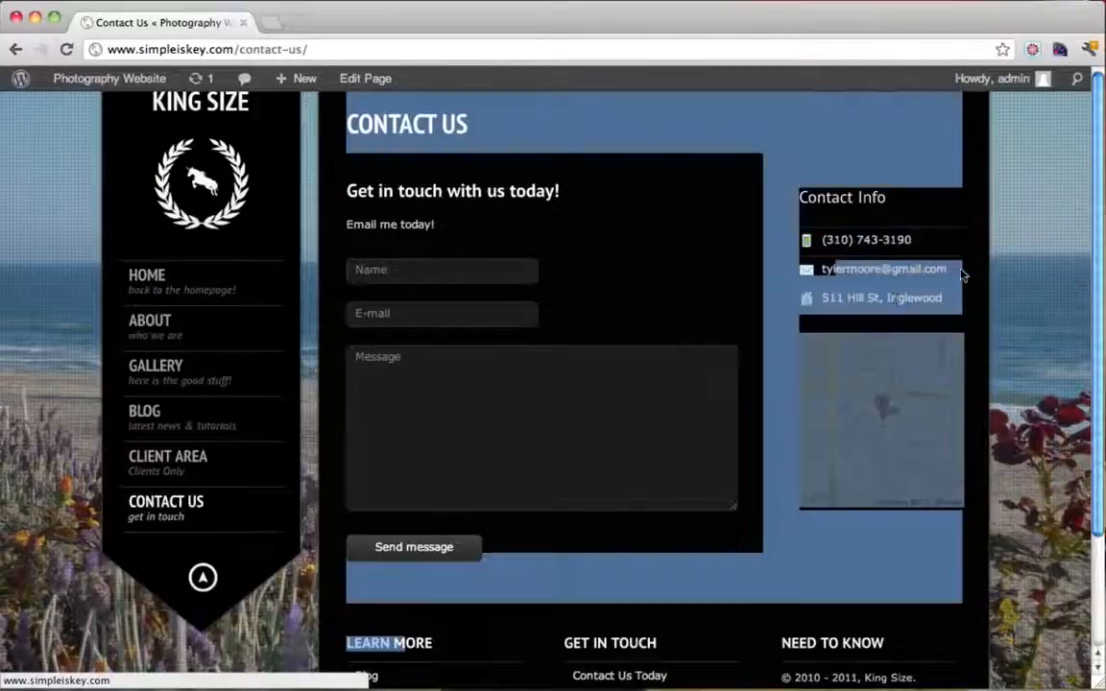
click(872, 302)
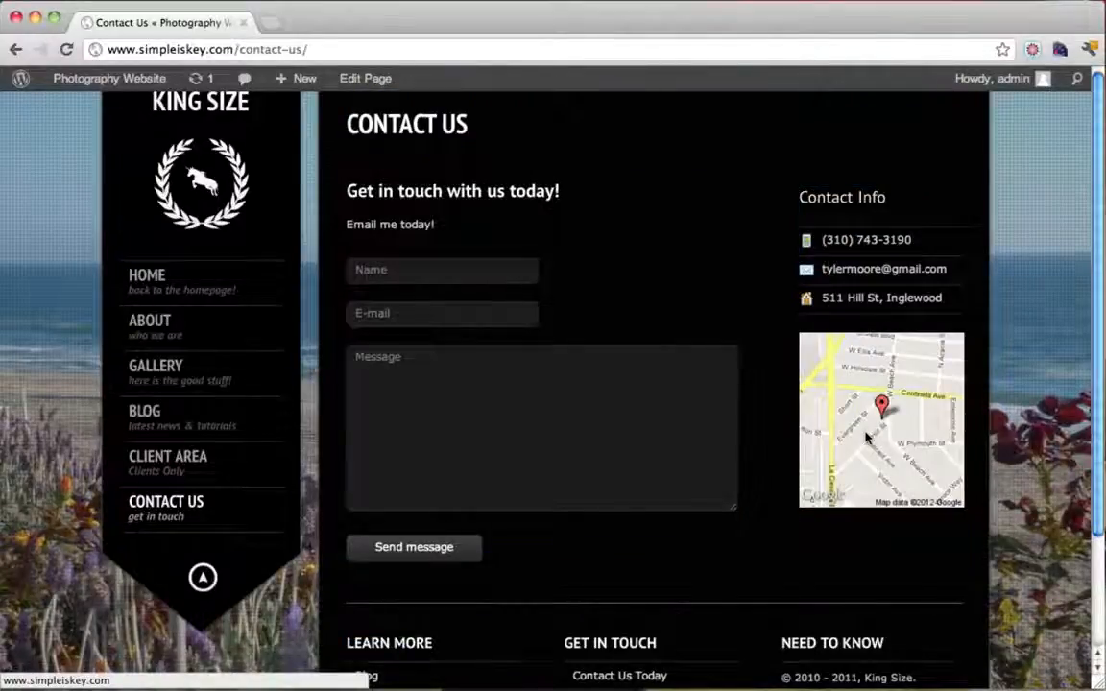
Submit the Contact Us form with a name, the recipient's e-mail and a short greeting message
click(449, 273)
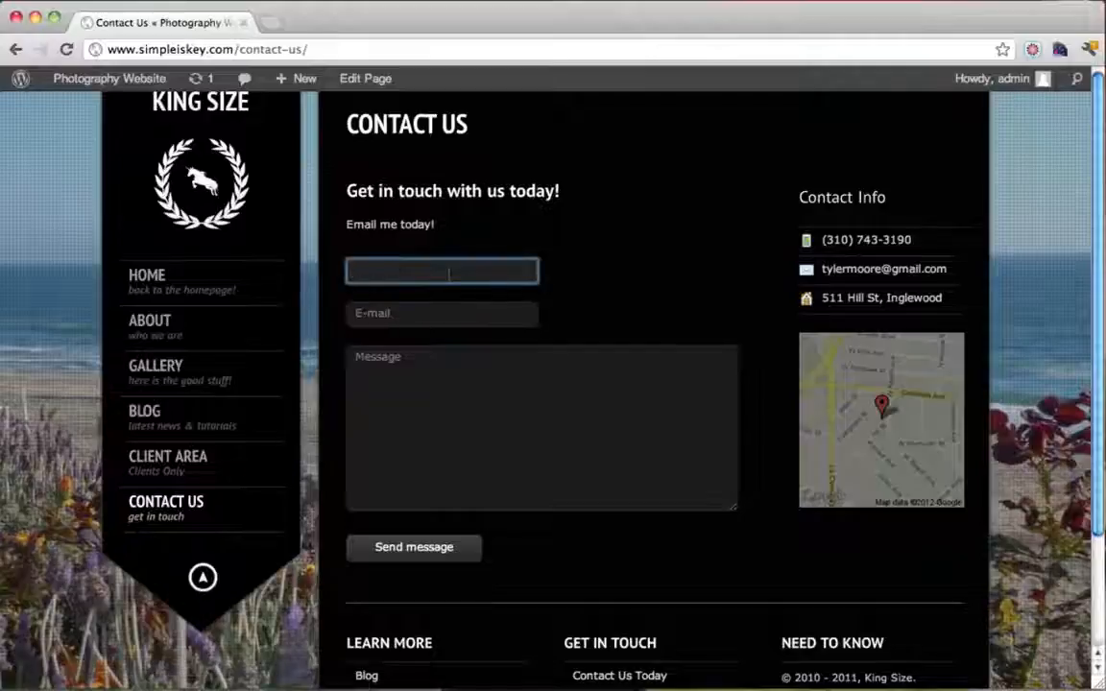
text(Tyler)
key(Tab)
text(tylewrm)
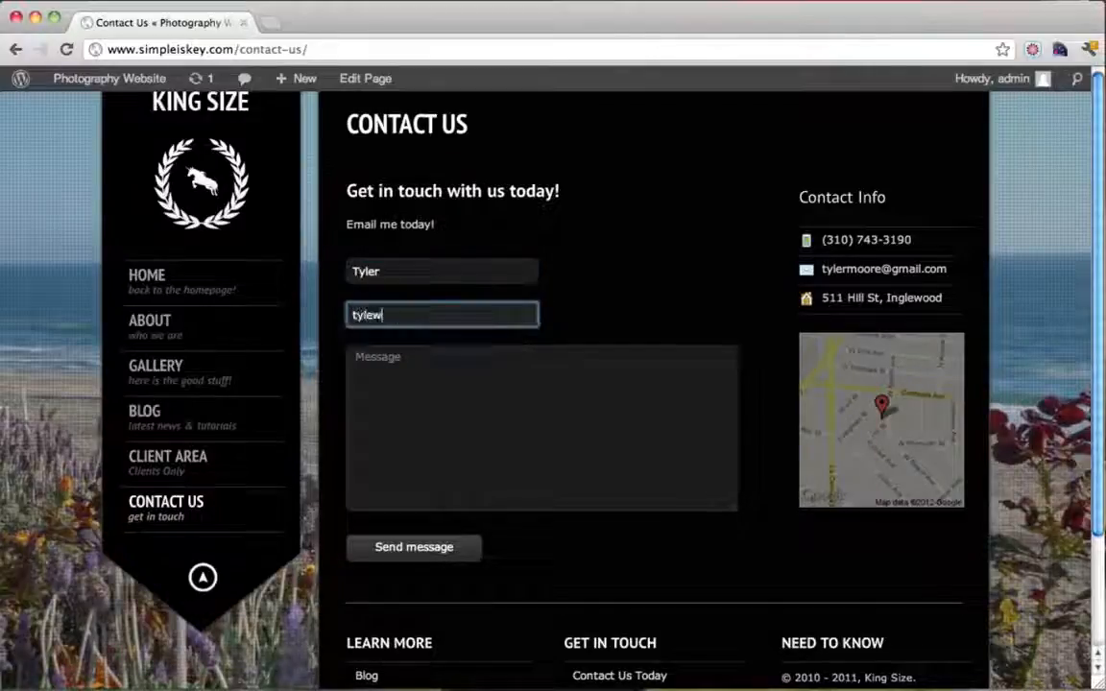
key(BackSpace)
key(BackSpace)
key(BackSpace)
key(BackSpace)
key(BackSpace)
text(ty)
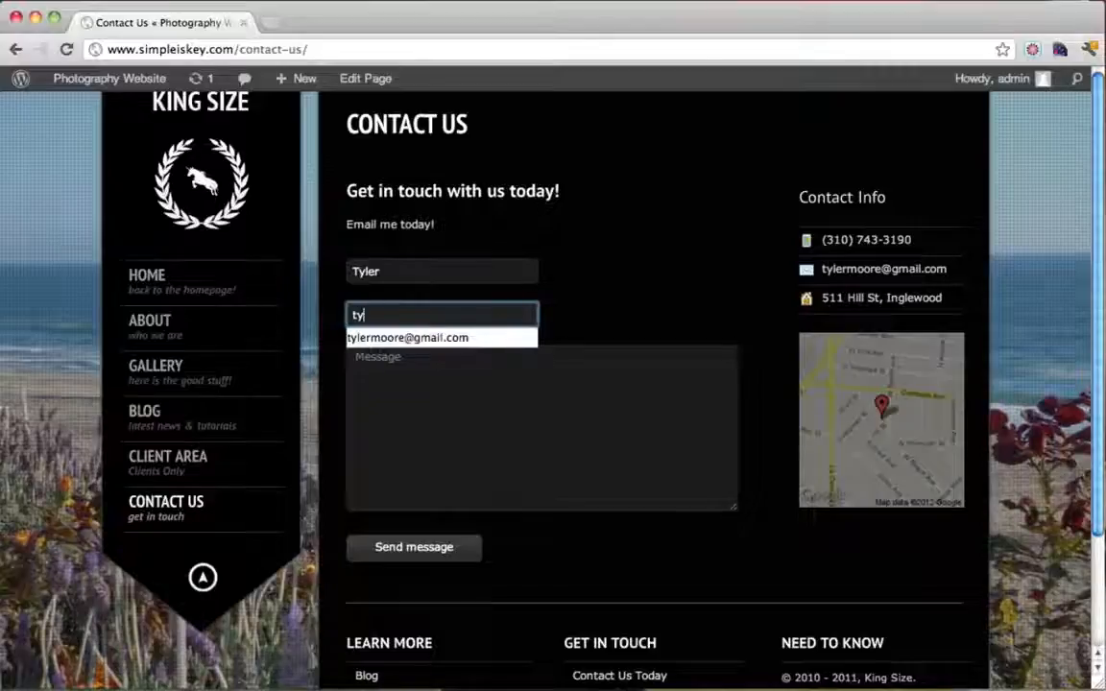
key(Down)
key(Return)
key(Tab)
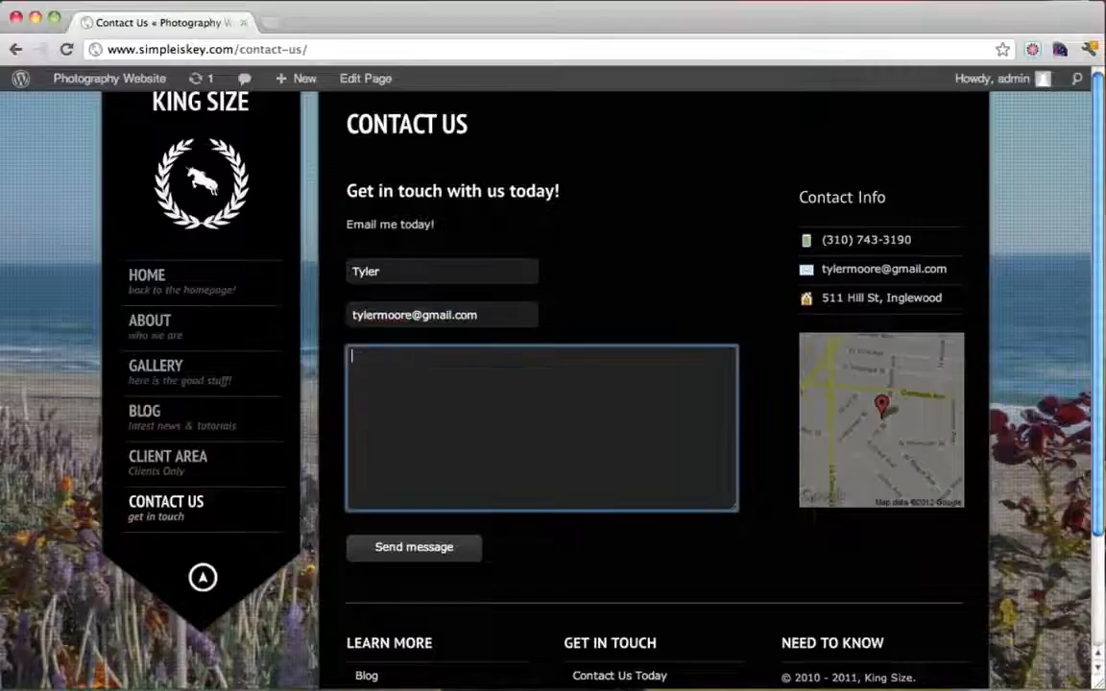
text(Hello Typ)
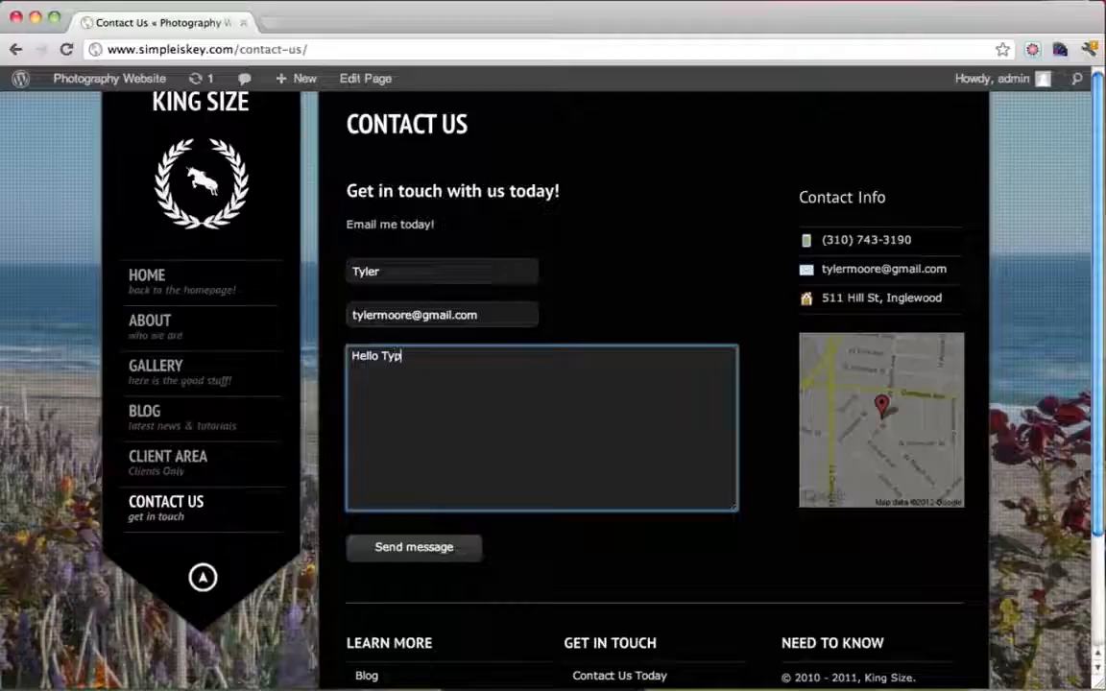
key(BackSpace)
key(BackSpace)
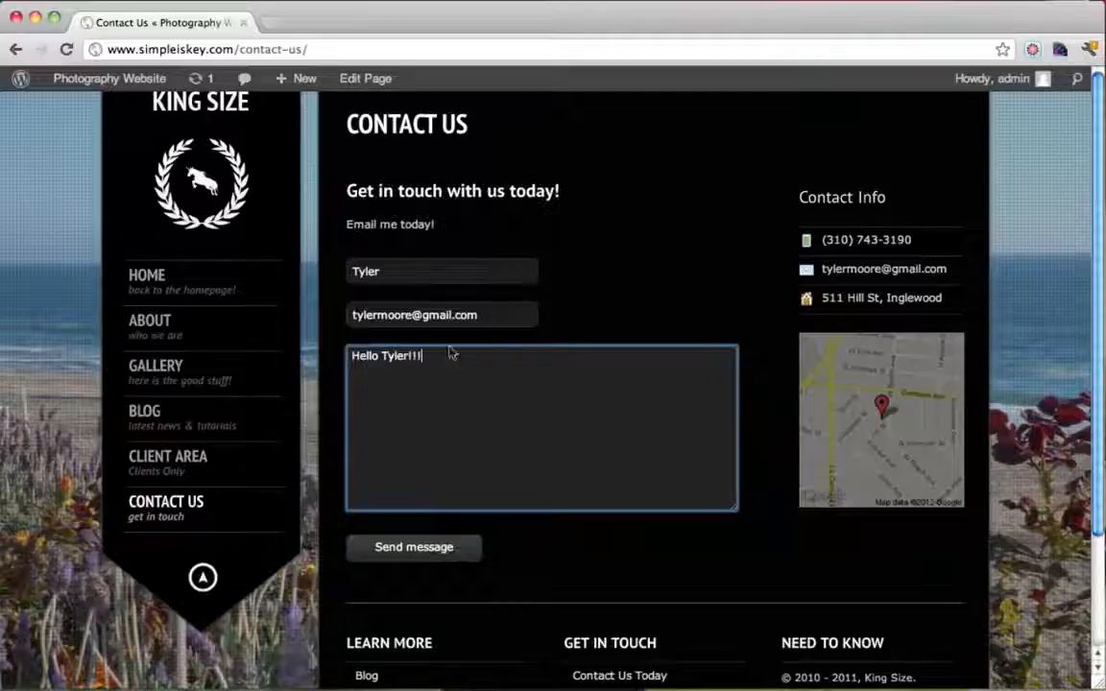
click(415, 547)
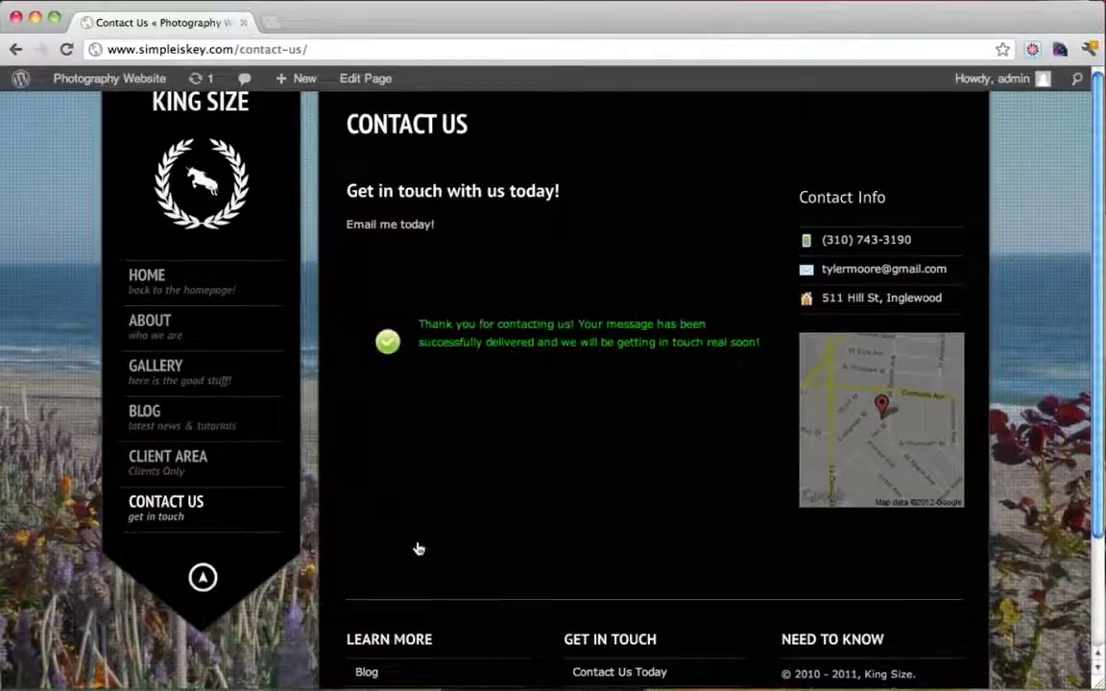
Confirm the test message arrived in Gmail, then close that tab and return to the KING SIZE home page
click(273, 25)
text(www.gmail.com)
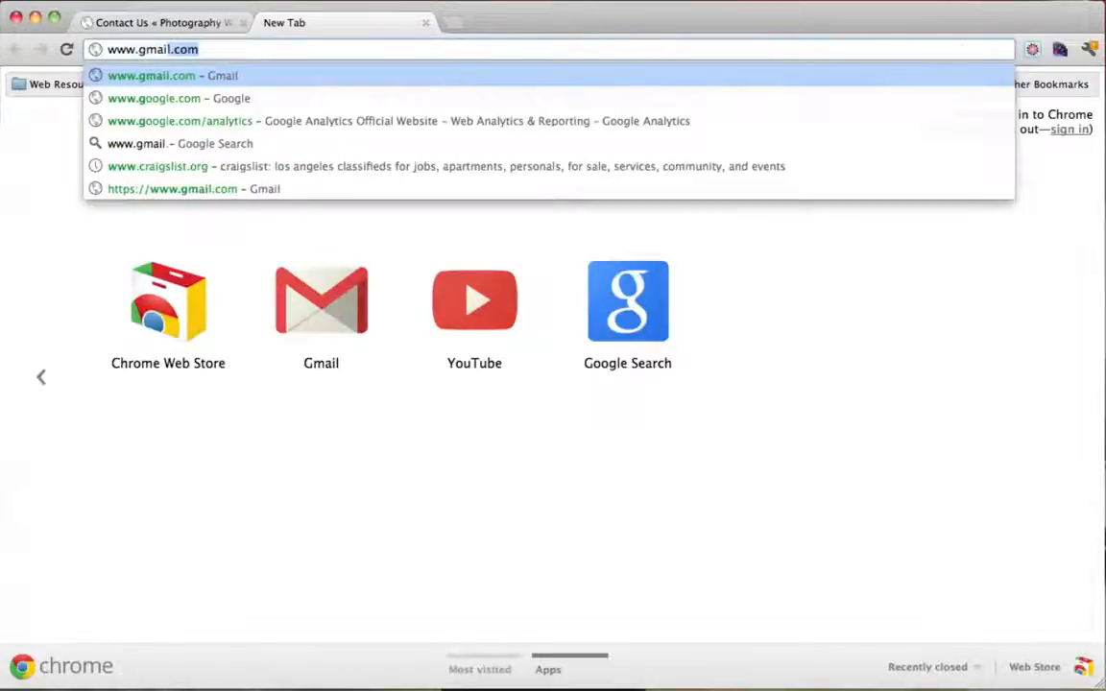
key(Return)
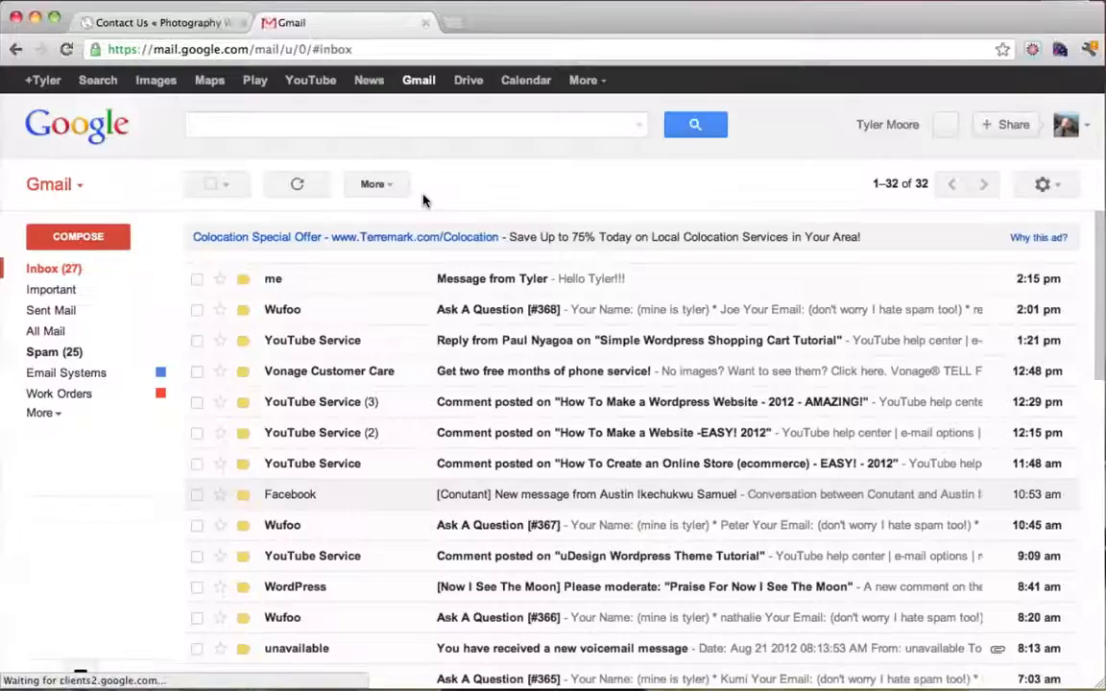
click(474, 284)
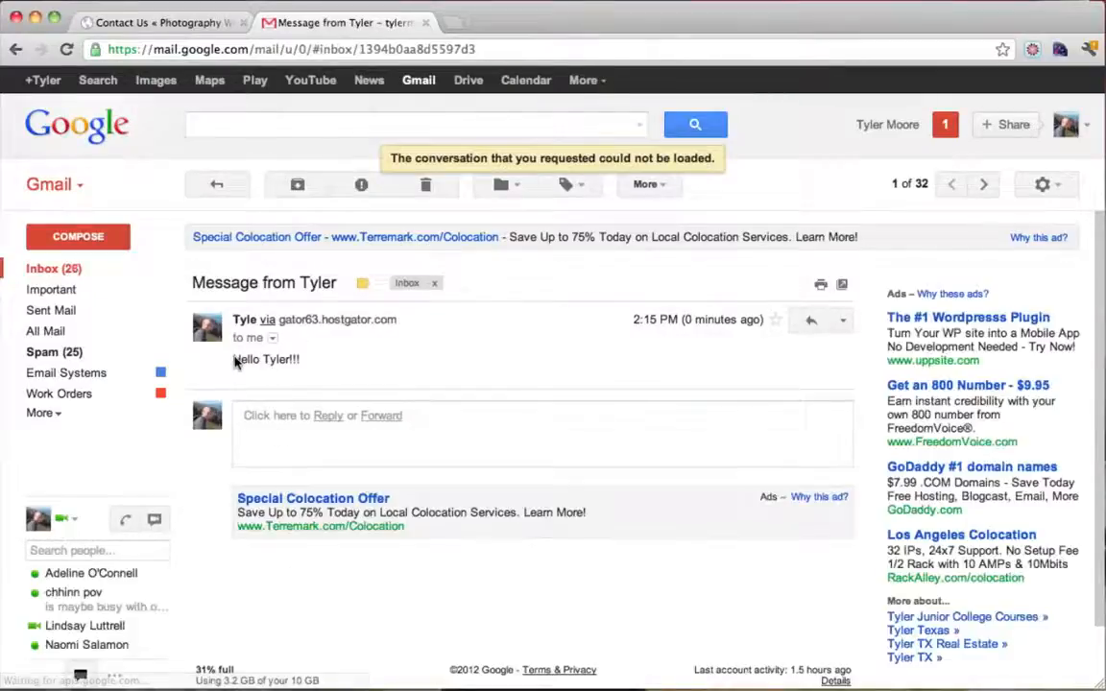
drag(233, 360, 324, 360)
click(295, 360)
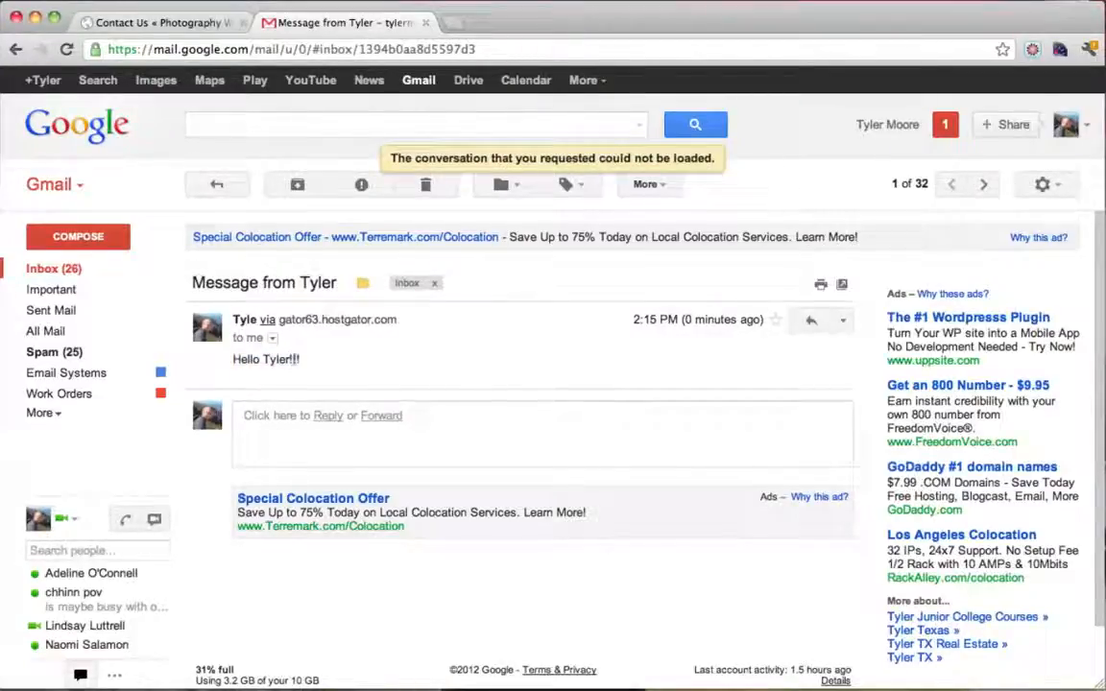
click(426, 25)
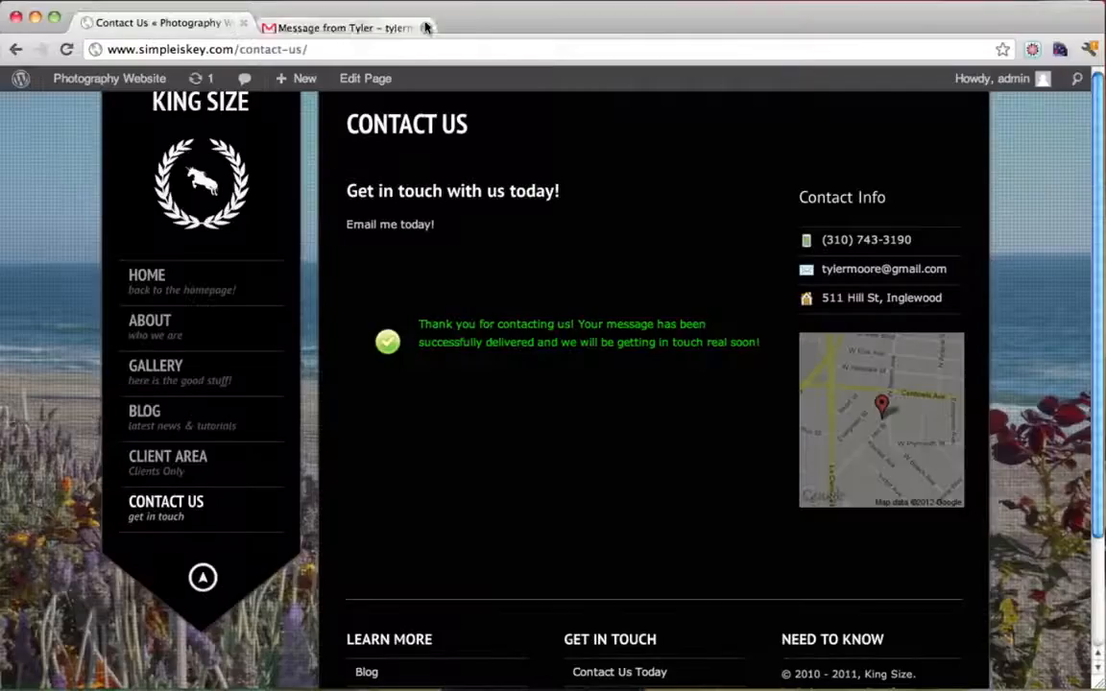
click(215, 113)
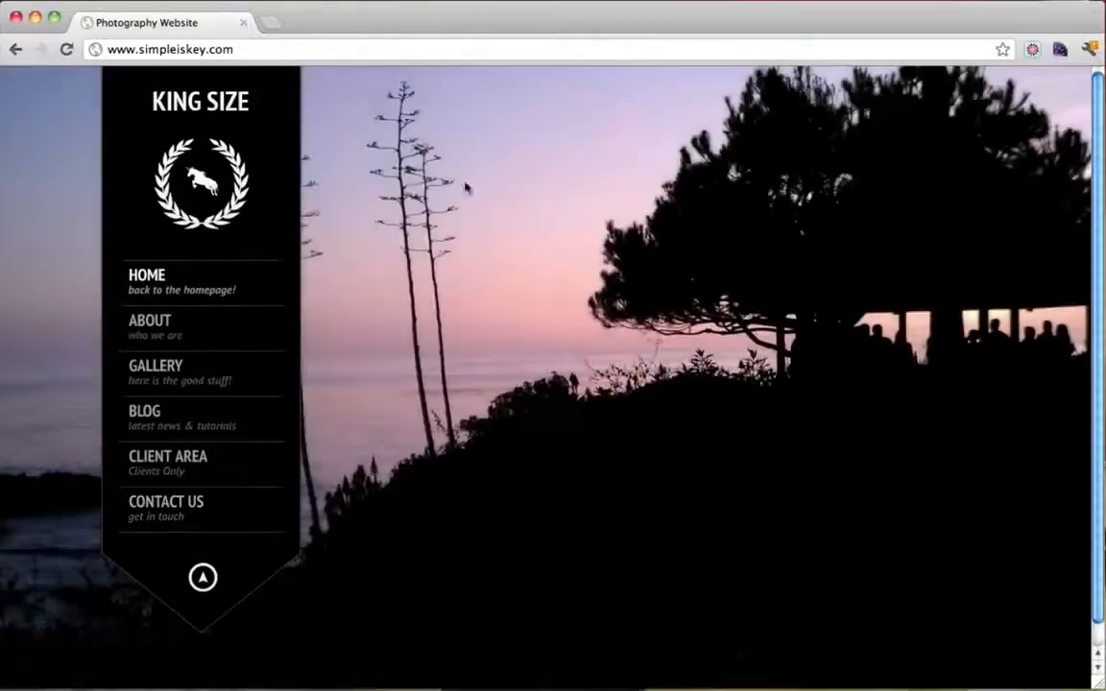
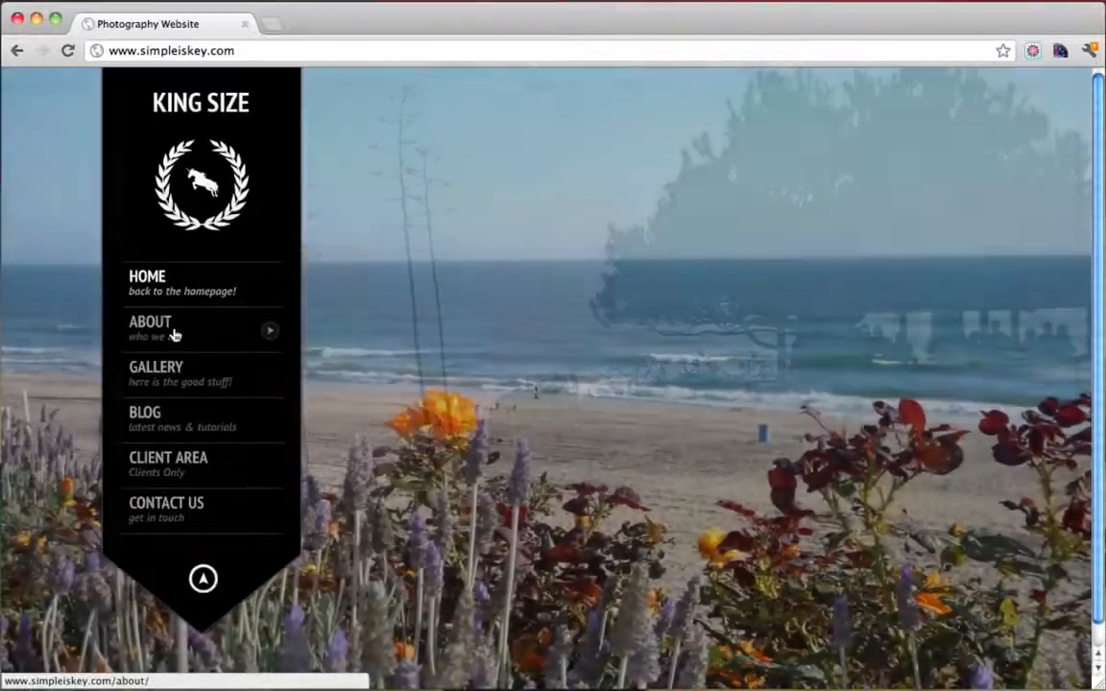
Open the live About page and scroll through its demo columns, images, buttons and headings
click(174, 334)
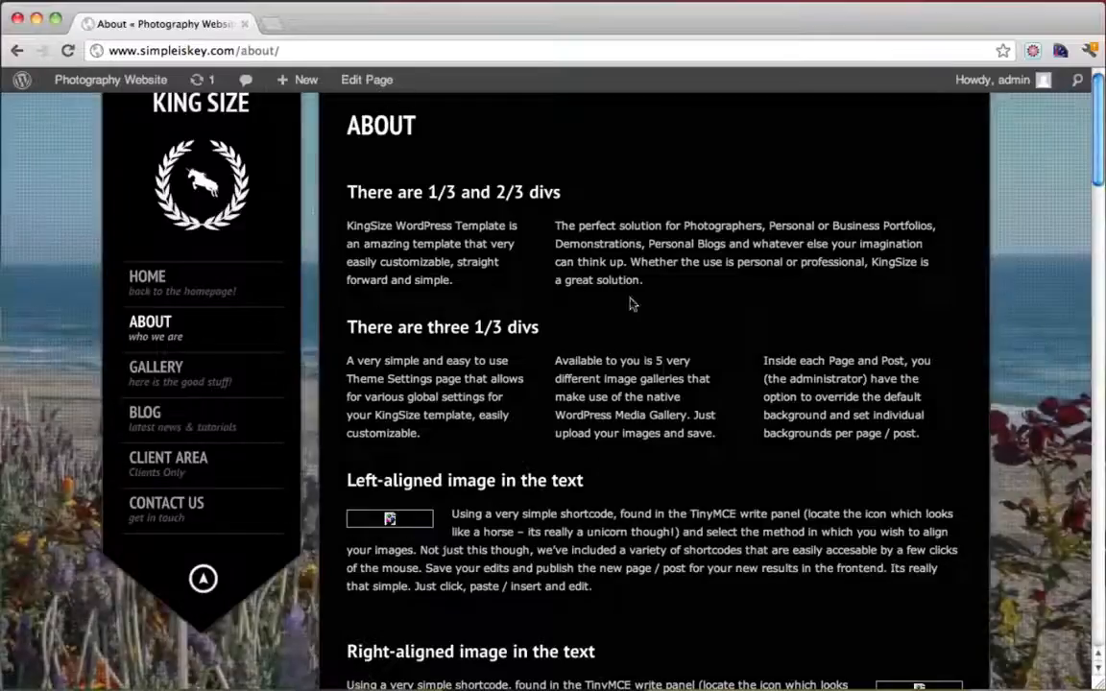
scroll(567, 384, down, 5)
scroll(567, 384, up, 5)
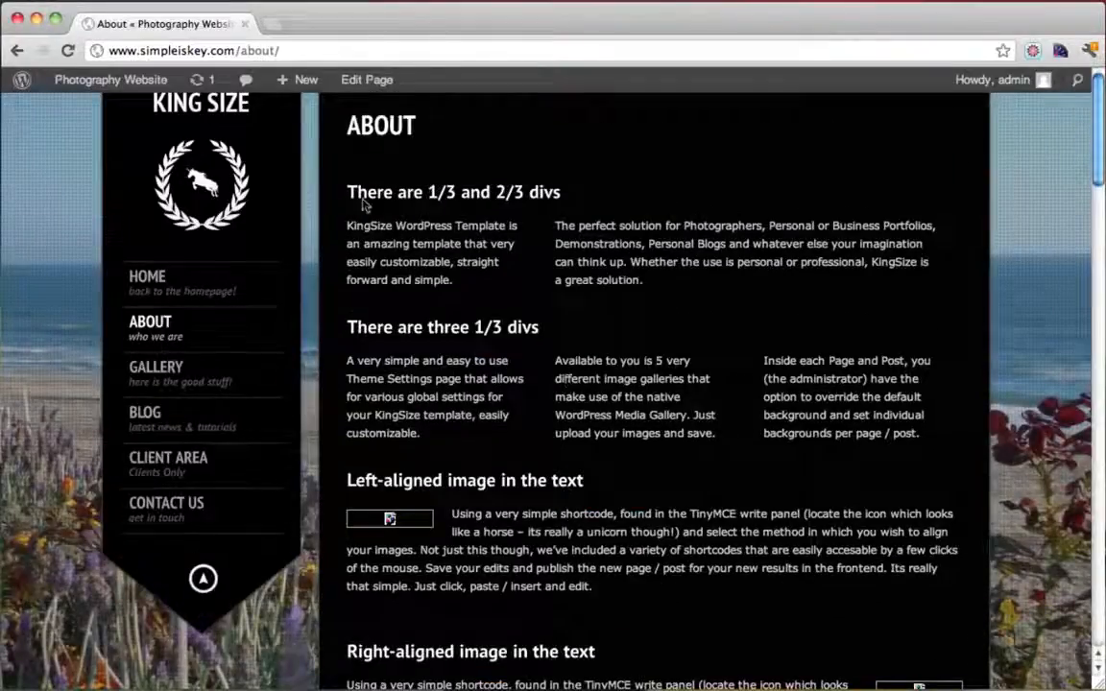
scroll(711, 235, down, 5)
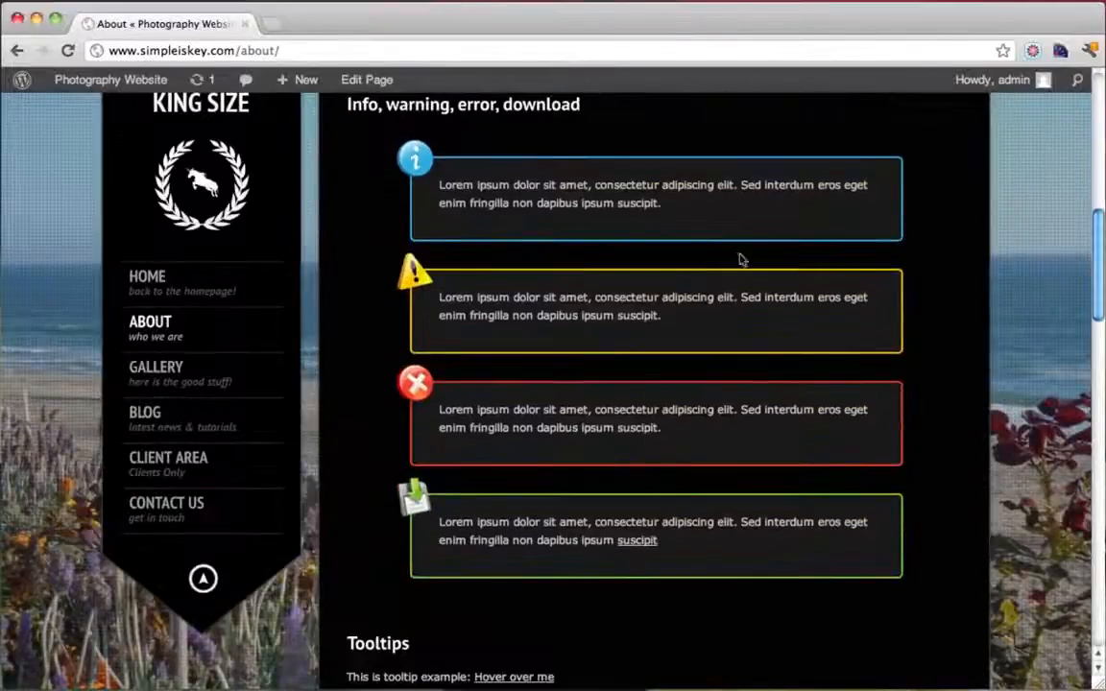
scroll(696, 174, down, 6)
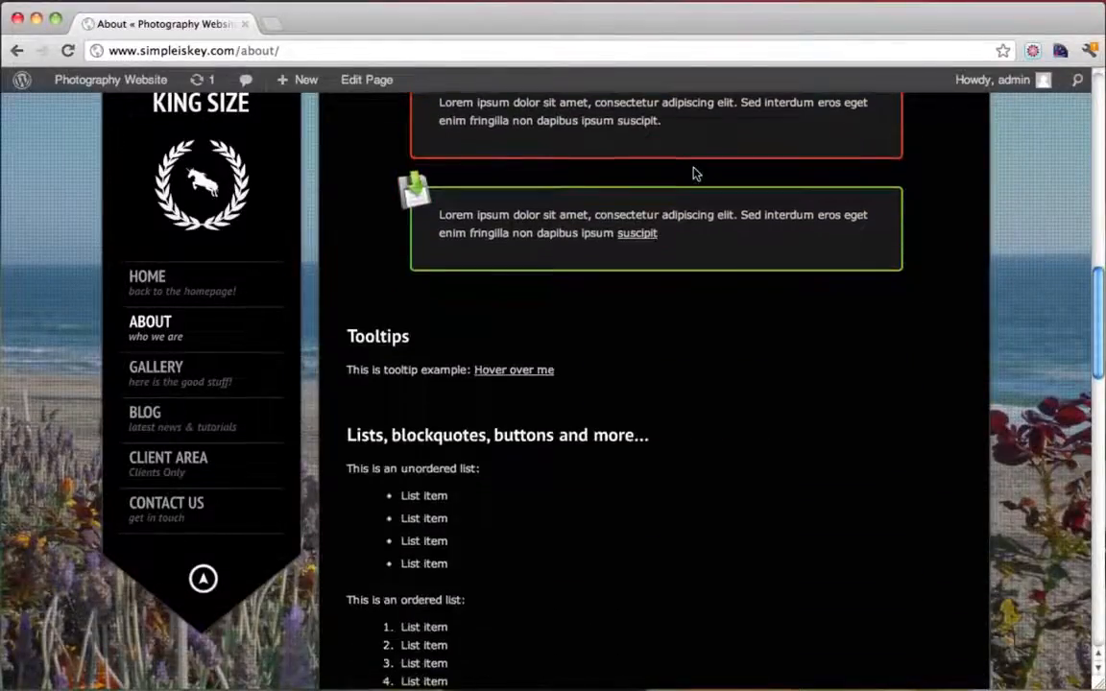
scroll(696, 174, down, 7)
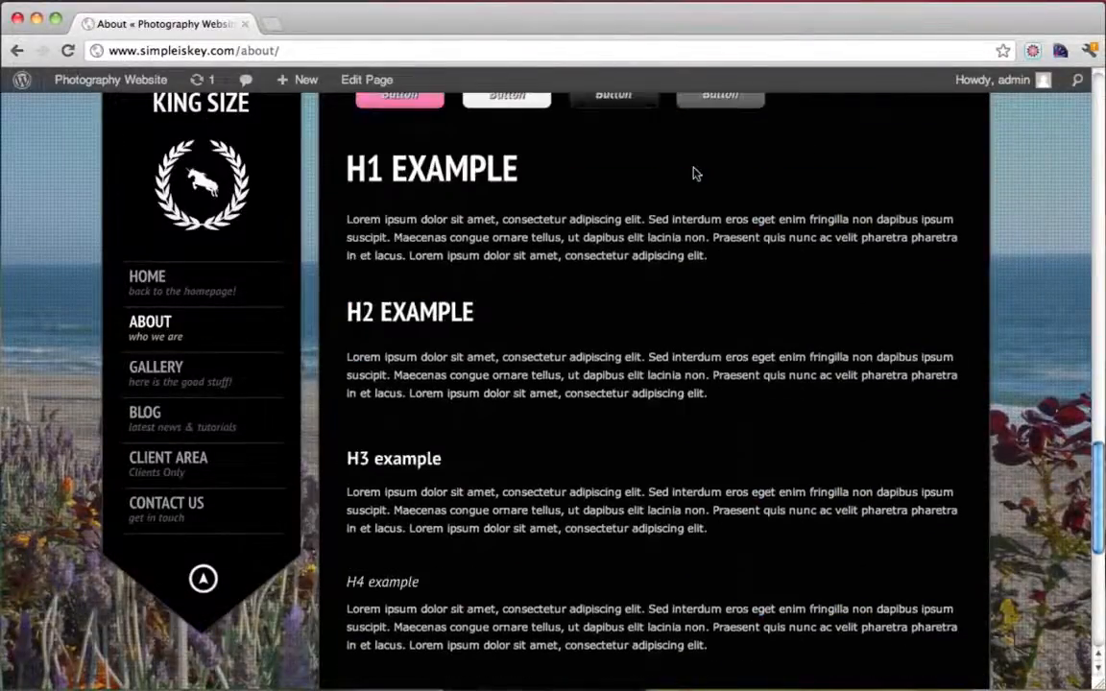
scroll(696, 173, up, 3)
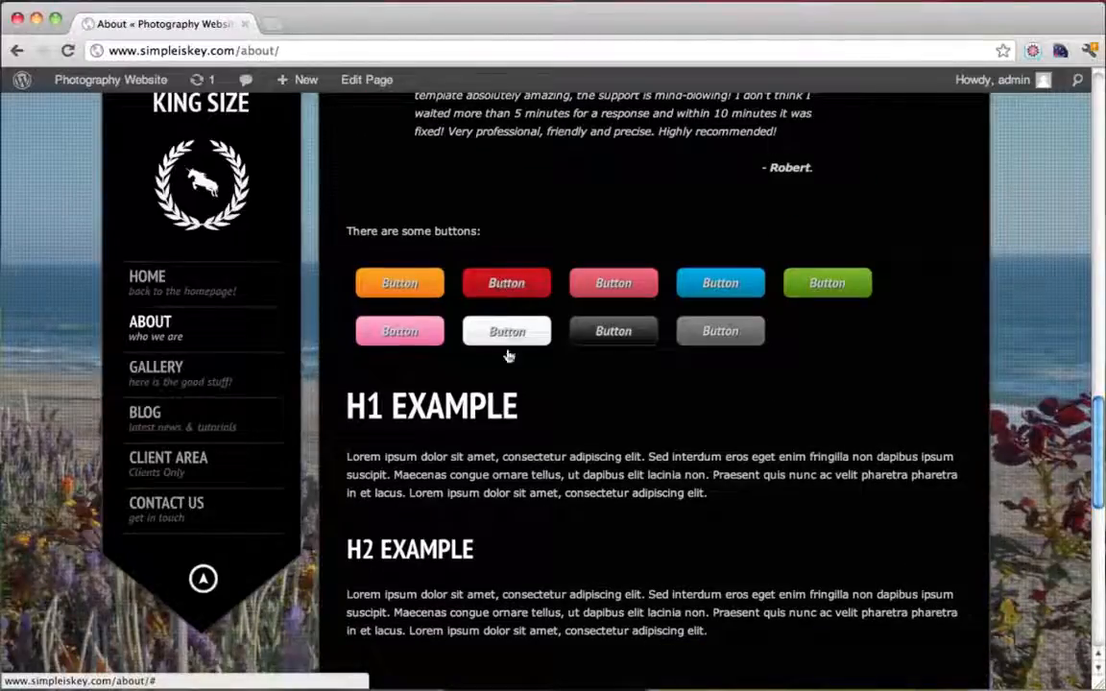
scroll(757, 371, down, 6)
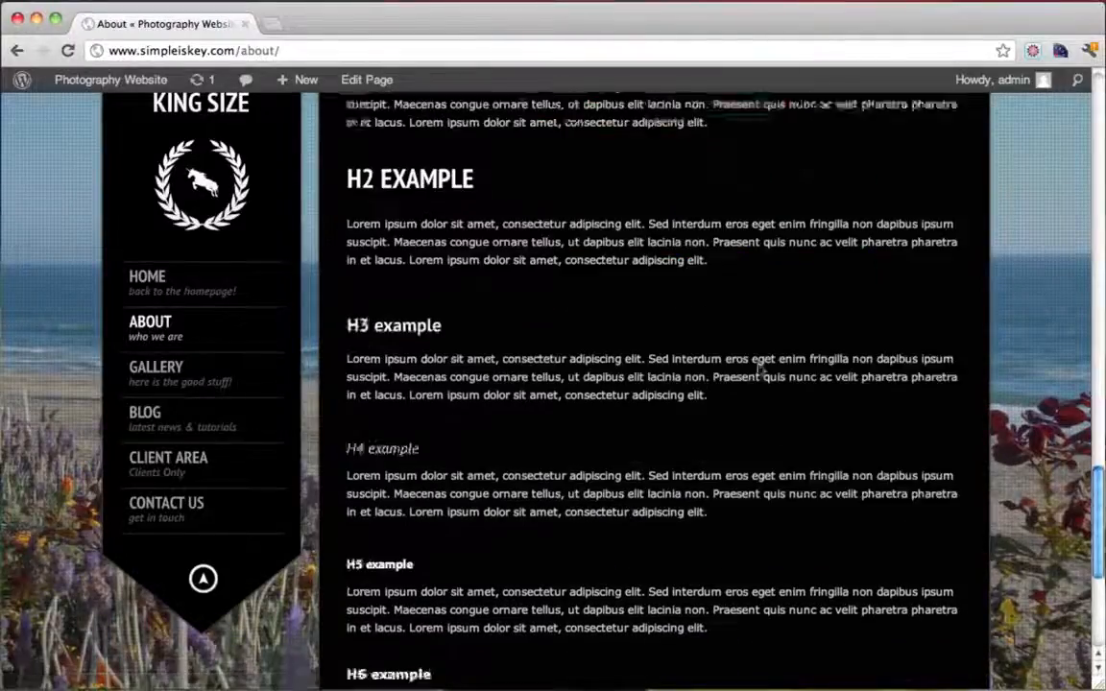
scroll(568, 239, up, 5)
scroll(399, 126, down, 2)
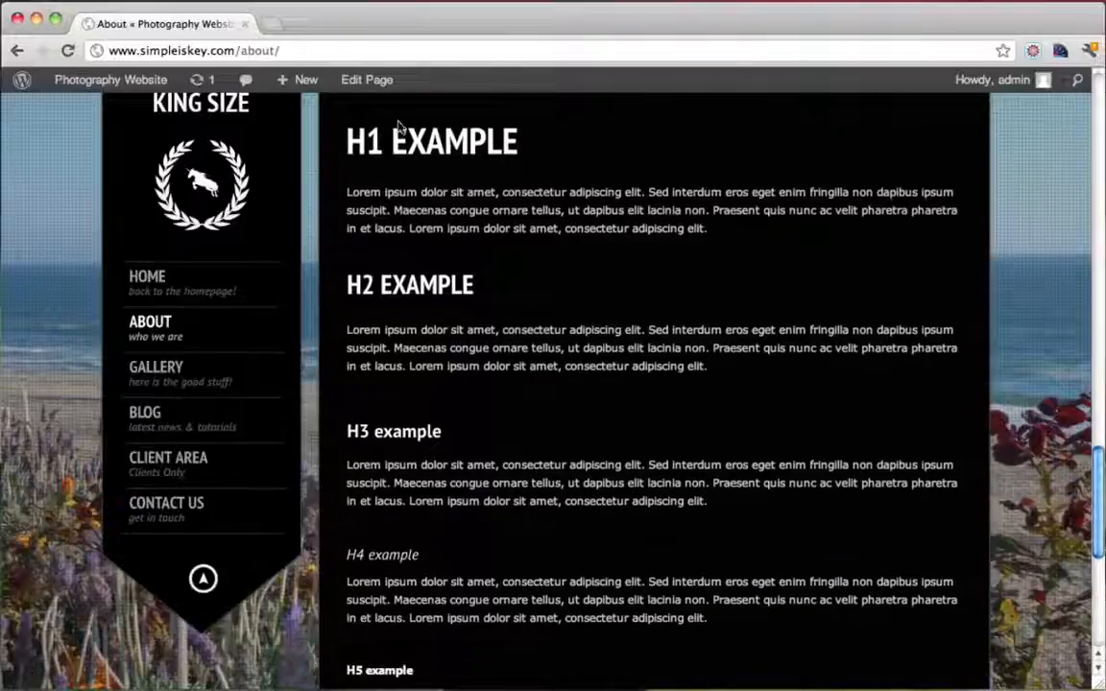
drag(389, 146, 468, 154)
scroll(466, 146, down, 5)
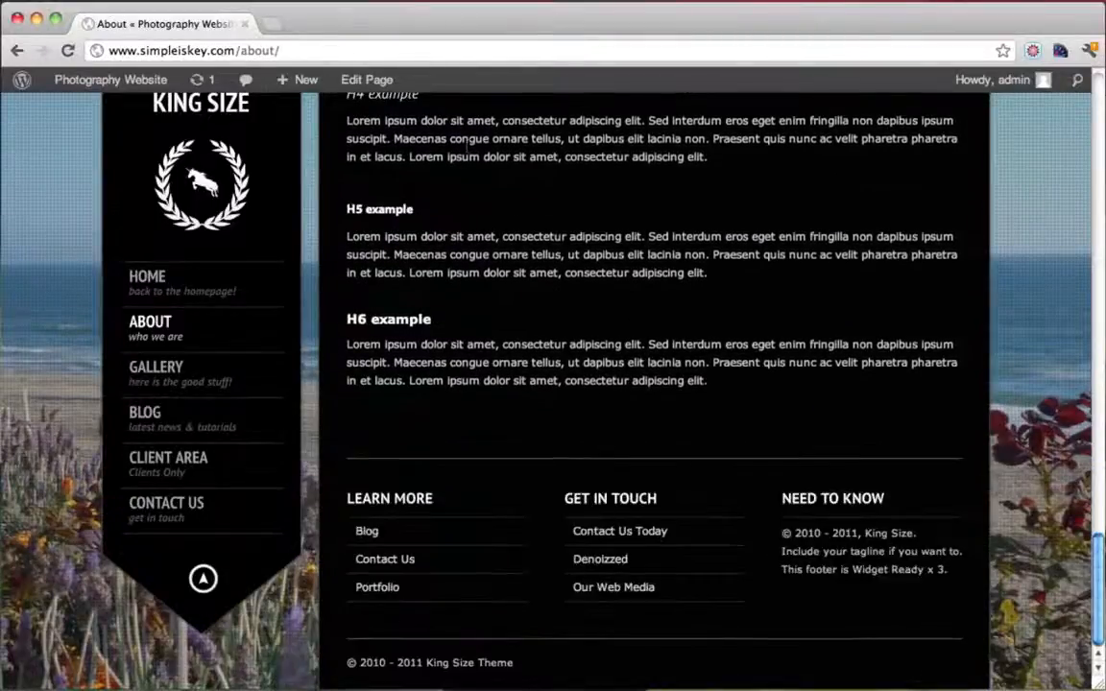
scroll(467, 145, up, 13)
scroll(468, 149, up, 10)
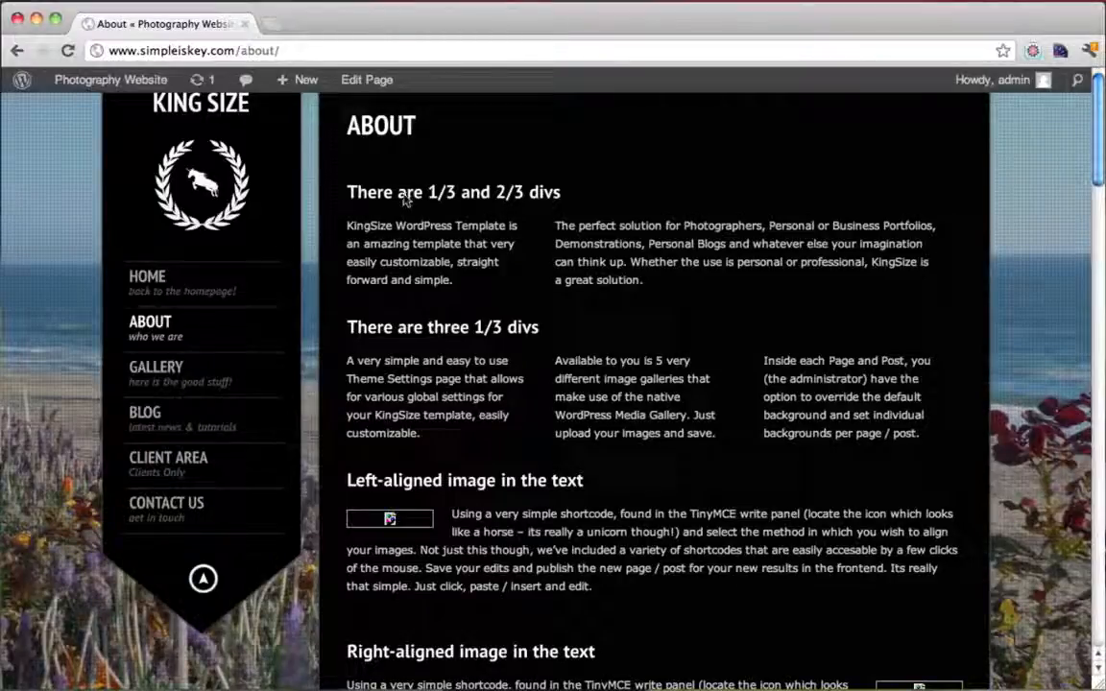
Open the About page editor, then search 'dummy text generator' in a new tab and open Blind Text Generator
click(370, 82)
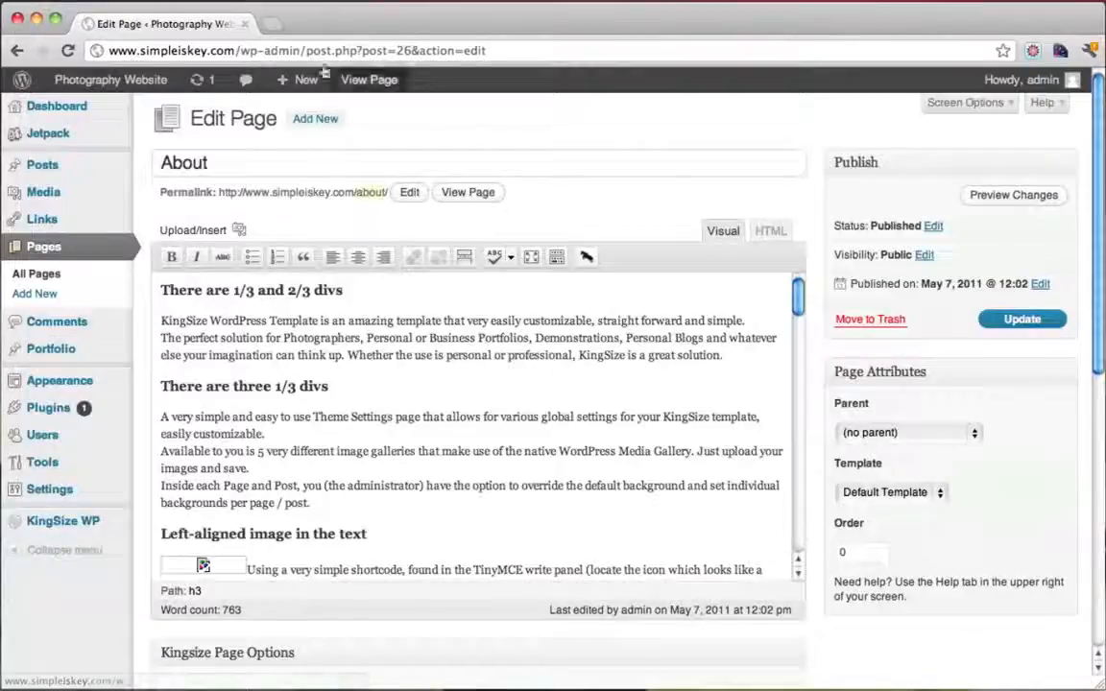
click(272, 24)
text(w)
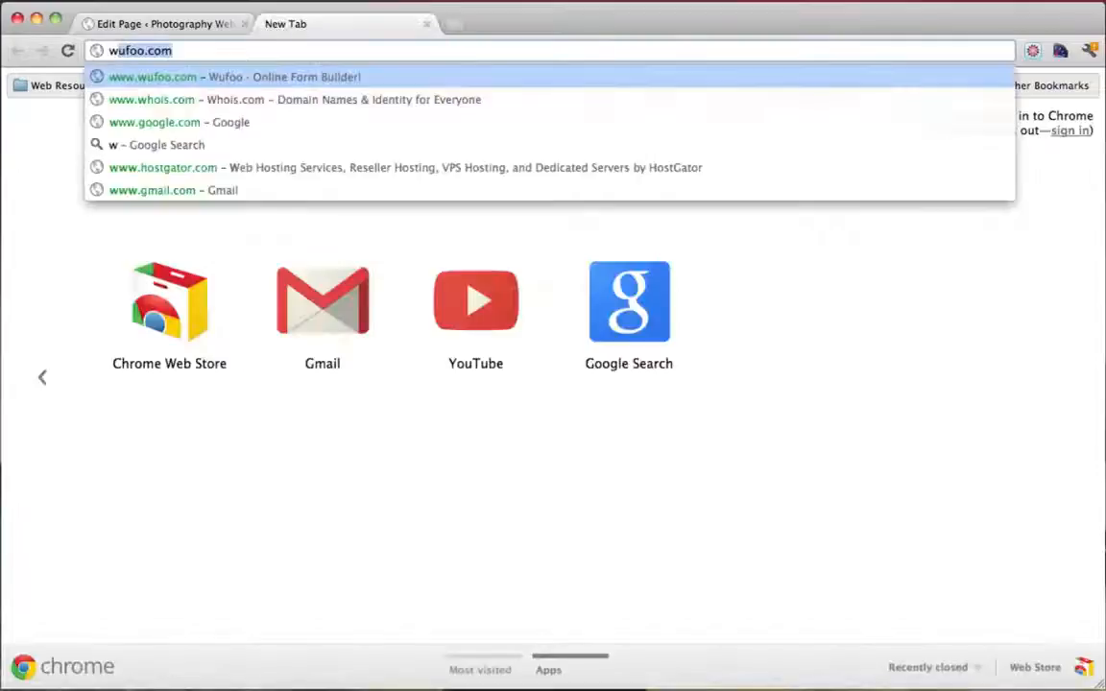
key(BackSpace)
key(BackSpace)
text(dummy )
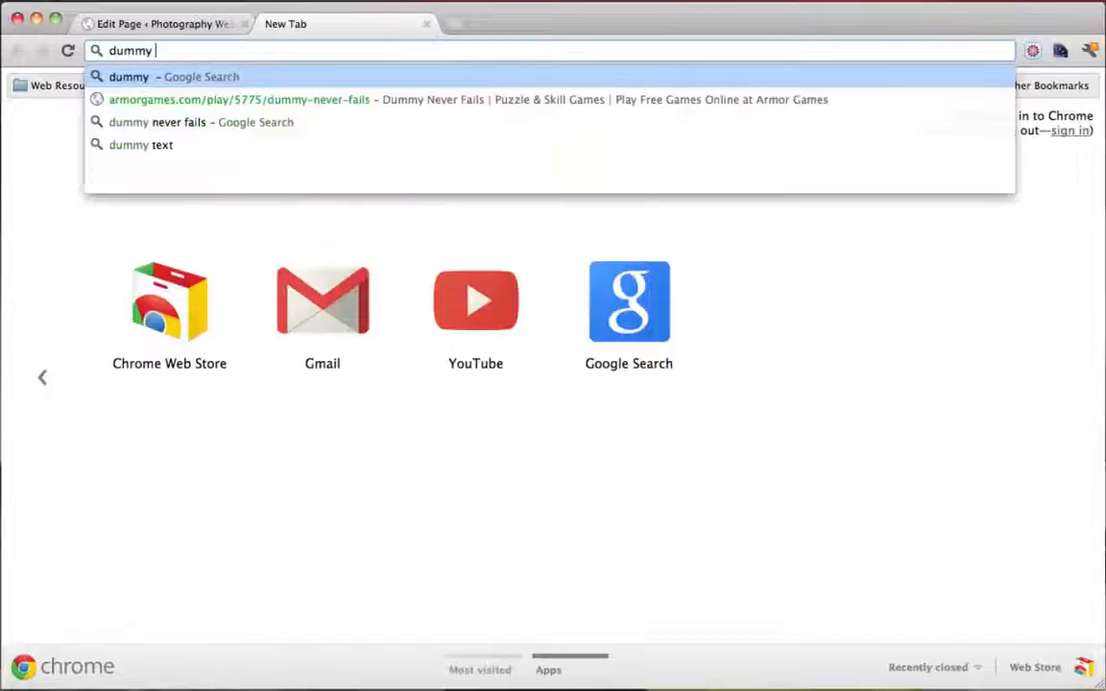
text(text genera)
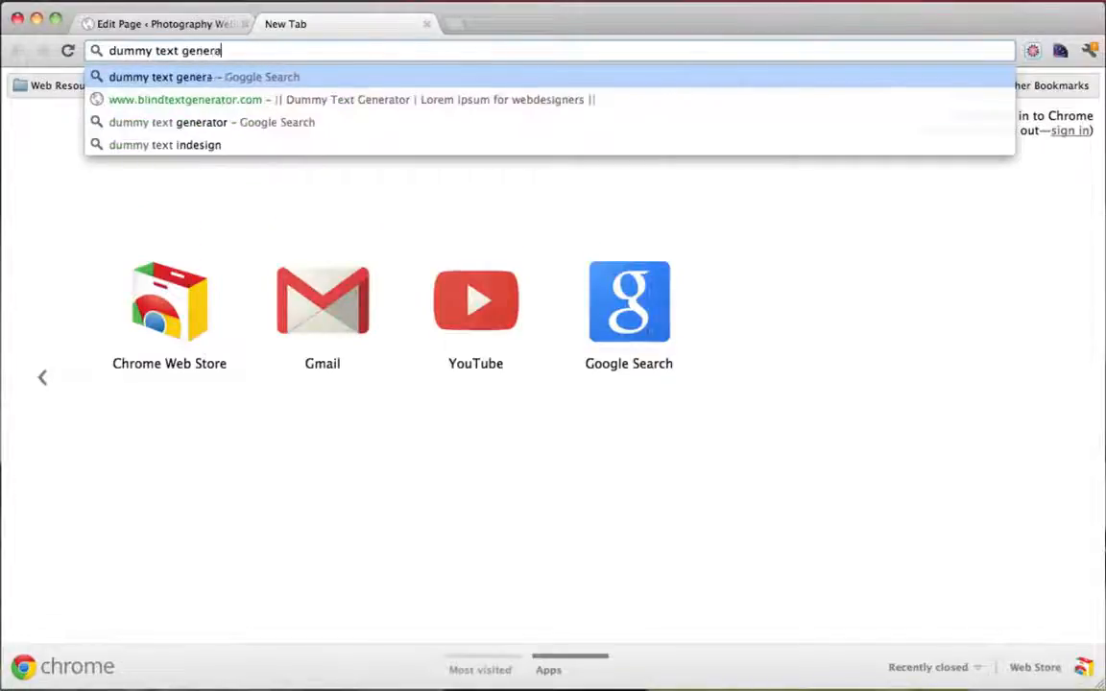
text(tor)
key(Return)
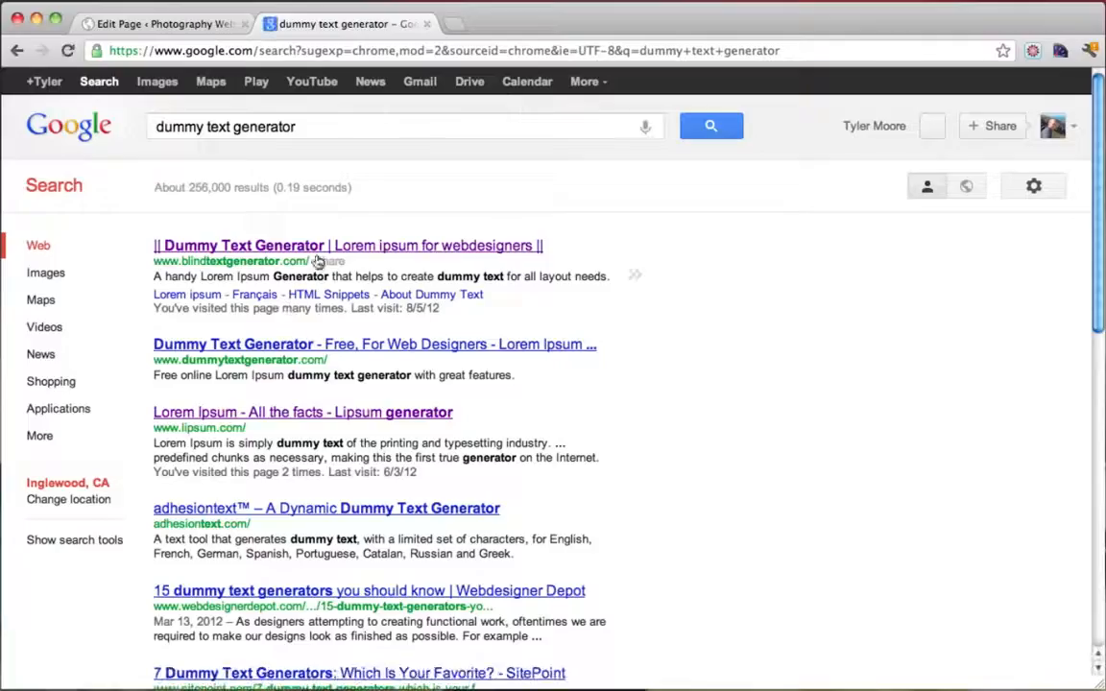
click(280, 245)
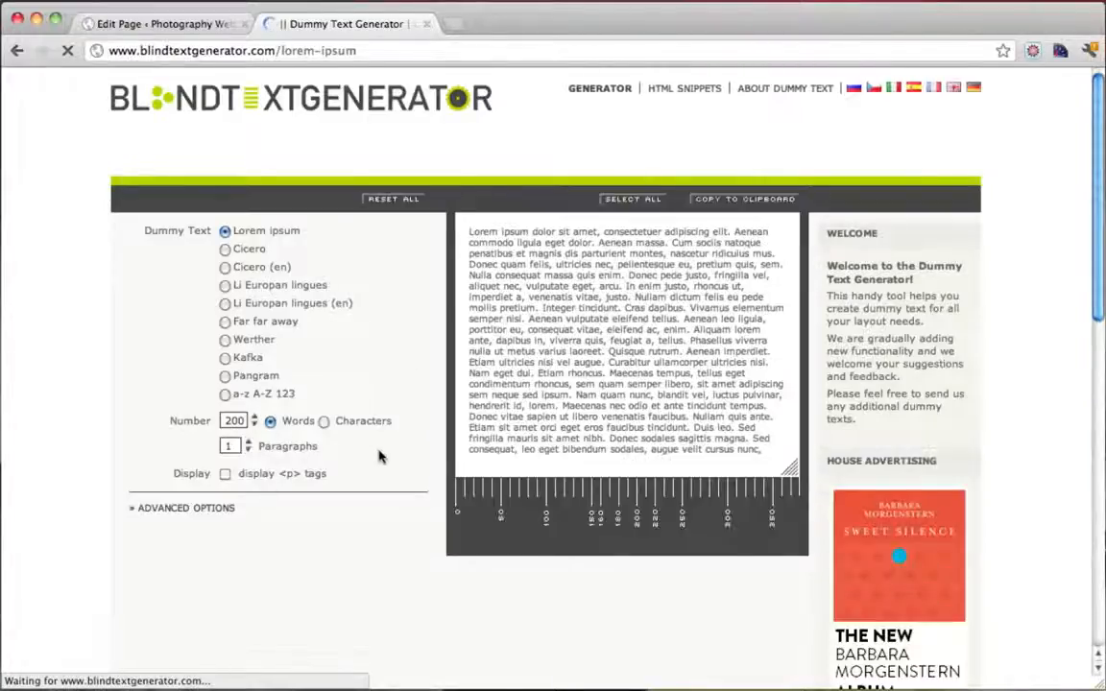
Generate 300 words of Lorem ipsum in 4 paragraphs and copy it to the clipboard
click(255, 418)
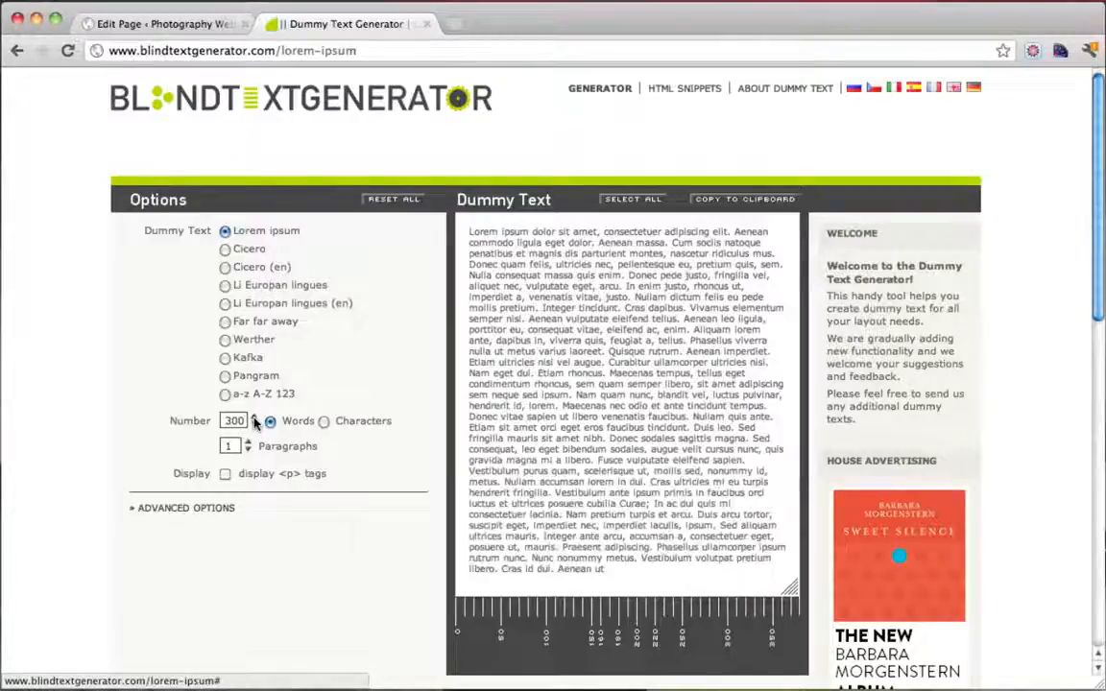
click(248, 442)
click(248, 442)
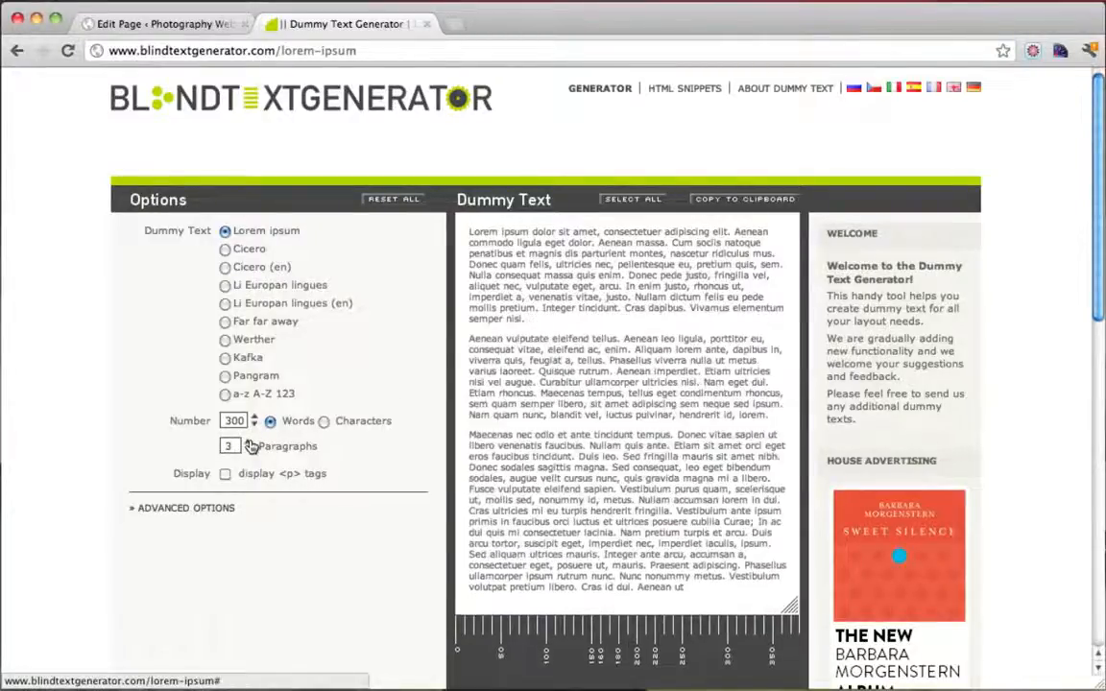
click(249, 443)
click(248, 443)
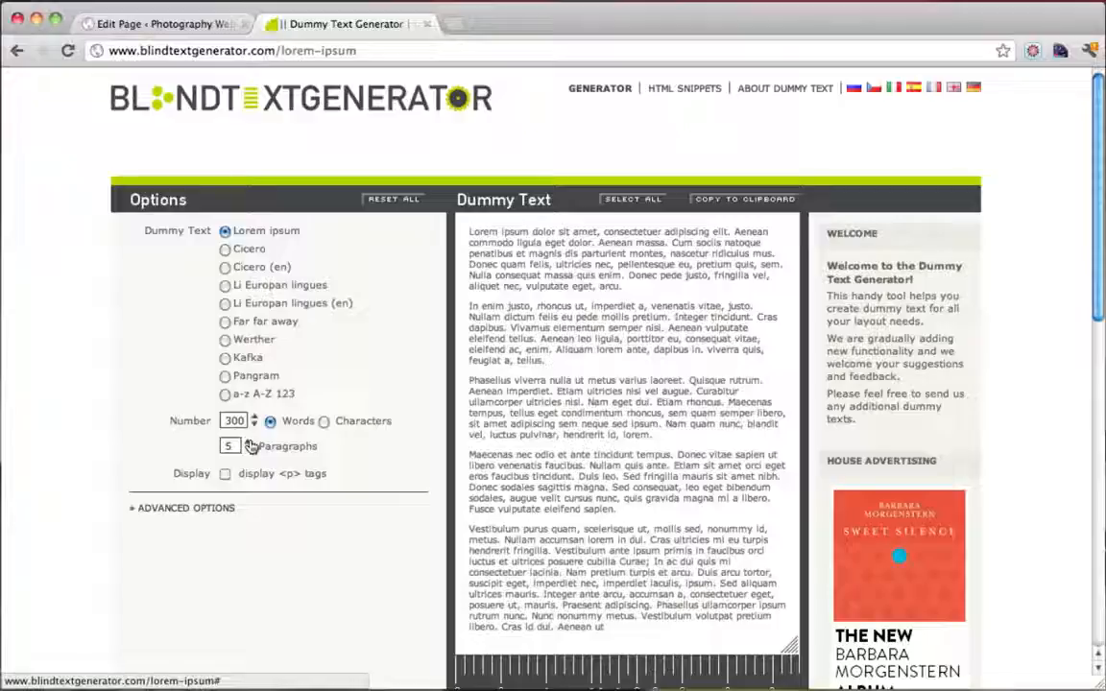
click(249, 450)
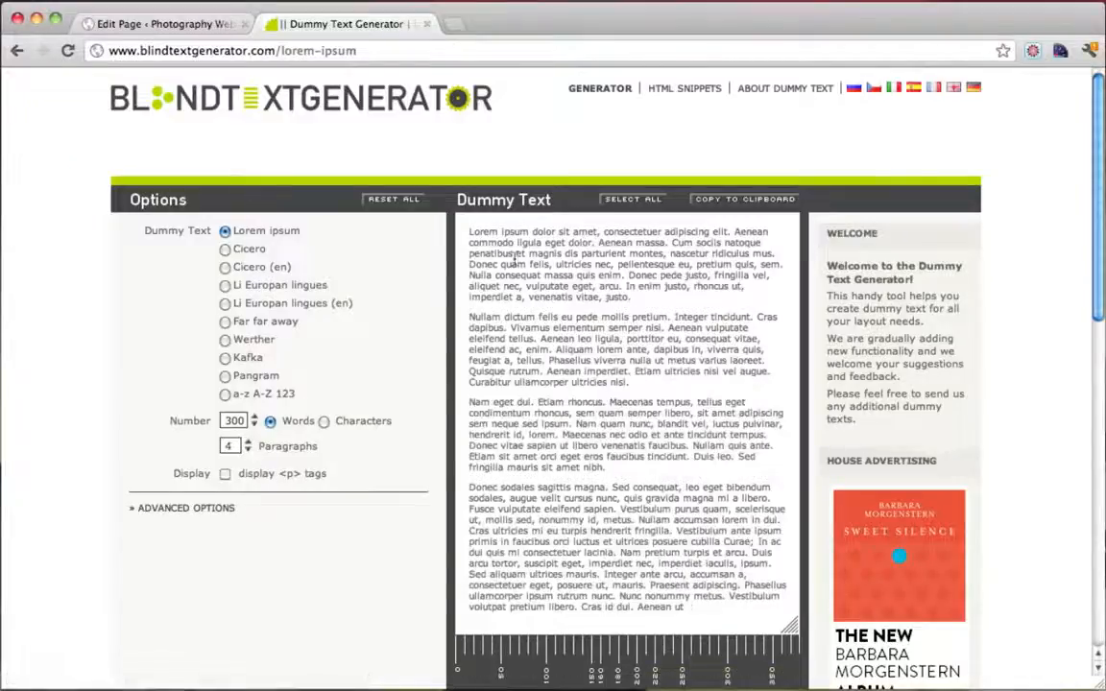
click(712, 200)
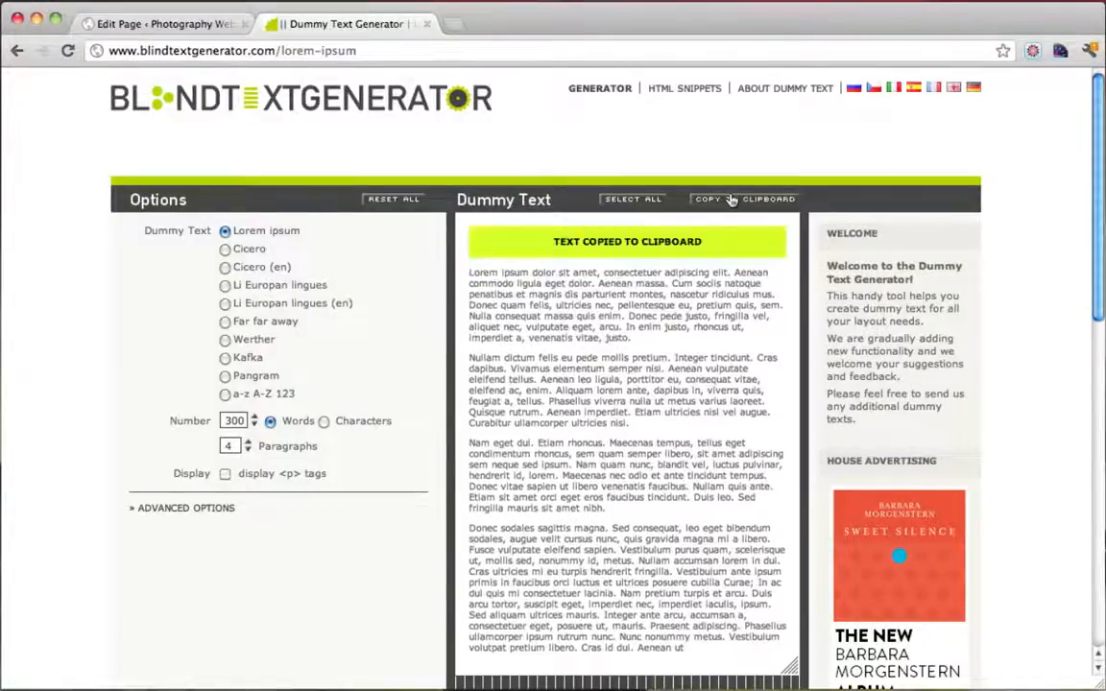
click(187, 26)
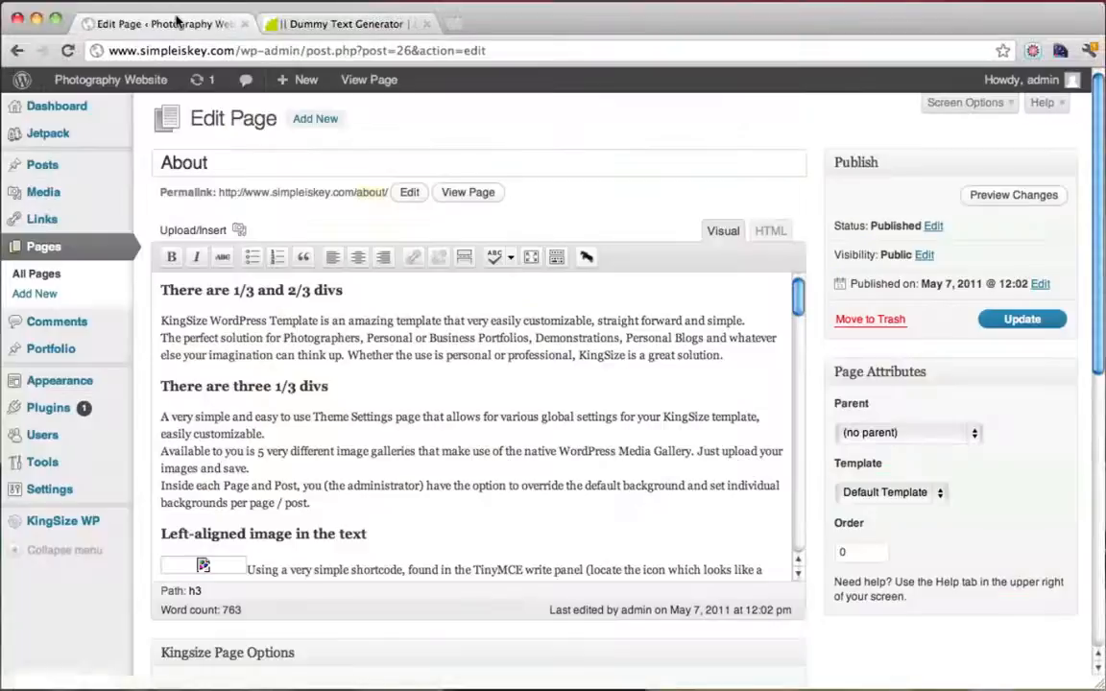
Delete the About page's demo content and paste in the four Lorem ipsum paragraphs
click(508, 397)
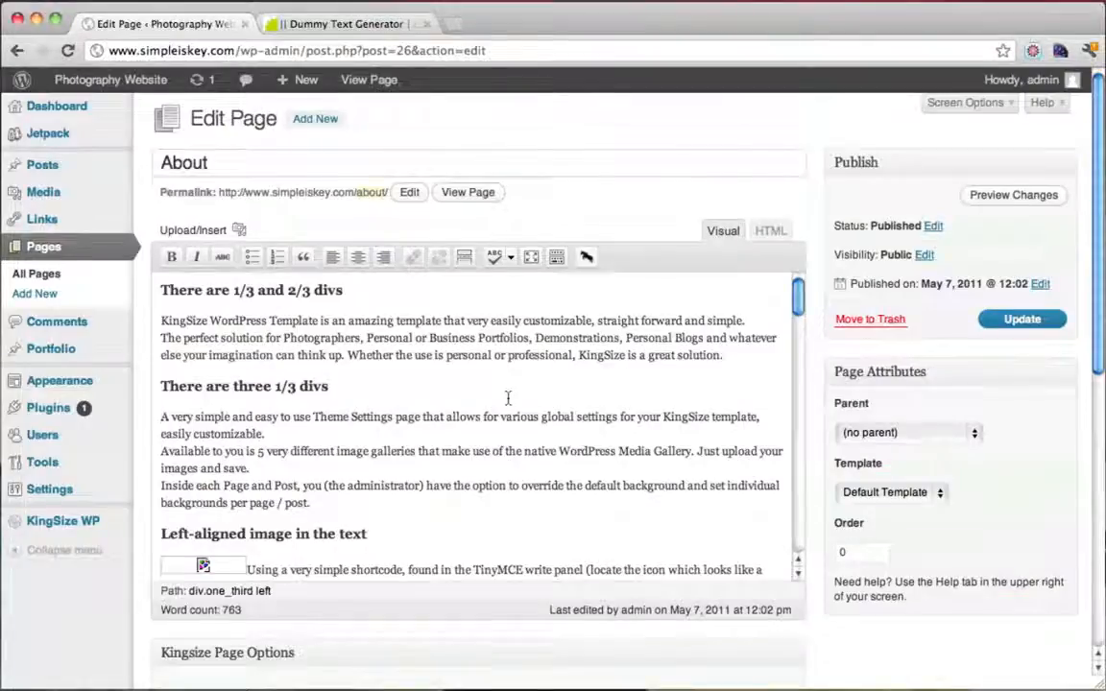
key(super+a)
click(406, 393)
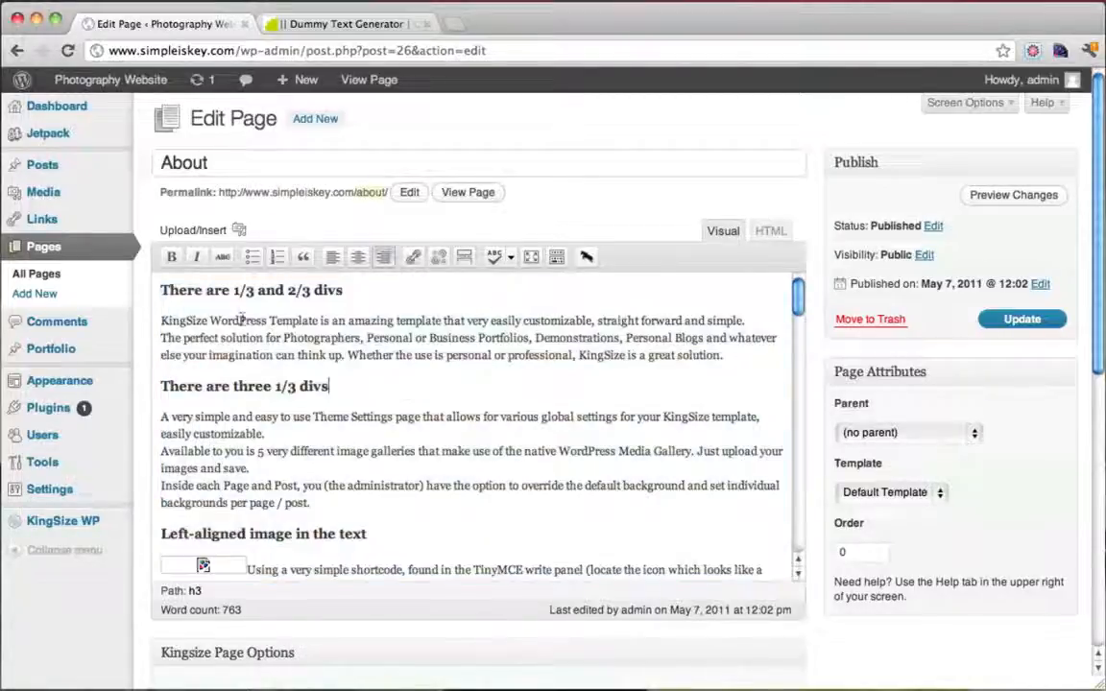
drag(162, 290, 739, 614)
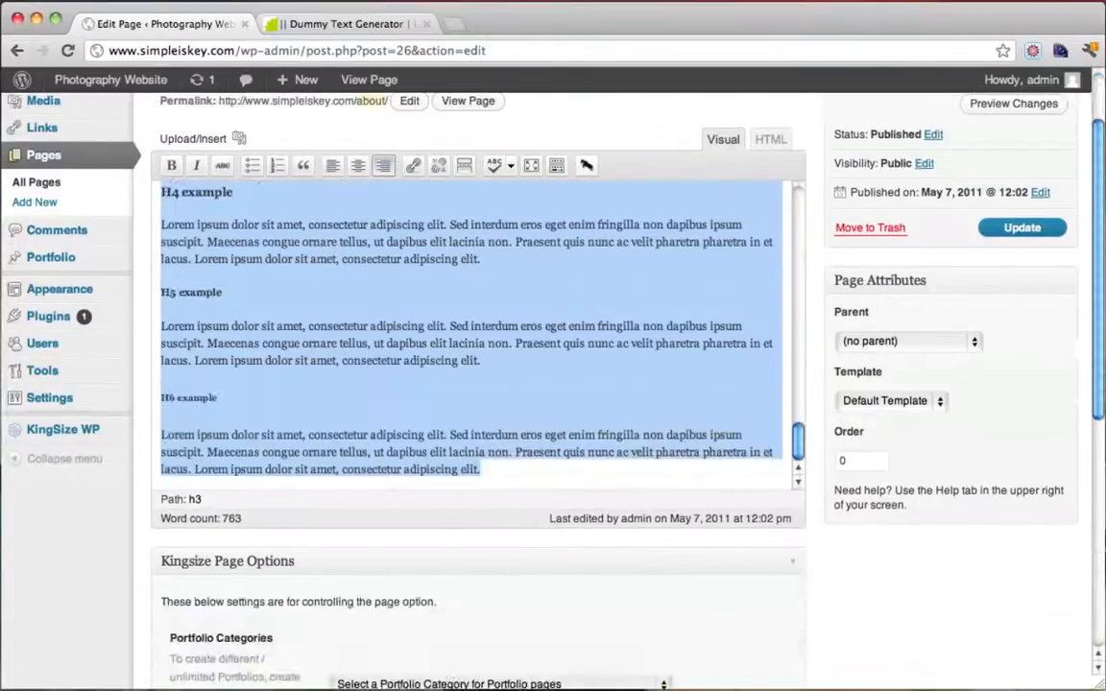
key(BackSpace)
scroll(567, 403, up, 3)
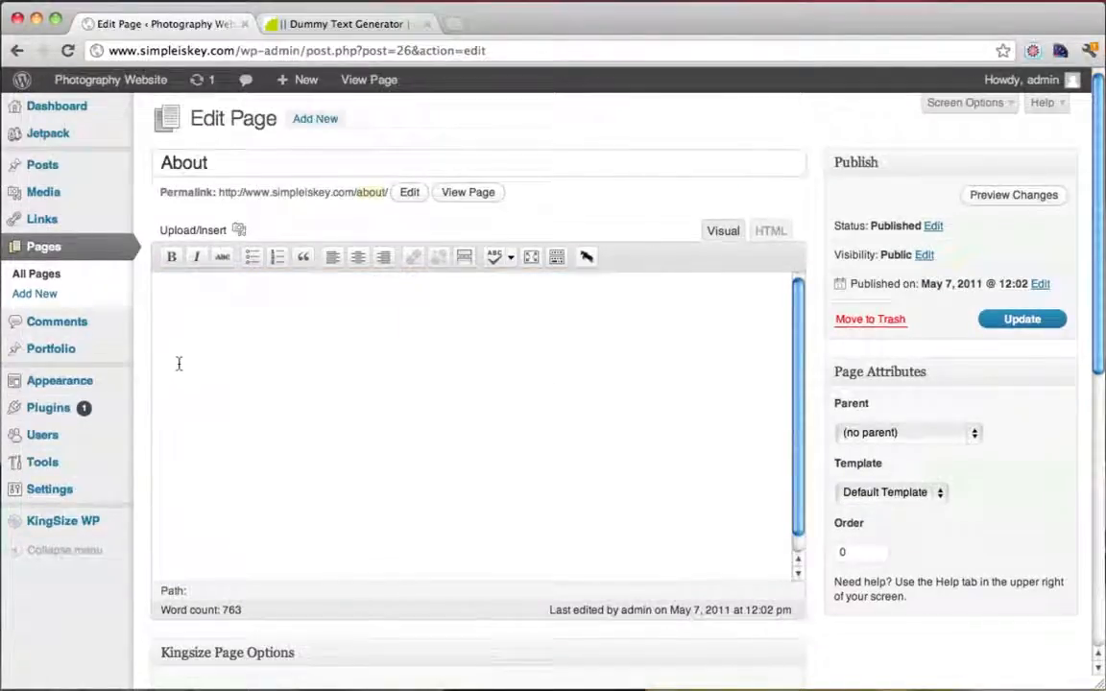
right_click(179, 298)
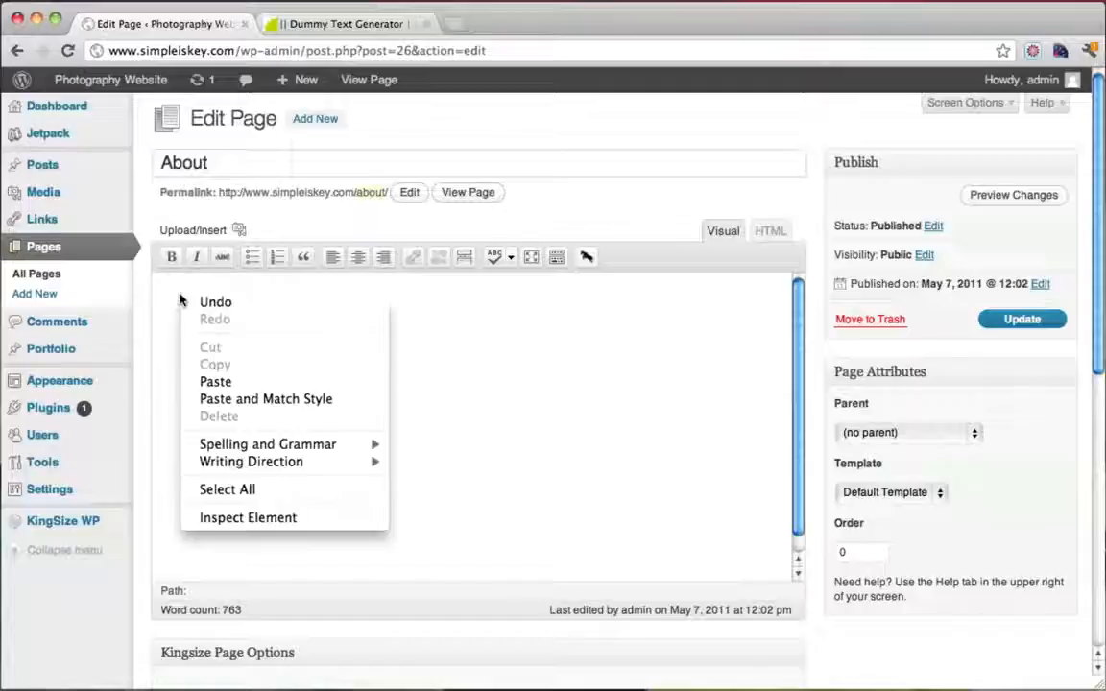
click(252, 381)
scroll(393, 440, up, 2)
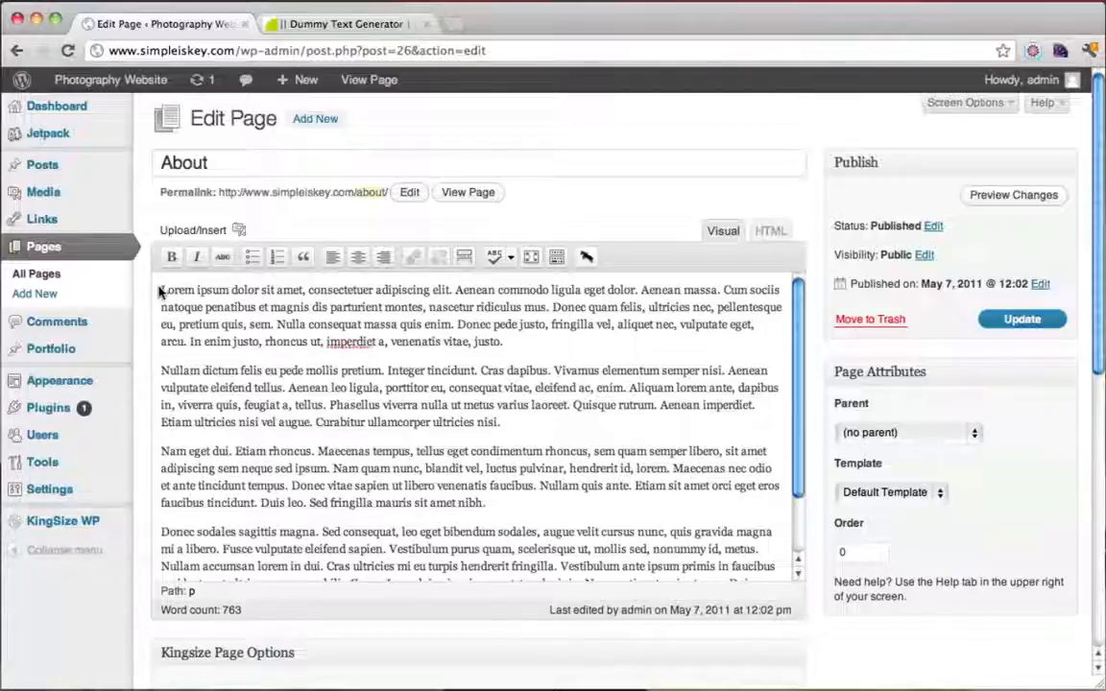
click(239, 230)
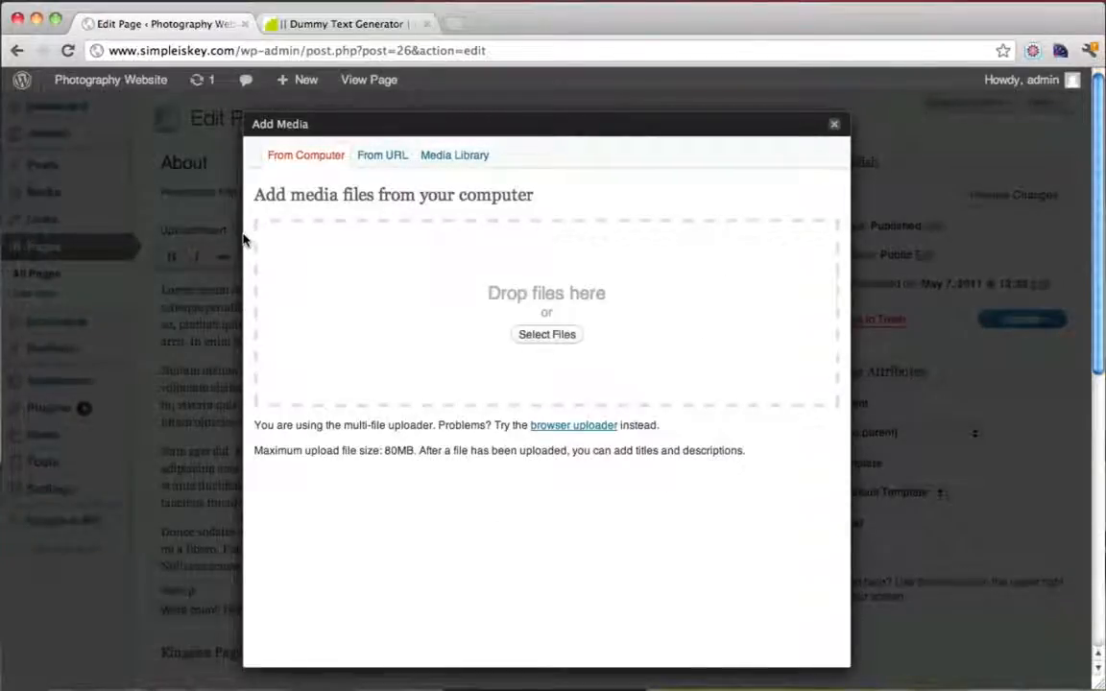
Upload the tyler-moore image from the Desktop
click(540, 334)
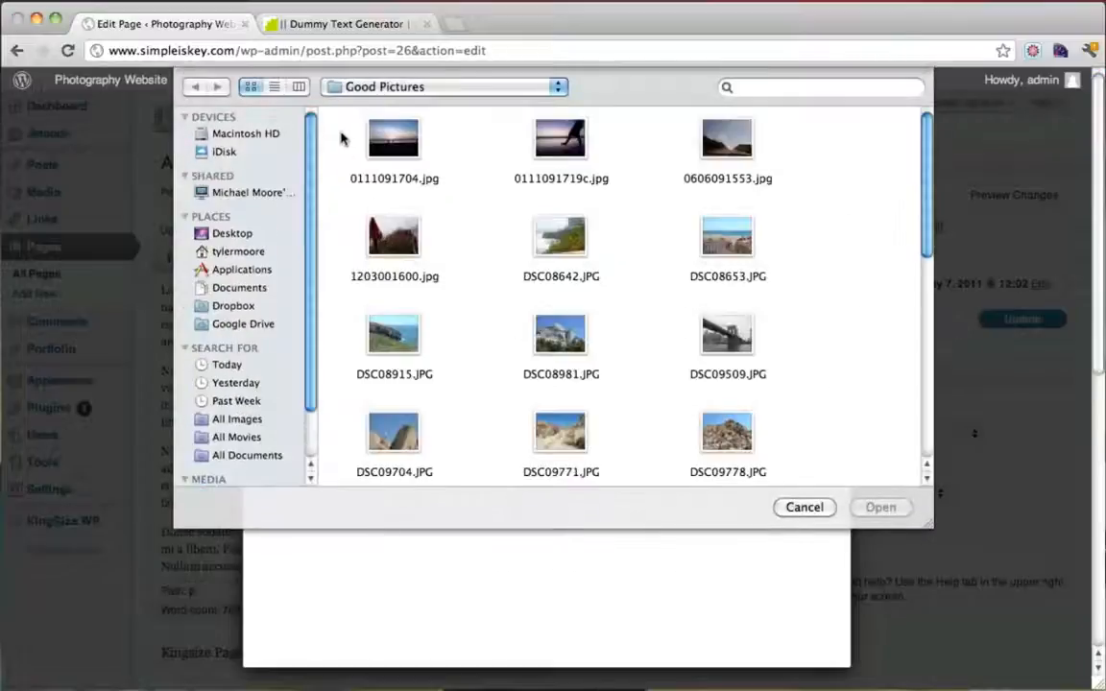
click(235, 234)
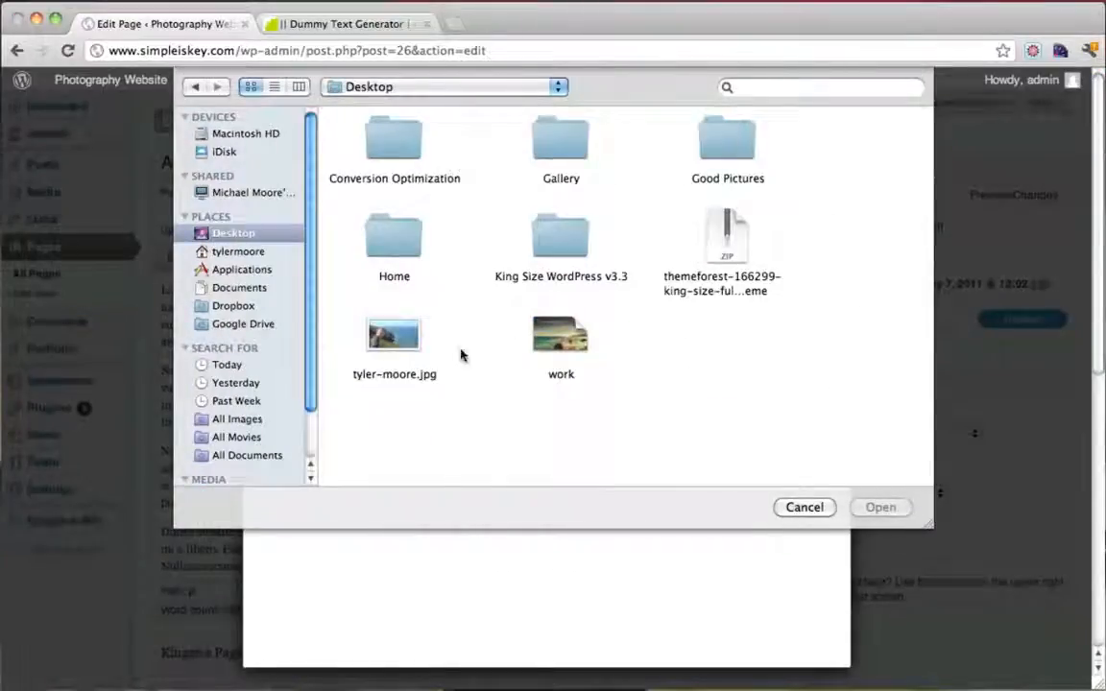
click(393, 336)
click(879, 506)
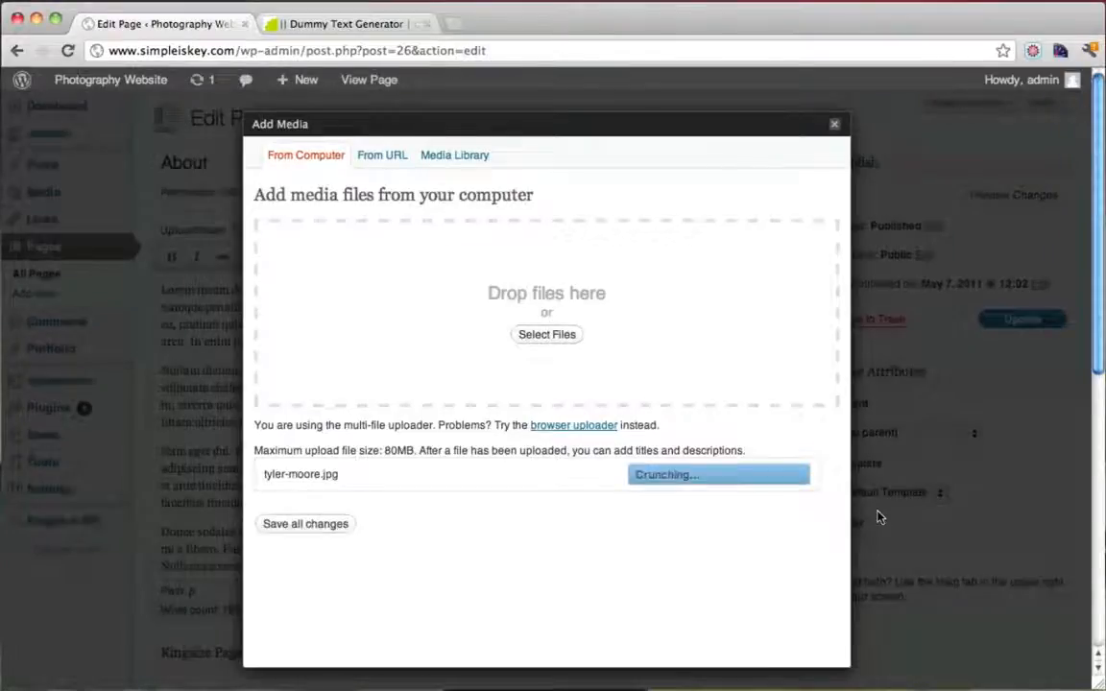
Insert the photo with no link, left alignment and medium size
scroll(765, 408, down, 3)
scroll(766, 407, down, 6)
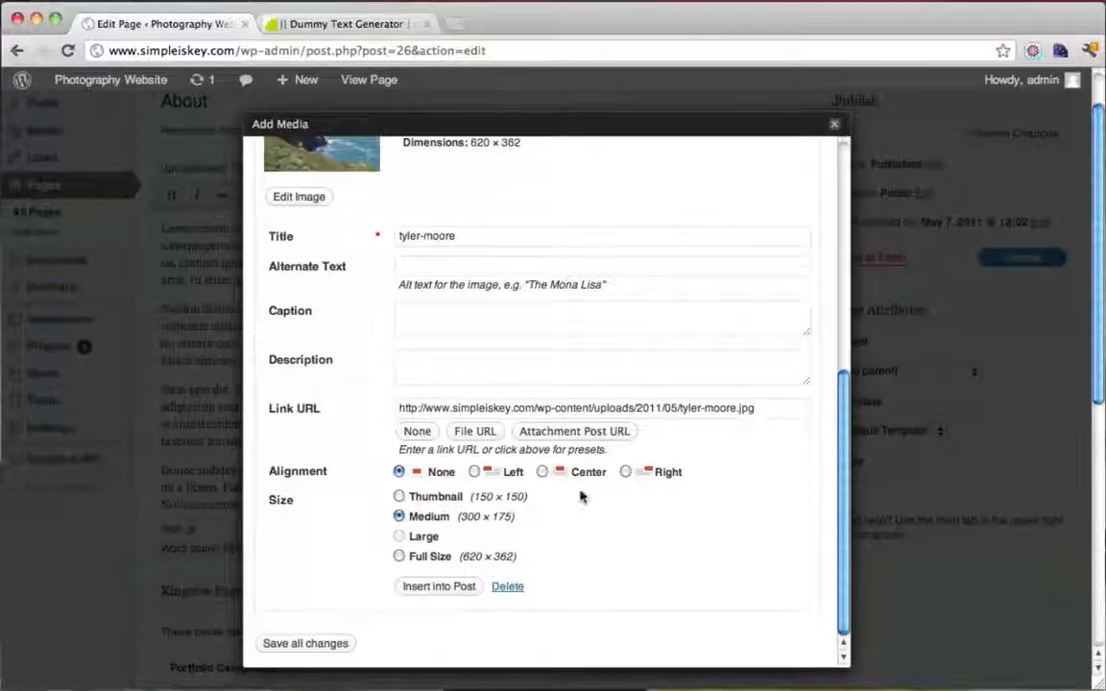
scroll(581, 497, up, 2)
scroll(624, 384, down, 2)
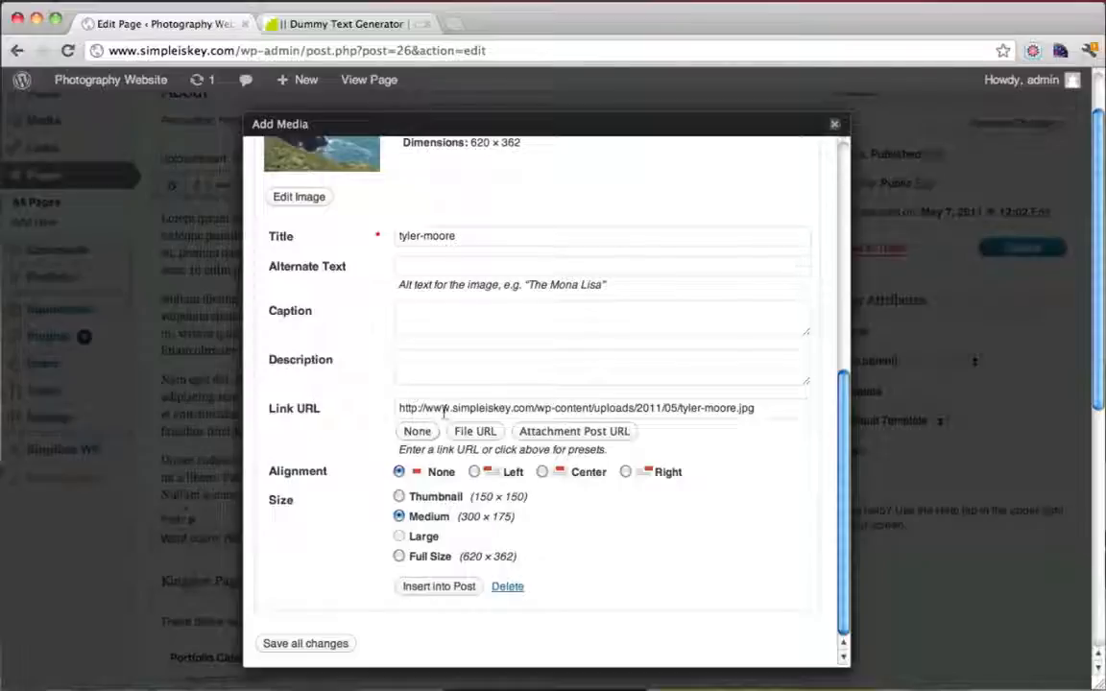
drag(444, 409, 754, 402)
click(723, 410)
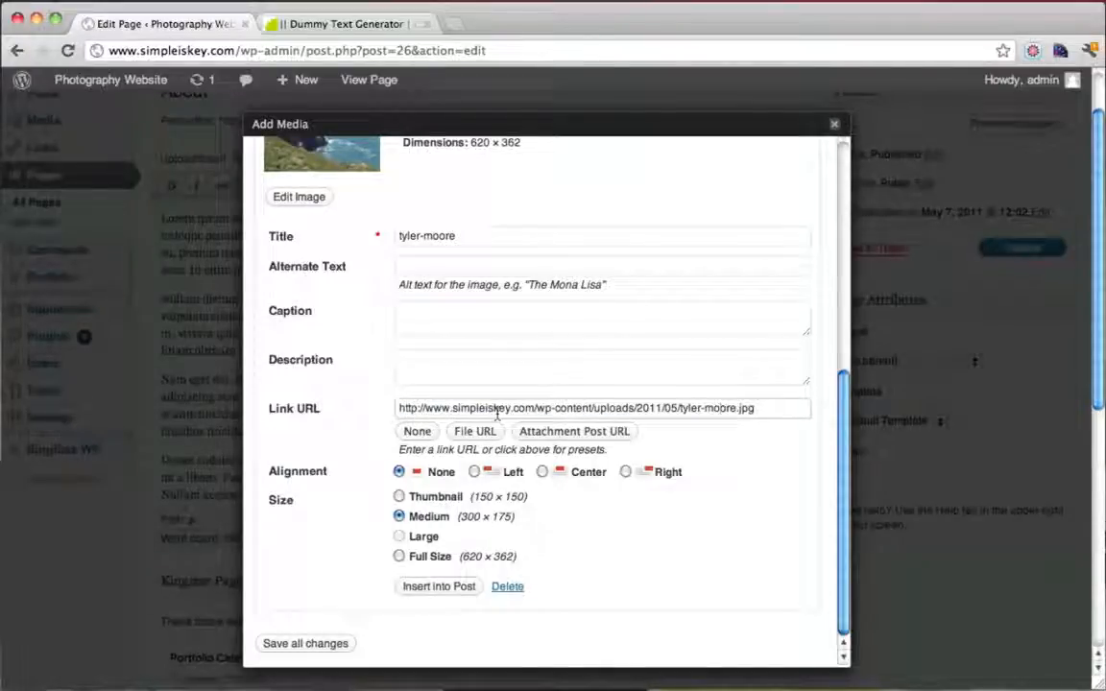
click(419, 431)
scroll(601, 541, up, 5)
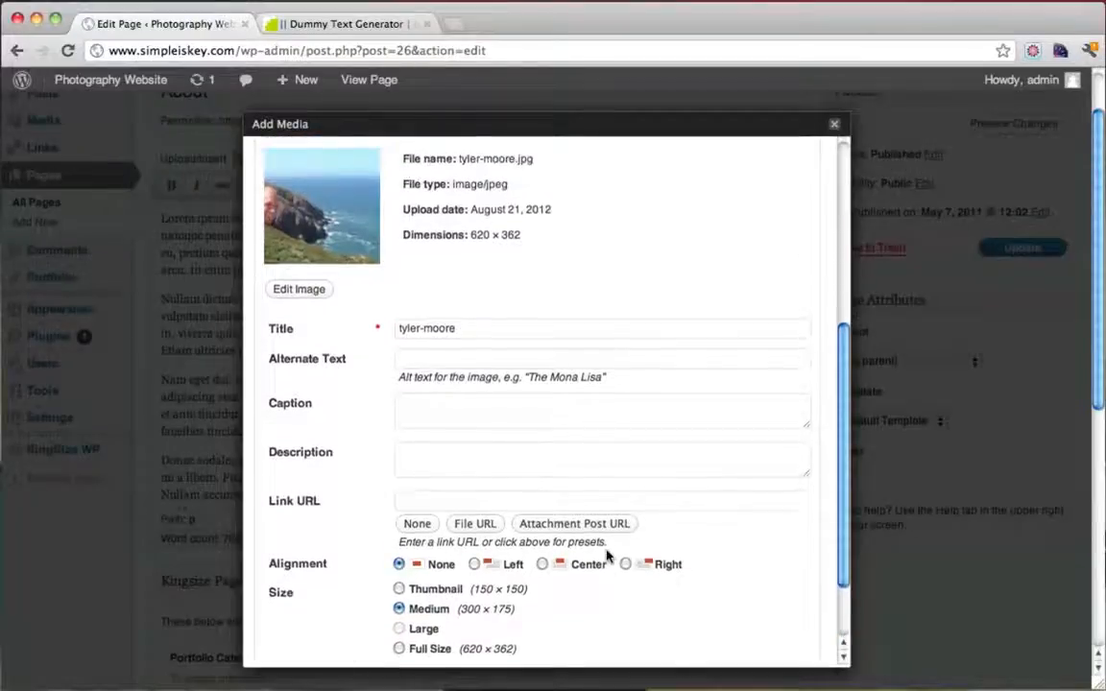
scroll(605, 556, down, 5)
scroll(605, 556, down, 2)
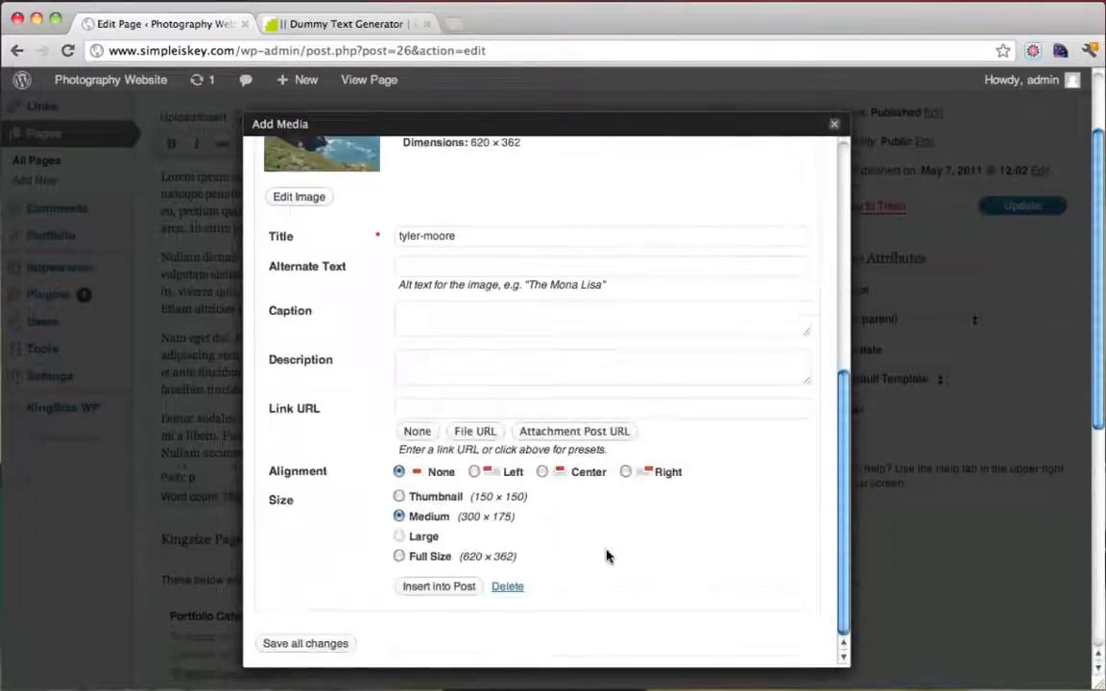
click(475, 471)
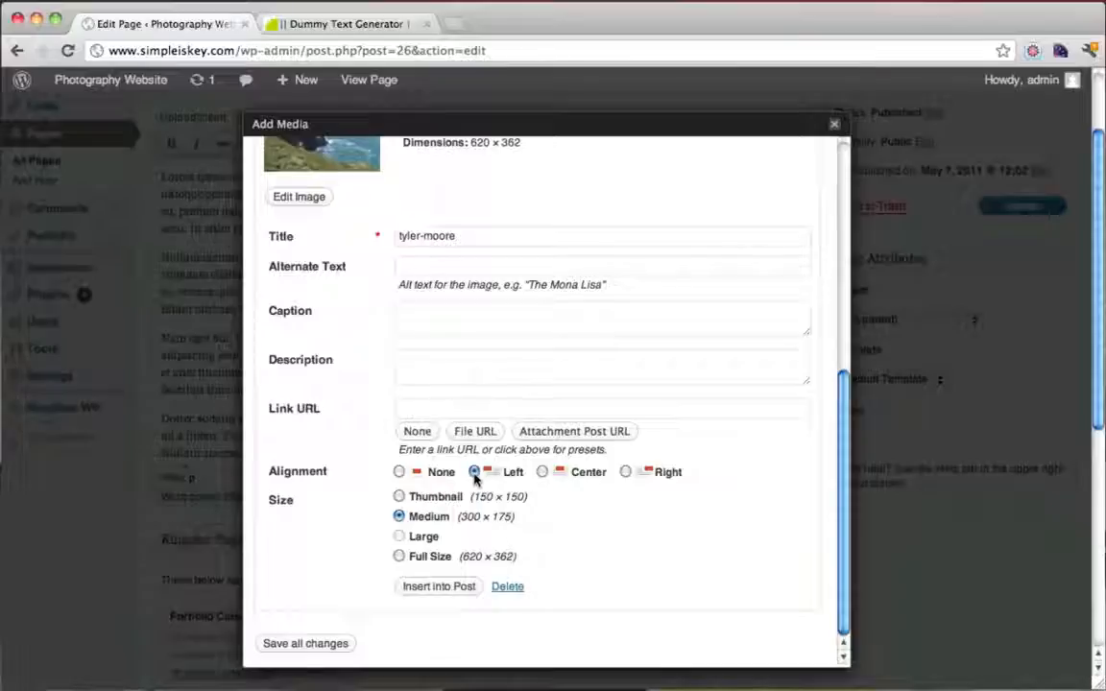
click(439, 588)
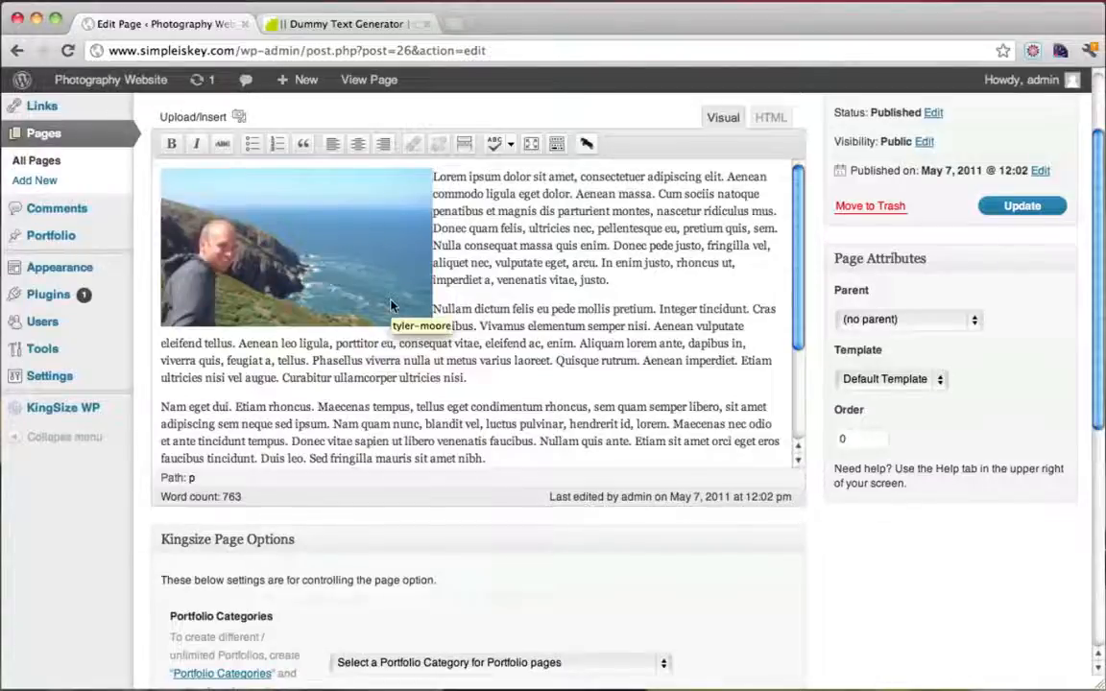
Update the About page, show the Kitchen Sink toolbar row, and place the caret after 'ultricies nisi.'
scroll(576, 360, up, 3)
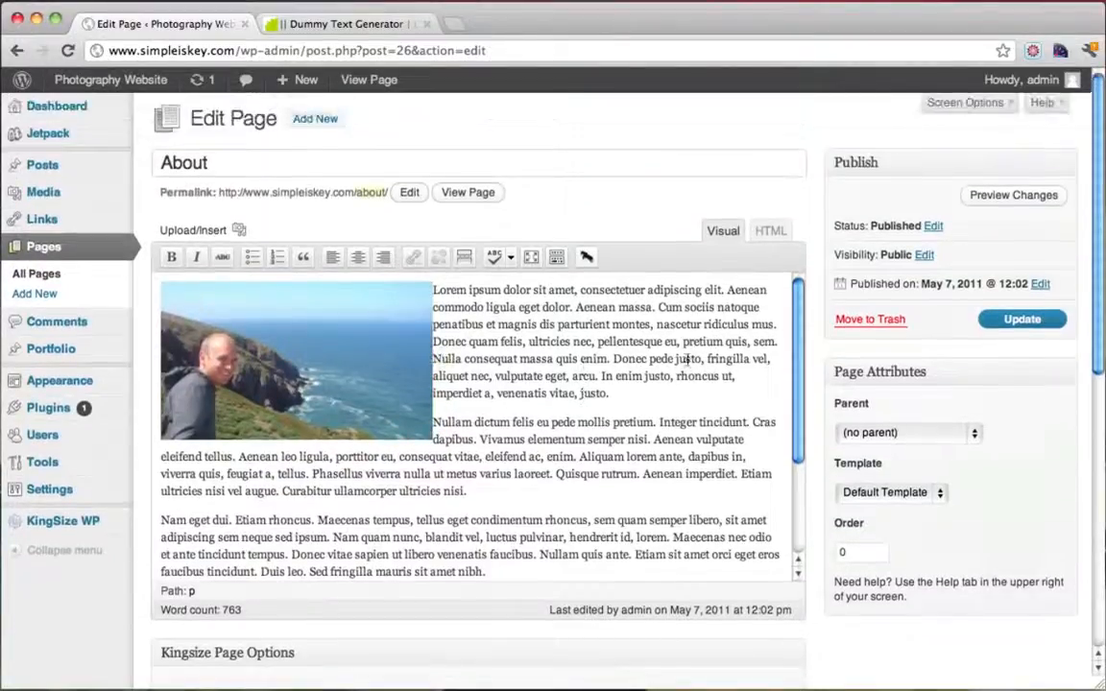
click(1023, 319)
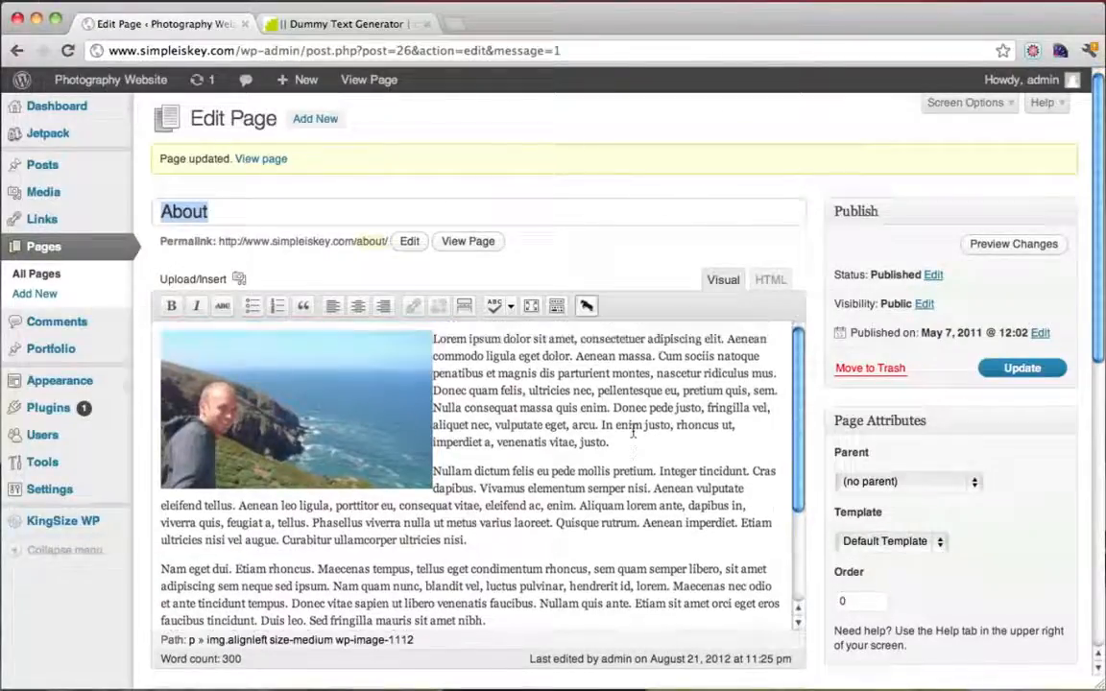
click(558, 308)
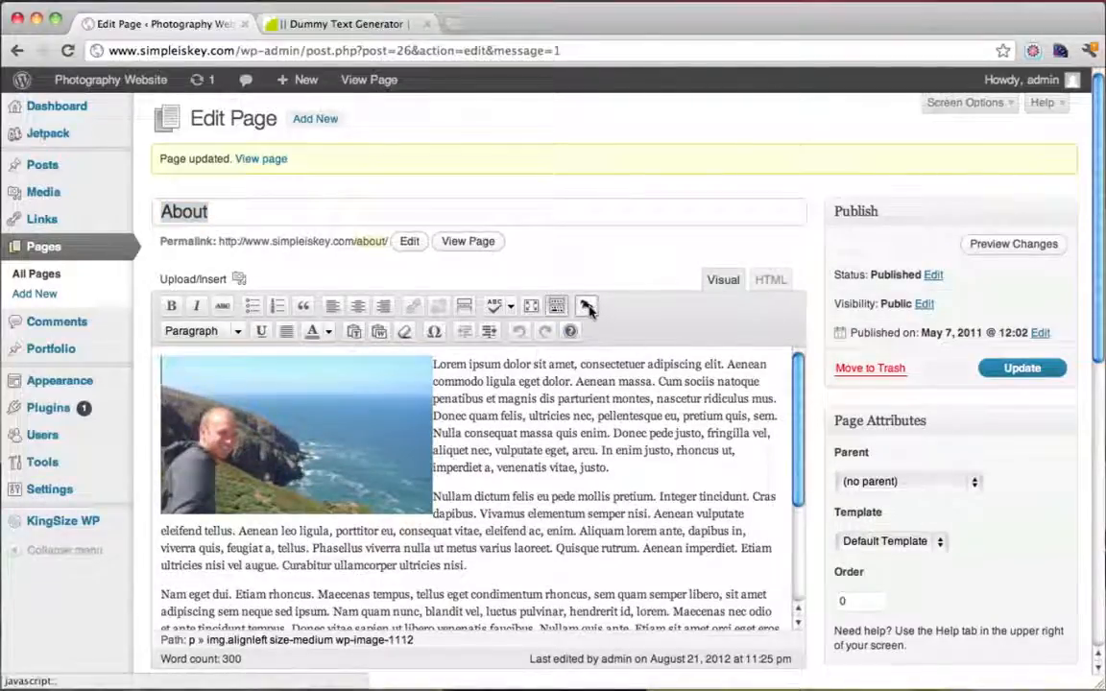
click(495, 567)
key(Return)
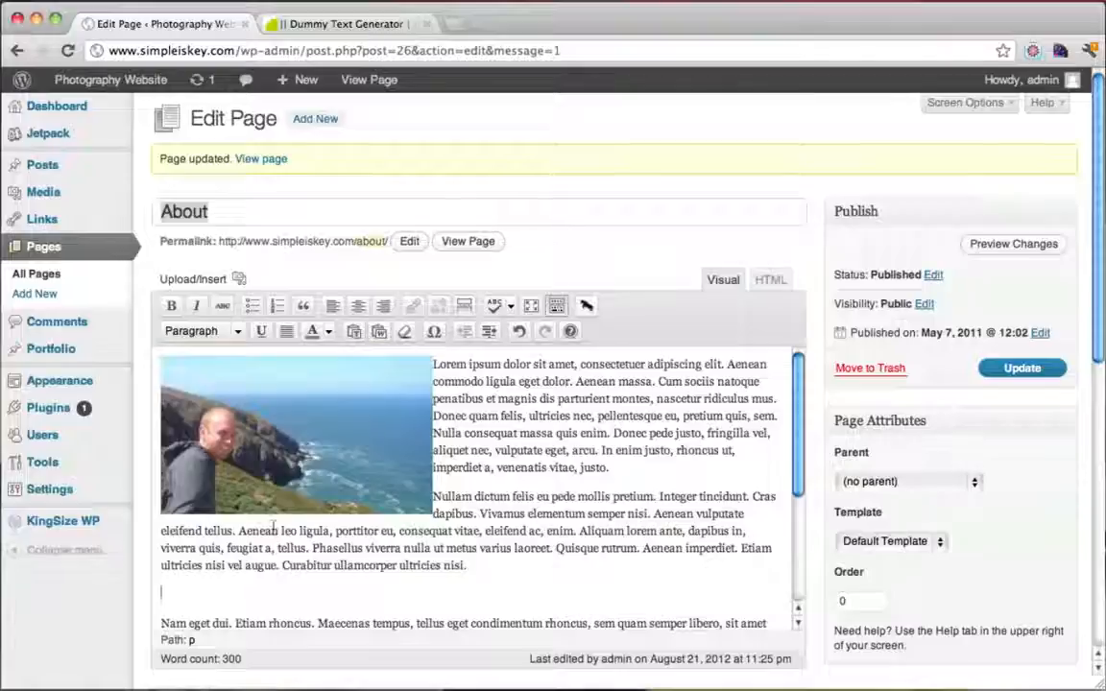
click(588, 306)
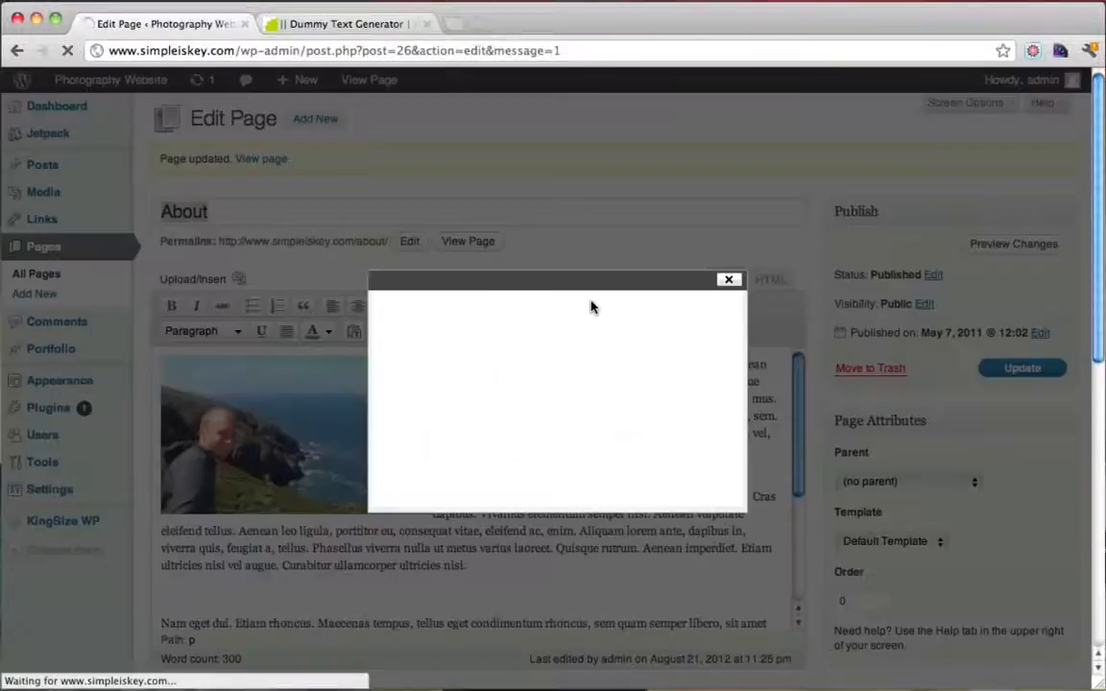
click(575, 358)
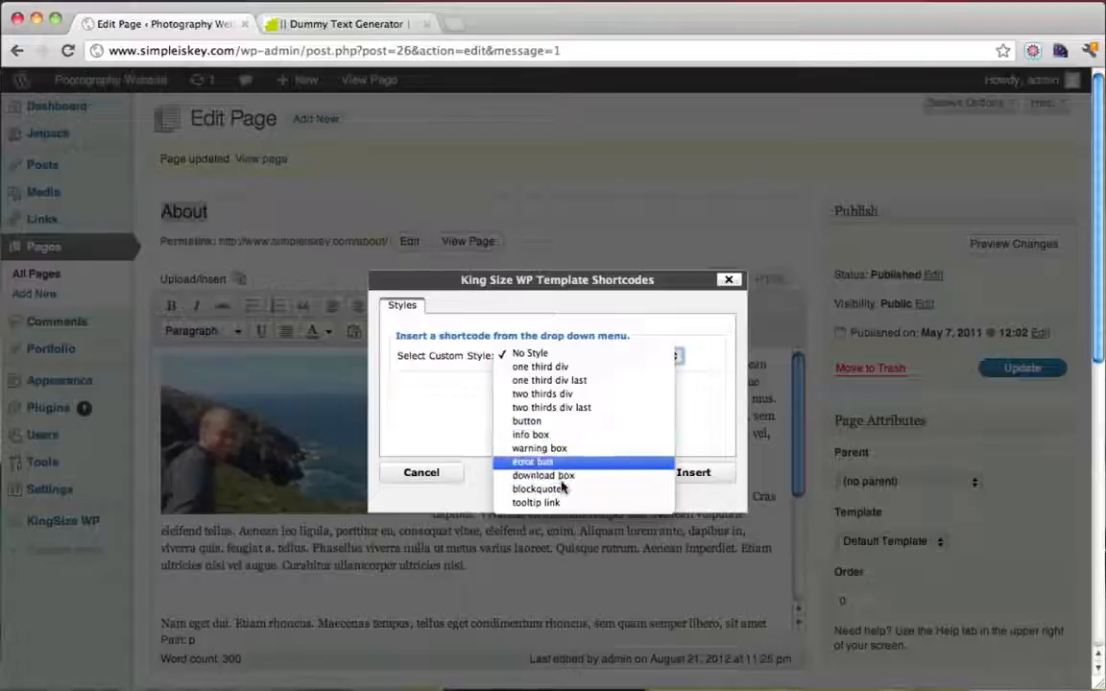
click(728, 281)
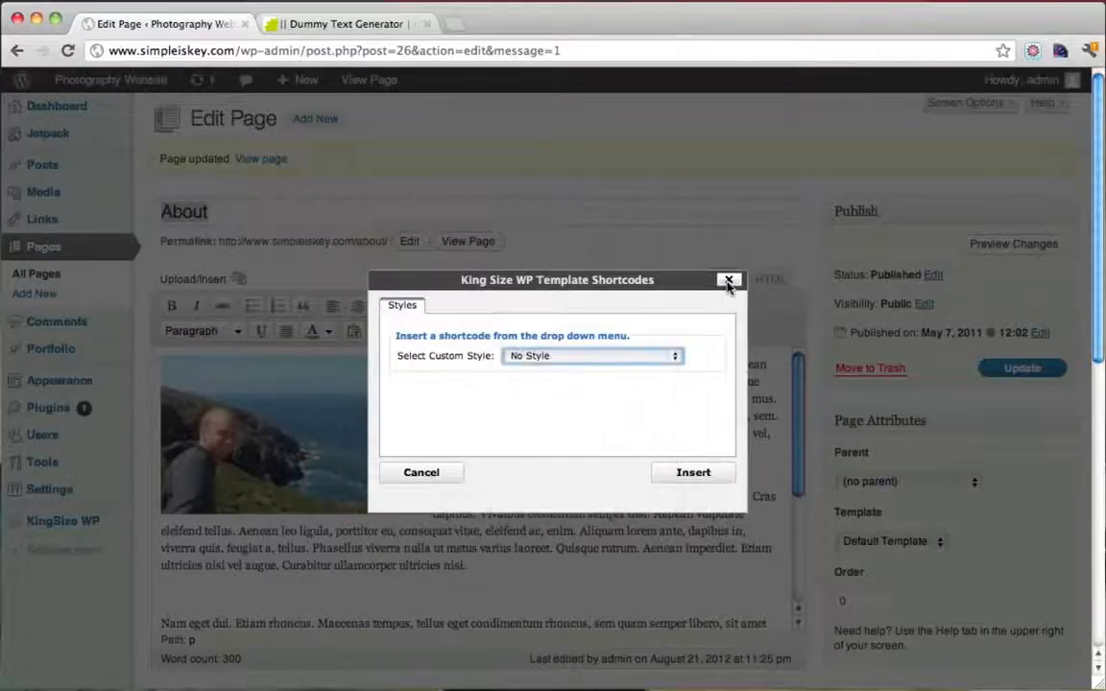
click(729, 281)
key(BackSpace)
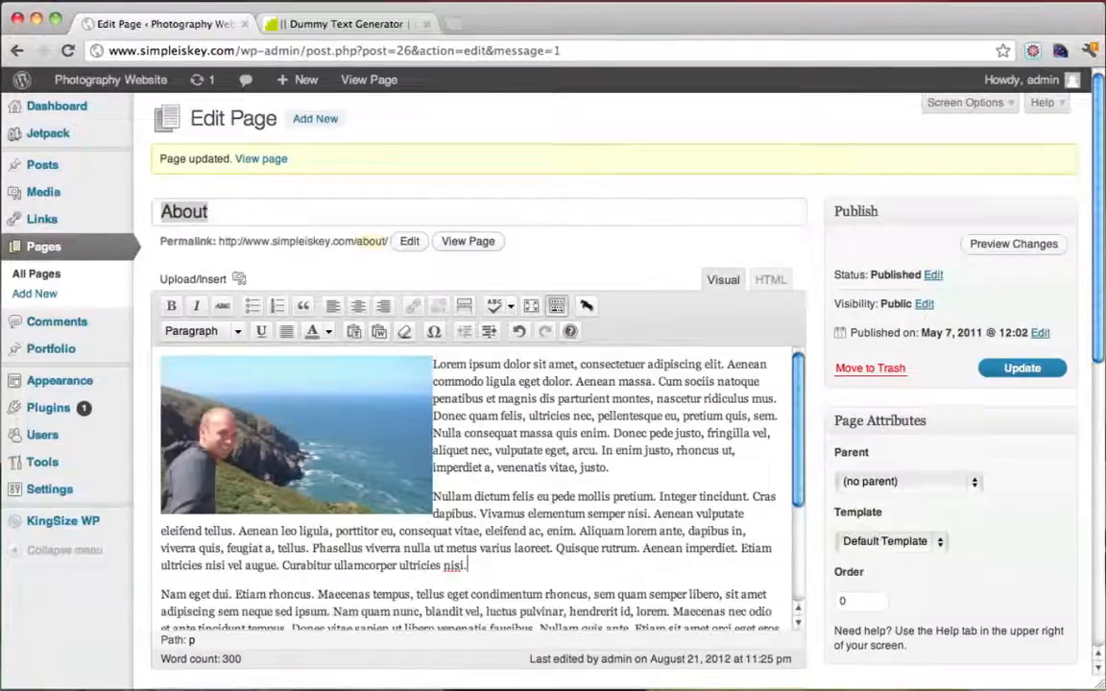
click(1022, 368)
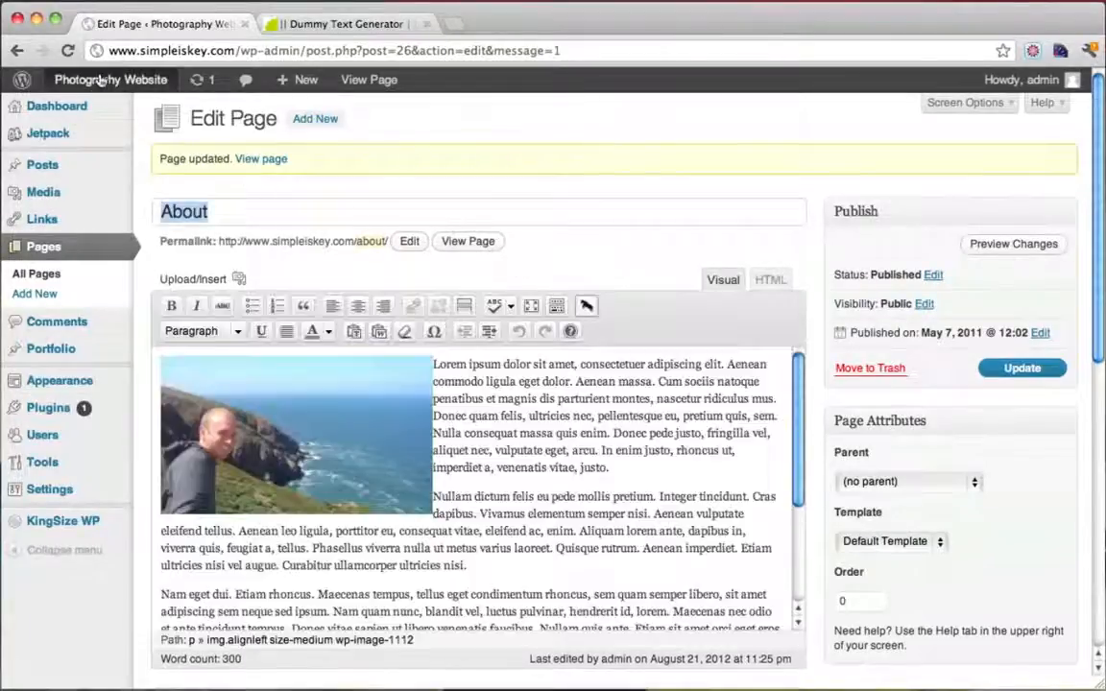
View the live About page with its new photo, then return to the Dashboard
mouse_move(88, 77)
click(97, 113)
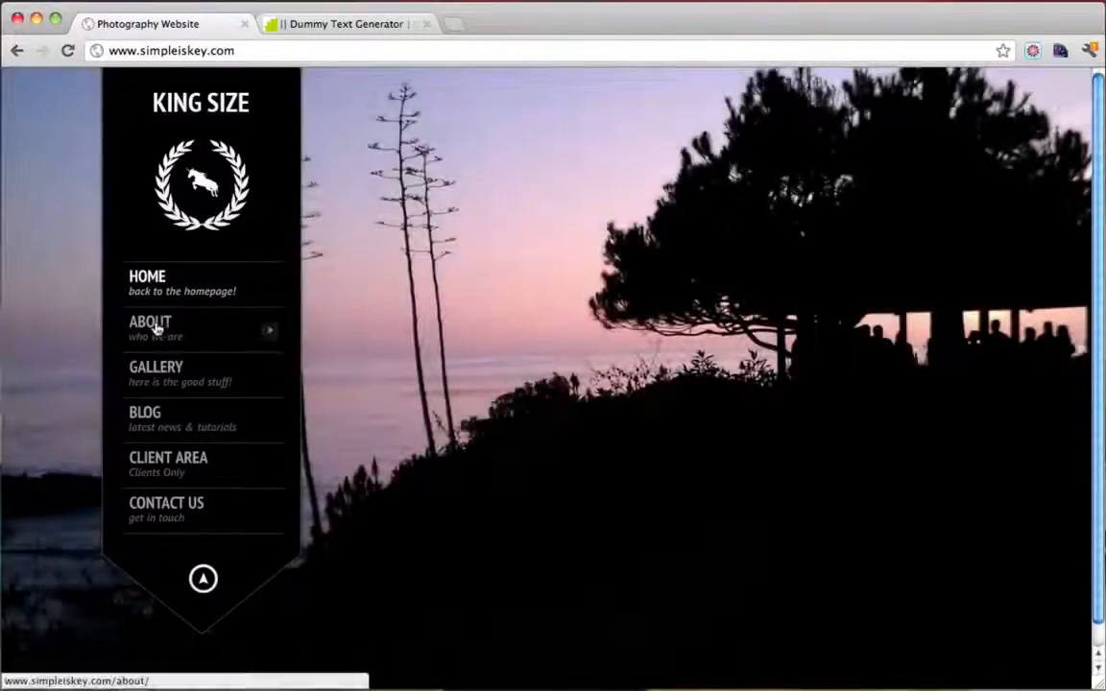
click(155, 328)
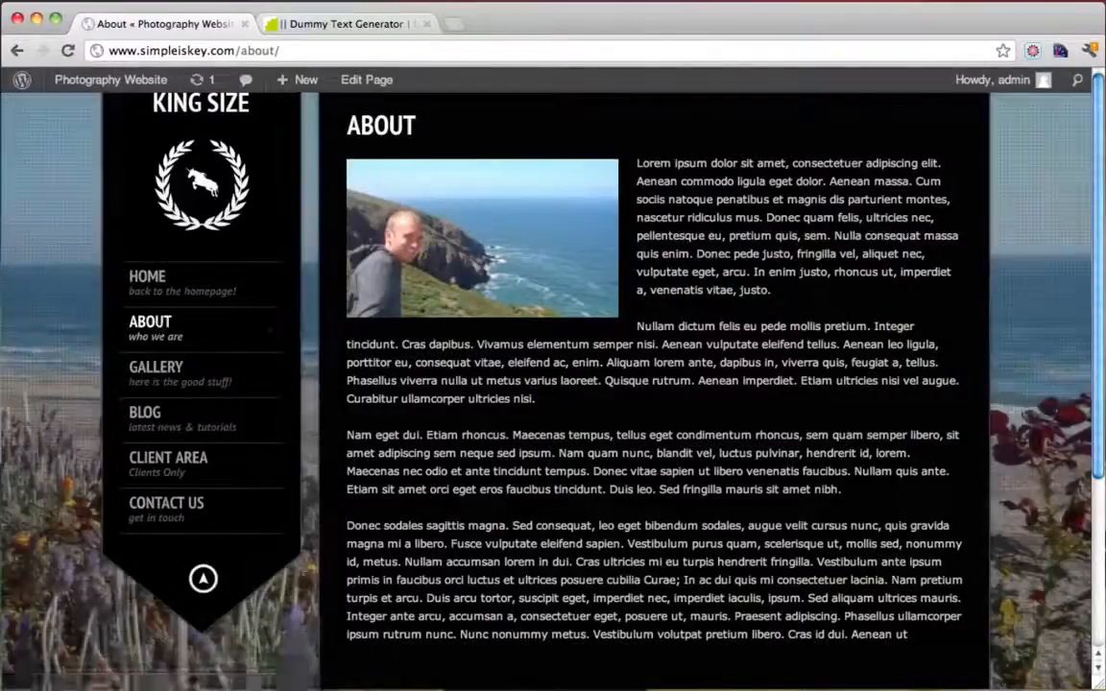
scroll(784, 313, down, 5)
scroll(783, 313, up, 5)
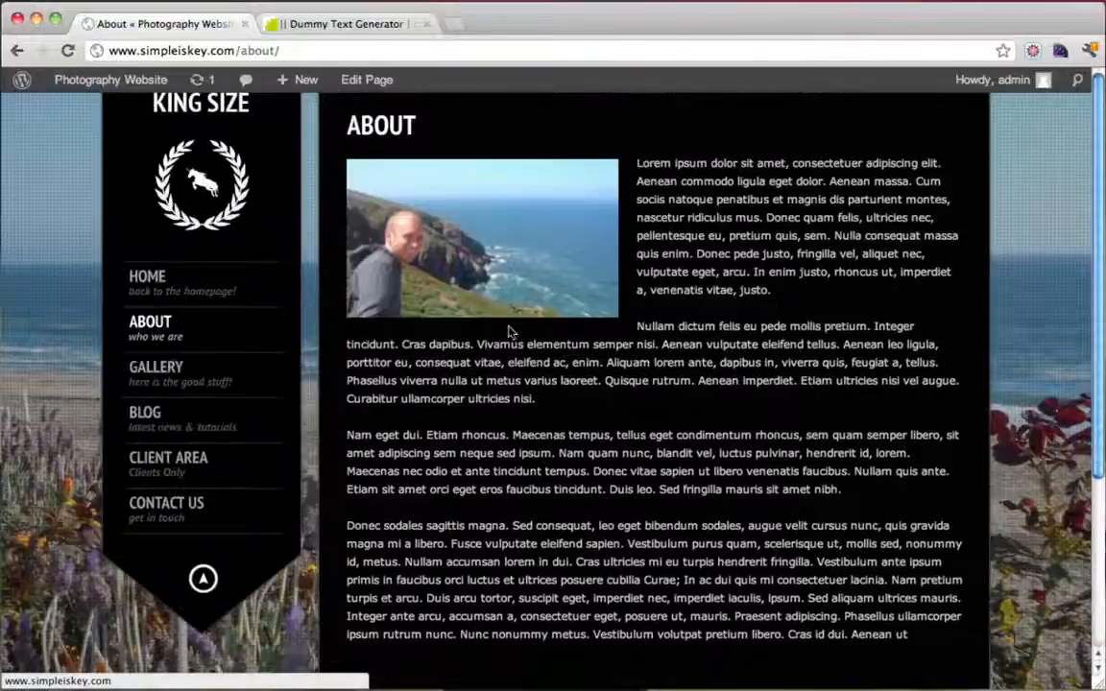
scroll(761, 423, down, 5)
scroll(762, 422, up, 5)
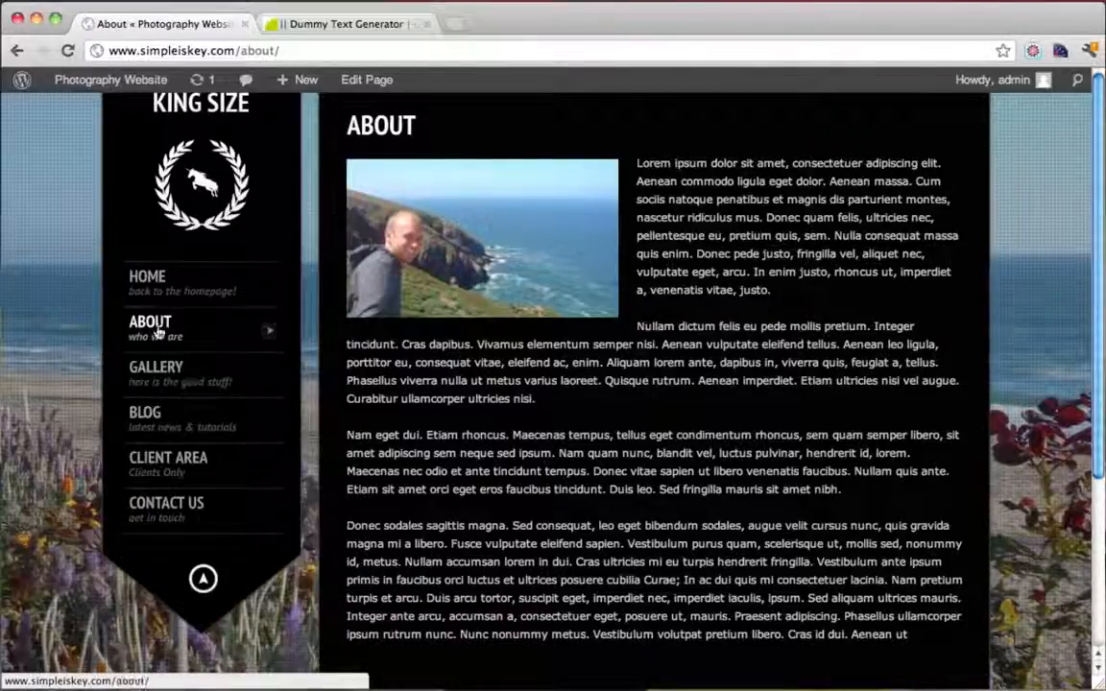
click(116, 82)
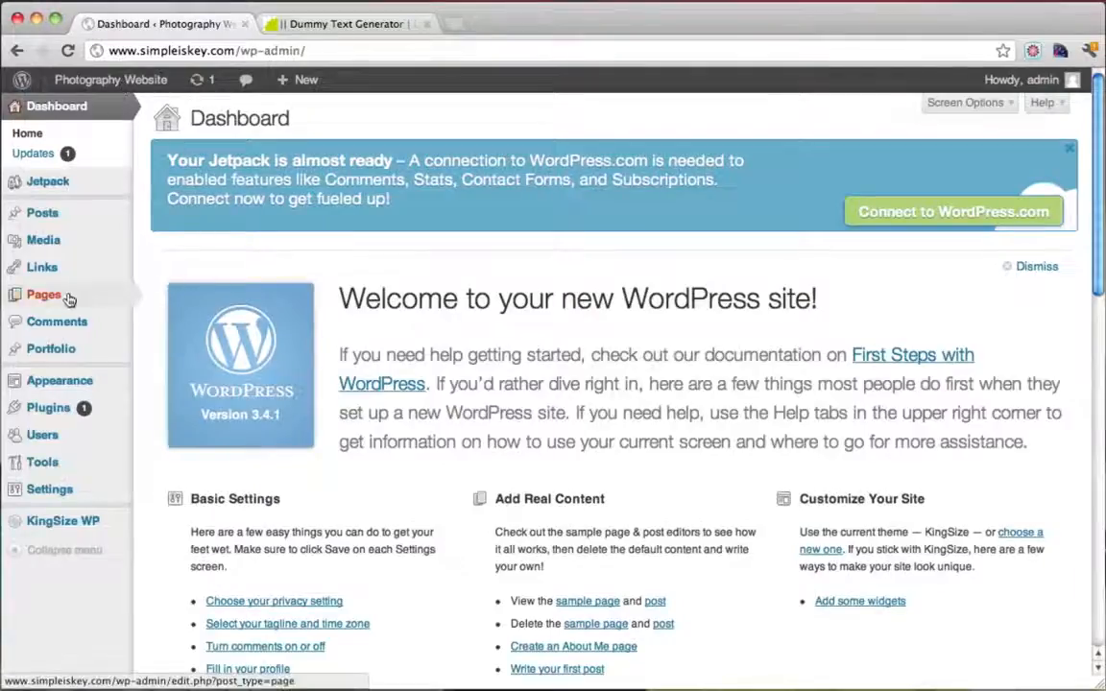
Create a new page titled 'Services' and paste the Lorem ipsum text into its body
mouse_move(63, 294)
click(191, 315)
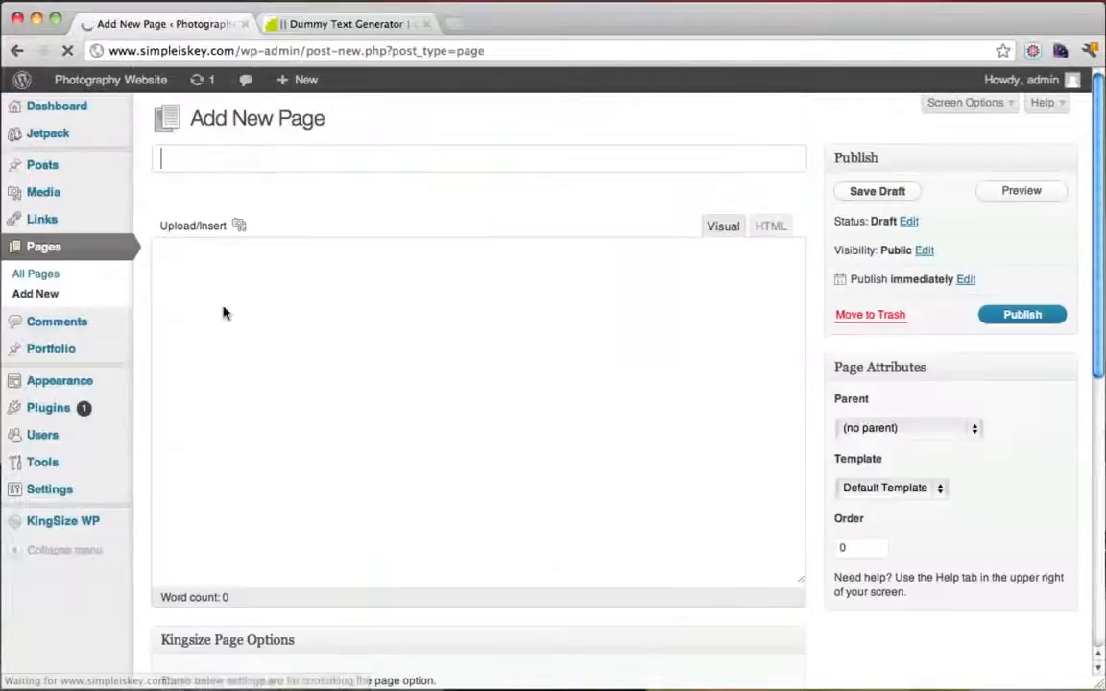
text(Seri)
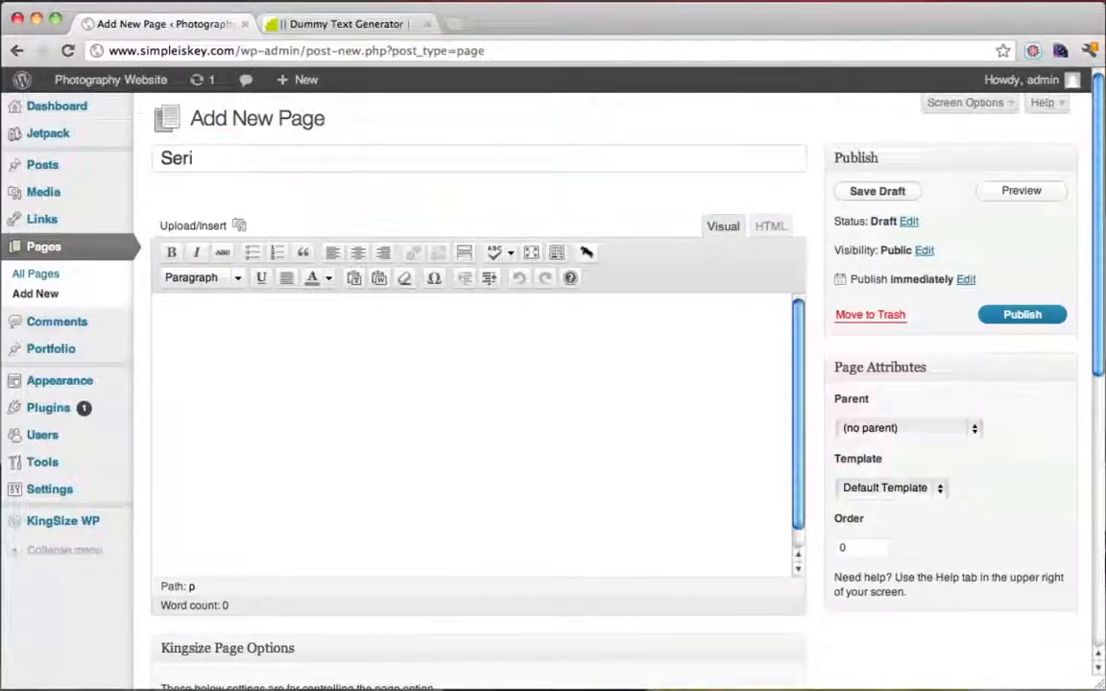
text(v)
key(BackSpace)
key(BackSpace)
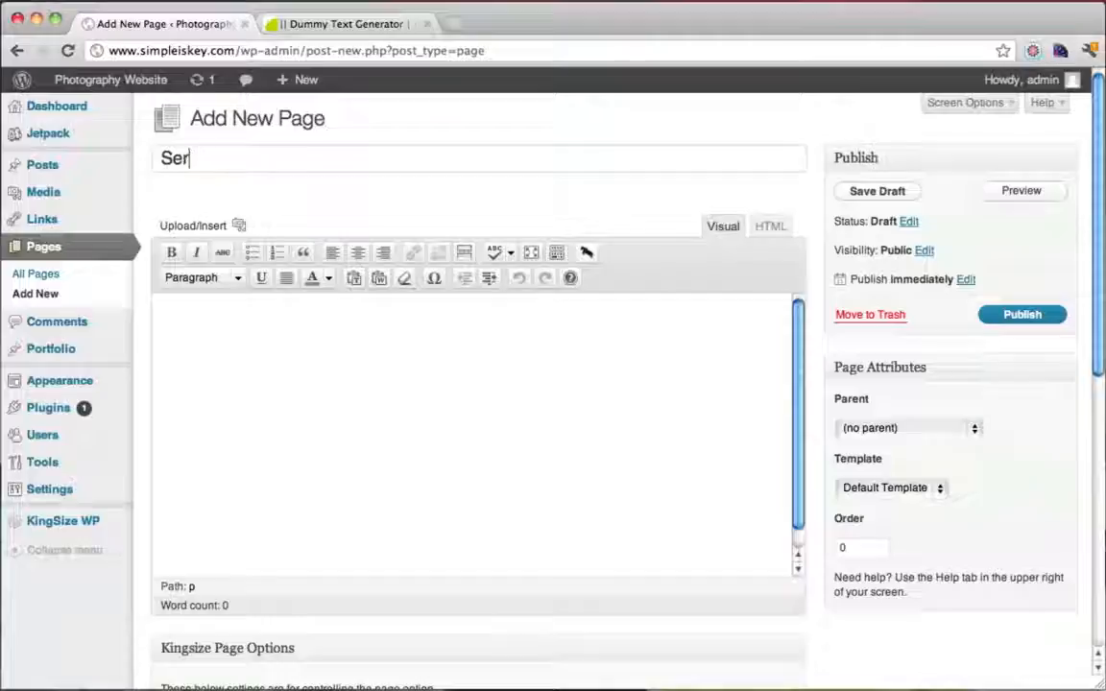
text(vices)
click(449, 422)
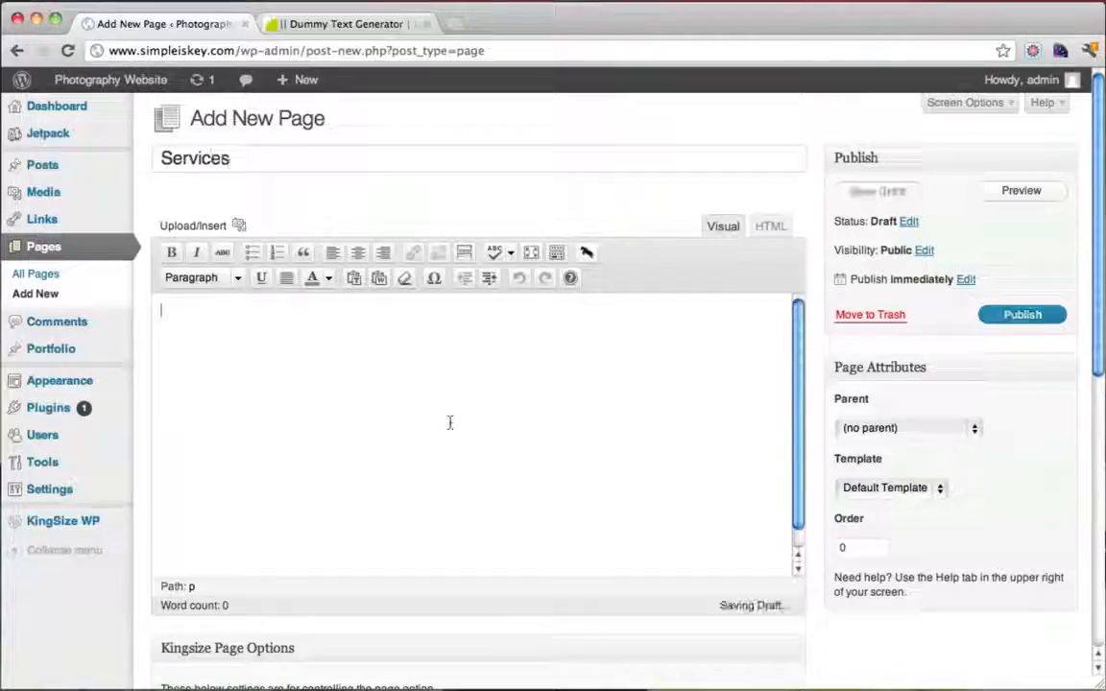
key(super+v)
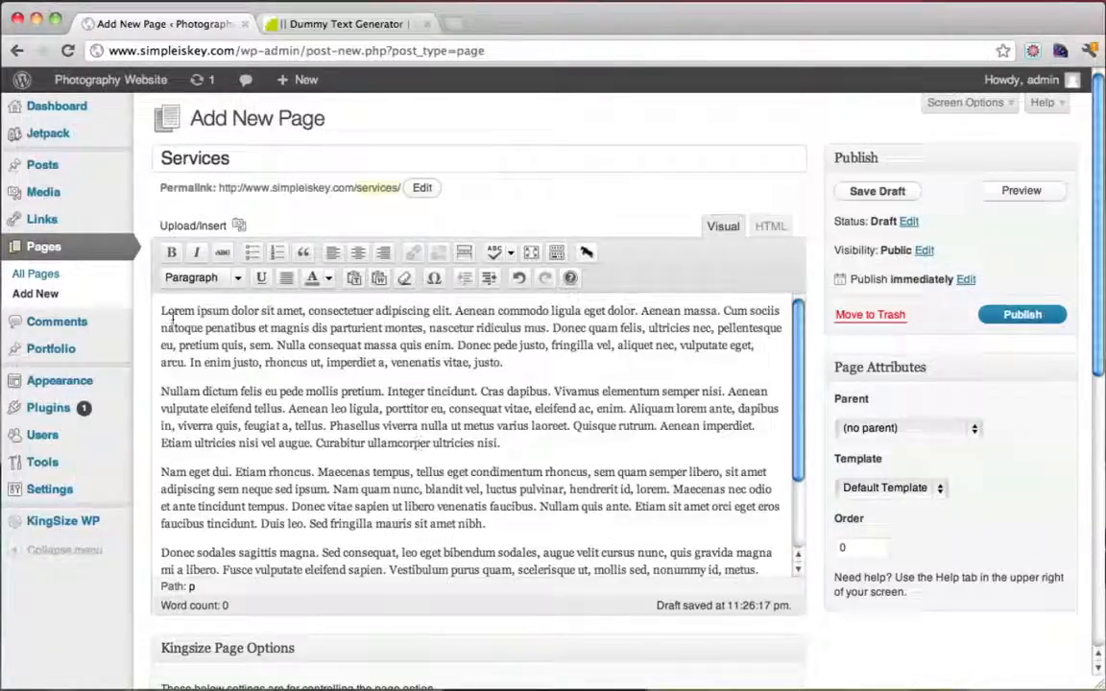
click(162, 314)
Insert library image DSC09811 unlinked before the first paragraph and publish the page
click(238, 226)
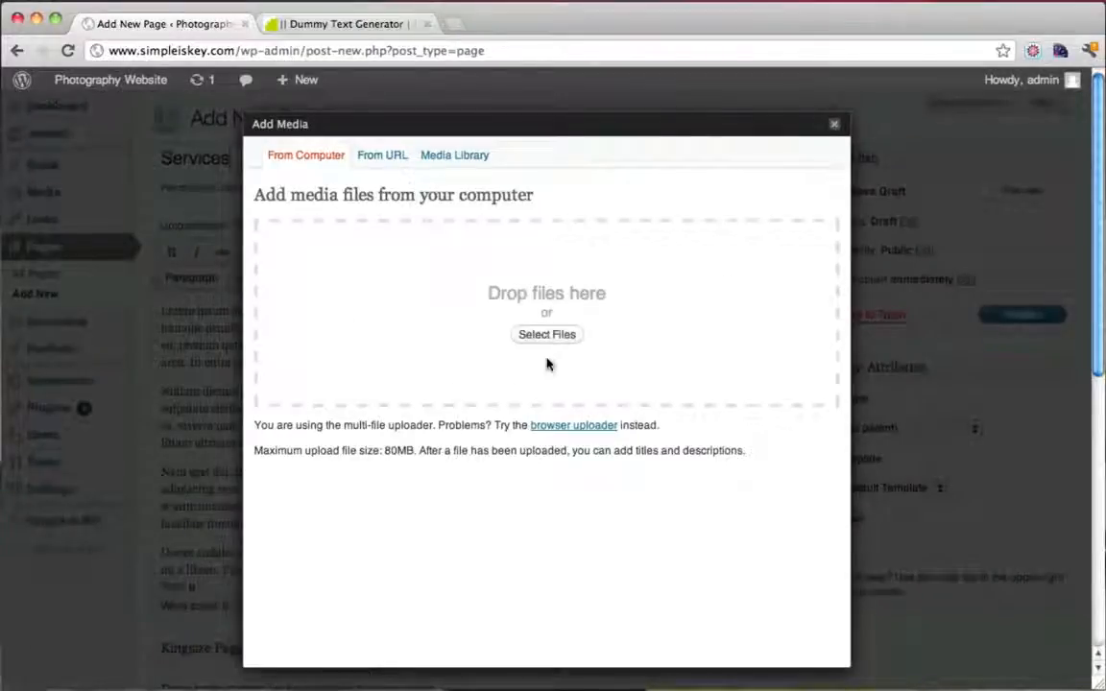
click(459, 159)
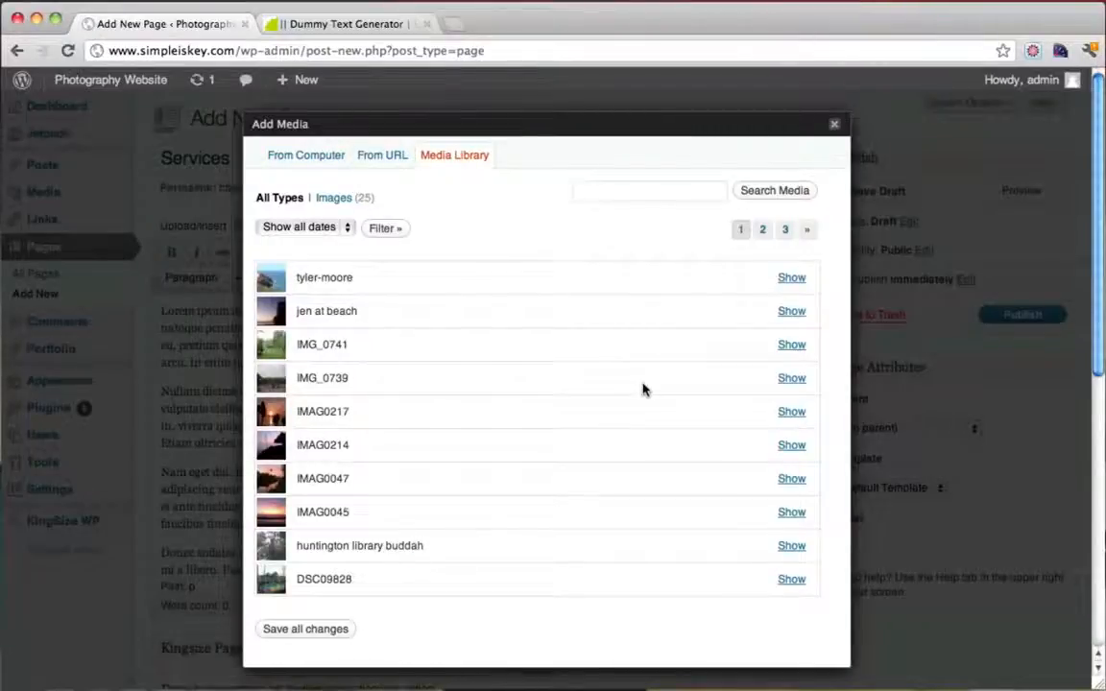
scroll(642, 388, down, 2)
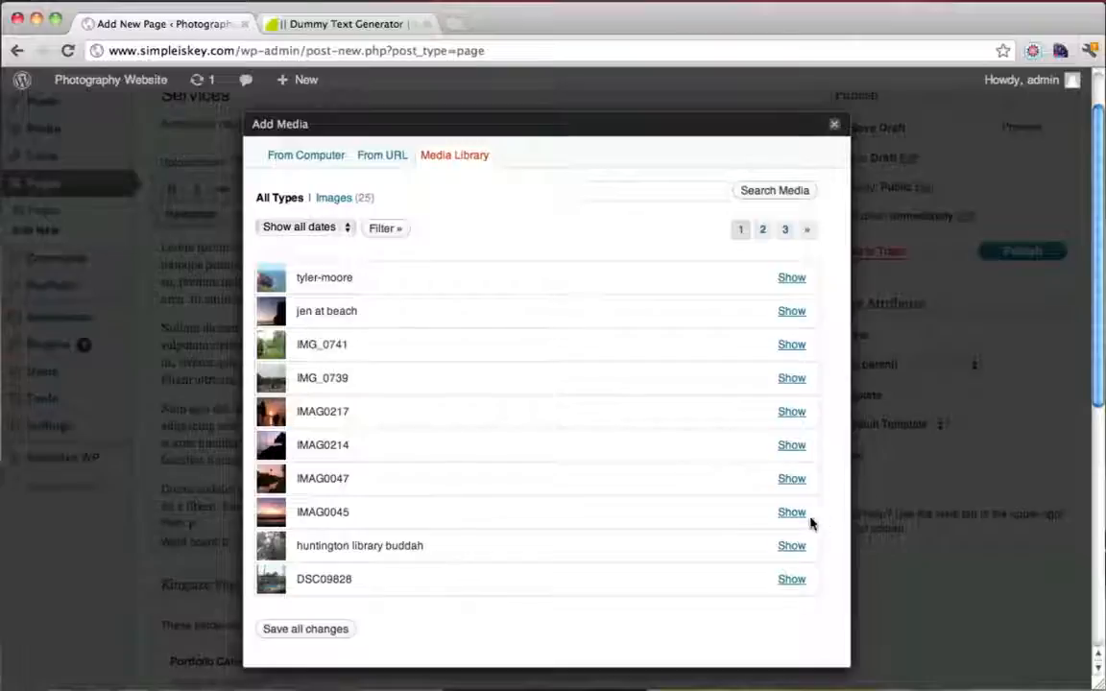
click(766, 231)
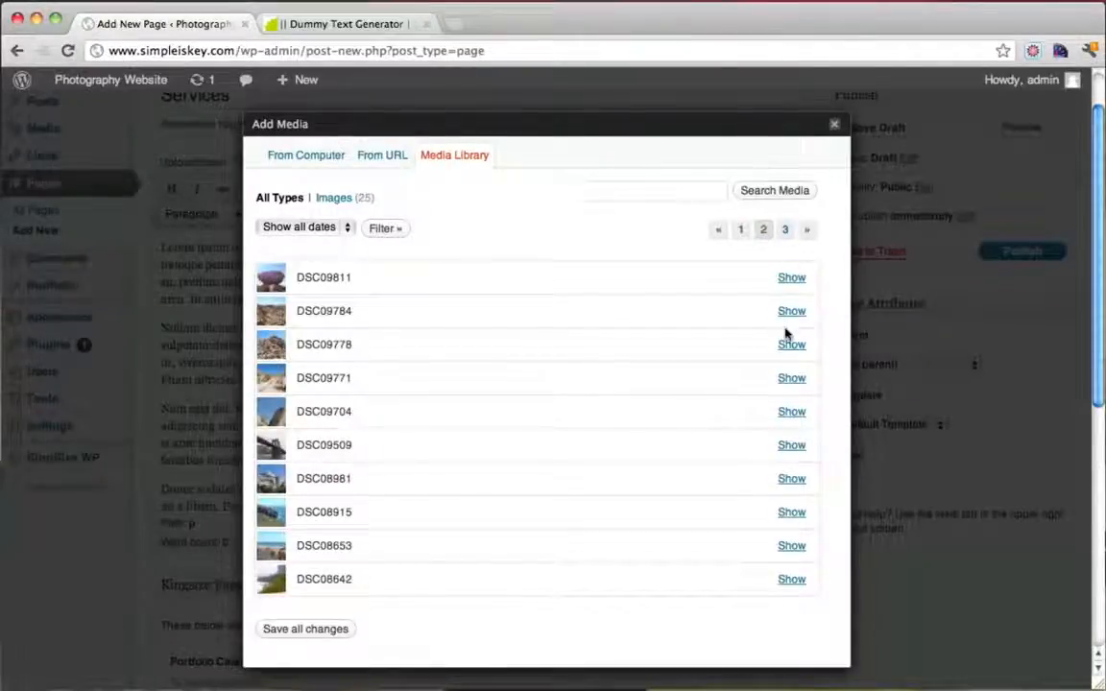
click(793, 278)
scroll(712, 389, down, 2)
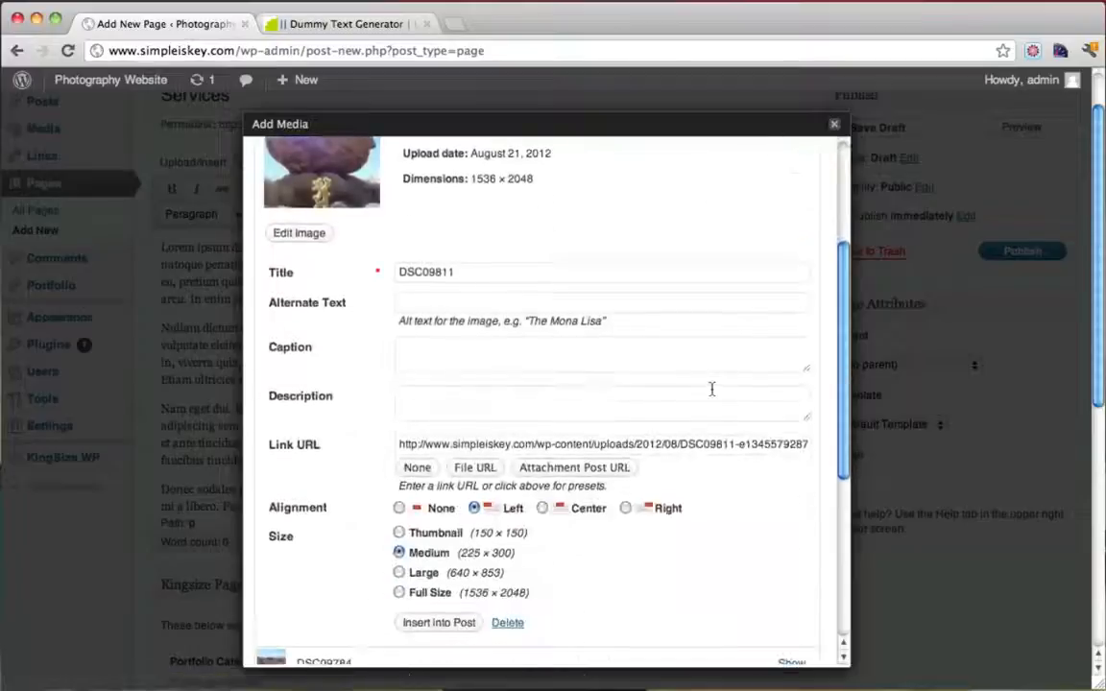
click(417, 468)
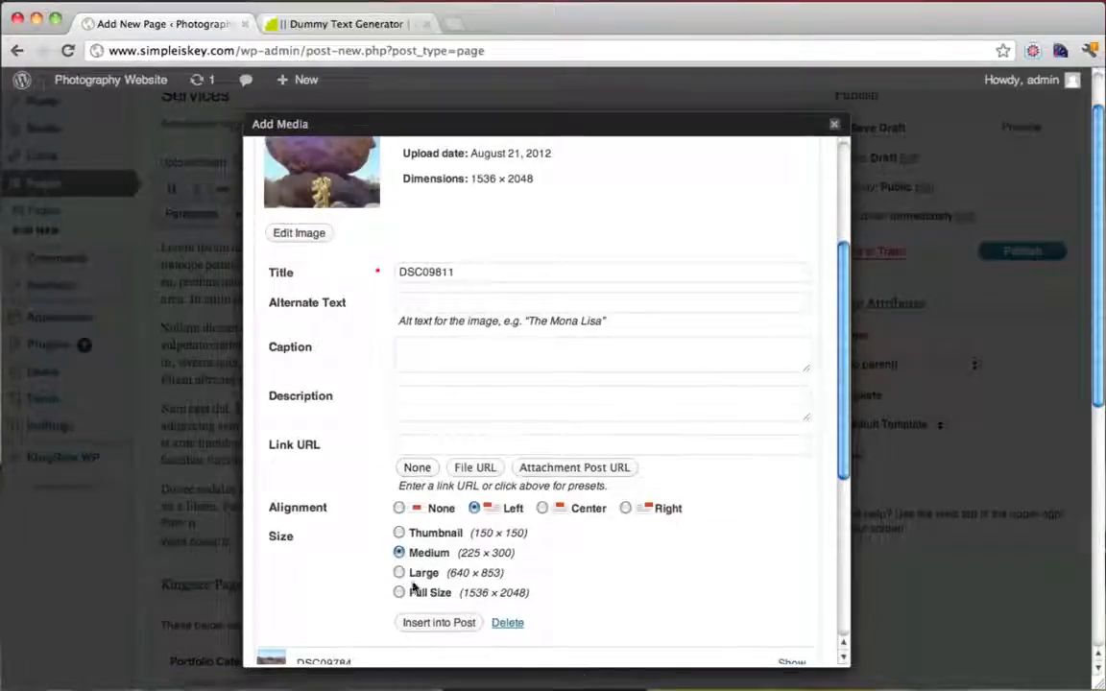
click(451, 626)
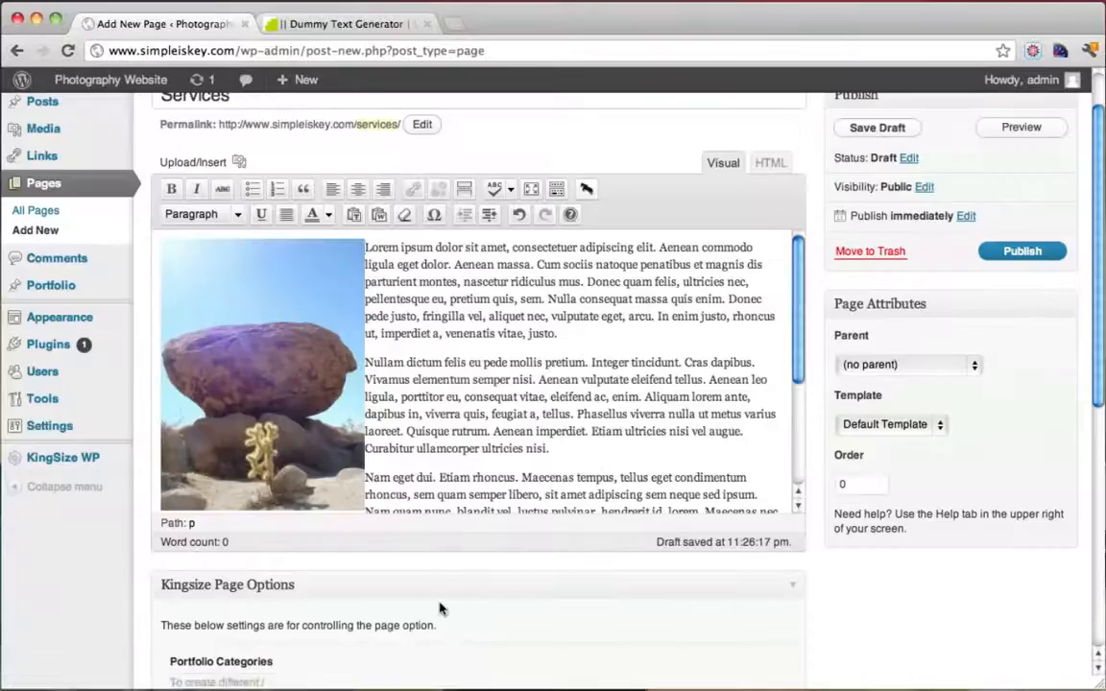
scroll(542, 365, down, 2)
click(1015, 252)
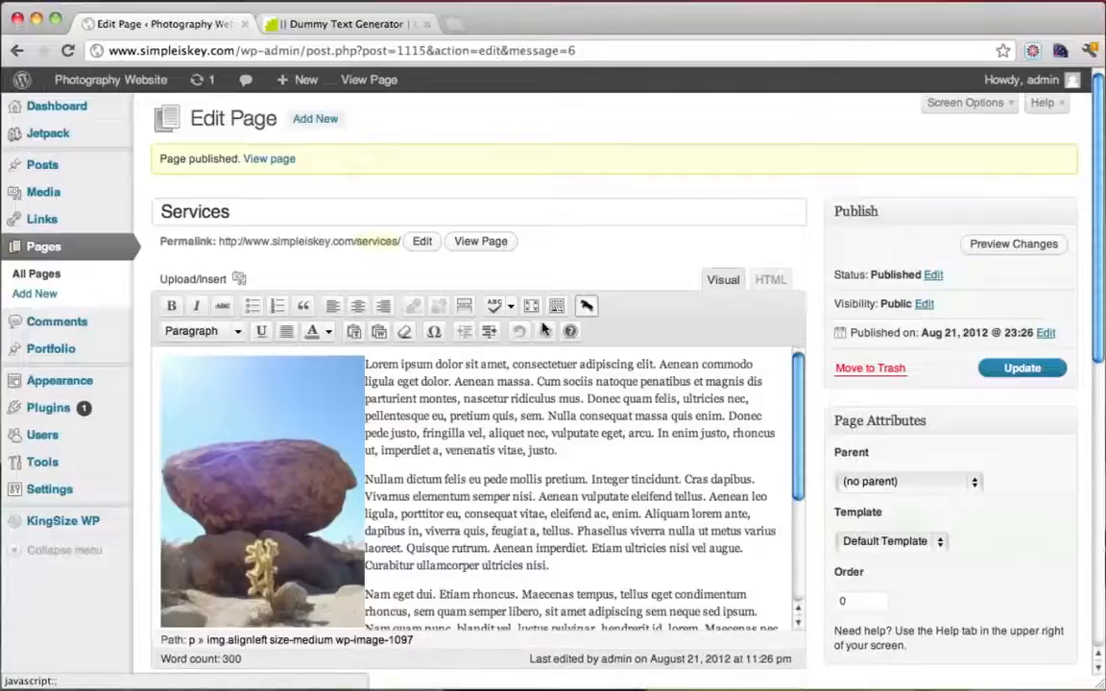
Add the Services page to the navigation menu directly after About and save the menu
mouse_move(153, 81)
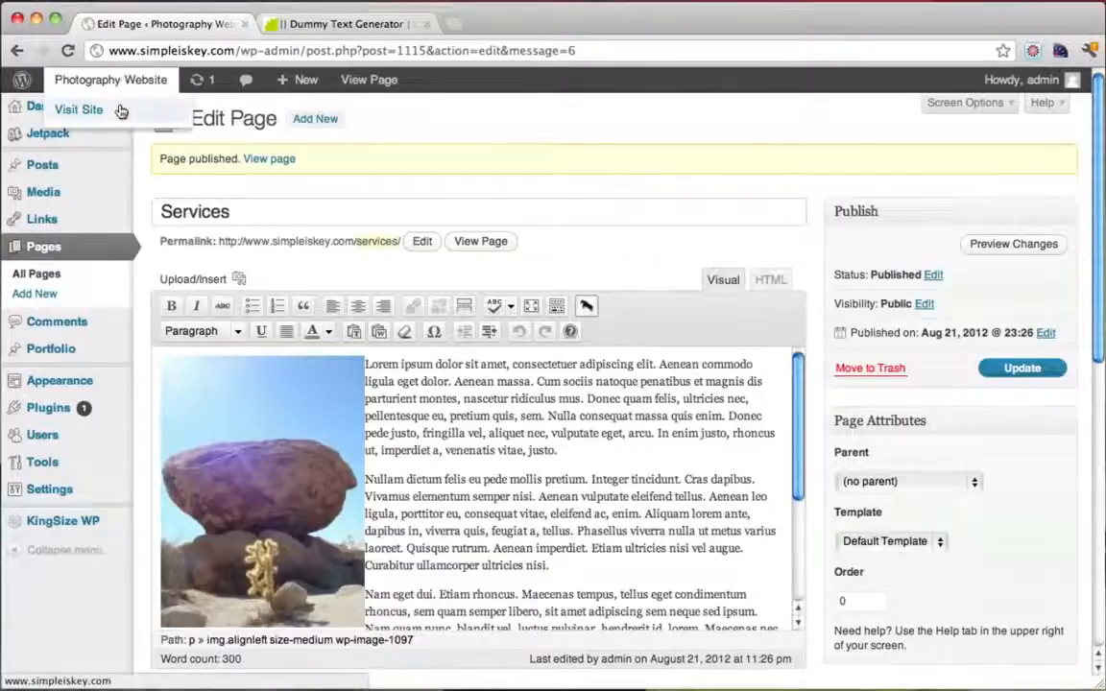
click(120, 111)
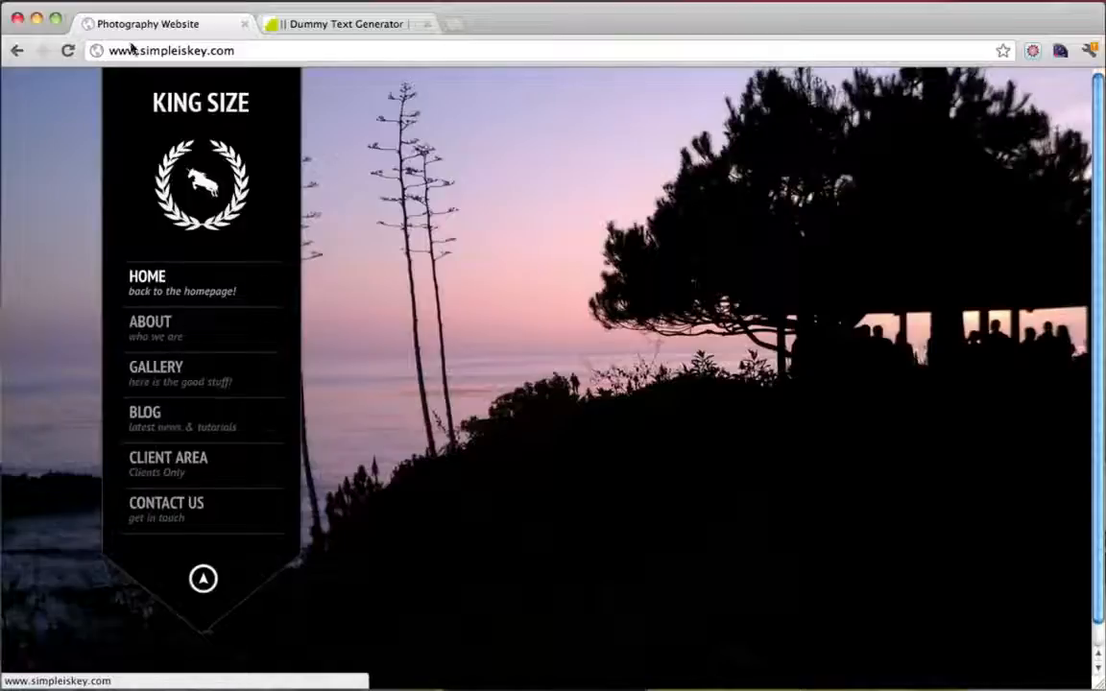
click(15, 52)
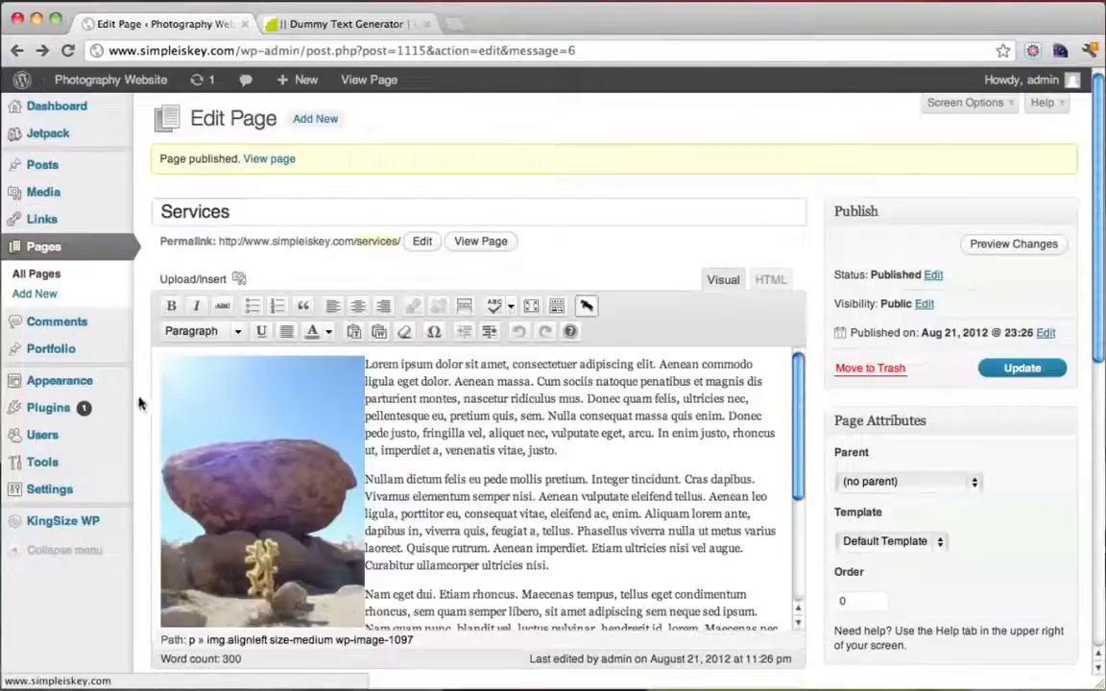
mouse_move(89, 388)
click(208, 426)
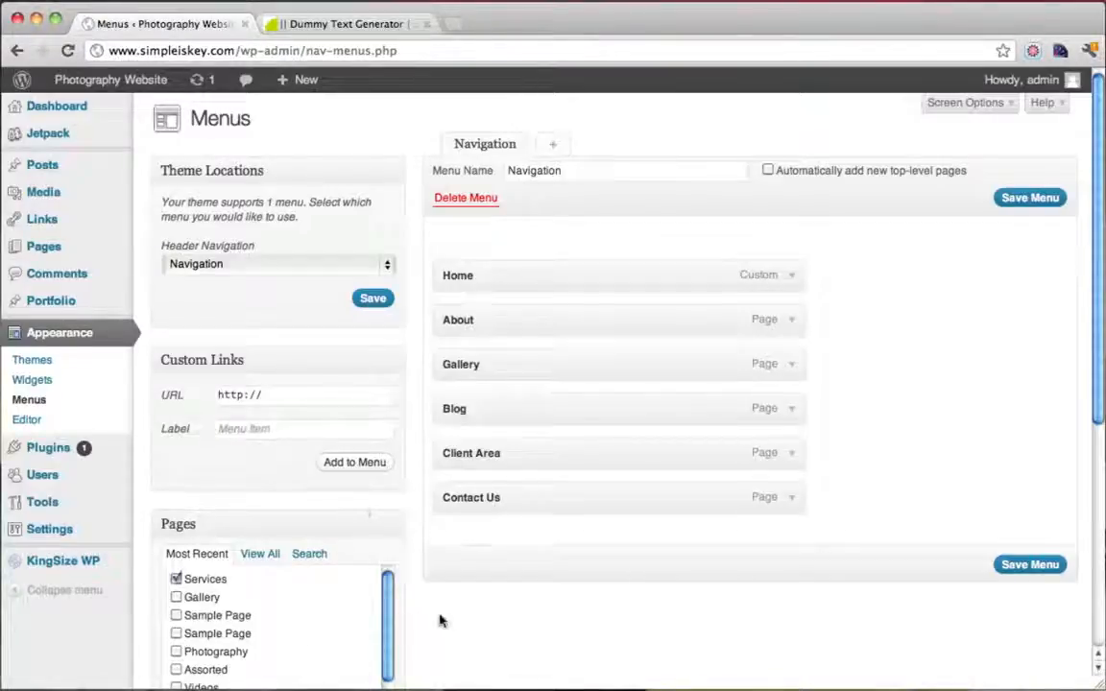
scroll(440, 621, down, 3)
click(355, 627)
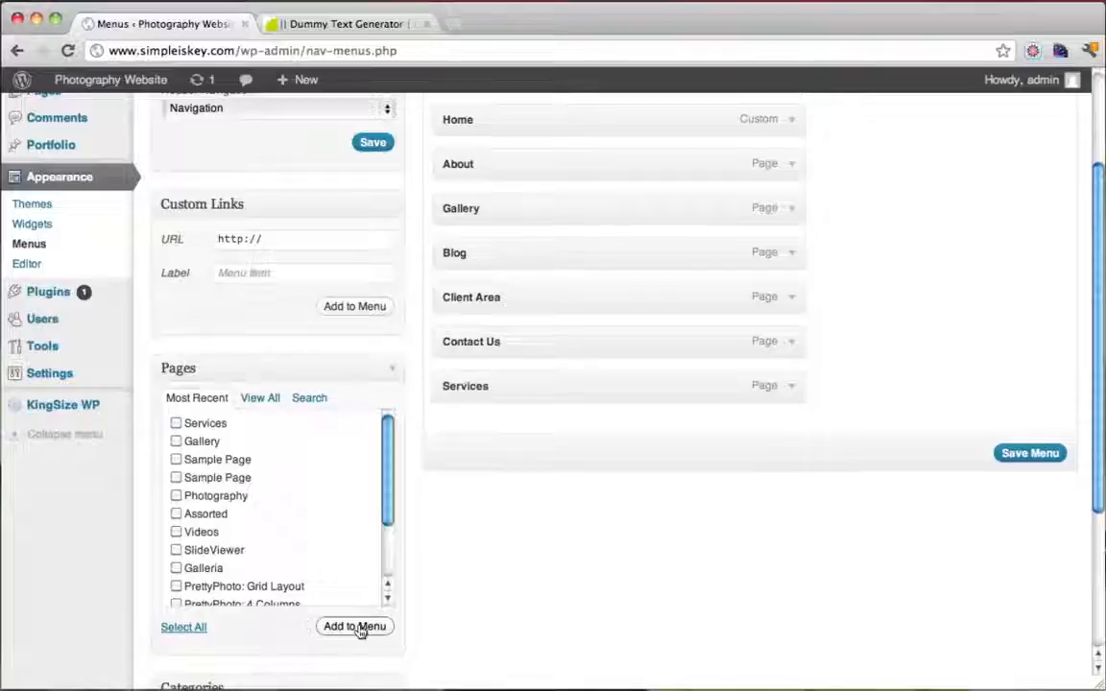
drag(467, 388, 461, 208)
click(1035, 455)
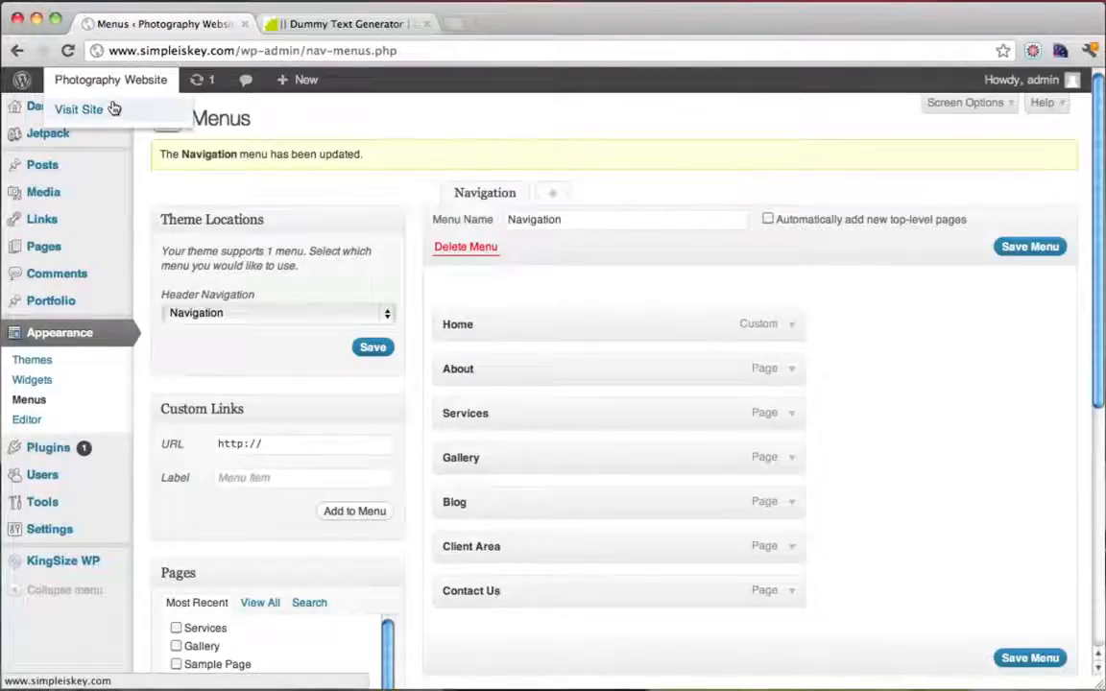
Check the new menu on the live site and close the Dummy Text Generator tab
click(112, 108)
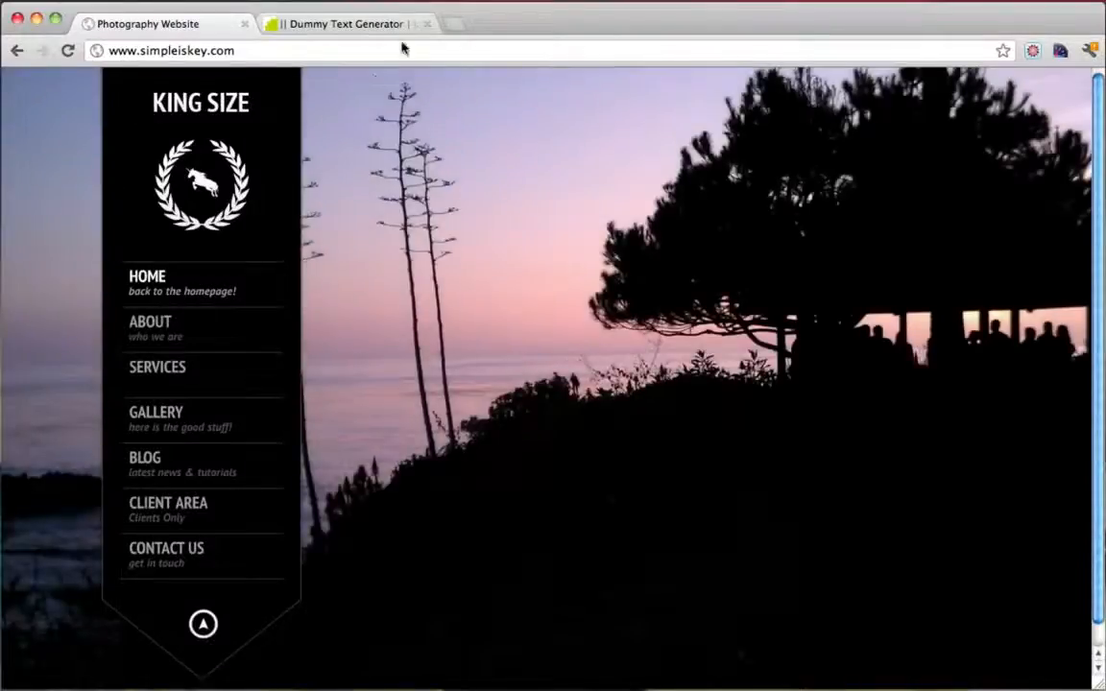
click(388, 23)
click(427, 24)
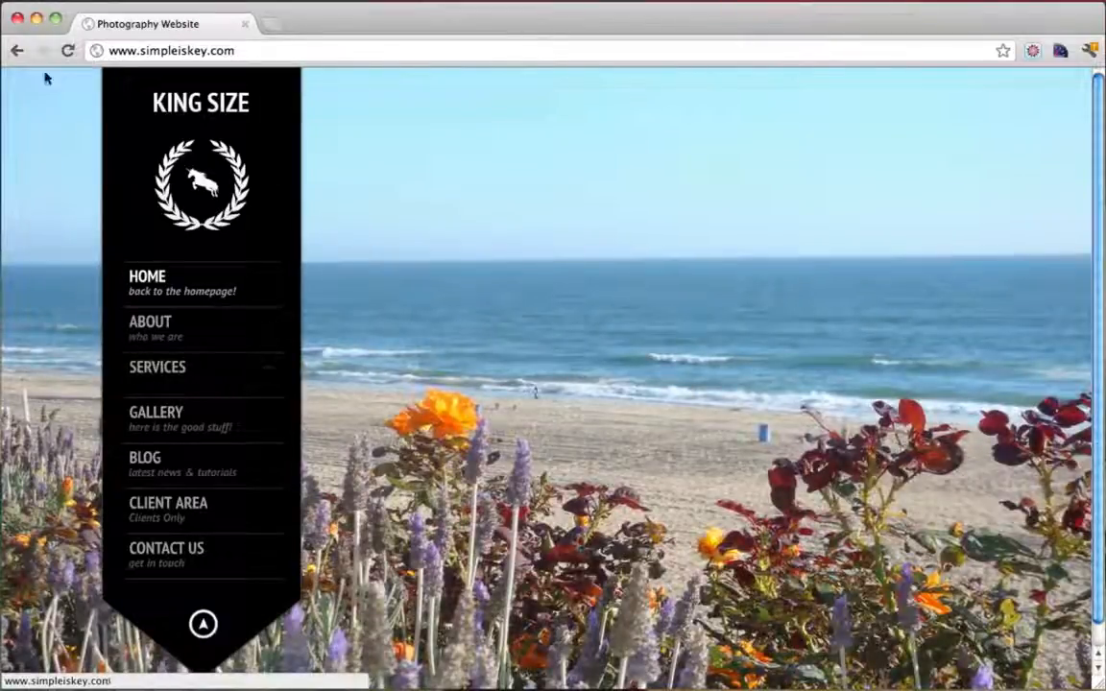
click(17, 50)
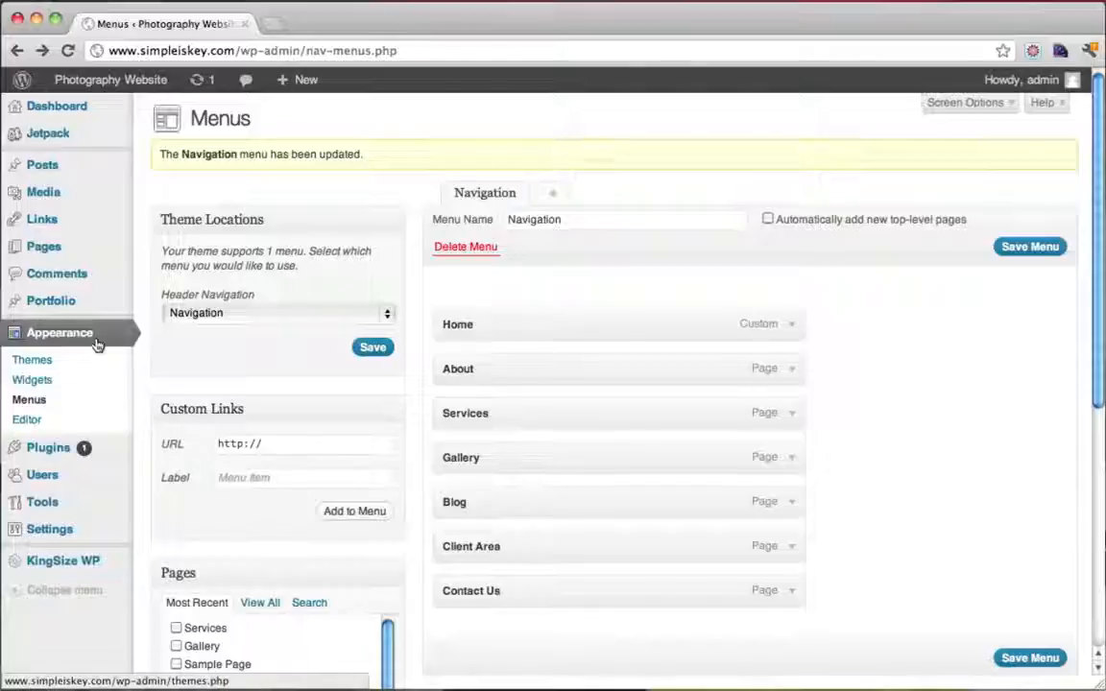
Give the Services menu item the description 'all my services' and save the menu
scroll(501, 323, down, 1)
scroll(501, 323, up, 1)
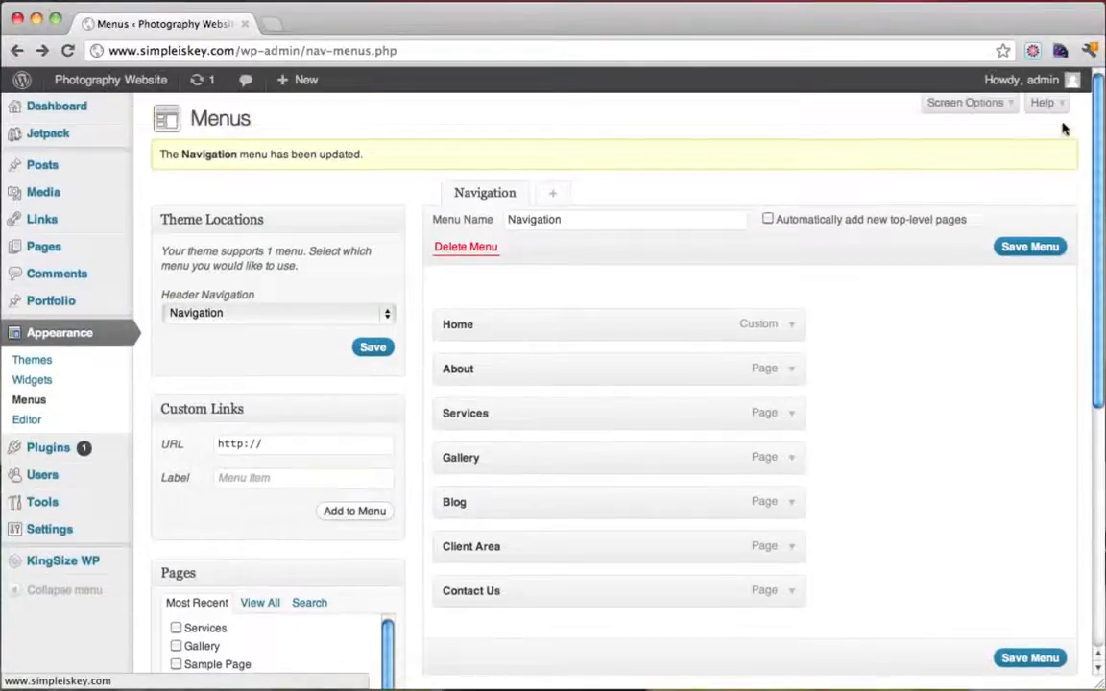
click(985, 106)
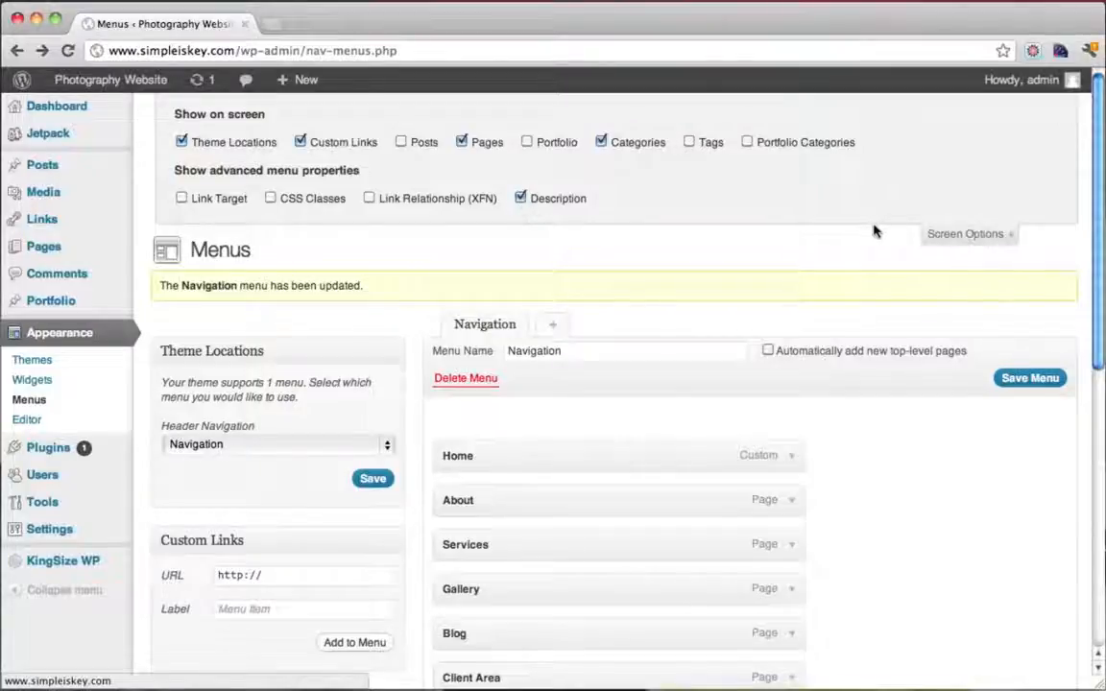
click(964, 234)
scroll(963, 237, down, 2)
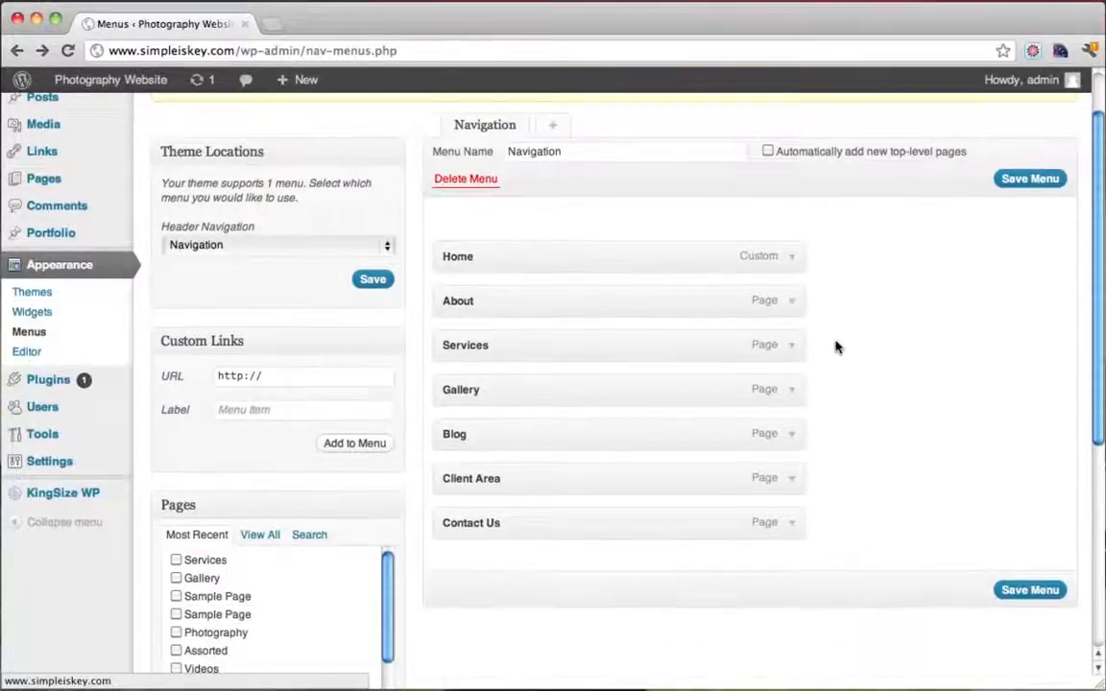
click(790, 346)
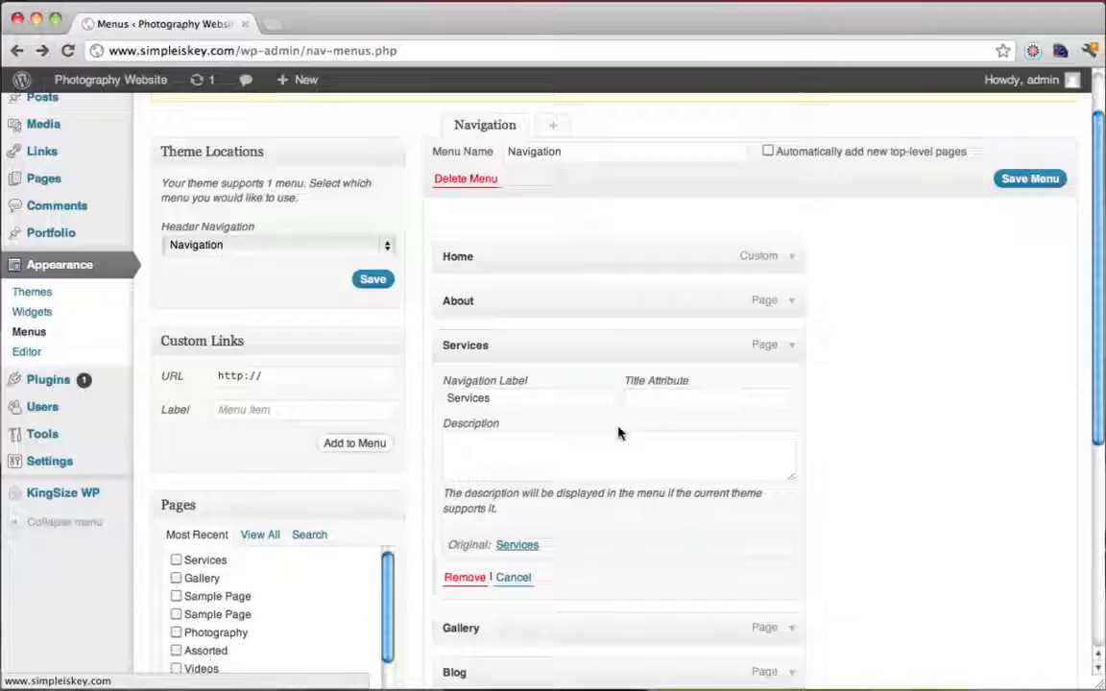
click(519, 457)
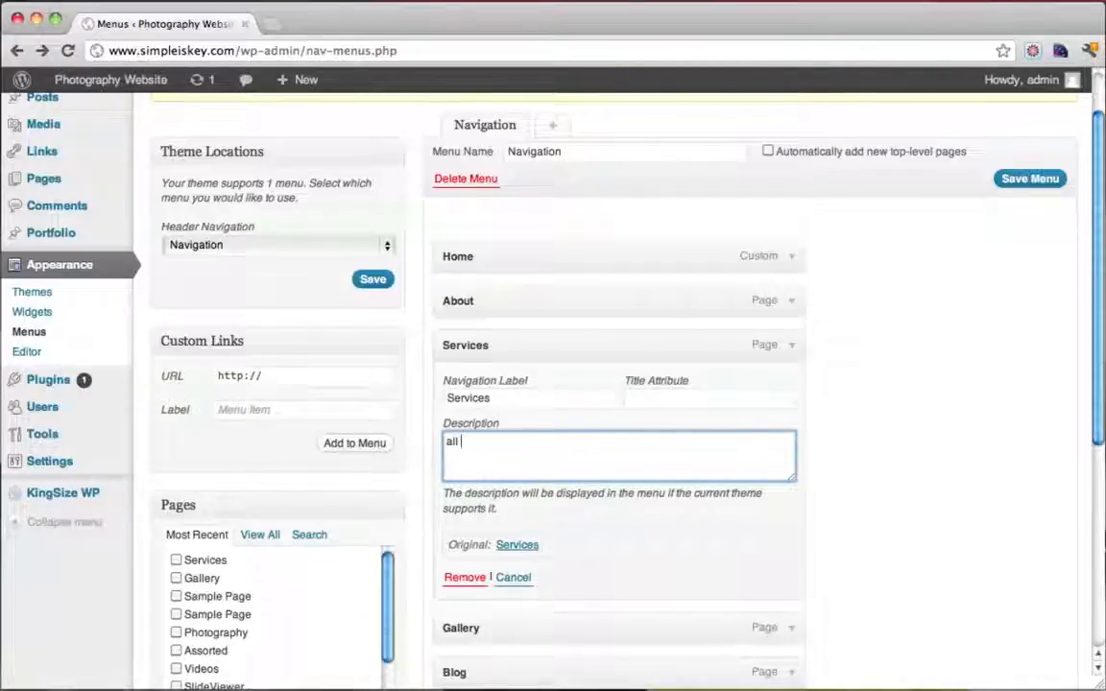
text(all my services)
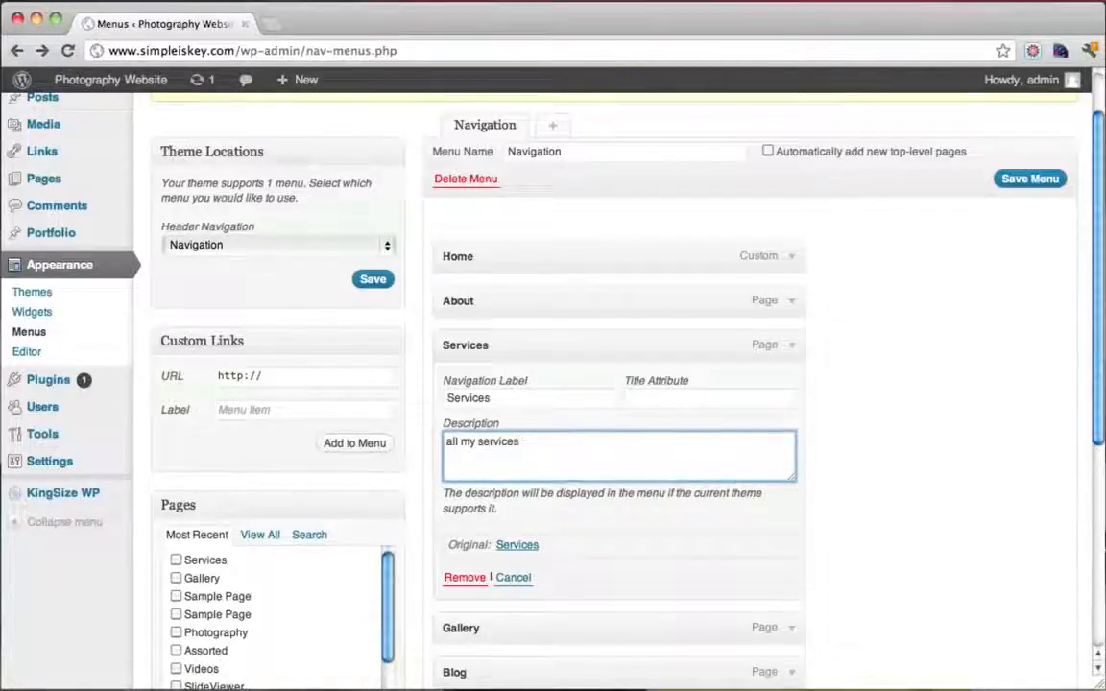
scroll(829, 521, down, 3)
click(1024, 626)
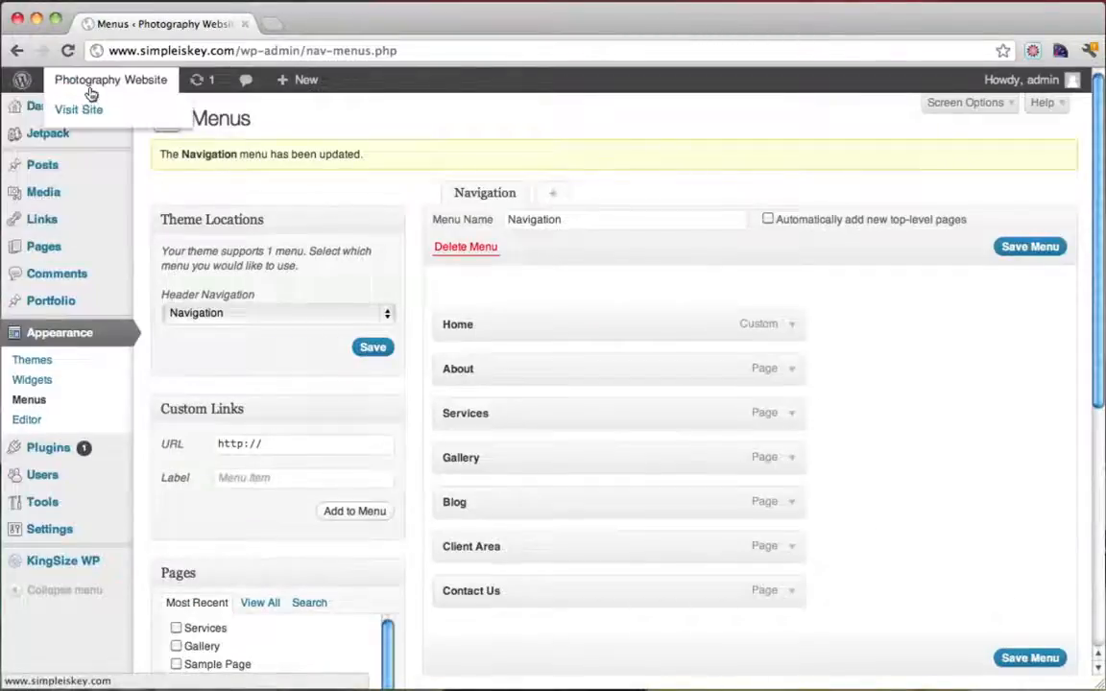
Visit the live site and look over the About and Services pages
click(92, 109)
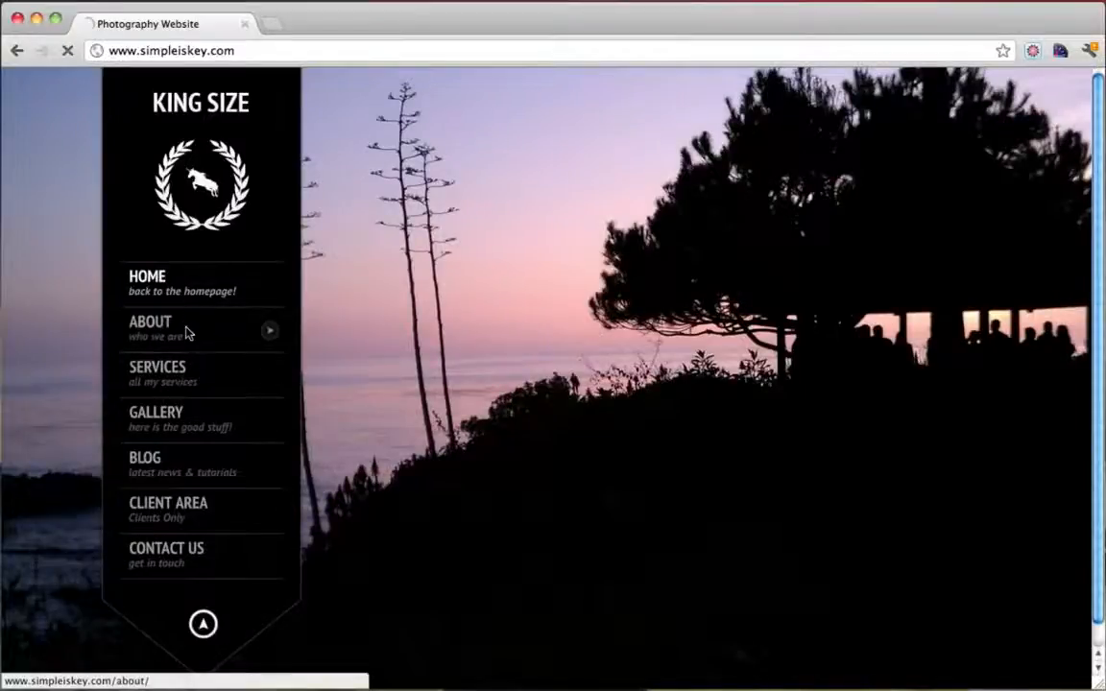
click(149, 326)
click(189, 382)
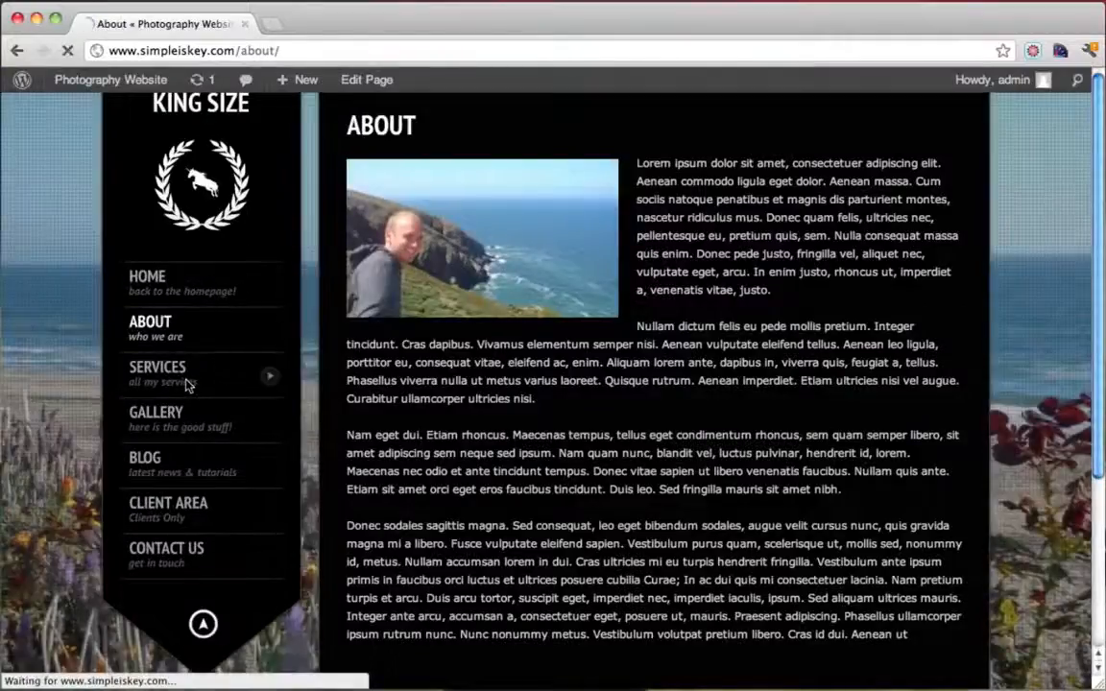
scroll(706, 344, down, 4)
scroll(705, 344, up, 3)
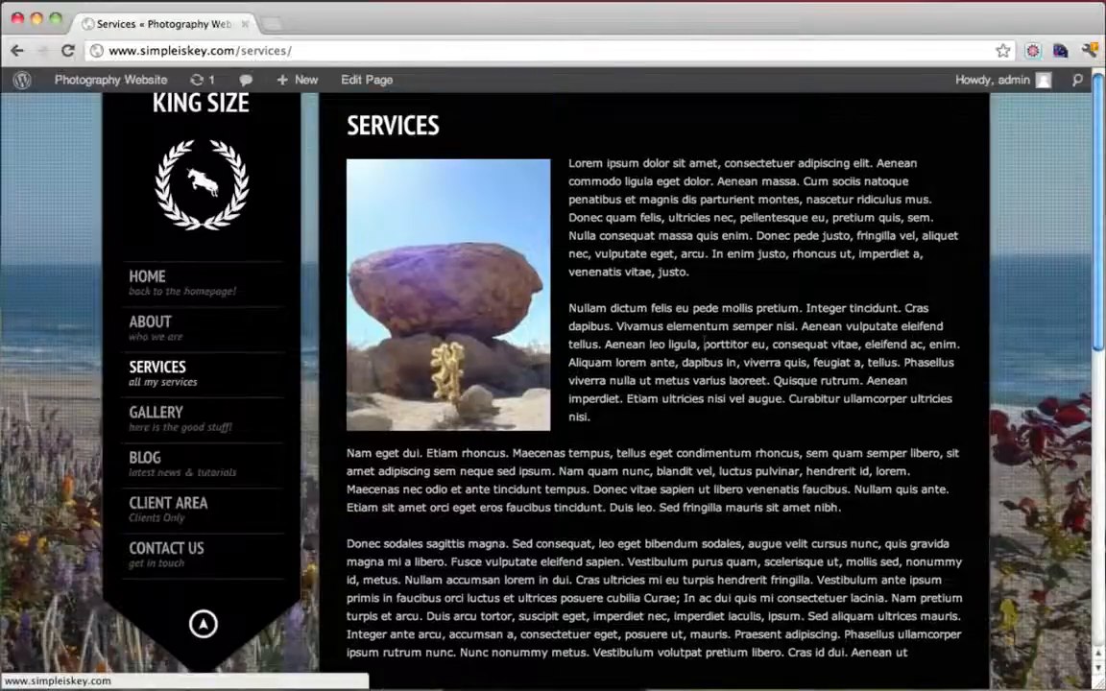
scroll(706, 344, down, 10)
scroll(705, 344, up, 10)
scroll(704, 343, down, 10)
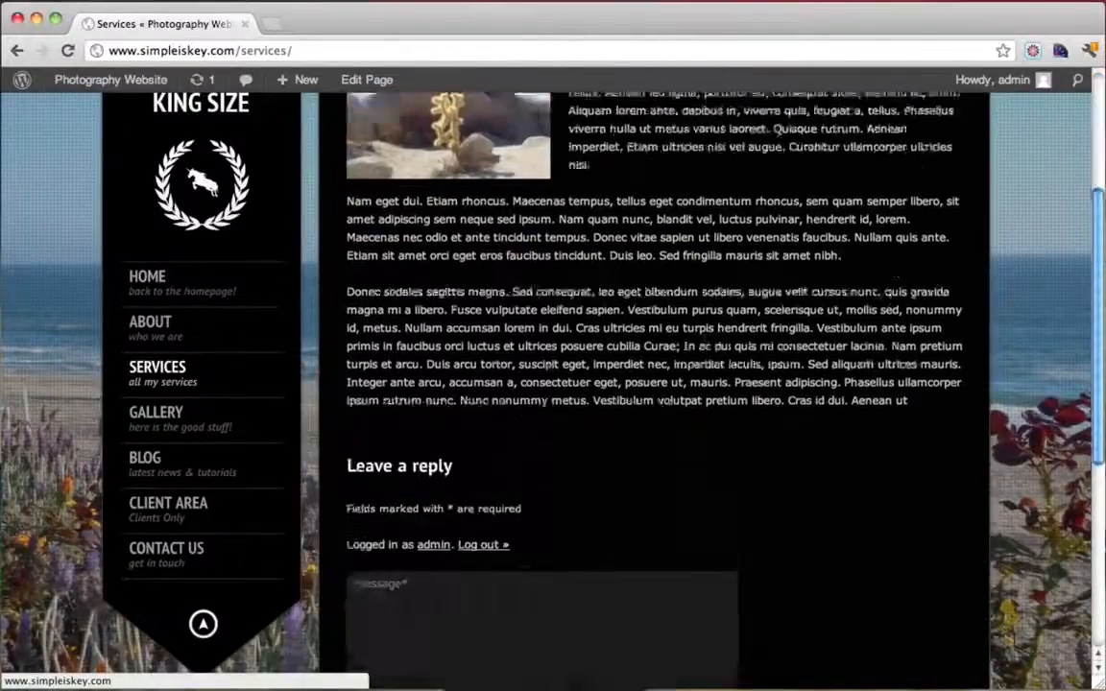
scroll(641, 348, up, 3)
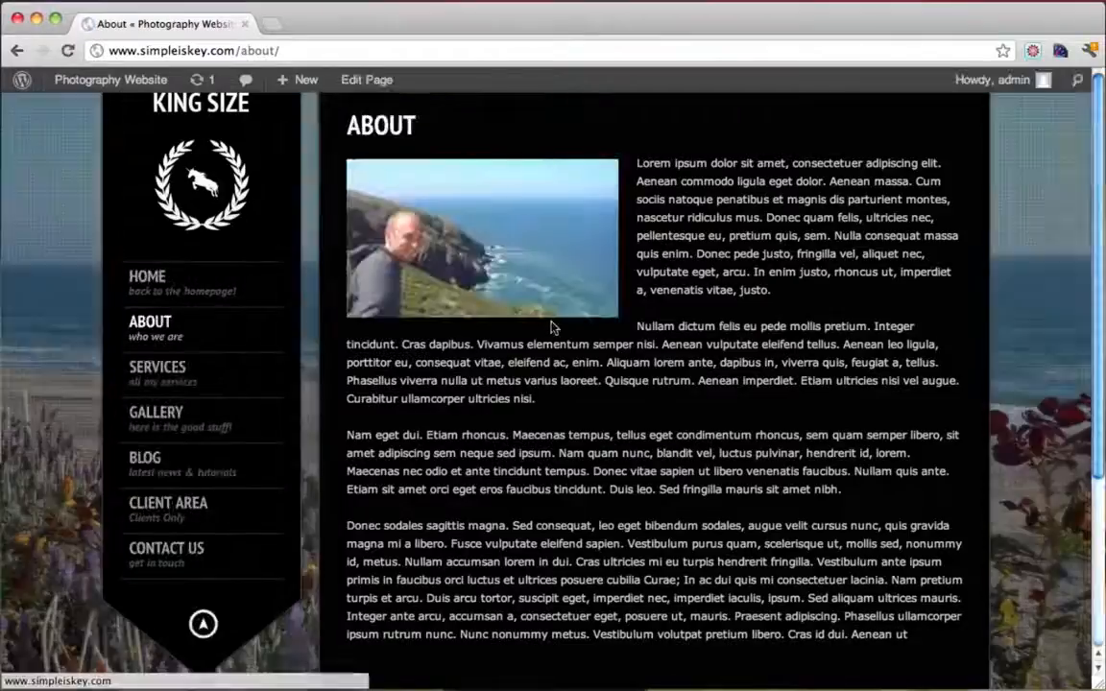
scroll(550, 325, down, 5)
Reopen the live Services page, review its reply box, then return to the Dashboard
click(180, 382)
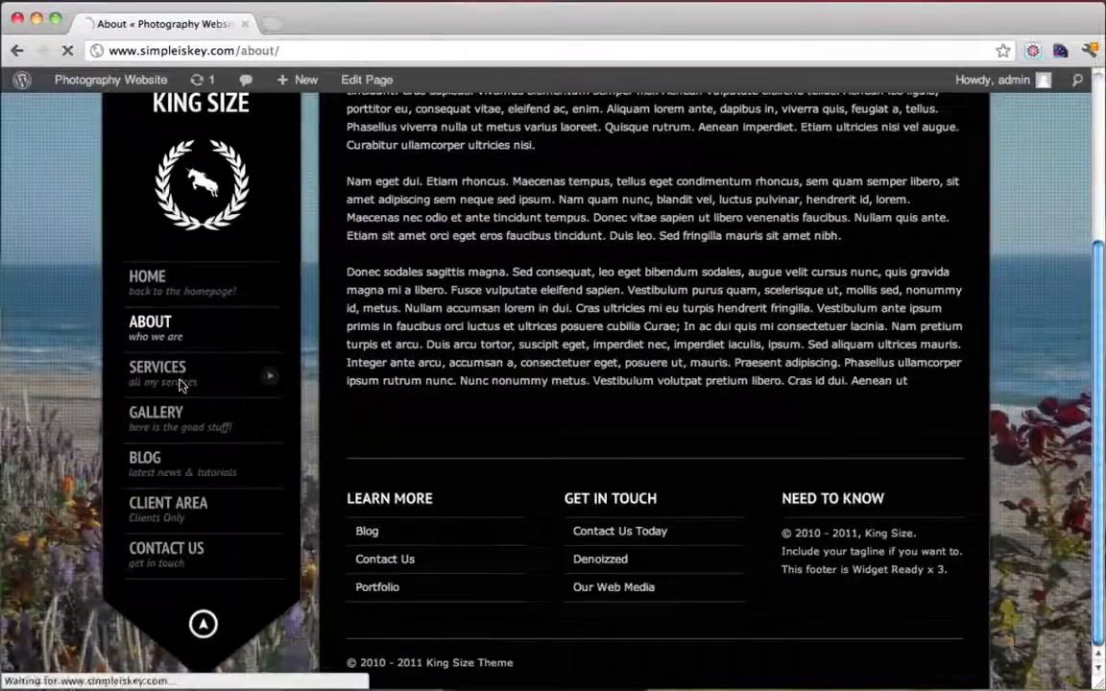
scroll(182, 384, down, 10)
click(514, 317)
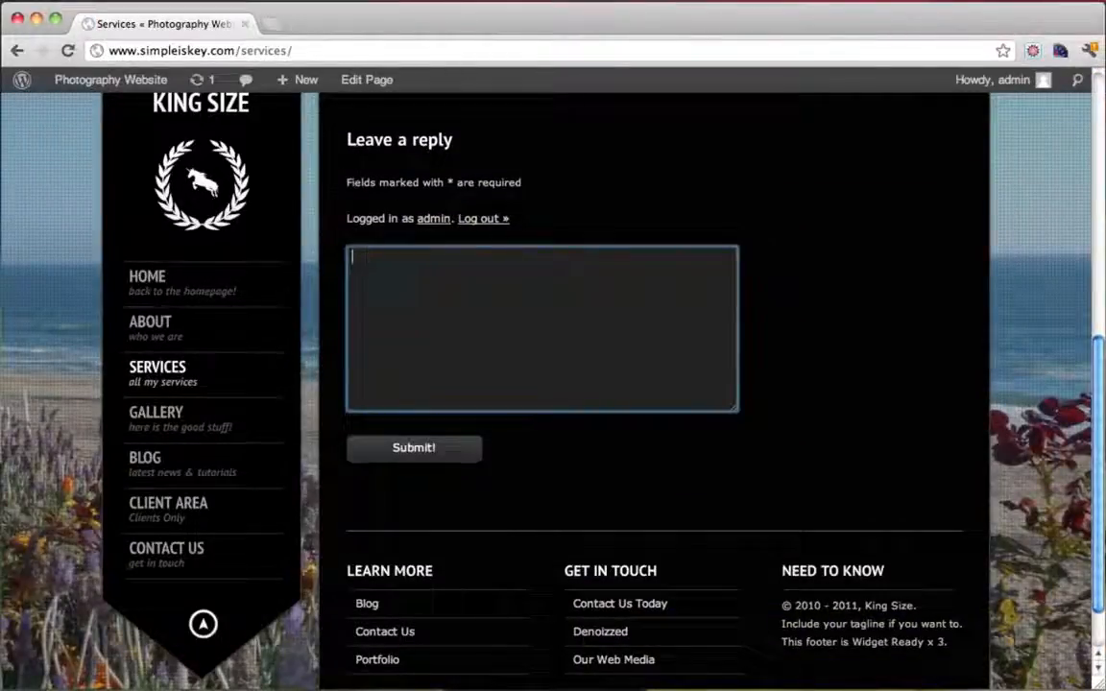
scroll(553, 369, up, 3)
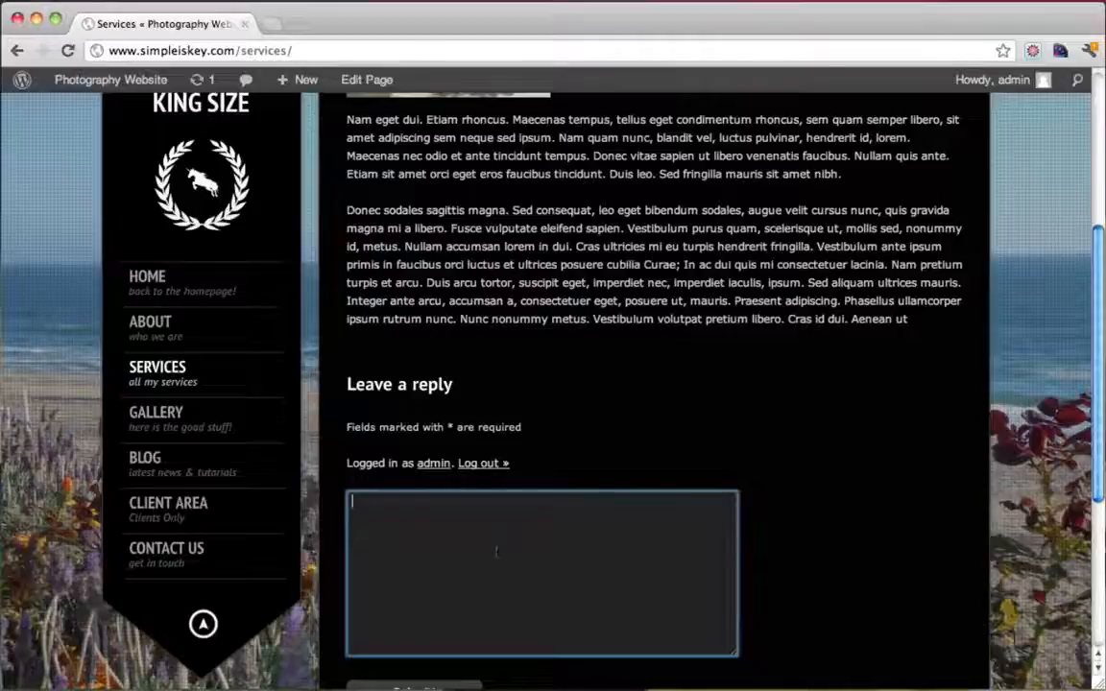
scroll(497, 551, up, 3)
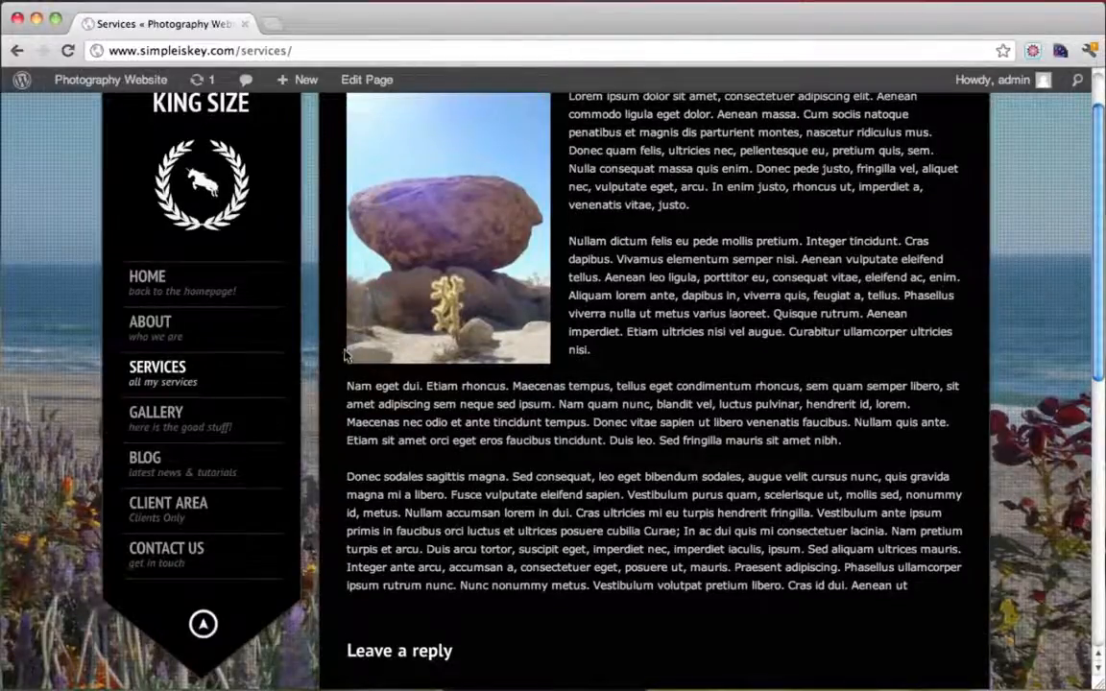
scroll(346, 355, down, 4)
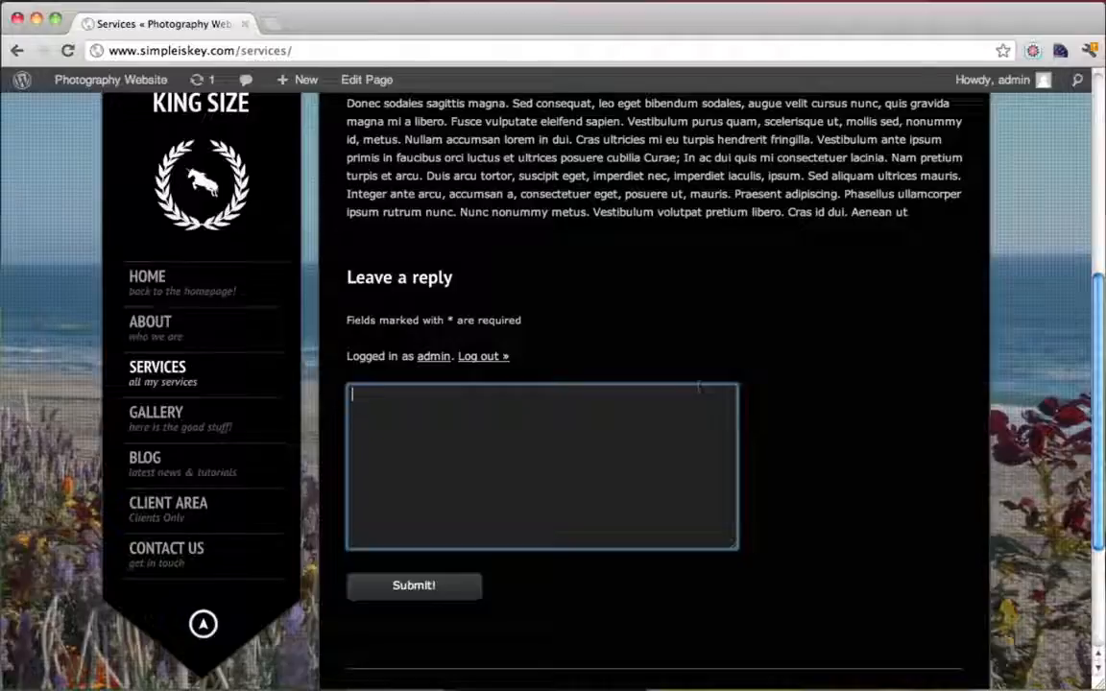
scroll(546, 437, up, 3)
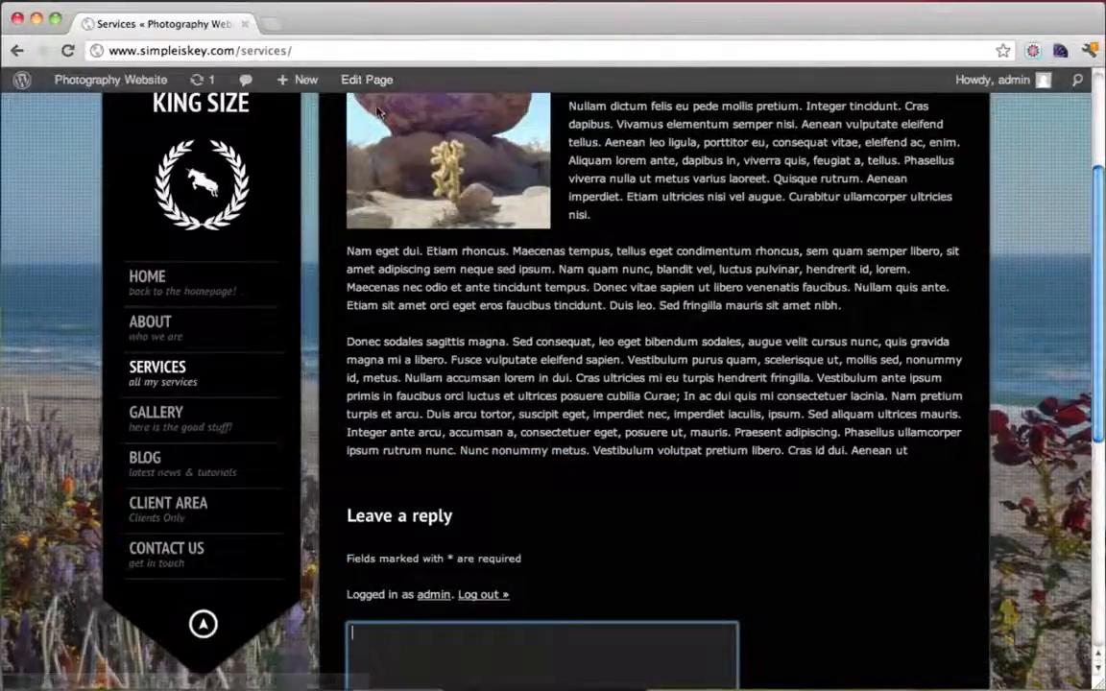
click(123, 86)
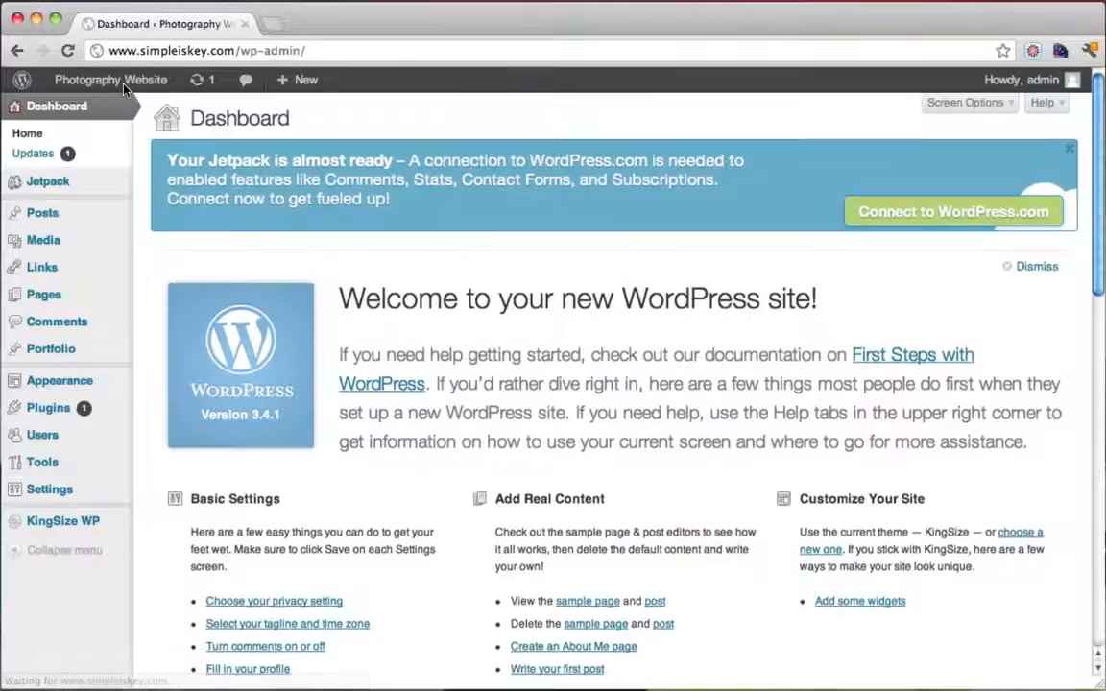
Open the Services page for editing from the Pages list, sorted by date
click(63, 295)
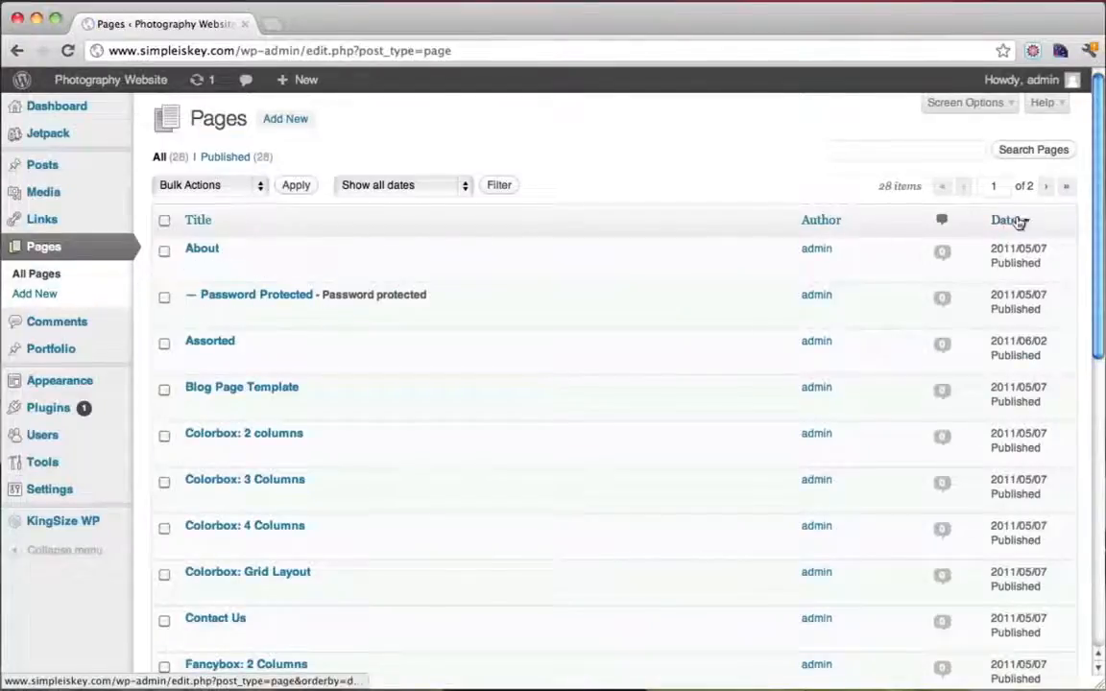
click(1021, 222)
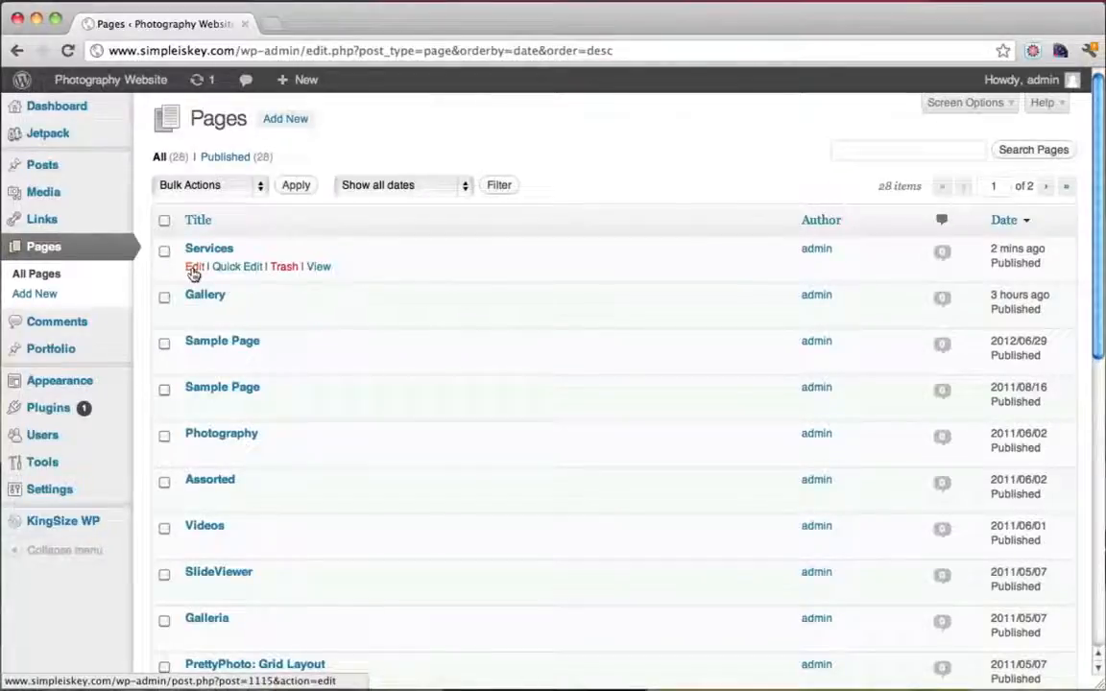
click(193, 269)
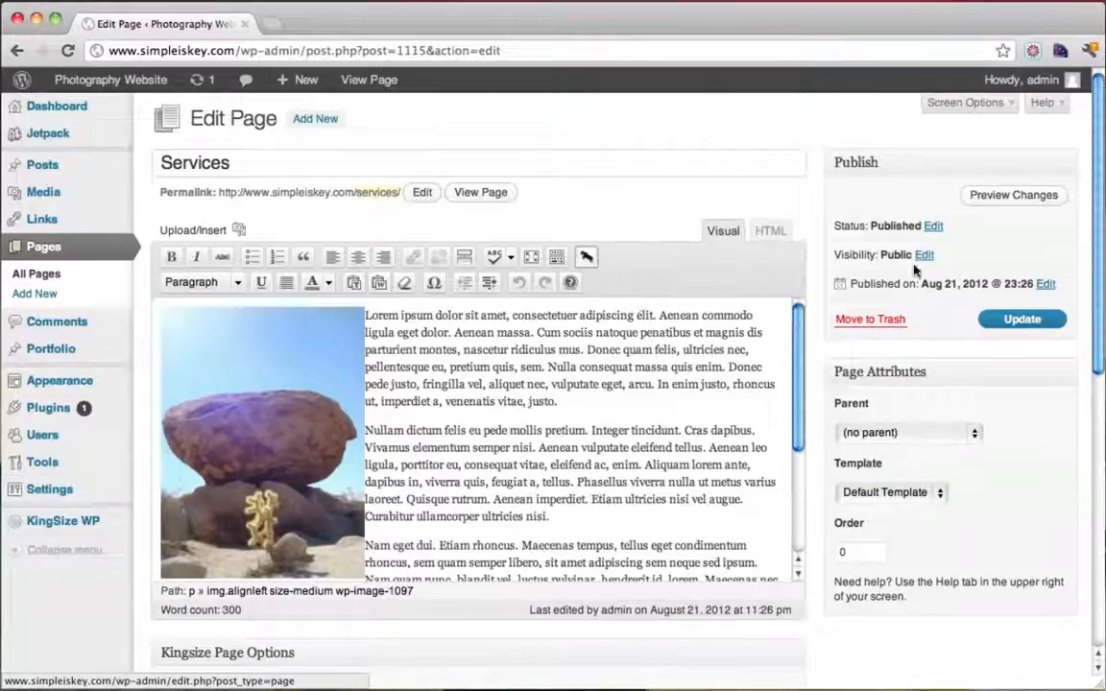
scroll(914, 271, down, 10)
scroll(885, 331, up, 10)
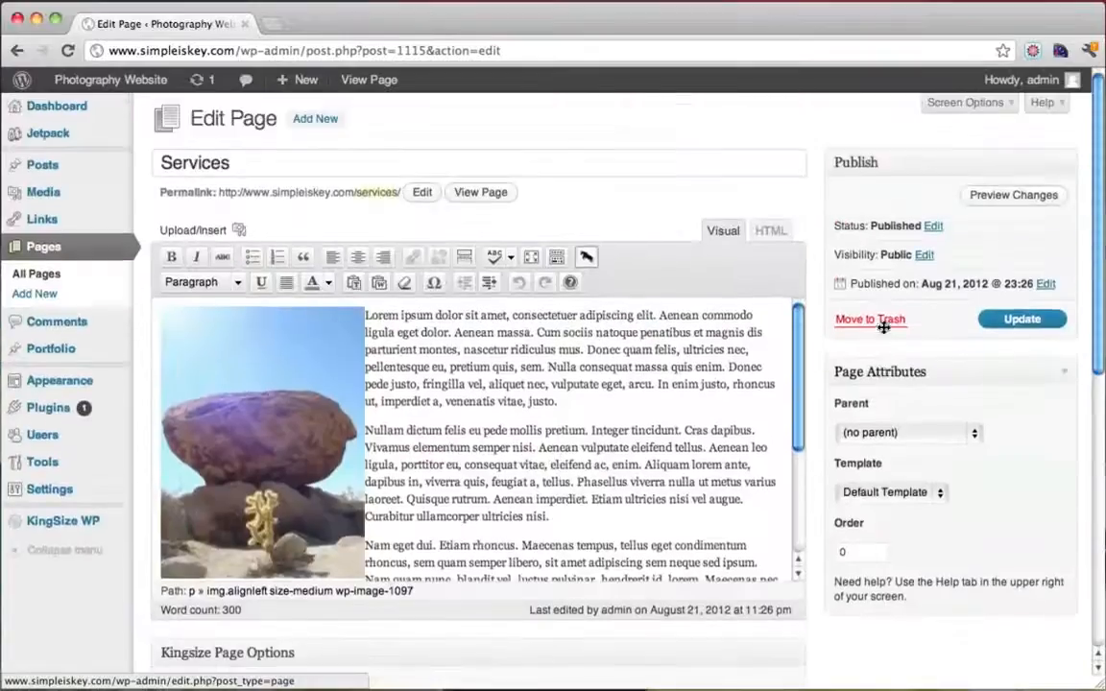
Glance at Screen Options, then save the Services page with Update
click(978, 104)
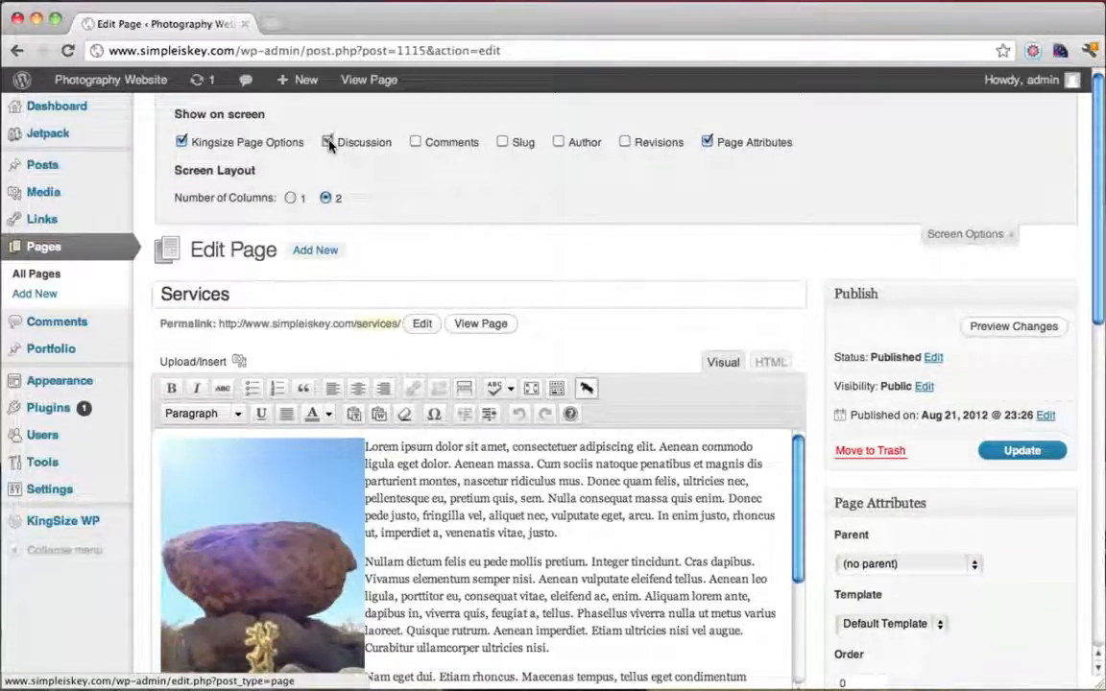
click(968, 235)
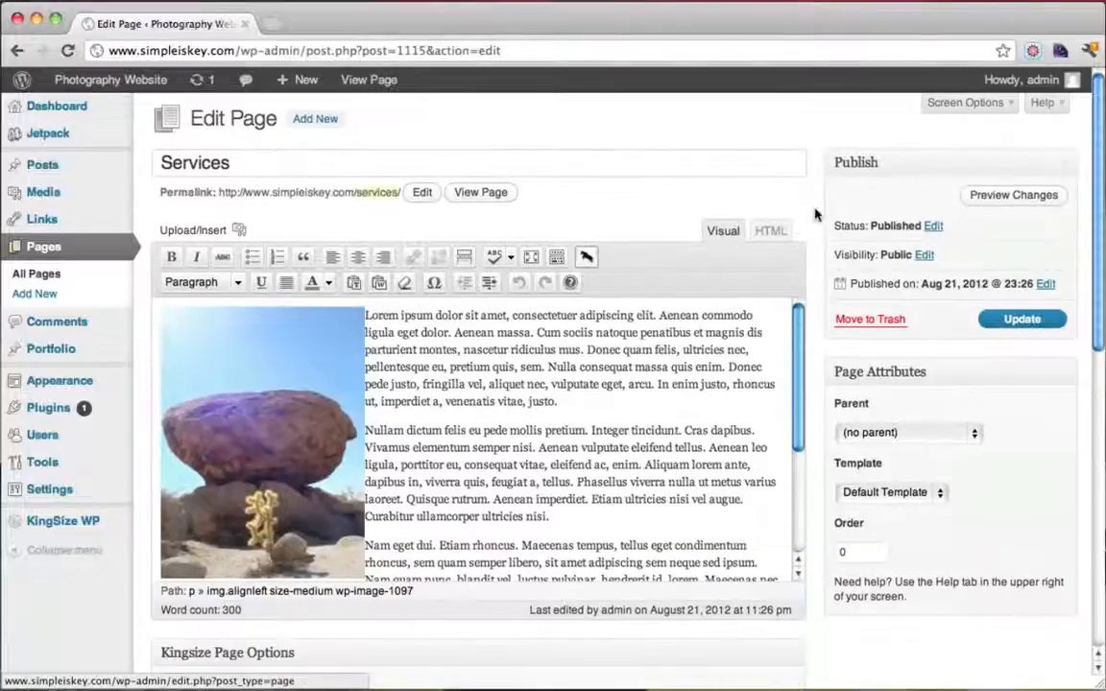
scroll(814, 213, down, 4)
scroll(814, 213, down, 8)
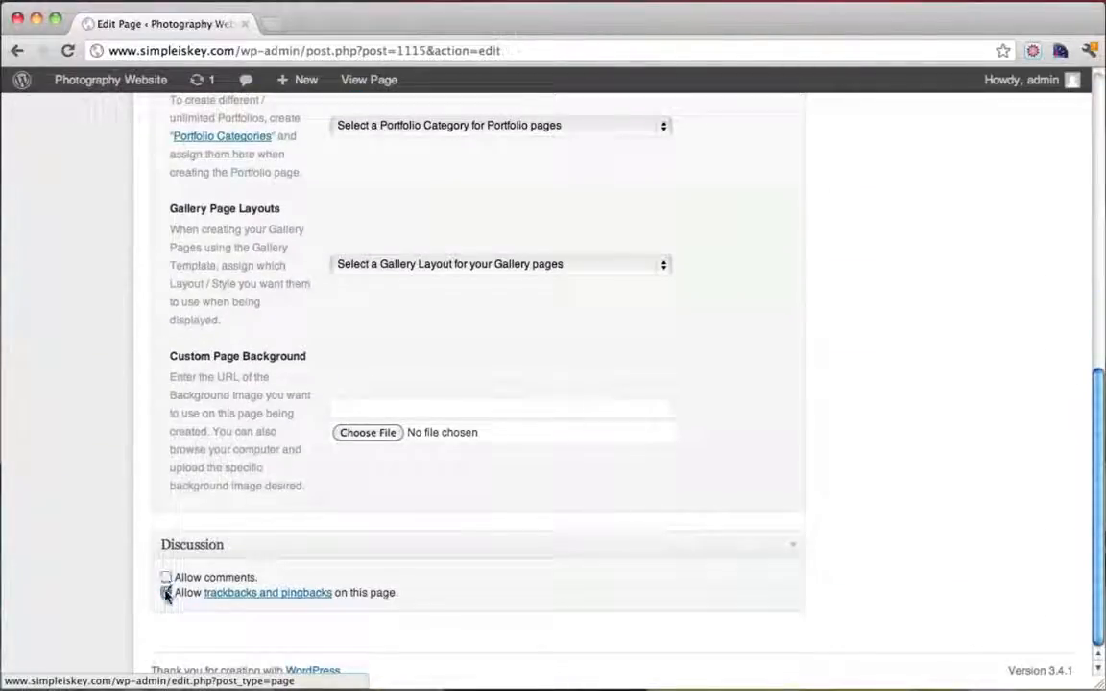
scroll(753, 592, up, 12)
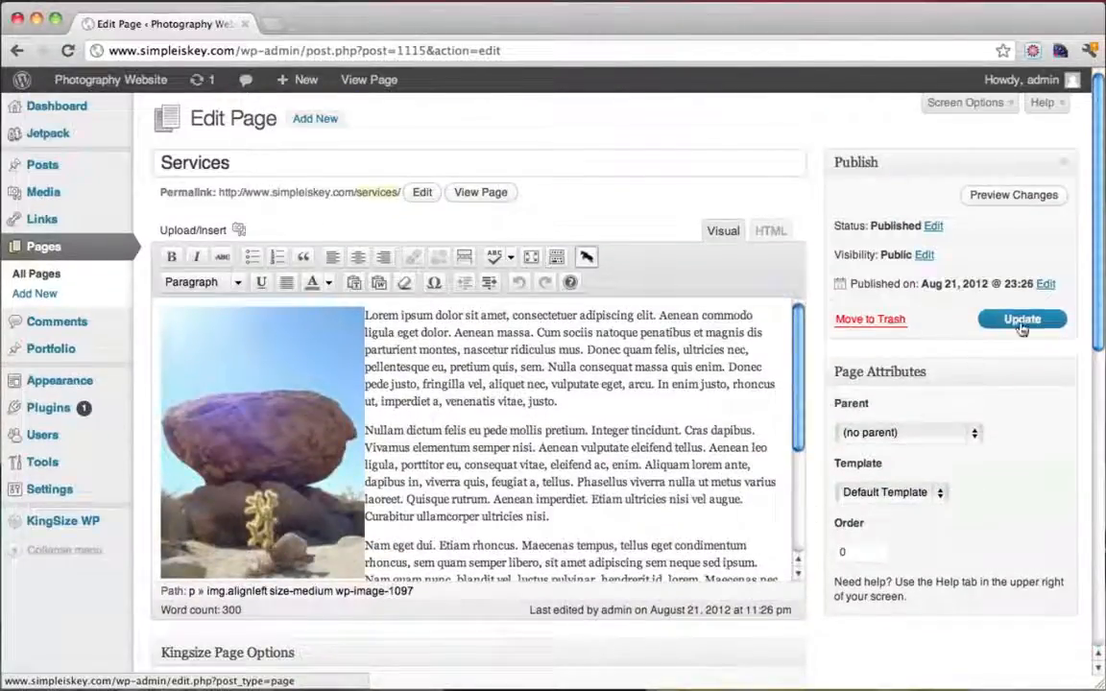
click(1023, 322)
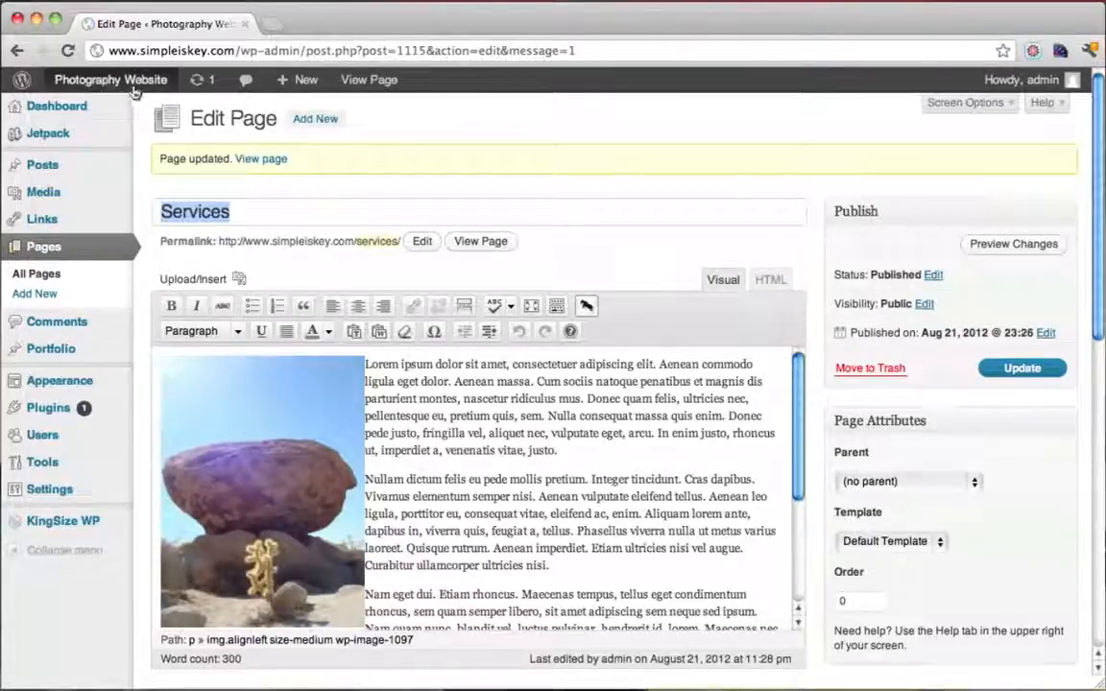
View the live Services page, then go to the site's HOME page
click(483, 247)
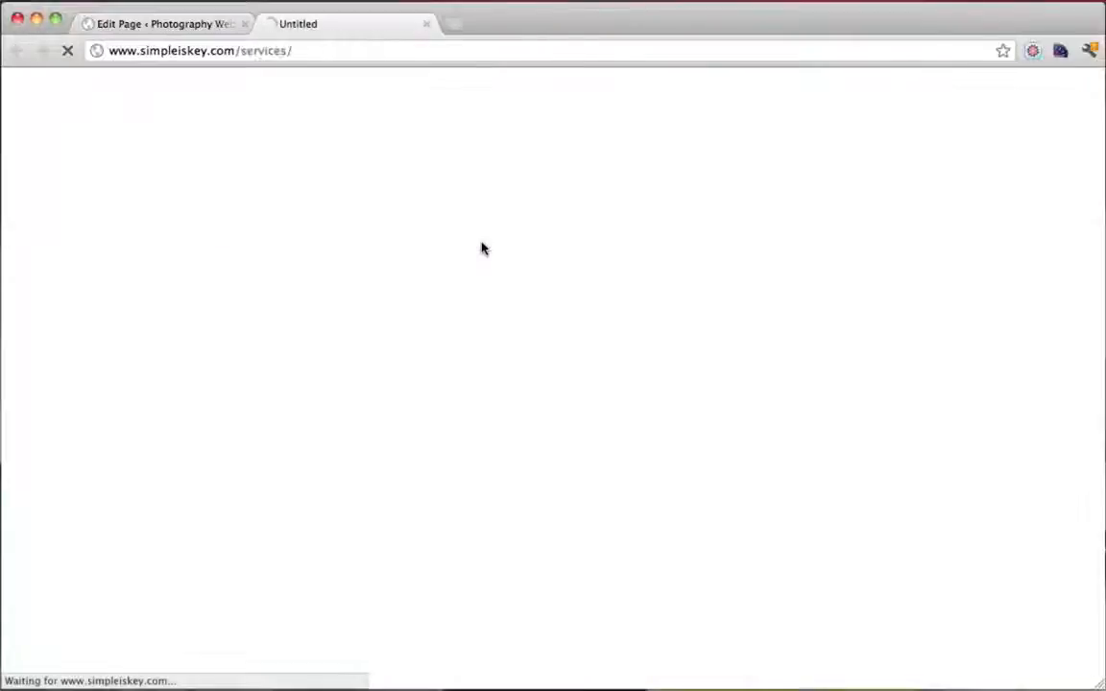
scroll(783, 330, down, 5)
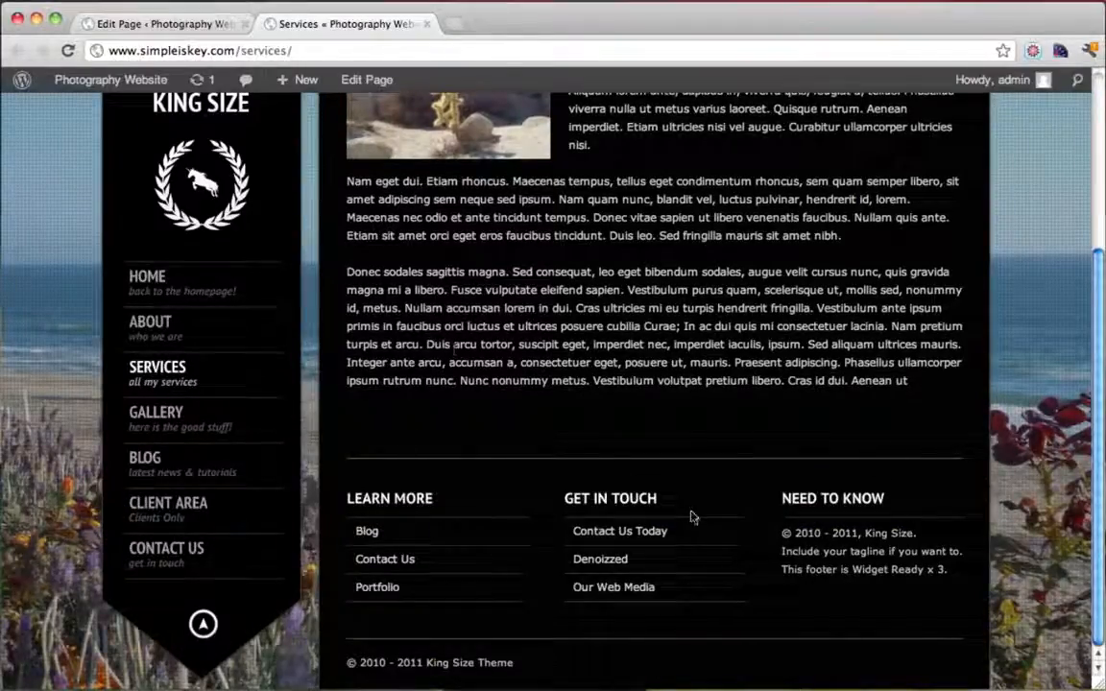
scroll(693, 516, up, 5)
scroll(693, 513, down, 3)
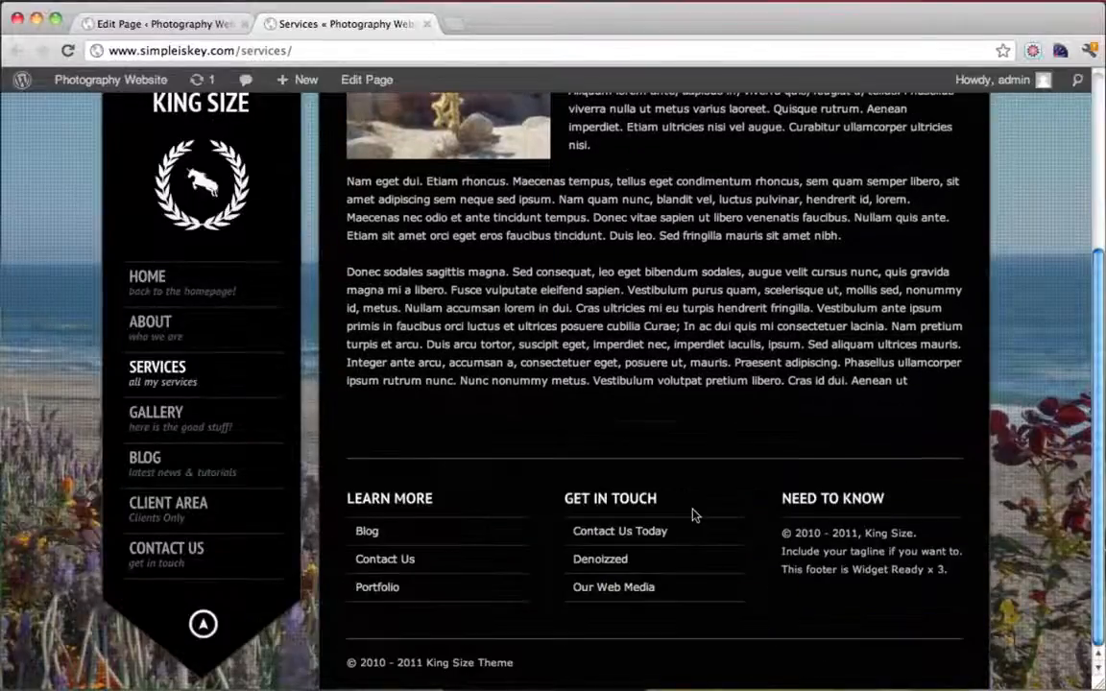
scroll(801, 494, up, 3)
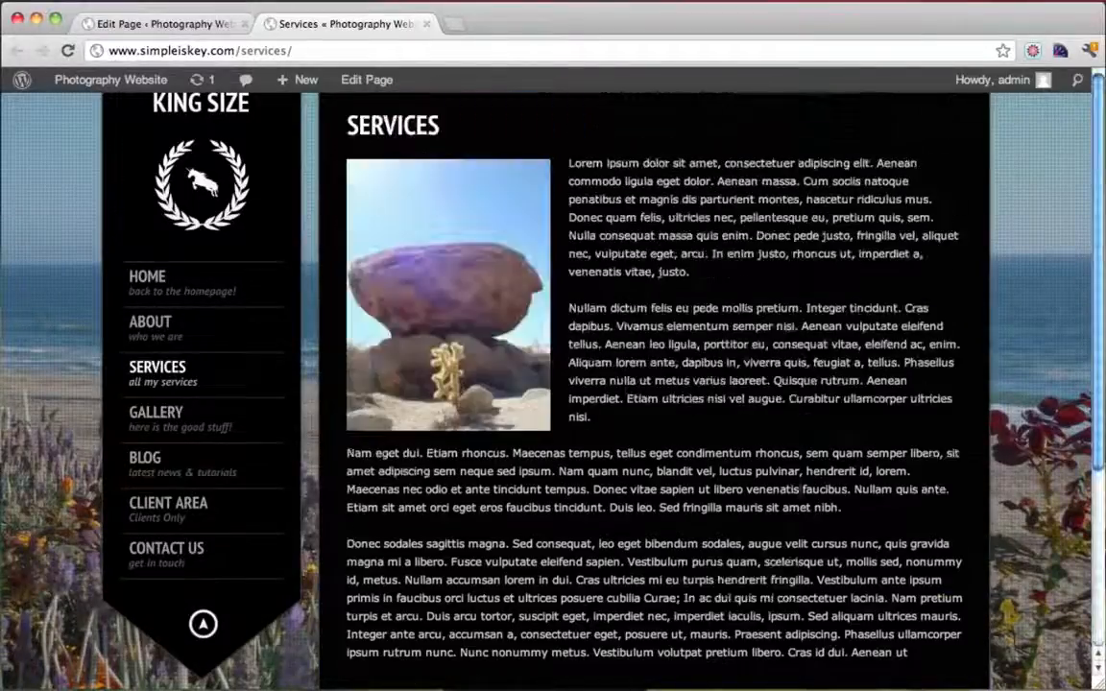
click(165, 275)
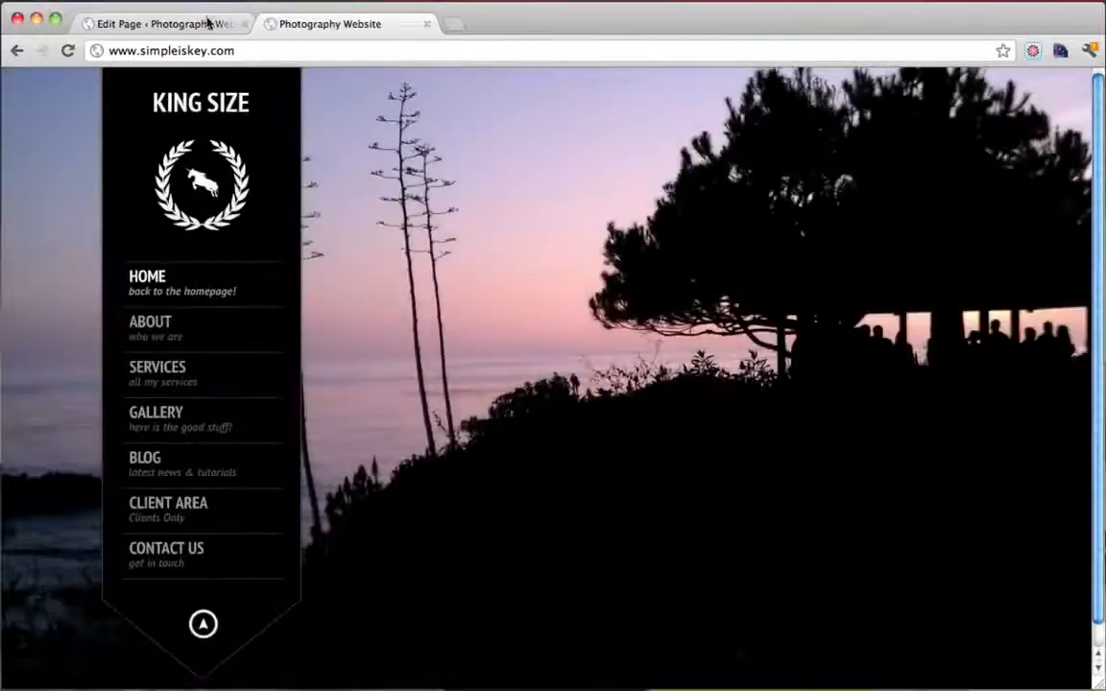
Close the Edit Page tab and start a new blank browser tab
click(182, 23)
click(245, 24)
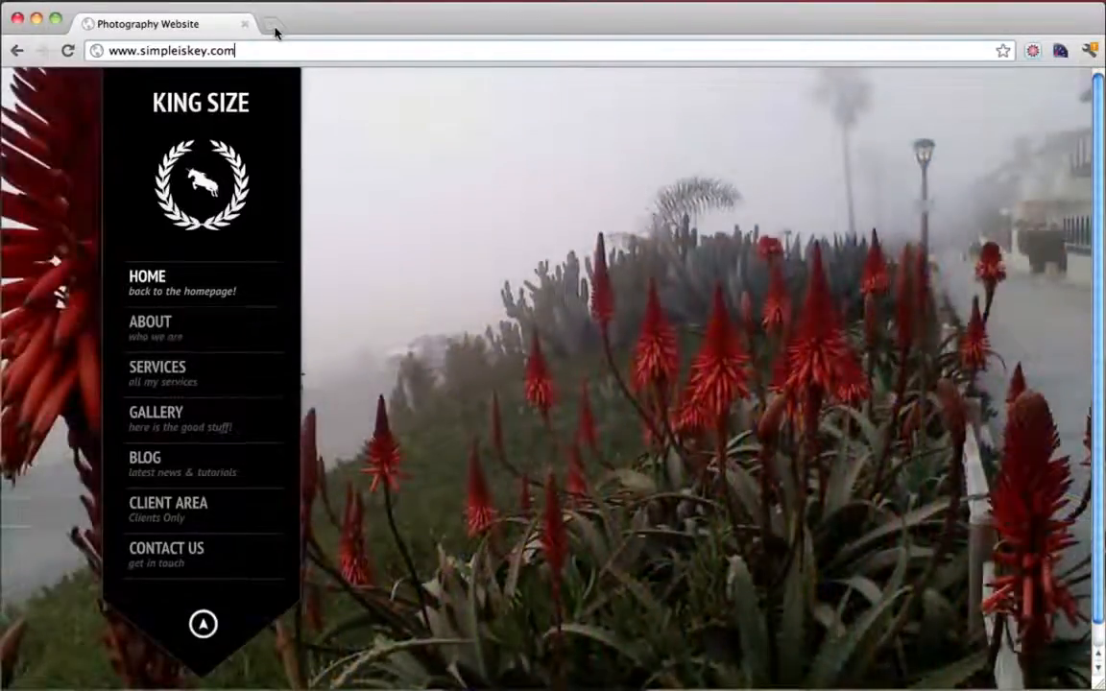
click(274, 29)
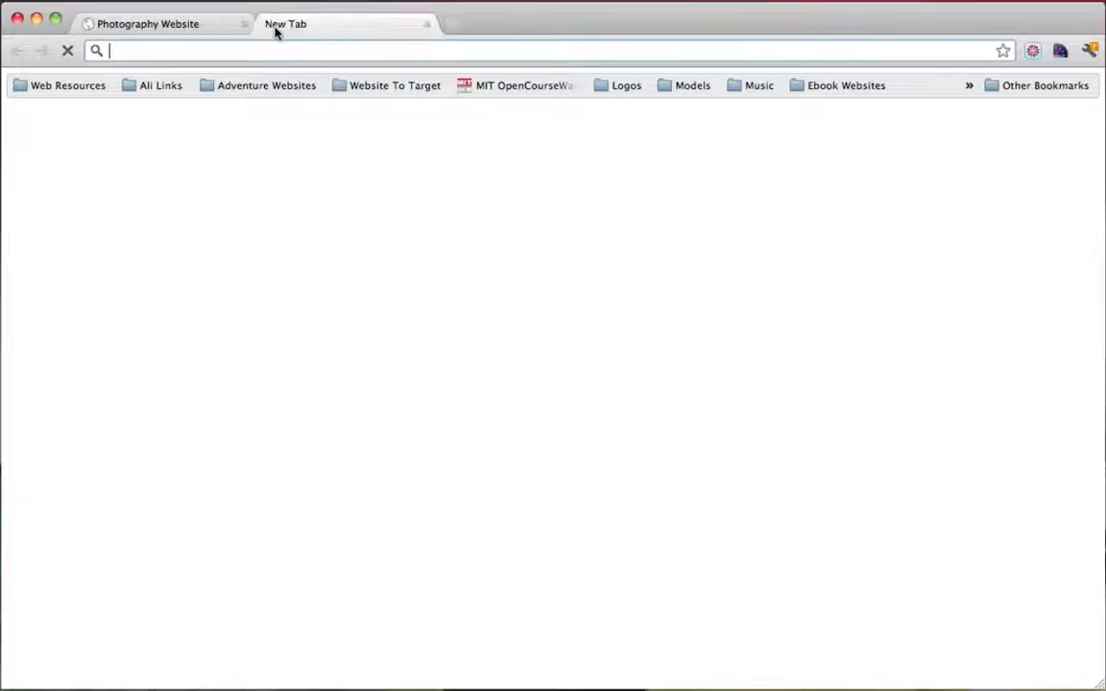
text(www.dryicons.com)
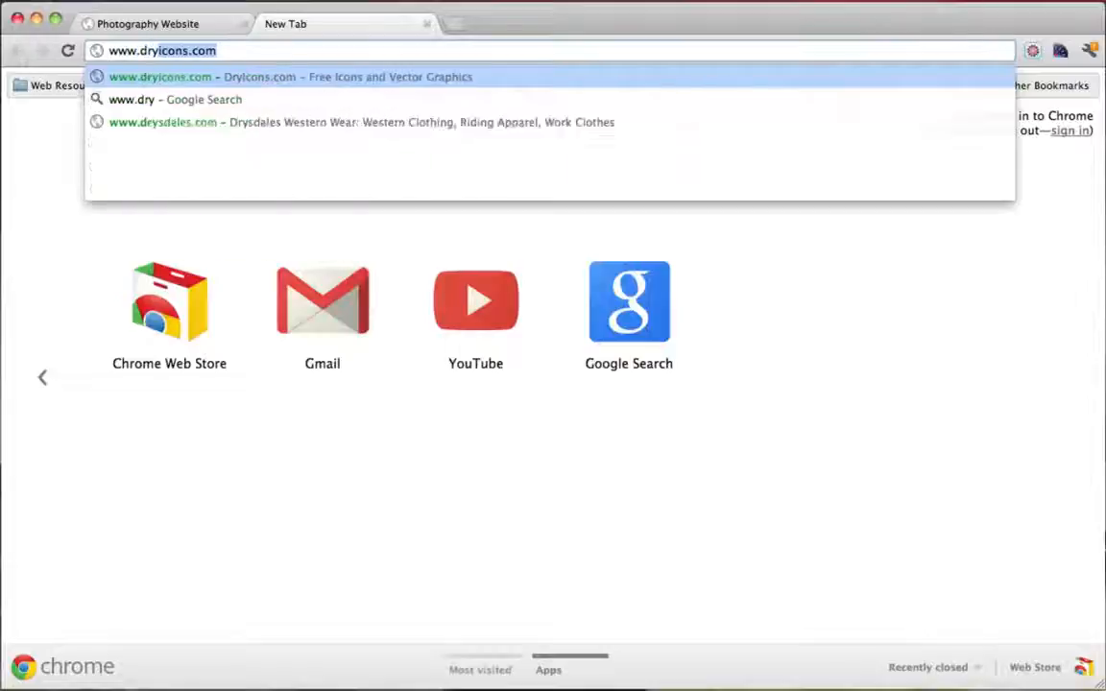
key(Return)
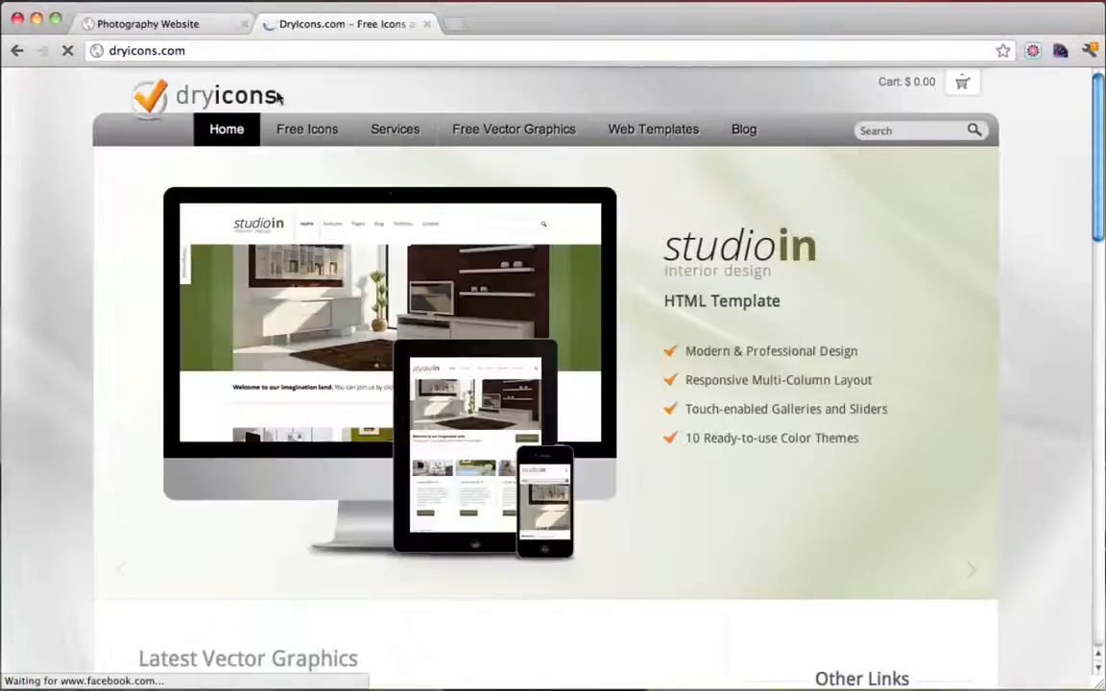
click(309, 131)
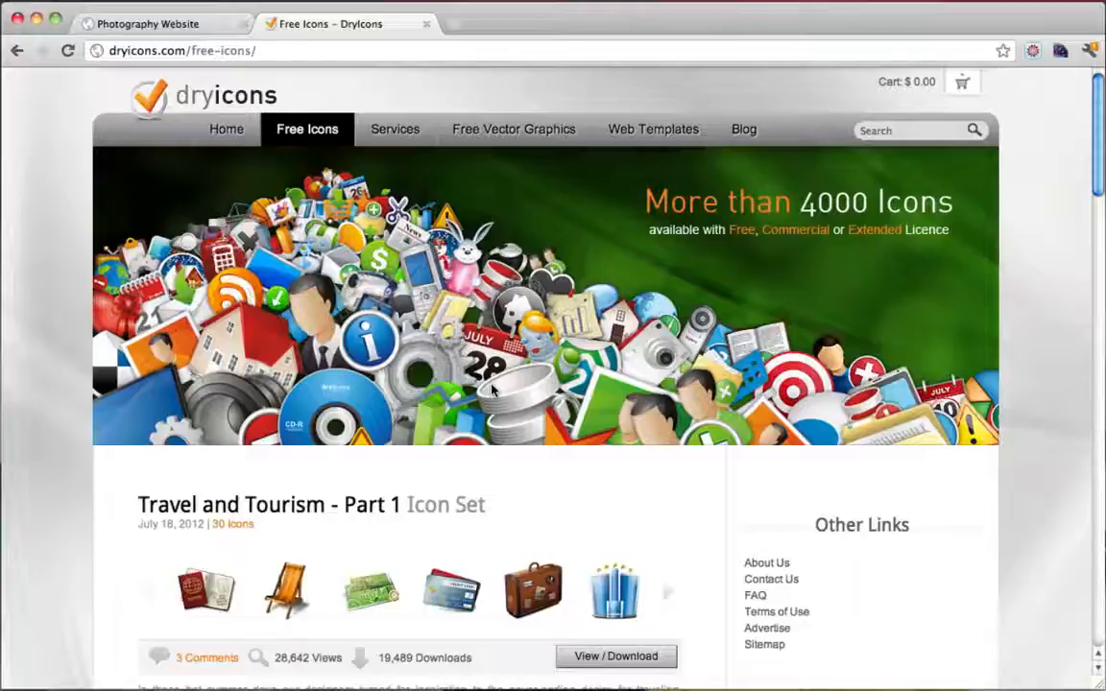
scroll(491, 389, down, 5)
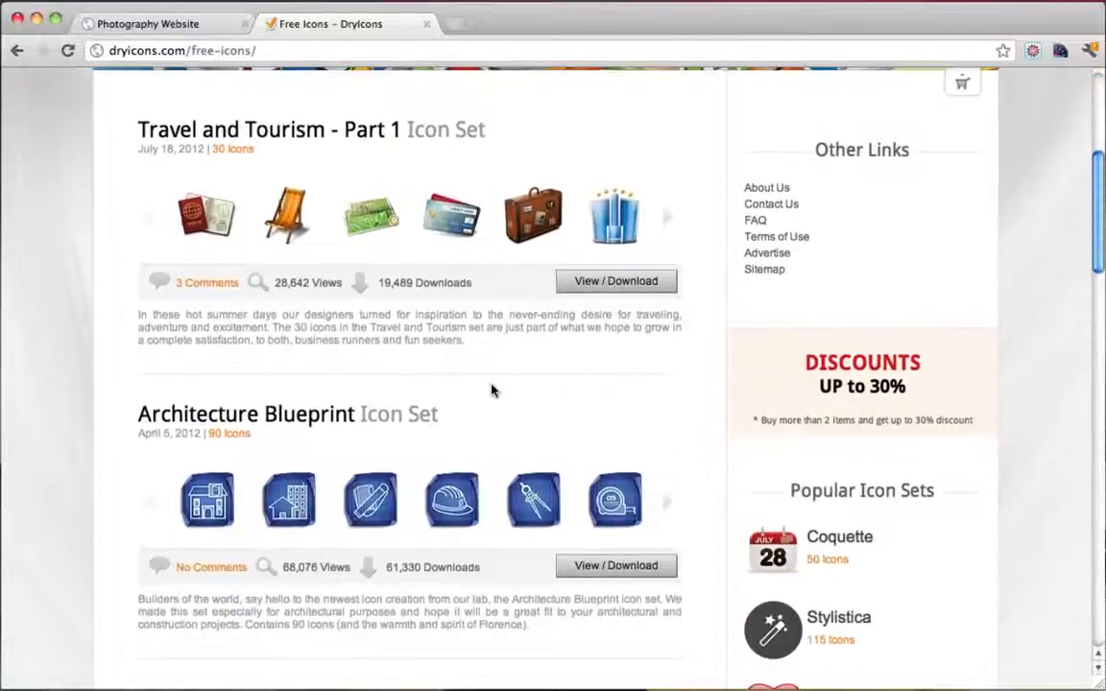
scroll(491, 389, up, 5)
scroll(492, 389, down, 9)
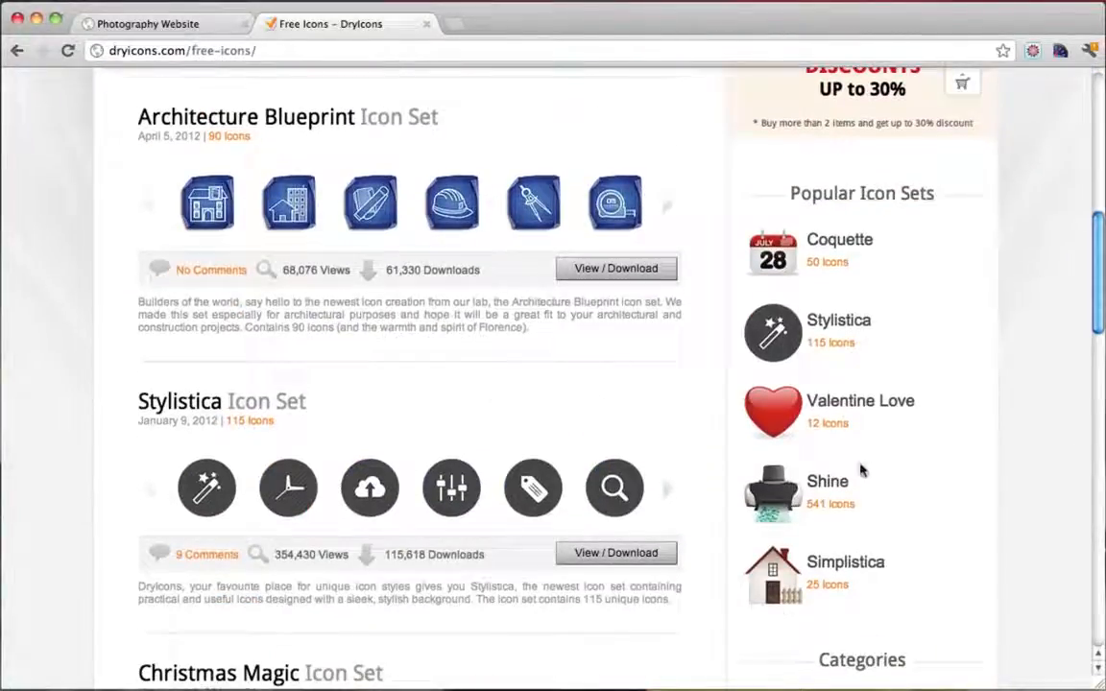
Open the Shine icon set and pick its blue landscape Images icon
click(814, 484)
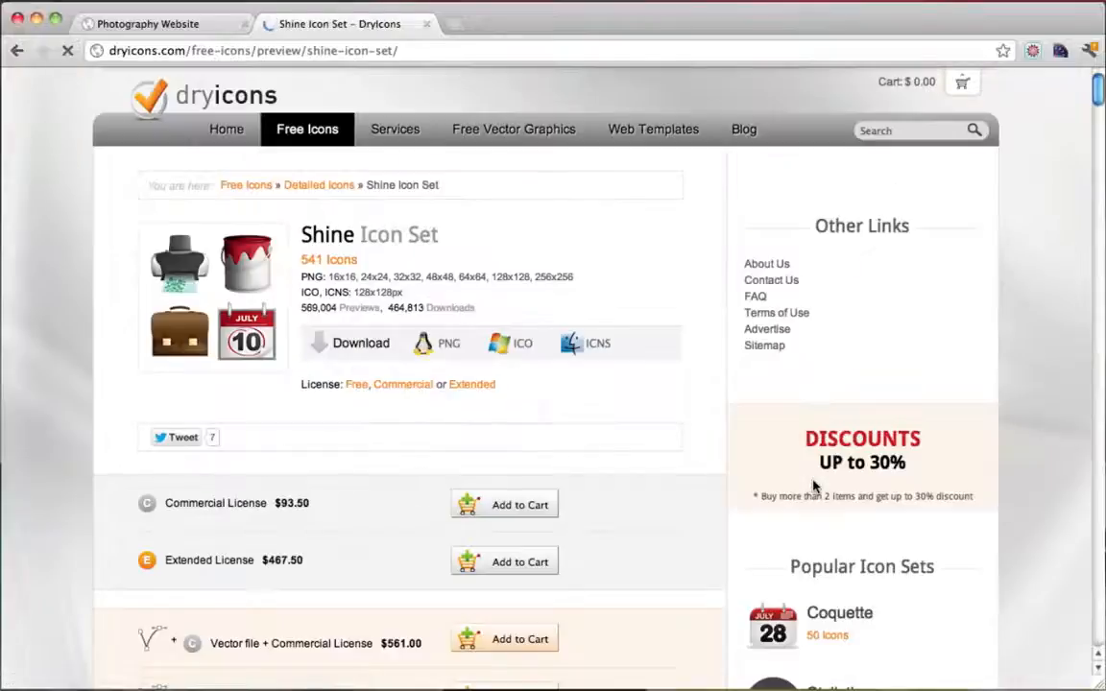
scroll(683, 338, down, 3)
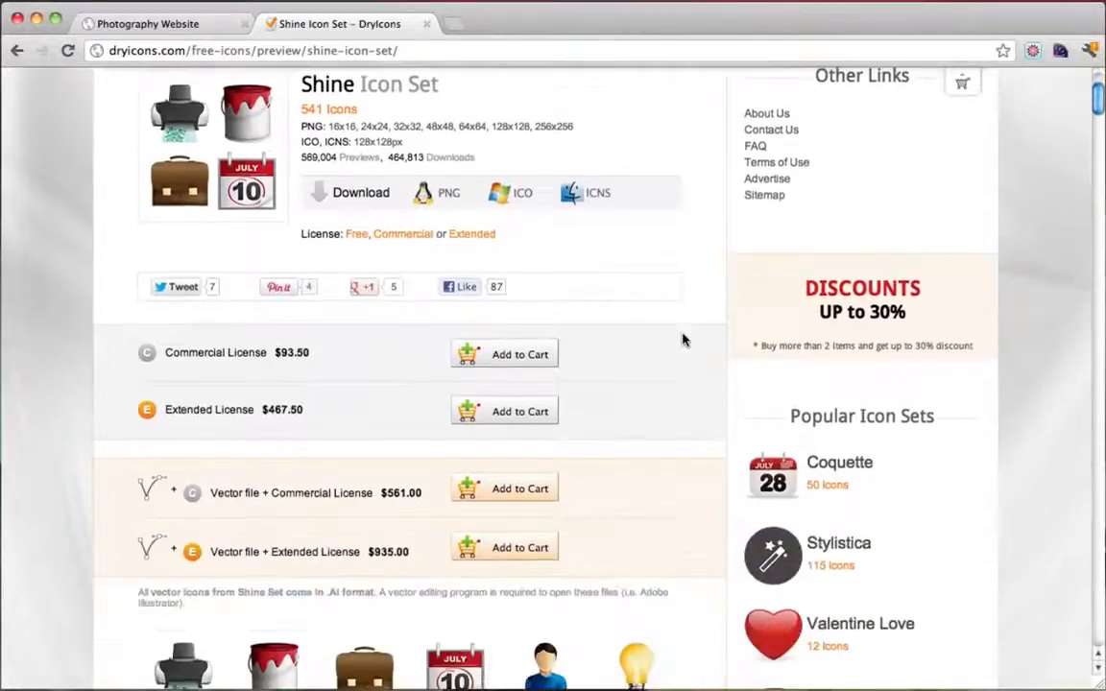
scroll(765, 408, down, 15)
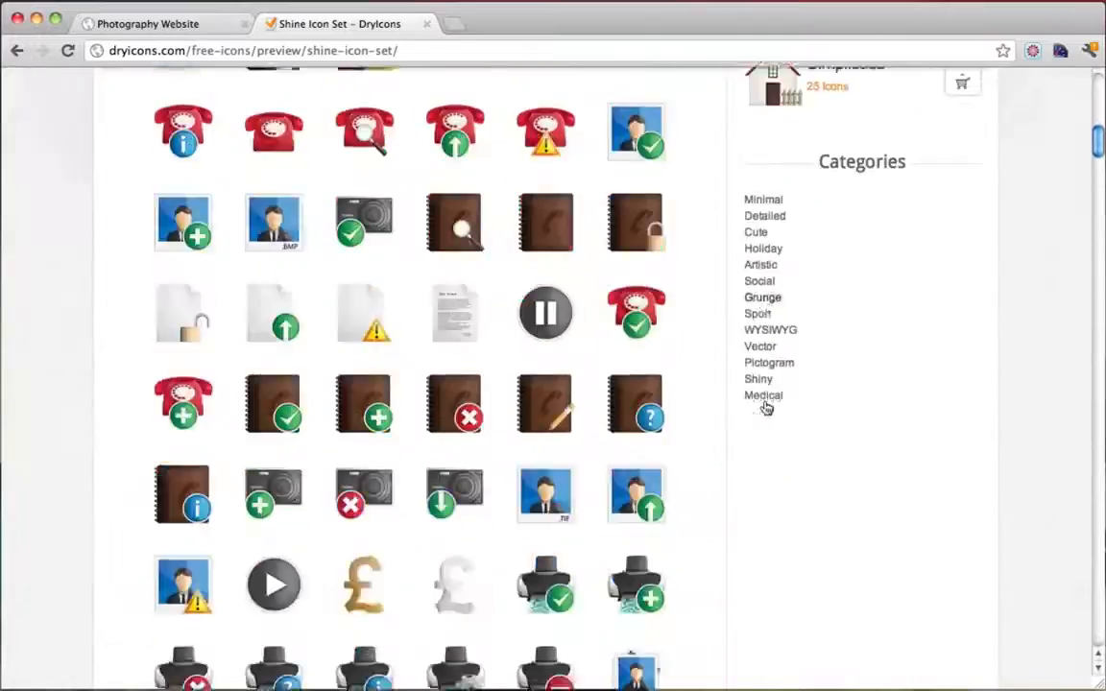
scroll(766, 408, down, 15)
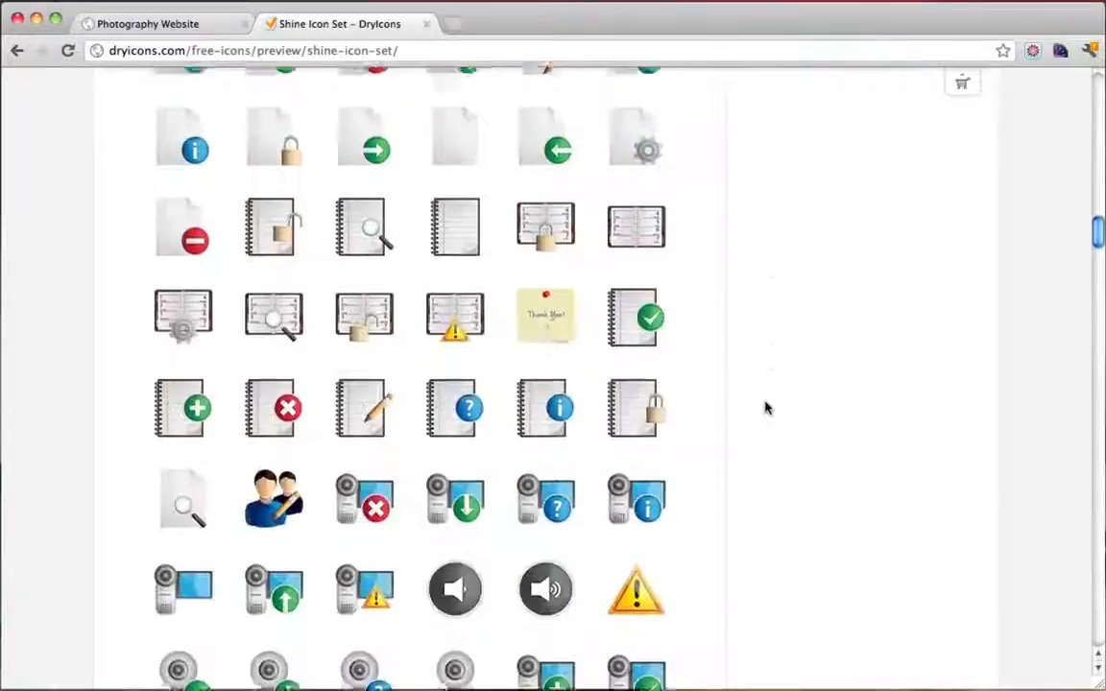
scroll(765, 408, down, 15)
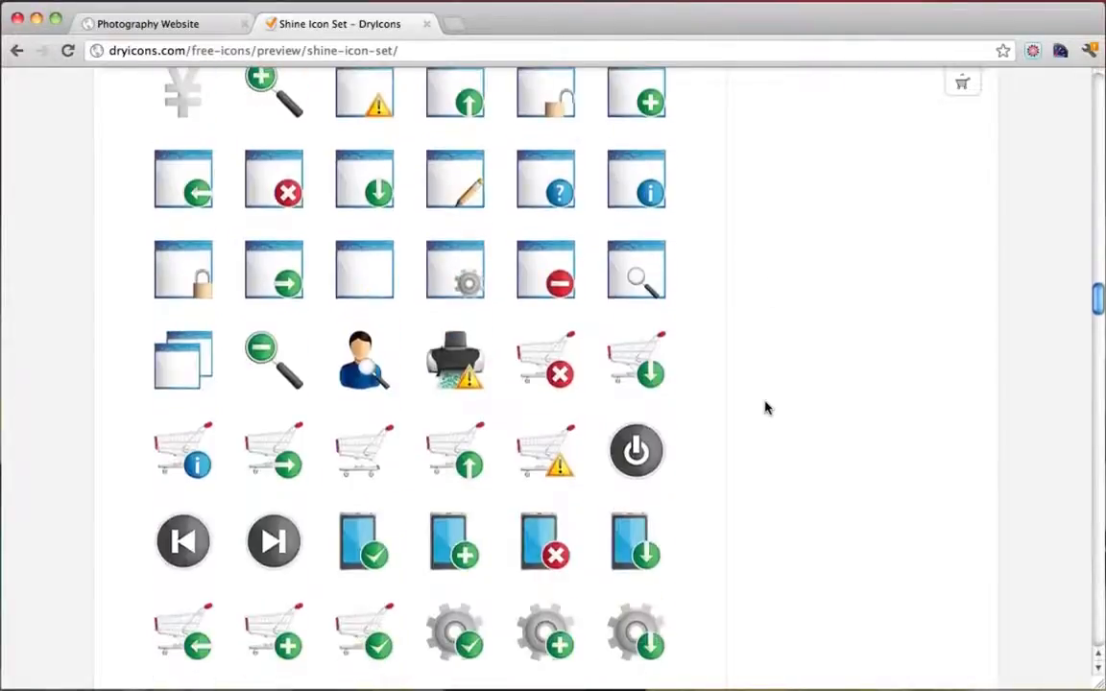
scroll(766, 408, down, 15)
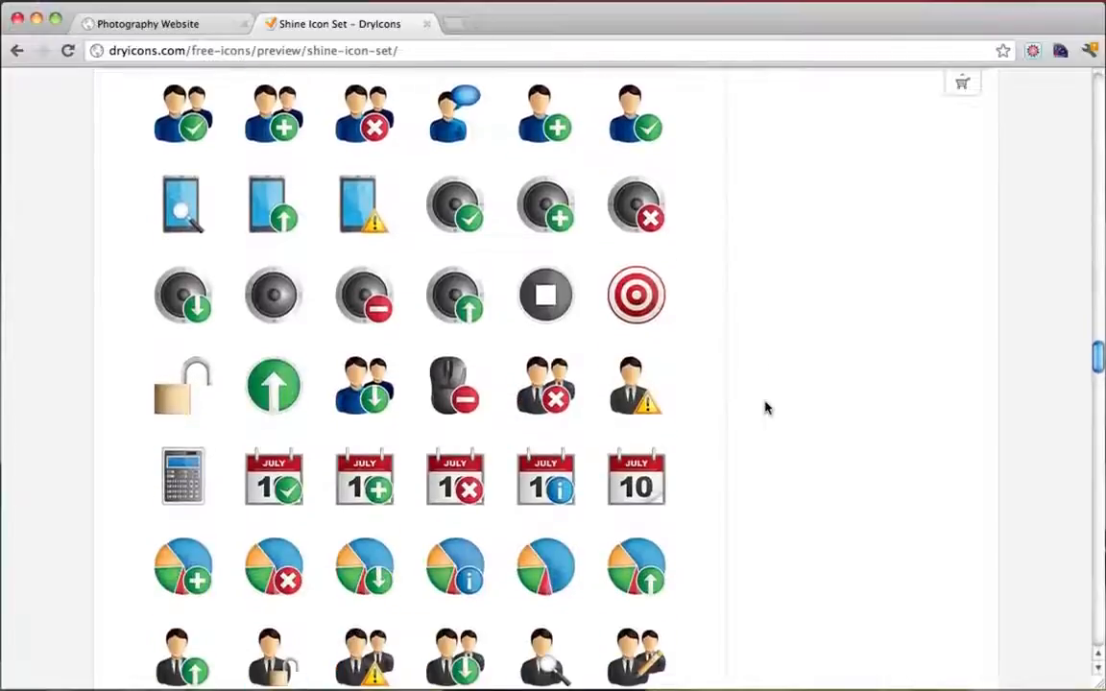
scroll(765, 408, down, 15)
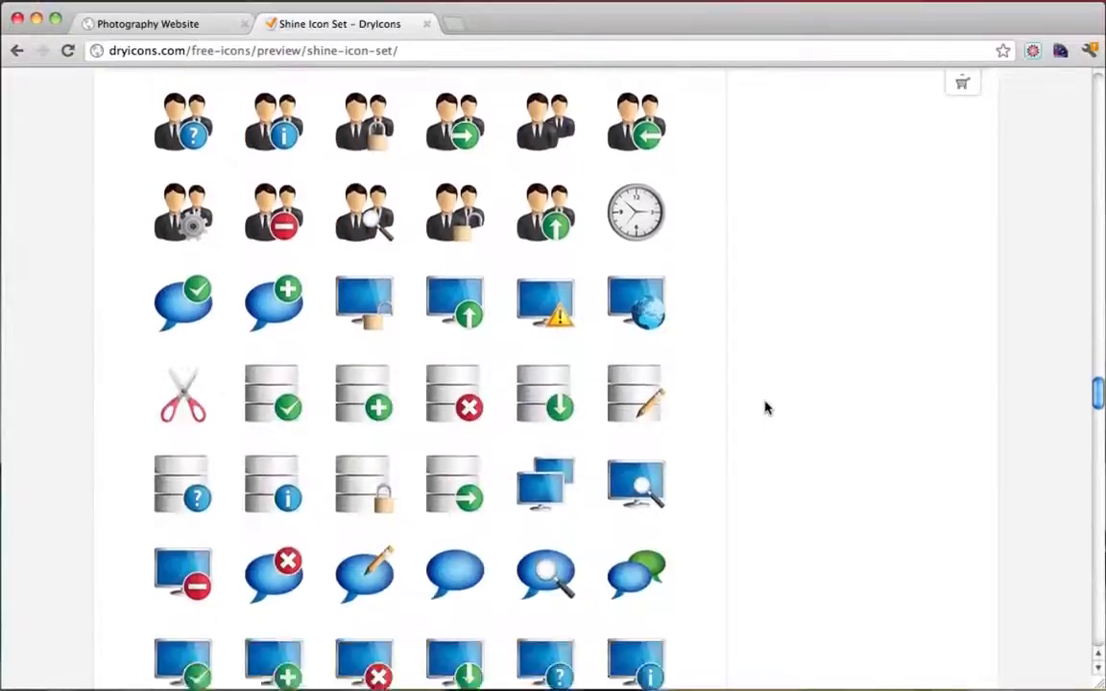
scroll(766, 408, down, 15)
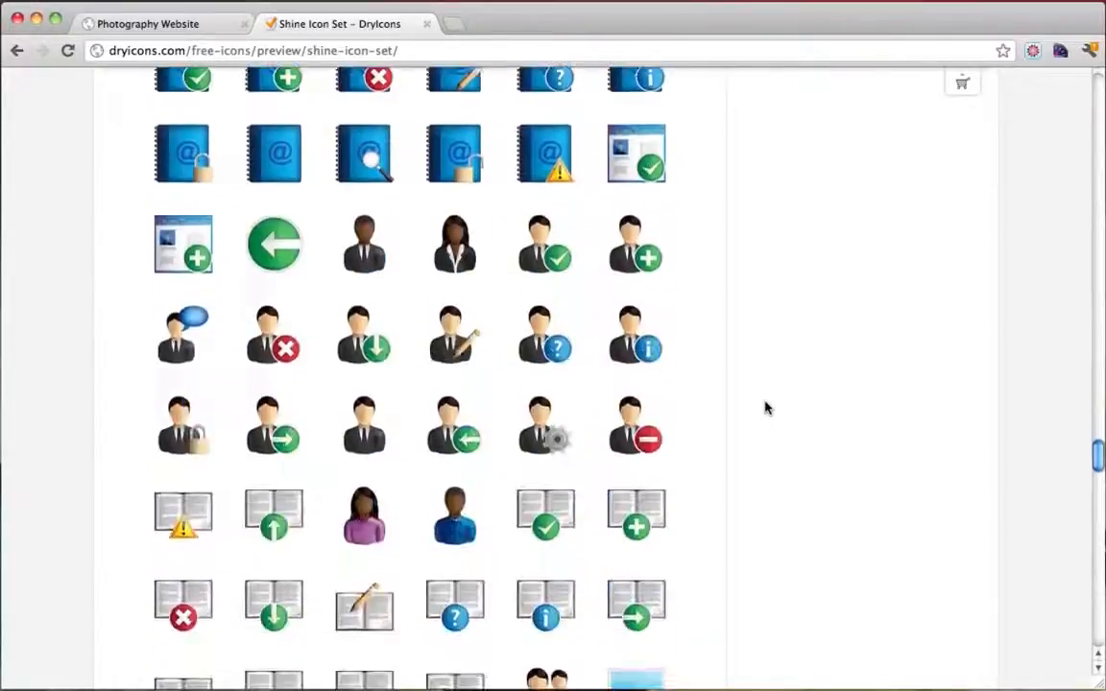
scroll(765, 408, down, 3)
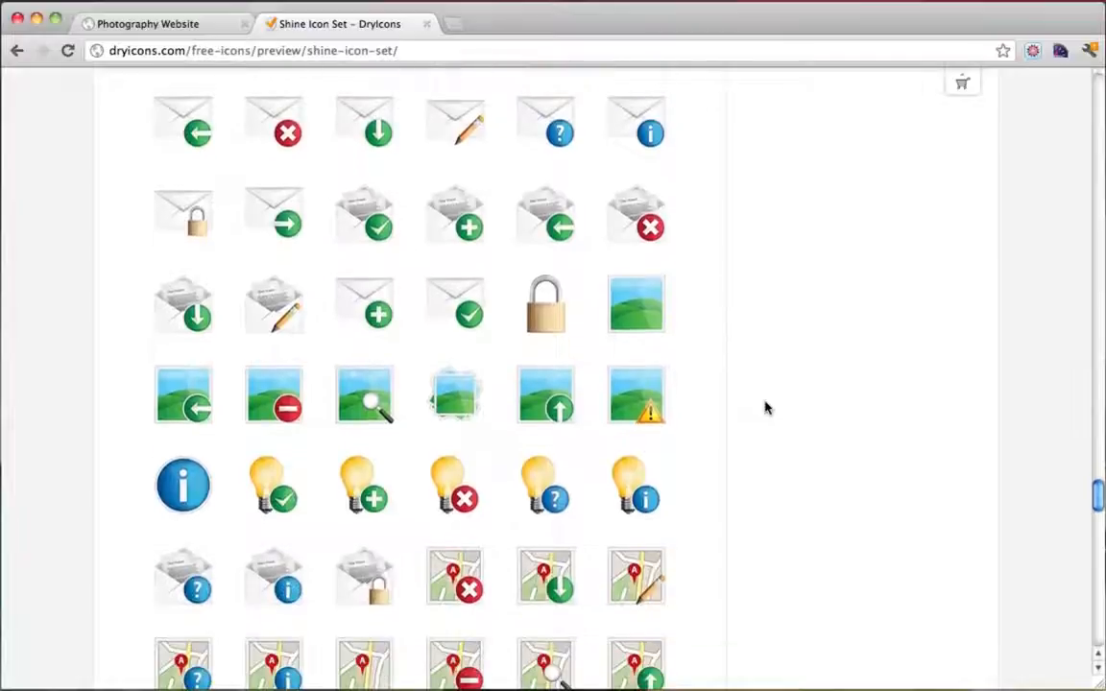
click(456, 393)
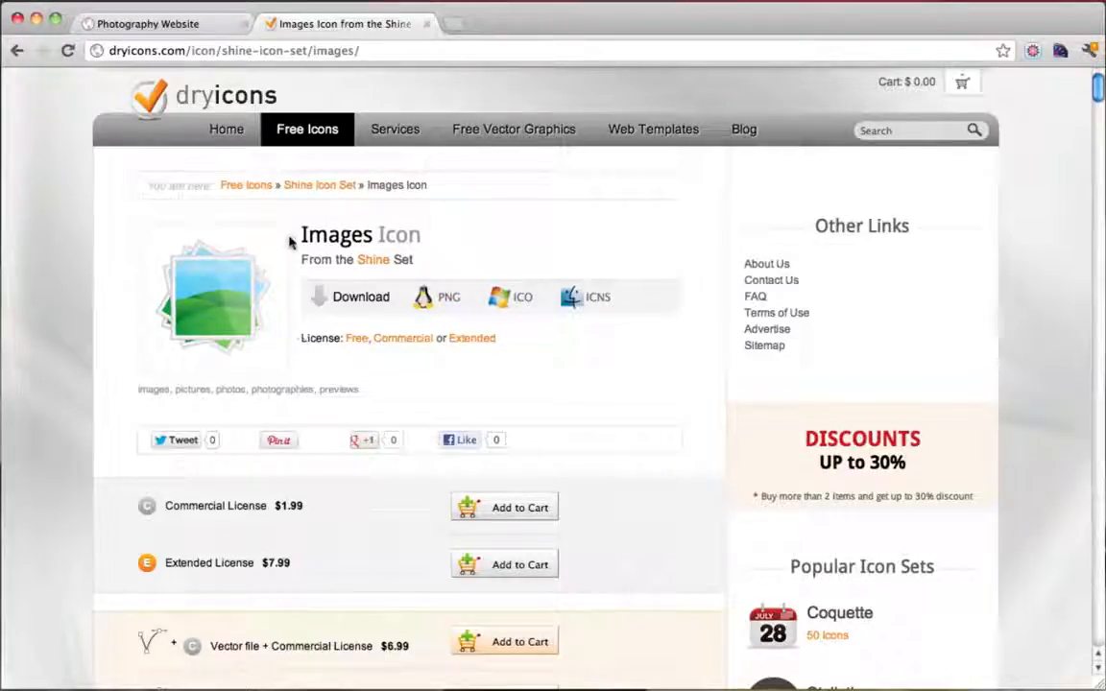
Download the Shine Images icon as a PNG zip
click(195, 21)
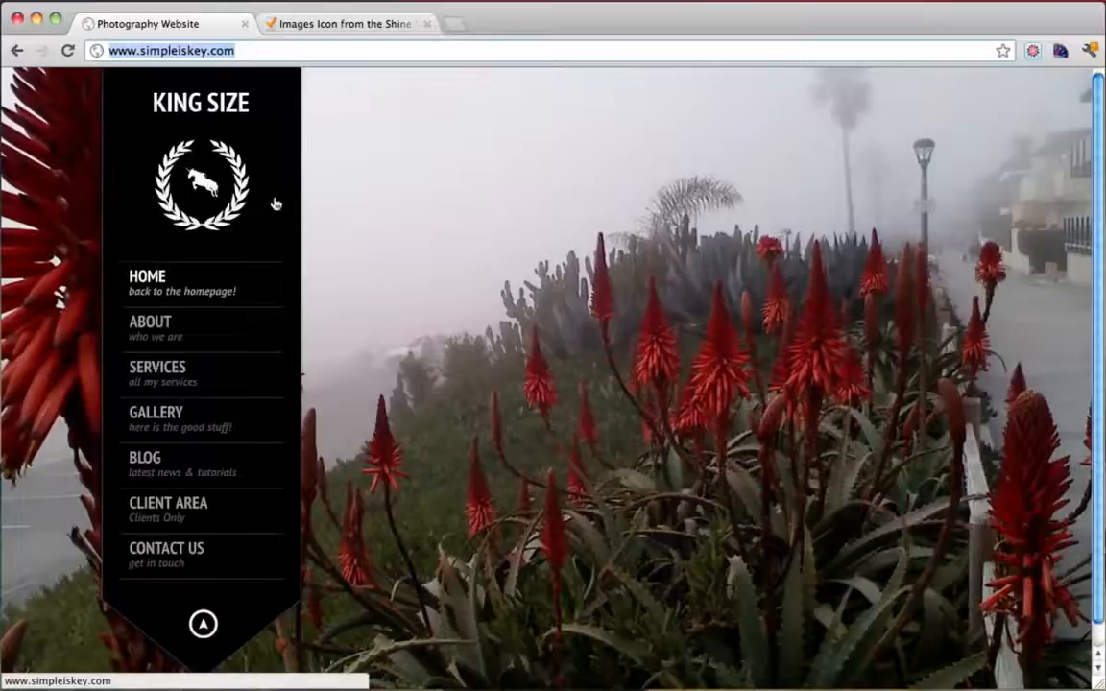
click(298, 25)
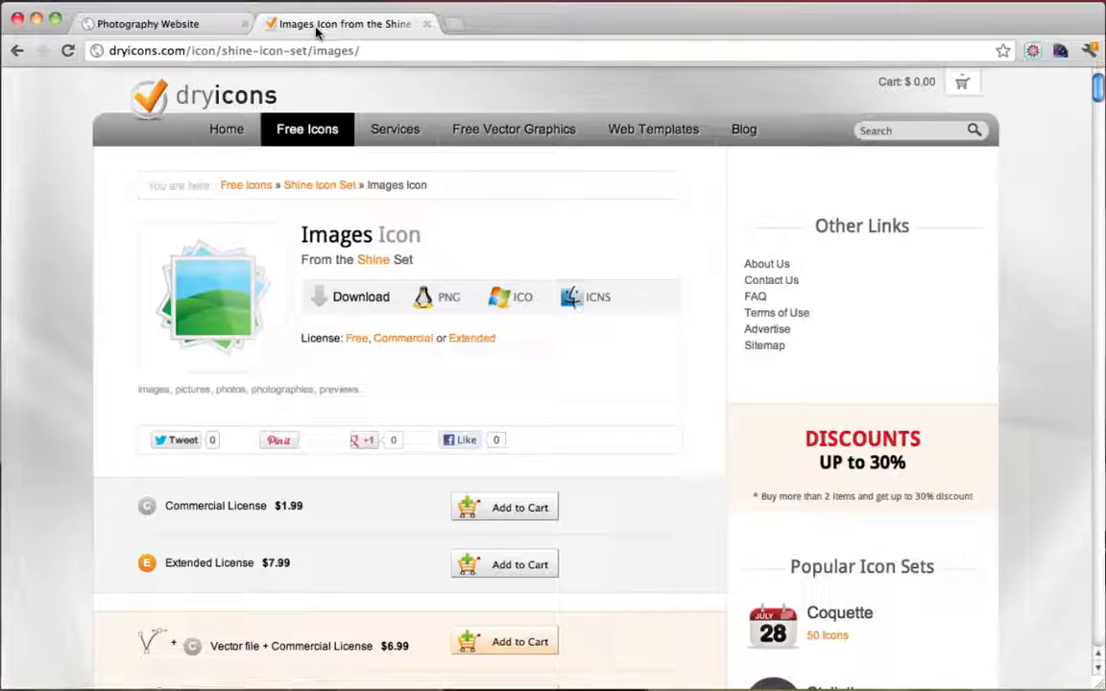
click(448, 299)
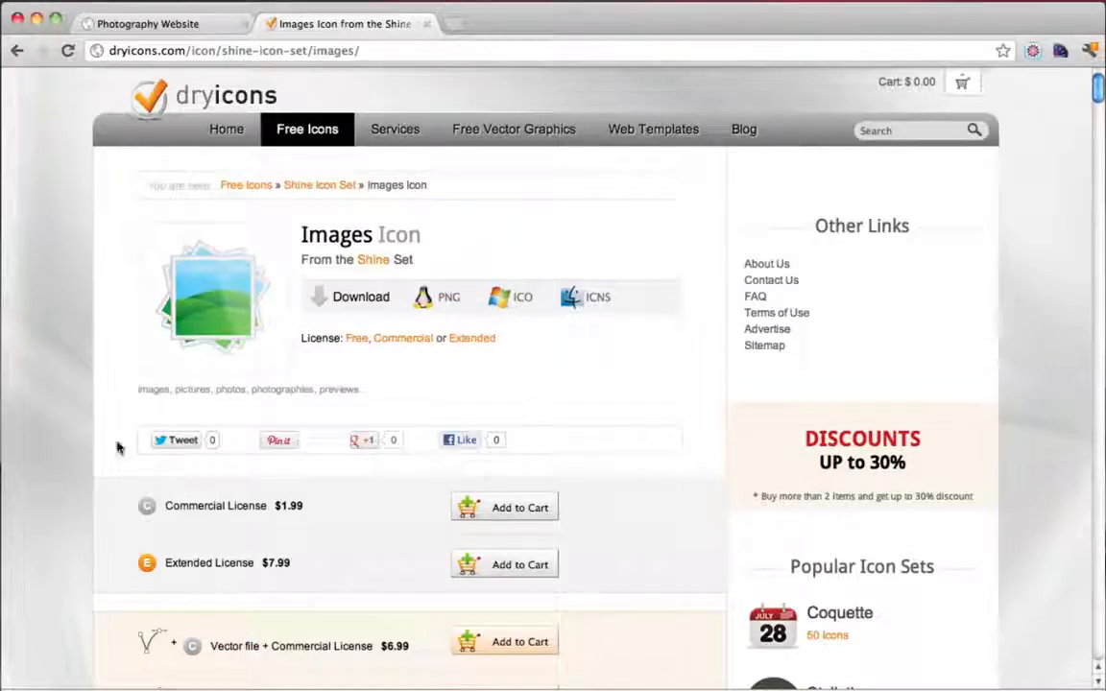
Minimize Chrome and move the downloaded zip up the desktop
click(37, 20)
mouse_move(180, 689)
mouse_down()
mouse_move(296, 495)
mouse_move(247, 686)
mouse_up()
mouse_move(252, 408)
mouse_down()
mouse_move(240, 353)
mouse_move(260, 263)
mouse_move(248, 241)
mouse_move(359, 248)
mouse_up()
Extract the icon zip, inspect the 128x128 folder's images.png, then return to Chrome
double_click(248, 241)
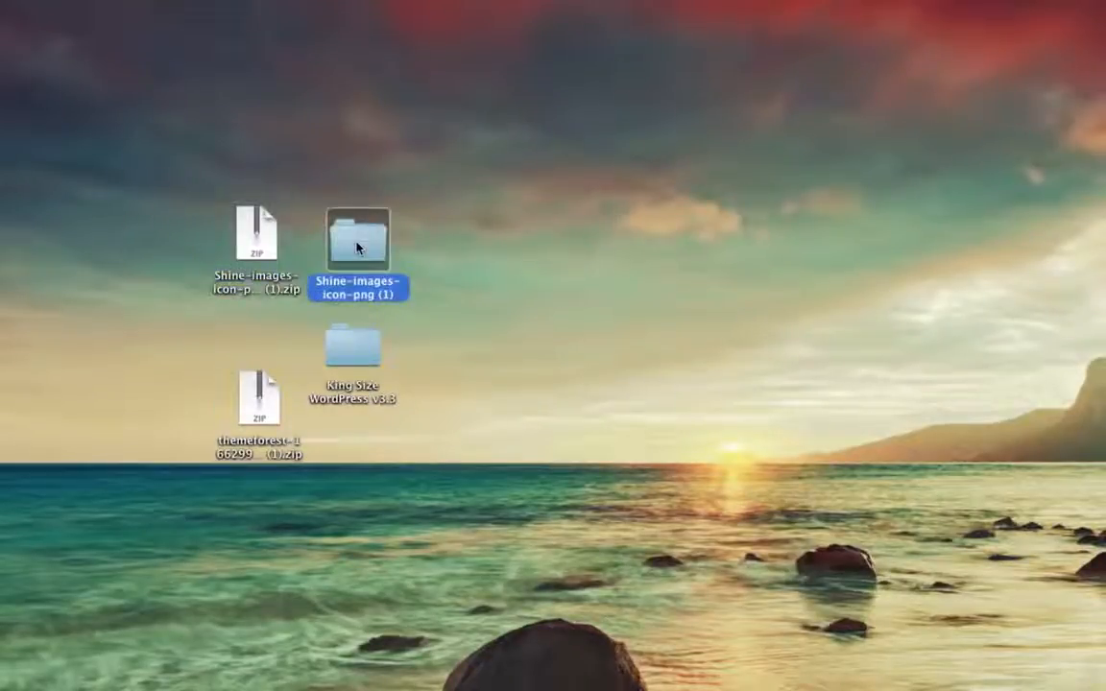
double_click(358, 248)
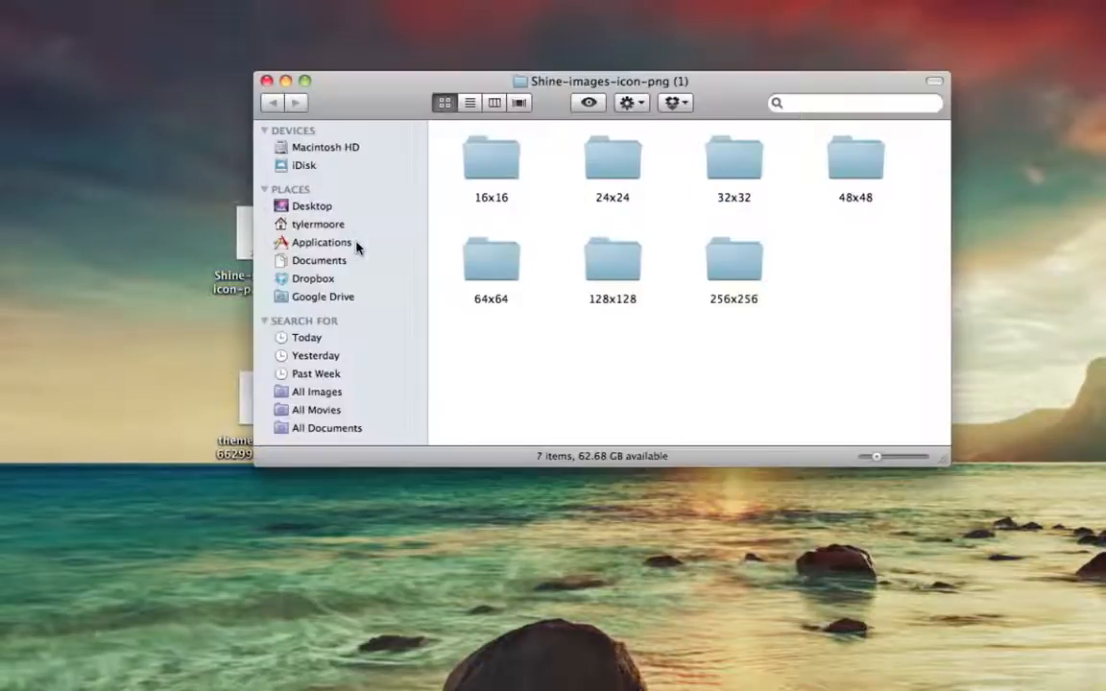
double_click(620, 269)
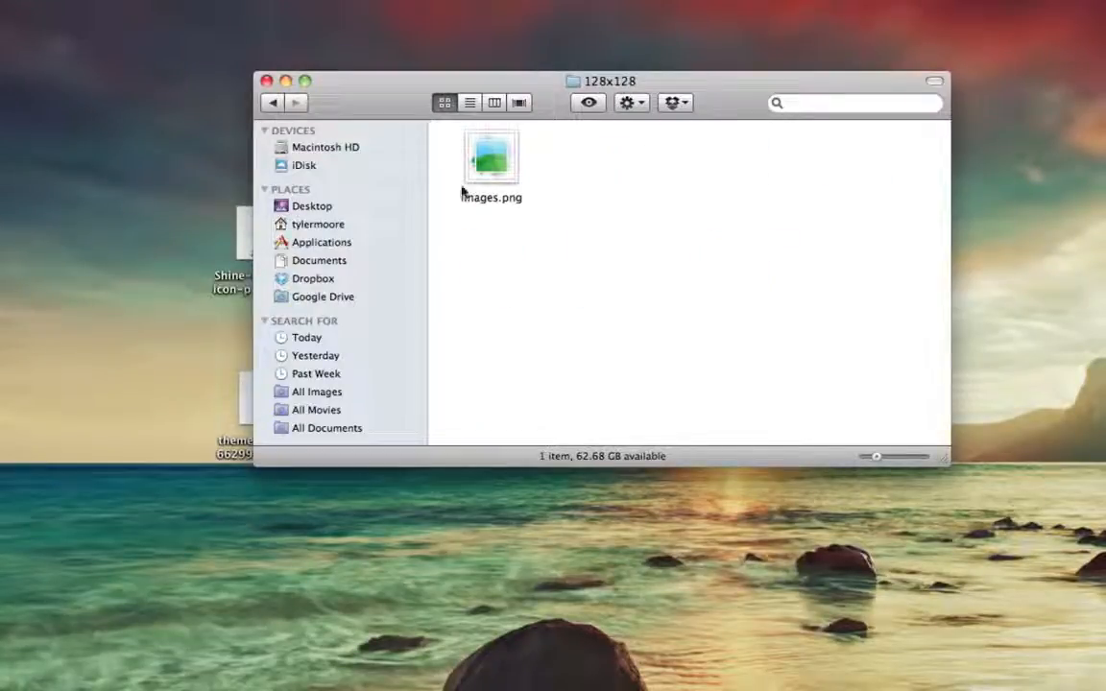
click(266, 82)
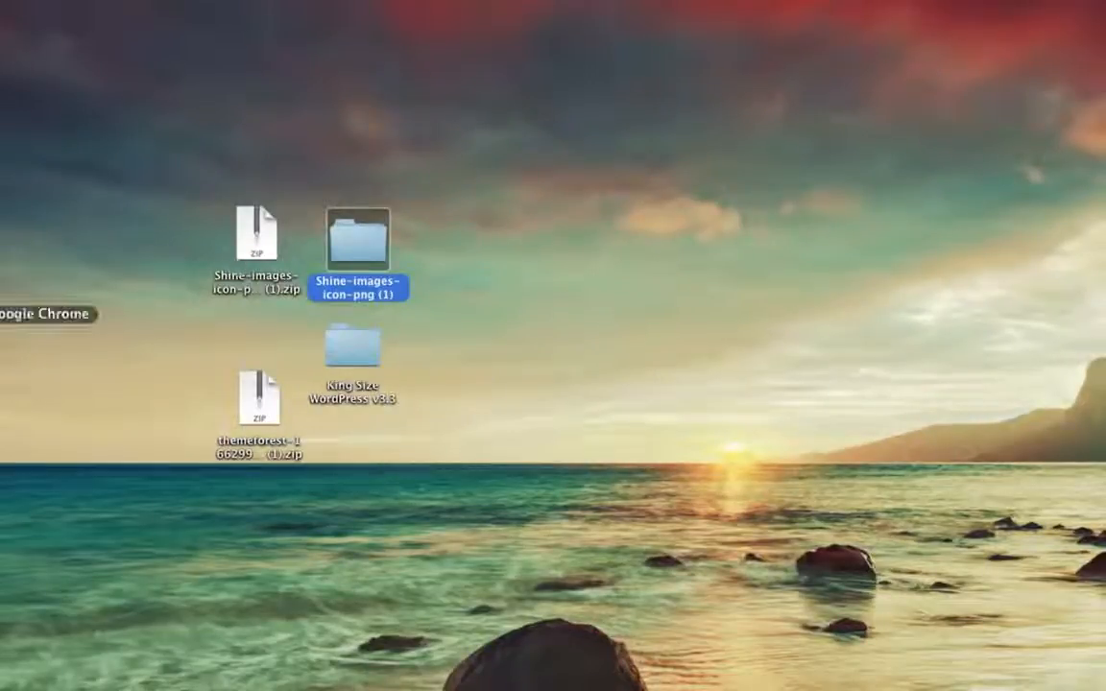
click(2, 314)
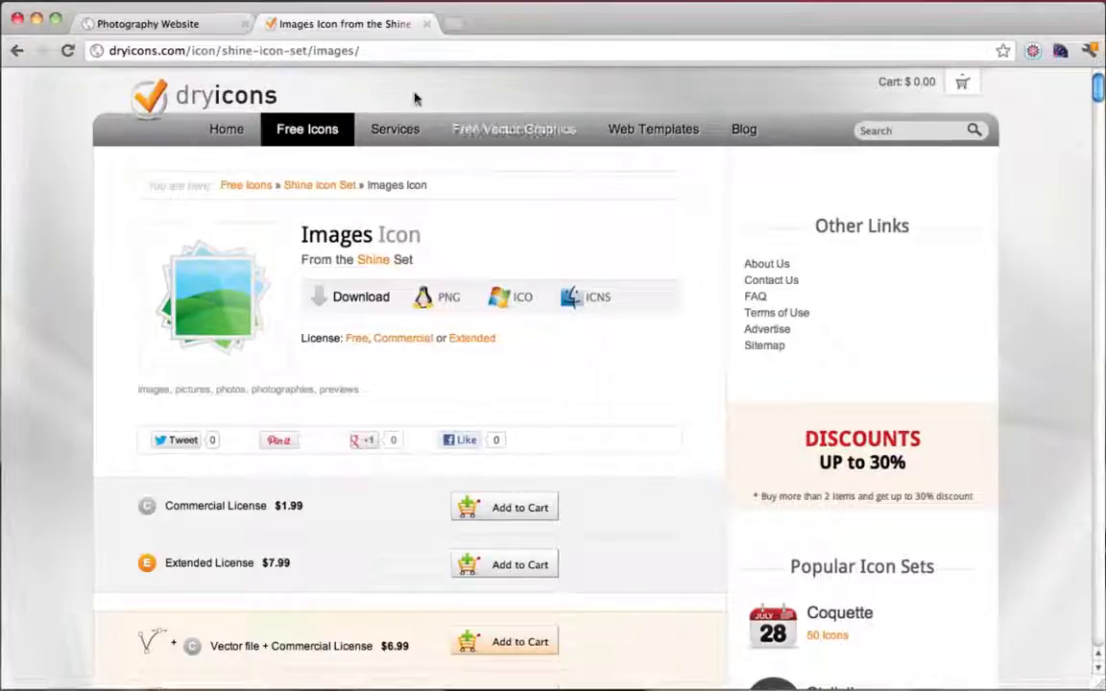
click(358, 54)
text(w)
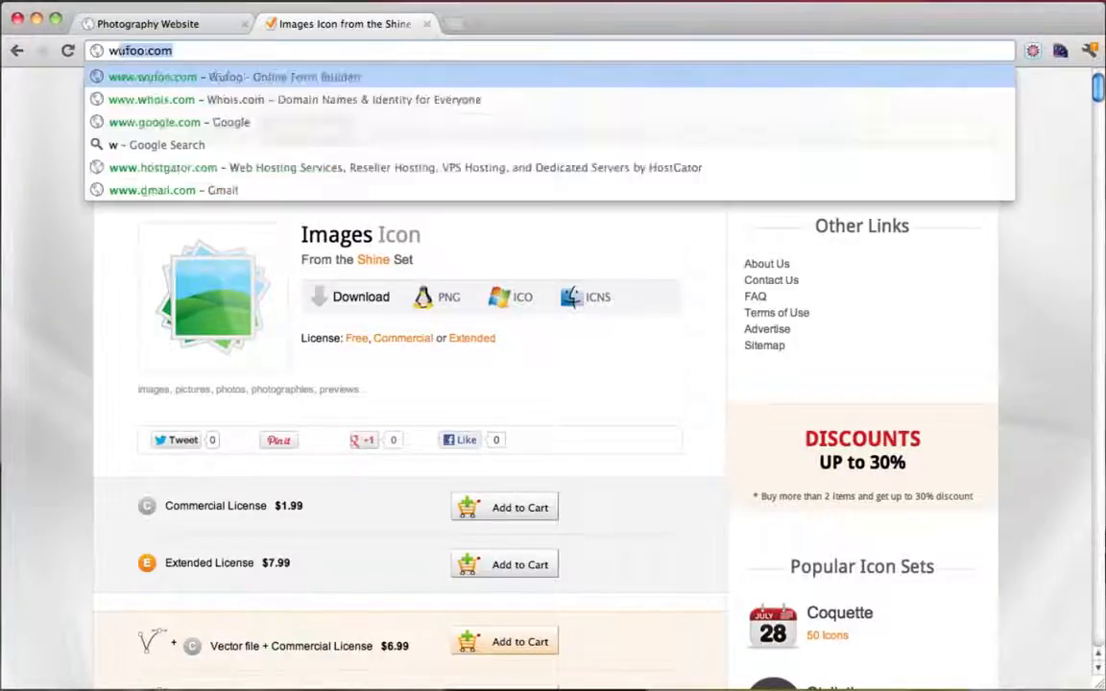
text(ww.pix)
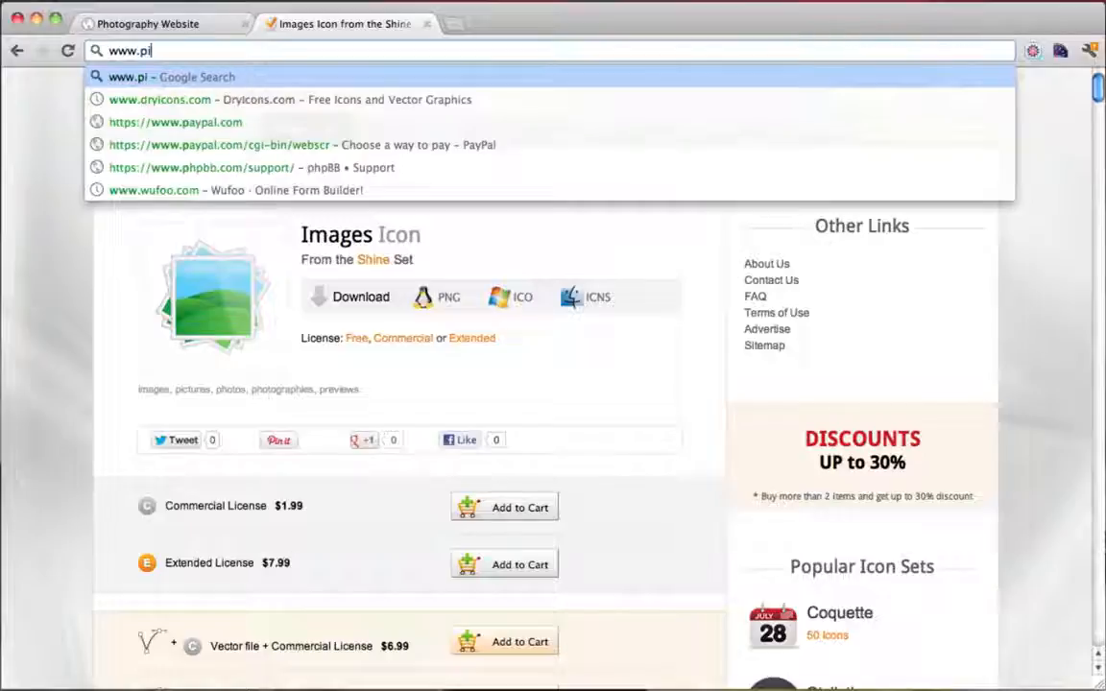
text(lr.com)
key(Return)
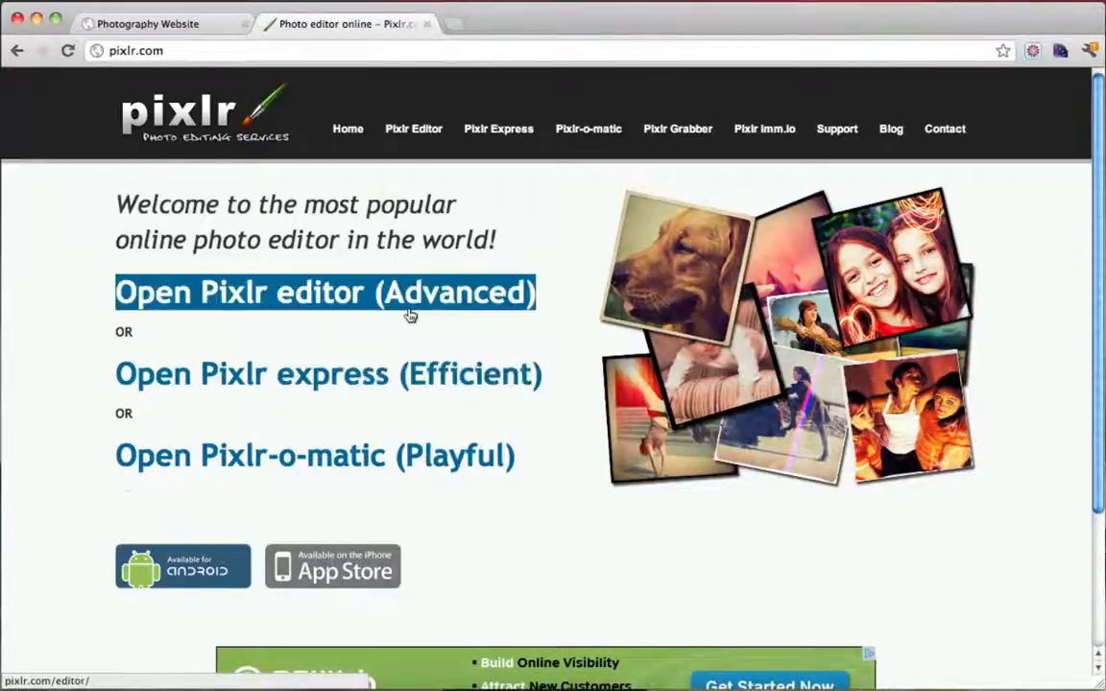
click(293, 307)
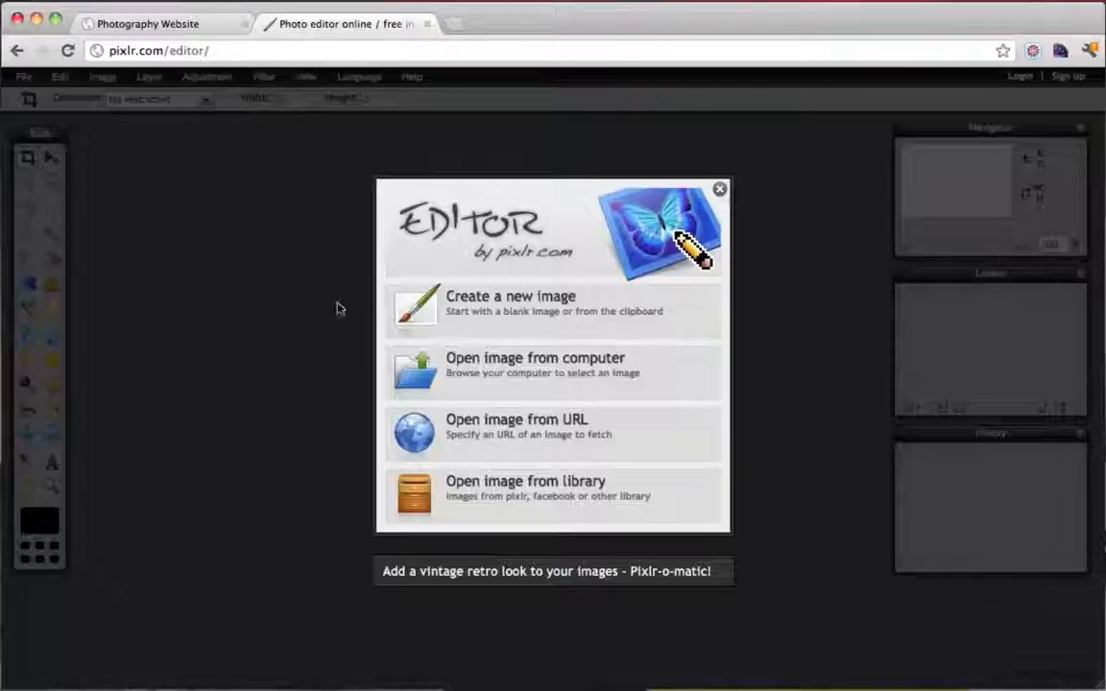
Make a new transparent canvas with width 220, height 180, named 'logo'
click(509, 315)
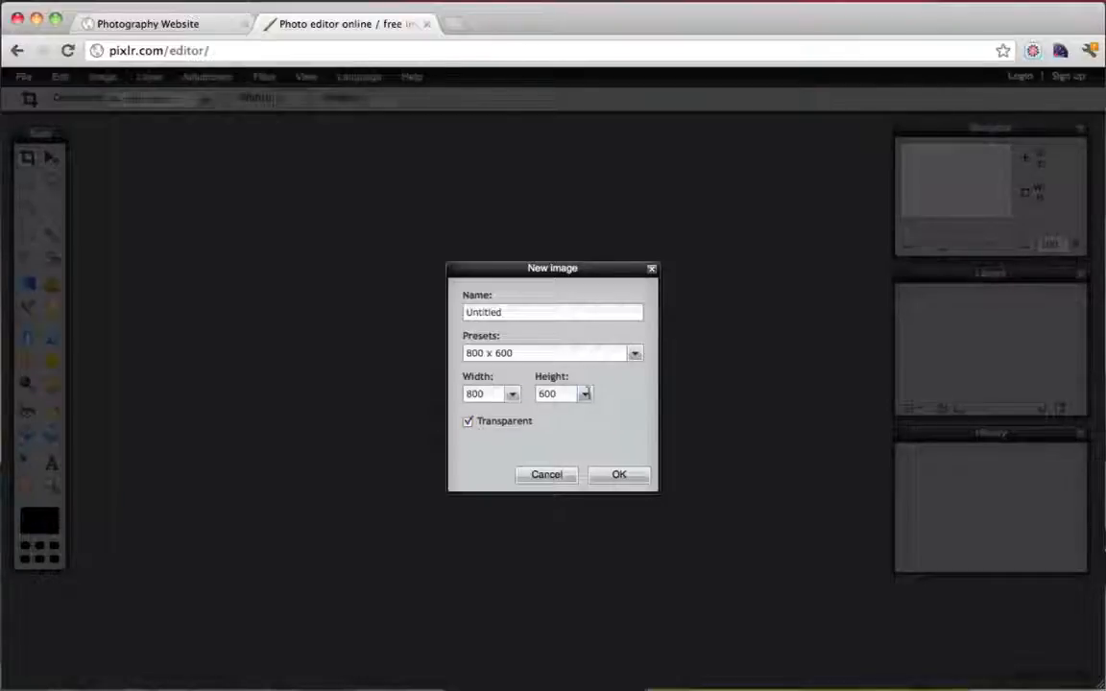
click(177, 27)
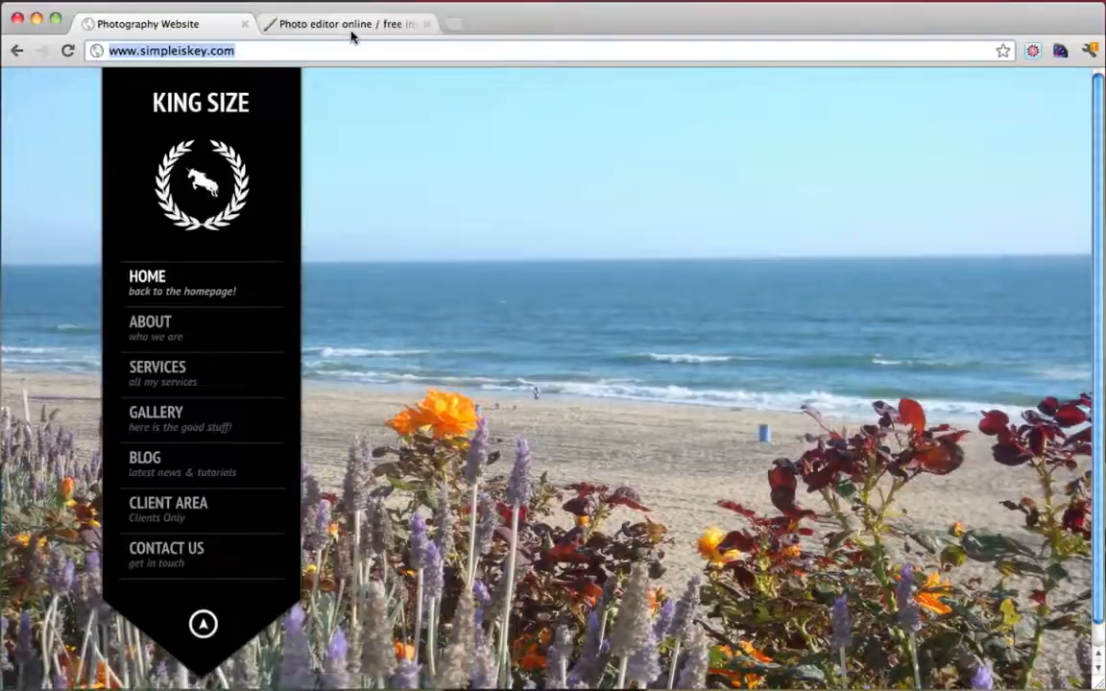
click(347, 25)
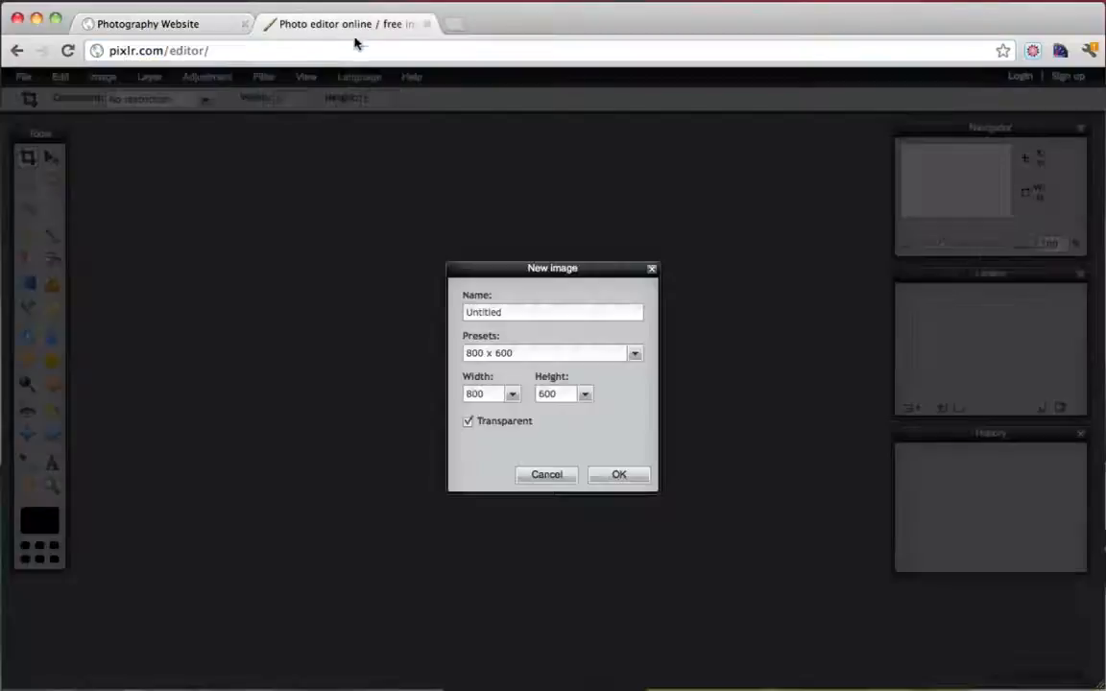
drag(496, 399, 434, 399)
drag(566, 395, 512, 395)
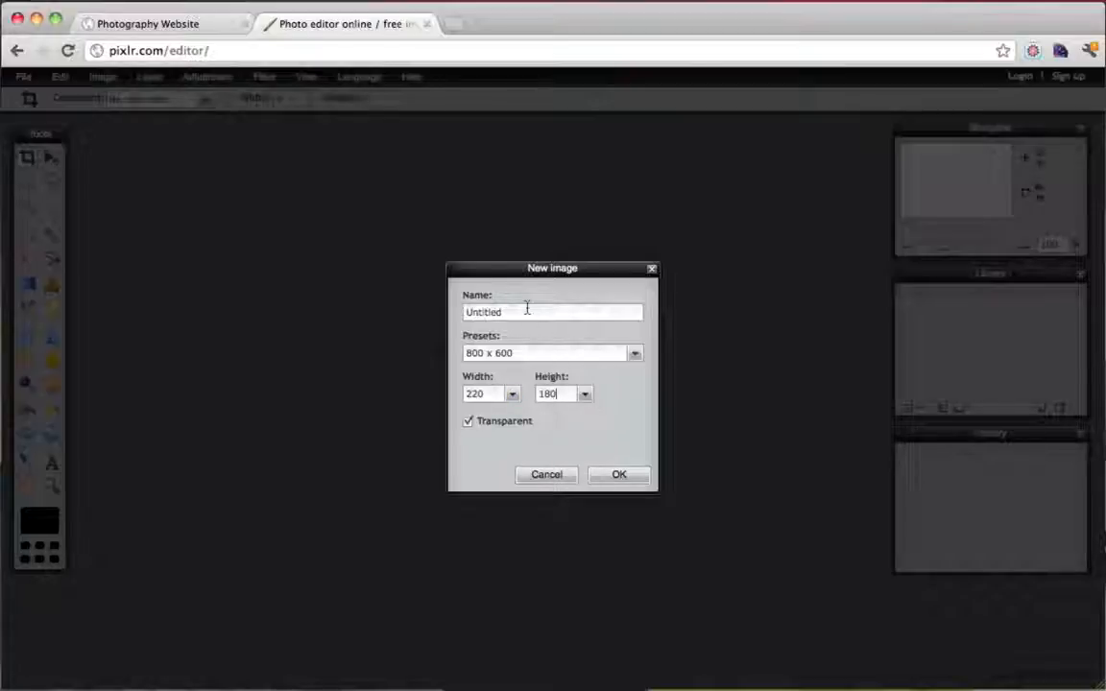
drag(527, 312, 441, 318)
key(BackSpace)
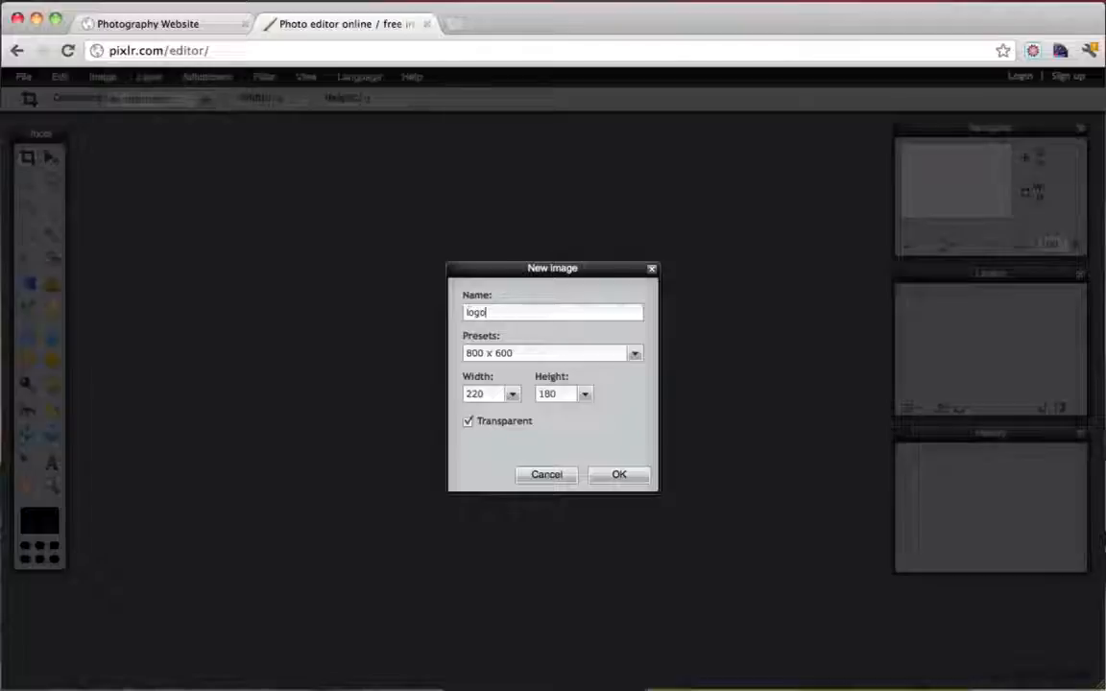
click(619, 474)
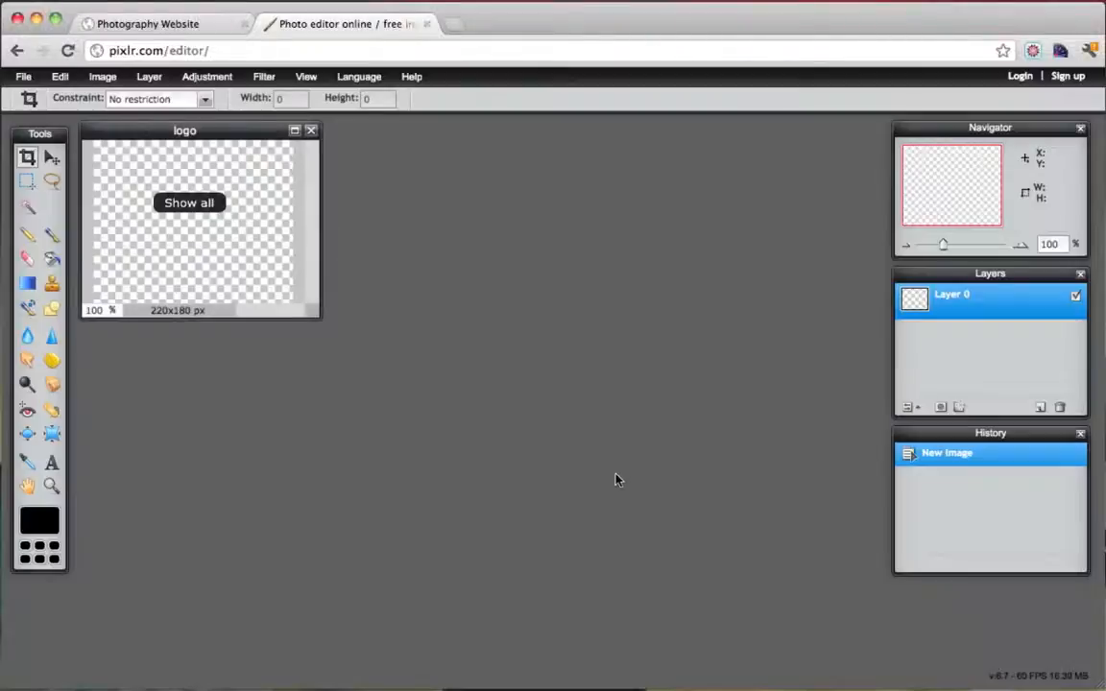
Open images.png from Shine-images-icon-png (1) > 128x128 from the computer
drag(244, 131, 346, 197)
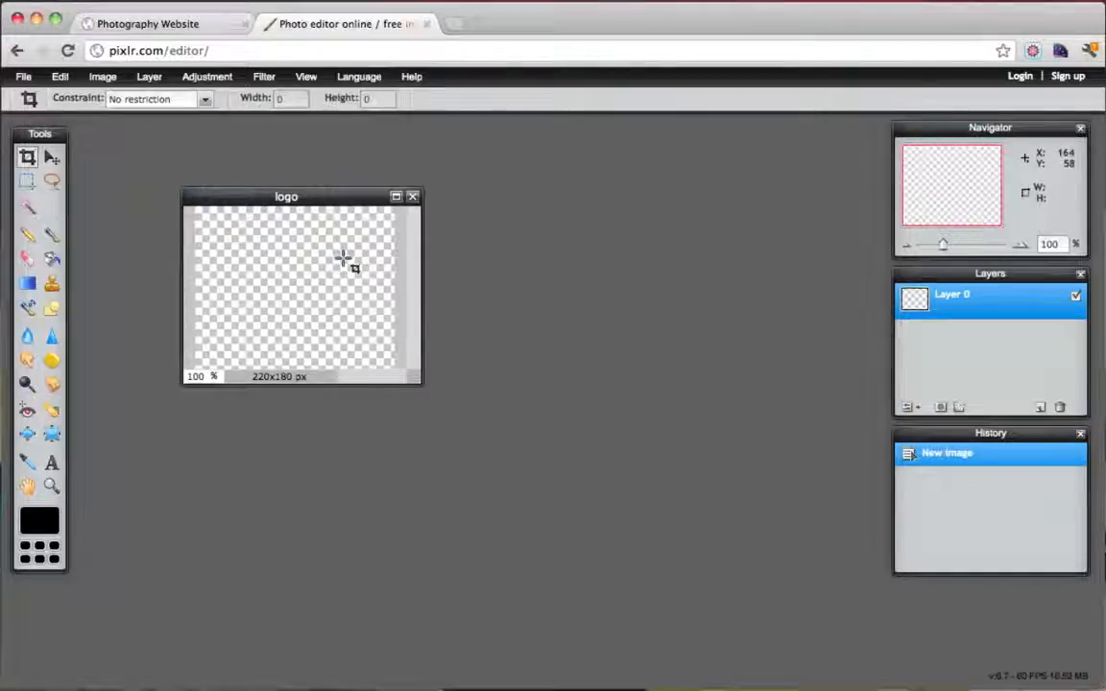
click(23, 79)
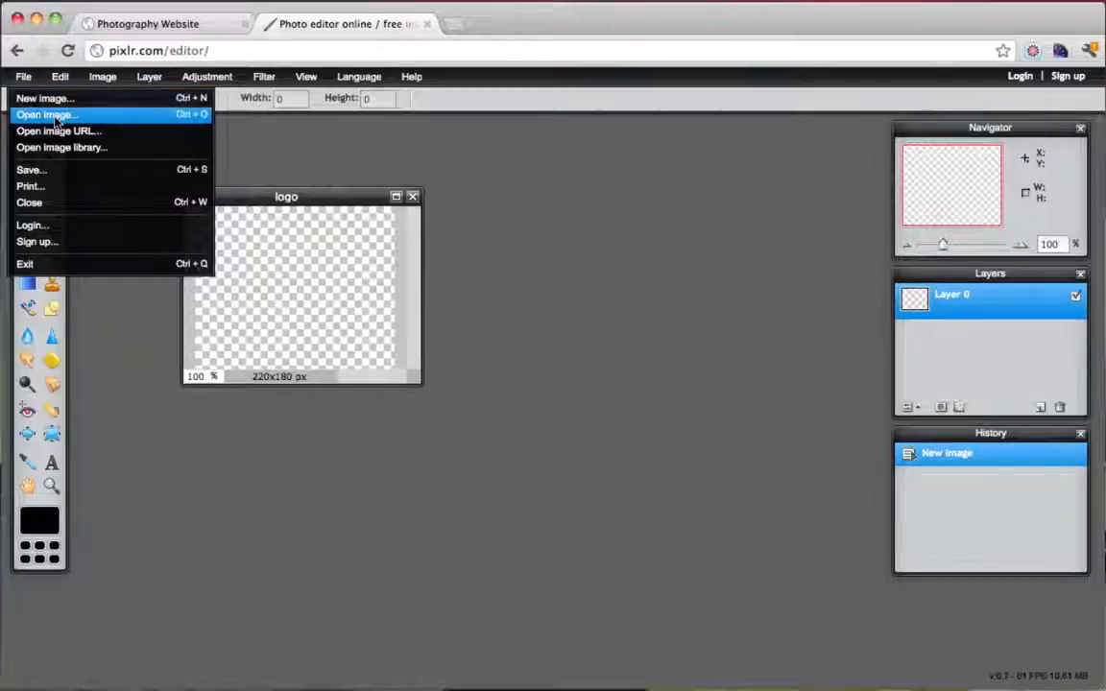
click(55, 116)
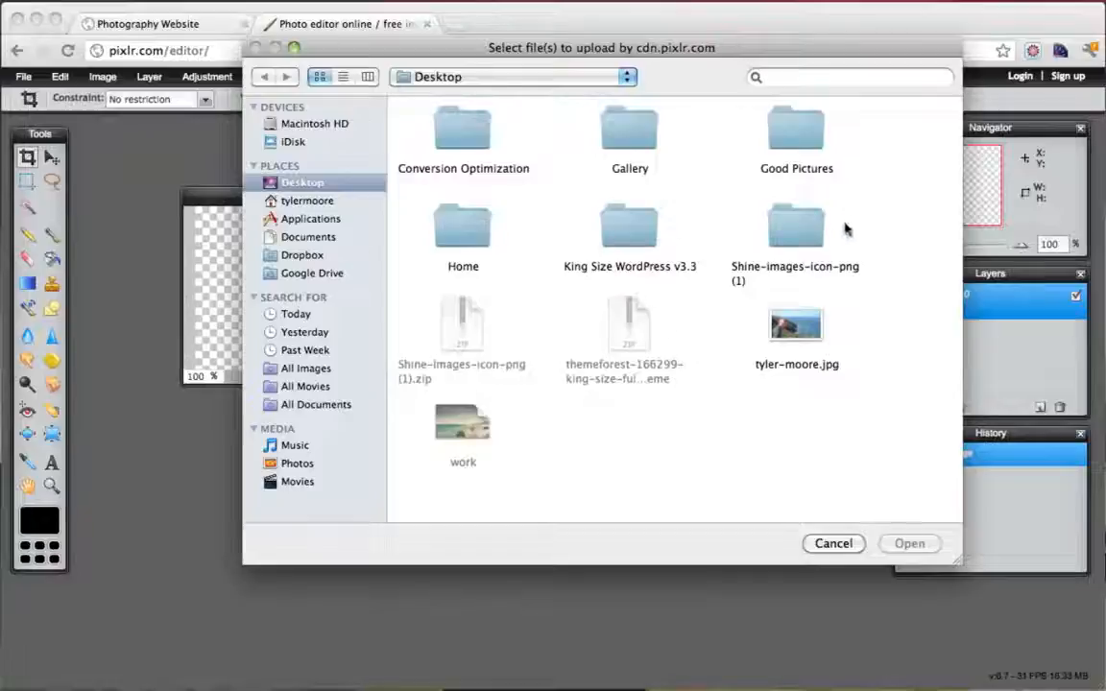
double_click(796, 226)
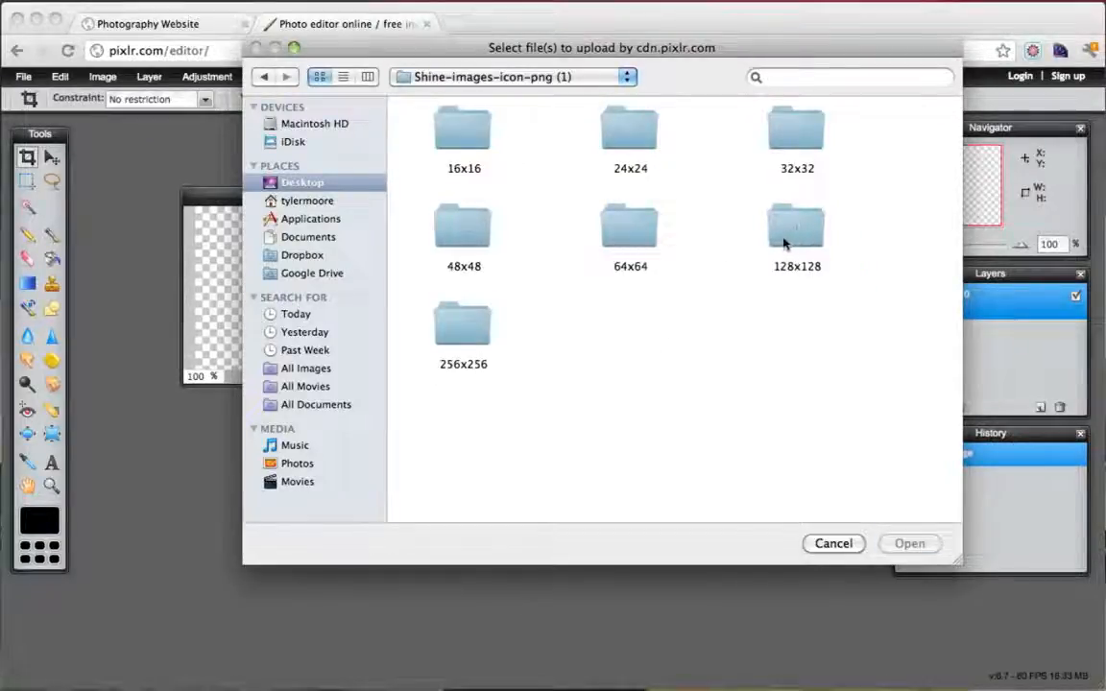
double_click(784, 244)
click(463, 130)
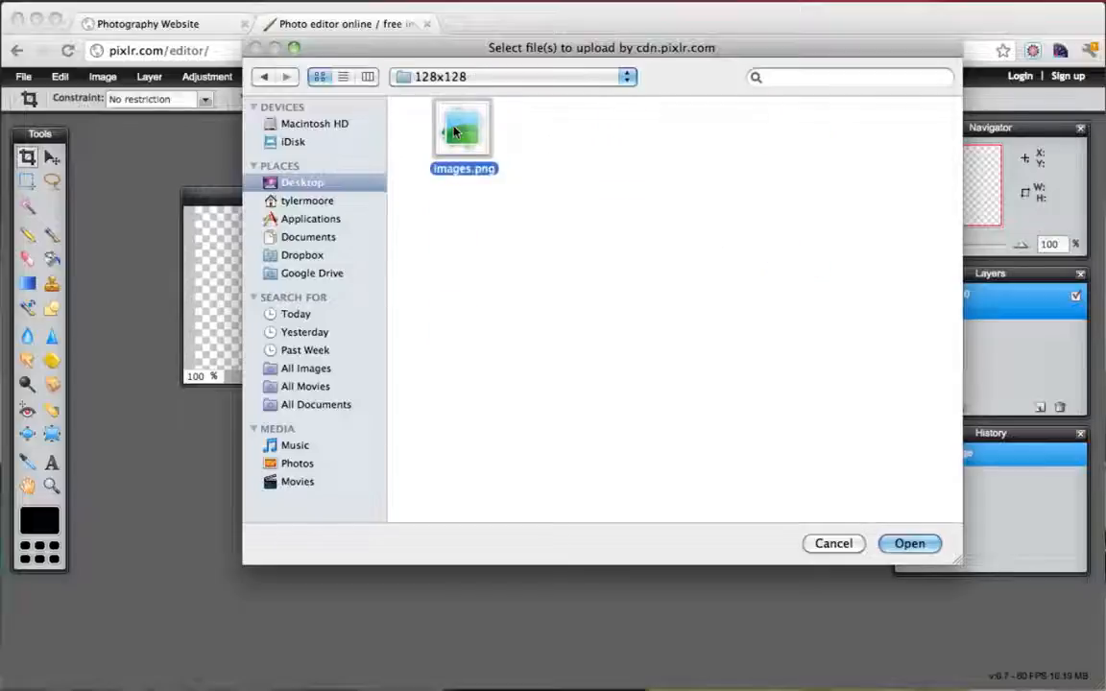
click(912, 543)
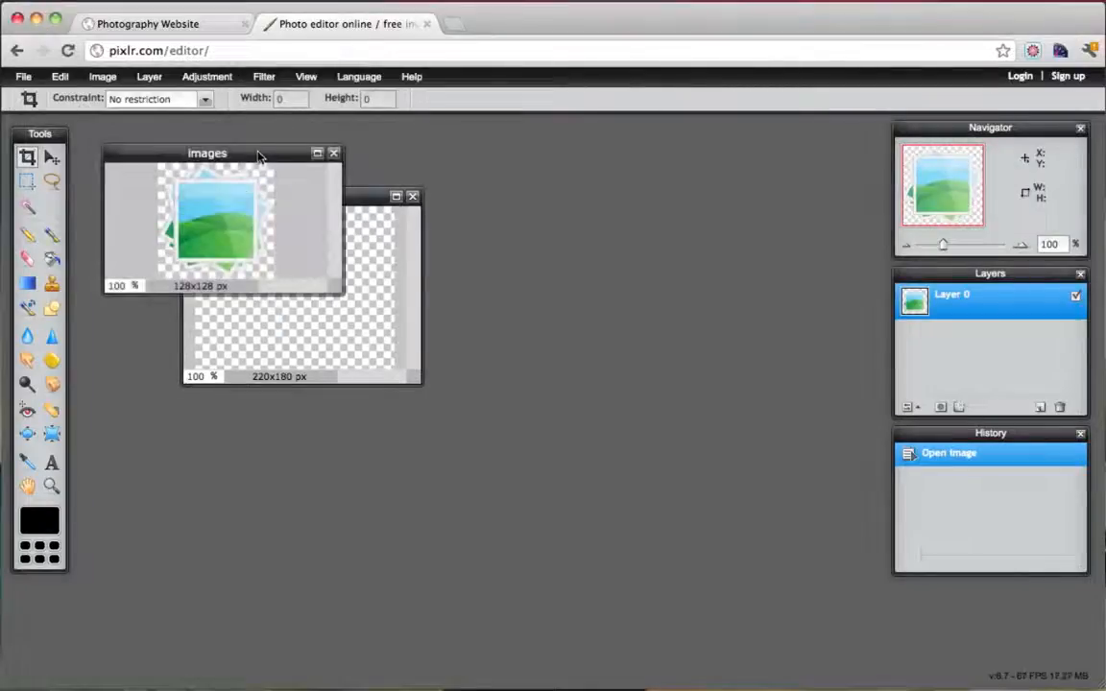
Select the whole 128x128 images icon with the Marquee tool and copy it
drag(258, 156, 648, 226)
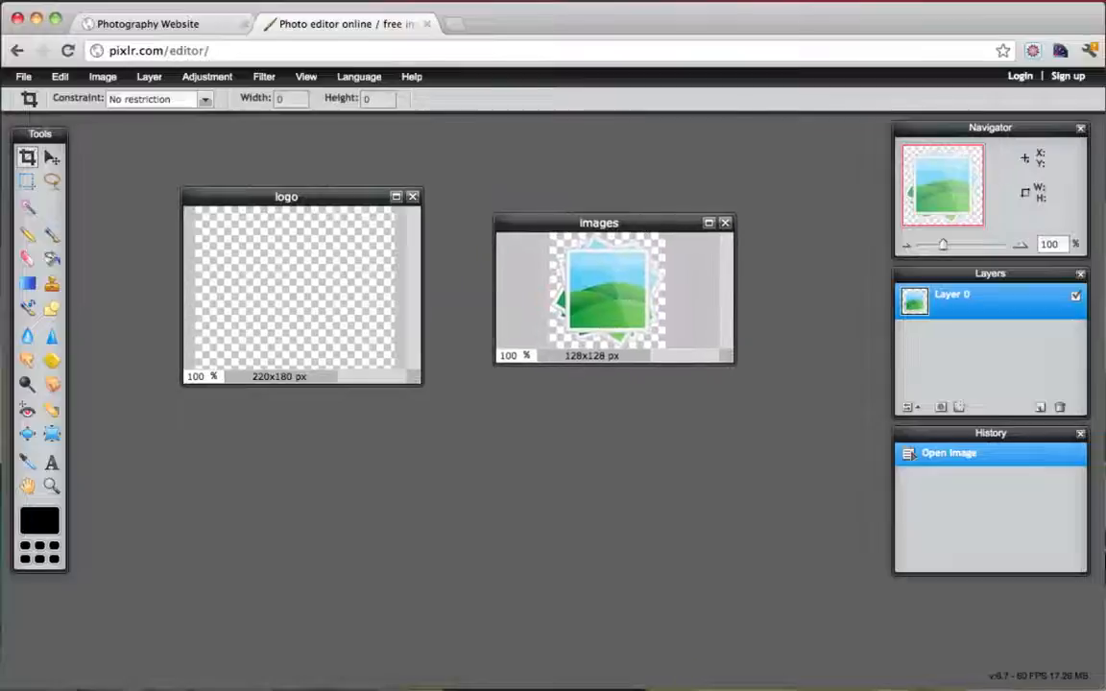
drag(733, 371, 839, 442)
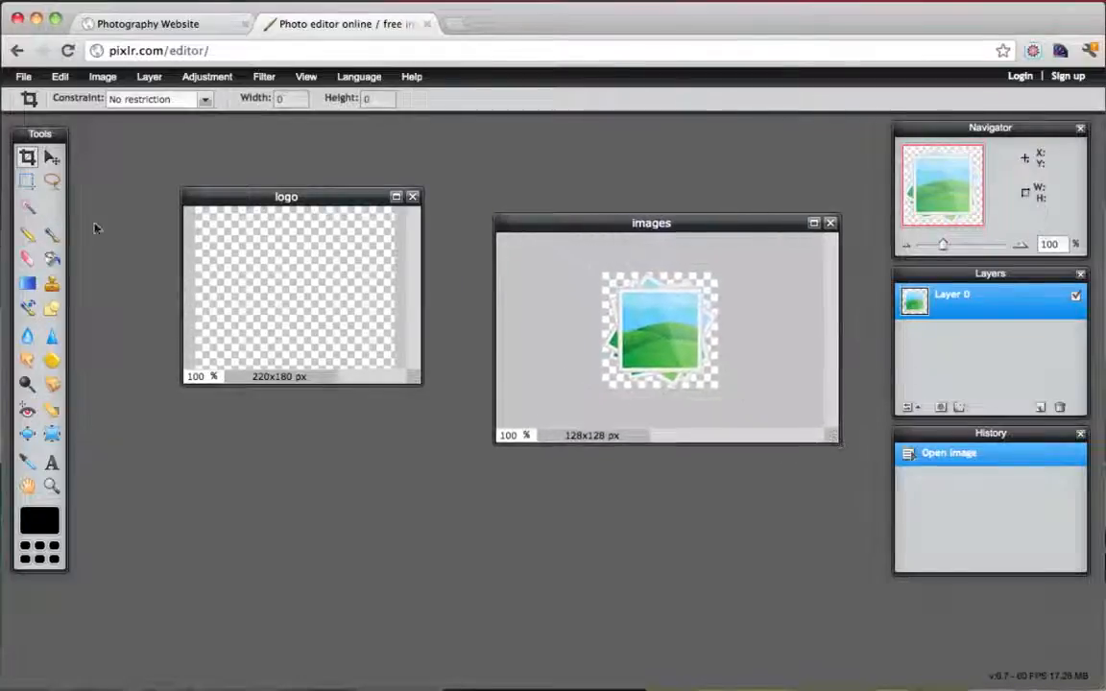
click(27, 180)
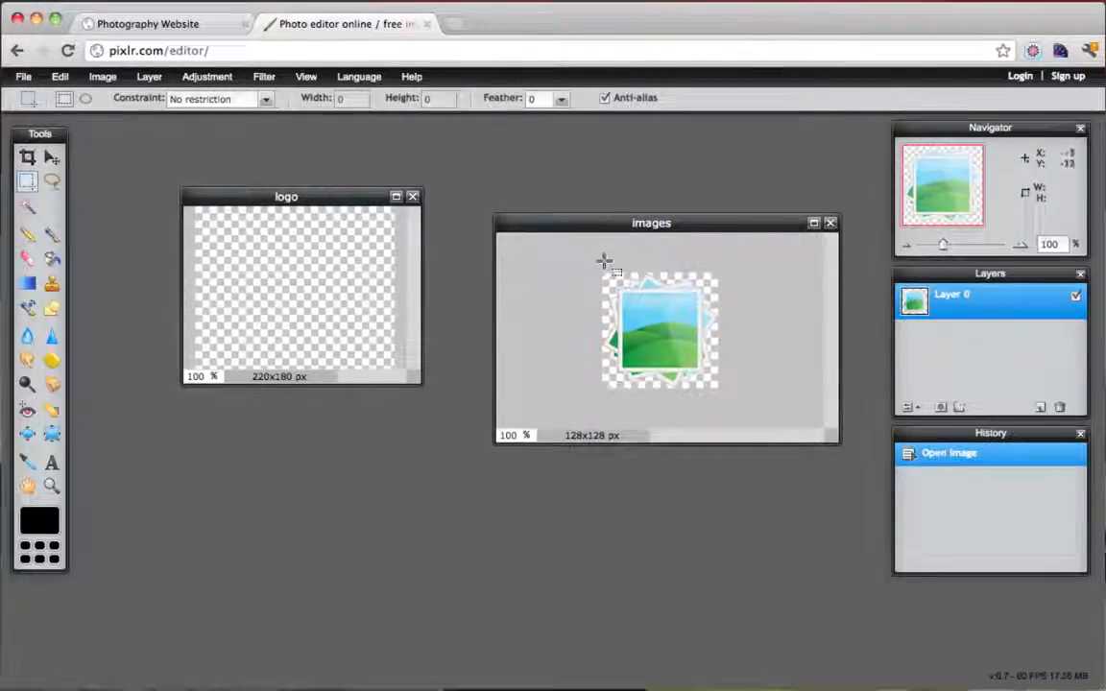
drag(600, 257, 834, 461)
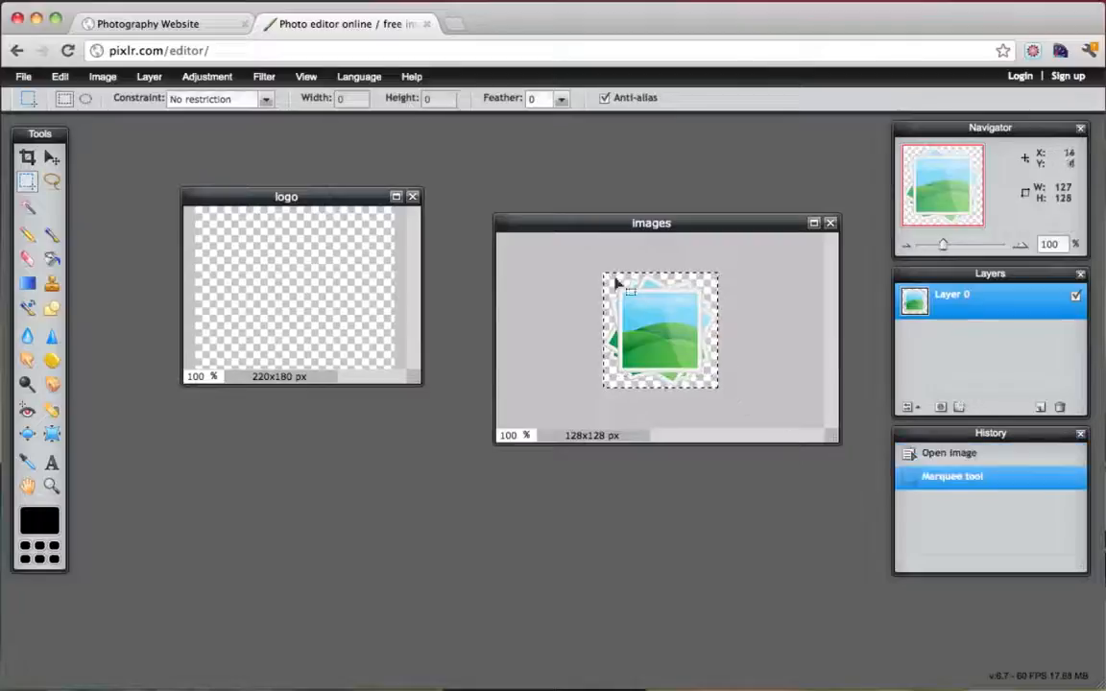
drag(587, 263, 777, 412)
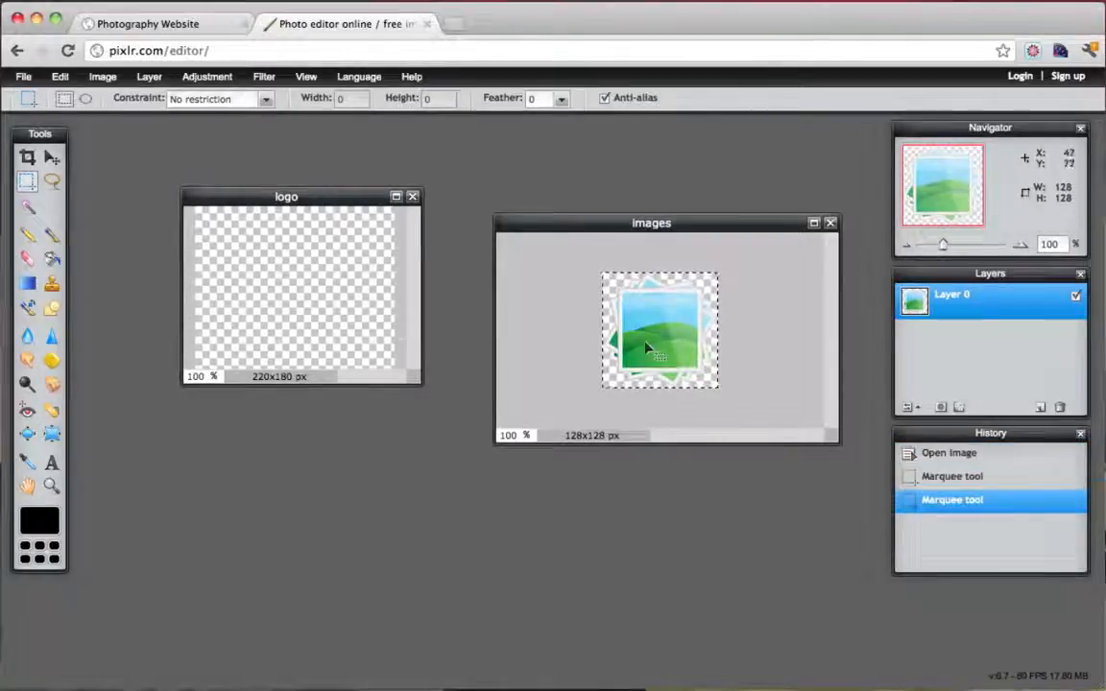
click(59, 75)
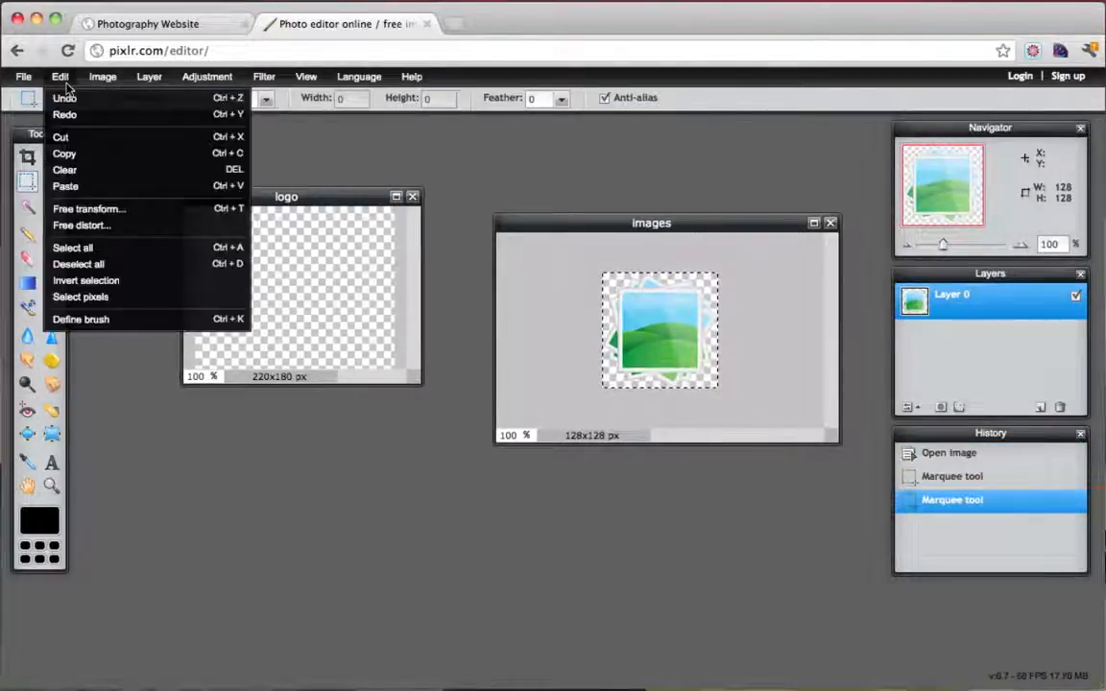
click(99, 161)
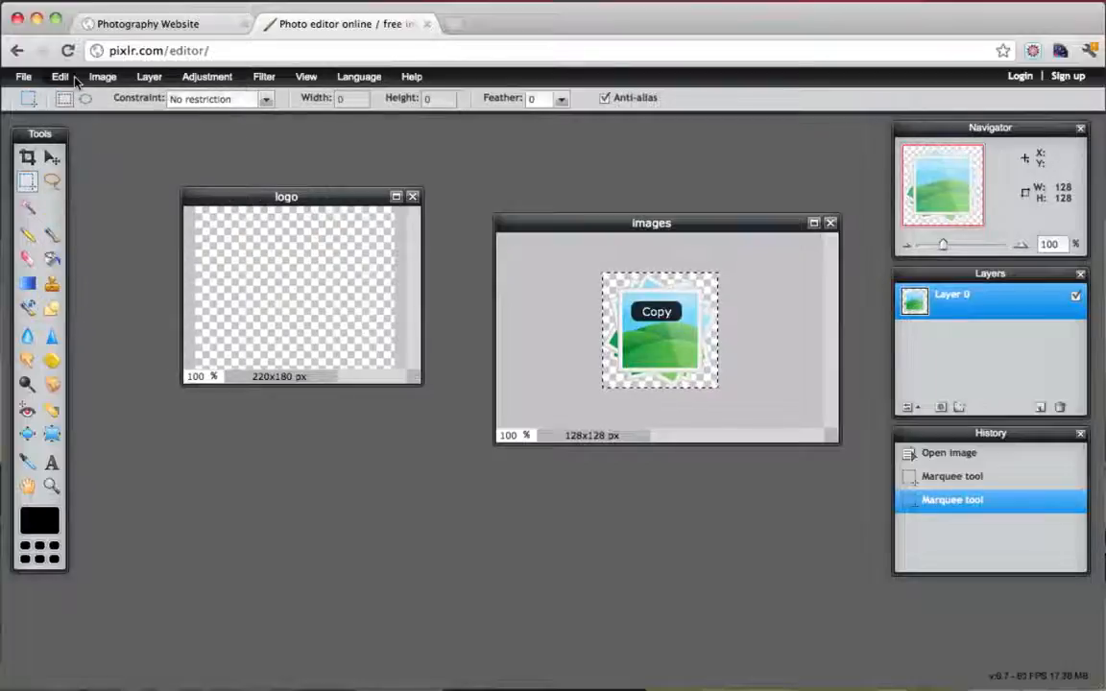
Paste the copied icon into the logo canvas as Layer 1
click(288, 216)
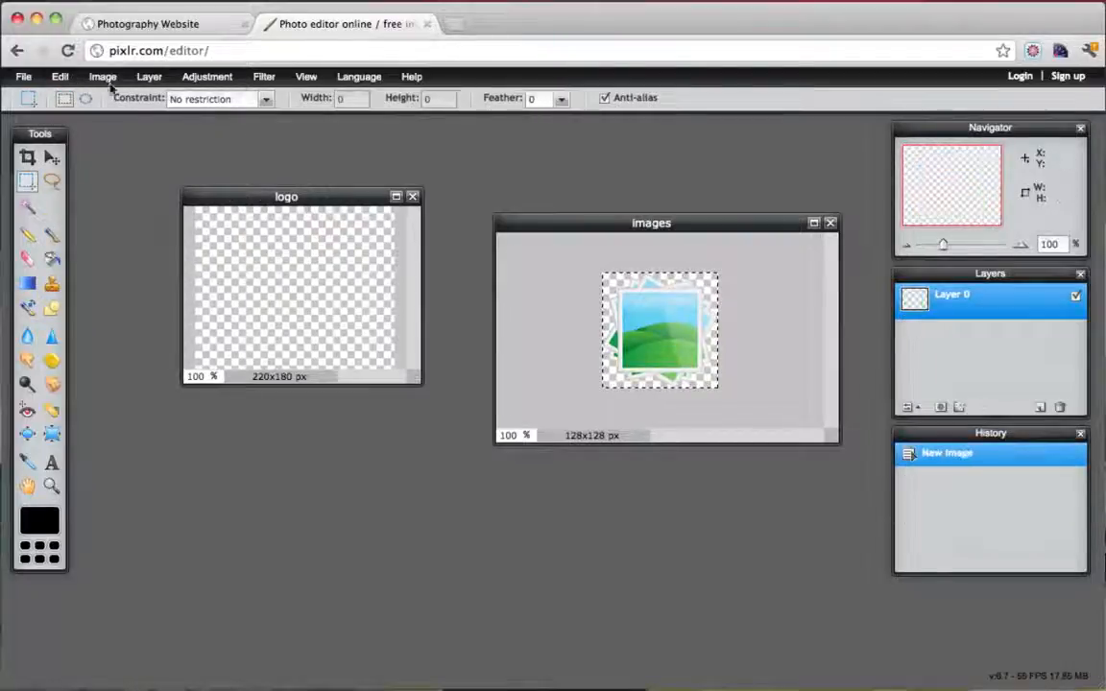
click(61, 78)
click(96, 182)
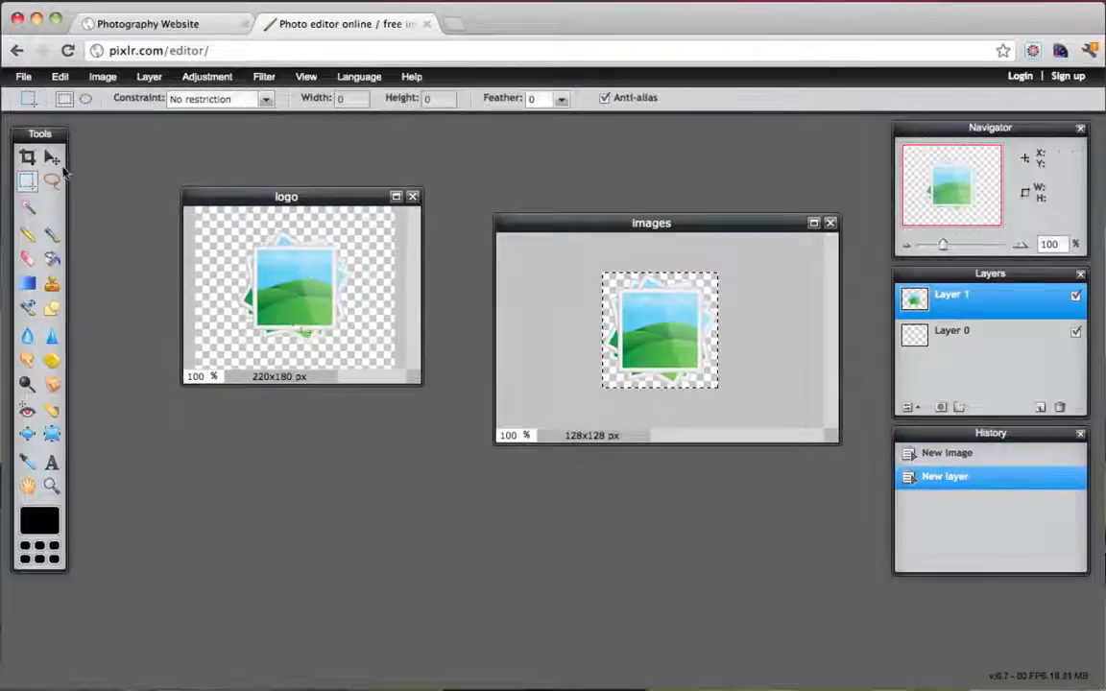
click(52, 159)
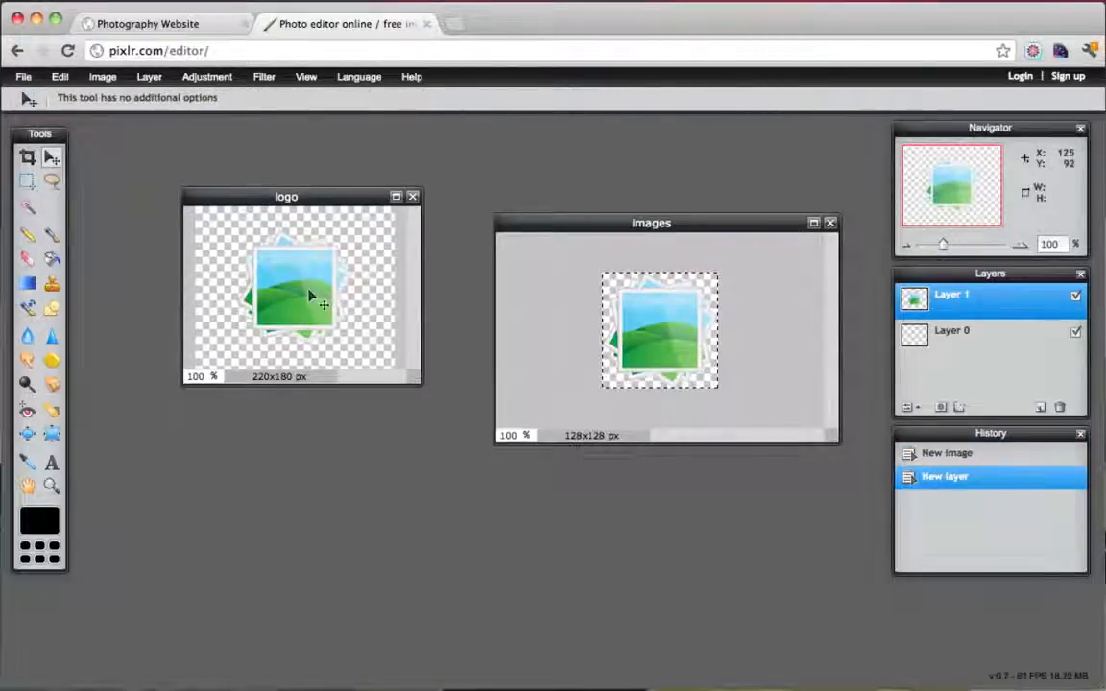
Nudge the pasted icon down, then try the Sepia adjustment on the logo and undo it
drag(310, 297, 310, 317)
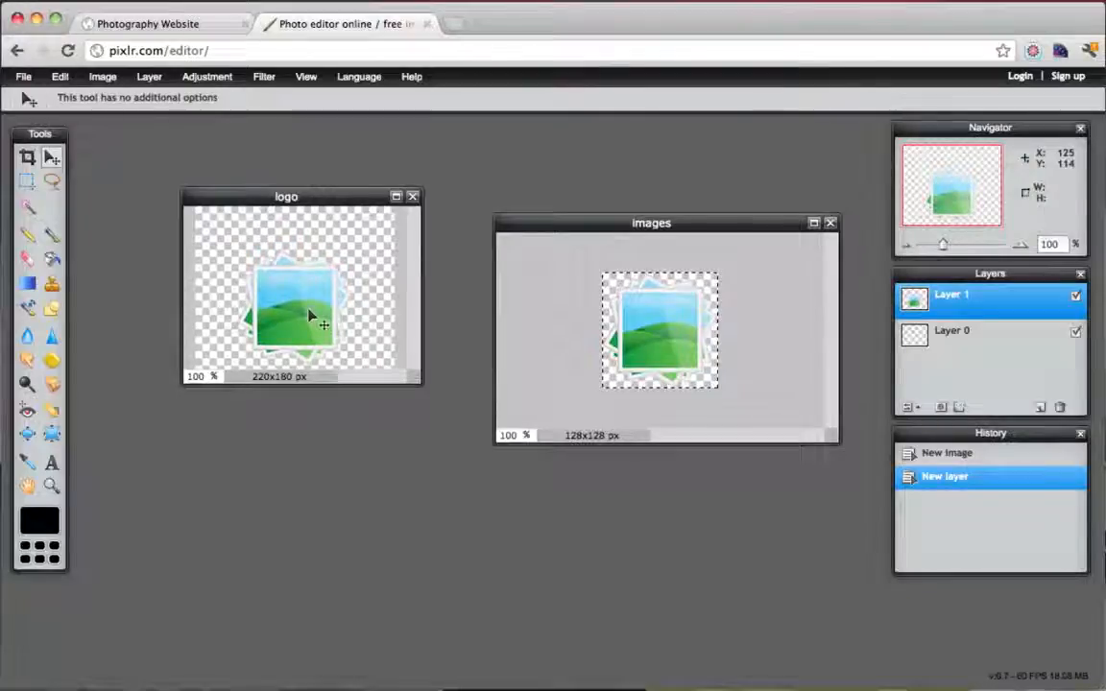
click(212, 84)
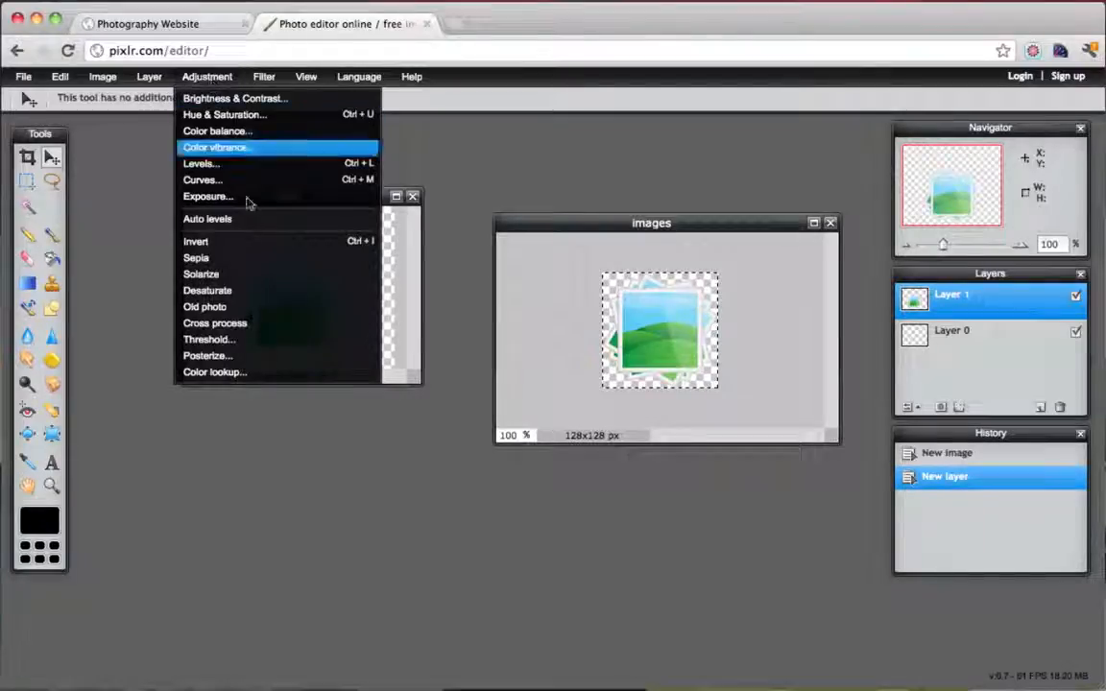
click(239, 262)
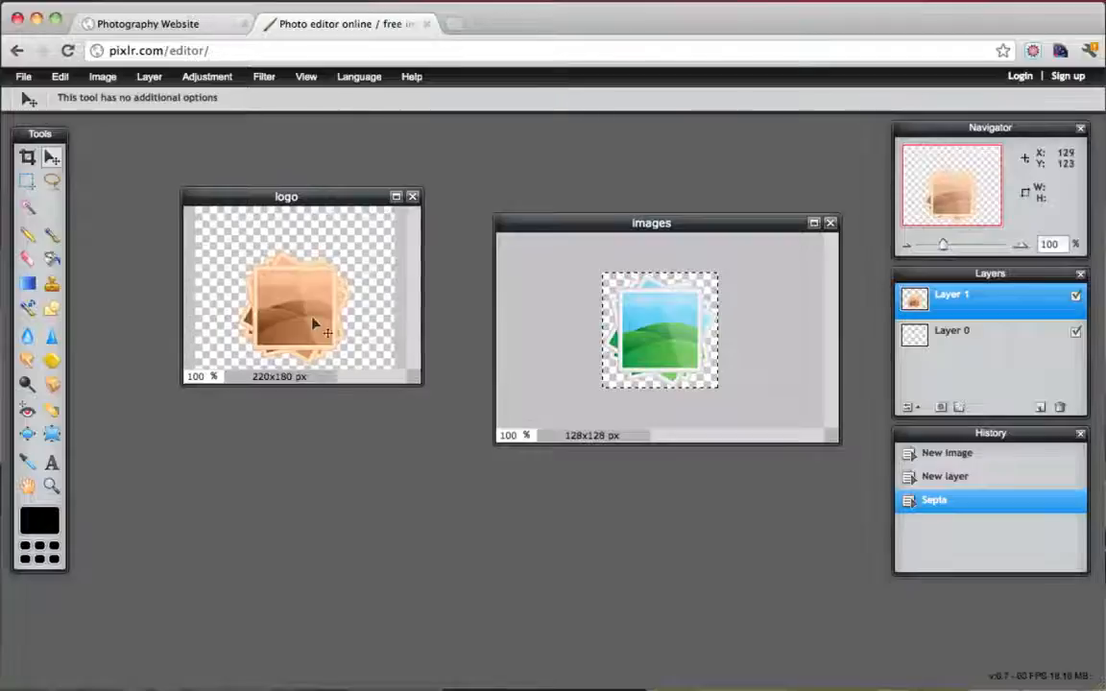
key(ctrl+z)
Try the Old photo effect on the logo, undo it, and reopen the Adjustment menu
click(206, 79)
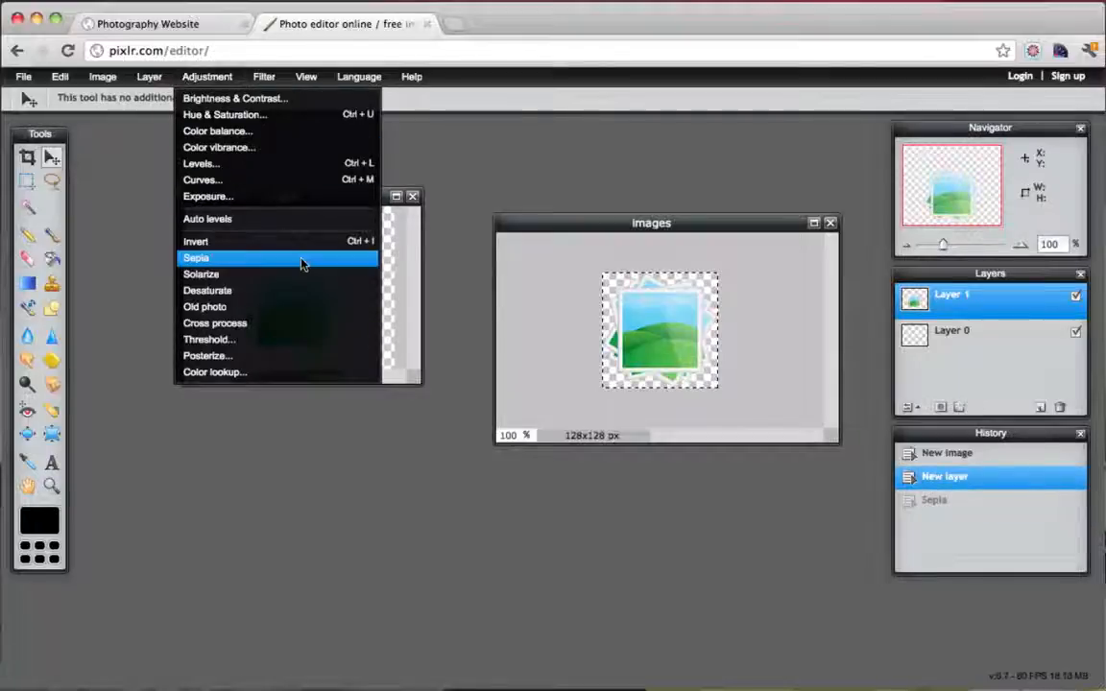
click(287, 307)
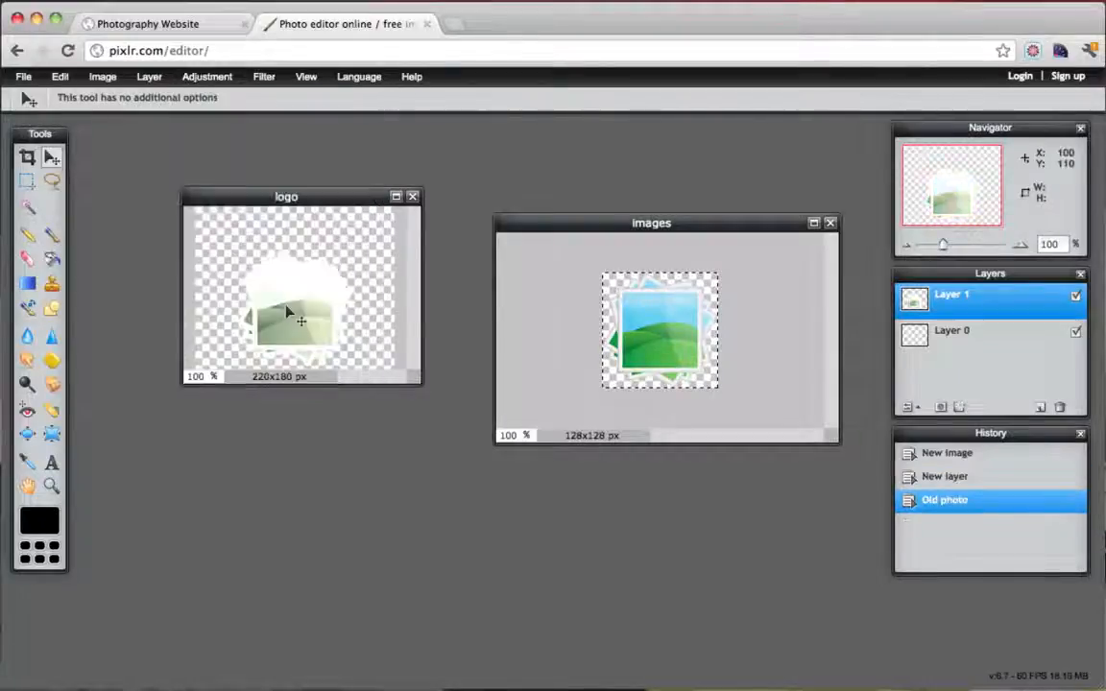
key(ctrl+z)
click(222, 78)
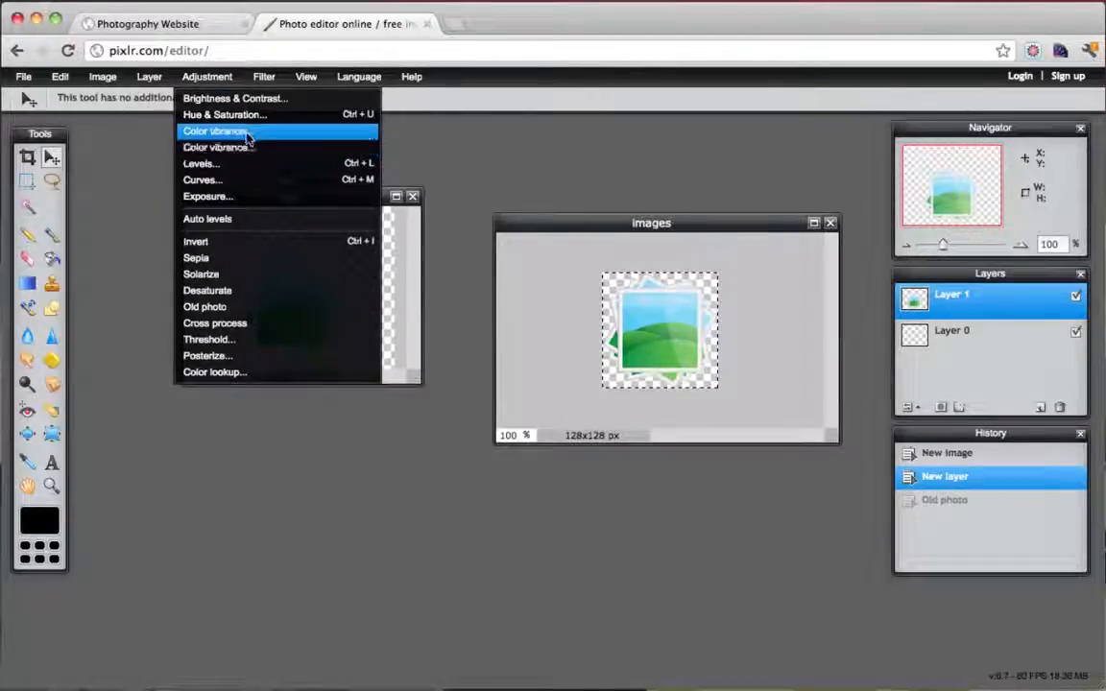
Apply Hue & Saturation with saturation -100 and hue 0 to make the icon greyscale
click(247, 116)
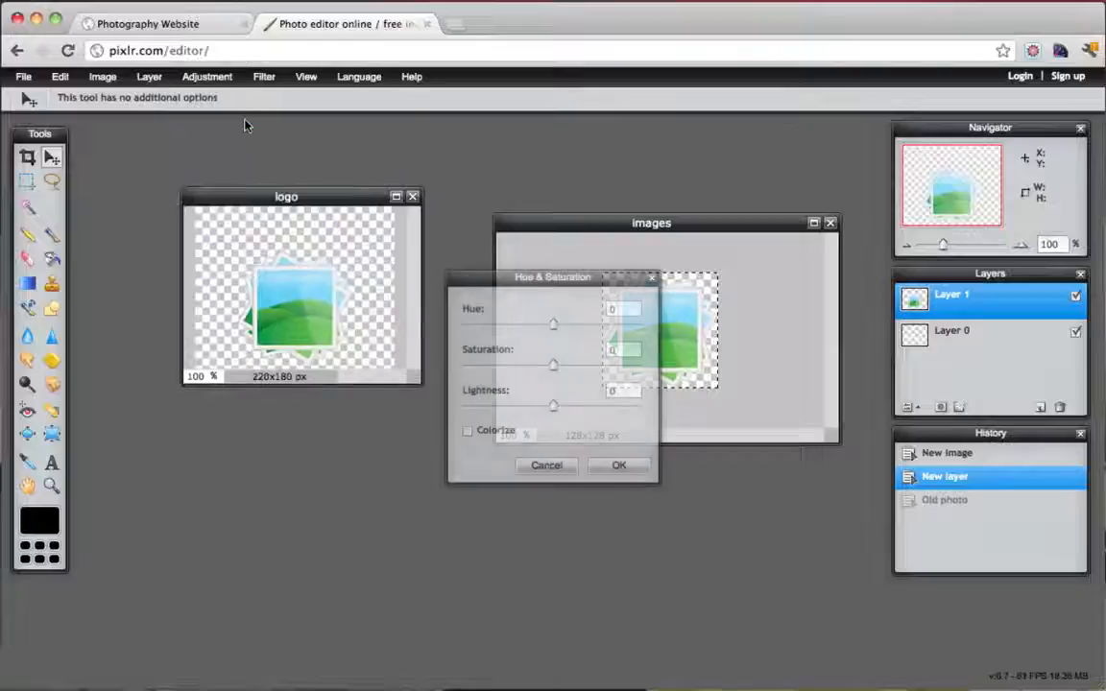
drag(554, 323, 444, 365)
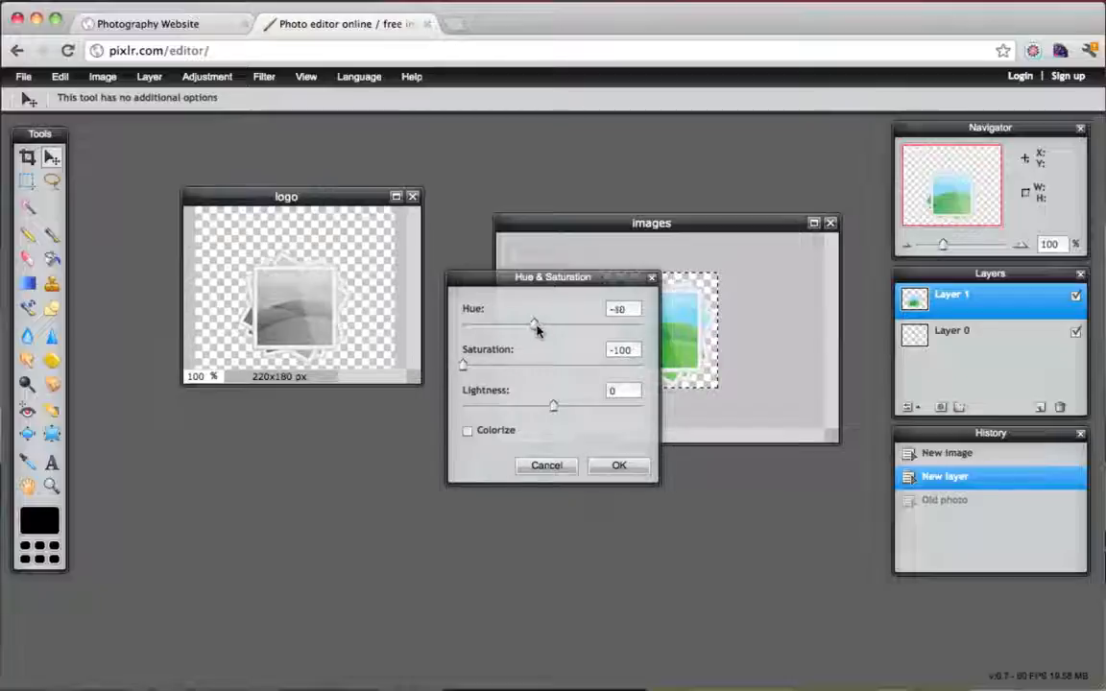
mouse_move(536, 330)
mouse_down()
mouse_move(526, 325)
mouse_move(552, 330)
mouse_up()
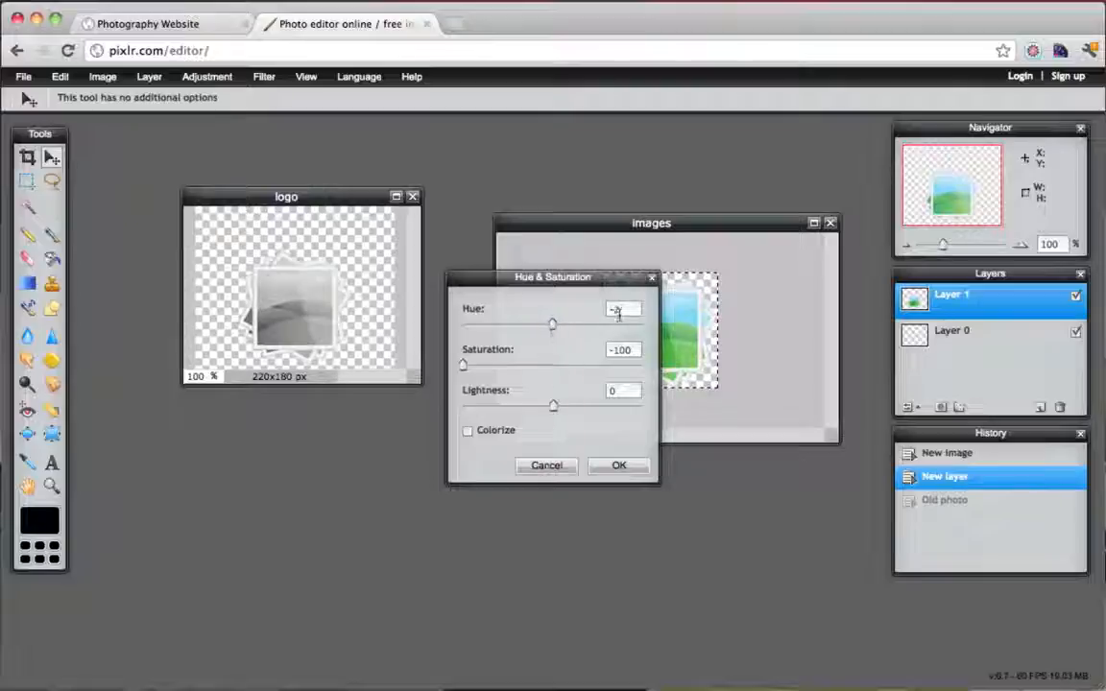
drag(618, 313, 577, 314)
text(0)
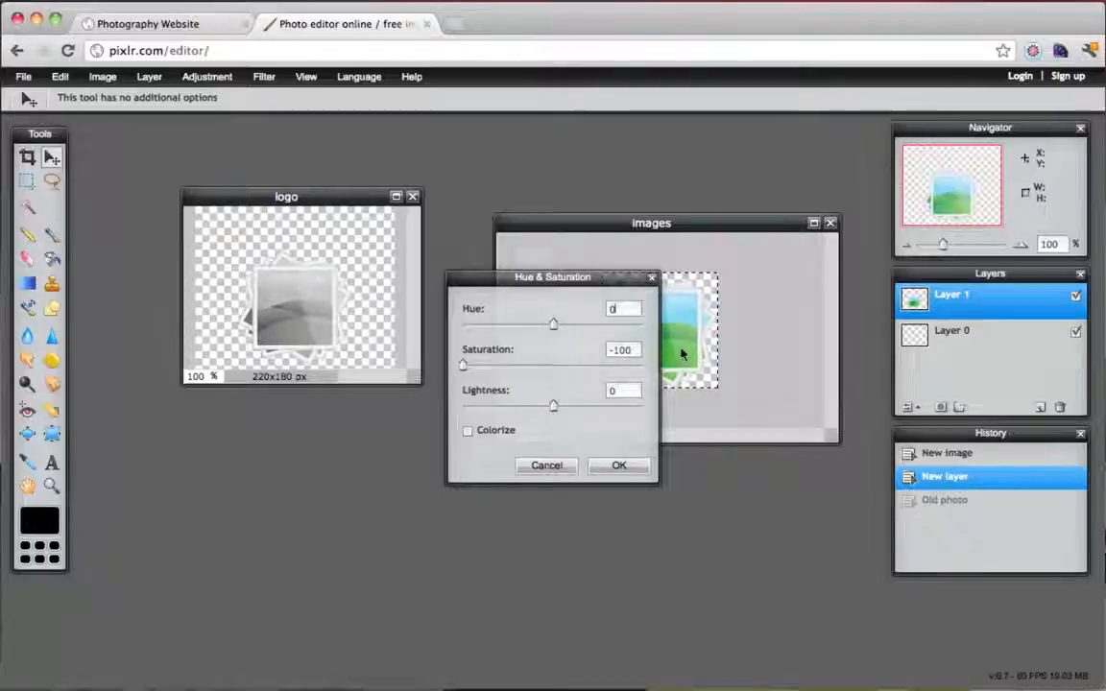
click(614, 466)
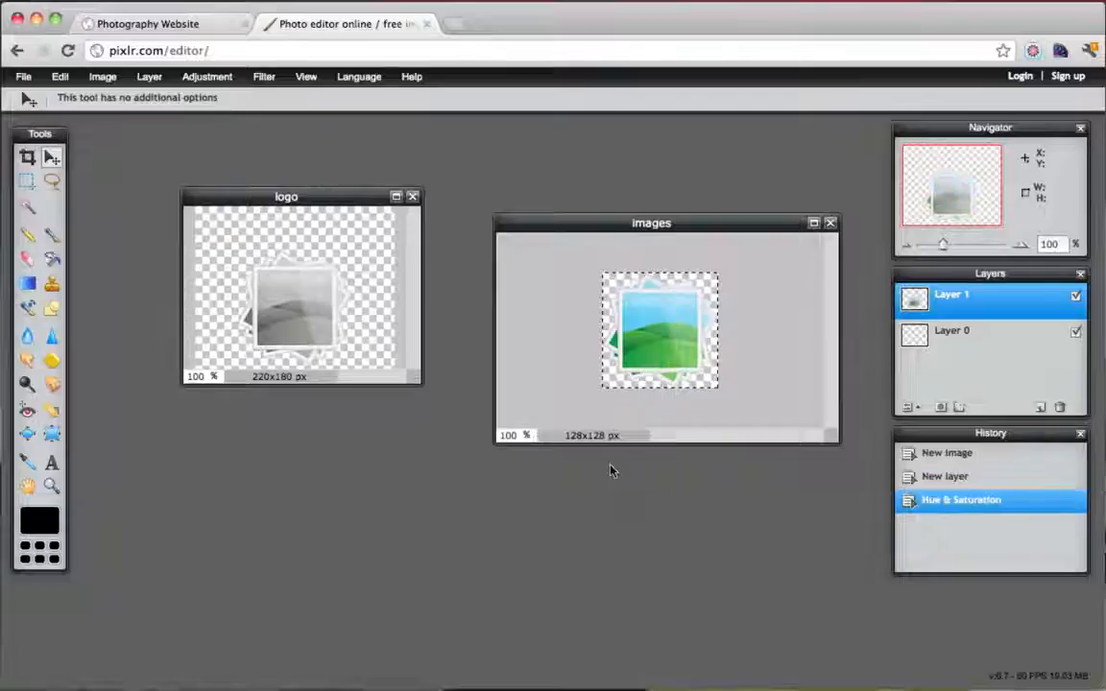
Add 'Simple!' text at the logo's top in Ziggurat-HTF-Black-Italic, size 30, colour white (ffffff)
click(230, 232)
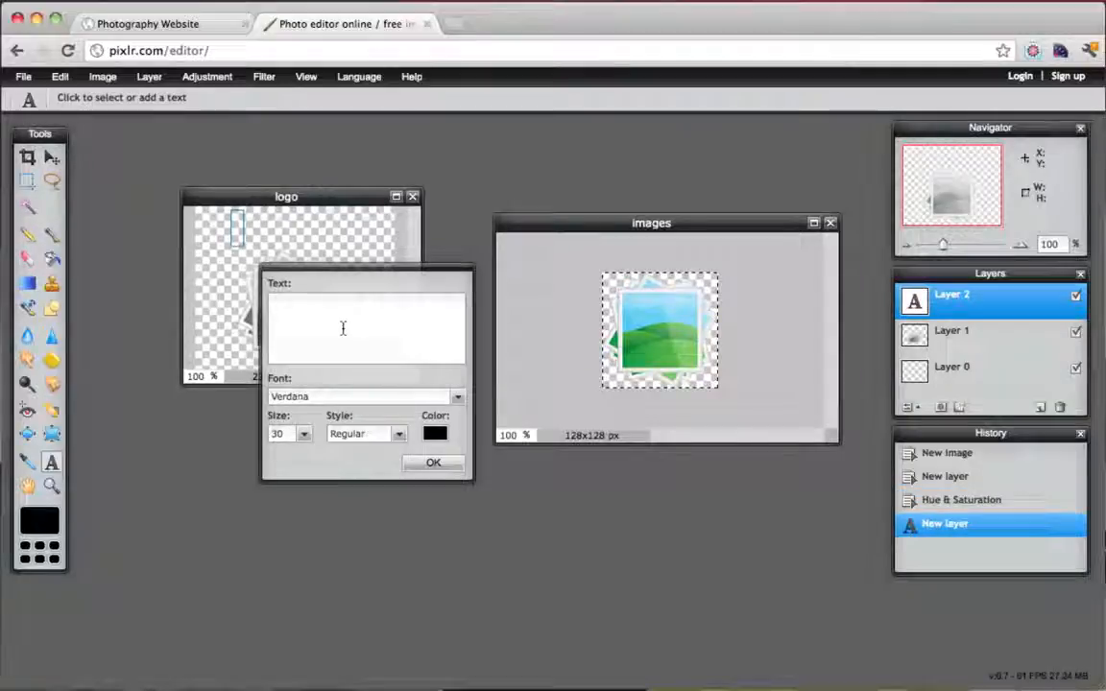
text(Simple)
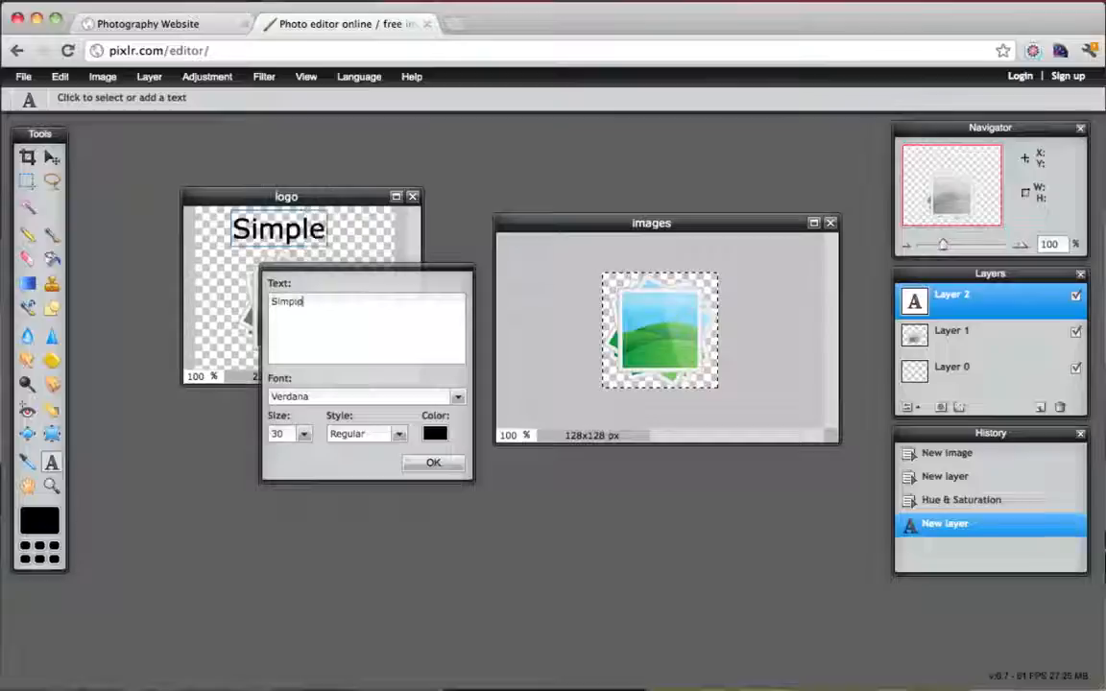
text(!)
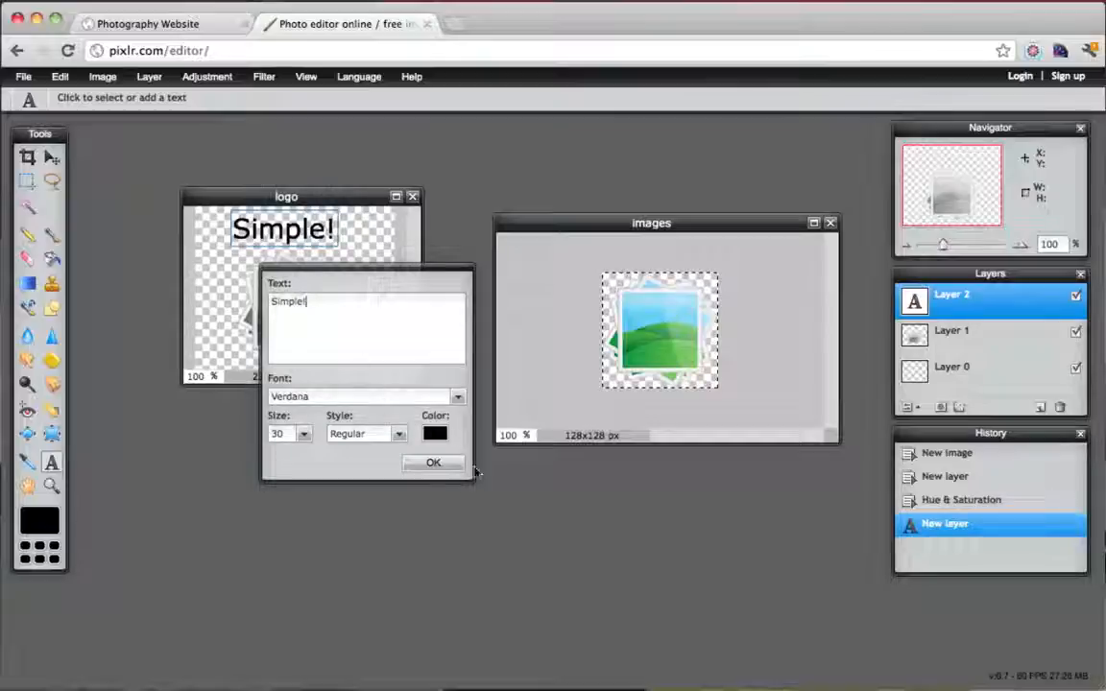
click(411, 397)
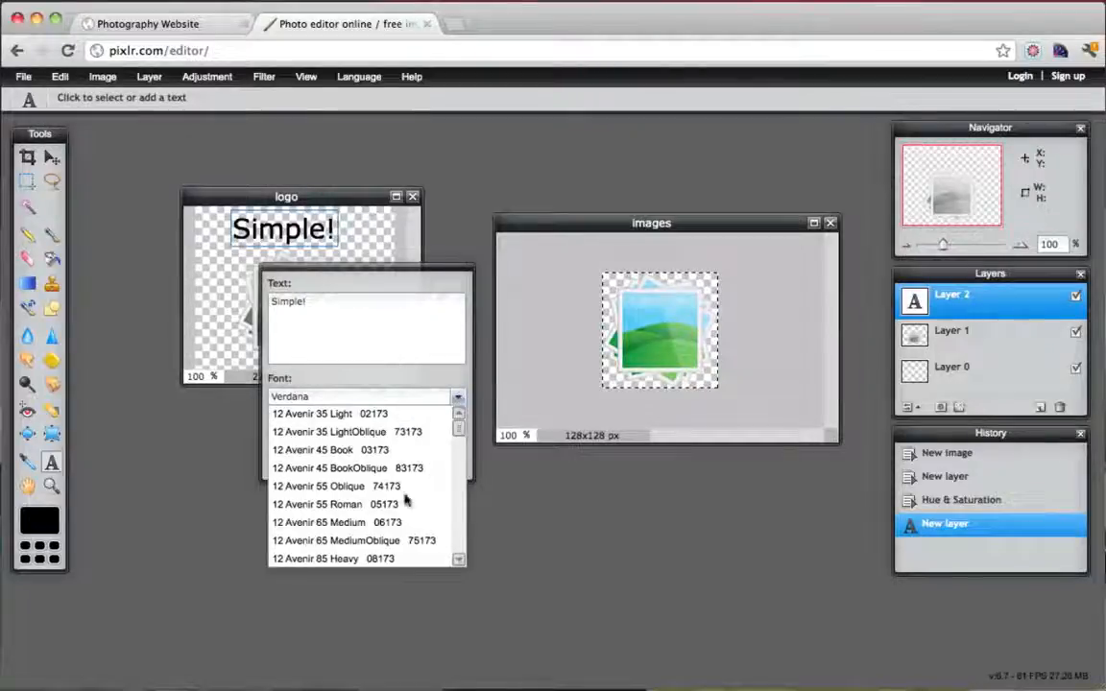
scroll(395, 486, down, 20)
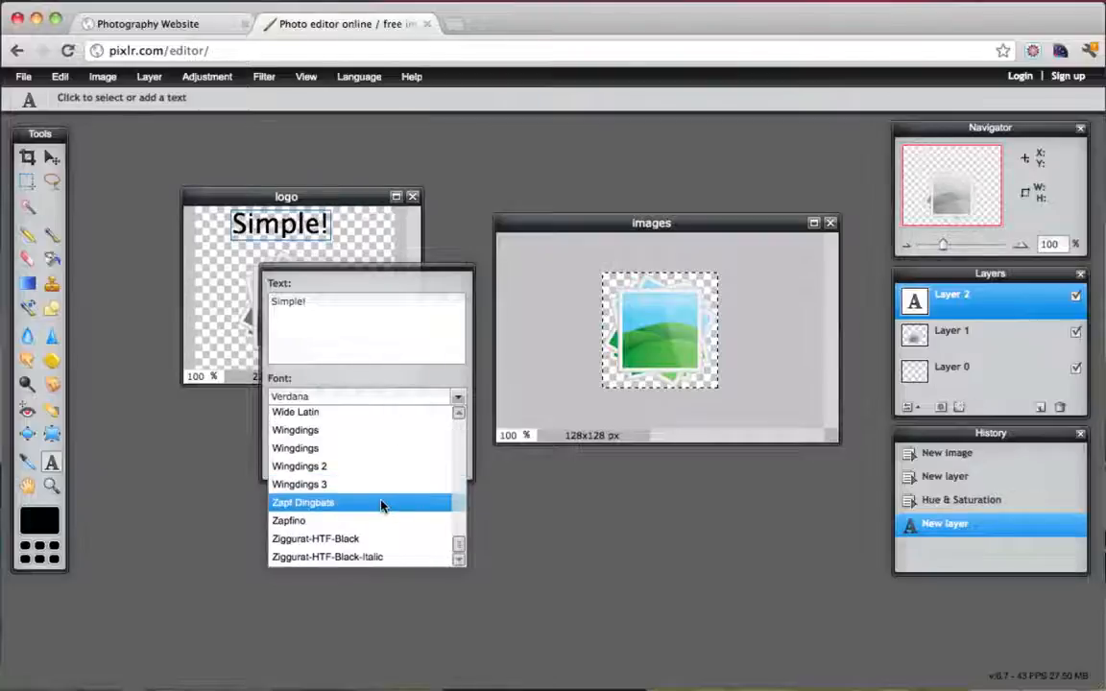
click(361, 559)
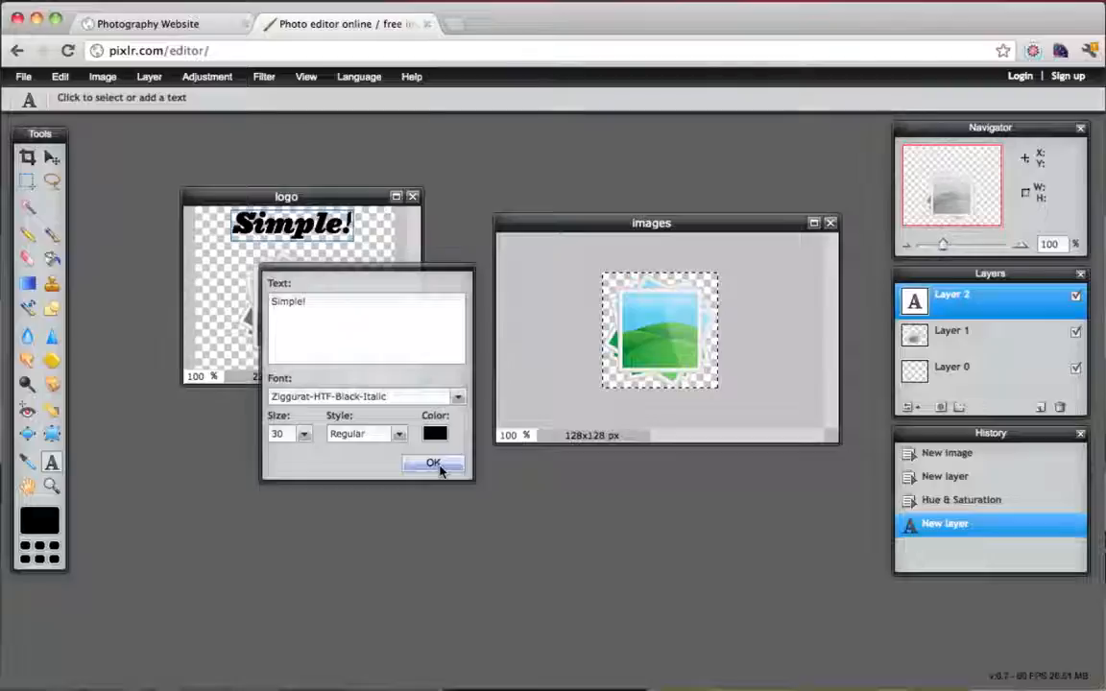
click(435, 434)
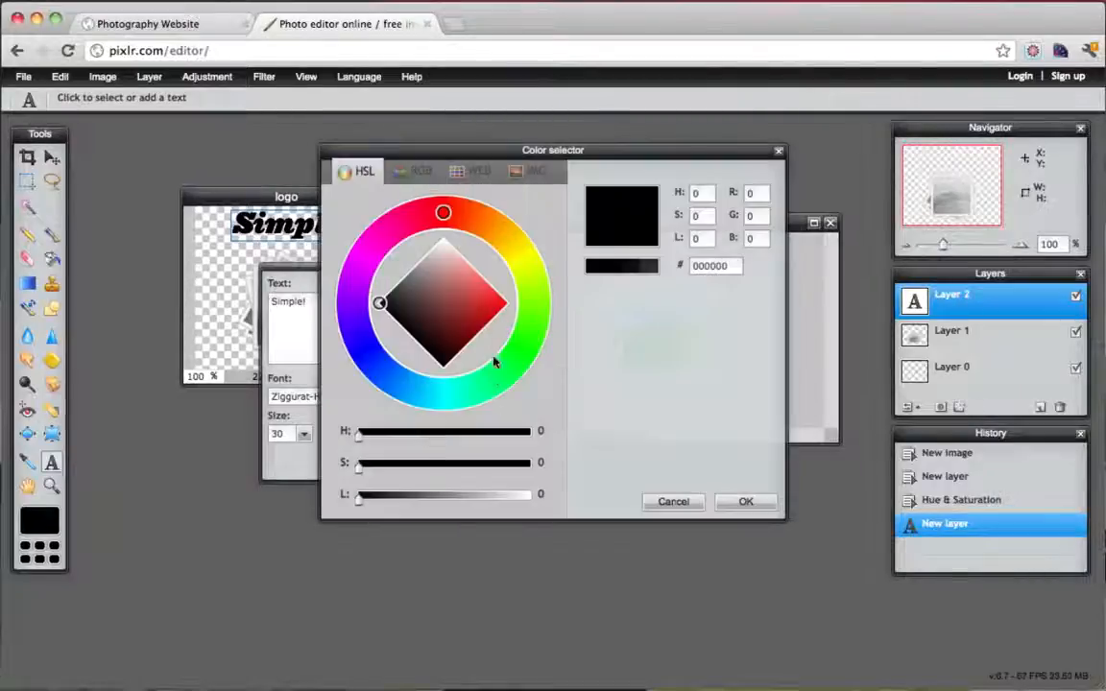
drag(443, 288, 443, 221)
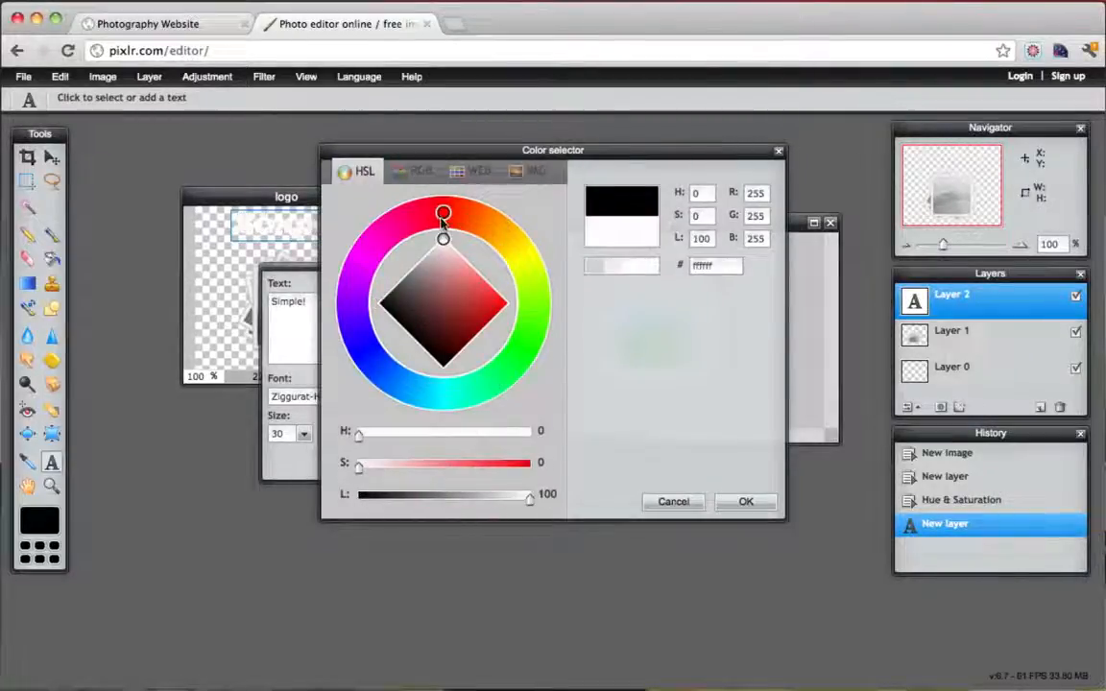
click(746, 500)
click(433, 462)
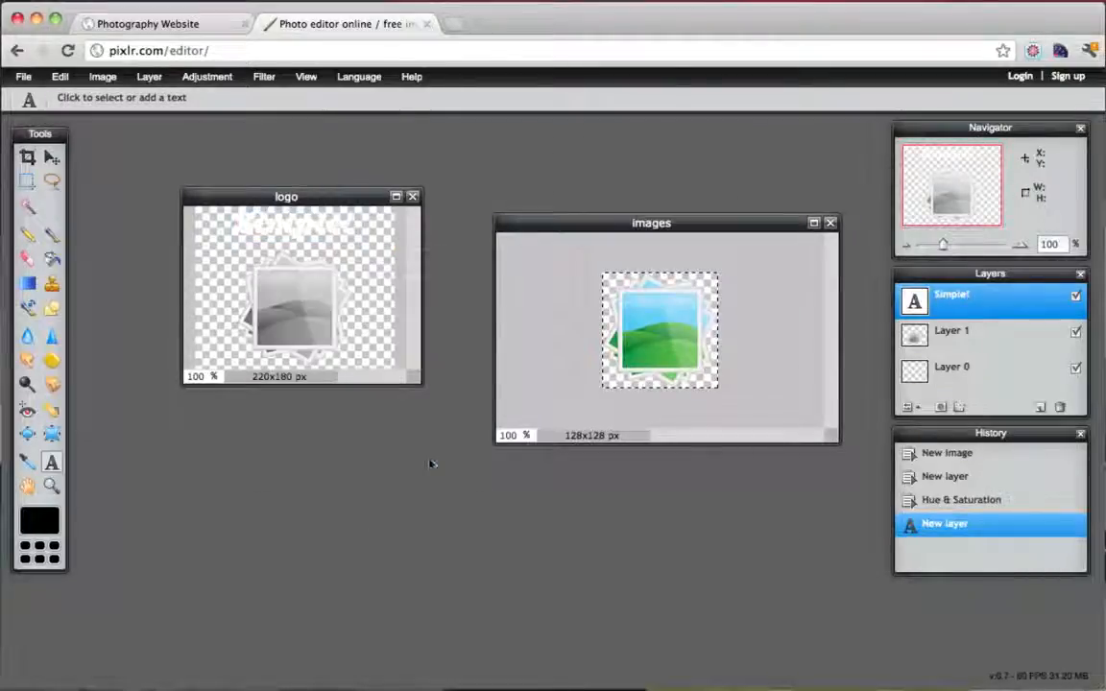
Reposition the Simple! text and add a new empty layer above Layer 0
click(53, 158)
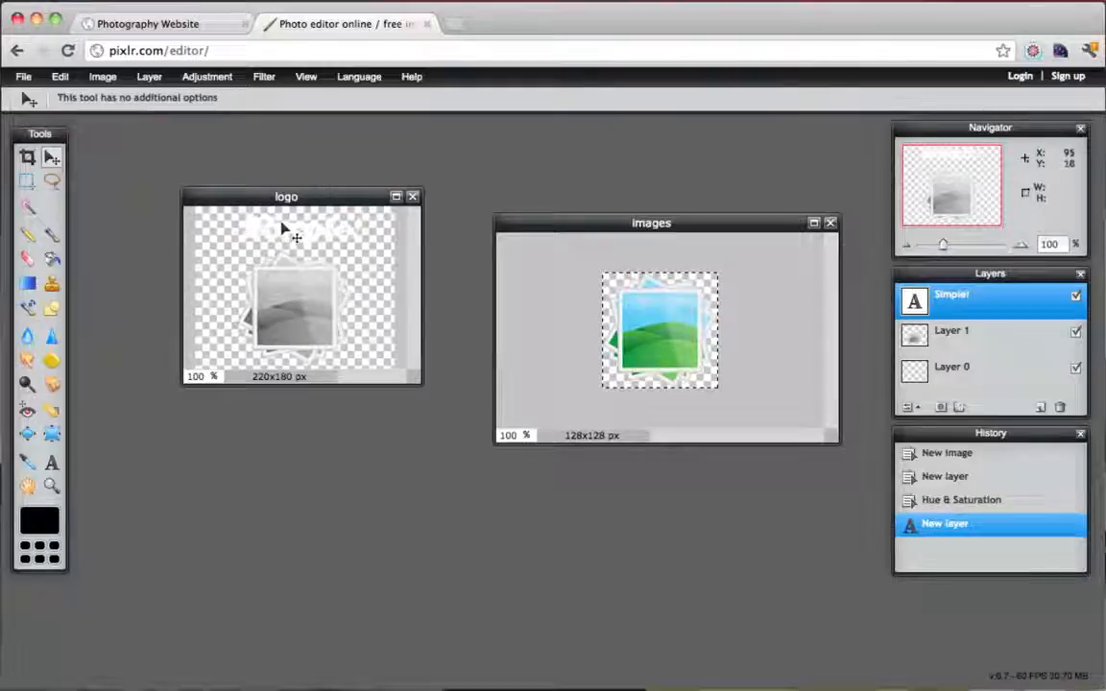
drag(283, 230, 833, 437)
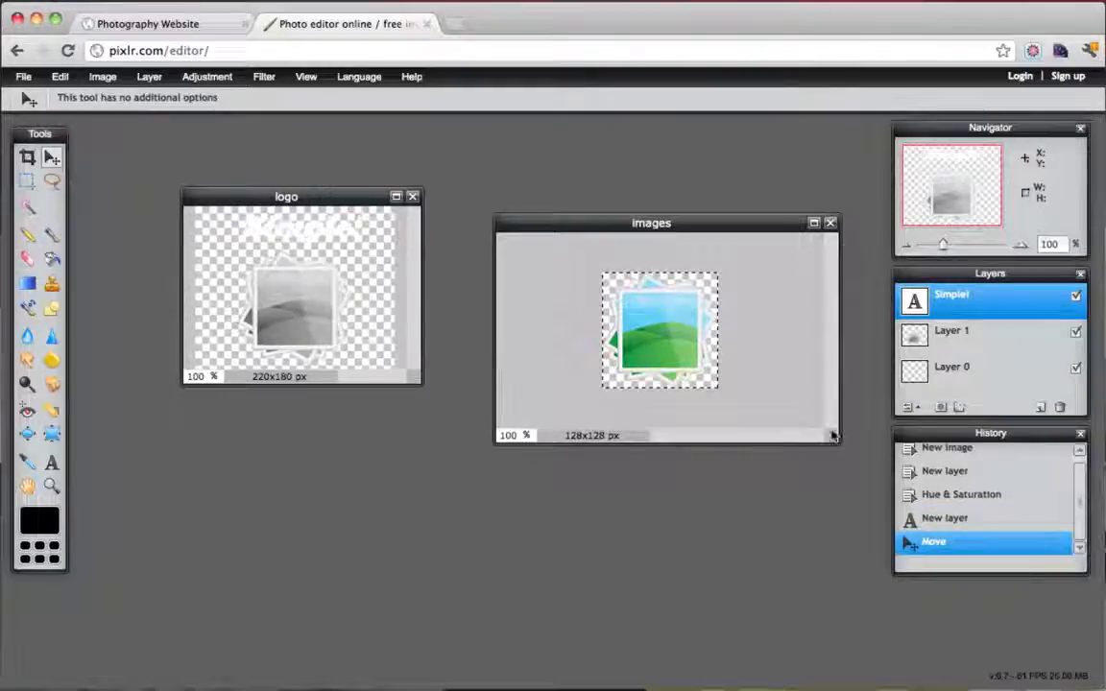
click(970, 381)
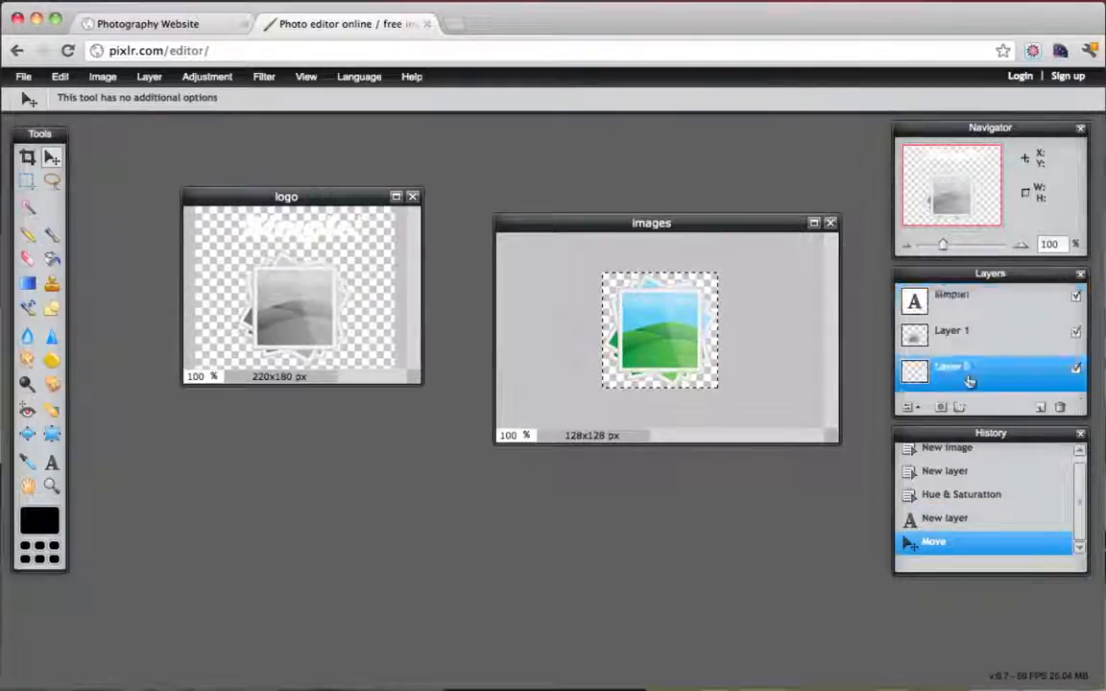
click(1041, 408)
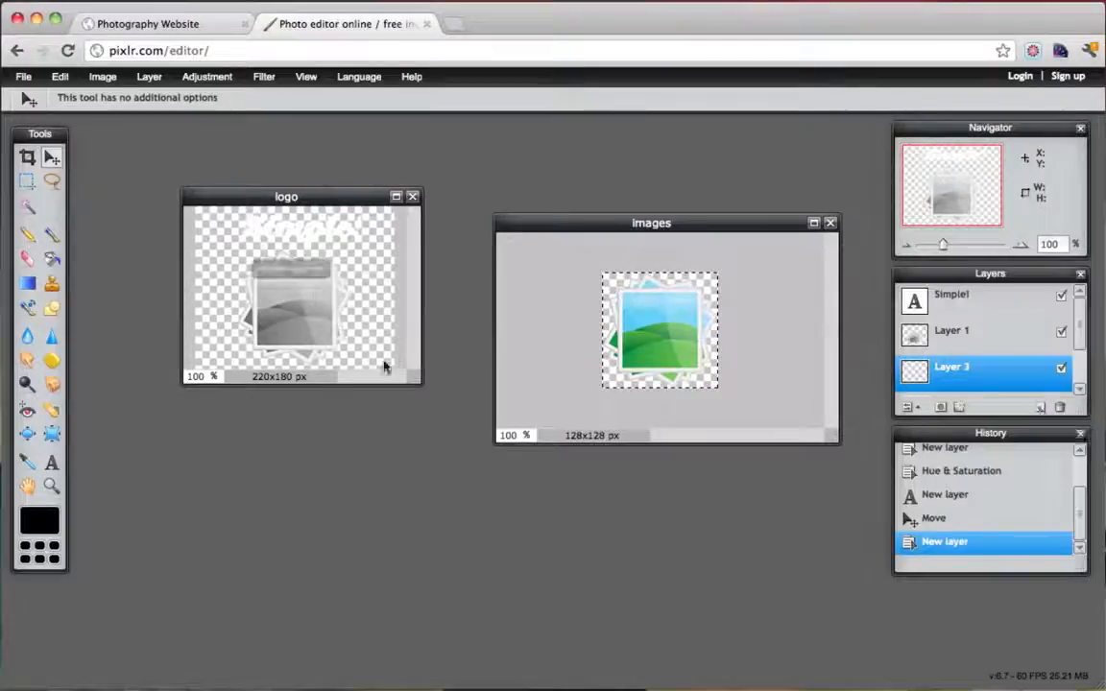
Fill the new layer solid black, restore the fill via Edit after an undo, and nudge Simple! left
click(52, 259)
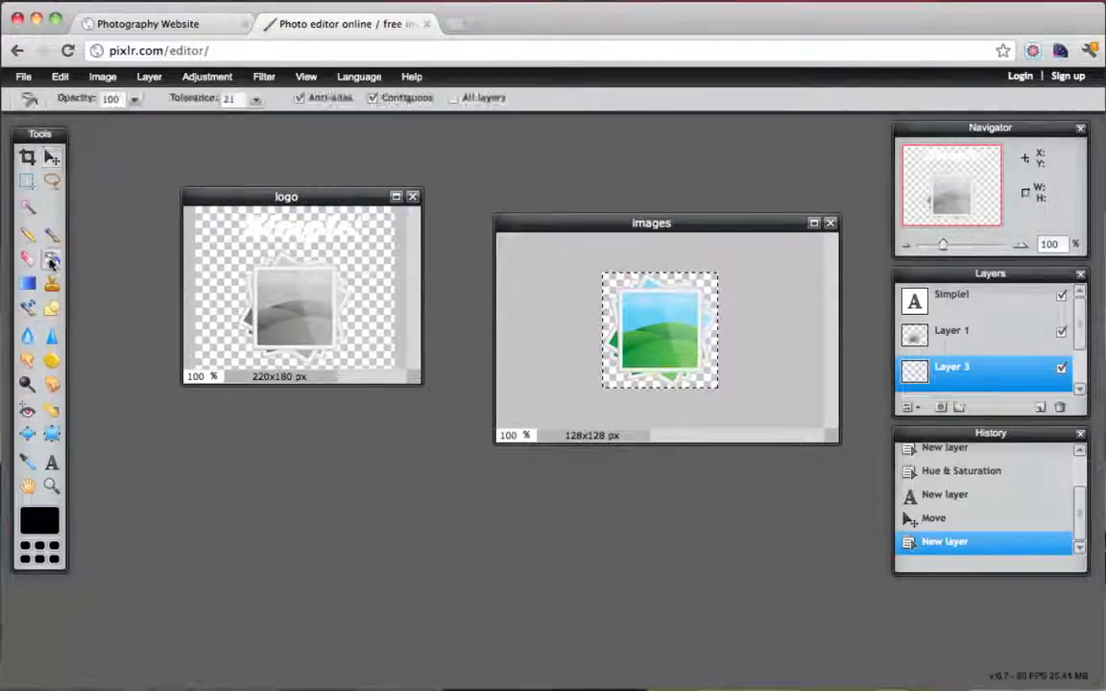
click(217, 259)
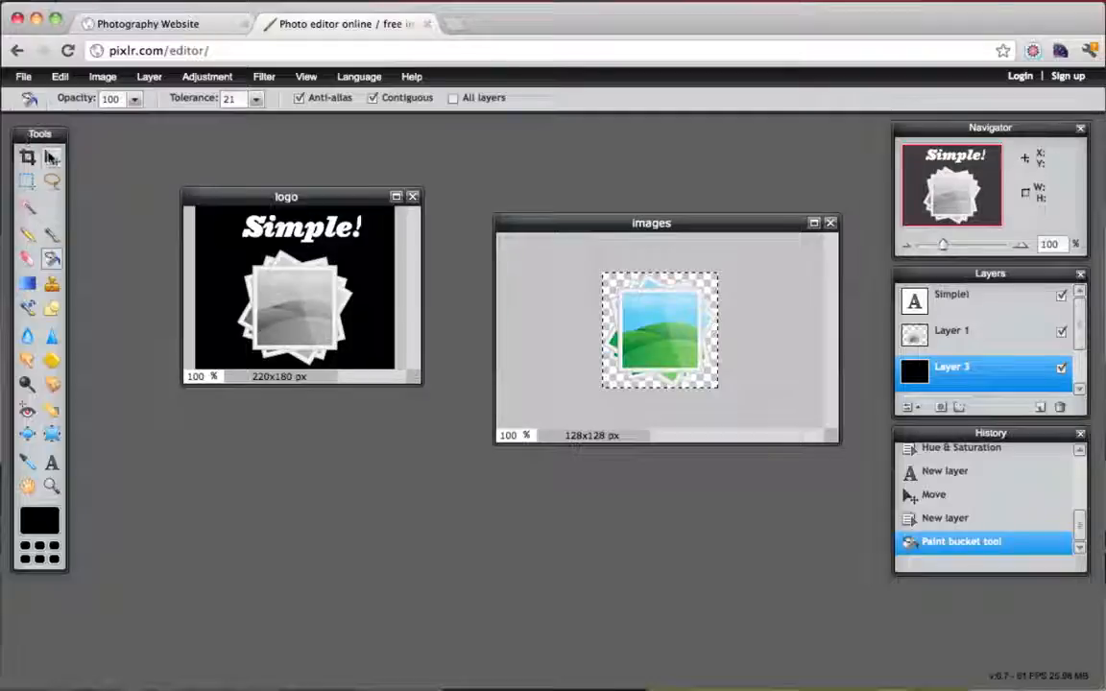
click(52, 157)
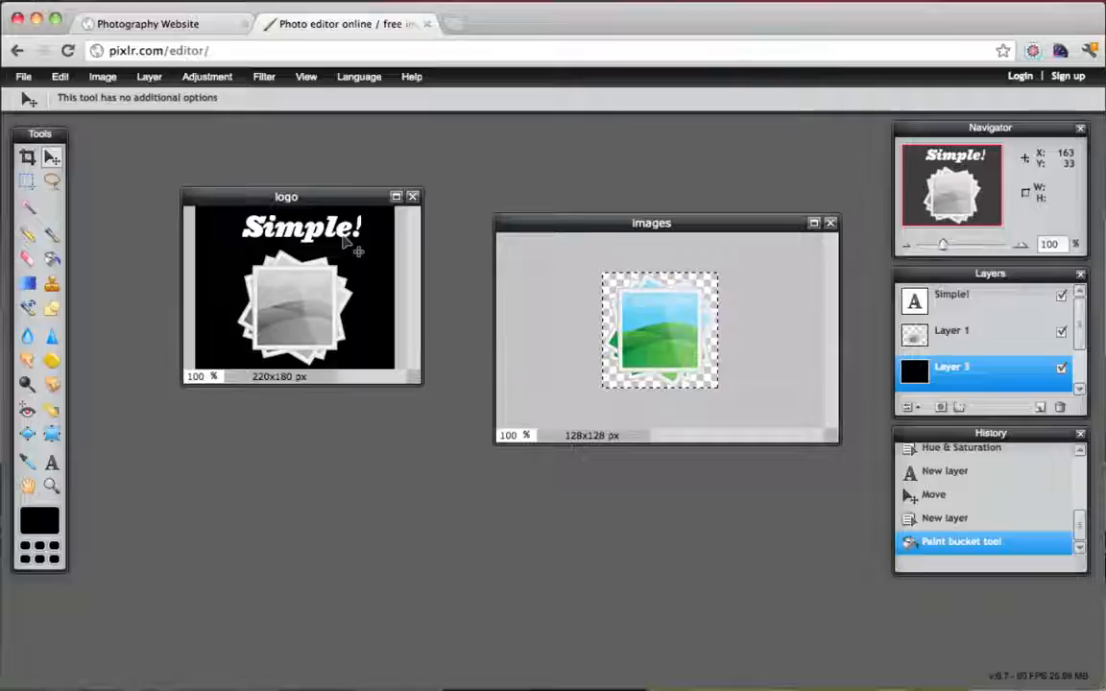
drag(343, 238, 338, 238)
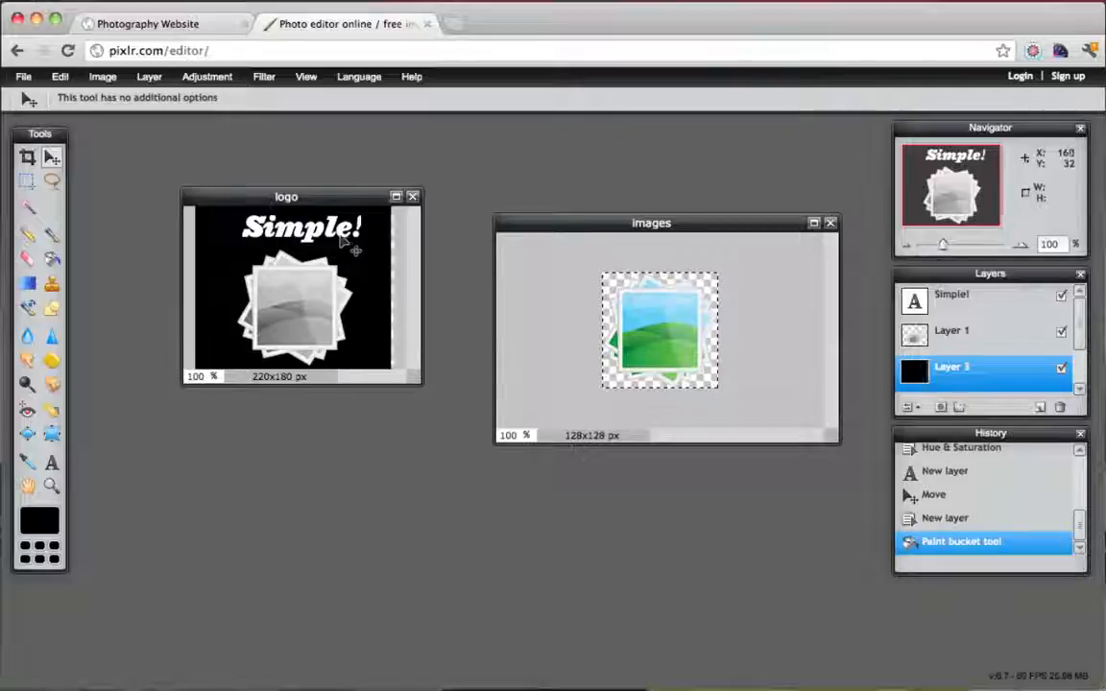
key(ctrl+z)
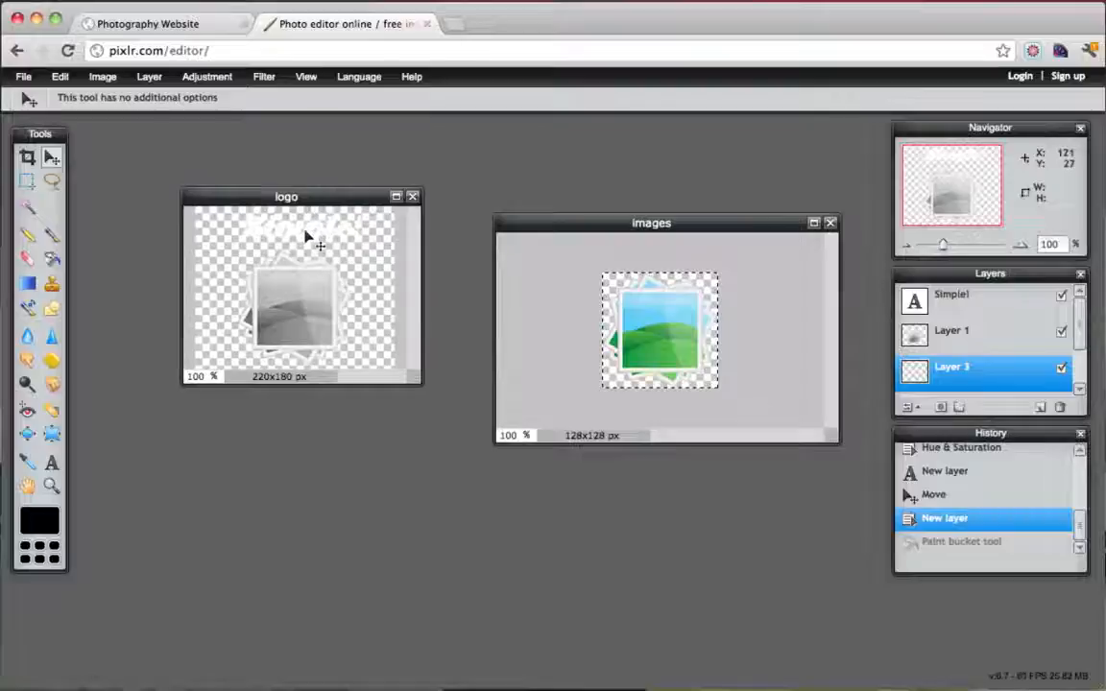
click(59, 76)
click(89, 114)
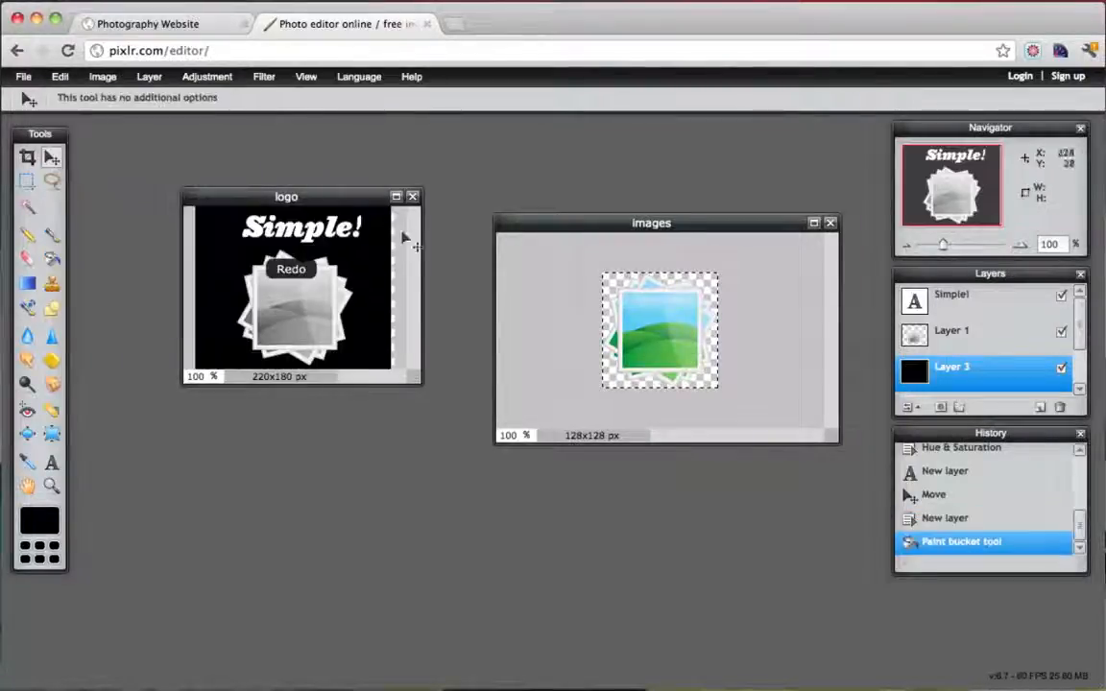
click(938, 301)
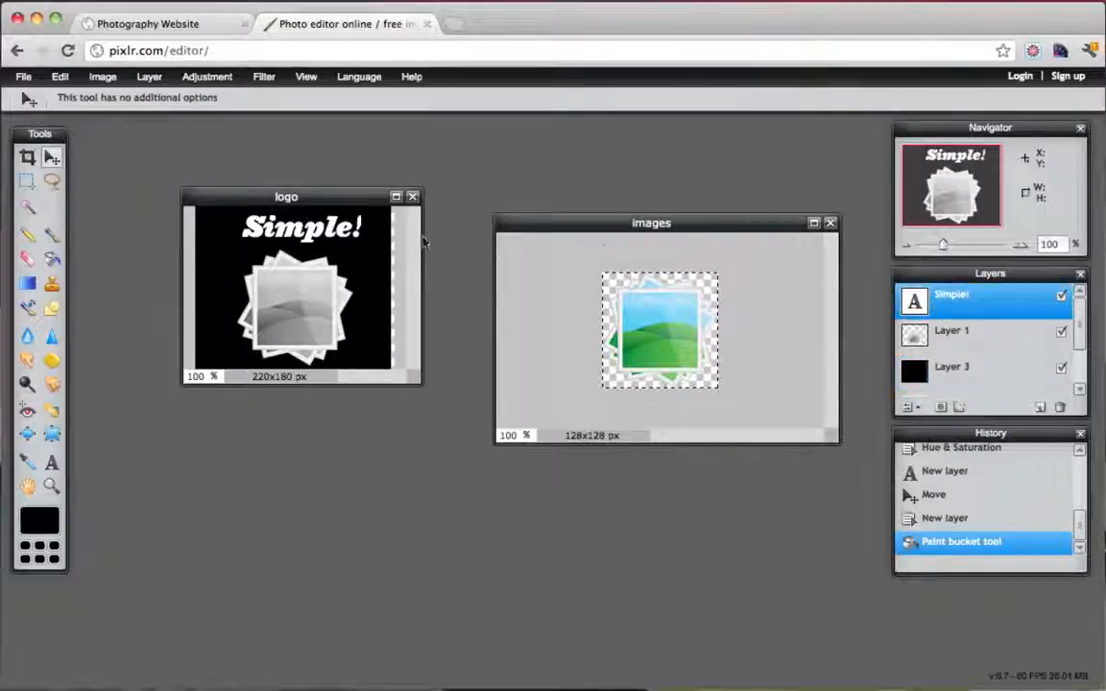
drag(332, 237, 330, 239)
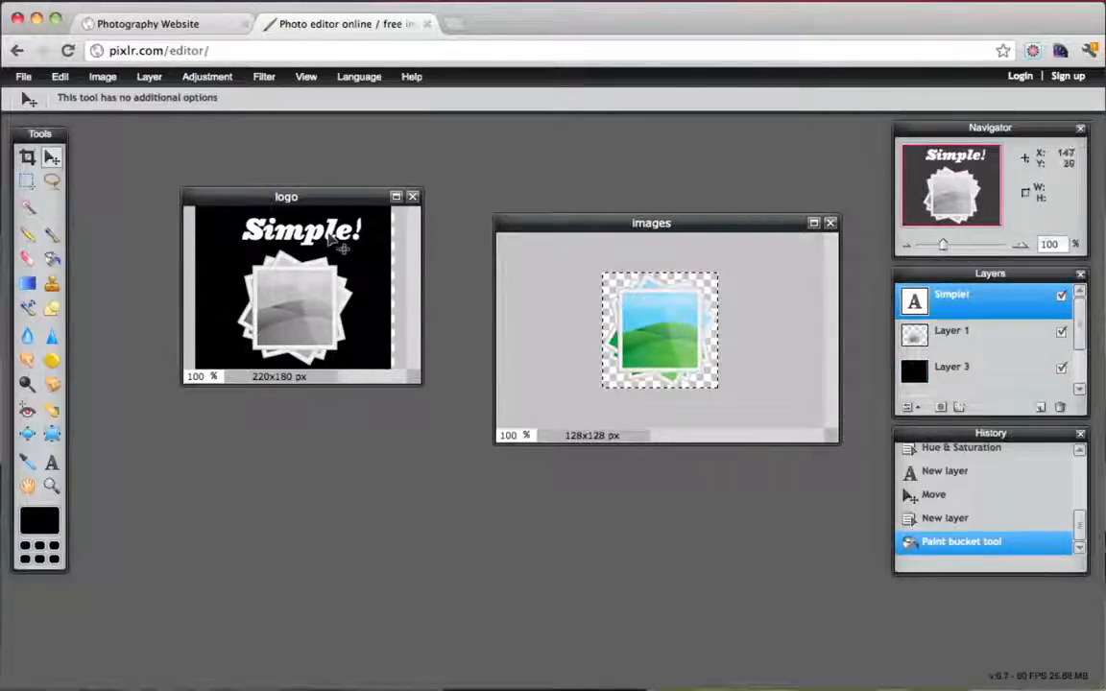
Change the Simple! text's font to 12 Avenir 55 Roman
click(51, 462)
click(238, 219)
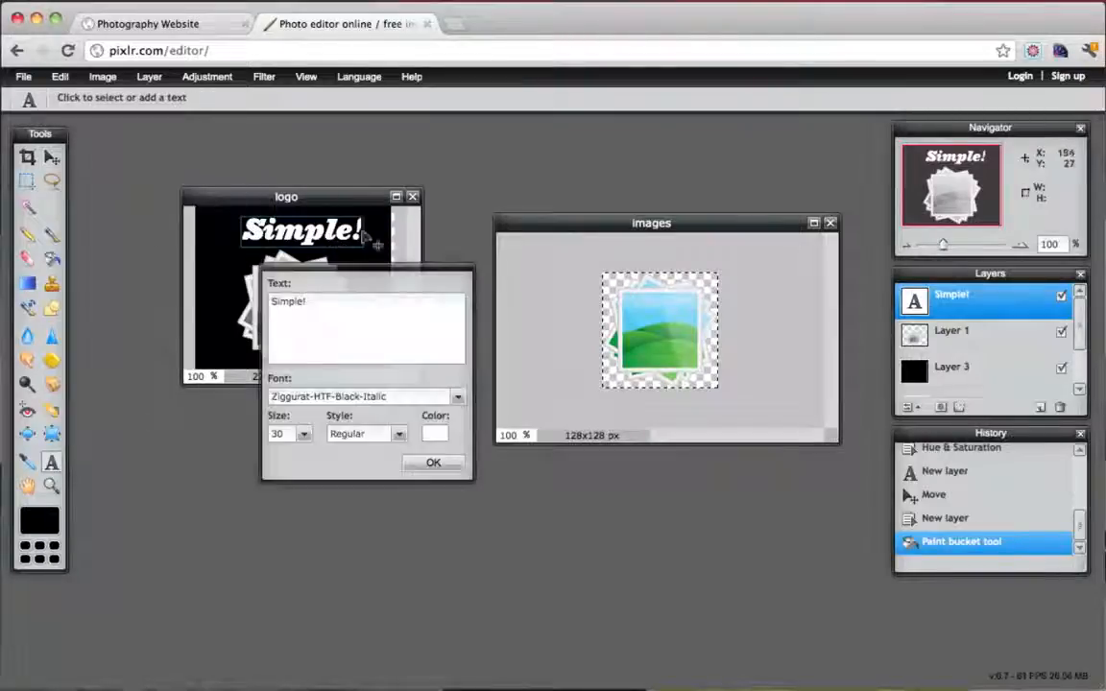
click(457, 397)
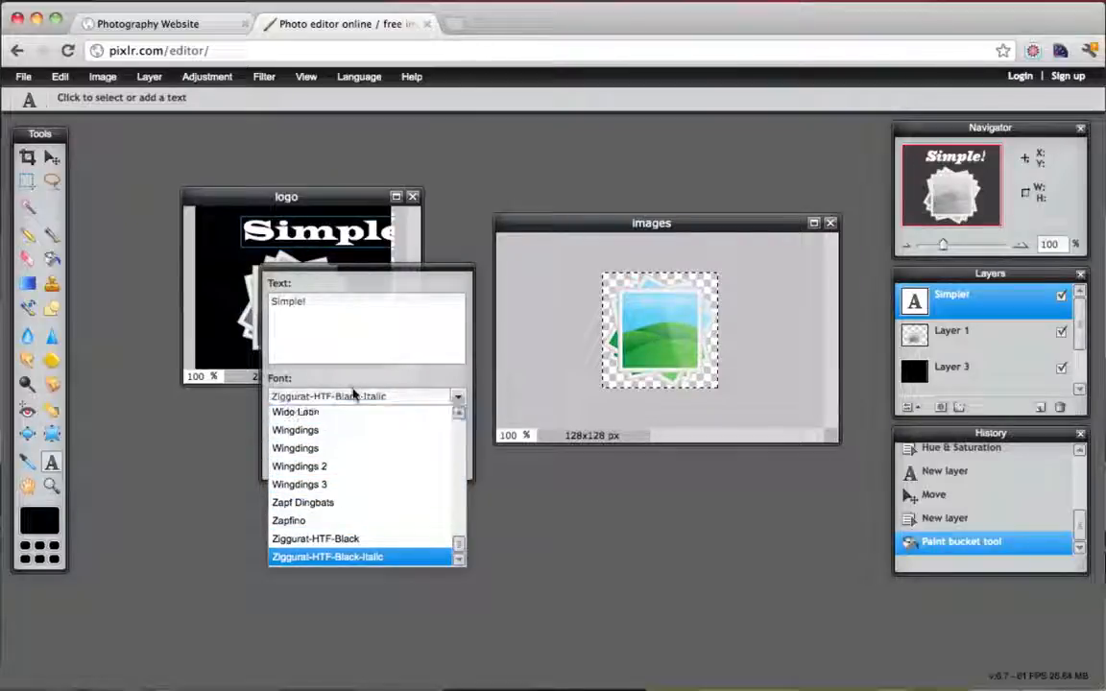
scroll(373, 469, up, 20)
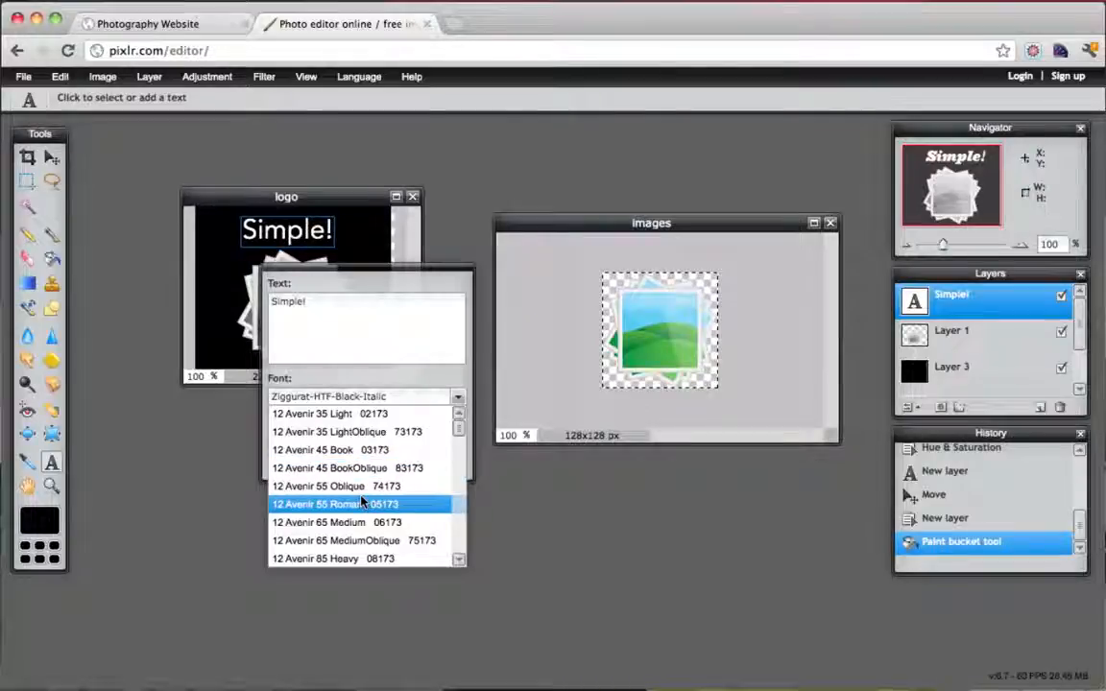
click(362, 501)
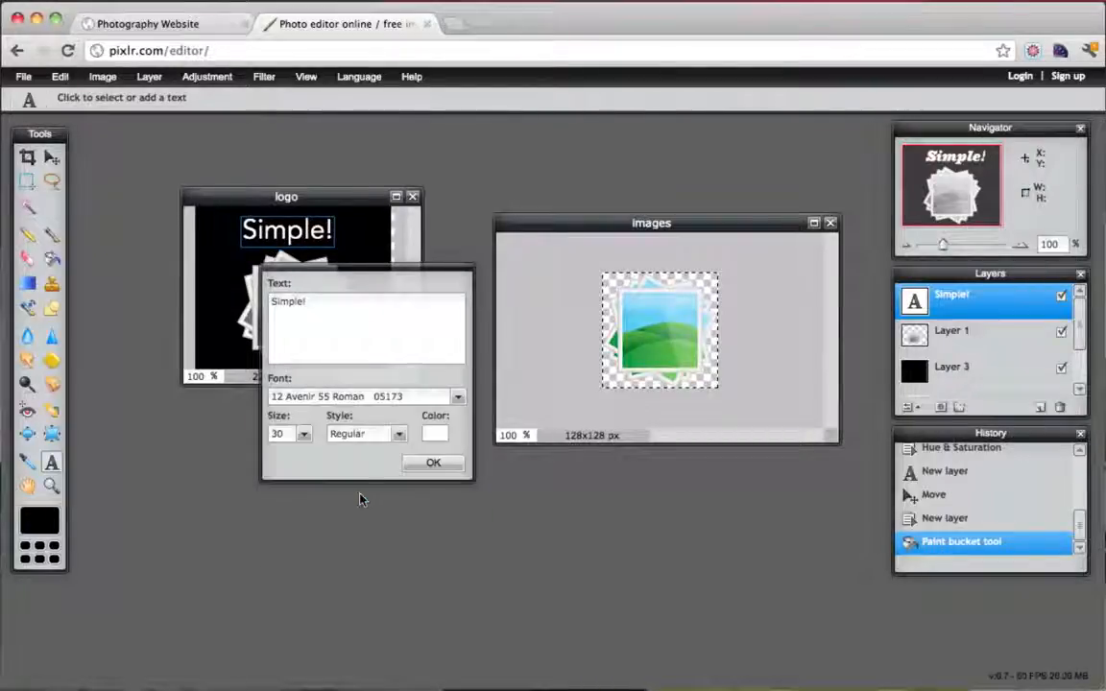
click(434, 462)
Nudge the Simple! text right and hide the black Layer 3 background
click(52, 157)
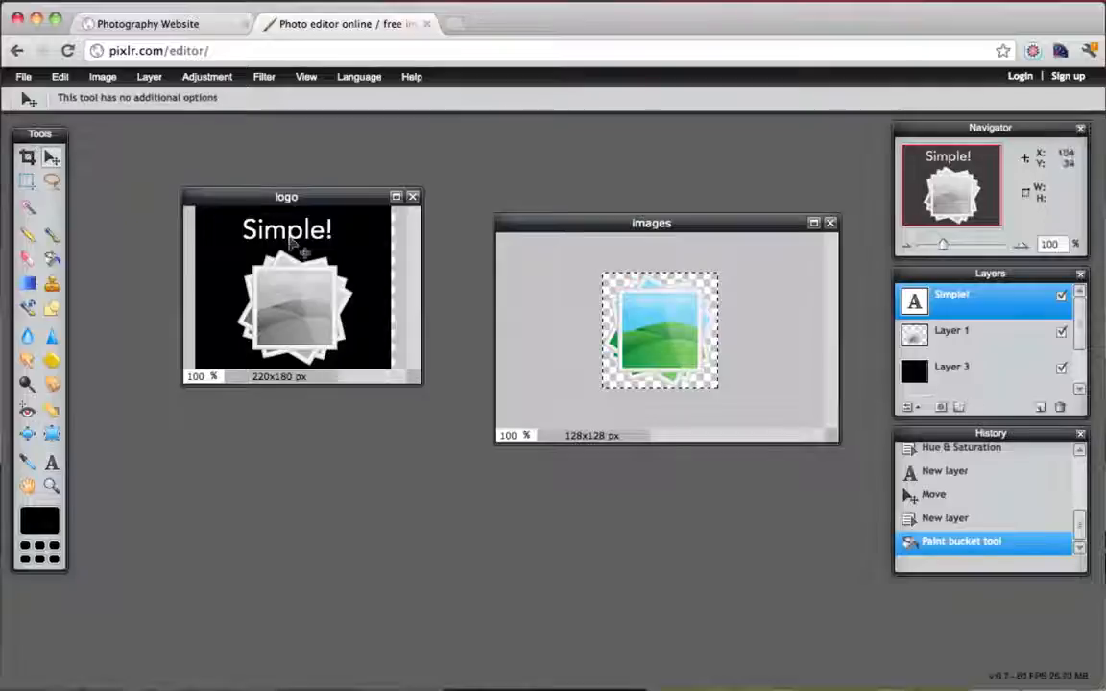
drag(289, 232, 300, 232)
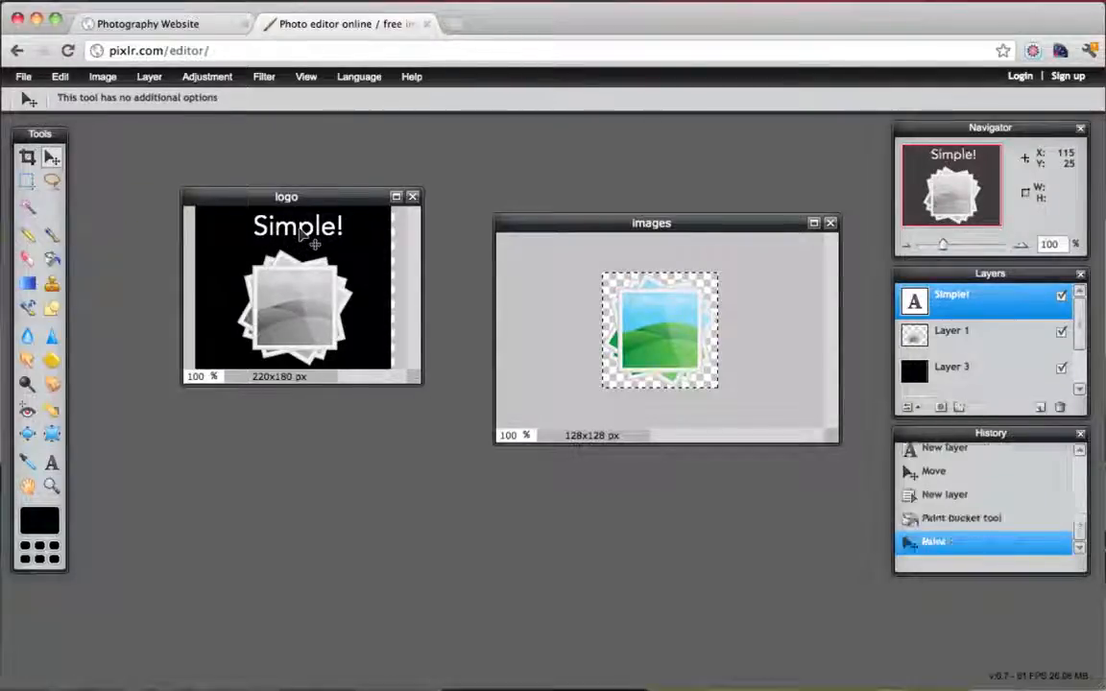
click(1061, 370)
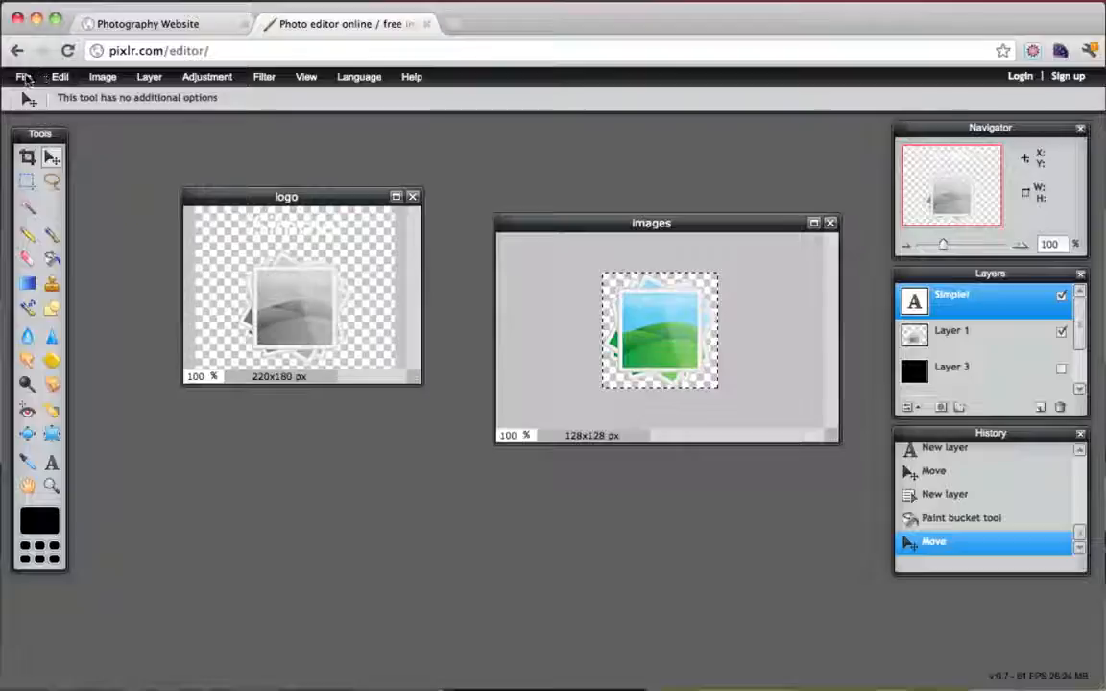
Save the logo as a transparent PNG named logo.png on the Desktop
click(23, 76)
click(73, 170)
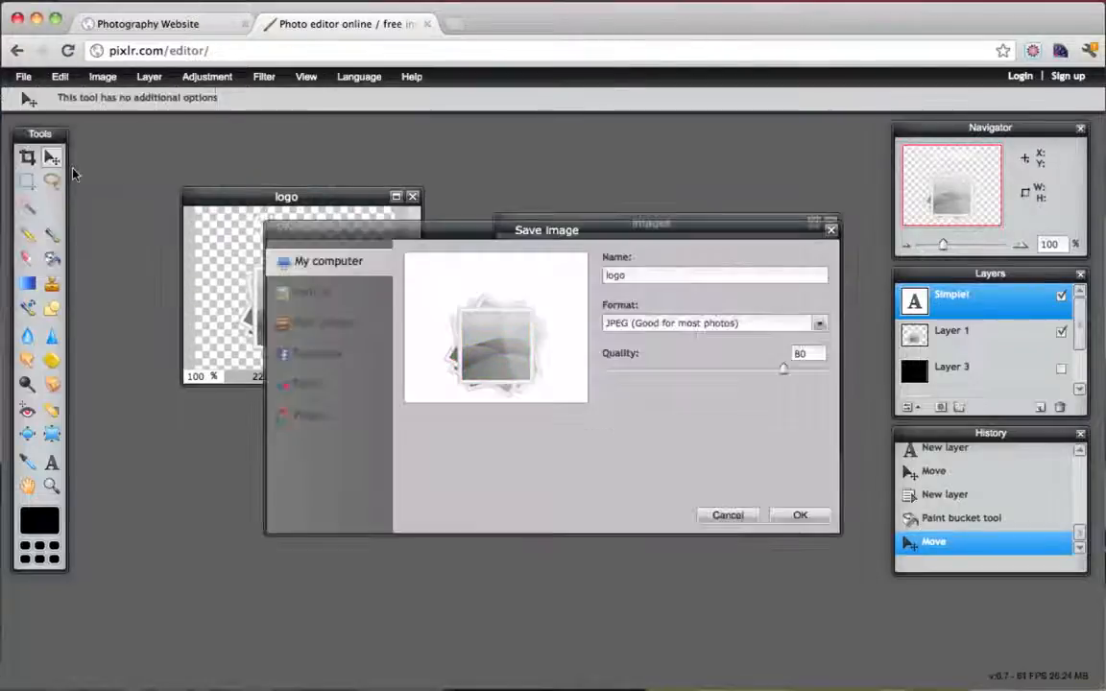
click(819, 324)
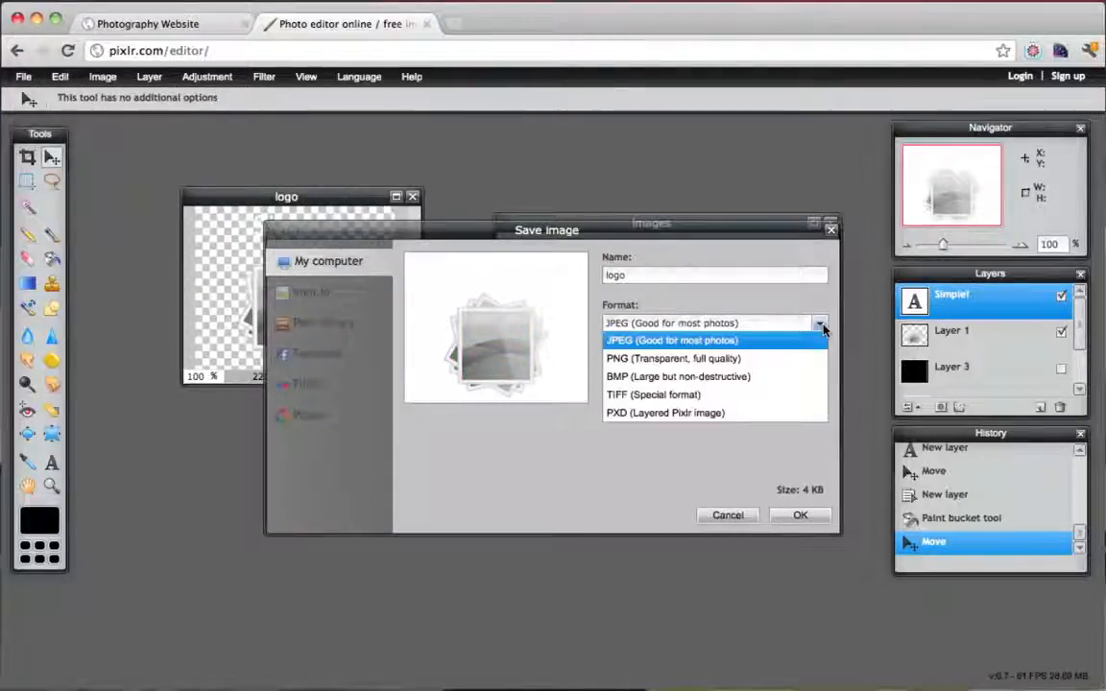
click(705, 360)
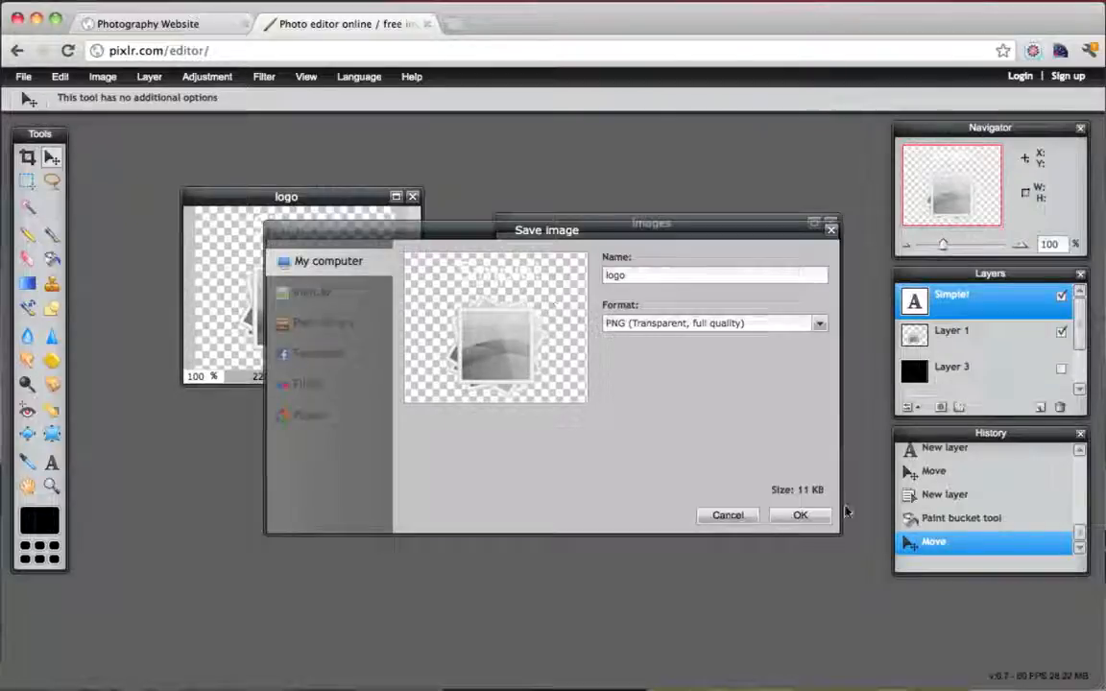
click(801, 515)
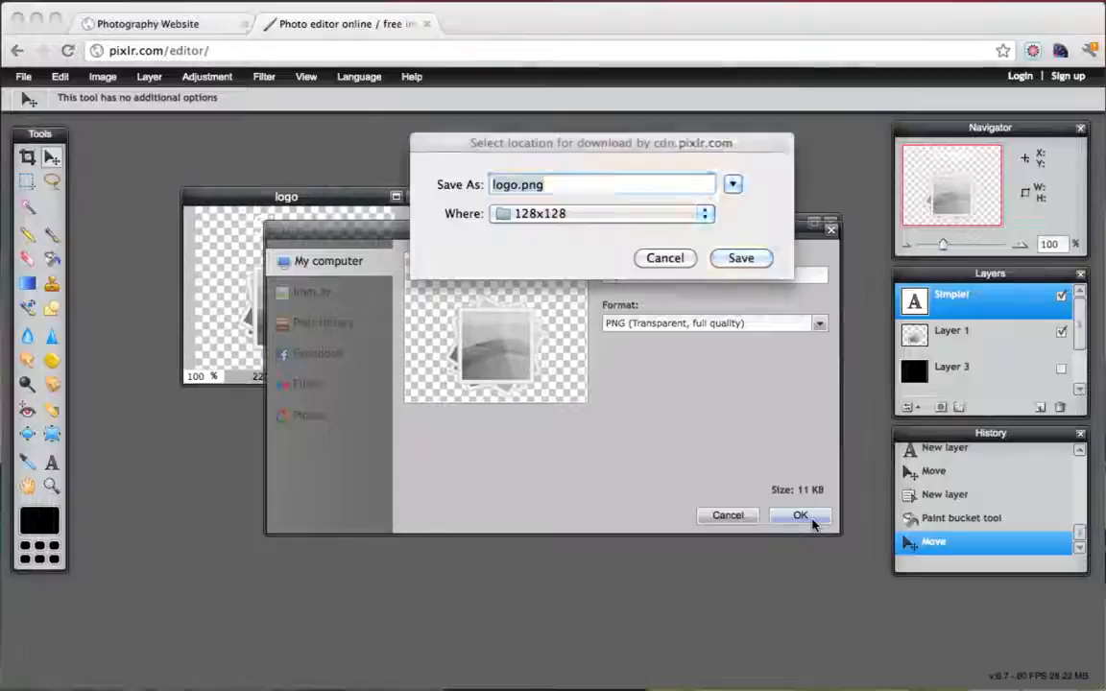
click(704, 213)
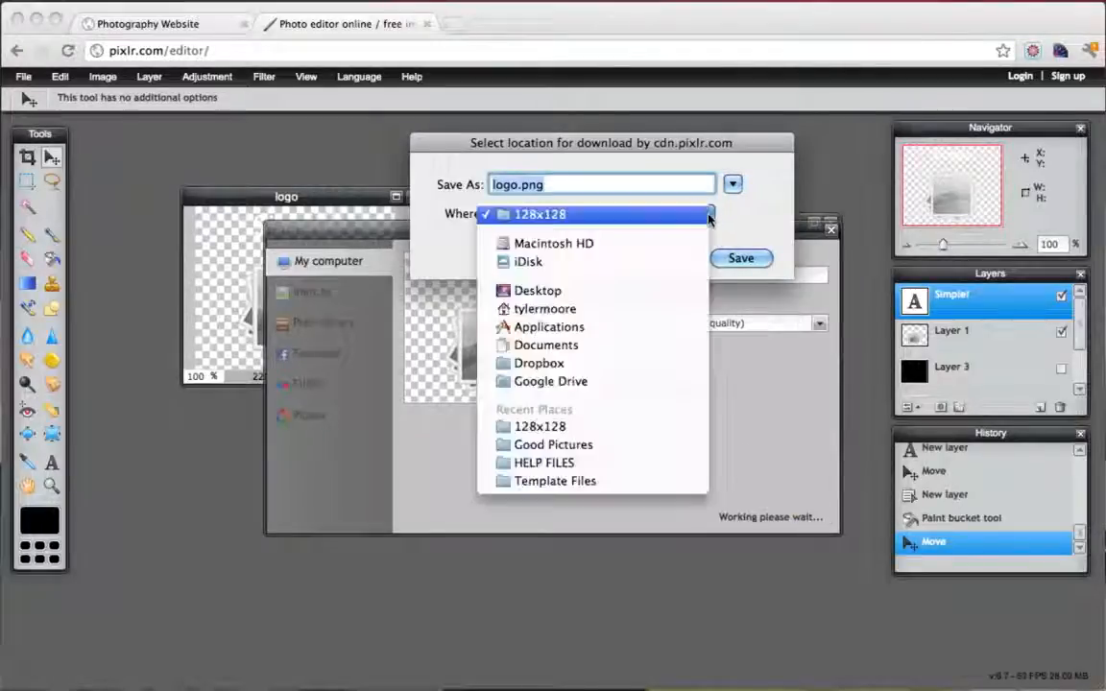
click(607, 291)
click(741, 258)
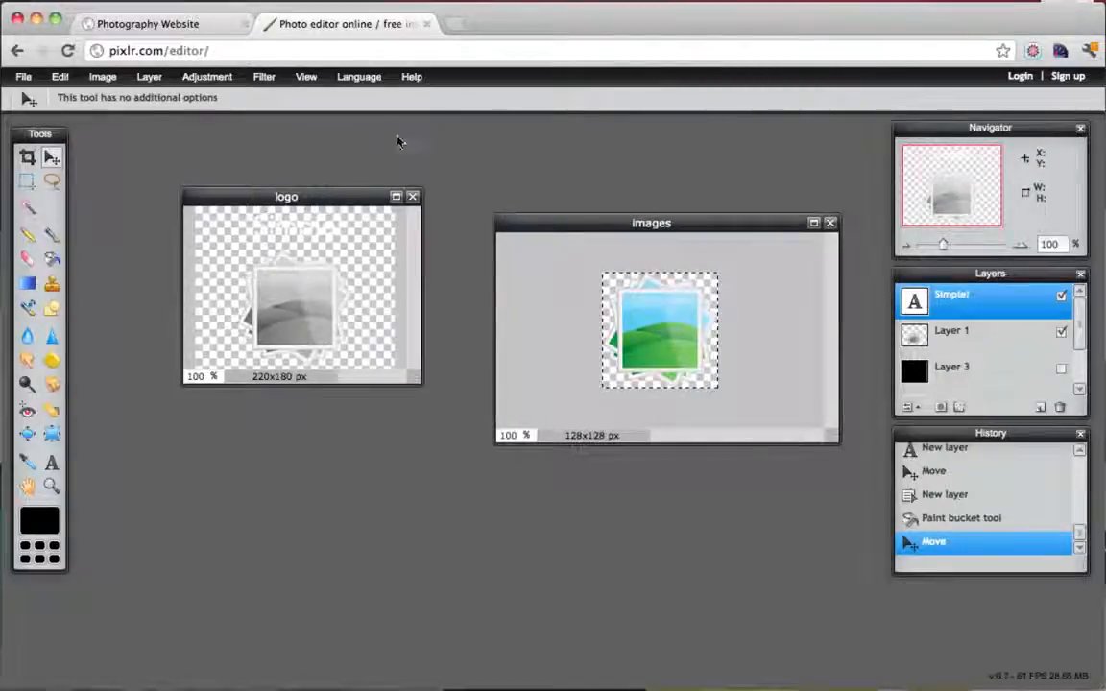
Load the Photography Website's /wp-admin dashboard and open the KingSize WP theme settings
click(153, 26)
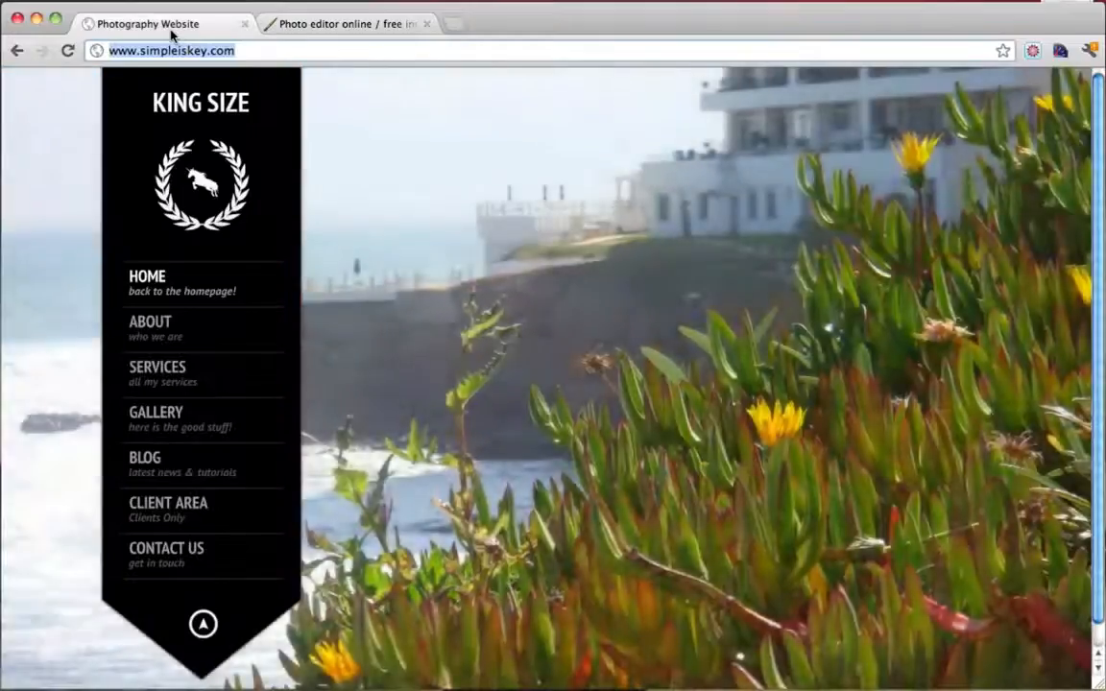
click(271, 53)
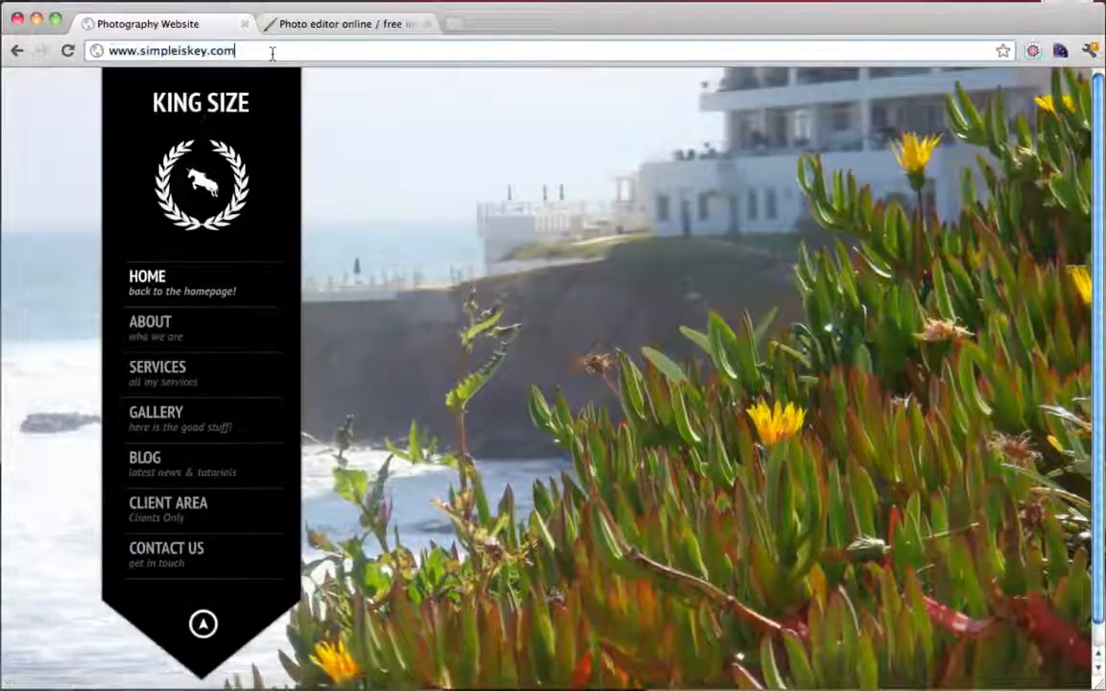
text(/wp-admin)
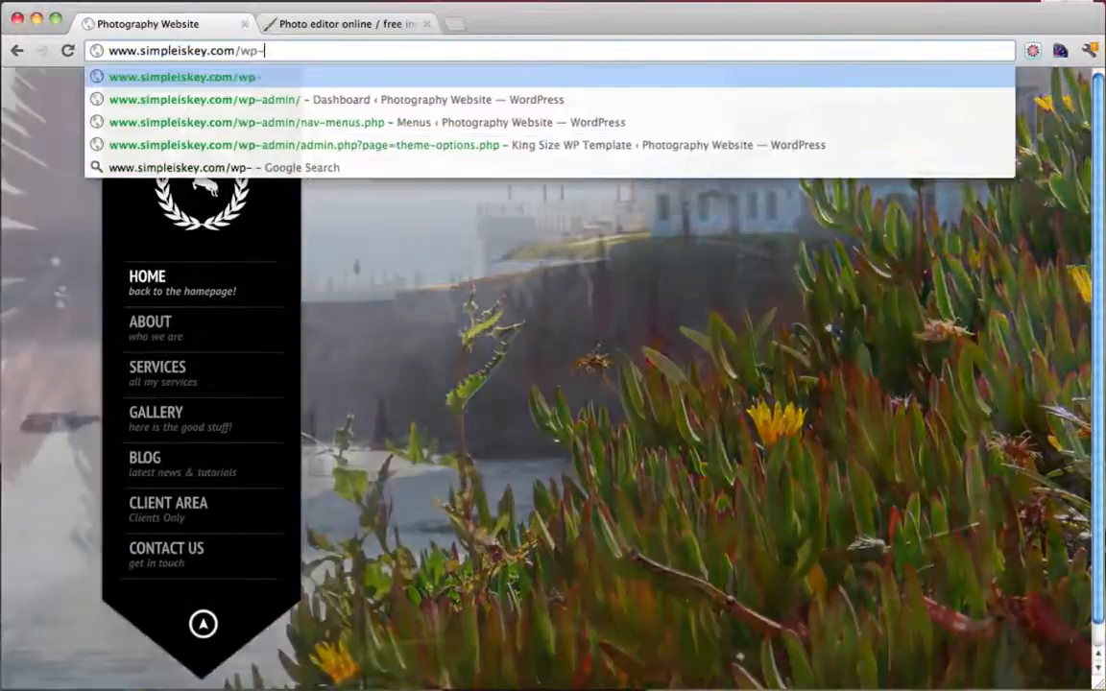
key(Return)
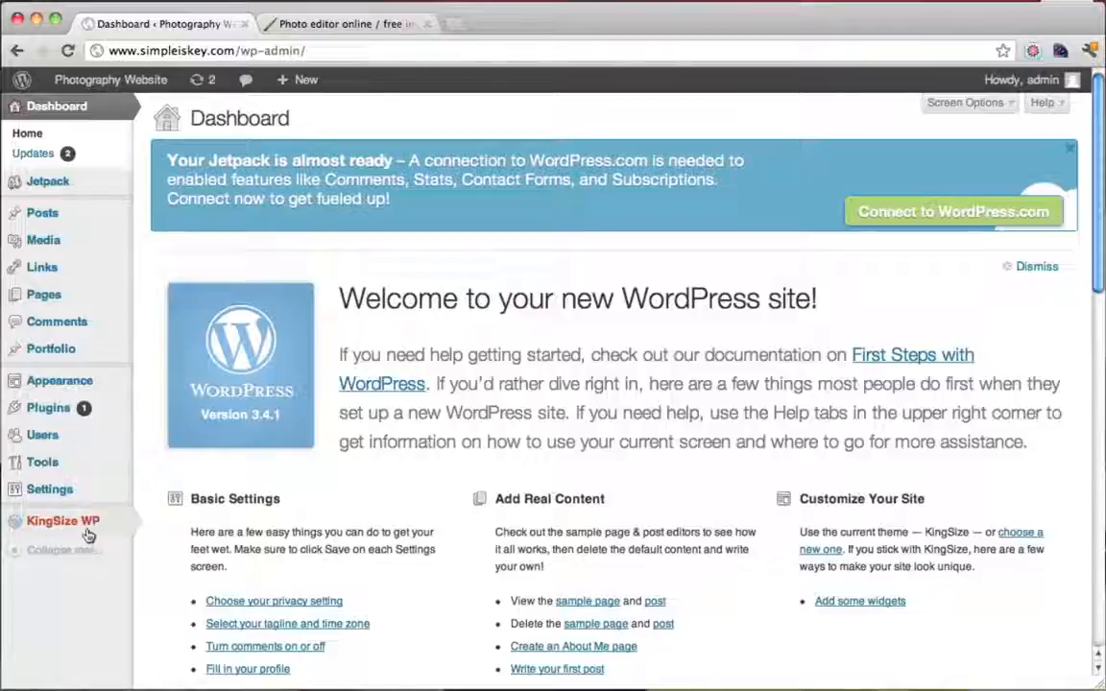
mouse_move(81, 534)
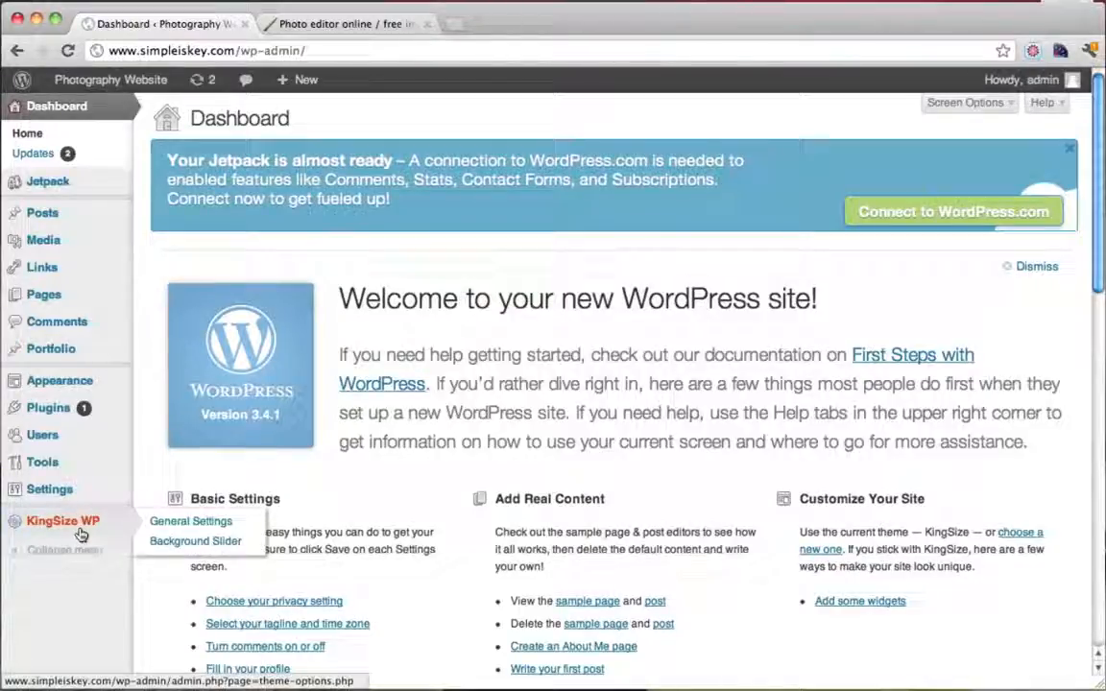
click(80, 535)
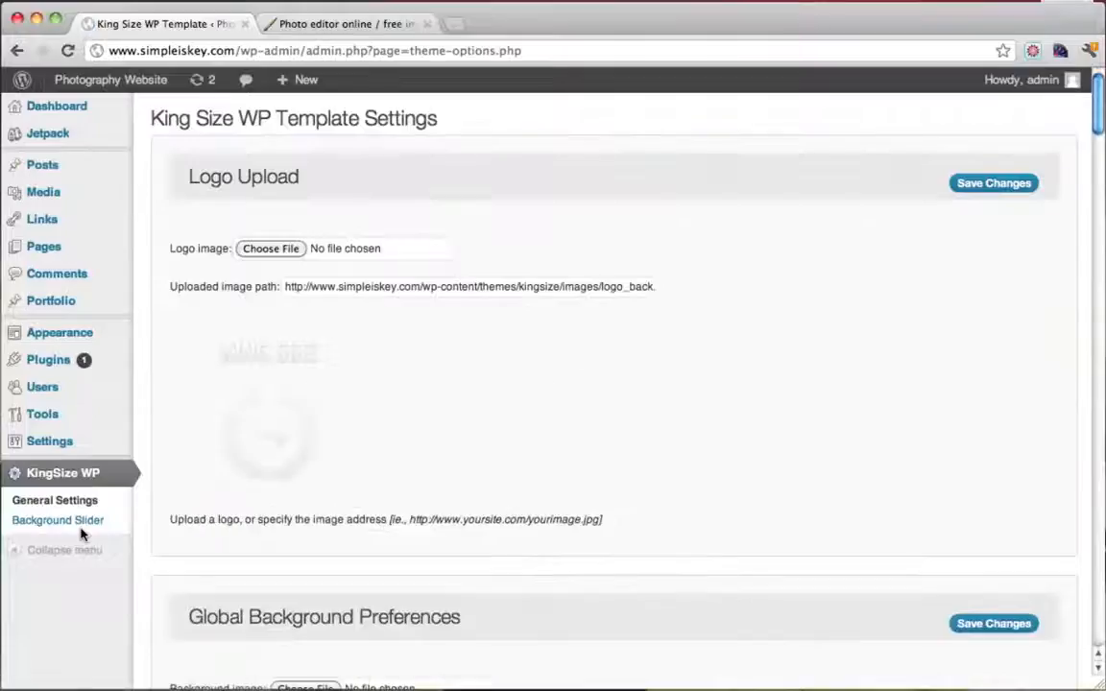
Upload logo.png from the Desktop as the site logo and save the template settings
click(269, 248)
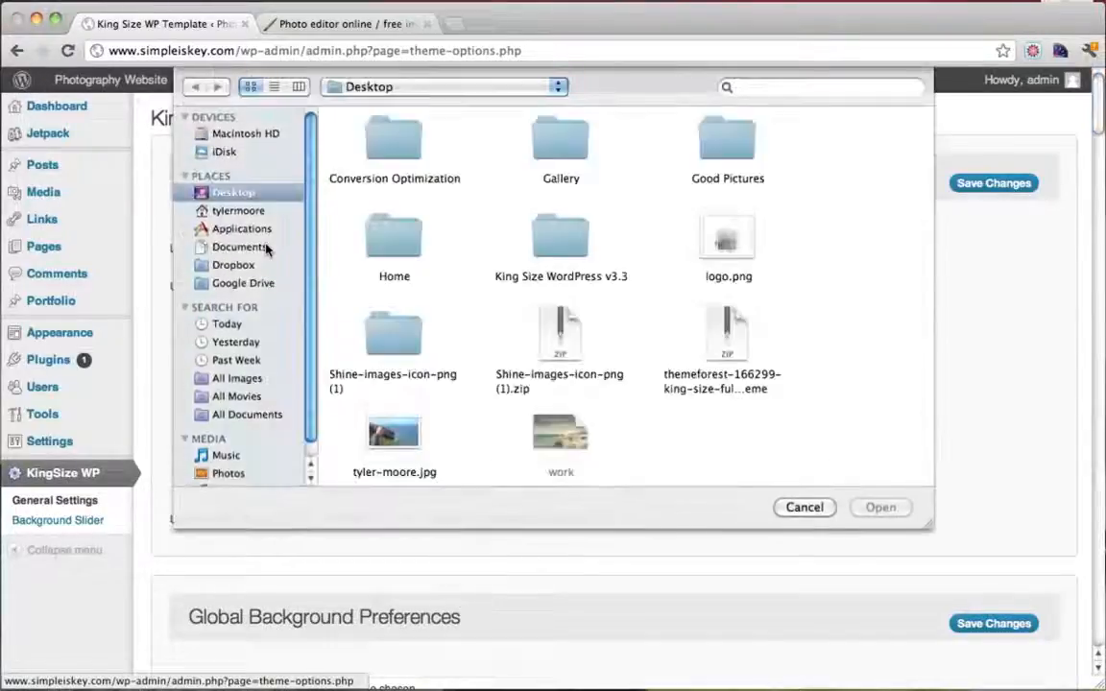
click(737, 250)
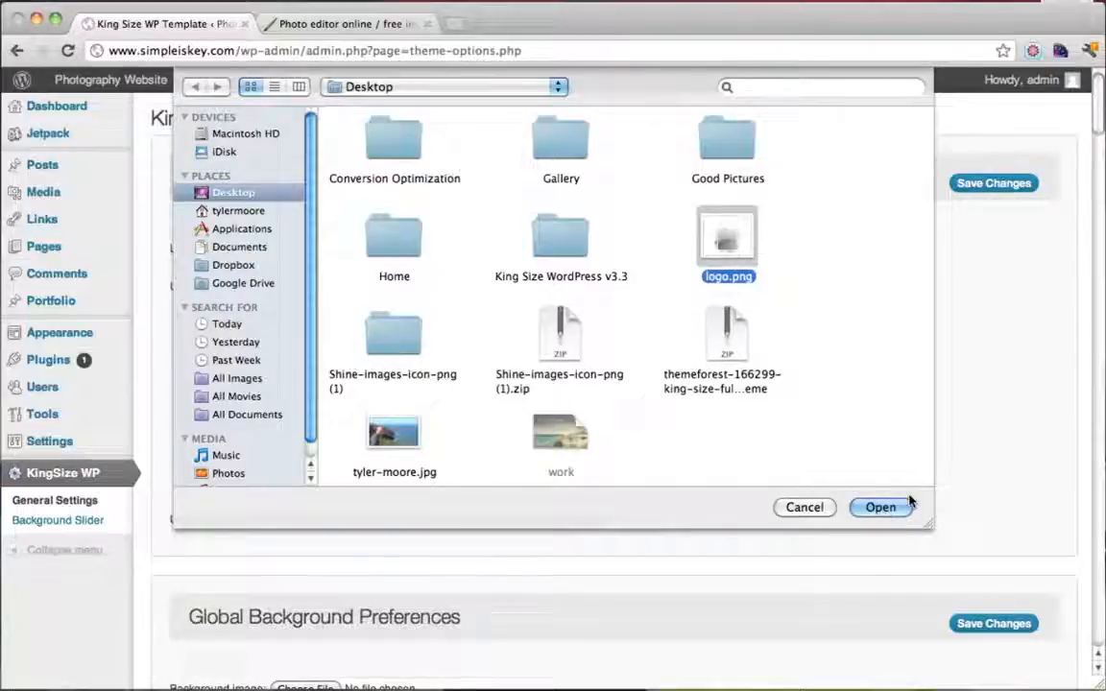
click(900, 506)
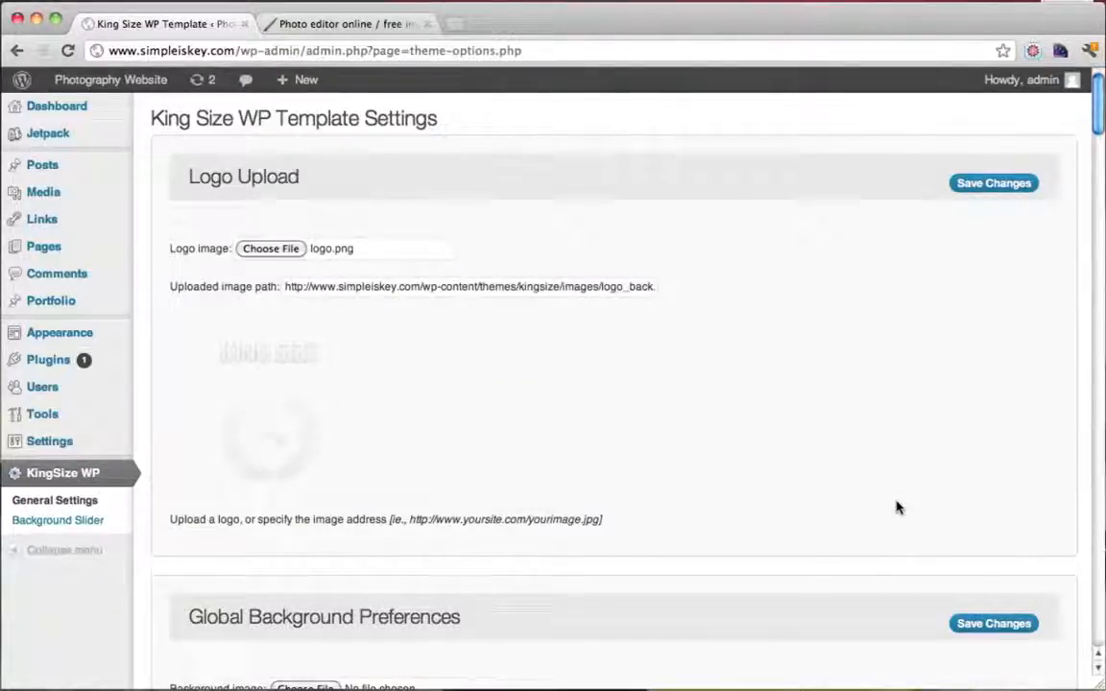
click(991, 185)
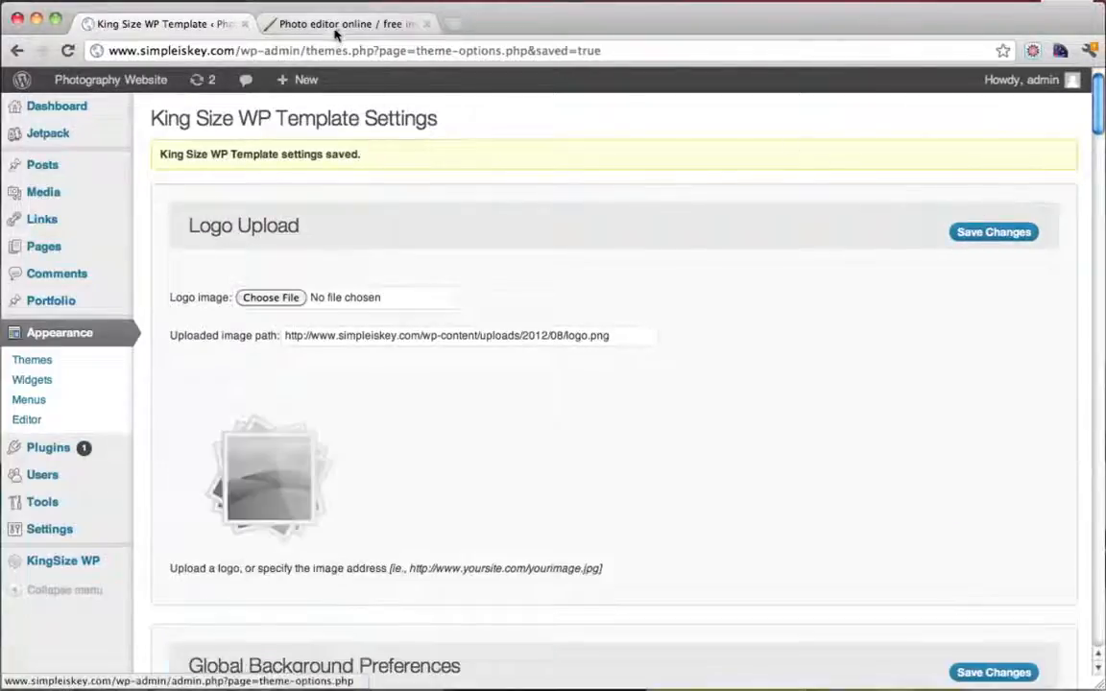
click(335, 31)
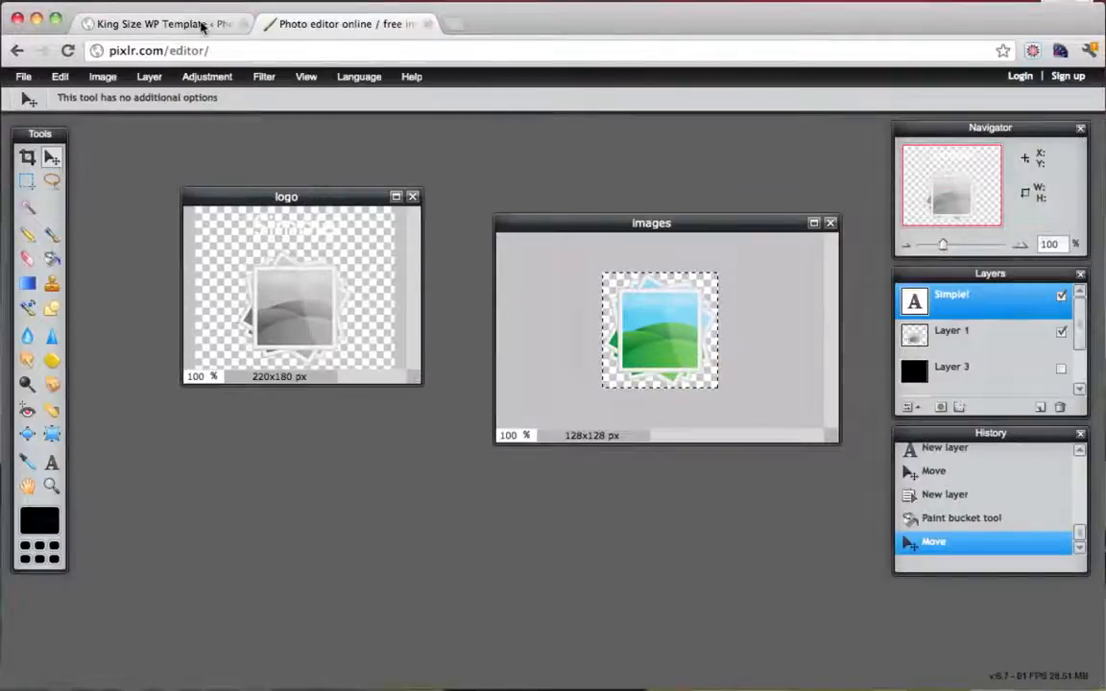
Return to WordPress and visit the live site to see the new Simple! logo
click(203, 26)
mouse_move(108, 81)
click(95, 111)
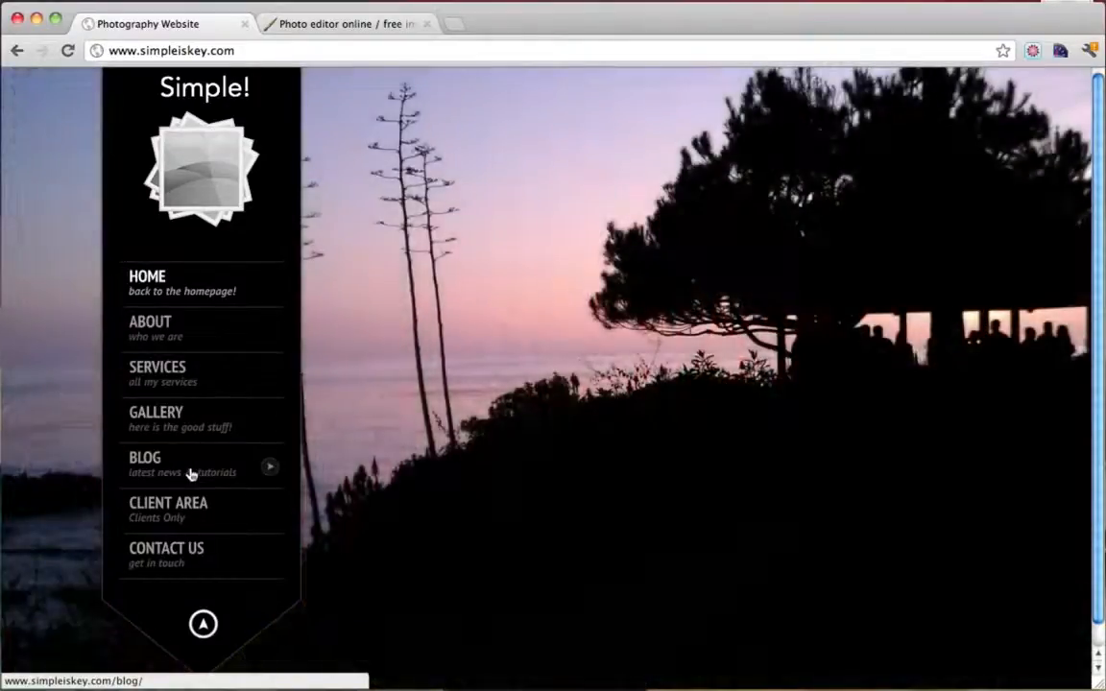
Open the BLOG page and scroll through posts like Hello world! and KingSize Version 3.1 Change Log
click(190, 474)
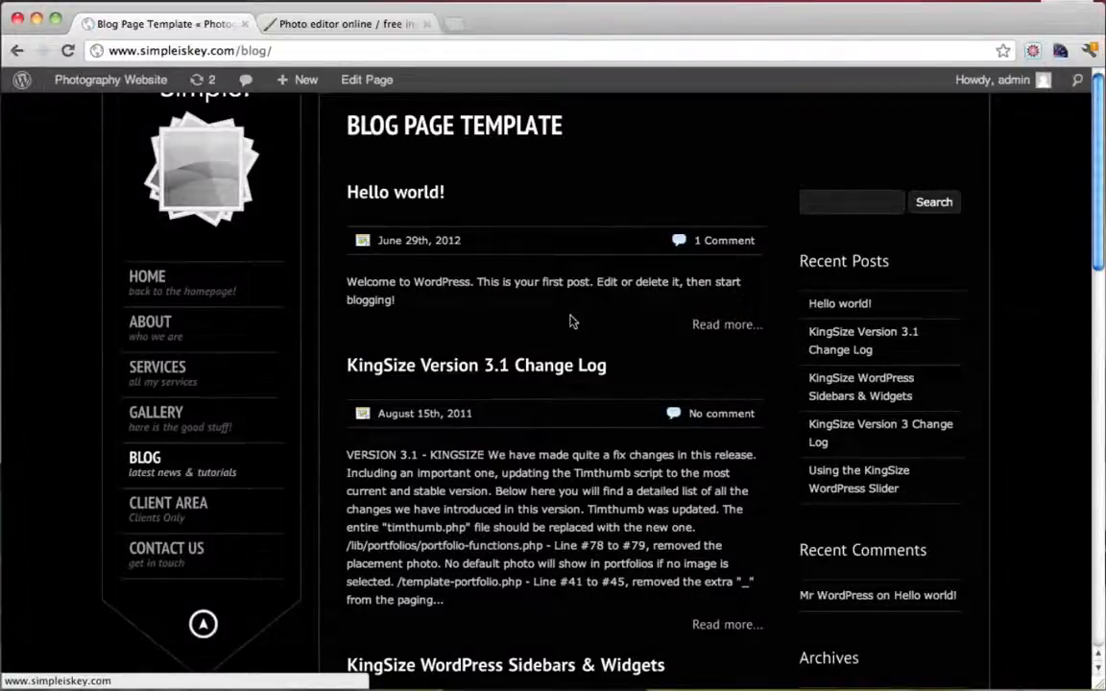
scroll(573, 321, down, 3)
scroll(596, 341, up, 3)
scroll(717, 331, down, 2)
scroll(699, 470, down, 2)
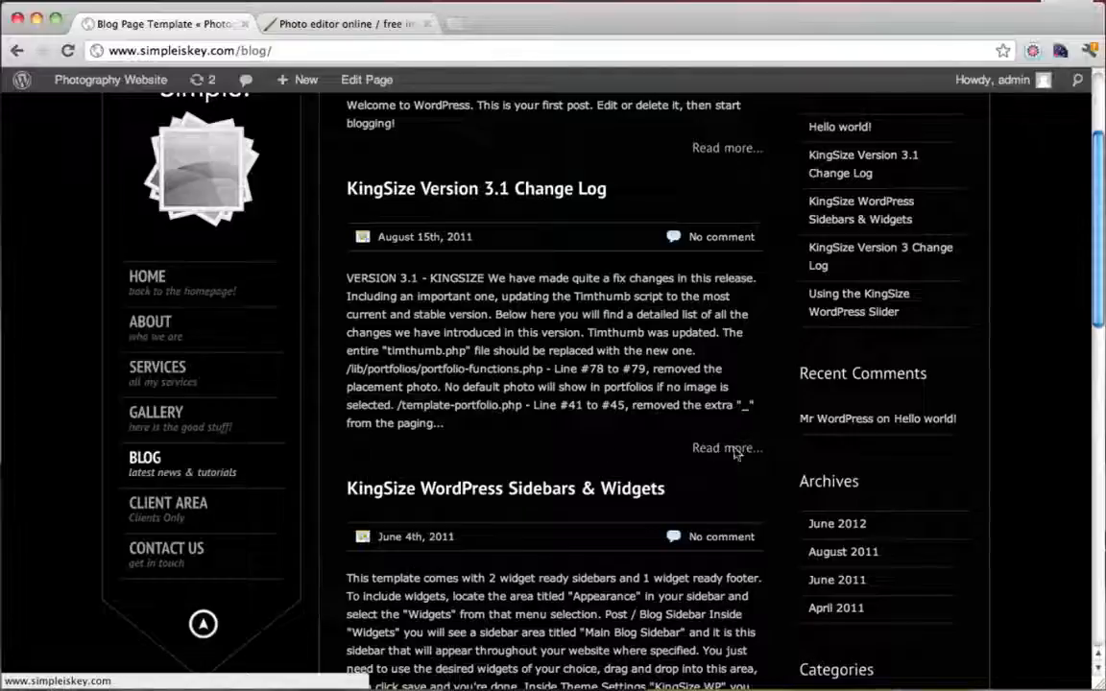
scroll(619, 555, up, 4)
scroll(619, 555, down, 4)
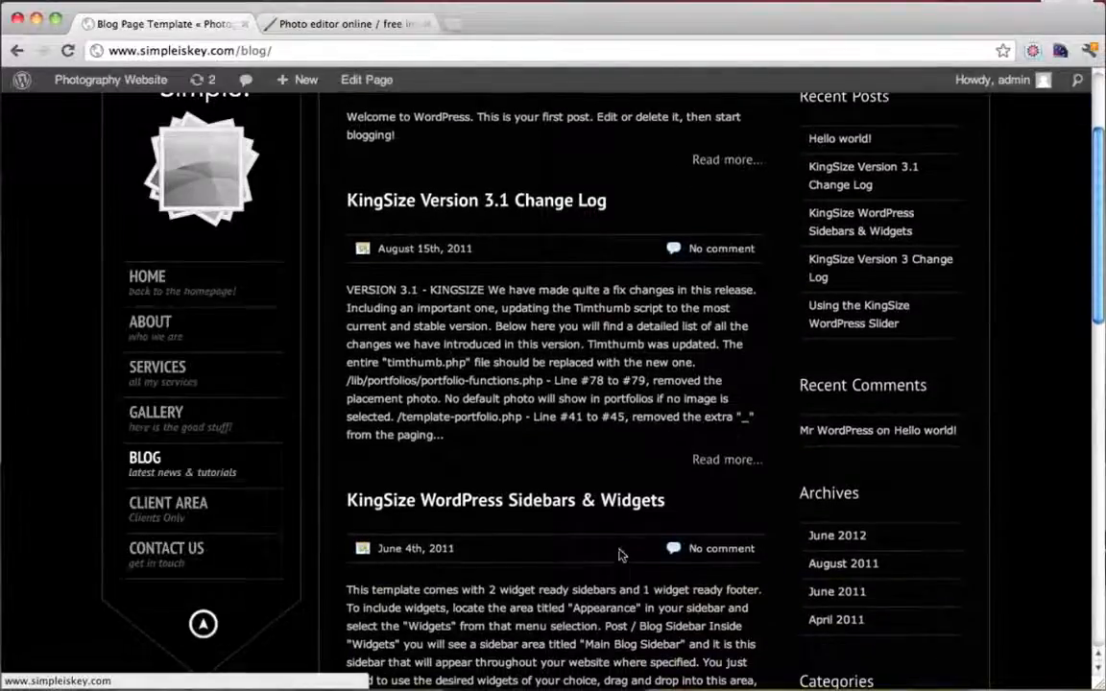
scroll(540, 190, up, 2)
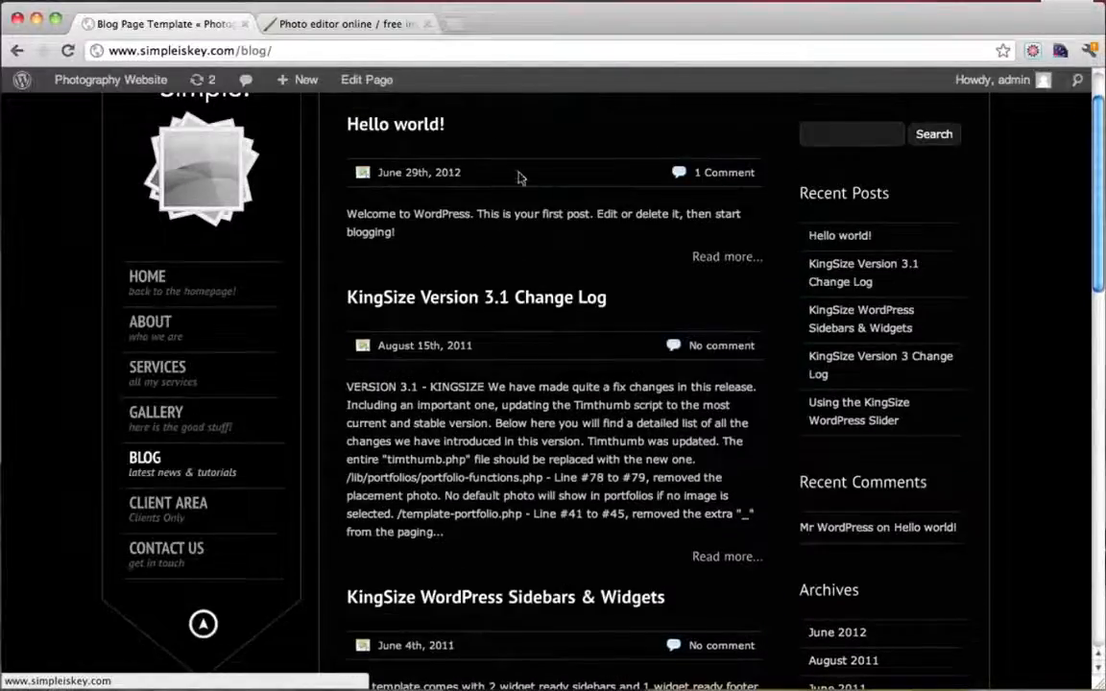
scroll(693, 327, down, 3)
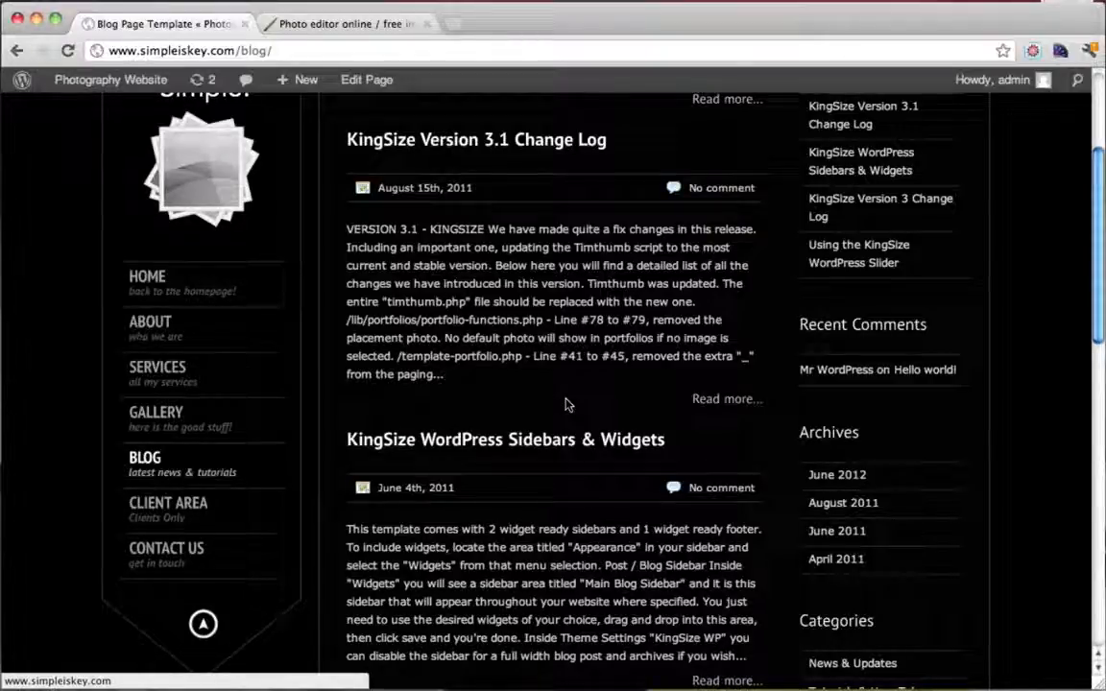
scroll(566, 404, up, 5)
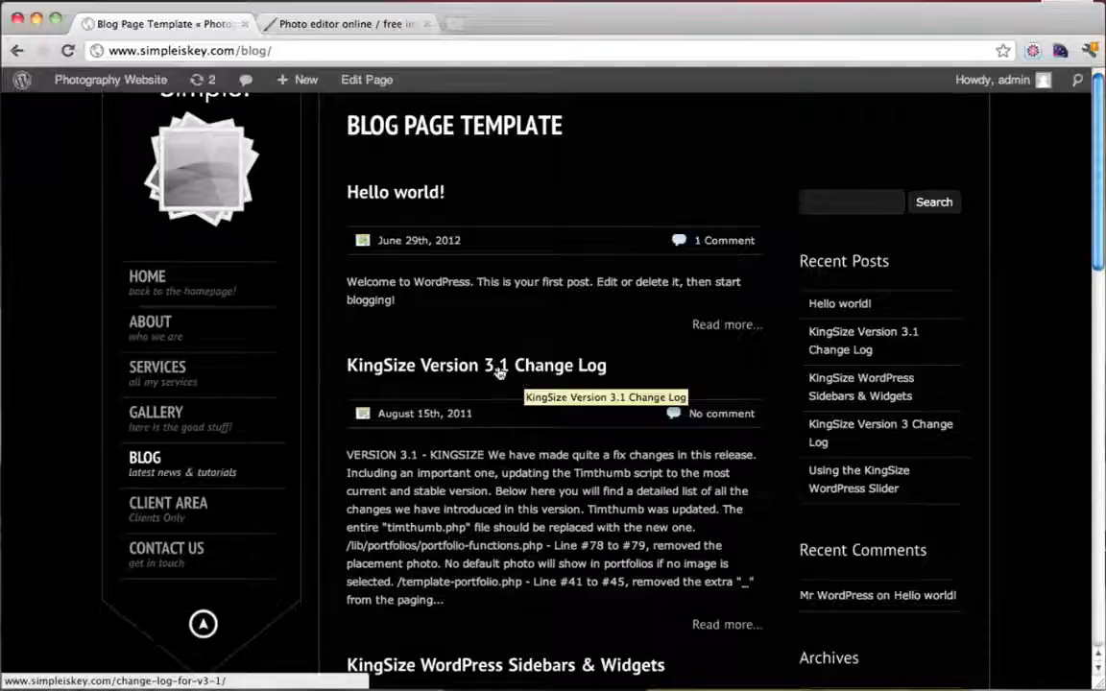
Close the photo editor tab and go from the WordPress Dashboard to the Posts list
click(427, 23)
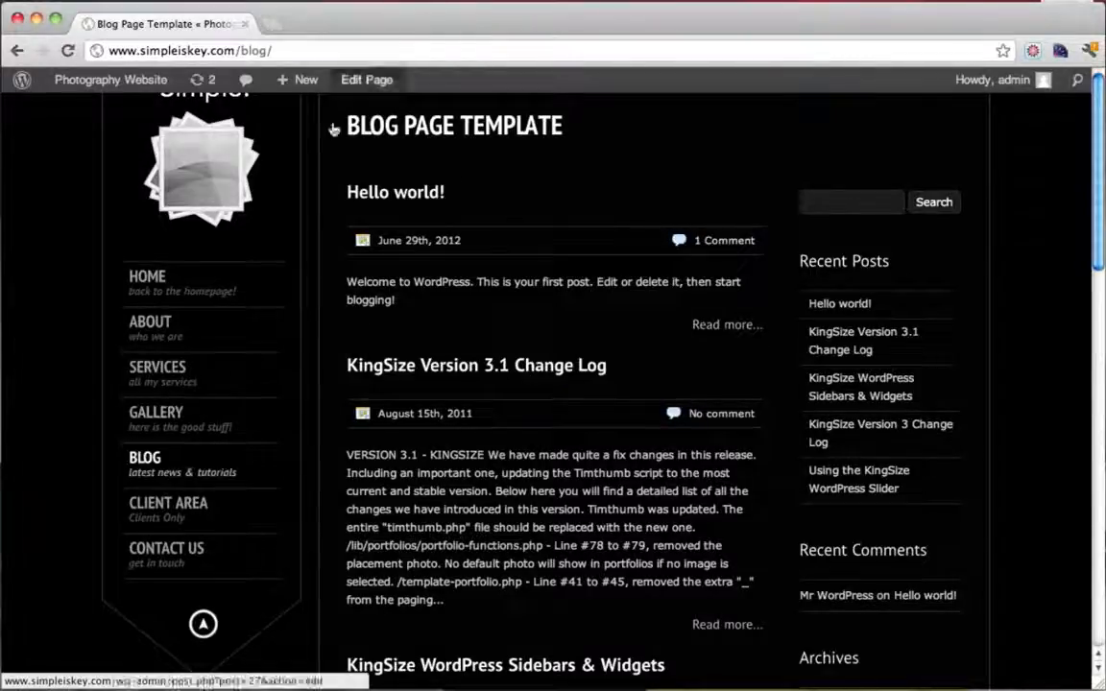
mouse_move(115, 88)
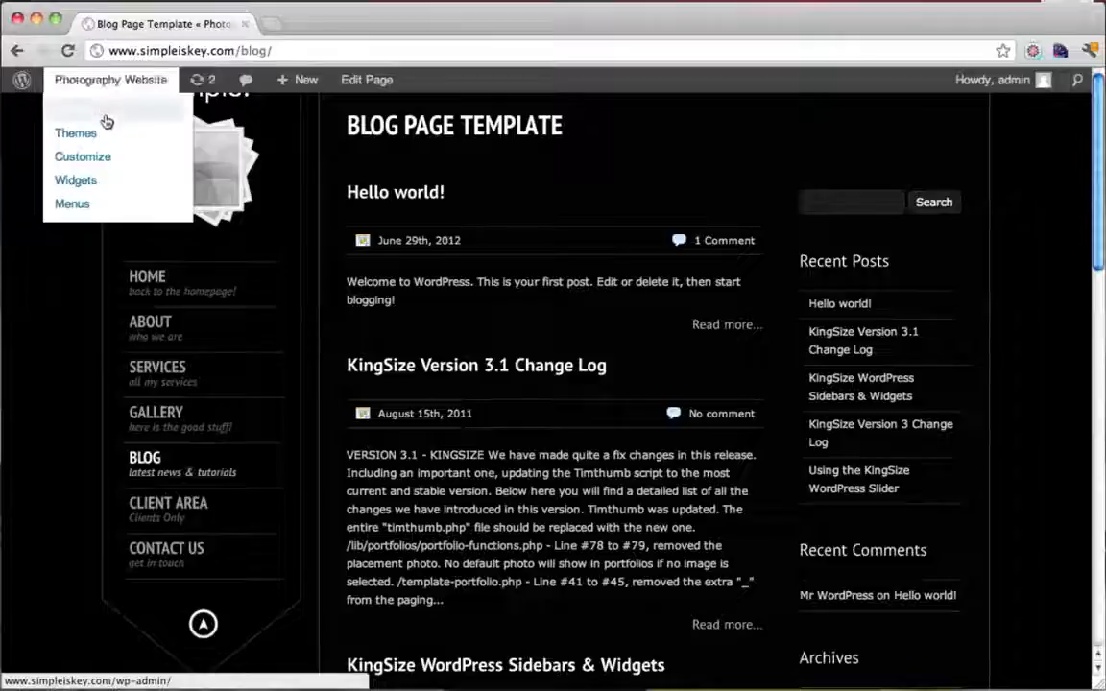
click(105, 119)
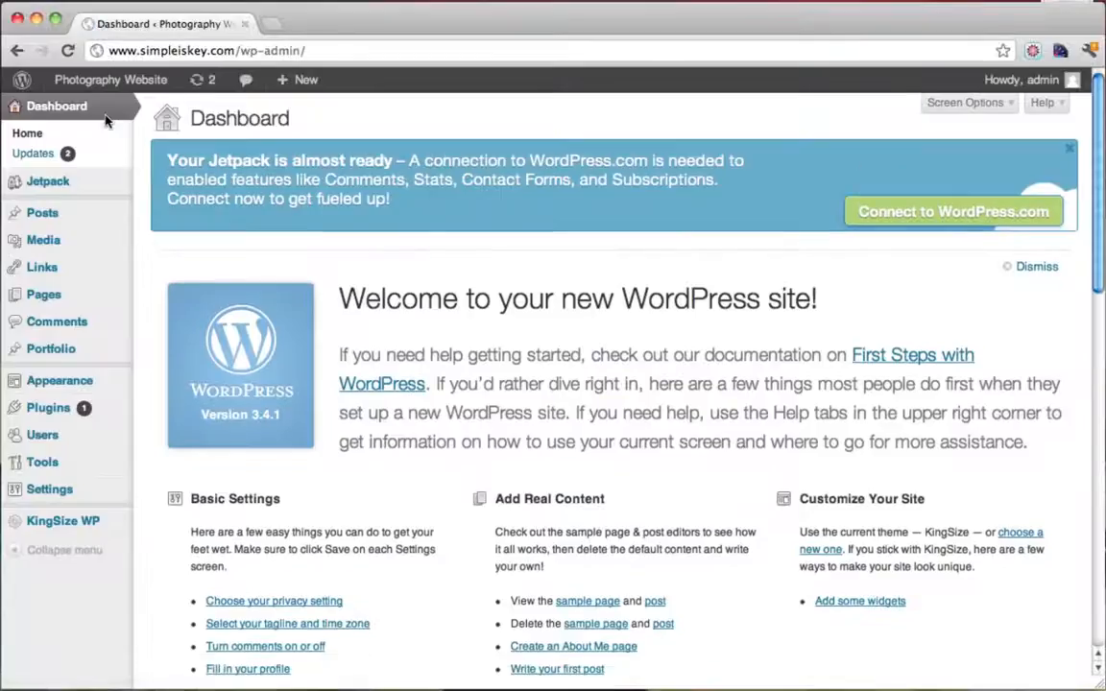
mouse_move(87, 298)
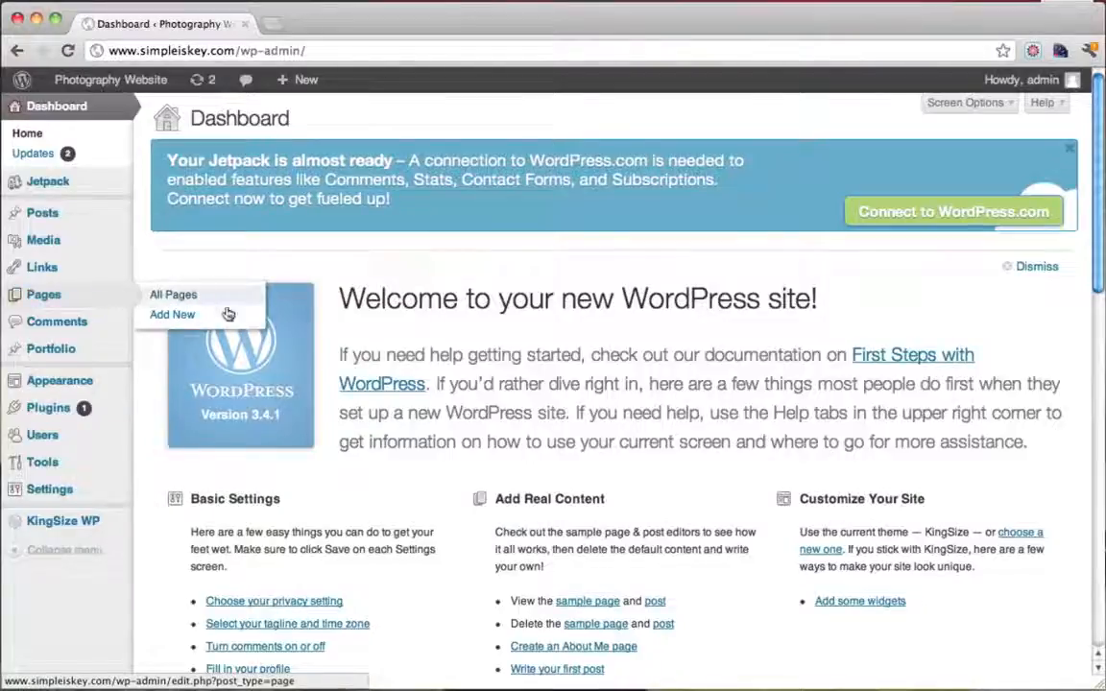
mouse_move(74, 217)
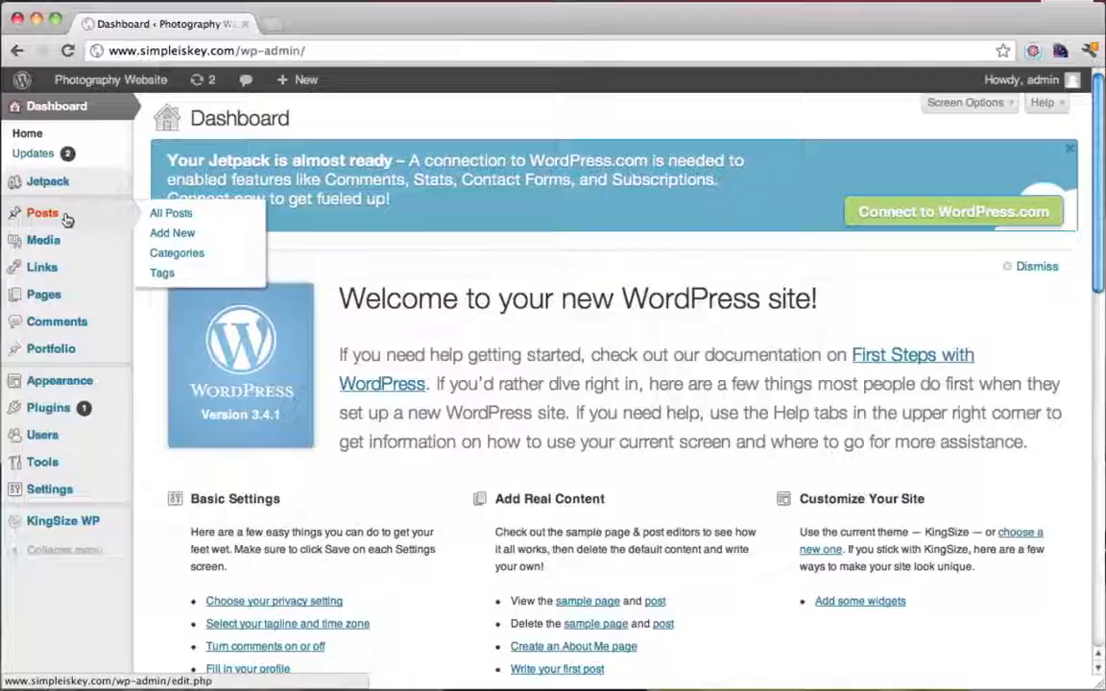
click(66, 219)
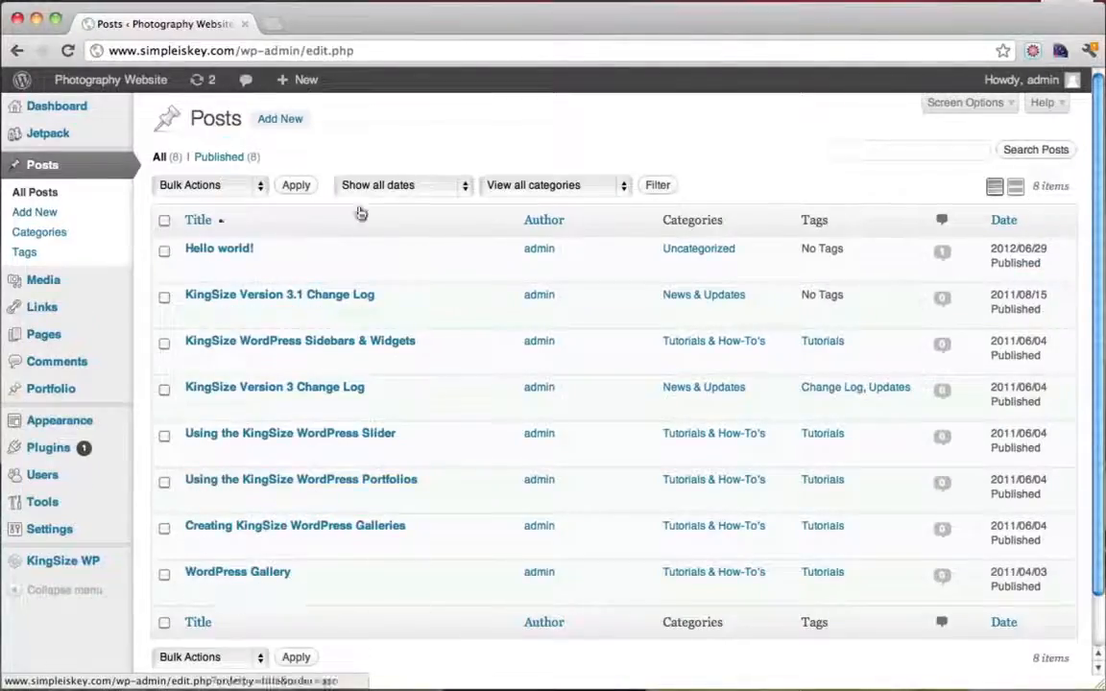
Tick Hello world! to view Bulk Actions, then dismiss and untick without changing anything
click(164, 249)
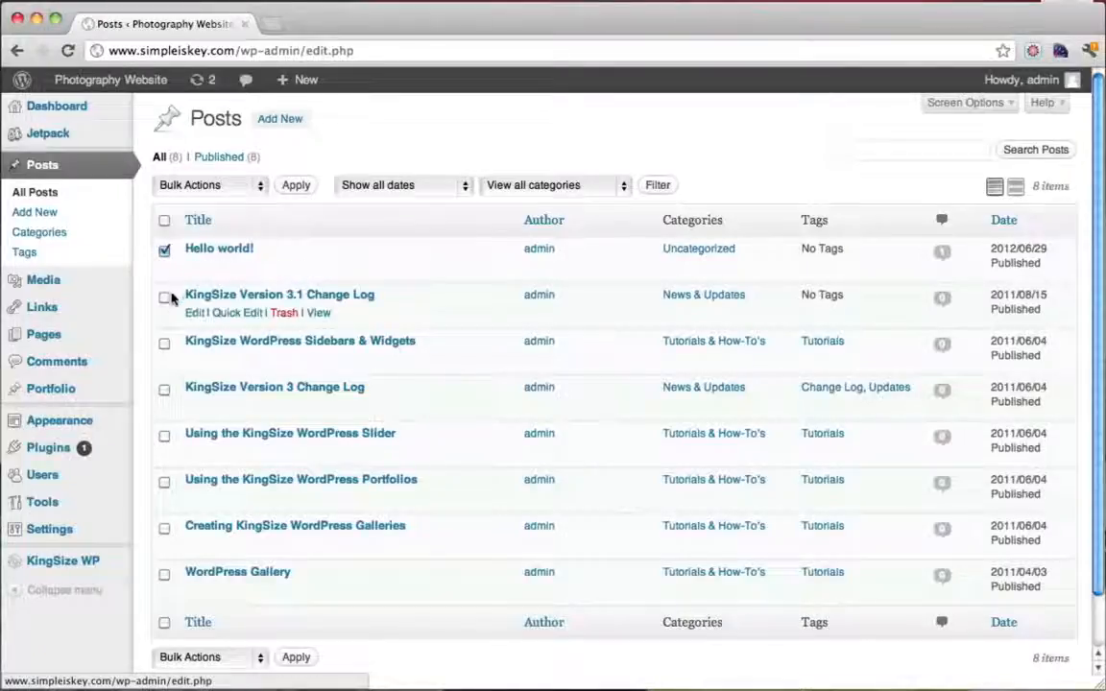
click(260, 185)
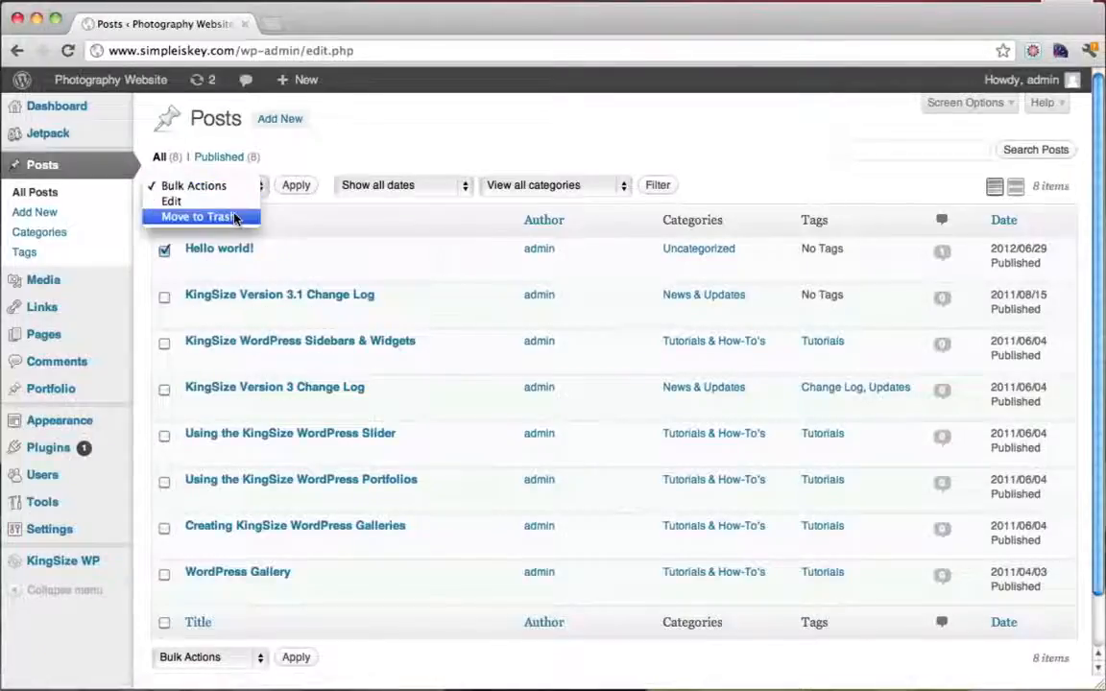
click(339, 240)
click(164, 250)
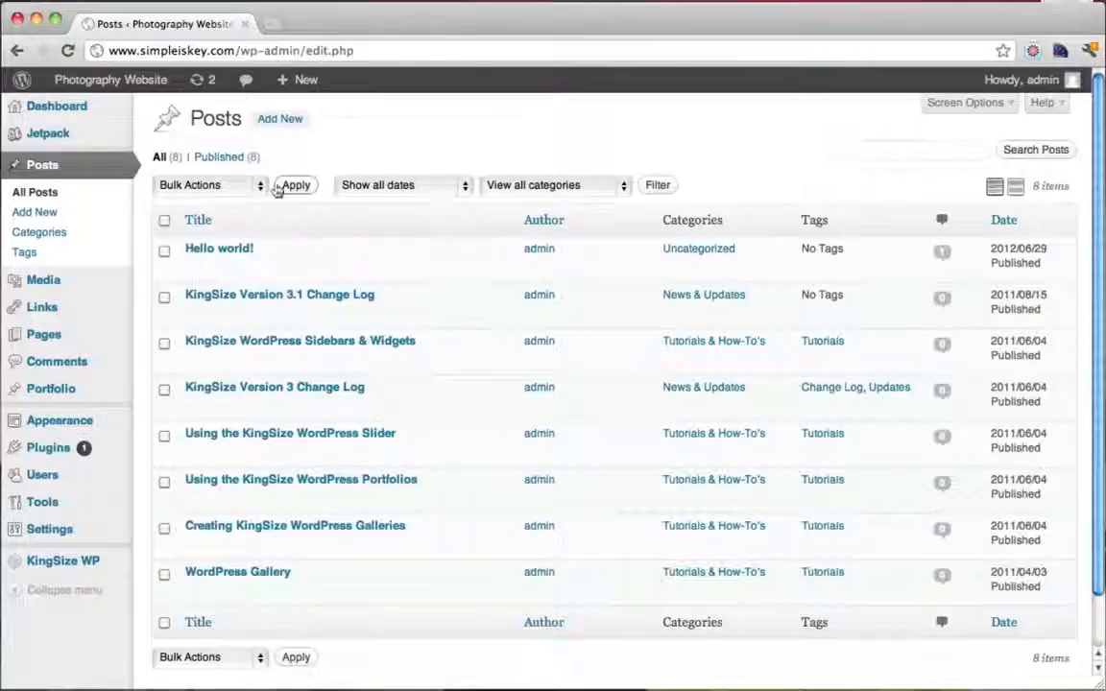
Add a new post titled 'Beaching It Up' with body text 'This was some fun at the beach!'
click(286, 118)
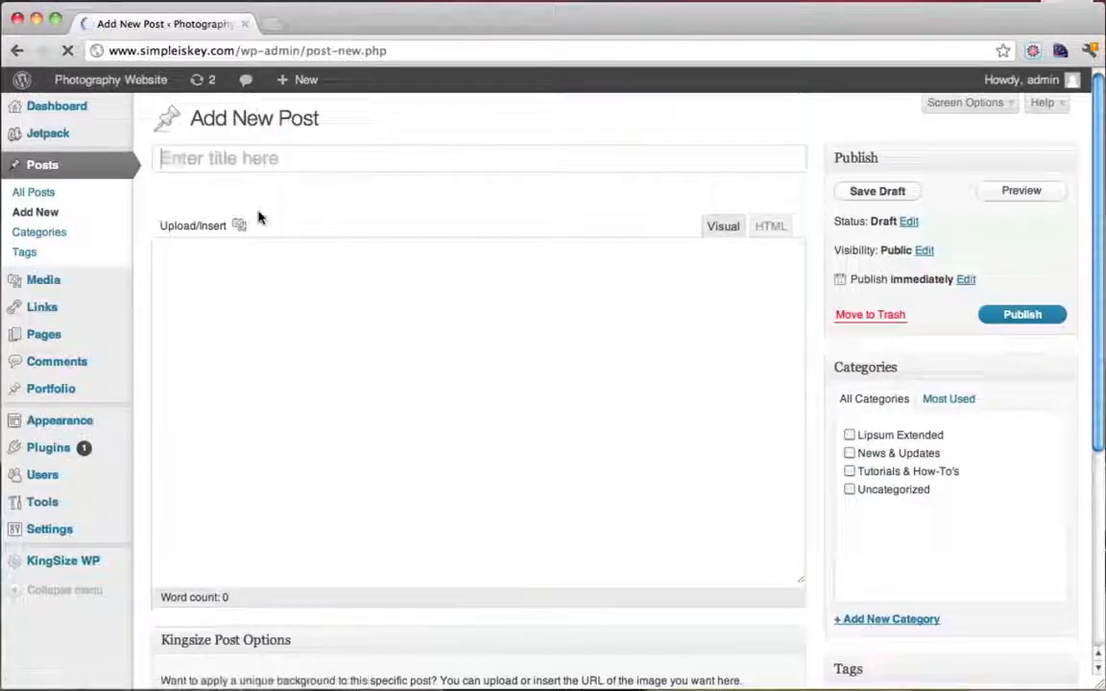
text(Beaching)
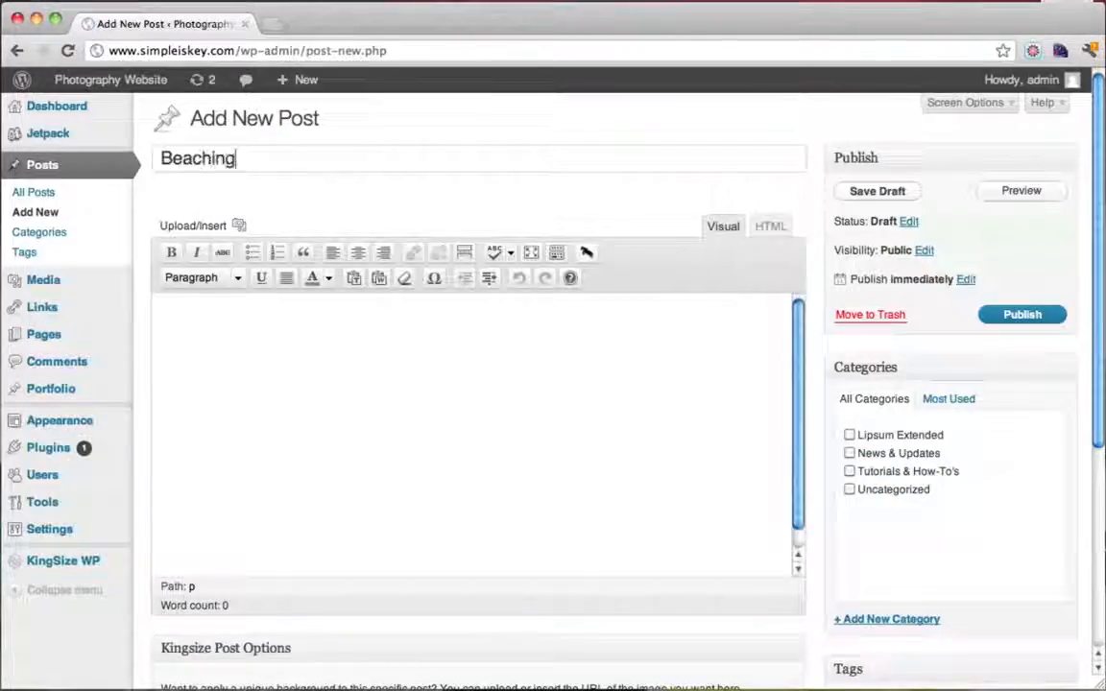
text( It Up)
click(483, 411)
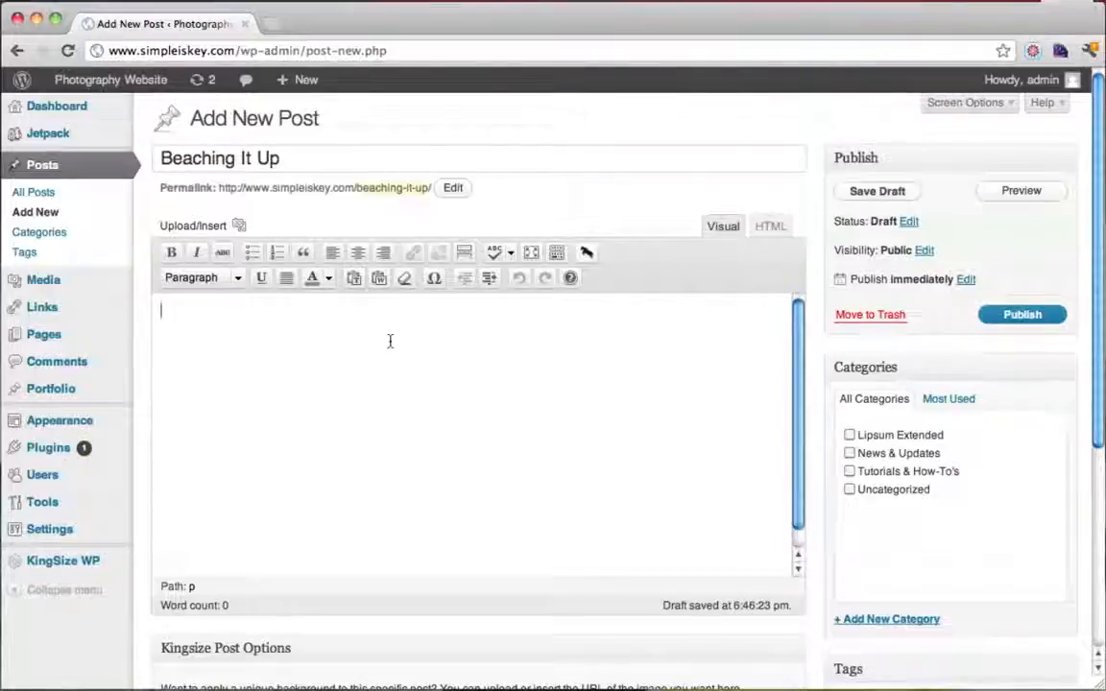
text(This was so)
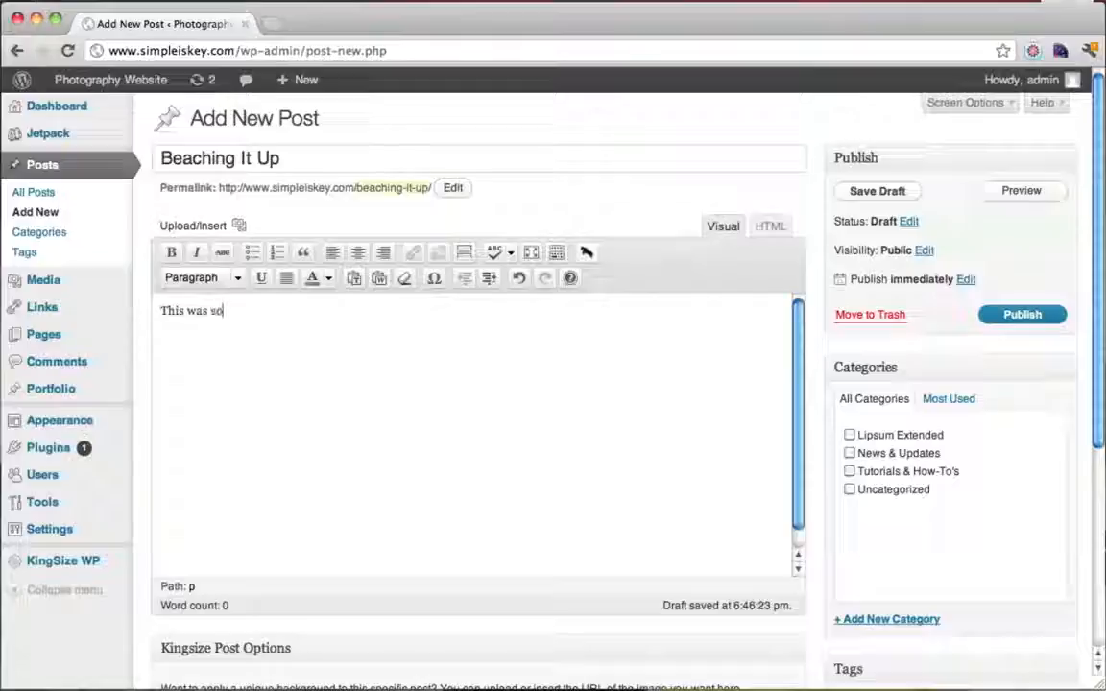
text(me fyun at t)
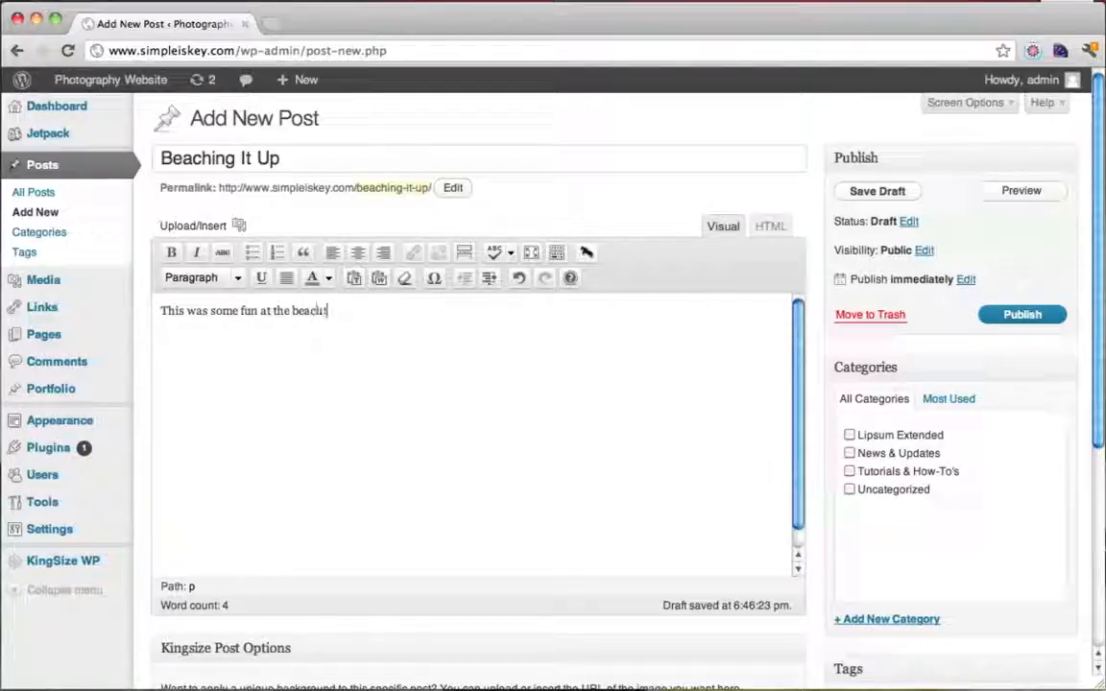
text(he beach!)
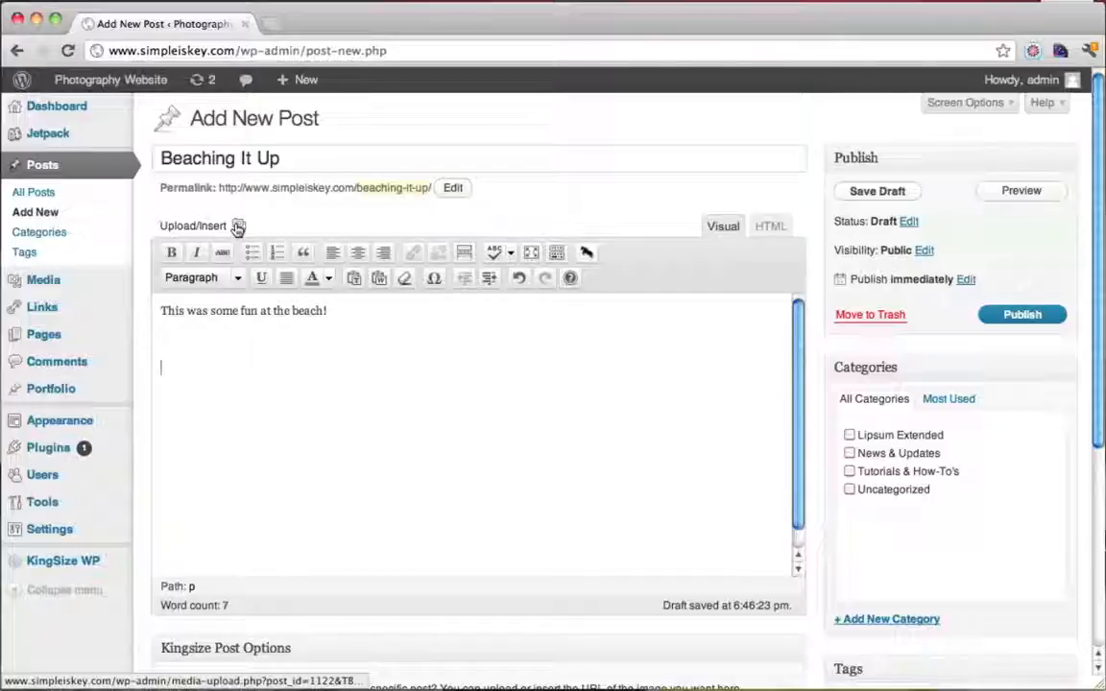
Insert the IMAG0217 sunset photo from the Media Library, center-aligned, below the post text
click(239, 227)
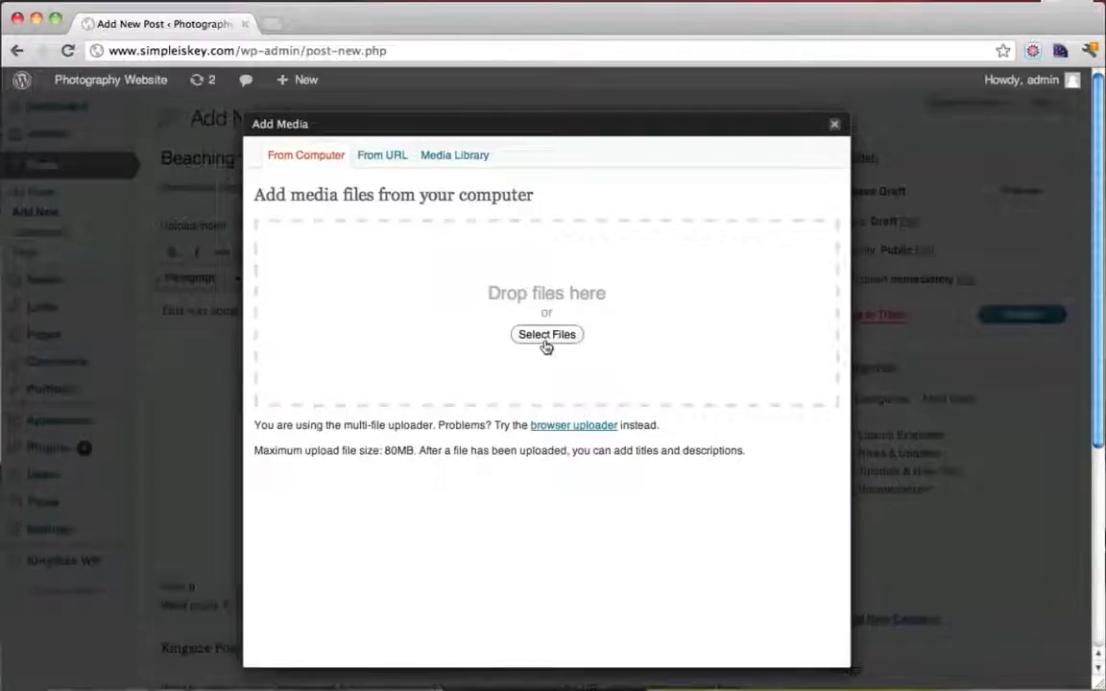
click(468, 167)
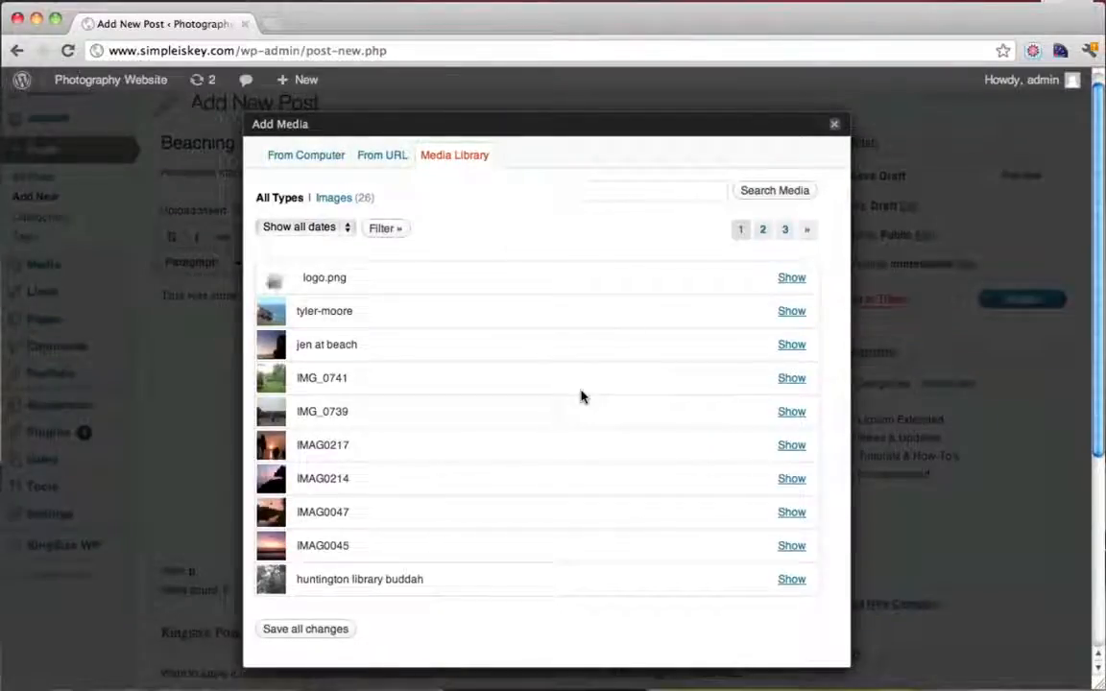
click(791, 445)
scroll(695, 460, down, 2)
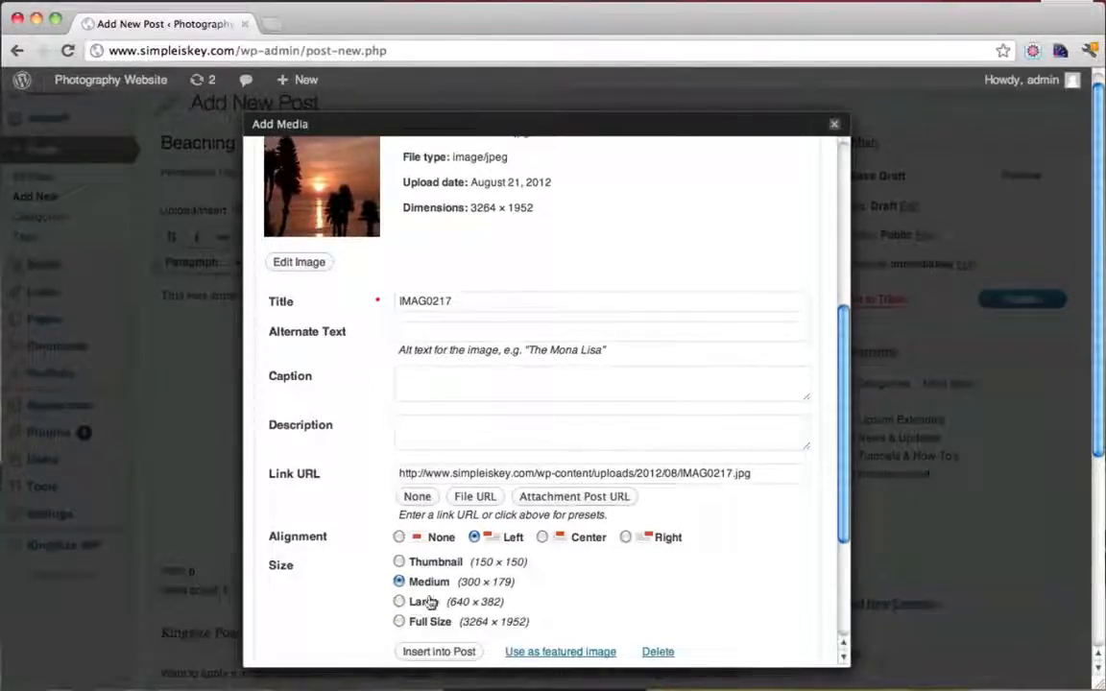
click(542, 538)
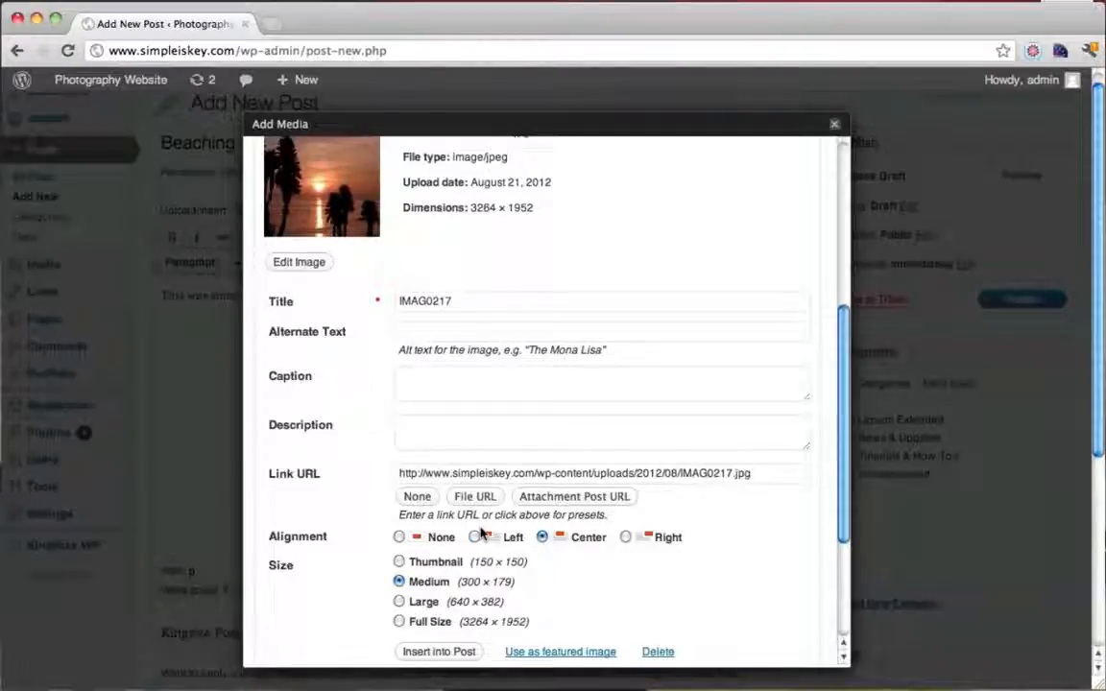
click(443, 651)
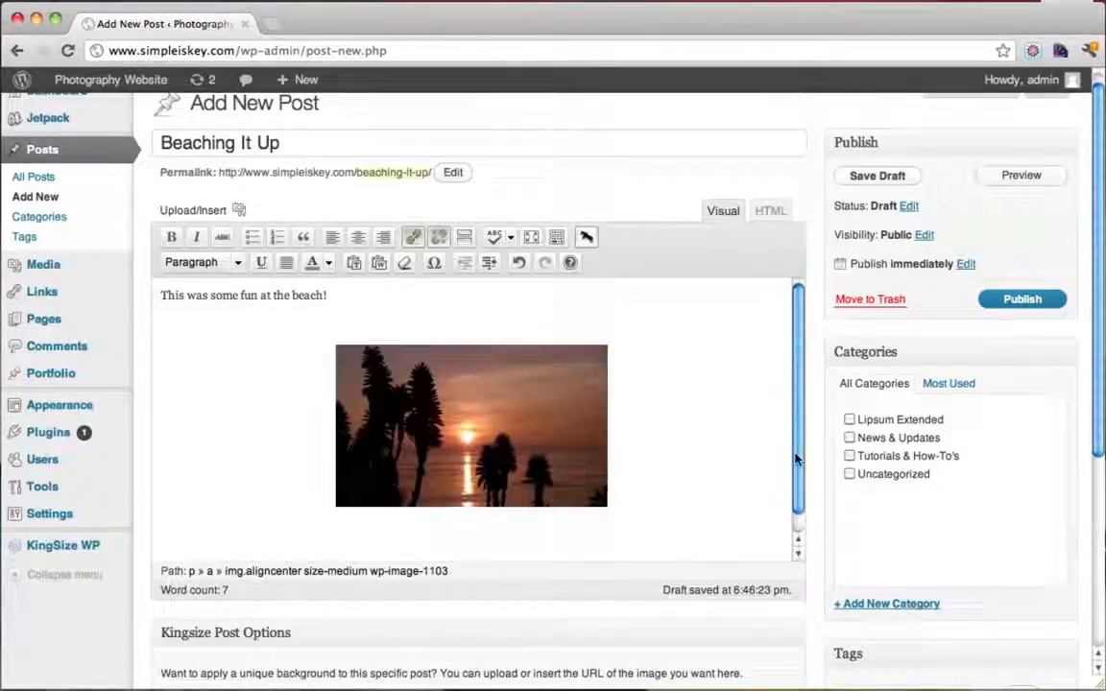
scroll(797, 480, down, 6)
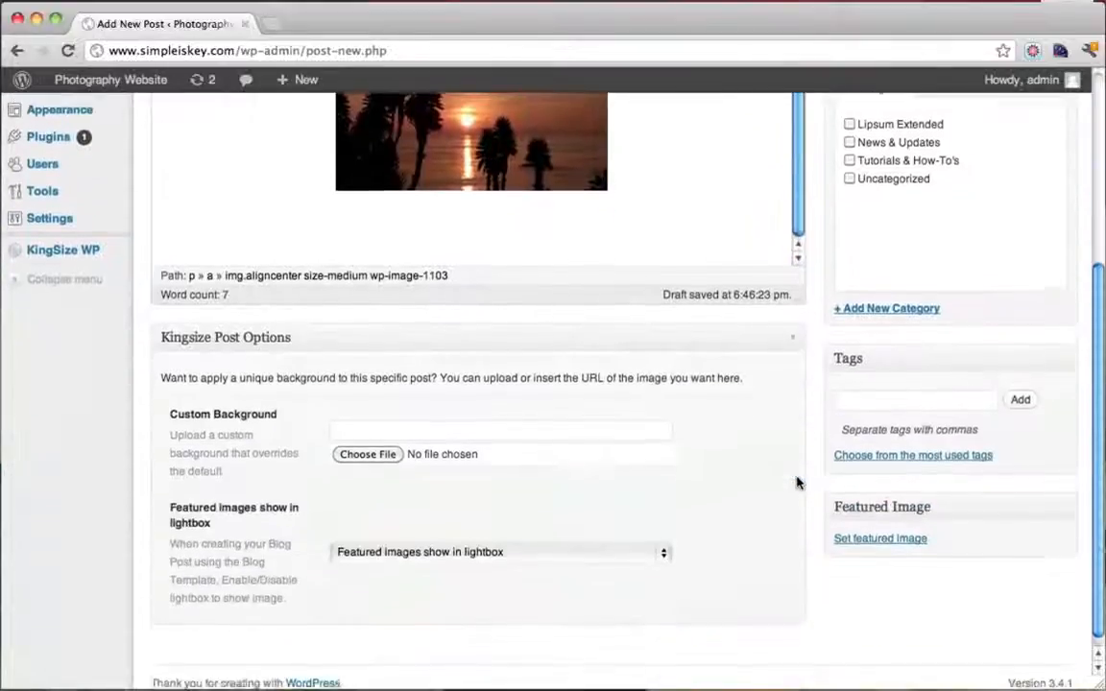
scroll(797, 482, up, 6)
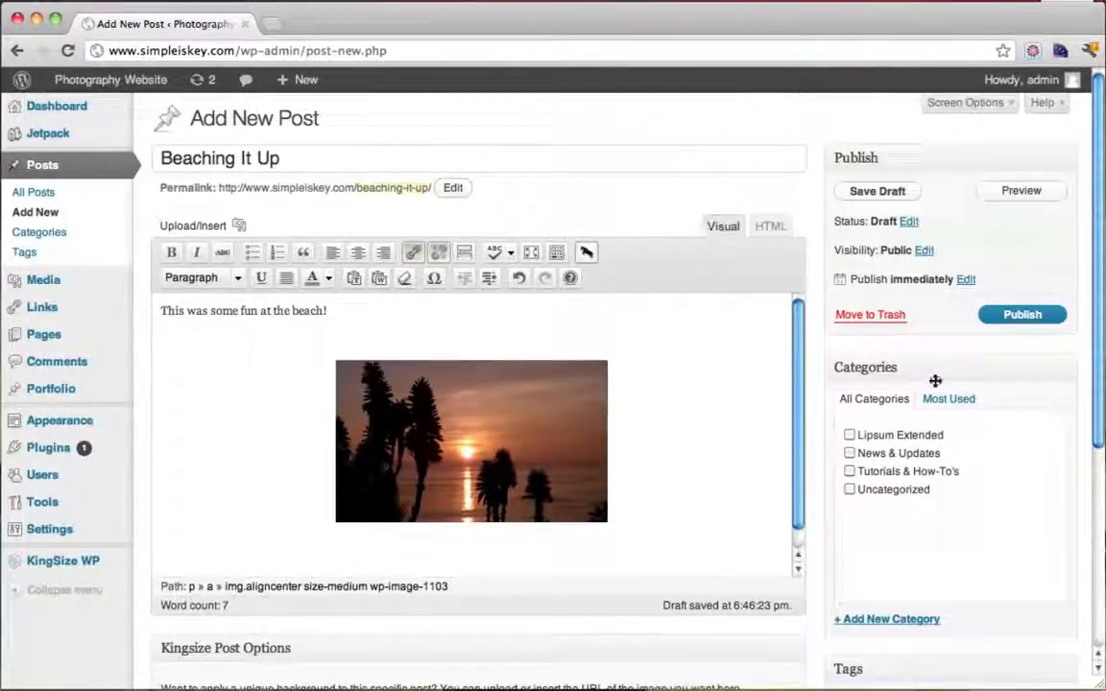
scroll(845, 384, down, 1)
scroll(891, 404, down, 6)
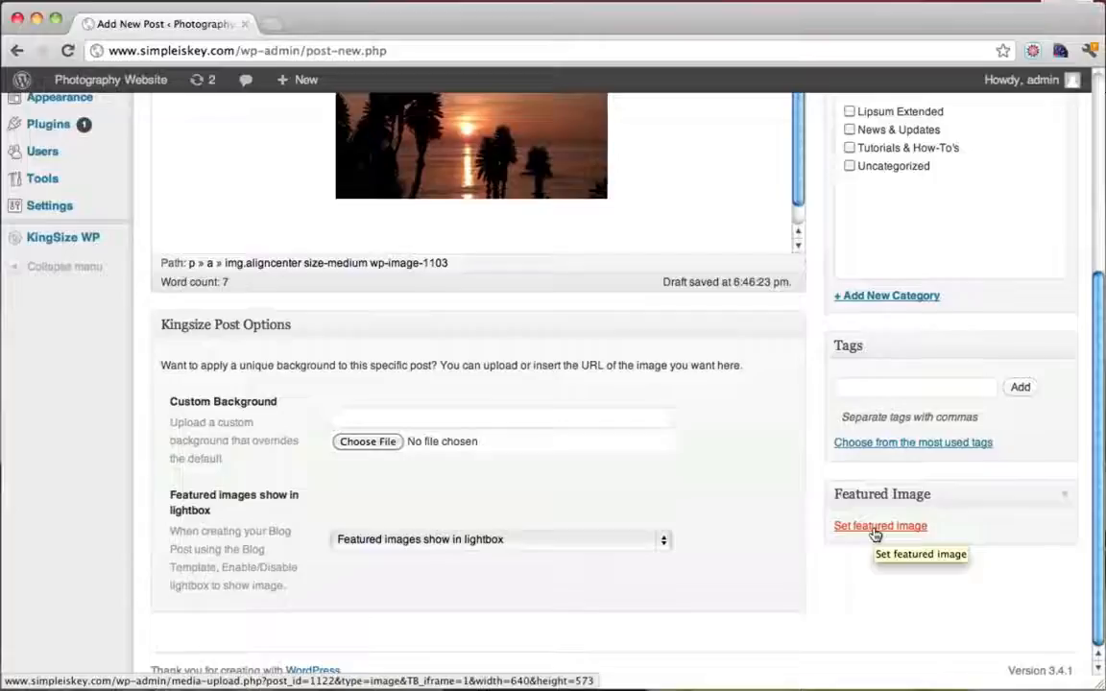
scroll(875, 535, up, 6)
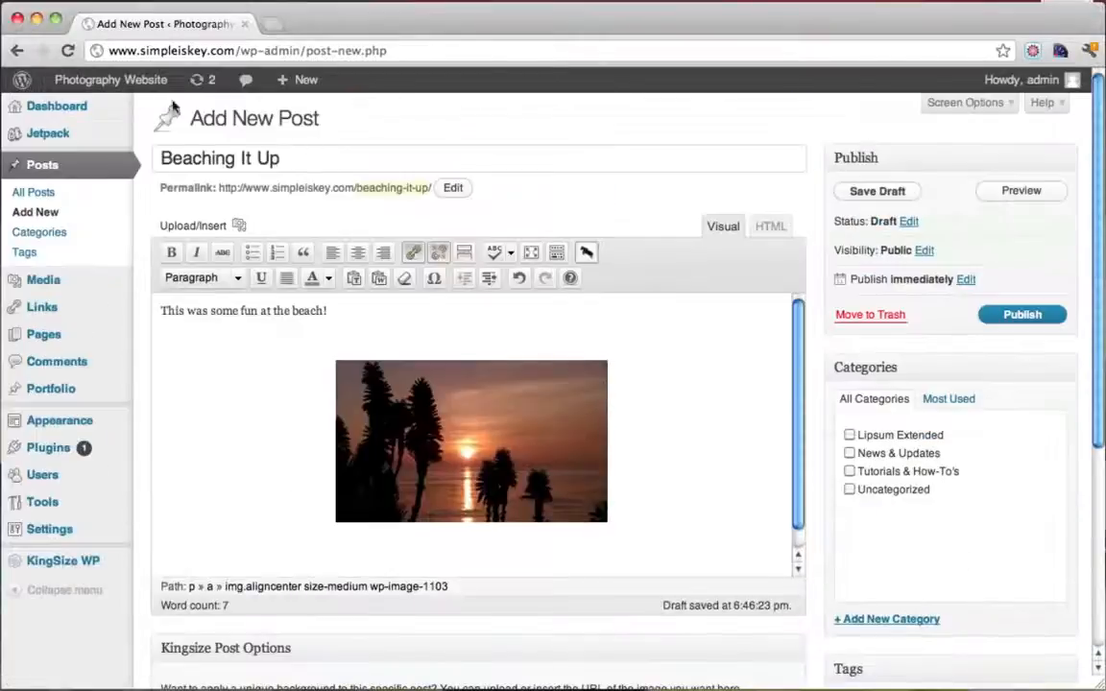
Check the live site's BLOG page in a new tab, then return to the Beaching It Up editor
mouse_move(123, 87)
super+click(115, 109)
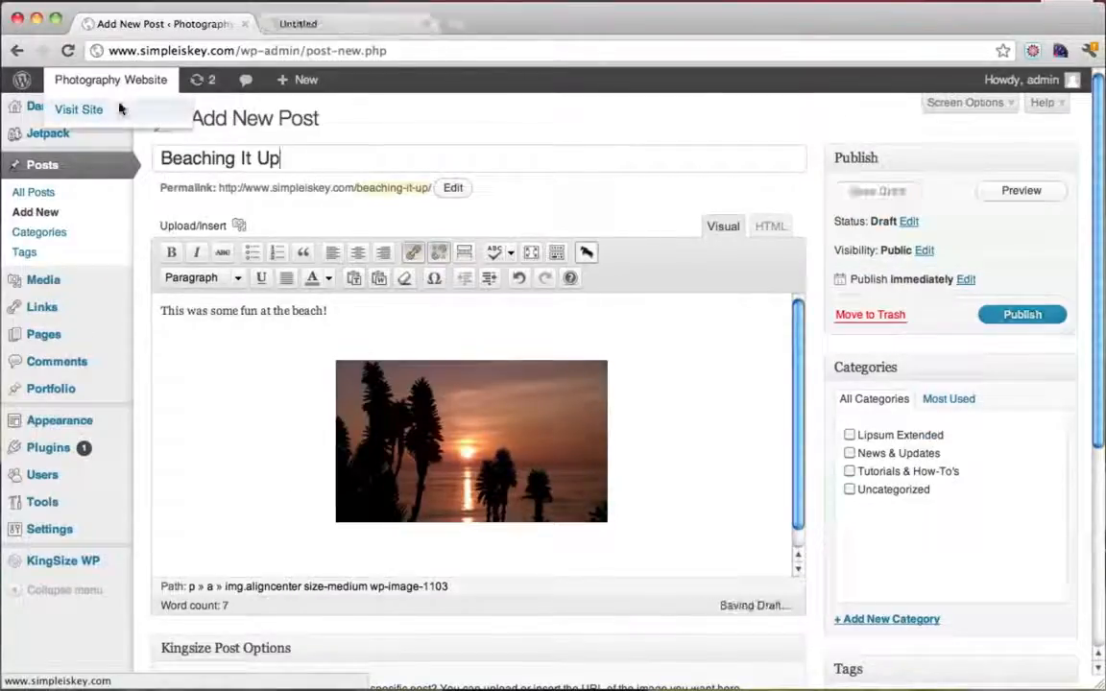
click(321, 26)
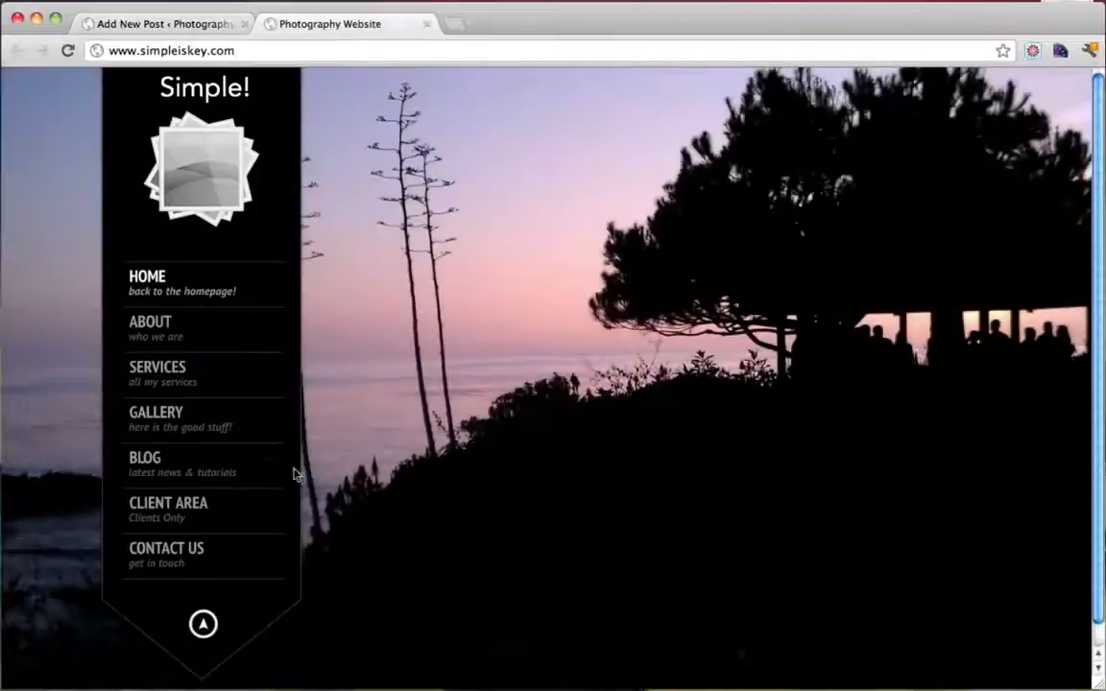
click(153, 469)
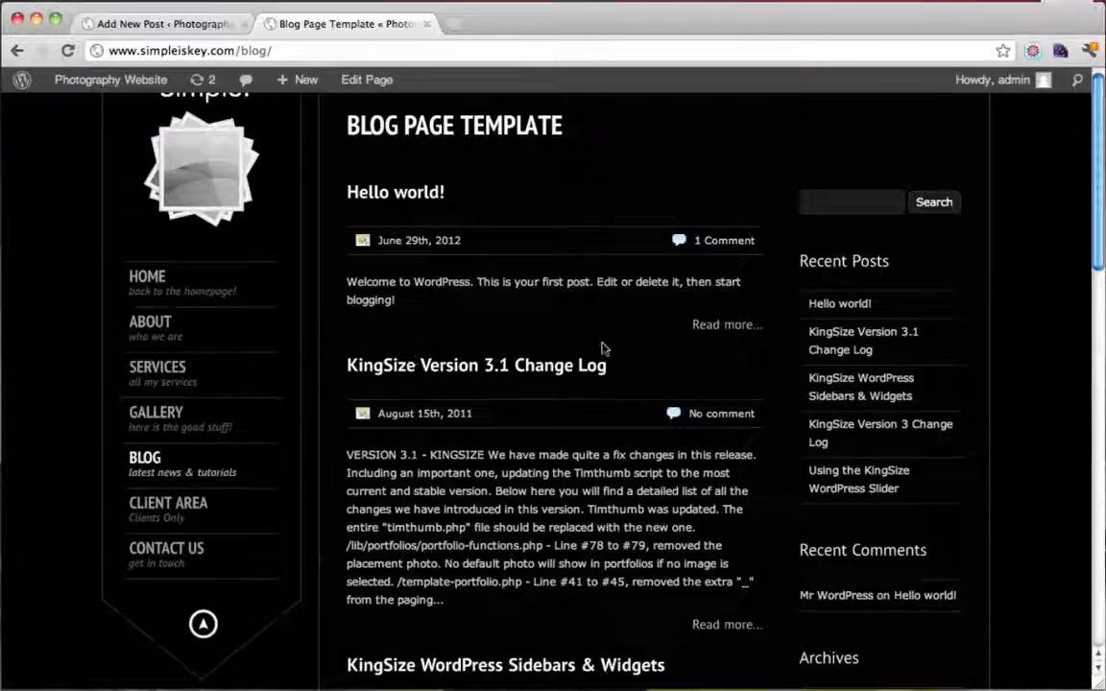
click(183, 29)
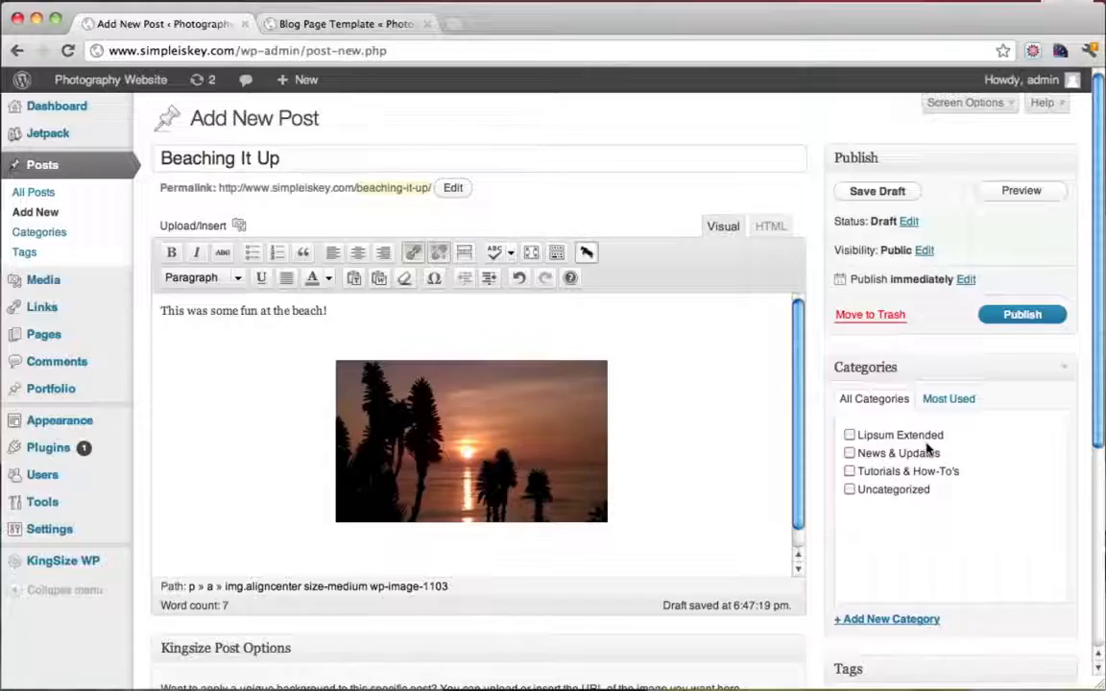
scroll(893, 449, down, 4)
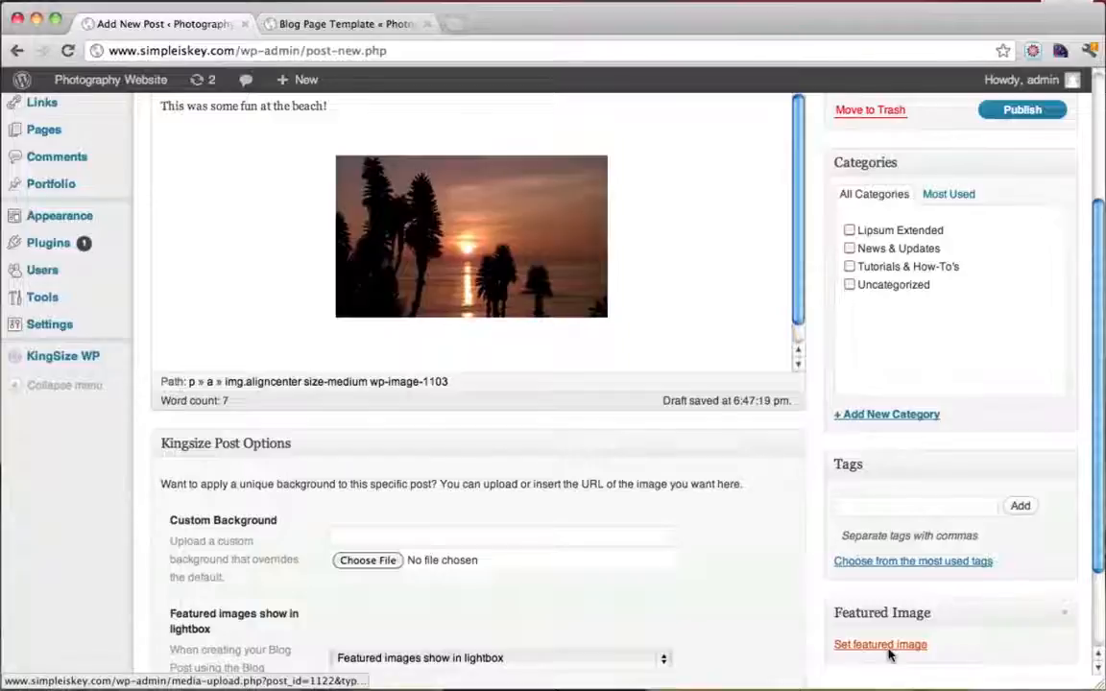
Upload DSC08653.JPG from the Good Pictures folder as the post's featured image
click(889, 654)
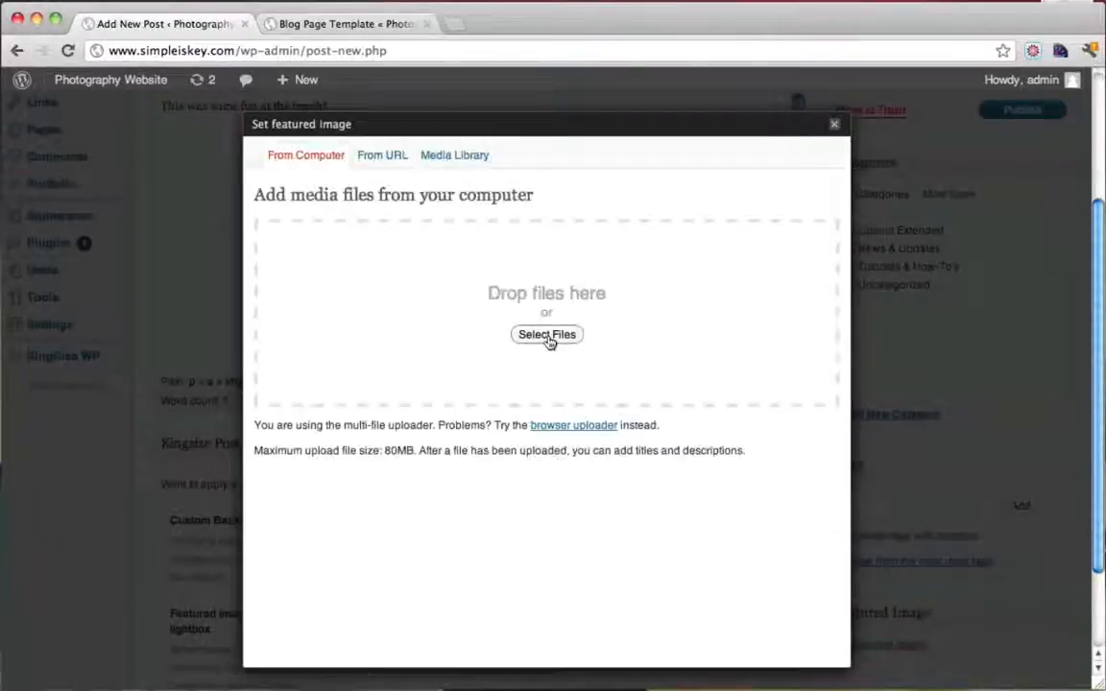
click(547, 335)
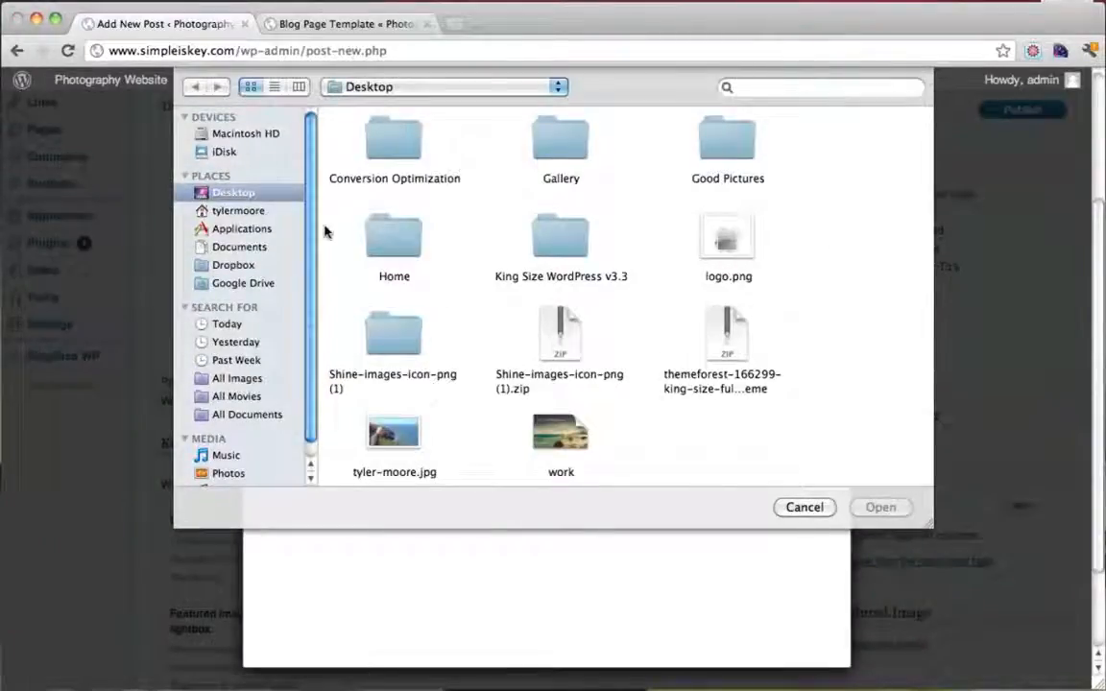
double_click(730, 153)
click(728, 240)
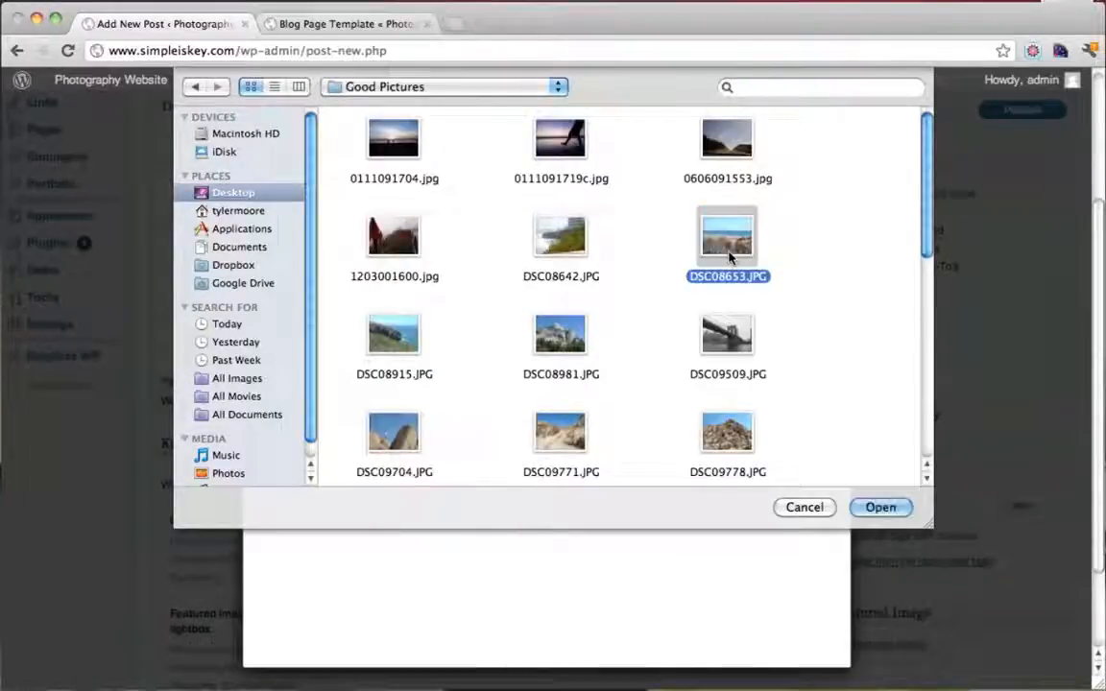
click(878, 507)
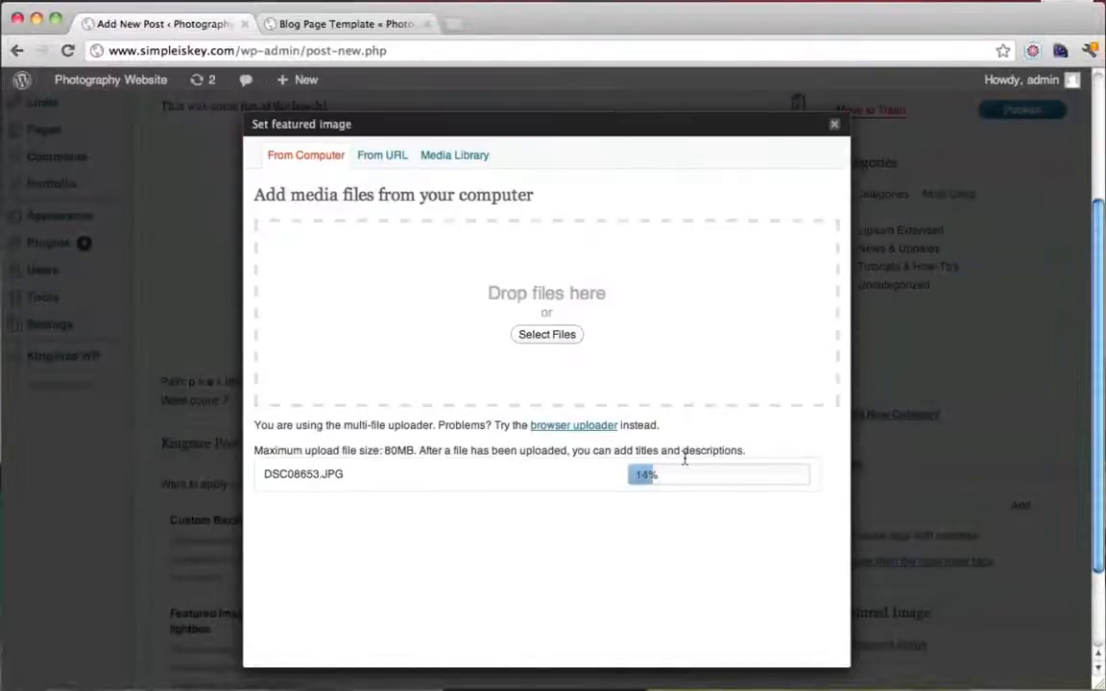
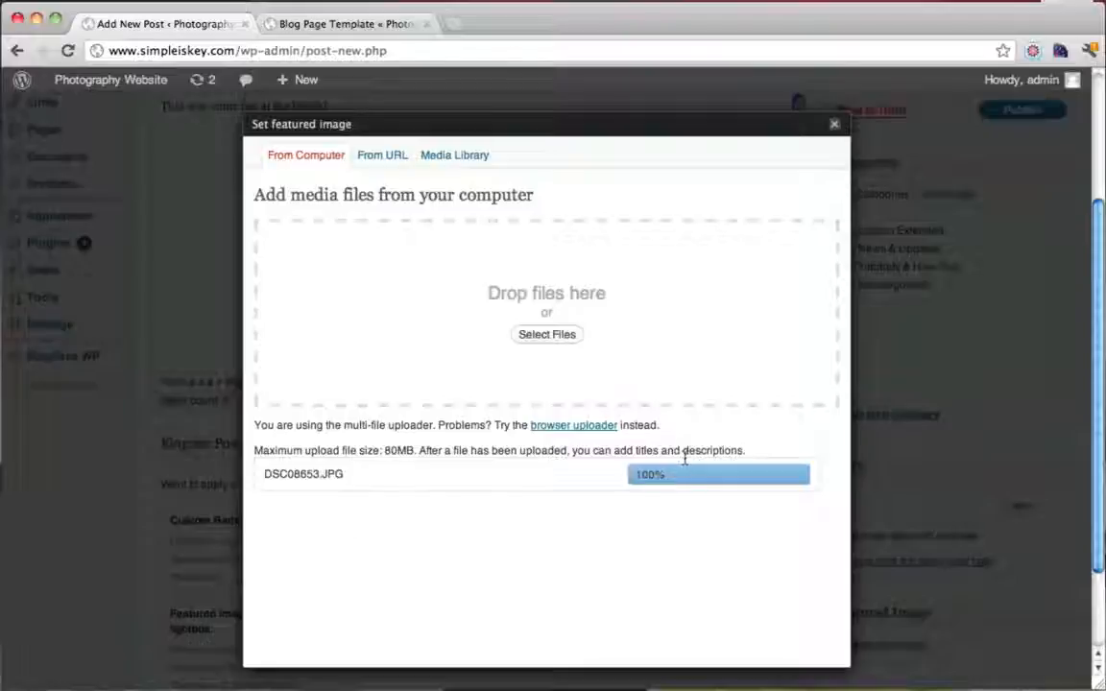
Set DSC08653.JPG as the post's featured image and close the featured image dialog
scroll(685, 461, down, 10)
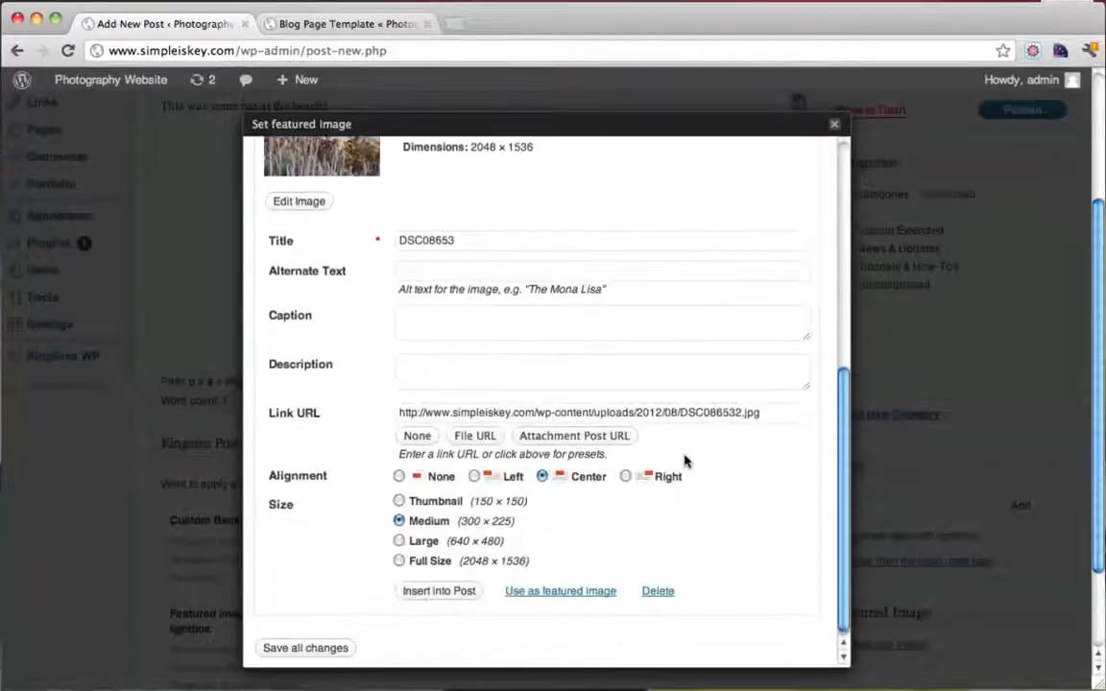
click(553, 594)
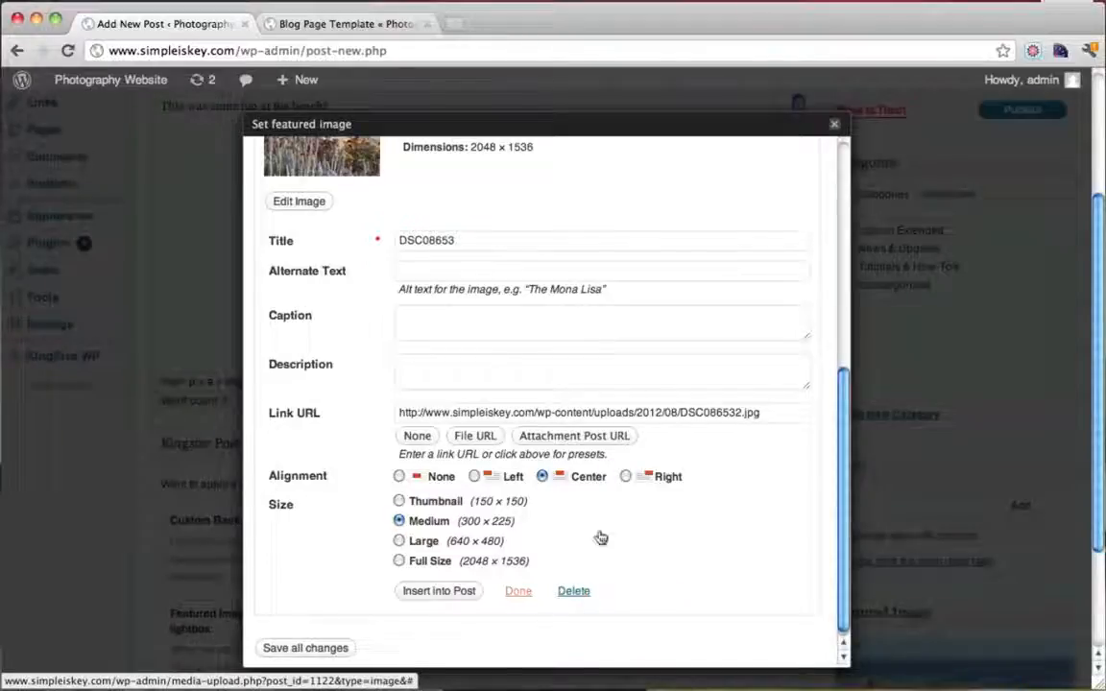
click(834, 124)
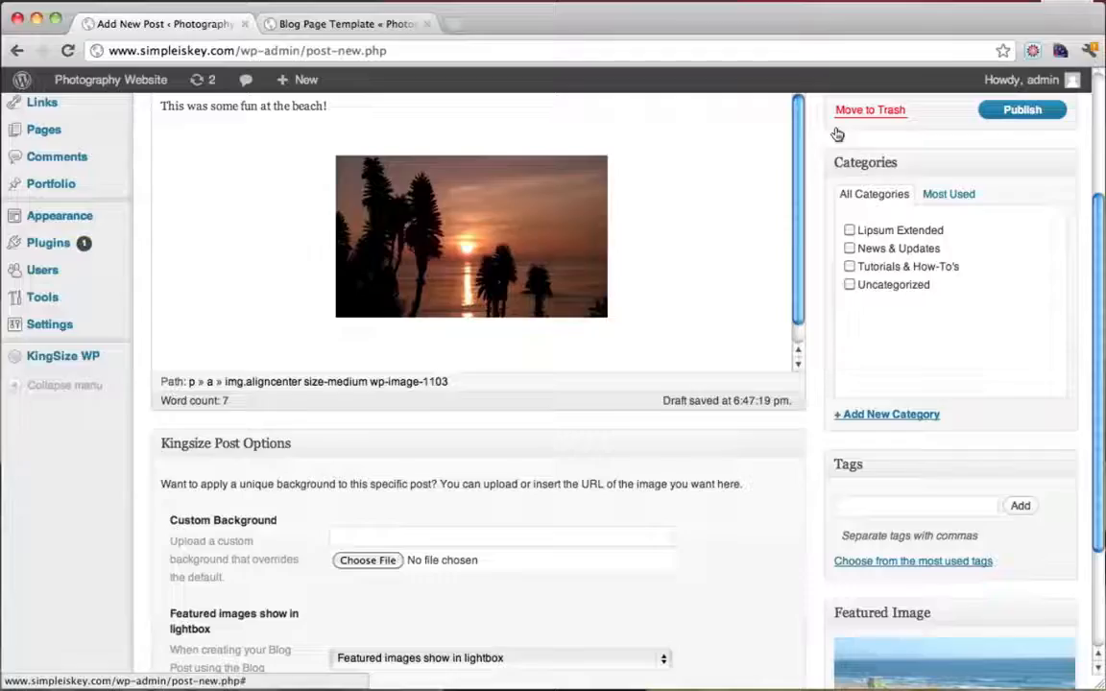
Review the Beaching It Up post and its sunset photo, then publish it
scroll(837, 135, up, 4)
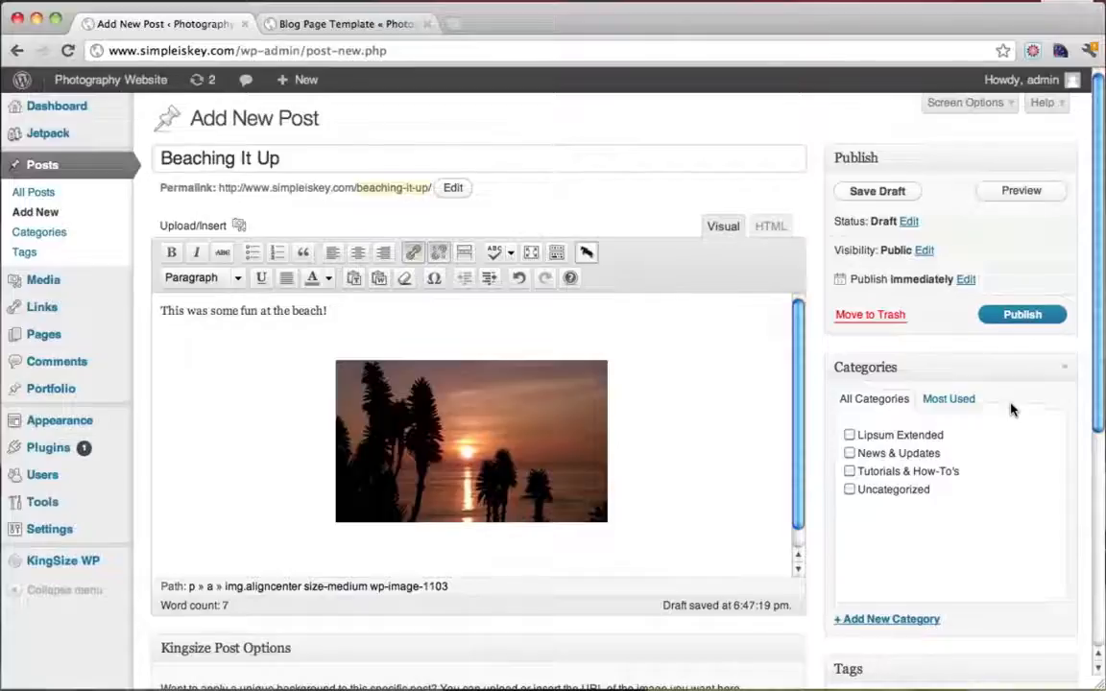
scroll(1011, 410, down, 8)
scroll(927, 523, up, 6)
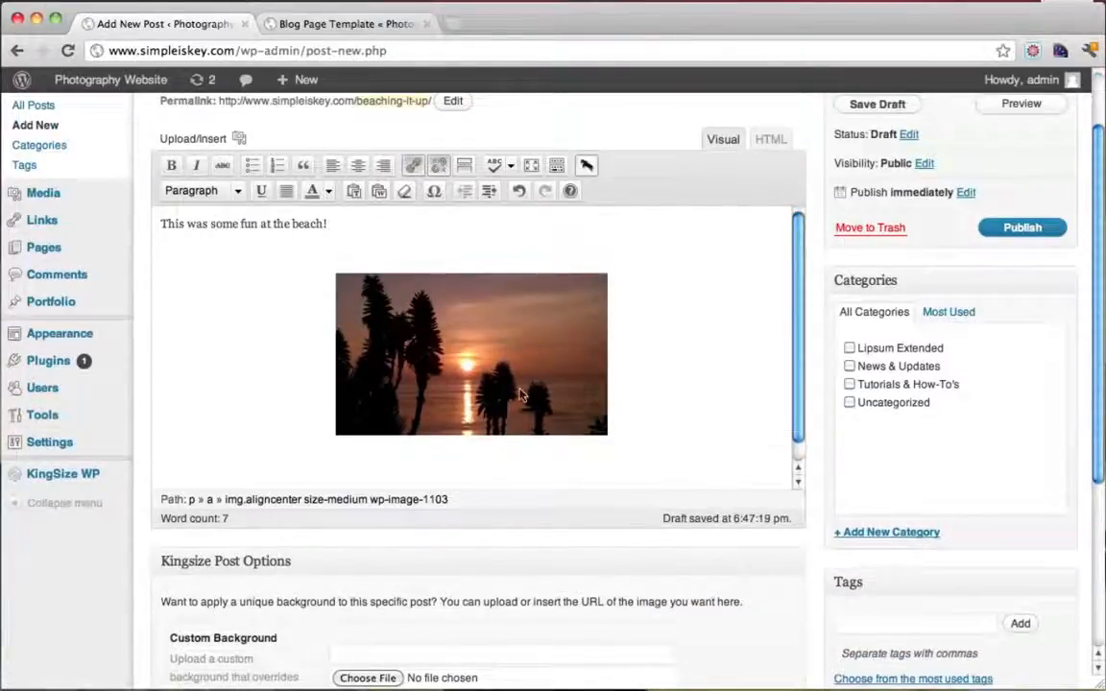
scroll(522, 396, up, 1)
scroll(428, 414, up, 3)
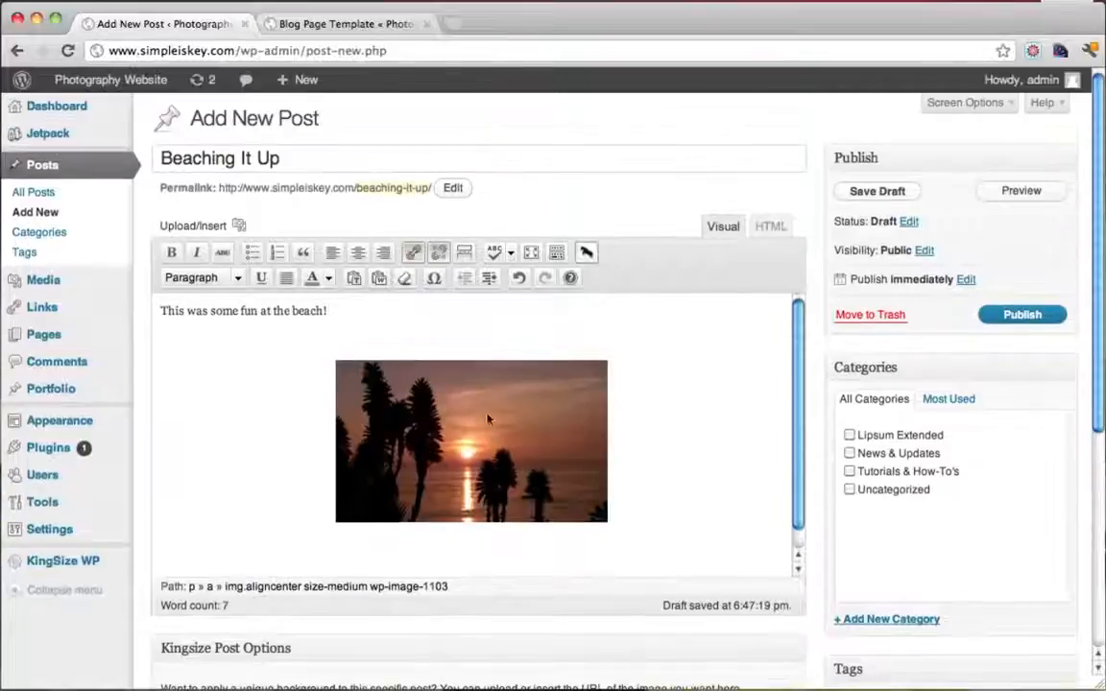
click(686, 458)
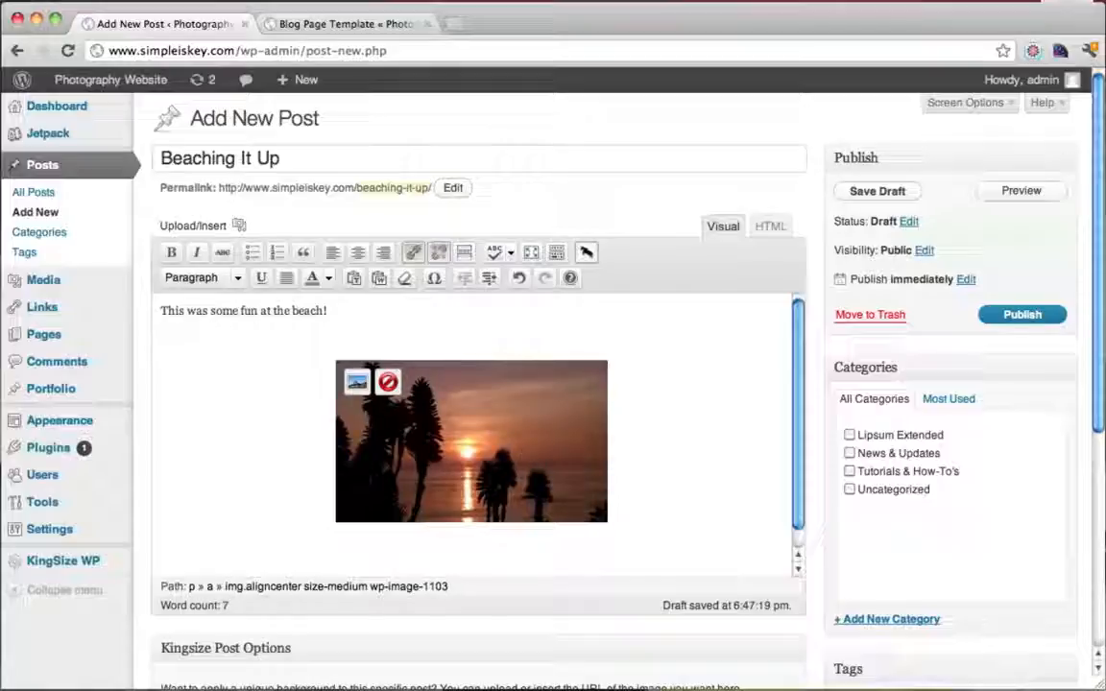
click(1008, 318)
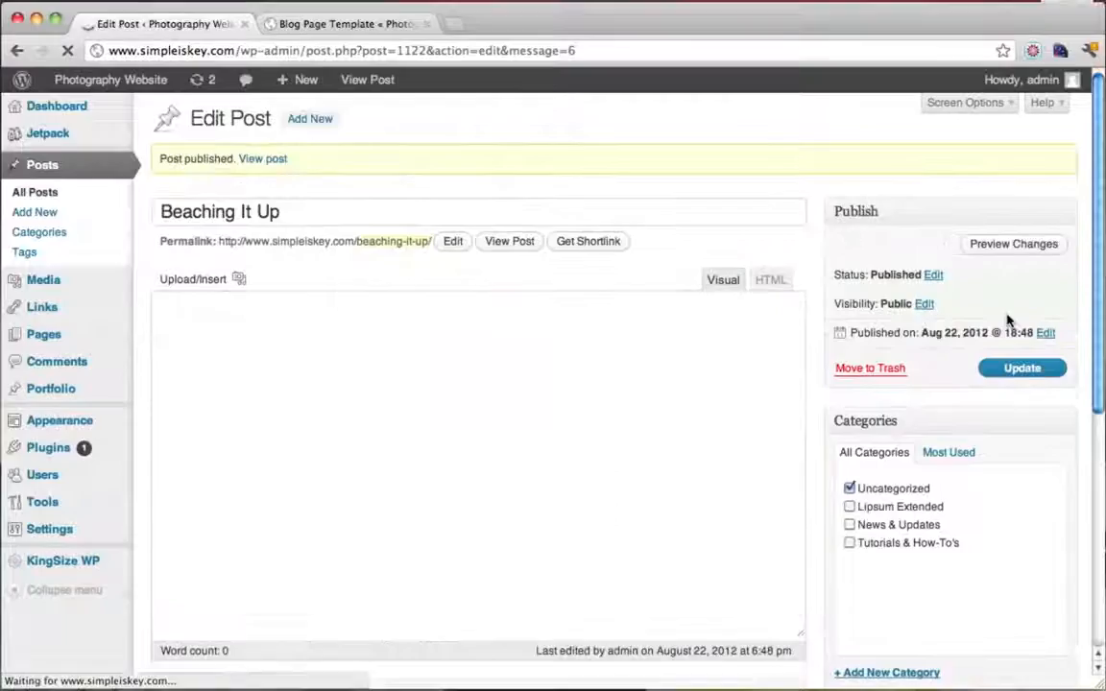
Reload the live blog page to confirm the Beaching It Up post appears
click(338, 27)
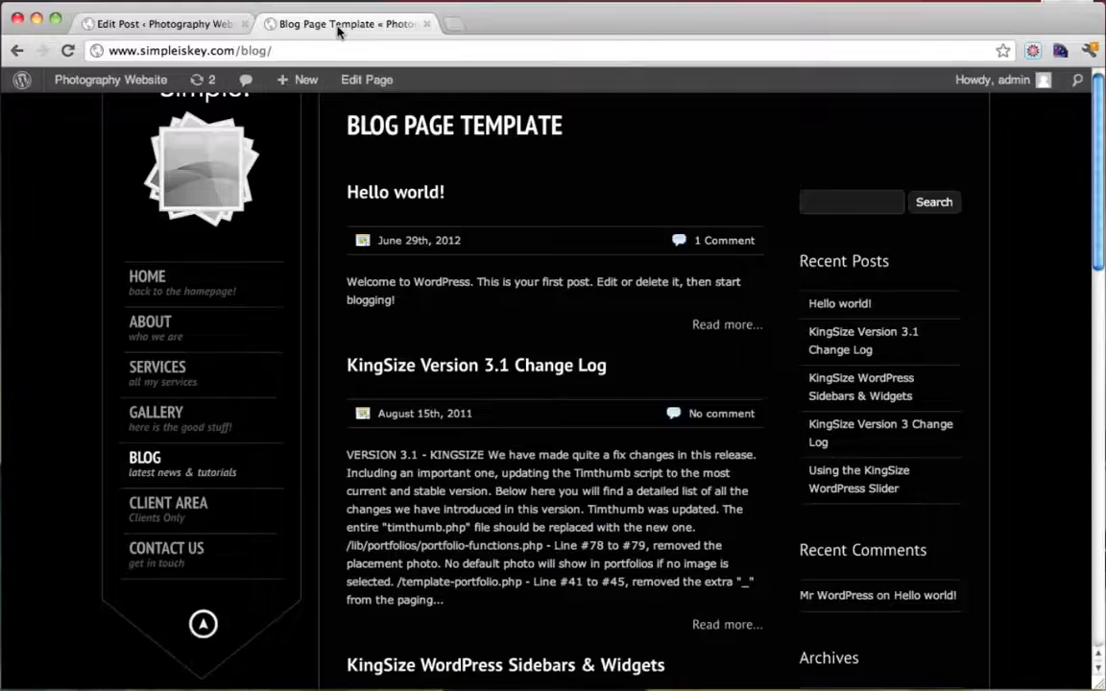
click(68, 50)
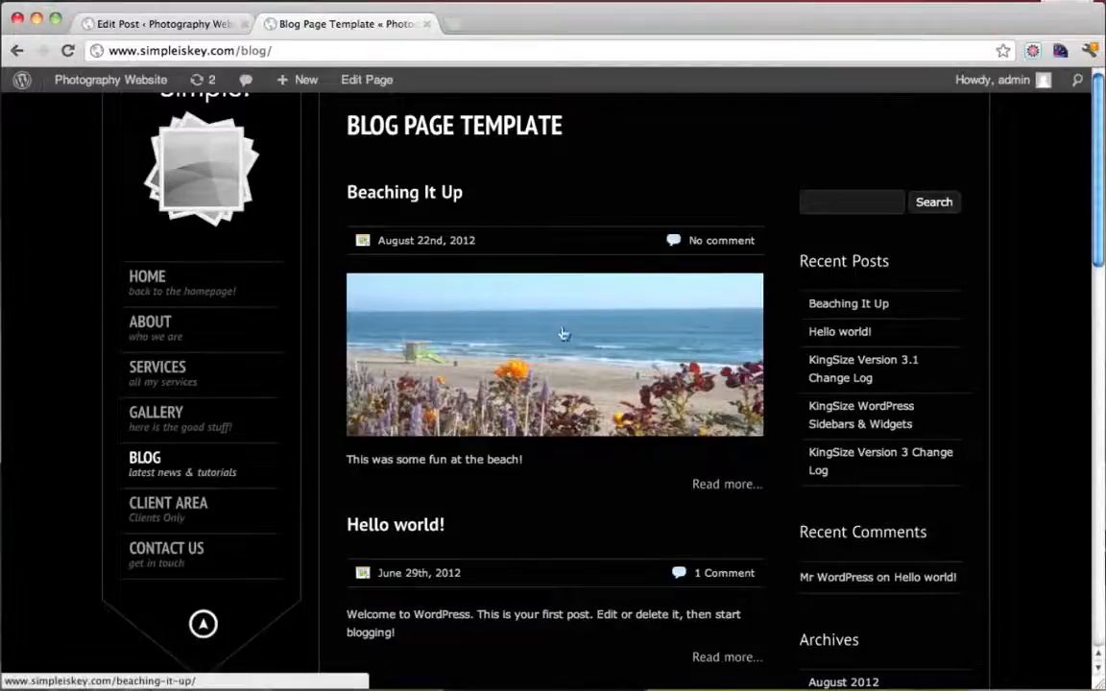
click(163, 23)
scroll(756, 284, down, 5)
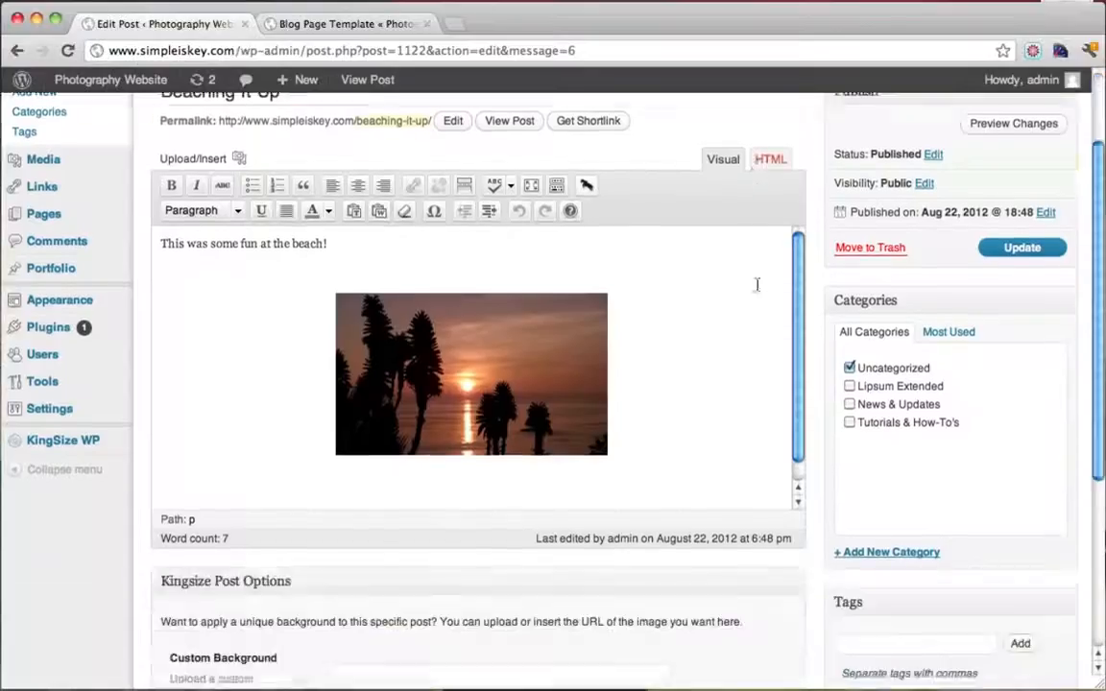
scroll(921, 539, down, 3)
scroll(902, 536, up, 8)
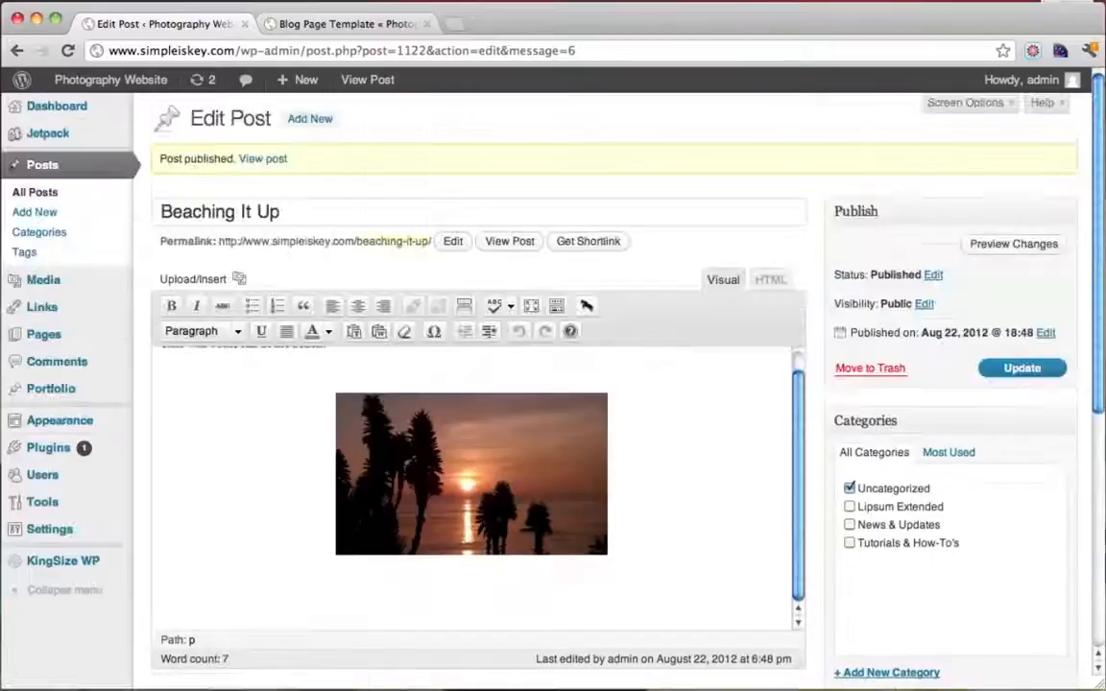
click(379, 27)
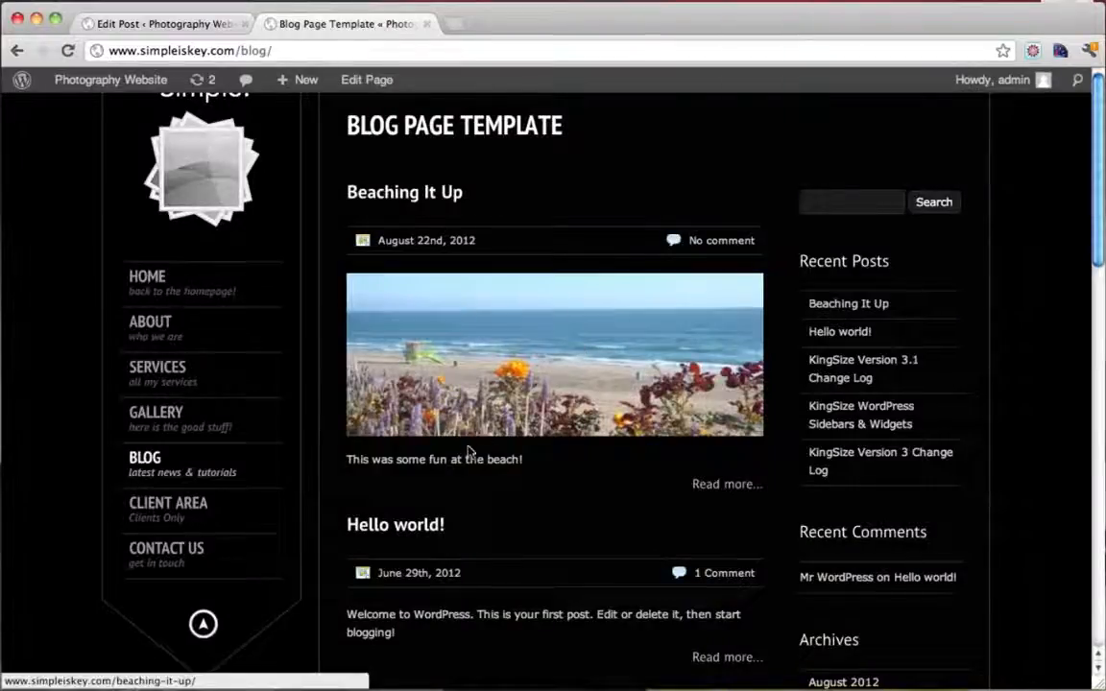
Open the full Beaching It Up post and view its sunset photo enlarged
click(707, 484)
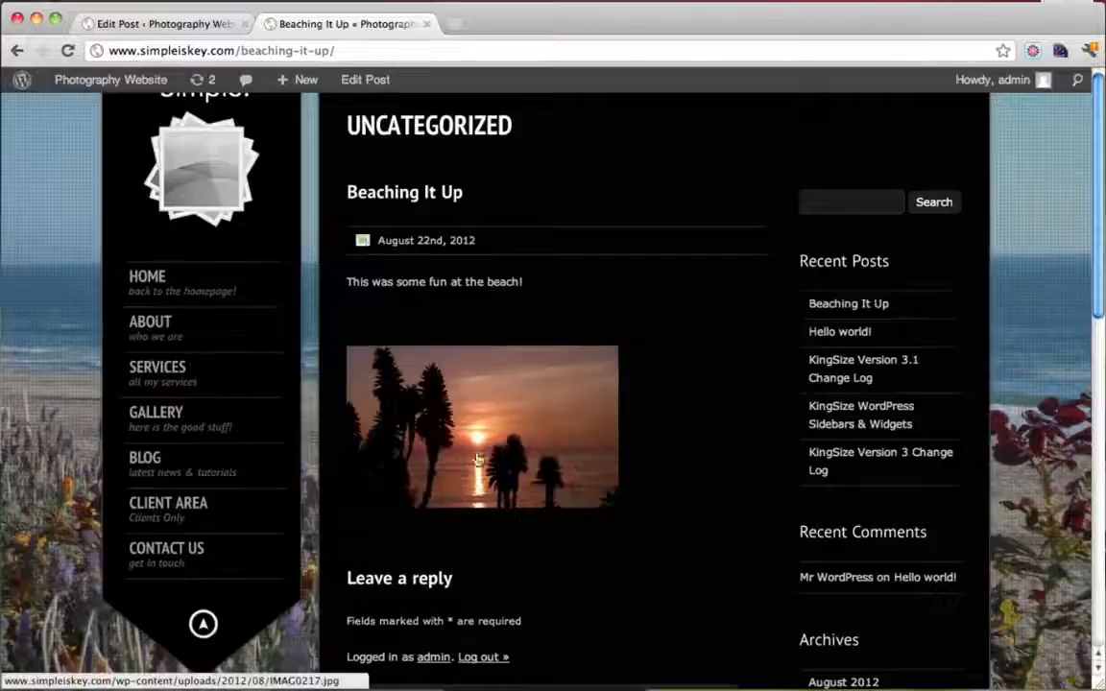
click(485, 431)
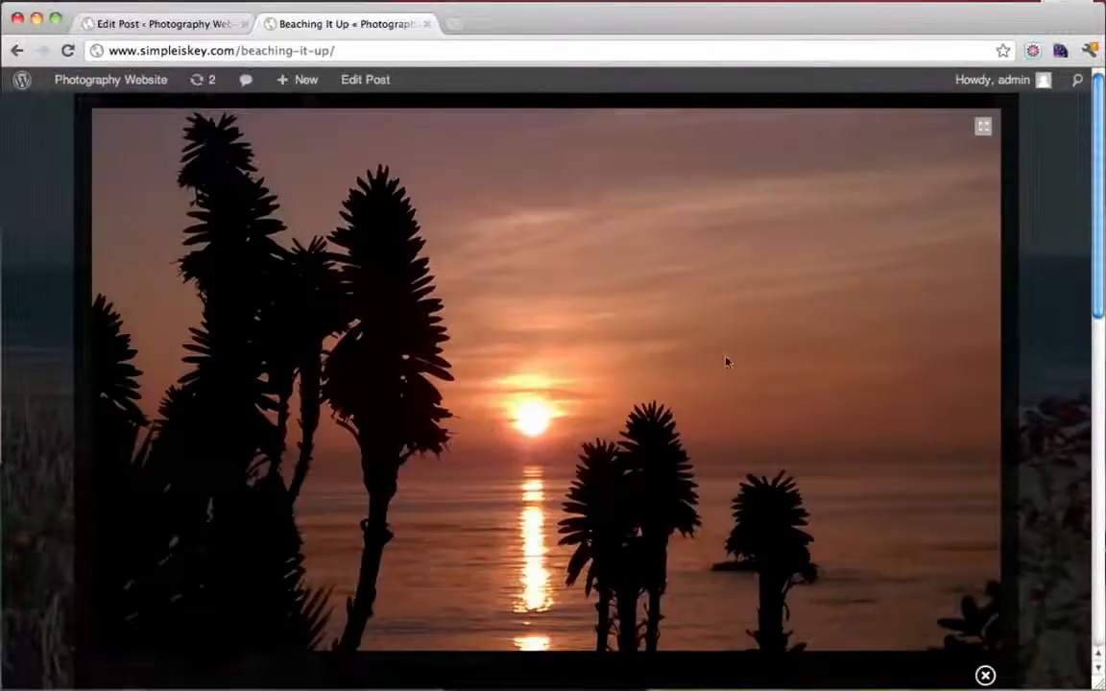
click(985, 676)
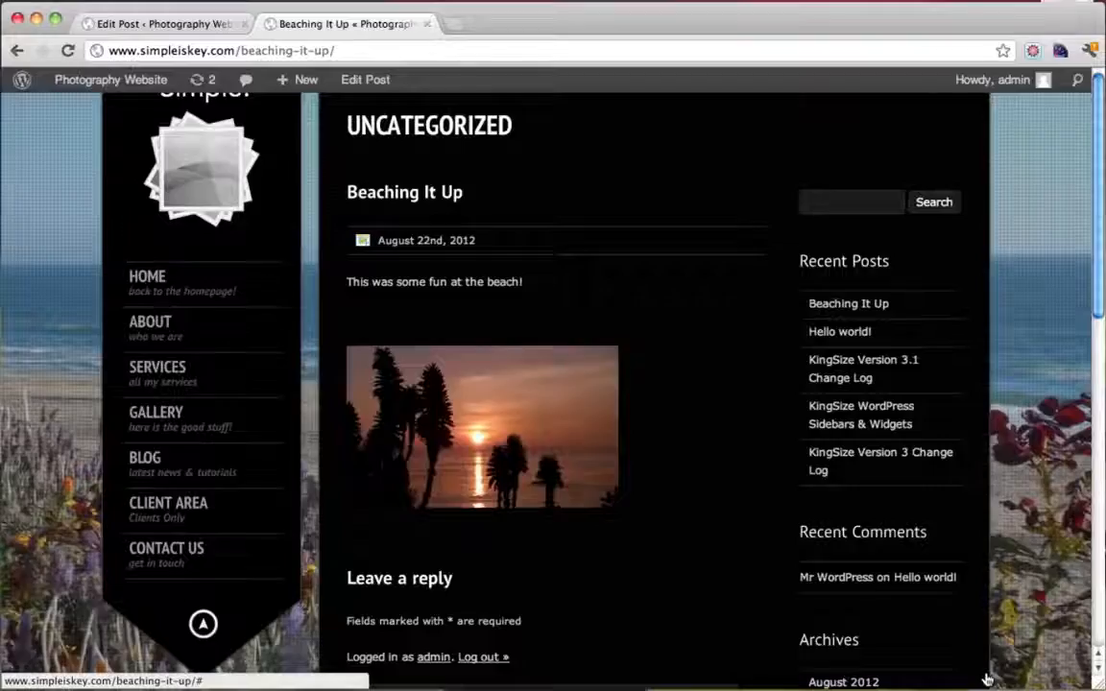
scroll(709, 349, down, 3)
click(505, 559)
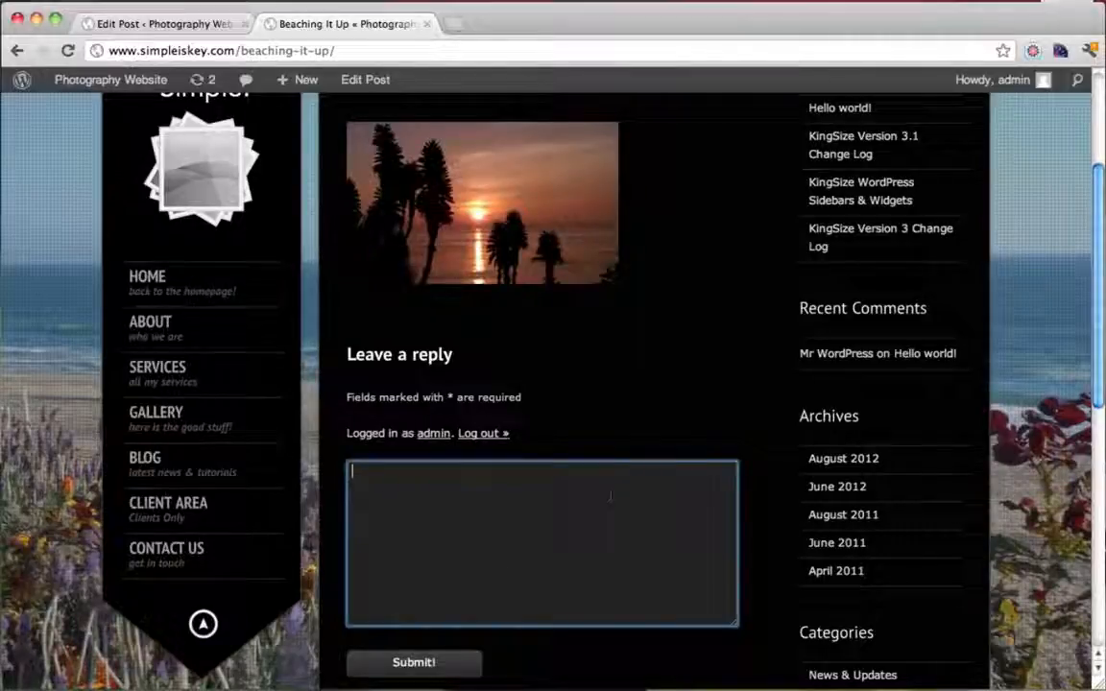
scroll(610, 496, down, 5)
scroll(613, 498, up, 8)
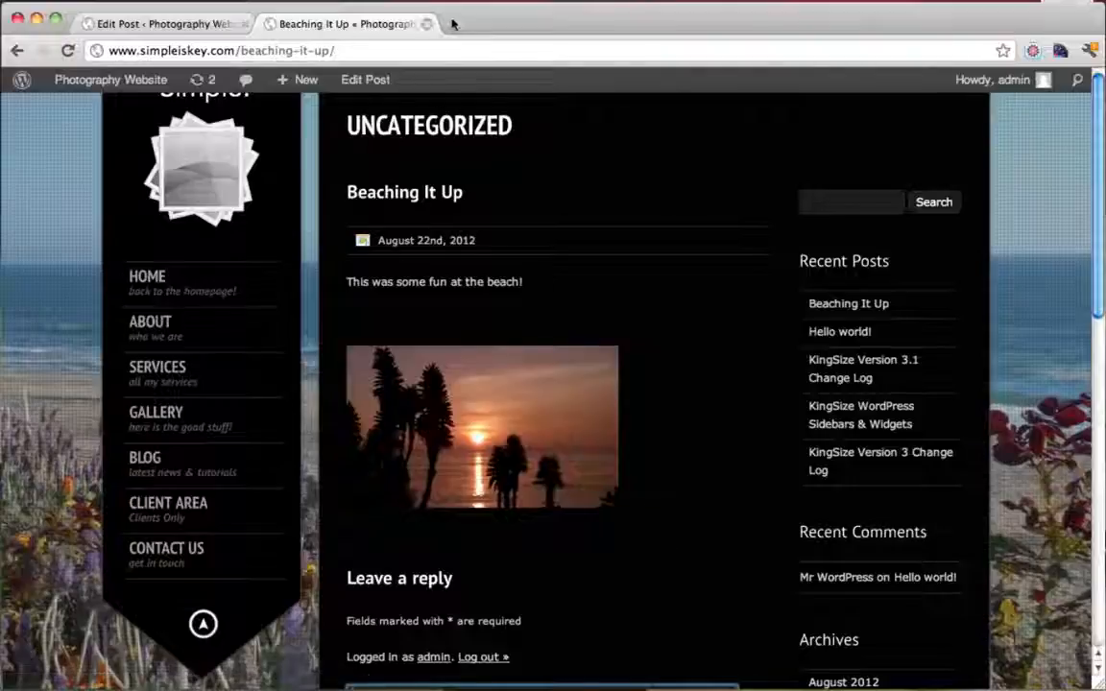
Go back to the BLOG listing and reopen the Beaching It Up post page
click(196, 466)
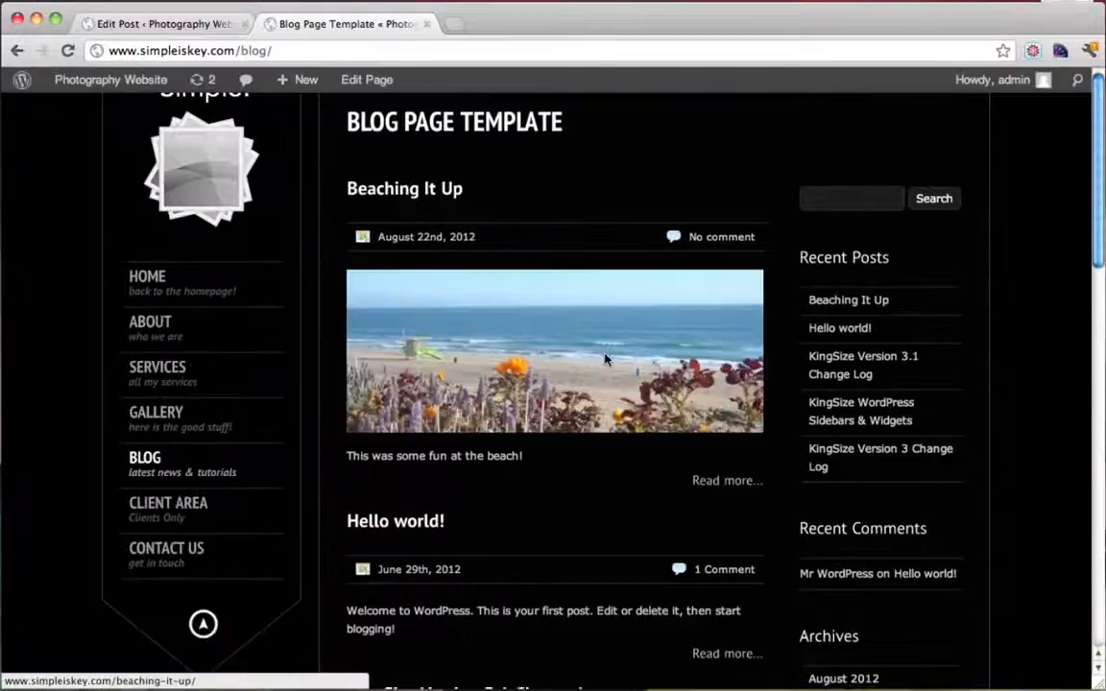
scroll(605, 358, down, 2)
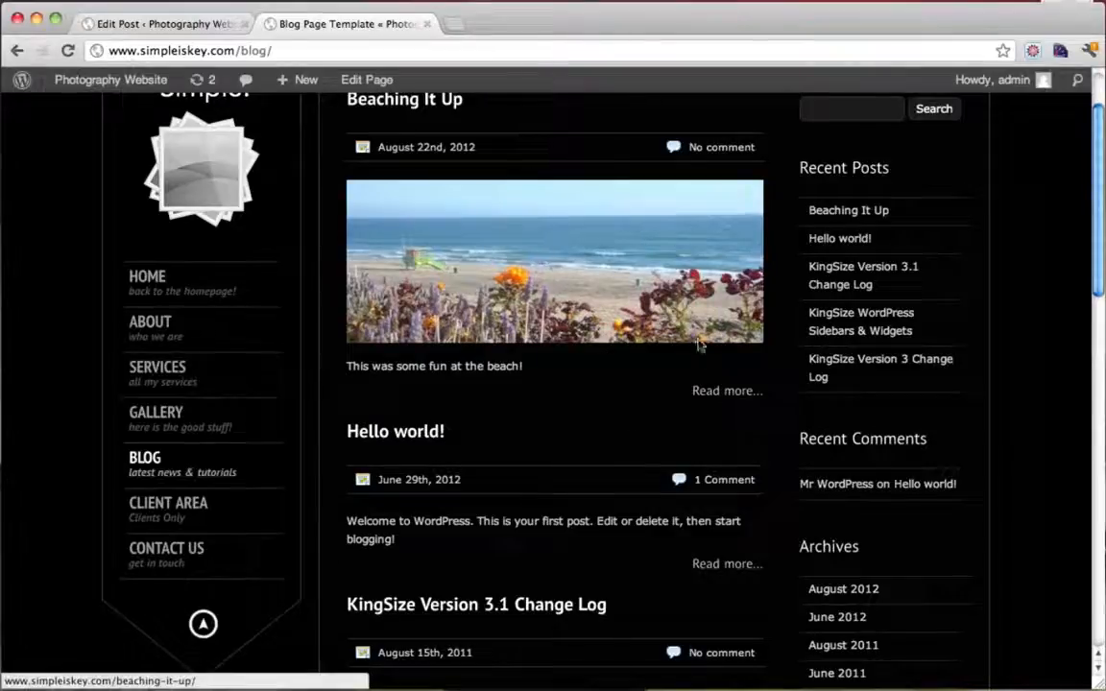
scroll(657, 429, up, 2)
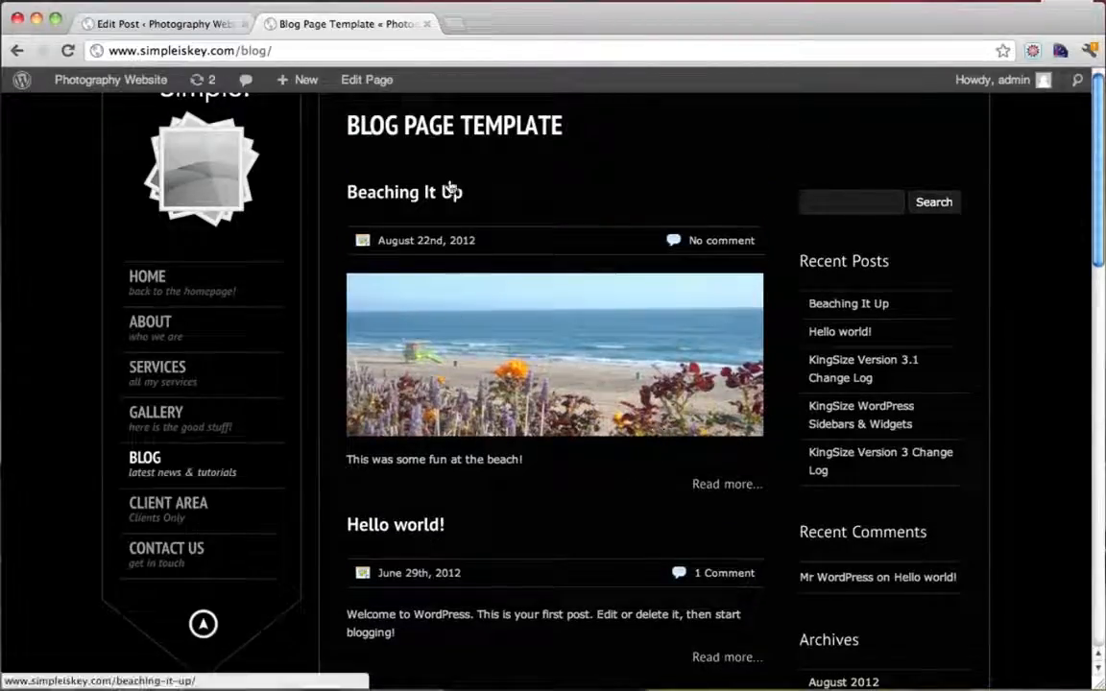
drag(465, 192, 348, 192)
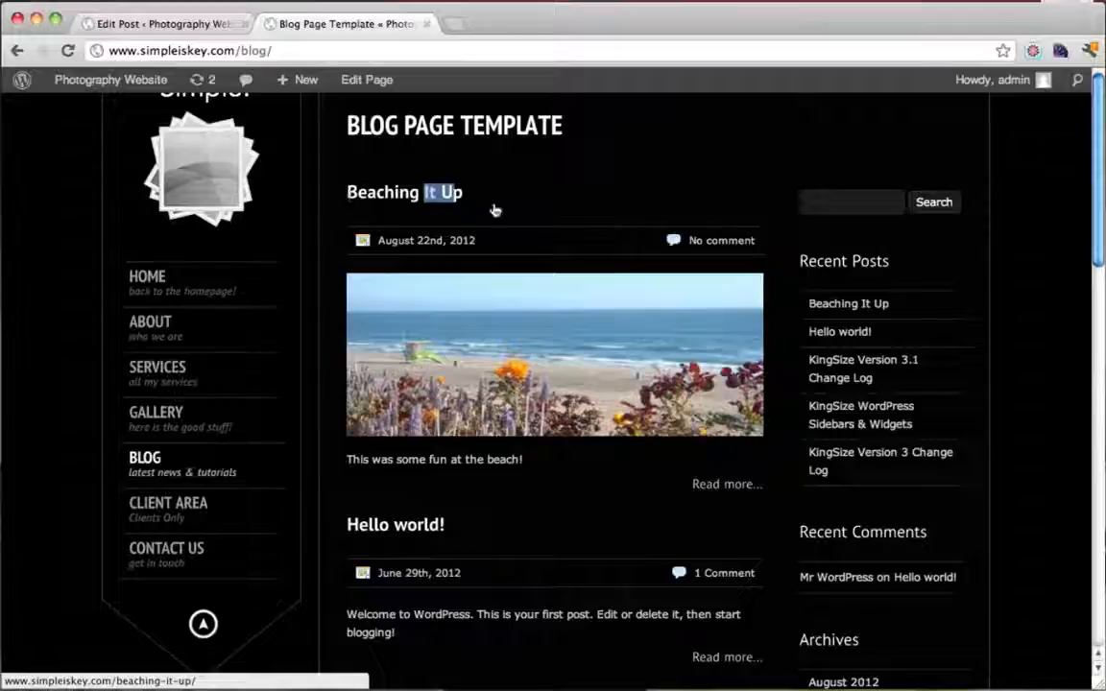
click(572, 217)
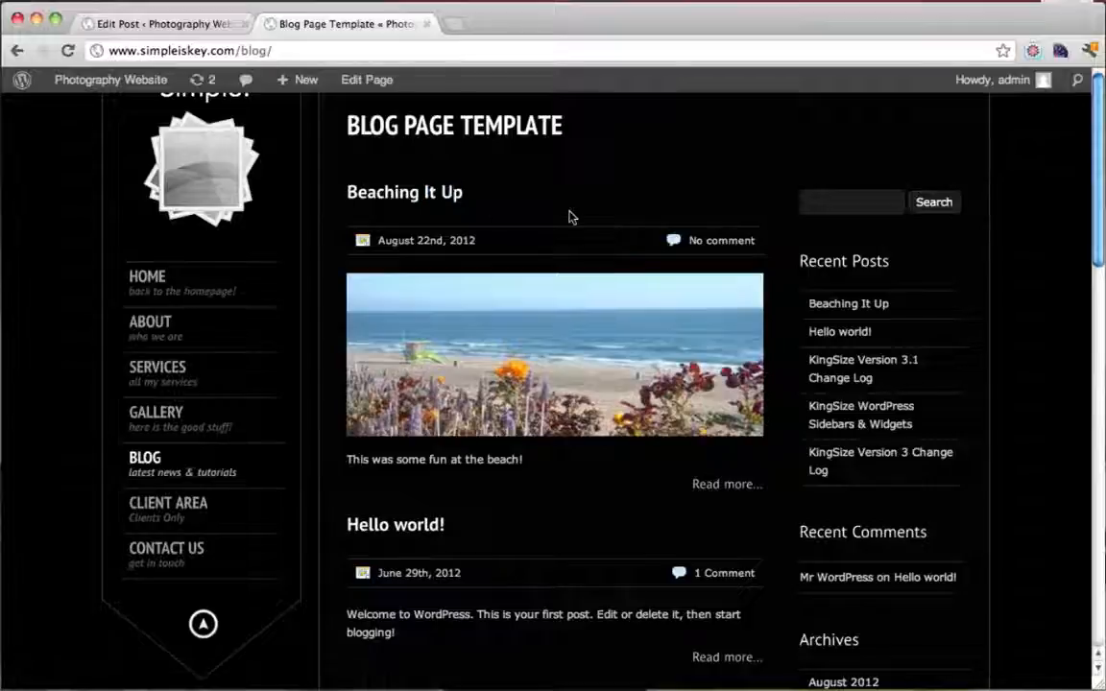
click(413, 195)
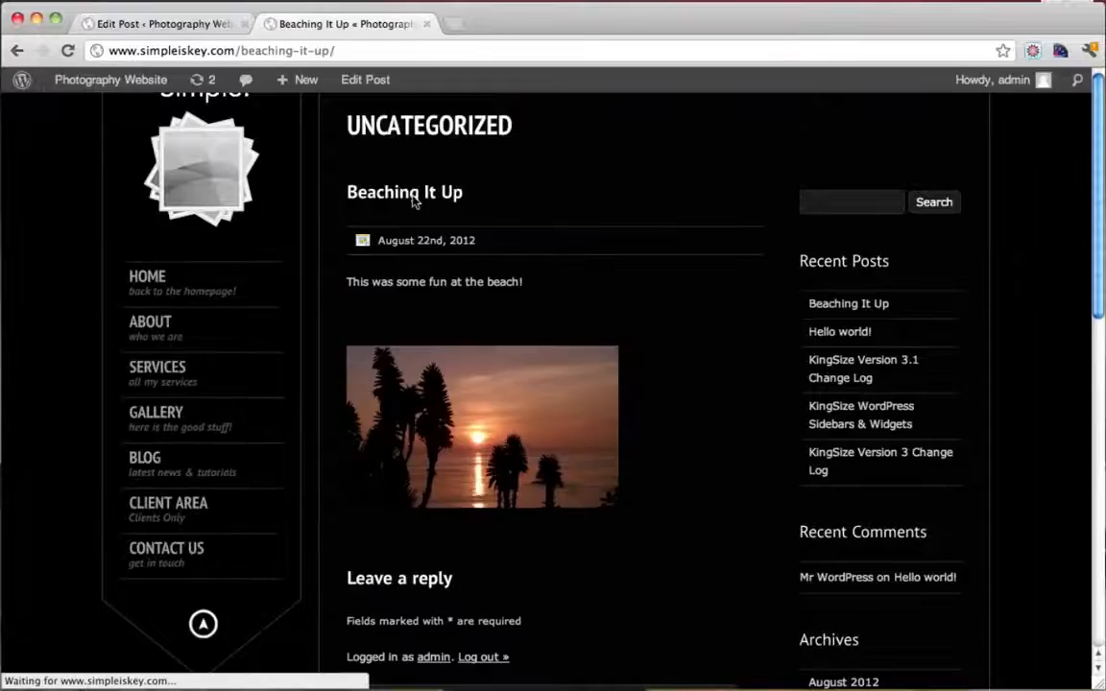
Inspect the post's web address and page, then close the live site tab
drag(240, 50, 347, 54)
click(346, 51)
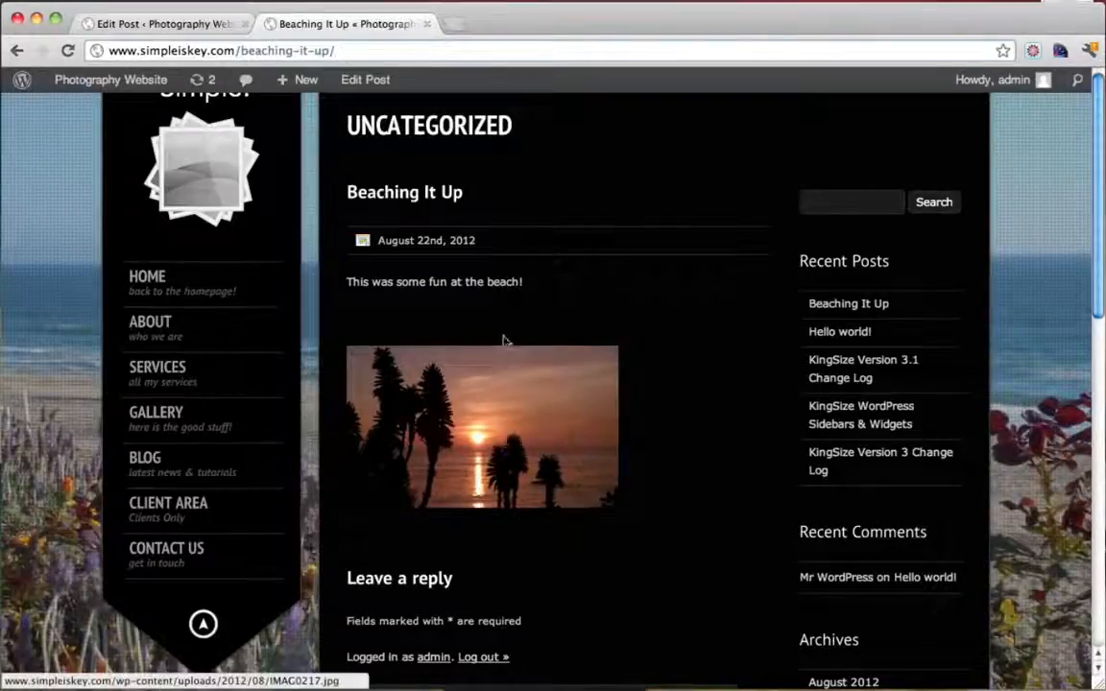
scroll(565, 403, down, 2)
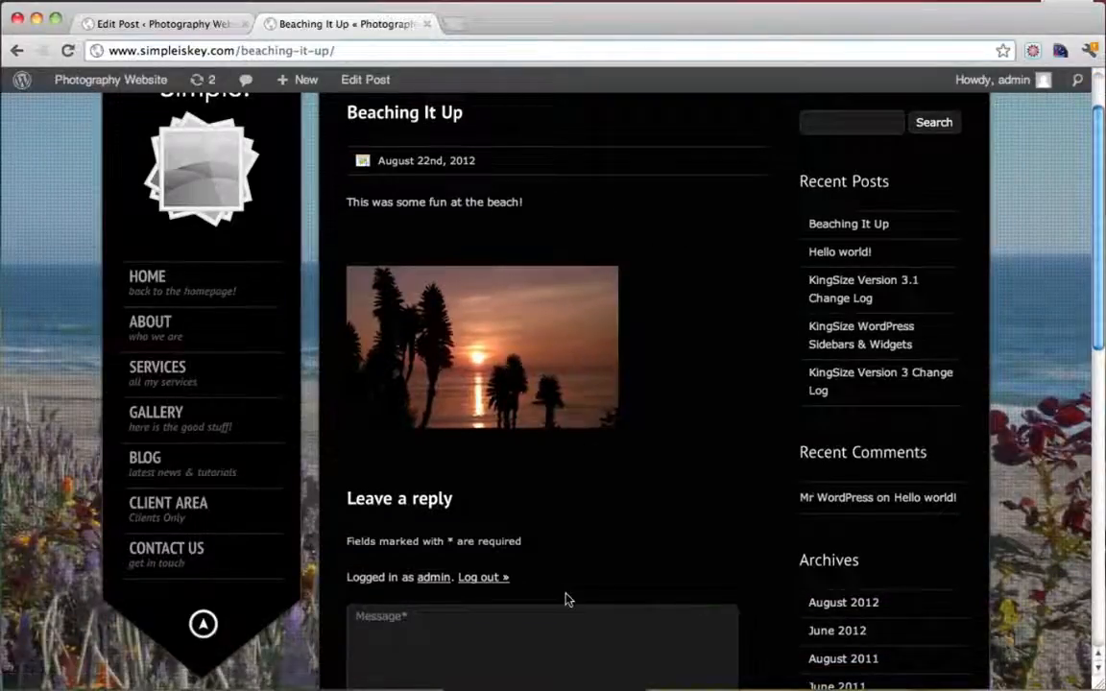
scroll(566, 597, down, 1)
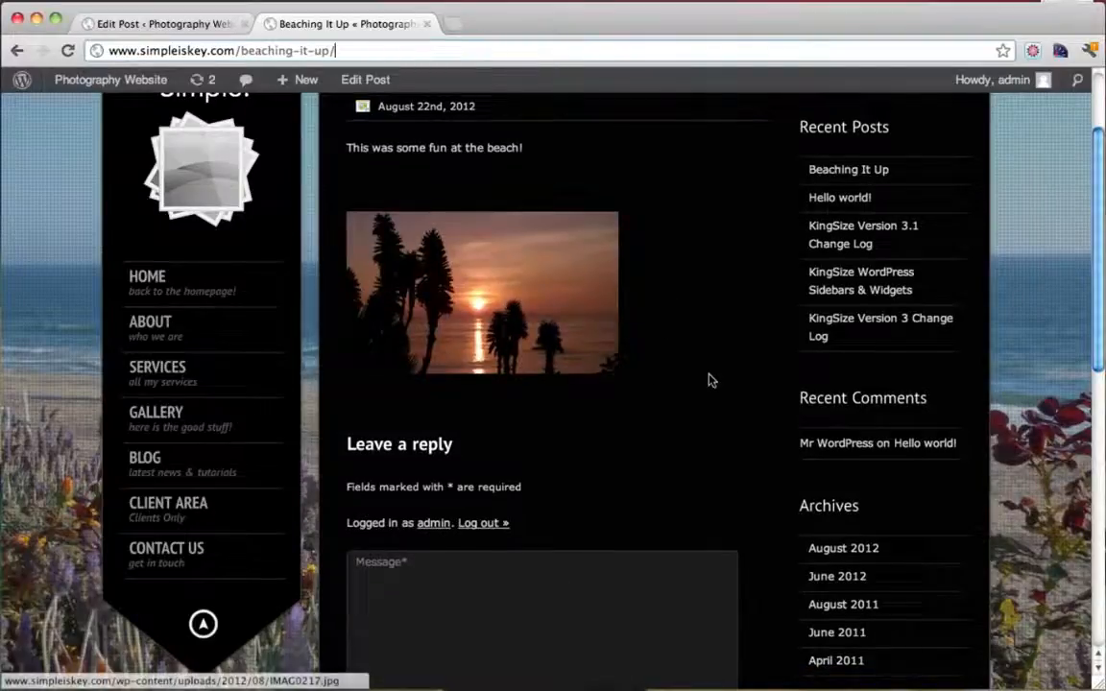
scroll(711, 378, up, 3)
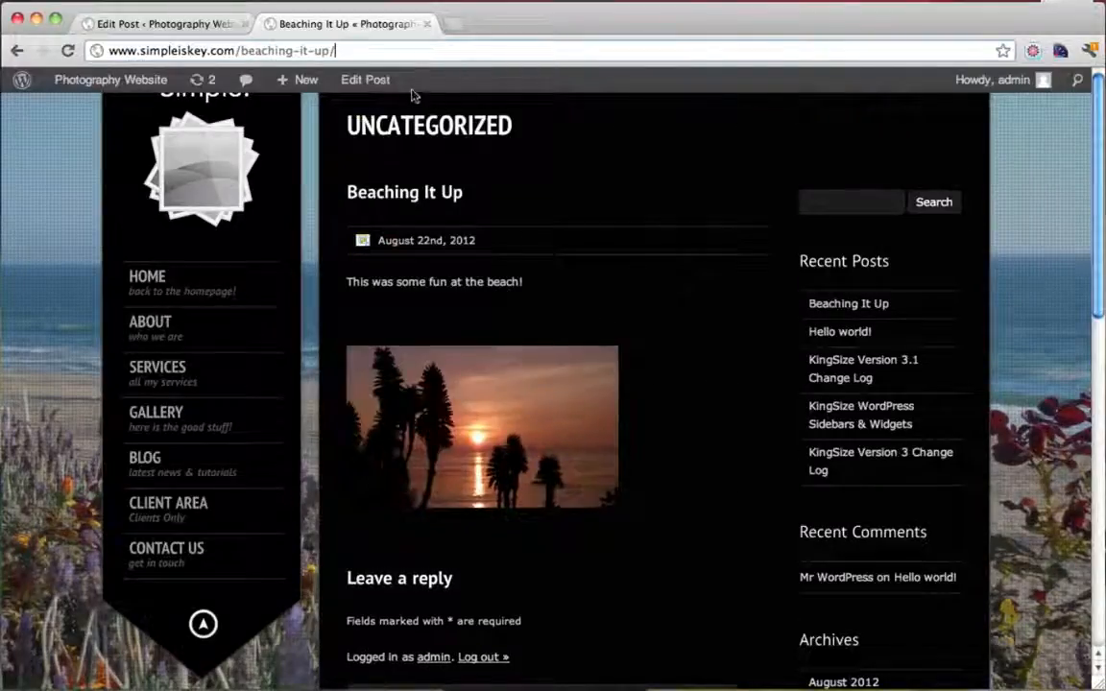
click(427, 25)
Visit the public site, go to BLOG and open the full Beaching It Up post
mouse_move(91, 82)
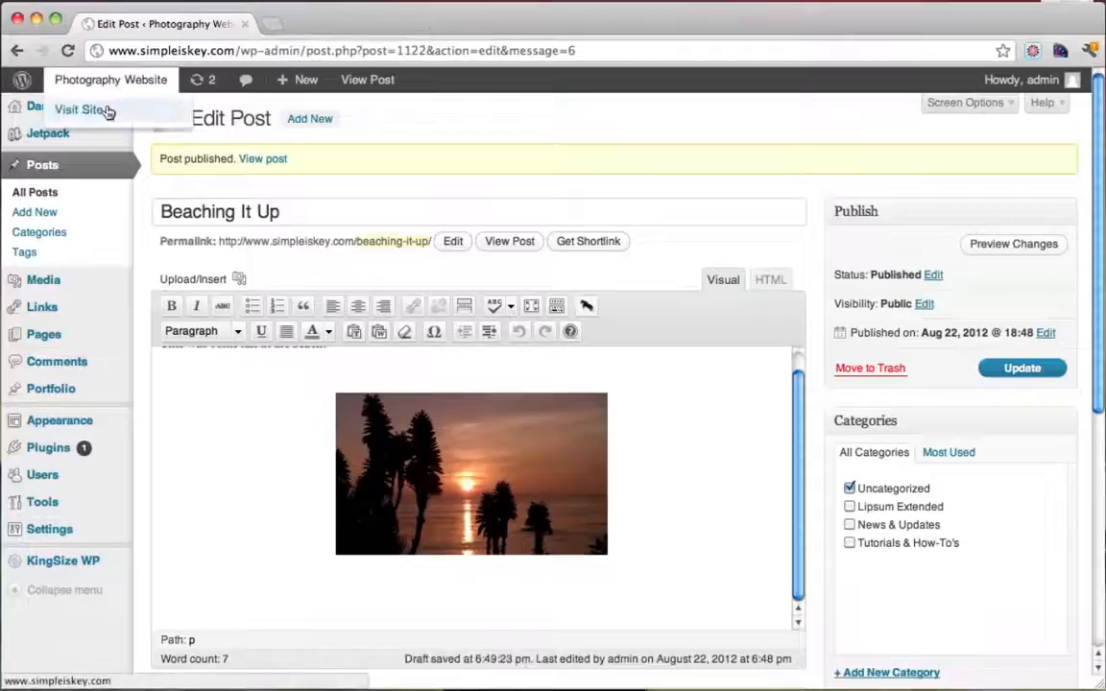
click(105, 110)
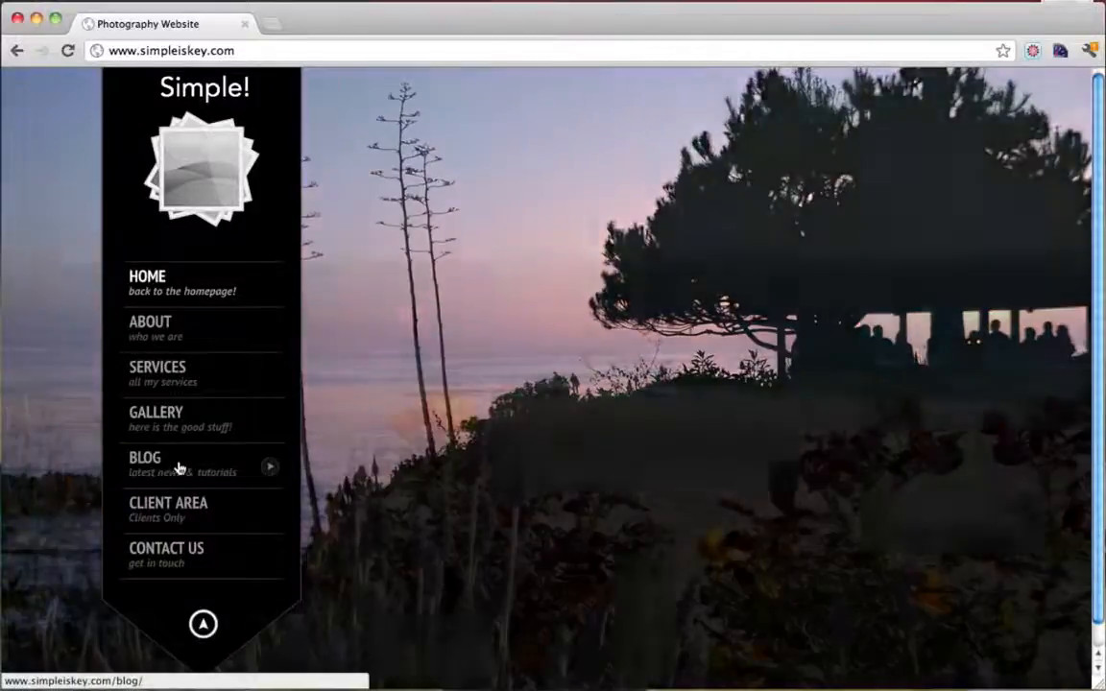
click(177, 469)
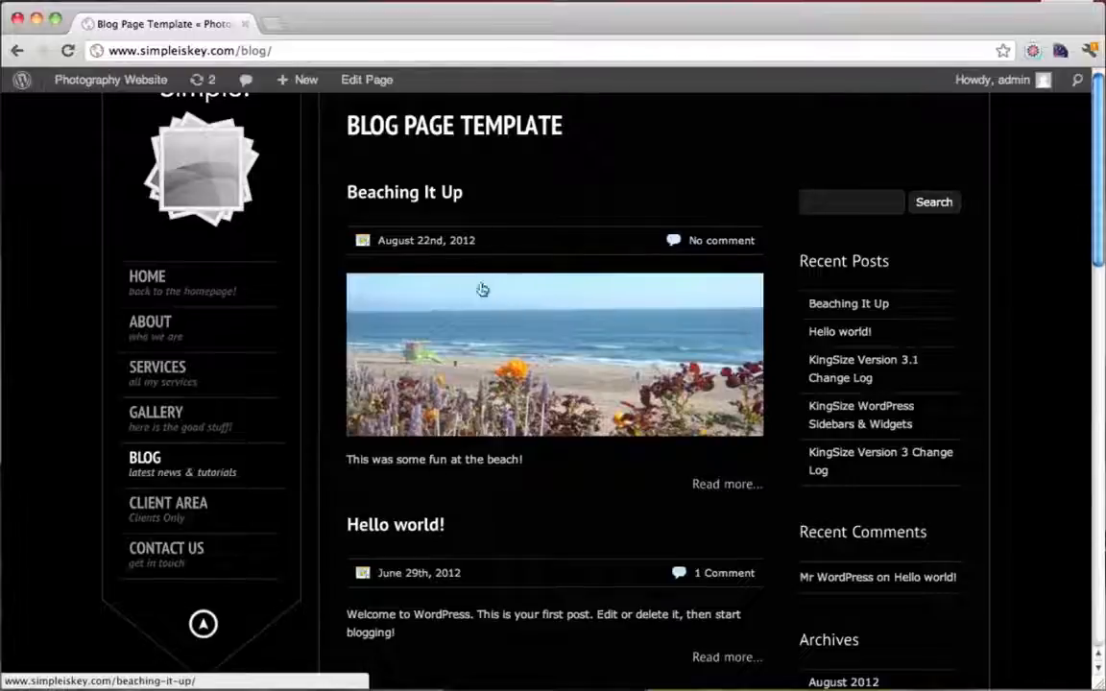
click(728, 485)
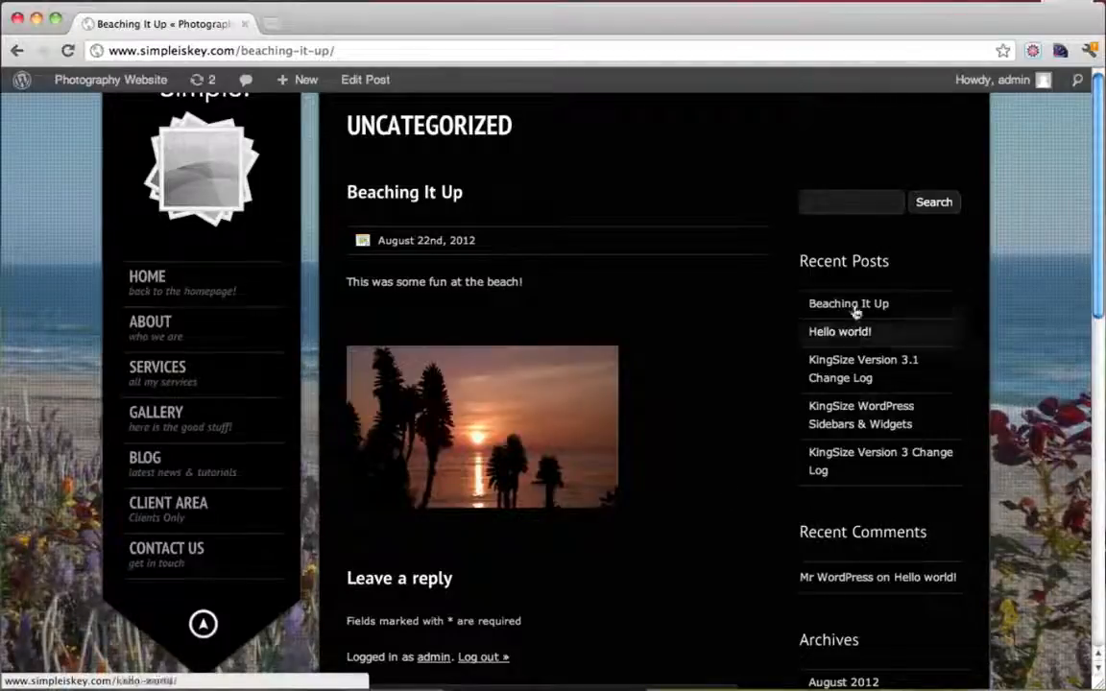
scroll(836, 408, down, 5)
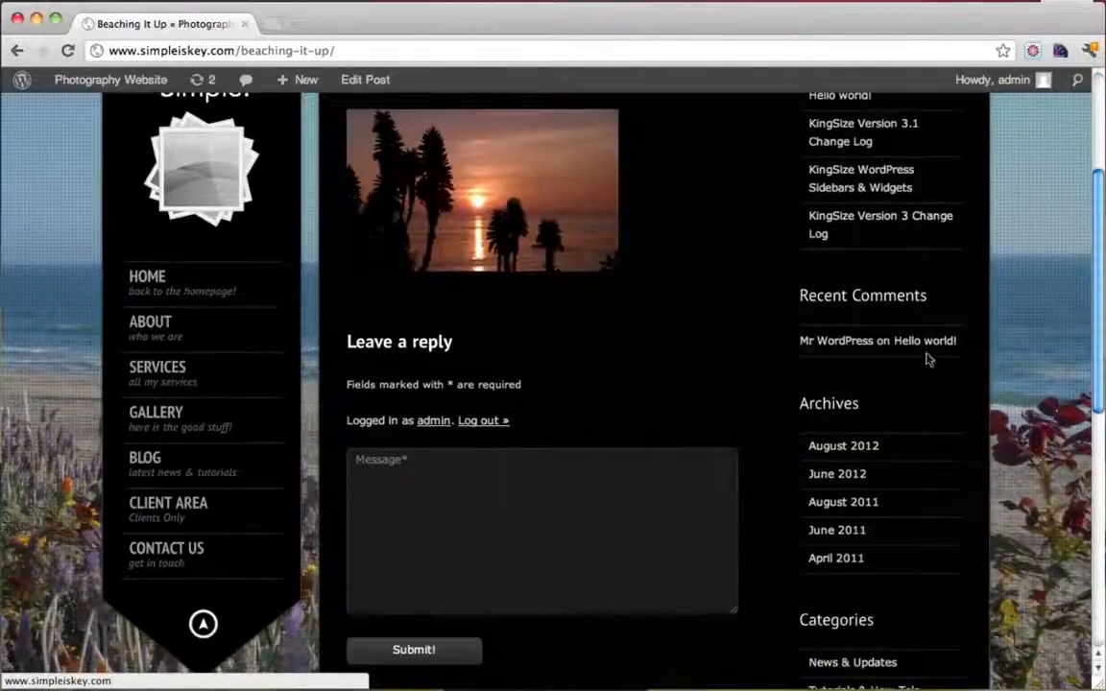
scroll(768, 487, up, 5)
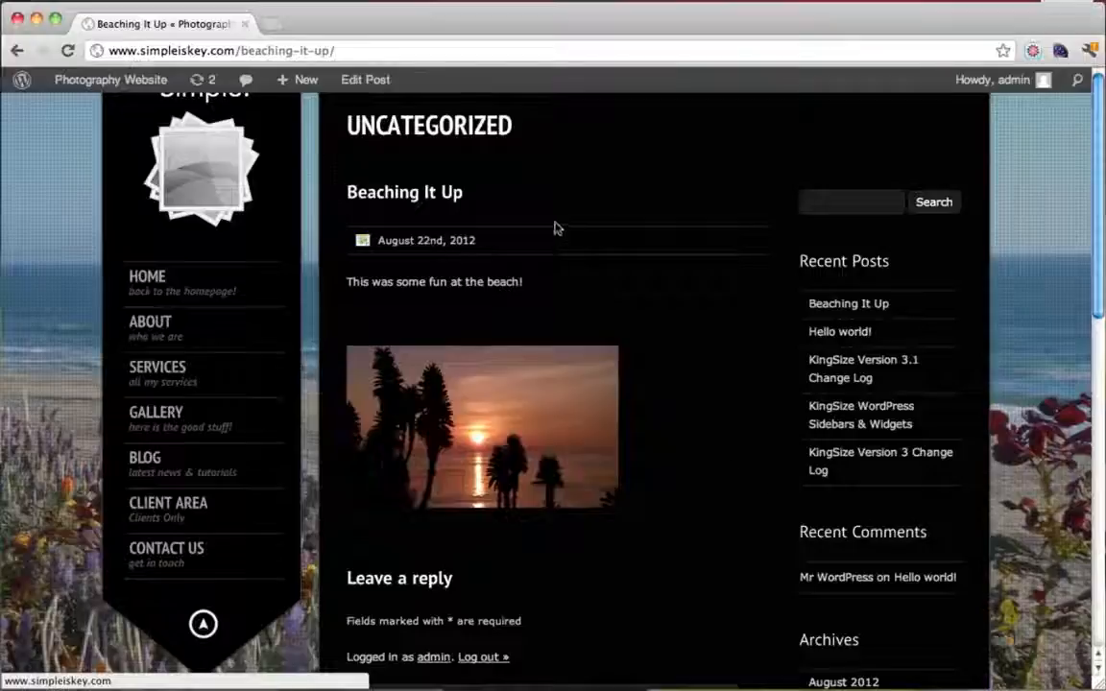
Open the Dashboard in a new tab and go to Appearance > Widgets
mouse_move(111, 80)
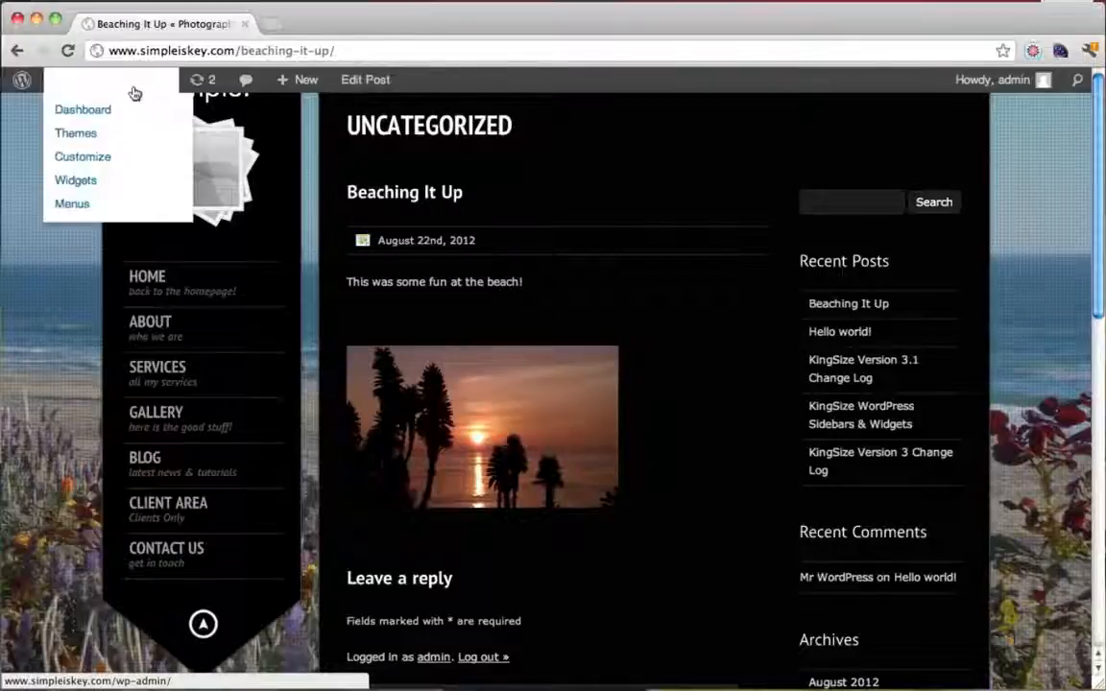
super+click(106, 118)
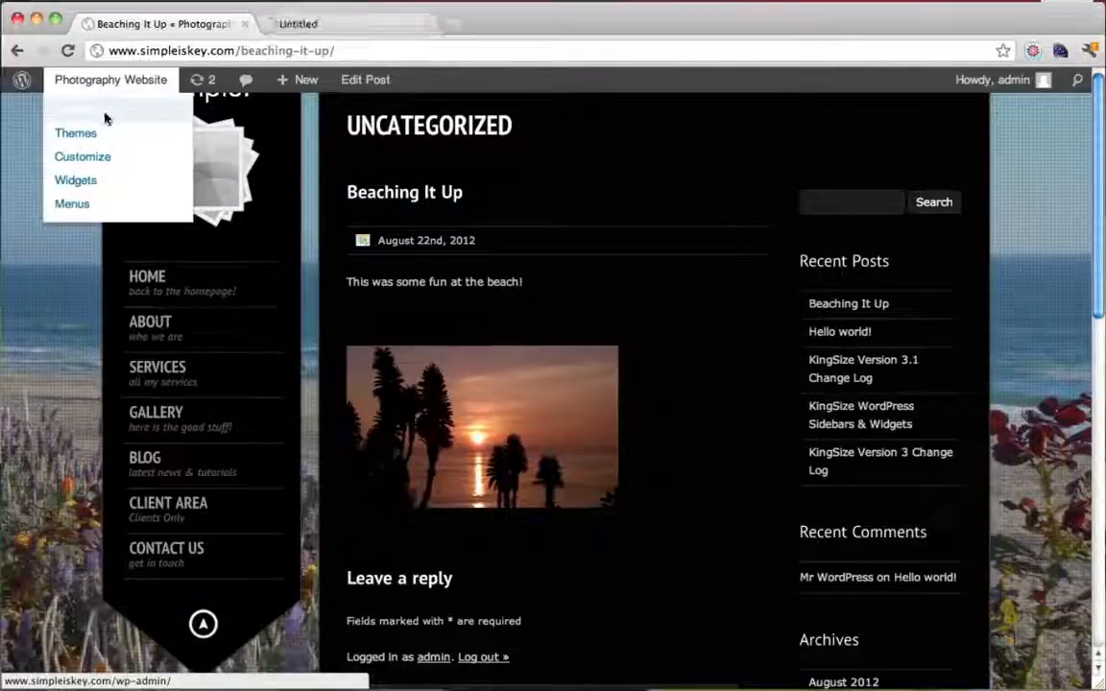
click(357, 29)
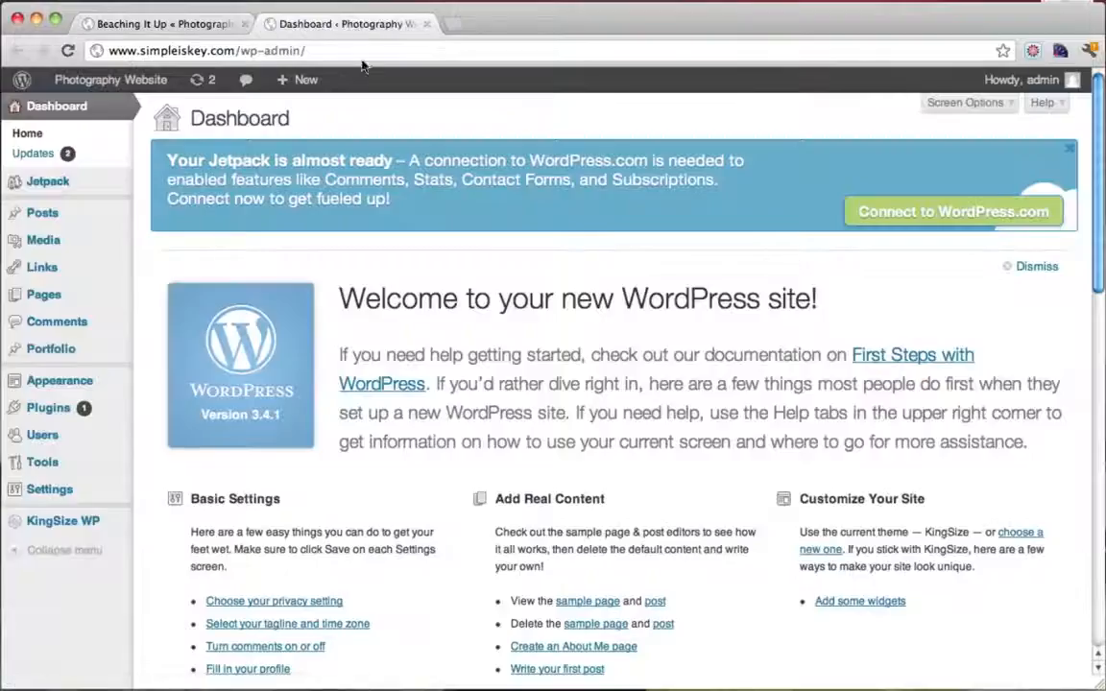
mouse_move(71, 389)
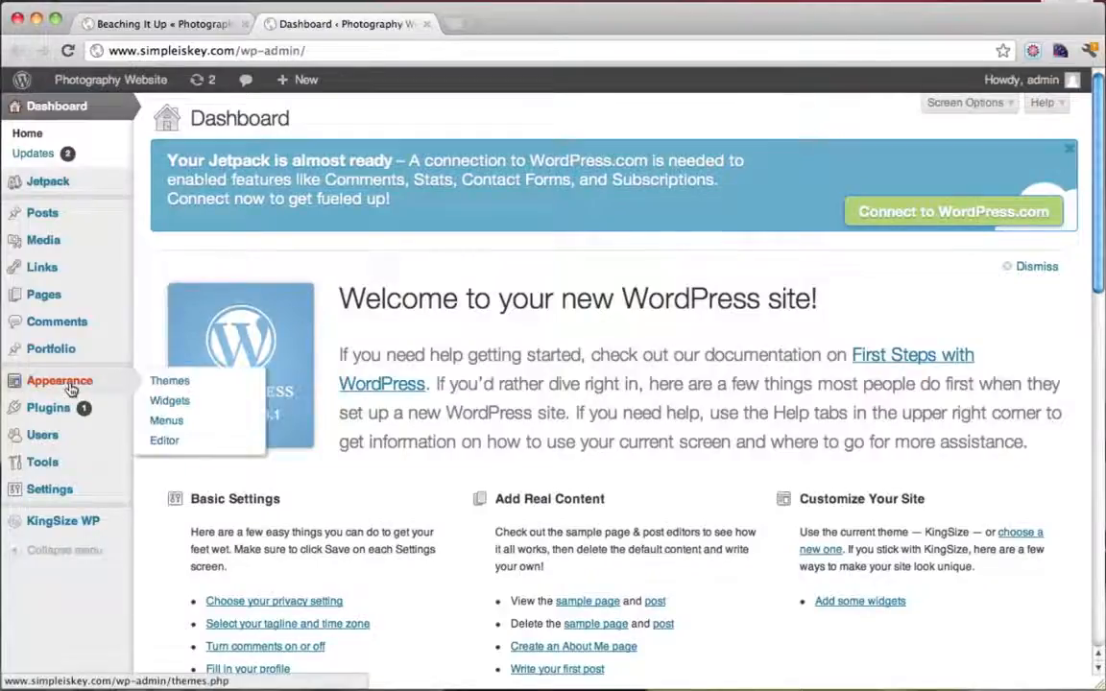
click(192, 409)
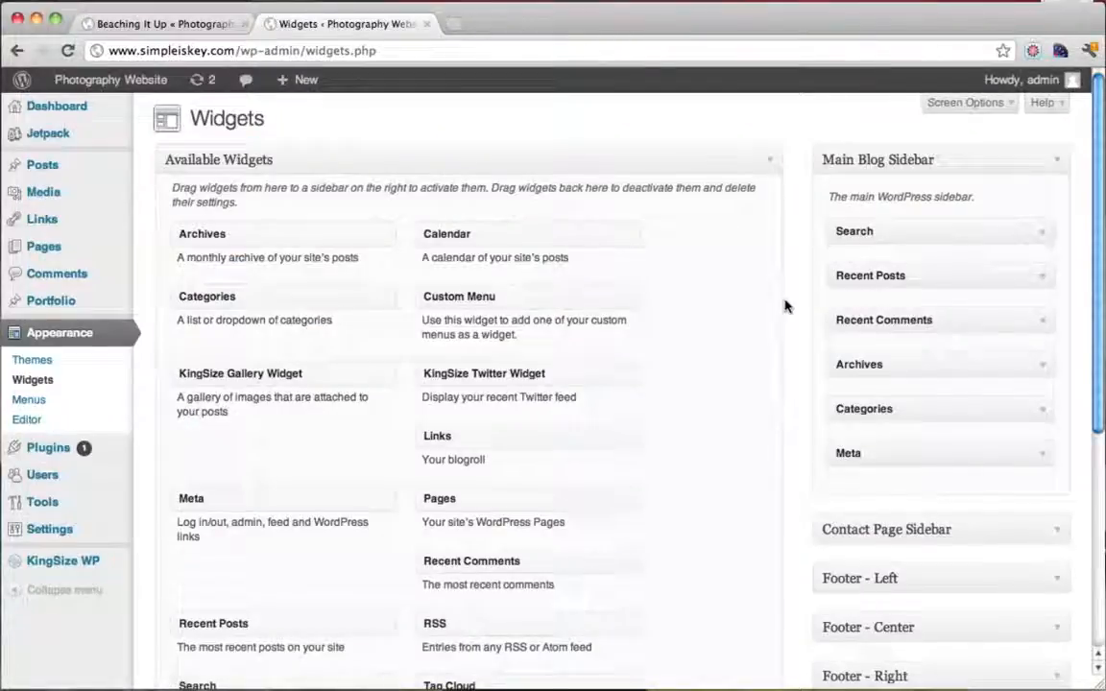
Drag Recent Comments out of the Main Blog Sidebar, then return to the post tab
scroll(881, 312, down, 2)
scroll(881, 312, up, 2)
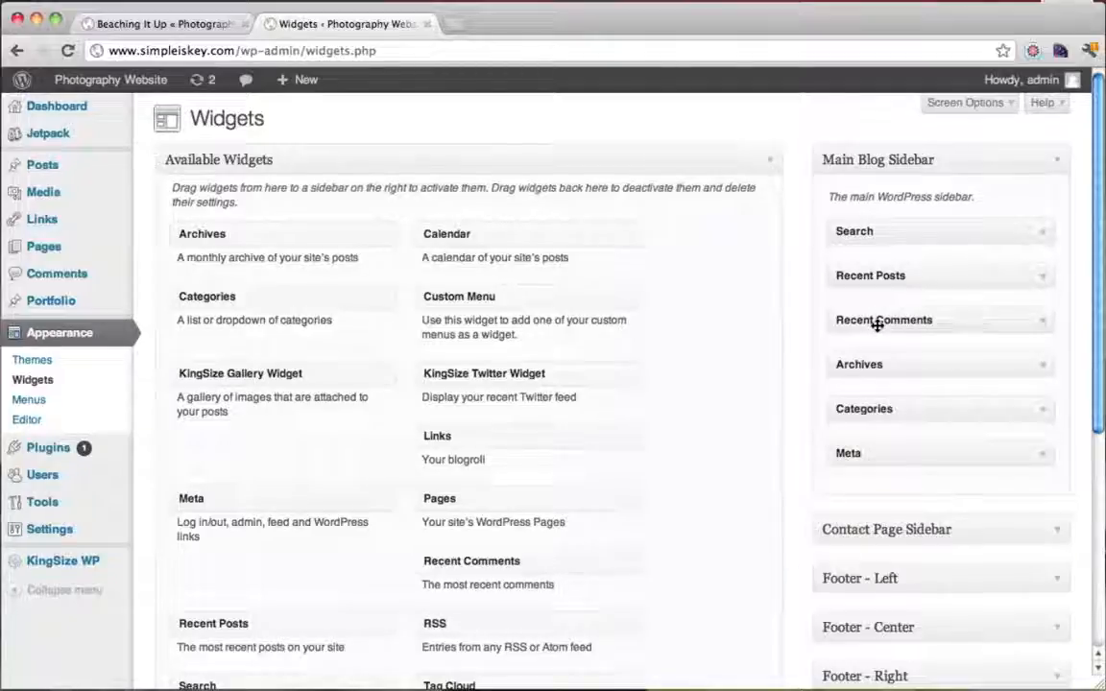
drag(877, 324, 583, 400)
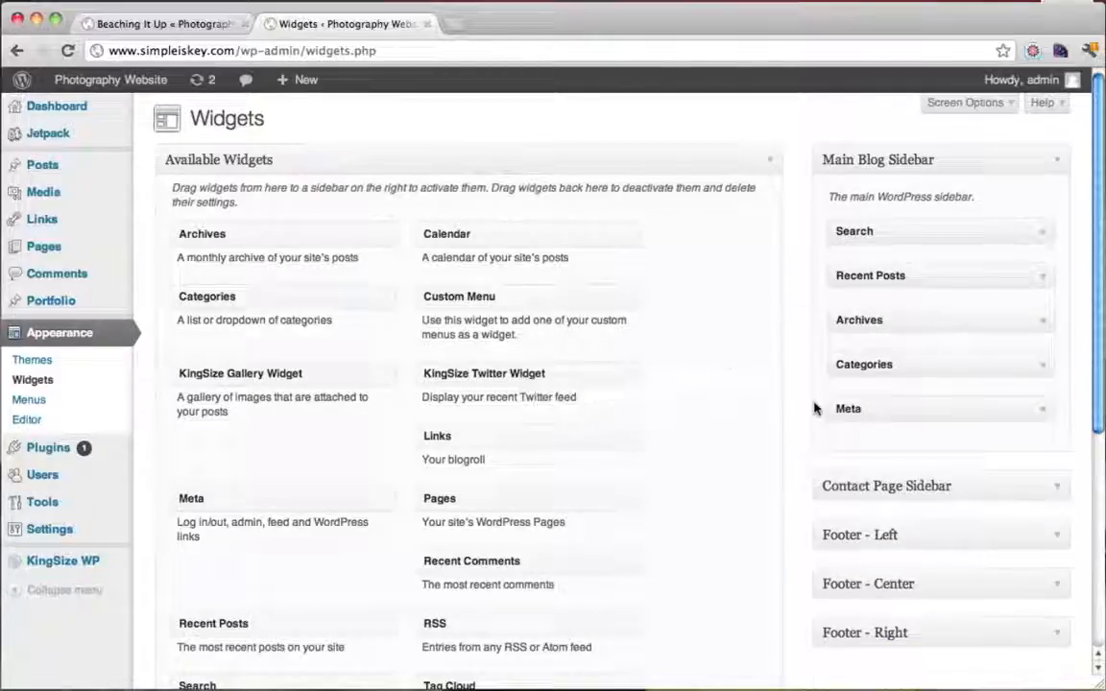
scroll(815, 407, down, 5)
scroll(814, 407, up, 5)
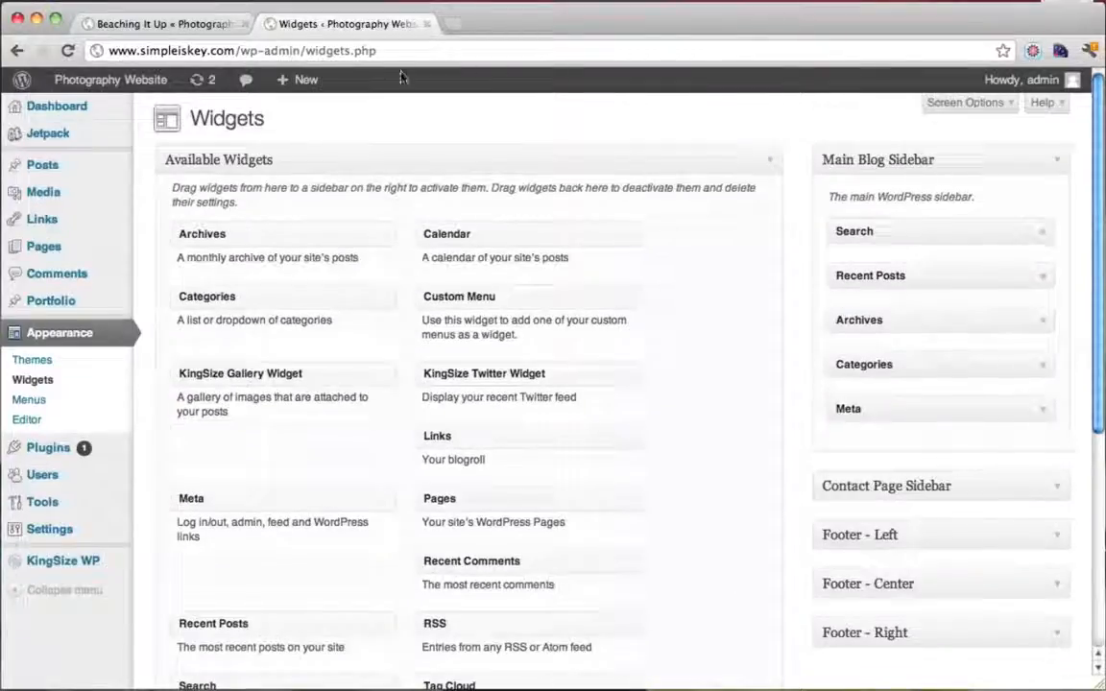
click(168, 24)
scroll(878, 339, down, 3)
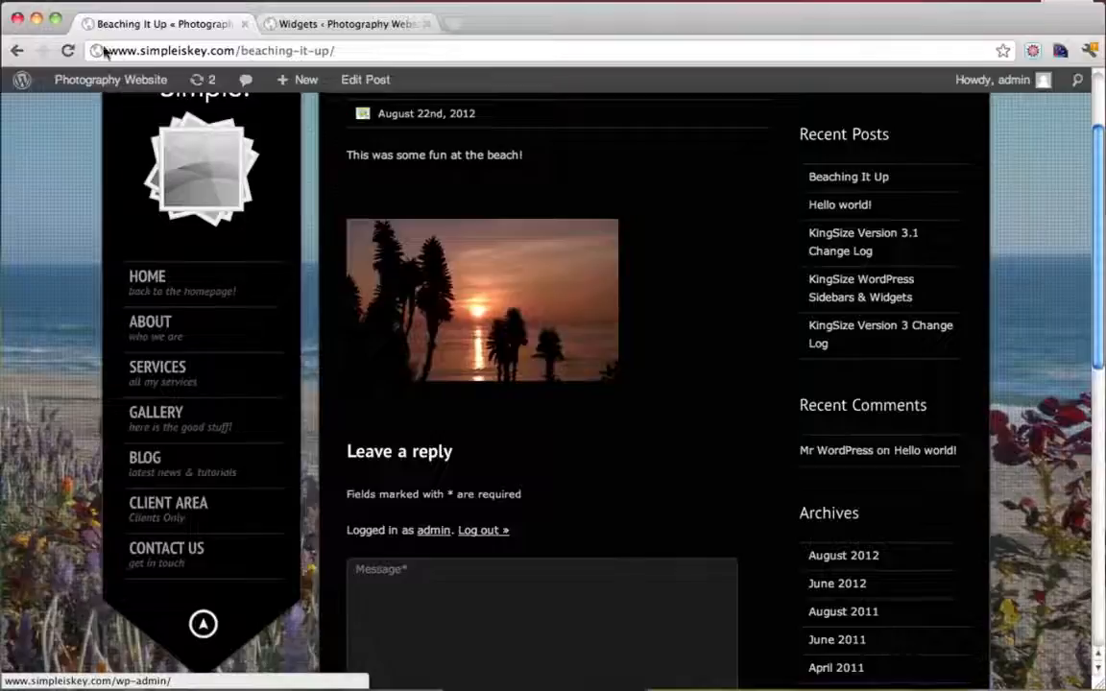
Add a KingSize Gallery Widget titled GalleryWidget with 3 random images below Recent Posts, and save
click(68, 52)
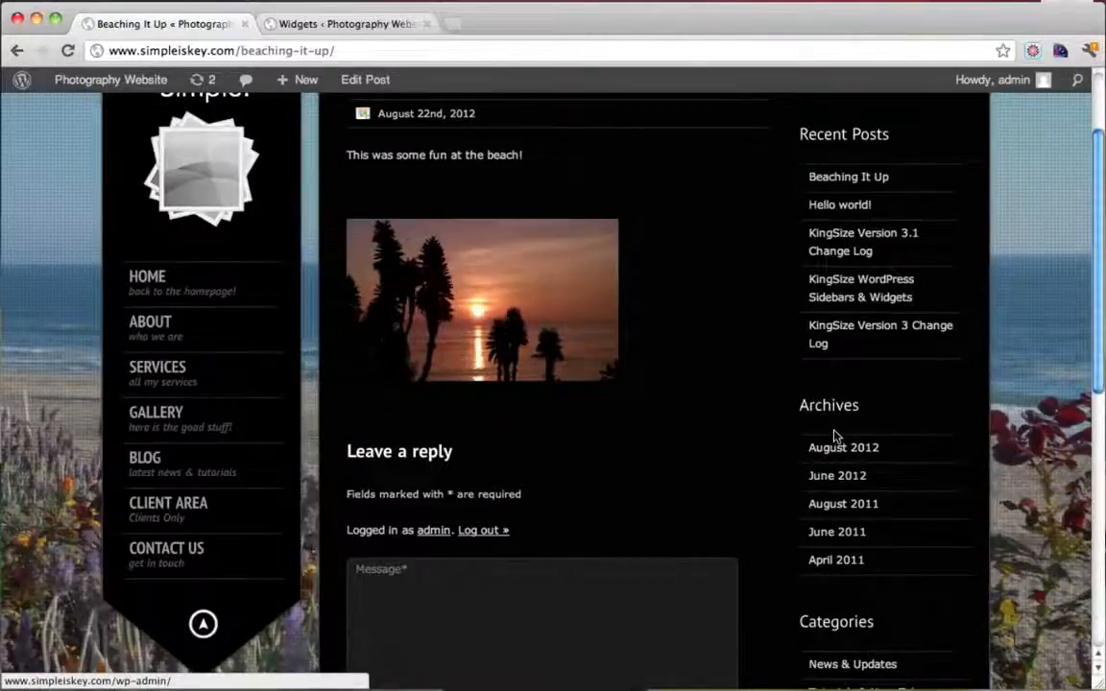
scroll(835, 434, up, 3)
click(350, 25)
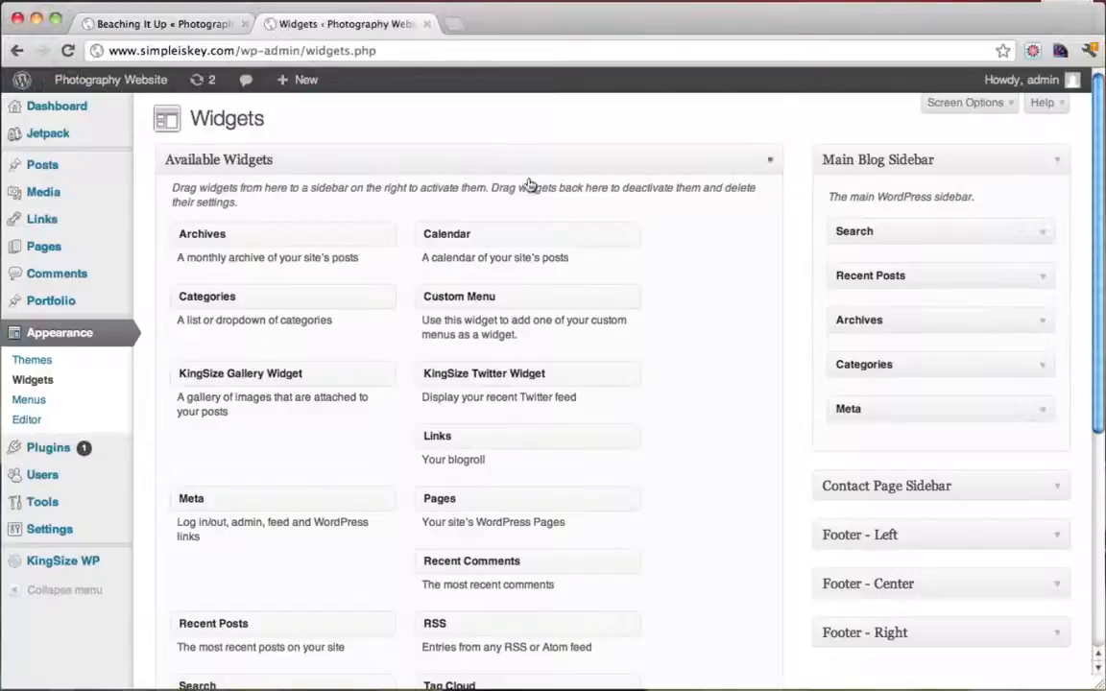
scroll(549, 352, down, 1)
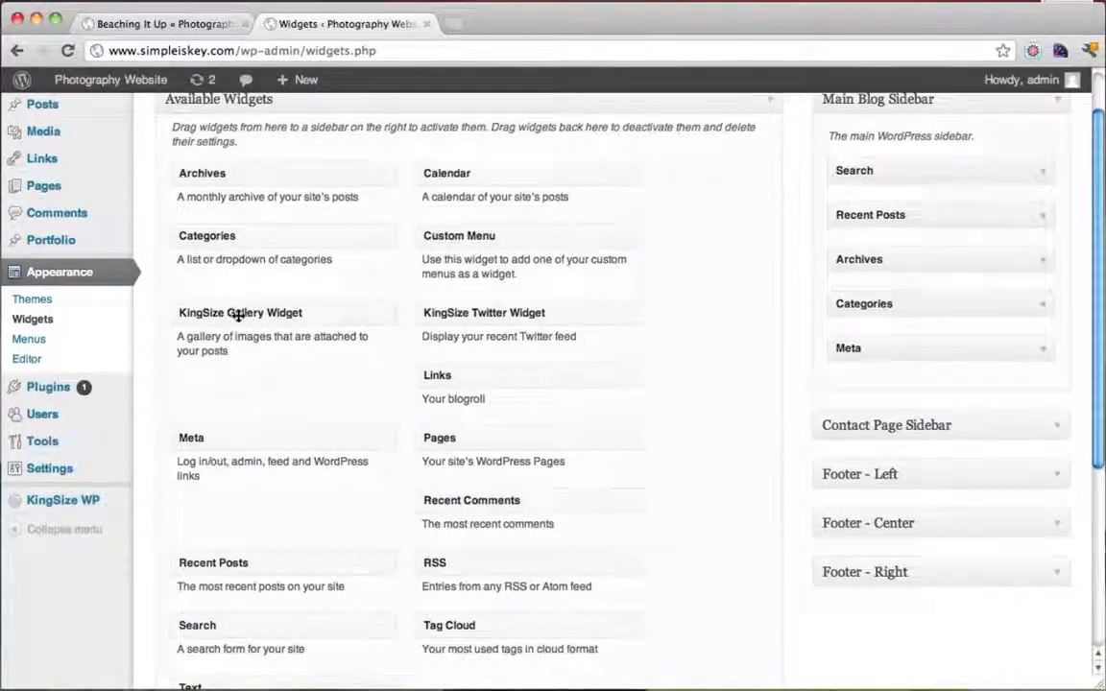
drag(238, 315, 892, 264)
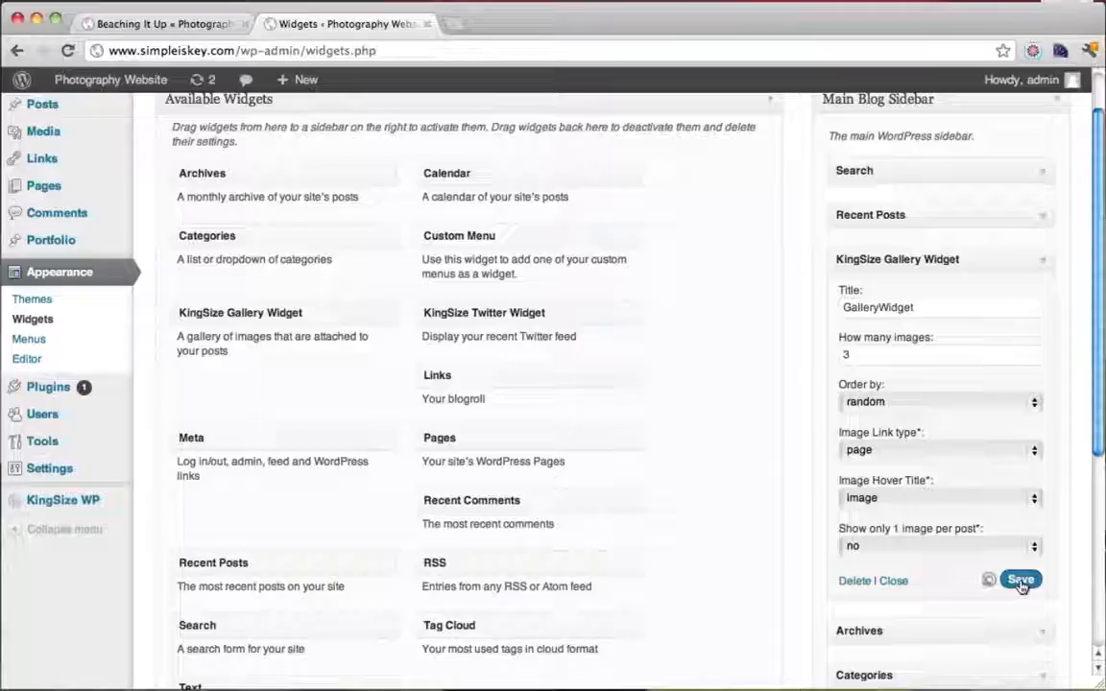
click(1020, 580)
Reload the Beaching It Up post to check the new GalleryWidget in the sidebar
click(163, 24)
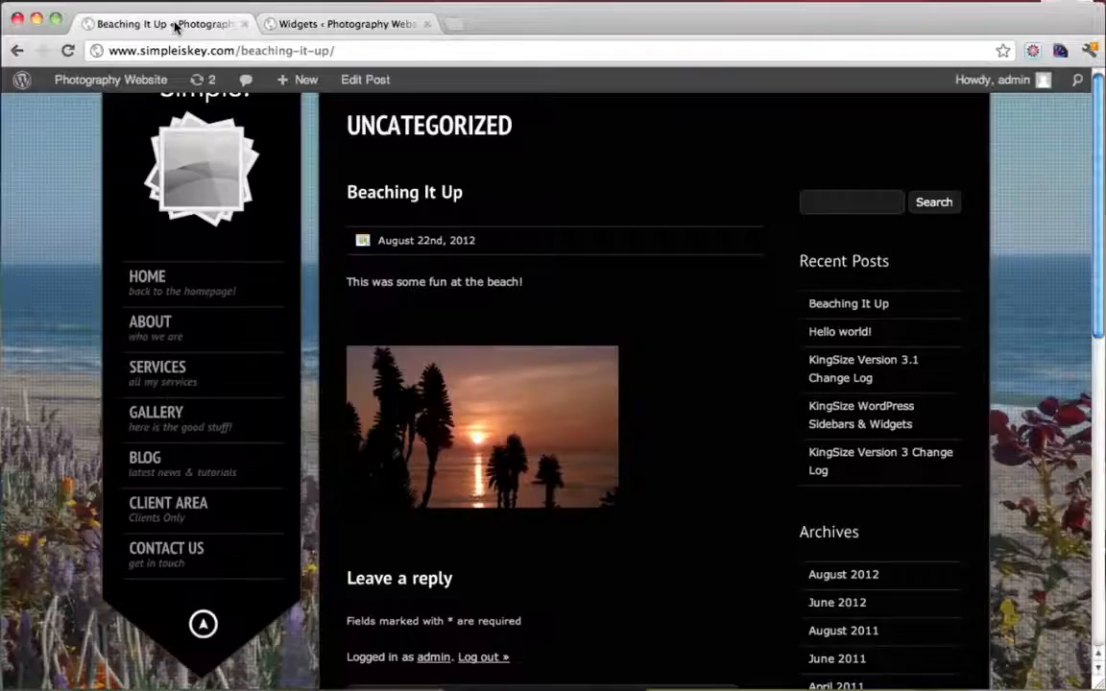
click(68, 50)
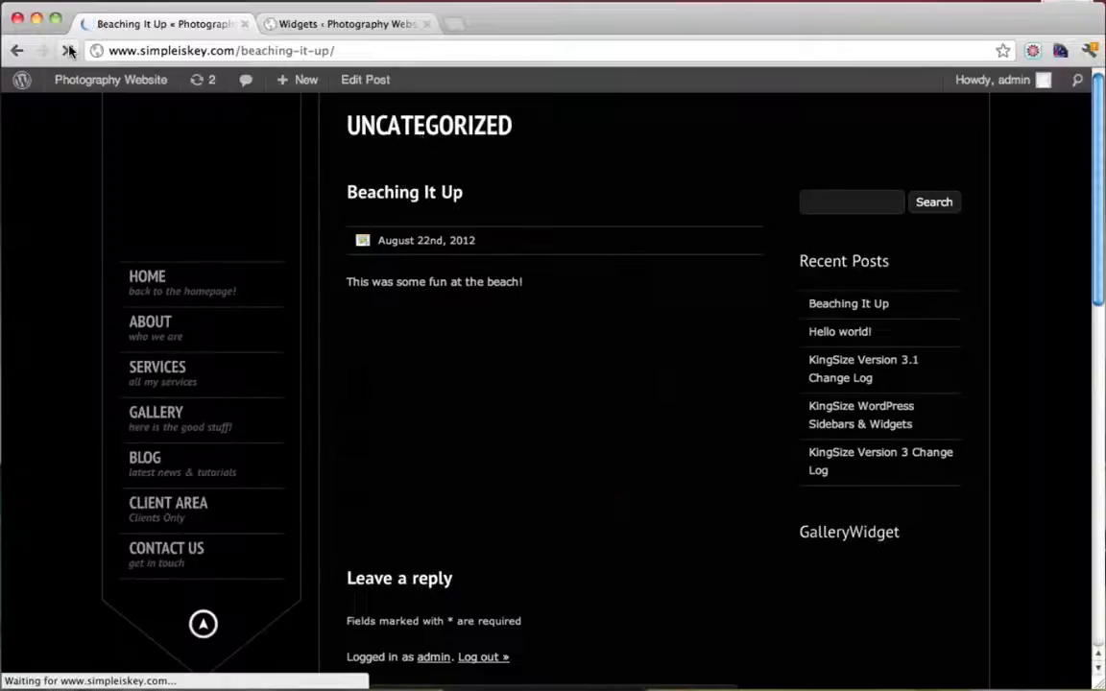
scroll(728, 308, down, 5)
scroll(728, 308, down, 3)
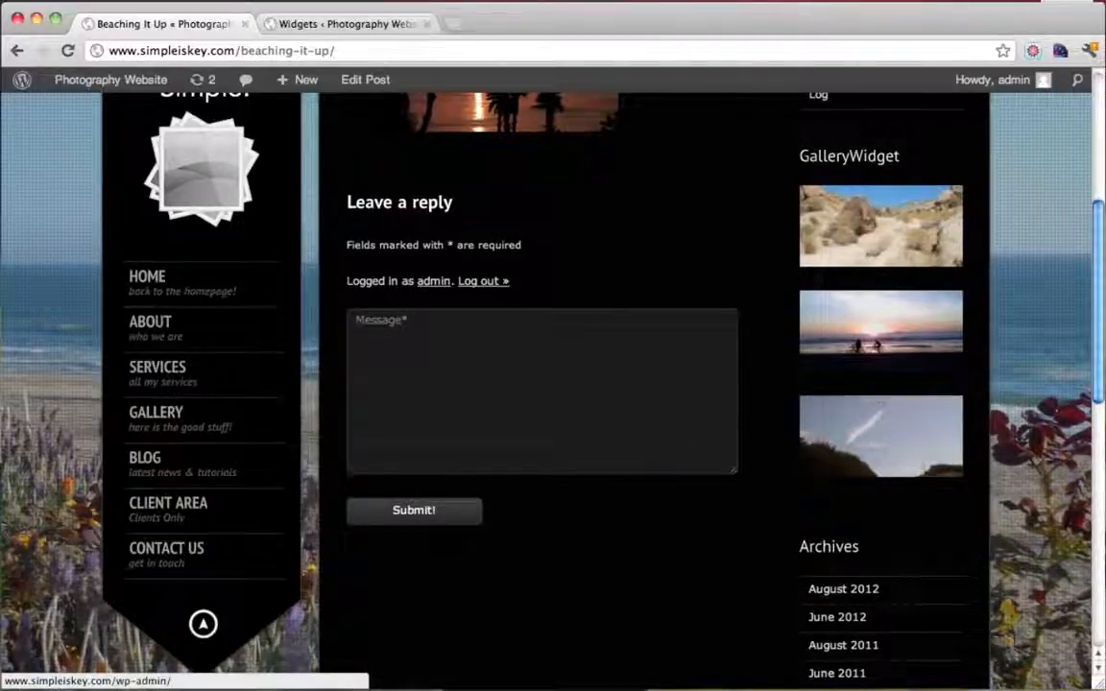
scroll(682, 439, down, 5)
scroll(682, 440, up, 10)
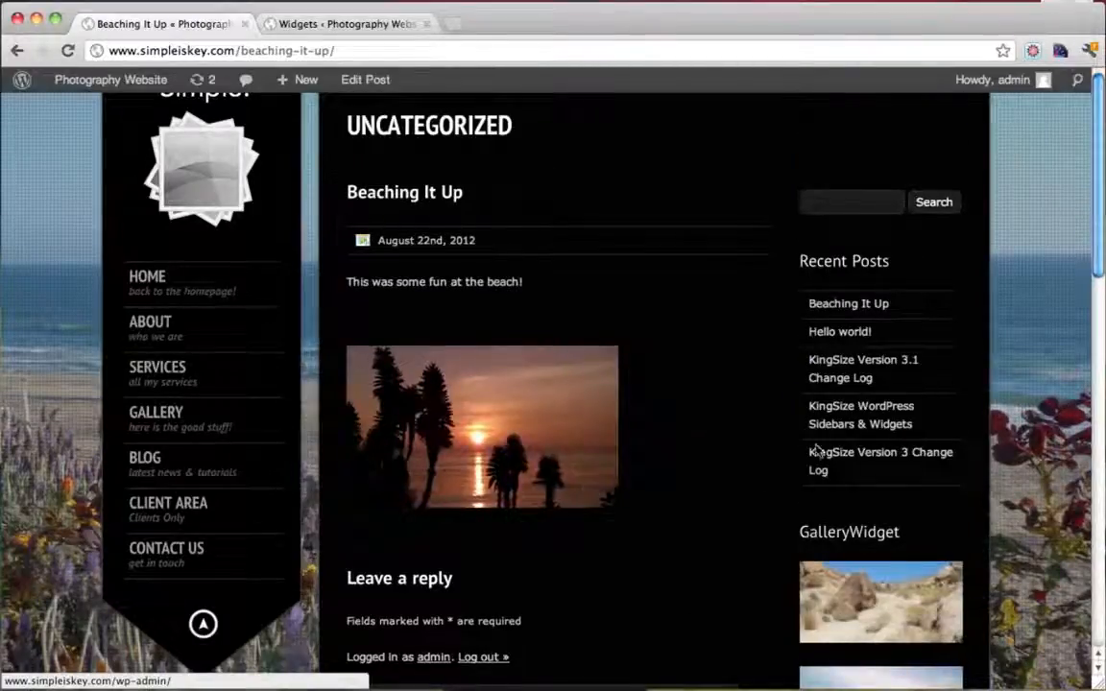
scroll(758, 336, down, 3)
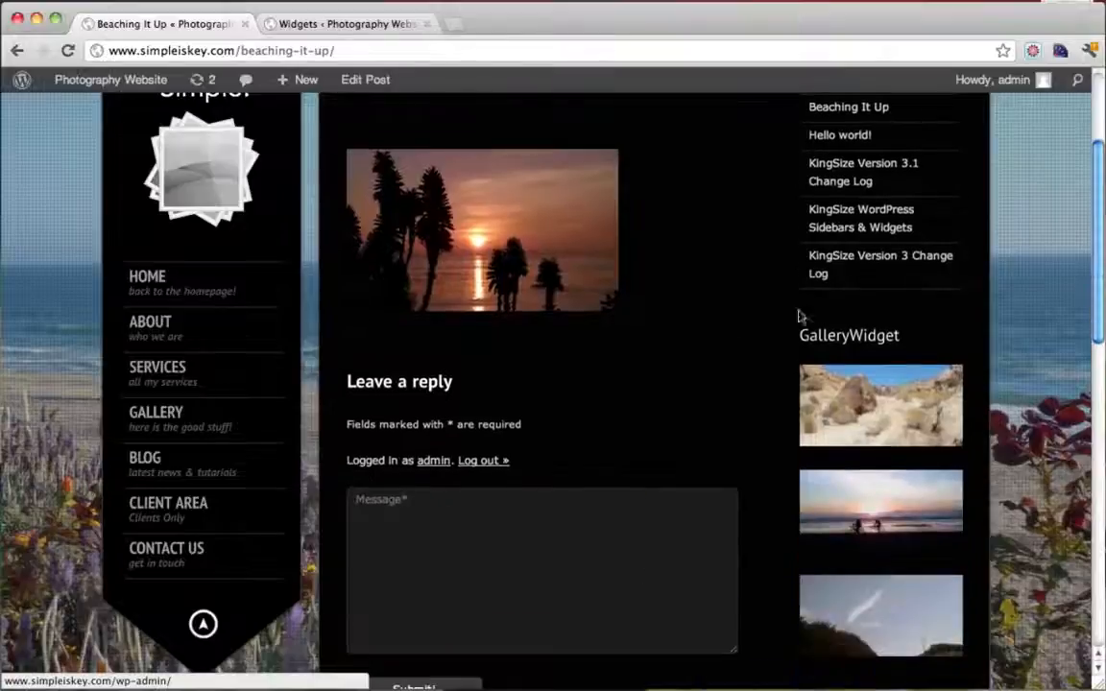
scroll(734, 321, up, 3)
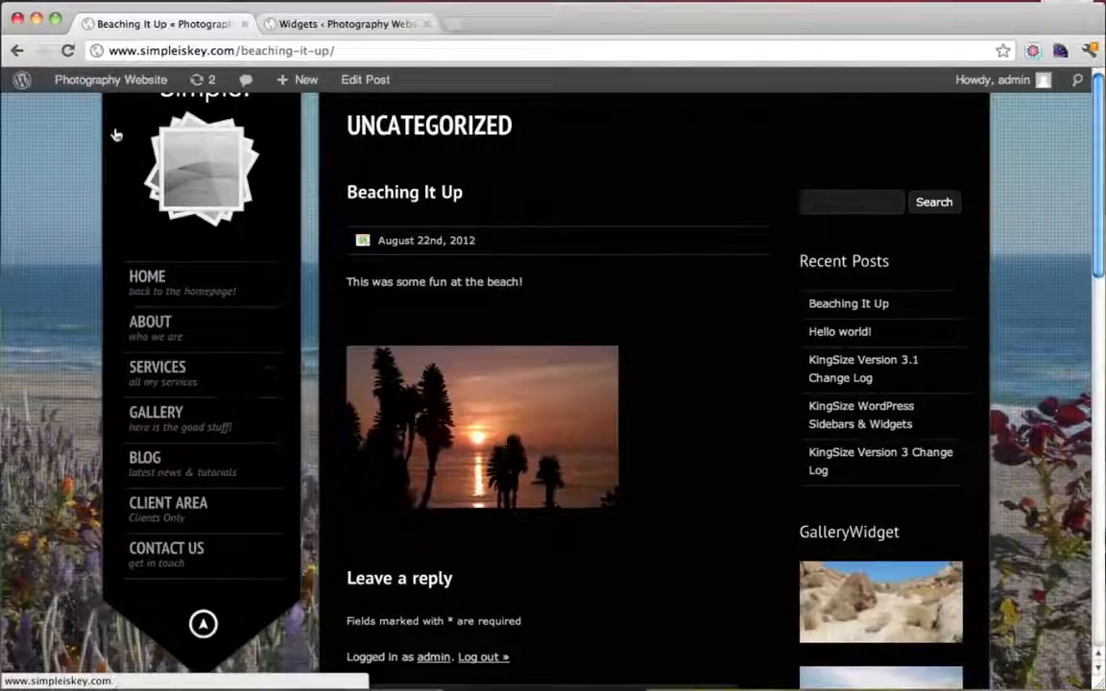
mouse_move(106, 83)
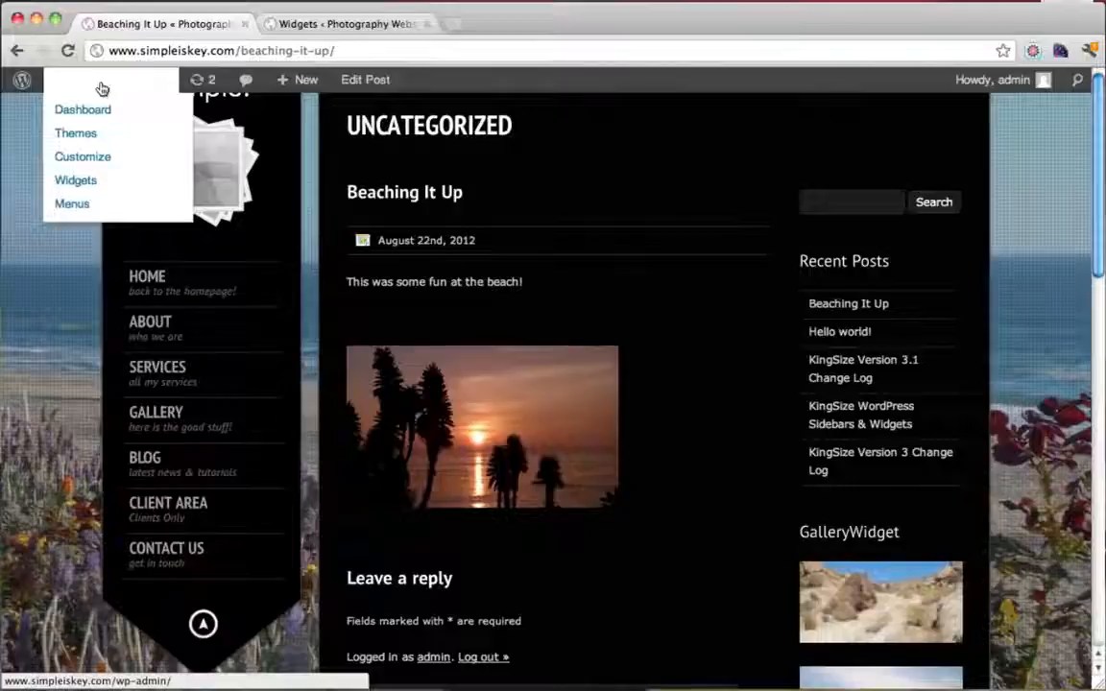
Remove the Services item from the navigation menu and save the menu
click(95, 211)
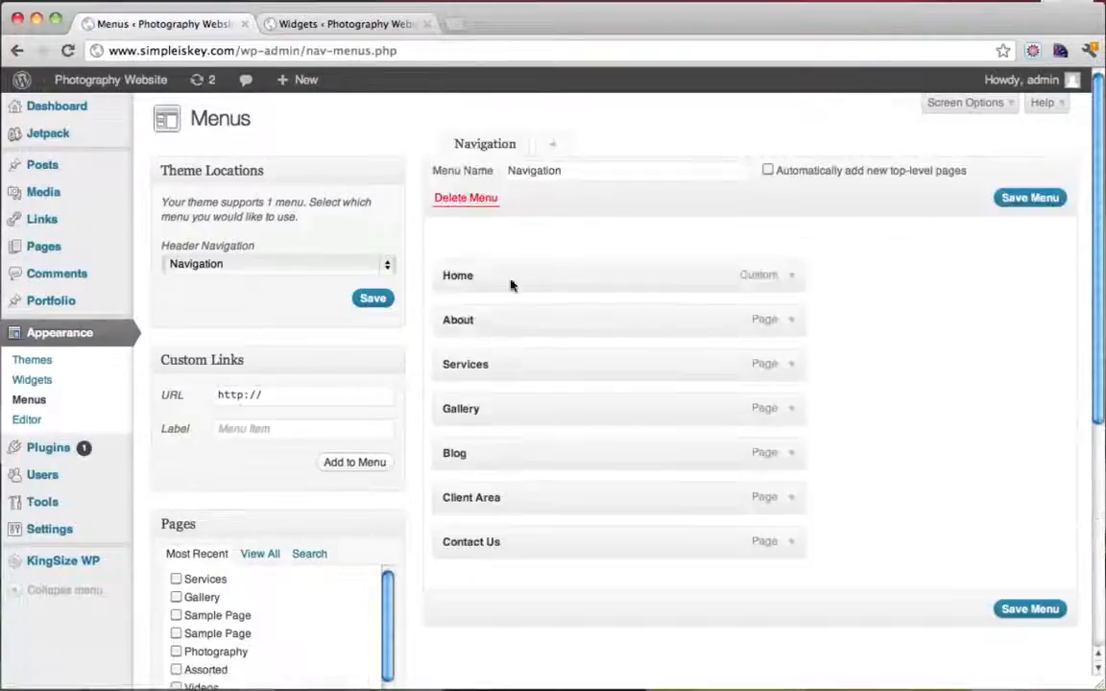
click(791, 368)
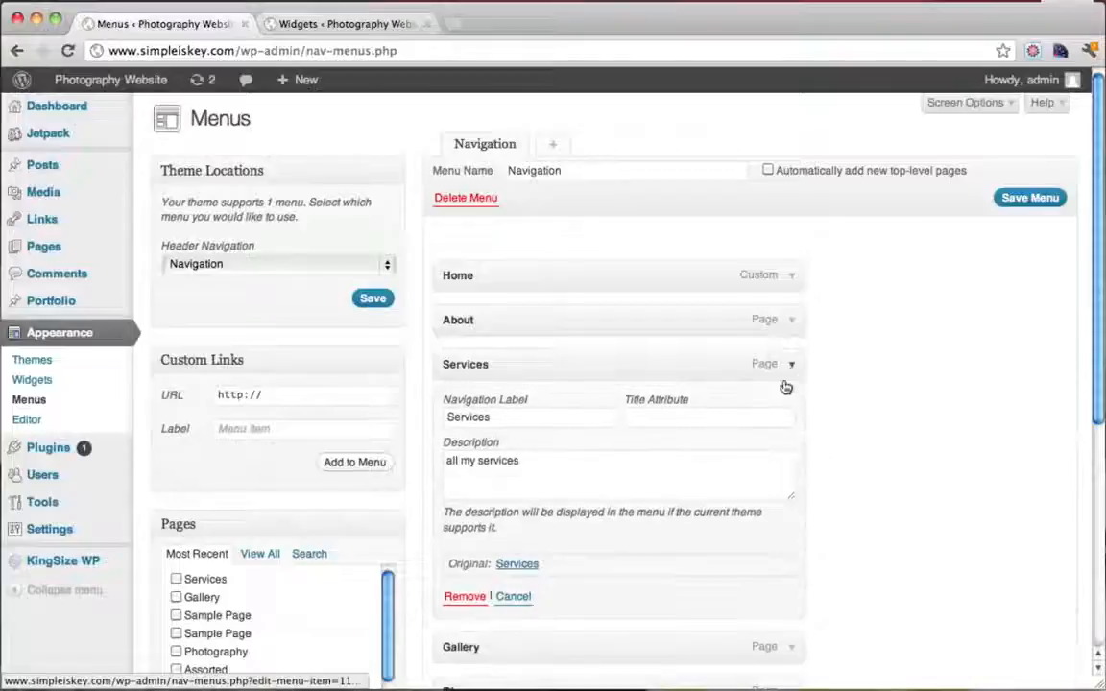
click(464, 597)
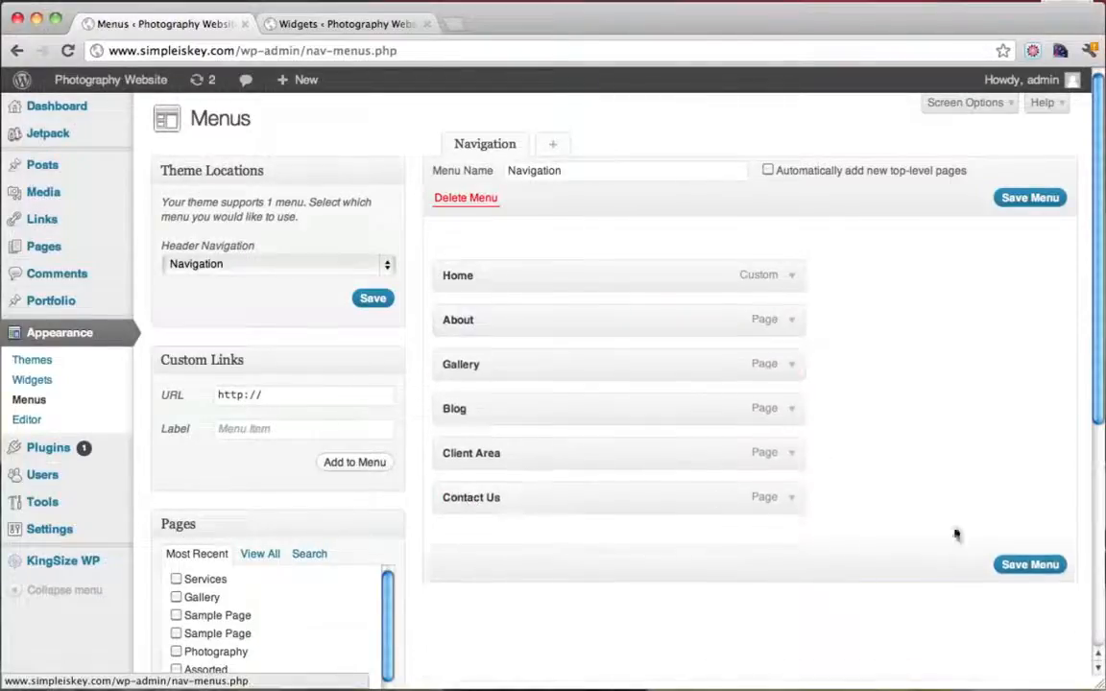
click(1020, 564)
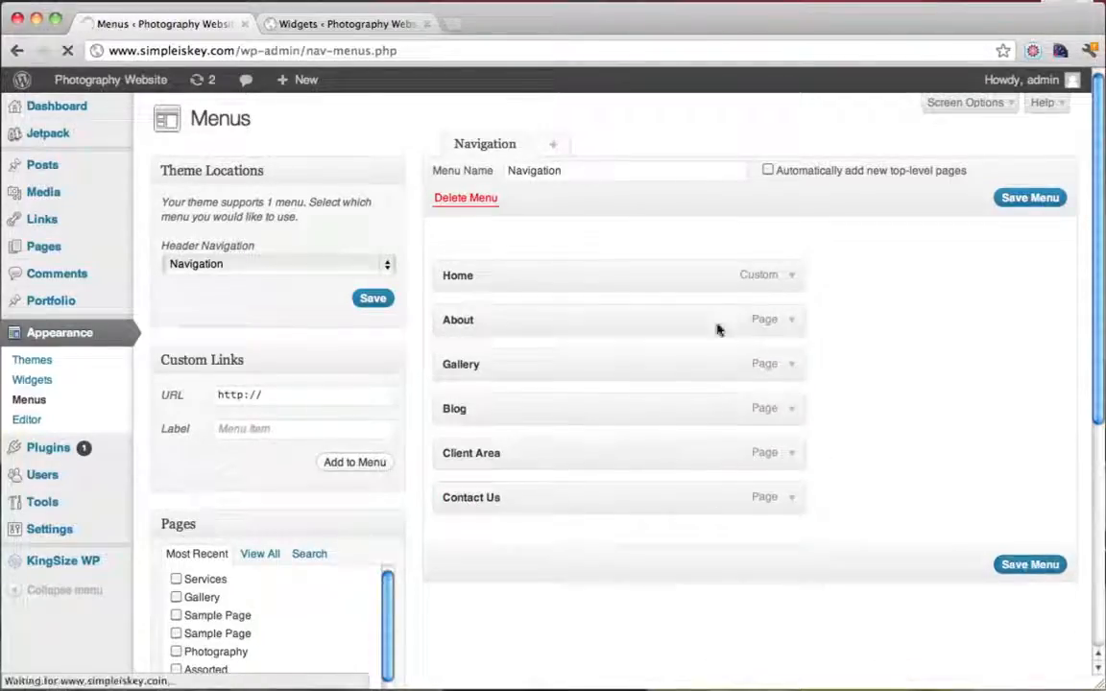
Close the widgets tab and visit the live Photography Website homepage
click(328, 24)
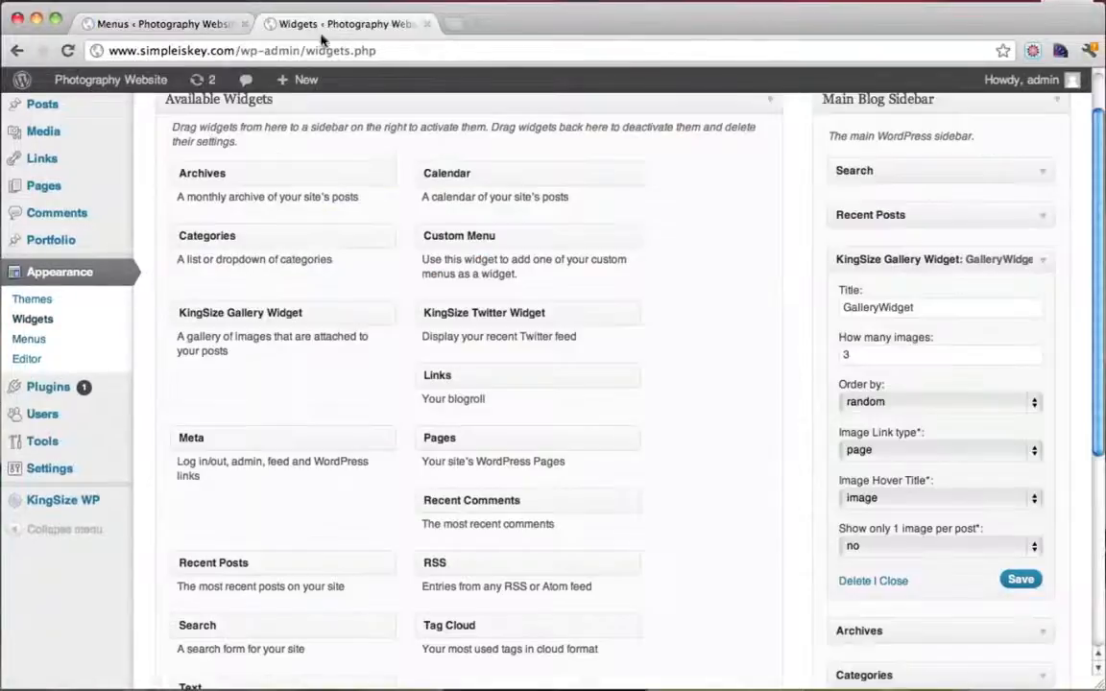
click(428, 24)
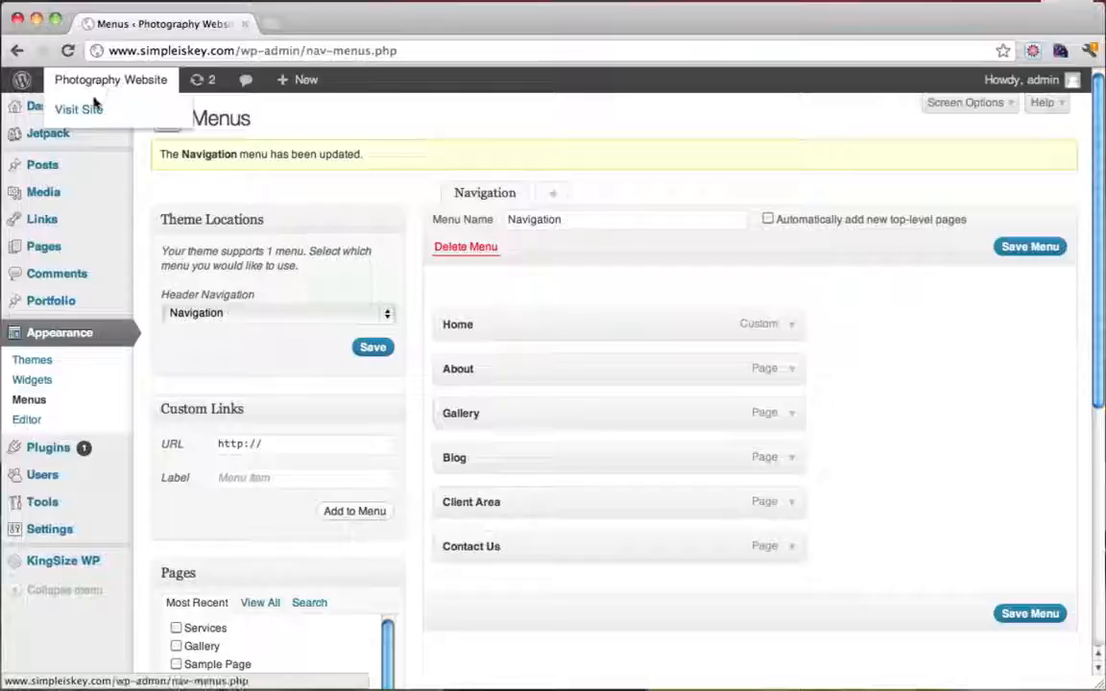
click(89, 109)
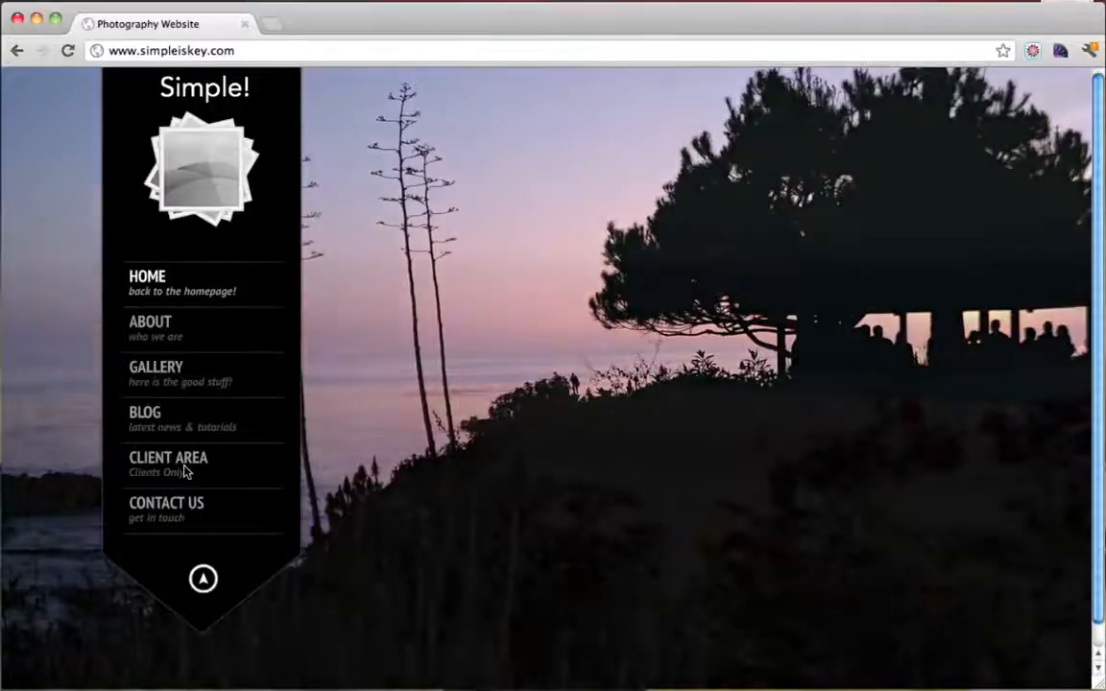
Open CLIENT AREA, inspect its password prompt, then open the Password Protected page for editing
click(187, 472)
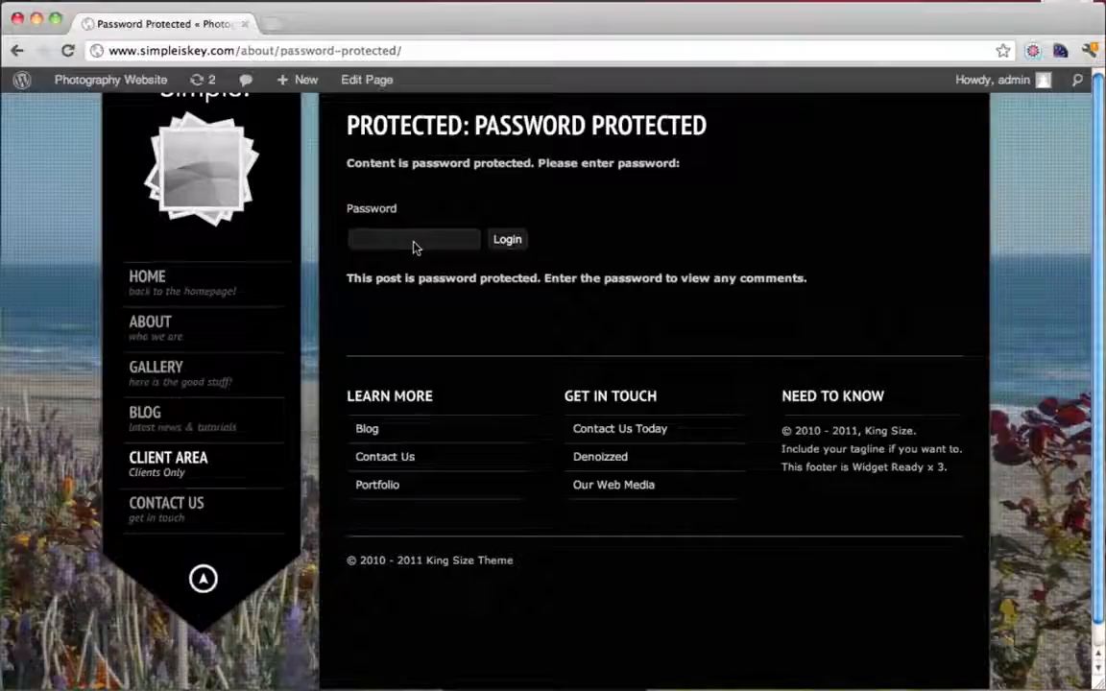
drag(346, 209, 404, 217)
click(405, 217)
click(404, 217)
click(435, 239)
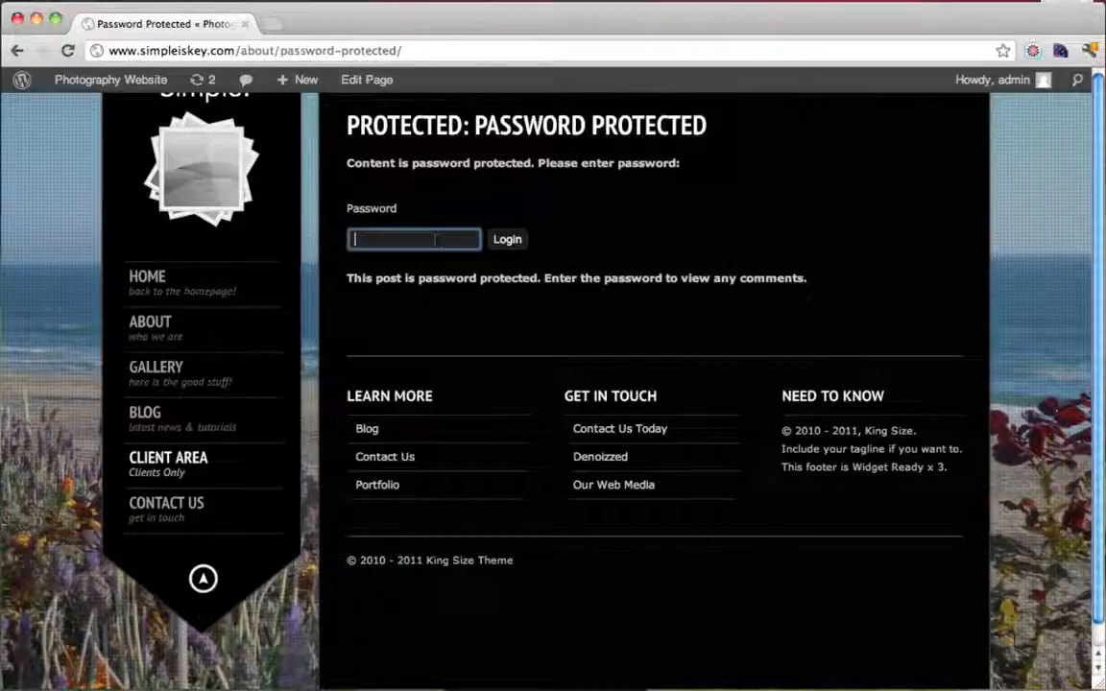
click(361, 83)
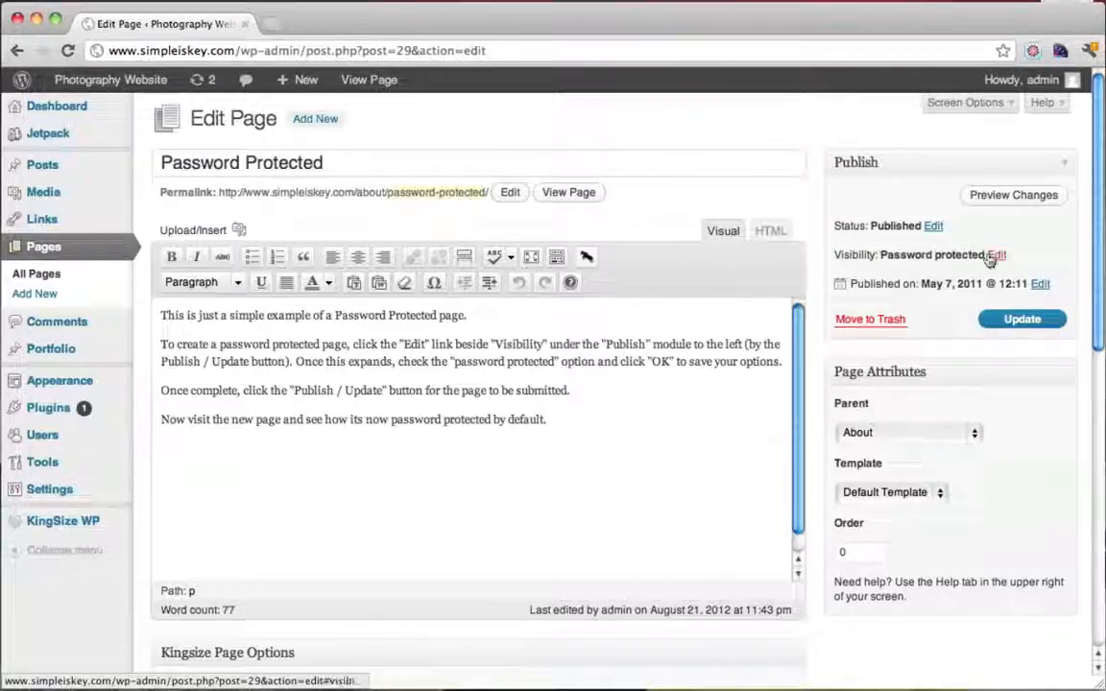
Start a new empty paragraph below the page's explanatory text
drag(548, 419, 160, 314)
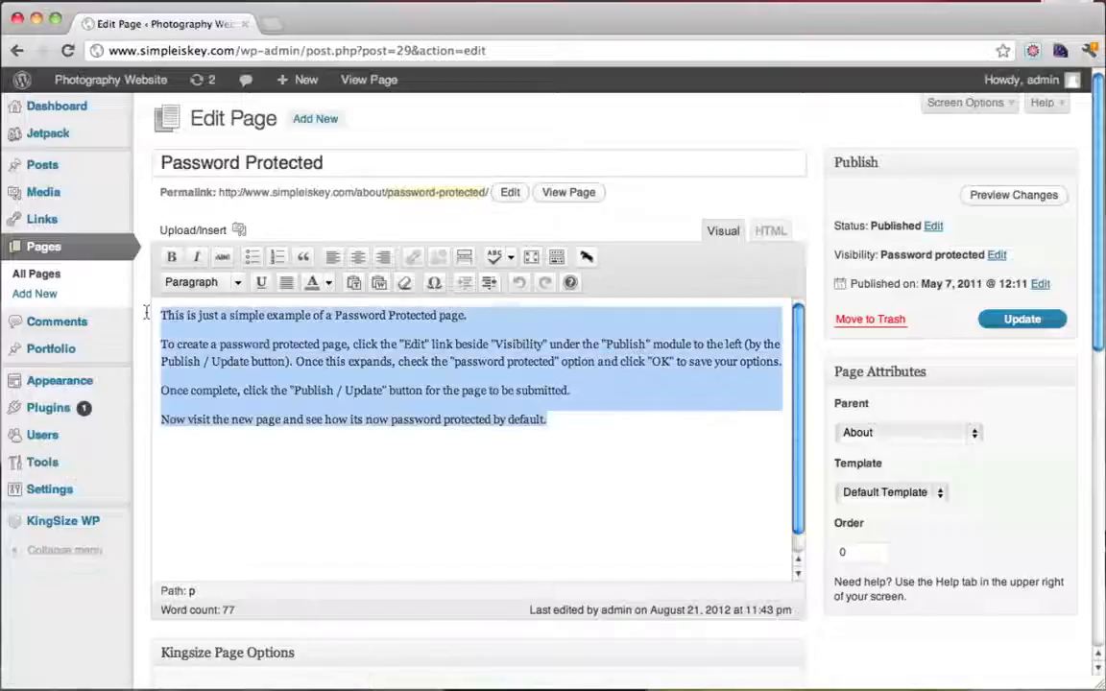
click(594, 419)
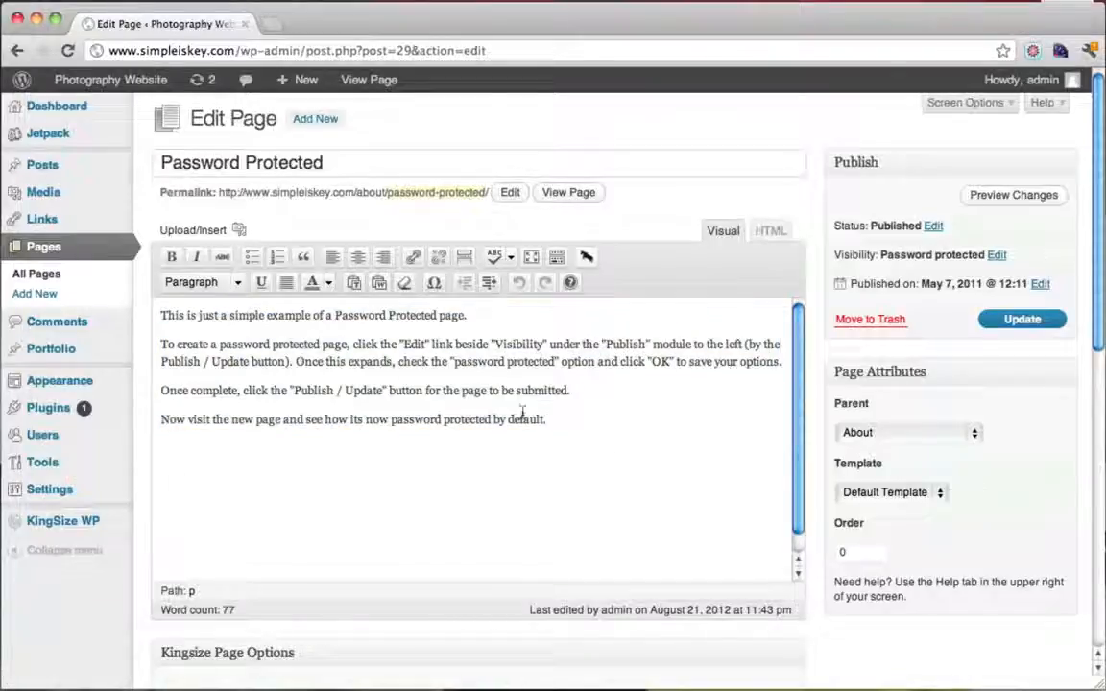
drag(547, 420, 135, 315)
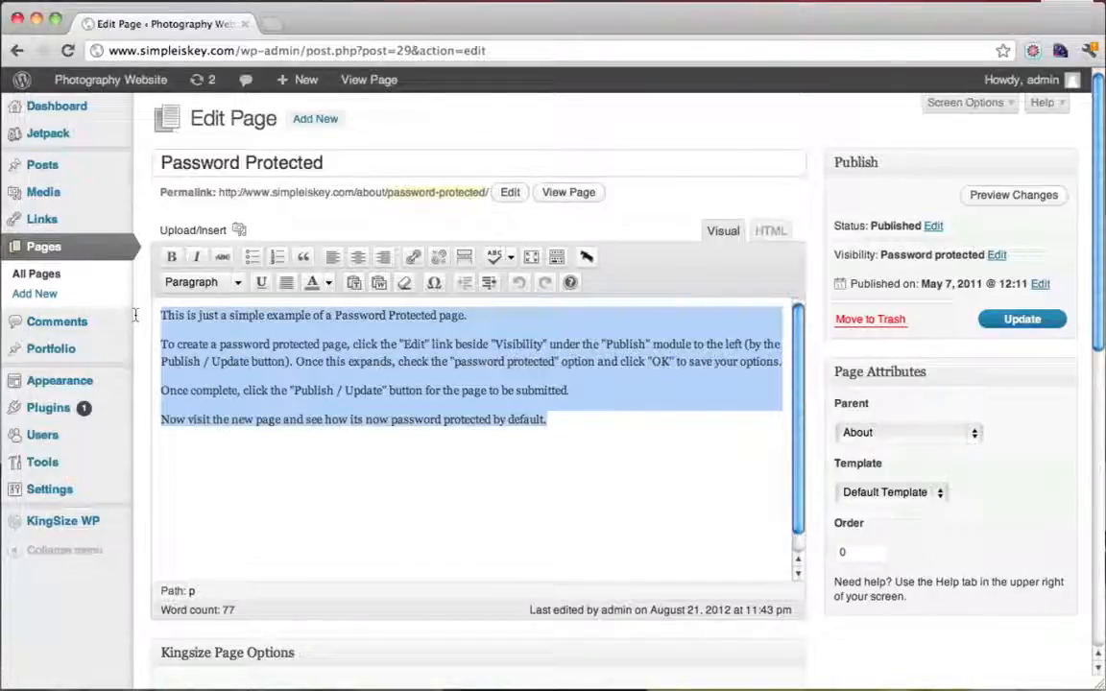
click(563, 420)
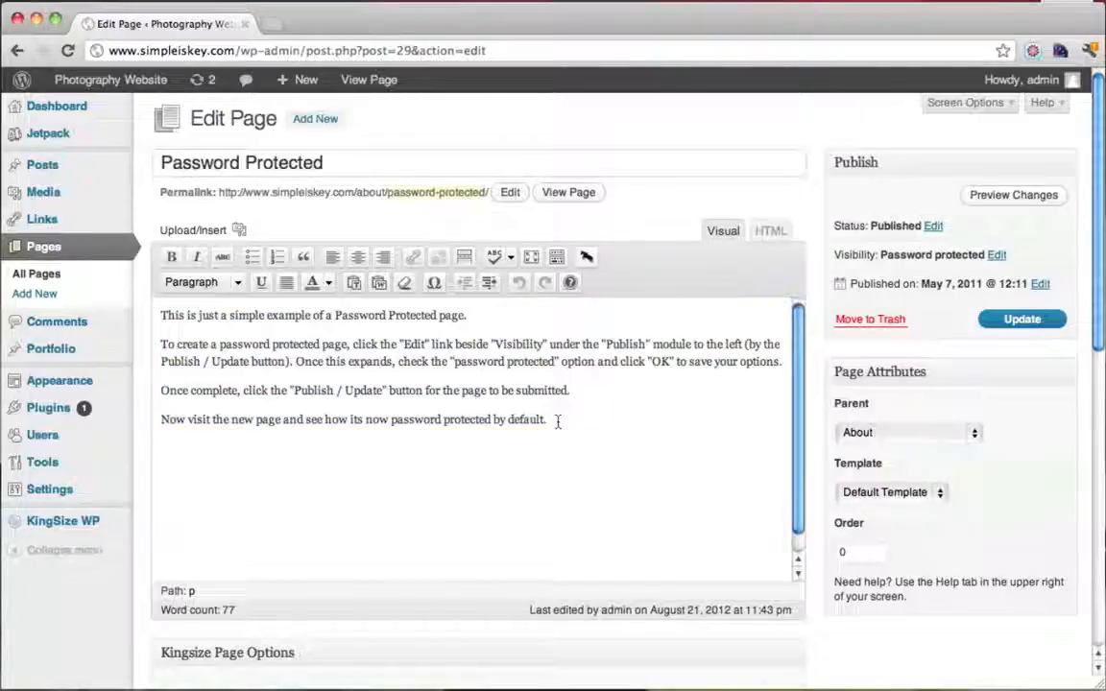
key(Return)
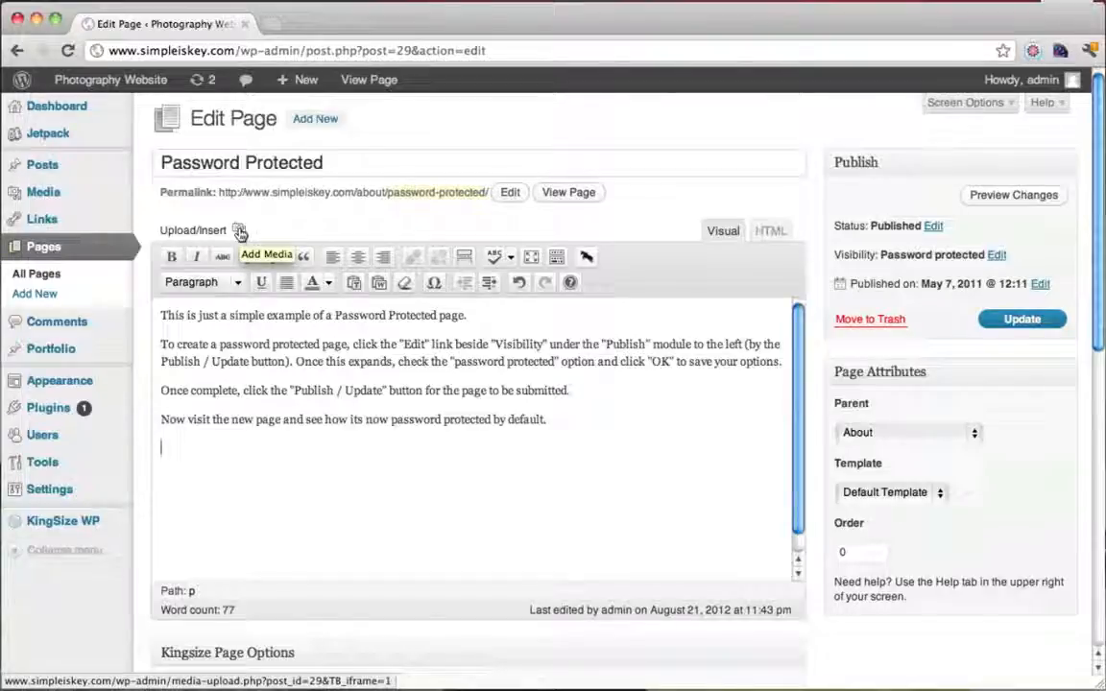
Upload Top-secret.png from the Desktop's Good Pictures website folder
click(239, 233)
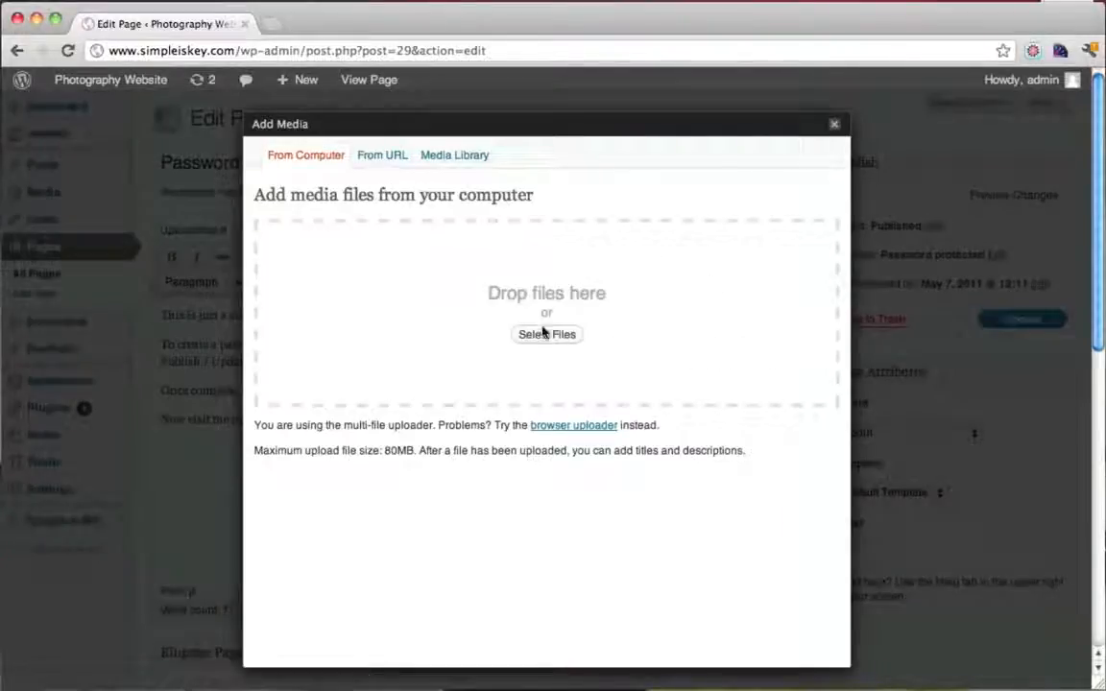
click(544, 335)
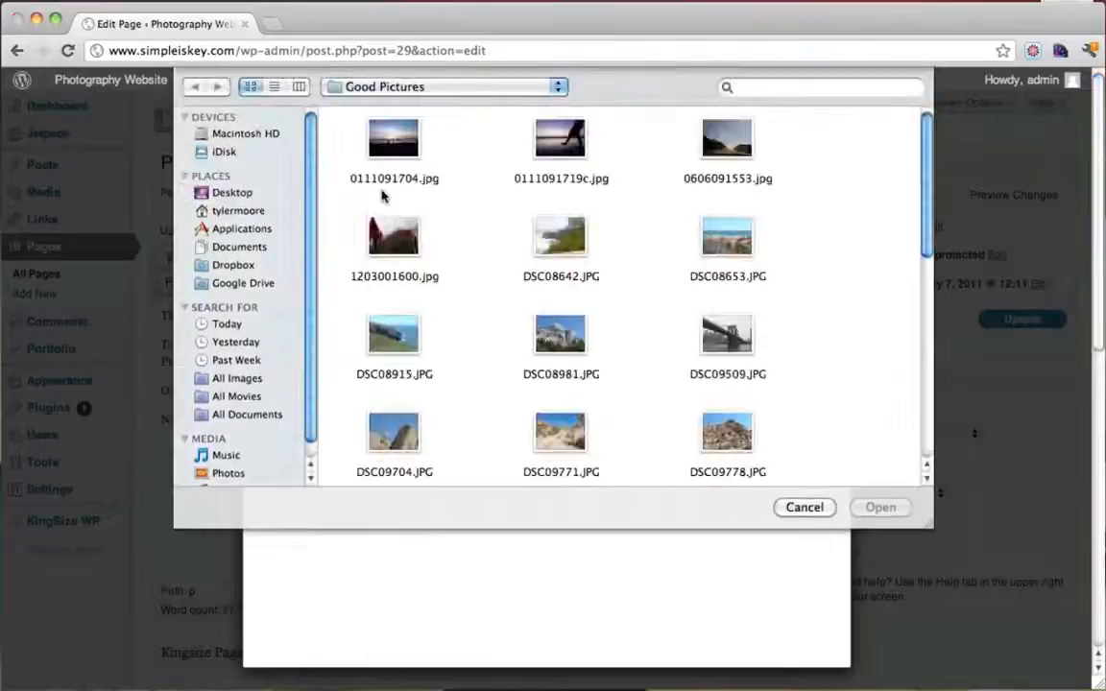
click(239, 193)
scroll(649, 303, down, 1)
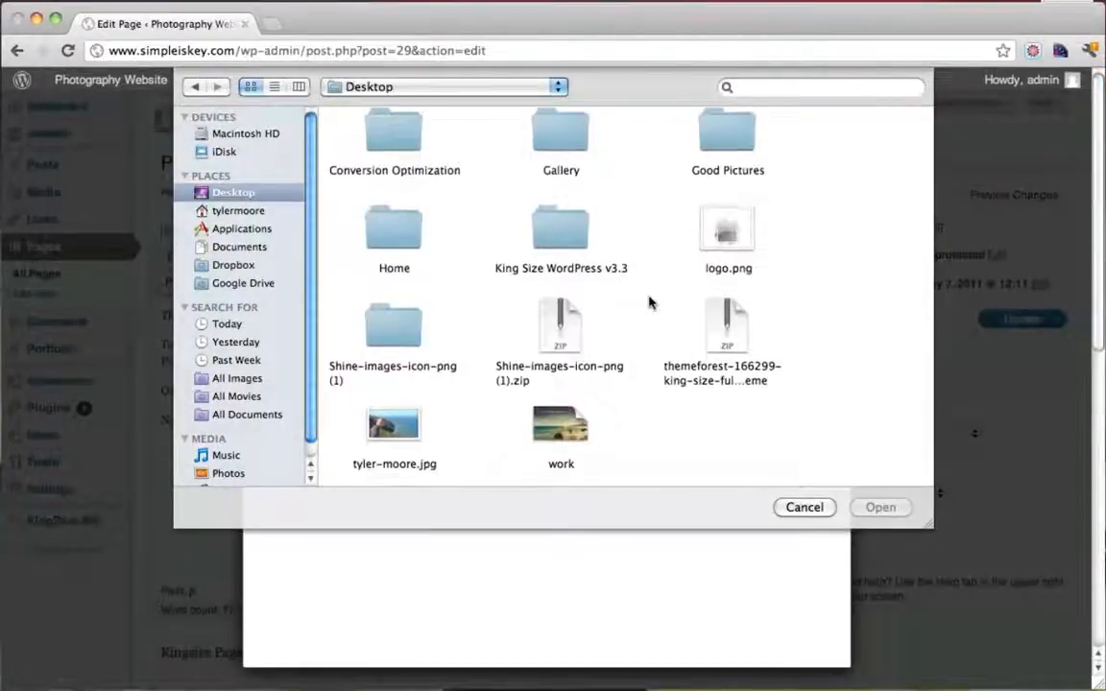
double_click(727, 142)
scroll(679, 334, down, 5)
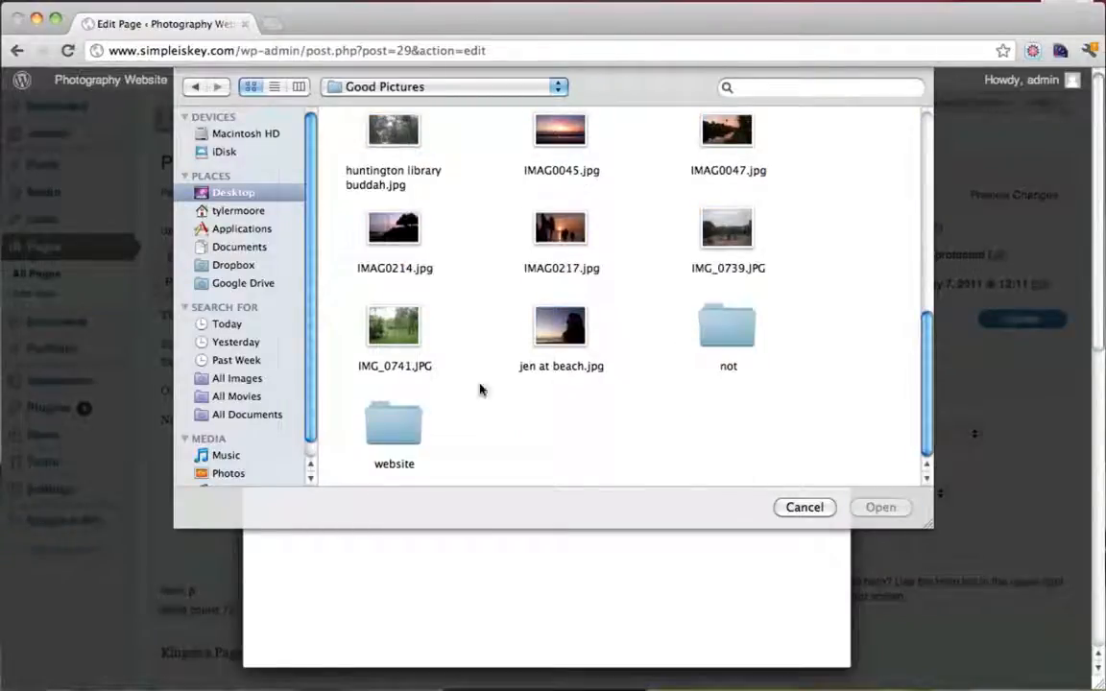
double_click(393, 427)
click(389, 144)
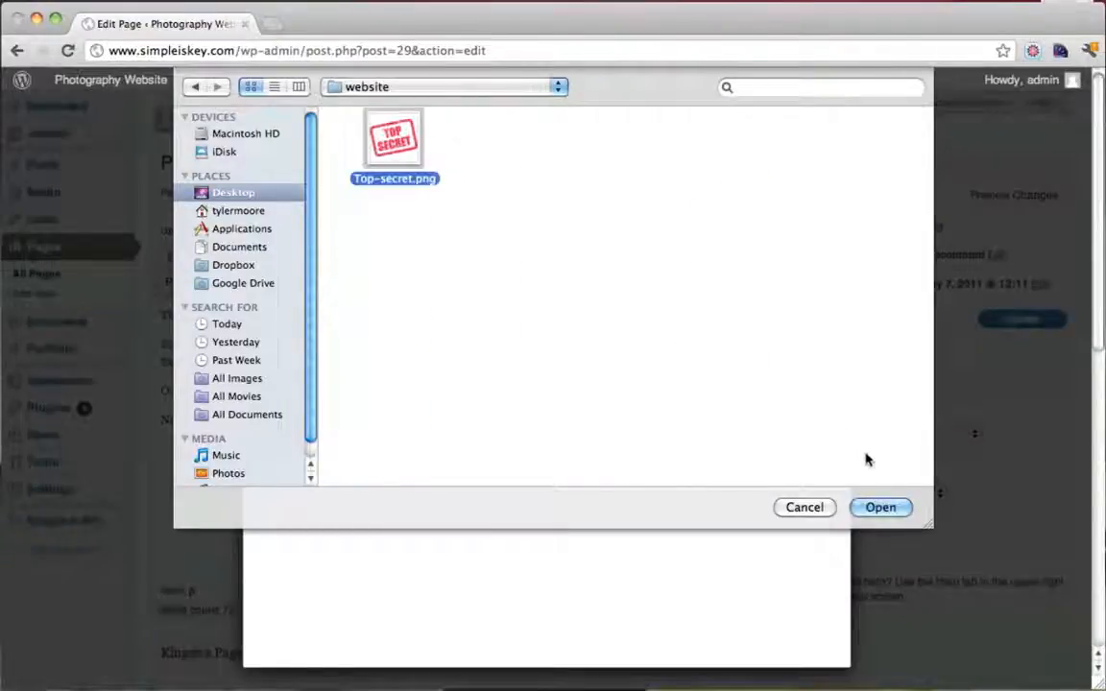
click(881, 508)
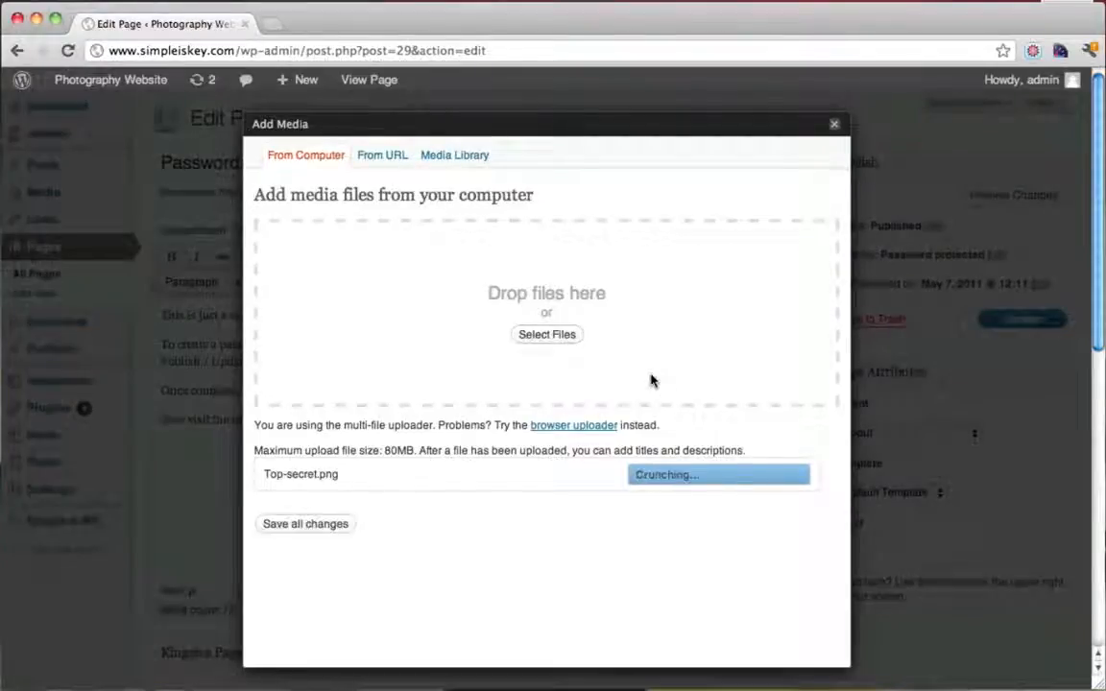
Insert Top-secret.png into the page at Full Size, centred, with no link
scroll(650, 381, down, 5)
scroll(651, 378, down, 6)
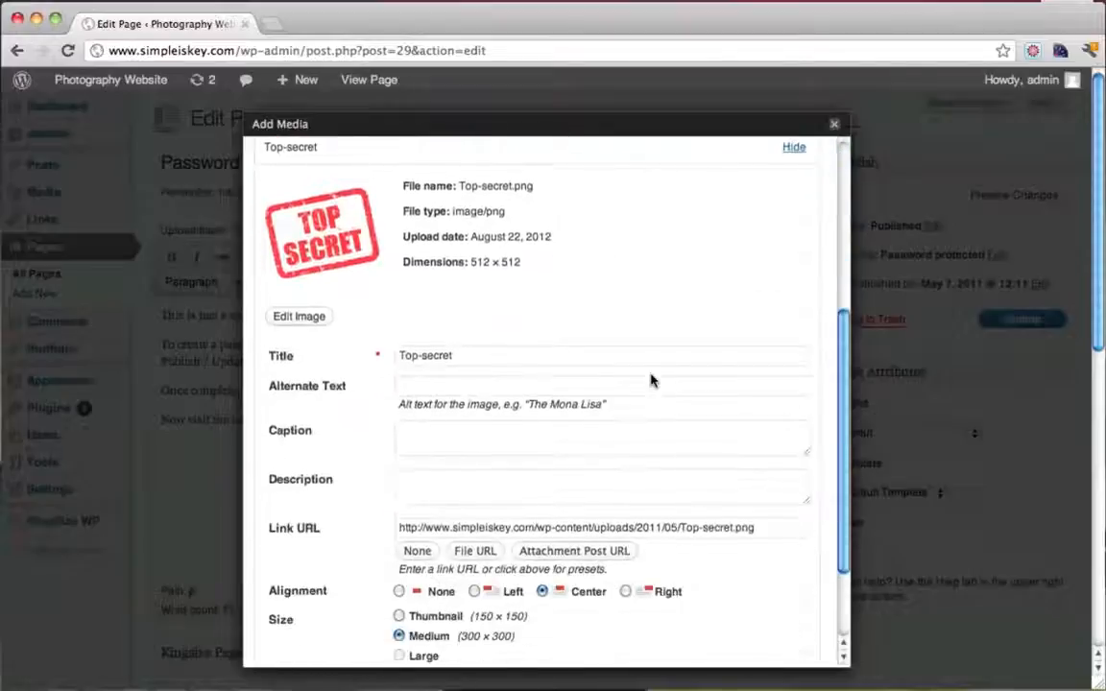
click(409, 561)
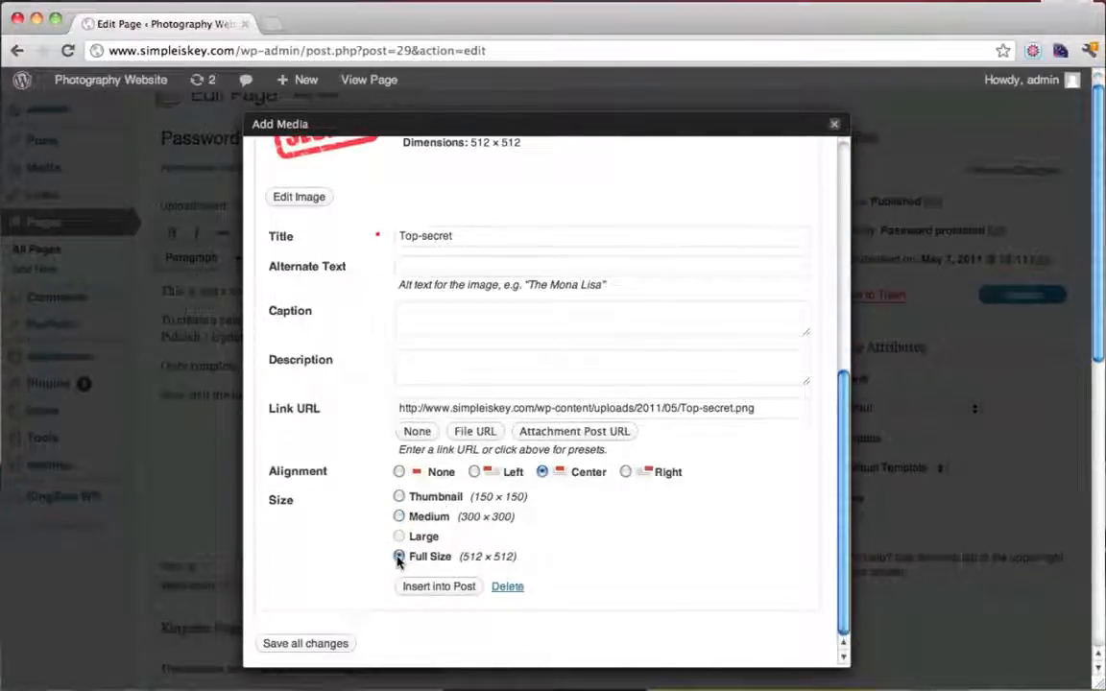
click(418, 431)
click(444, 589)
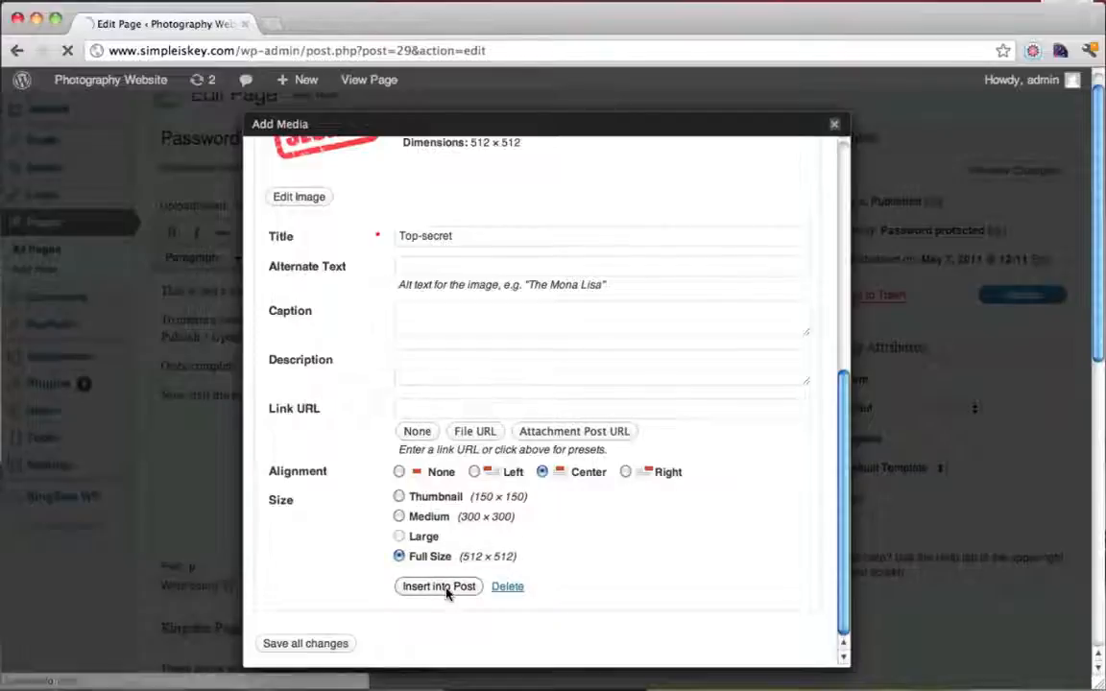
scroll(607, 403, up, 5)
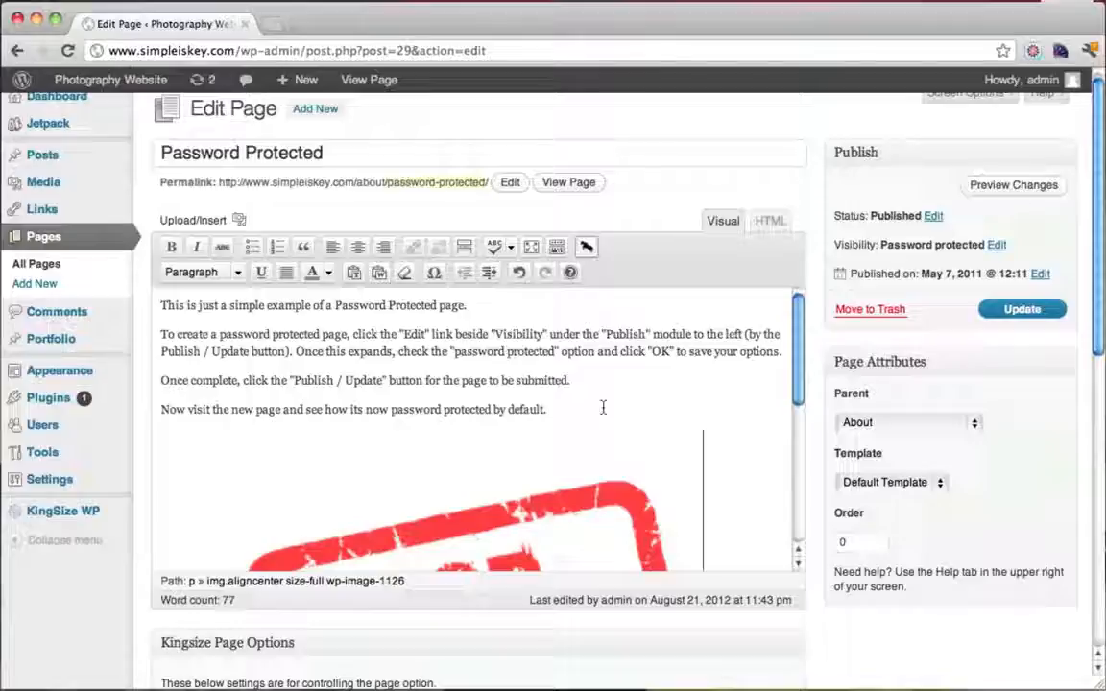
scroll(669, 459, up, 1)
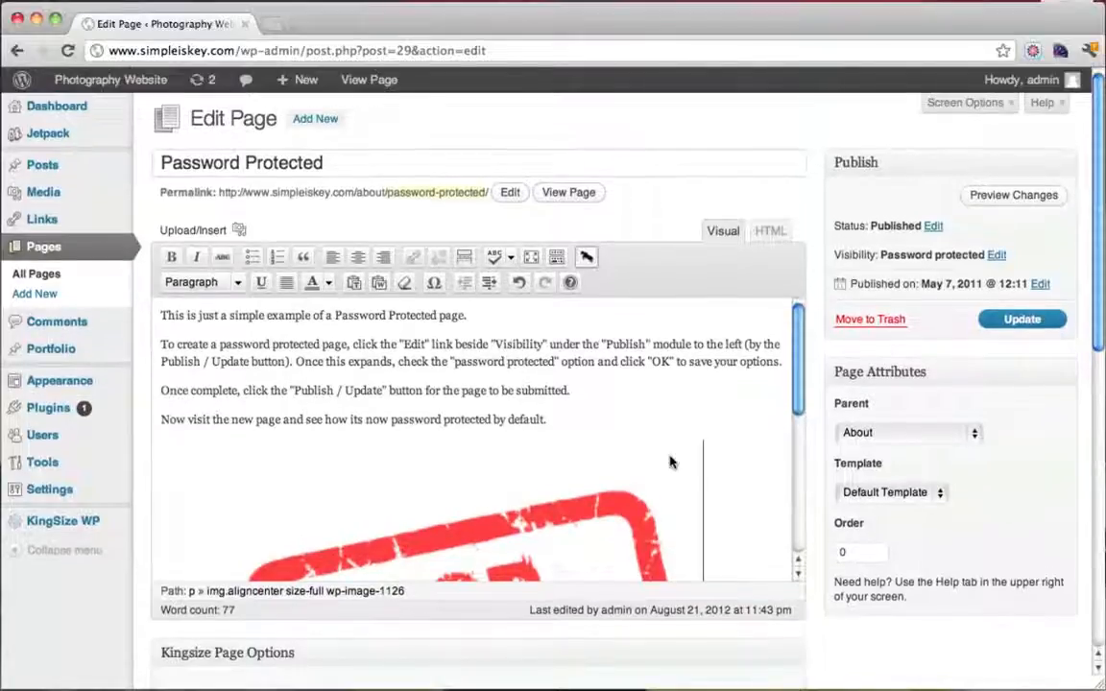
Set the Password Protected page's visibility to password-protected with its password and update the page
scroll(643, 457, down, 4)
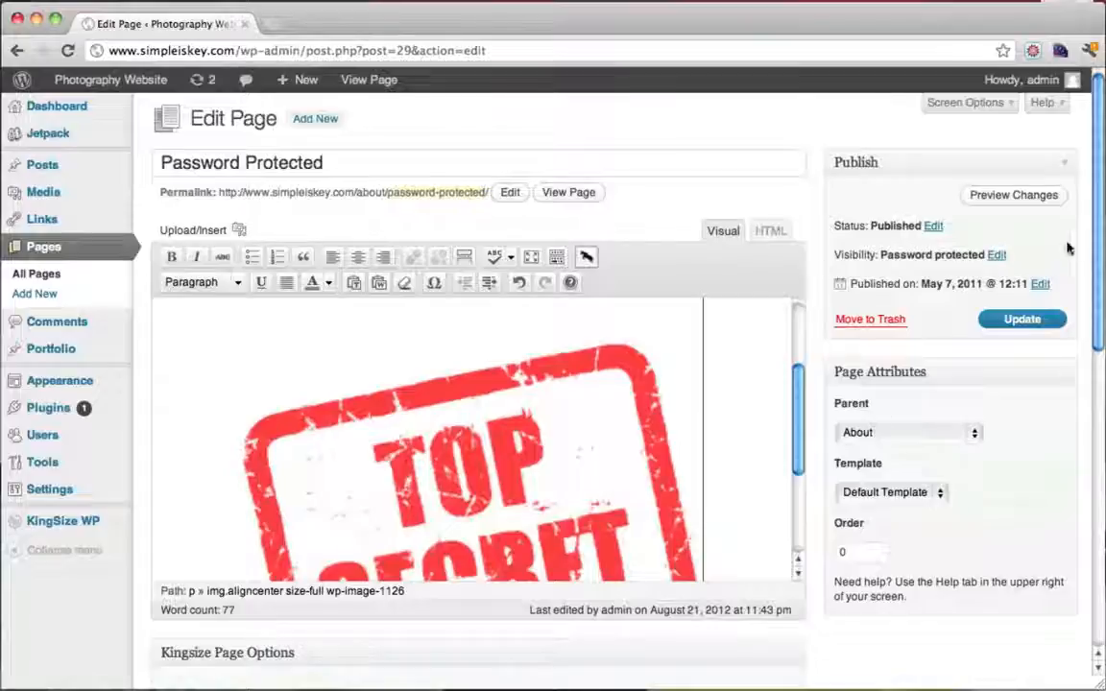
scroll(617, 487, up, 4)
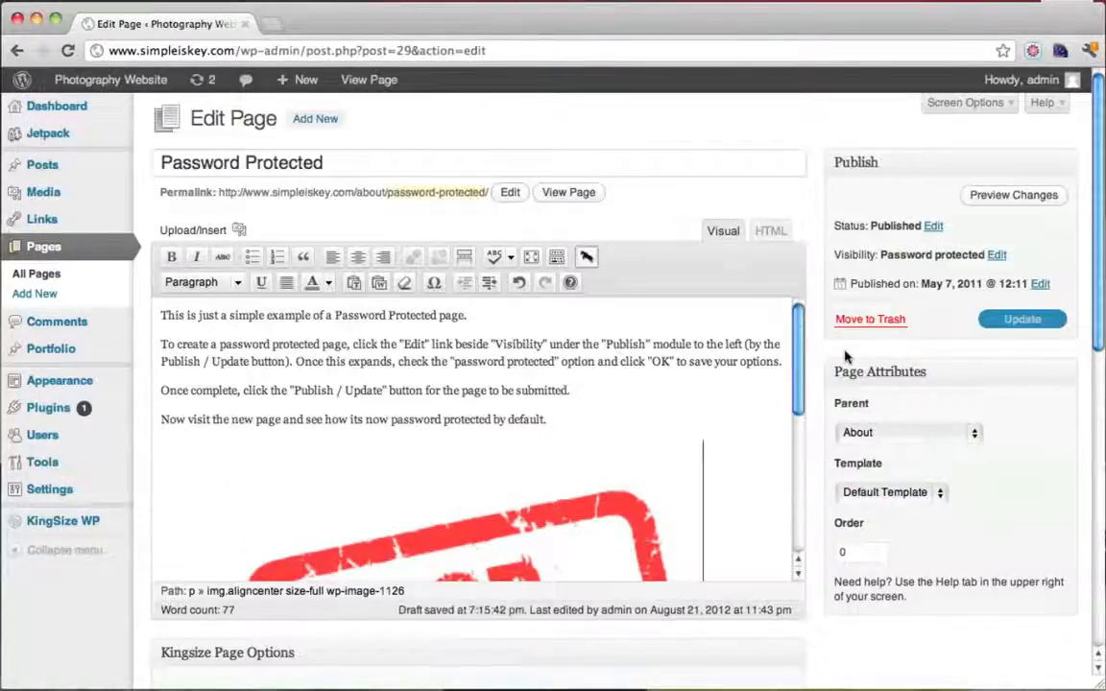
drag(851, 256, 927, 256)
click(999, 256)
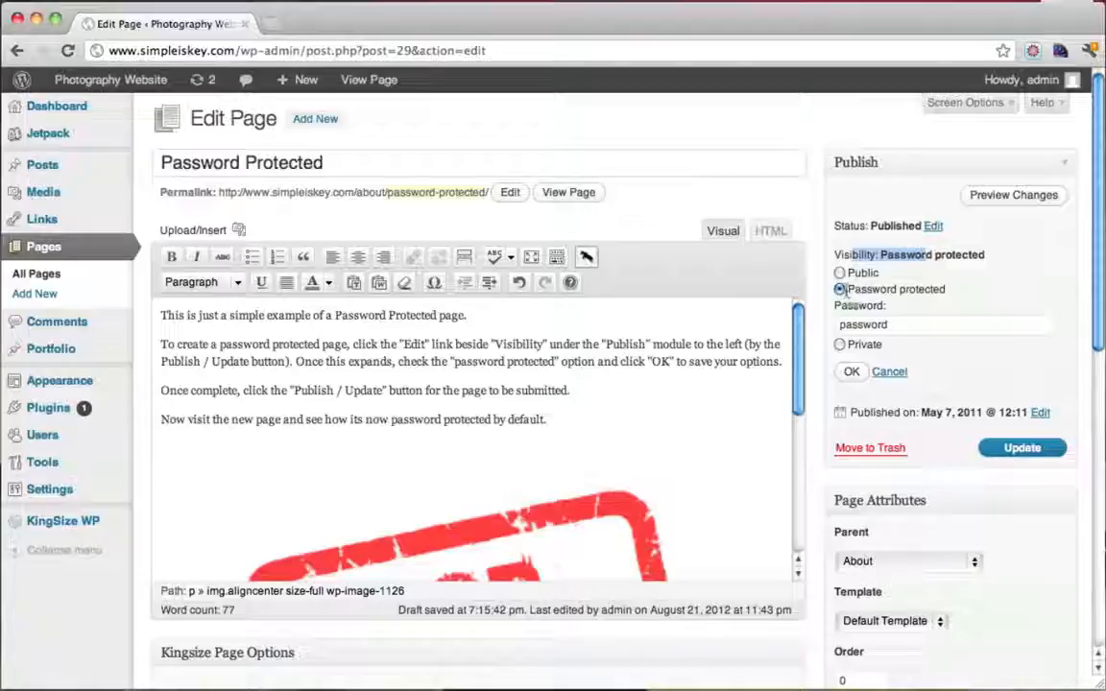
click(909, 327)
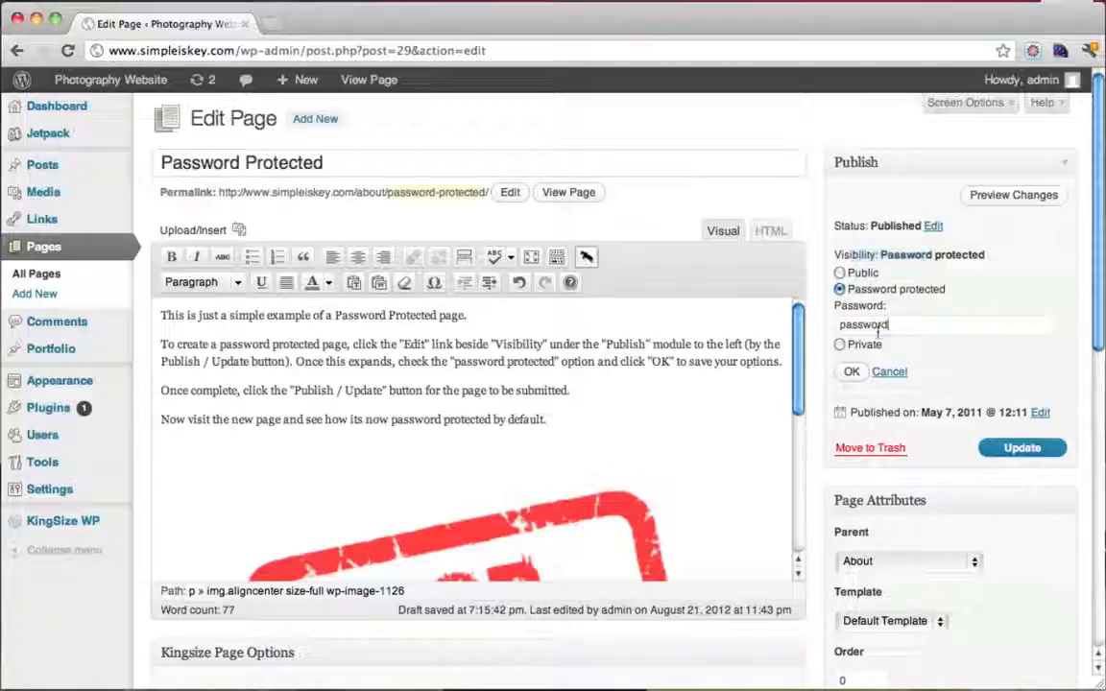
double_click(864, 326)
click(852, 373)
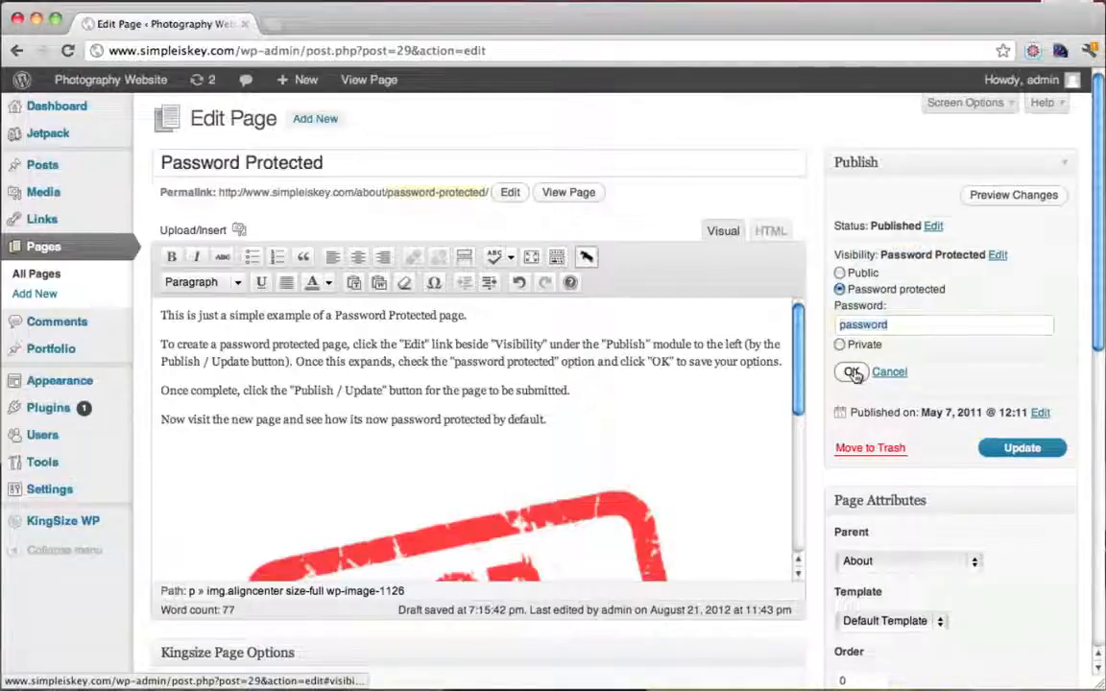
click(1025, 319)
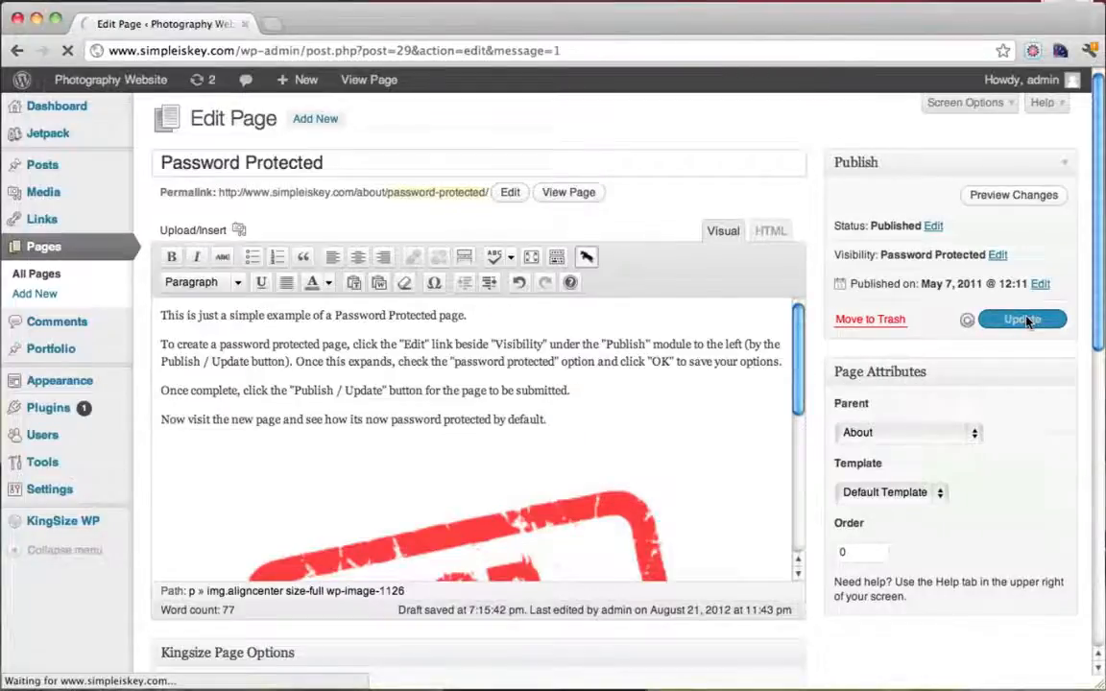
Open the live photography site in a new tab and go to its CLIENT AREA page
mouse_move(137, 88)
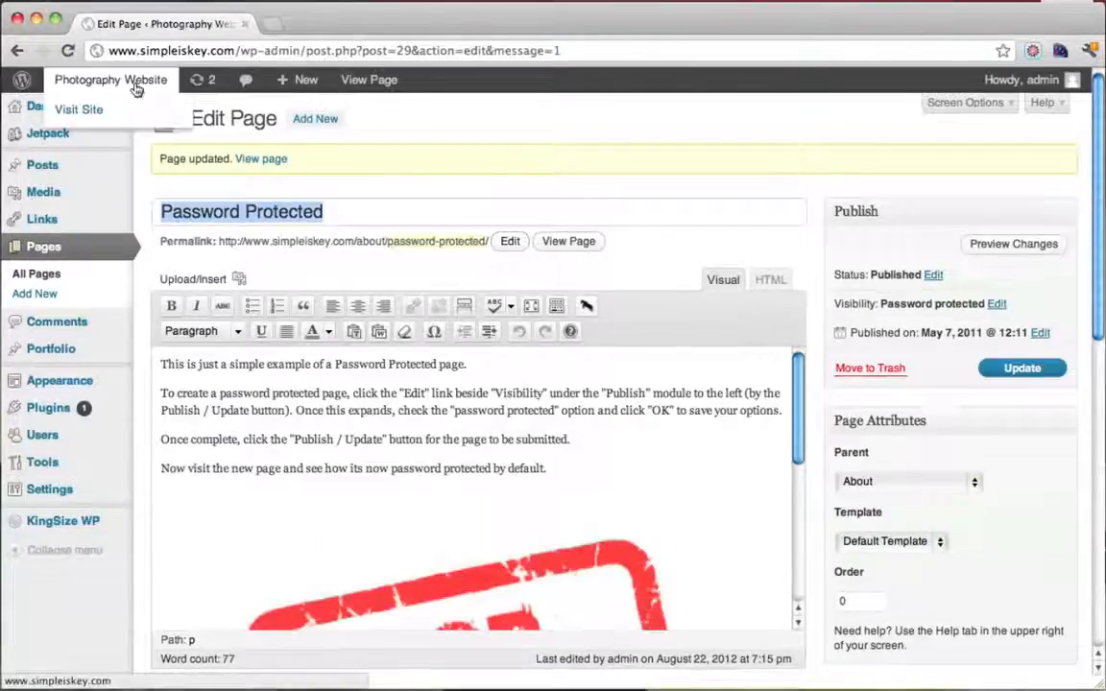
super+click(129, 108)
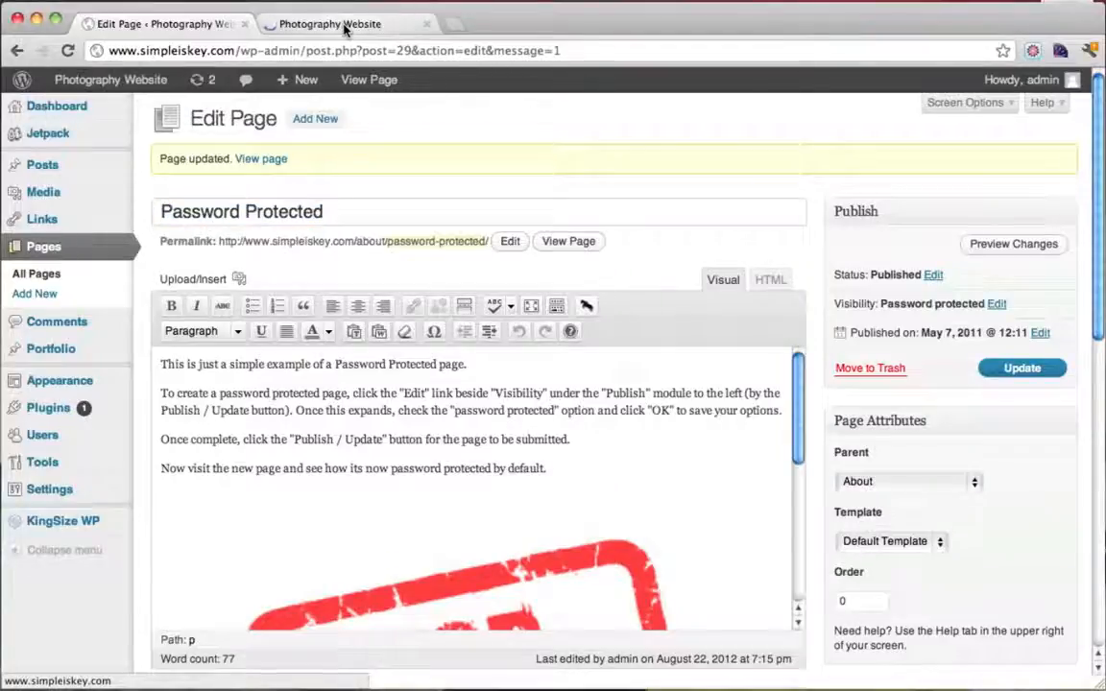
click(344, 26)
click(179, 466)
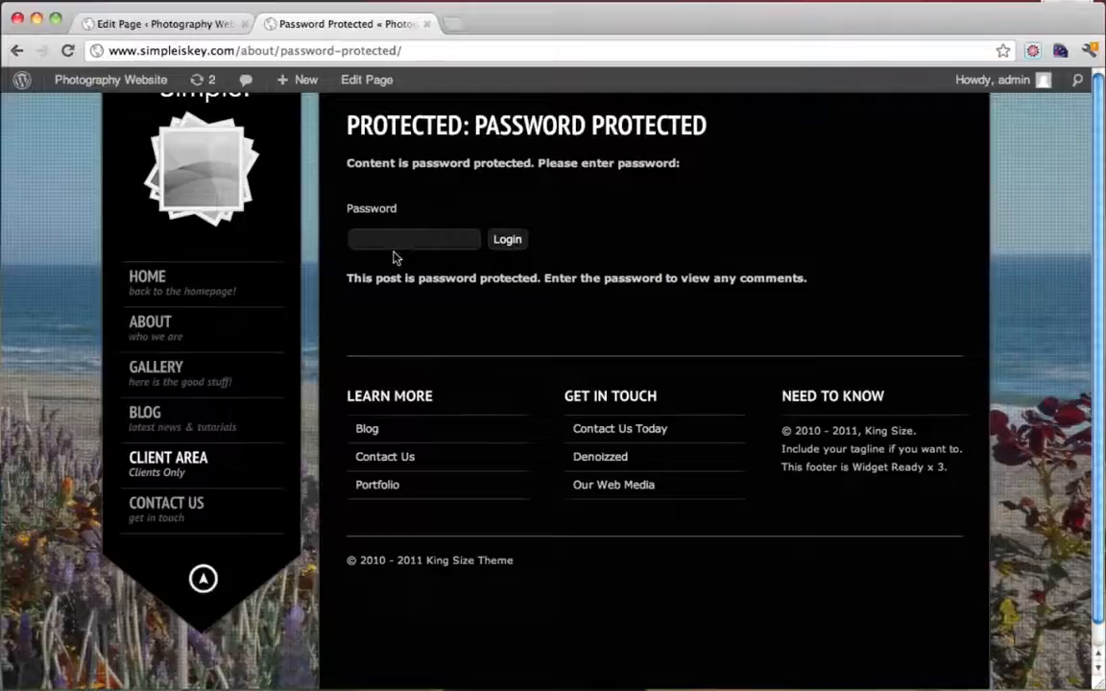
Submit the page password on the Client Area login, which lands on PAGE NOT FOUND at wp-pass.php
click(418, 243)
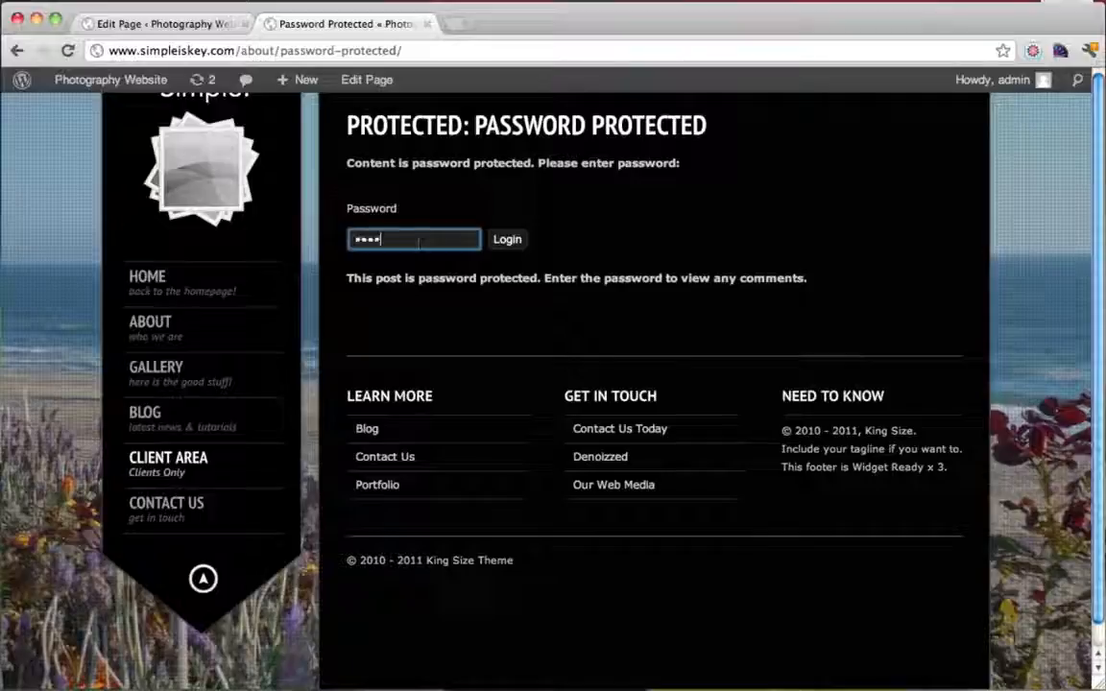
text(•••••••••)
click(507, 240)
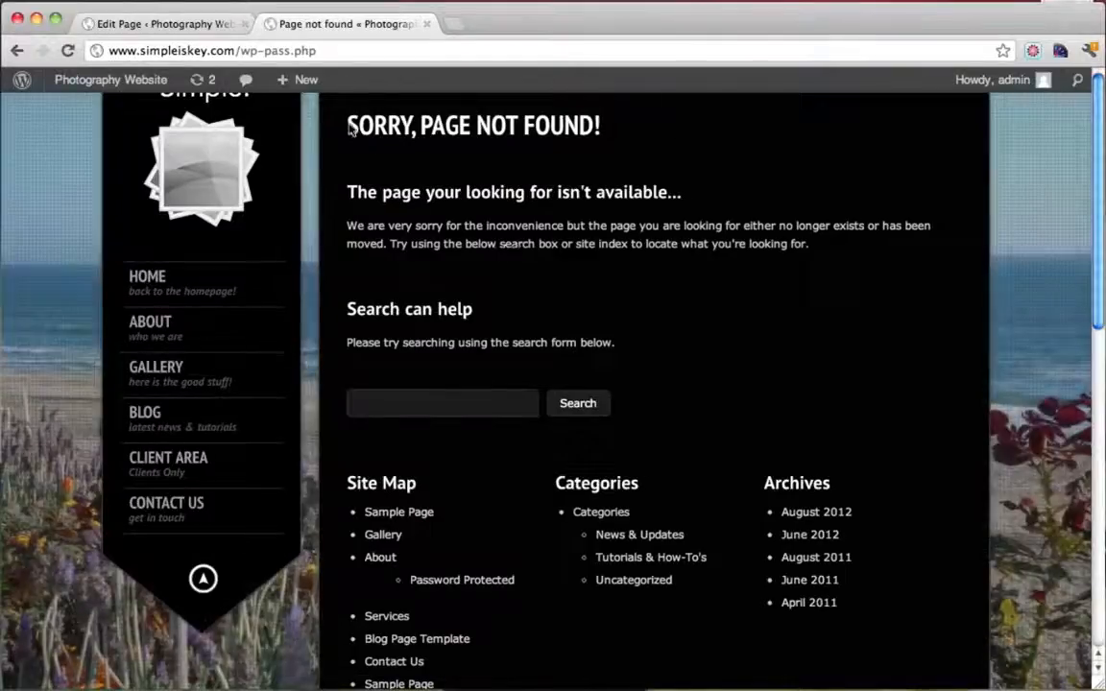
drag(419, 125, 612, 127)
click(553, 139)
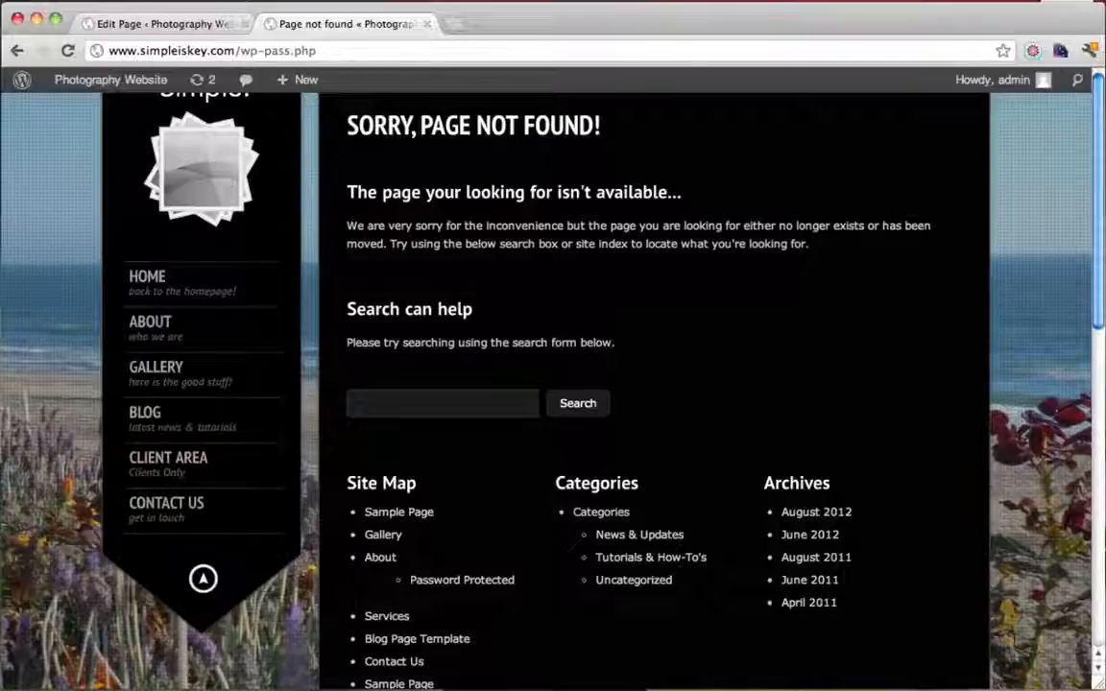
Go to the admin dashboard, then Appearance > Themes > Editor to show KingSize's style.css
click(192, 29)
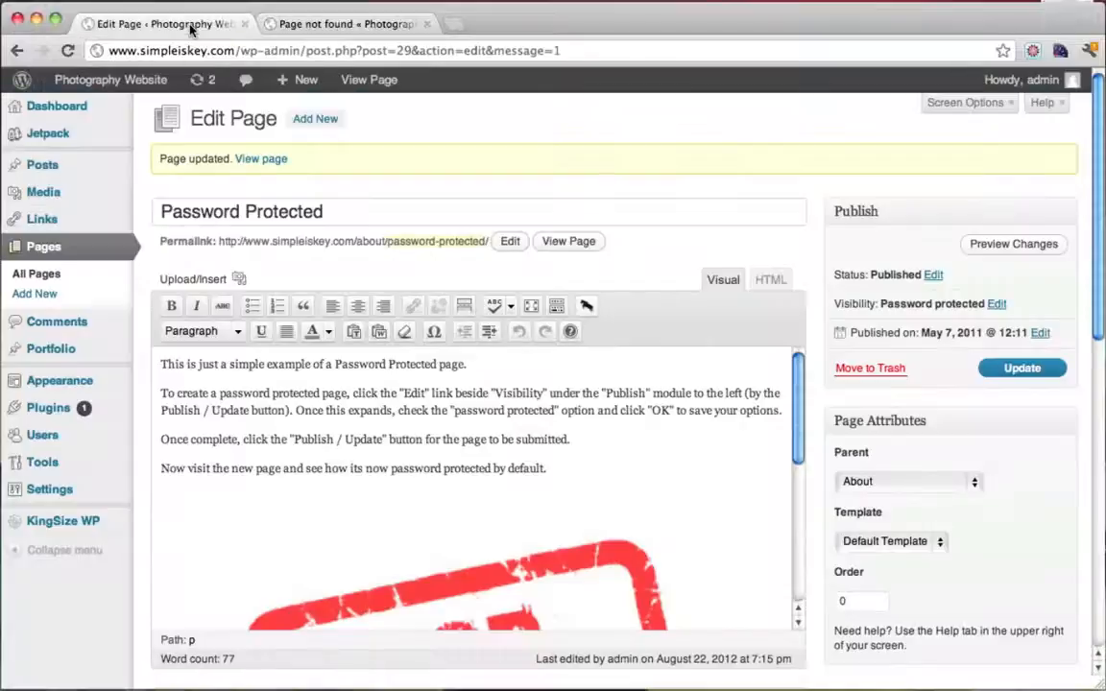
click(367, 28)
mouse_move(113, 92)
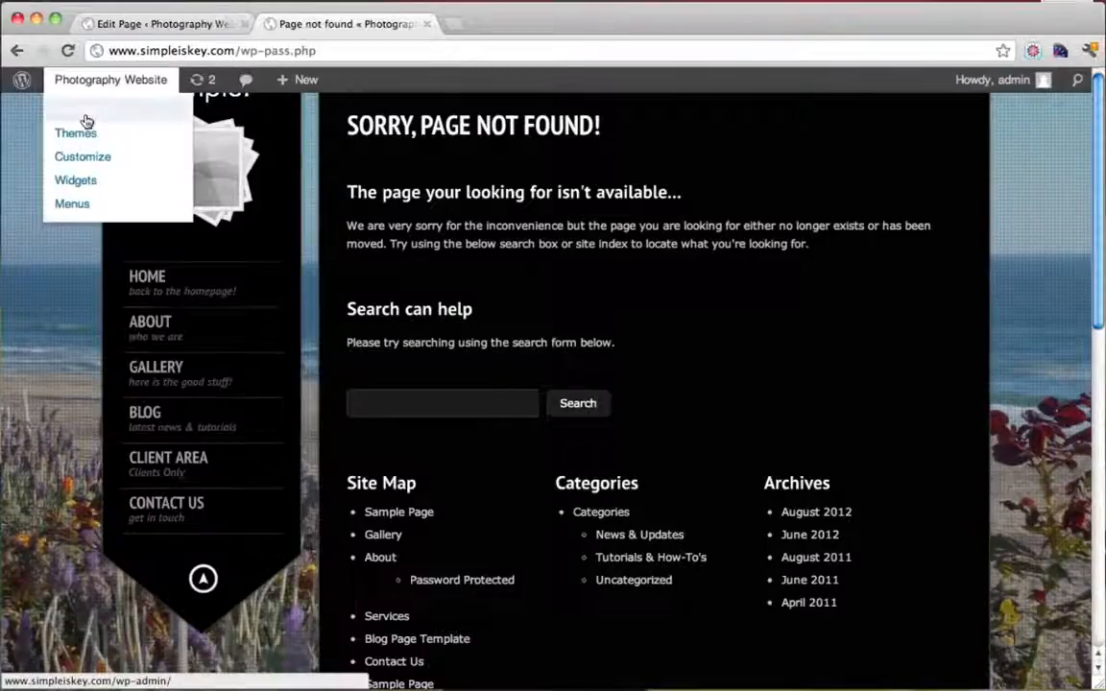
click(85, 117)
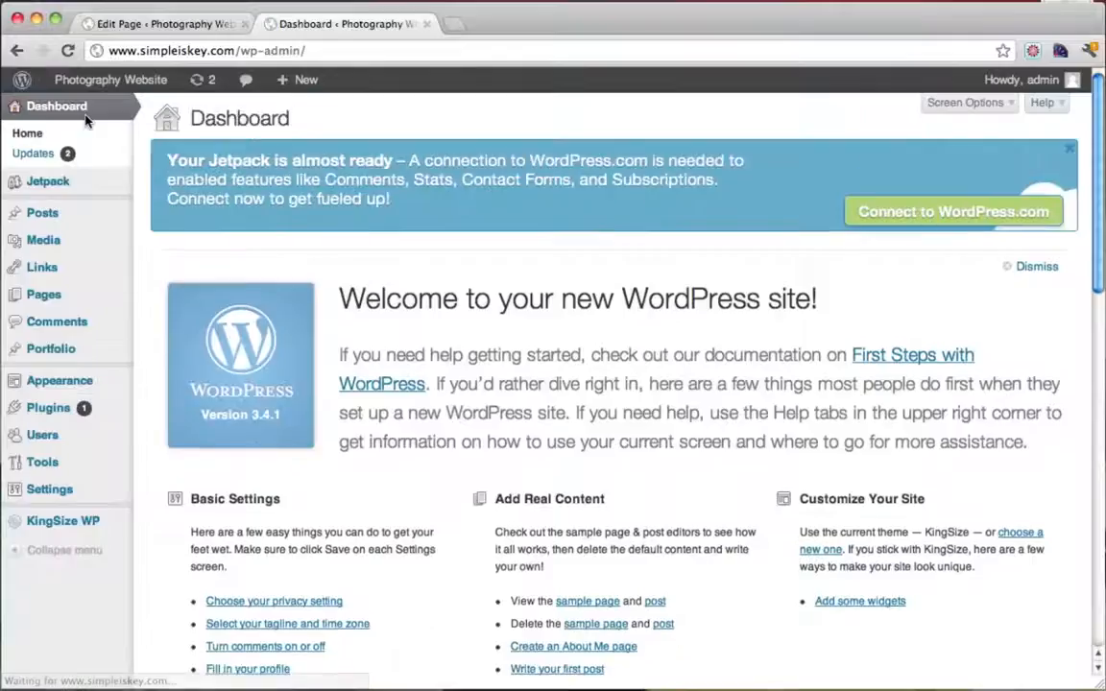
mouse_move(85, 385)
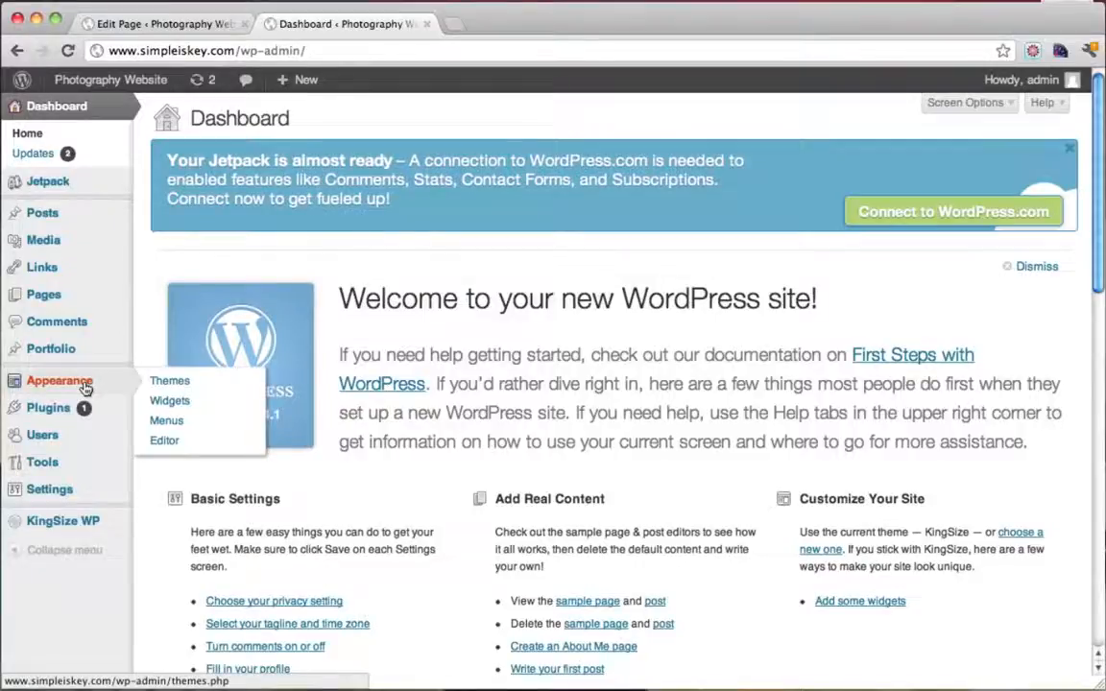
click(167, 382)
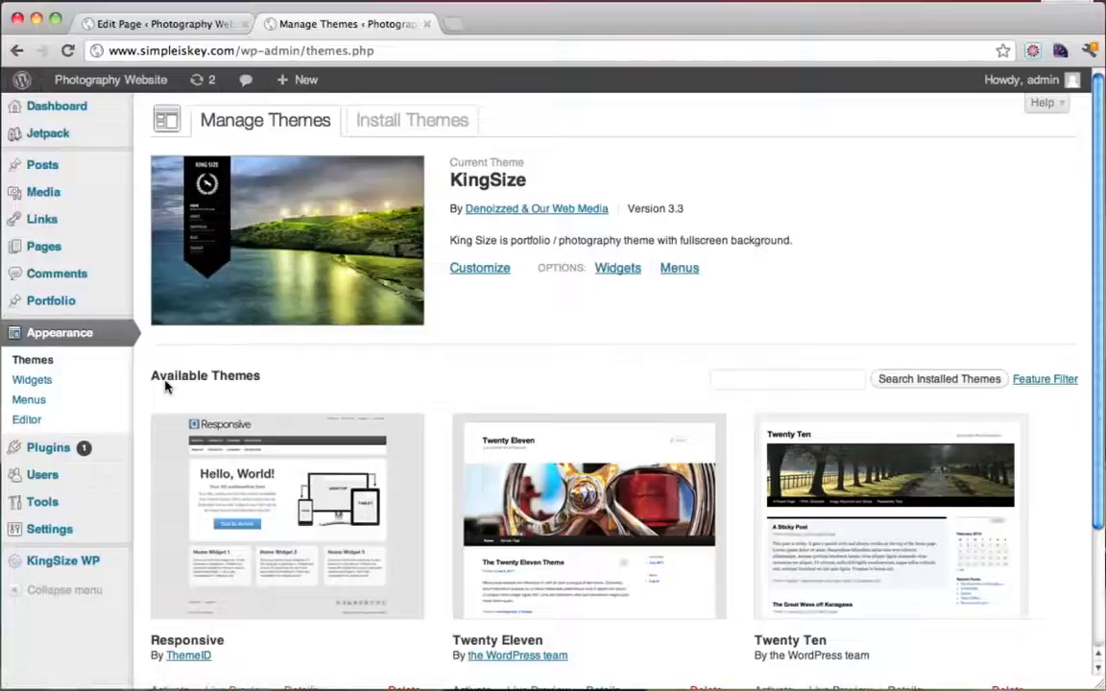
click(45, 421)
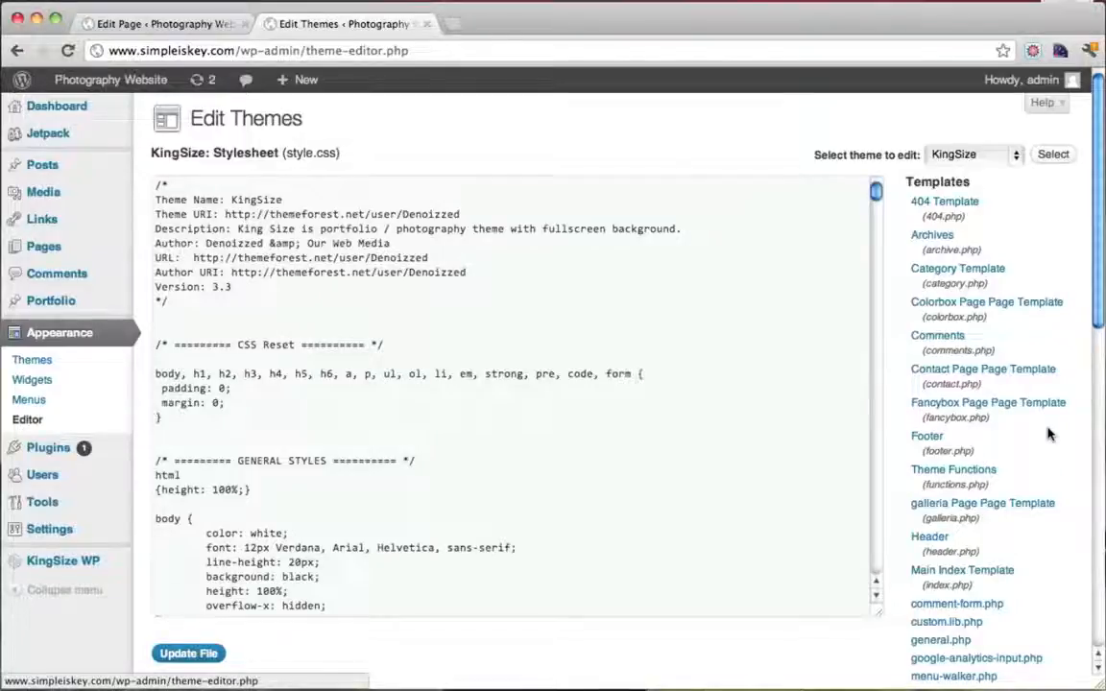
Load the Theme Functions file (functions.php) in the editor and bring up the find bar
scroll(1048, 434, down, 2)
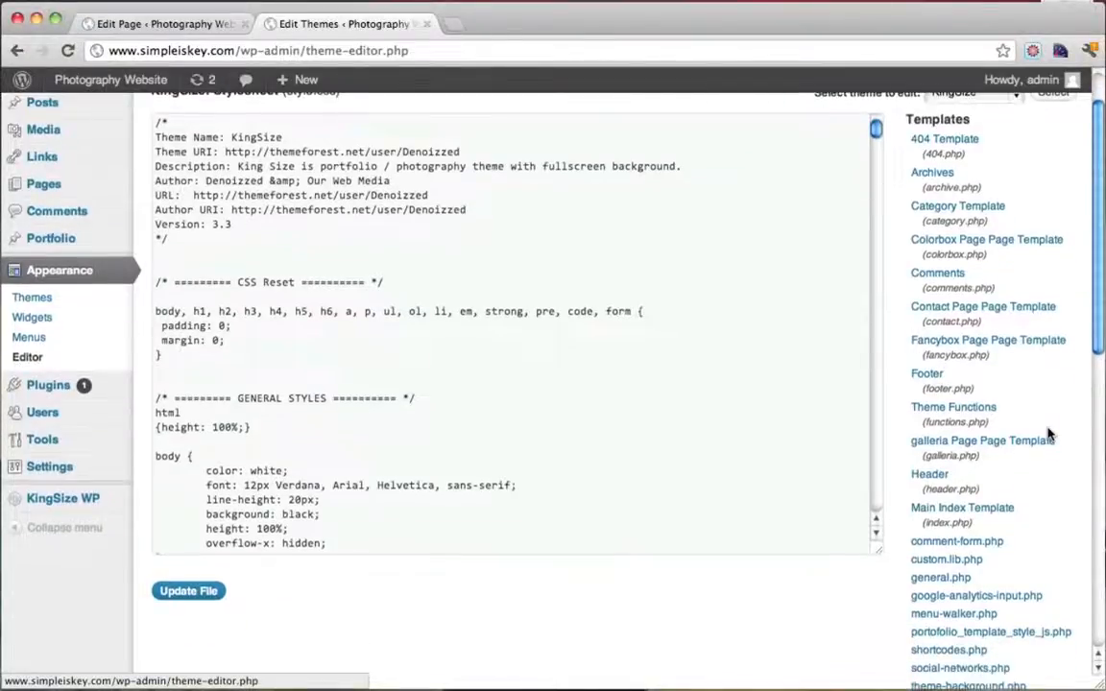
click(950, 410)
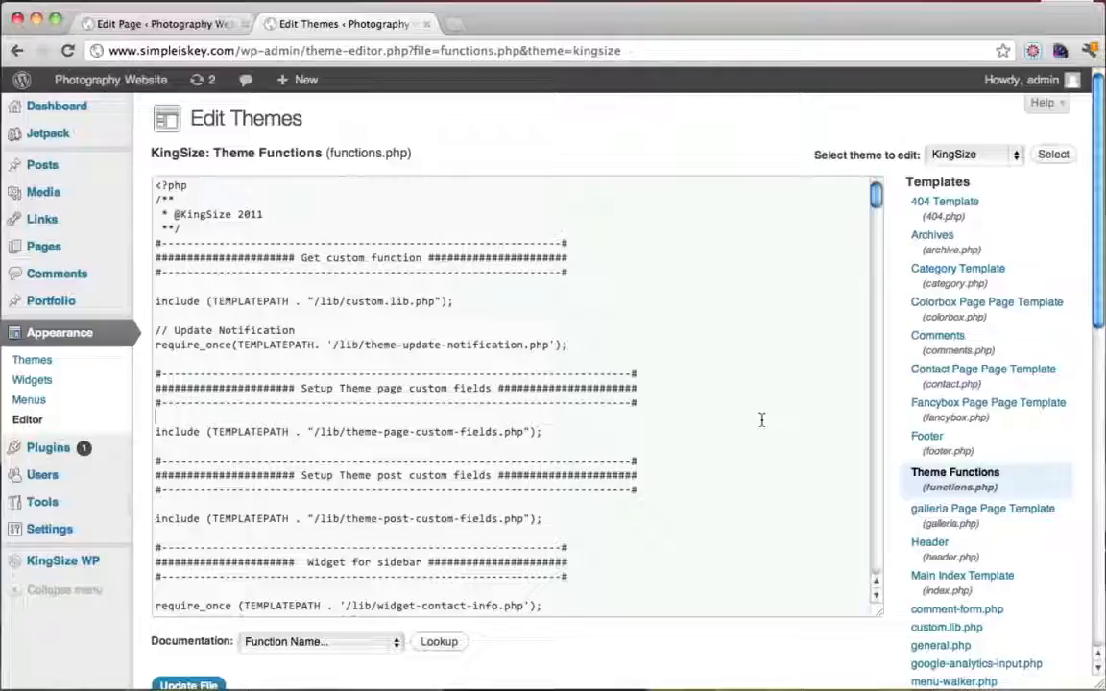
key(super+f)
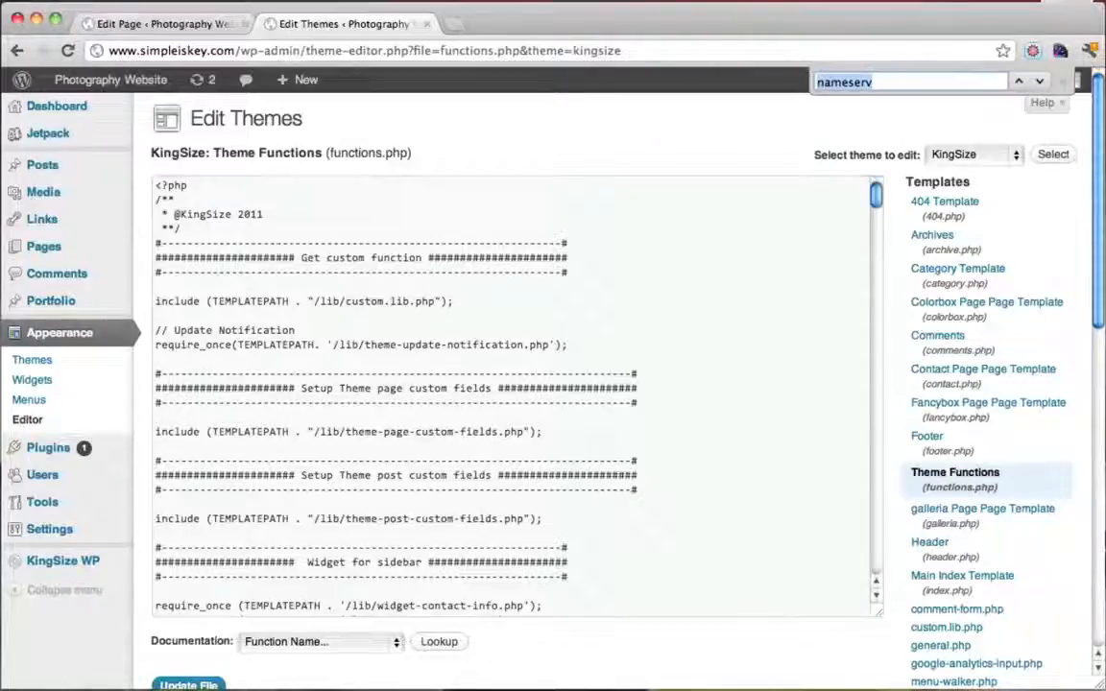
click(886, 84)
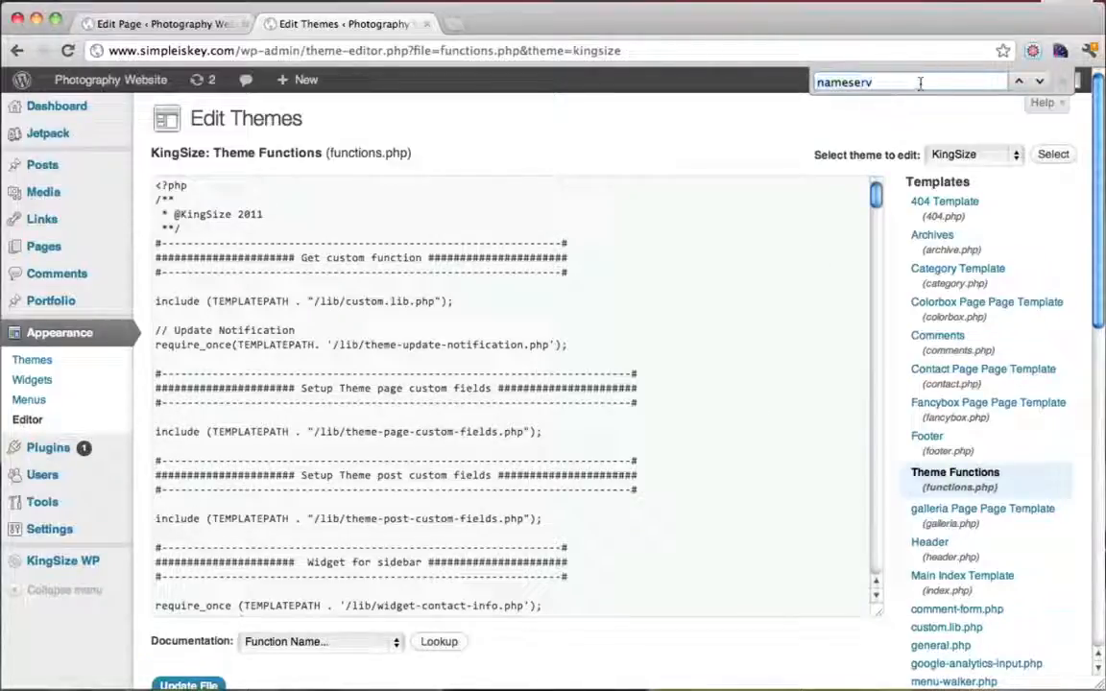
double_click(915, 88)
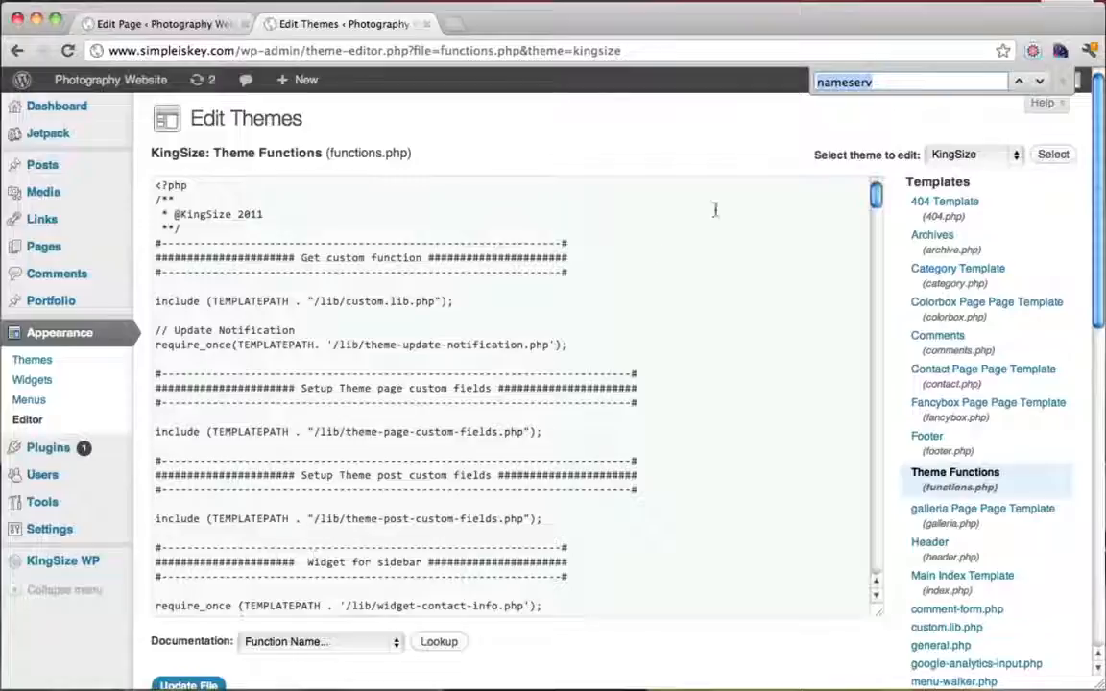
Reopen the find bar from the Edit menu and with Cmd+F, ready for a new search
click(1062, 81)
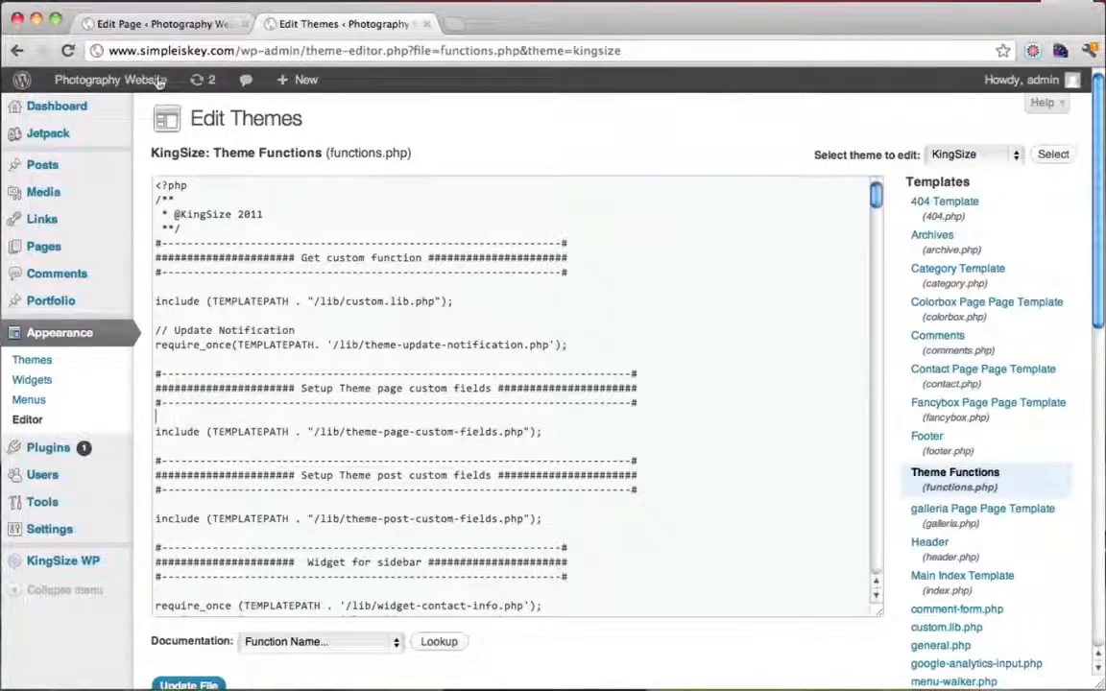
click(157, 416)
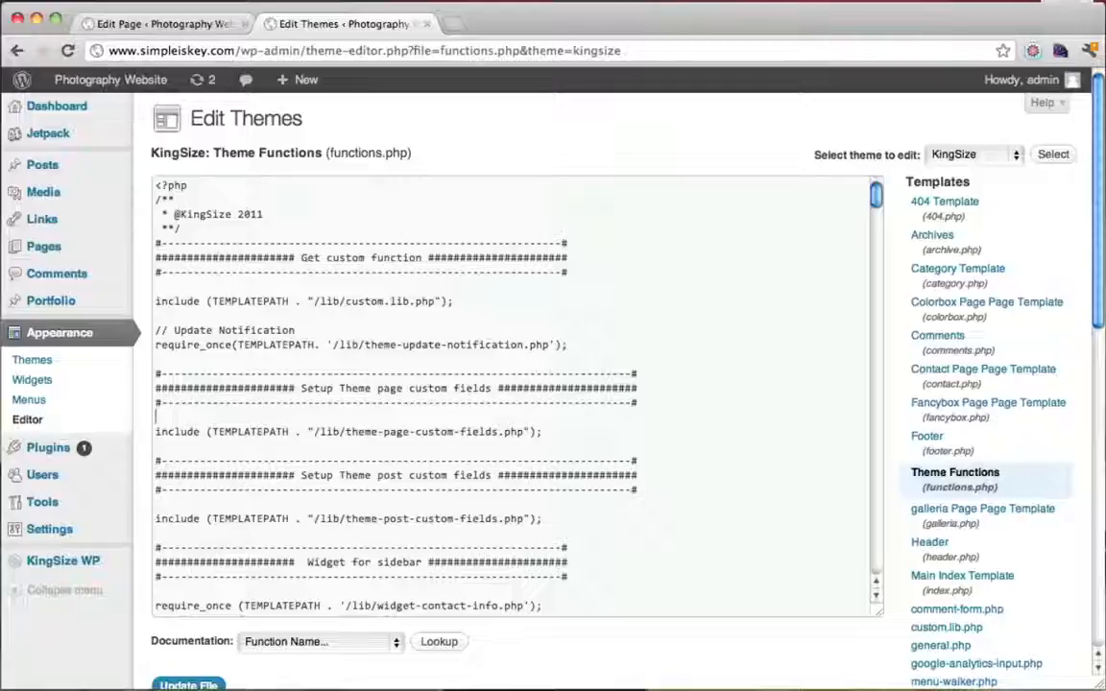
click(133, 0)
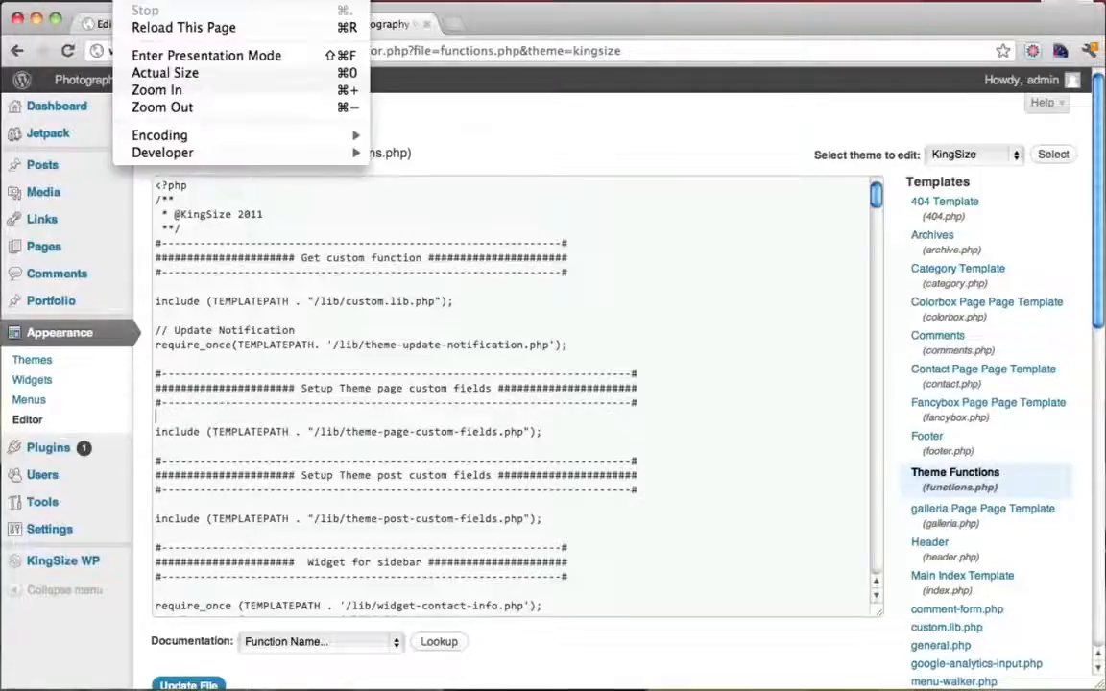
mouse_move(92, 0)
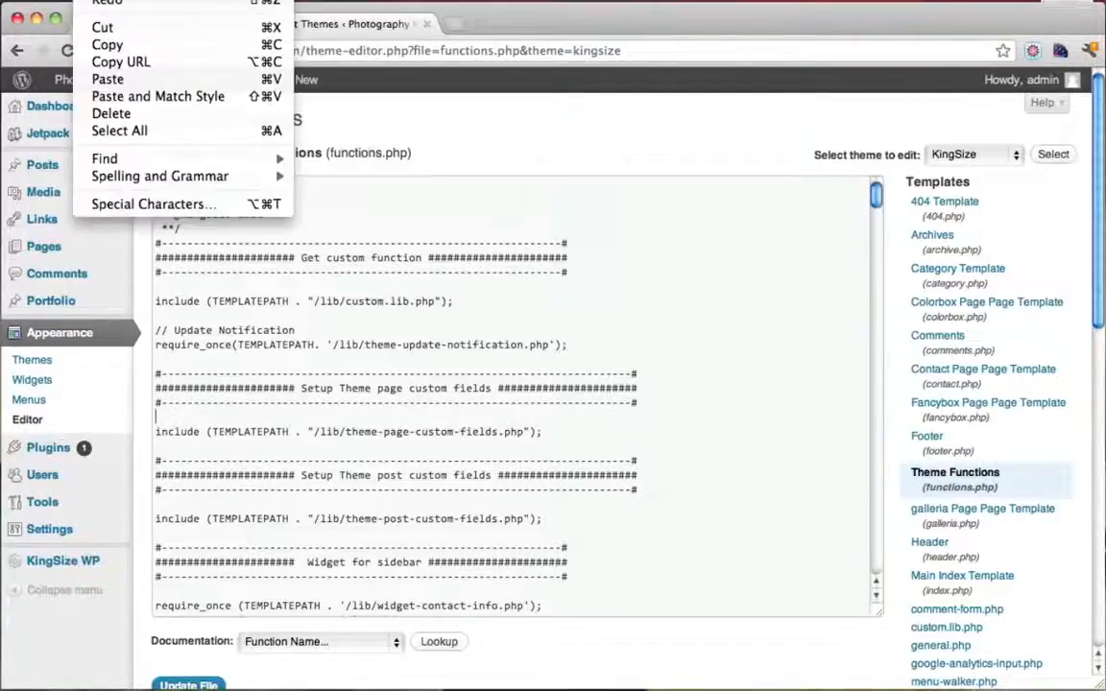
mouse_move(159, 165)
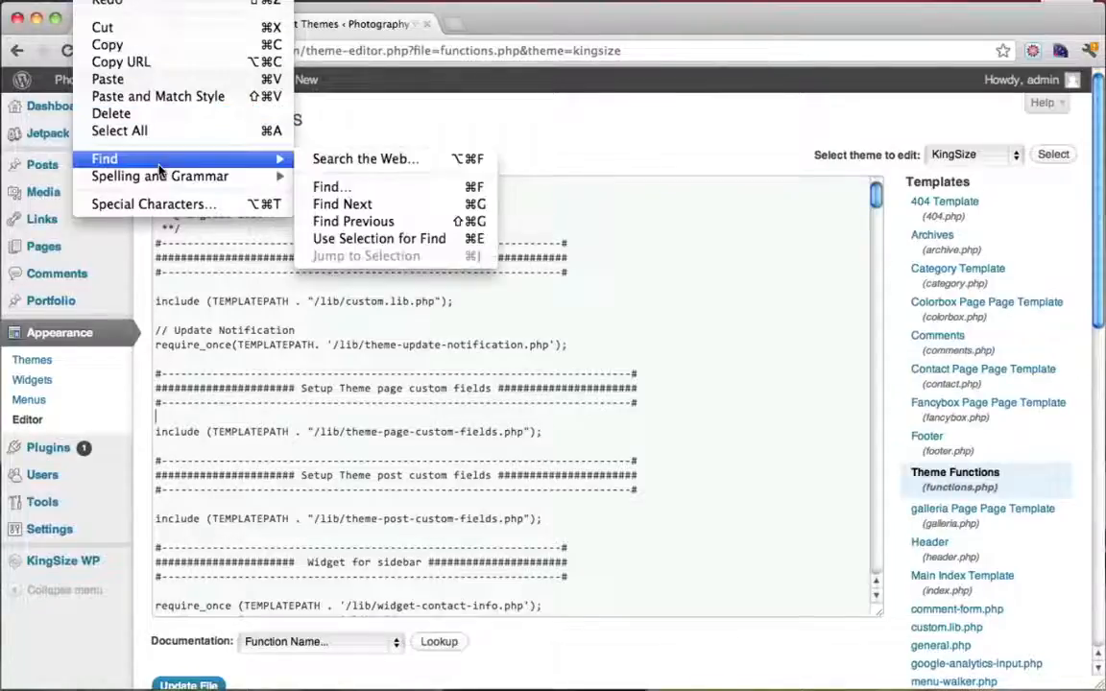
click(366, 190)
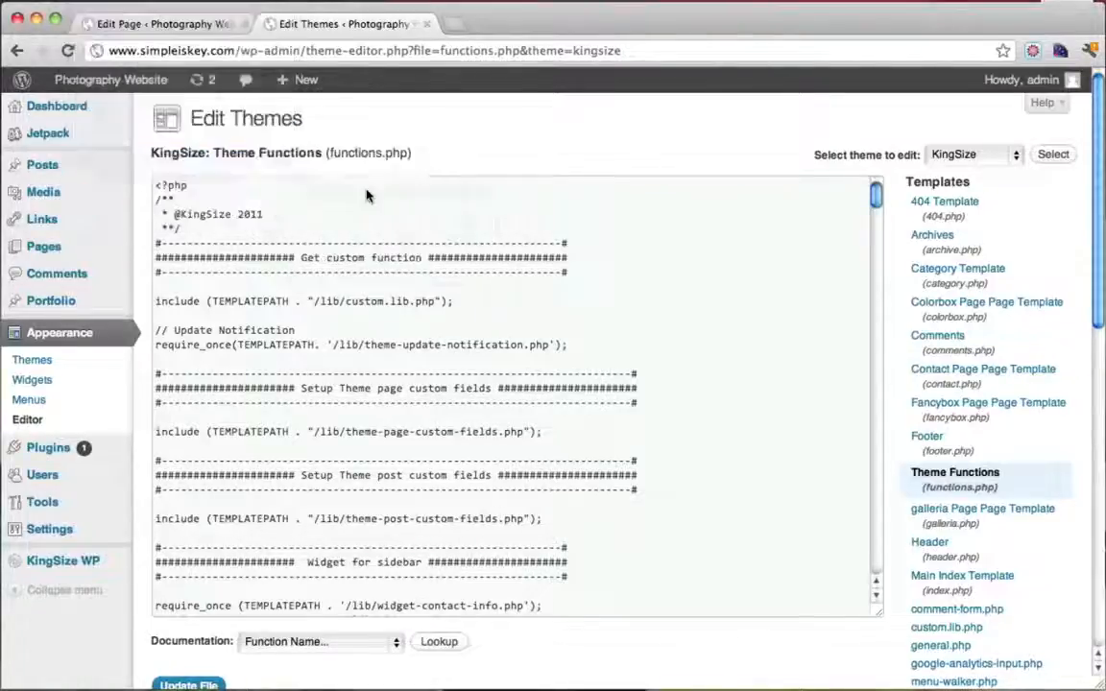
click(1062, 83)
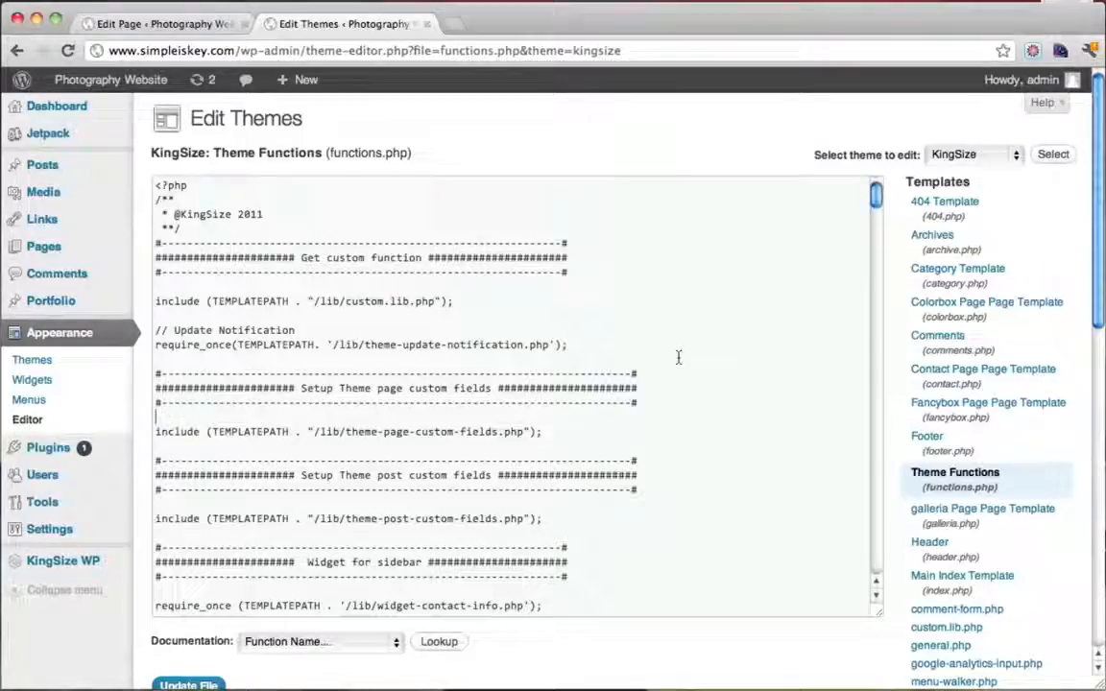
key(super+f)
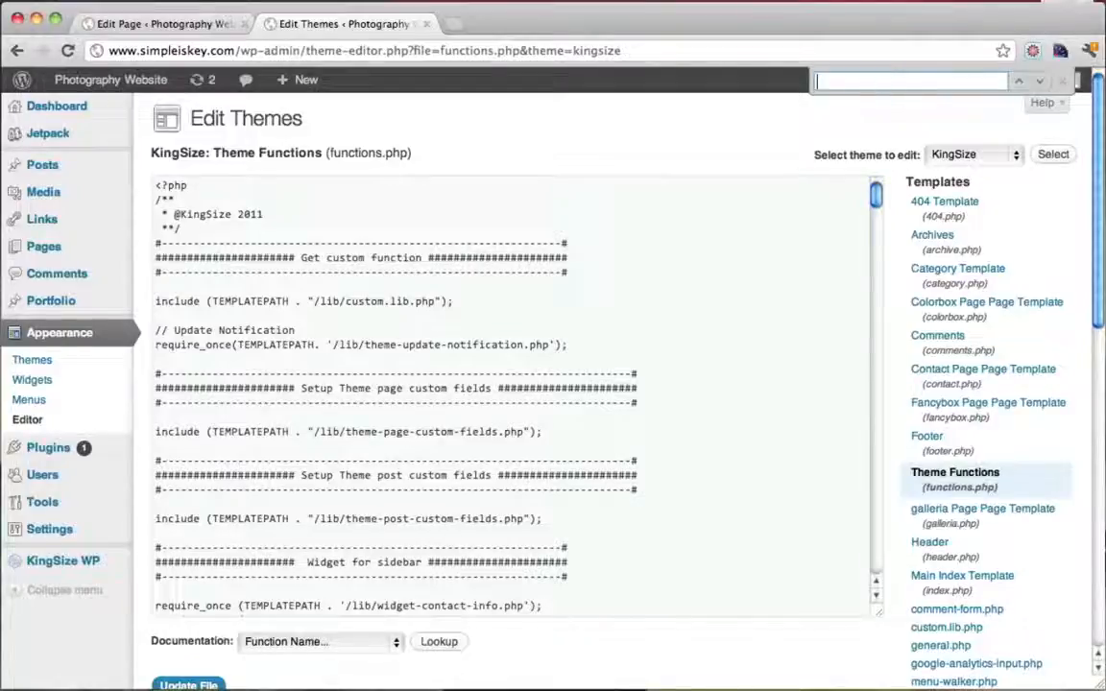
Find wp-pass in the password form action and replace it with wp-login.php?action=postpass
text(wp-)
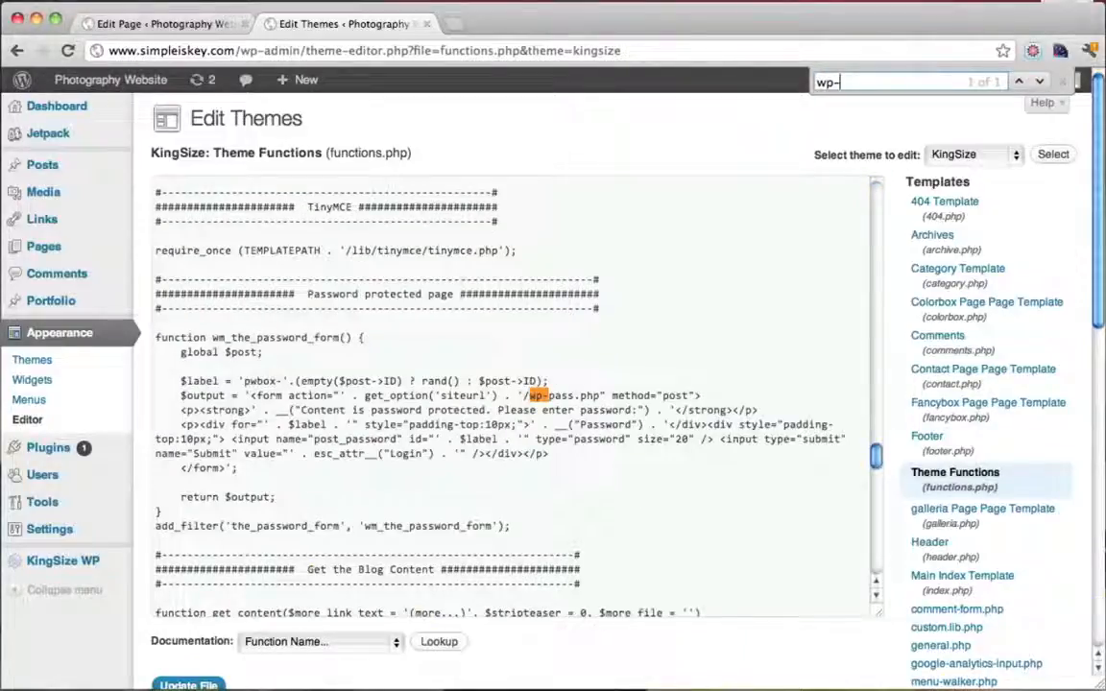
text(pas)
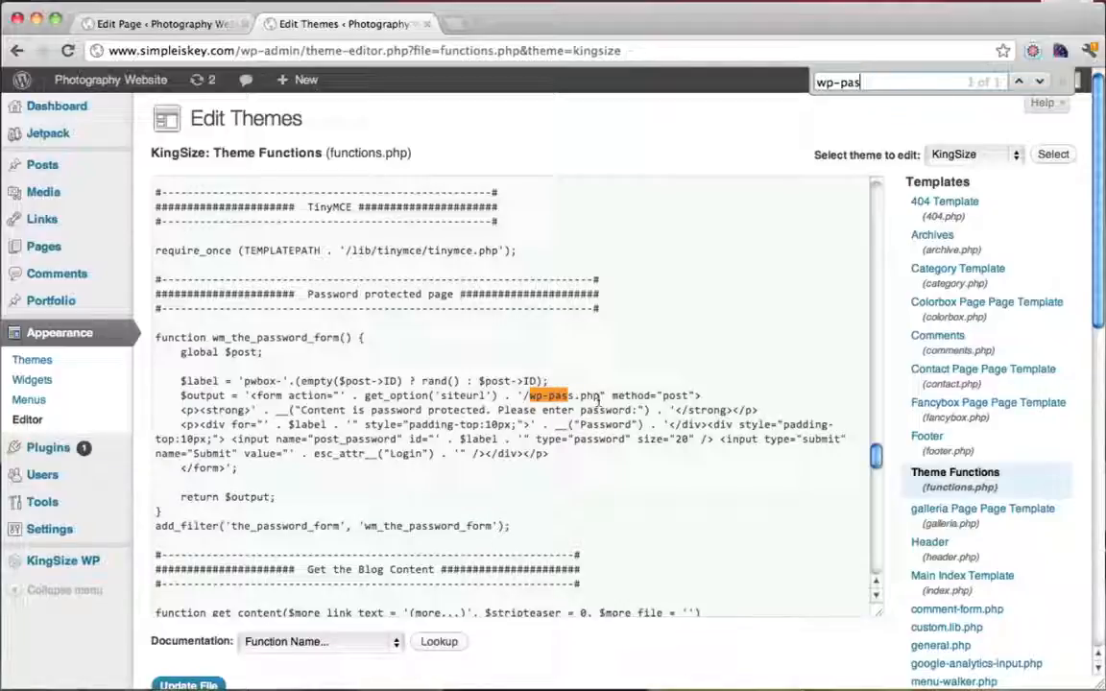
drag(600, 397, 530, 404)
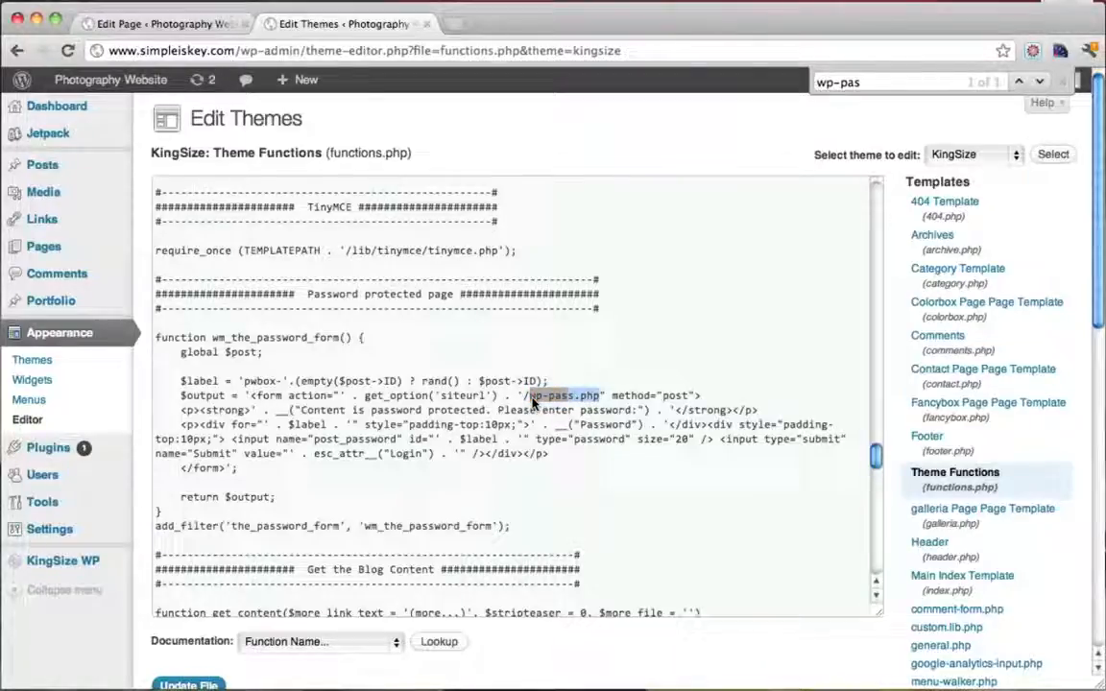
text(wp-lo)
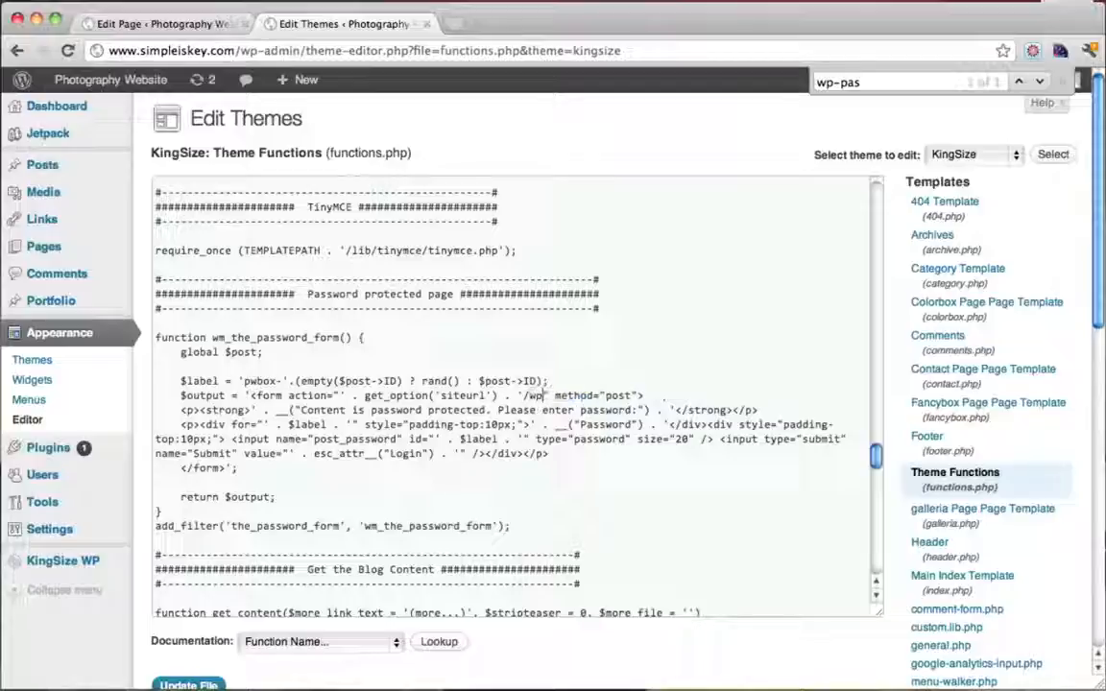
text(gin)
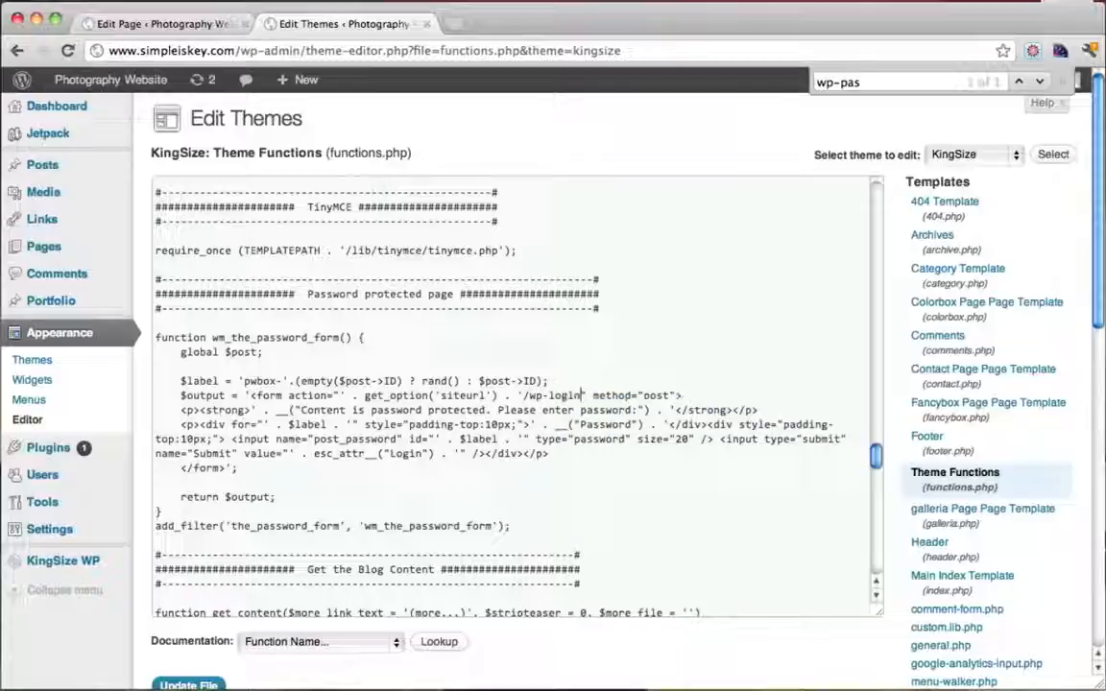
text(.php)
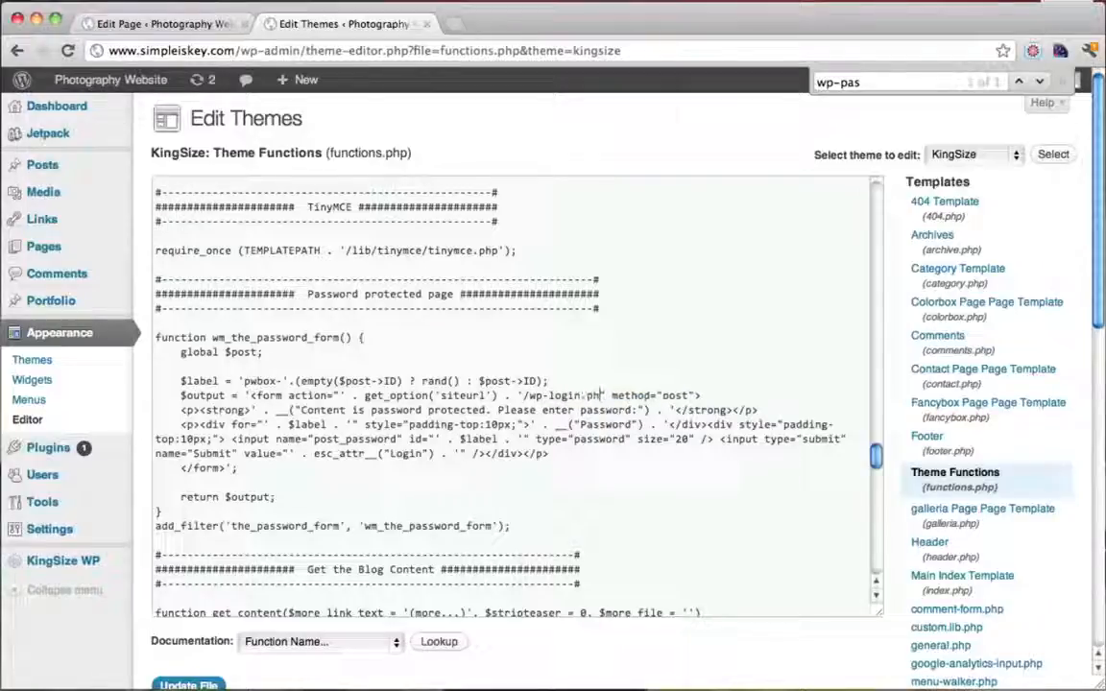
text(?)
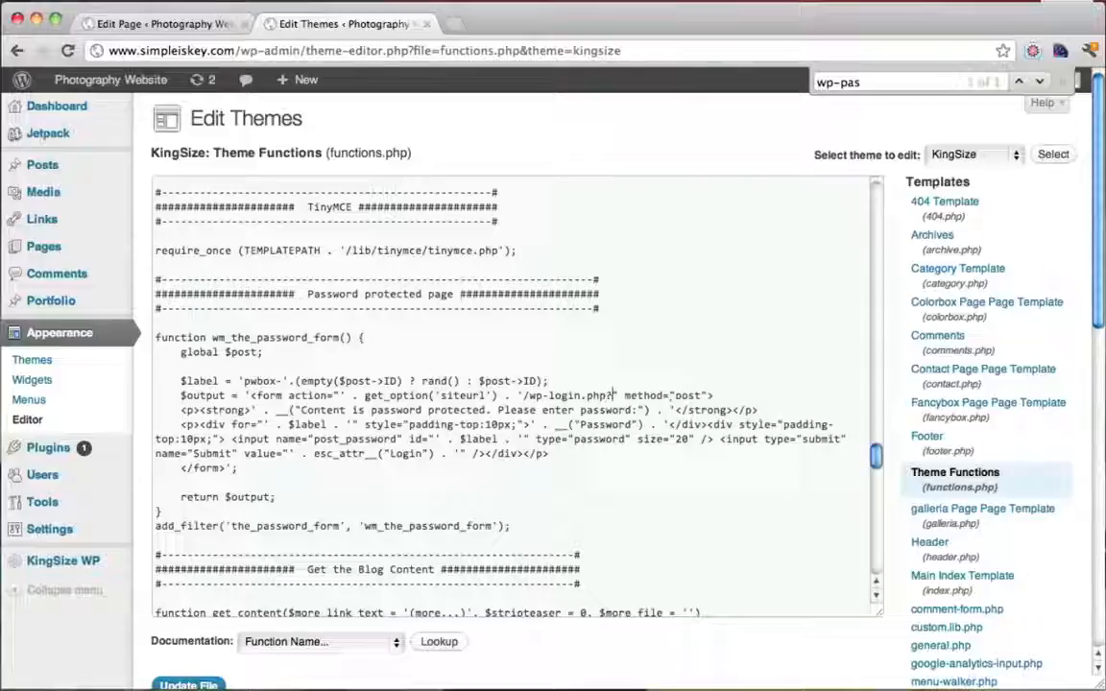
text(action=)
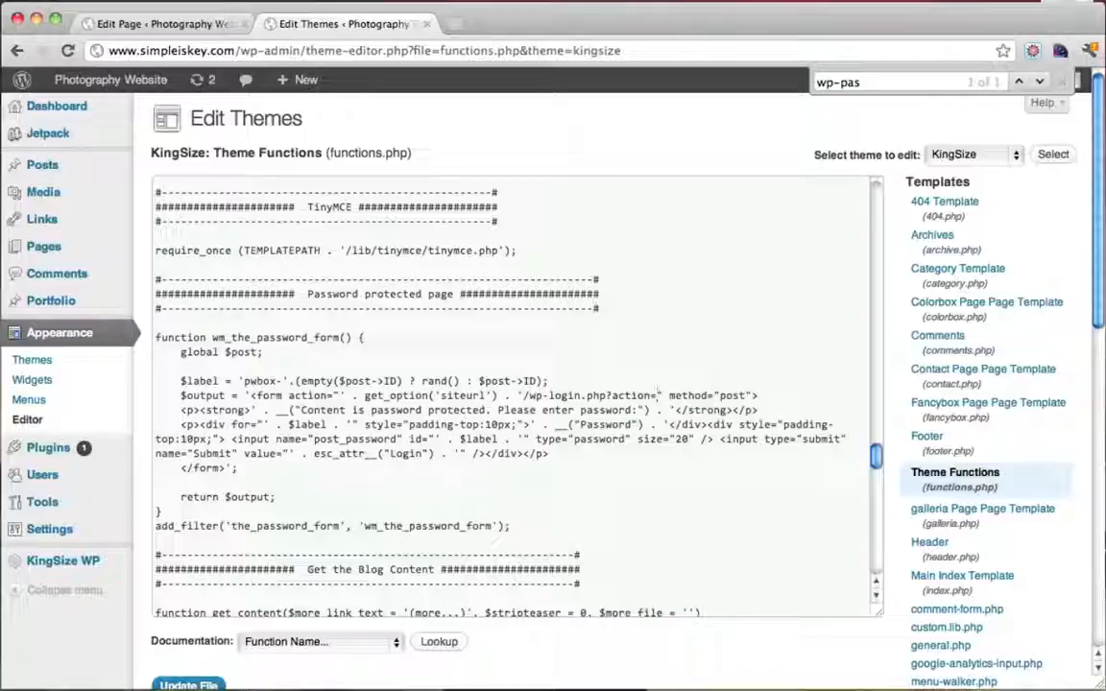
text(post)
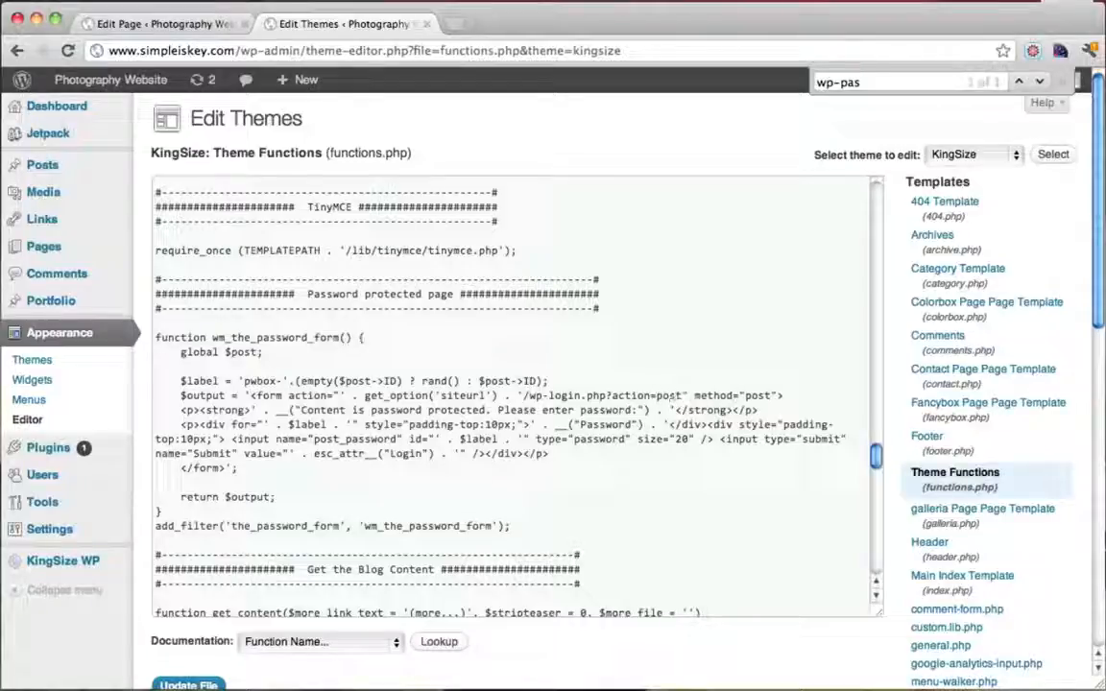
text(pass)
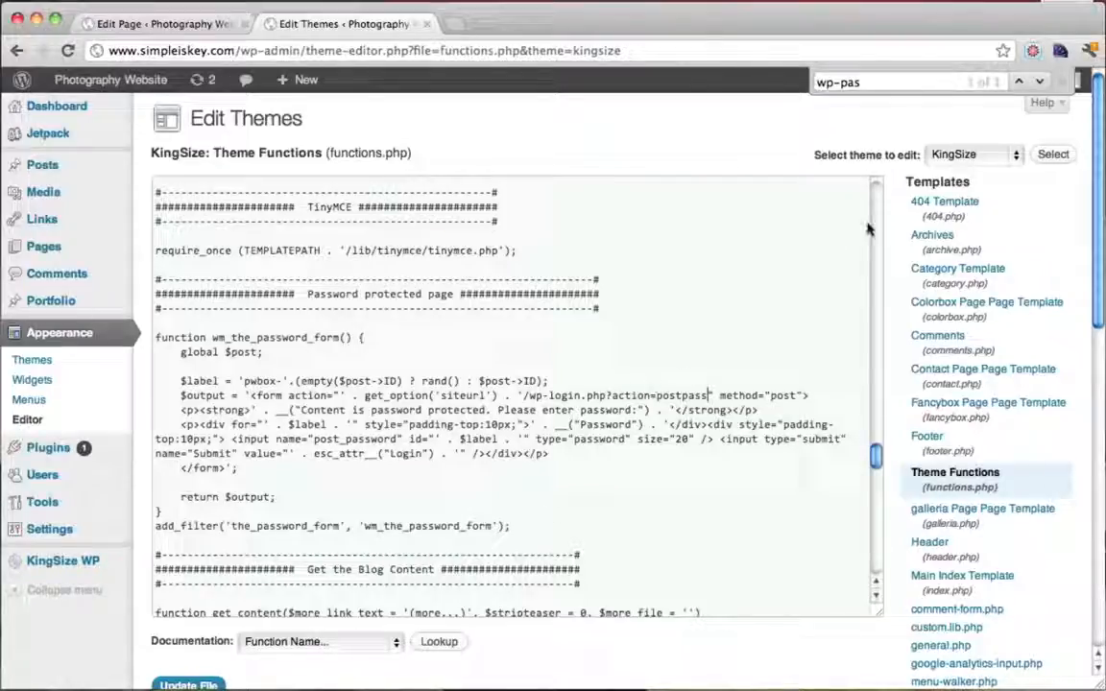
click(1063, 86)
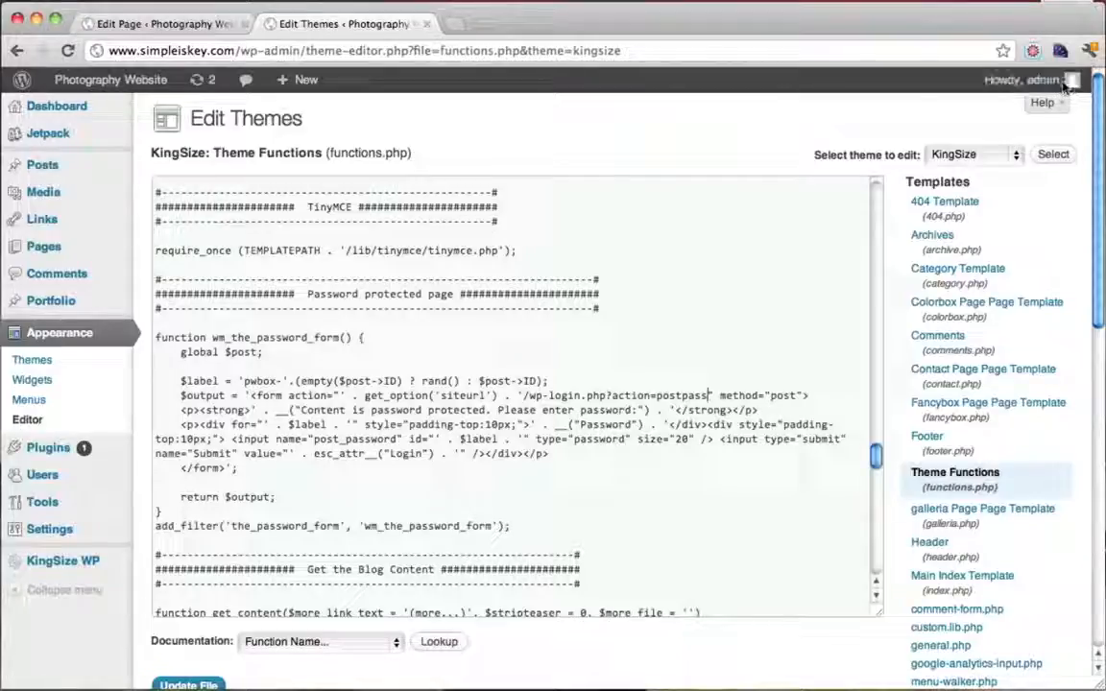
drag(525, 395, 711, 396)
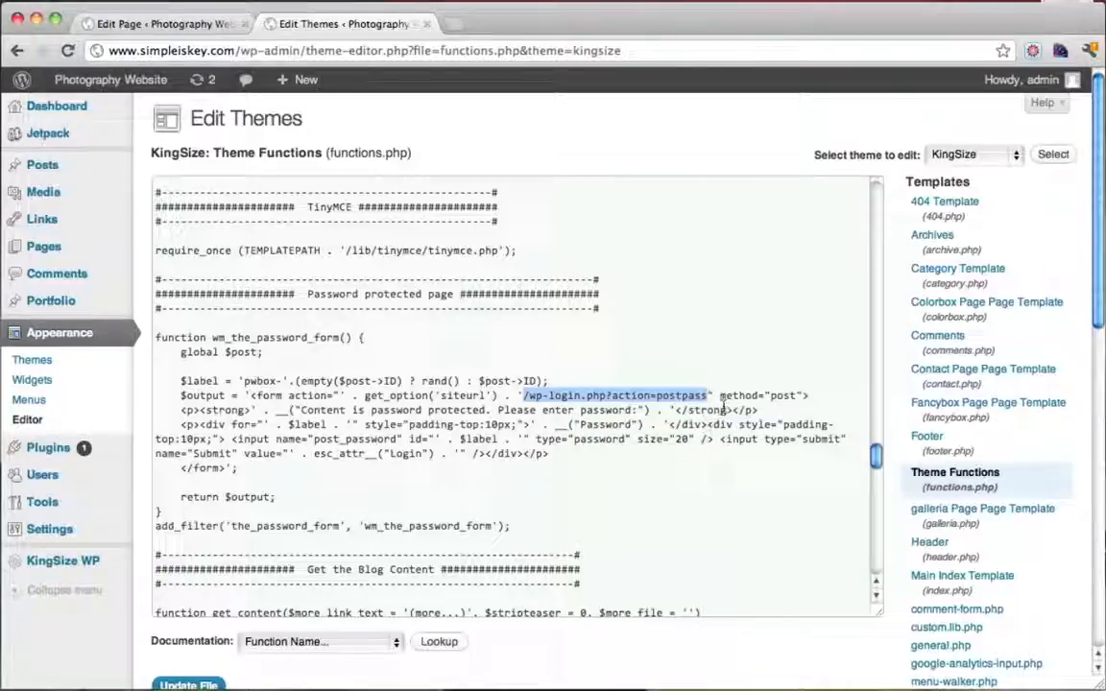
click(723, 408)
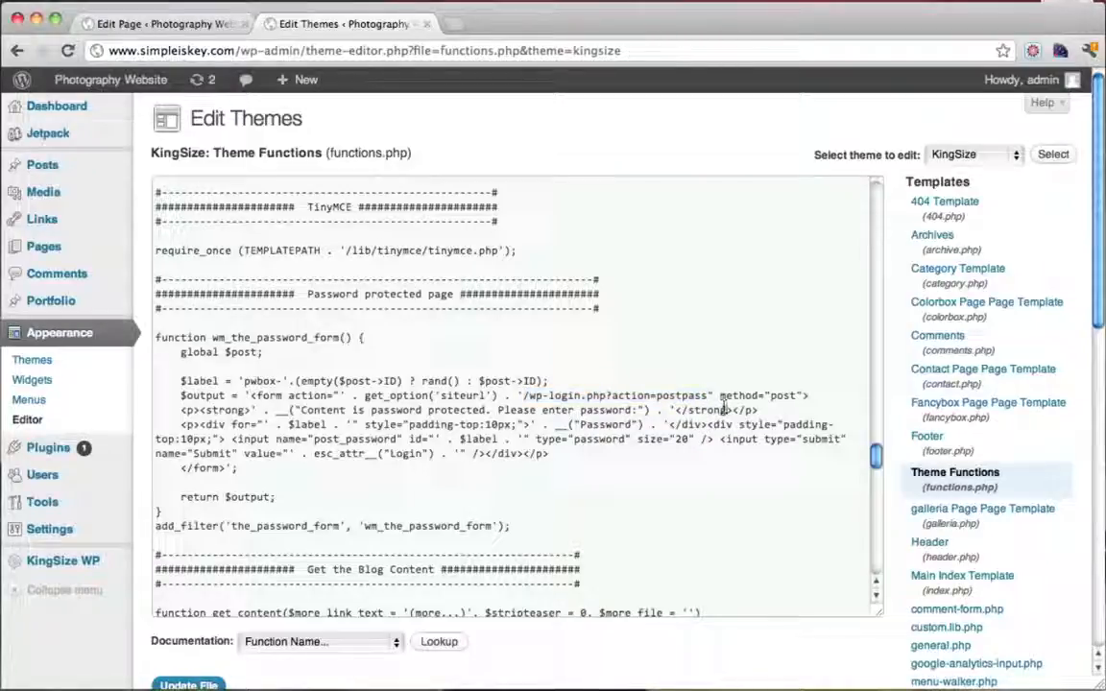
Update functions.php and check the file-edited-successfully confirmation
scroll(649, 429, down, 2)
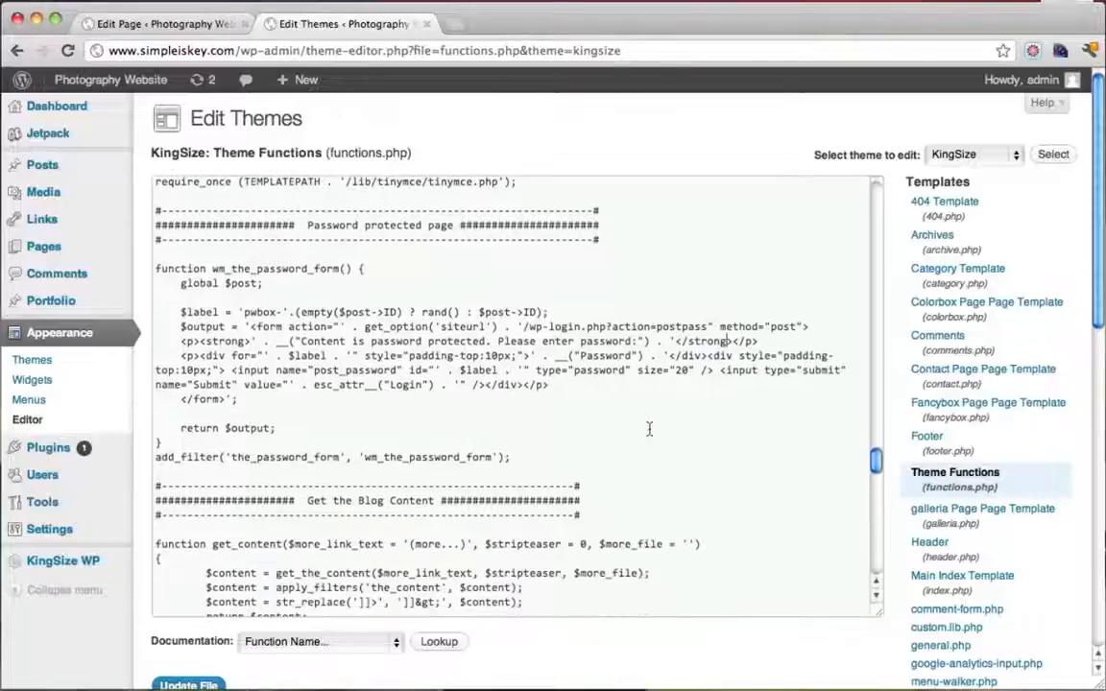
click(195, 685)
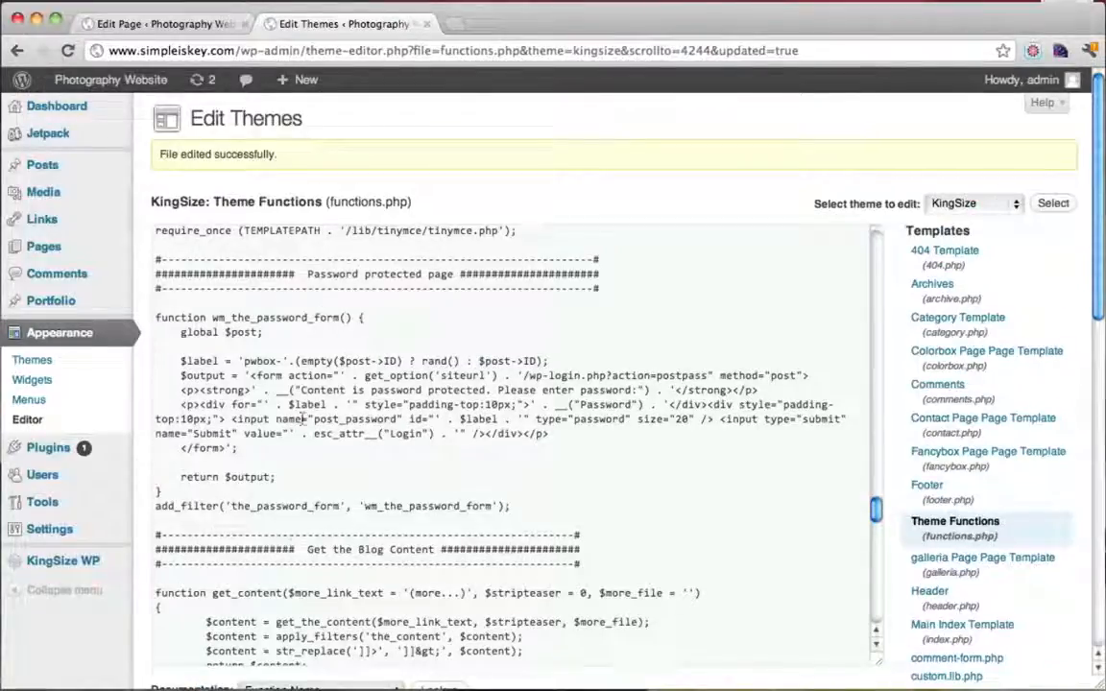
drag(147, 142, 238, 159)
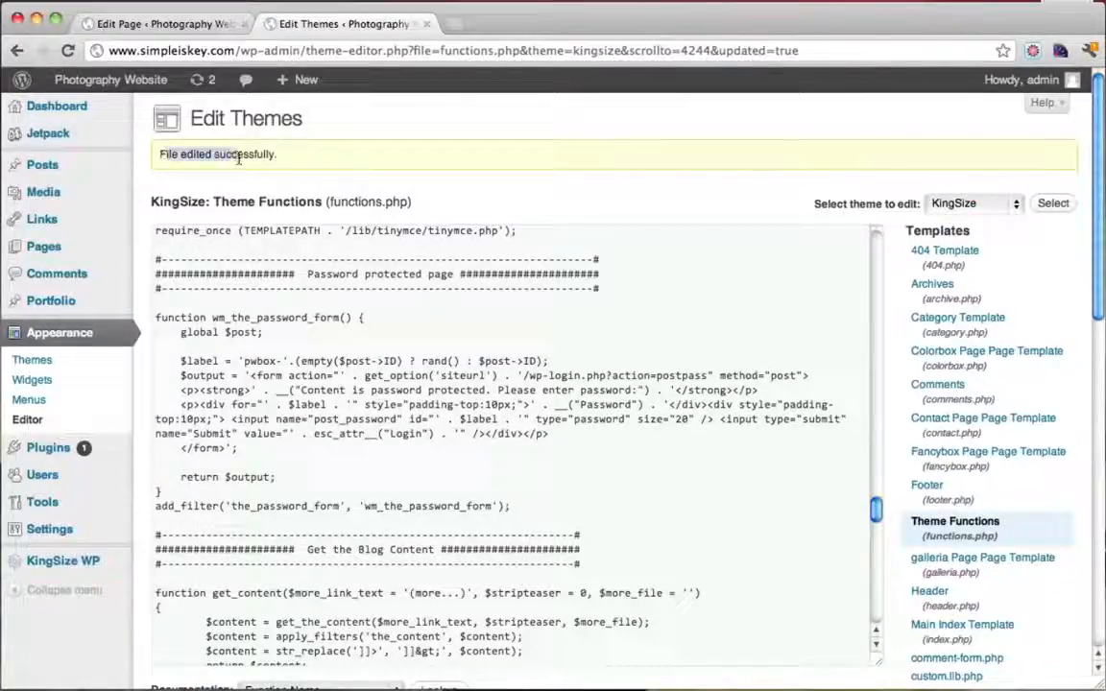
click(238, 157)
Visit the live site, open Client Area and try Login without entering a password
mouse_move(74, 85)
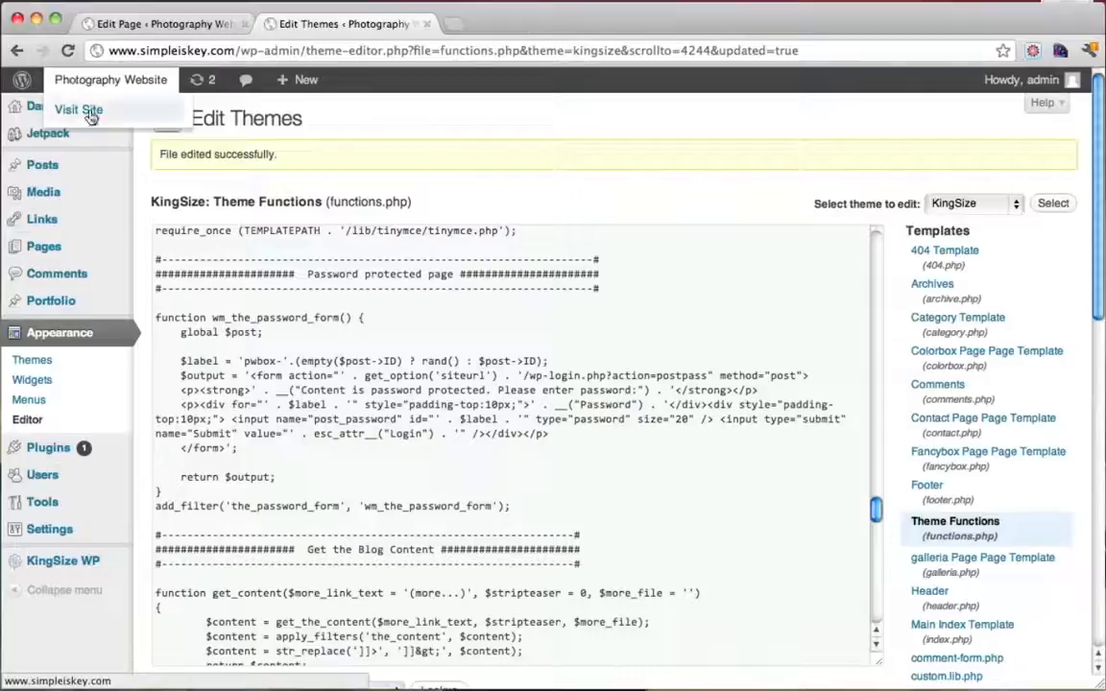
click(91, 113)
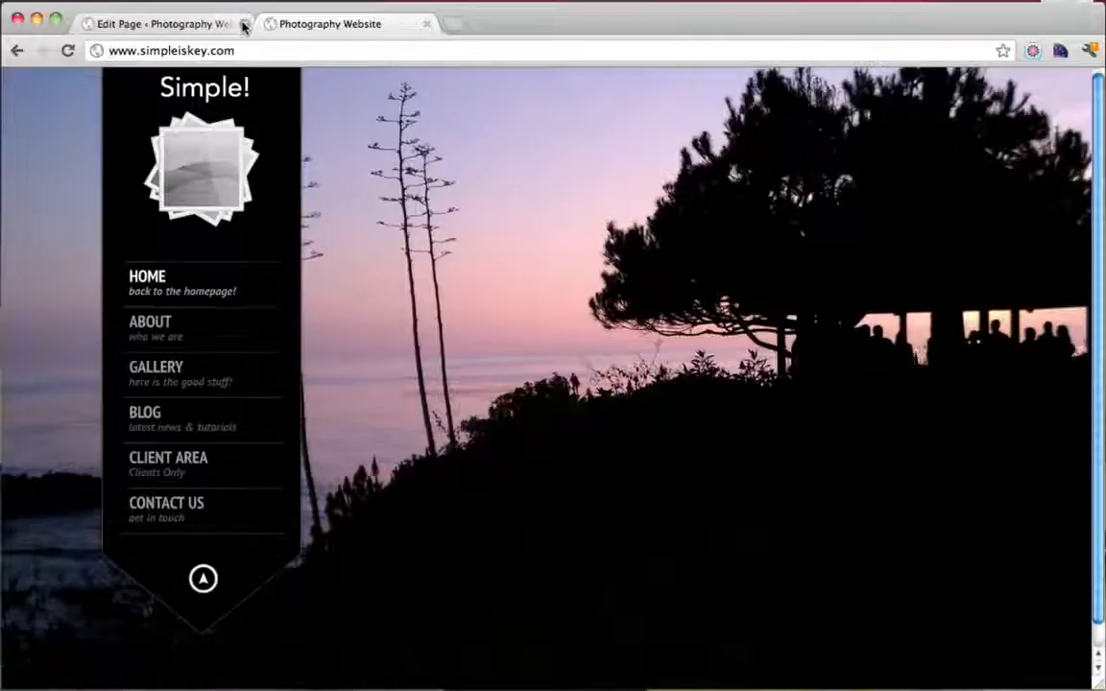
click(190, 475)
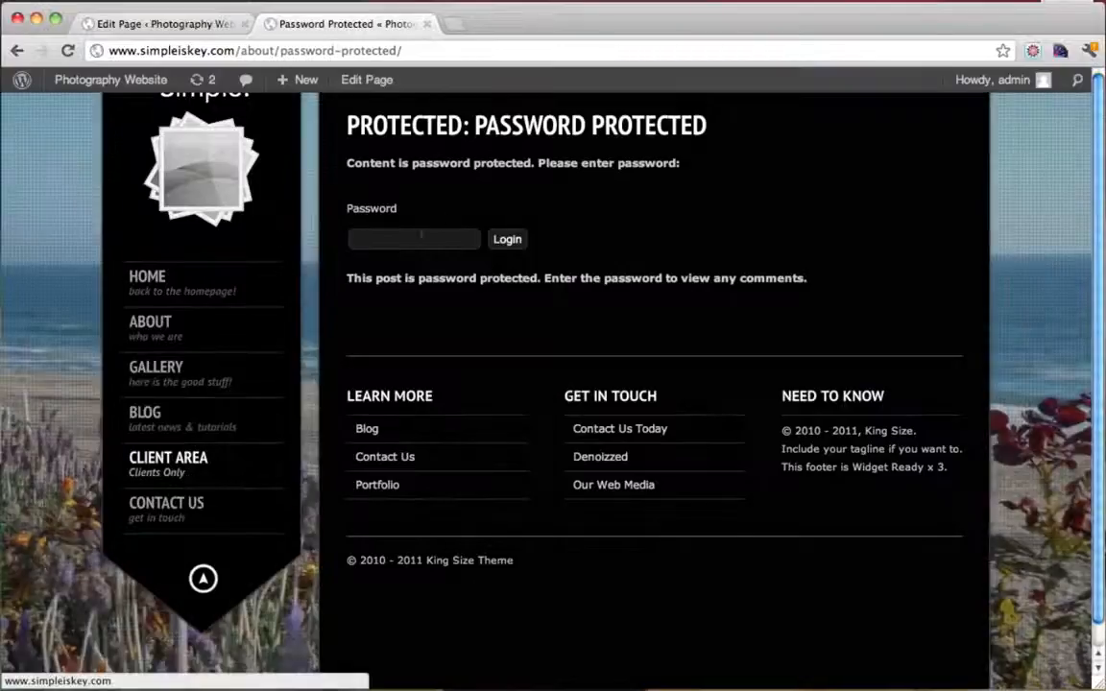
click(419, 237)
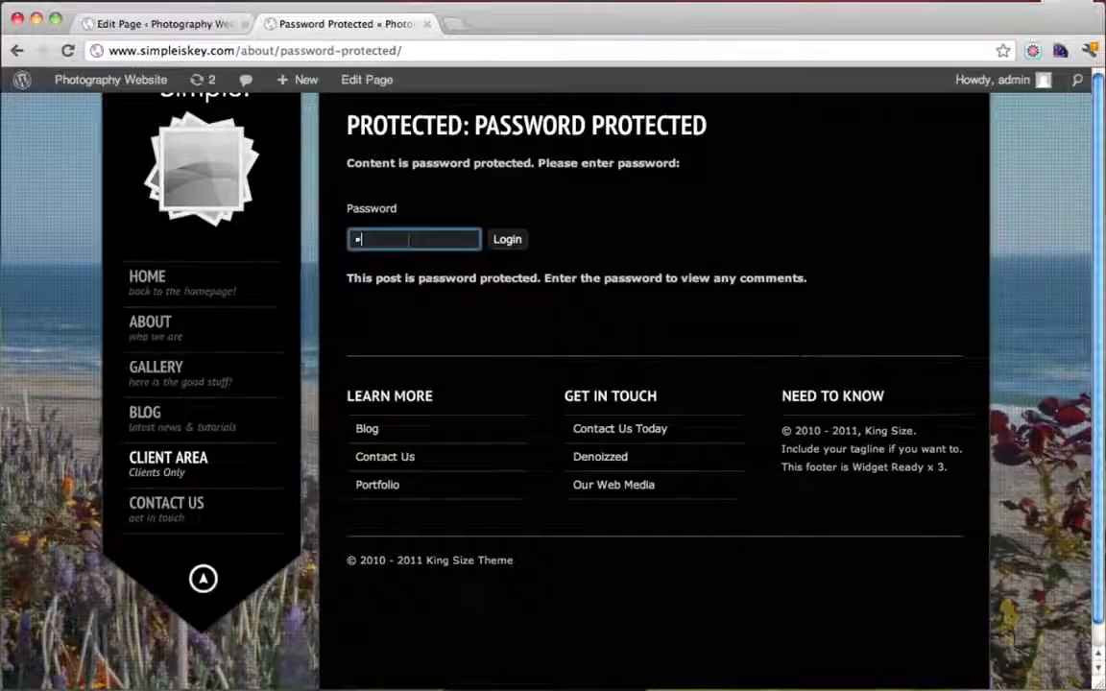
click(519, 243)
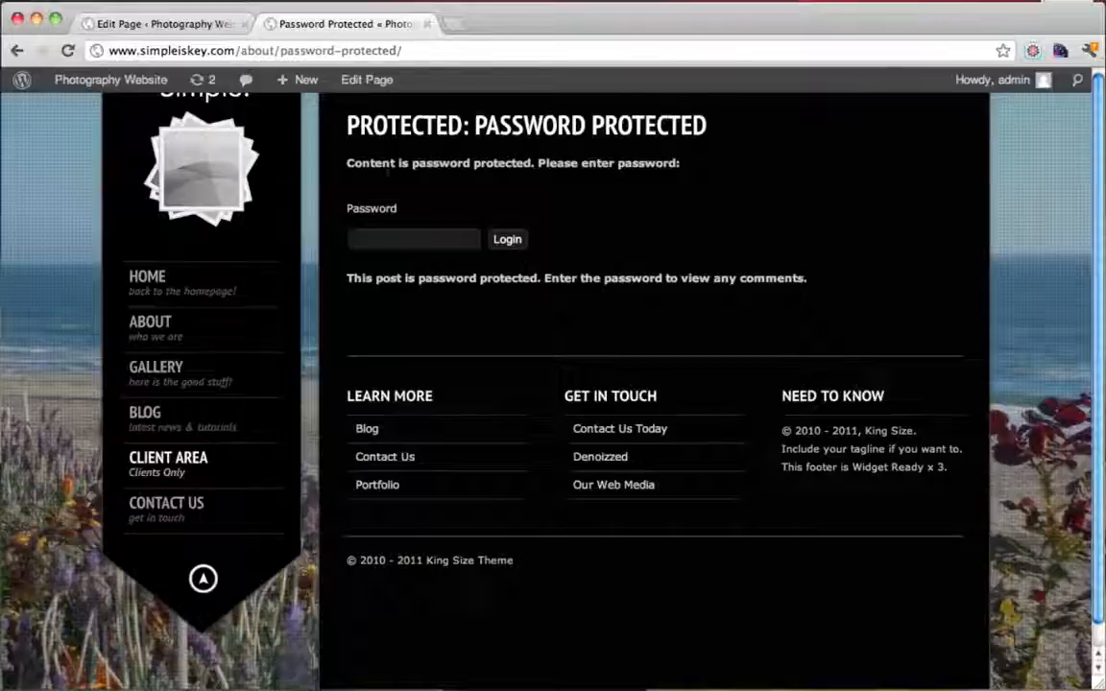
drag(347, 163, 645, 163)
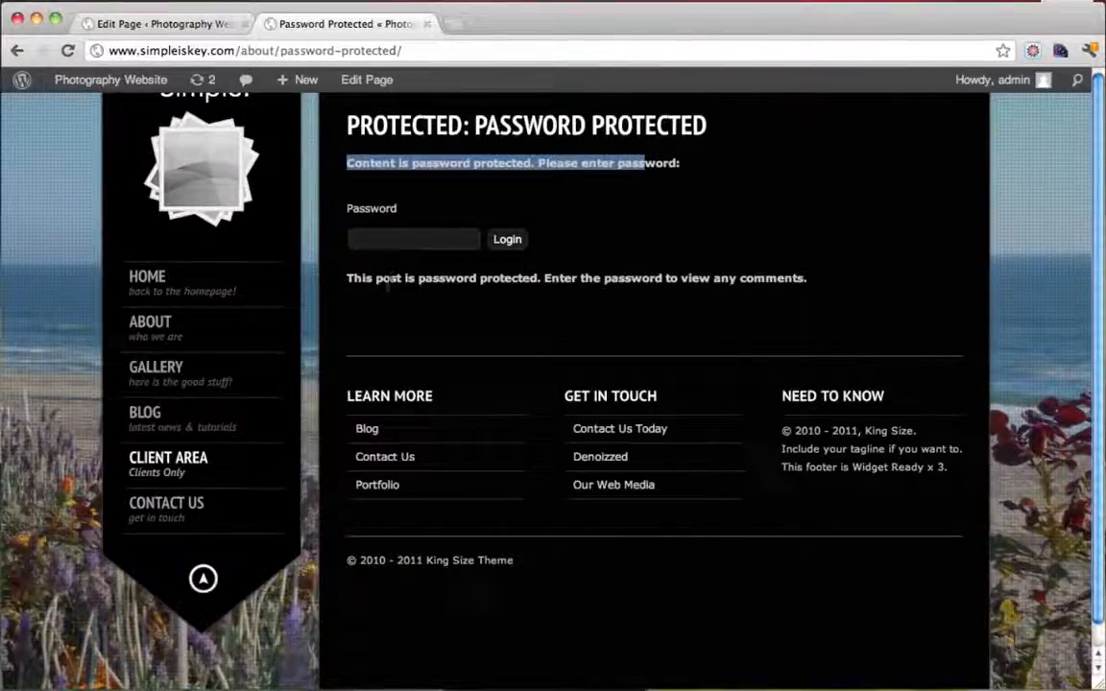
Enter the page password and log in to reveal the TOP SECRET content
click(413, 240)
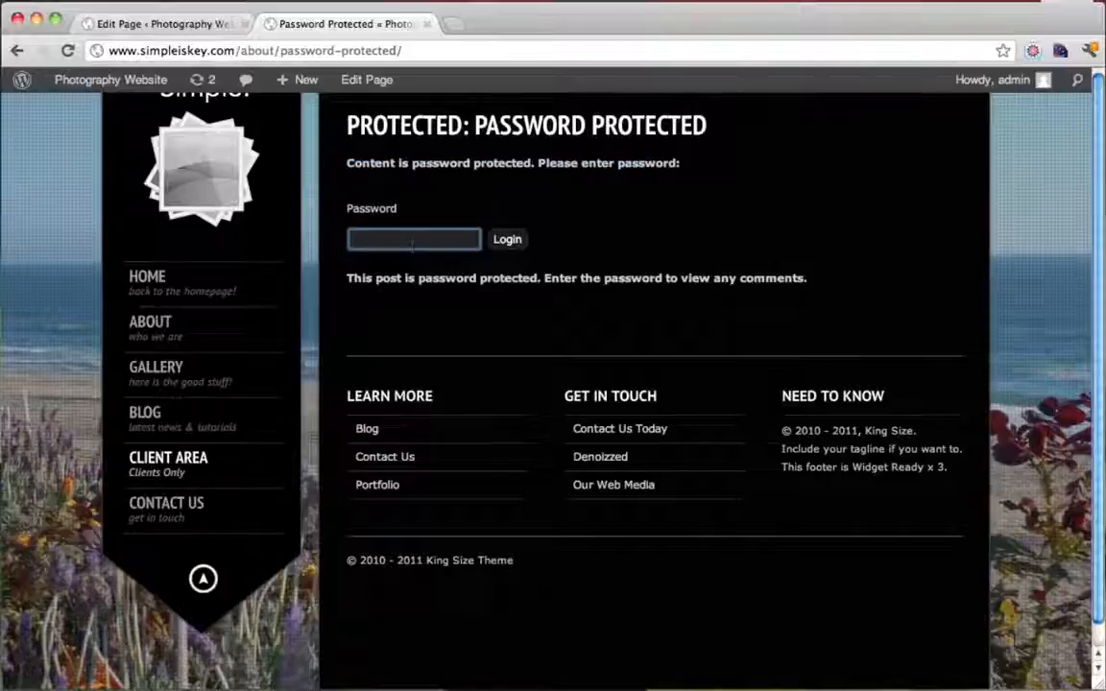
text(••)
click(512, 242)
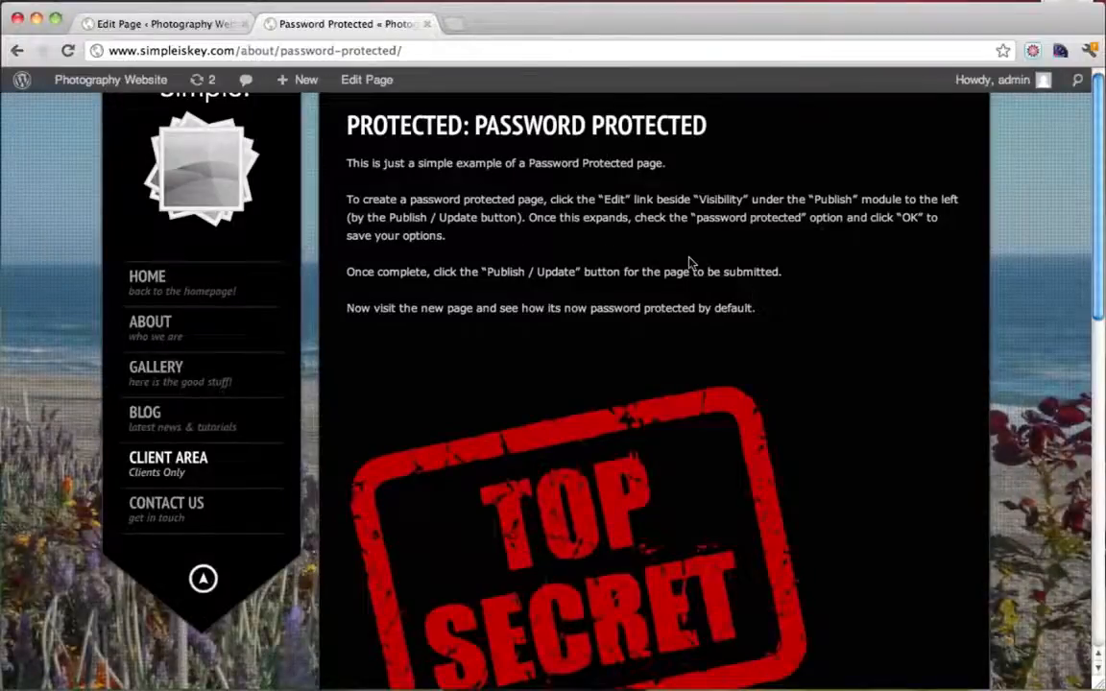
scroll(691, 261, down, 5)
scroll(691, 261, up, 5)
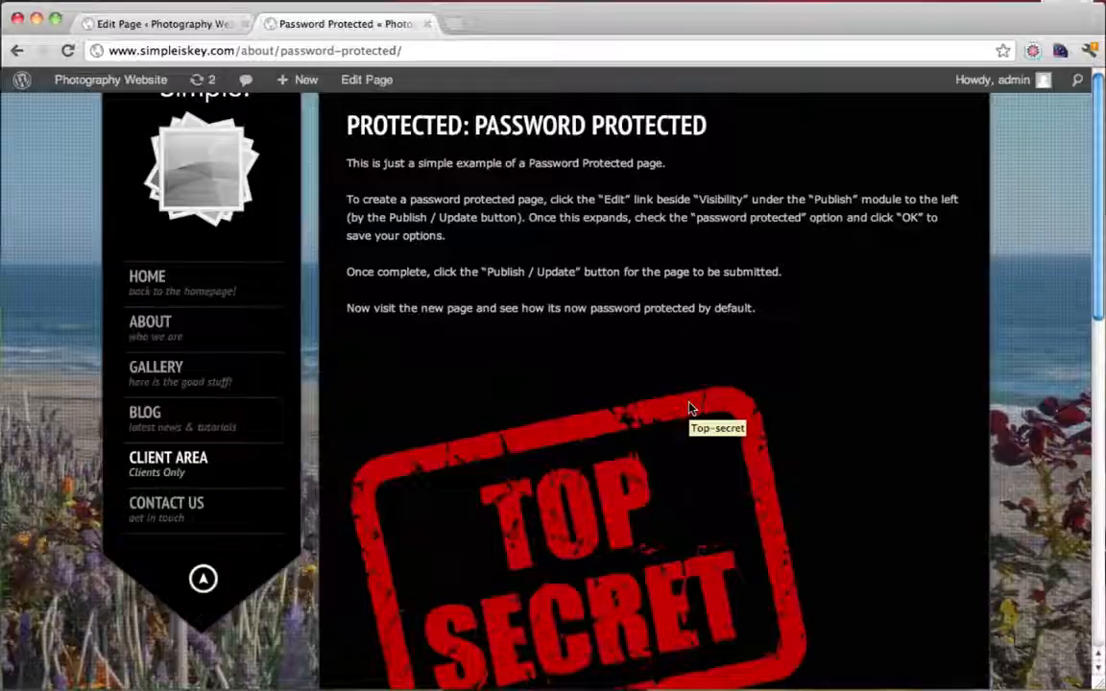
scroll(768, 364, down, 5)
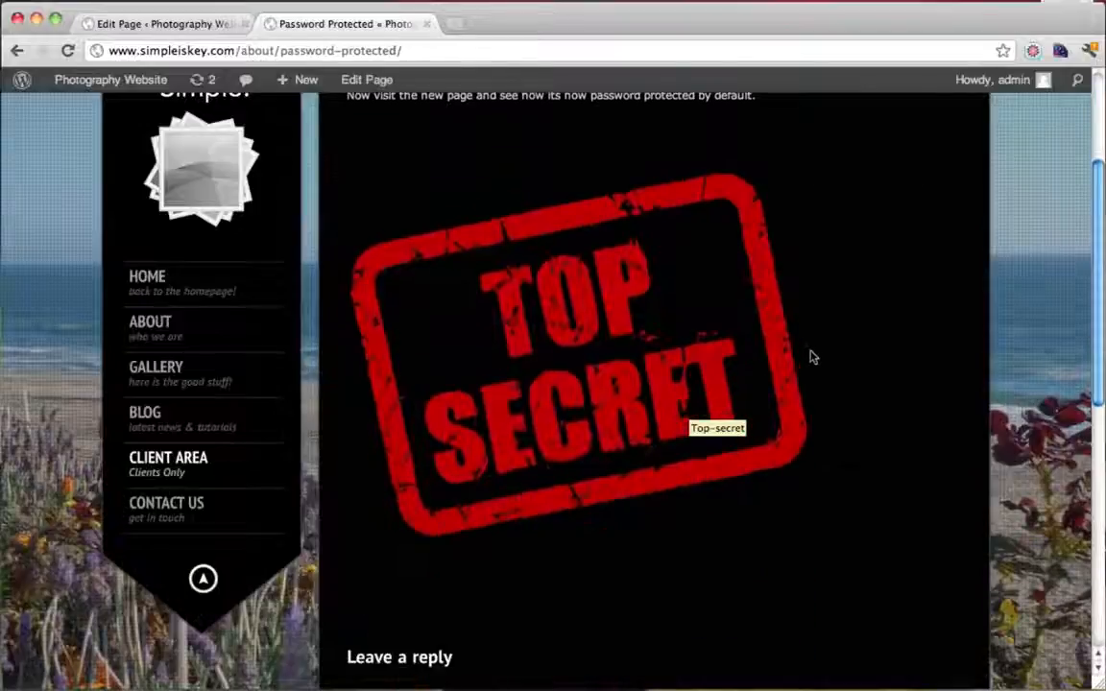
scroll(933, 427, up, 5)
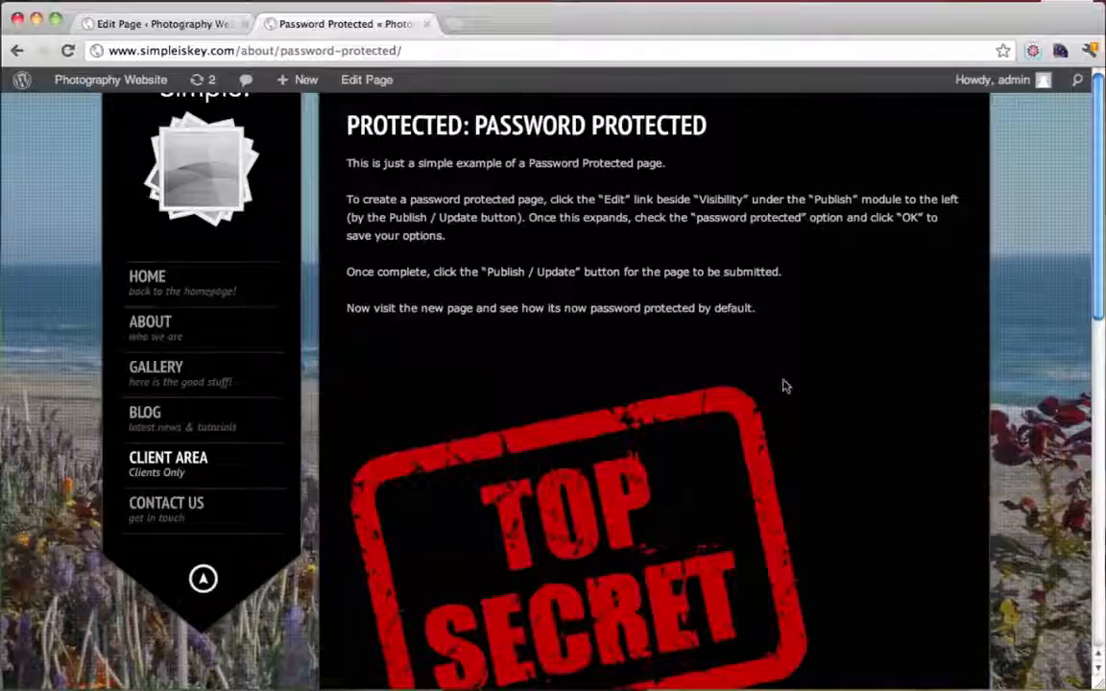
scroll(783, 386, down, 12)
scroll(783, 386, up, 12)
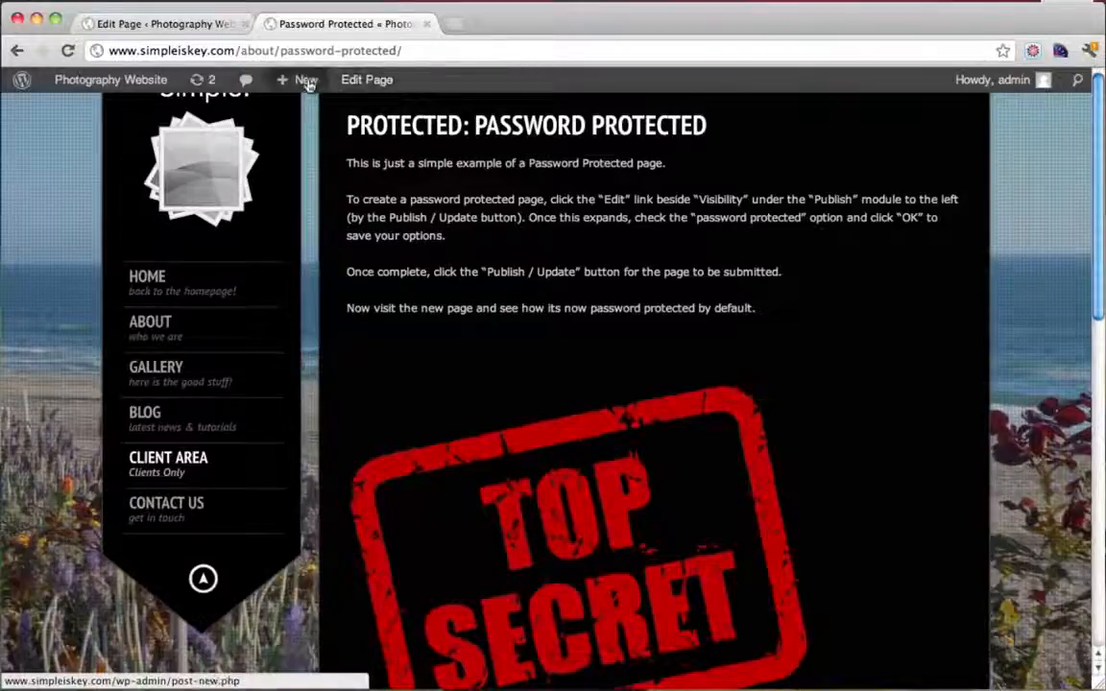
Close the Password Protected page editor tab and go to the site's HOME page
click(211, 27)
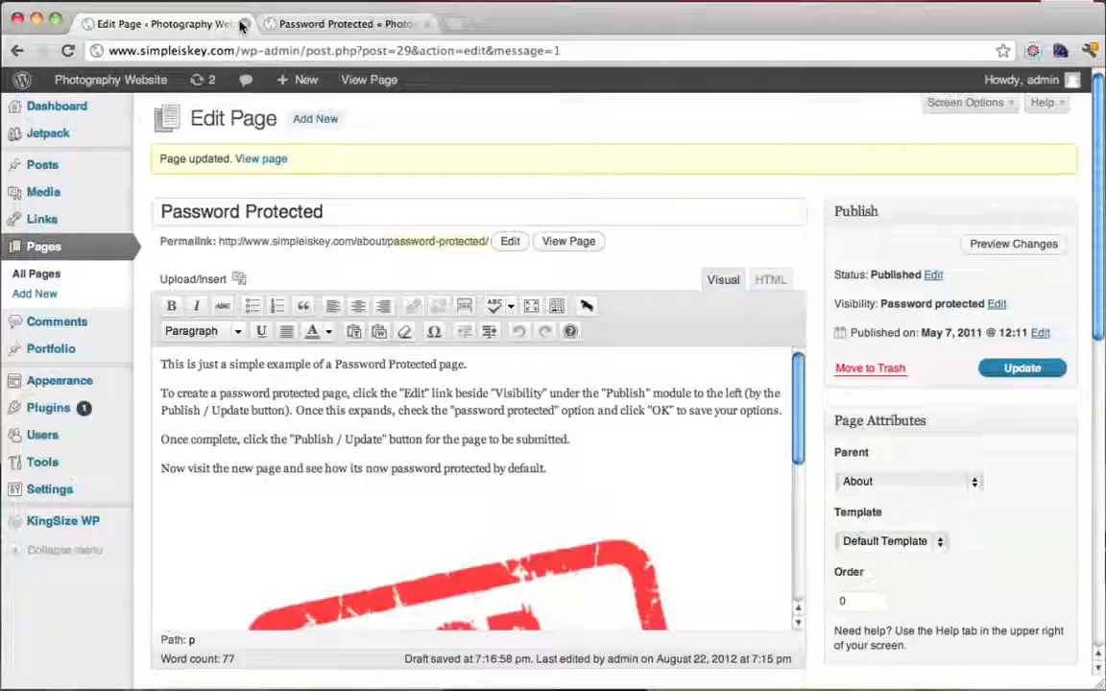
click(243, 24)
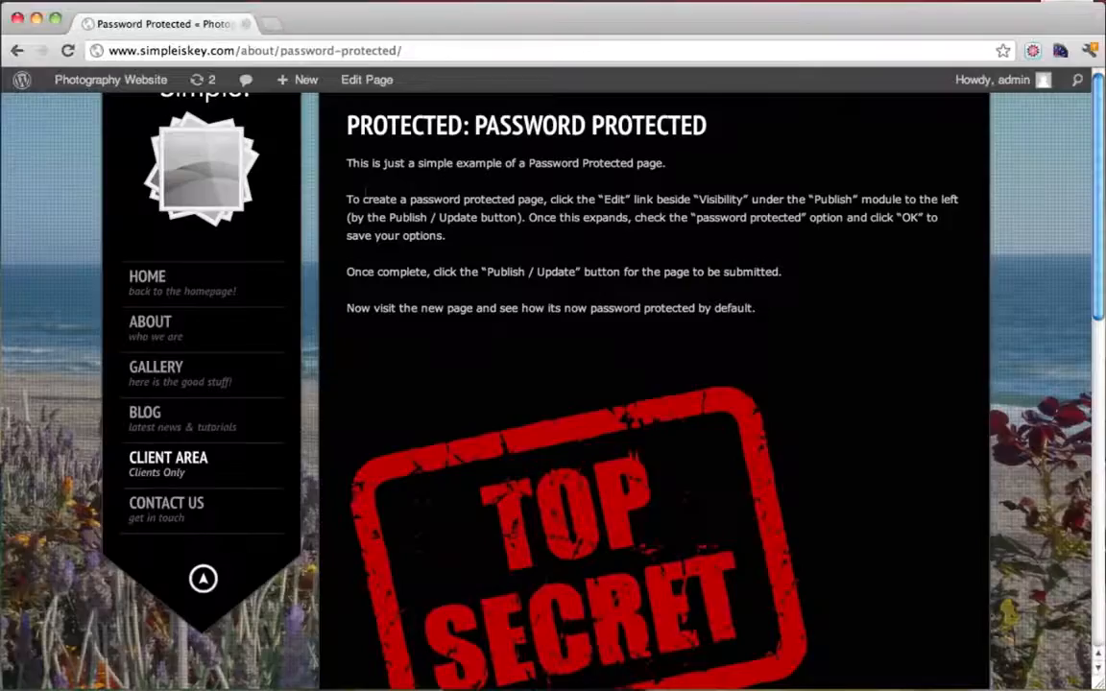
click(161, 294)
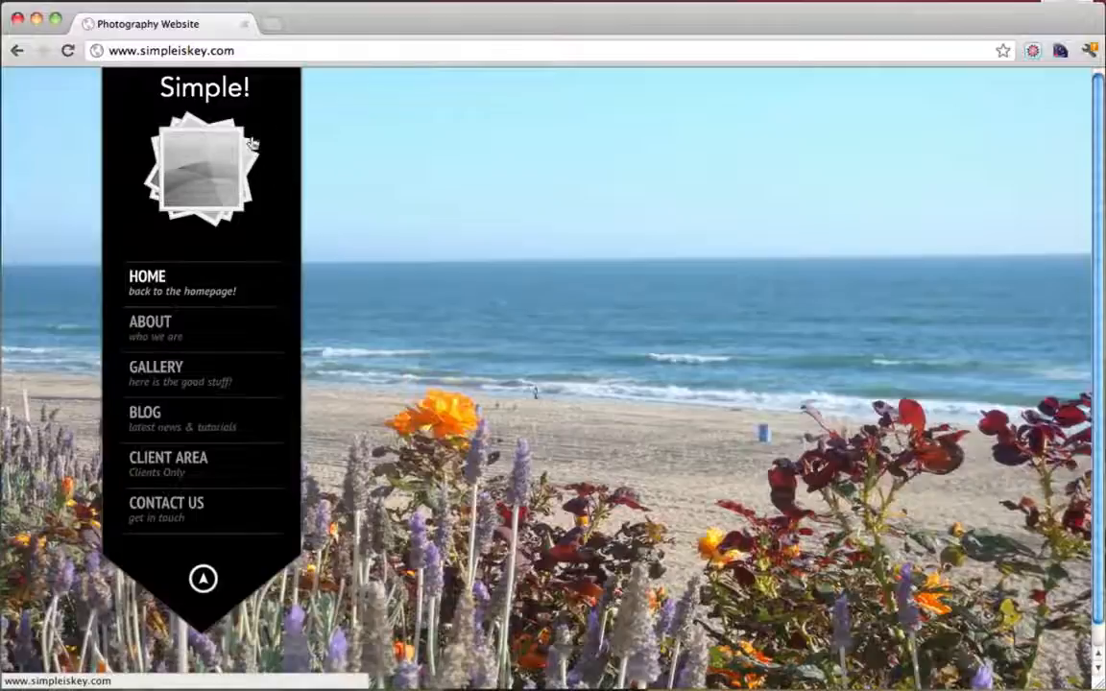
click(256, 52)
click(270, 53)
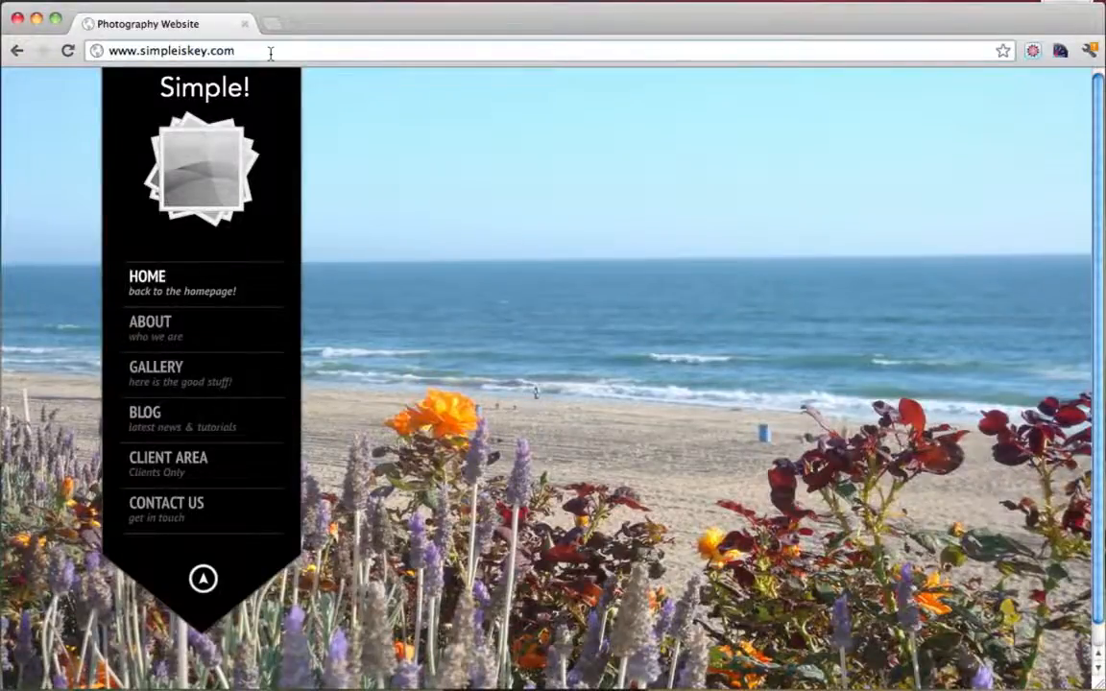
Load /wp-admin, go to the installed Plugins list, and choose Add New
text(/wp-admin)
key(Return)
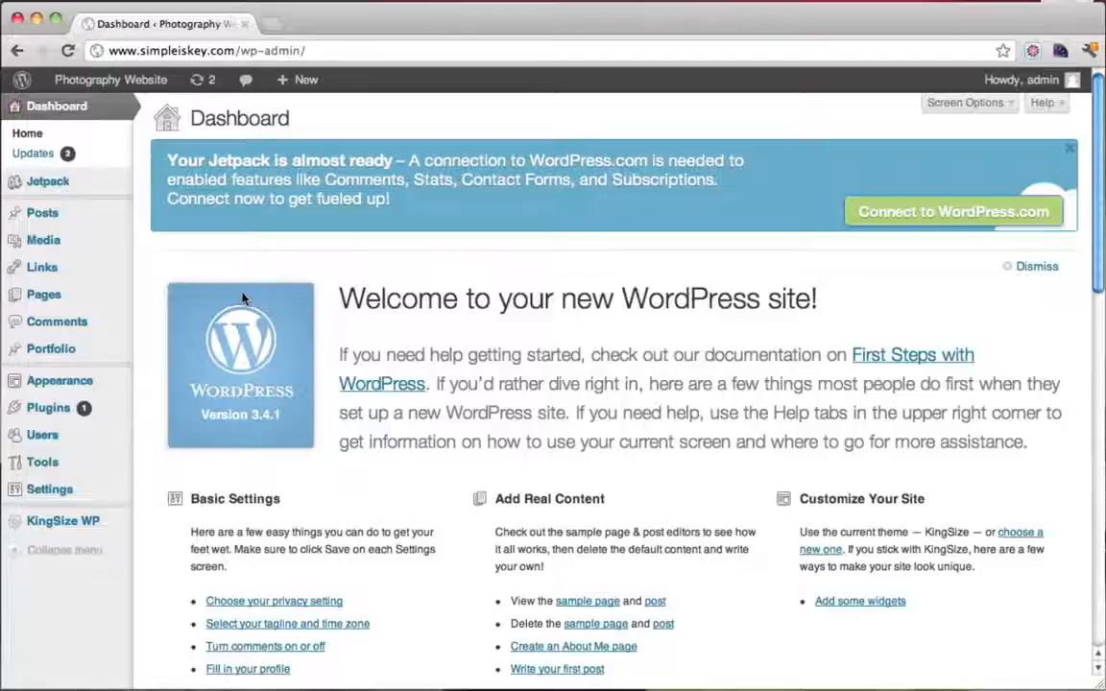
click(59, 411)
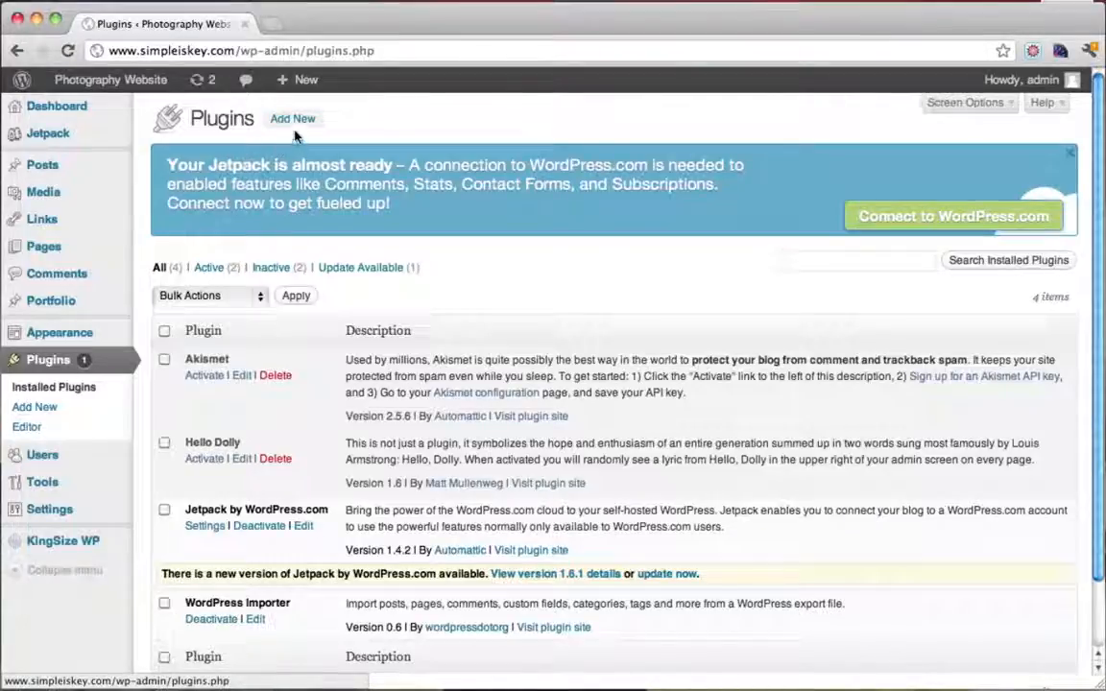
scroll(474, 222, down, 2)
scroll(472, 224, up, 2)
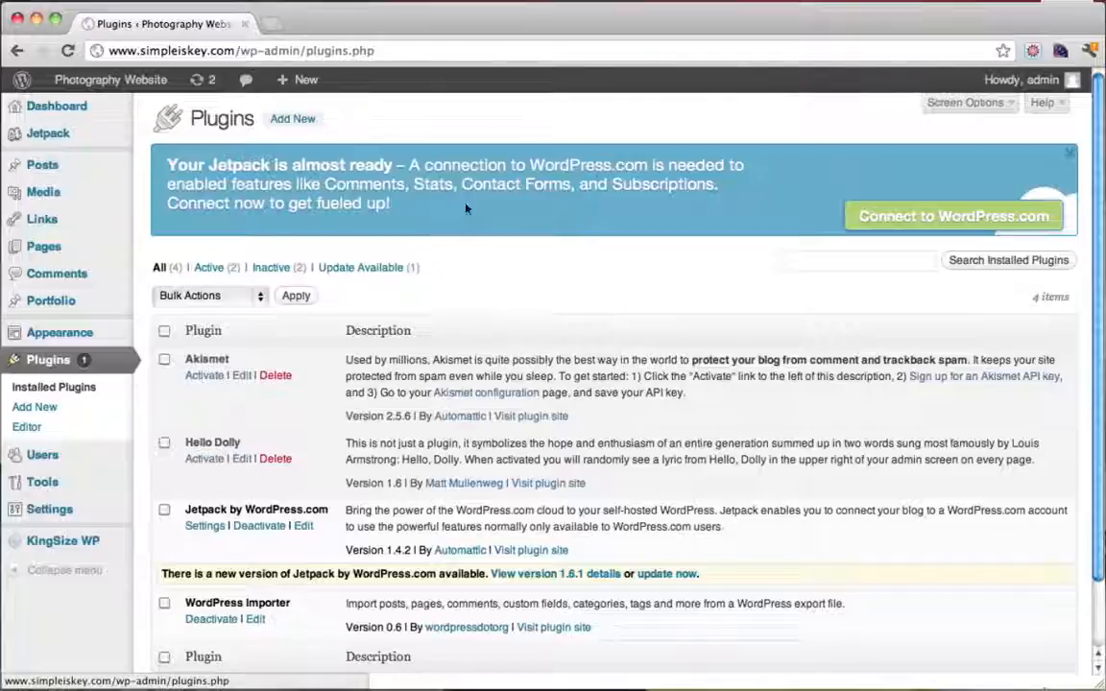
click(280, 118)
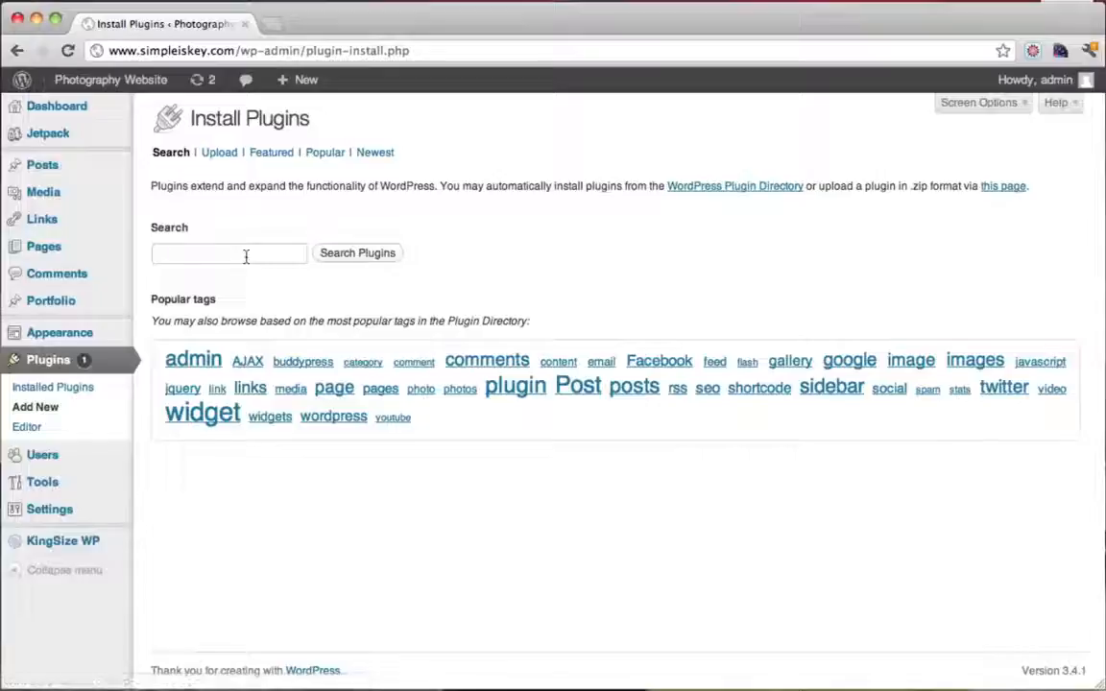
Search the plugin directory for 'ecwid' to find Ecwid Shopping Cart
text(ecwid)
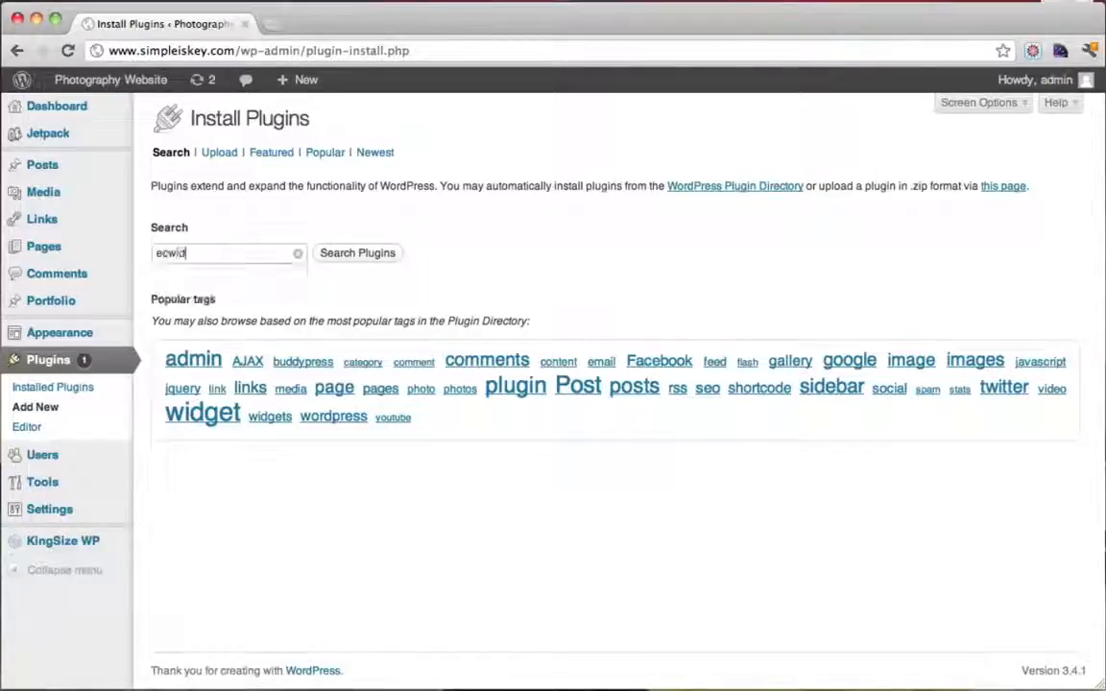
drag(207, 255, 126, 257)
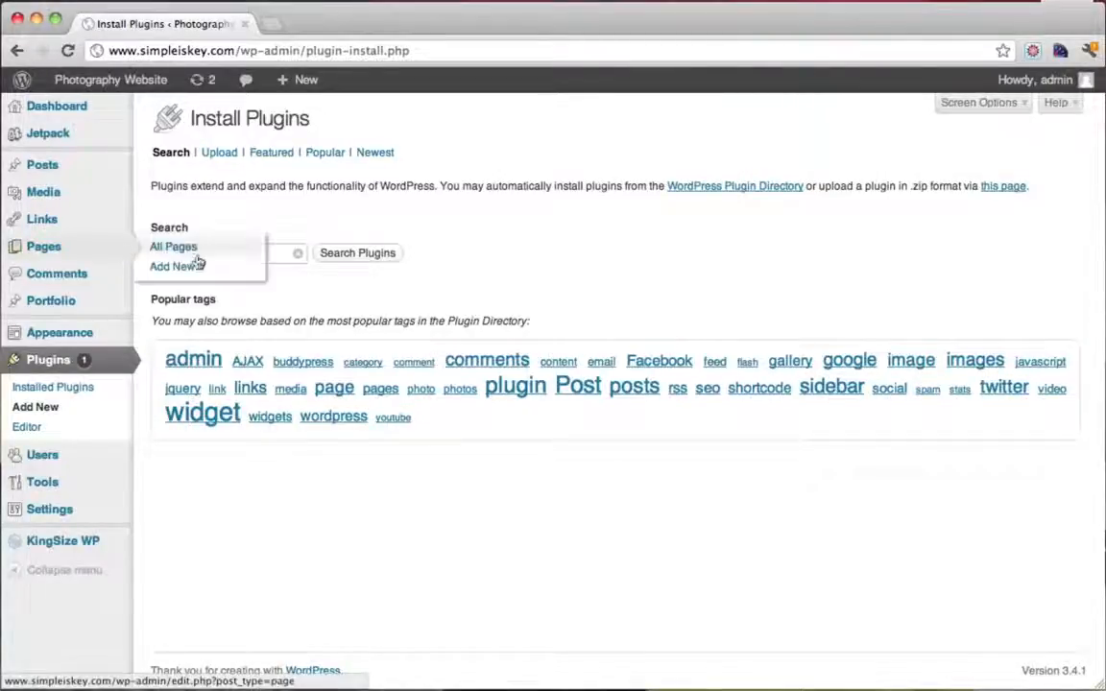
click(275, 257)
click(357, 253)
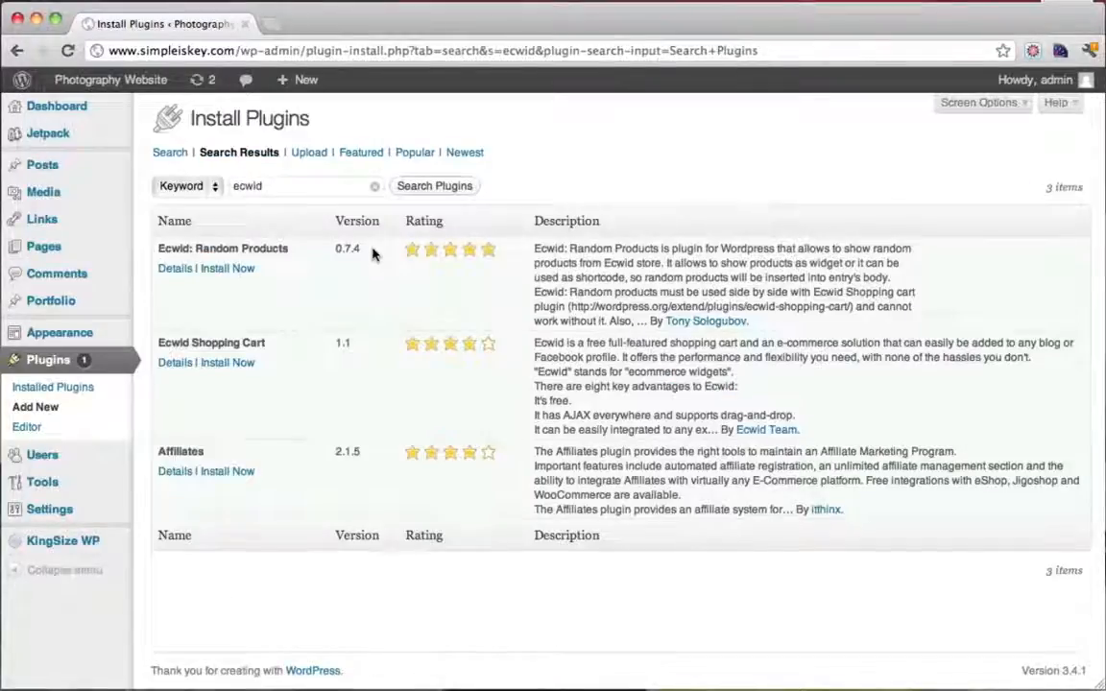
drag(181, 347, 261, 345)
click(261, 346)
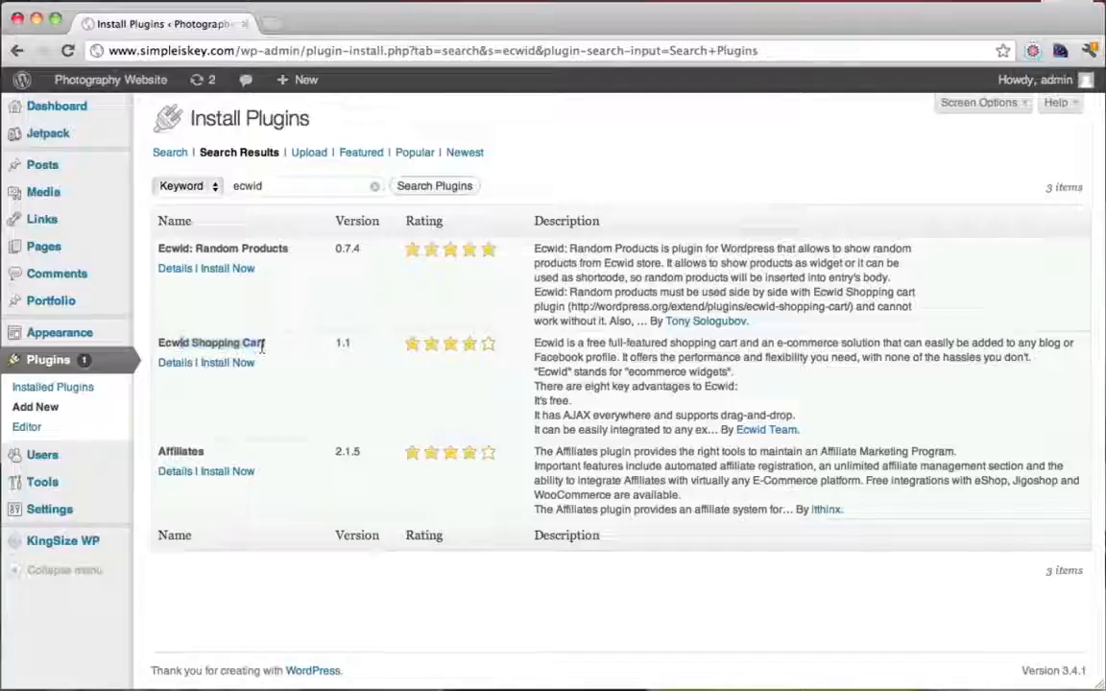
Review Ecwid Shopping Cart's description, screenshots and installation tabs, then install it
click(173, 365)
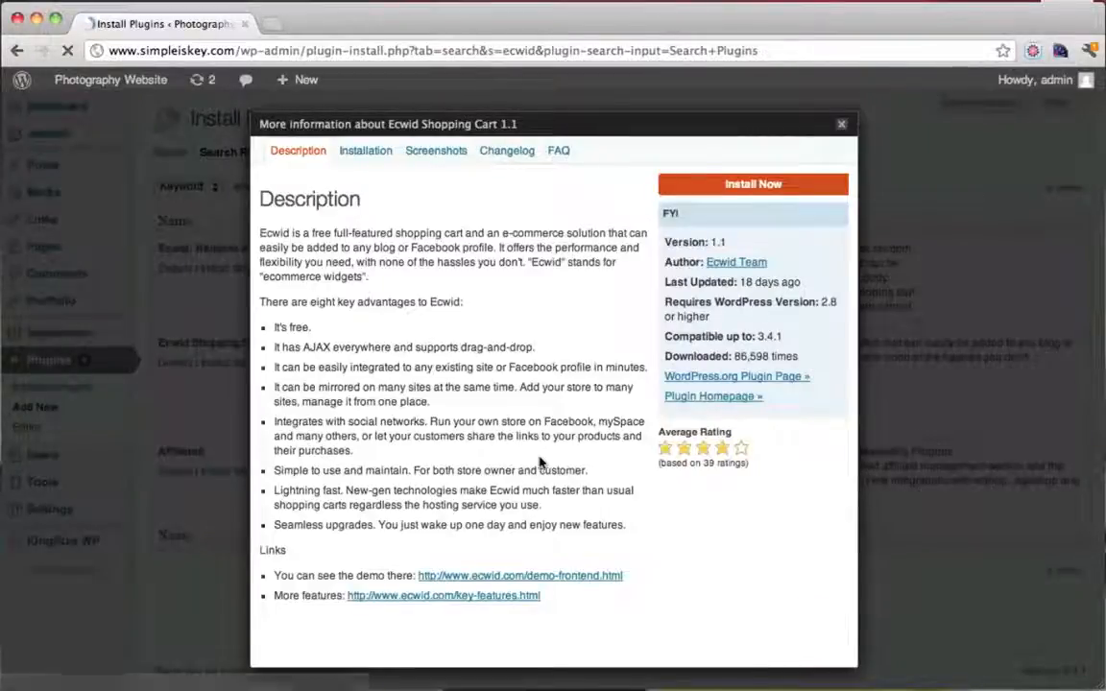
drag(735, 356, 798, 357)
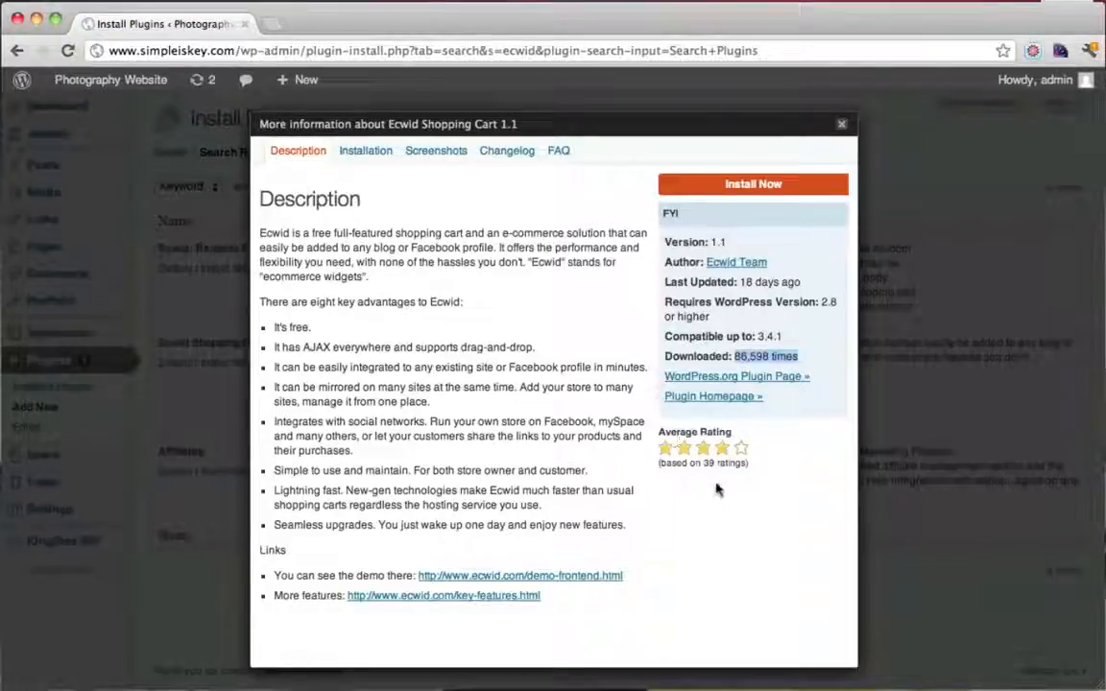
click(437, 152)
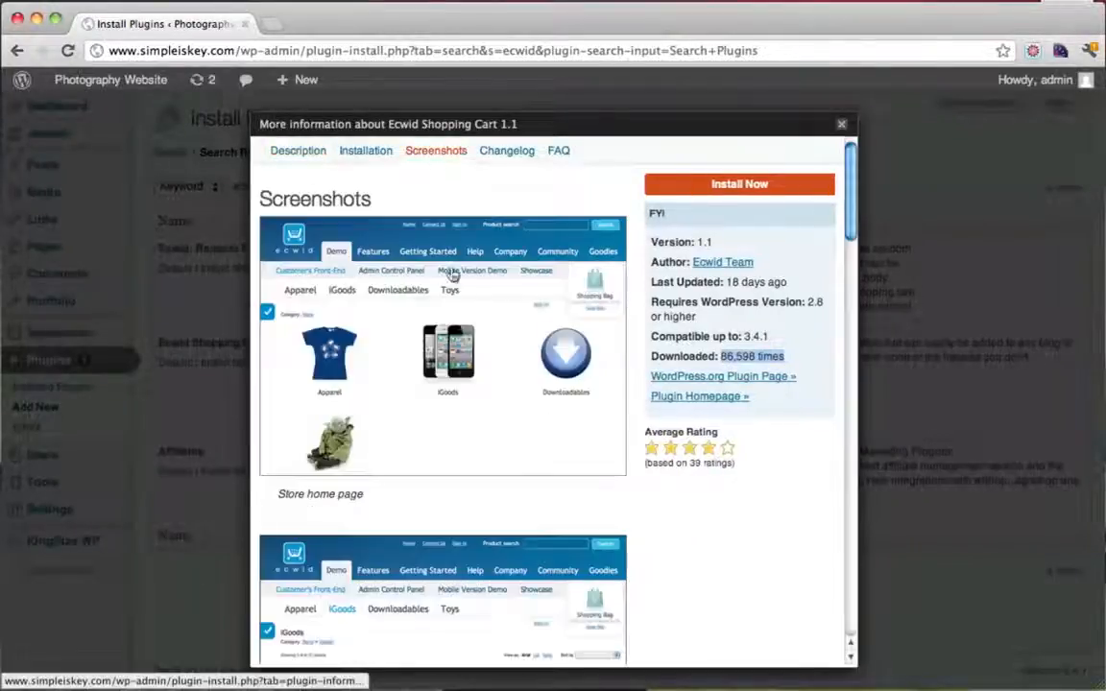
click(295, 161)
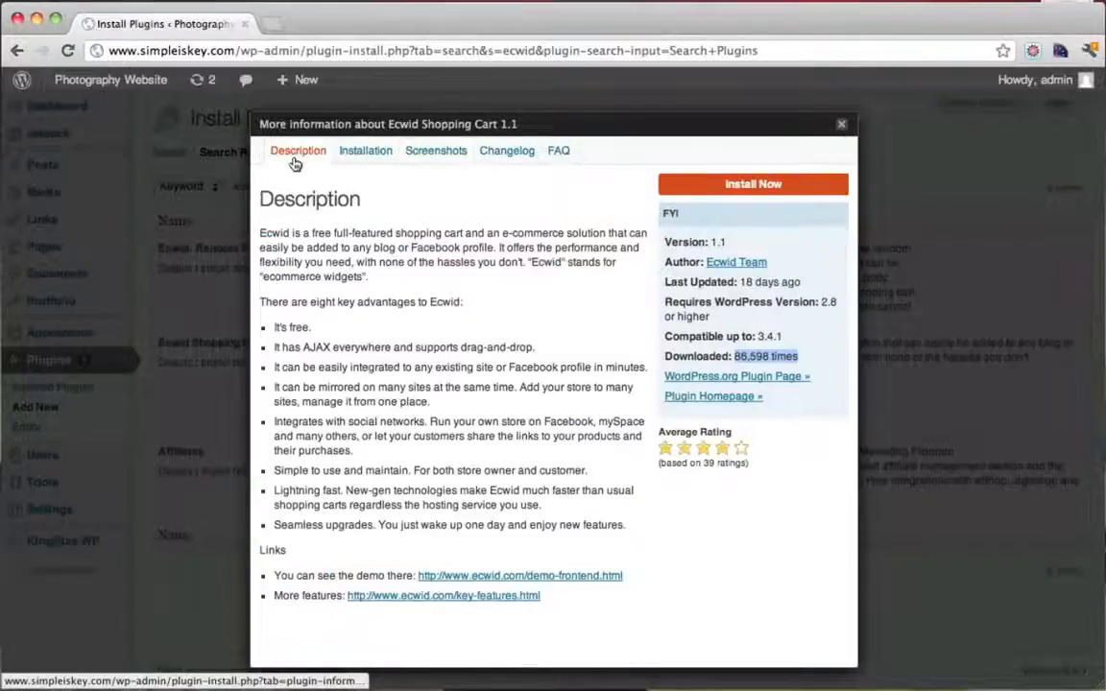
click(366, 154)
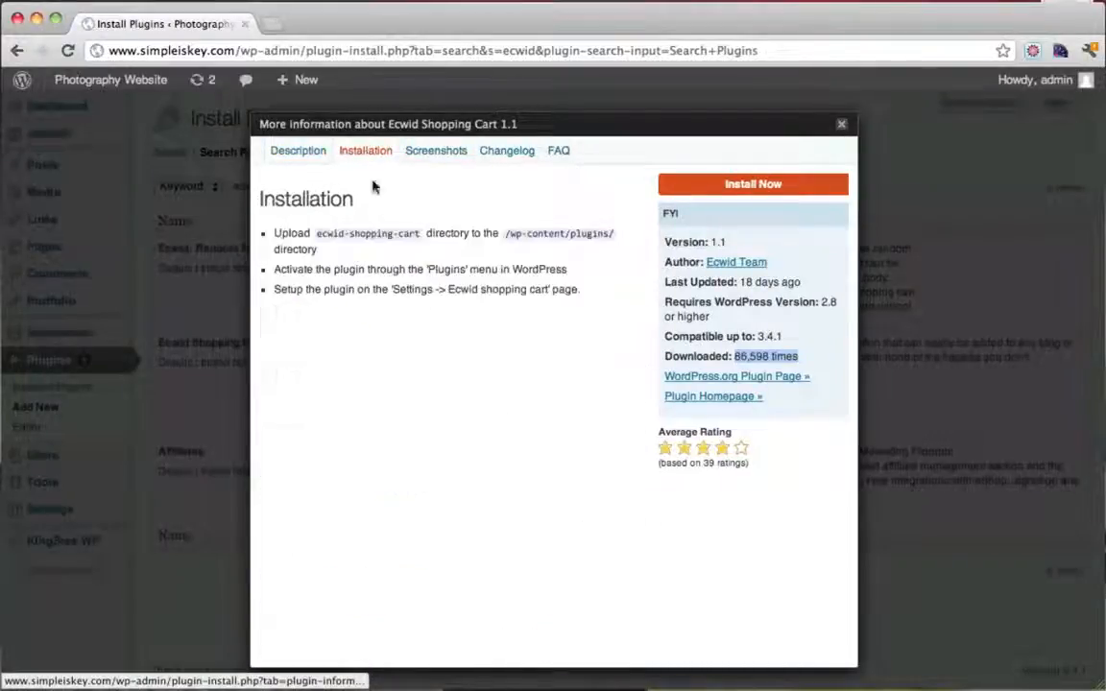
drag(289, 234, 516, 289)
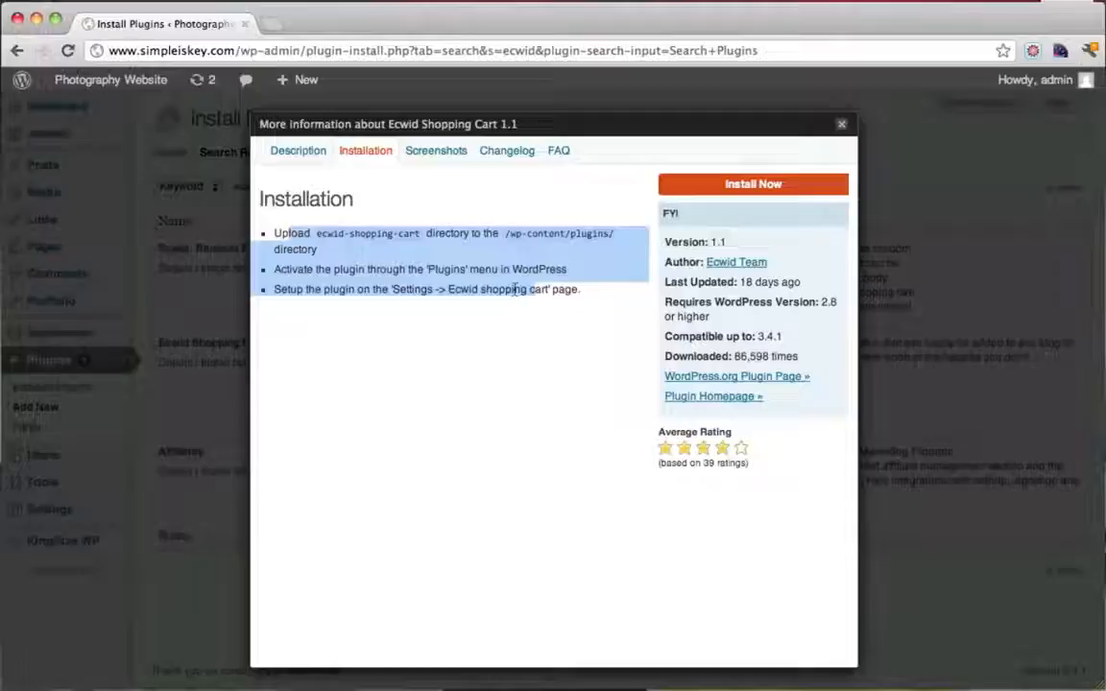
click(313, 164)
drag(303, 233, 483, 496)
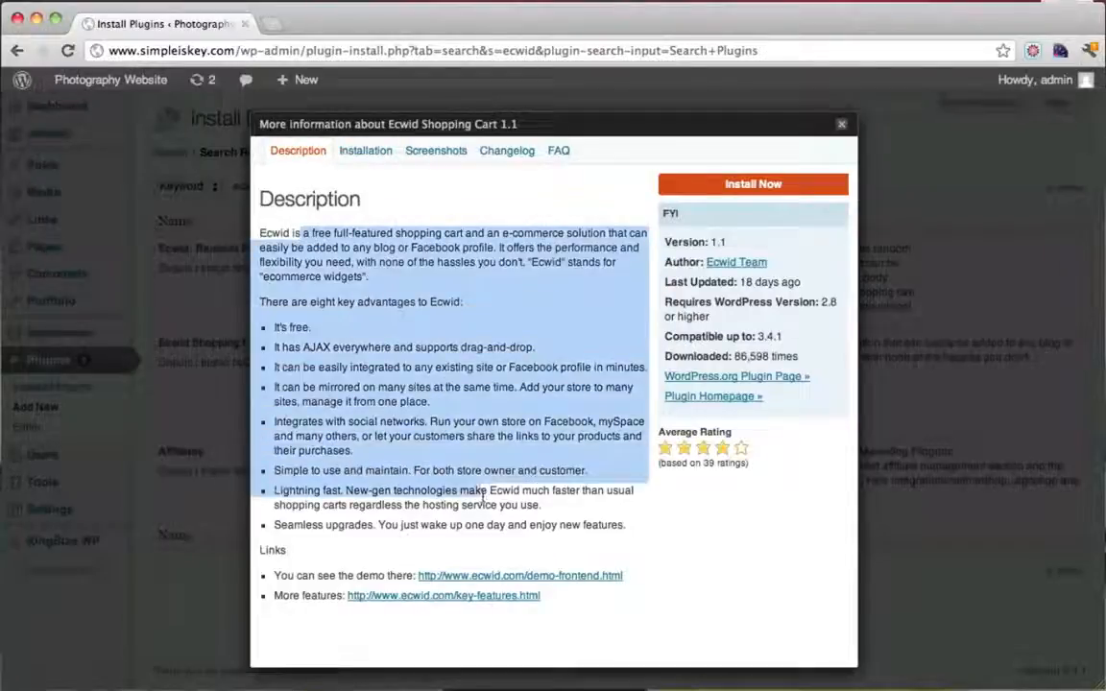
click(483, 497)
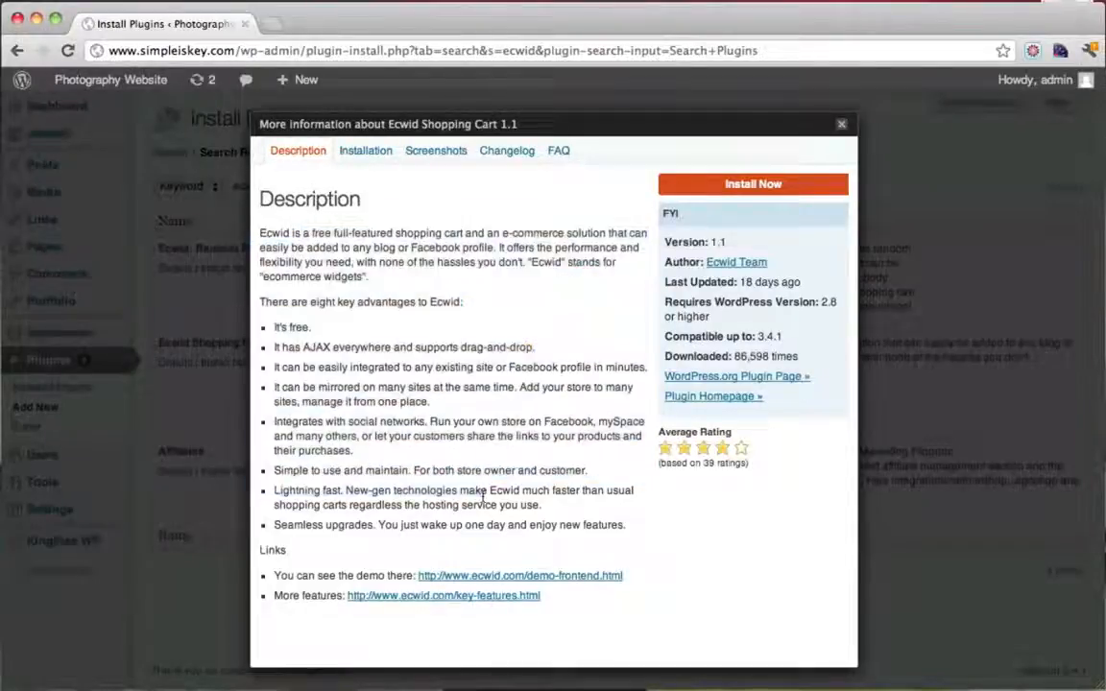
click(741, 185)
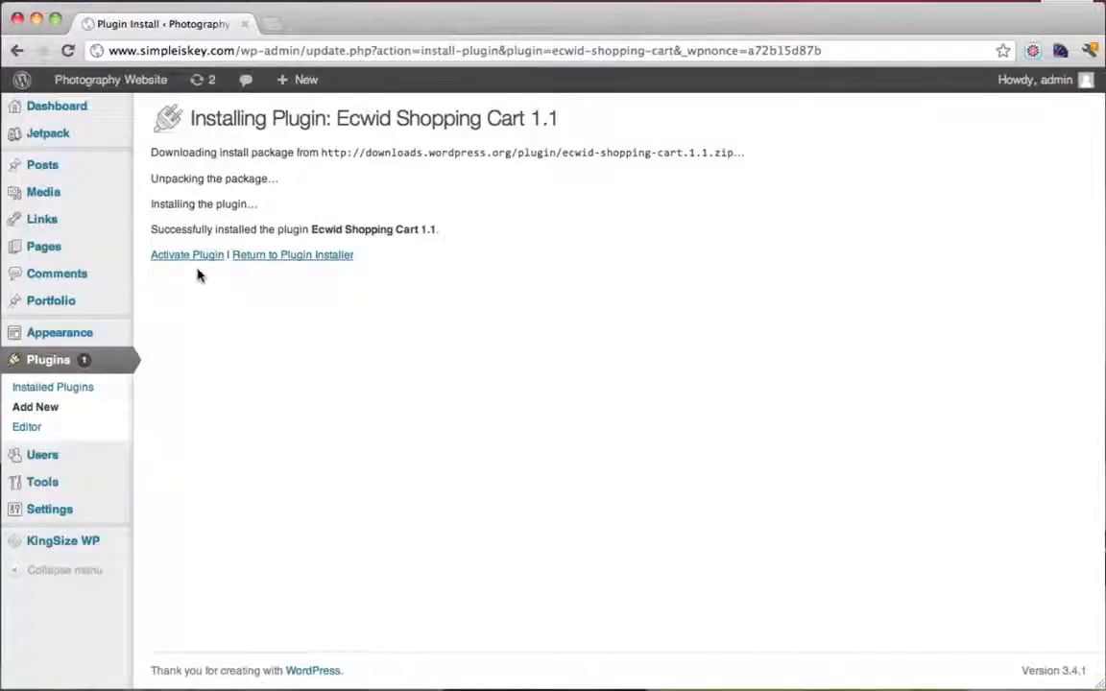
Activate Ecwid Shopping Cart and open Settings > Ecwid shopping cart, where Store ID is empty
click(198, 257)
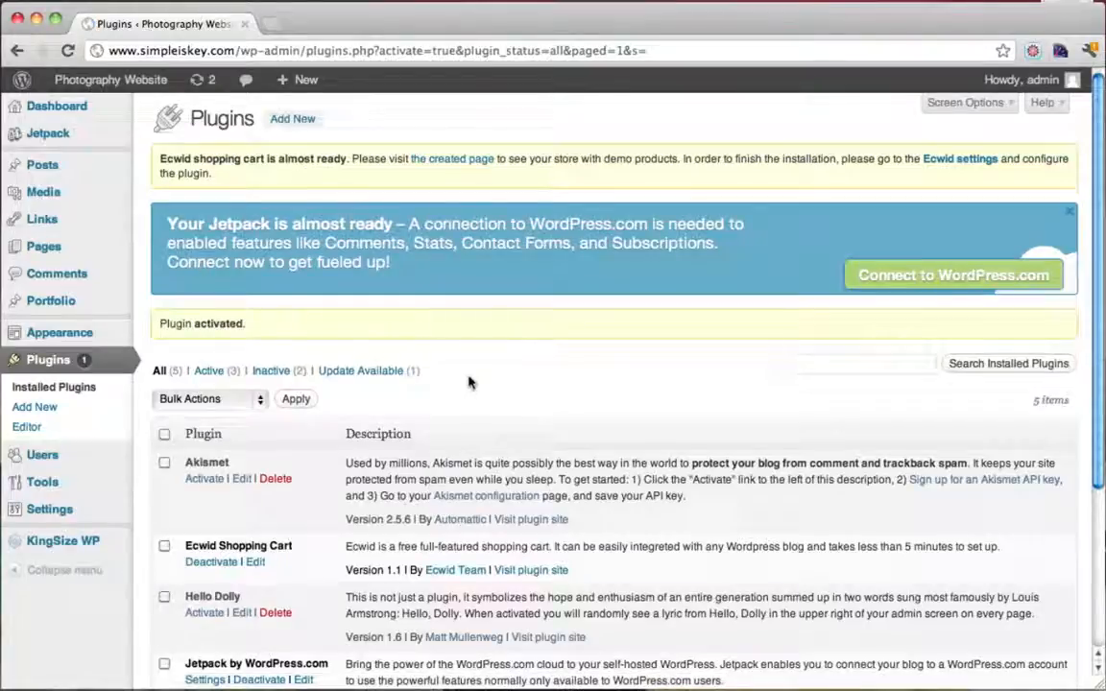
mouse_move(65, 519)
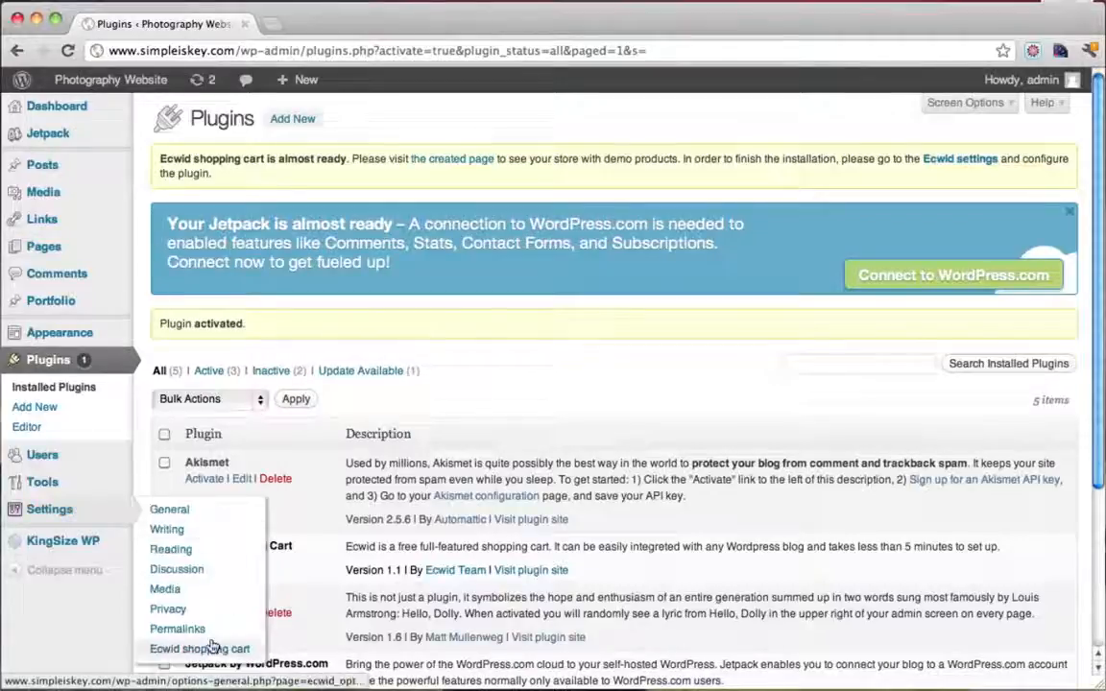
click(213, 651)
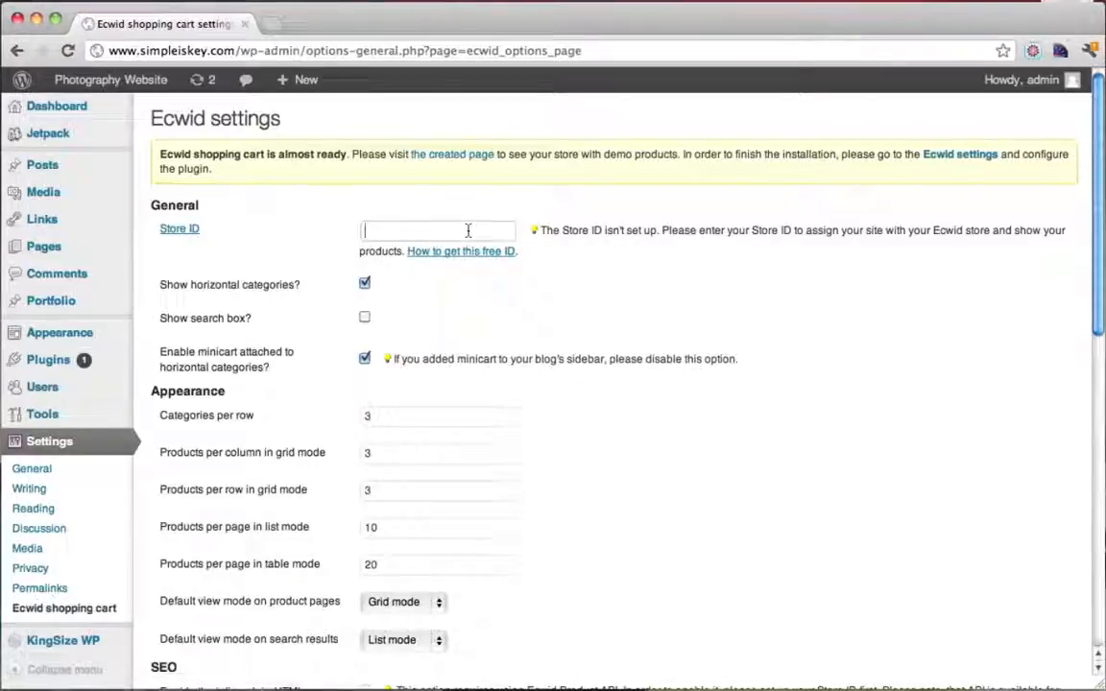
scroll(531, 425, down, 5)
scroll(531, 424, up, 5)
click(275, 27)
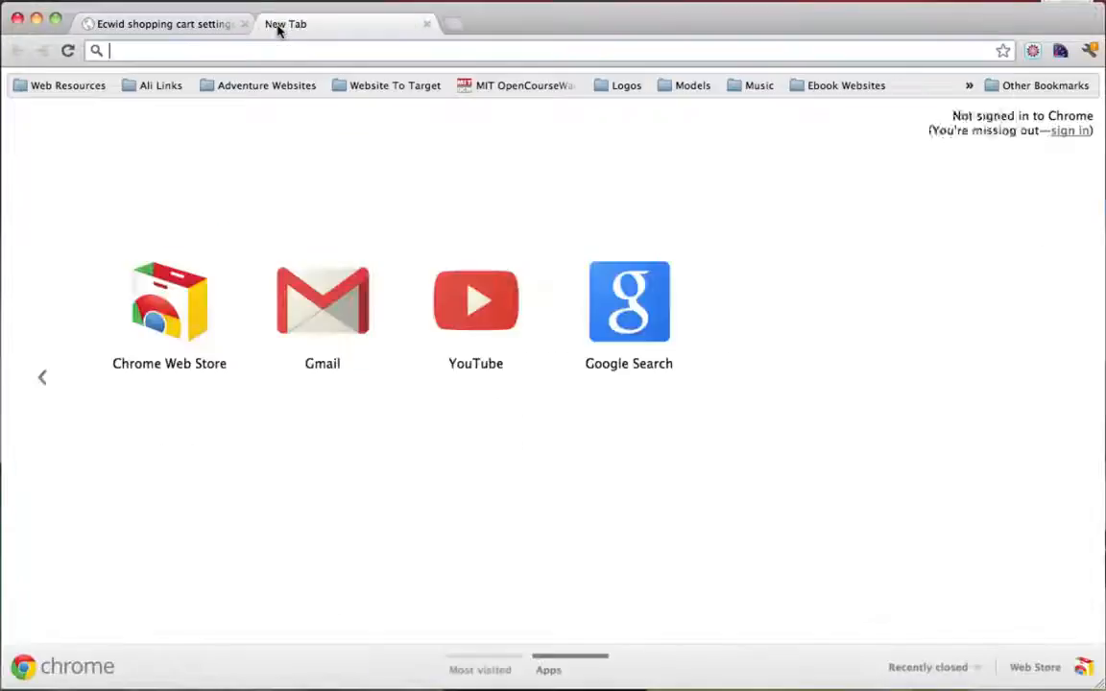
text(www.)
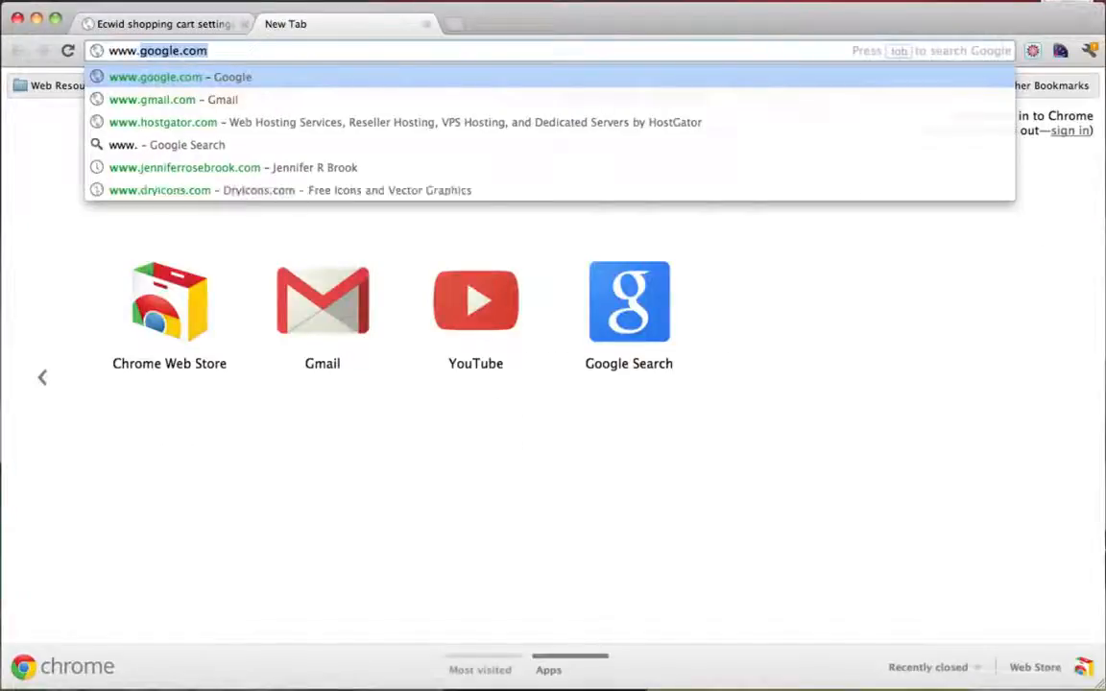
text(ecwid.com)
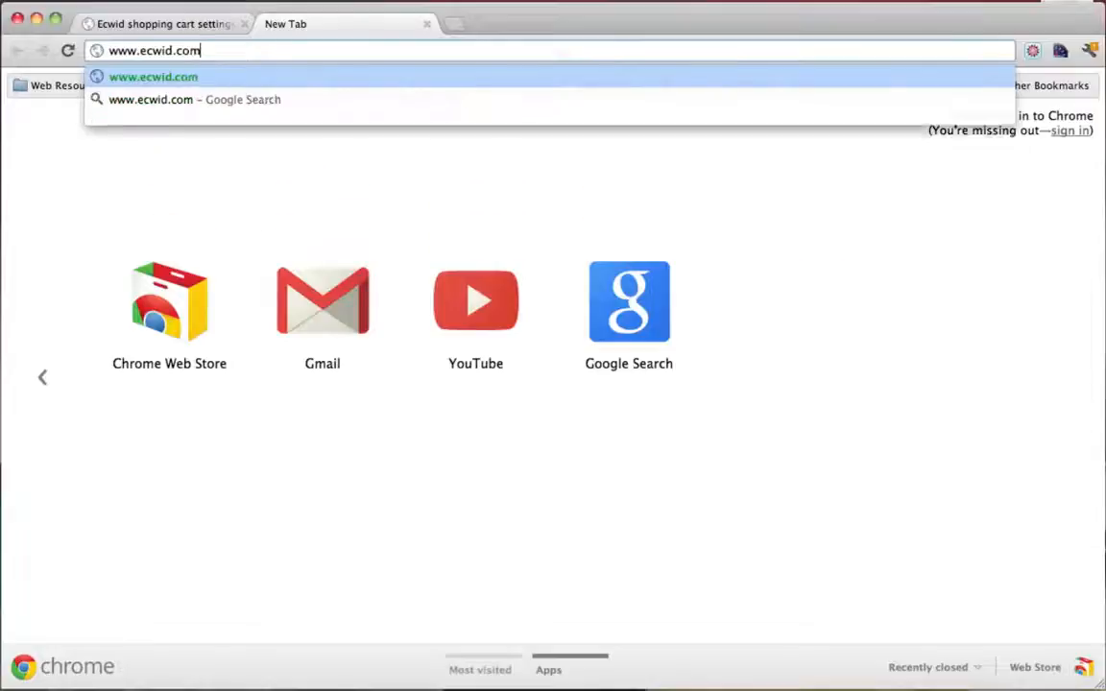
key(Return)
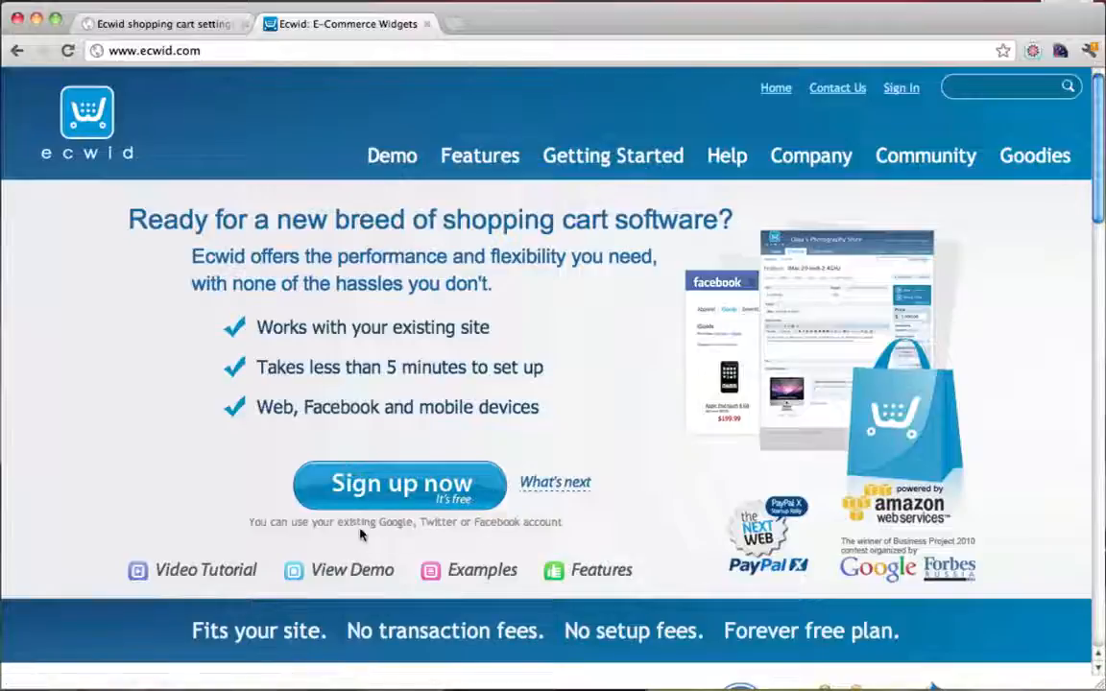
drag(395, 526, 416, 526)
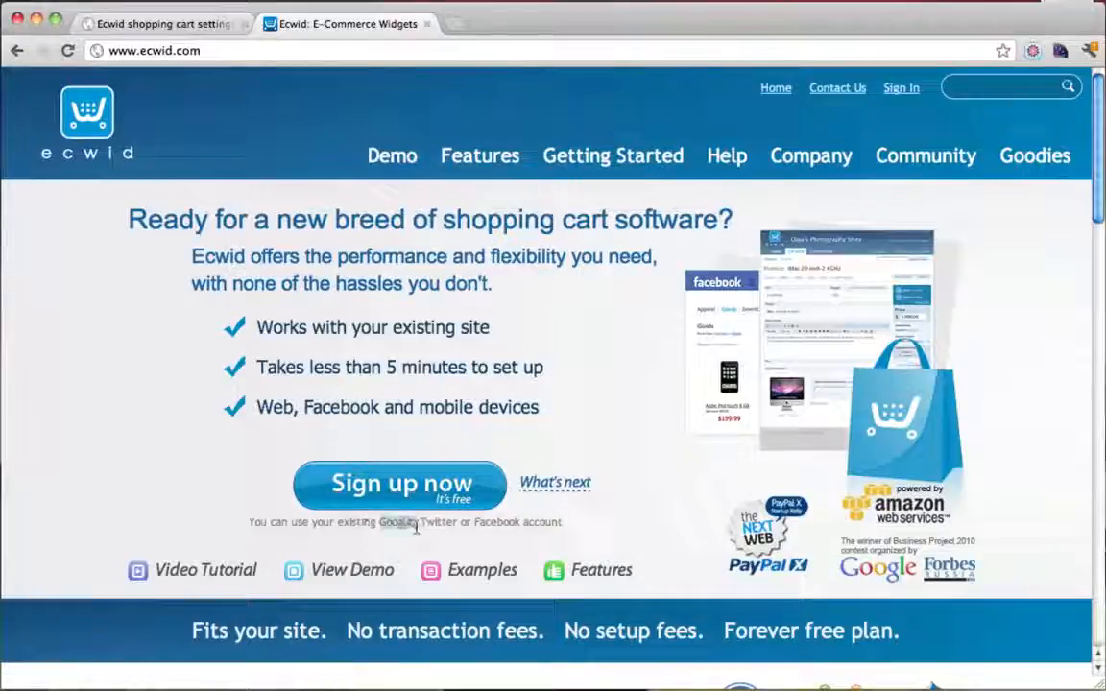
click(498, 521)
click(902, 90)
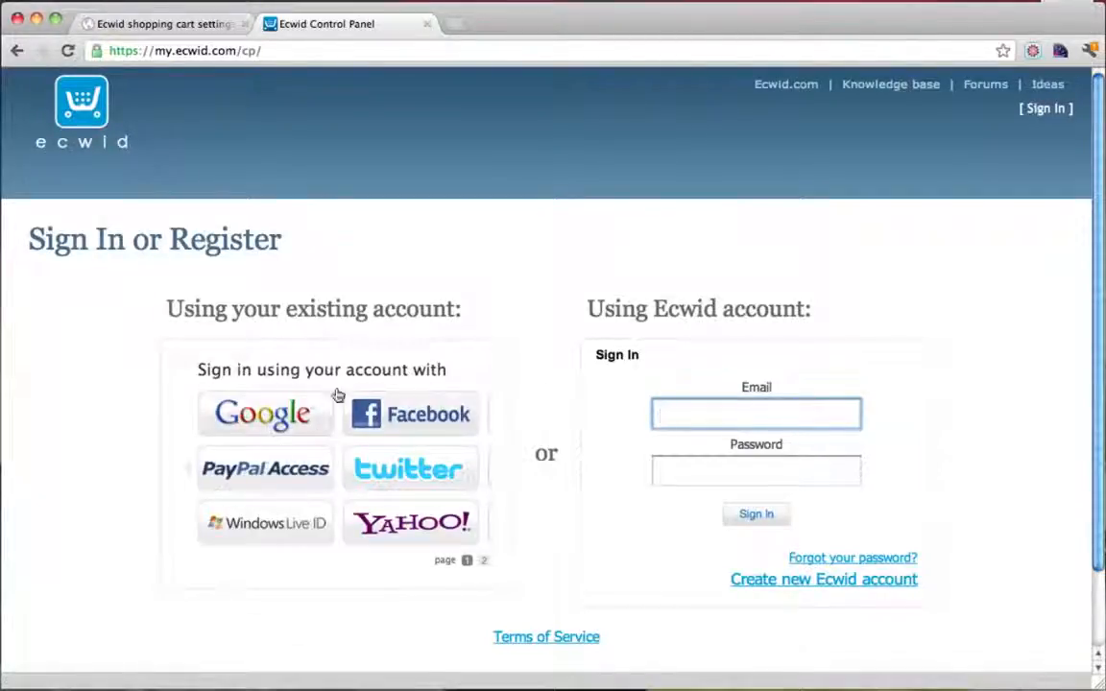
click(267, 419)
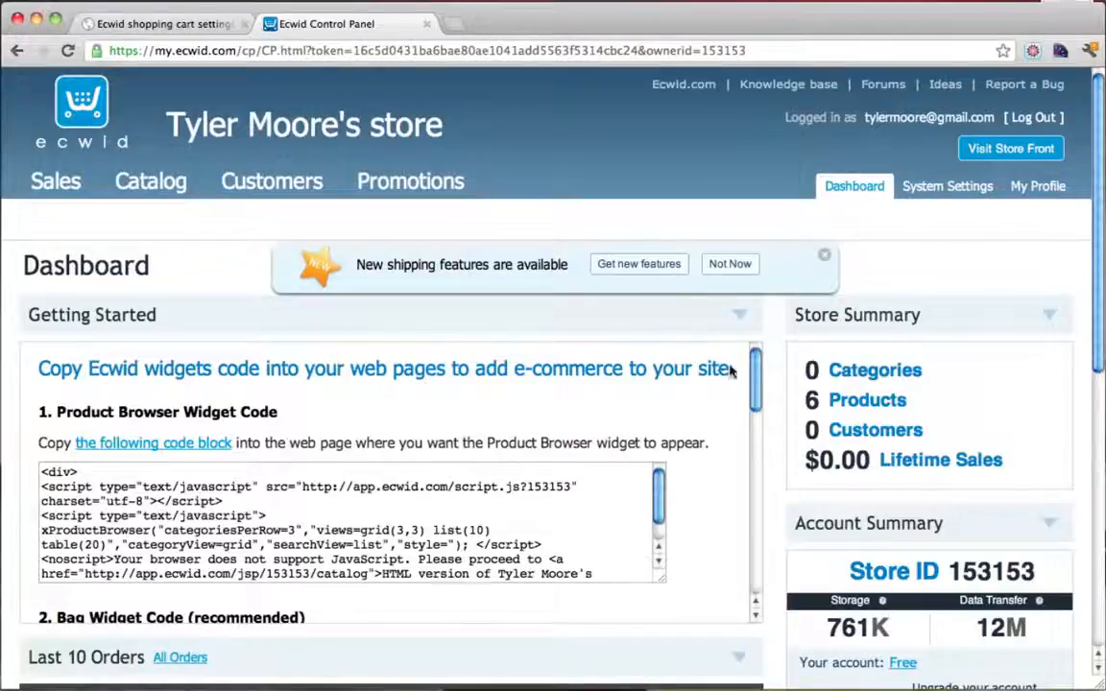
Copy the Store ID from the Ecwid Control Panel and return to the WordPress settings tab
scroll(730, 371, down, 3)
scroll(827, 388, down, 2)
scroll(827, 389, up, 2)
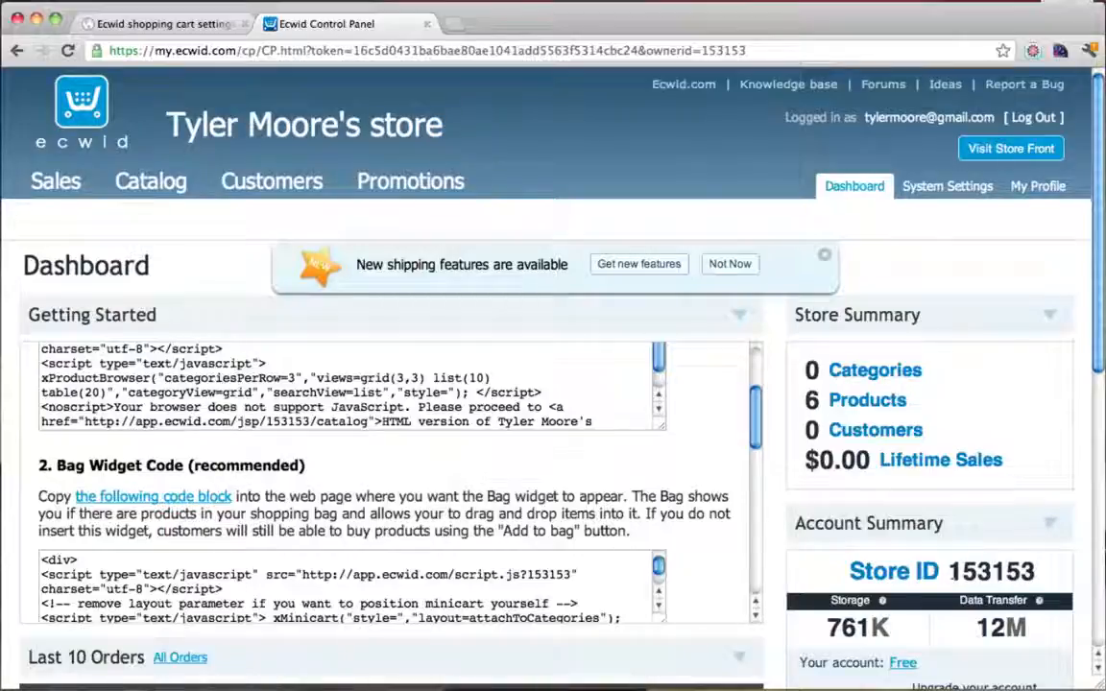
drag(951, 573, 1044, 570)
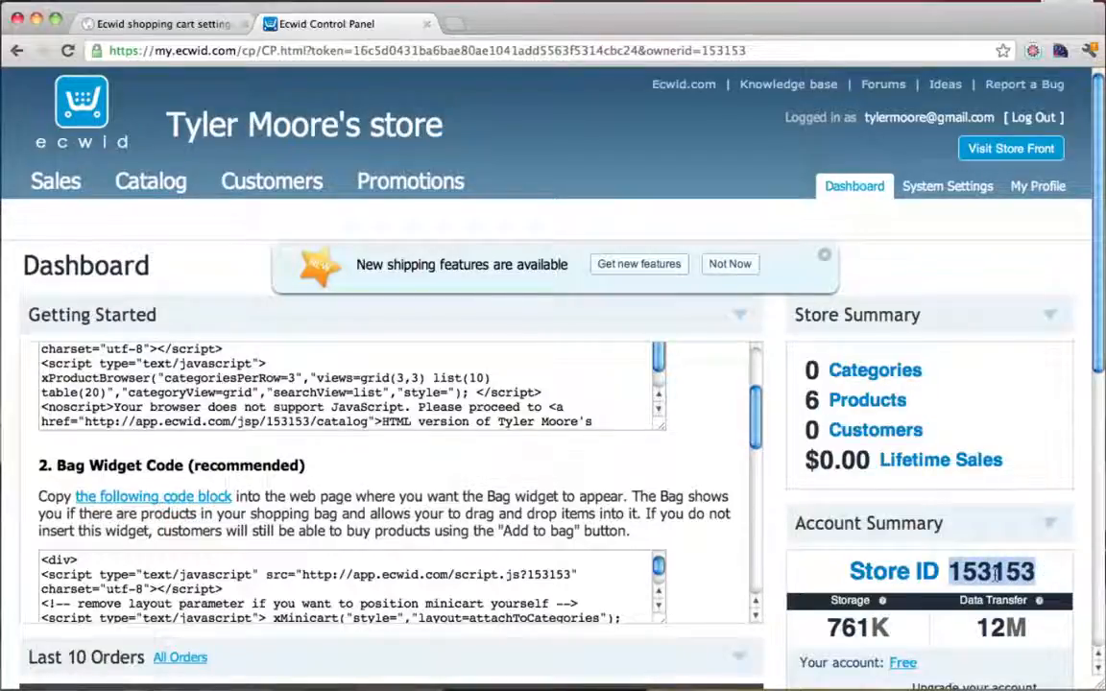
right_click(998, 573)
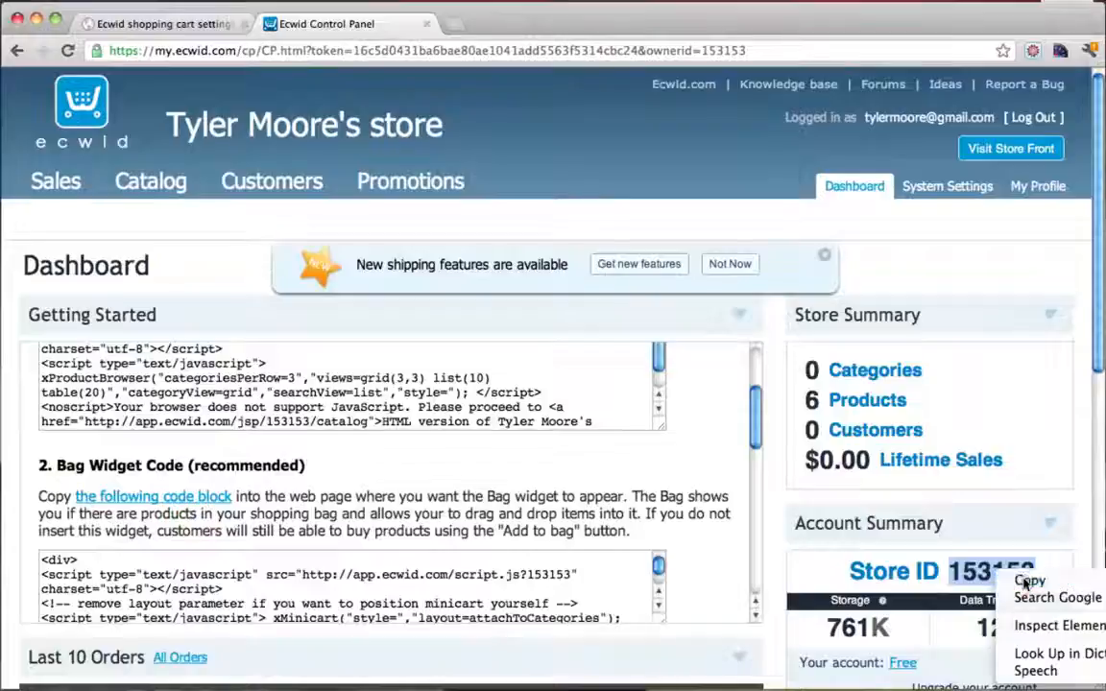
click(1021, 581)
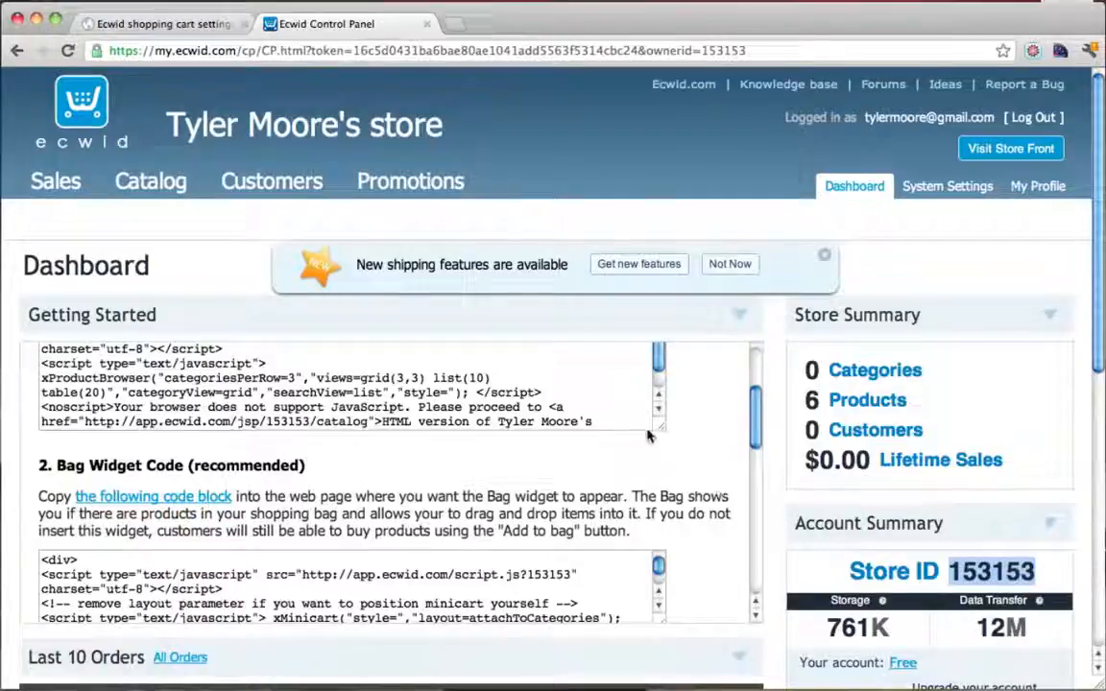
click(125, 21)
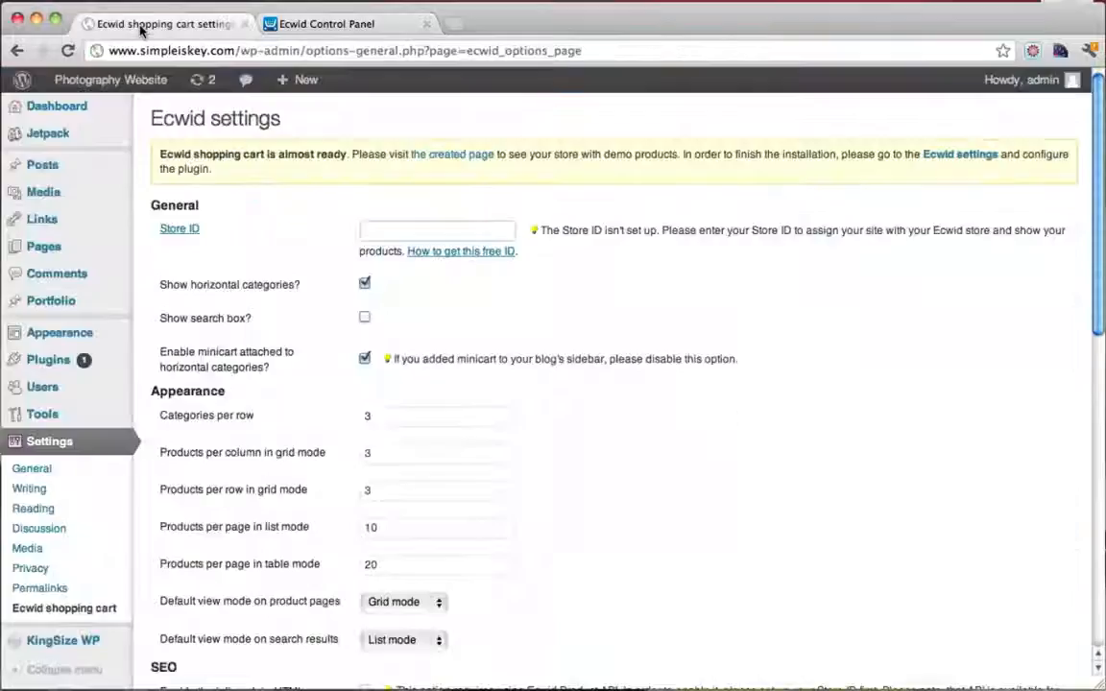
Paste the Ecwid store ID into the Store ID field and save the settings
right_click(388, 231)
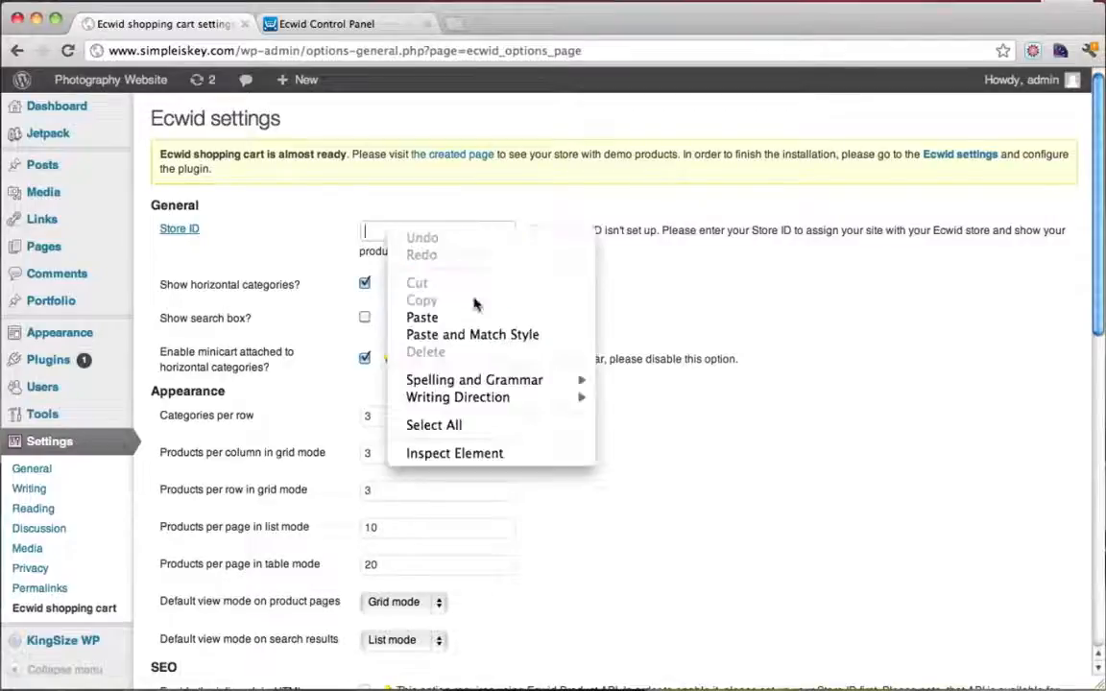
click(427, 316)
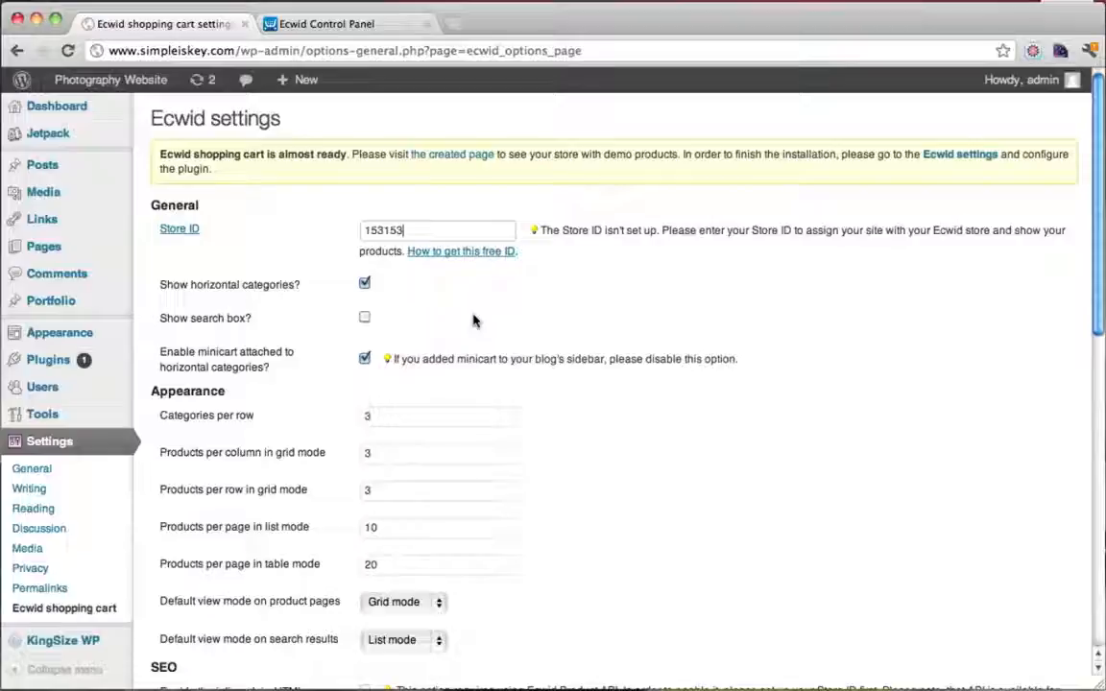
scroll(474, 321, down, 10)
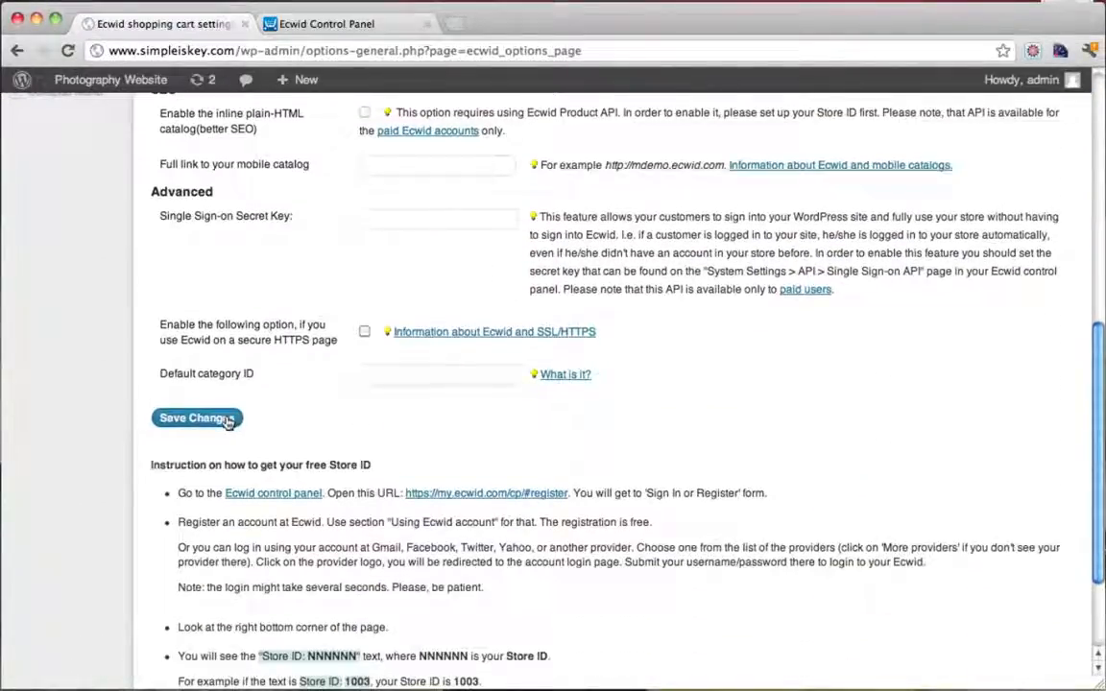
click(227, 421)
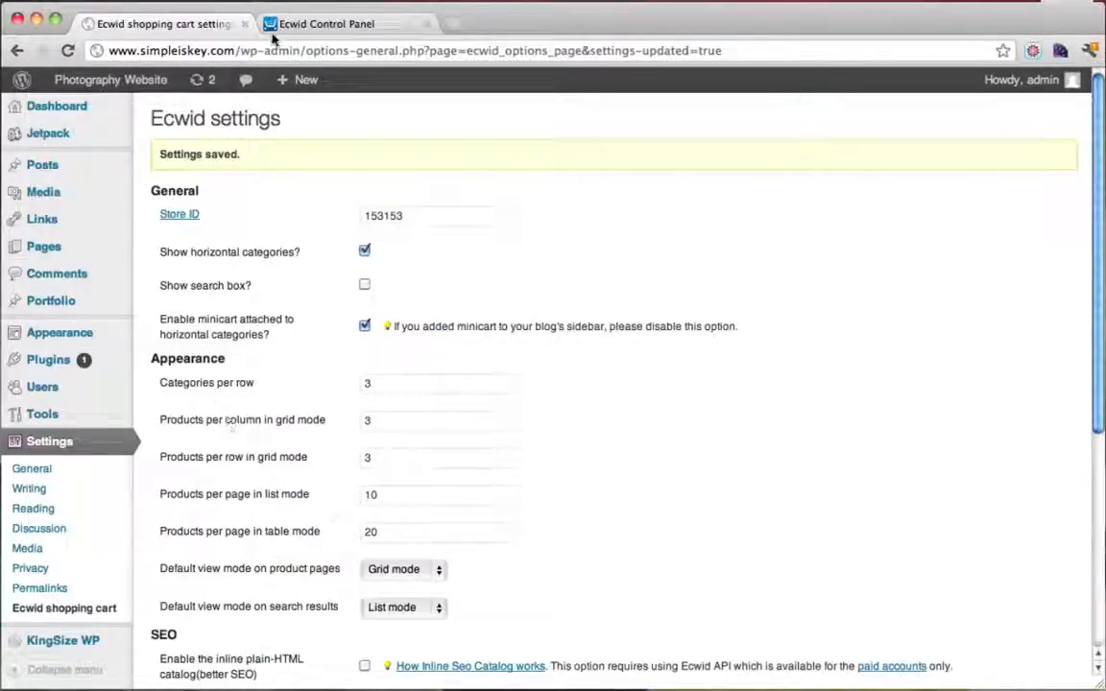
Preview the live photography site in a new tab, then open Appearance > Menus
mouse_move(85, 87)
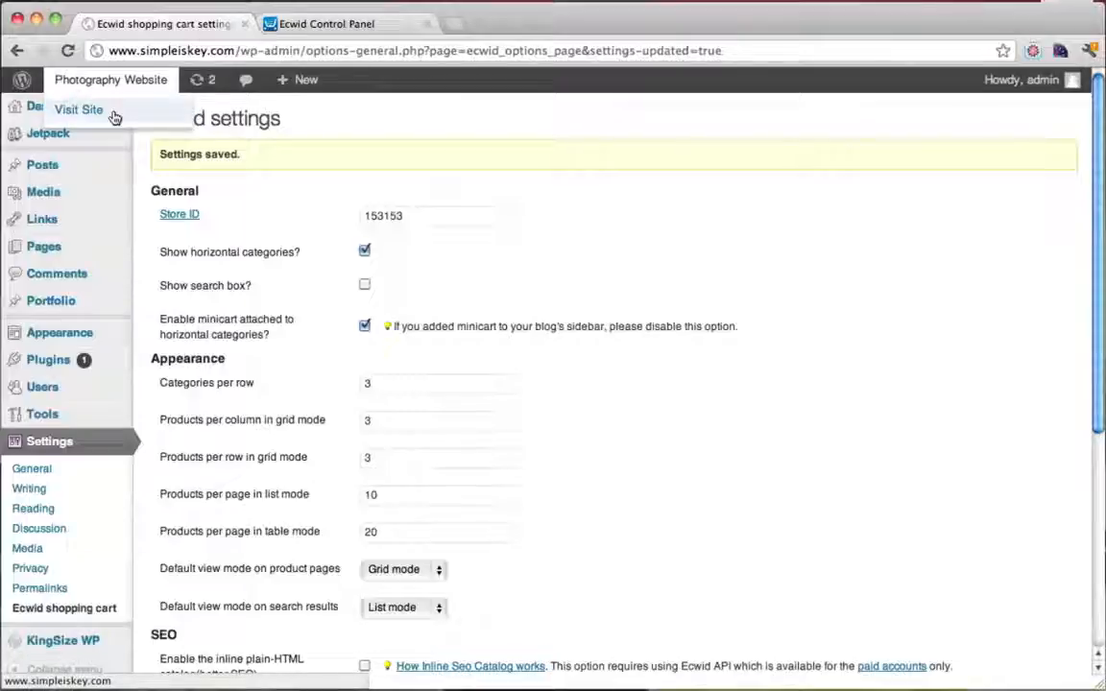
super+click(113, 117)
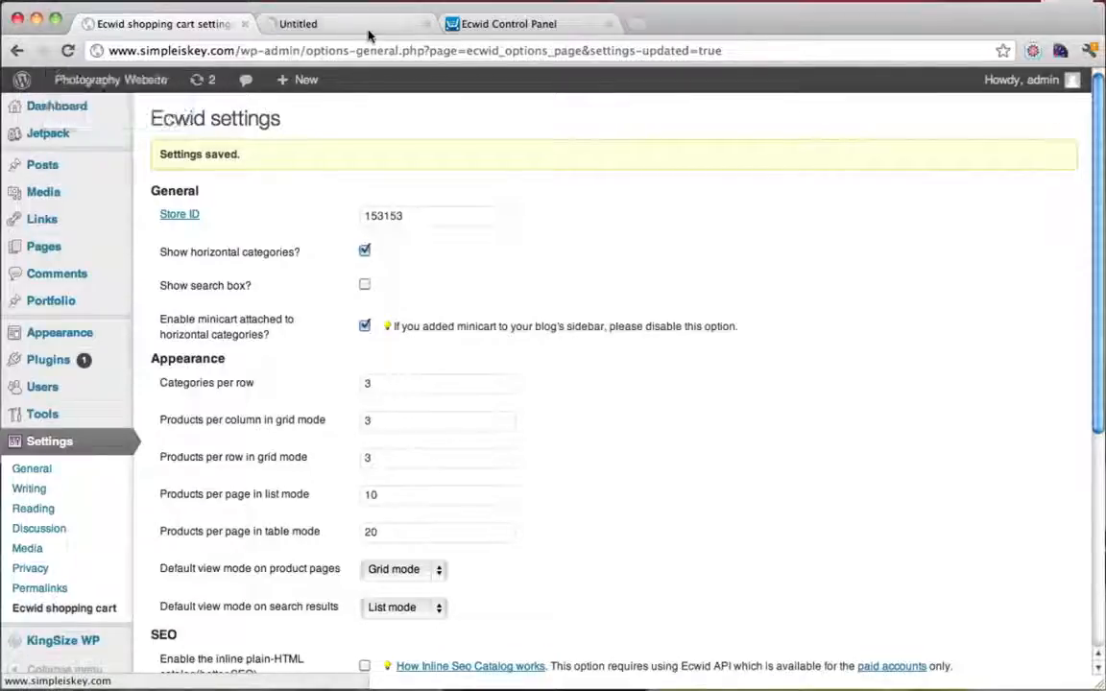
click(341, 25)
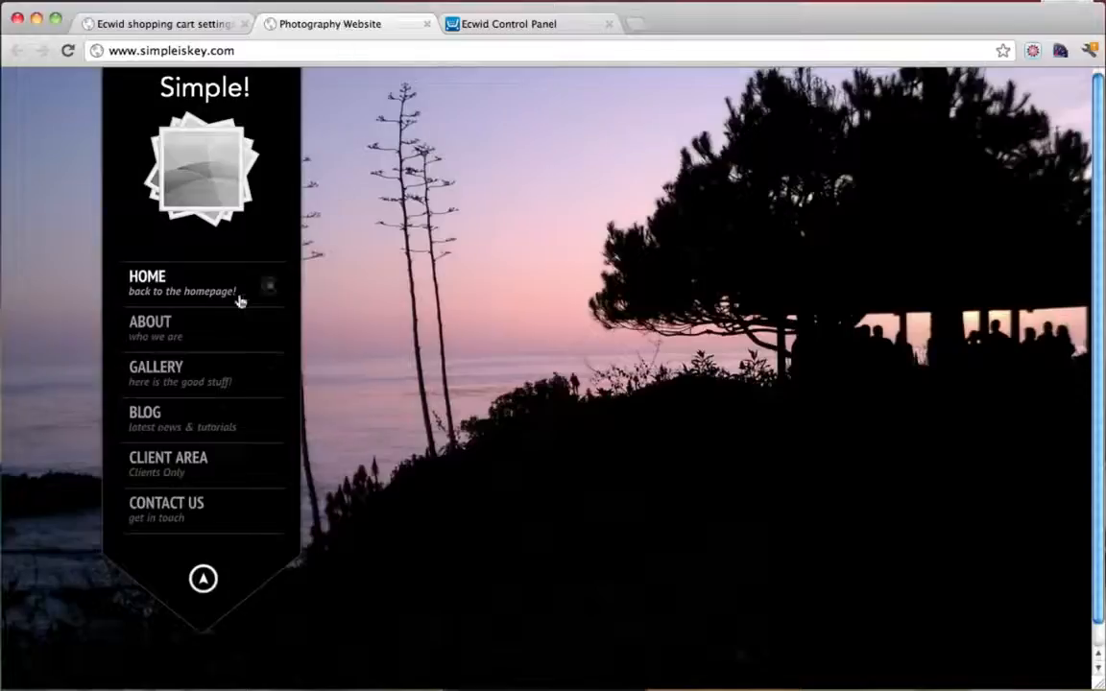
click(176, 24)
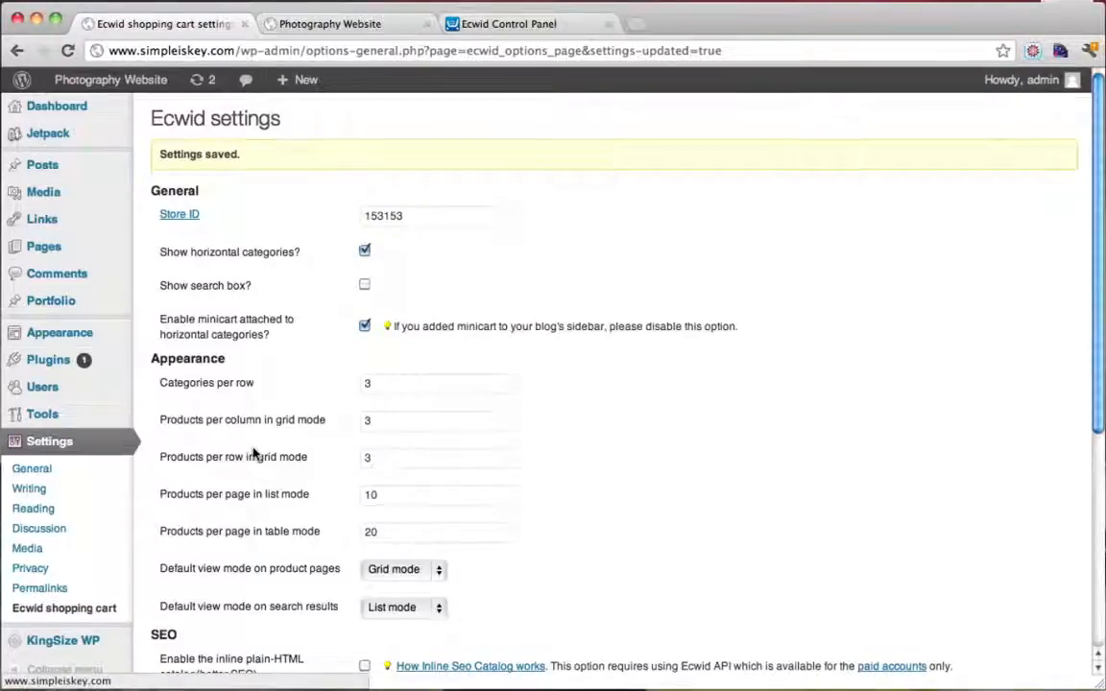
mouse_move(80, 333)
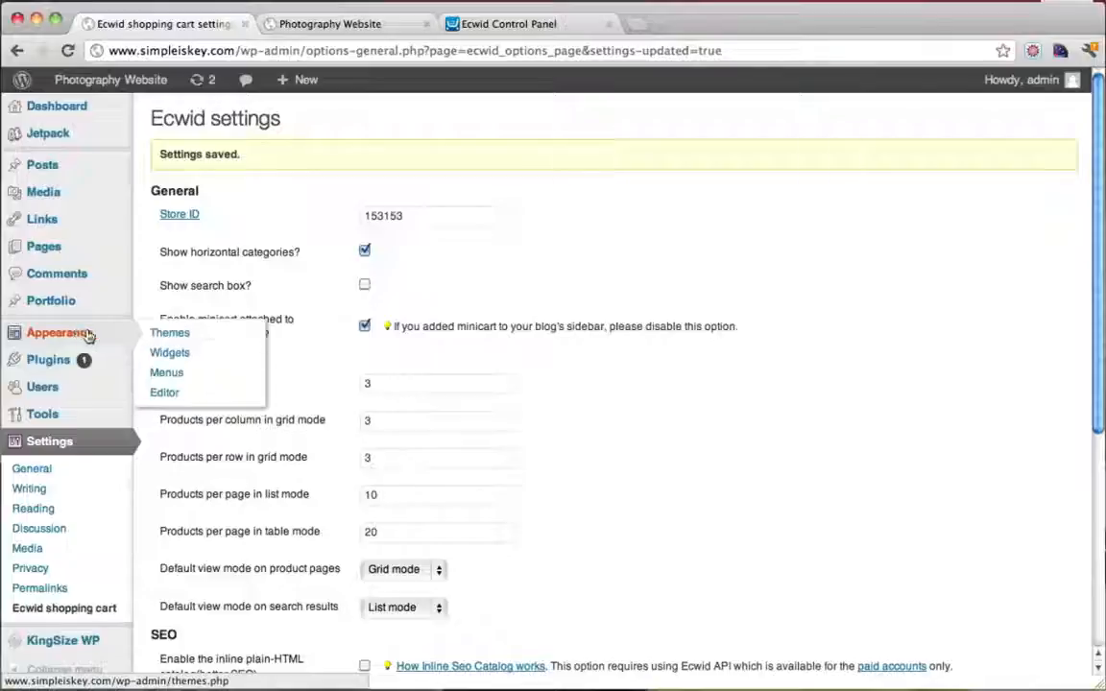
click(189, 380)
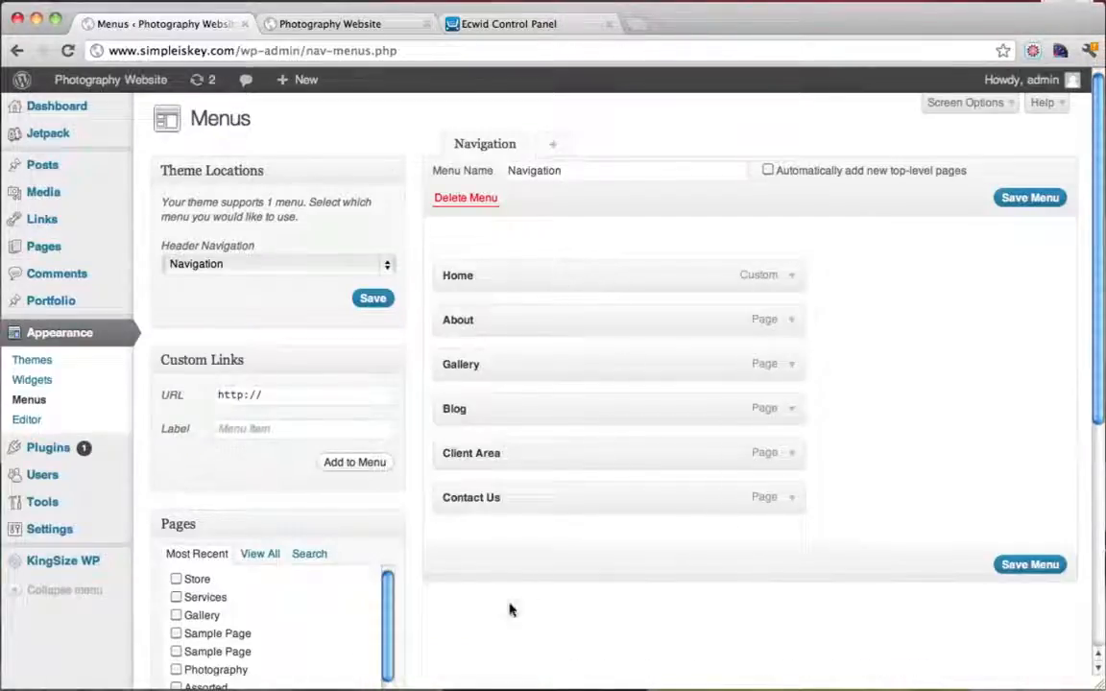
Add the Store page to the Navigation menu, place it after Gallery, and save
click(177, 579)
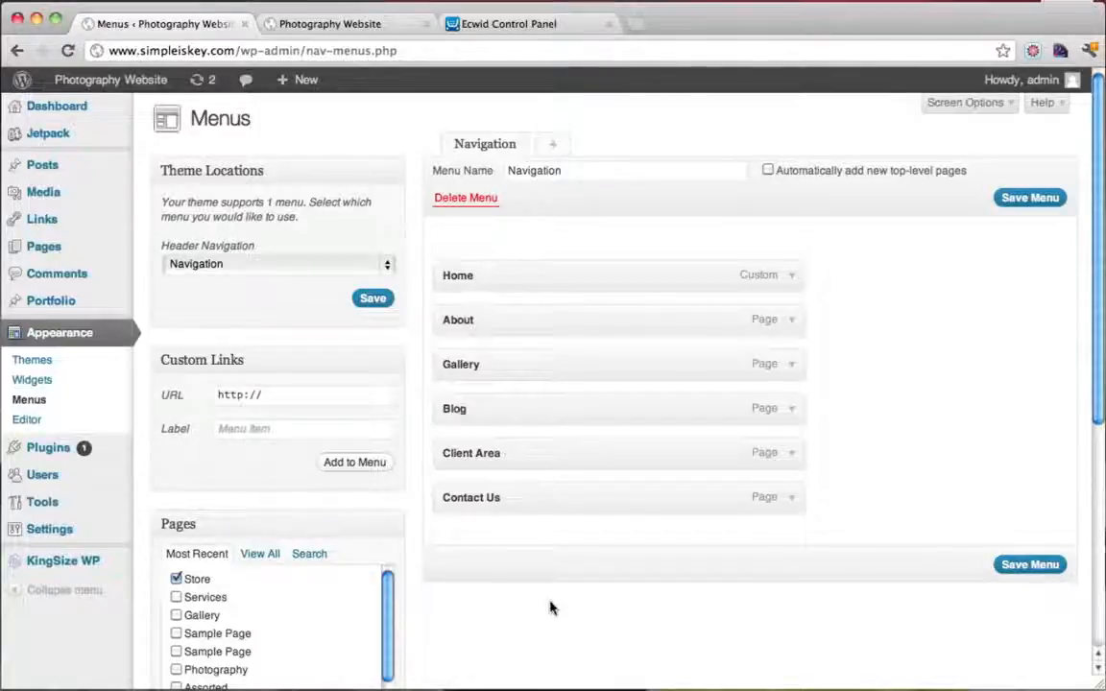
scroll(567, 608, down, 3)
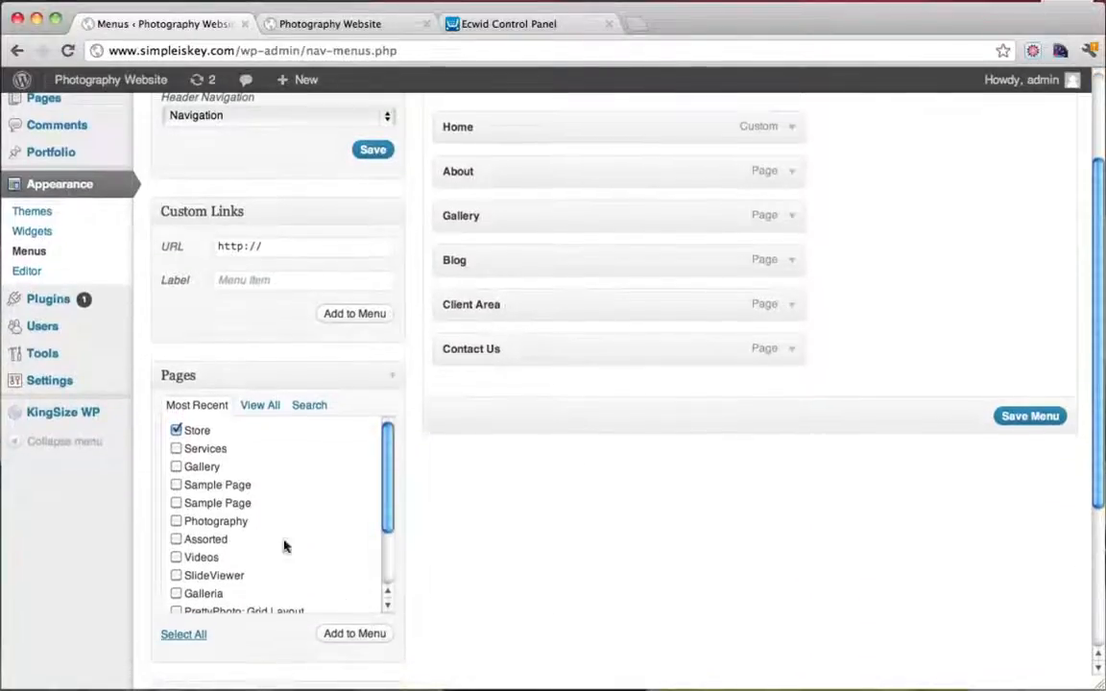
click(364, 637)
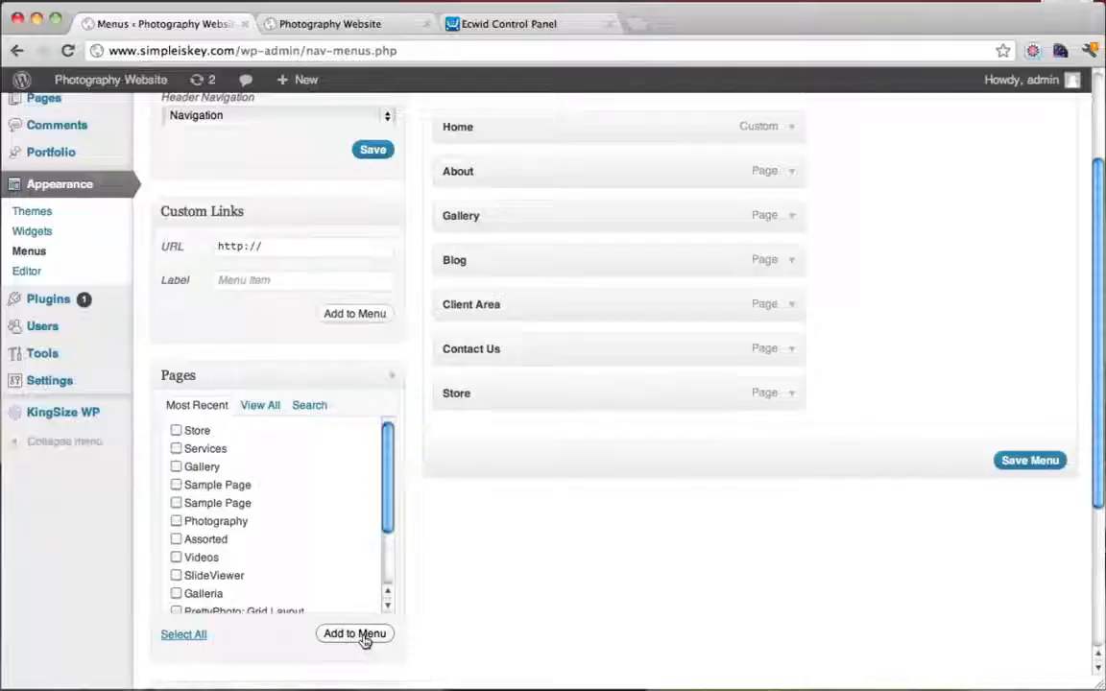
drag(472, 395, 464, 268)
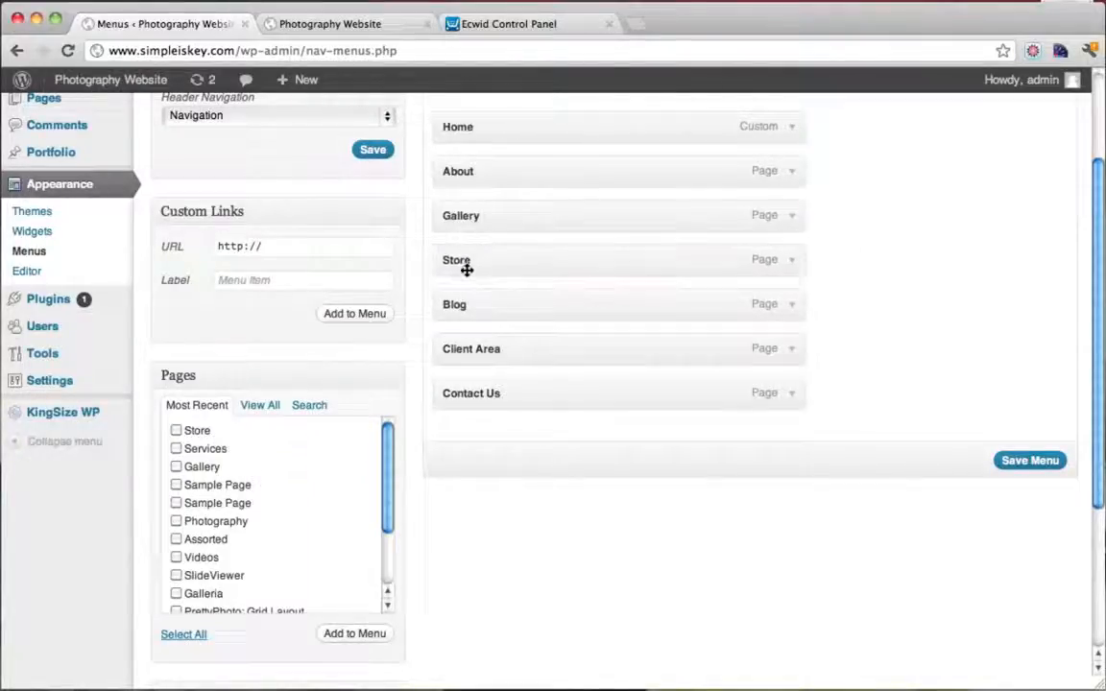
click(1029, 461)
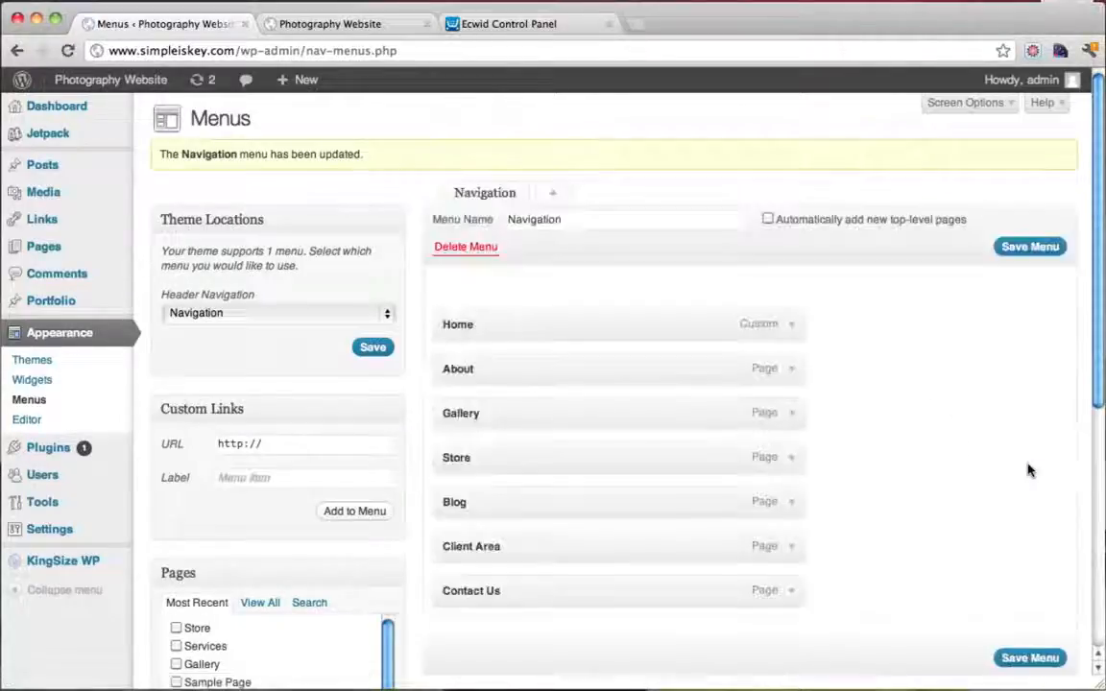
click(331, 24)
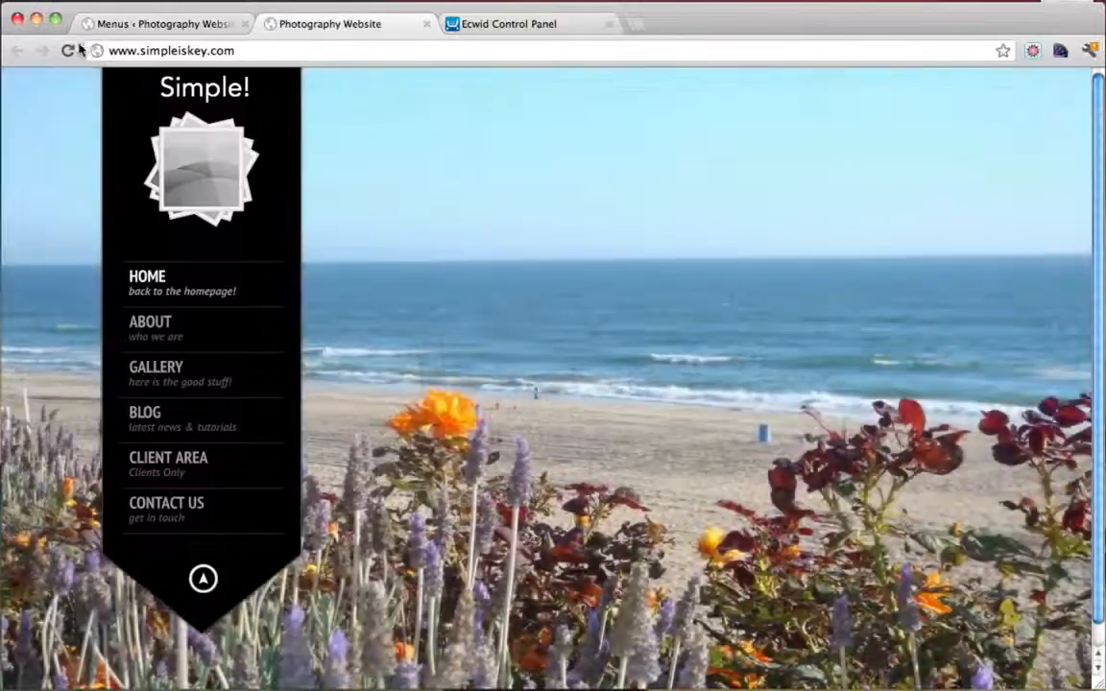
click(69, 51)
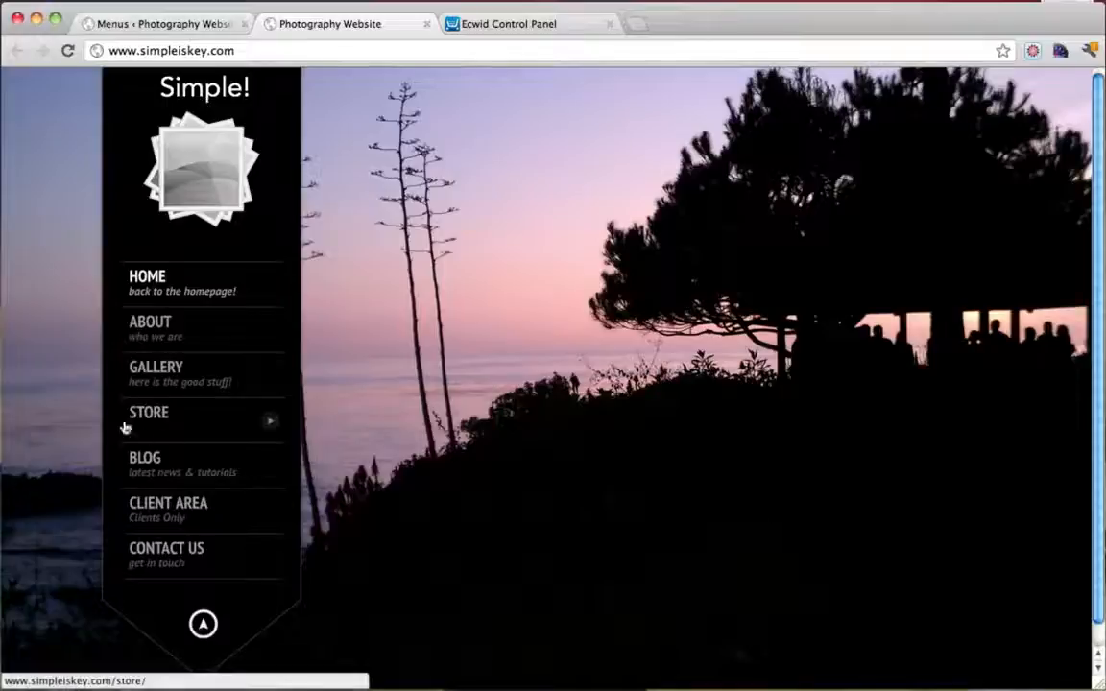
click(189, 23)
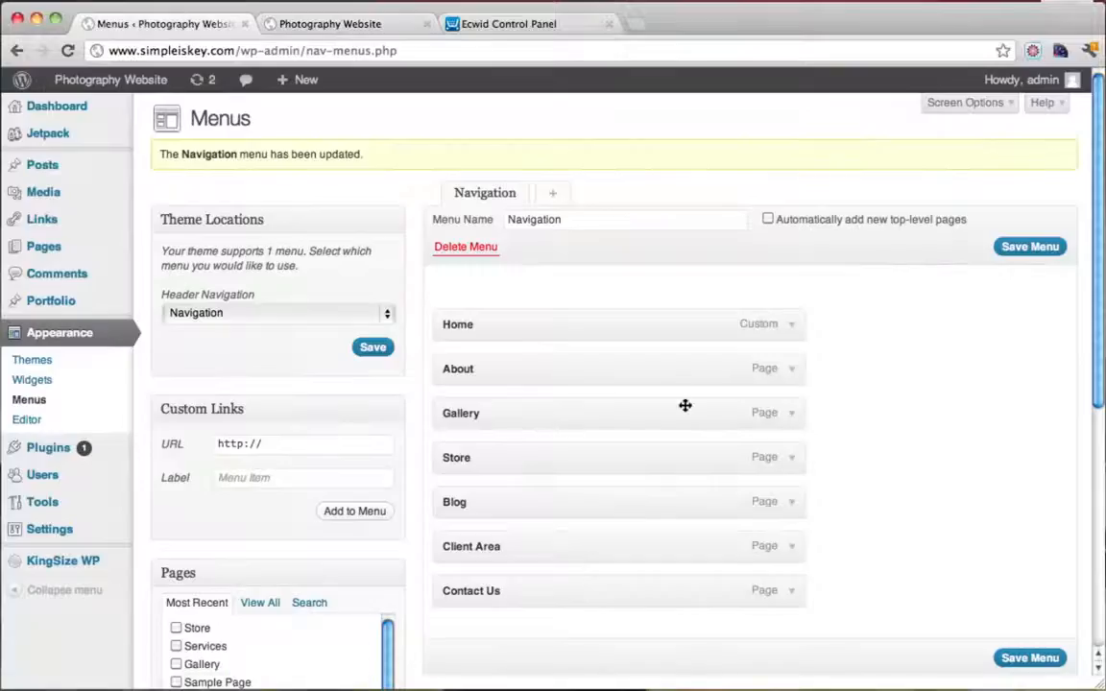
Set the Store menu item's description to 'go to the store!' and save the menu
click(790, 459)
scroll(790, 461, down, 3)
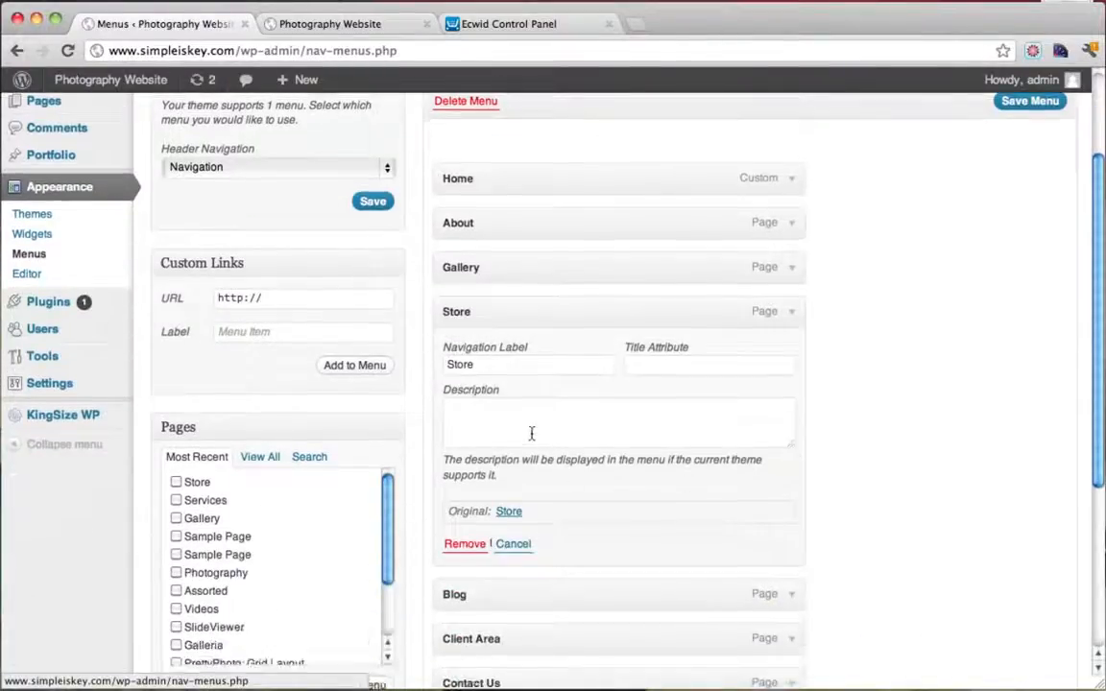
click(531, 433)
text(go to the )
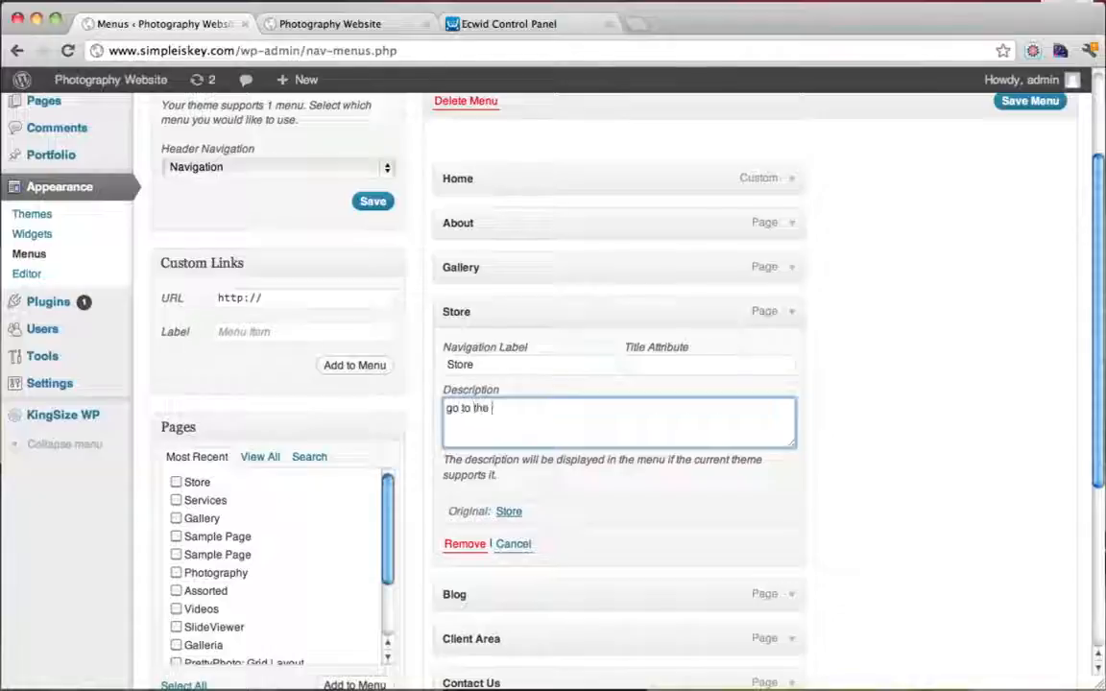
text(store!)
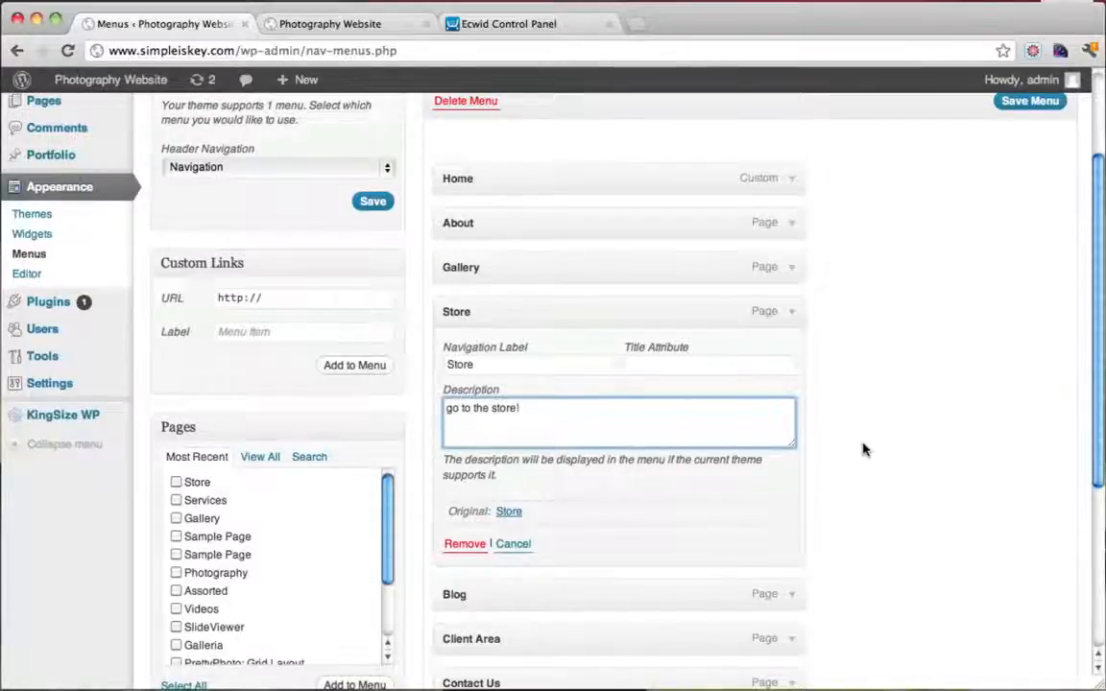
scroll(862, 450, down, 5)
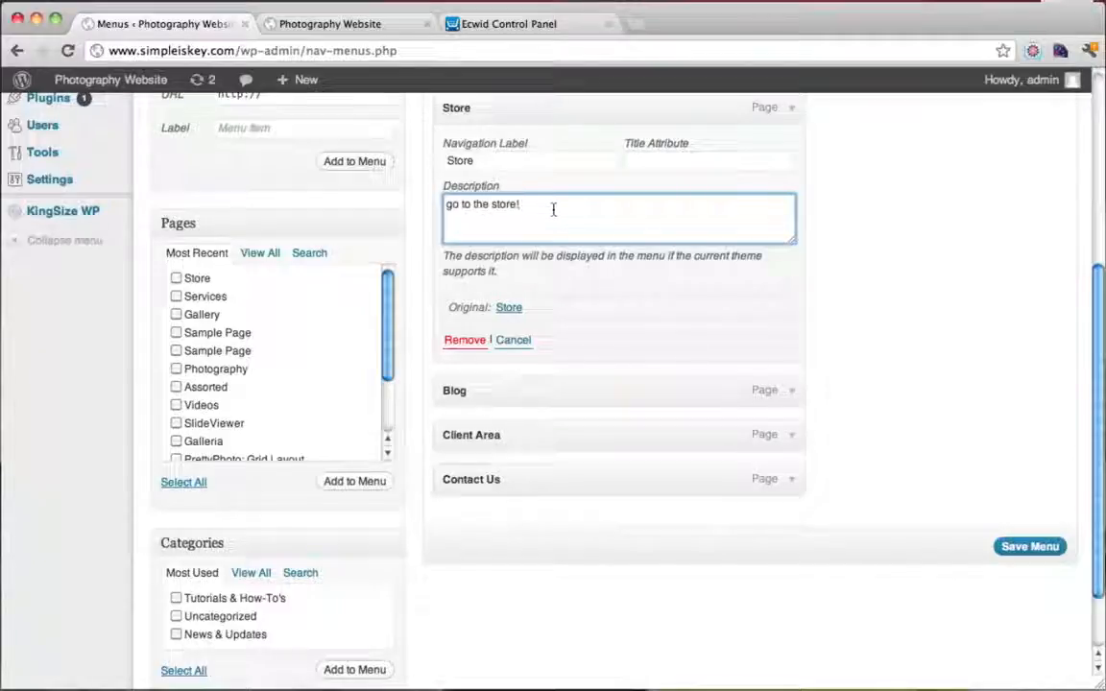
click(1029, 546)
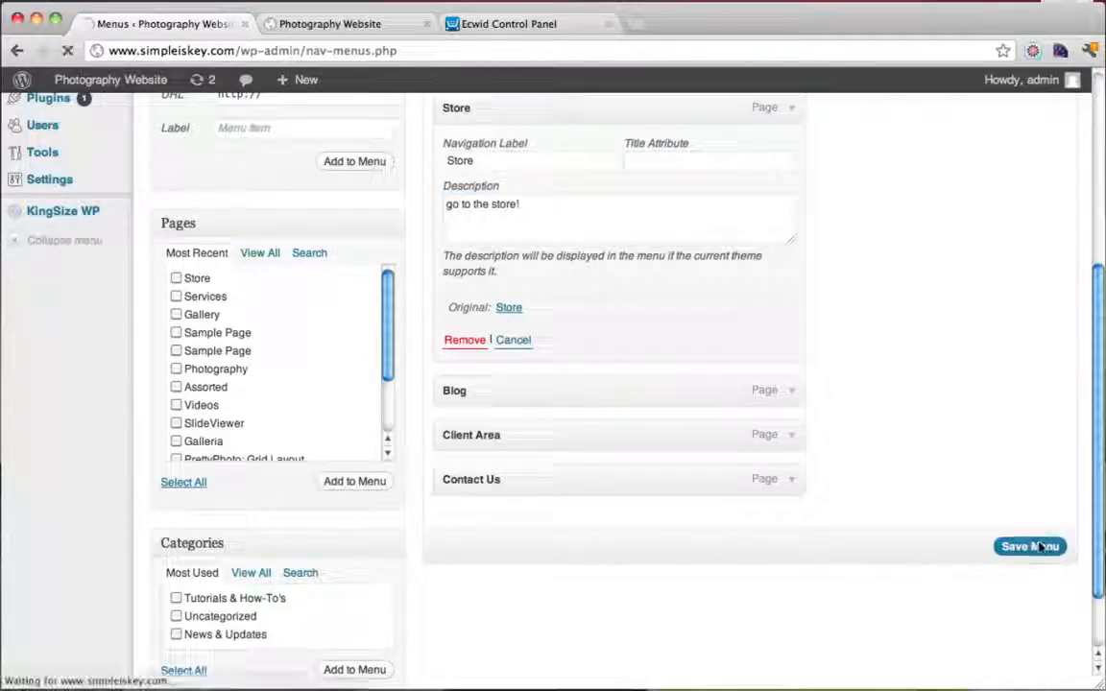
click(335, 27)
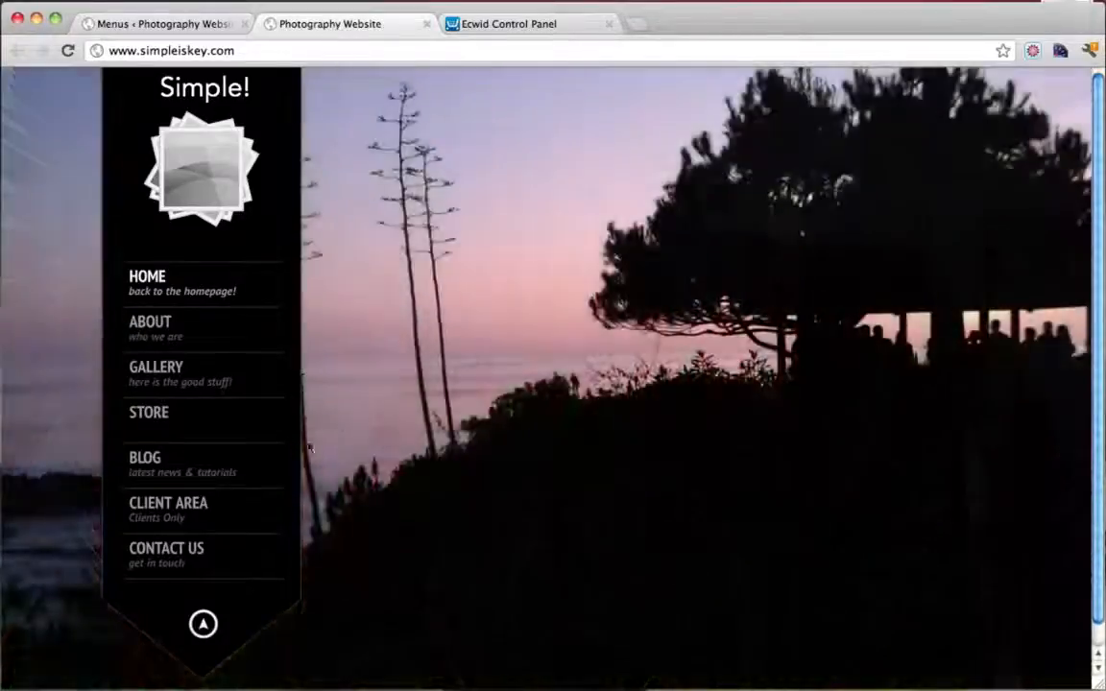
Reload the live site, open the Store page and browse its six Ecwid photo prints
click(67, 50)
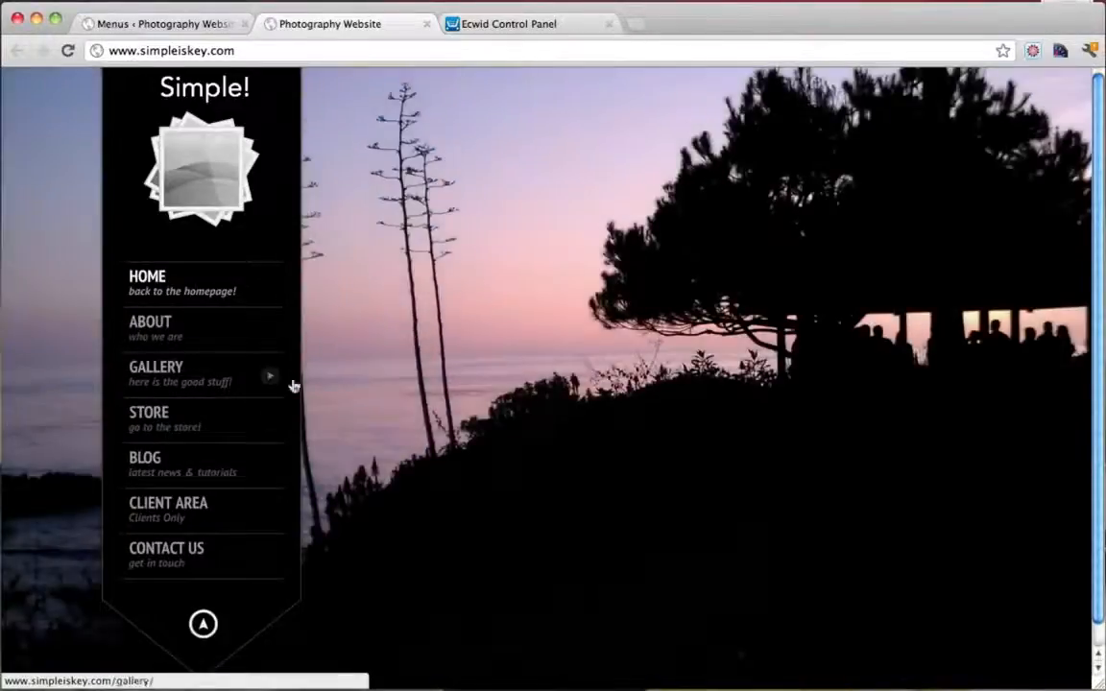
click(195, 426)
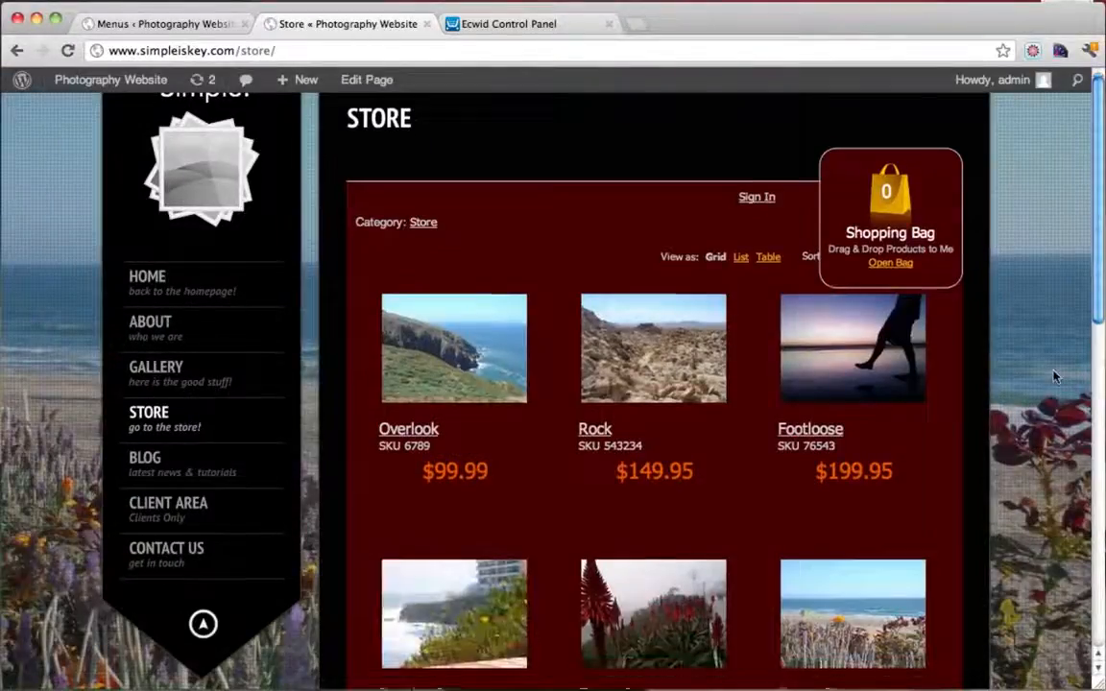
scroll(1056, 375, down, 3)
scroll(1056, 375, up, 3)
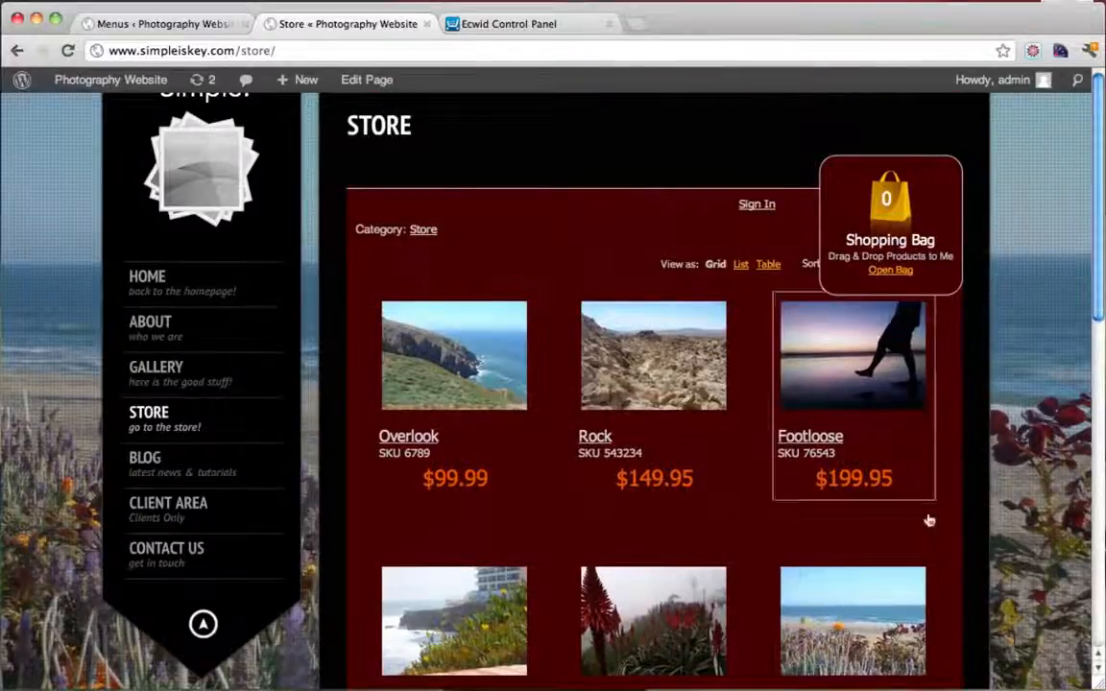
scroll(928, 518, down, 5)
scroll(686, 405, up, 5)
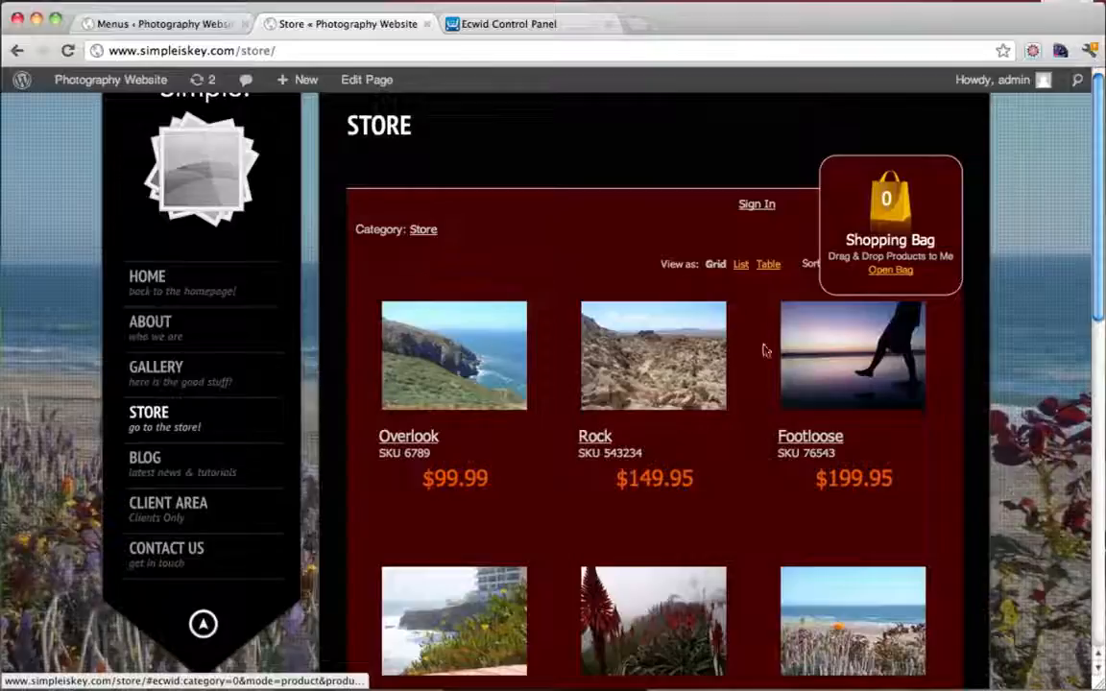
scroll(880, 346, down, 3)
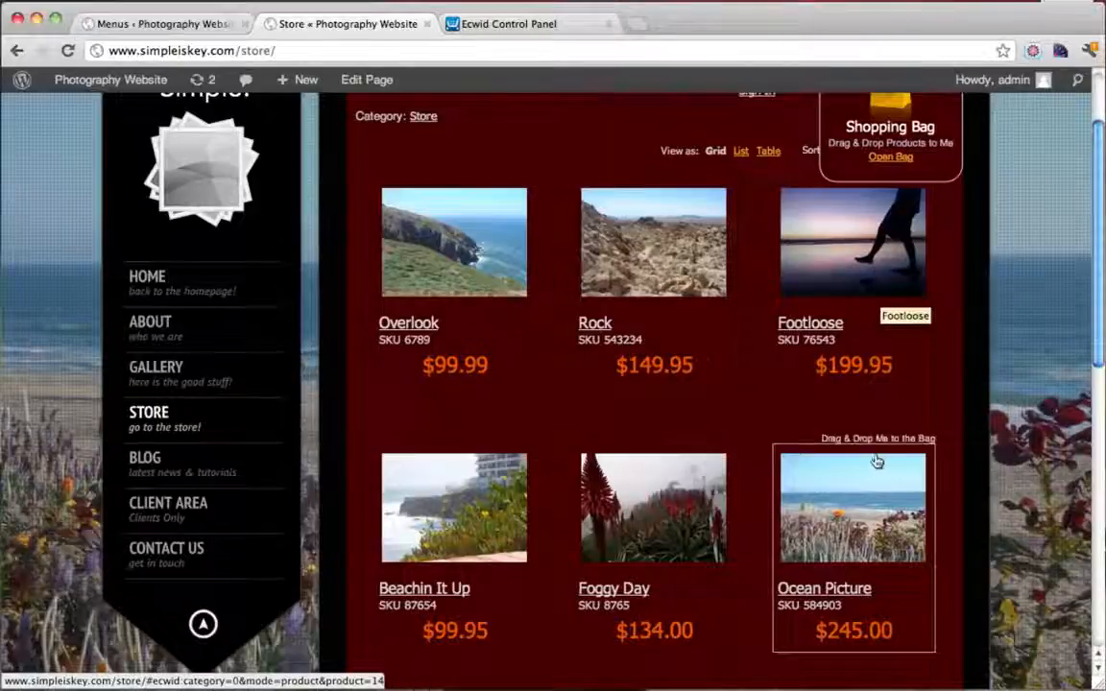
scroll(526, 366, down, 3)
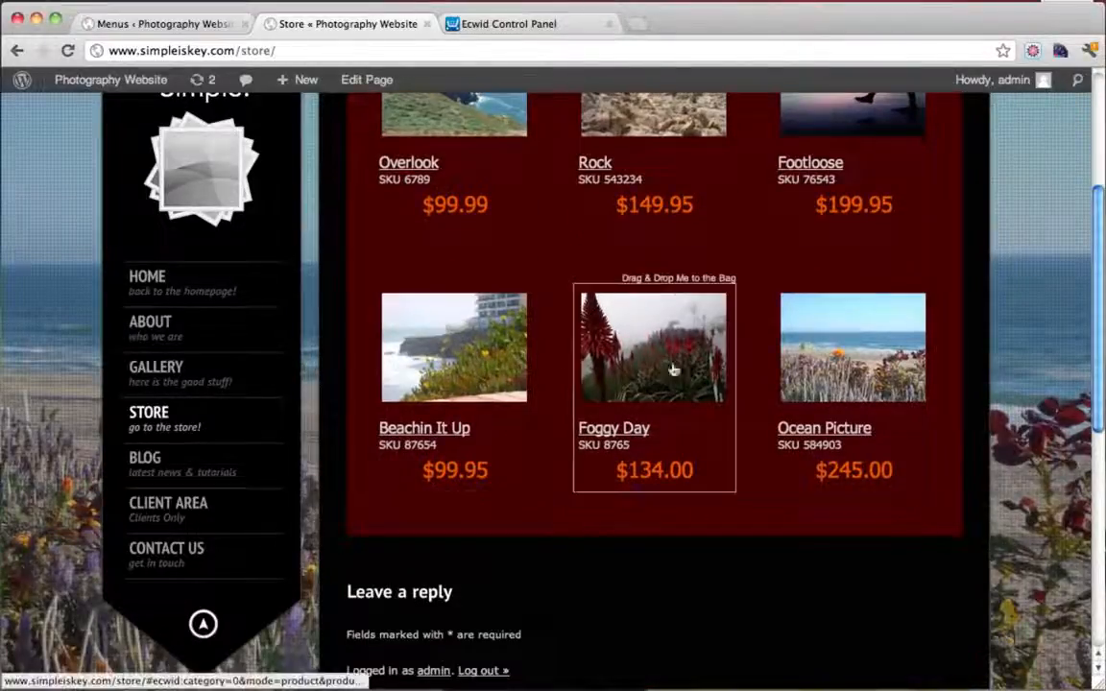
scroll(826, 365, up, 4)
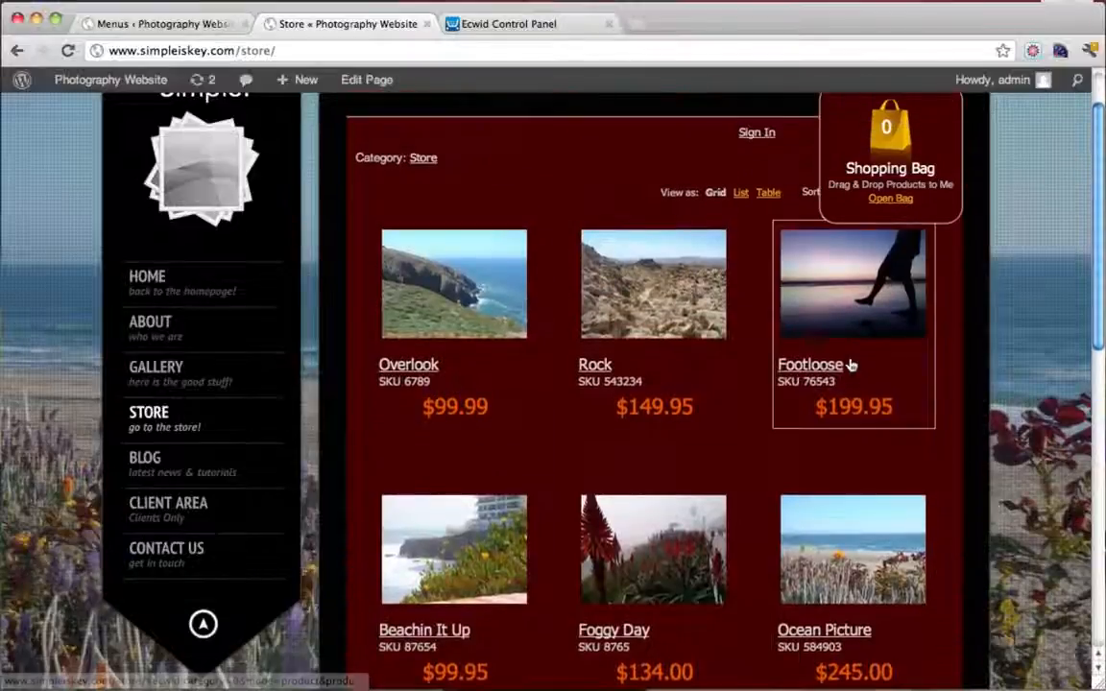
Add the Overlook print to the bag and proceed to the checkout
click(503, 305)
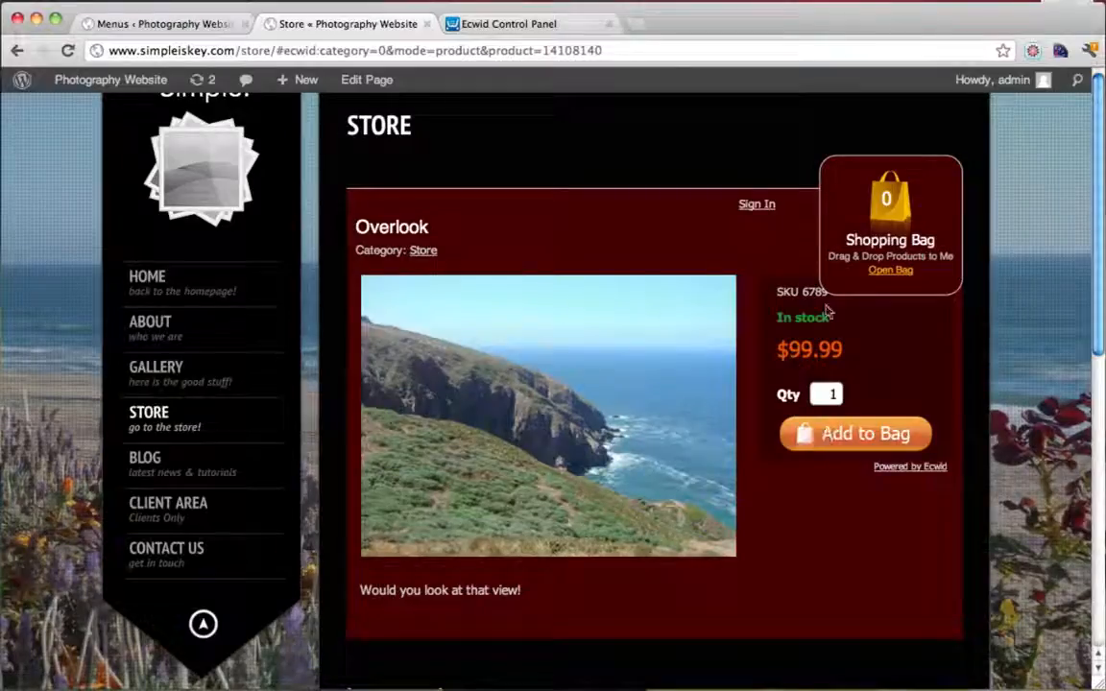
click(859, 435)
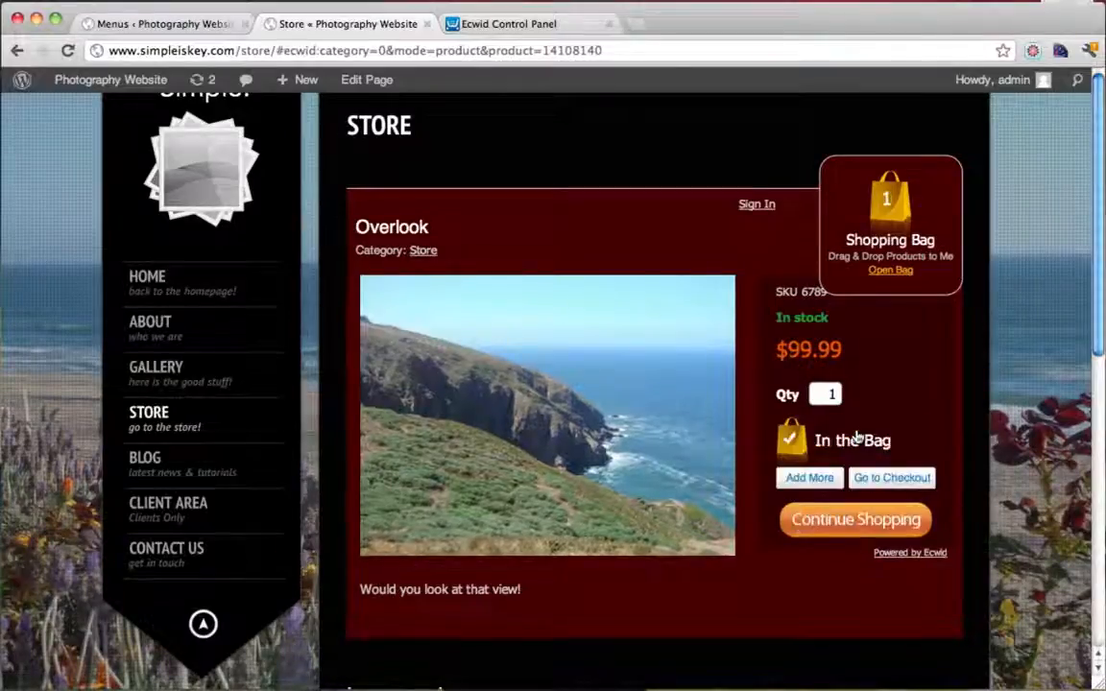
click(884, 478)
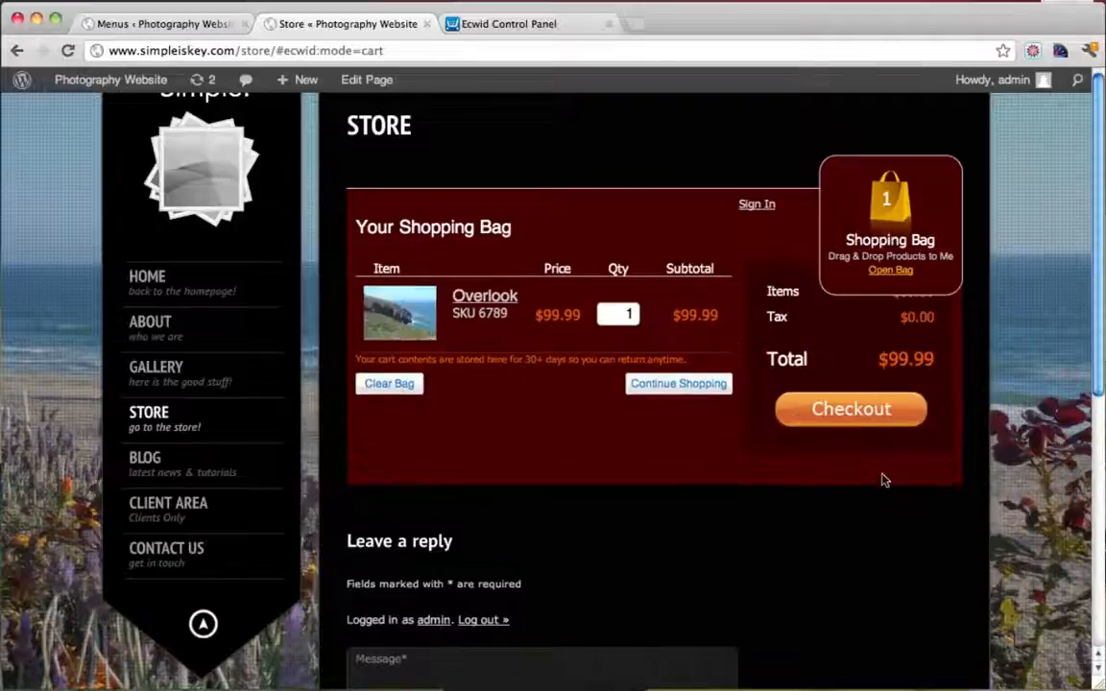
scroll(831, 365, down, 1)
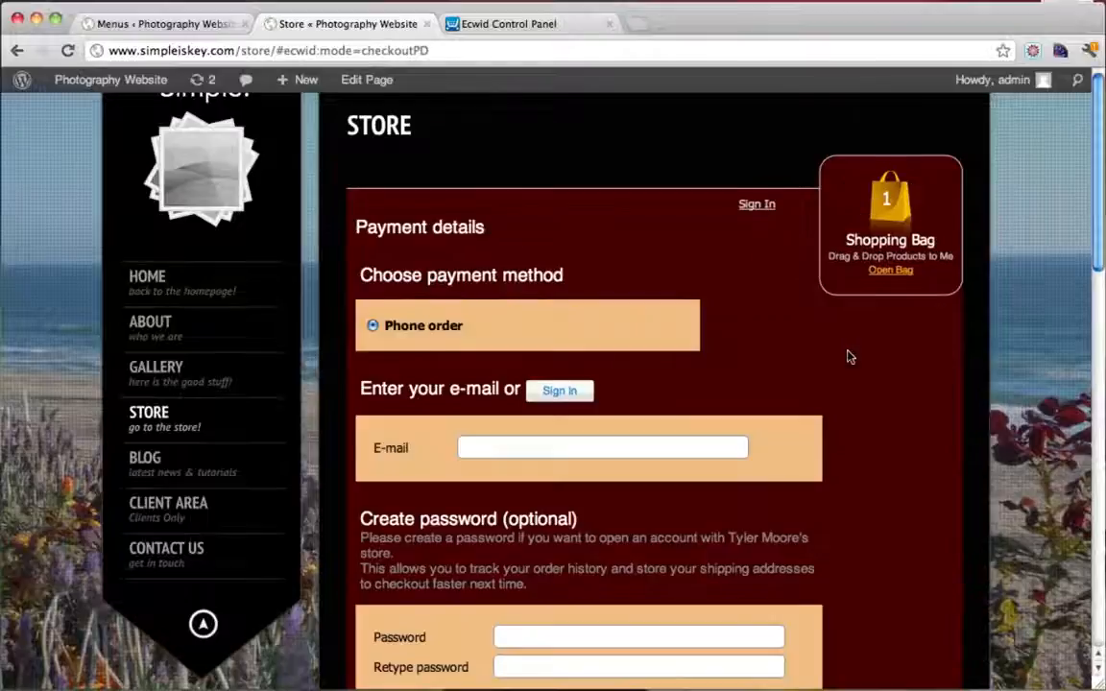
scroll(850, 357, down, 4)
scroll(849, 357, up, 4)
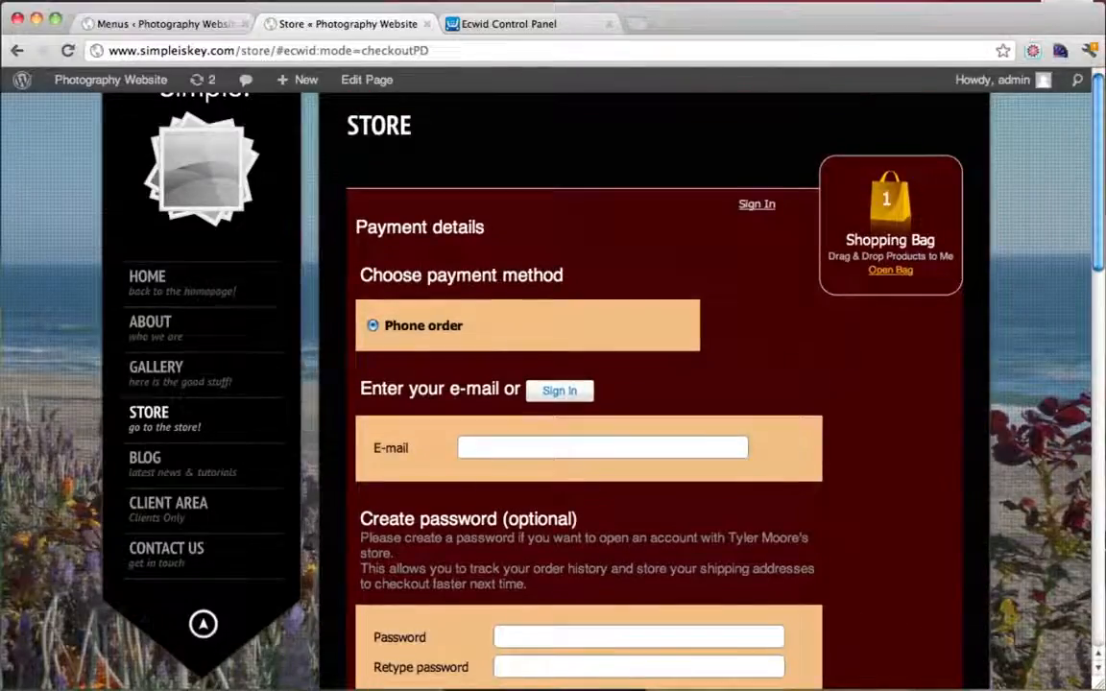
Review the Payment details, noting Phone order is the only payment method
drag(565, 275, 407, 275)
drag(382, 326, 466, 326)
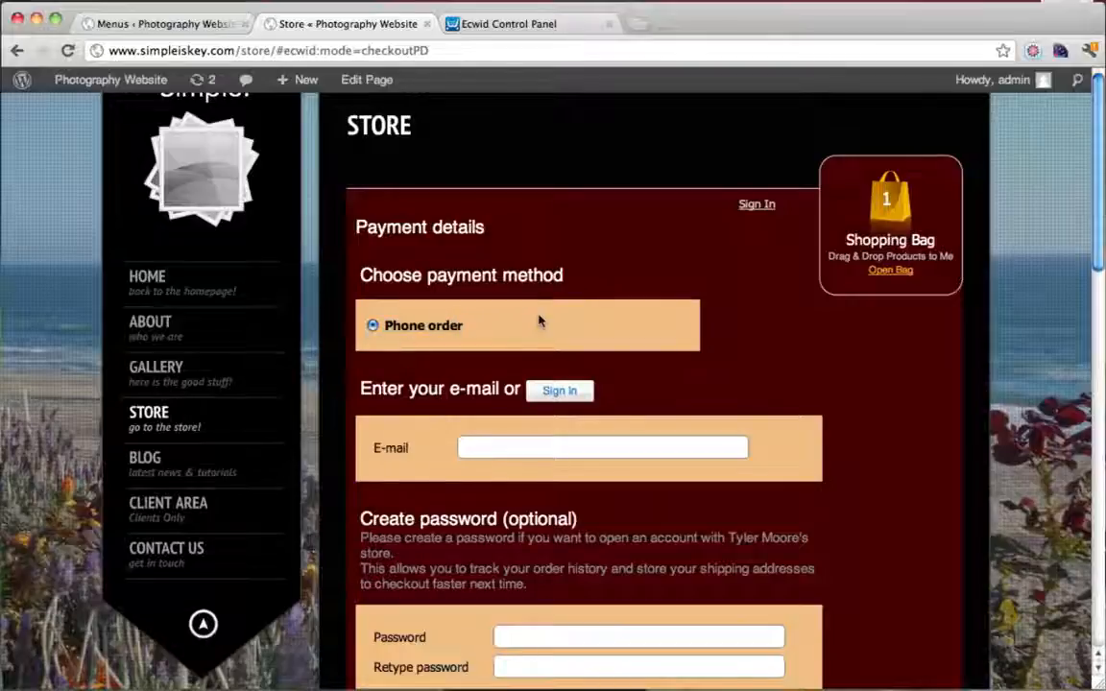
scroll(552, 359, down, 2)
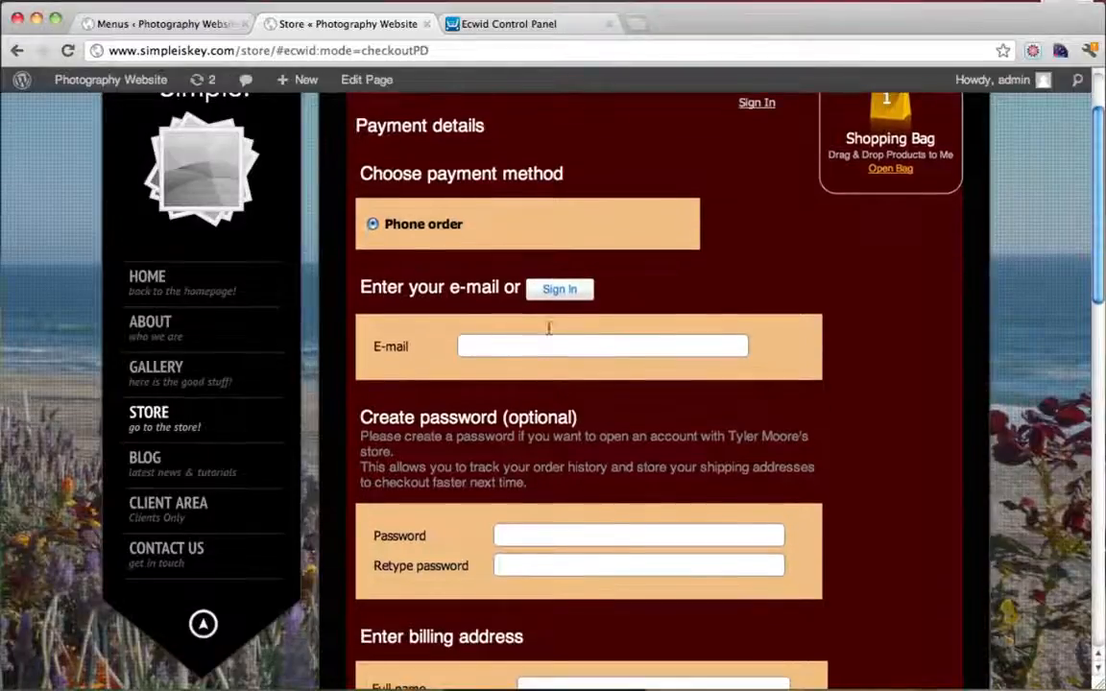
scroll(552, 322, down, 7)
scroll(553, 314, up, 8)
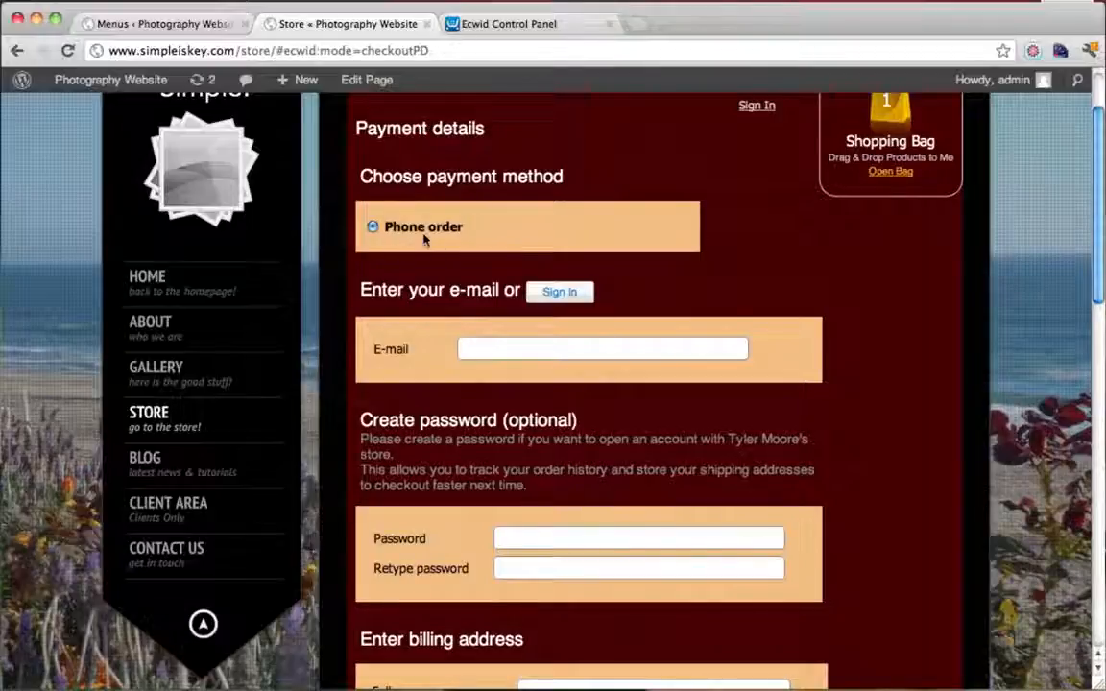
In the Ecwid Control Panel, open System Settings > Payment and start enabling PayPal
click(514, 31)
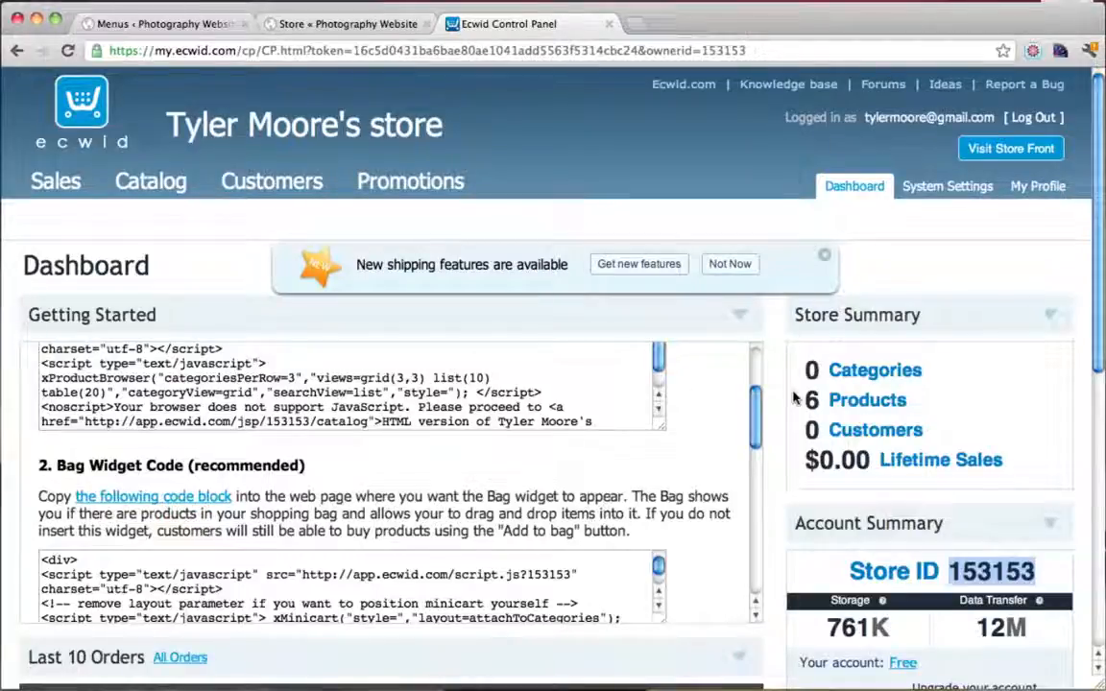
scroll(687, 327, down, 1)
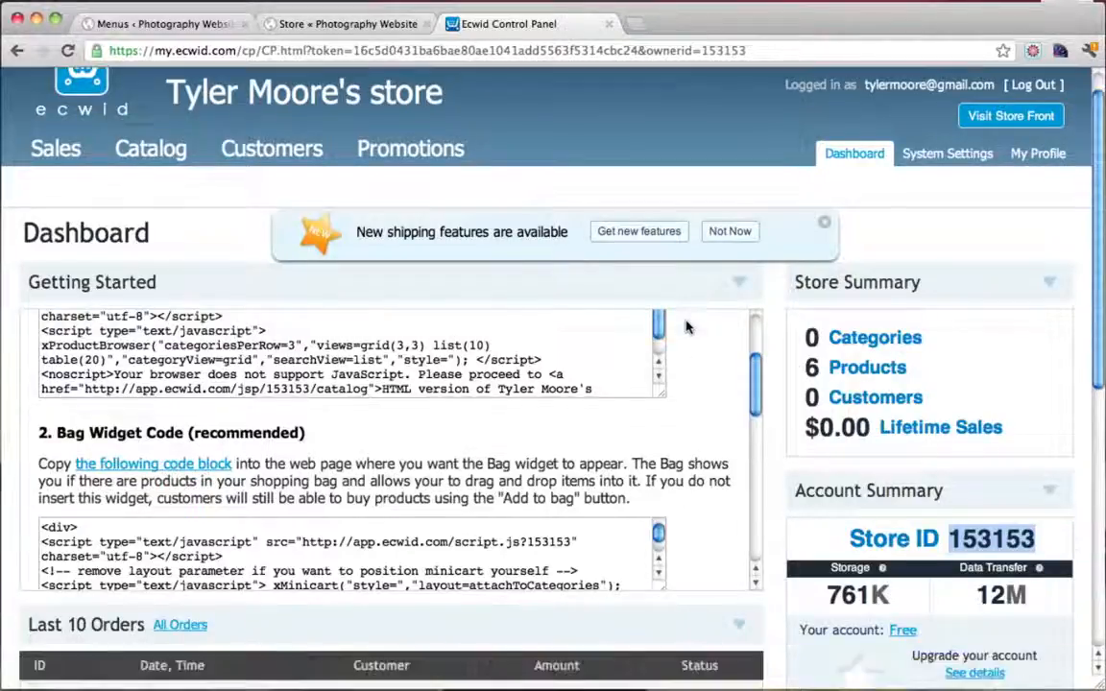
scroll(686, 327, up, 5)
click(917, 151)
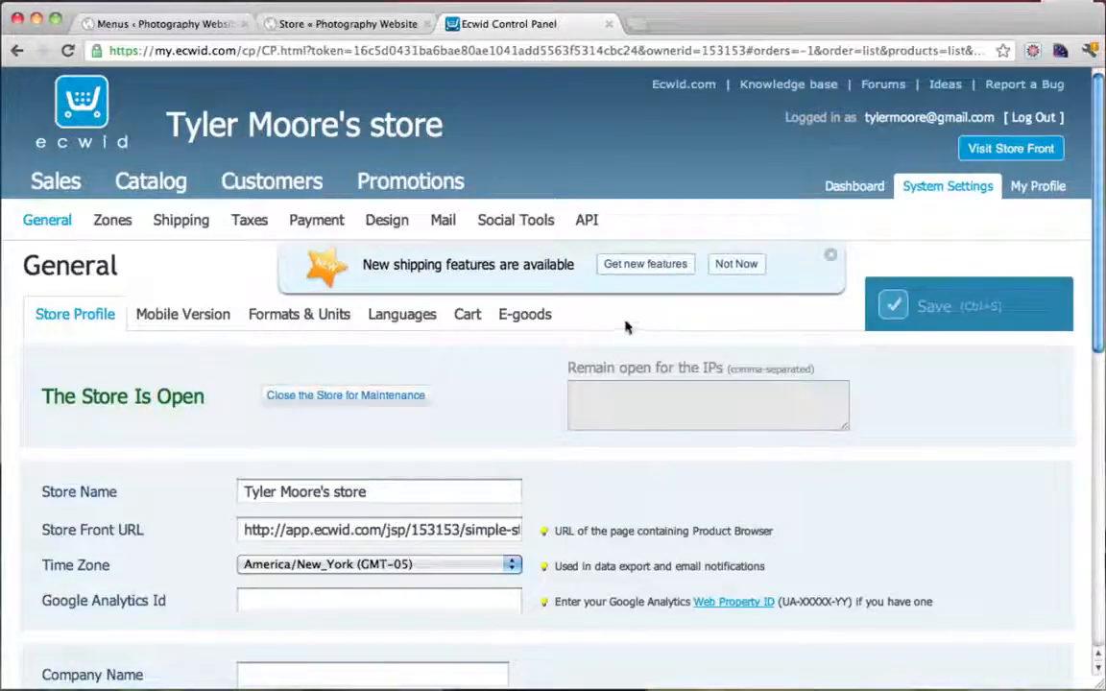
click(315, 223)
scroll(584, 374, down, 1)
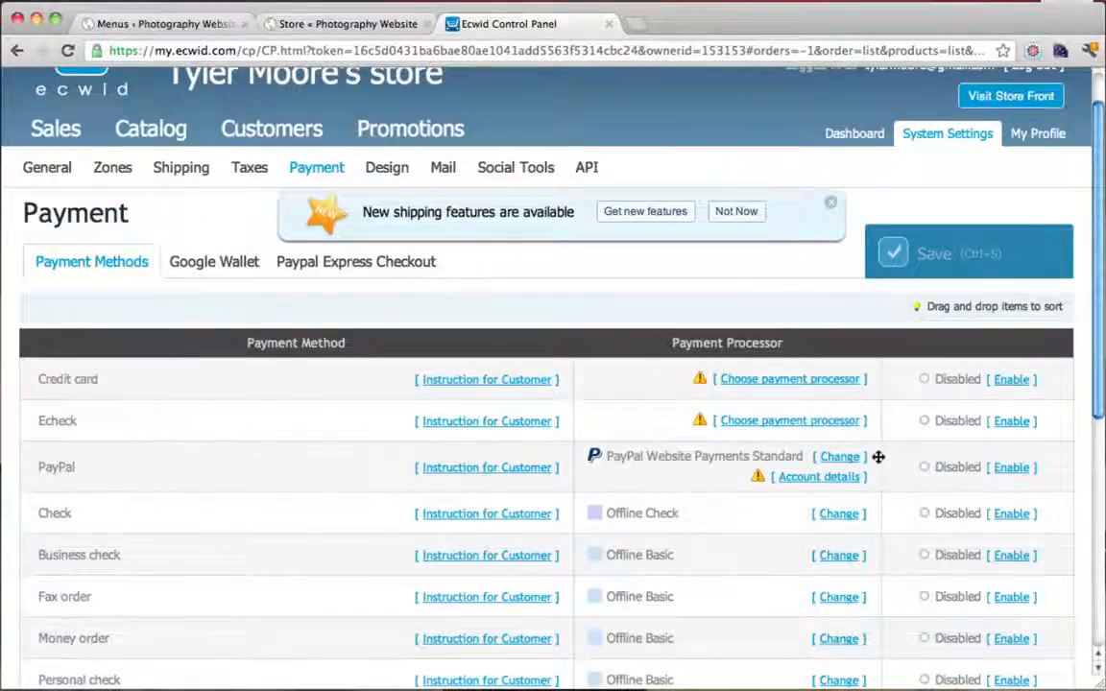
scroll(879, 470, down, 1)
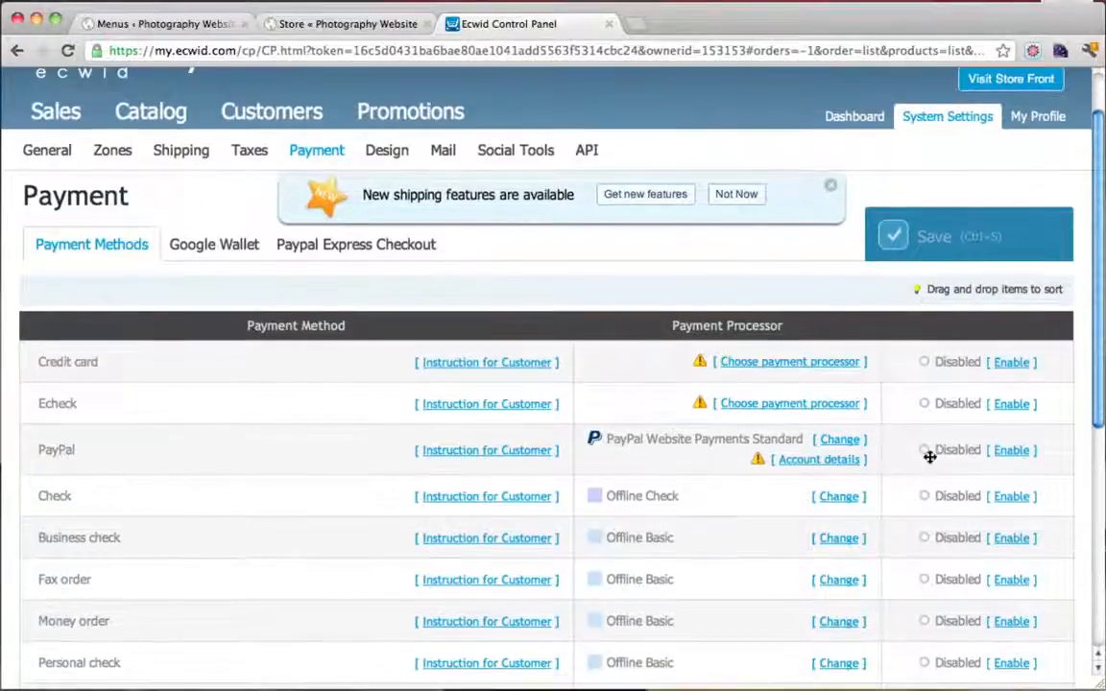
click(1012, 452)
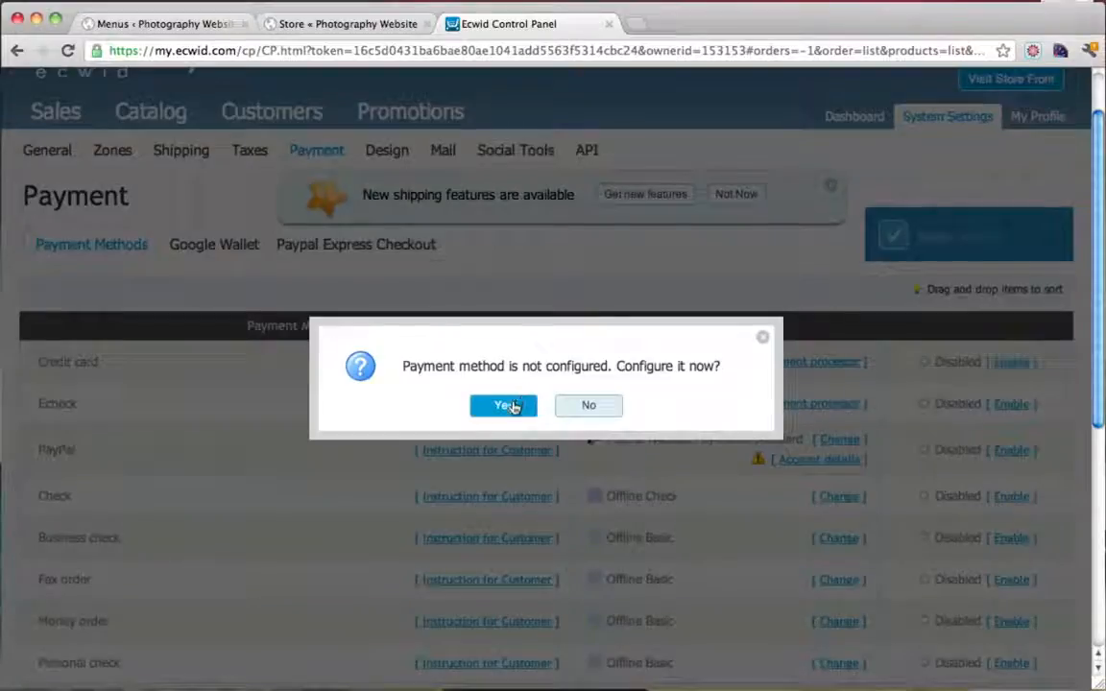
Configure PayPal with the PayPal account e-mail and save the Ecwid payment settings
click(509, 405)
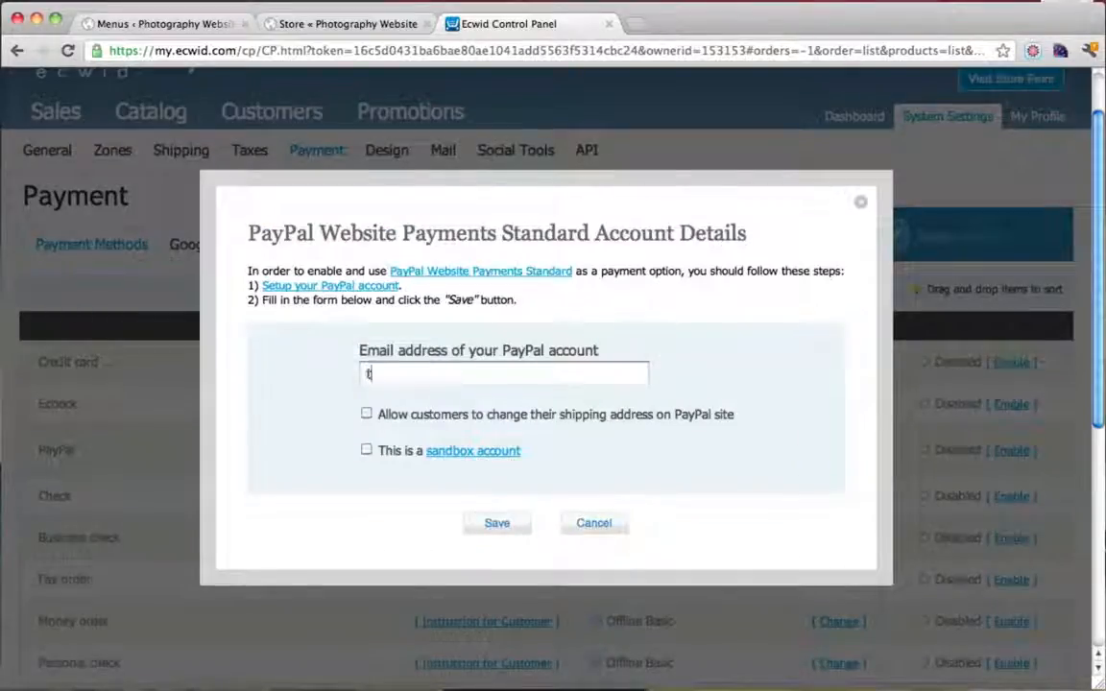
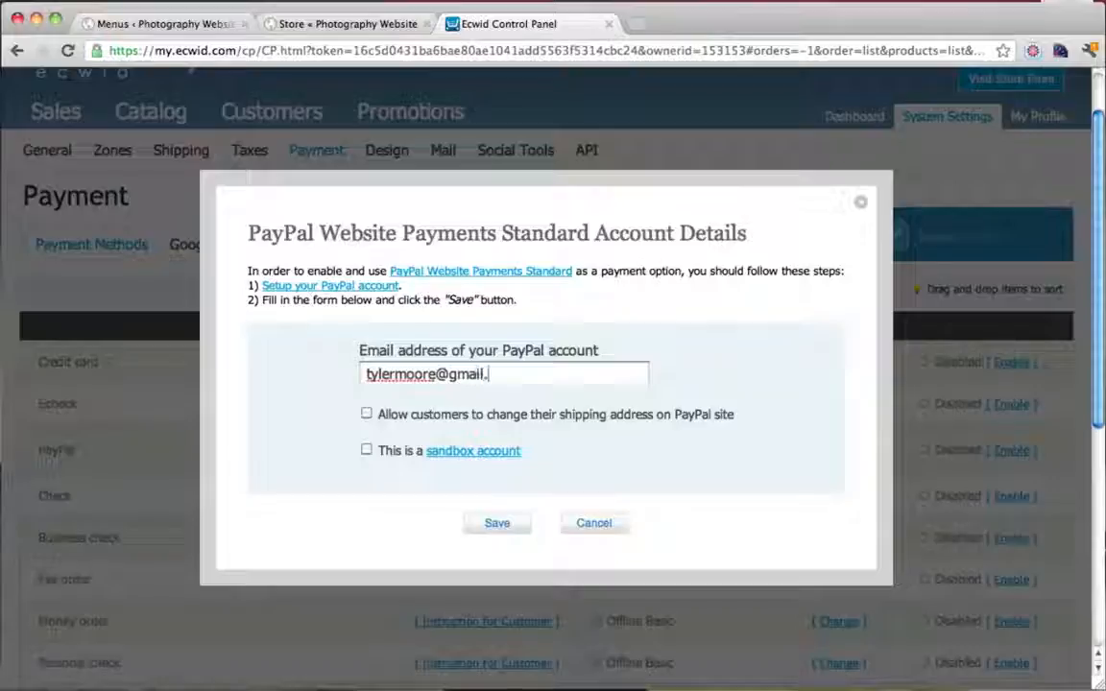
click(496, 523)
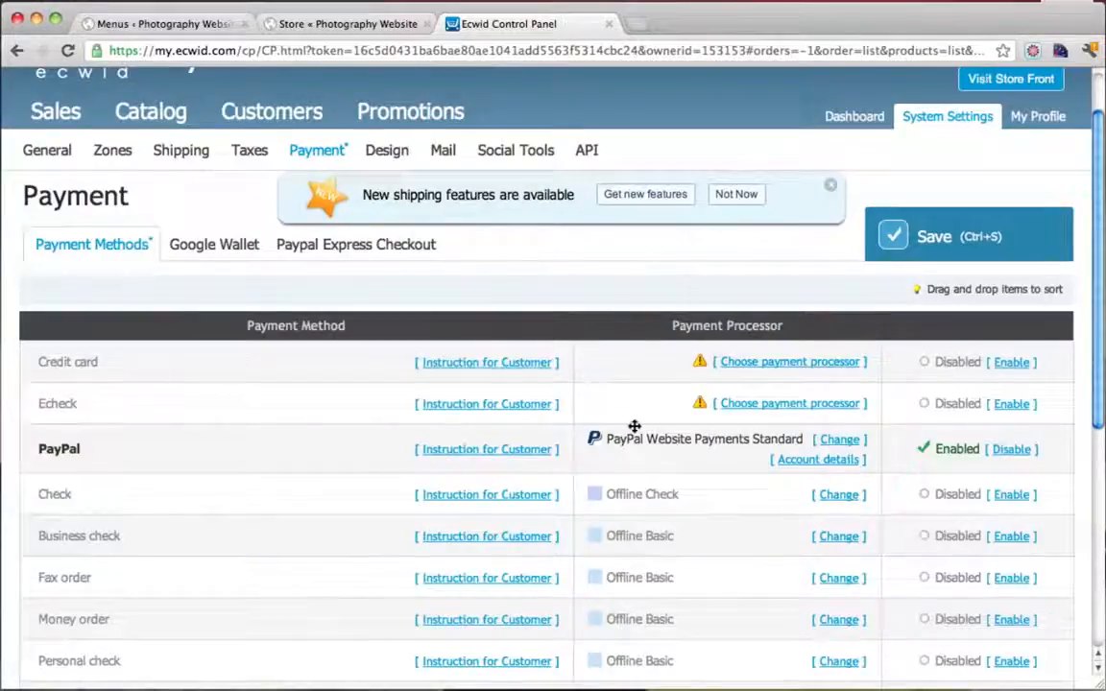
click(895, 237)
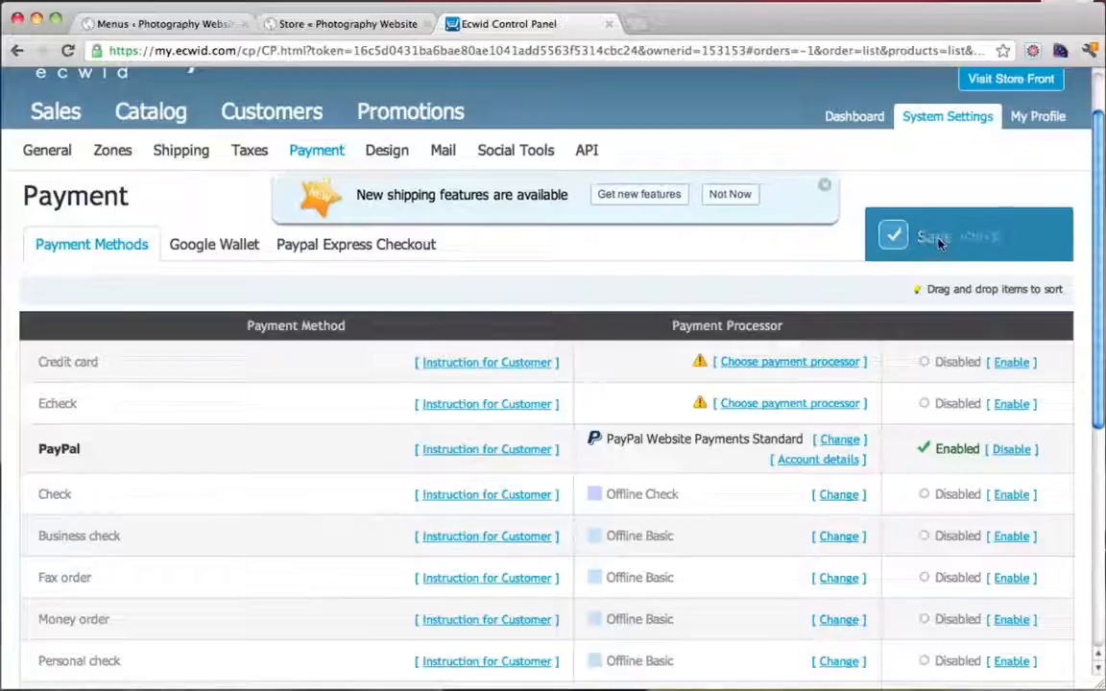
click(367, 29)
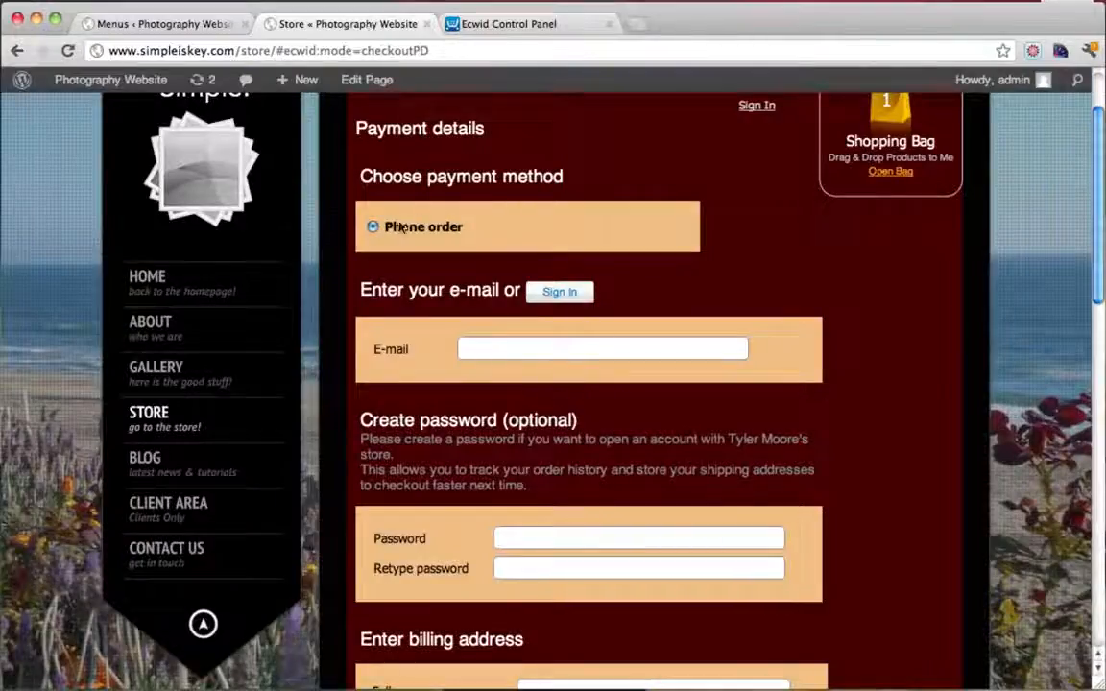
Reload the store checkout and confirm PayPal now appears alongside Phone order
click(65, 51)
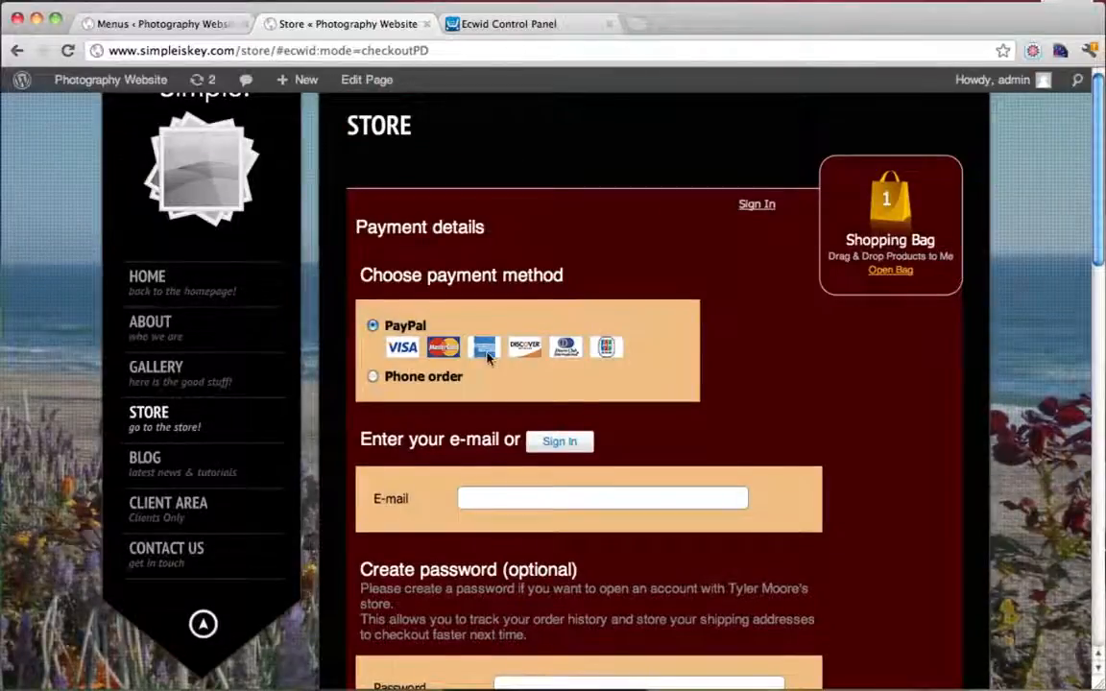
scroll(590, 374, down, 3)
scroll(590, 480, down, 10)
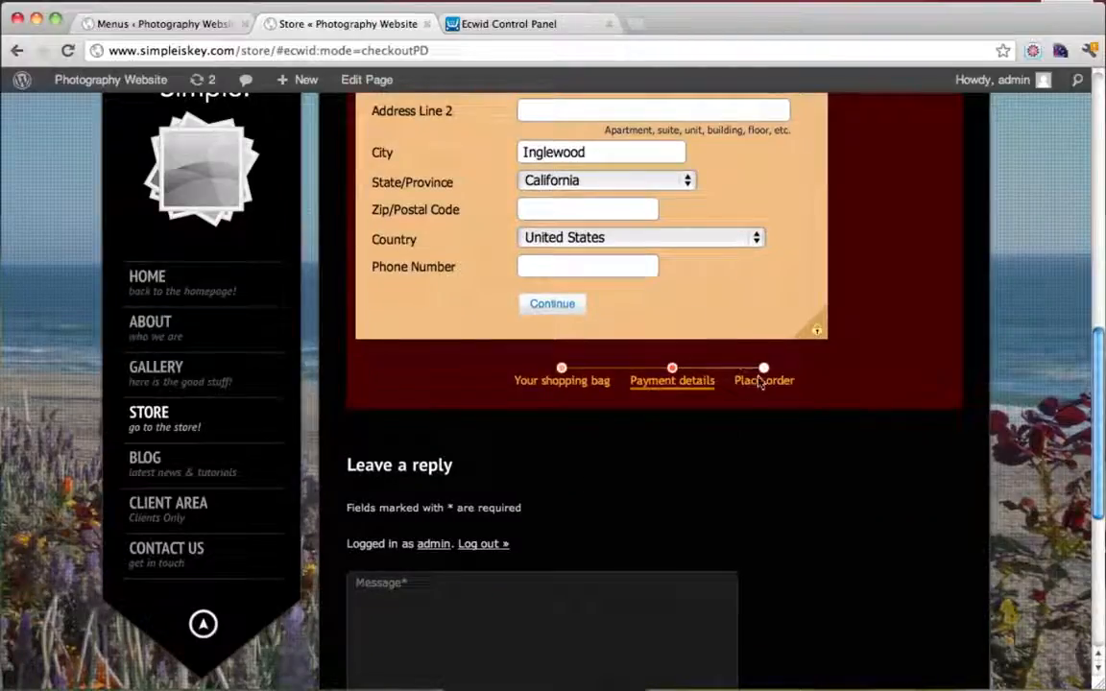
scroll(758, 382, up, 12)
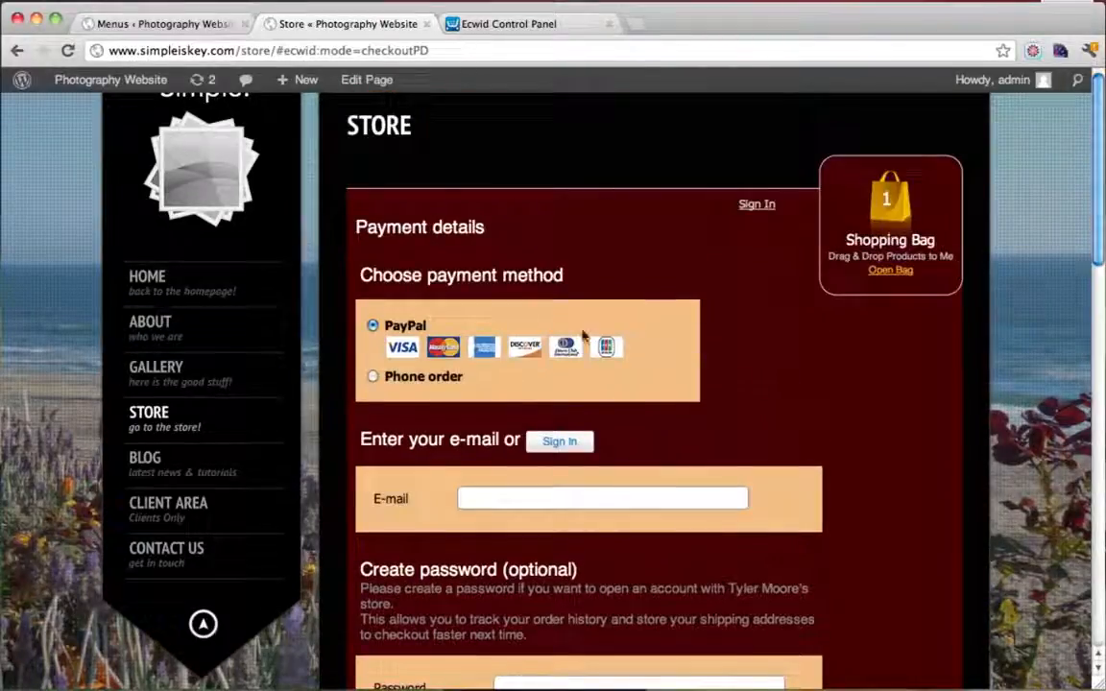
click(634, 23)
text(www.pa)
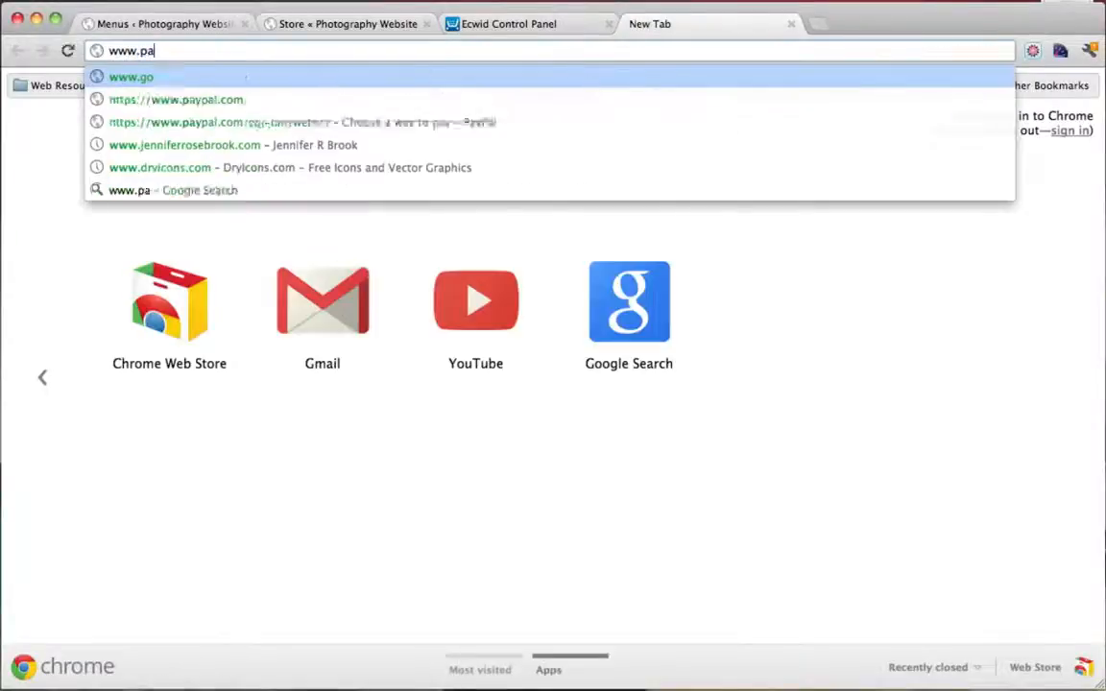
text(ypal.com)
key(Return)
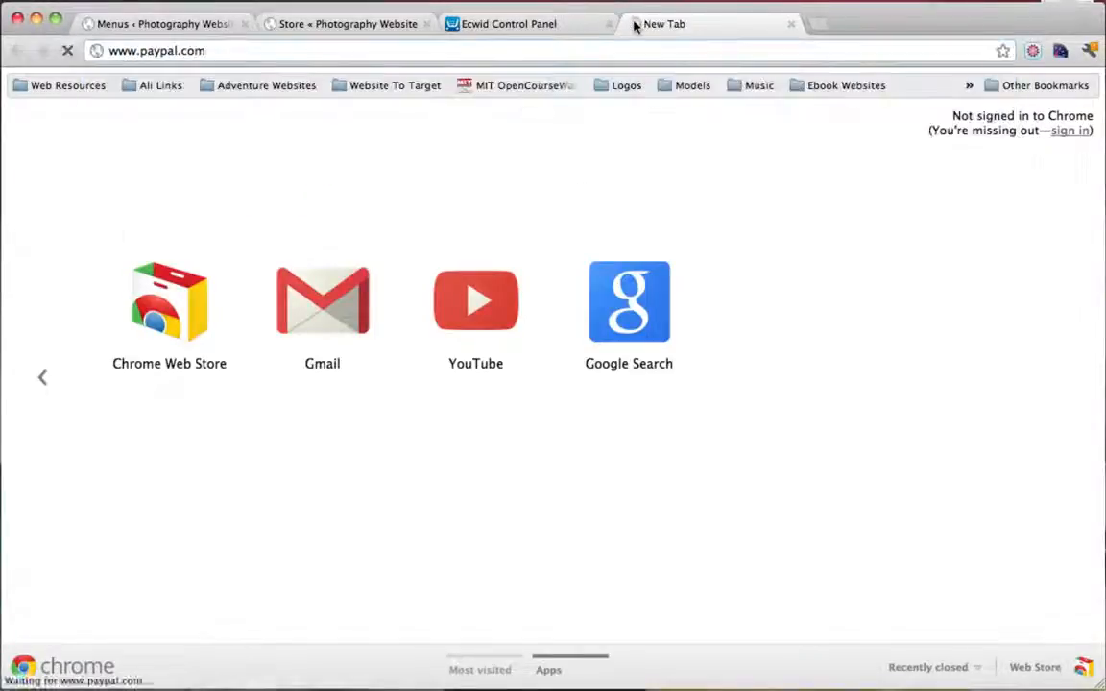
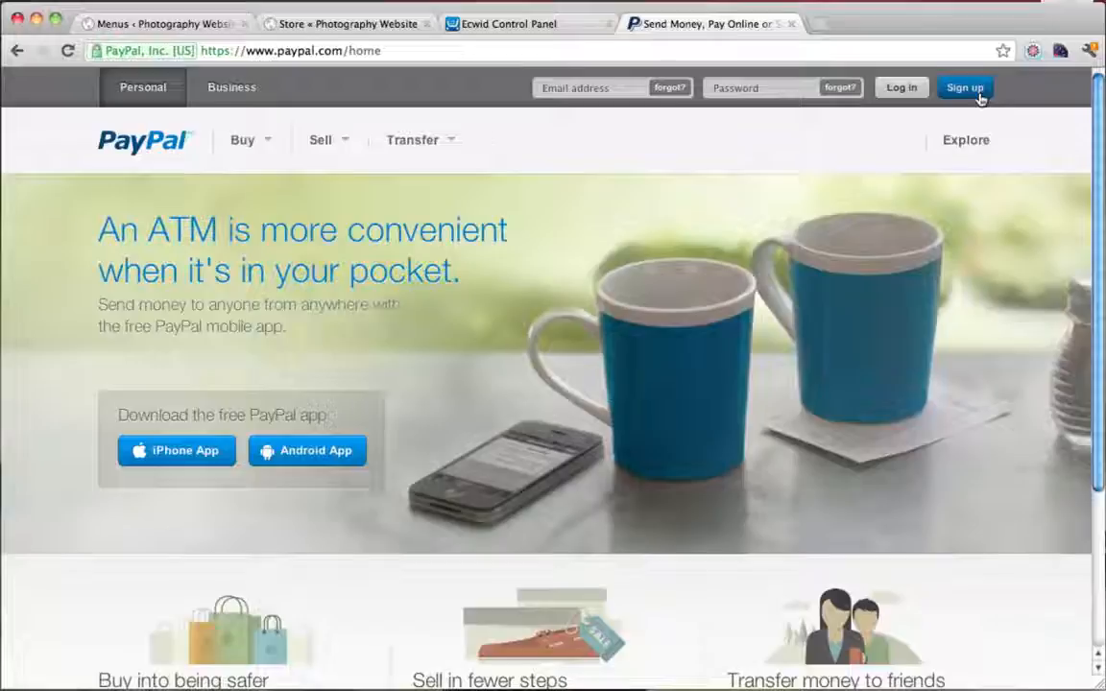
Close the PayPal tab, recheck the store checkout, and return to the Ecwid control panel
click(790, 24)
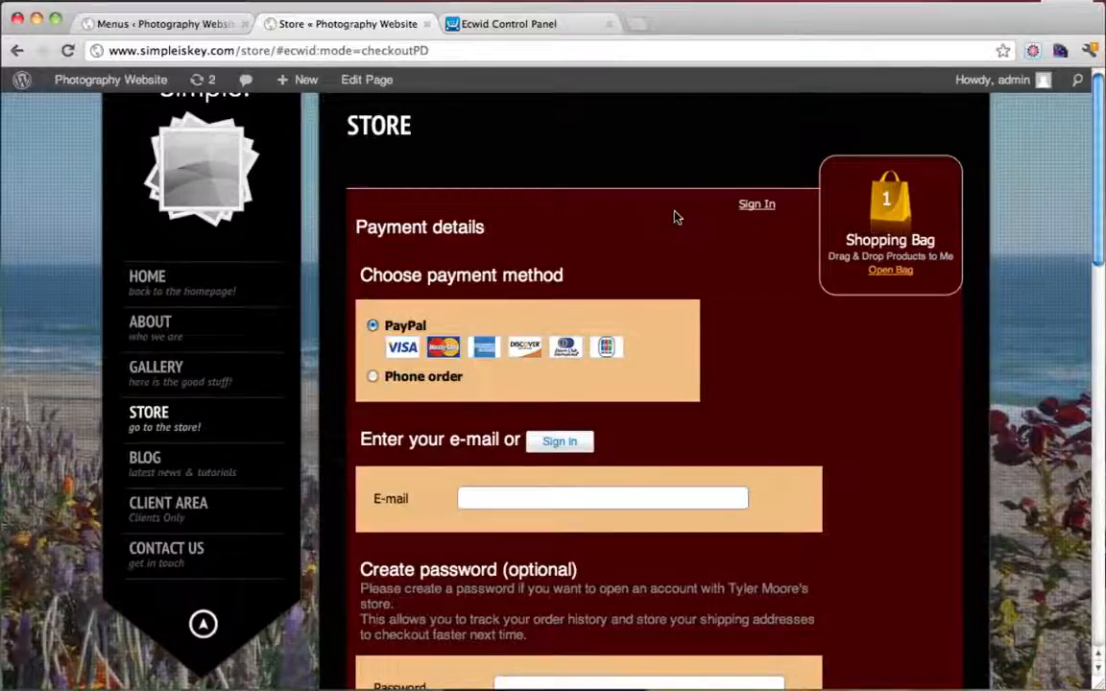
scroll(675, 217, down, 5)
scroll(675, 217, up, 5)
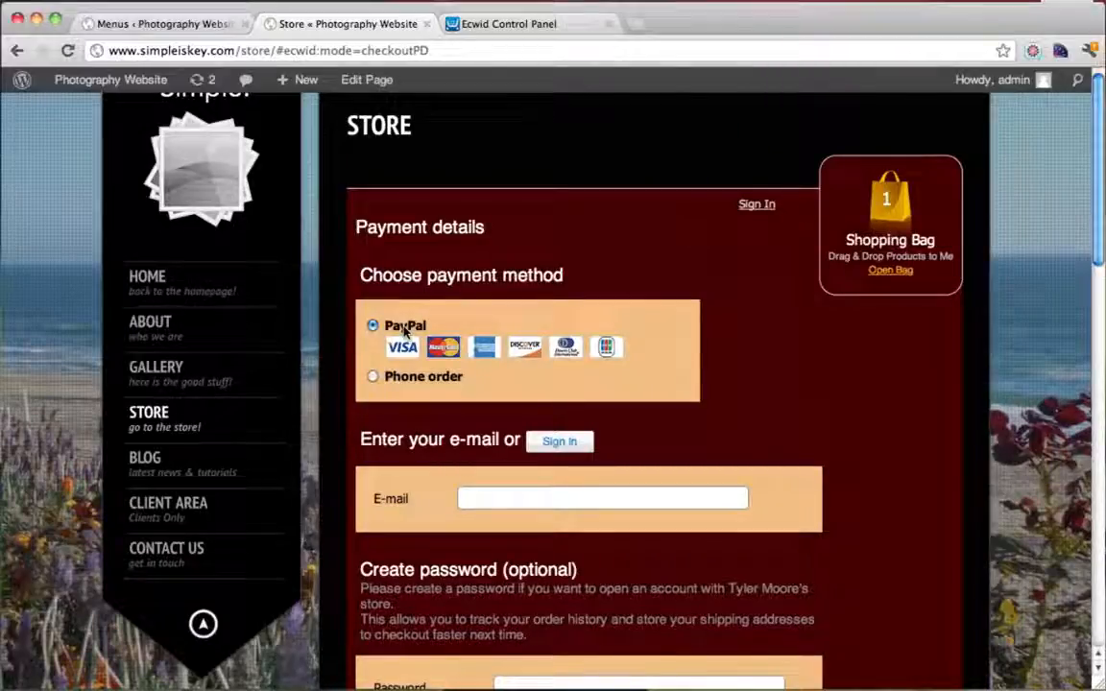
click(513, 26)
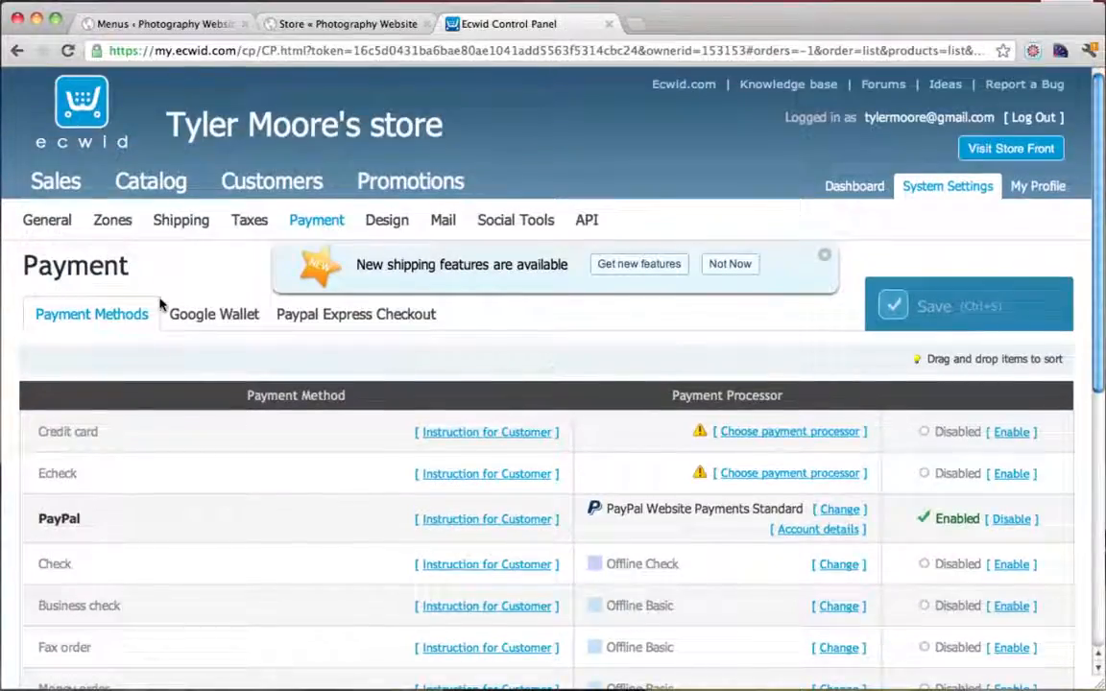
Start a new catalog product with SKU 8765433 and price 599
click(150, 183)
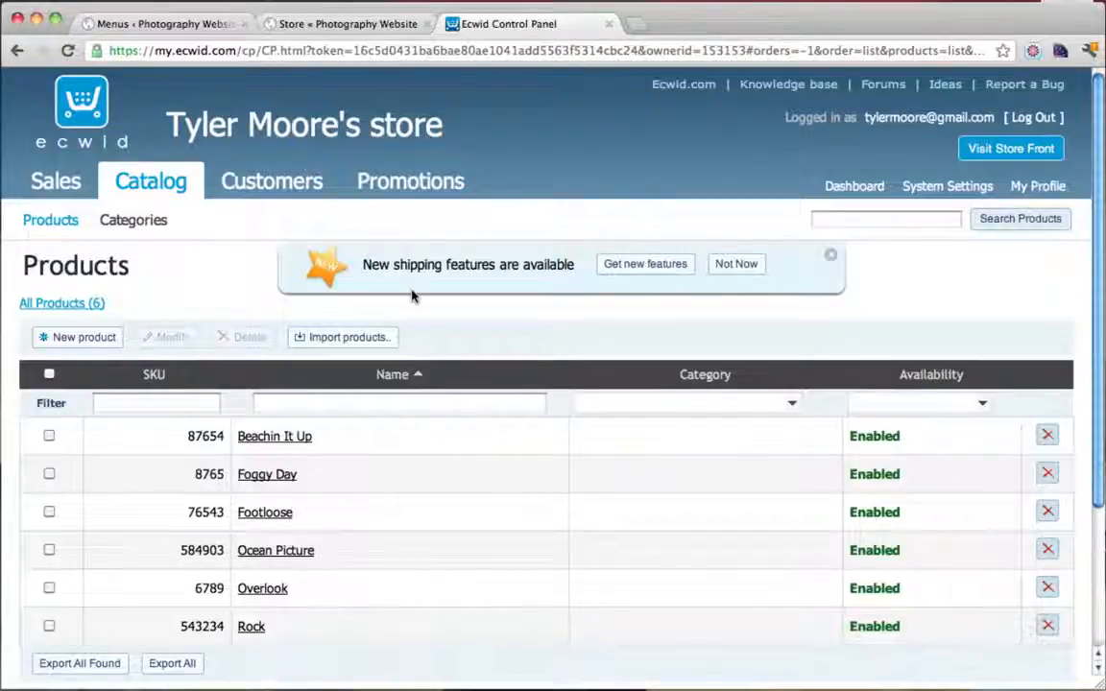
click(81, 339)
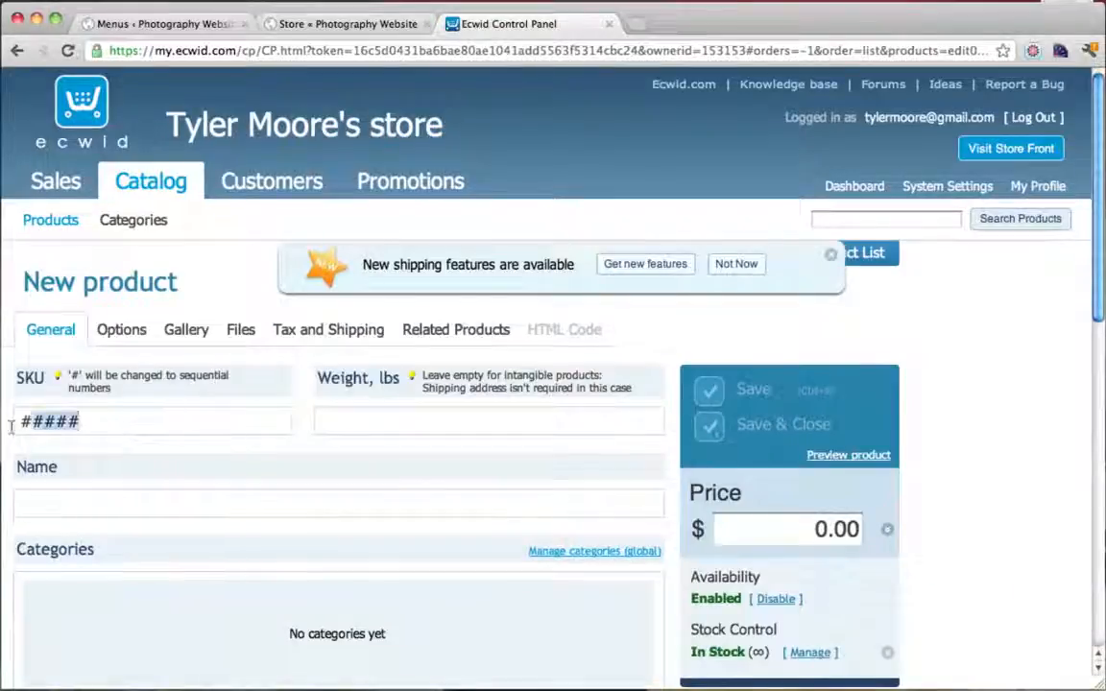
click(10, 428)
text(876543)
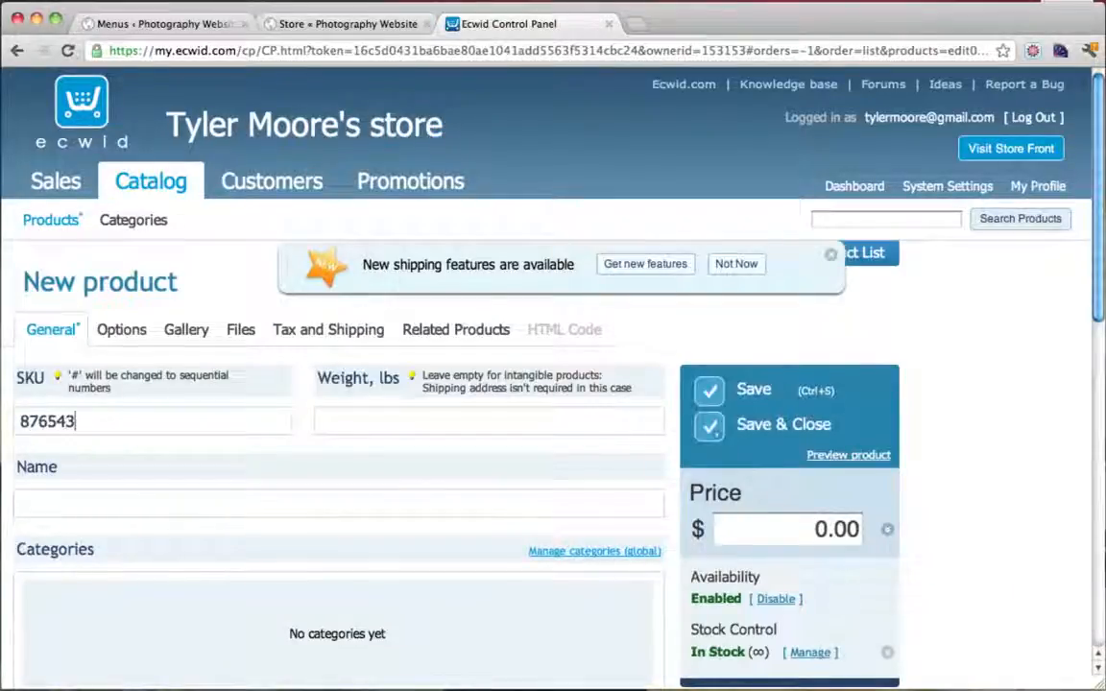
text(3)
click(791, 523)
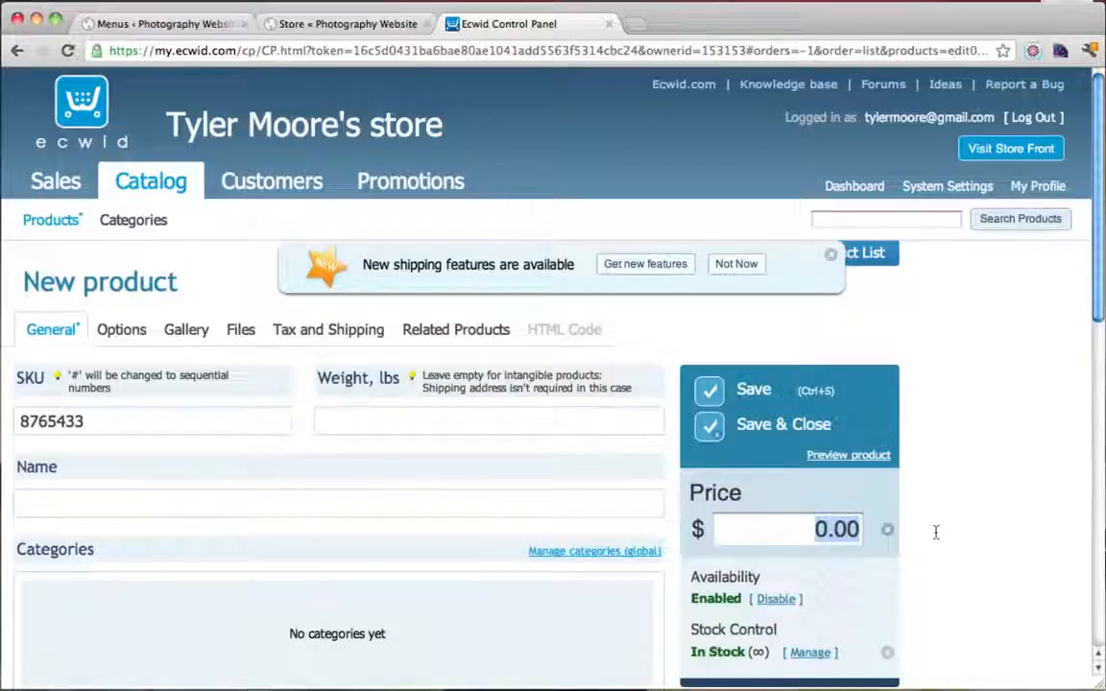
text(599)
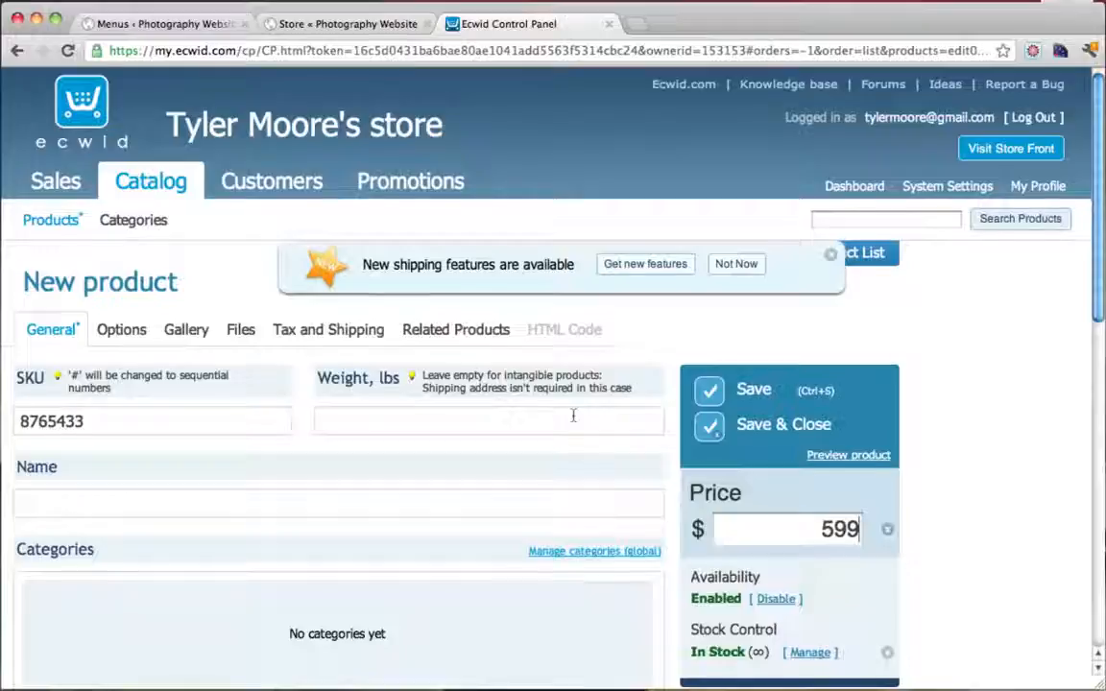
Name the product 'Photo' and give it the description 'This is a photo!'
scroll(574, 414, down, 3)
click(290, 391)
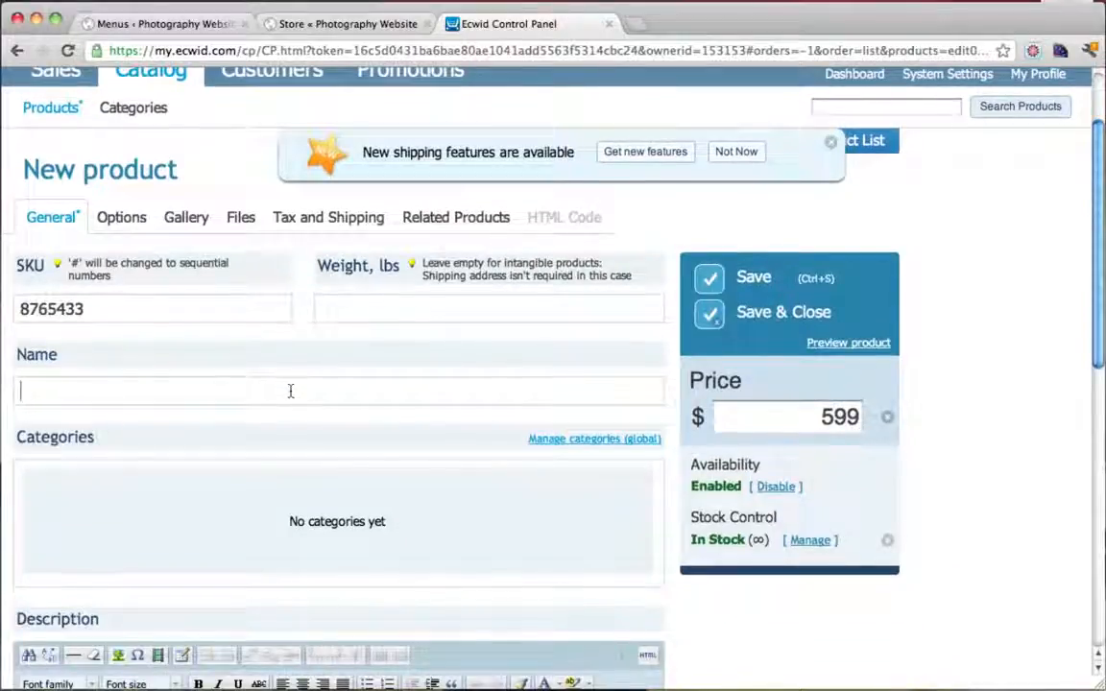
text(P)
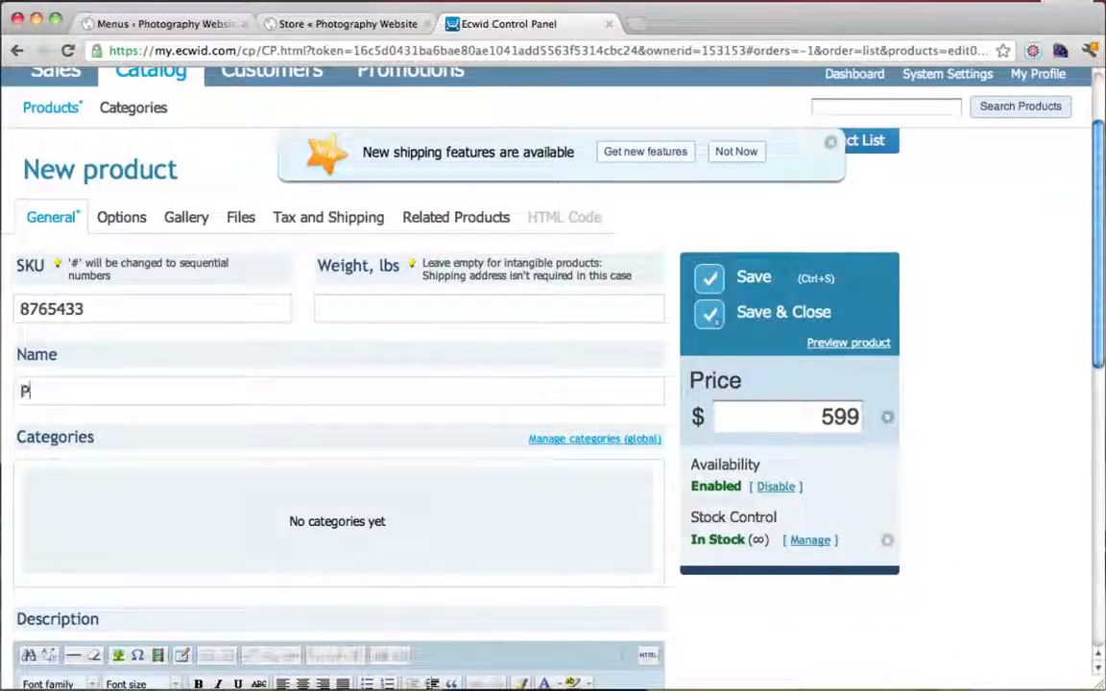
text(hoto)
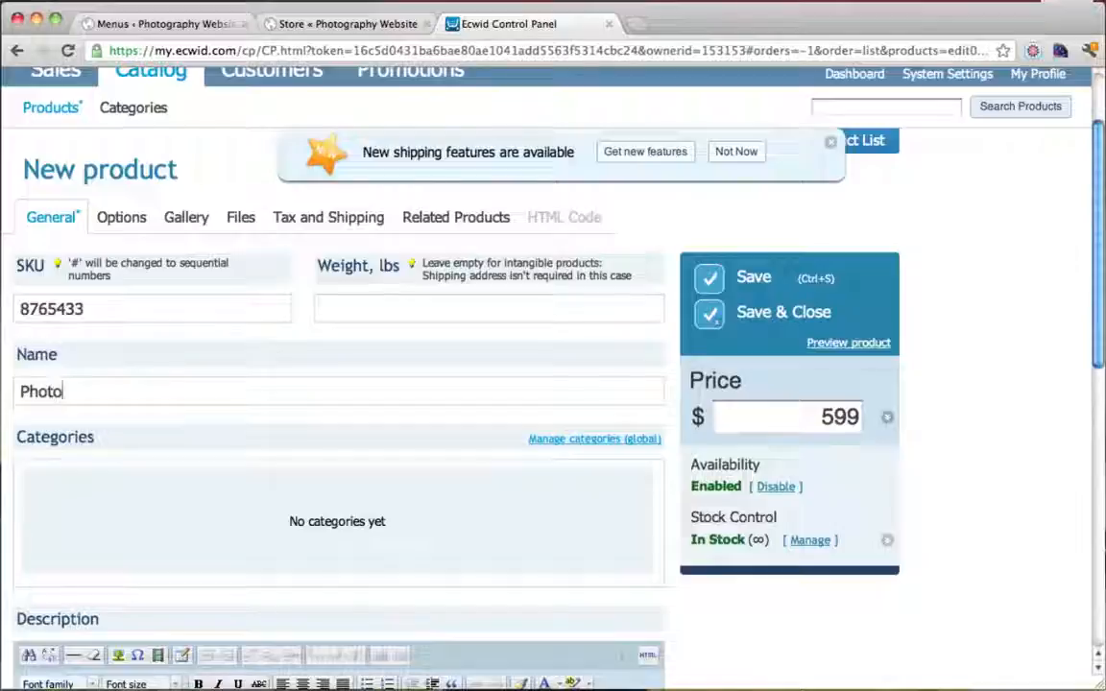
scroll(422, 408, down, 5)
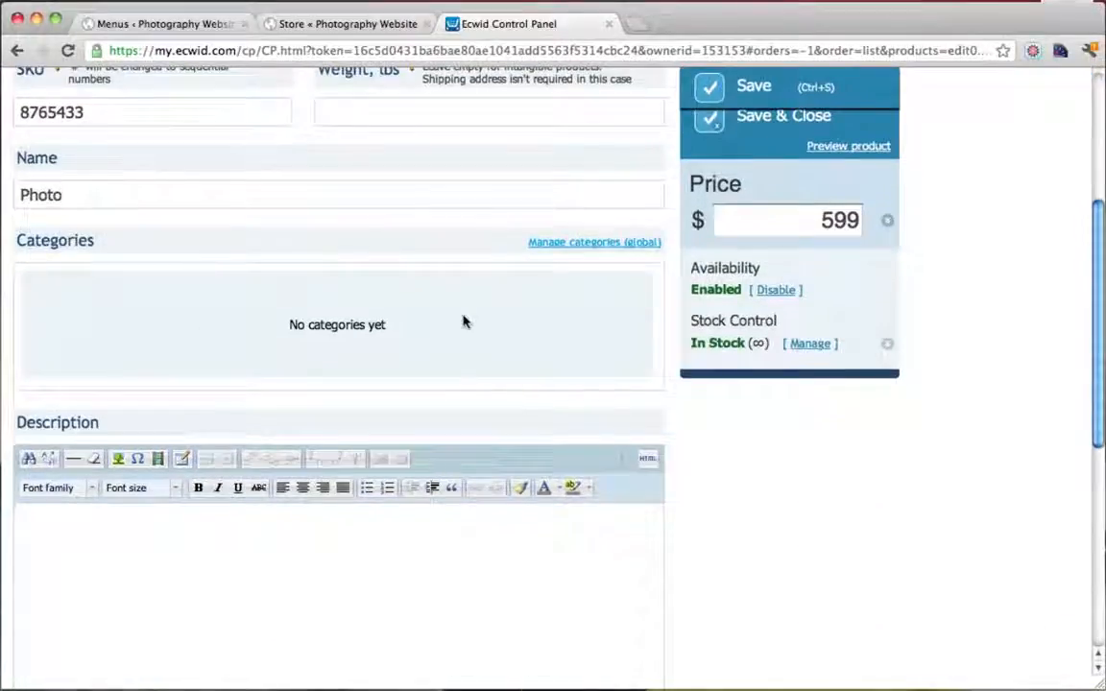
scroll(463, 322, down, 7)
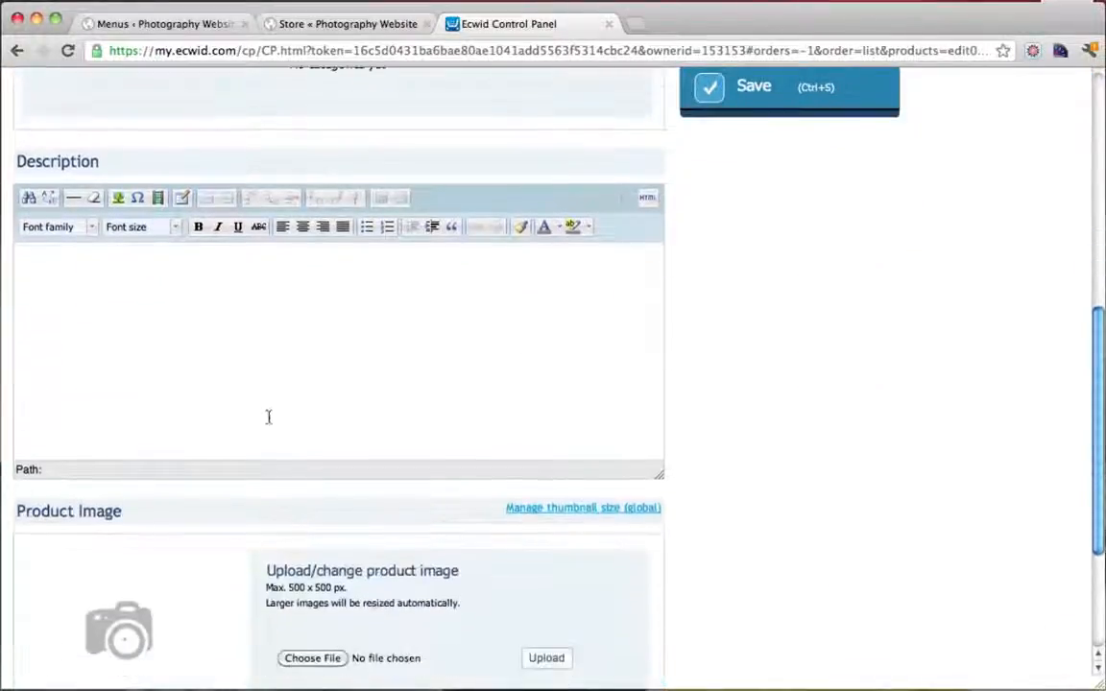
click(296, 324)
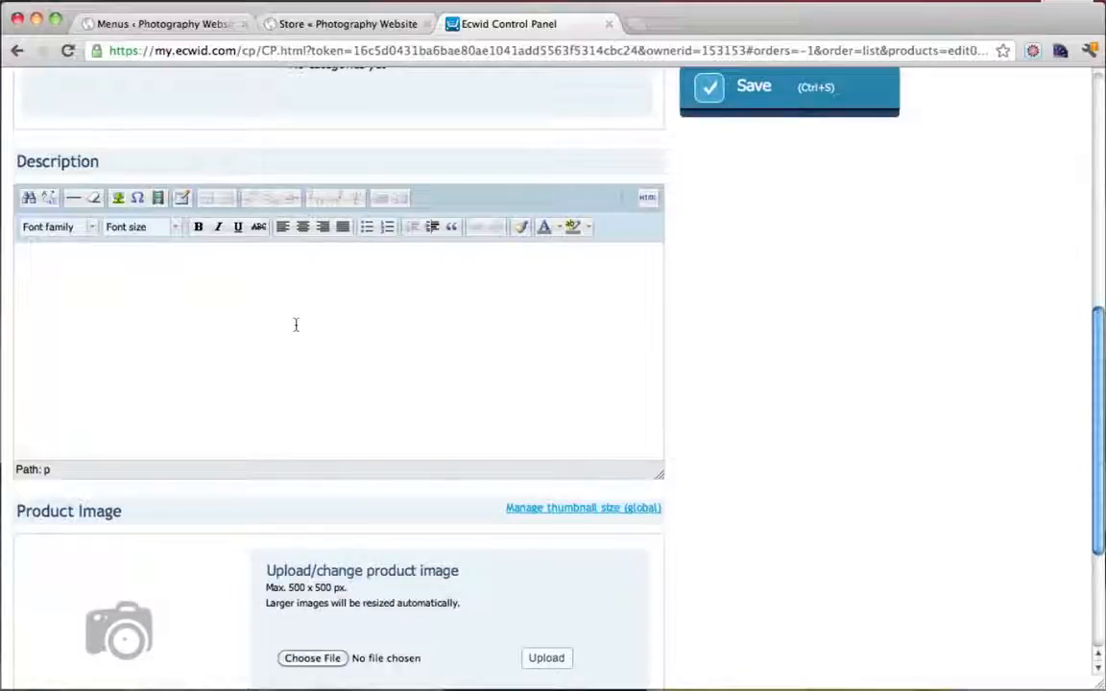
text(This is a pho)
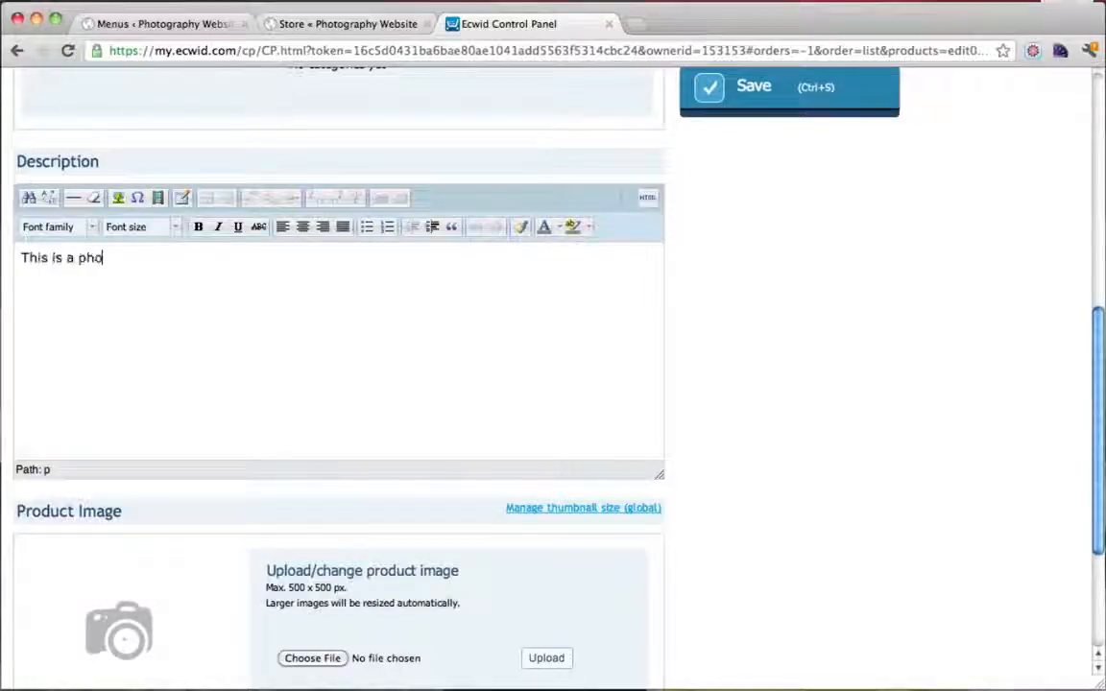
text(to !)
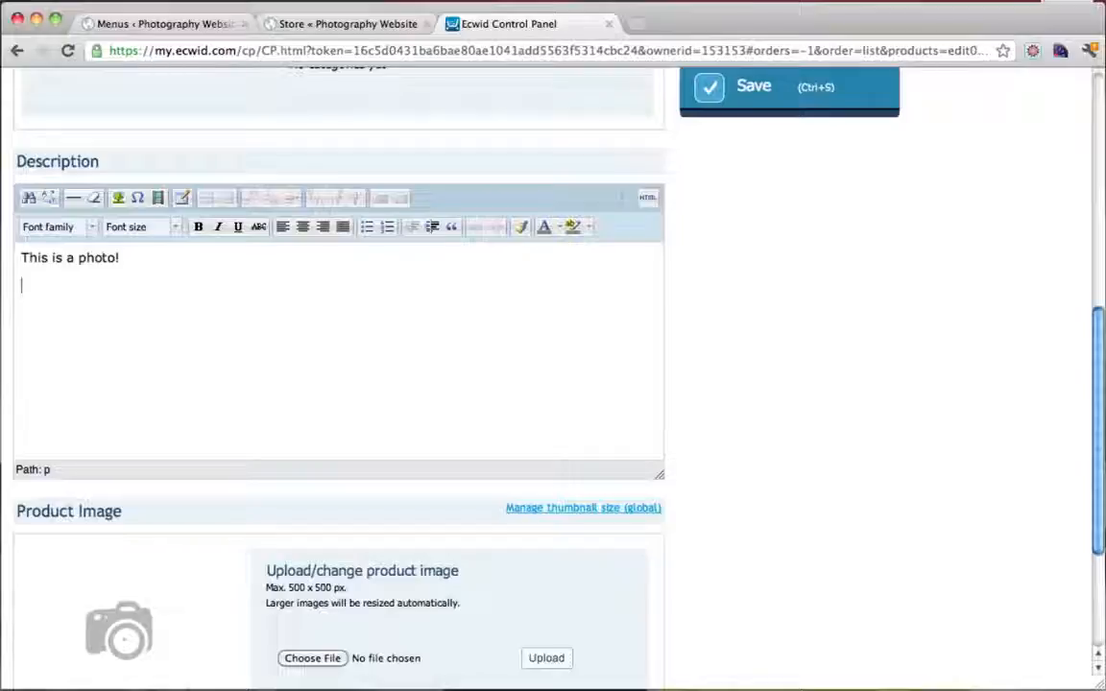
scroll(232, 306, down, 3)
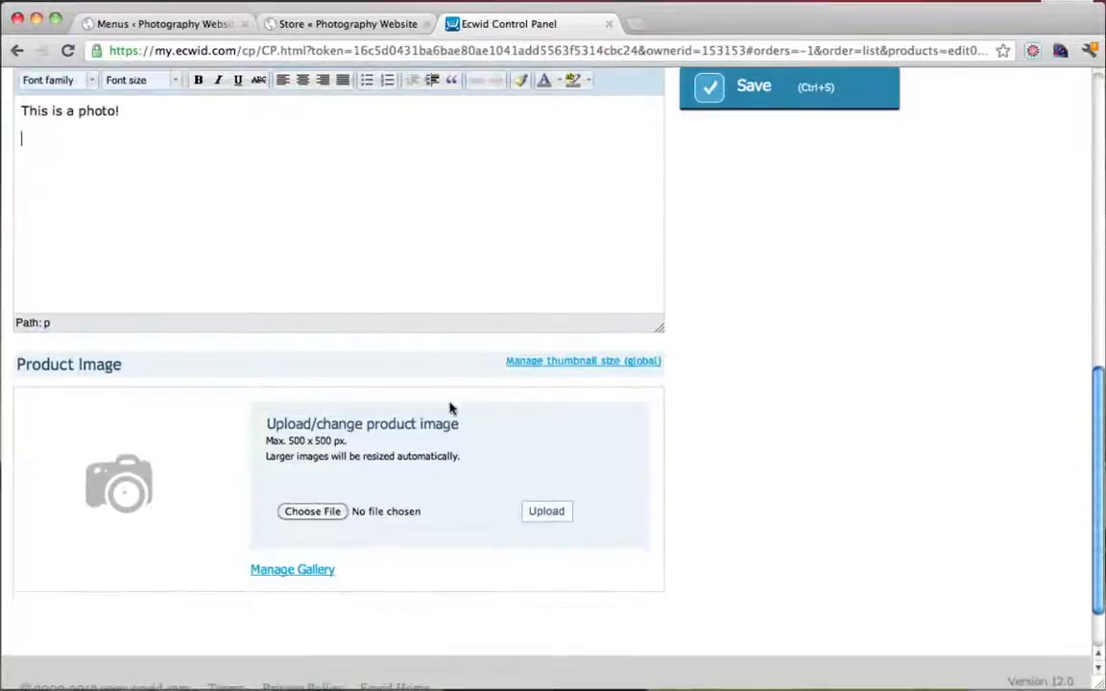
Upload DSC09704.JPG from the Good Pictures folder as the product image, then save the Photo product
click(313, 512)
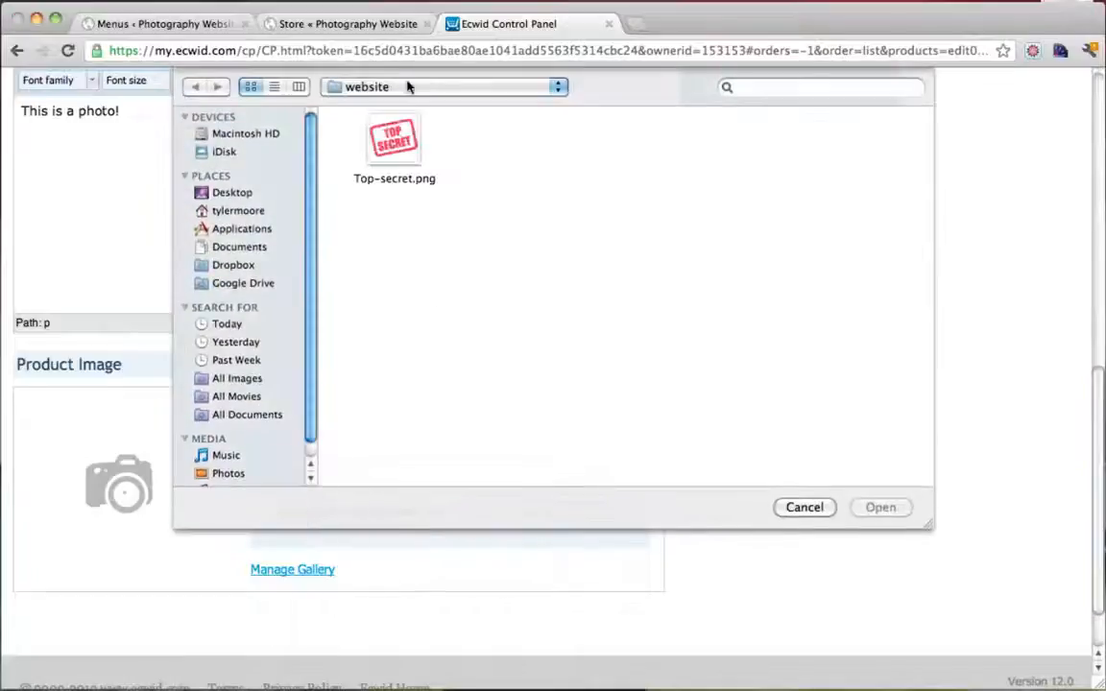
click(474, 85)
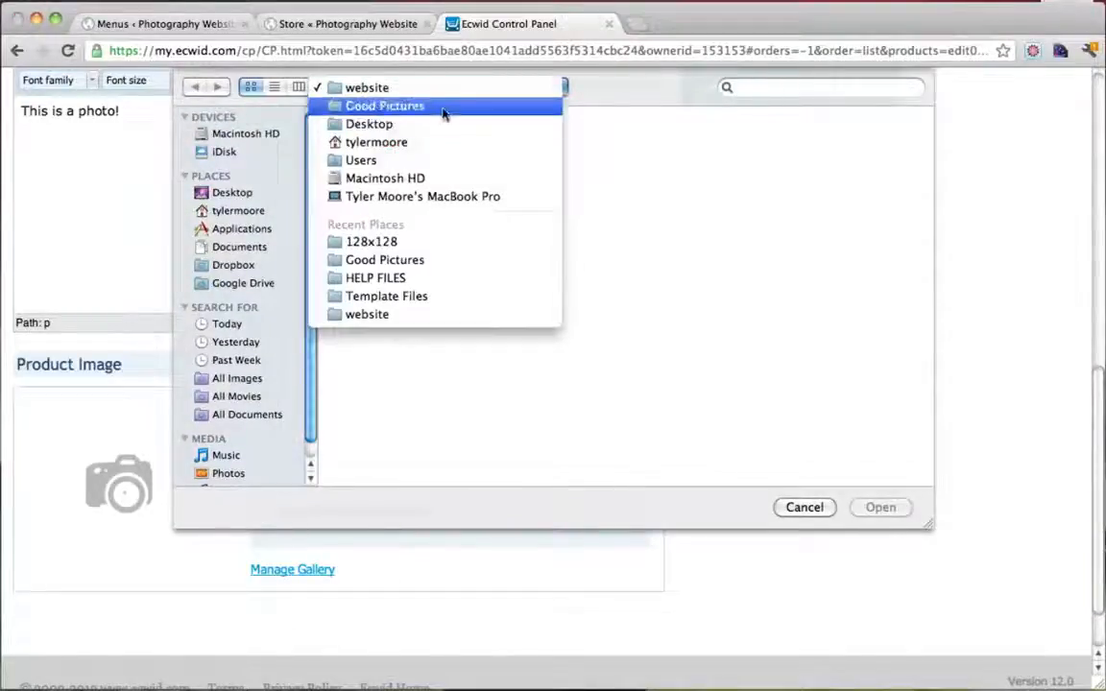
click(445, 107)
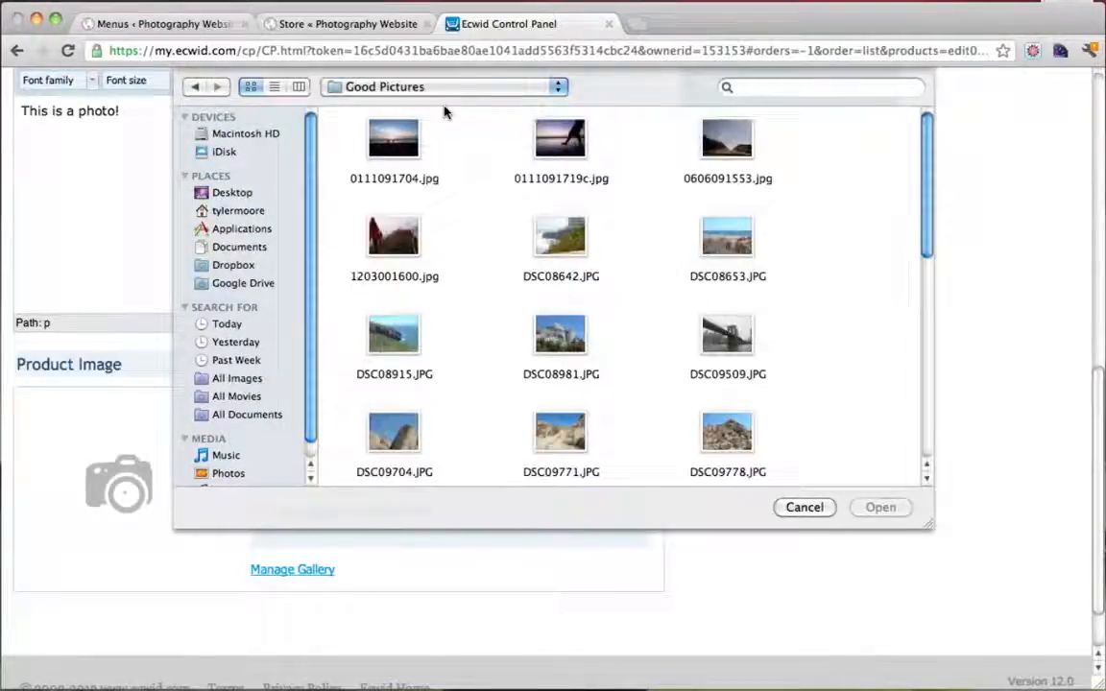
click(563, 140)
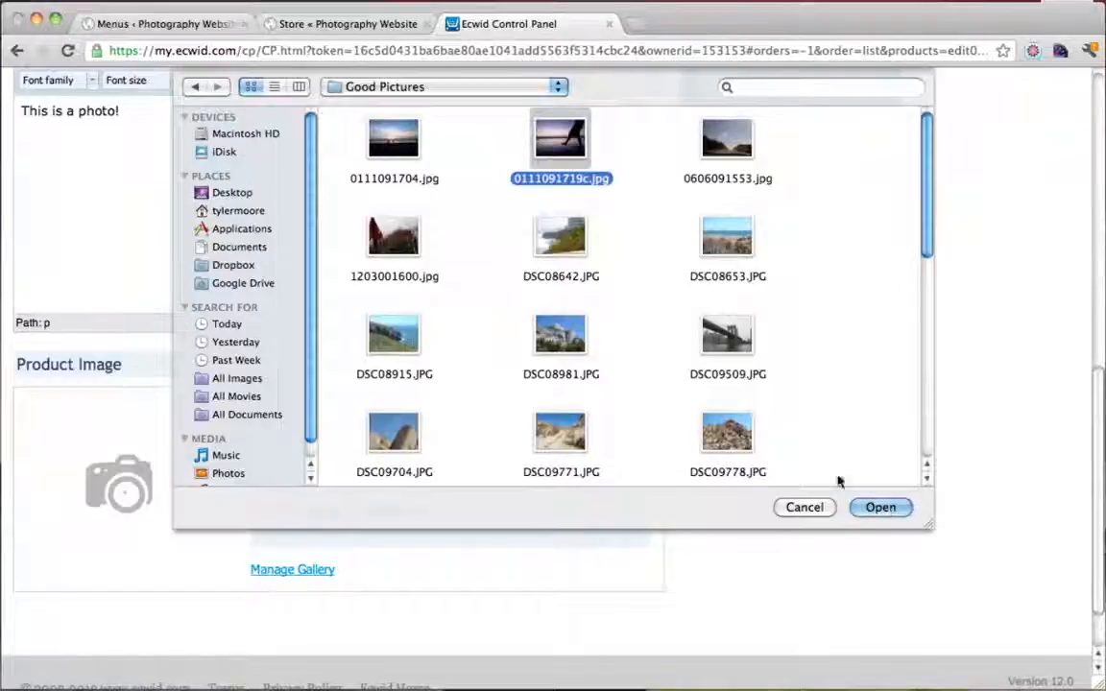
scroll(768, 427, down, 2)
click(359, 373)
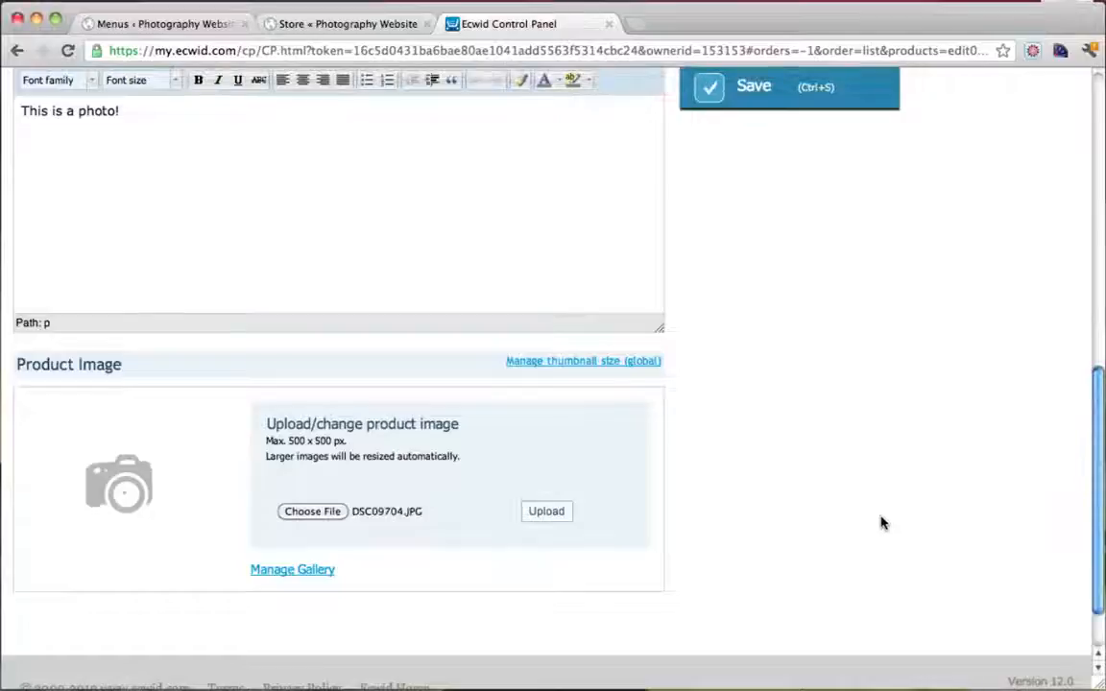
click(543, 511)
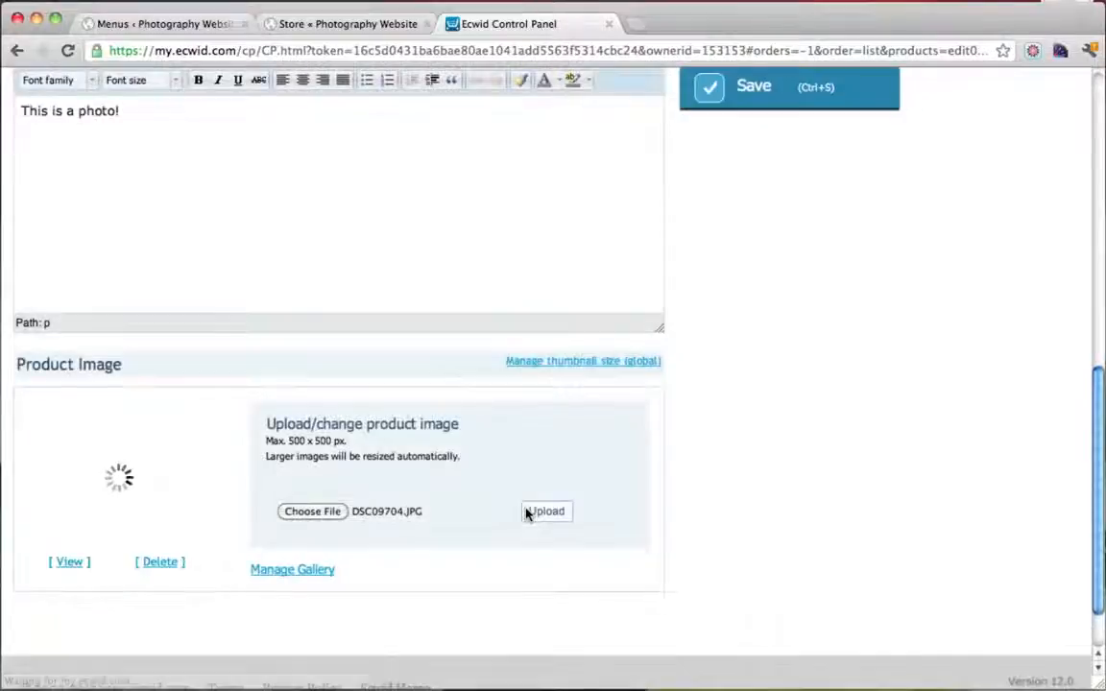
scroll(578, 415, up, 5)
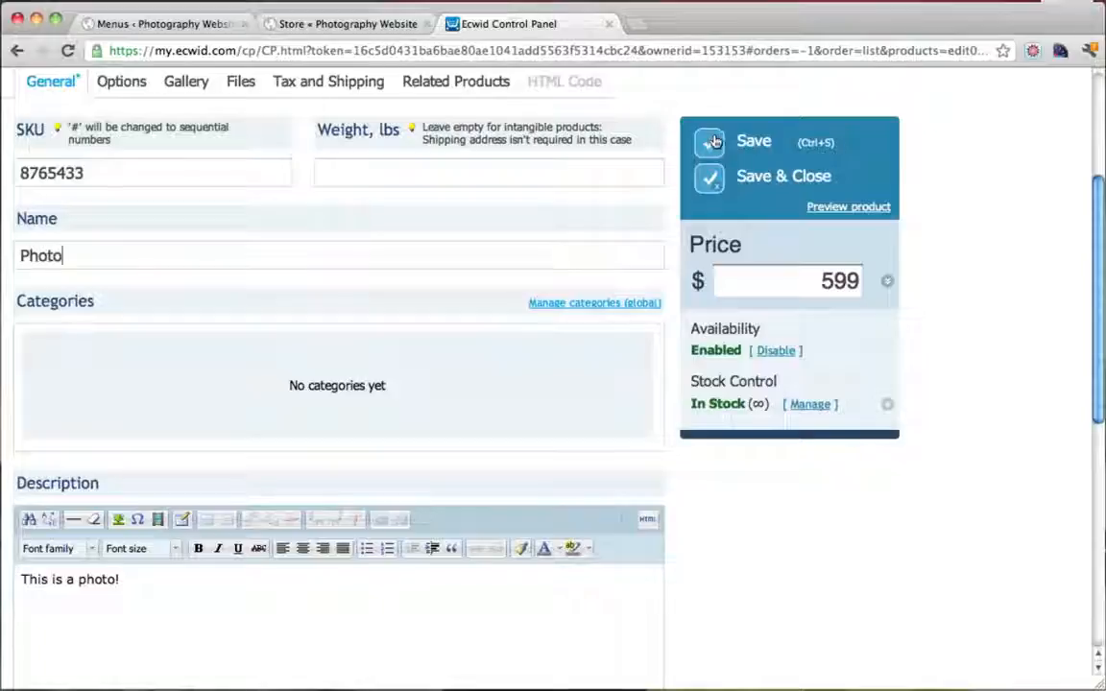
click(714, 142)
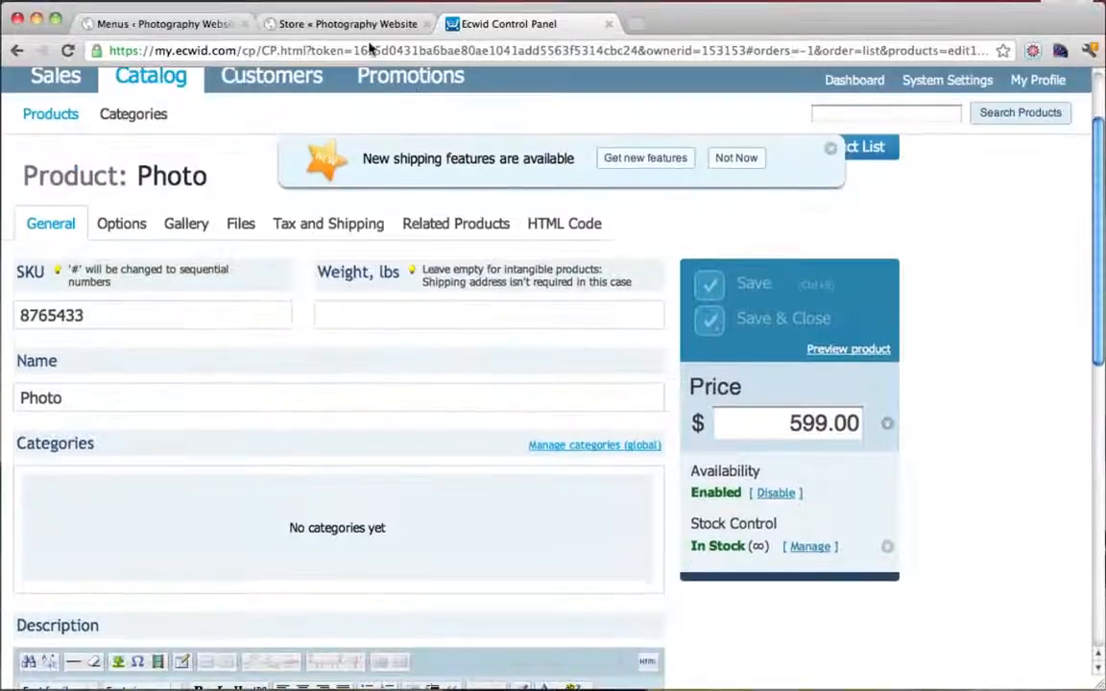
click(327, 24)
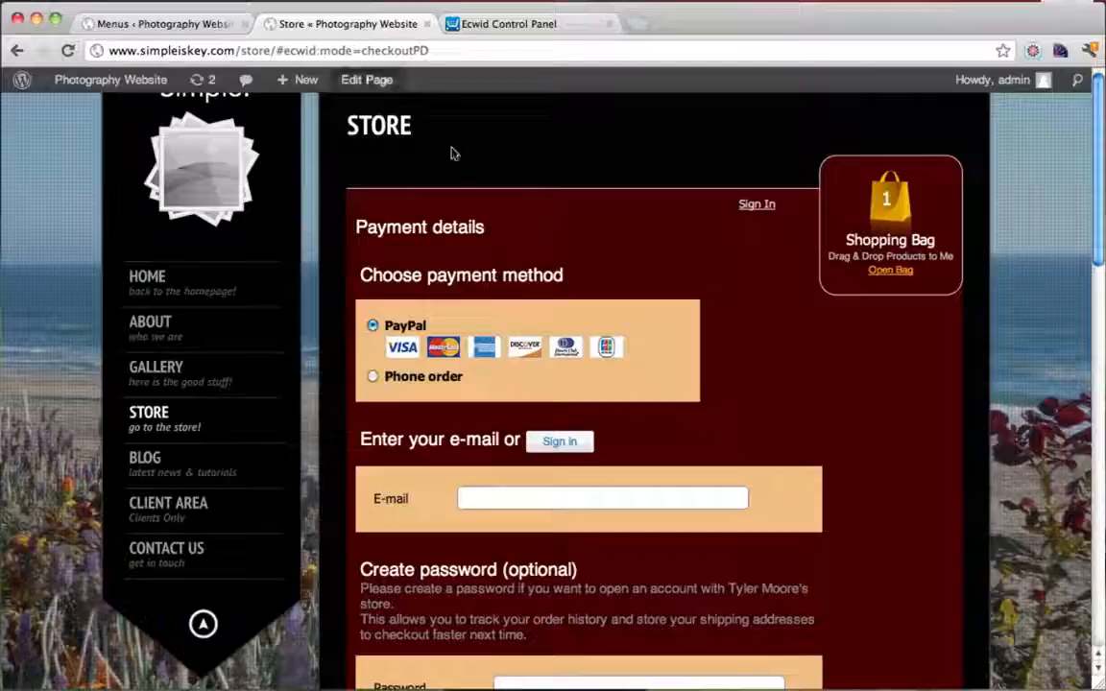
click(245, 432)
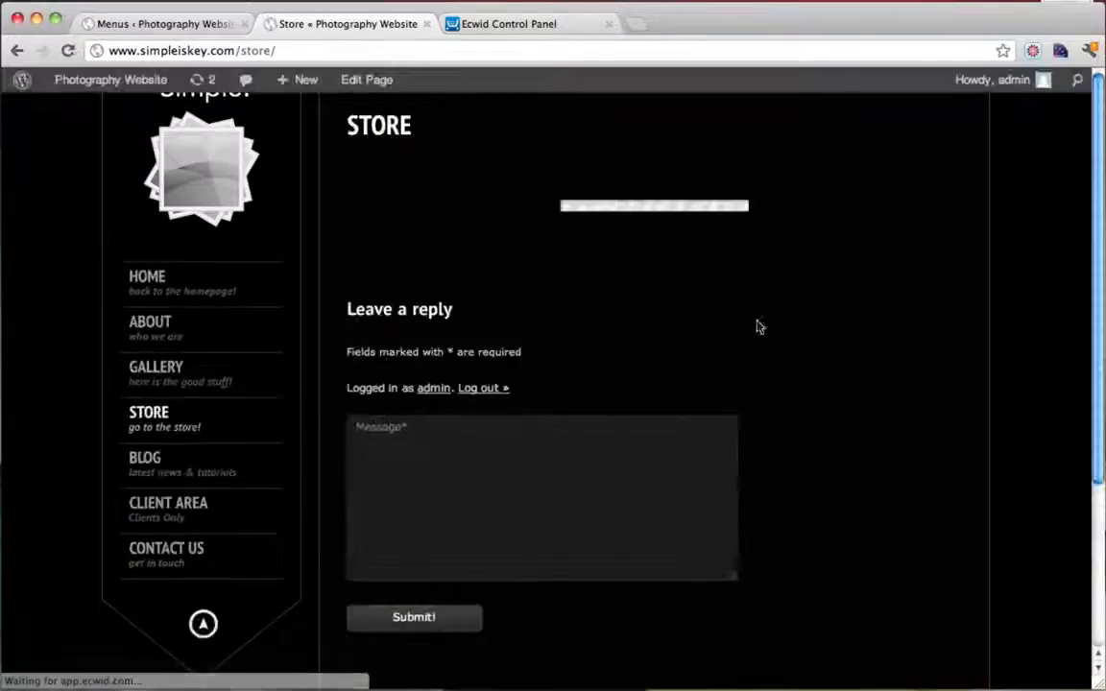
scroll(756, 327, down, 5)
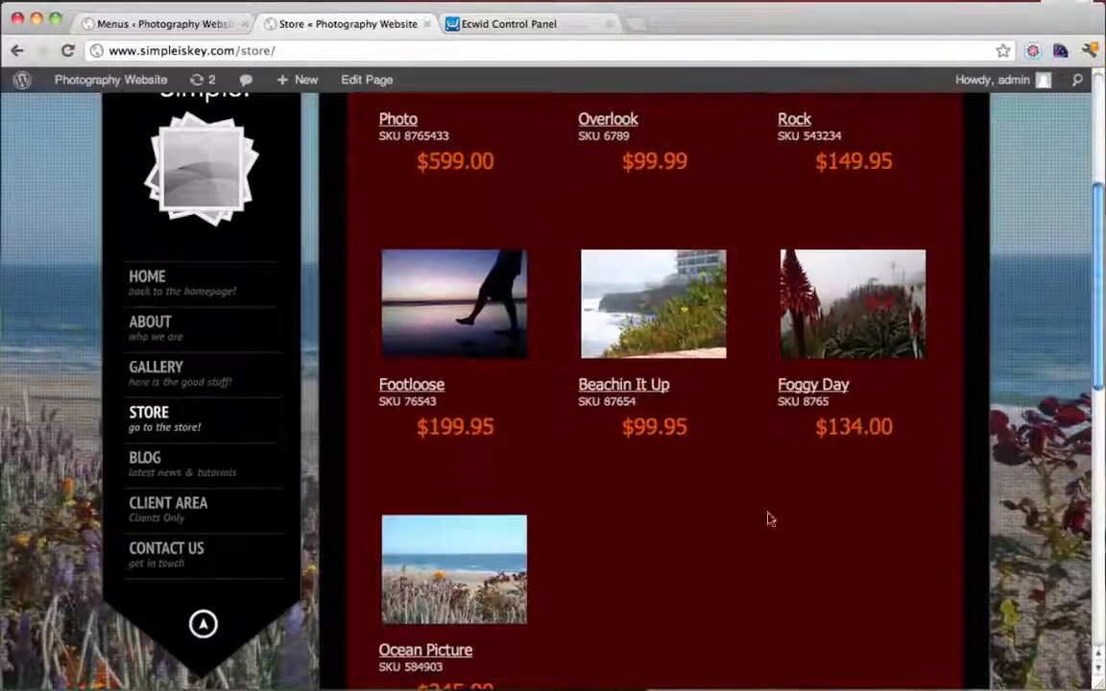
scroll(704, 575, up, 5)
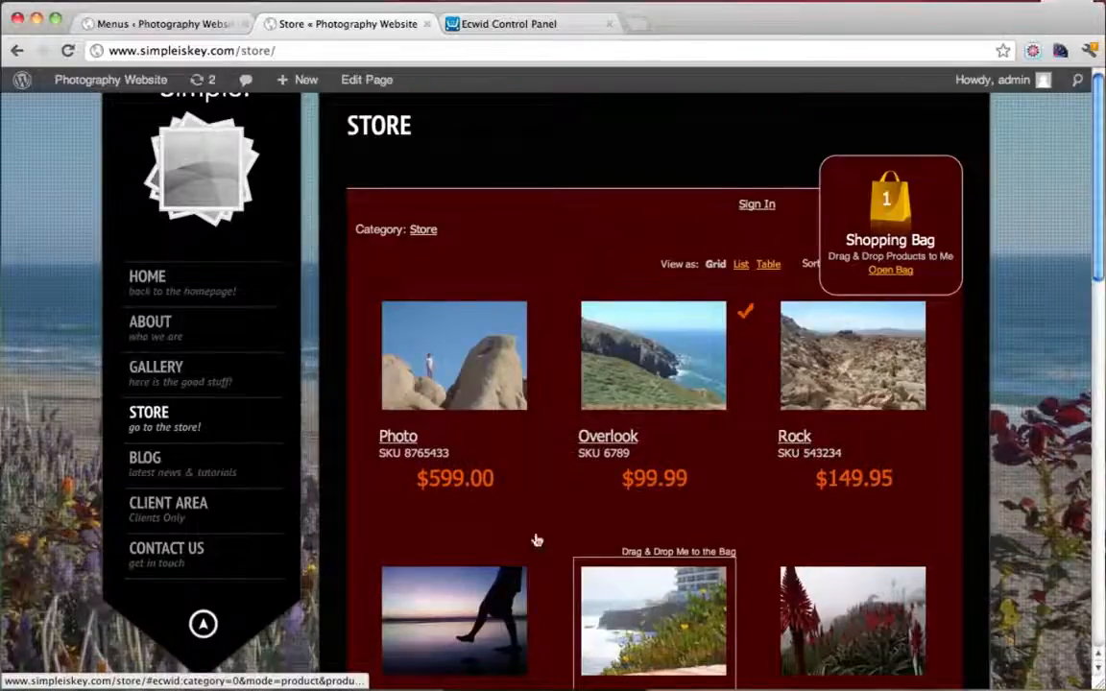
click(467, 386)
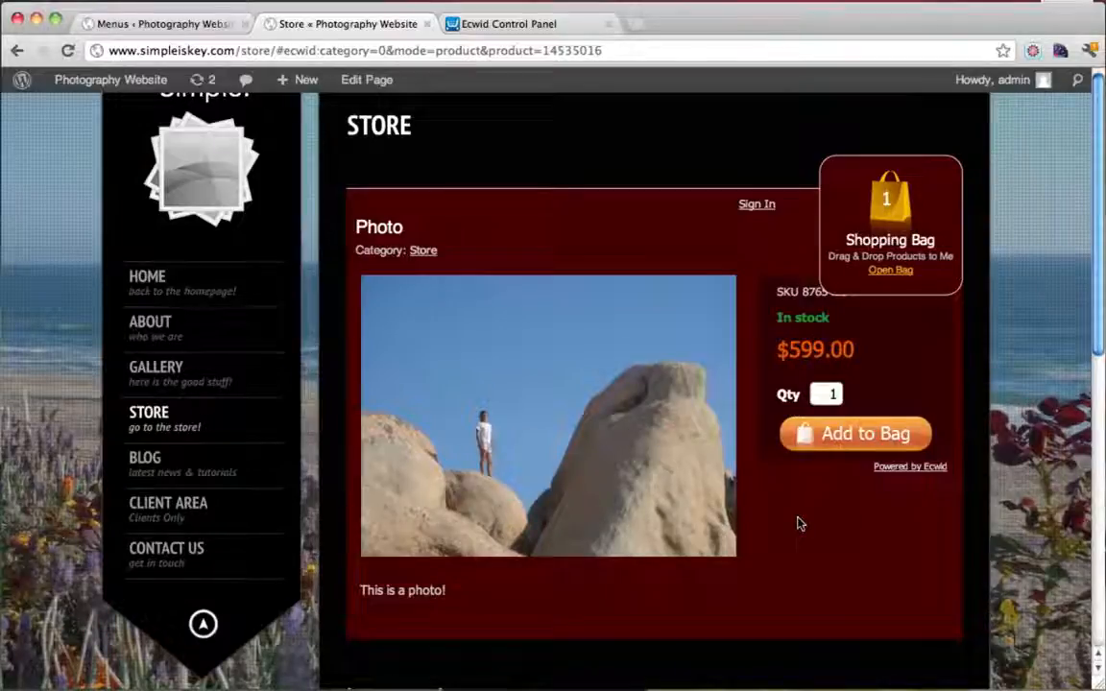
click(538, 26)
scroll(583, 405, up, 2)
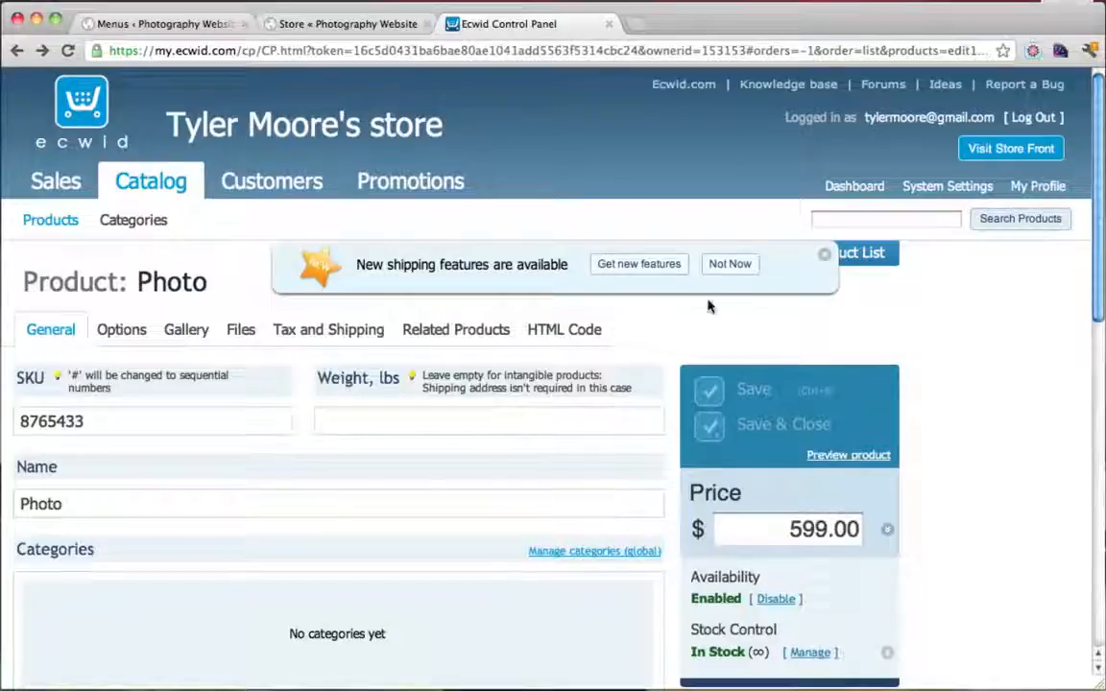
Select and activate the Beige CSS theme in System Settings > Design, then save
click(948, 186)
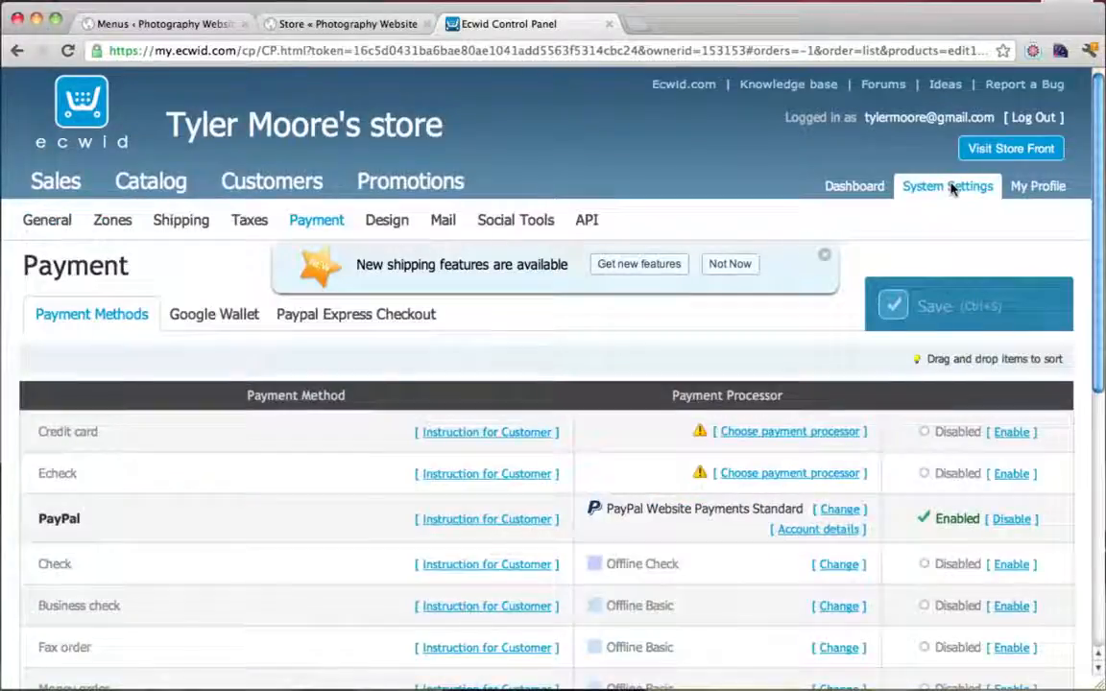
click(387, 223)
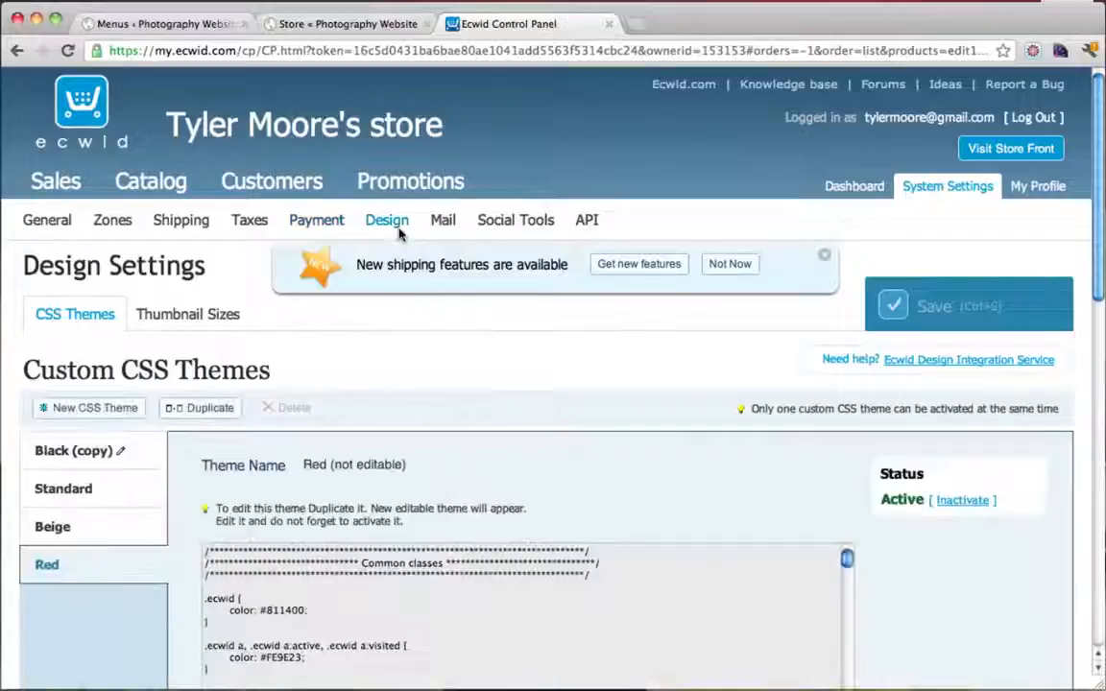
scroll(497, 482, down, 2)
scroll(388, 520, down, 3)
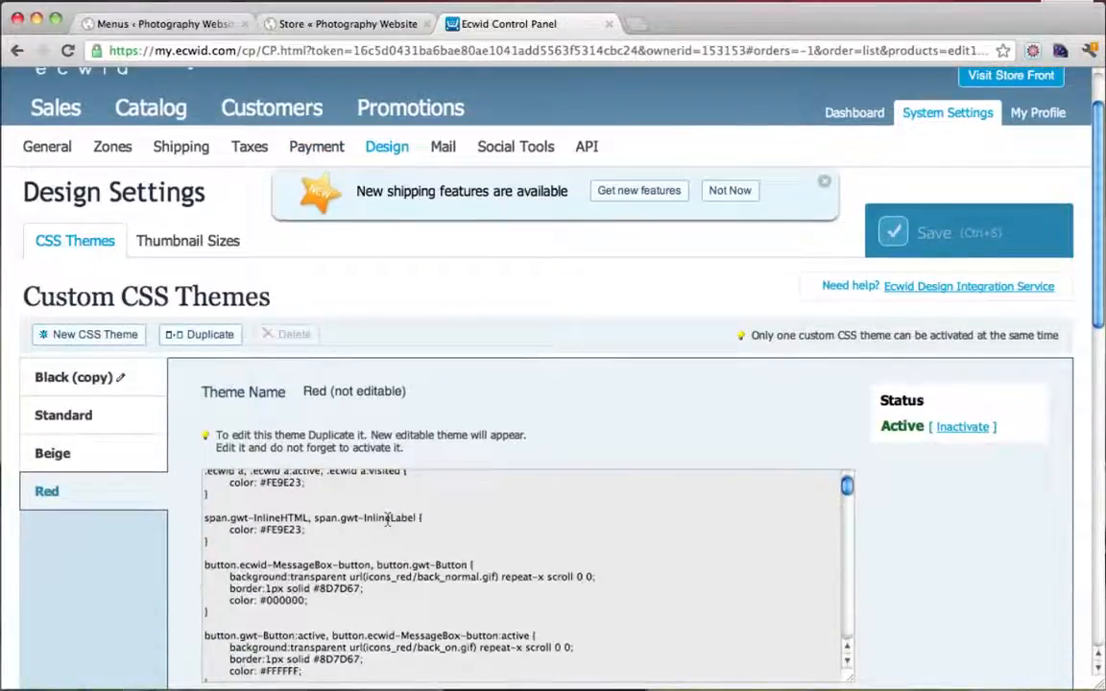
click(54, 455)
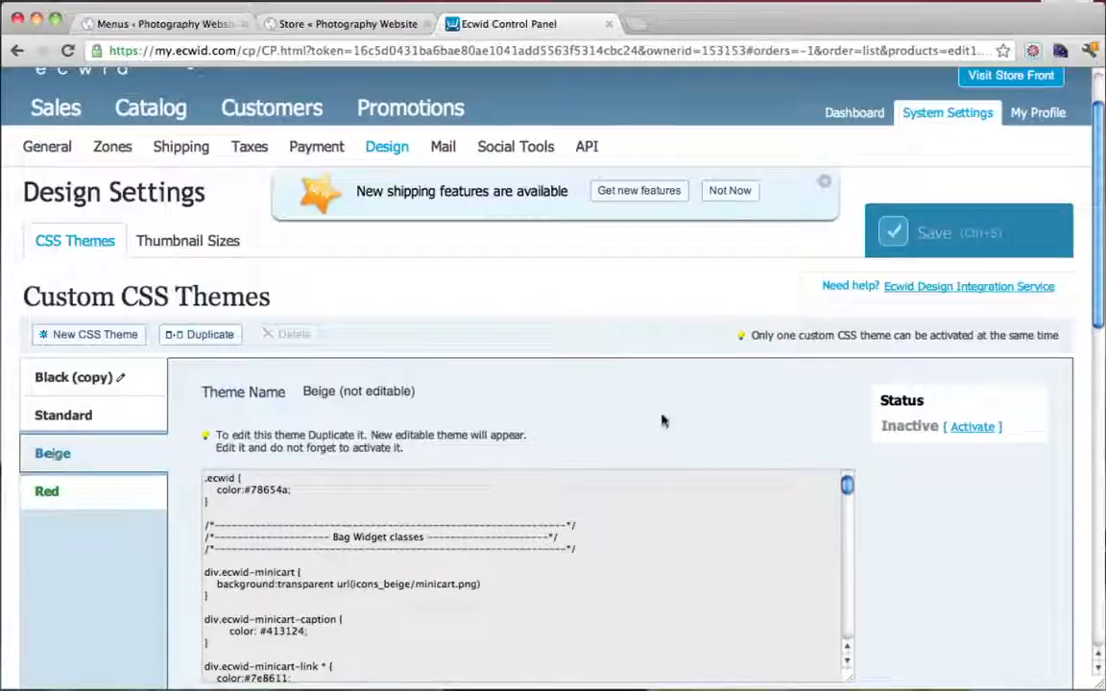
click(968, 429)
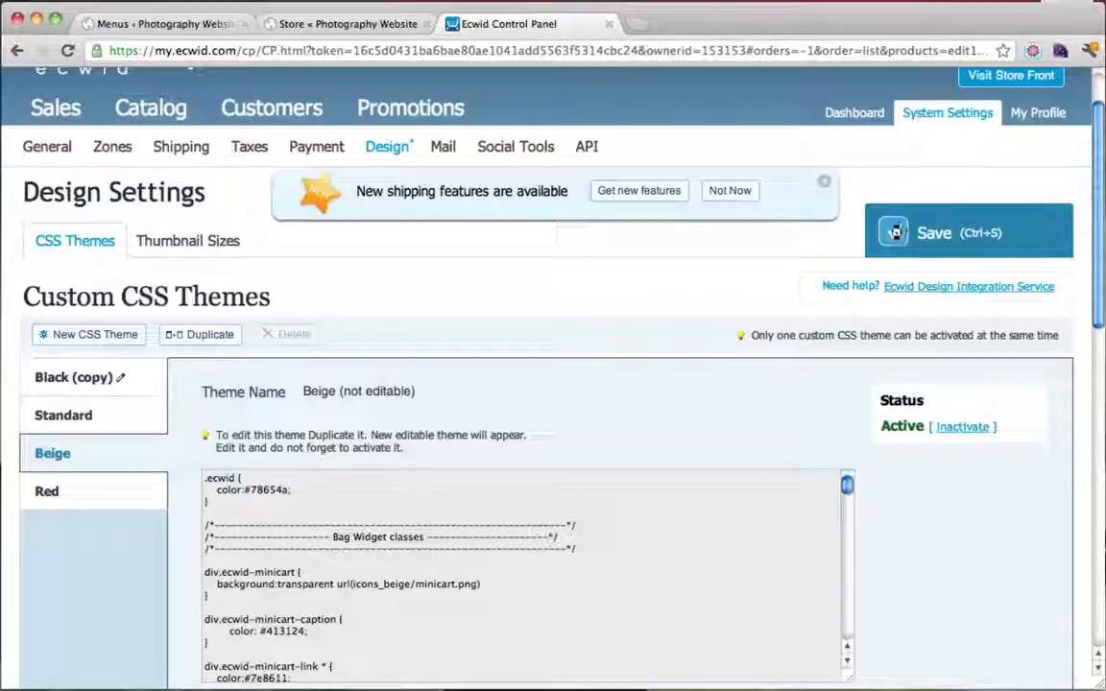
click(894, 232)
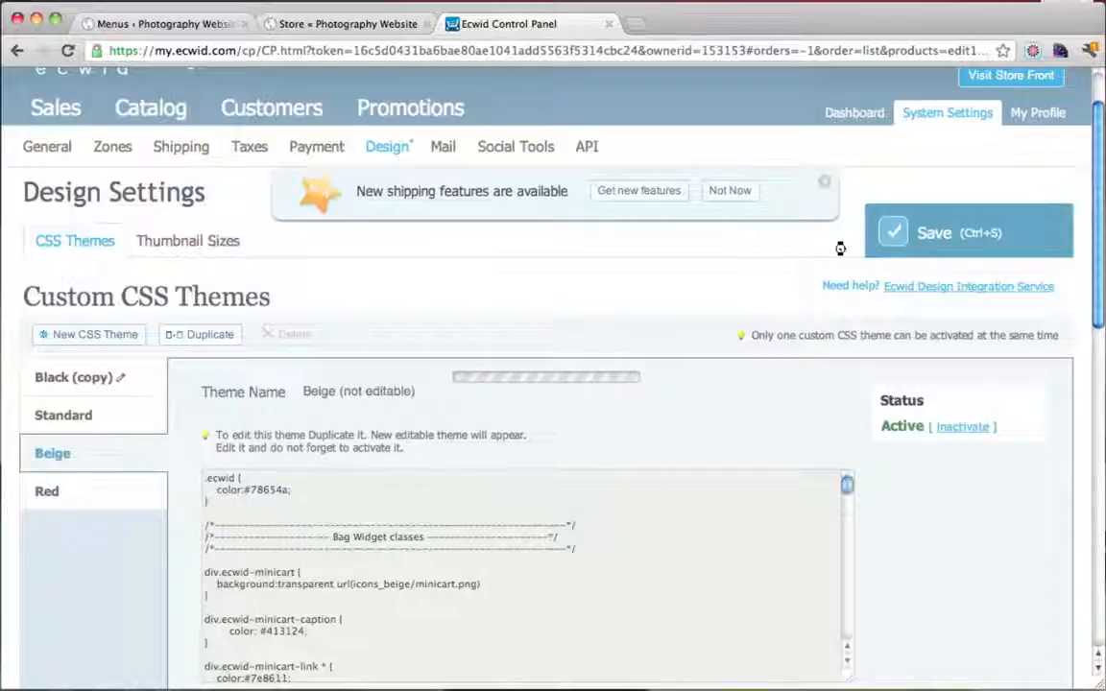
Reload the store page to check the beige look, then return to Ecwid
click(348, 24)
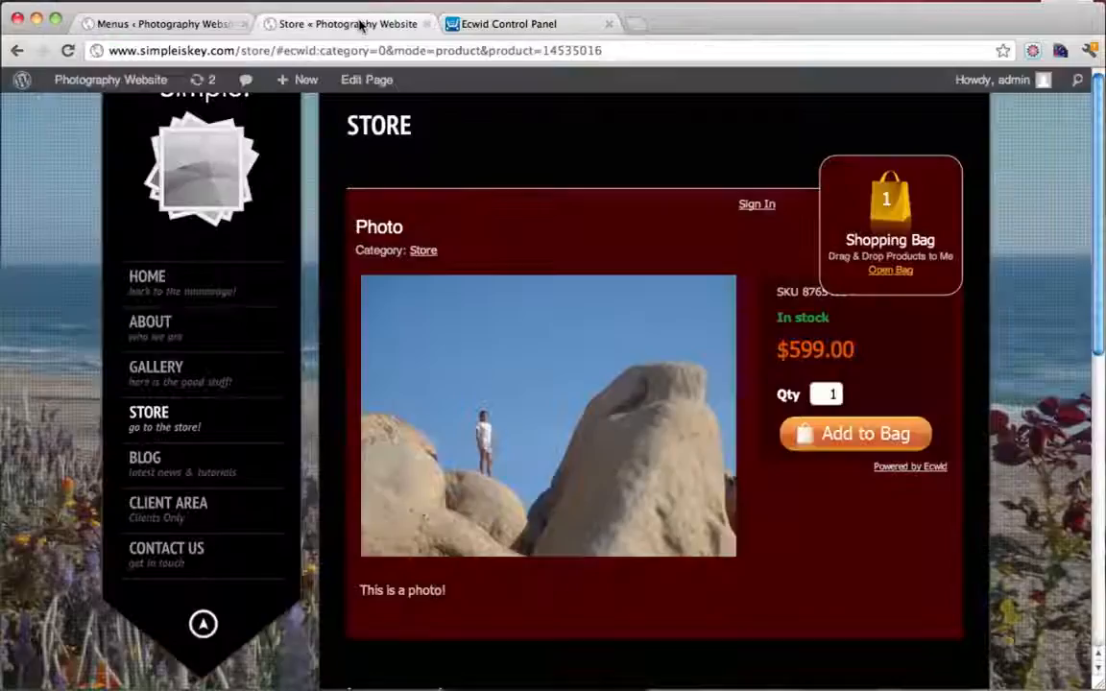
click(68, 51)
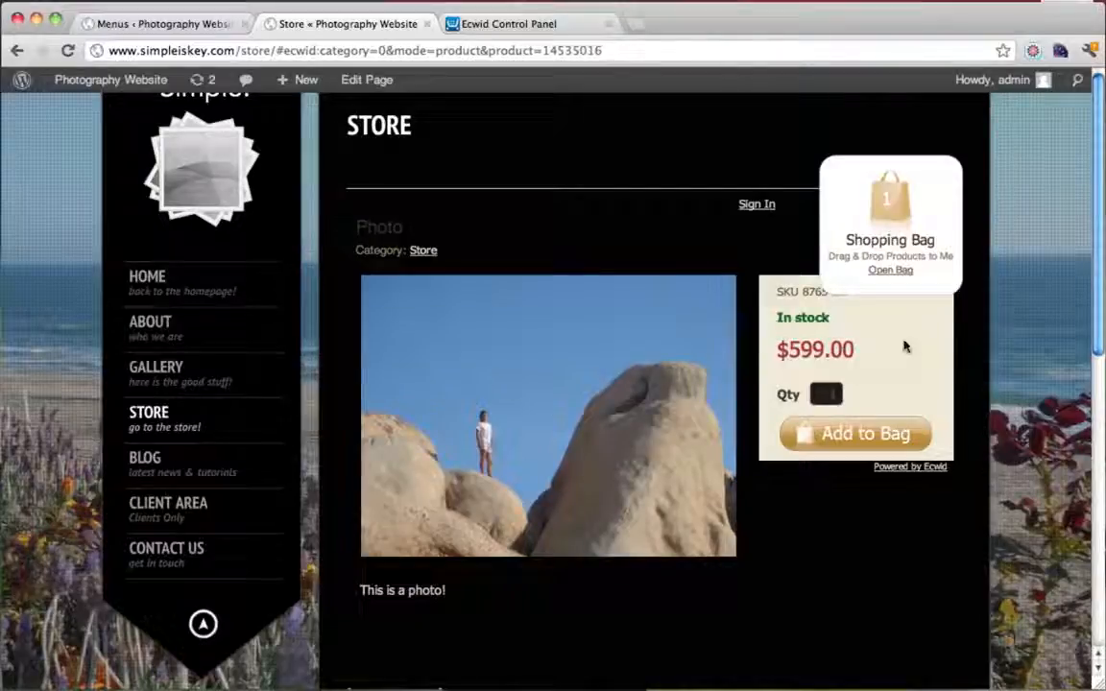
click(508, 26)
scroll(515, 403, up, 2)
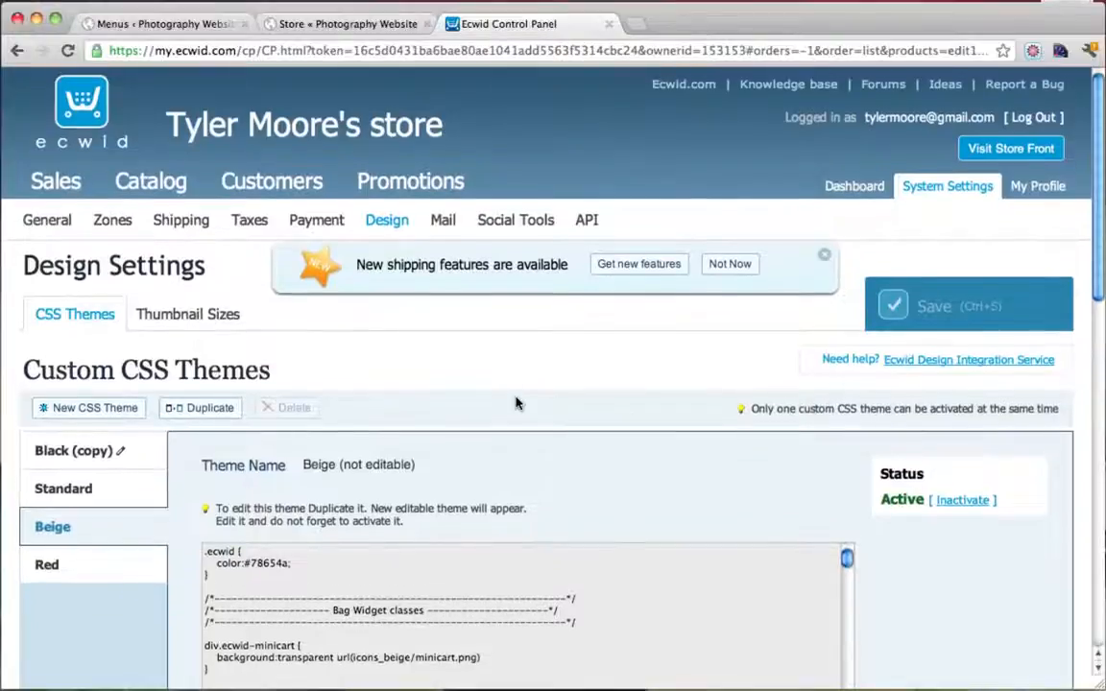
Review the Ecwid shopping cart settings, including categories per row and products per column, then return to the Store page
click(182, 25)
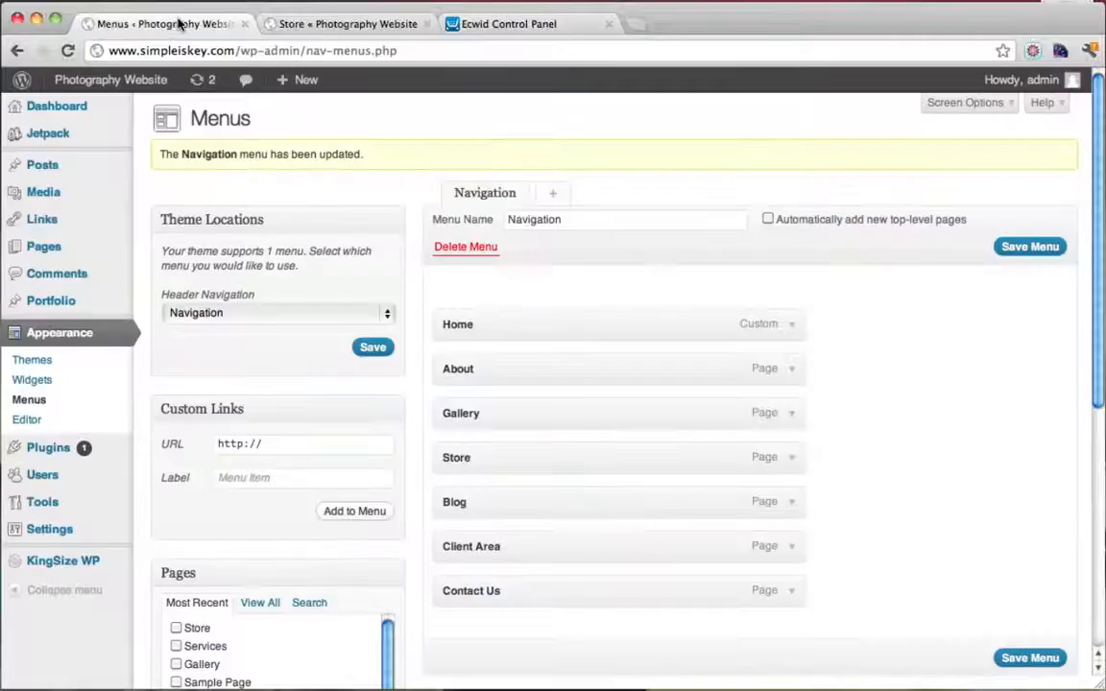
mouse_move(74, 531)
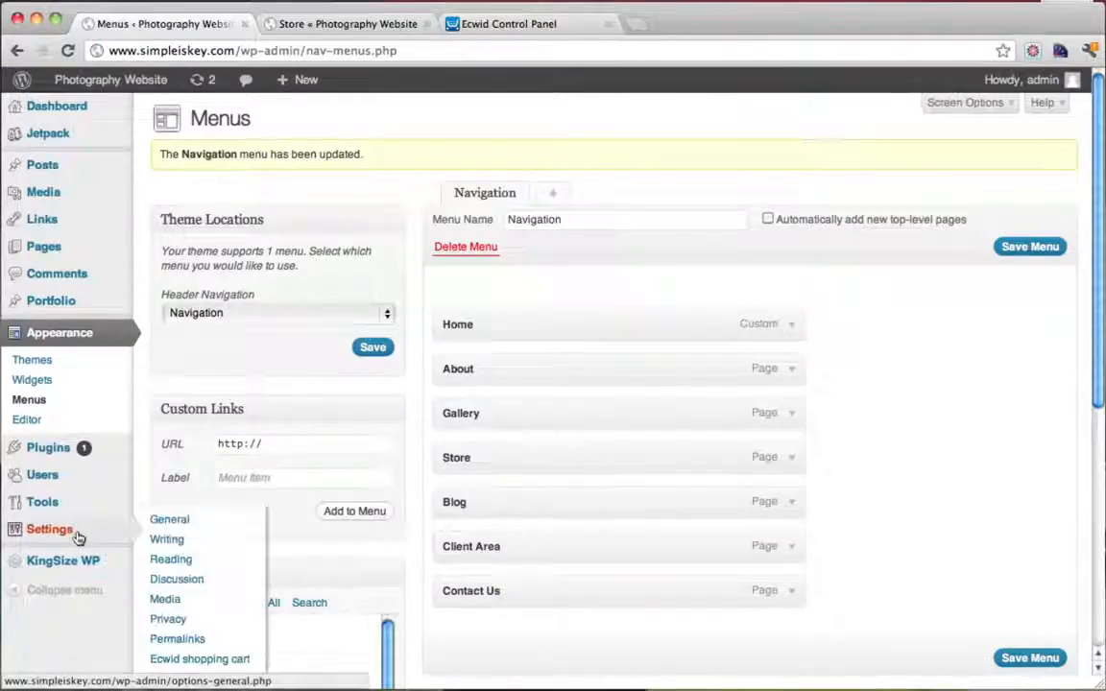
scroll(202, 566, down, 1)
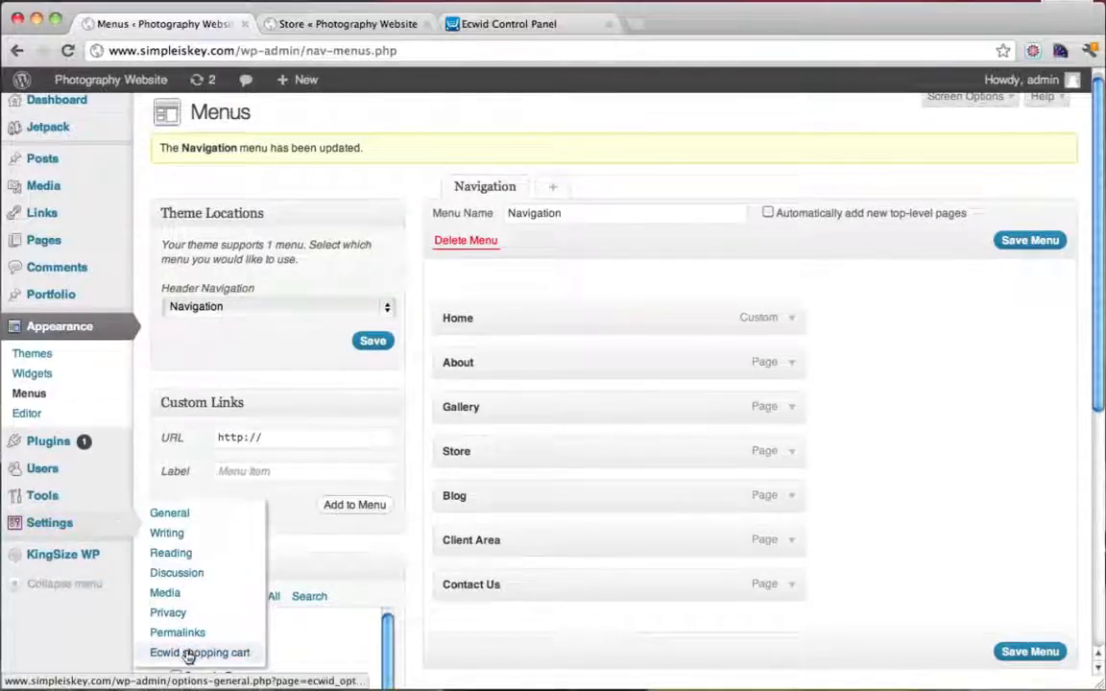
click(188, 654)
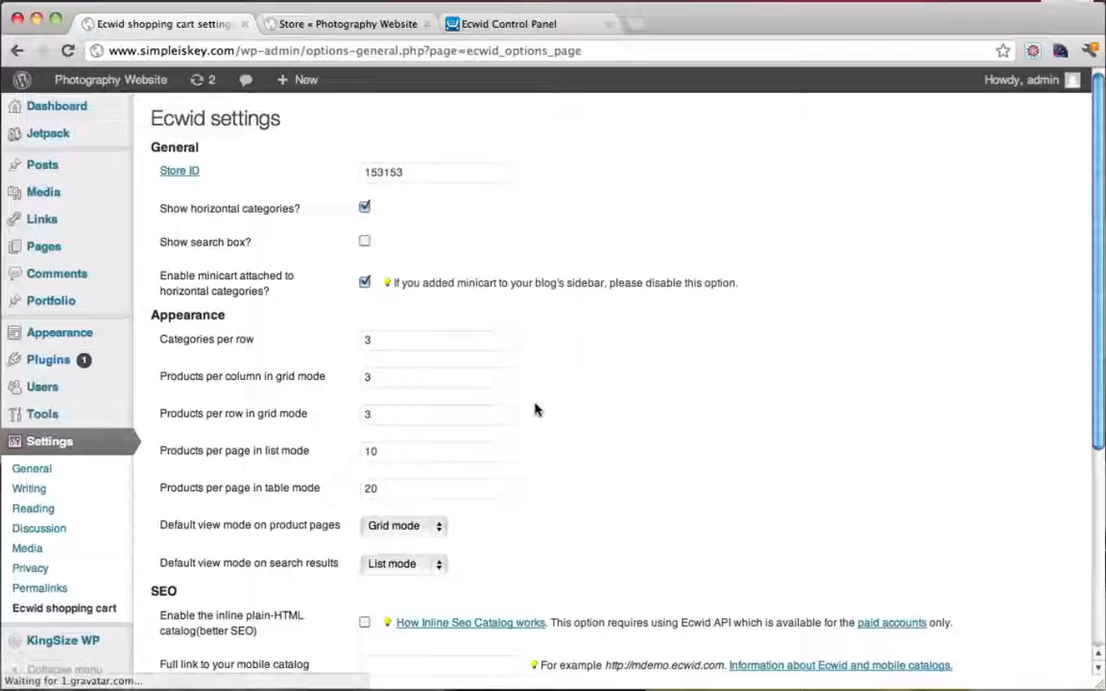
scroll(540, 410, down, 1)
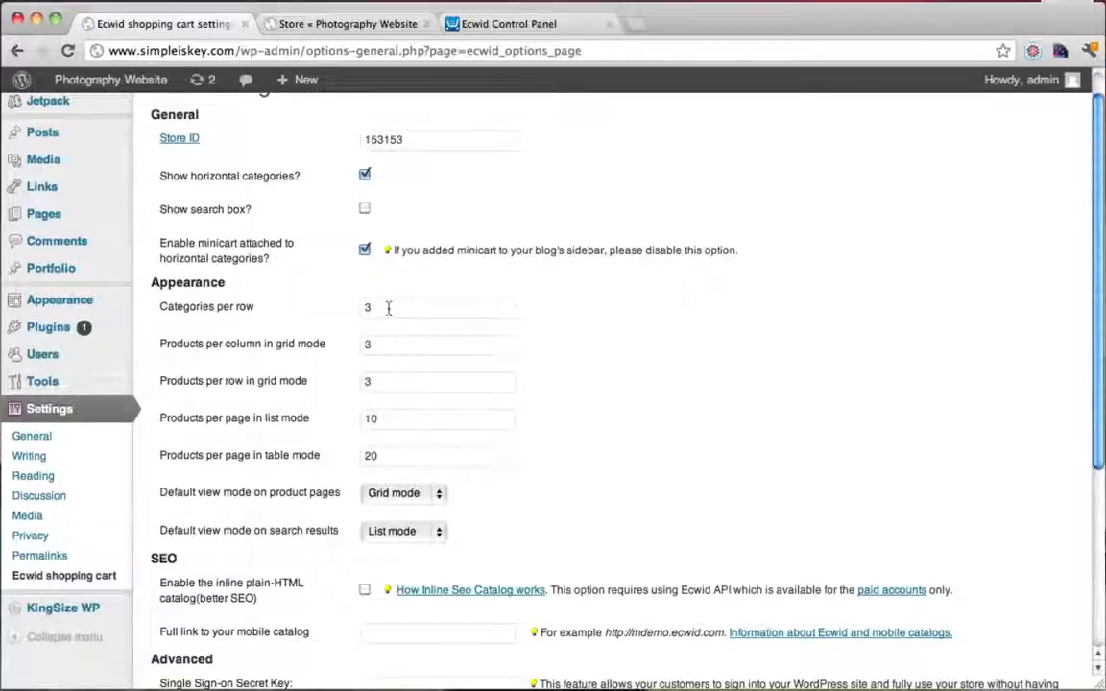
click(369, 308)
click(373, 345)
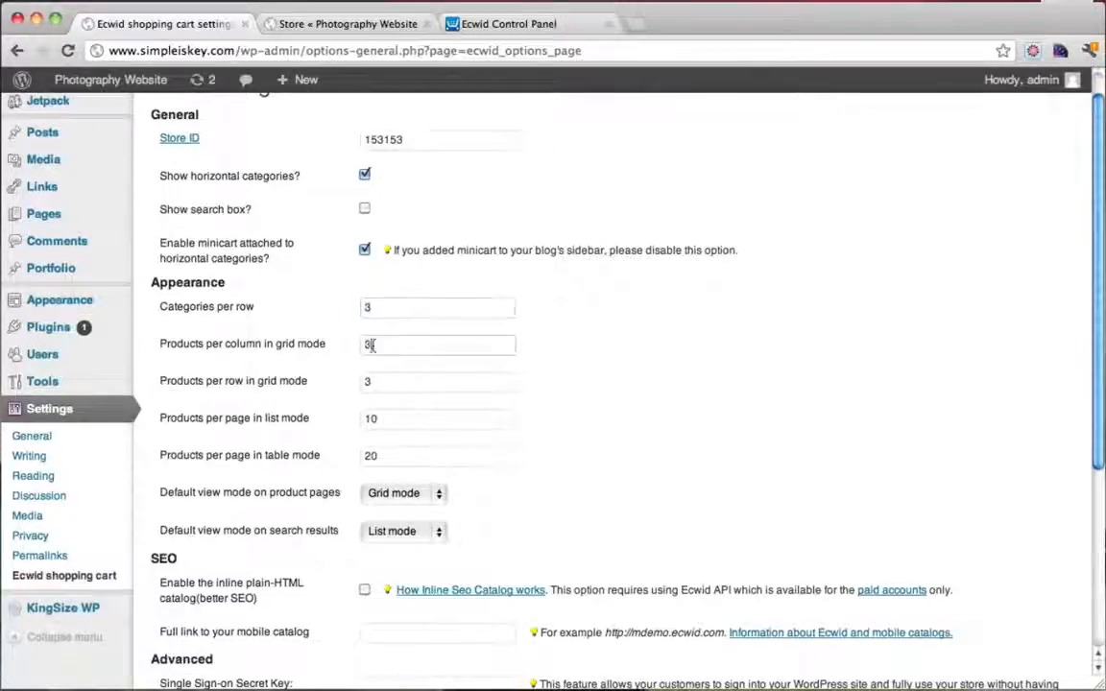
scroll(592, 340, down, 5)
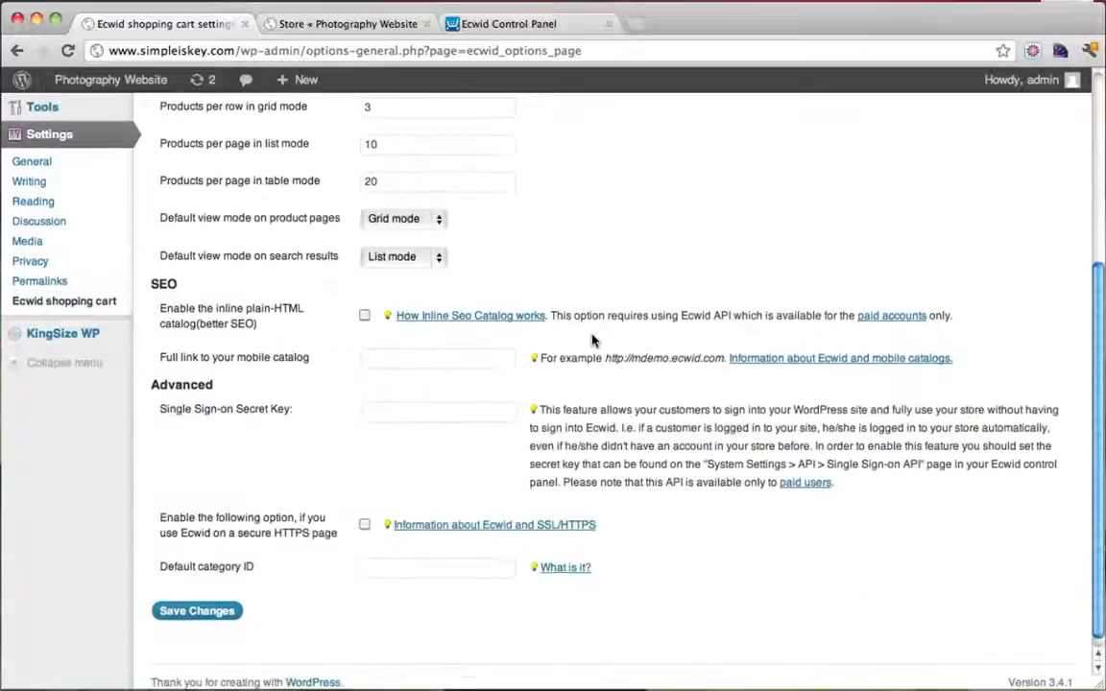
scroll(593, 340, up, 6)
click(356, 26)
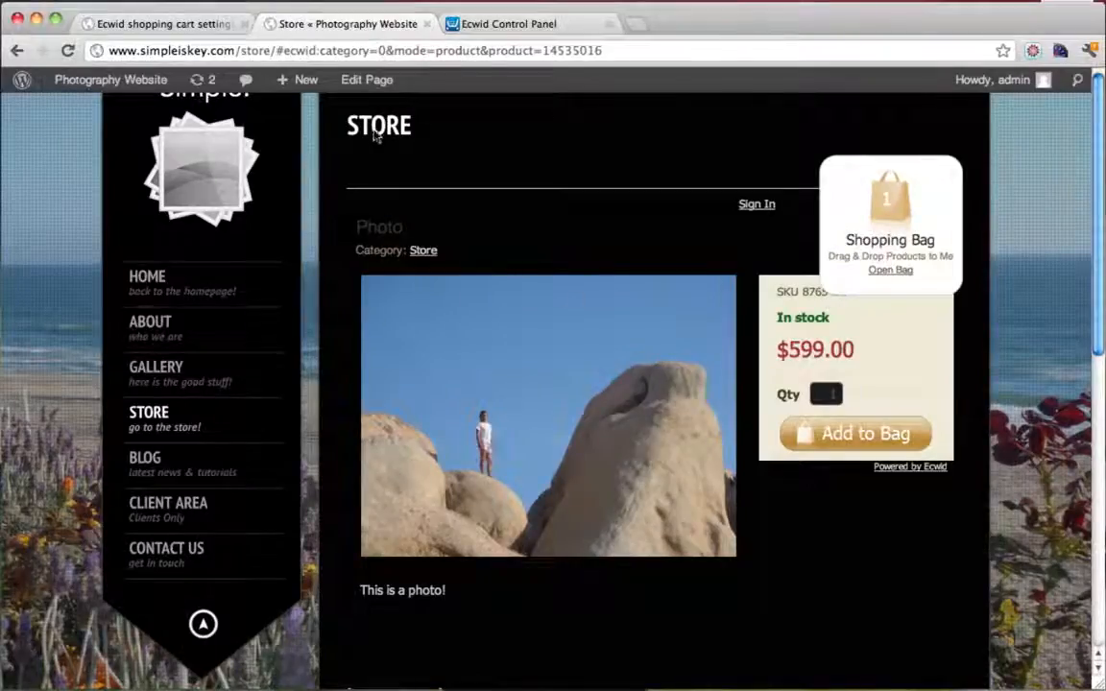
Drag Footloose and Foggy Day from the store listing into the Shopping Bag
click(158, 413)
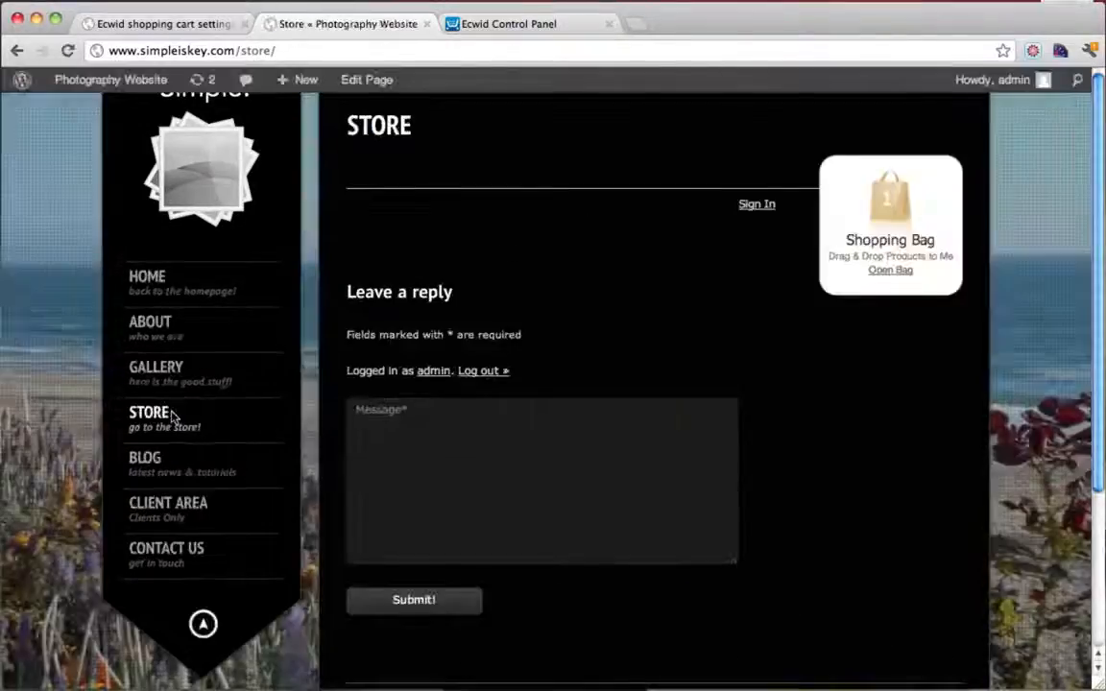
scroll(652, 433, down, 2)
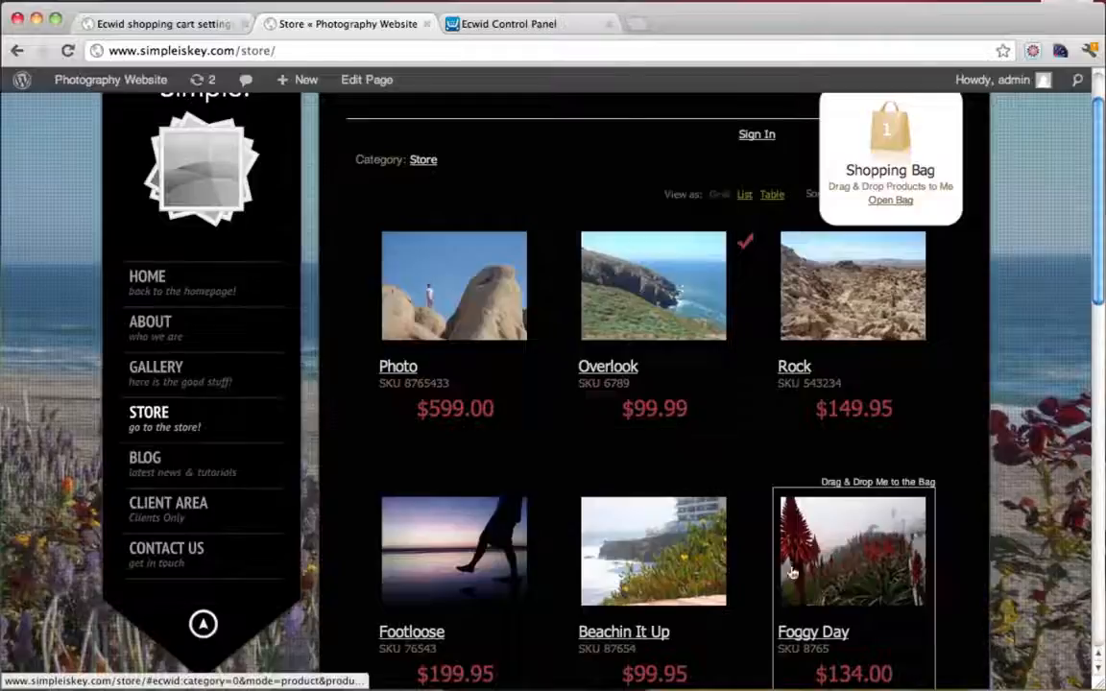
scroll(841, 547, down, 1)
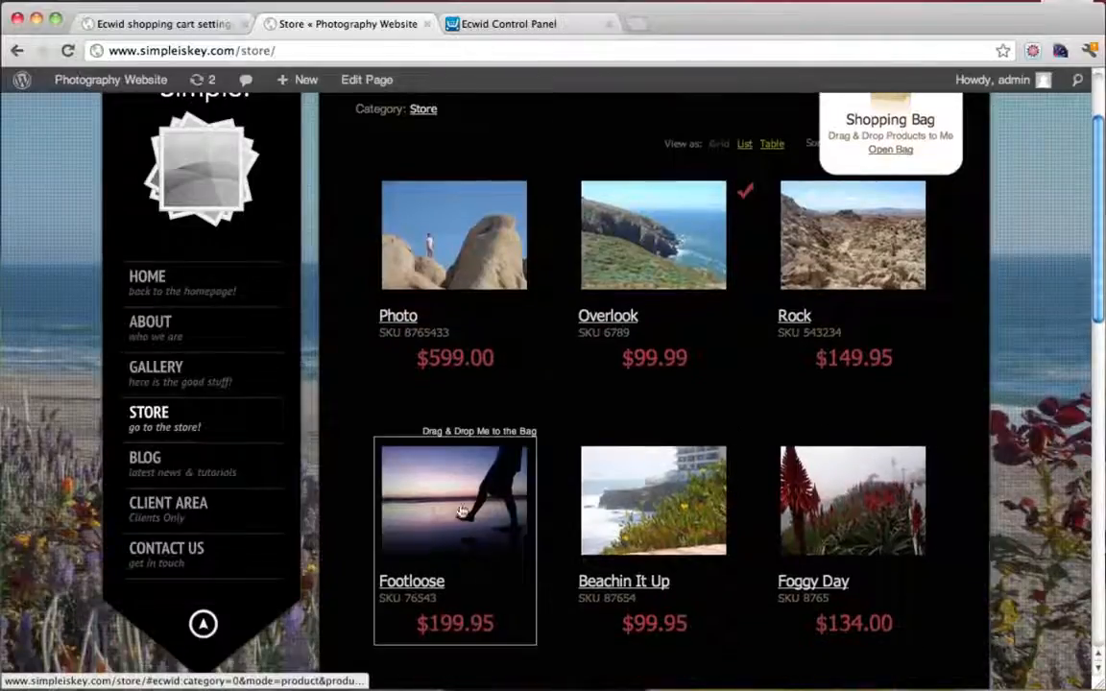
drag(459, 516, 889, 165)
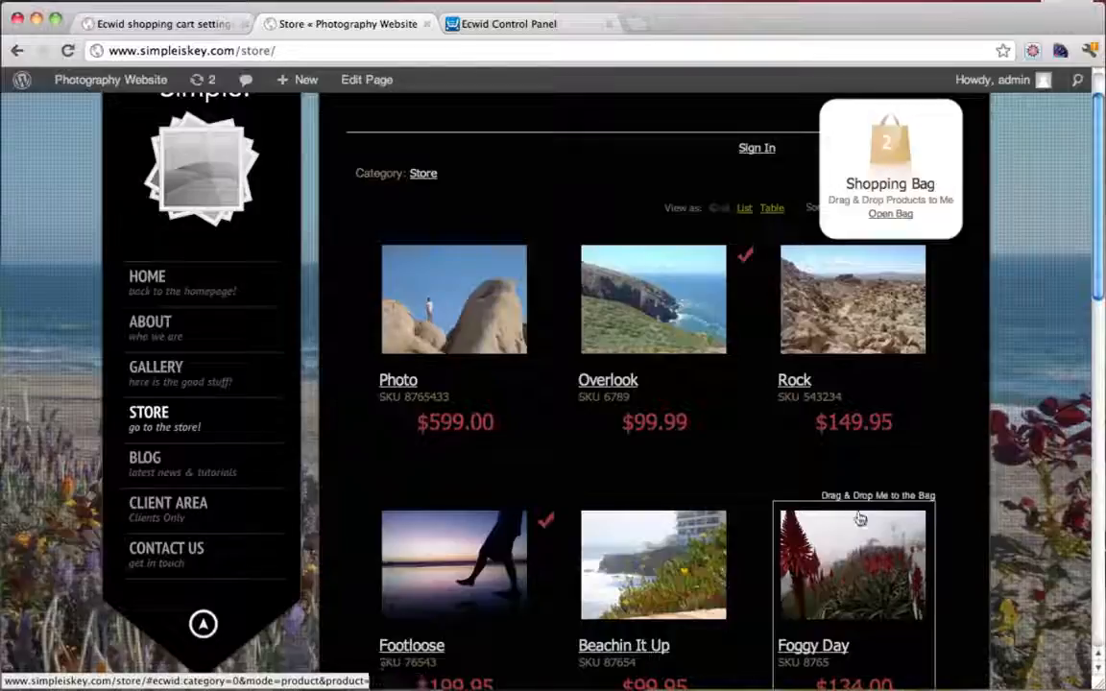
drag(859, 529, 883, 213)
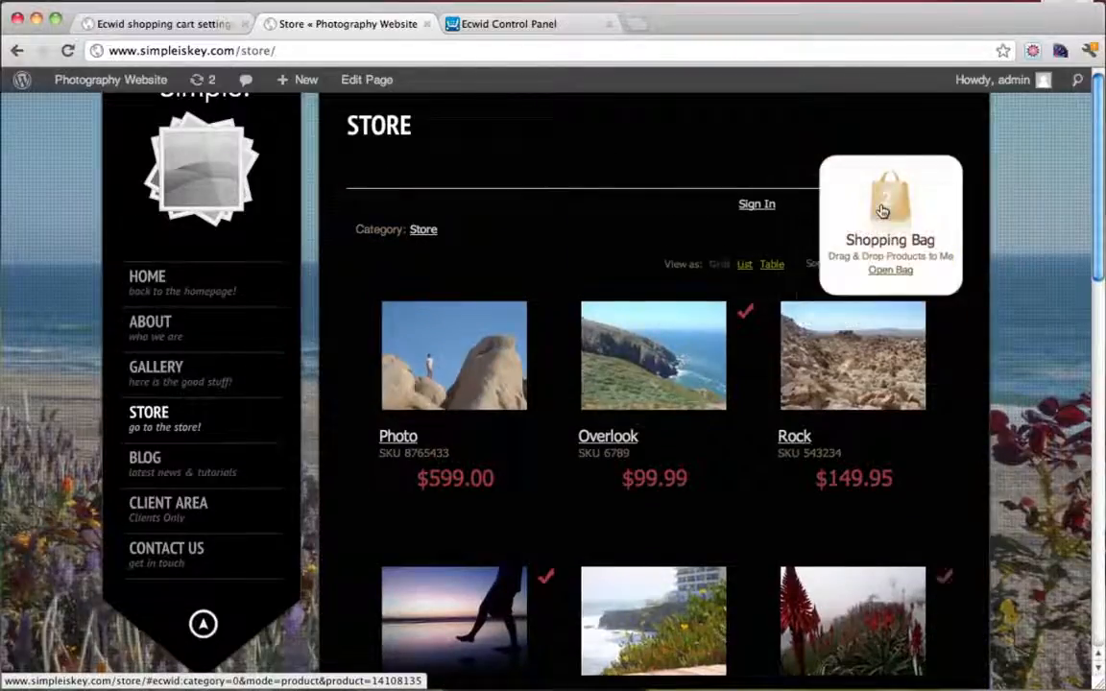
Review the $433.94 cart contents, then return to the site homepage
click(892, 270)
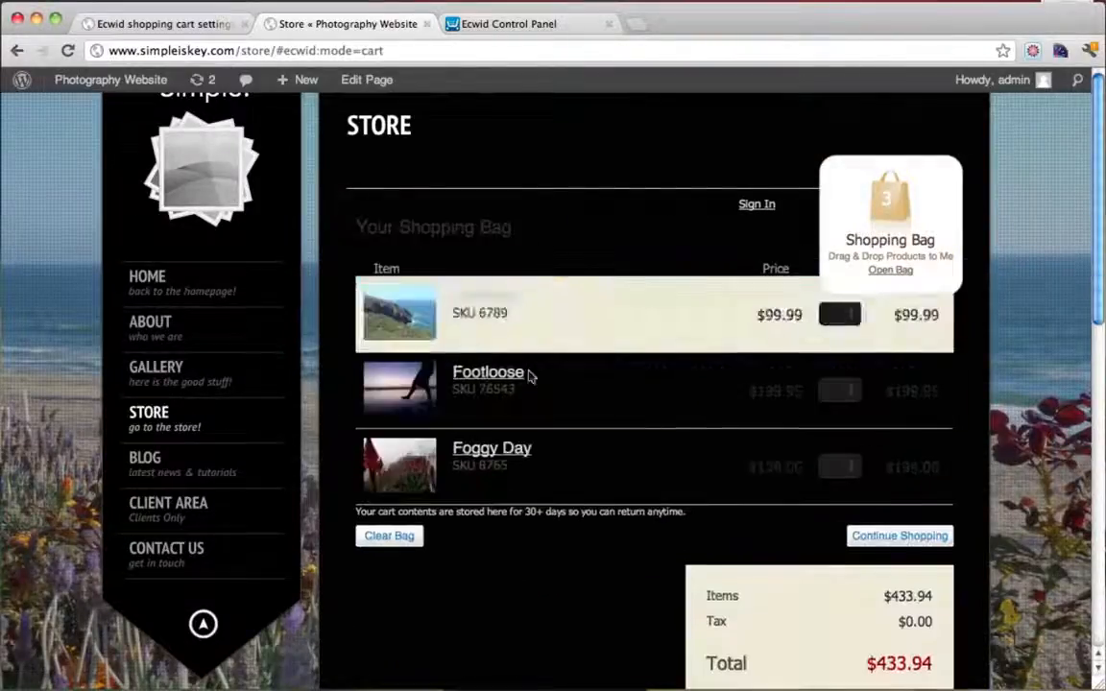
scroll(735, 517, down, 3)
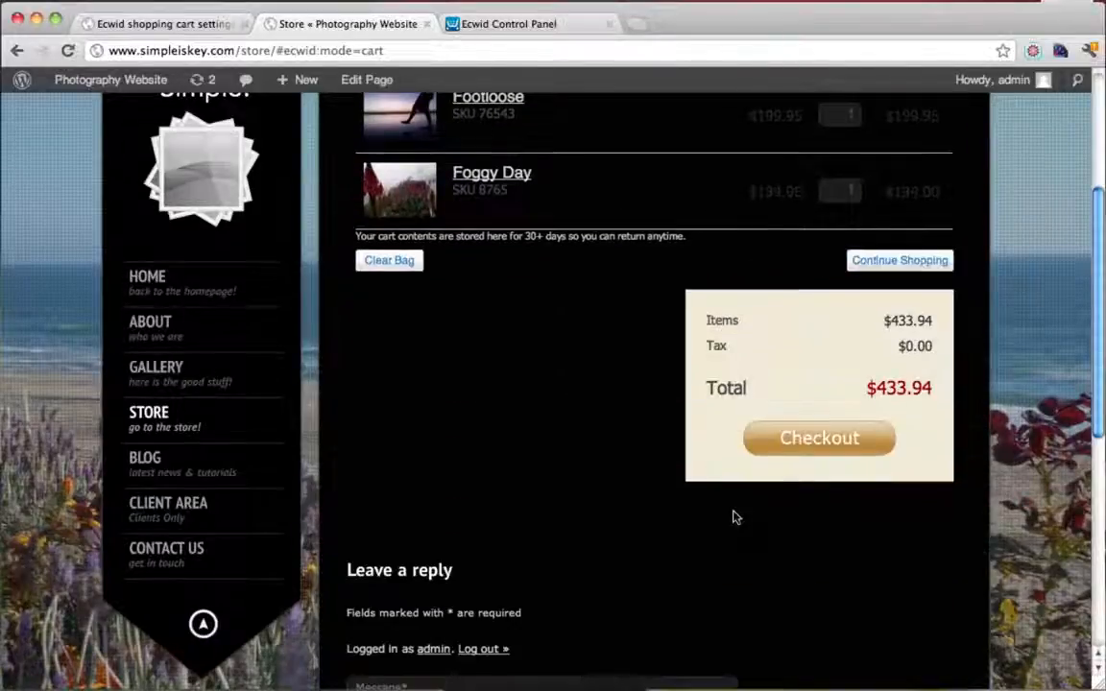
scroll(735, 517, up, 3)
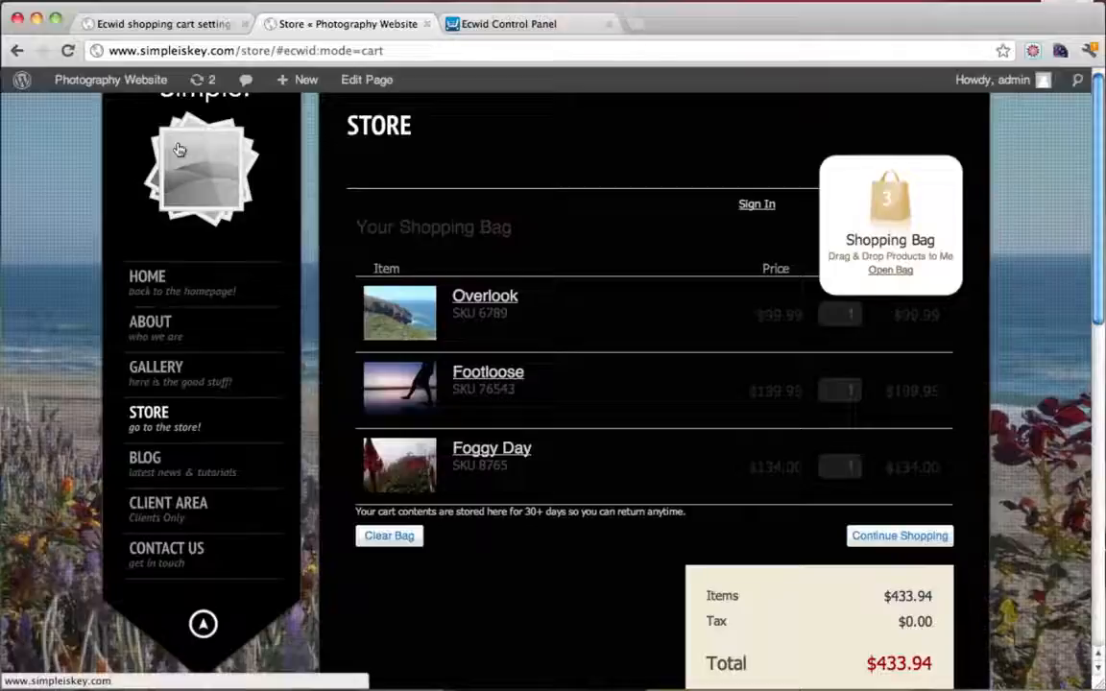
click(163, 137)
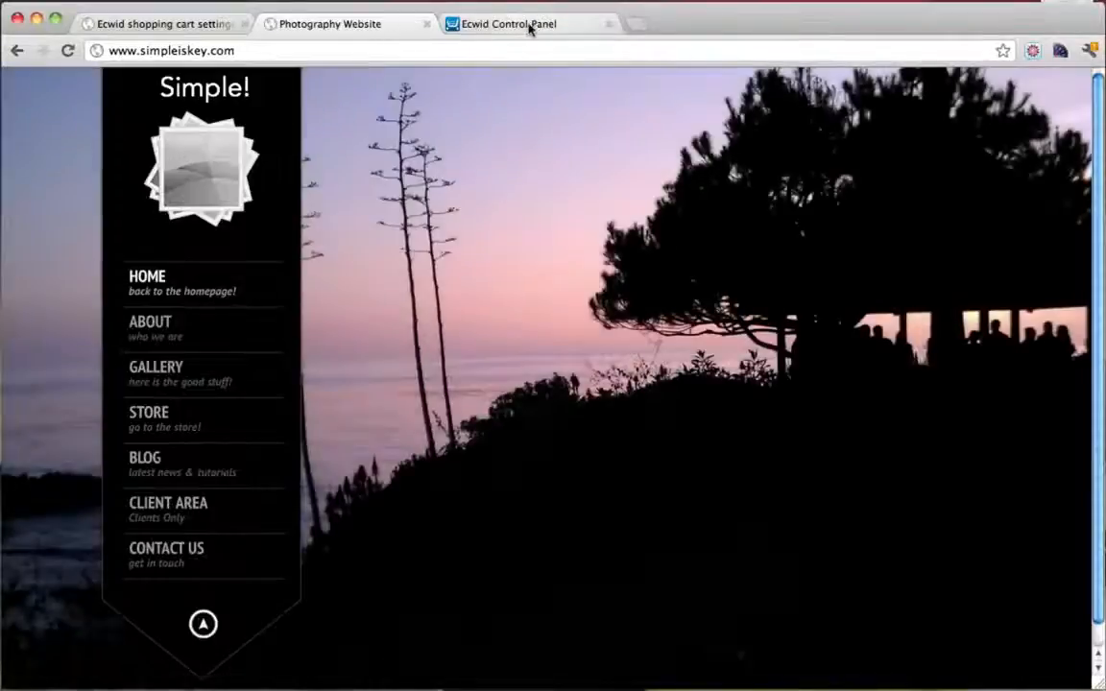
Close the Ecwid Control Panel and Ecwid settings tabs
click(527, 27)
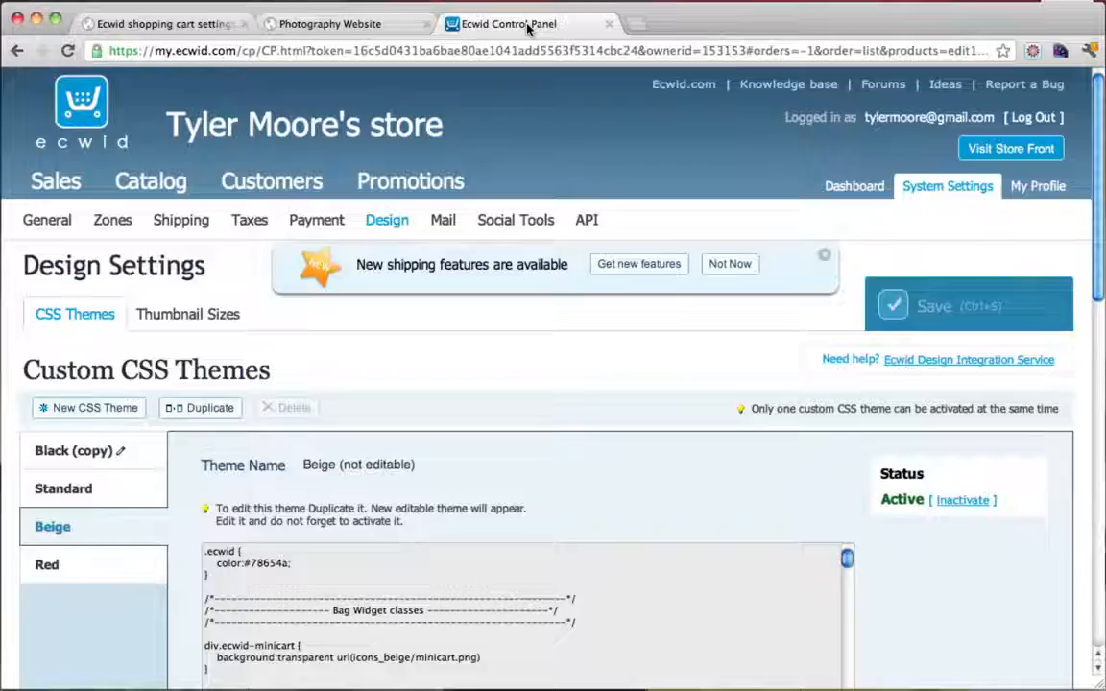
click(609, 27)
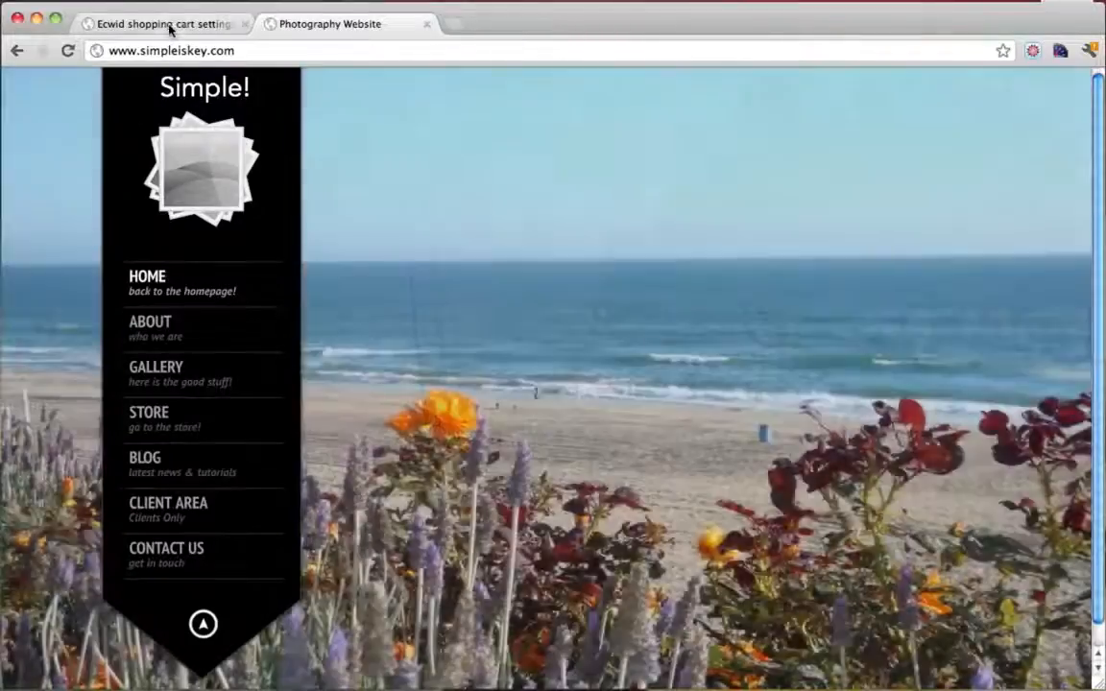
click(169, 29)
click(245, 26)
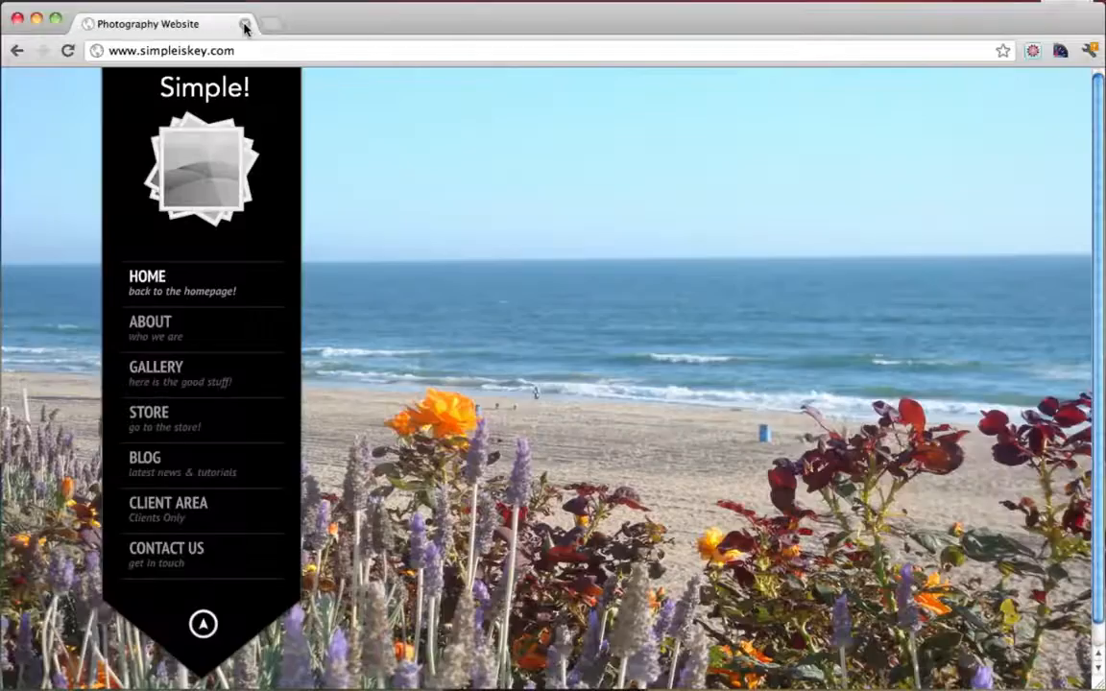
Load the site's /wp-admin address to reach the WordPress Dashboard
click(267, 50)
click(269, 50)
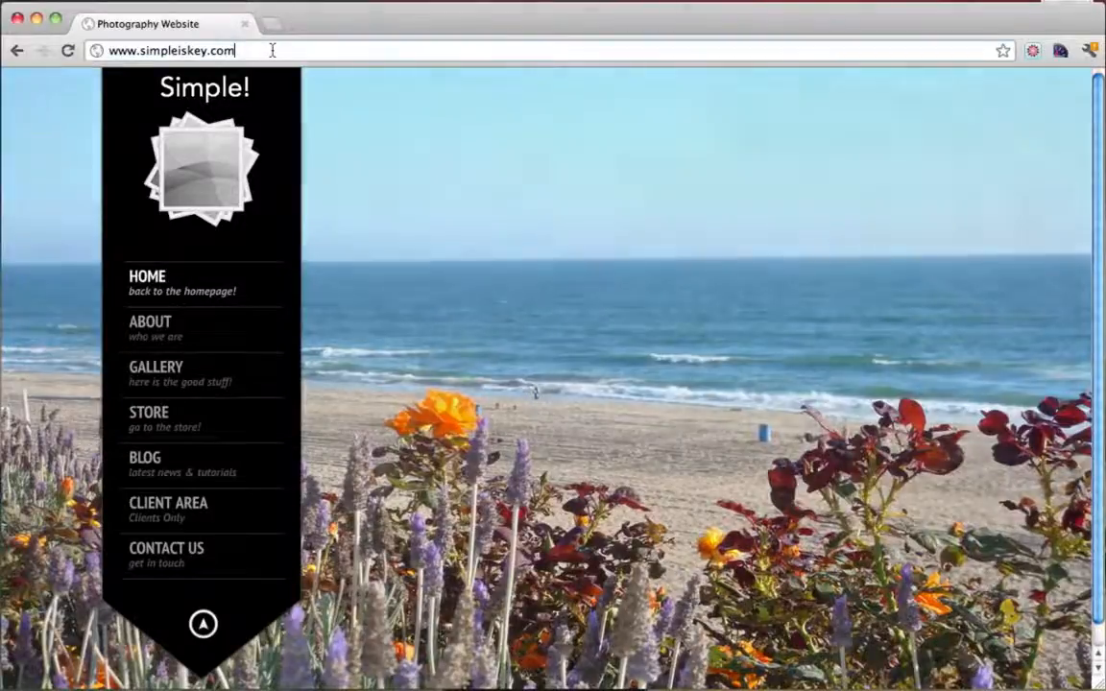
text(/wp-ad)
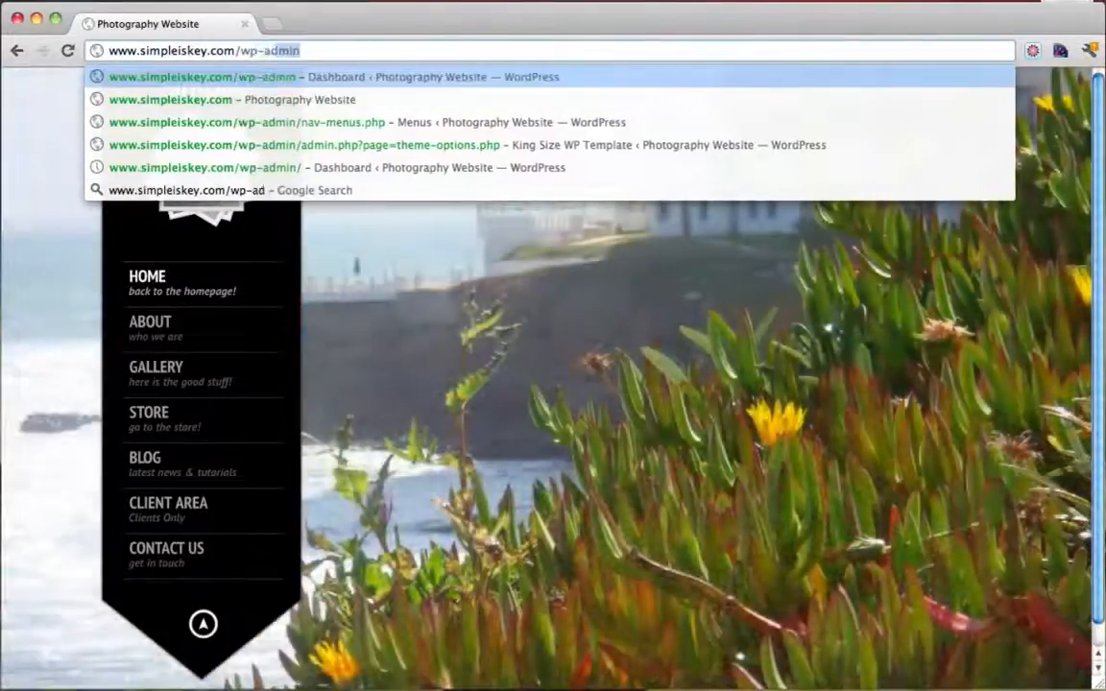
text(min)
key(Return)
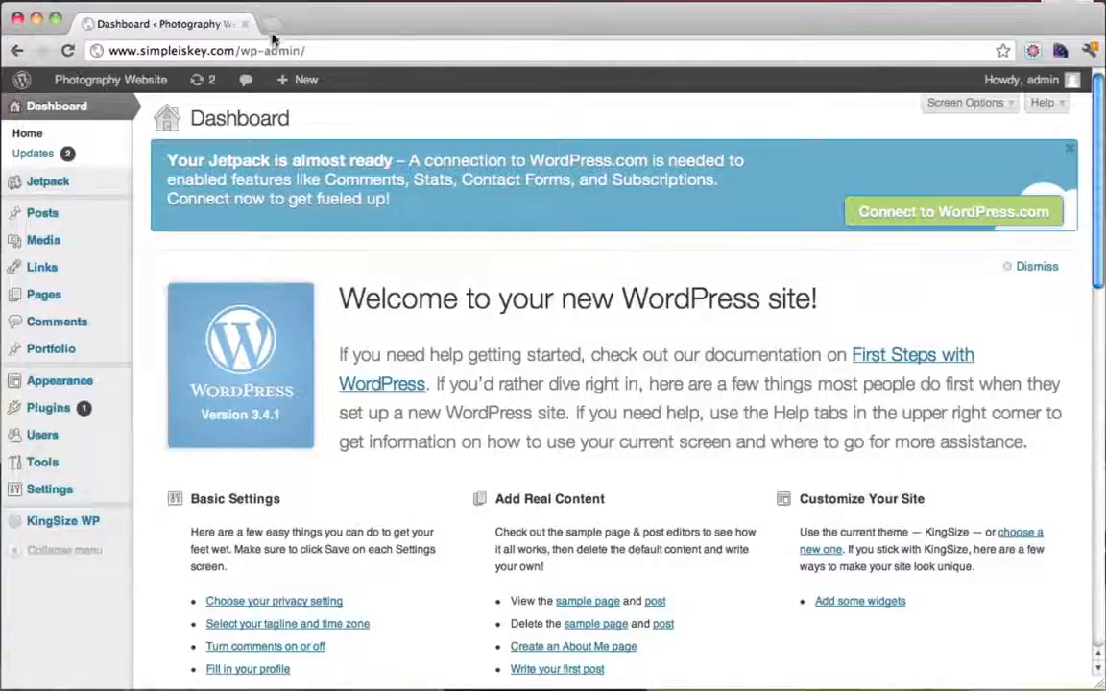
click(271, 29)
Go to google.com/analytics and sign in
text(www.go)
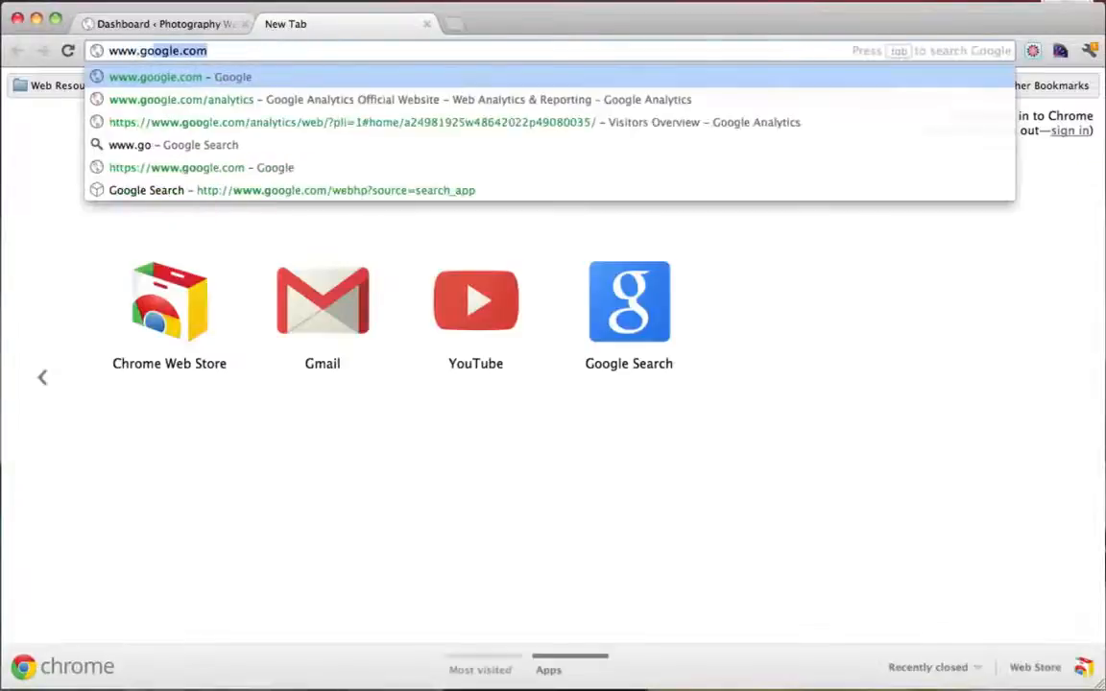
text(ogl)
key(Down)
key(Return)
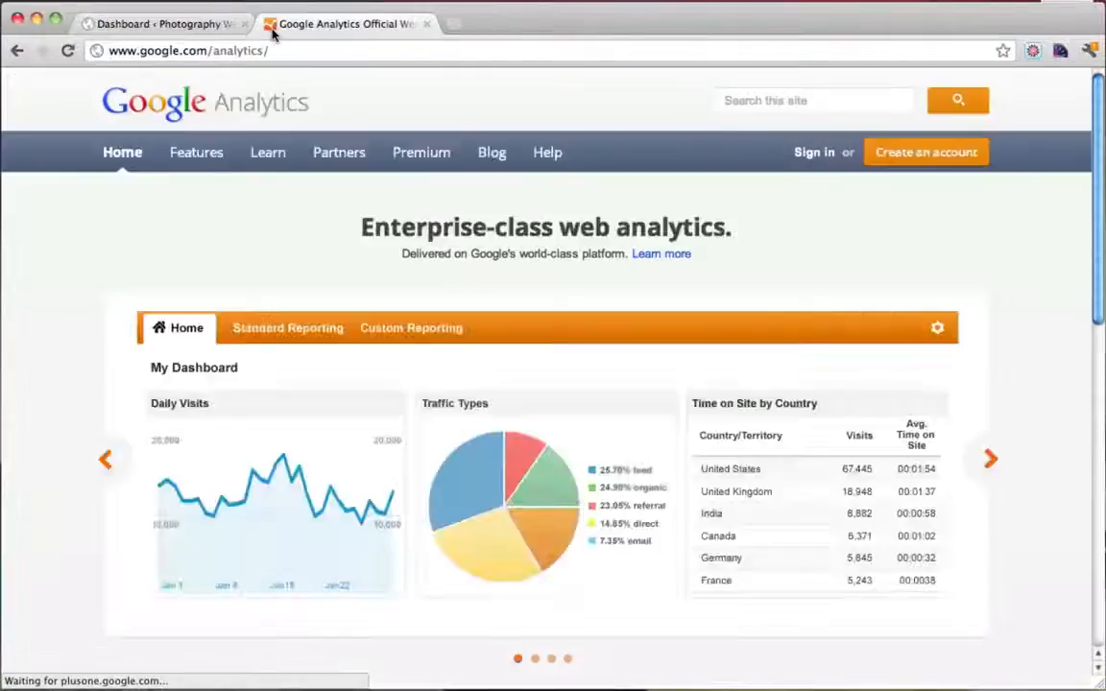
click(816, 155)
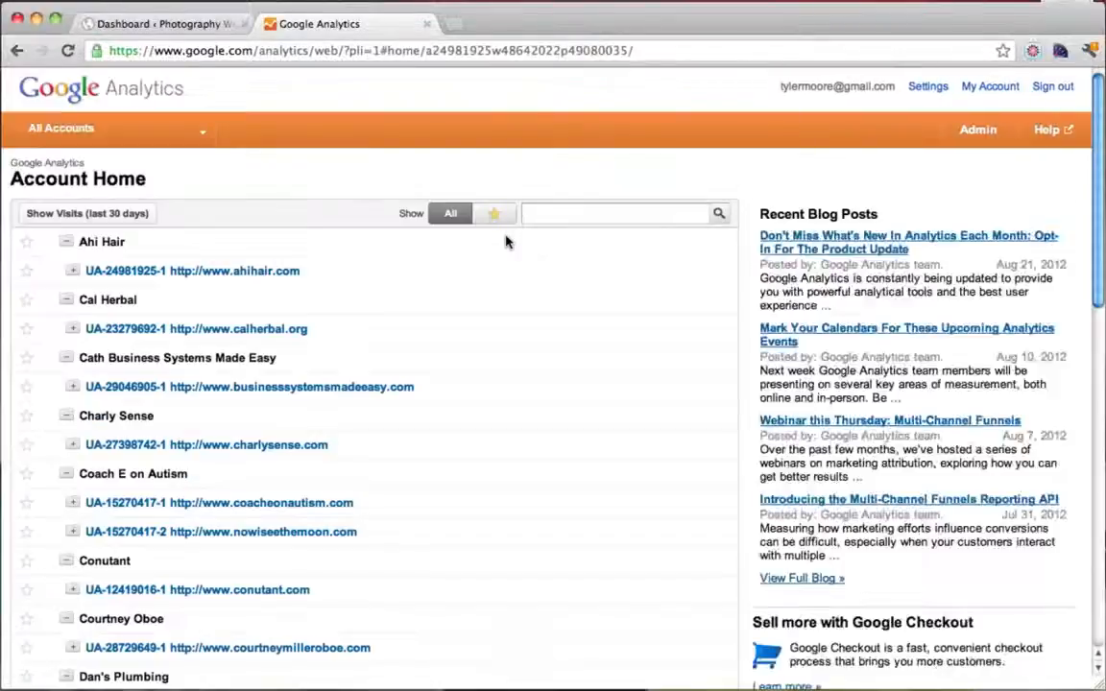
scroll(475, 370, down, 5)
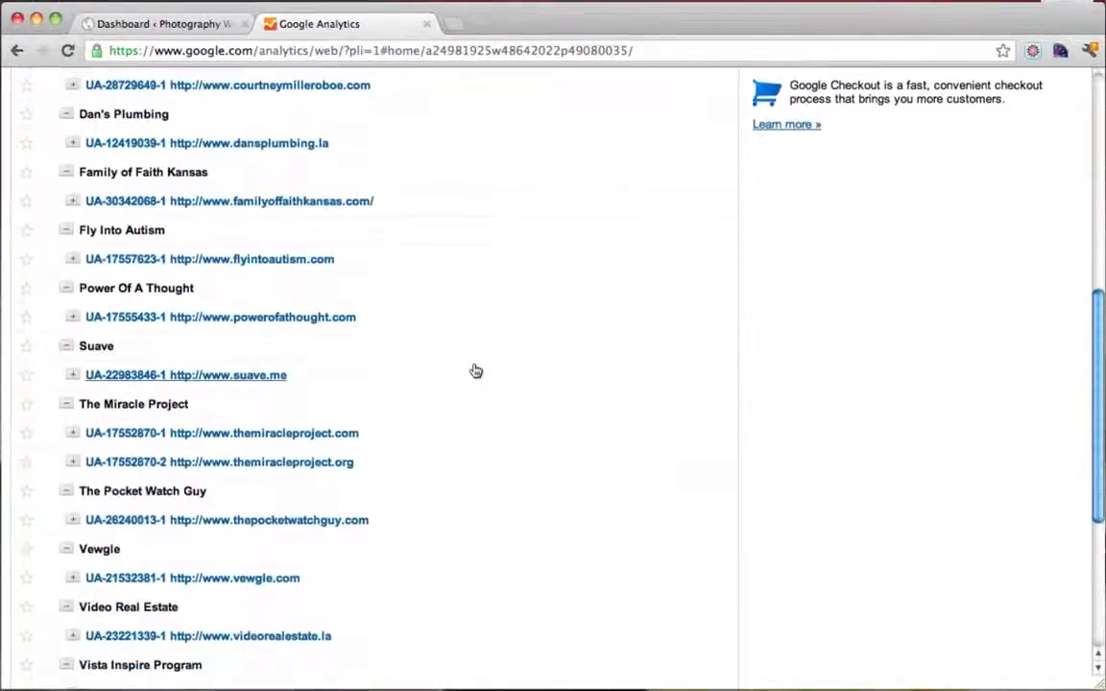
scroll(475, 371, down, 3)
scroll(475, 370, up, 2)
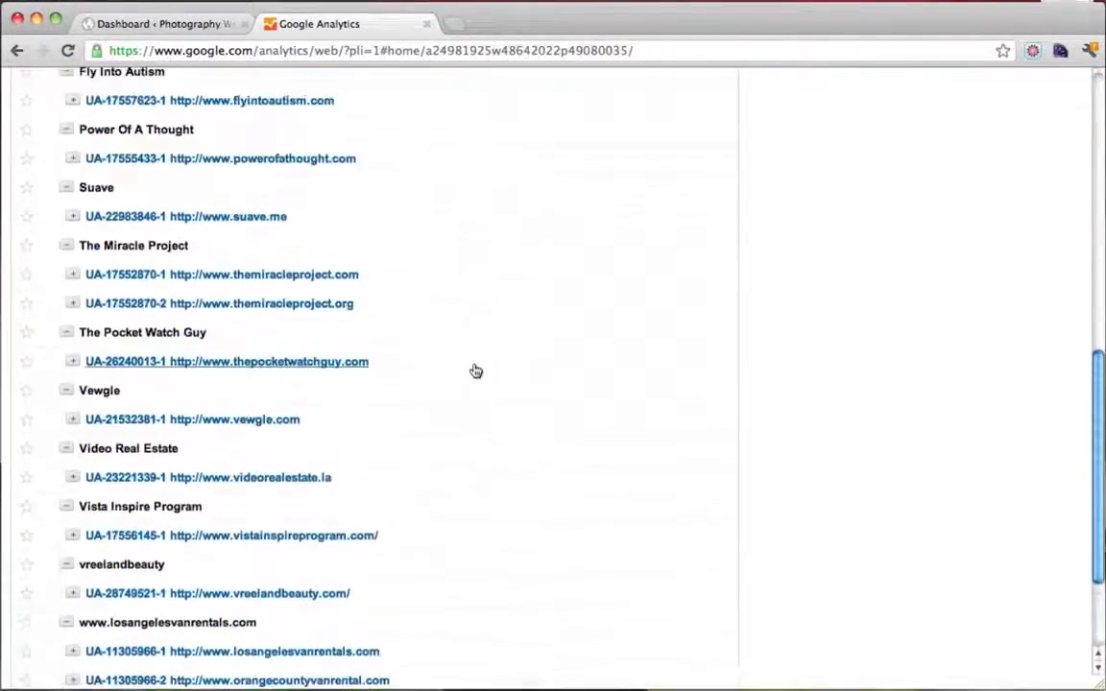
click(72, 362)
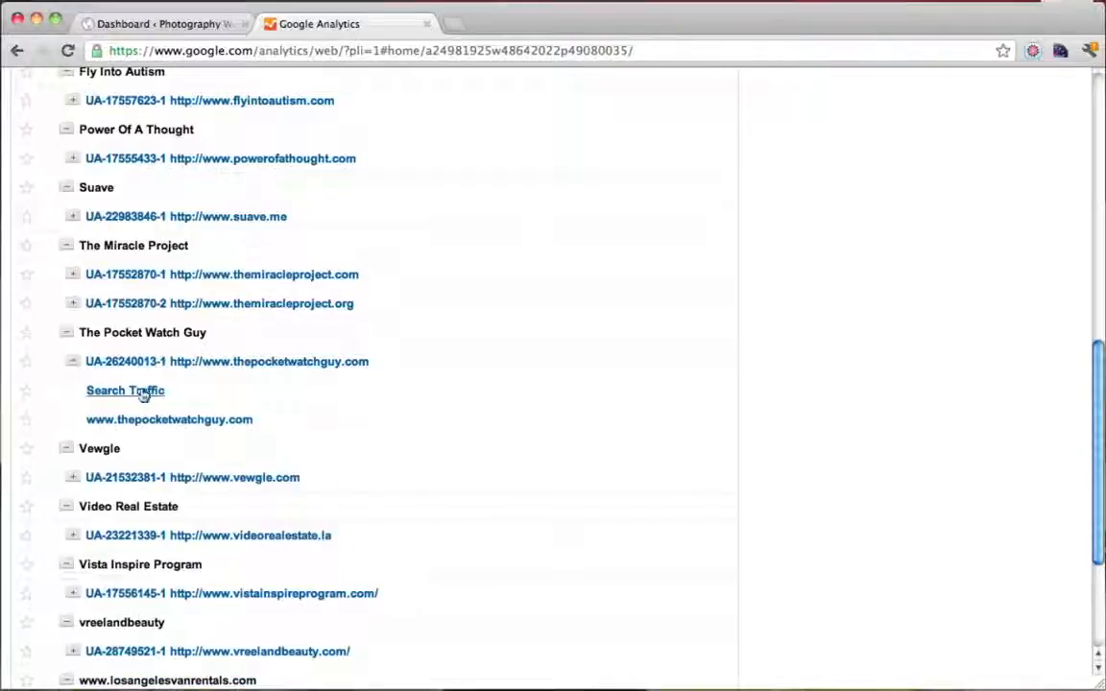
click(184, 372)
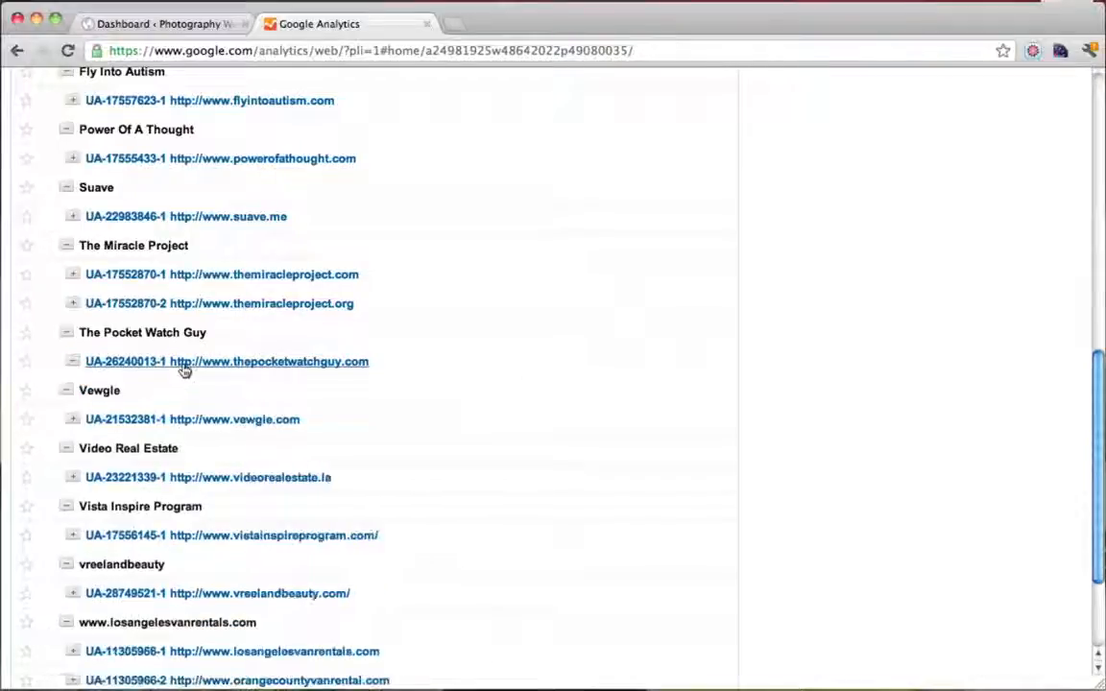
click(184, 371)
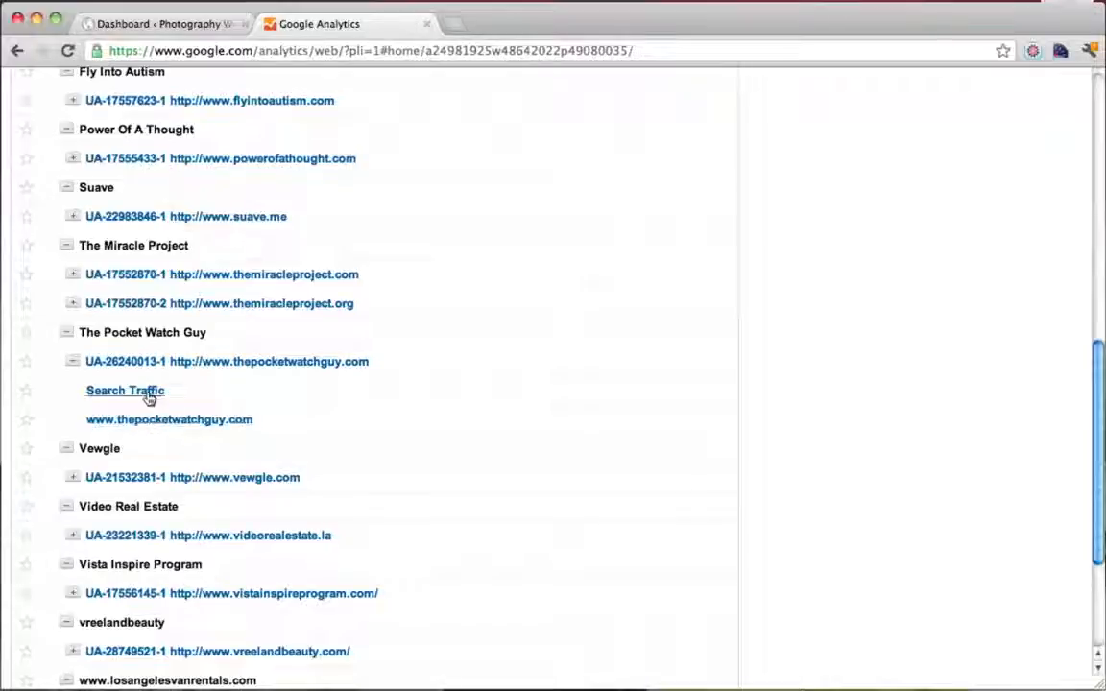
click(168, 422)
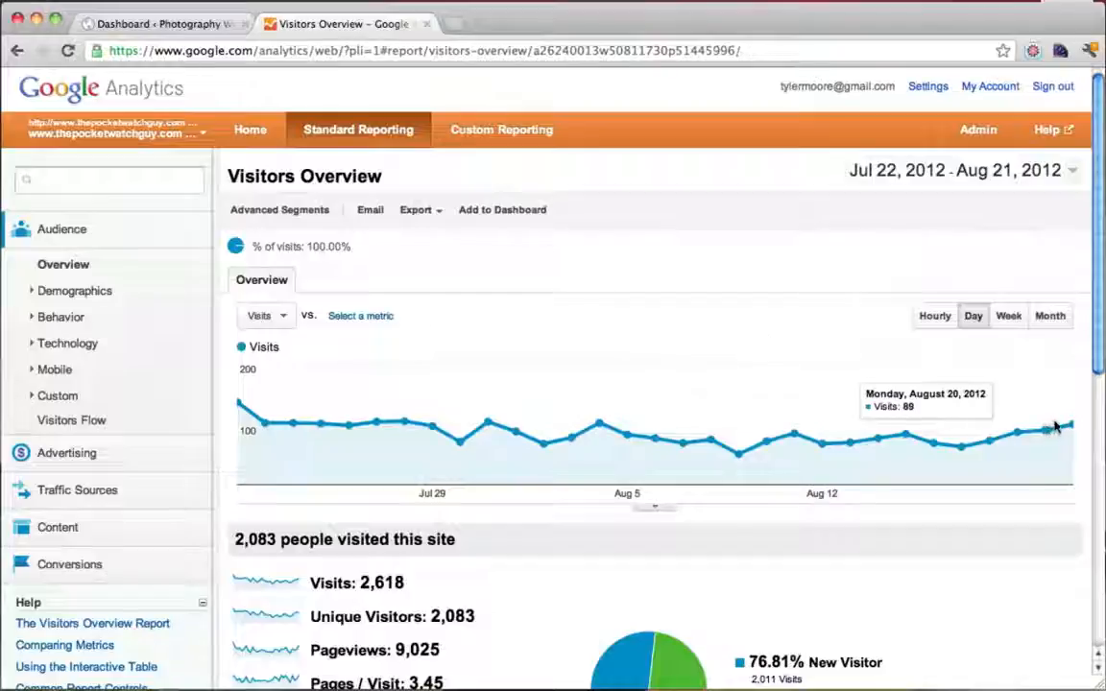
Review the Visitors Overview figures, including 2,618 visits
scroll(693, 411, down, 1)
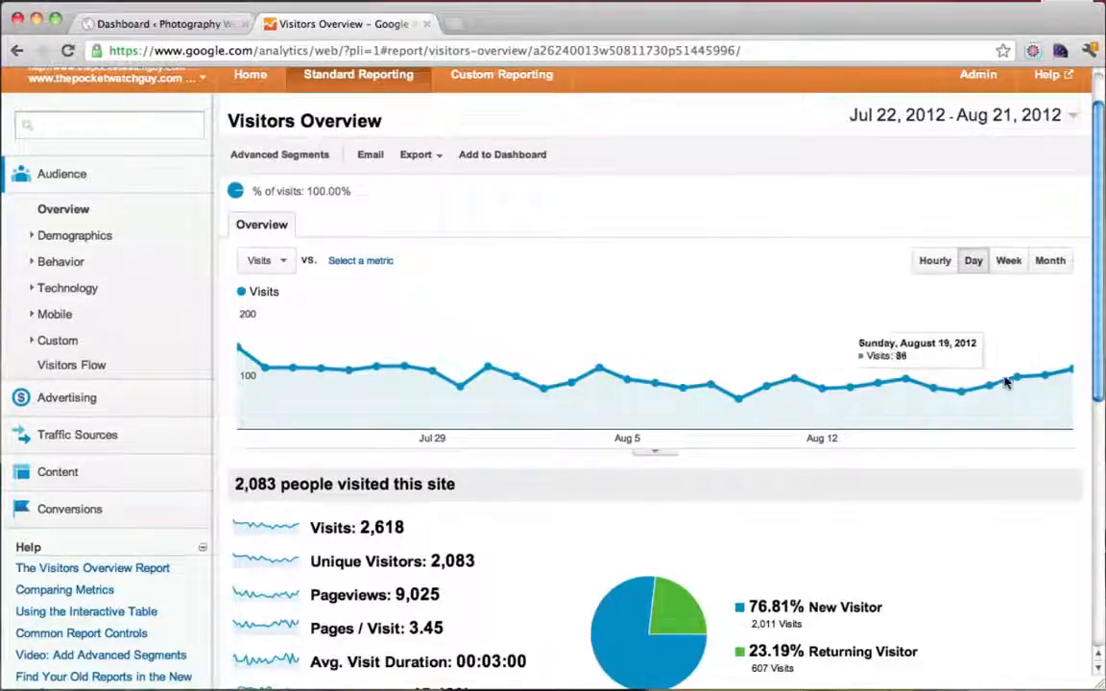
scroll(731, 412, down, 5)
scroll(732, 410, up, 2)
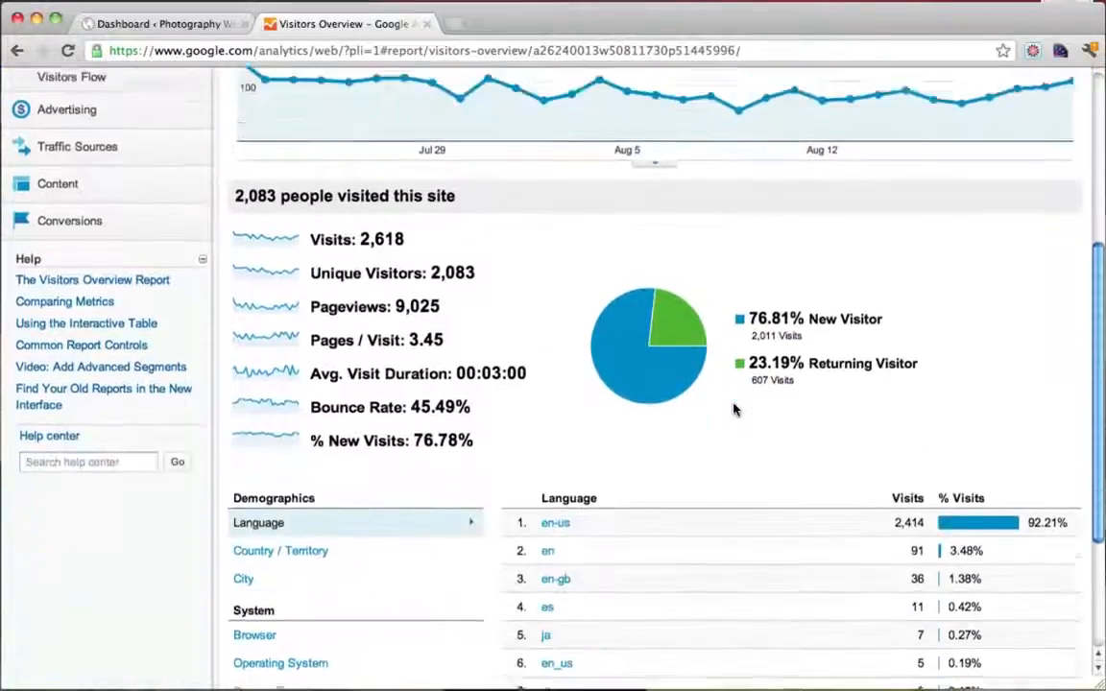
scroll(734, 410, up, 6)
scroll(517, 496, down, 2)
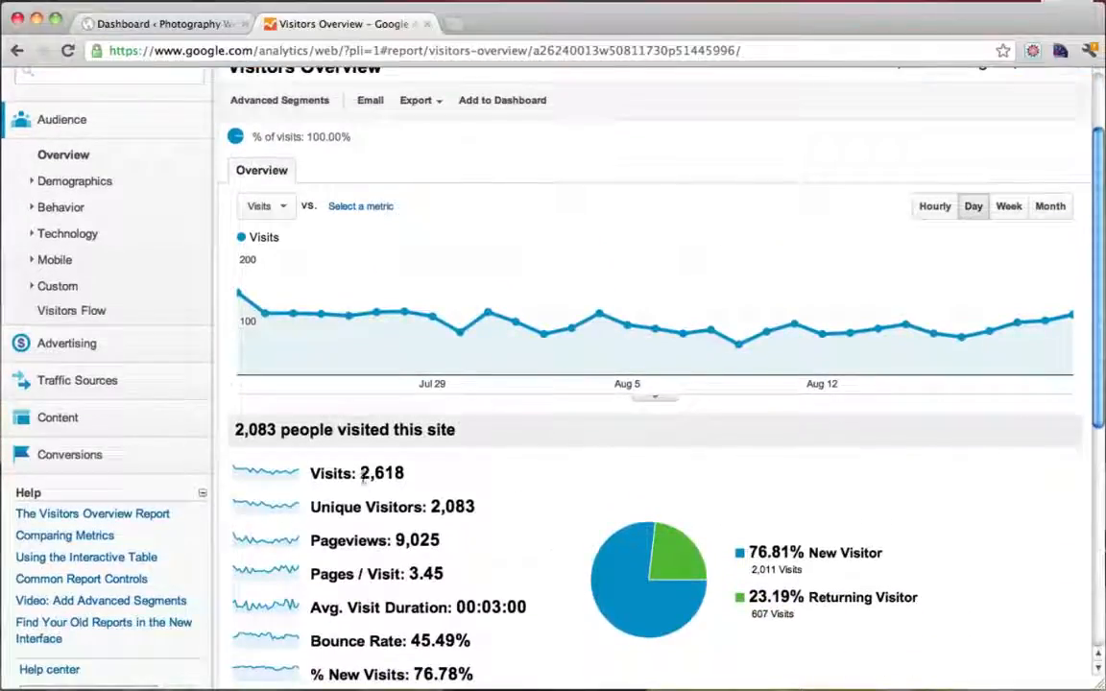
drag(363, 477, 447, 476)
click(447, 476)
scroll(447, 477, up, 2)
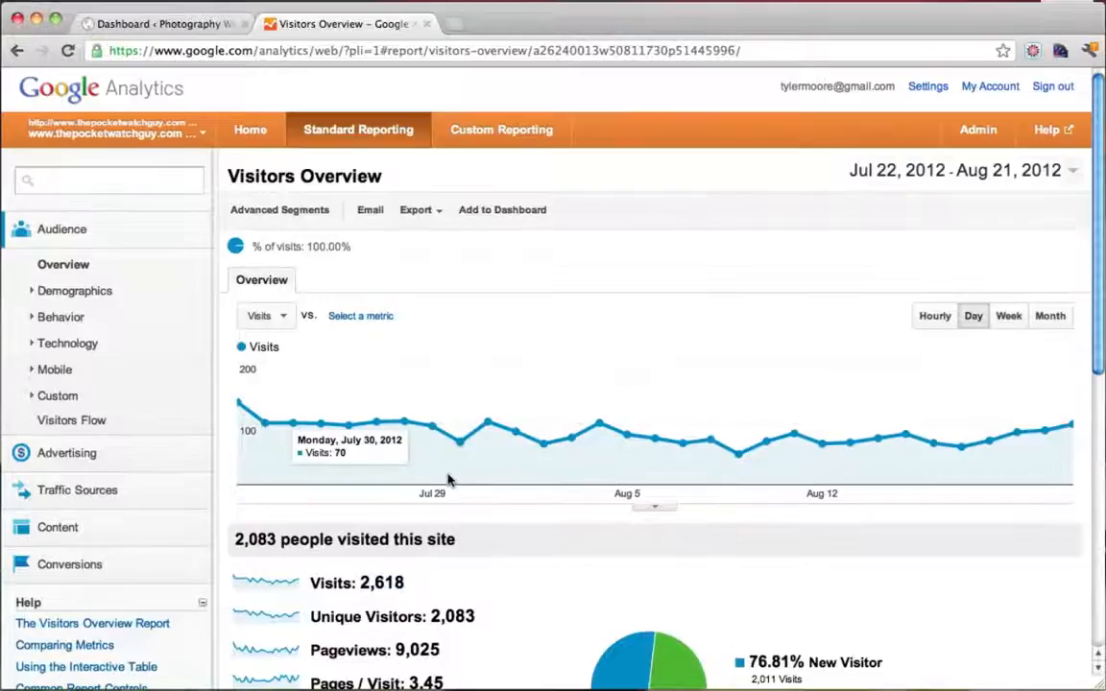
scroll(447, 479, down, 2)
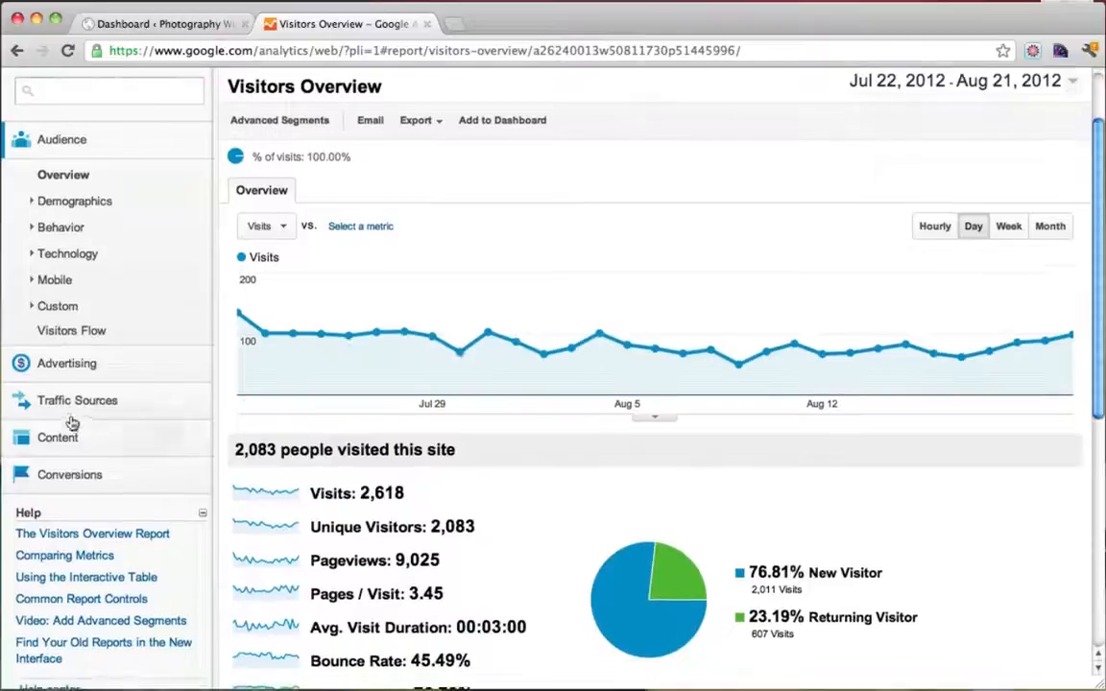
Open Traffic Sources > Overview showing 81.09% search, 10.89% direct, 7.87% referral traffic
click(73, 402)
click(64, 437)
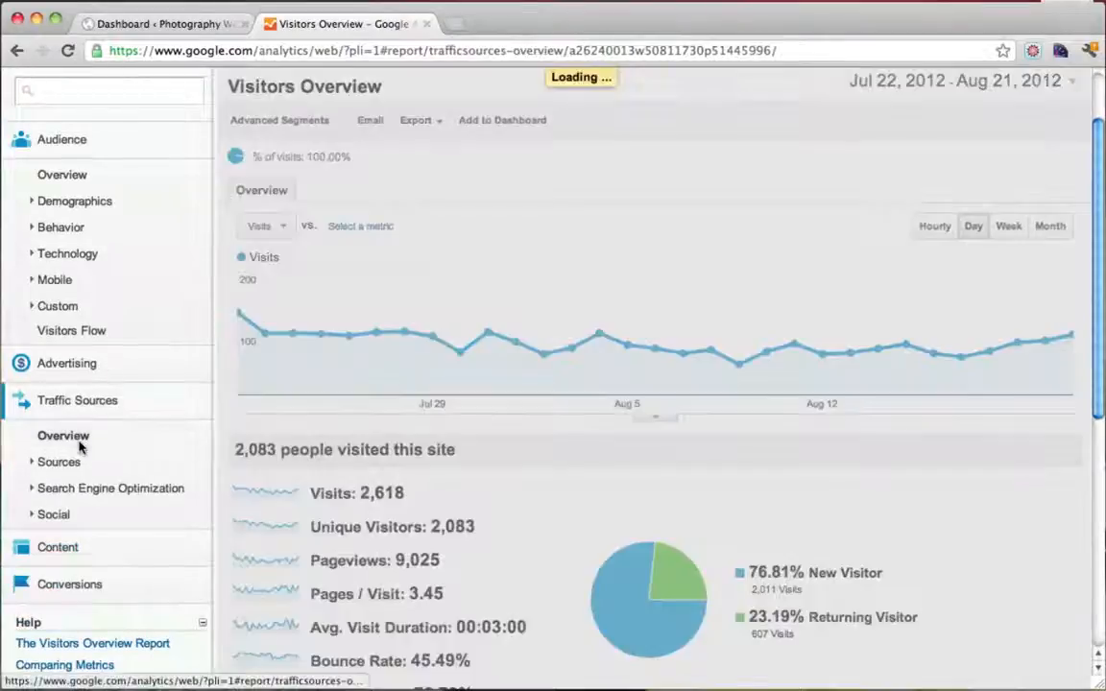
scroll(733, 424, down, 2)
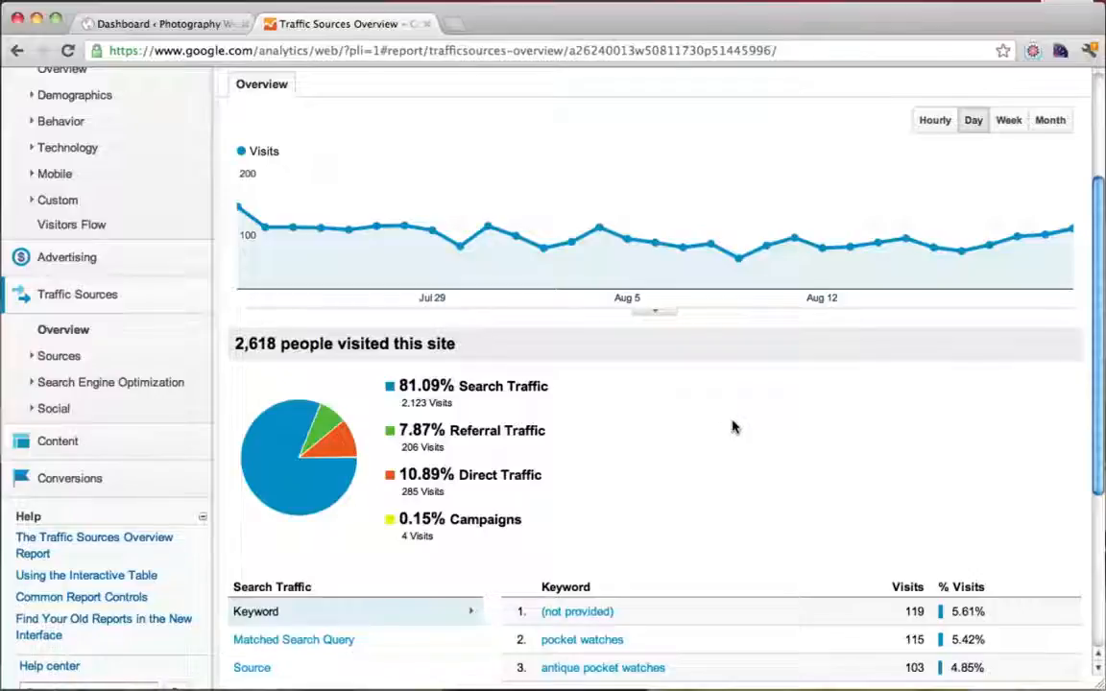
scroll(732, 426, down, 3)
scroll(732, 427, up, 3)
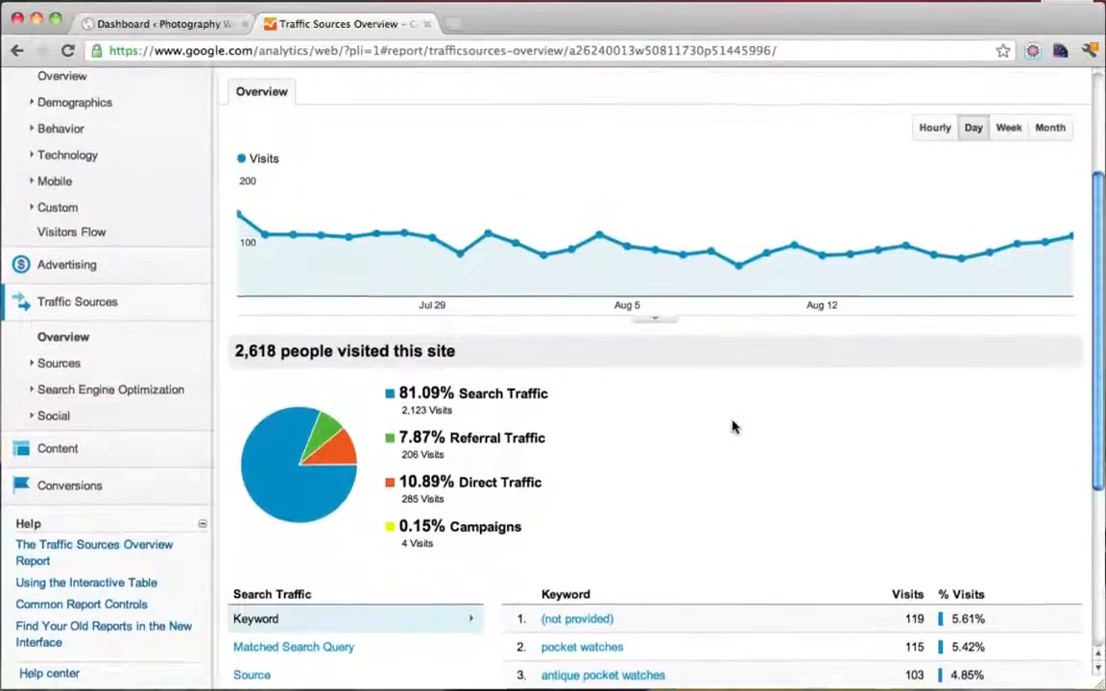
click(75, 364)
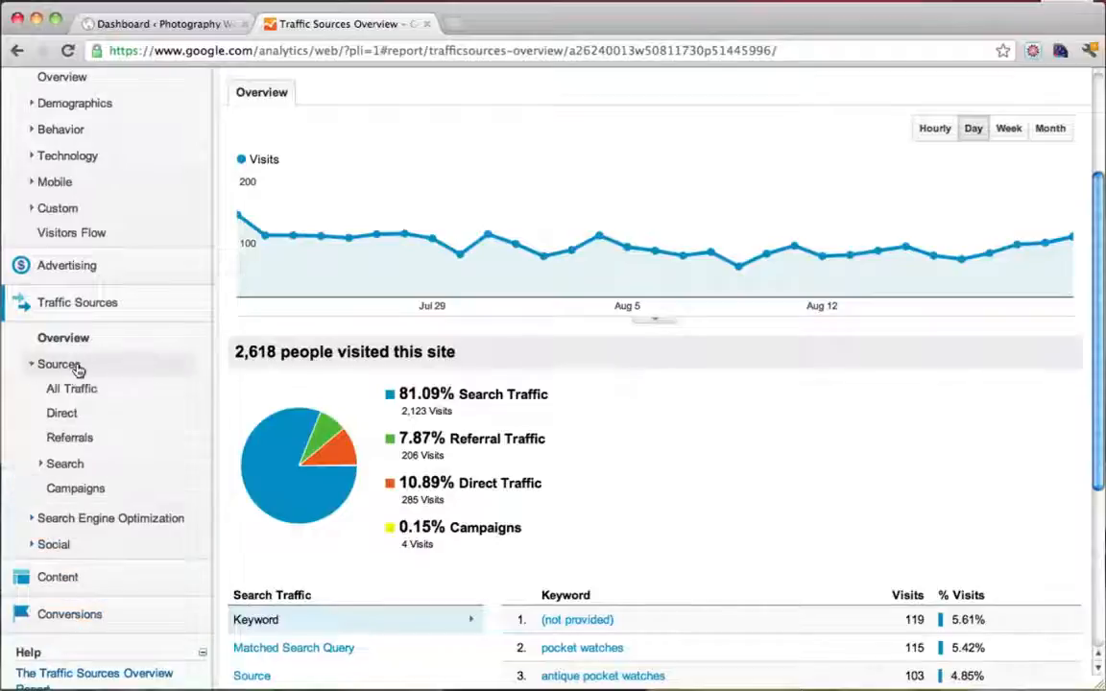
Open All Traffic and review google / organic (1,139), google / cpc (658), direct (285) visits
click(75, 390)
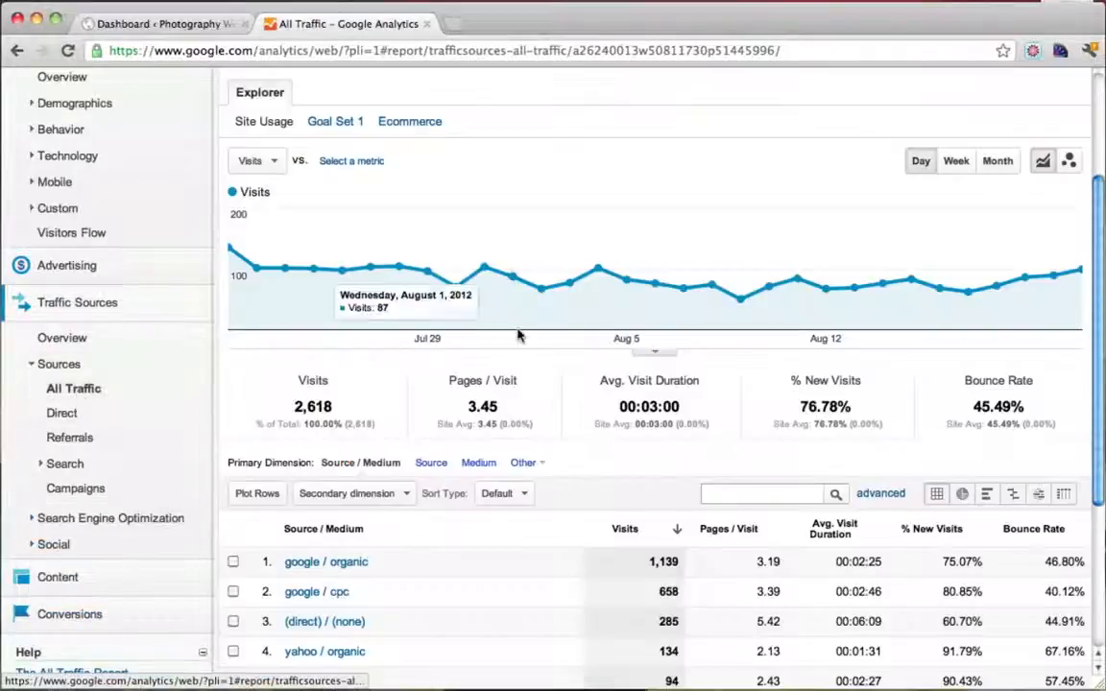
scroll(371, 413, down, 3)
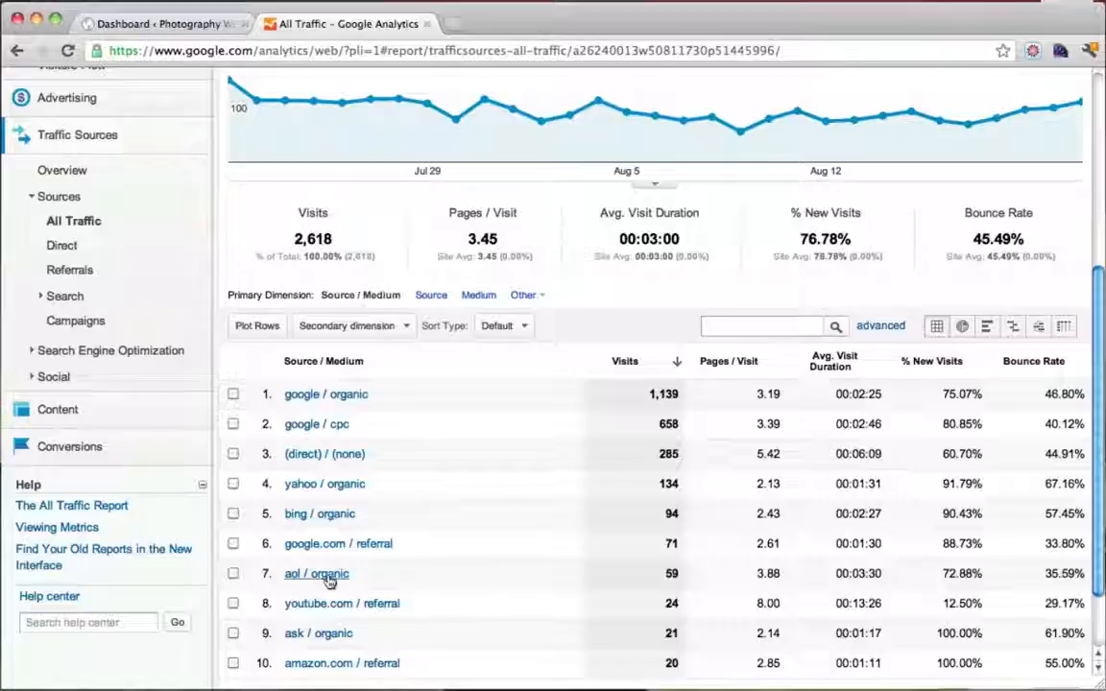
scroll(365, 613, down, 2)
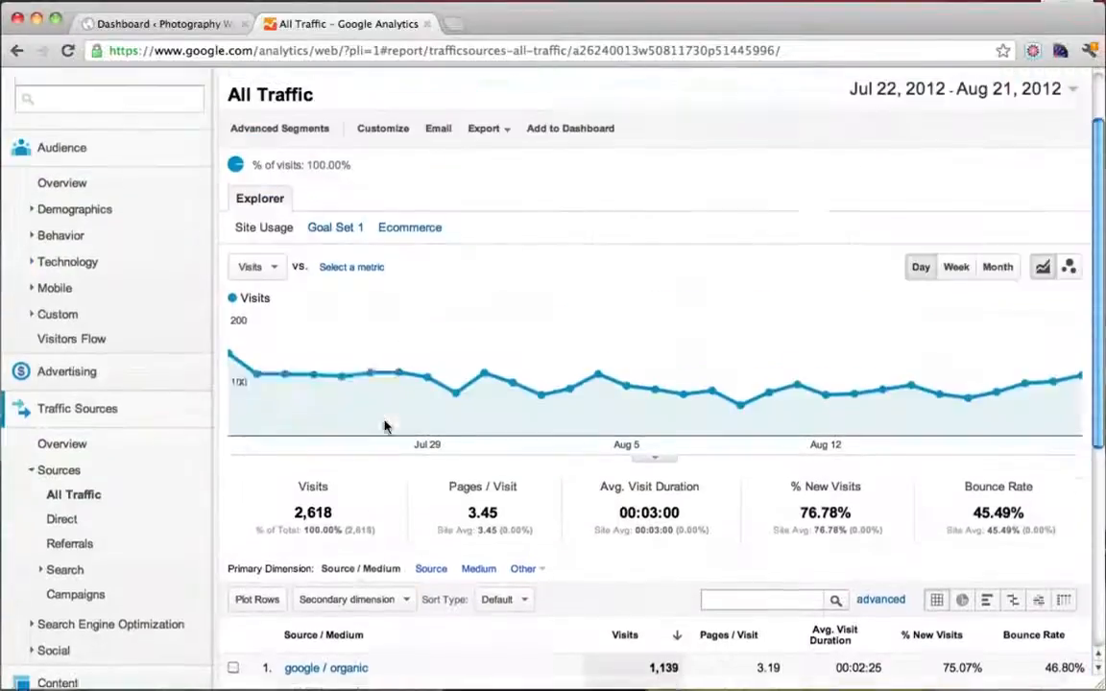
scroll(384, 427, up, 5)
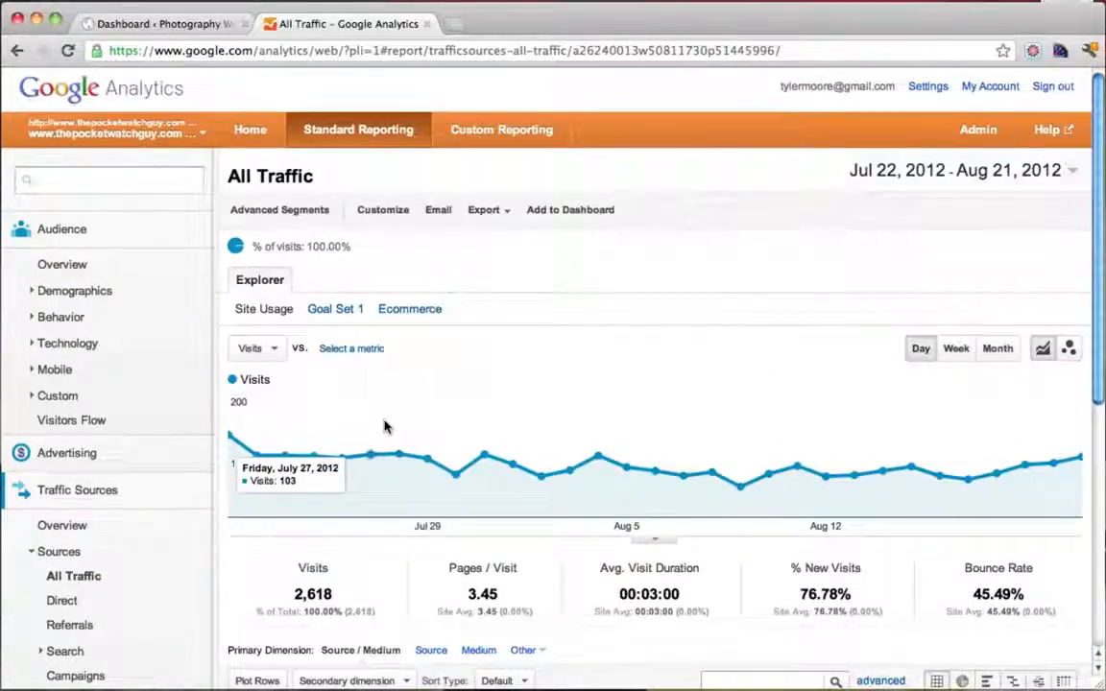
scroll(384, 427, down, 4)
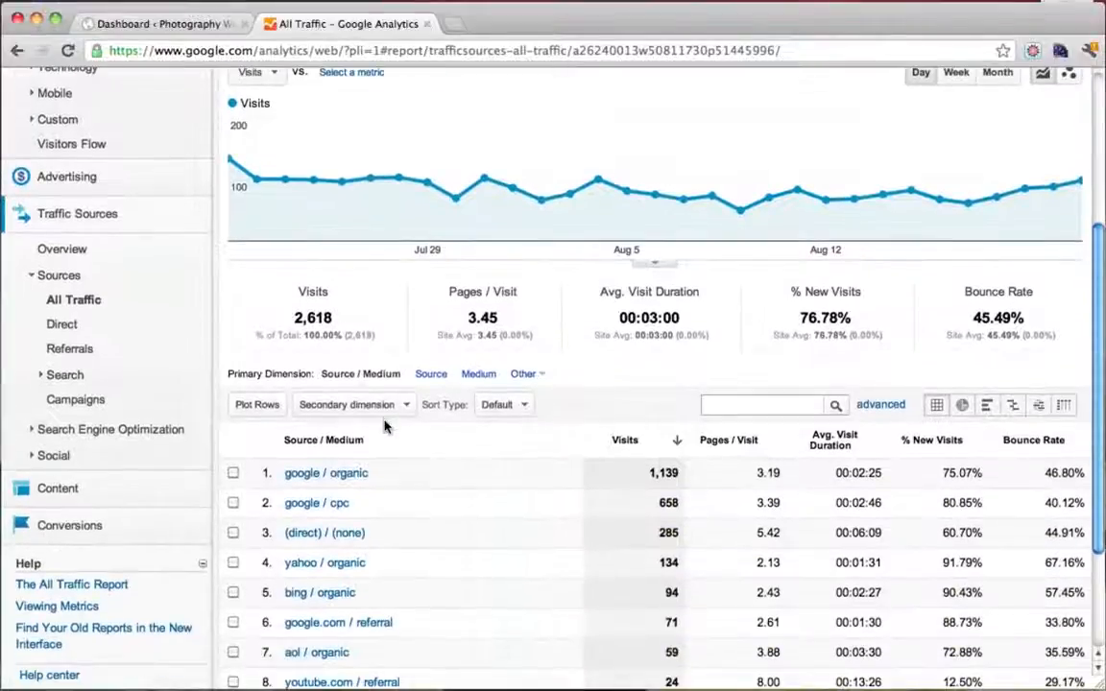
click(101, 494)
click(84, 524)
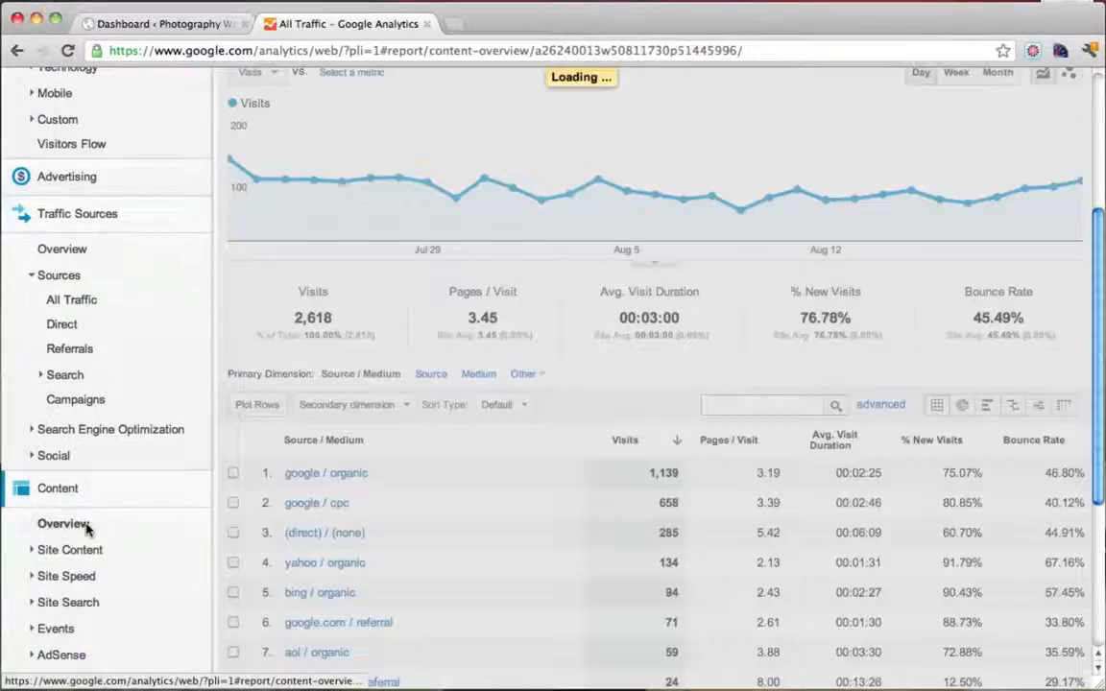
scroll(531, 382, down, 2)
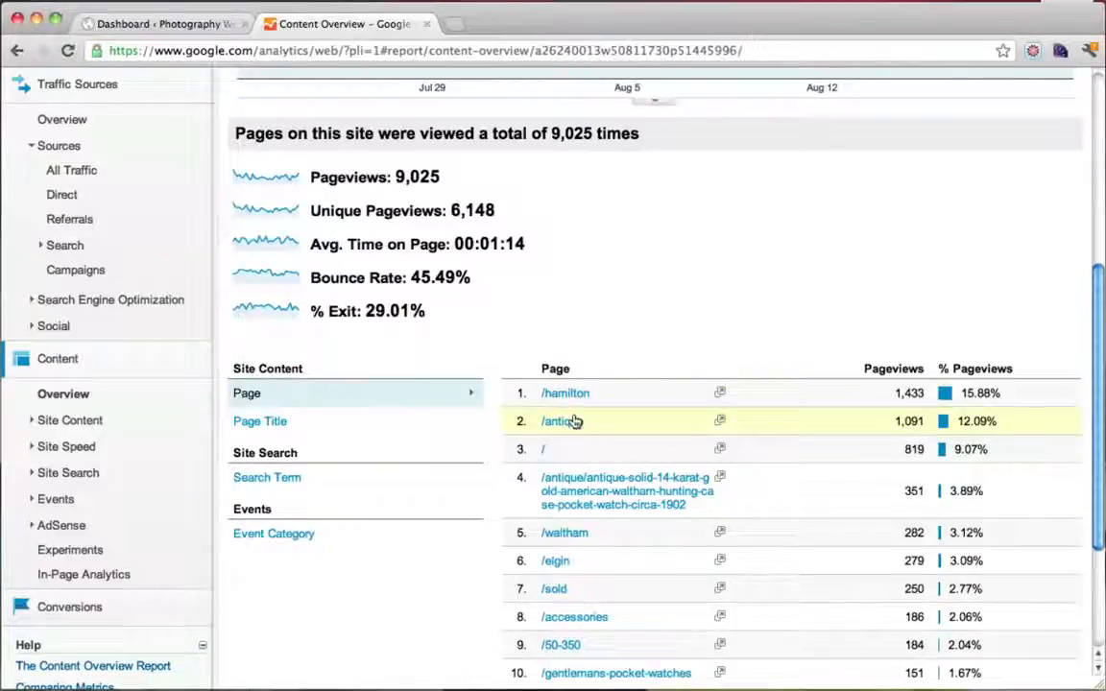
scroll(574, 420, down, 2)
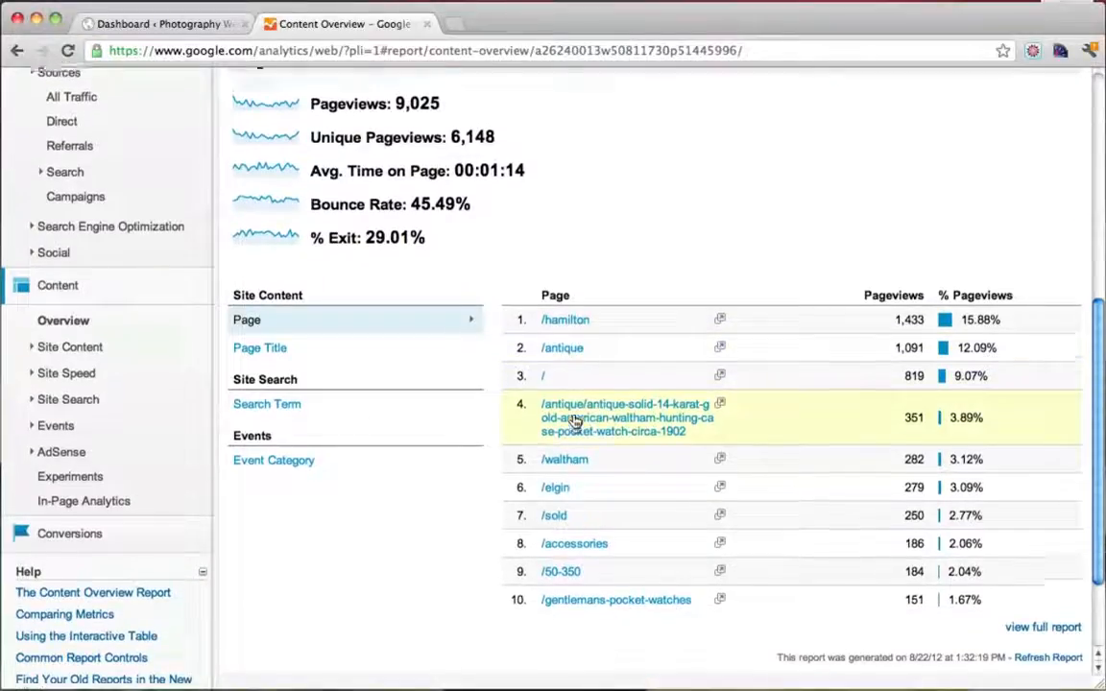
scroll(573, 420, up, 3)
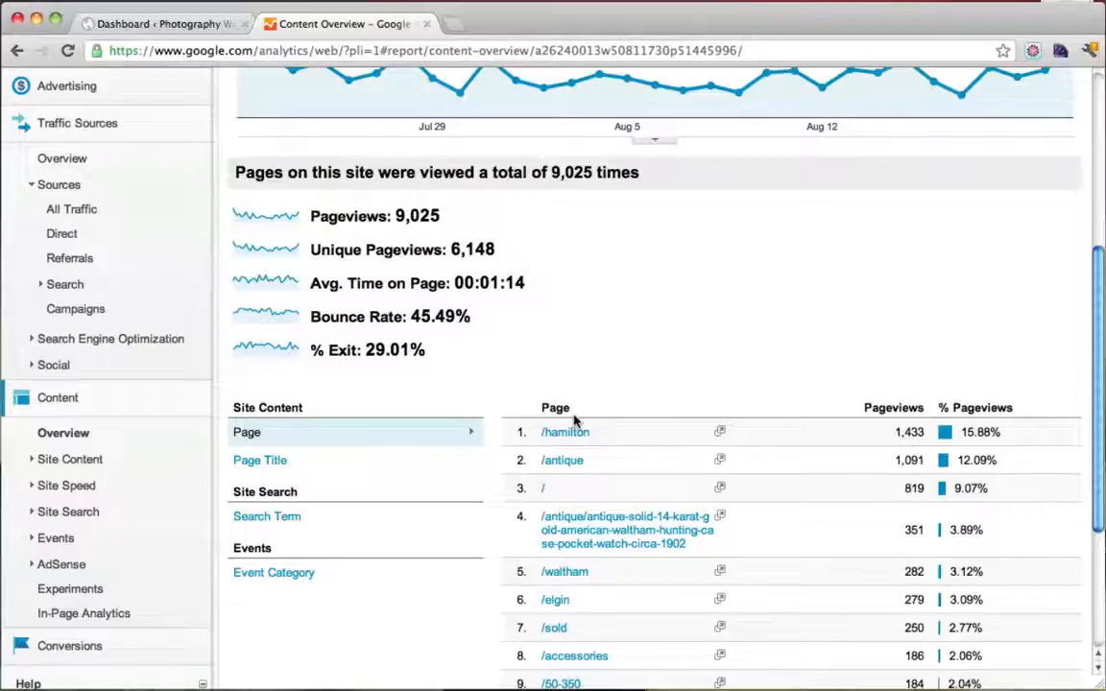
scroll(573, 420, up, 9)
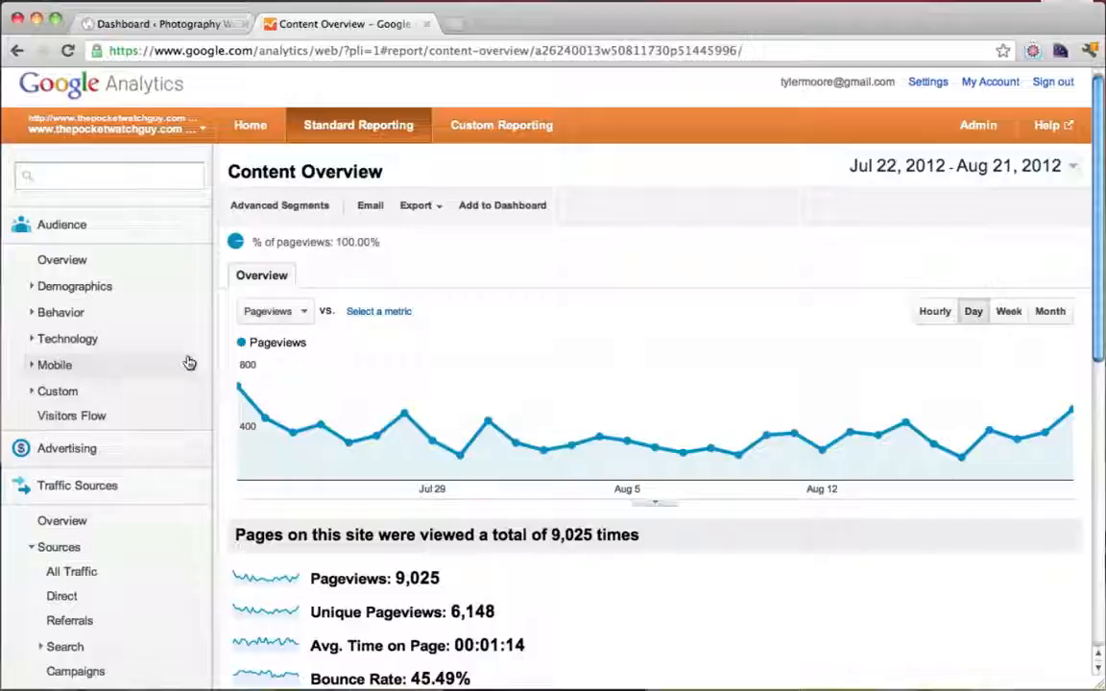
click(75, 263)
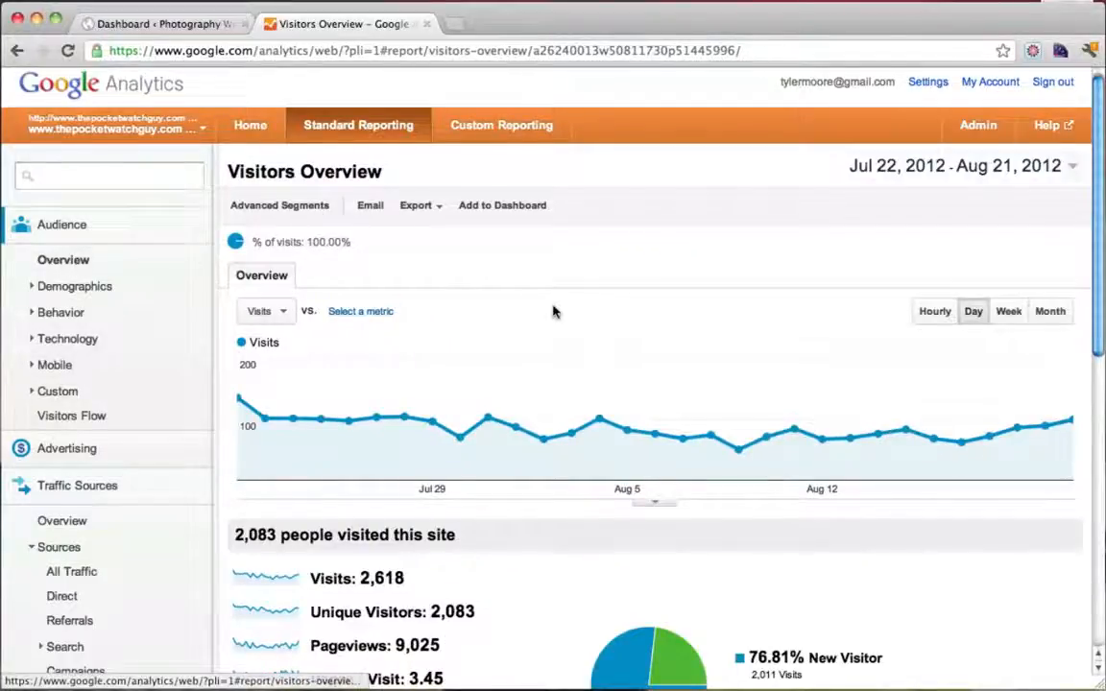
scroll(553, 311, down, 8)
scroll(553, 311, down, 4)
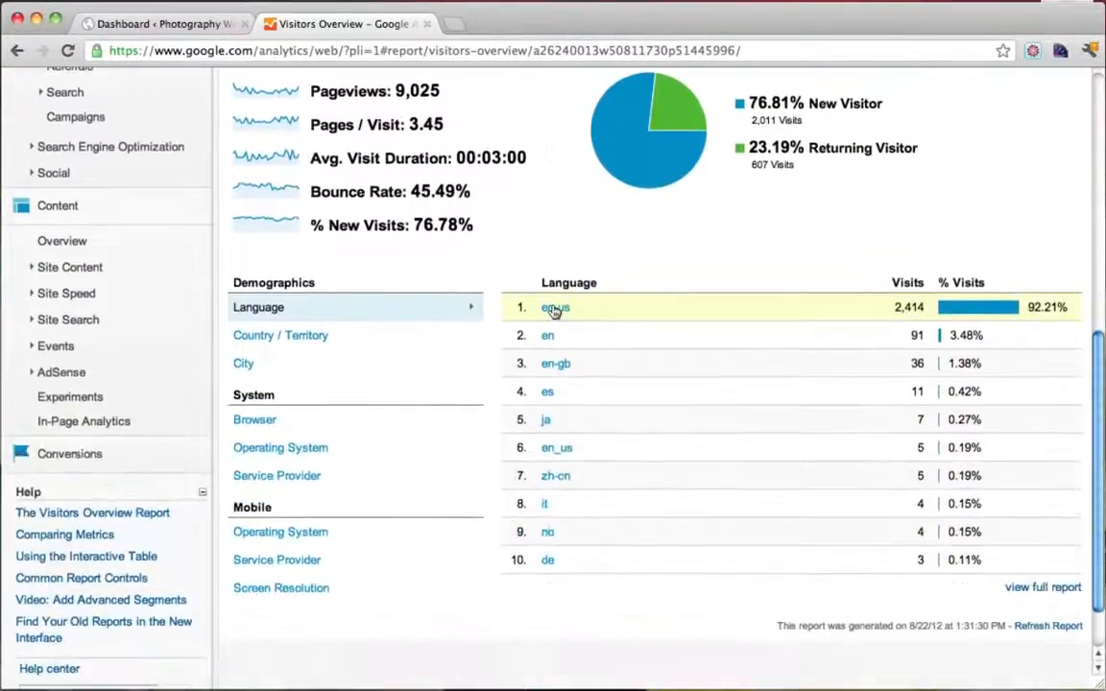
scroll(554, 311, up, 8)
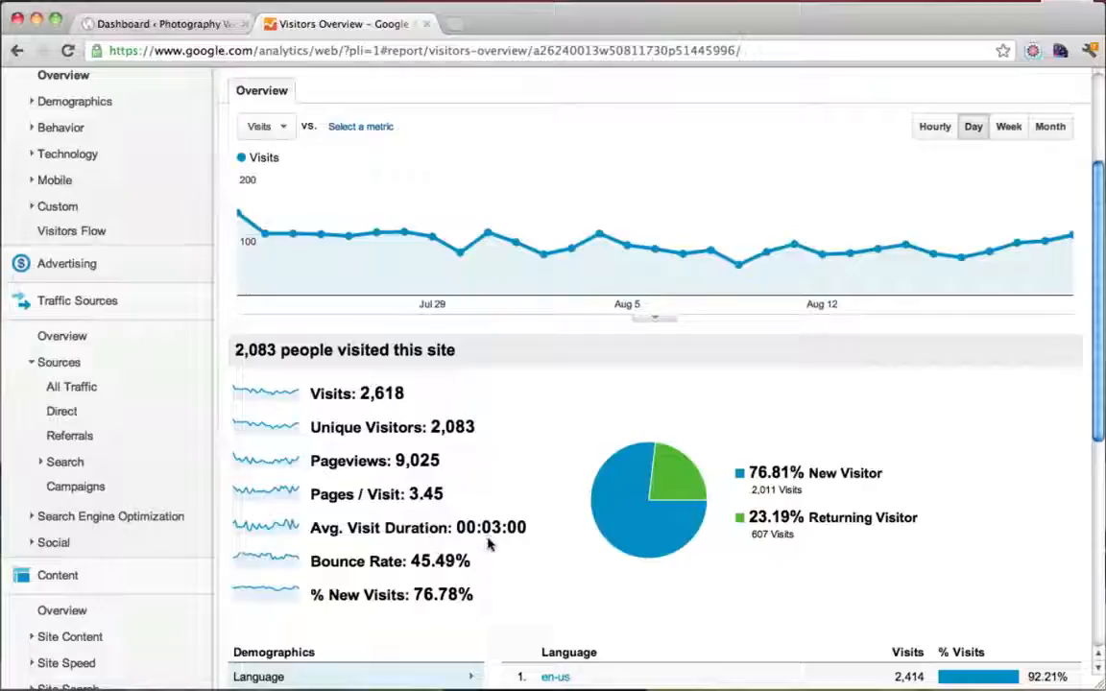
drag(458, 528, 526, 530)
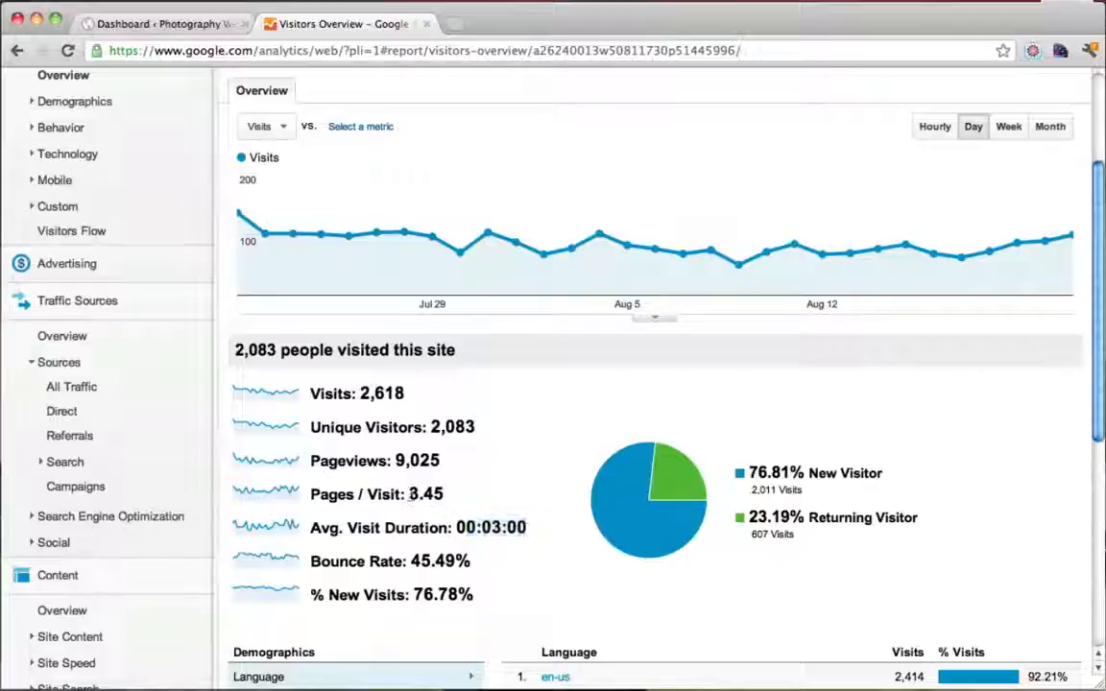
drag(445, 495, 397, 497)
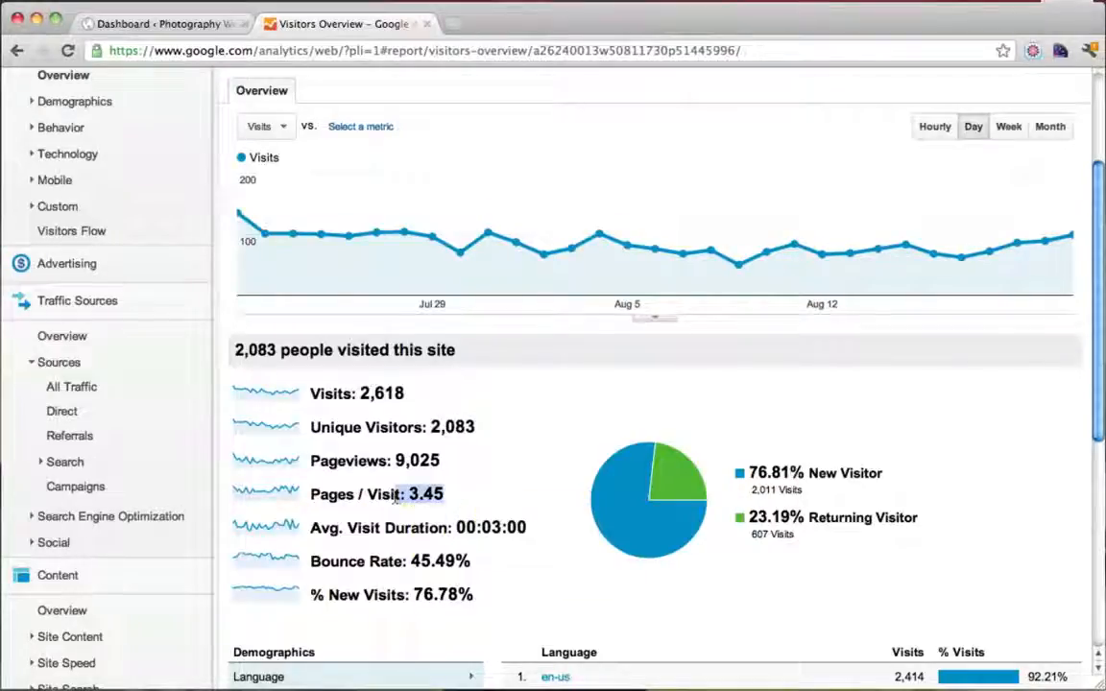
click(396, 496)
scroll(395, 496, up, 1)
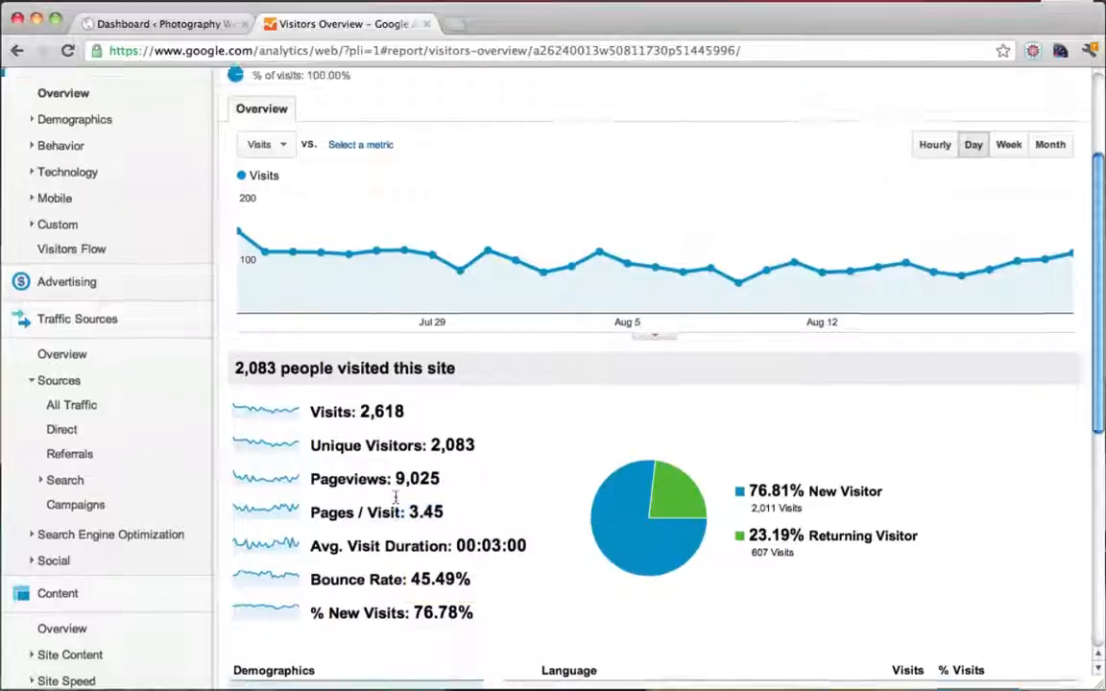
scroll(395, 497, up, 5)
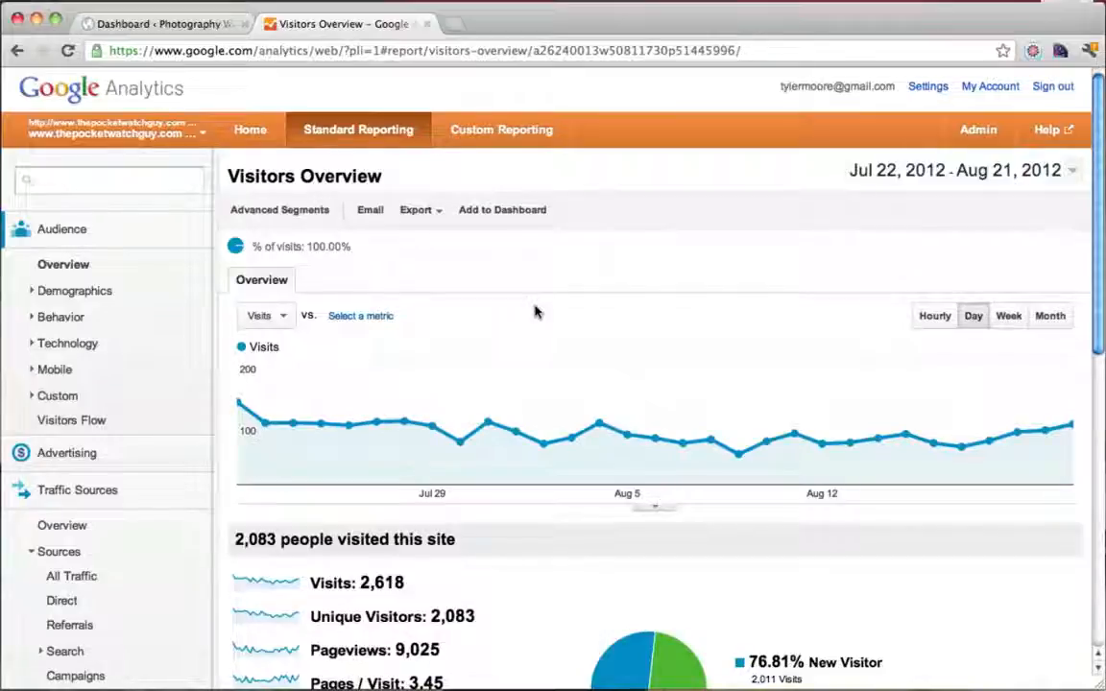
mouse_move(699, 371)
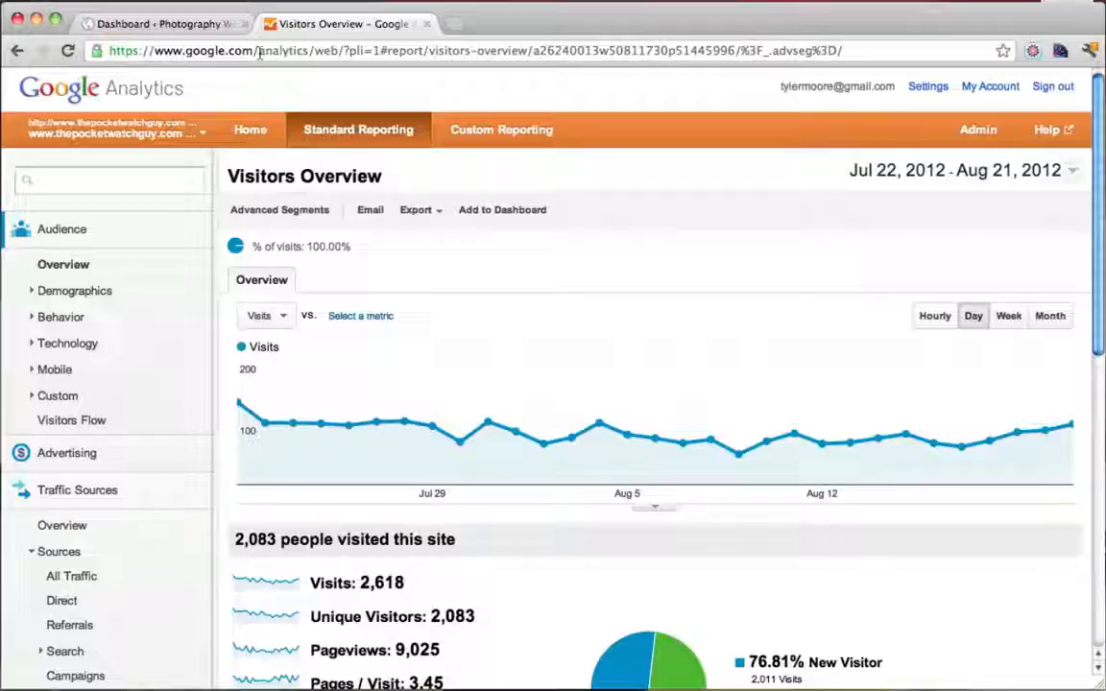
Go to google.com/analytics, sign in, and open Account Administration listing the Analytics accounts
drag(259, 50, 898, 77)
text(ana)
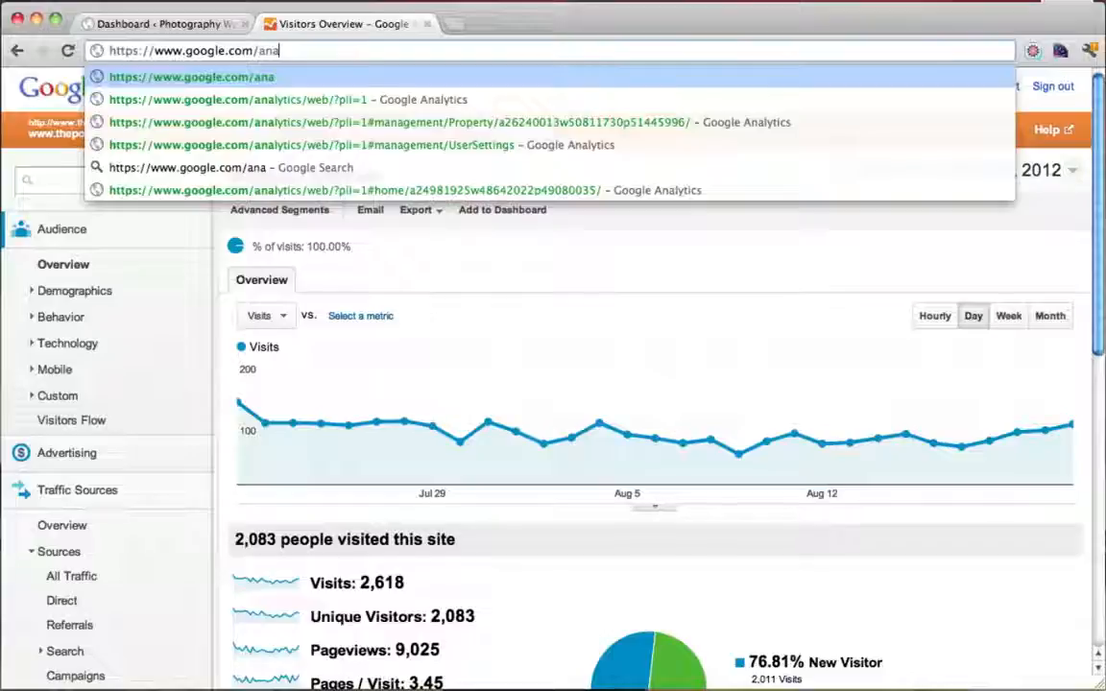
text(lytics)
key(Return)
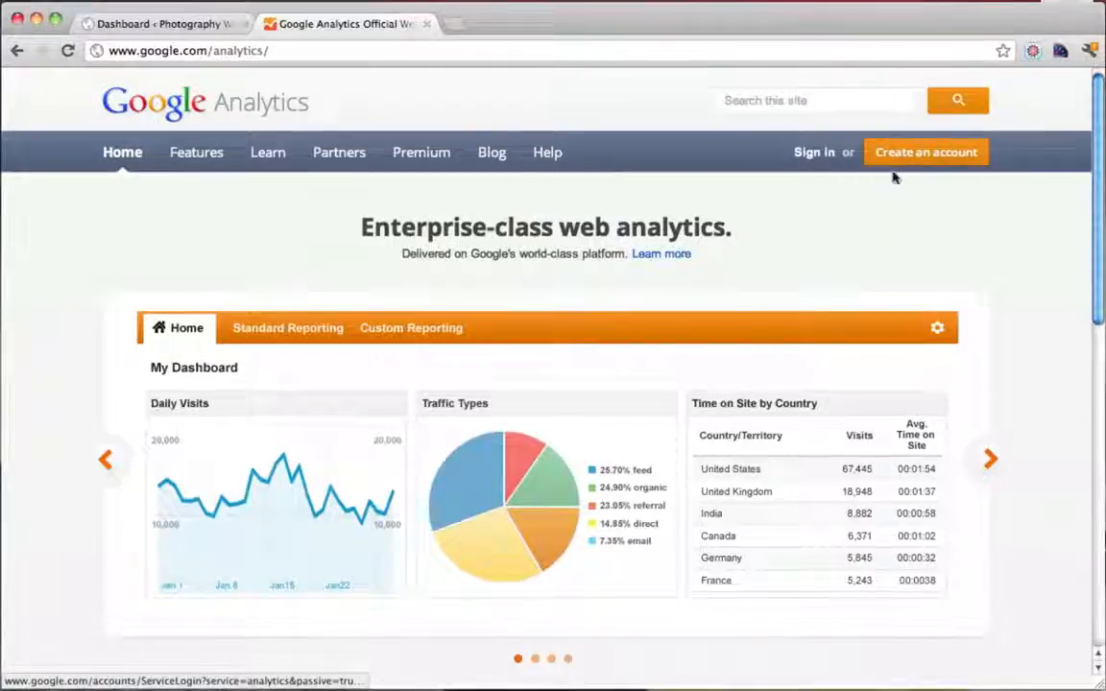
click(813, 152)
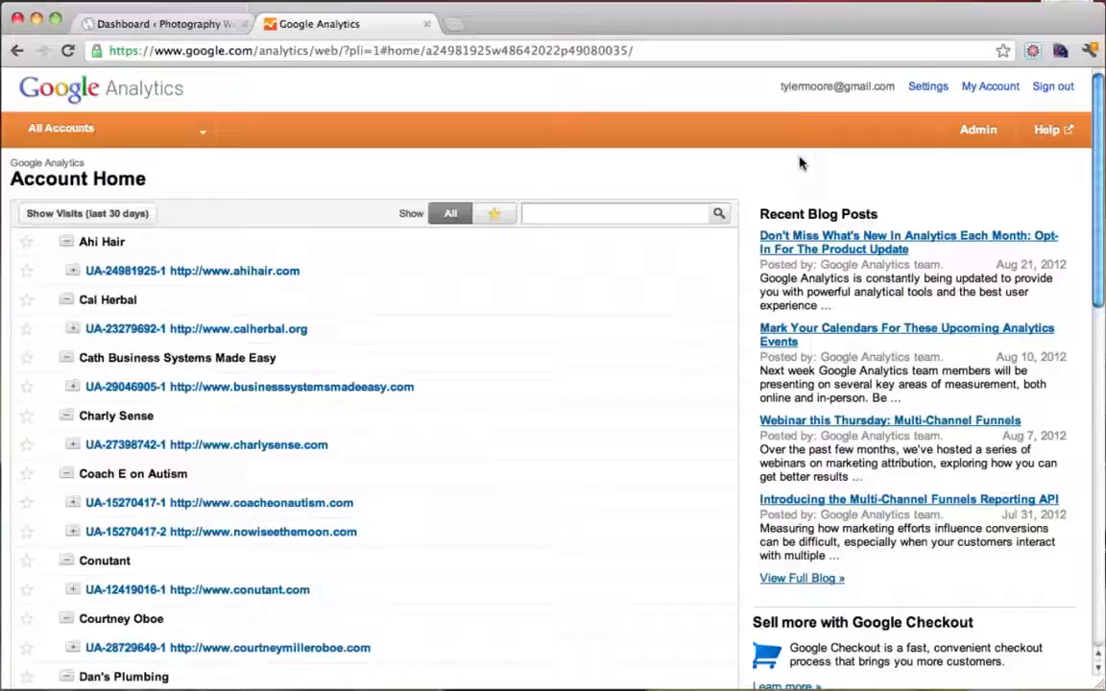
click(972, 135)
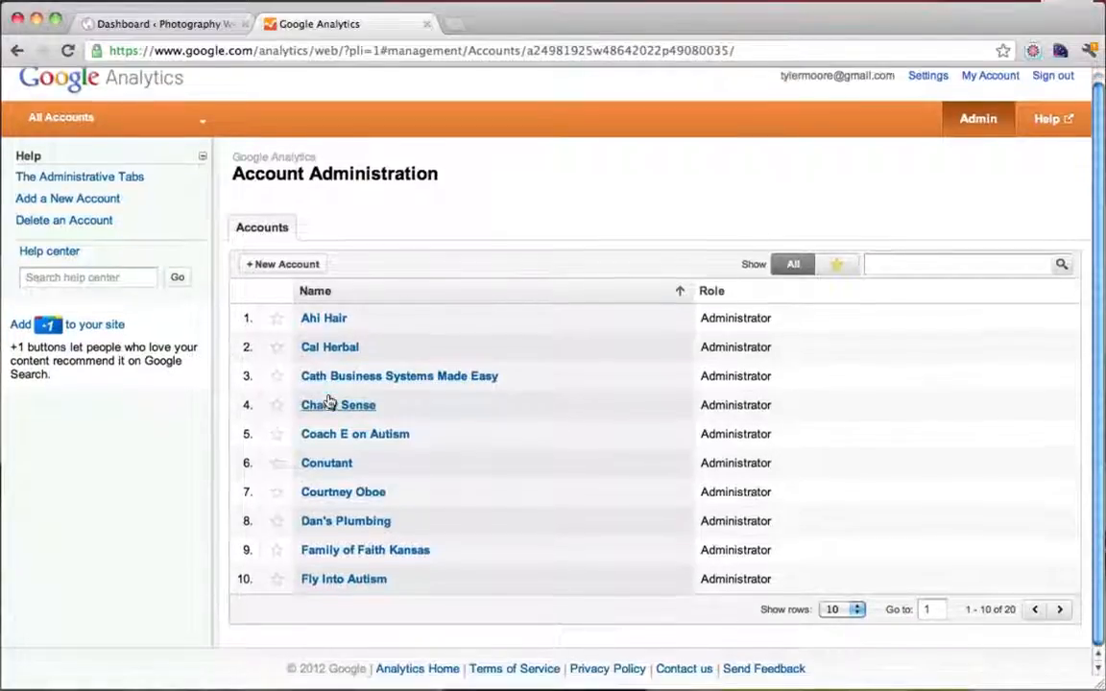
click(294, 274)
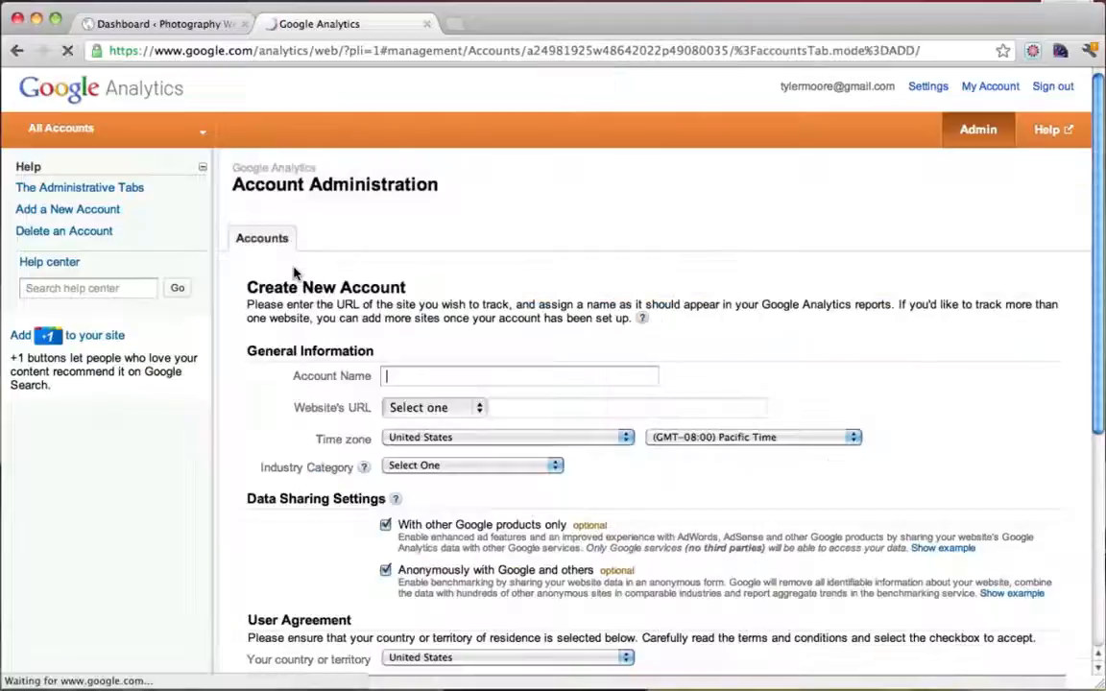
click(412, 382)
text(Sim)
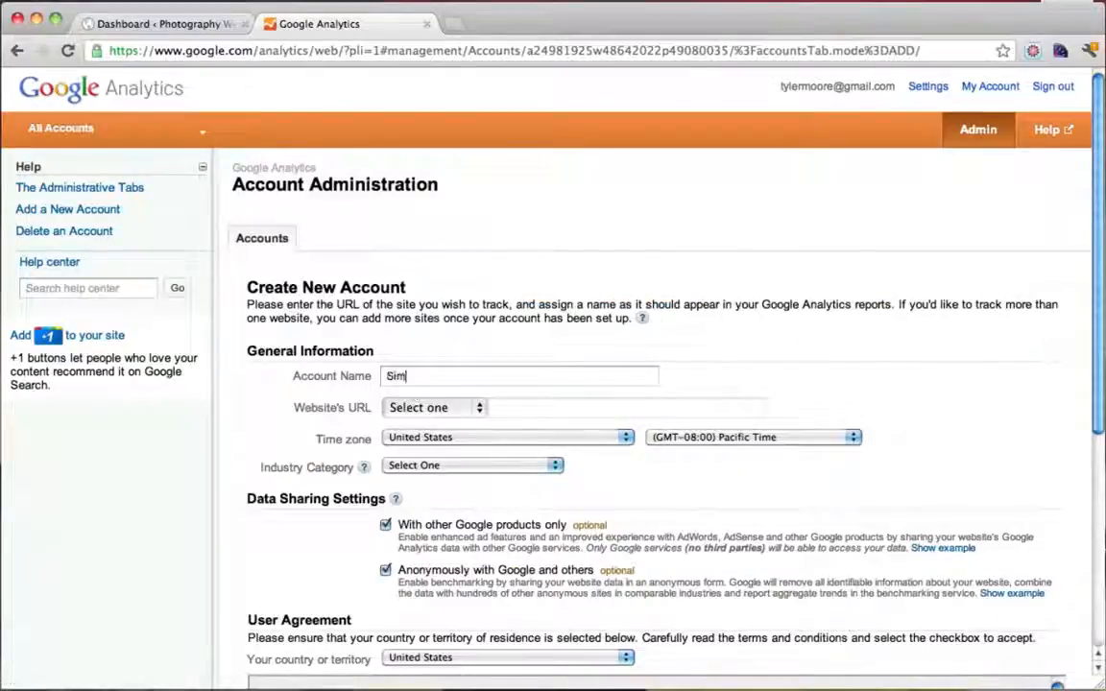
text(pleIsKey)
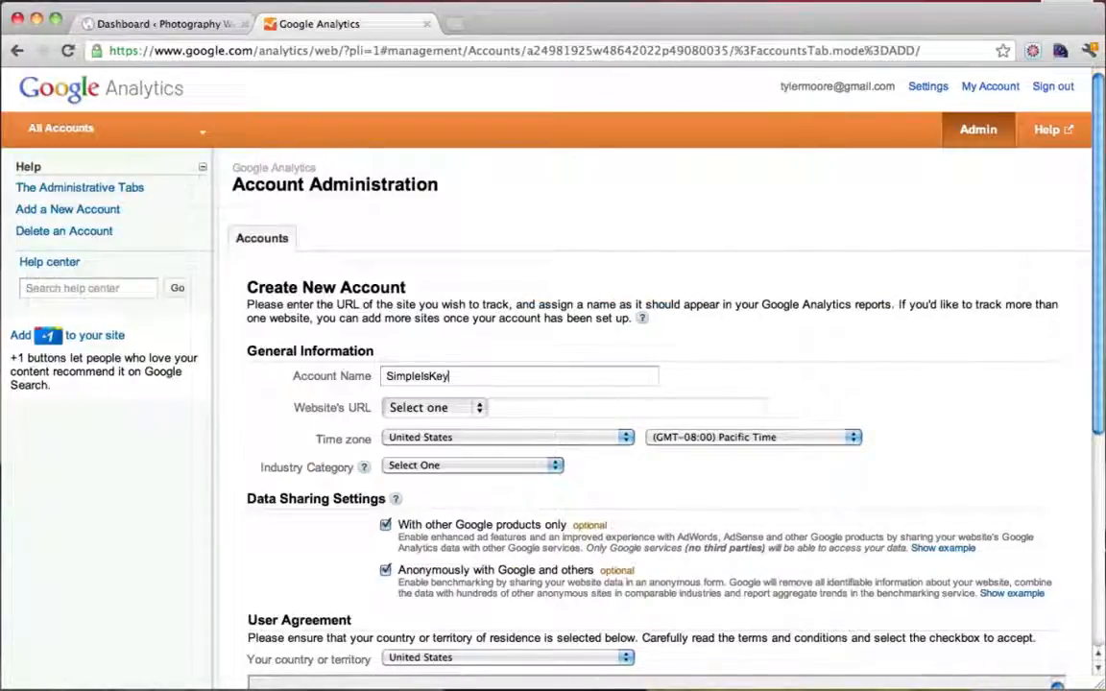
click(479, 409)
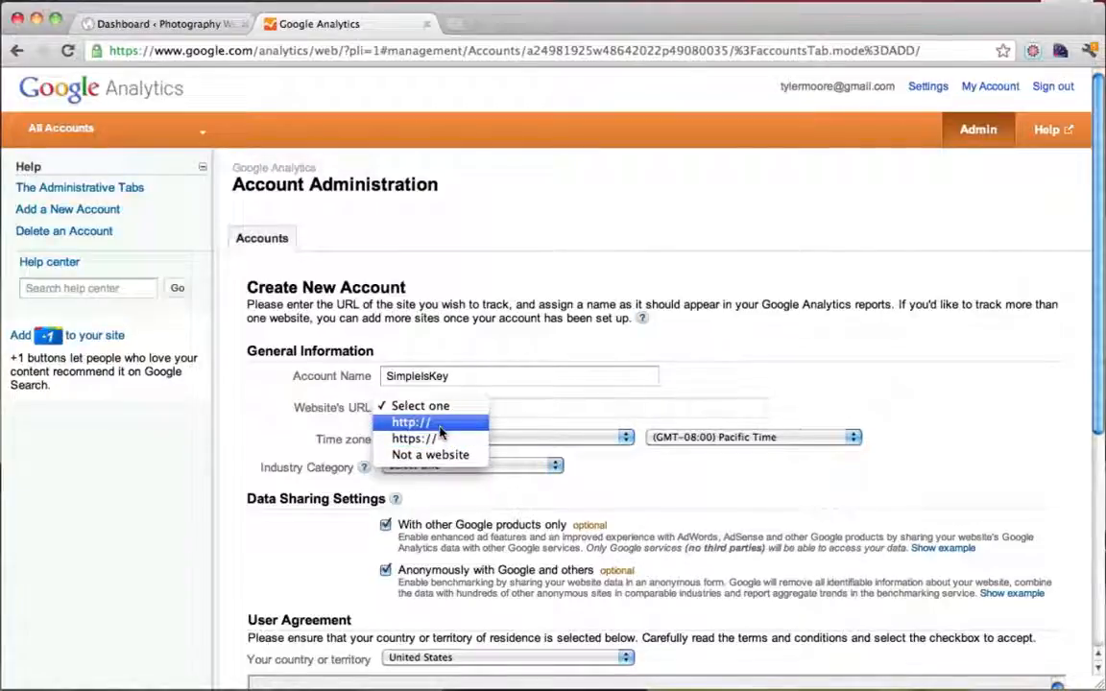
click(439, 423)
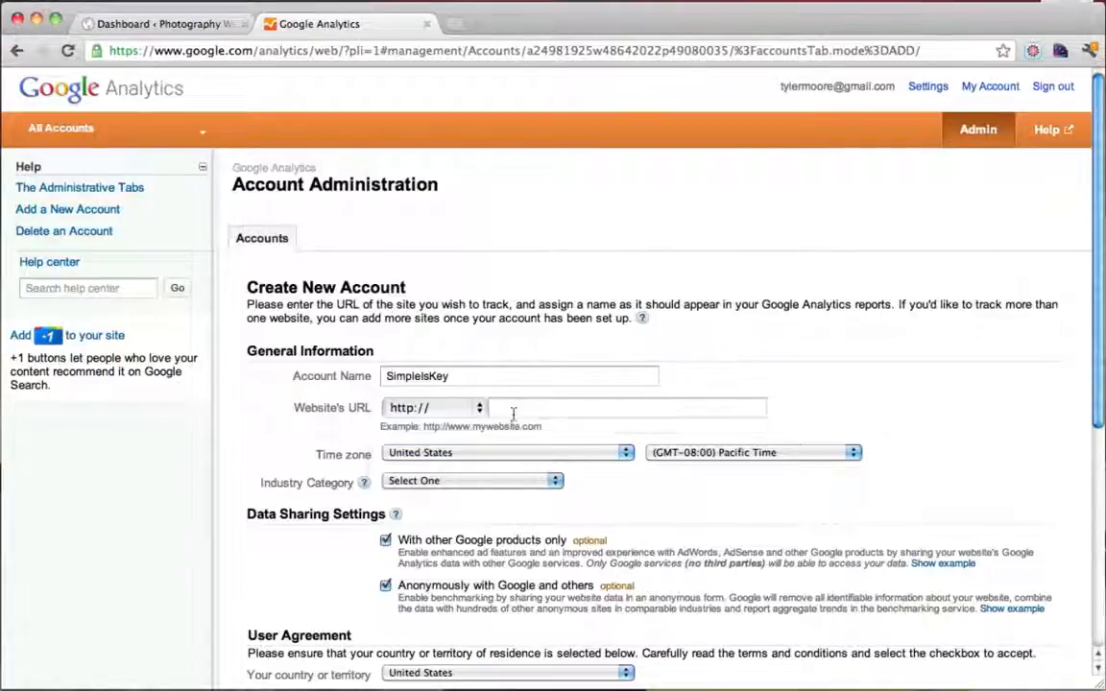
click(514, 411)
text(www)
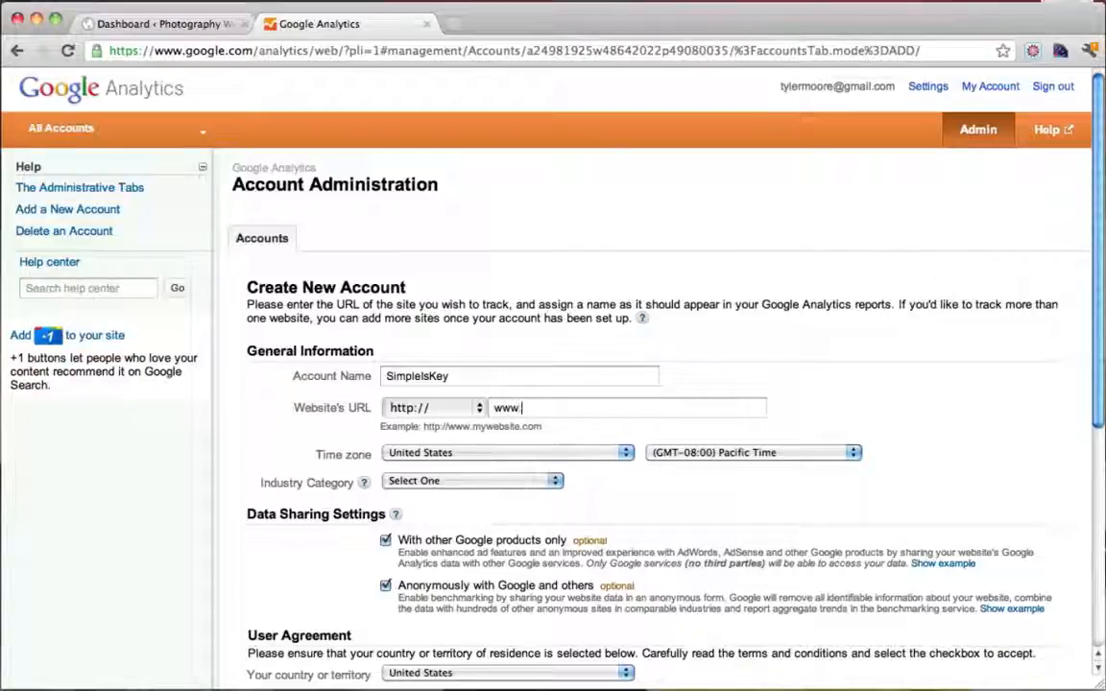
text(.simpleiskey.com)
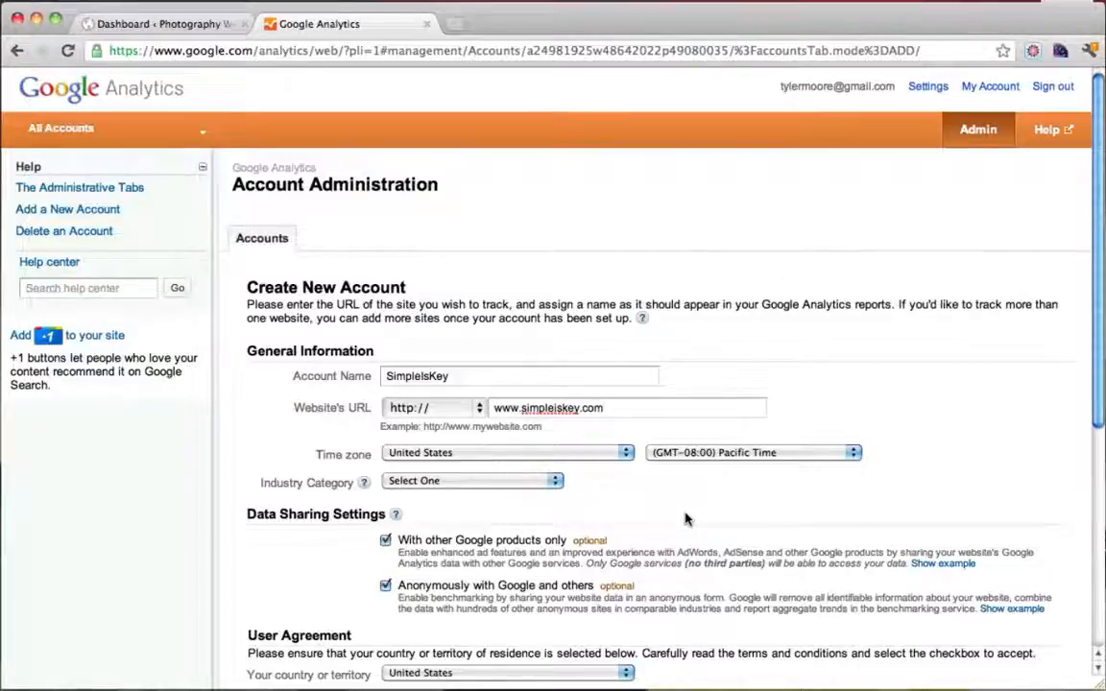
scroll(684, 519, down, 3)
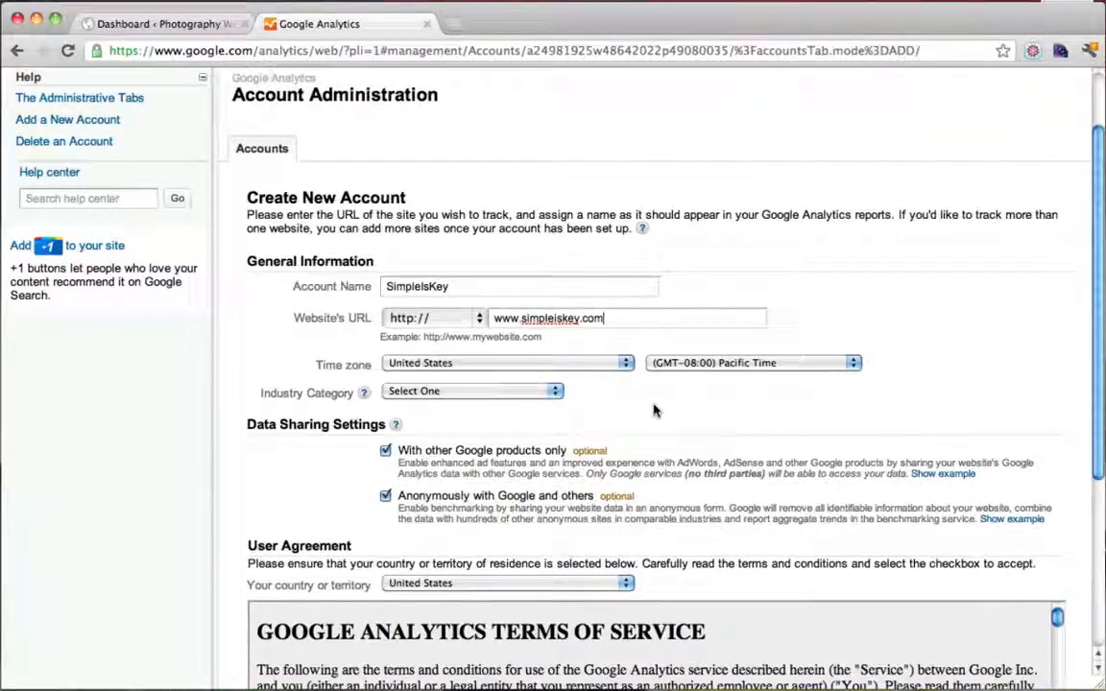
scroll(656, 411, down, 3)
scroll(656, 411, down, 3)
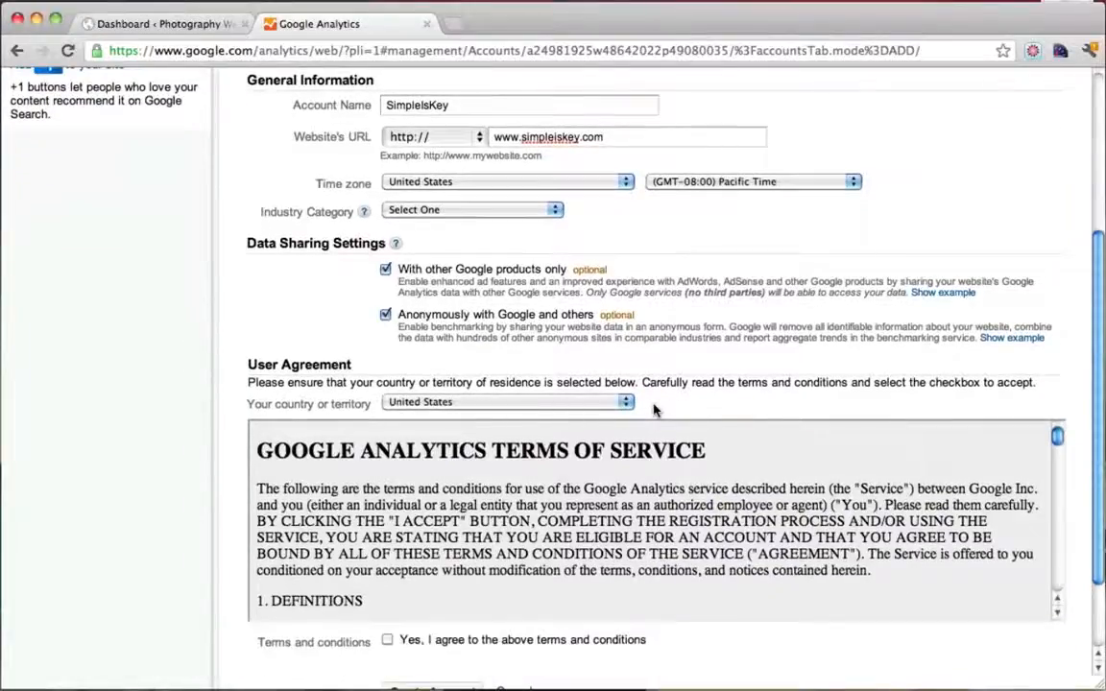
scroll(657, 442, down, 15)
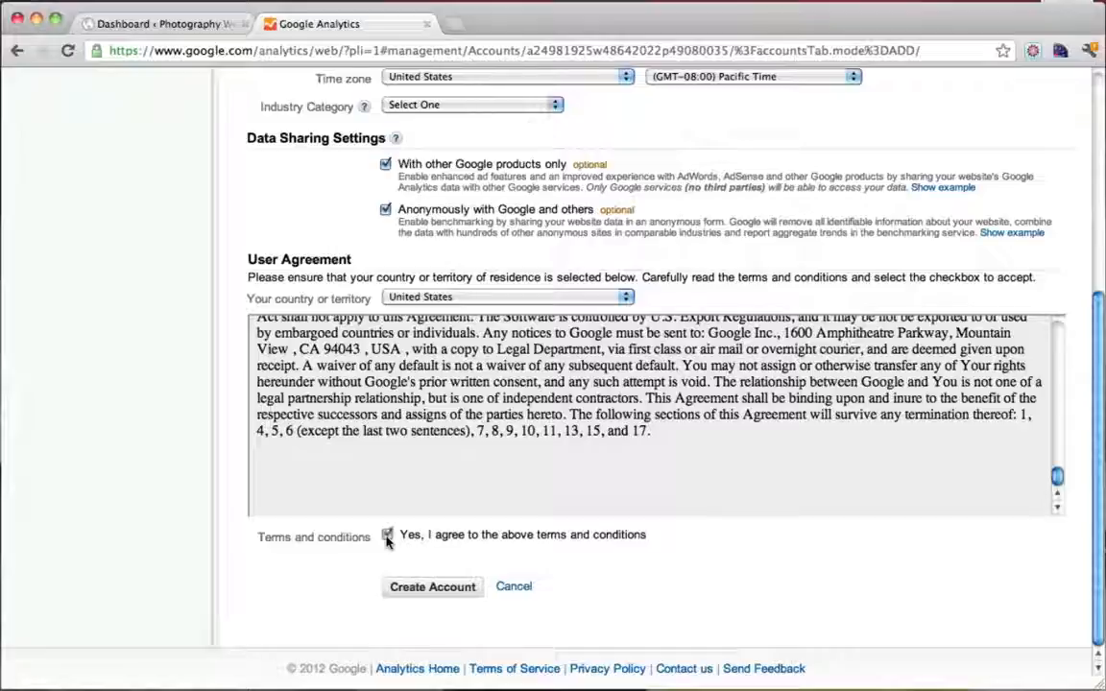
click(442, 587)
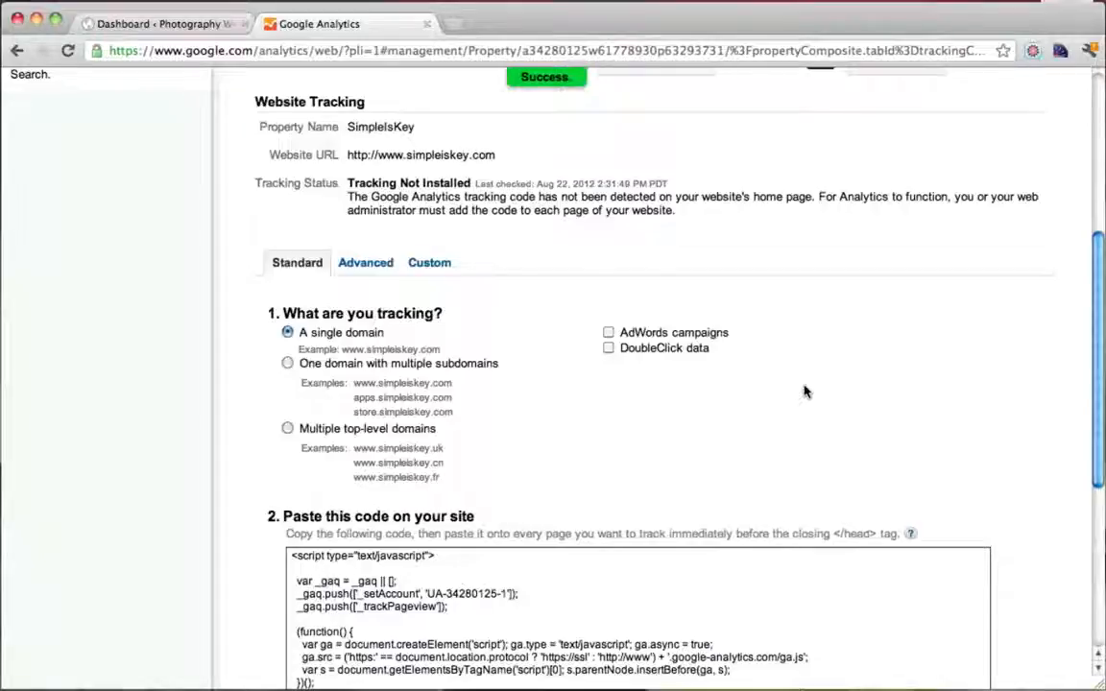
Review the SimpleIsKey tracking ID, code and 'Tracking Not Installed' status, then return to WordPress
scroll(805, 391, down, 1)
scroll(805, 391, up, 5)
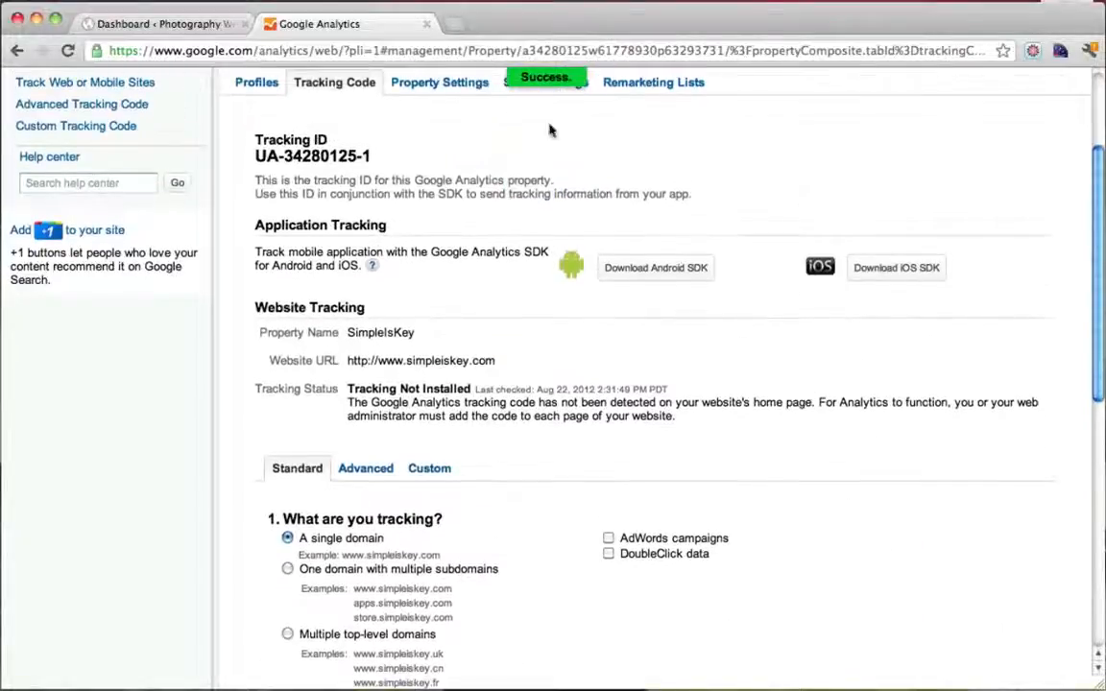
scroll(613, 379, down, 2)
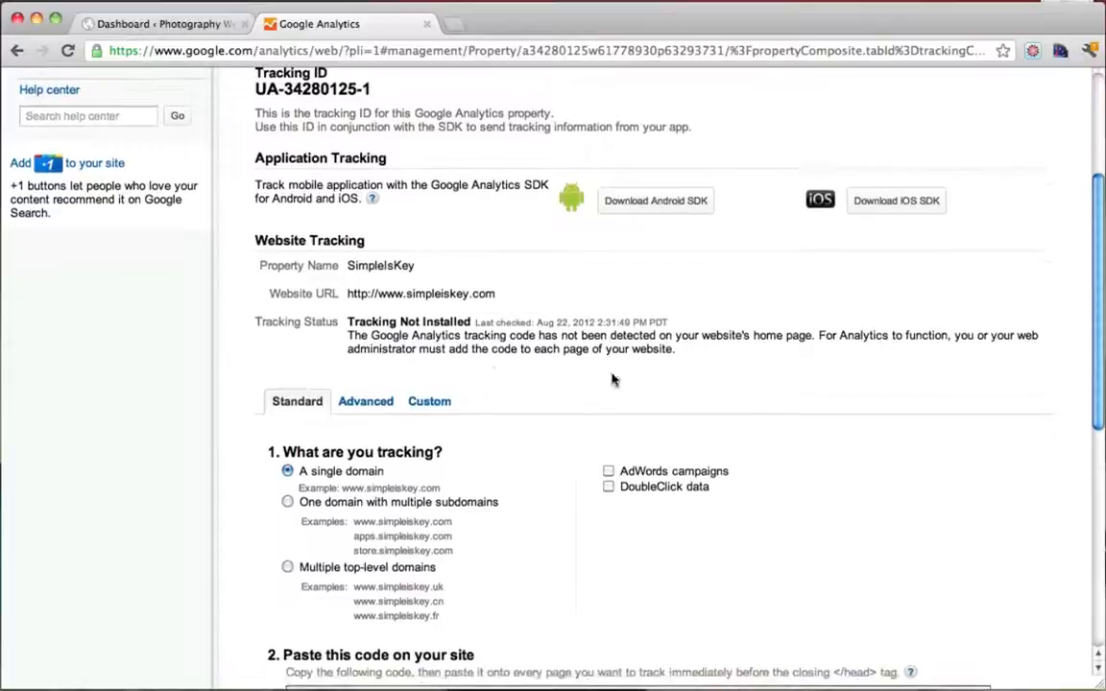
drag(349, 324, 468, 335)
click(468, 333)
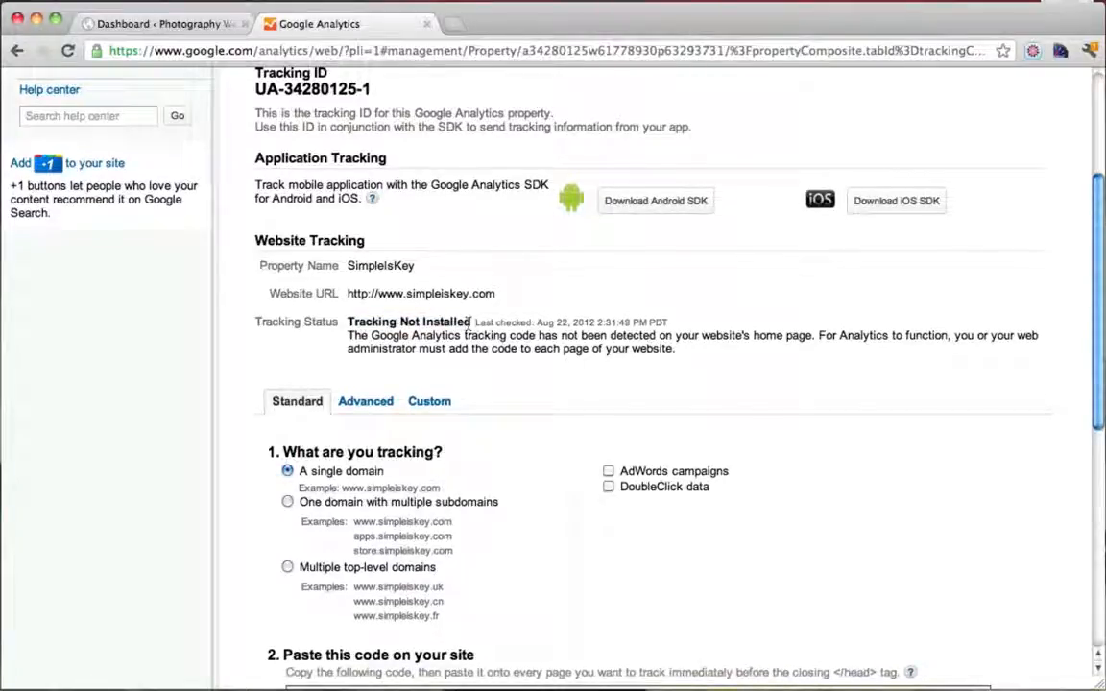
scroll(468, 327, down, 2)
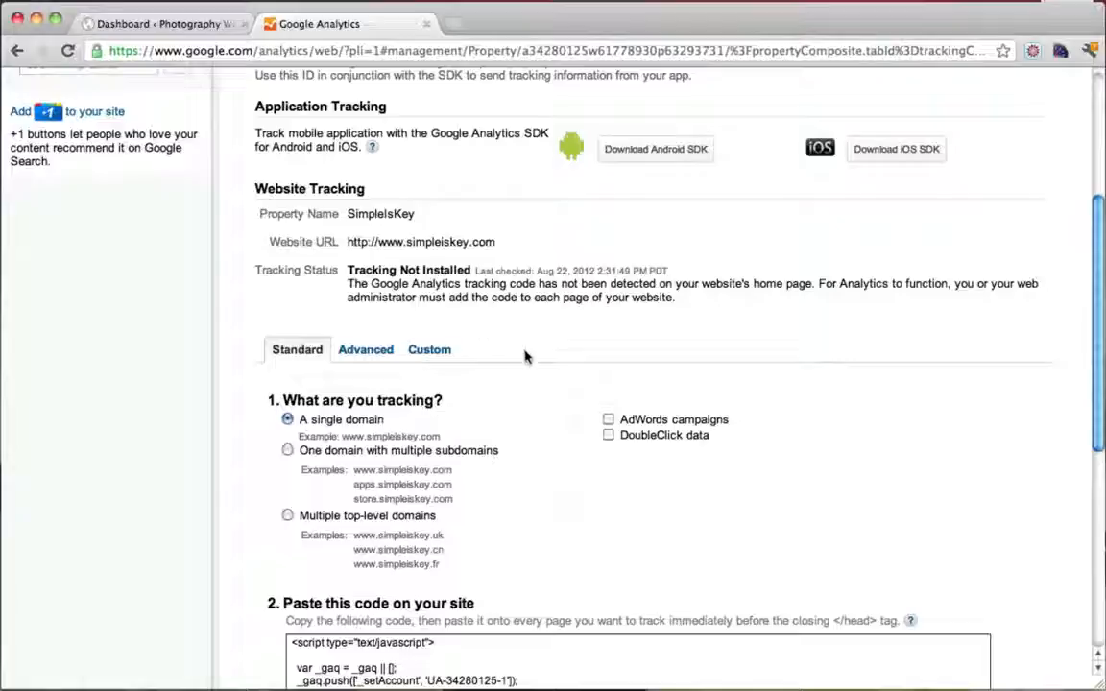
scroll(525, 356, down, 3)
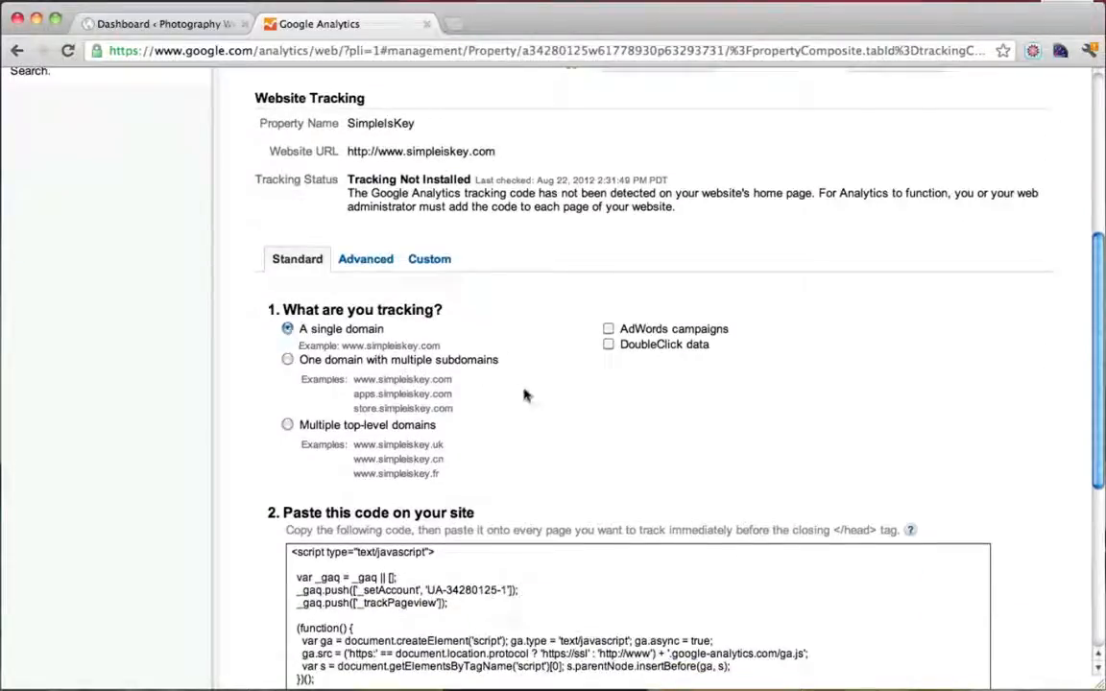
scroll(524, 395, down, 5)
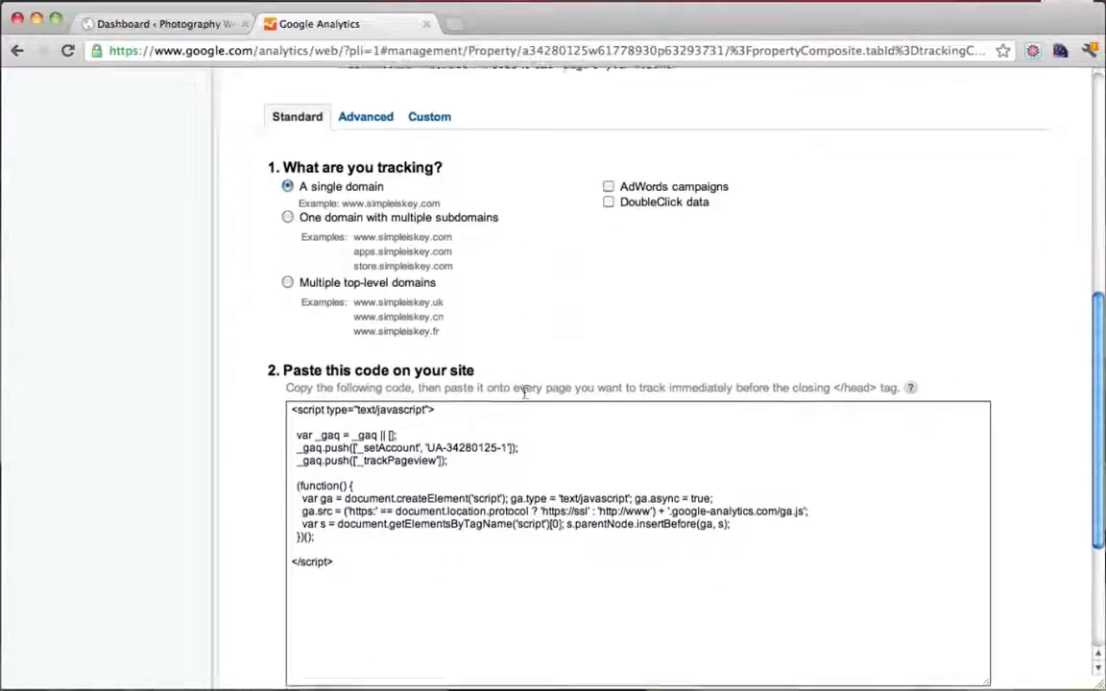
scroll(511, 385, up, 9)
click(188, 23)
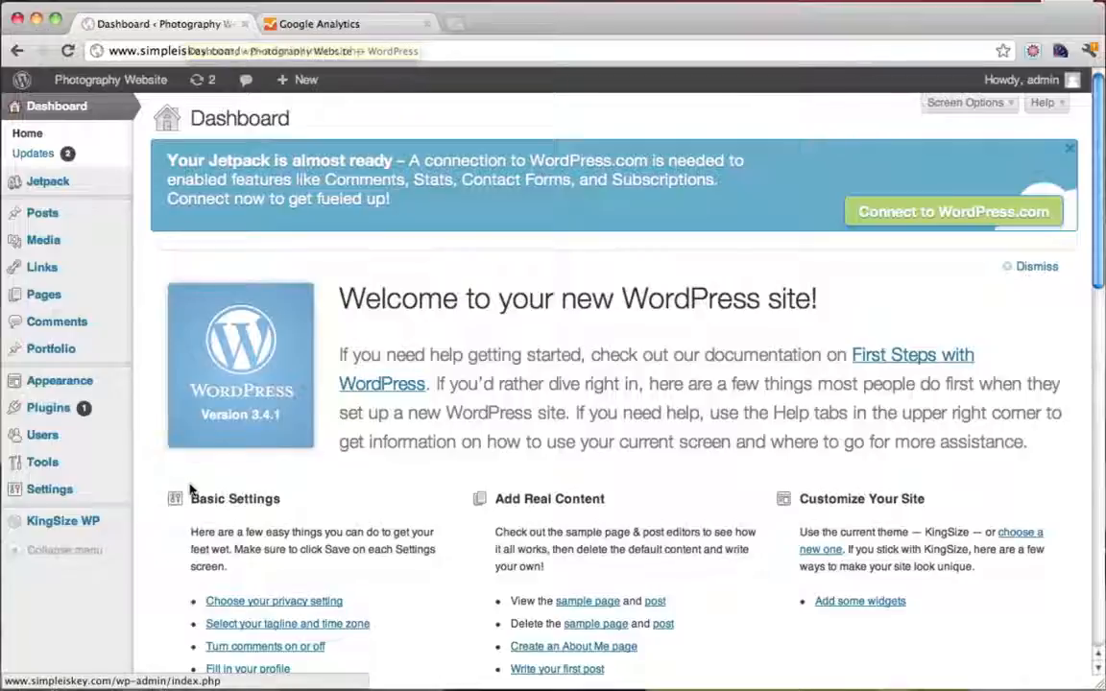
Open the KingSize WP theme settings and scroll down to Miscellaneous Setting
mouse_move(80, 525)
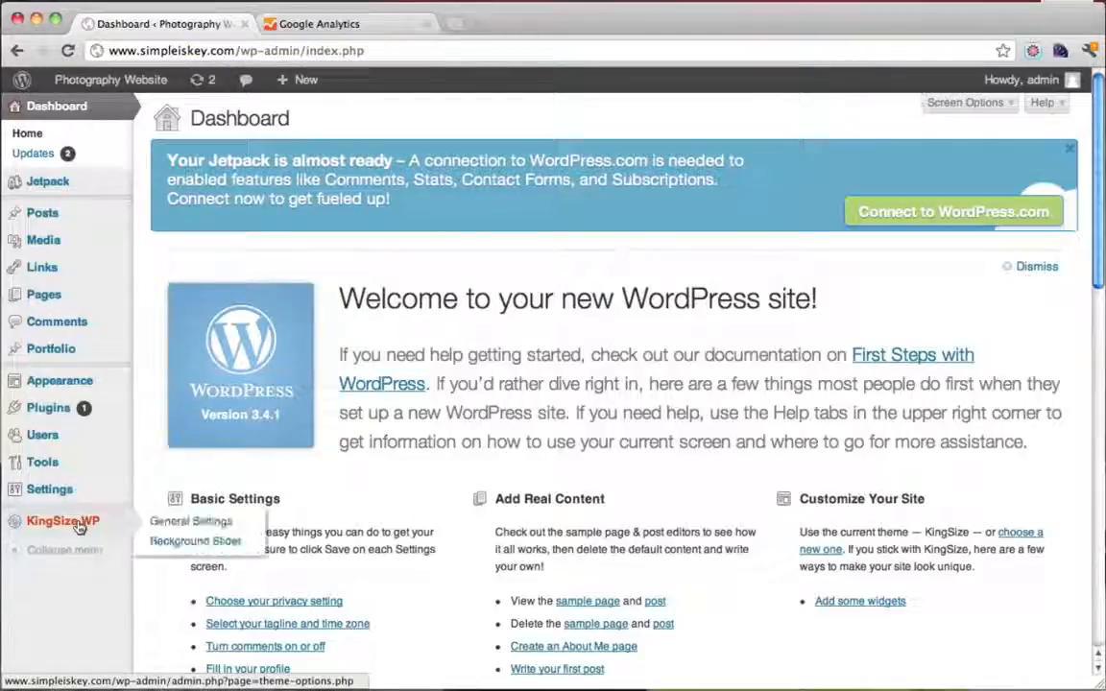
click(79, 525)
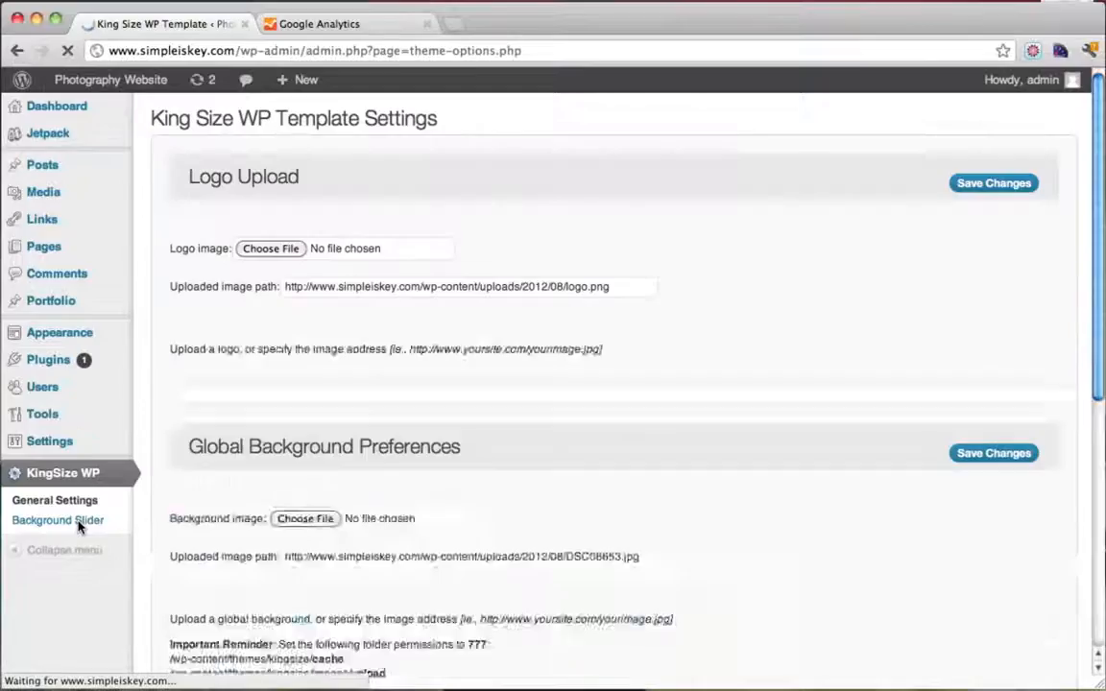
scroll(571, 333, down, 20)
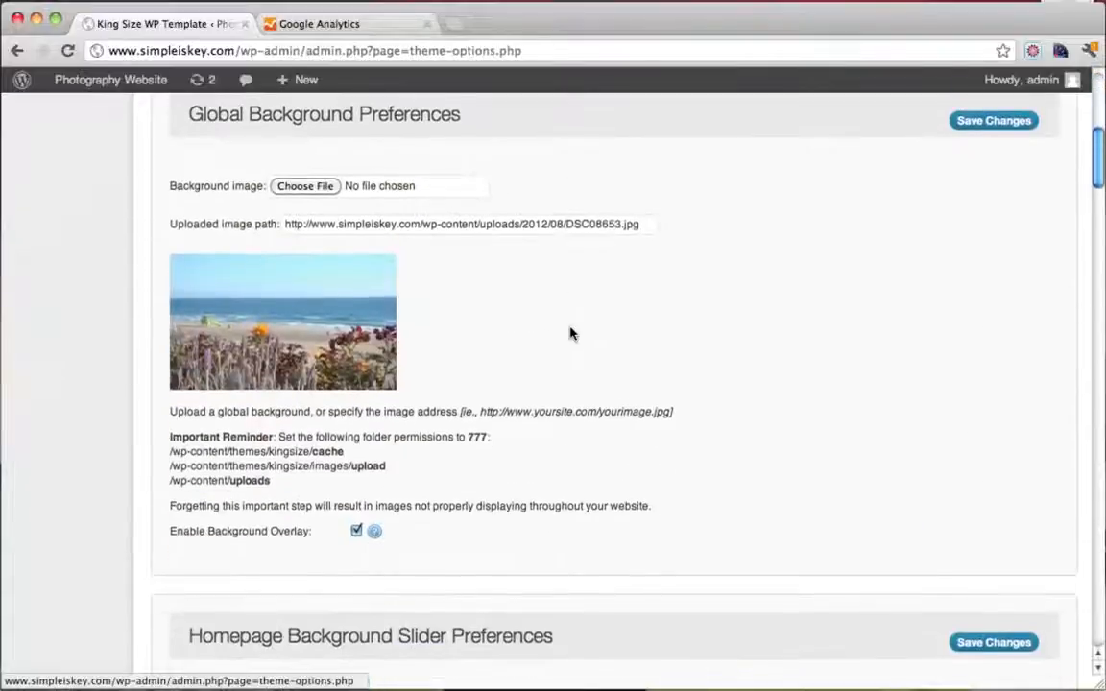
scroll(571, 333, down, 20)
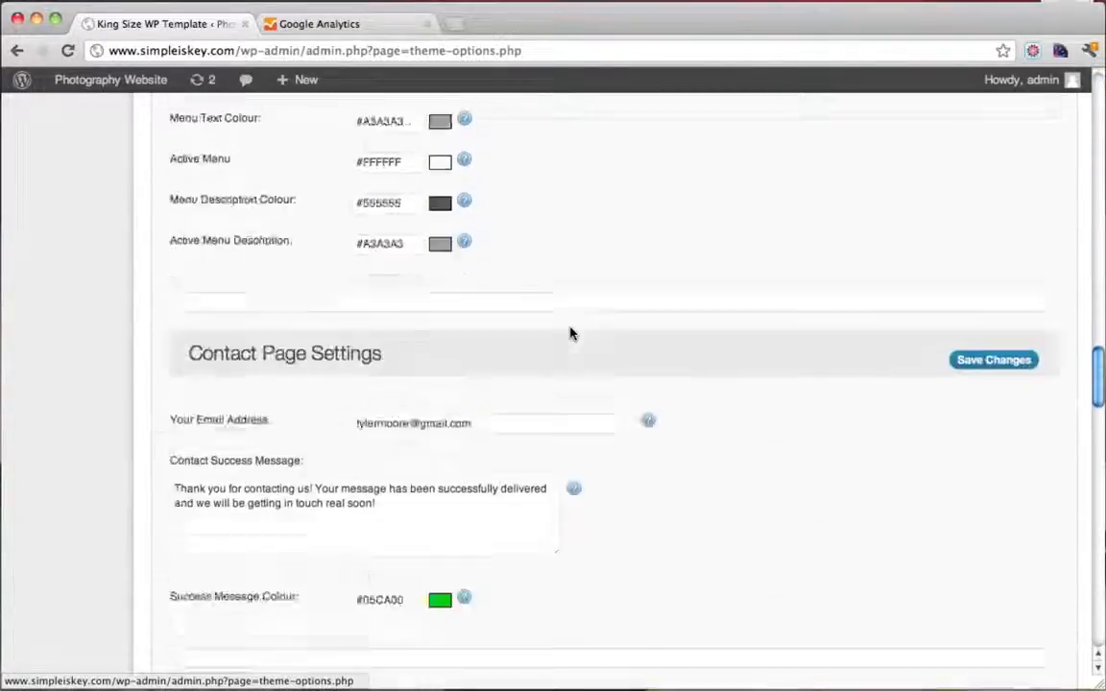
scroll(570, 333, down, 20)
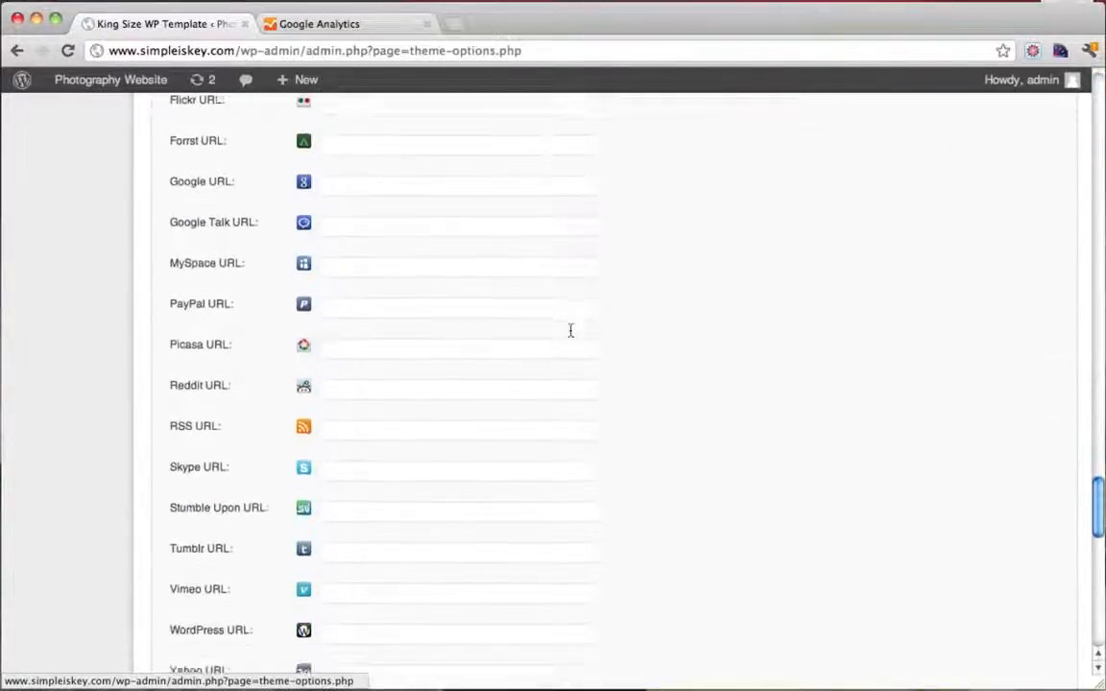
scroll(570, 333, down, 10)
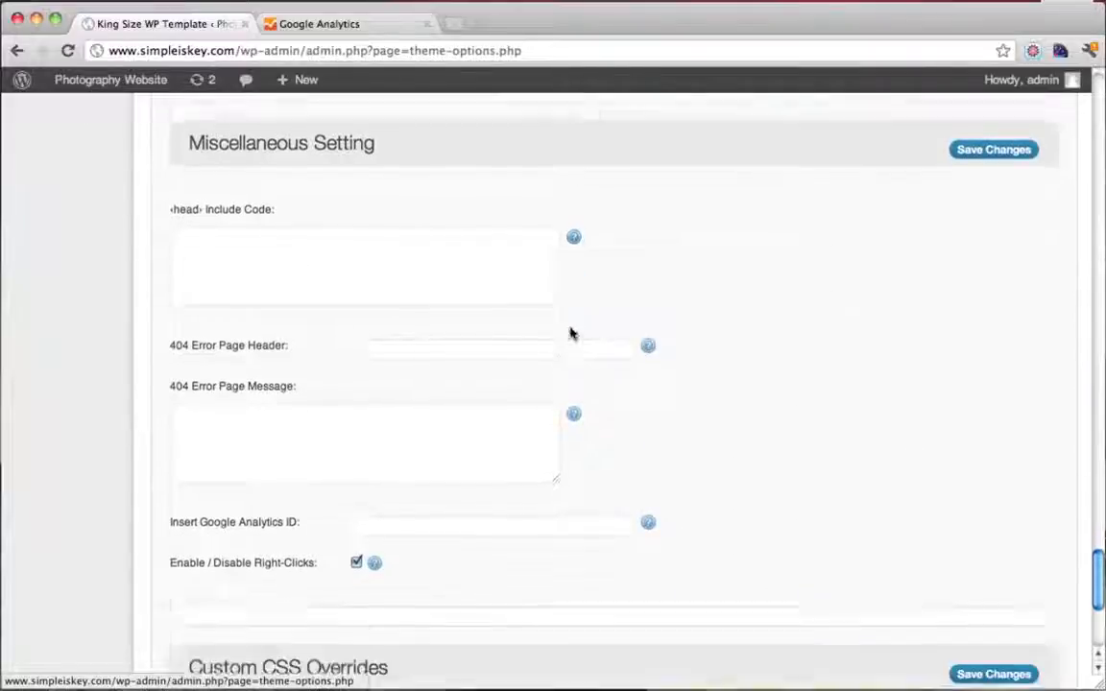
scroll(570, 333, down, 1)
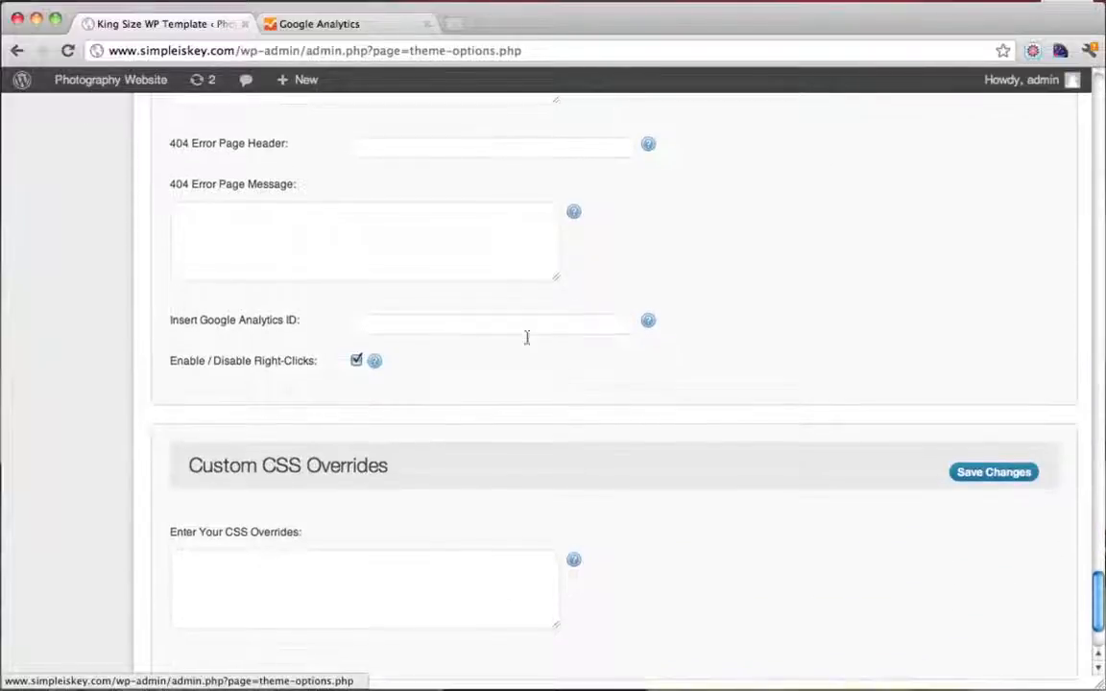
Locate the empty Insert Google Analytics ID field and check its help tooltip
drag(201, 320, 320, 324)
click(382, 324)
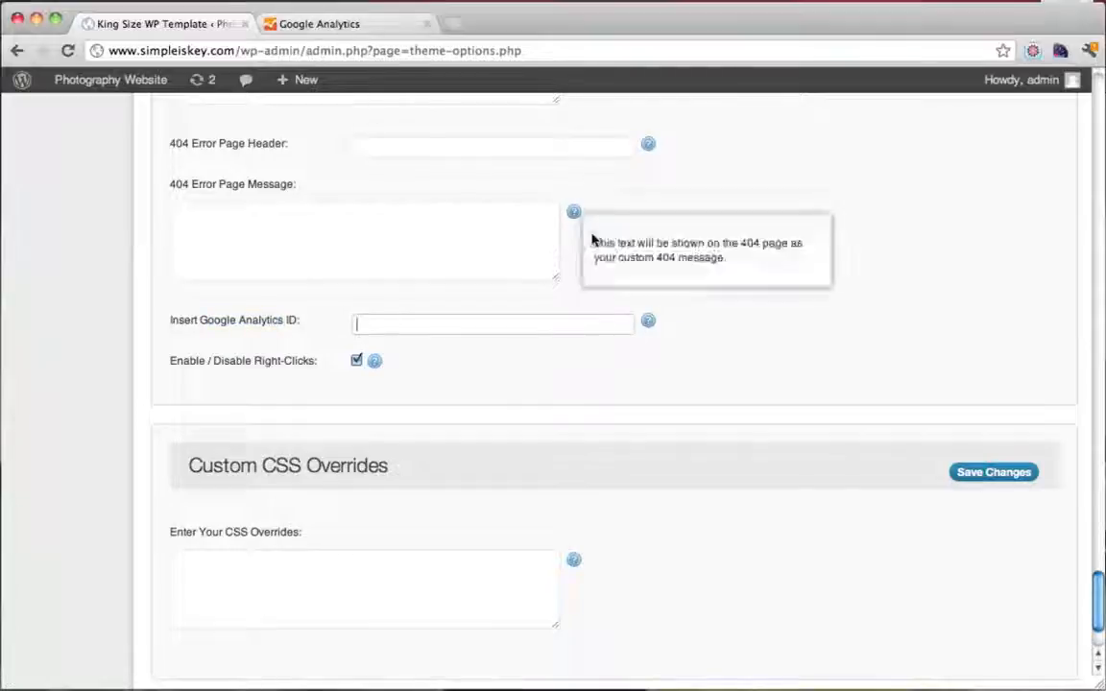
mouse_move(648, 326)
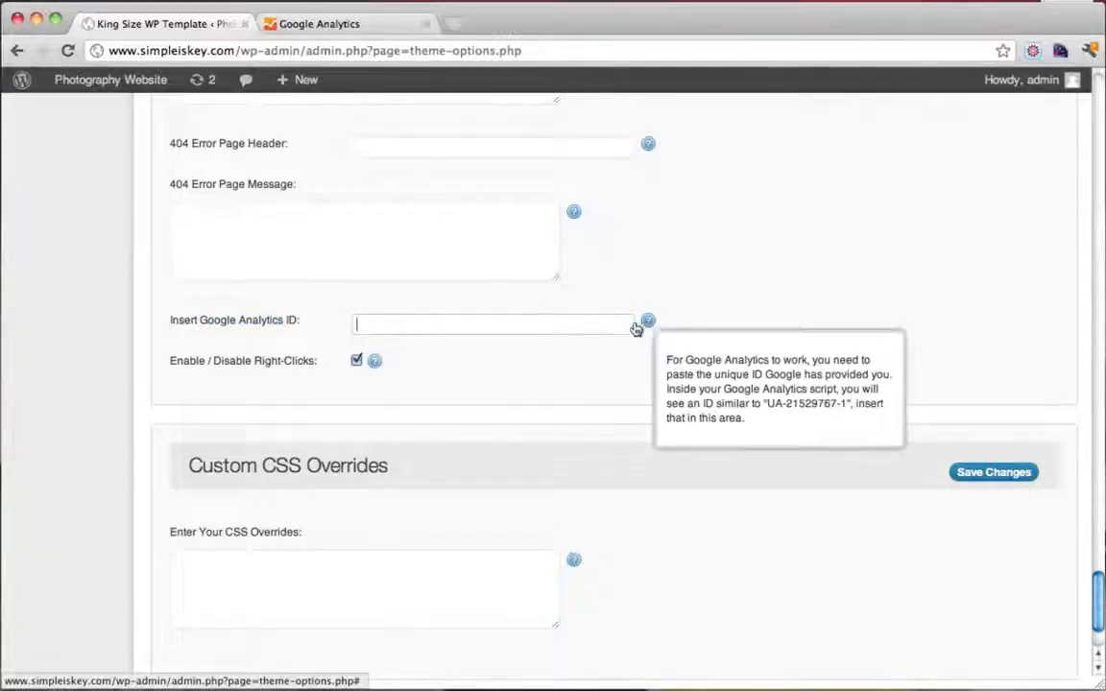
click(348, 25)
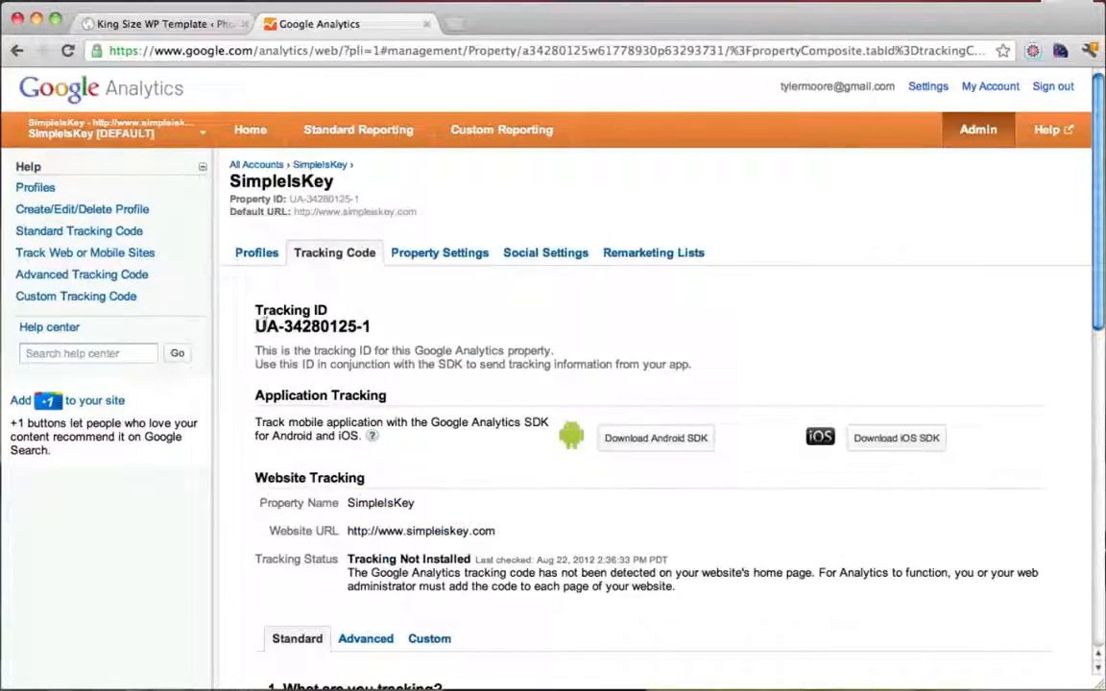
Copy tracking ID UA-34280125-1 and paste it into WordPress's Google Analytics ID field
drag(254, 327, 377, 327)
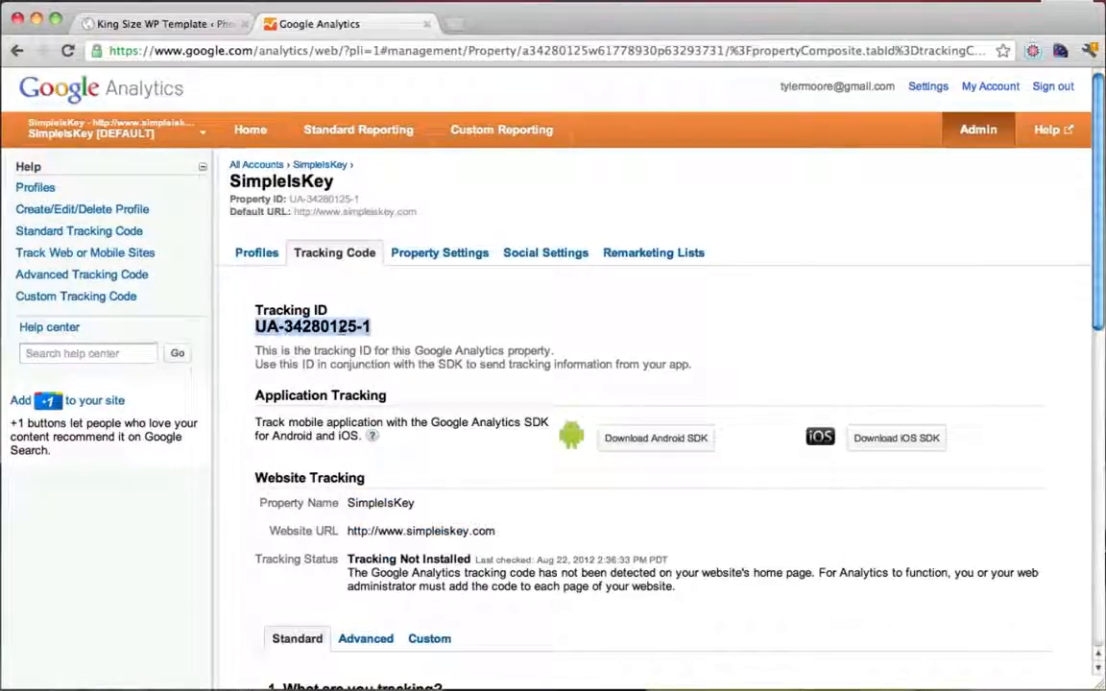
right_click(346, 325)
click(373, 333)
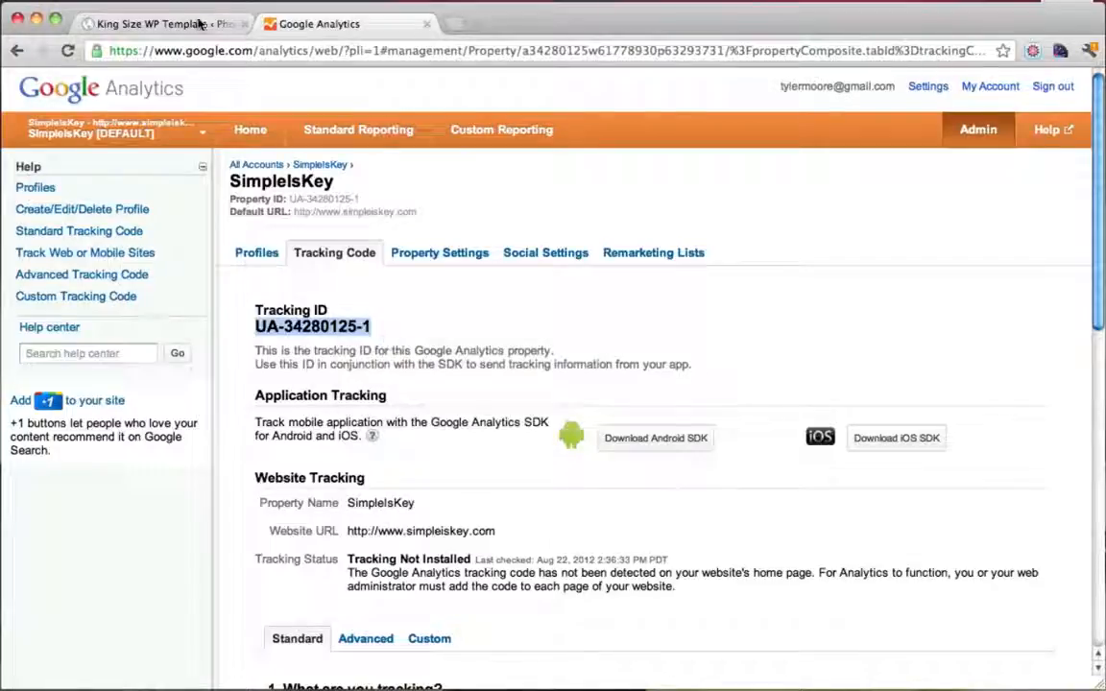
click(199, 23)
right_click(385, 329)
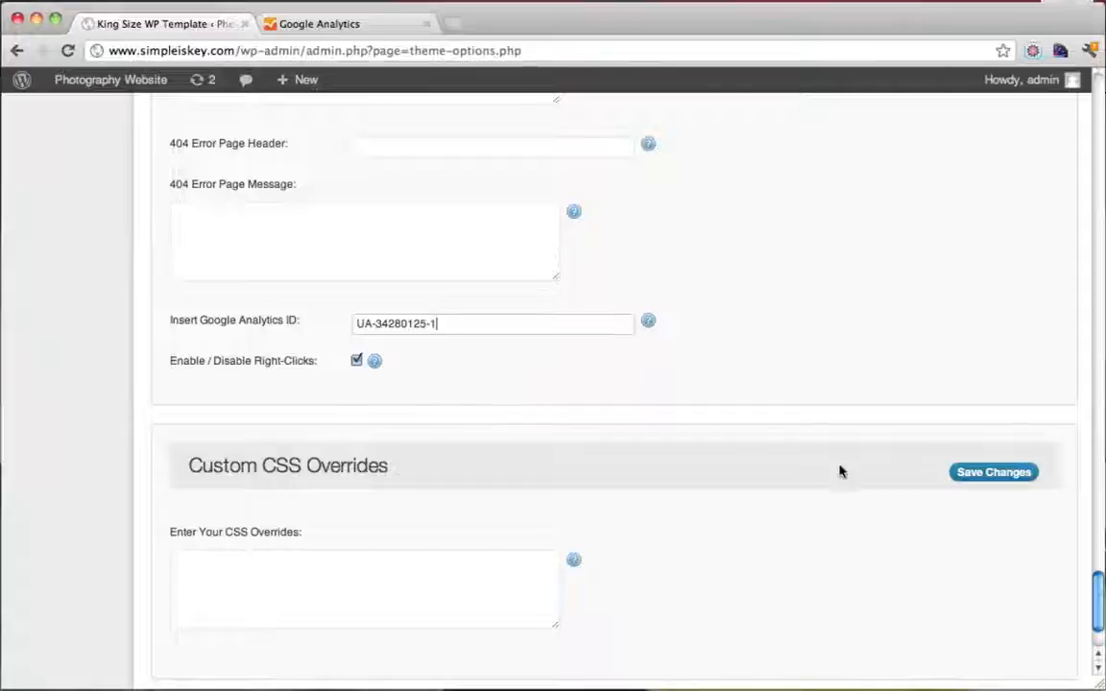
Save the King Size theme settings with the new Analytics ID
click(994, 474)
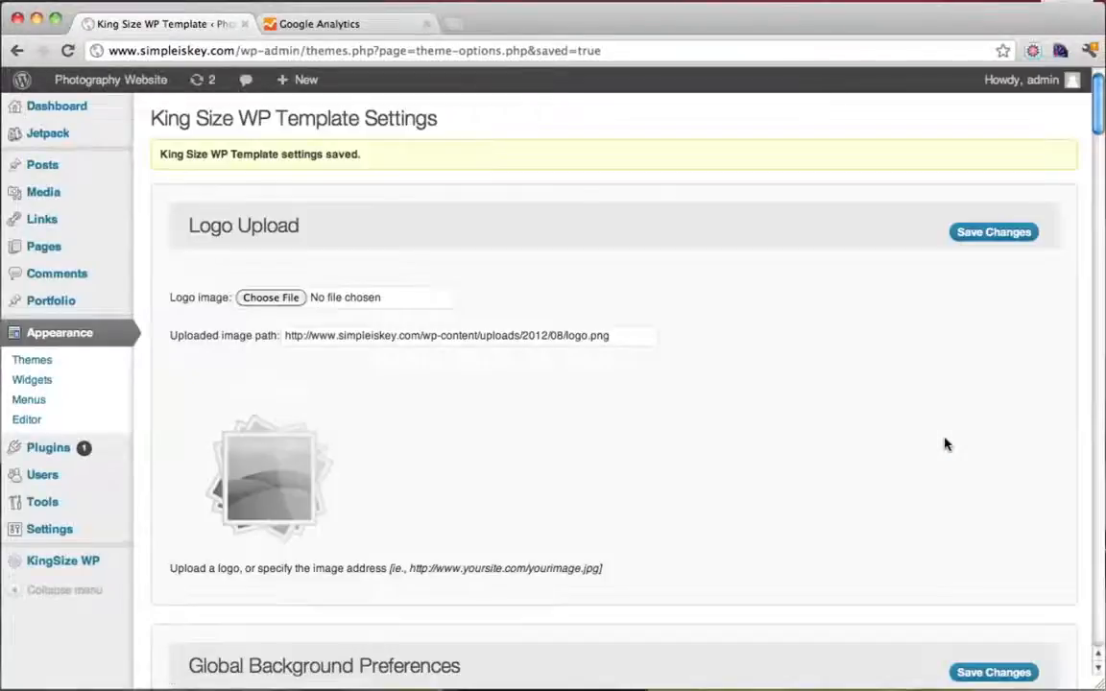
scroll(945, 444, down, 10)
scroll(945, 443, down, 20)
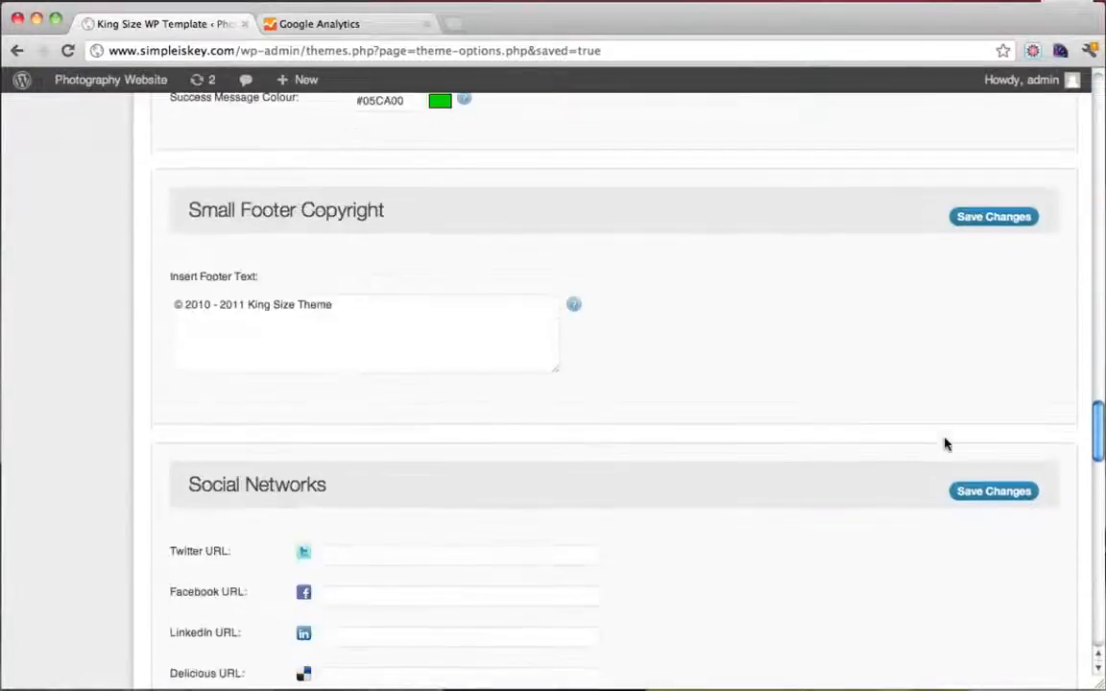
scroll(945, 444, down, 10)
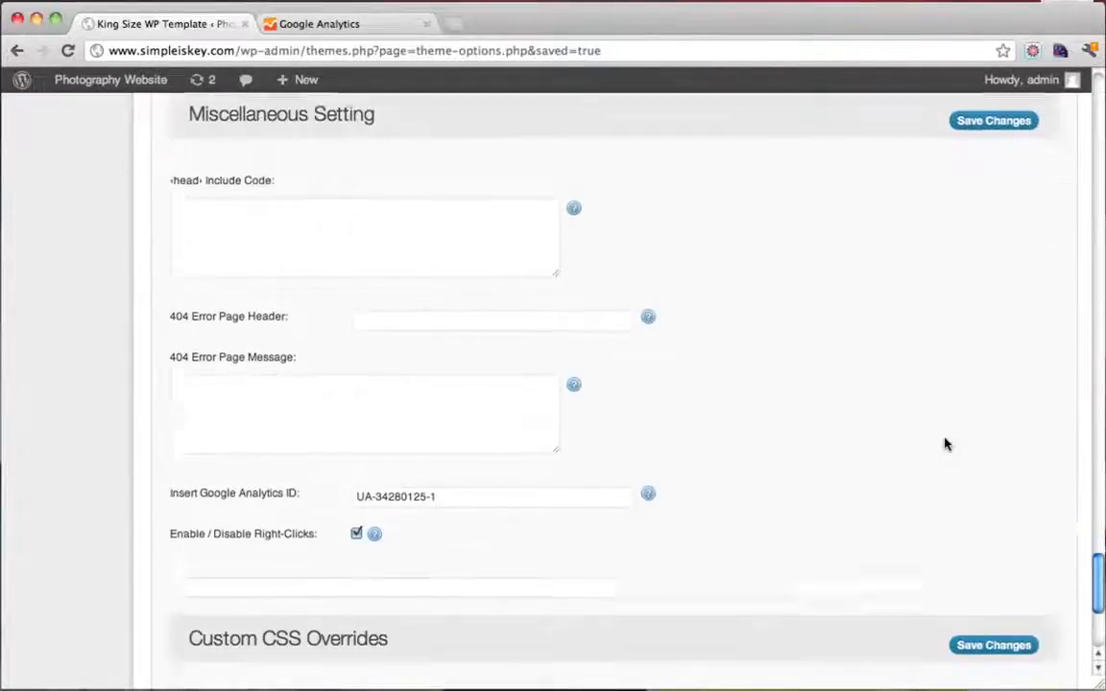
scroll(945, 445, up, 4)
click(994, 264)
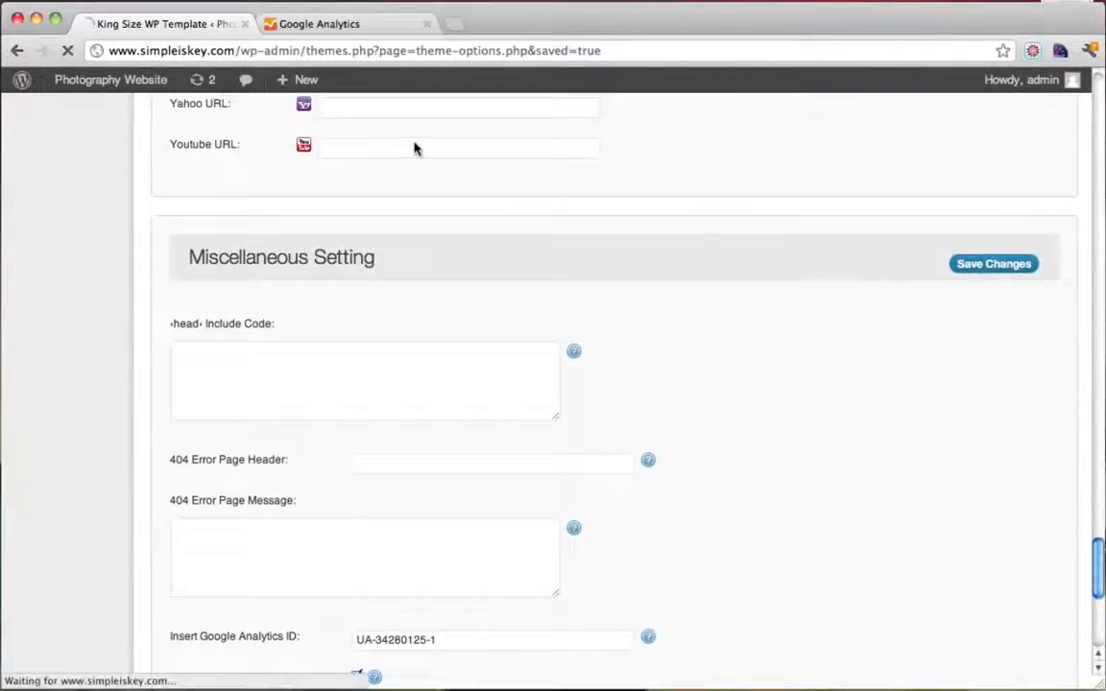
mouse_move(315, 91)
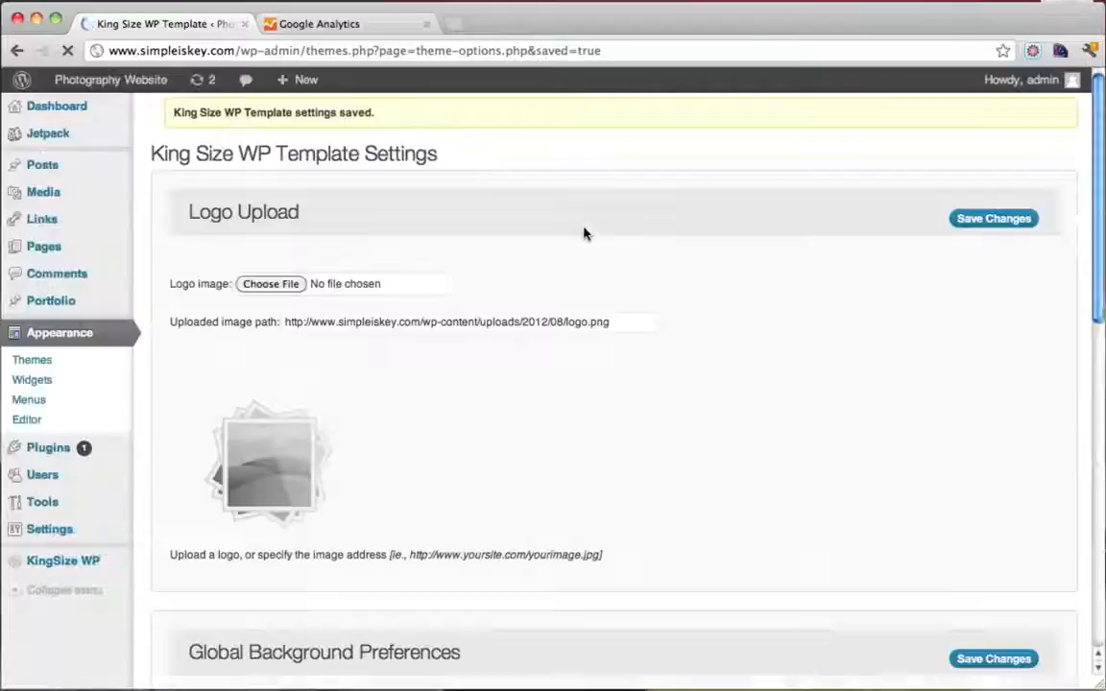
click(297, 25)
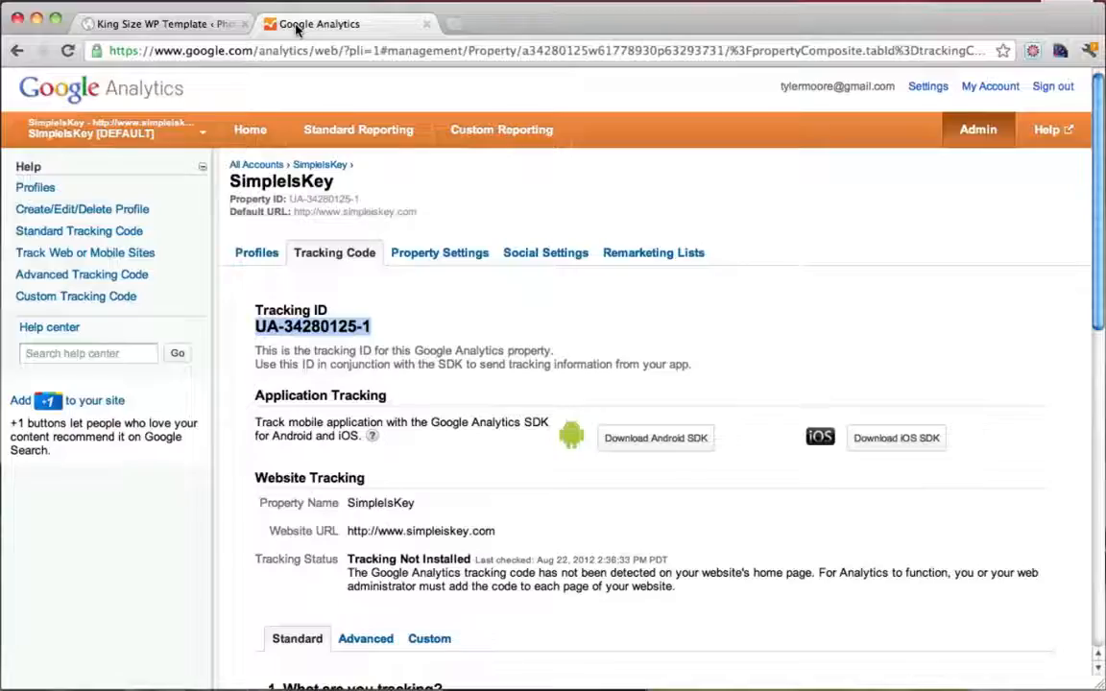
Reload the SimpleIsKey Tracking Code page and scroll to its tracking status
click(66, 50)
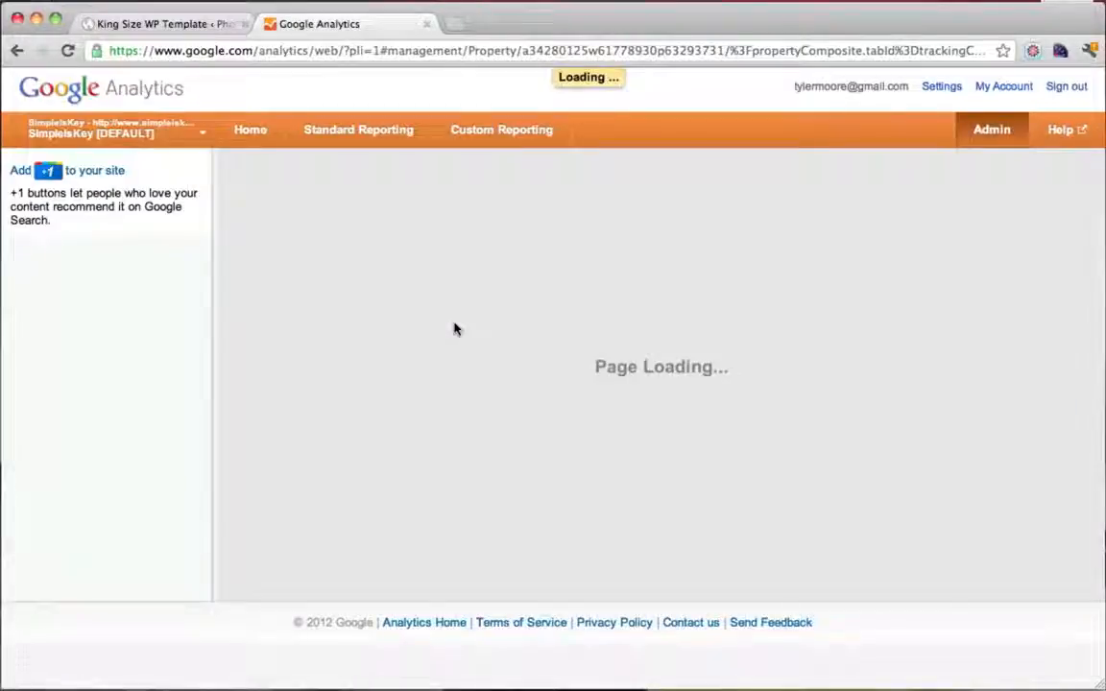
scroll(455, 328, down, 1)
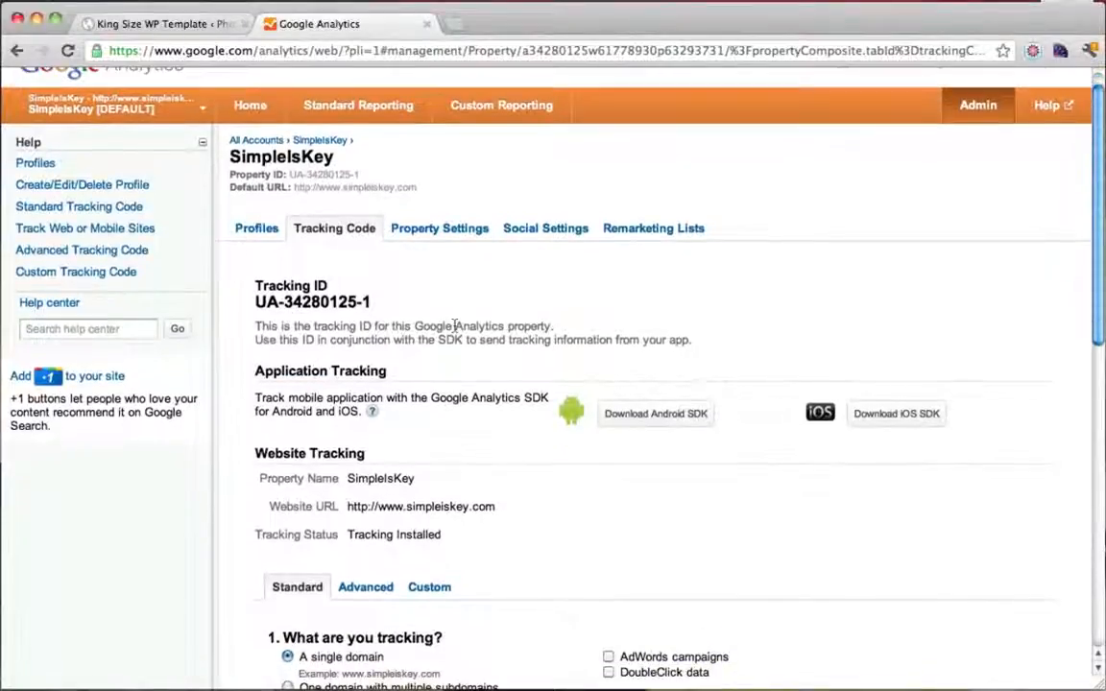
scroll(455, 328, down, 3)
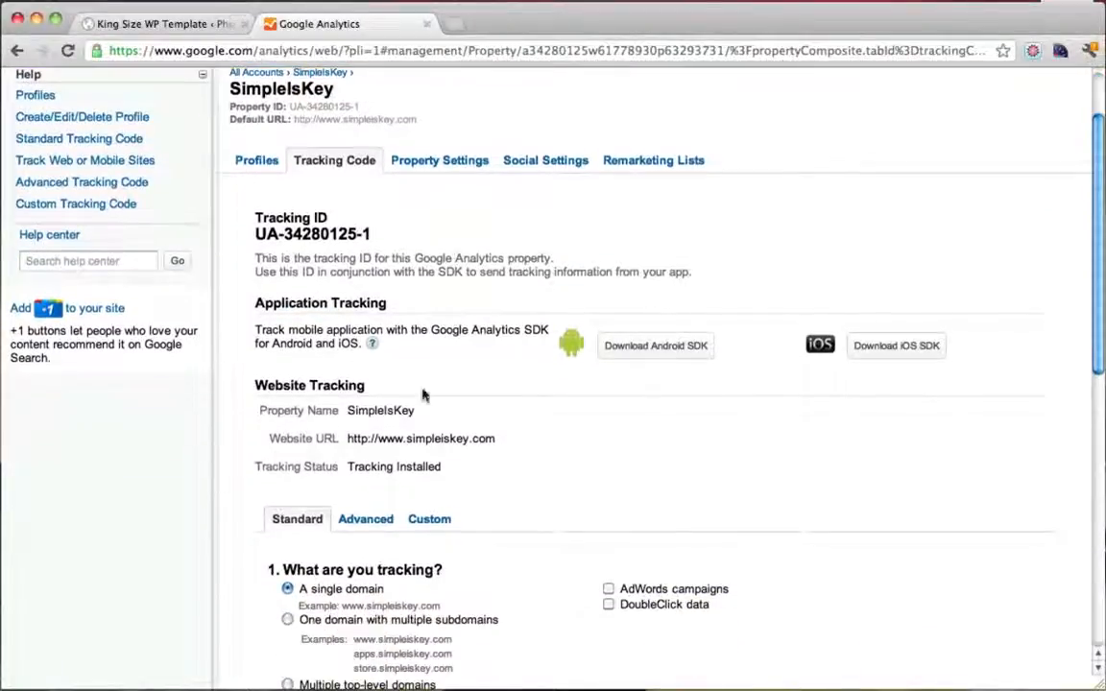
drag(255, 467, 452, 467)
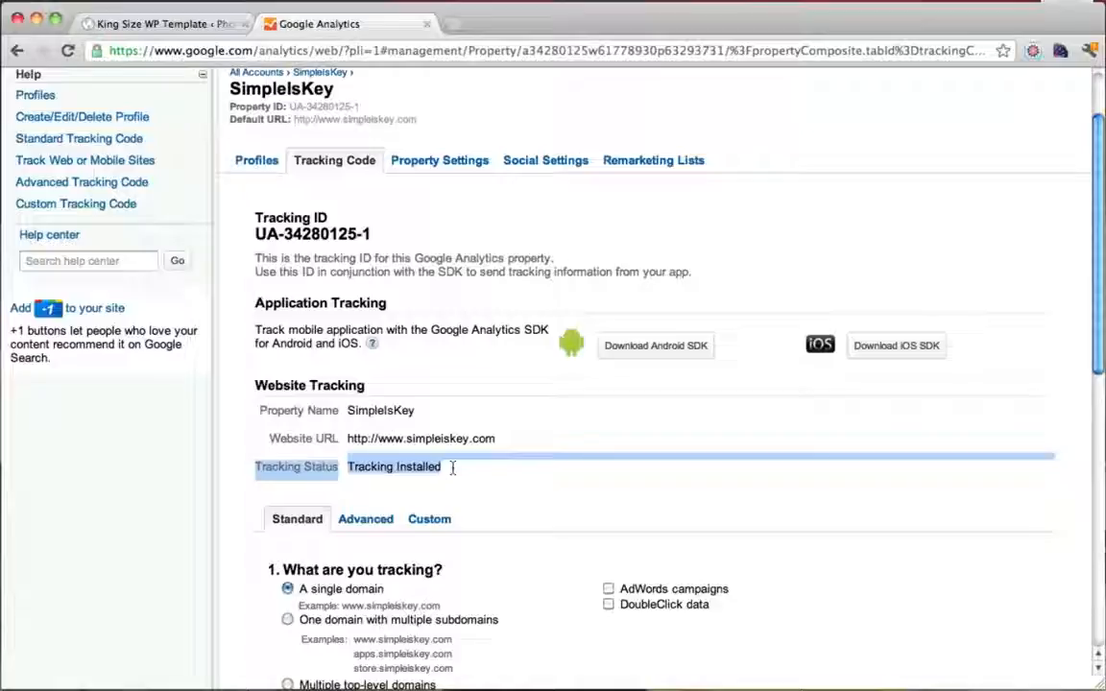
click(446, 467)
Confirm the status now reads 'Tracking Installed' and close the Google Analytics tab
scroll(441, 467, down, 4)
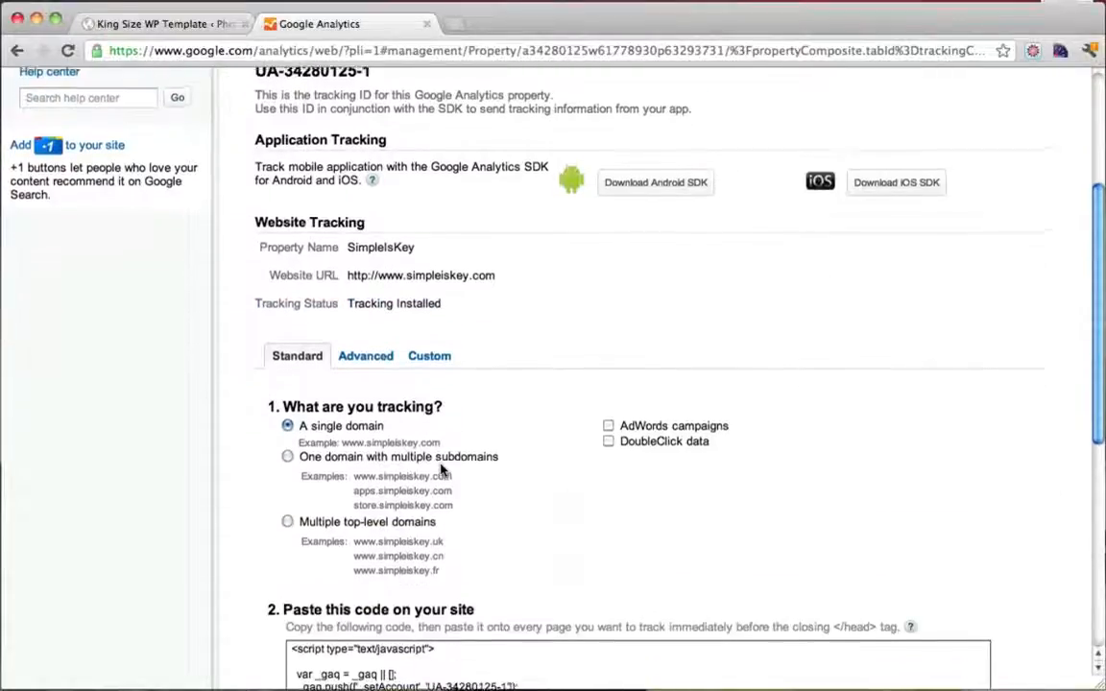
scroll(440, 468, up, 3)
drag(349, 437, 437, 443)
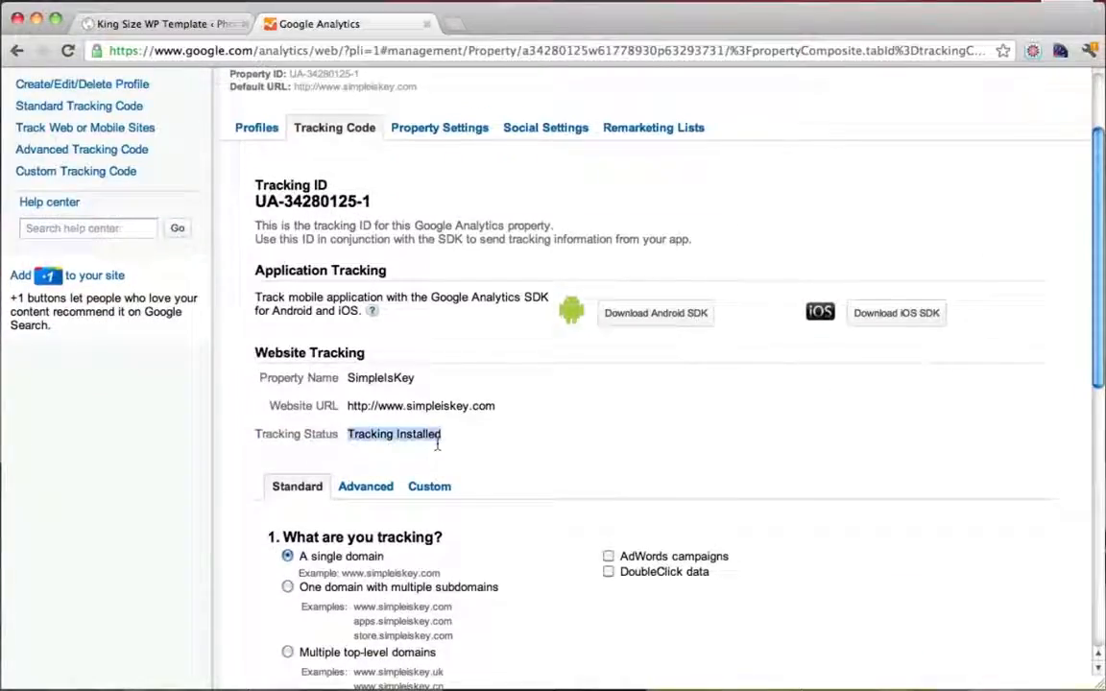
click(437, 444)
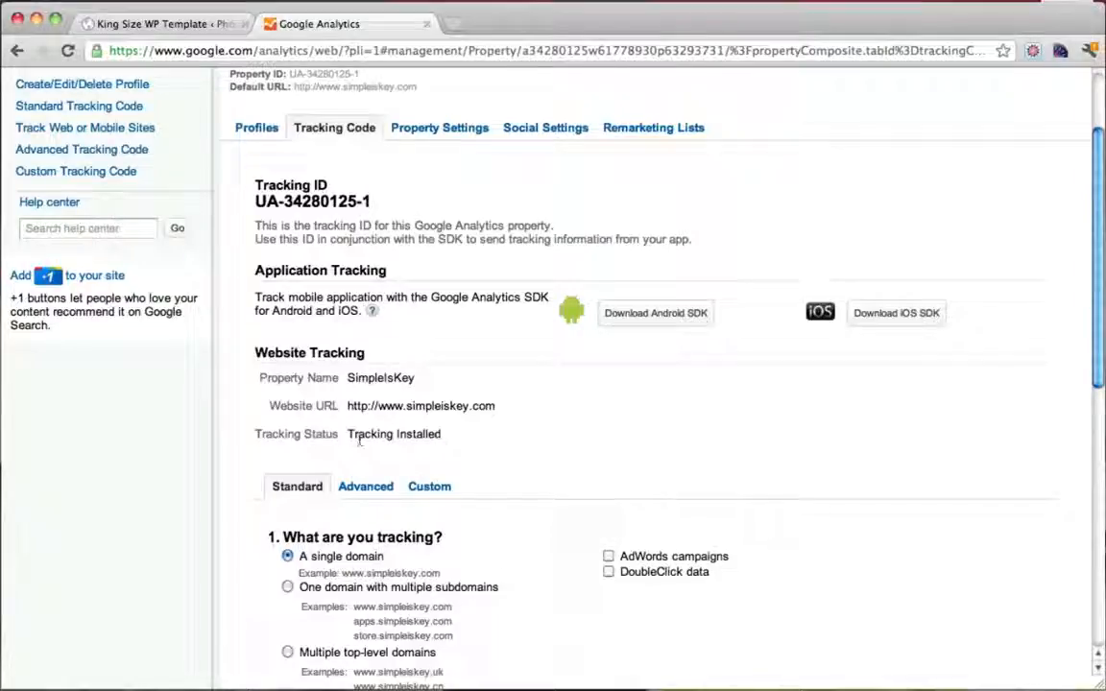
drag(351, 437, 464, 438)
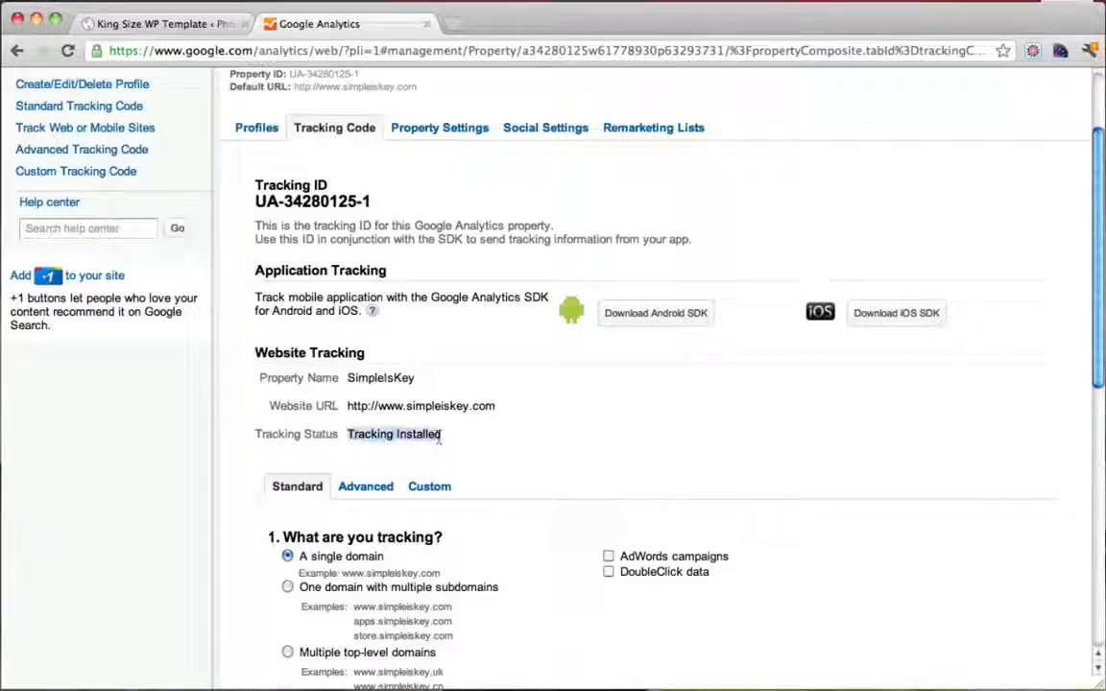
click(440, 438)
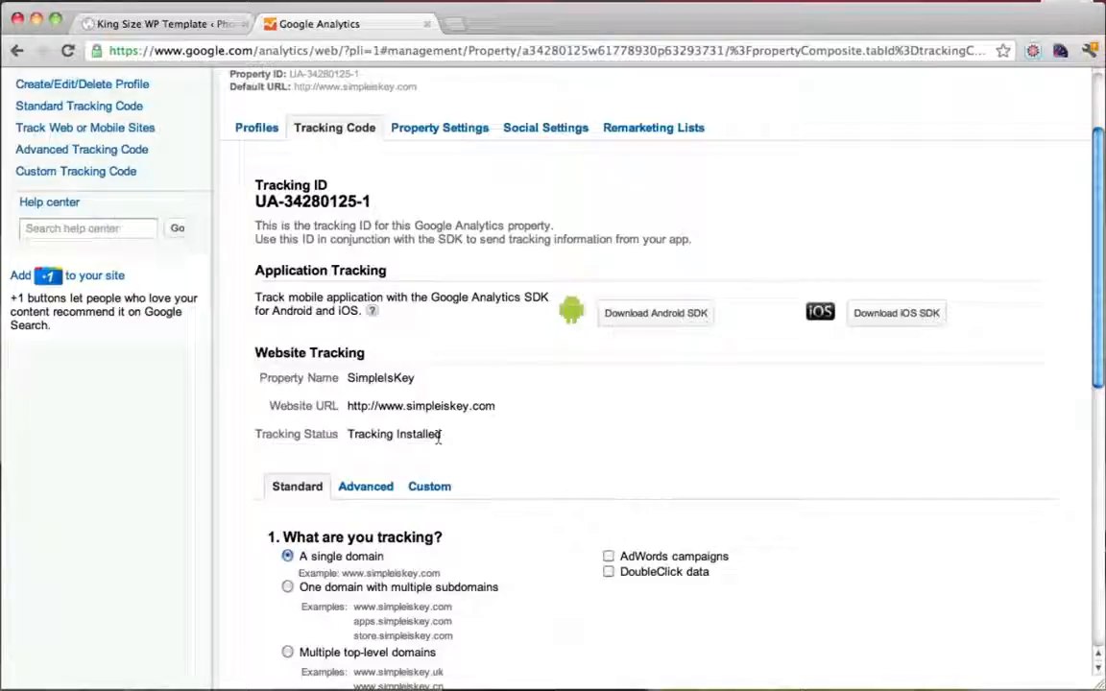
scroll(439, 438, down, 4)
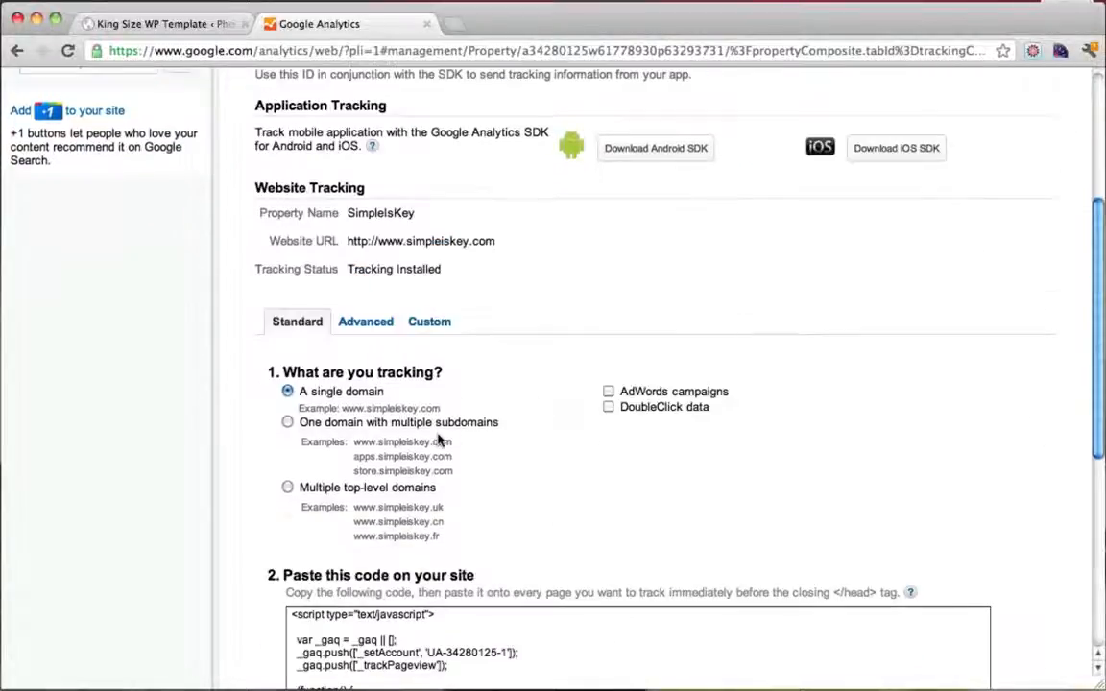
scroll(439, 439, up, 7)
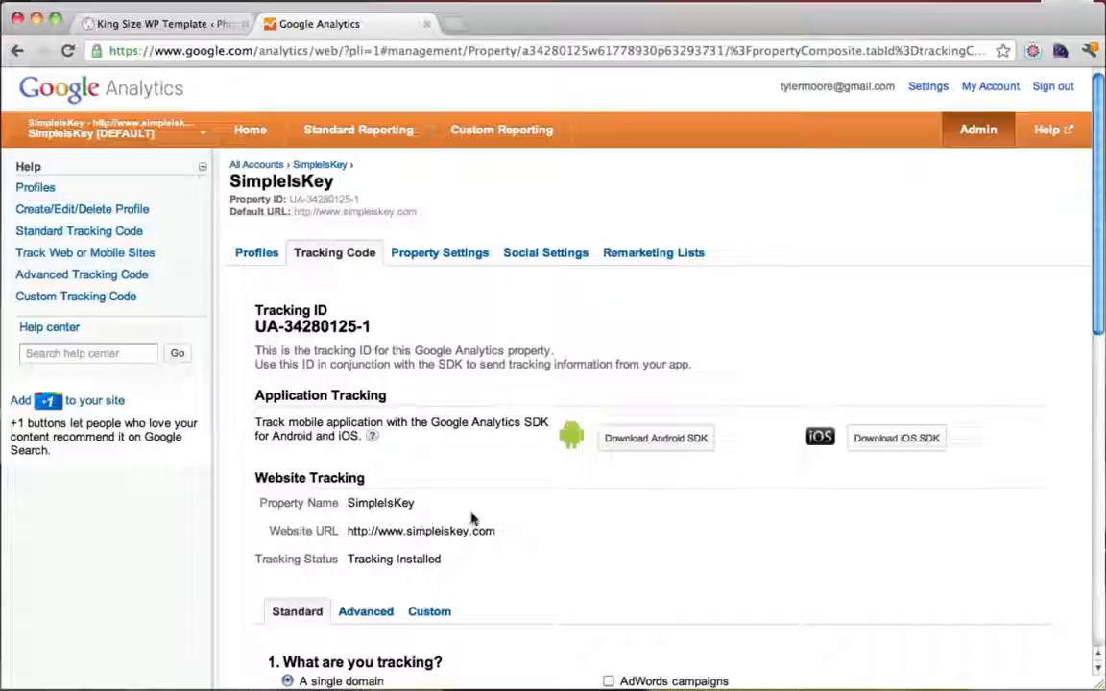
click(427, 24)
Visit the live Photography Website via the admin bar's Visit Site link
mouse_move(89, 81)
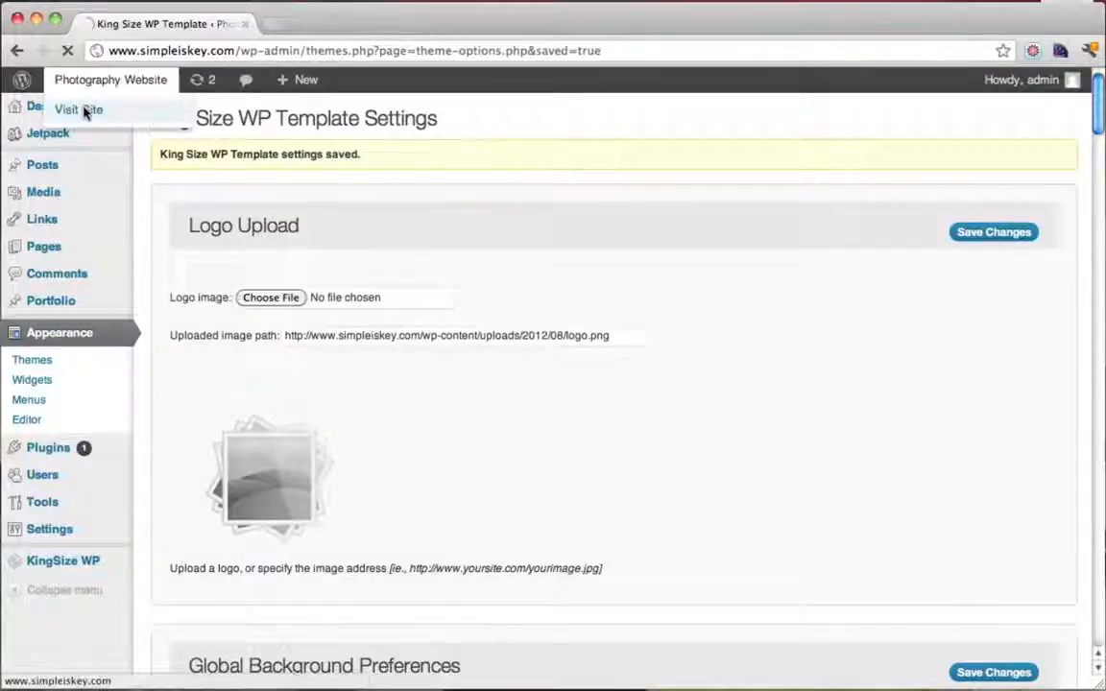
click(83, 110)
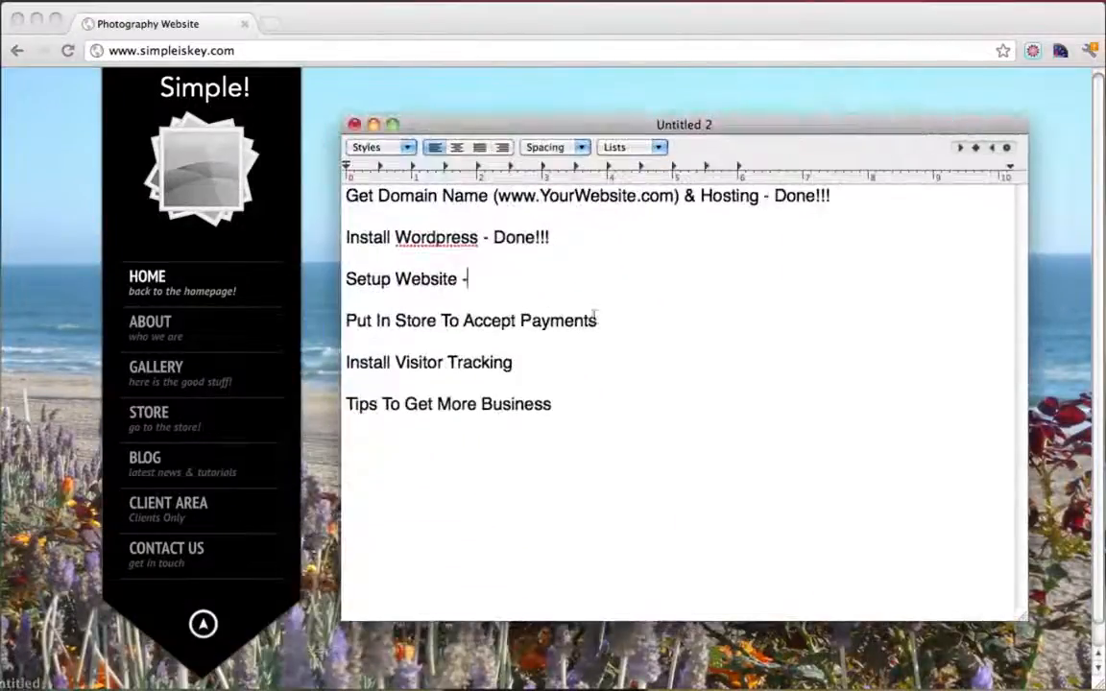
Append '- Done!' to the website, store and visitor-tracking checklist lines, then minimize TextEdit
text(Done!)
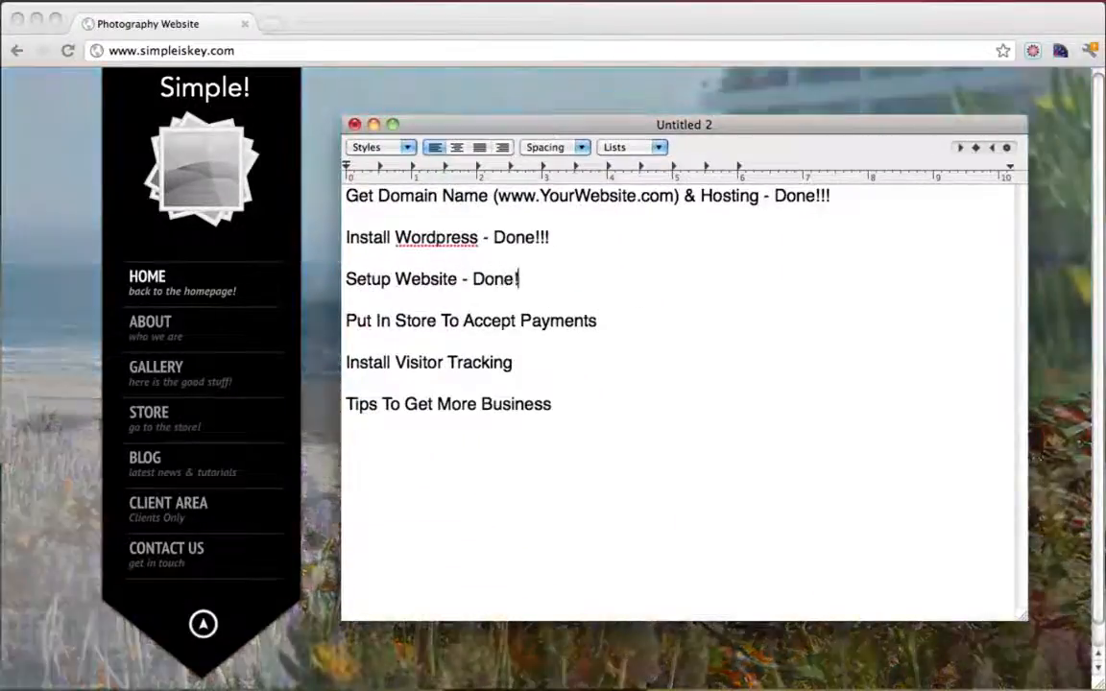
click(665, 331)
text(-)
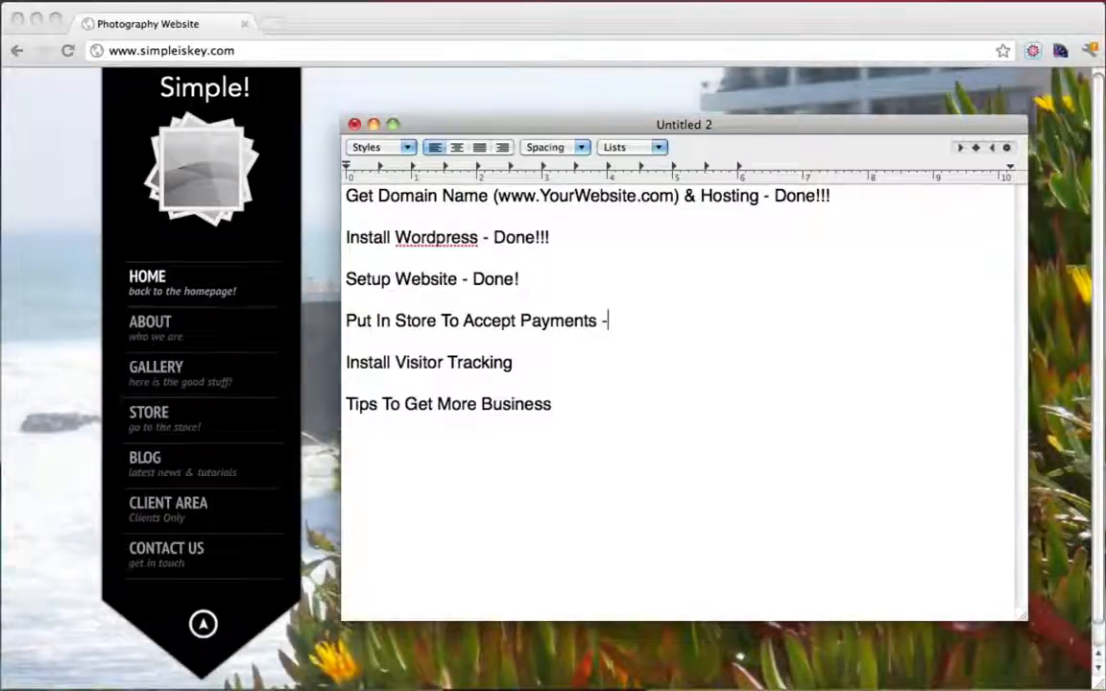
text( Dib)
text(ne!)
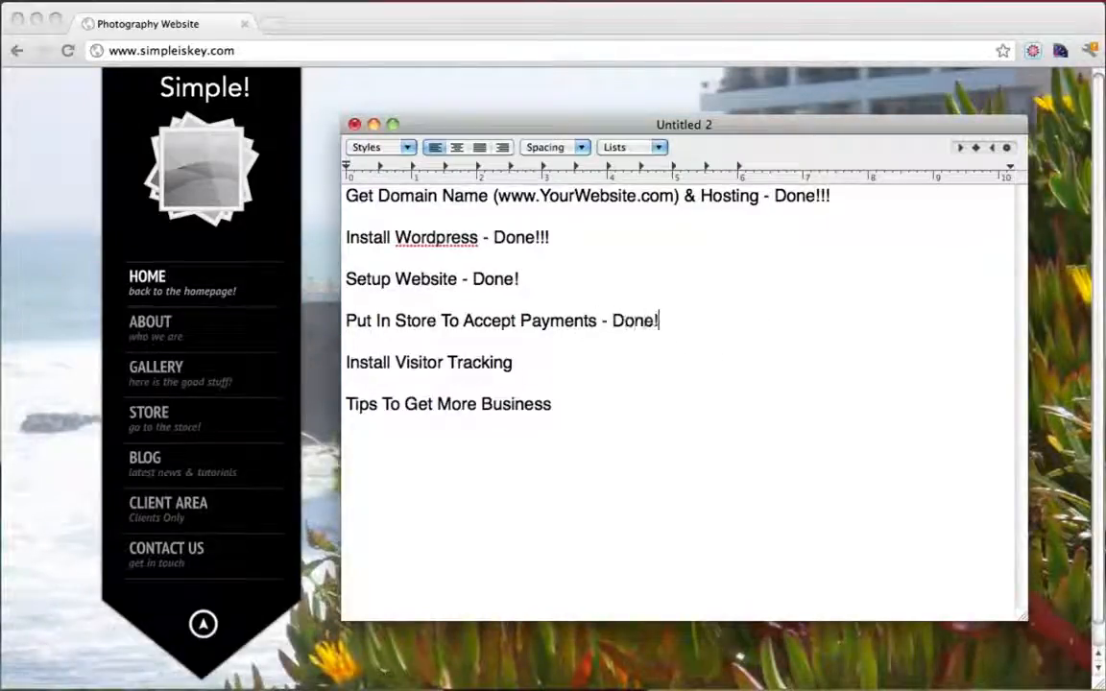
click(564, 364)
text(- Done!)
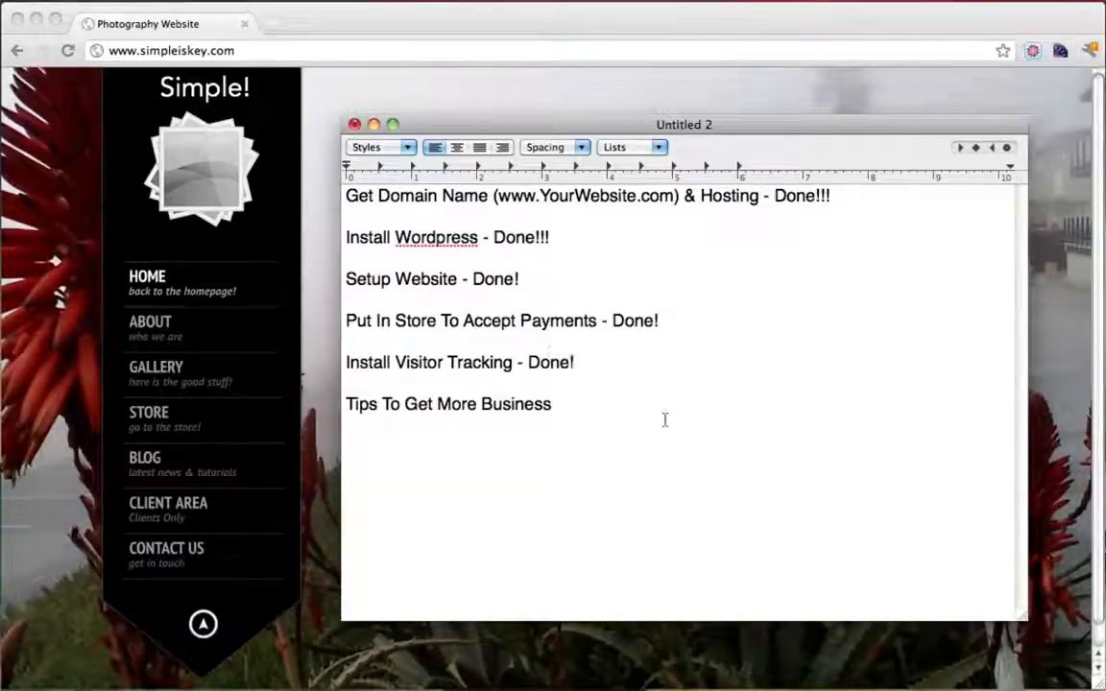
drag(601, 411, 333, 405)
click(583, 415)
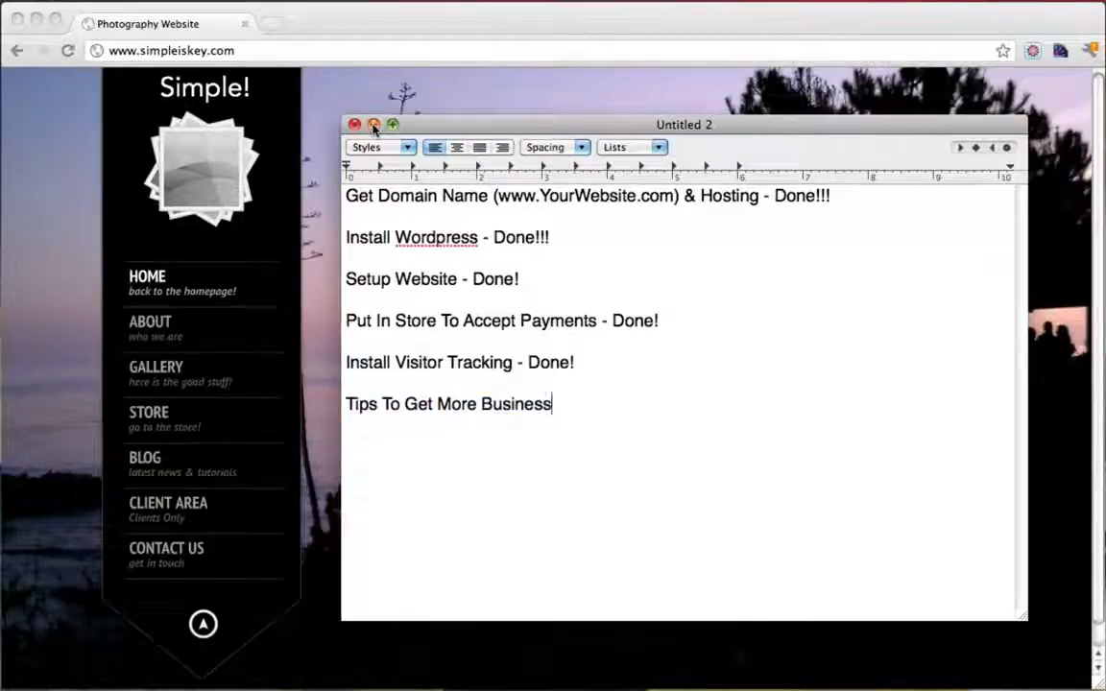
click(374, 126)
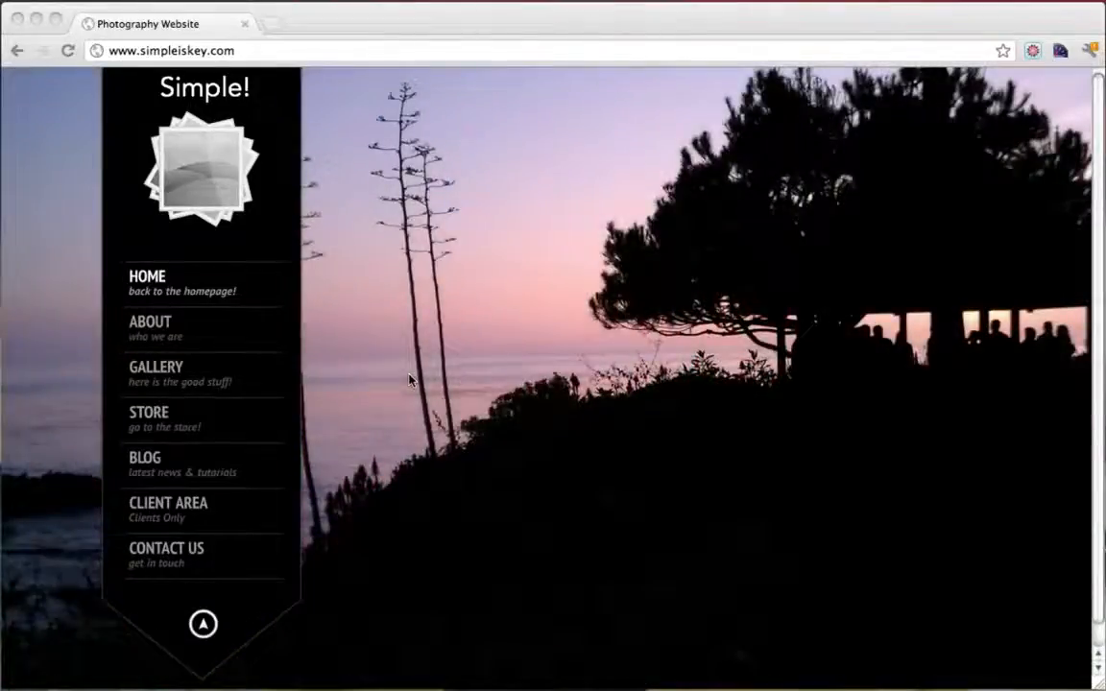
Bring the Chrome window showing the live Photography Website slideshow to the front
click(53, 272)
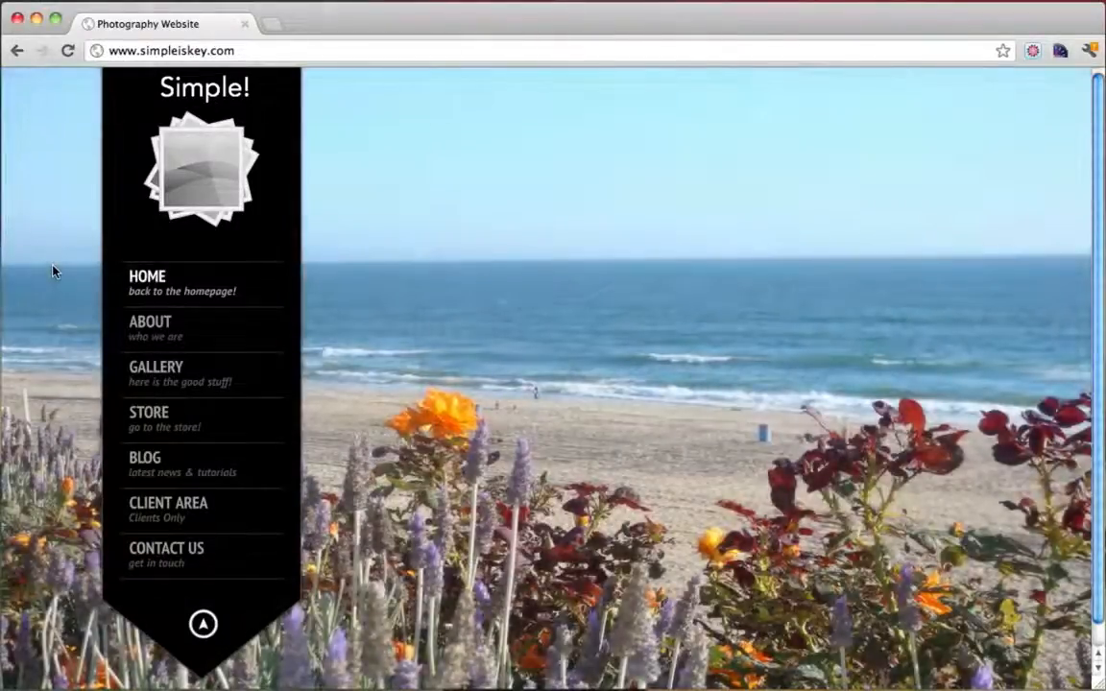
Open techcrunch.com in a new tab, scroll its homepage, and begin entering another address
click(271, 24)
text(www.tech)
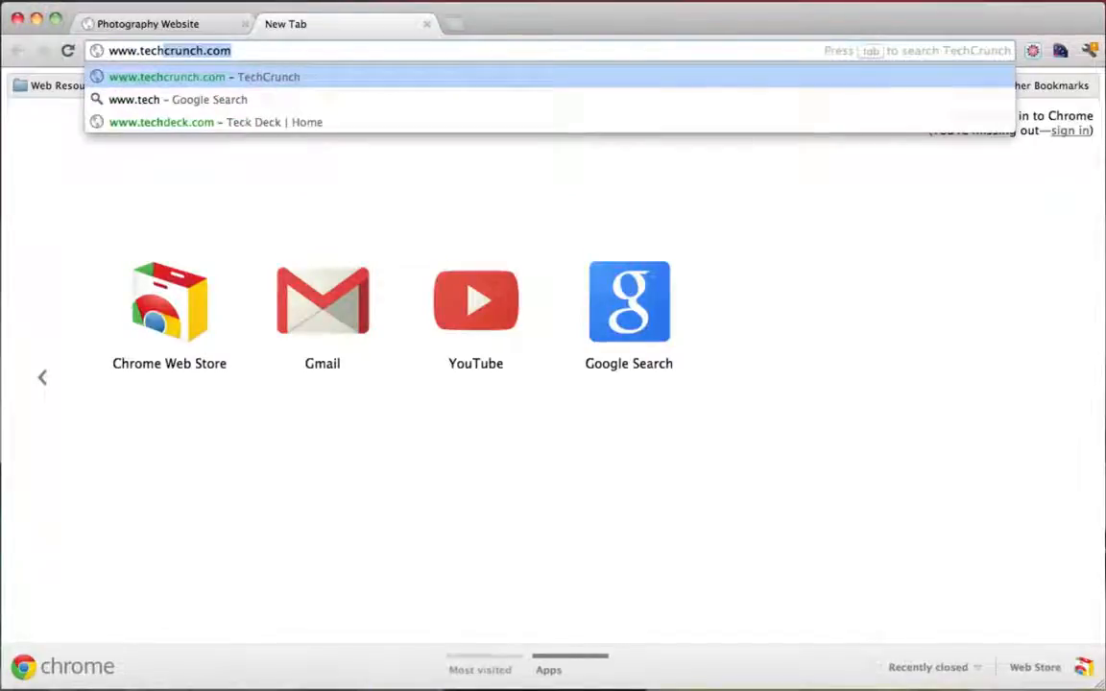
key(Return)
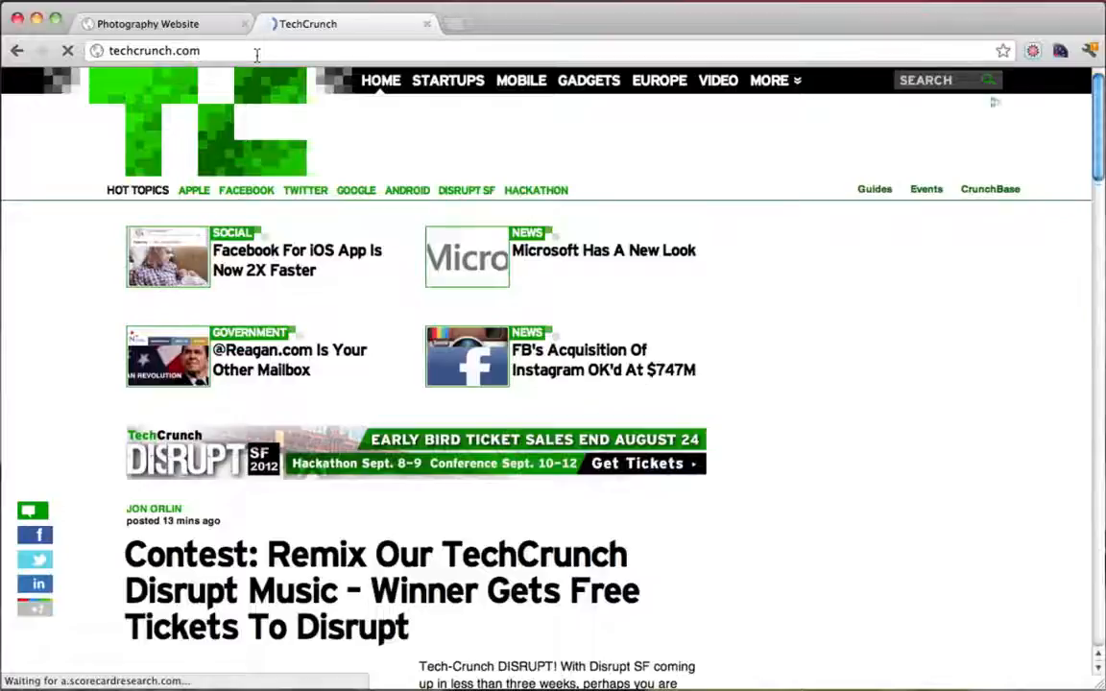
scroll(94, 401, down, 5)
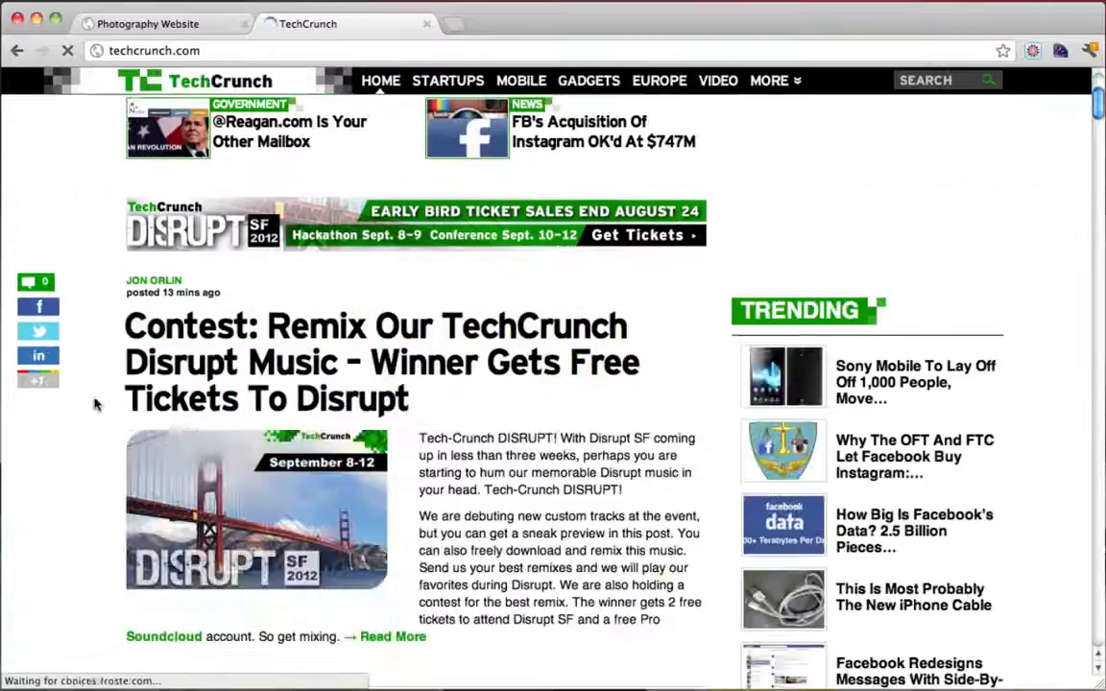
scroll(512, 397, down, 1)
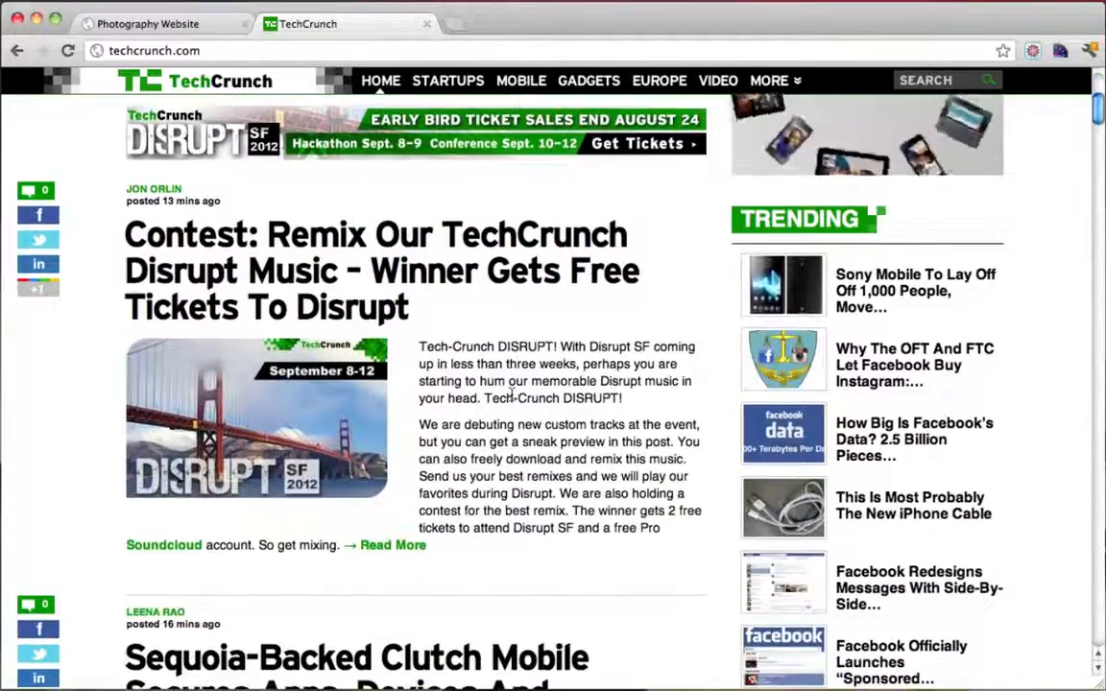
scroll(358, 434, down, 1)
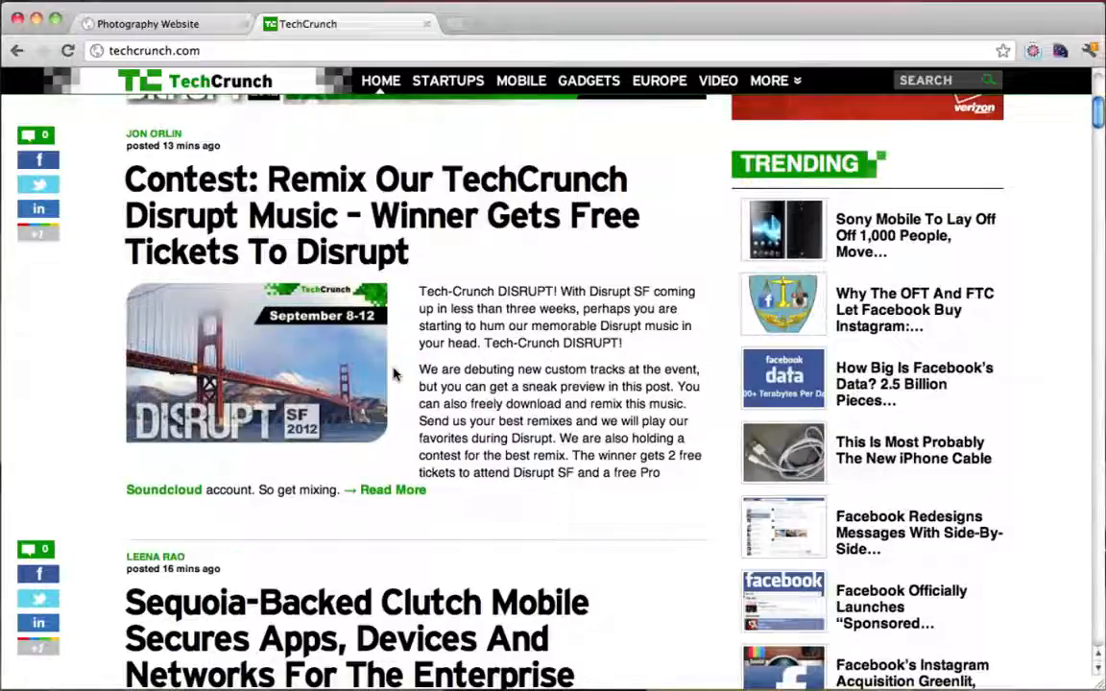
scroll(394, 374, up, 8)
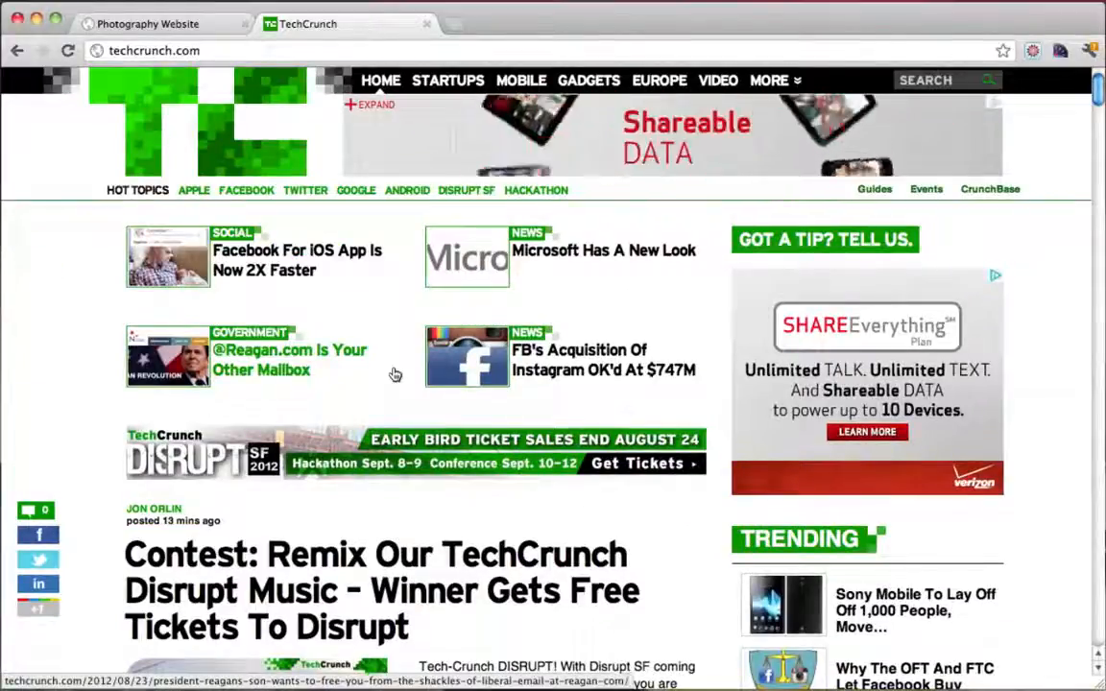
scroll(395, 375, down, 1)
scroll(396, 374, up, 1)
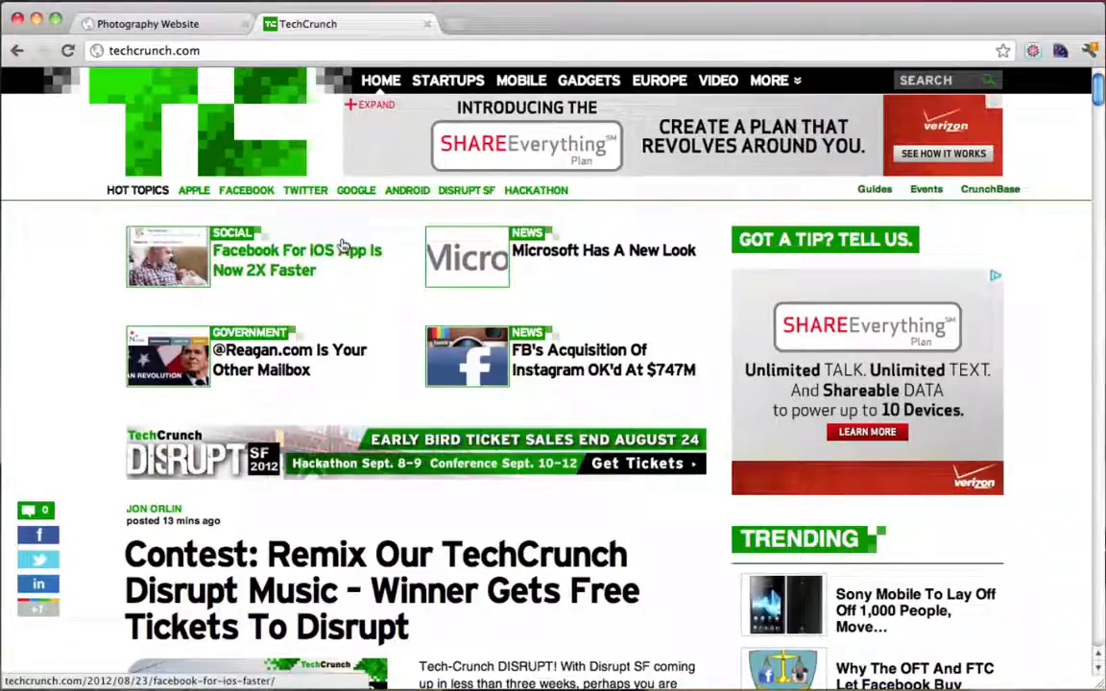
click(260, 55)
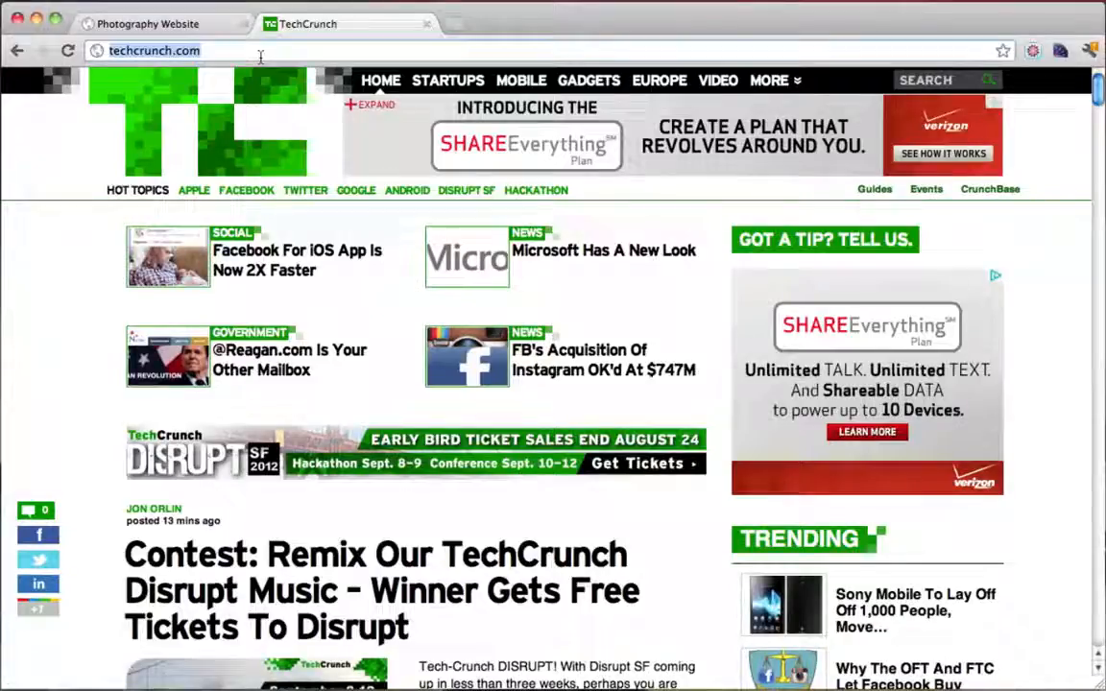
text(www.facebook)
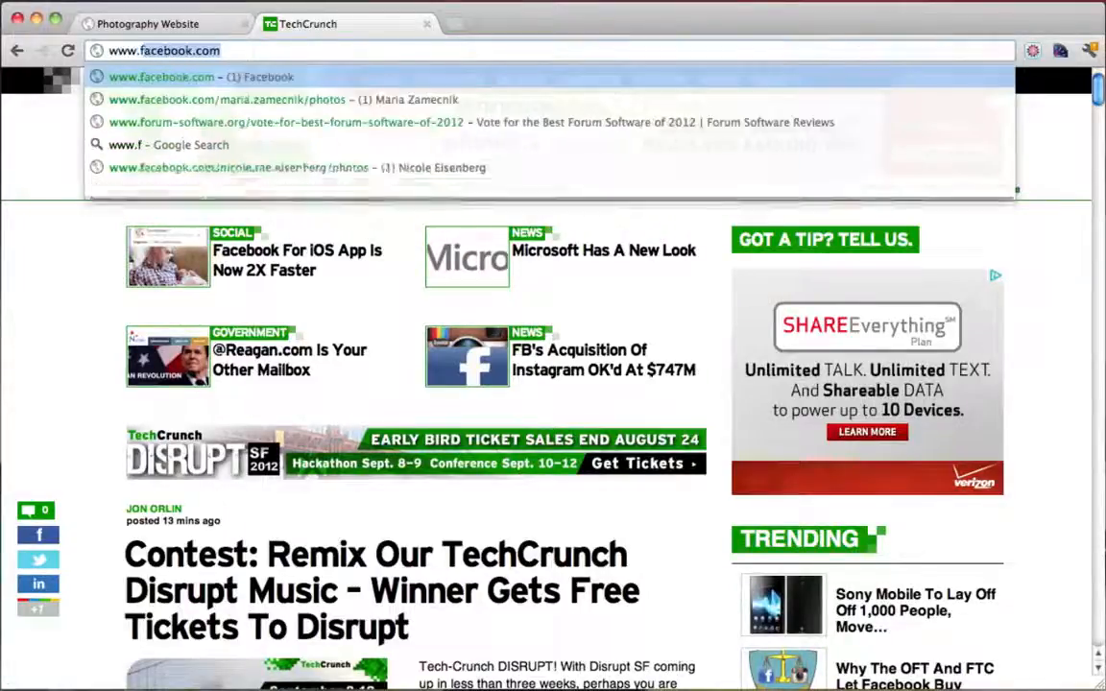
Load facebook.com and scroll down through the news feed
key(Return)
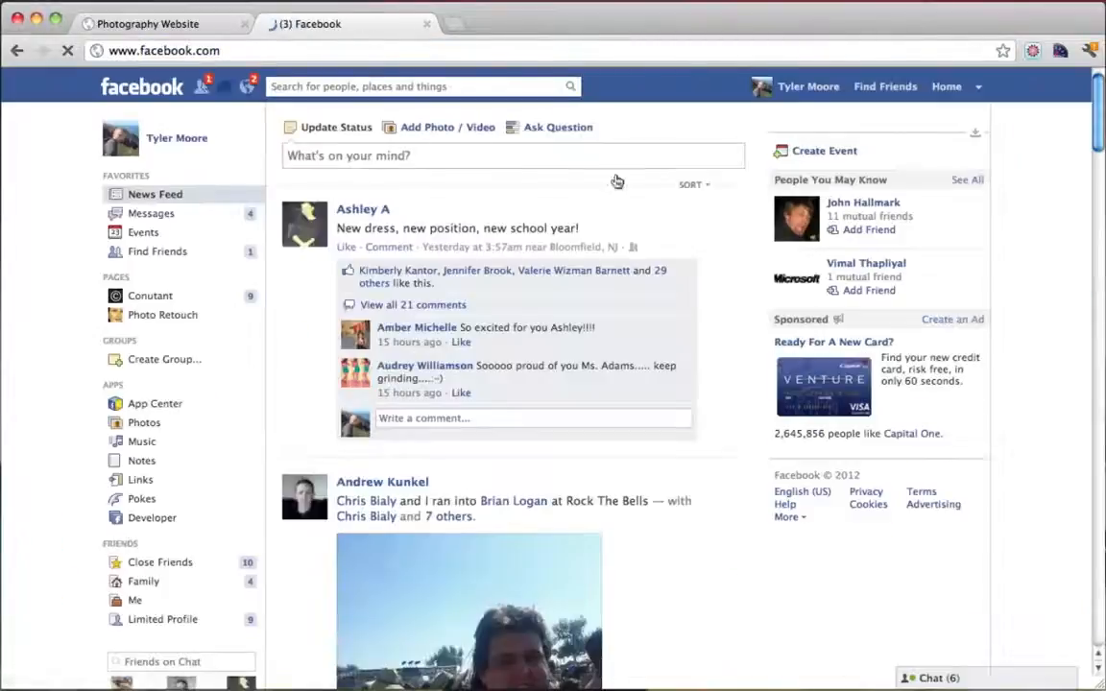
scroll(661, 245, down, 2)
scroll(660, 245, down, 15)
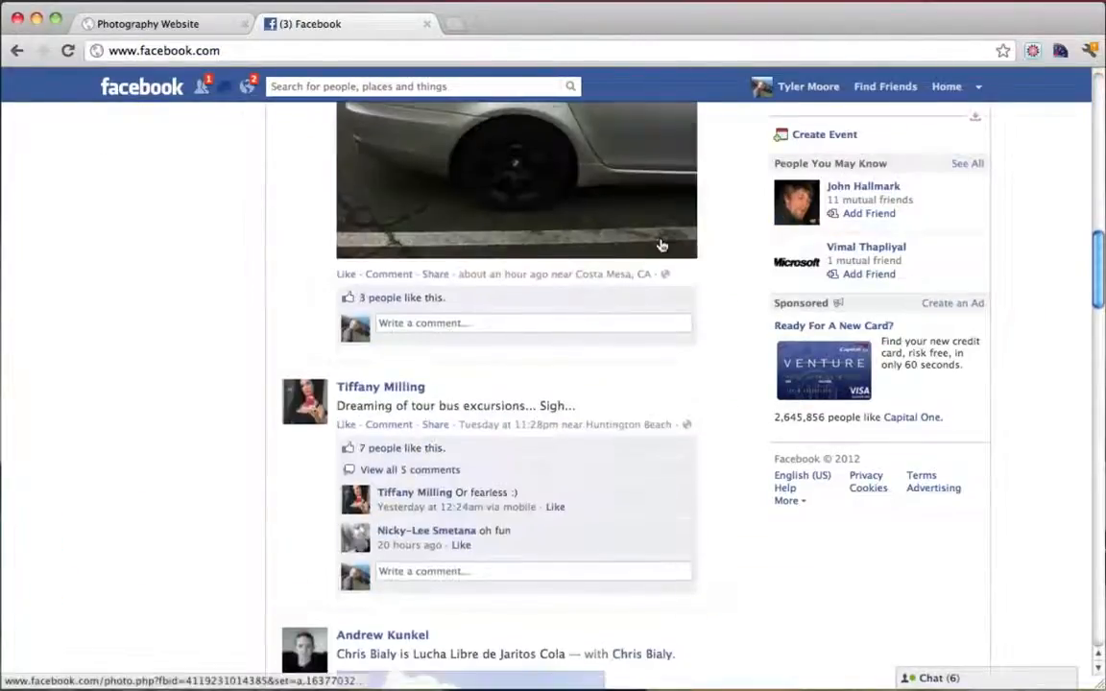
scroll(660, 243, down, 20)
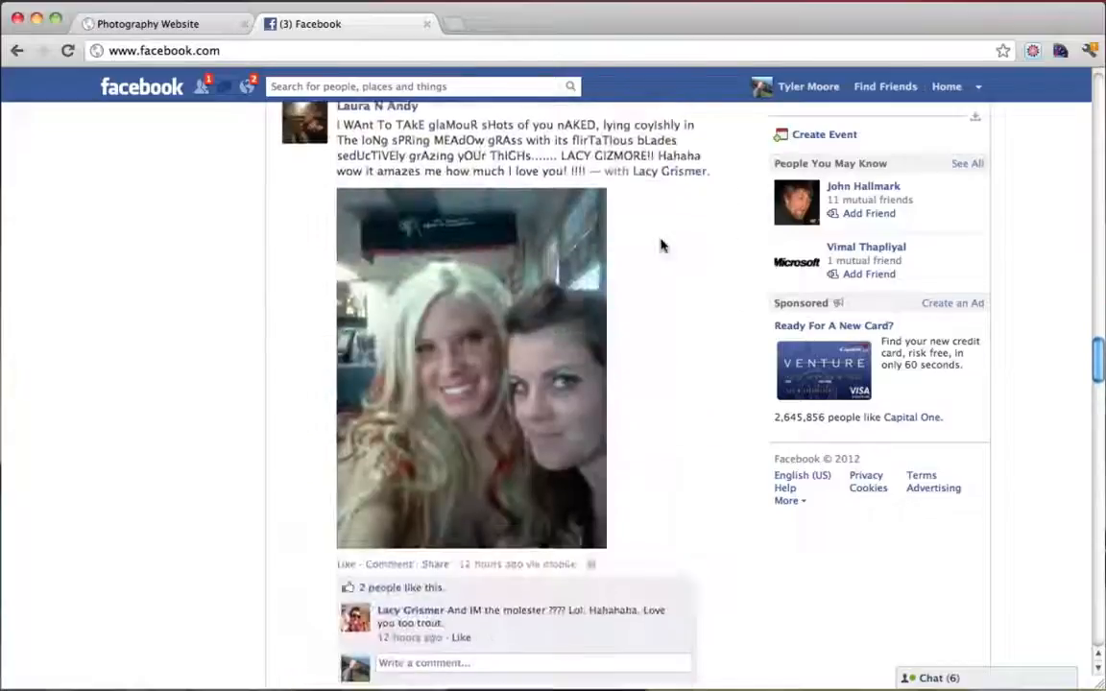
scroll(661, 245, down, 20)
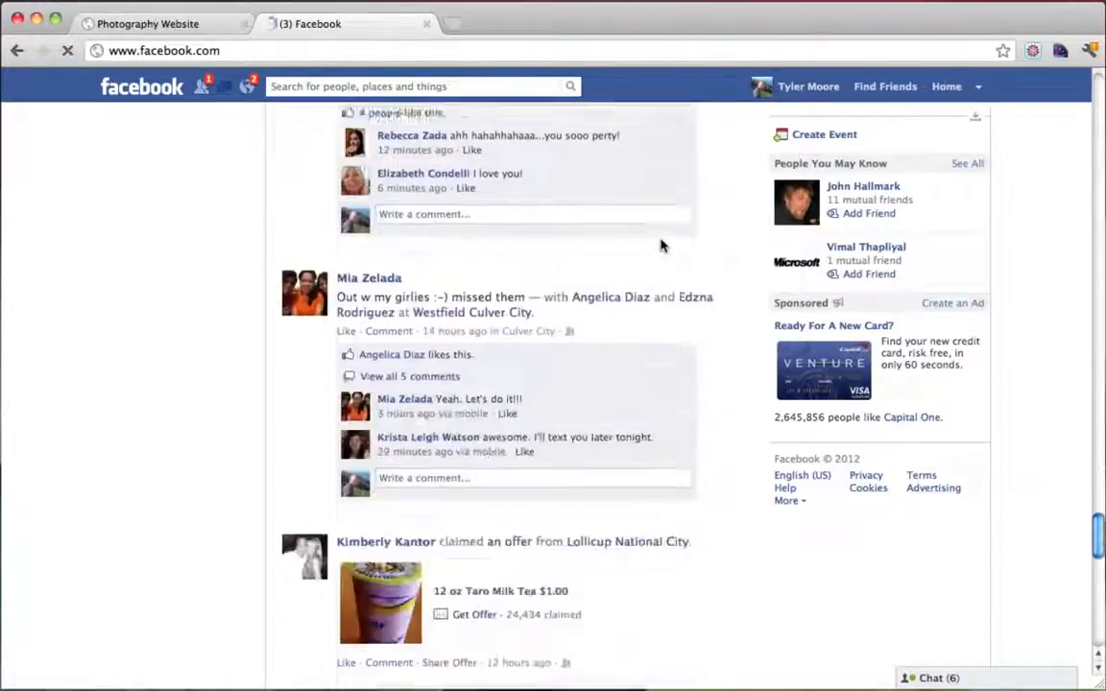
scroll(661, 245, down, 20)
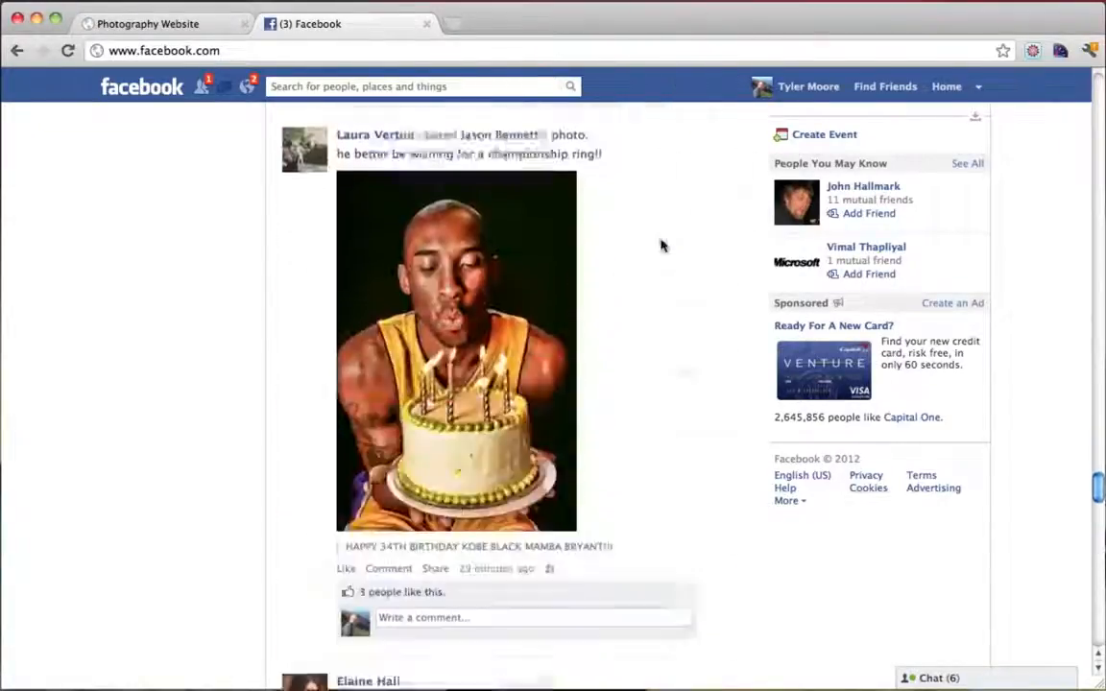
scroll(660, 245, down, 20)
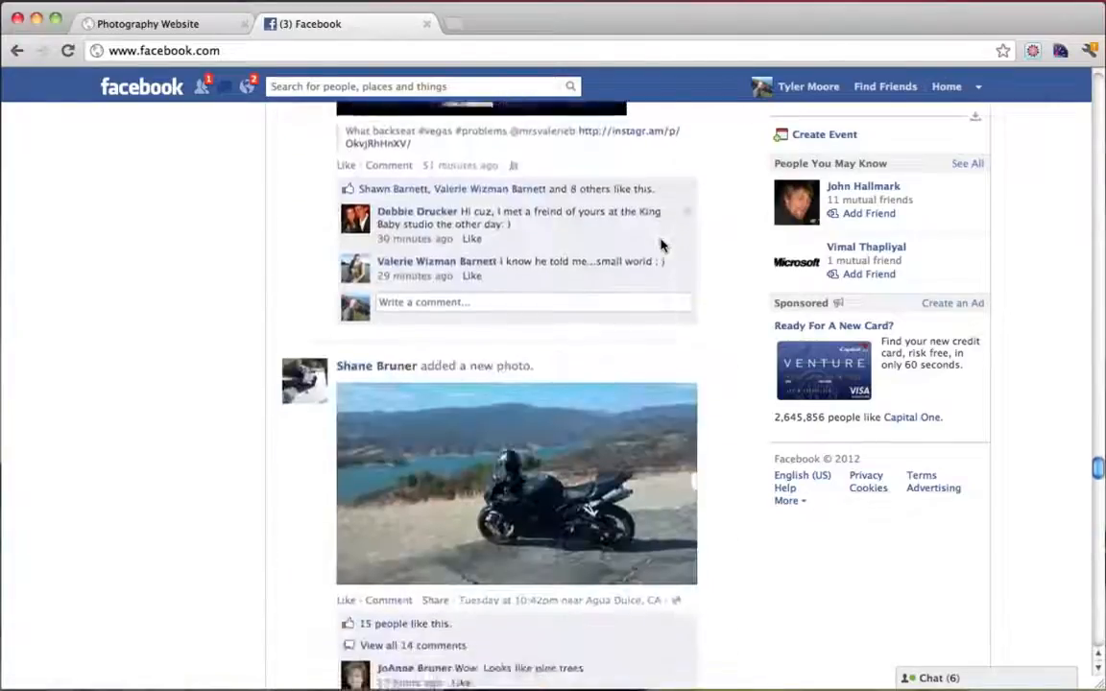
scroll(661, 245, down, 20)
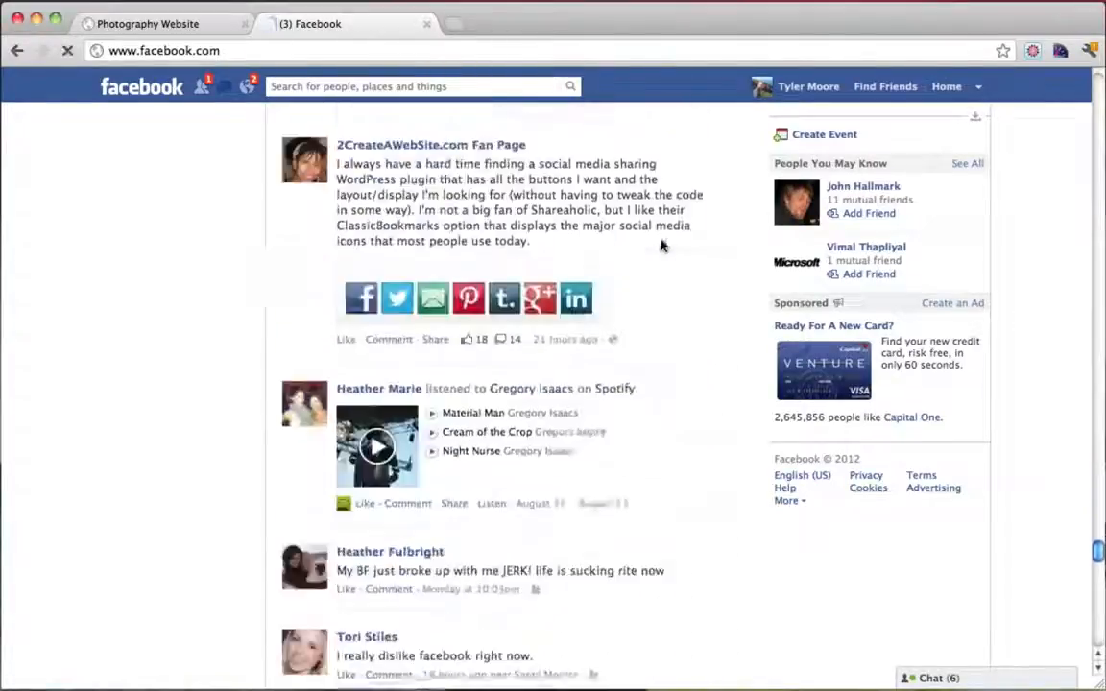
scroll(660, 245, down, 20)
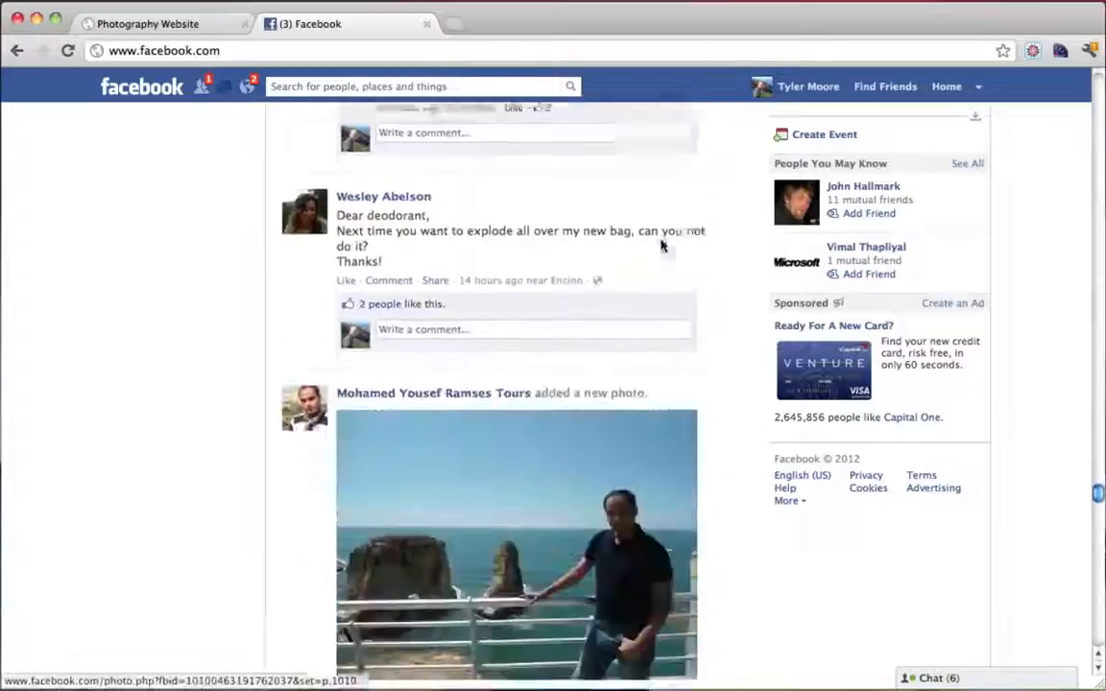
scroll(661, 245, down, 20)
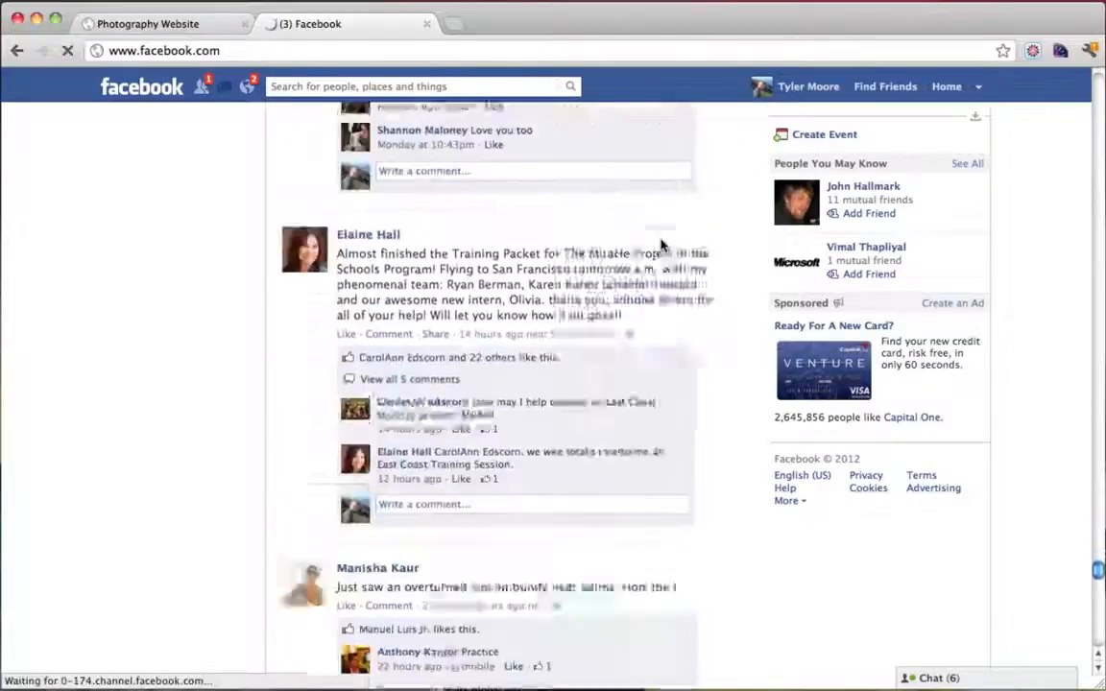
scroll(661, 245, down, 20)
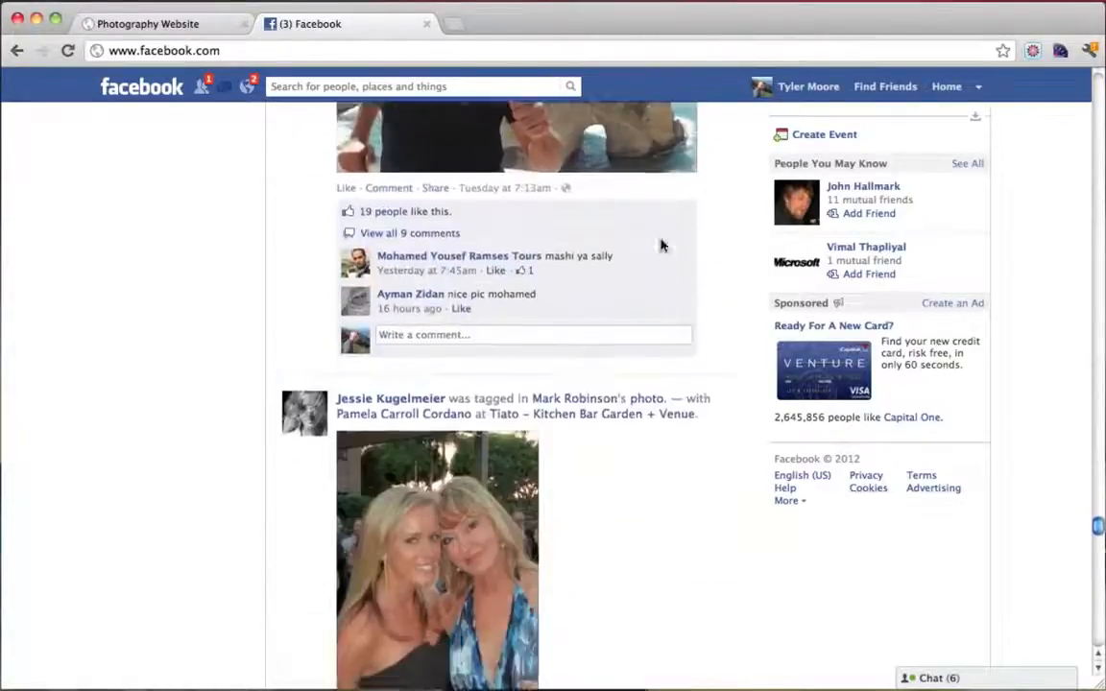
scroll(660, 245, down, 20)
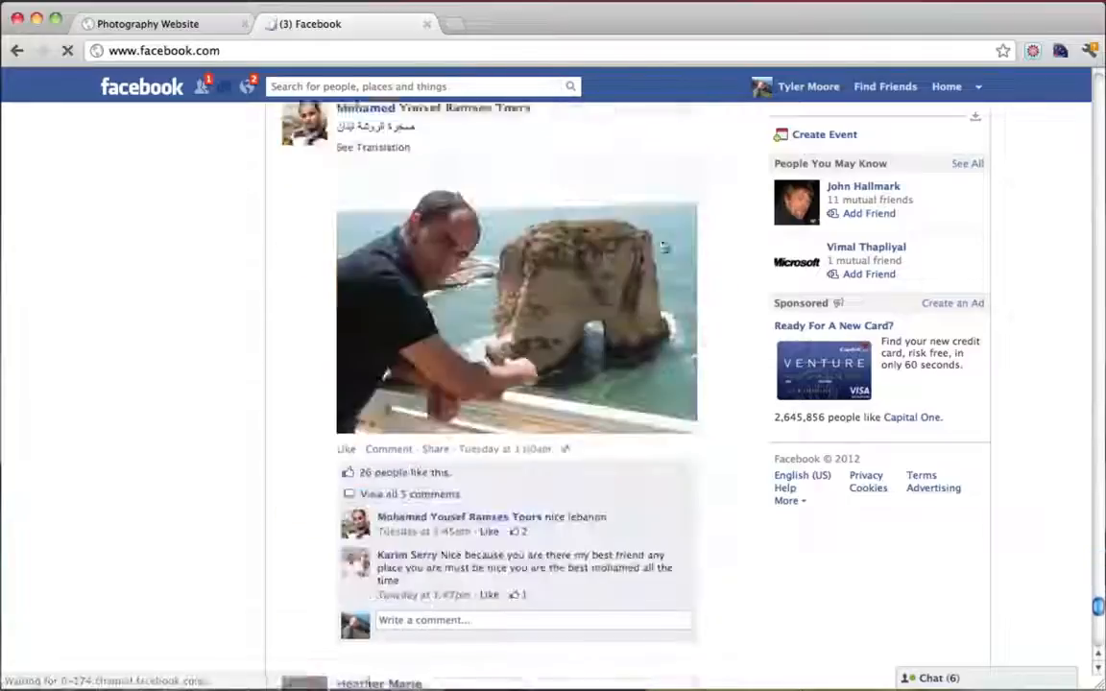
scroll(661, 246, down, 15)
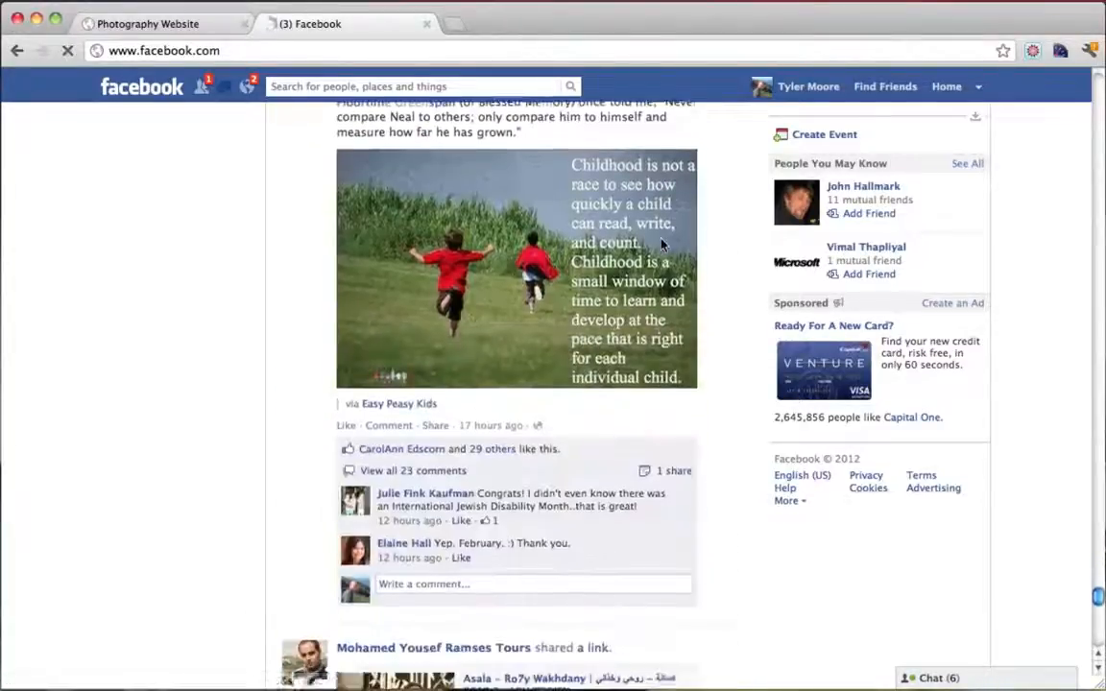
scroll(662, 246, up, 3)
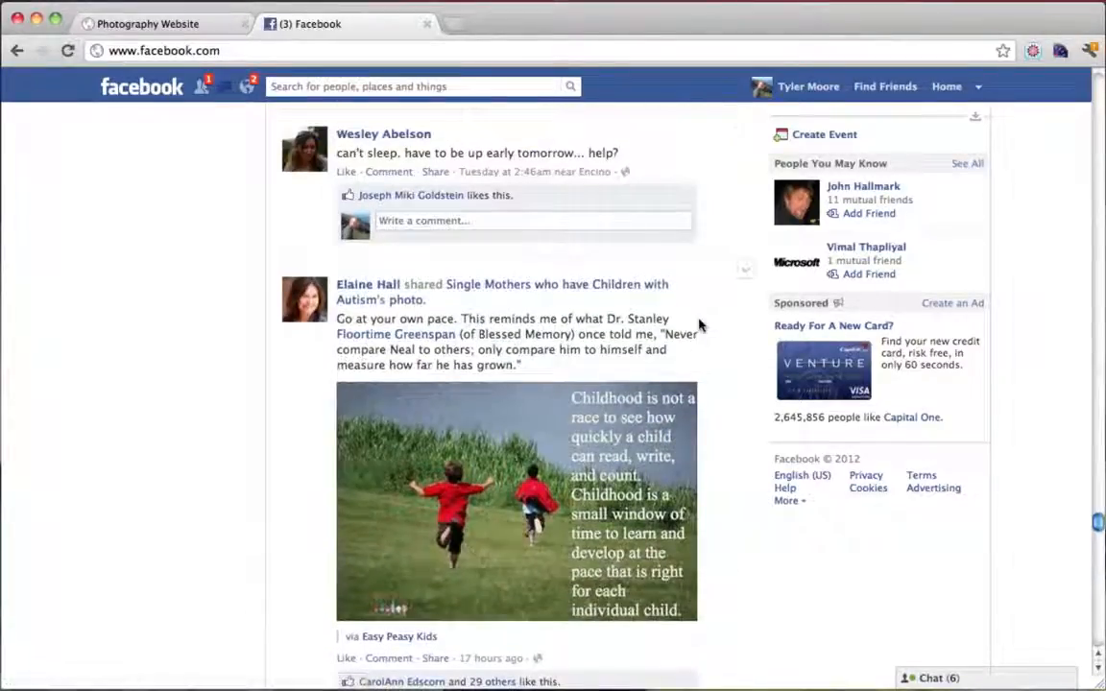
scroll(701, 326, down, 3)
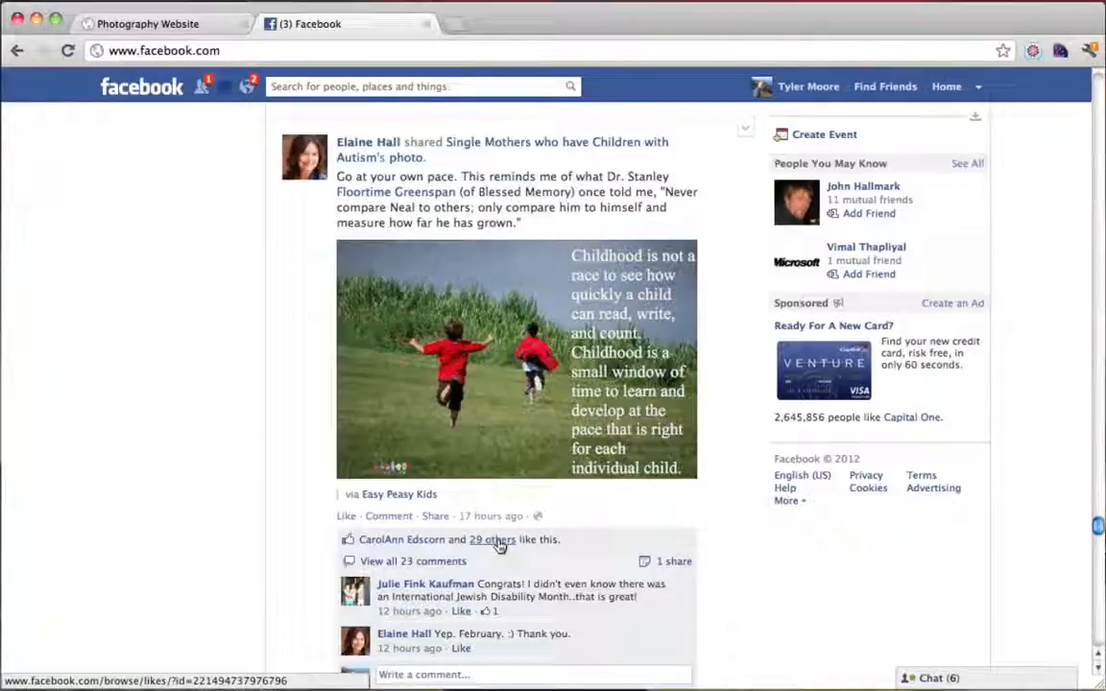
scroll(499, 545, down, 2)
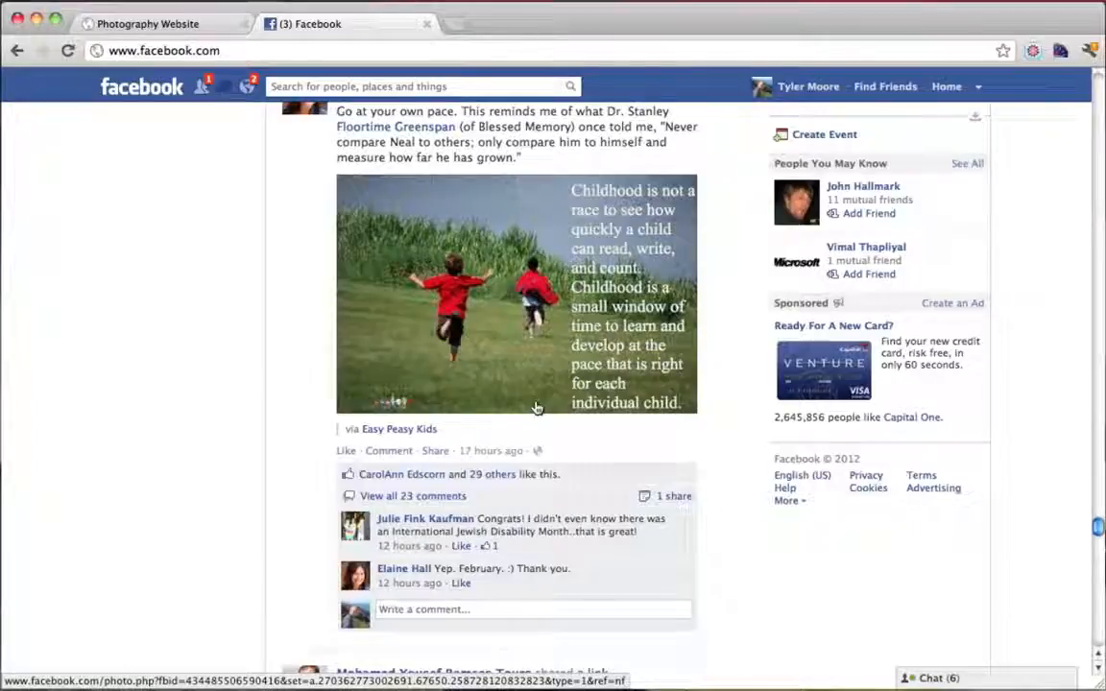
Close the Facebook tab to return to the Simple! Photography Website homepage
scroll(536, 408, up, 15)
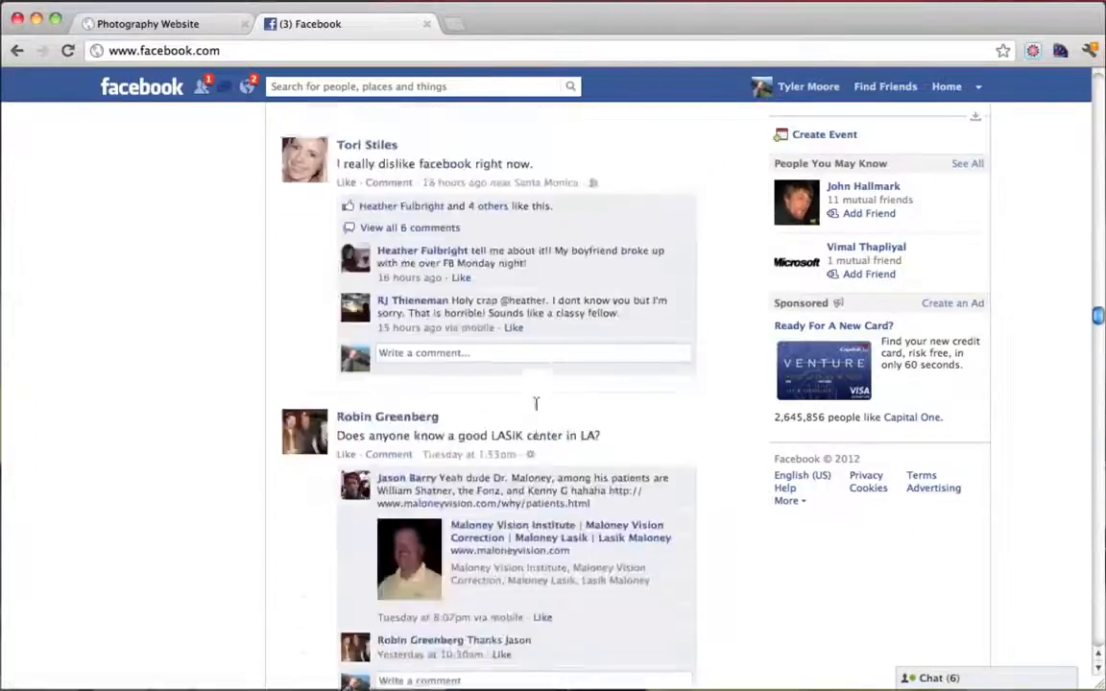
scroll(536, 408, up, 10)
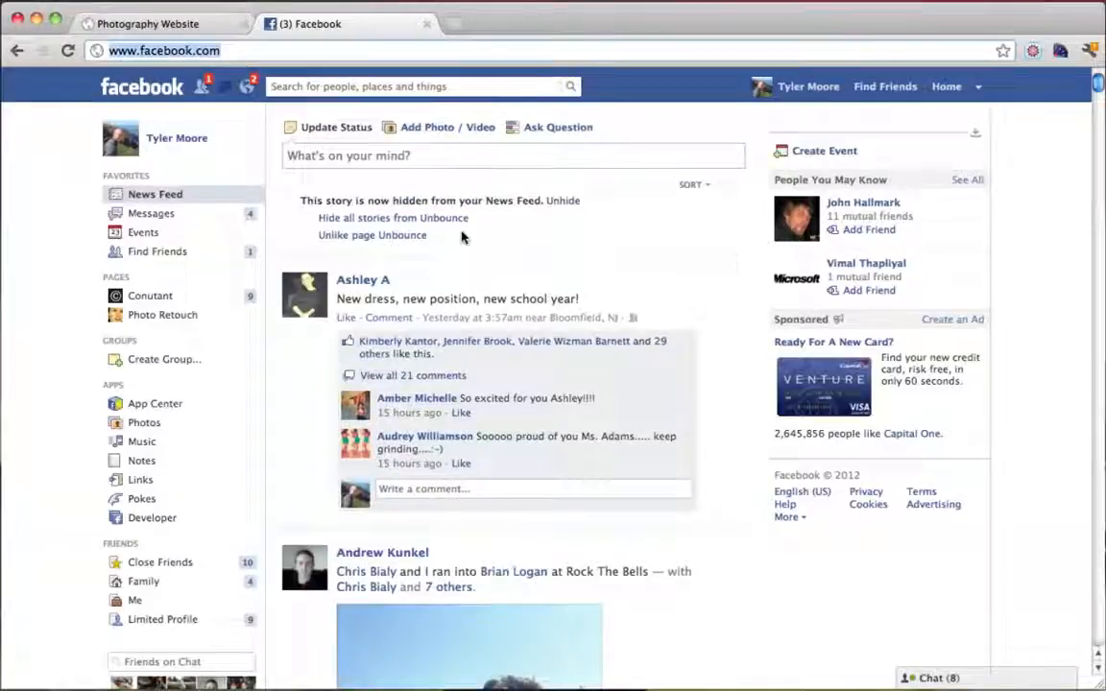
click(425, 23)
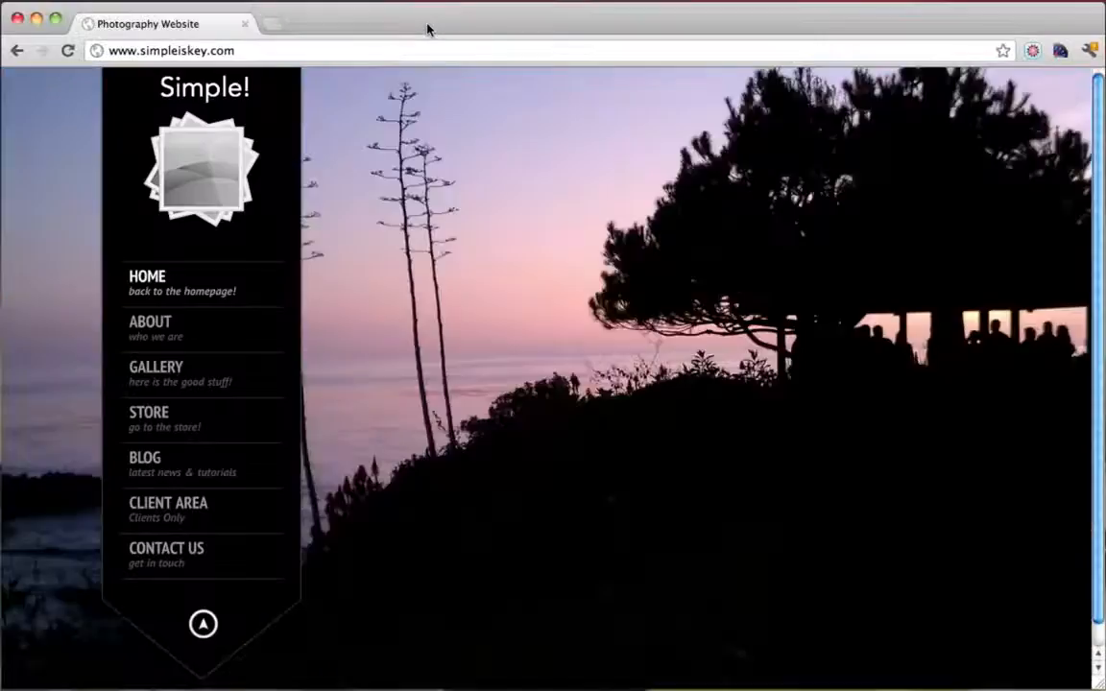